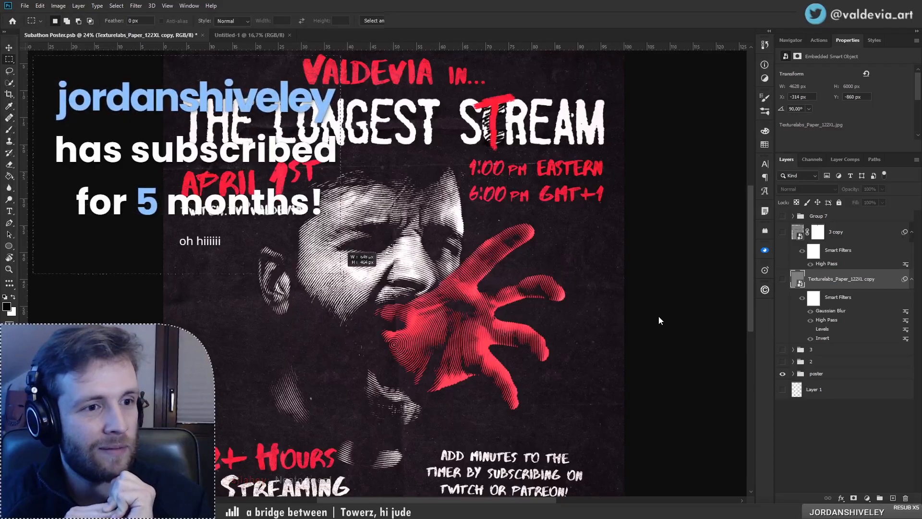
pyautogui.click(136, 5)
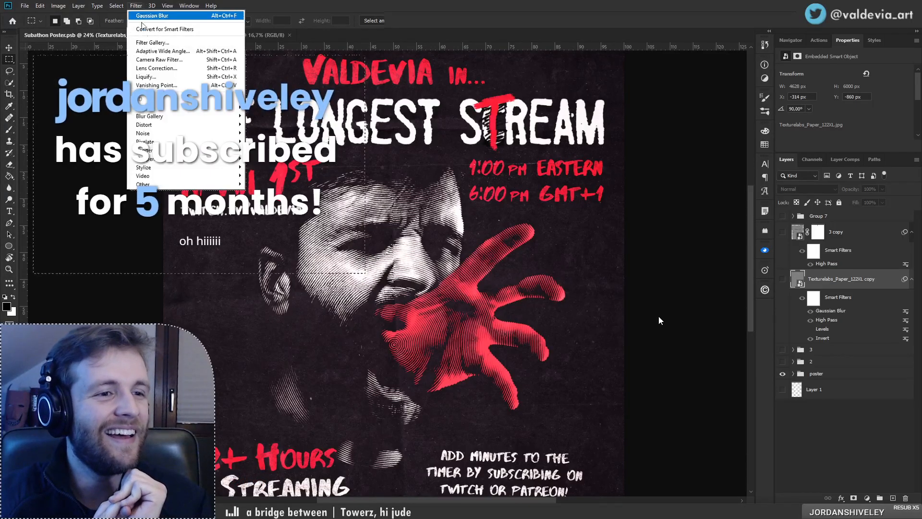
pyautogui.moveTo(144, 107)
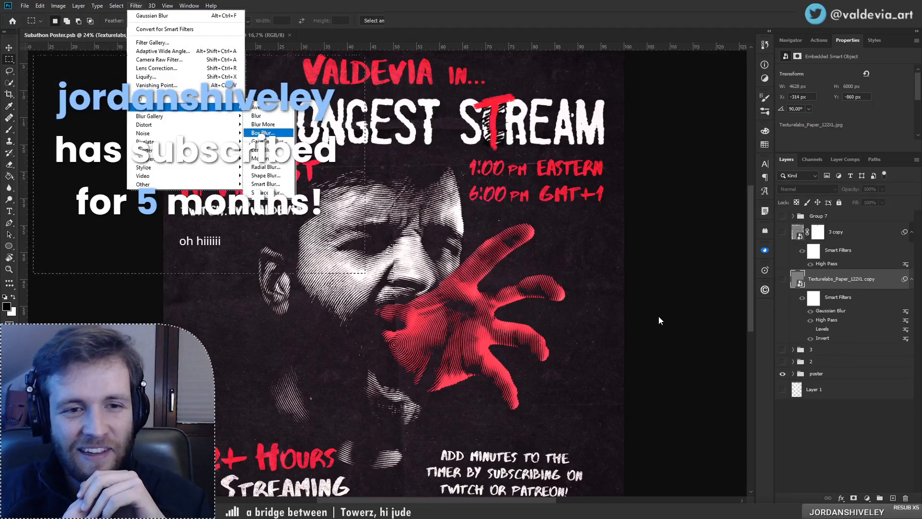
pyautogui.click(266, 141)
pyautogui.moveTo(234, 268); pyautogui.dragTo(282, 268)
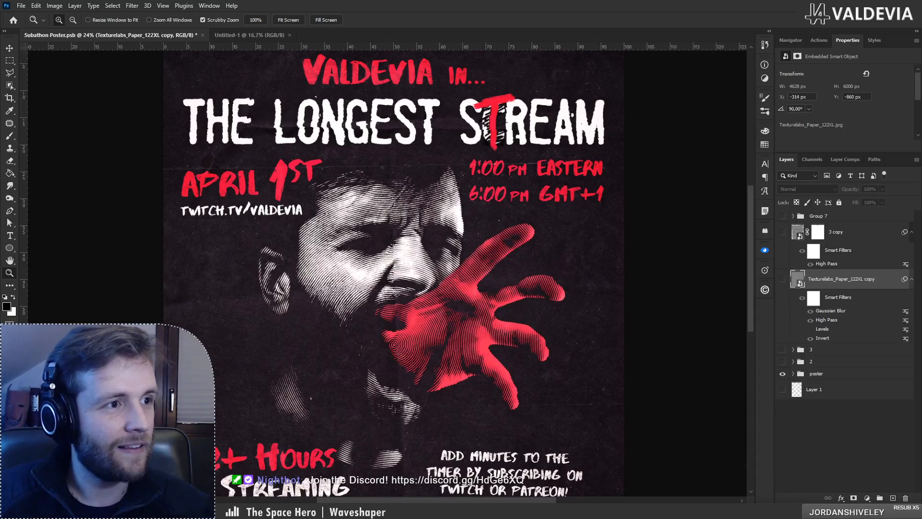
# Step: Bring the Discord window into view to look at the cursed-content-for-val channel, and put it back out of view
pyautogui.moveTo(0, 57); pyautogui.dragTo(466, 45)
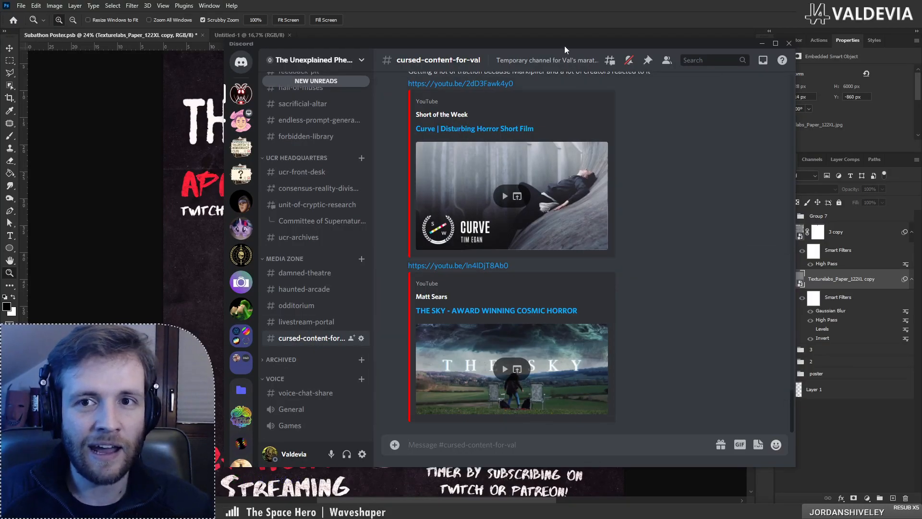
pyautogui.moveTo(565, 50); pyautogui.dragTo(0, 48)
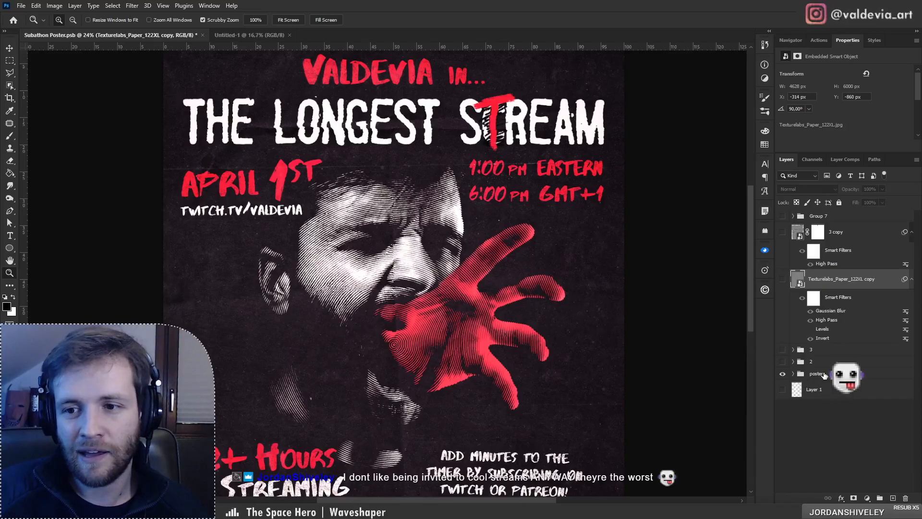
# Step: Show layer group 2 over the poster to read the subscriber goals page, and hide the rulers
pyautogui.click(782, 371)
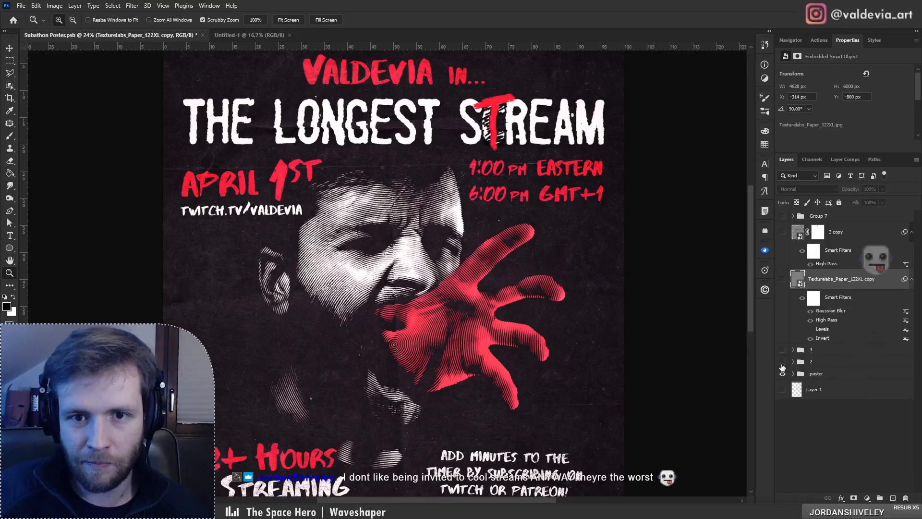
pyautogui.click(782, 364)
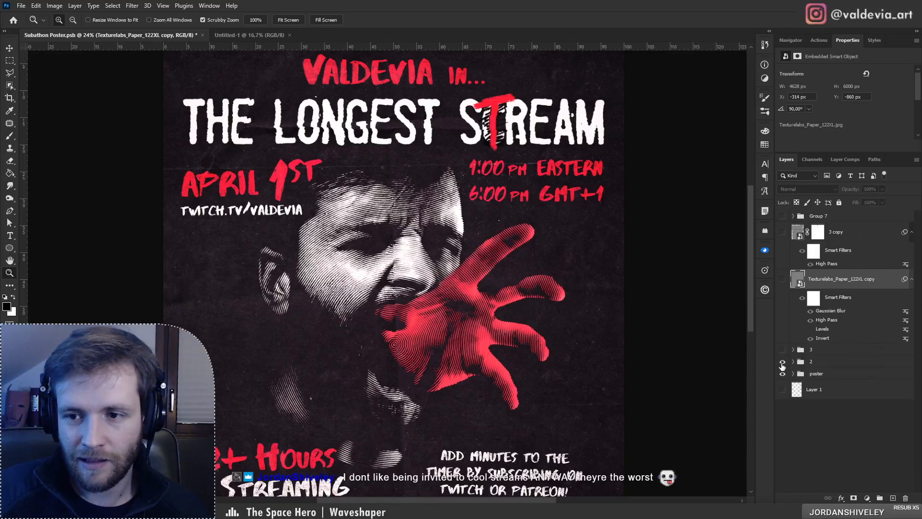
pyautogui.scroll(-4, 535, 279)
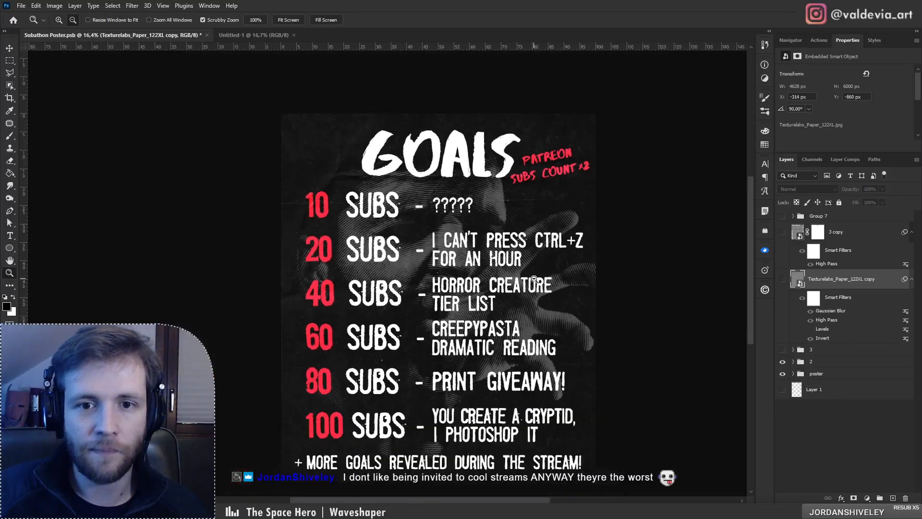
pyautogui.scroll(2, 534, 279)
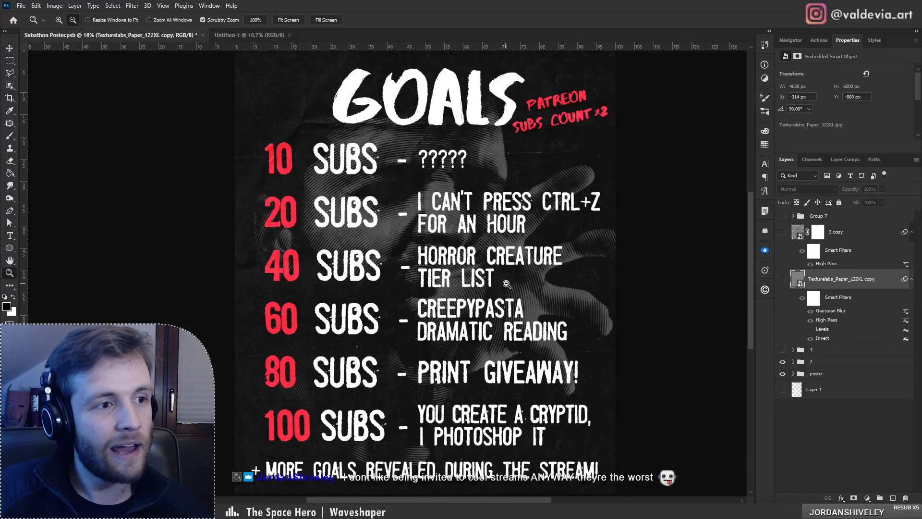
pyautogui.scroll(1, 507, 284)
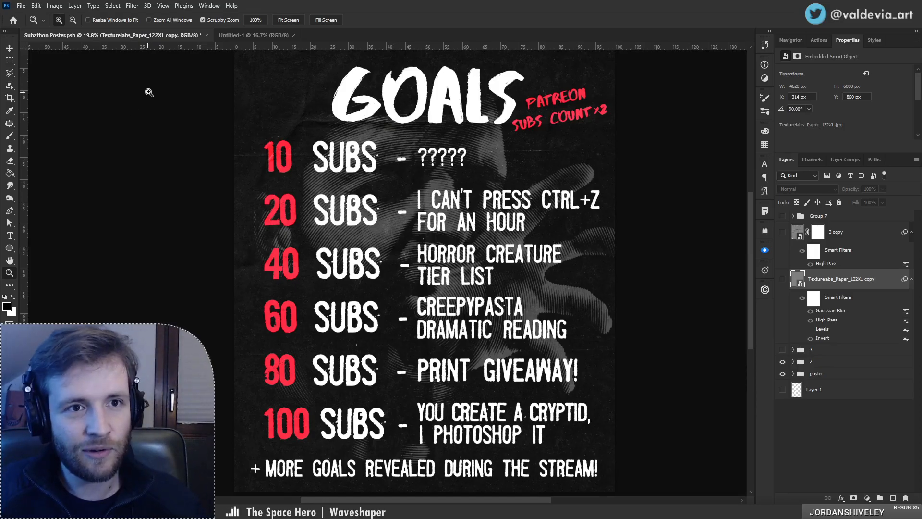
pyautogui.hotkey('ctrl', 'r')
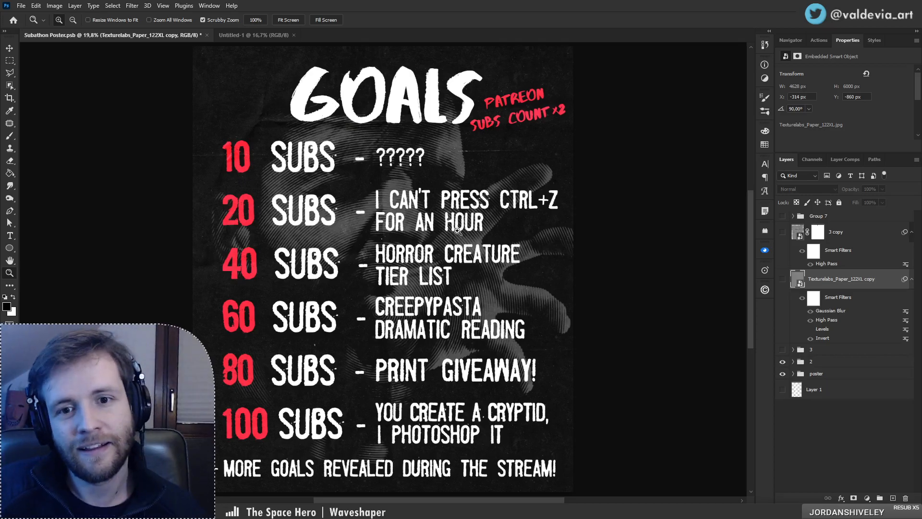
pyautogui.moveTo(403, 254); pyautogui.dragTo(462, 239)
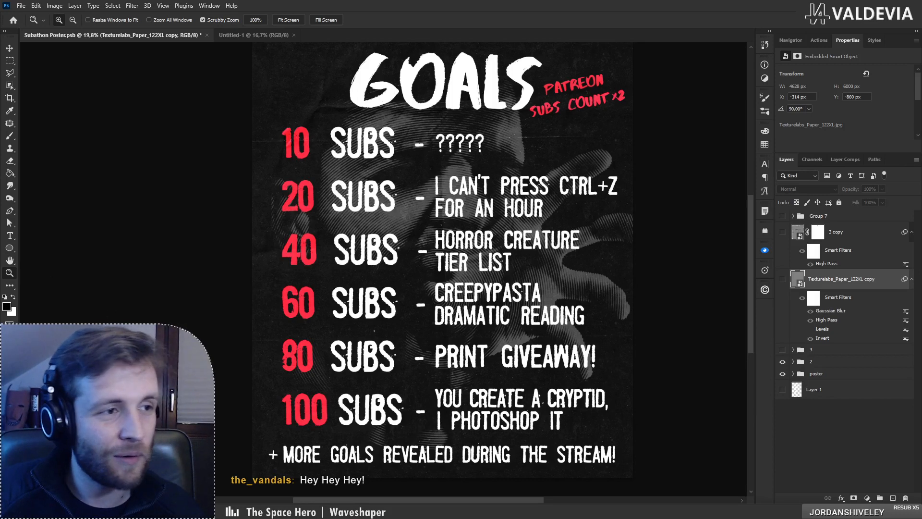
# Step: Hide layer group 2 to present the main poster, briefly showing the goals page once more
pyautogui.click(783, 362)
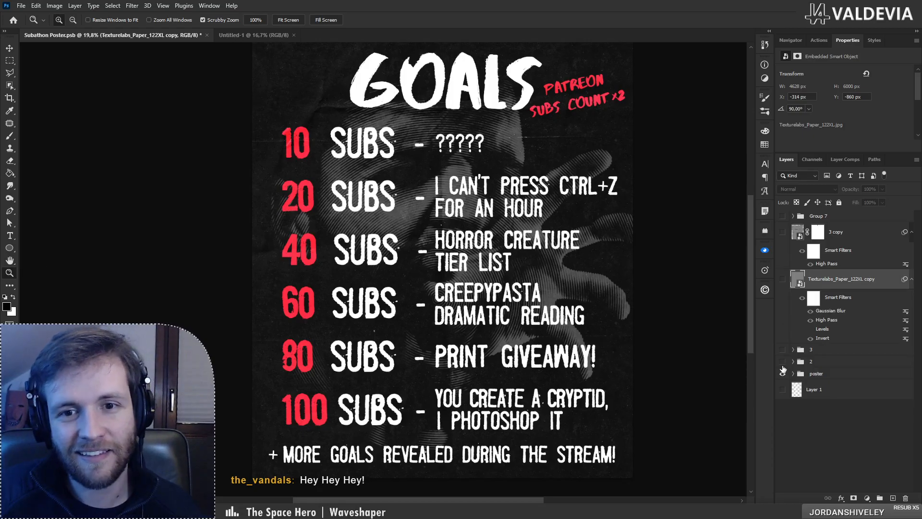
pyautogui.click(783, 372)
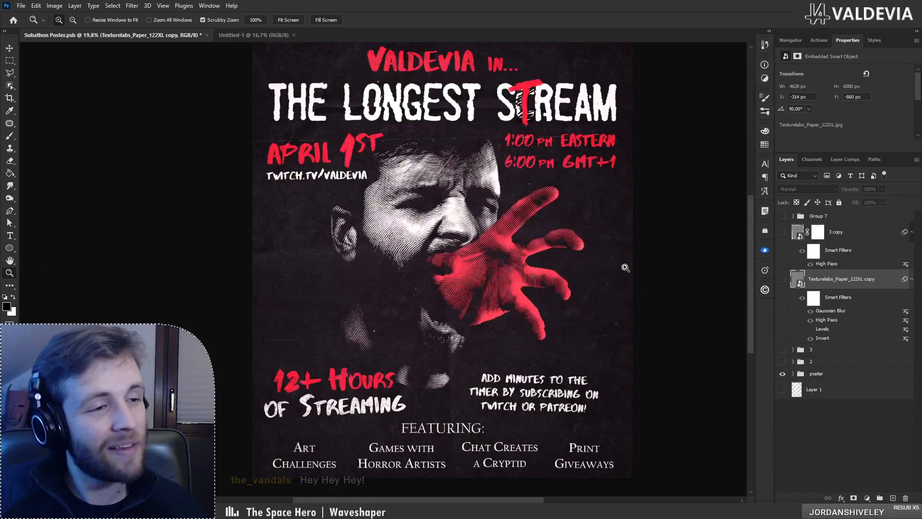
pyautogui.moveTo(528, 239); pyautogui.dragTo(503, 270)
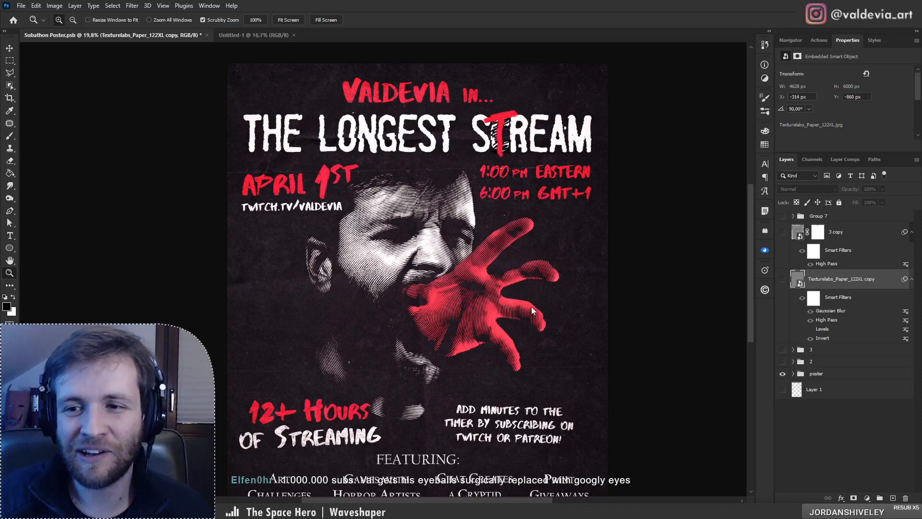
pyautogui.click(782, 361)
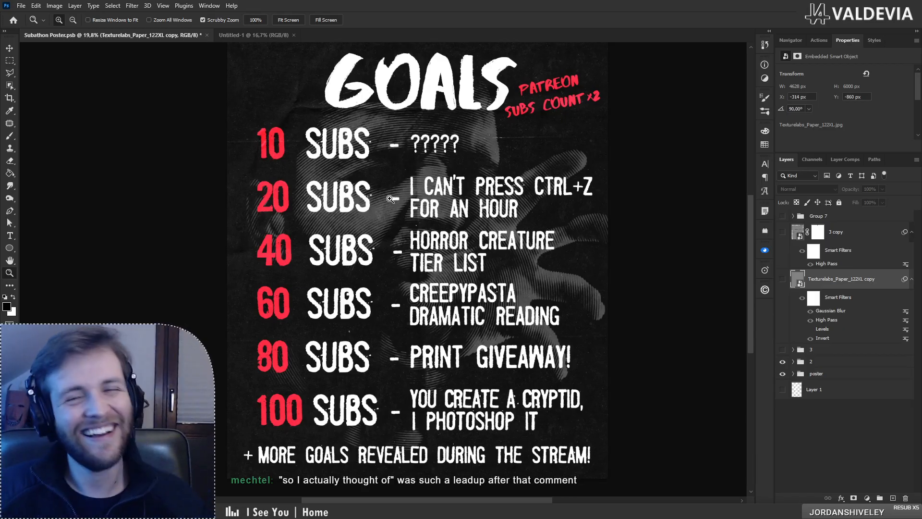
pyautogui.click(782, 363)
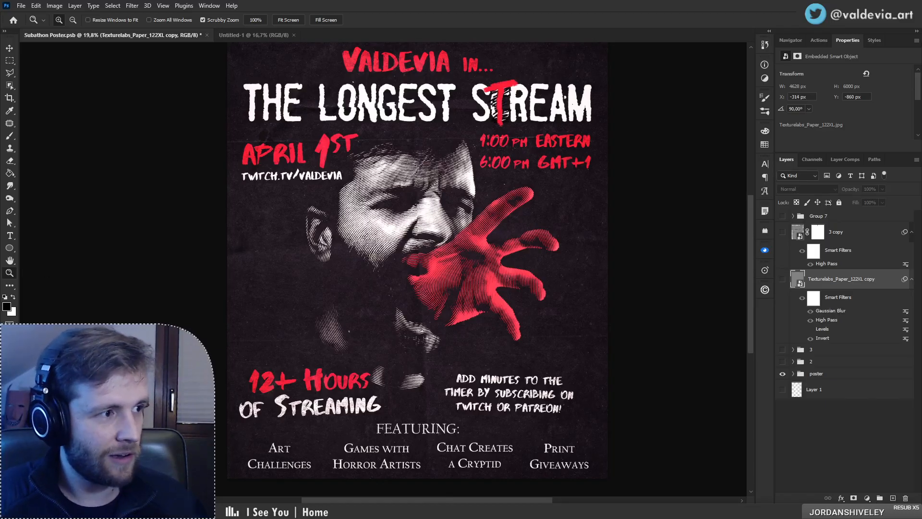
# Step: Bring Discord into view to look at the role list in the welcome channel, and put its window away
pyautogui.moveTo(0, 55); pyautogui.dragTo(453, 47)
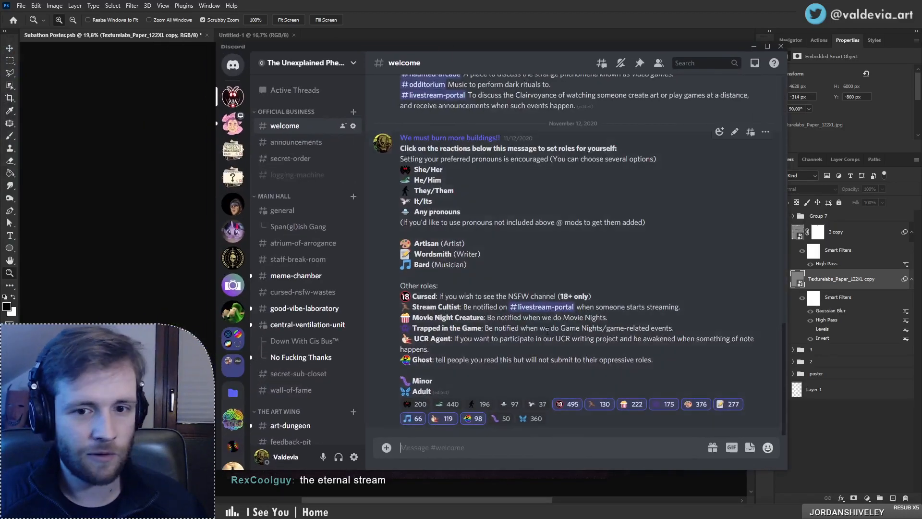
pyautogui.moveTo(535, 52); pyautogui.dragTo(0, 55)
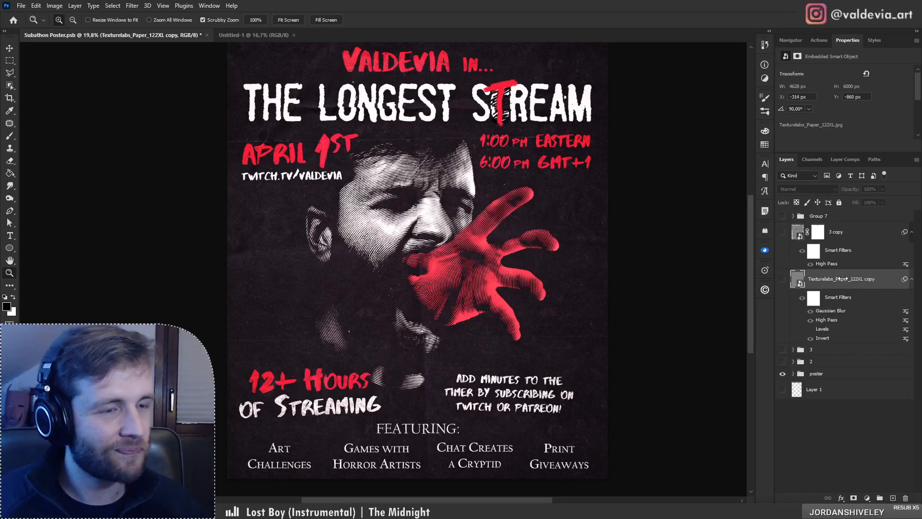
# Step: Show layer group 2 again to examine the whole list of subscriber goals, and hide it again
pyautogui.click(782, 361)
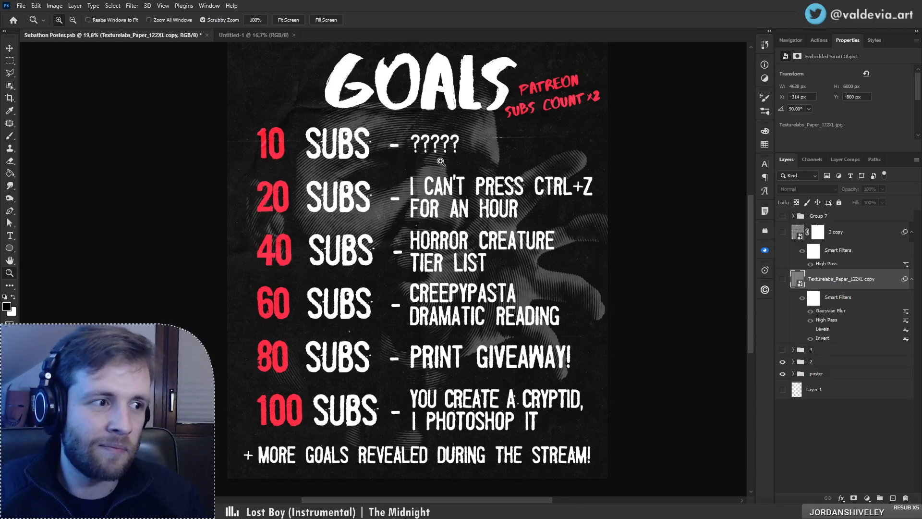
pyautogui.scroll(-3, 440, 153)
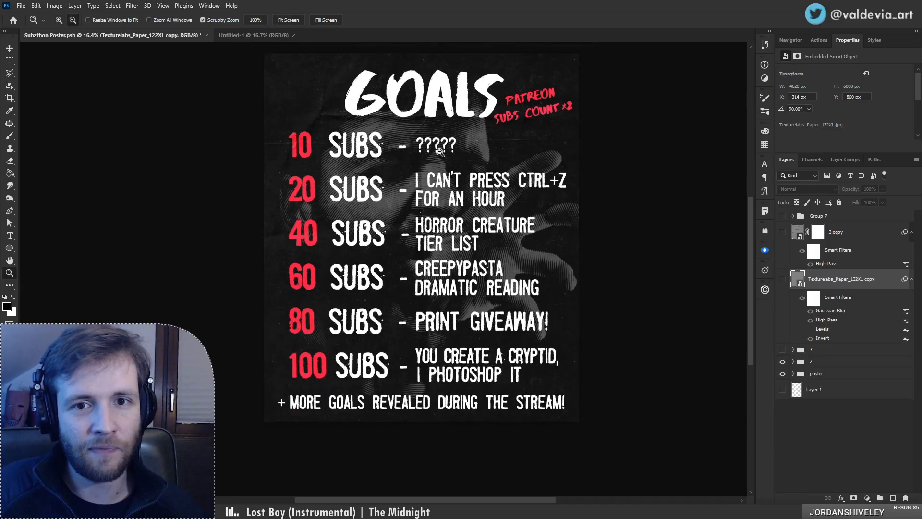
pyautogui.scroll(3, 457, 140)
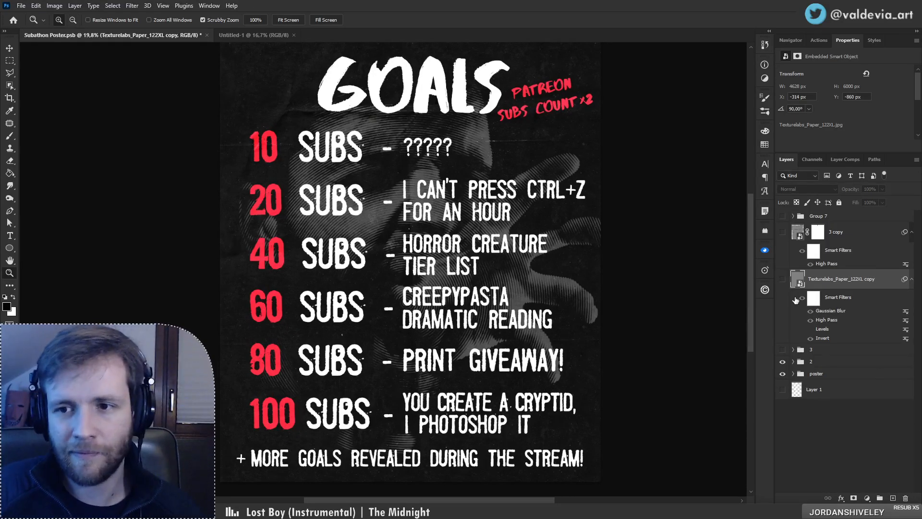
pyautogui.click(783, 363)
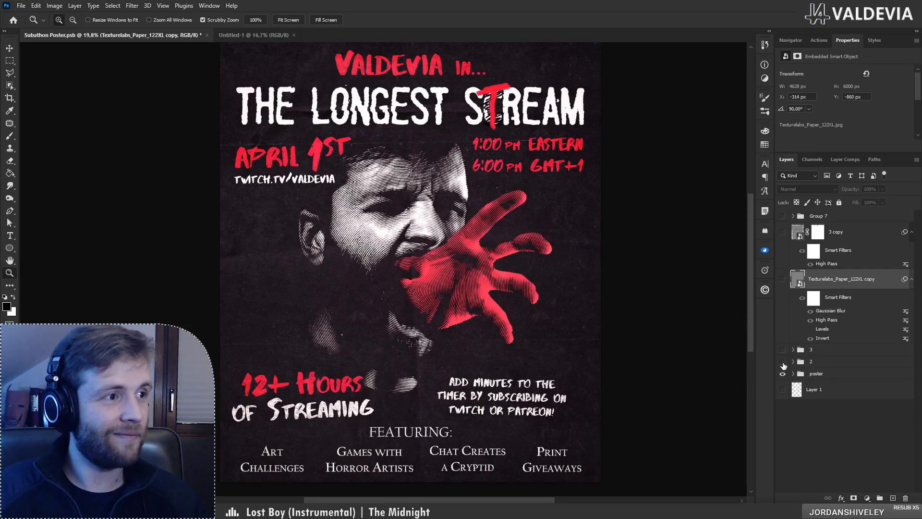
# Step: Switch to the blank Untitled-1 document and dismiss its Save As window without saving
pyautogui.click(268, 35)
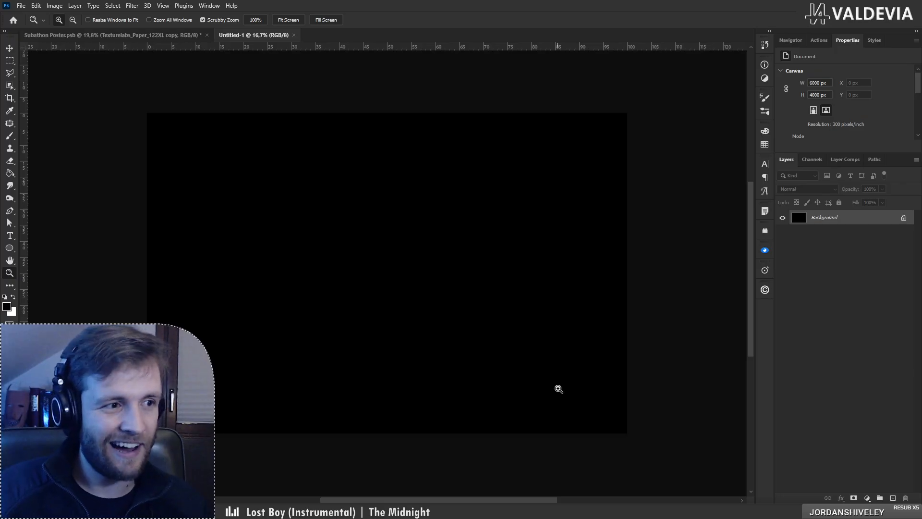
pyautogui.hotkey('ctrl', 'shift', 's')
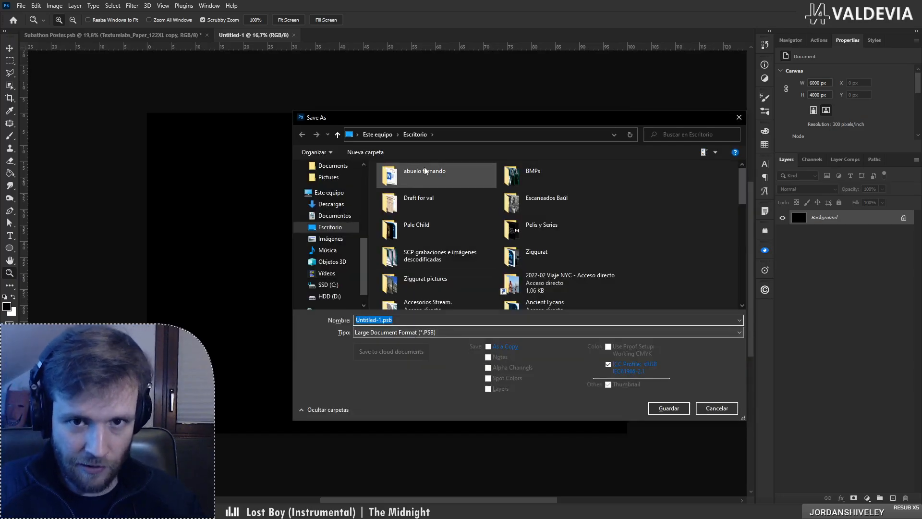
pyautogui.press('Escape')
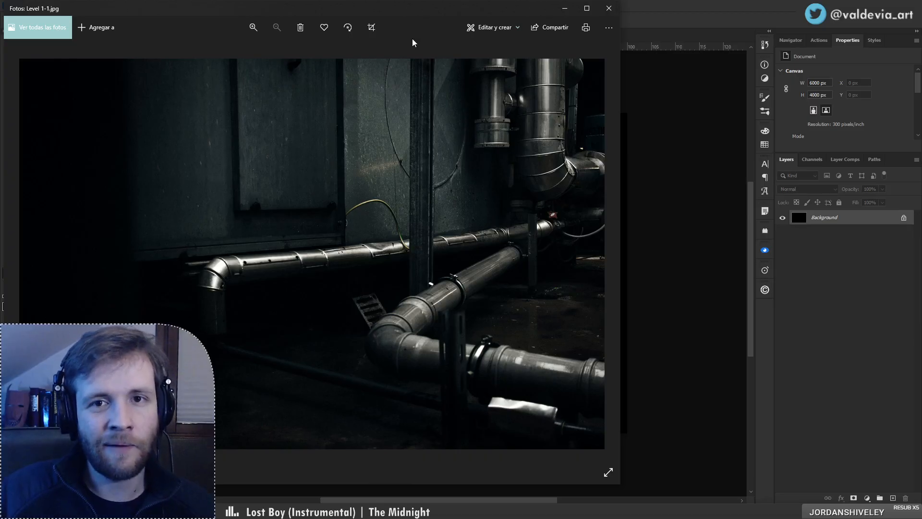
# Step: View the photos Level 1-1.jpg and Ziggurat 8.jpg enlarged in the Photos app, and close Ziggurat 8.jpg
pyautogui.click(564, 7)
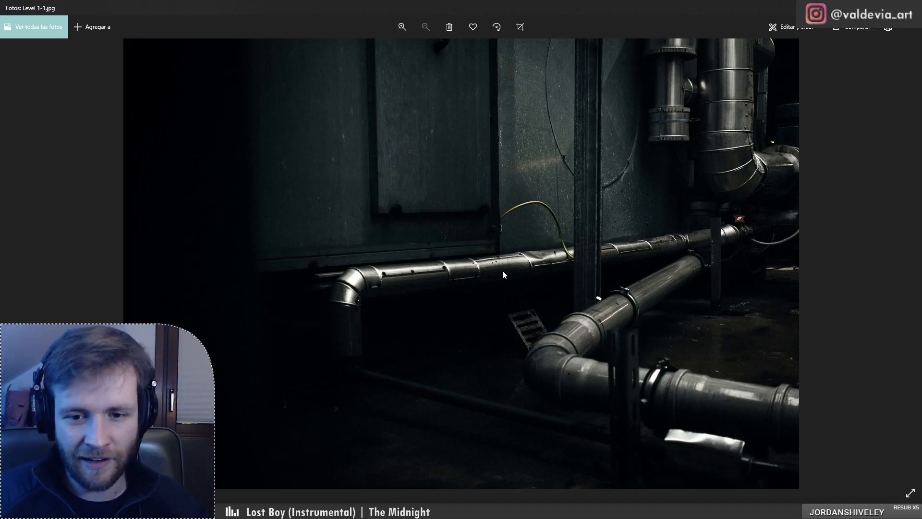
pyautogui.moveTo(325, 511)
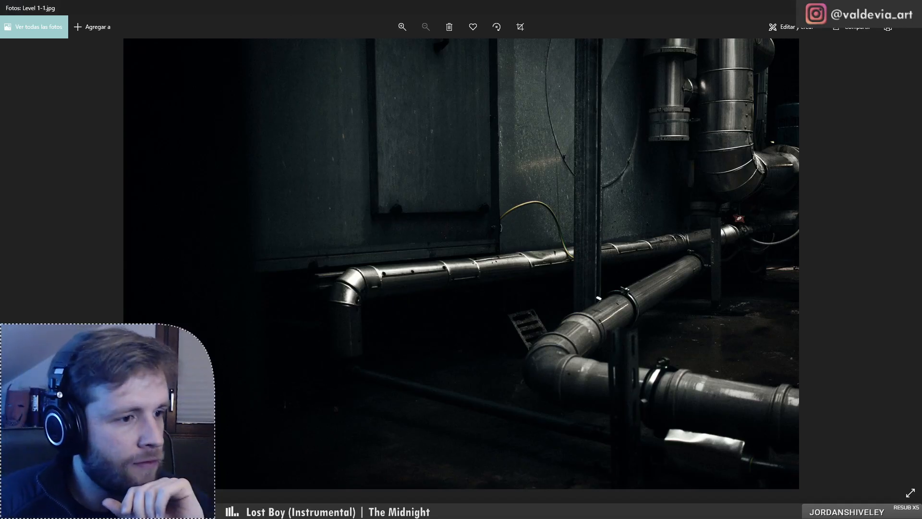
pyautogui.hotkey('alt', 'Tab')
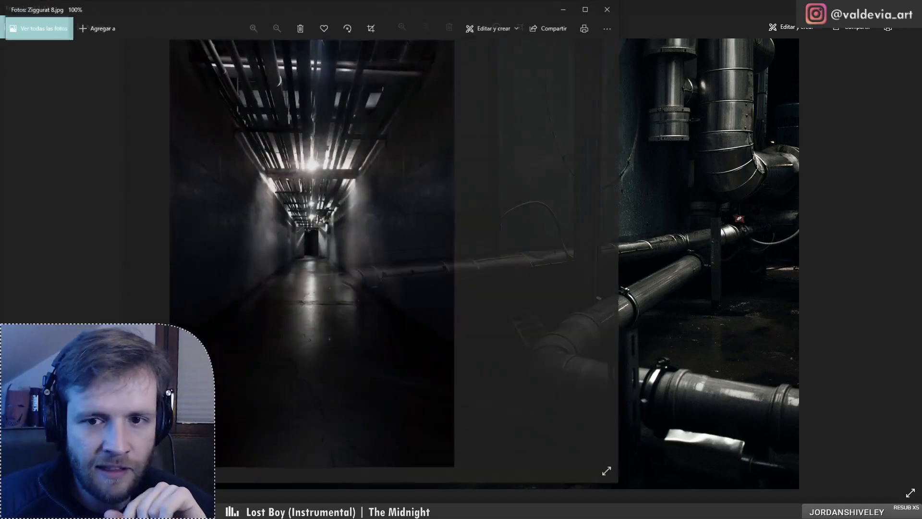
pyautogui.moveTo(421, 7); pyautogui.dragTo(653, 1)
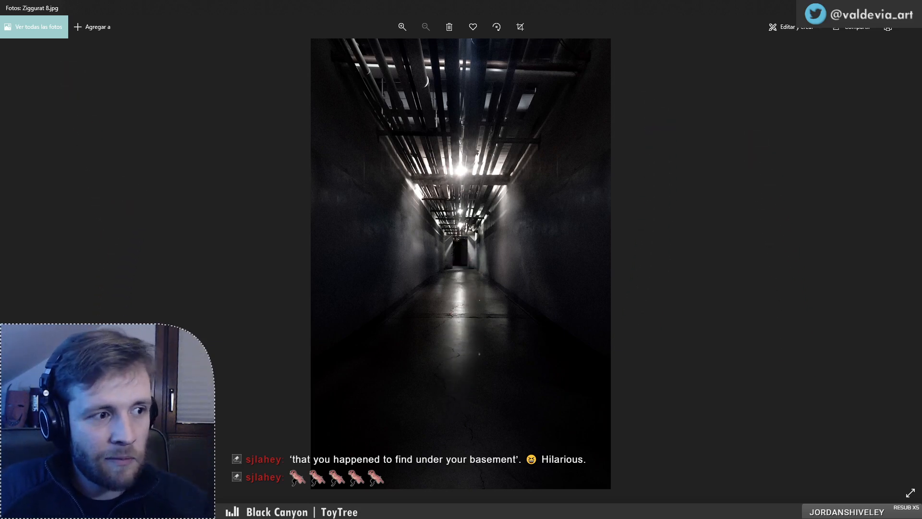
pyautogui.click(911, 7)
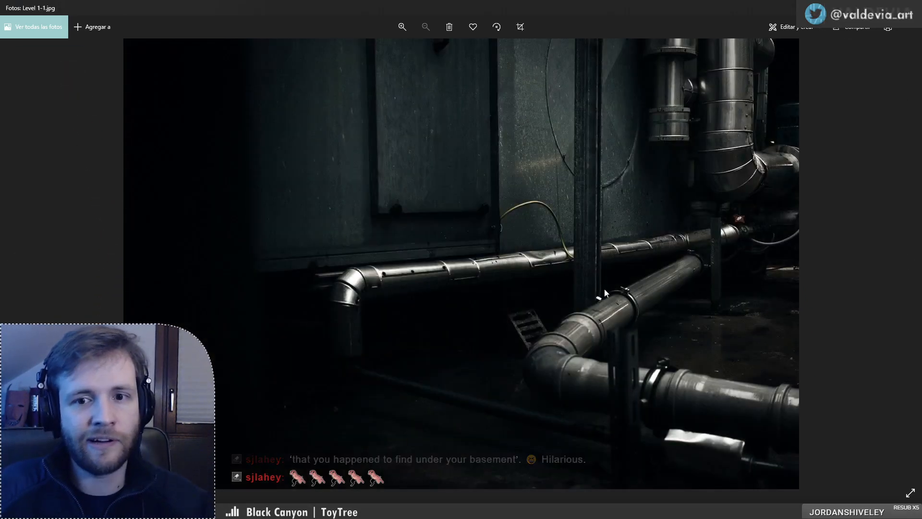
# Step: Browse the industrial interior photos from Level 1-2.jpg through Level 1-6.jpg
pyautogui.press('Right')
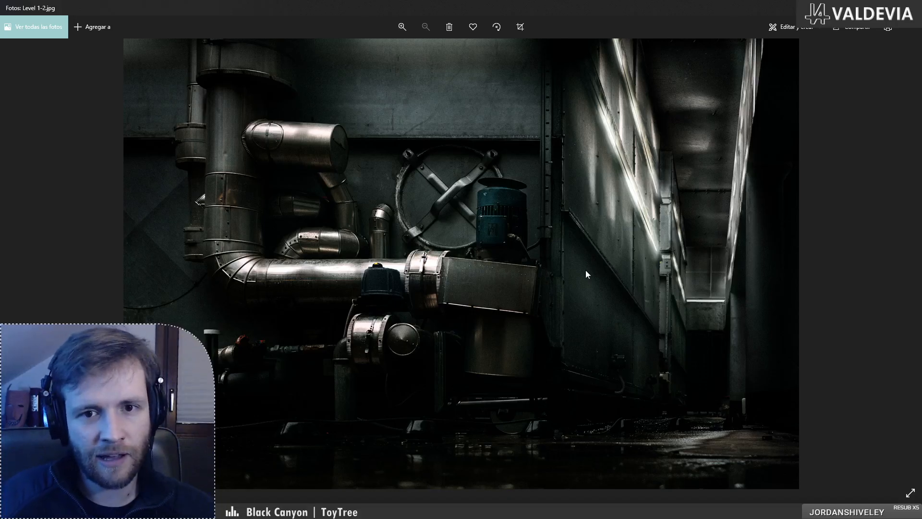
pyautogui.press('Right')
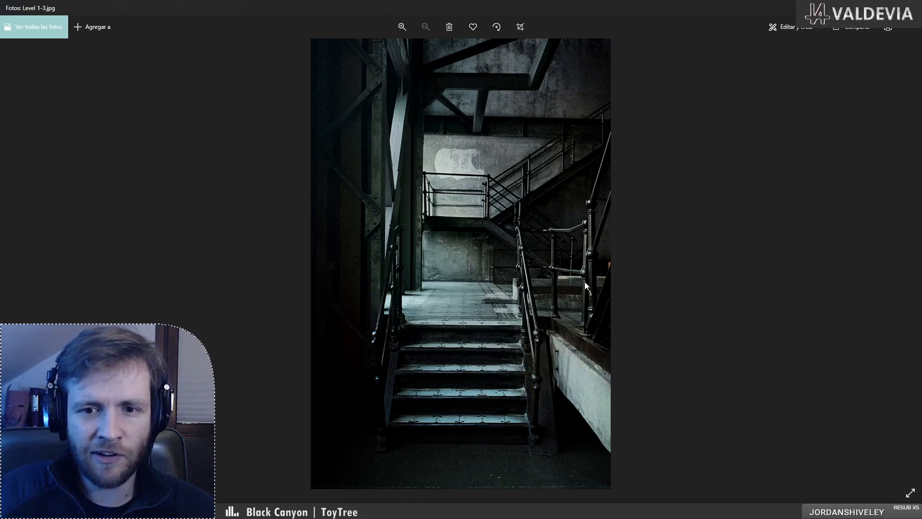
pyautogui.press('Right')
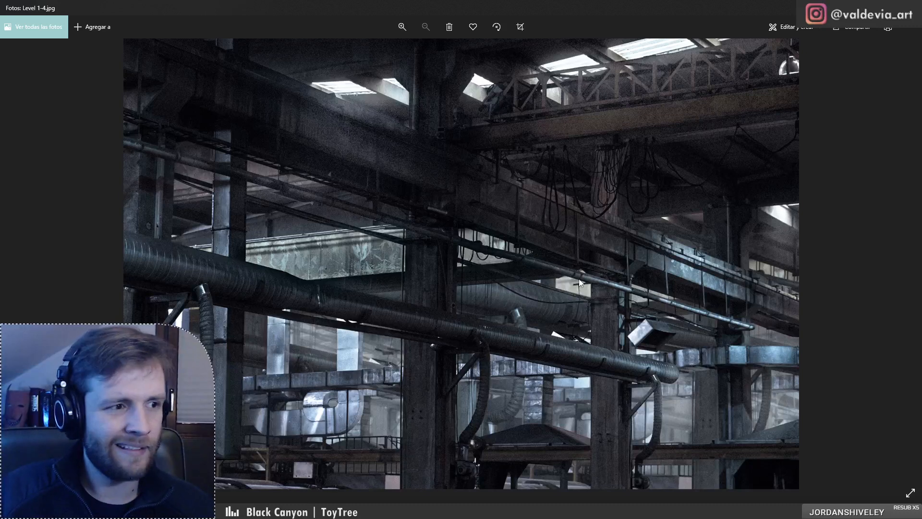
pyautogui.press('Right')
pyautogui.press('Right')
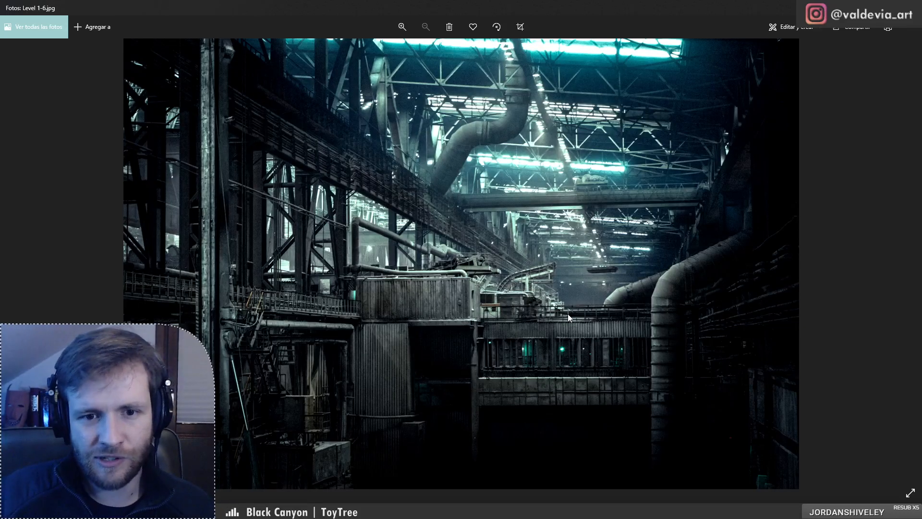
# Step: Browse the remaining Level 1 industrial interior photos, starting with Level 1-7.jpg
pyautogui.press('Right')
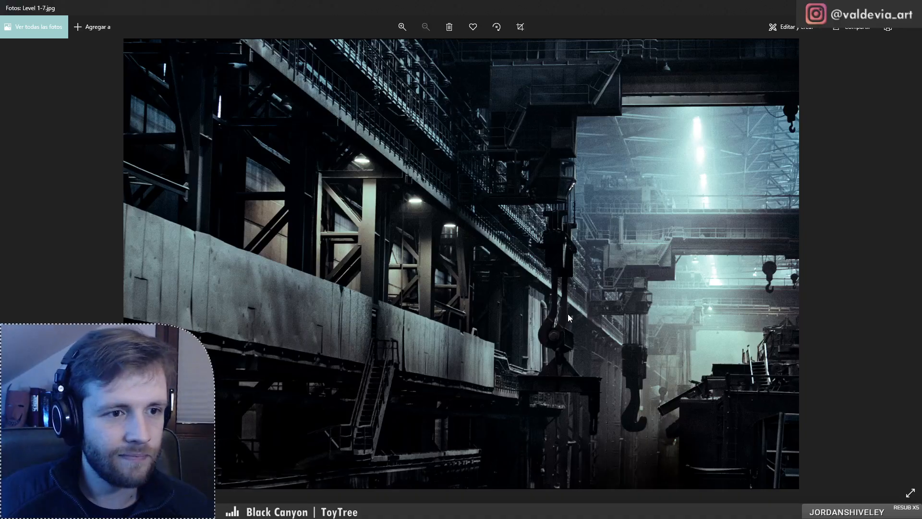
pyautogui.press('Right')
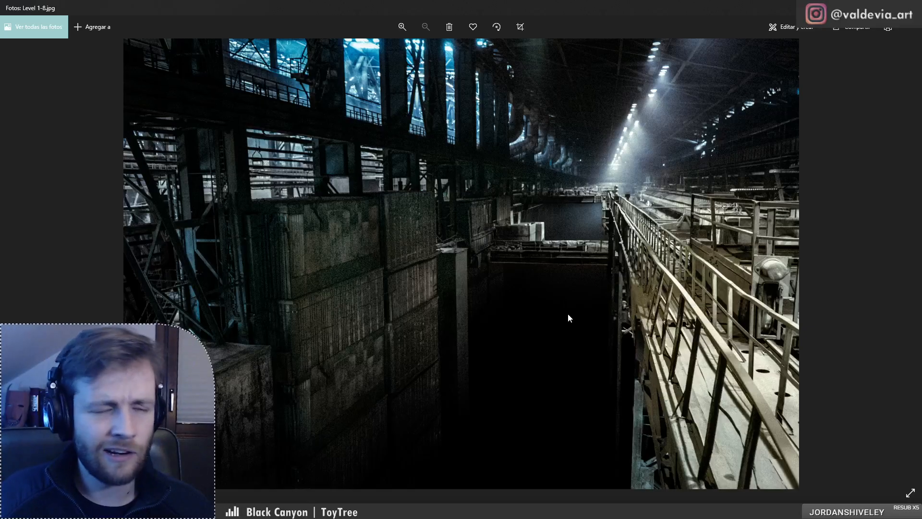
pyautogui.press('Right')
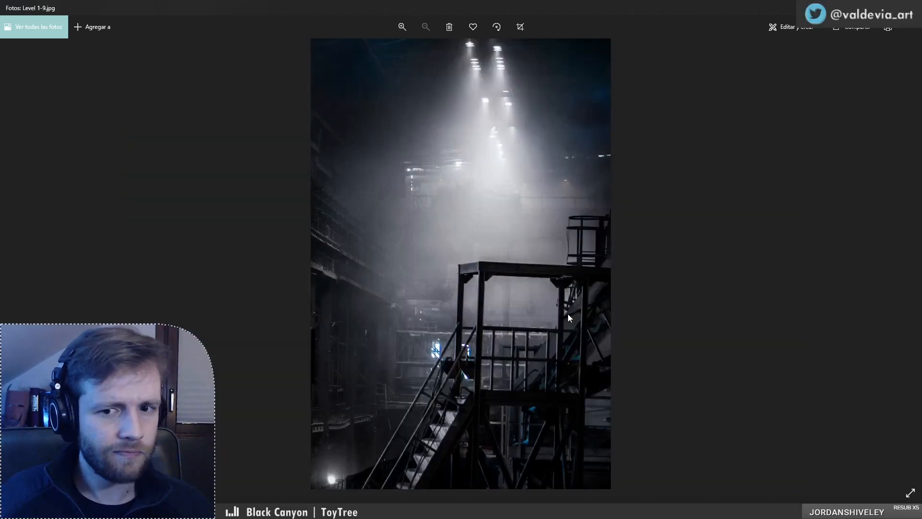
pyautogui.press('Right')
# Step: Browse the dark concrete interior photos from LEvel 2-1.jpg through Level 2-10.jpg
pyautogui.press('Right')
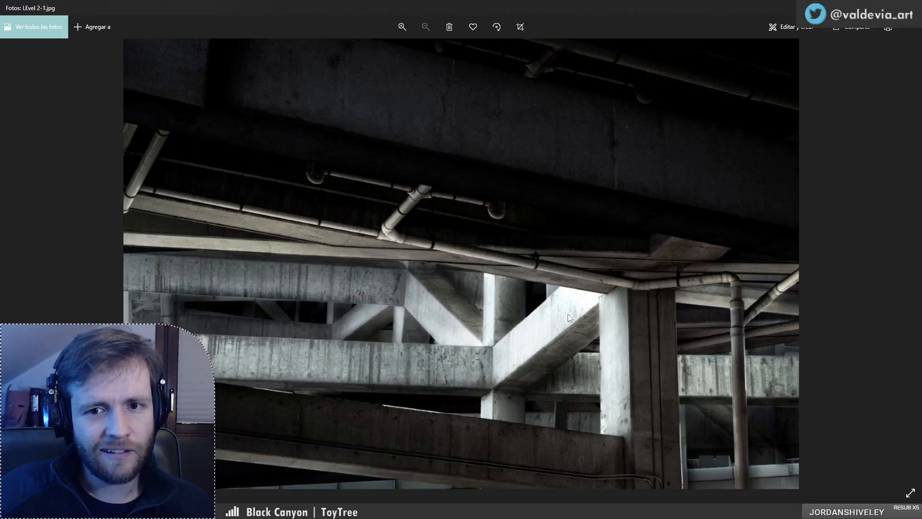
pyautogui.press('Right')
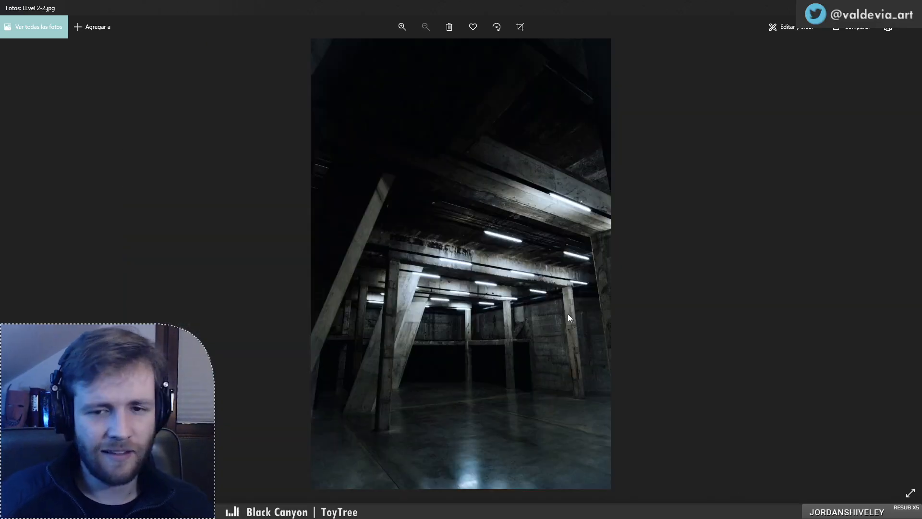
pyautogui.press('Right')
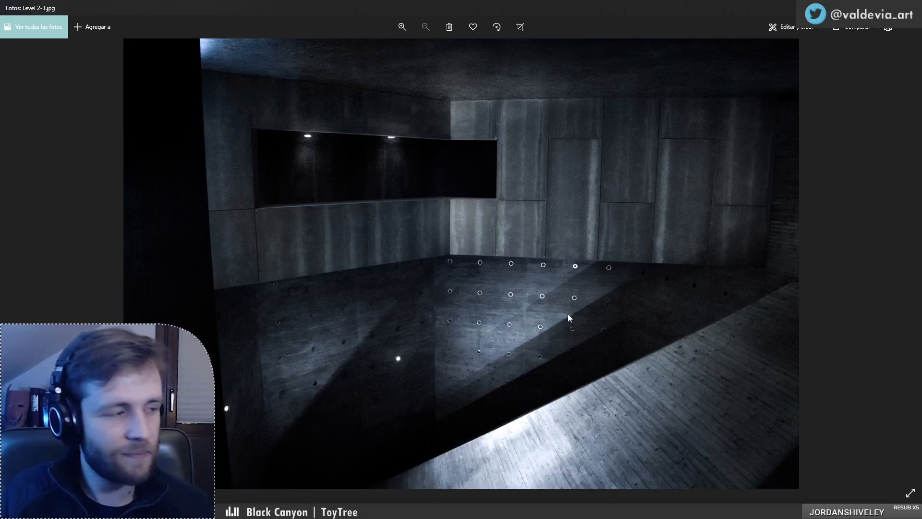
pyautogui.press('Right')
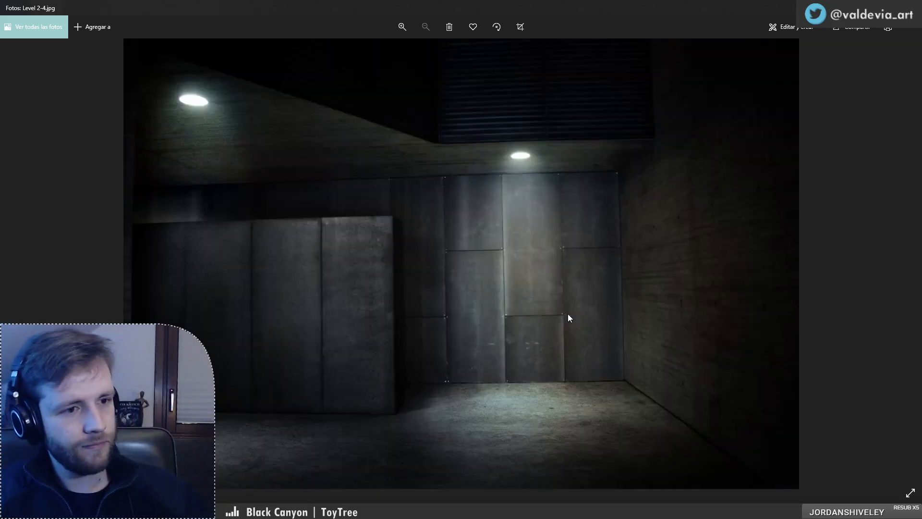
pyautogui.press('Right')
pyautogui.press('Right')
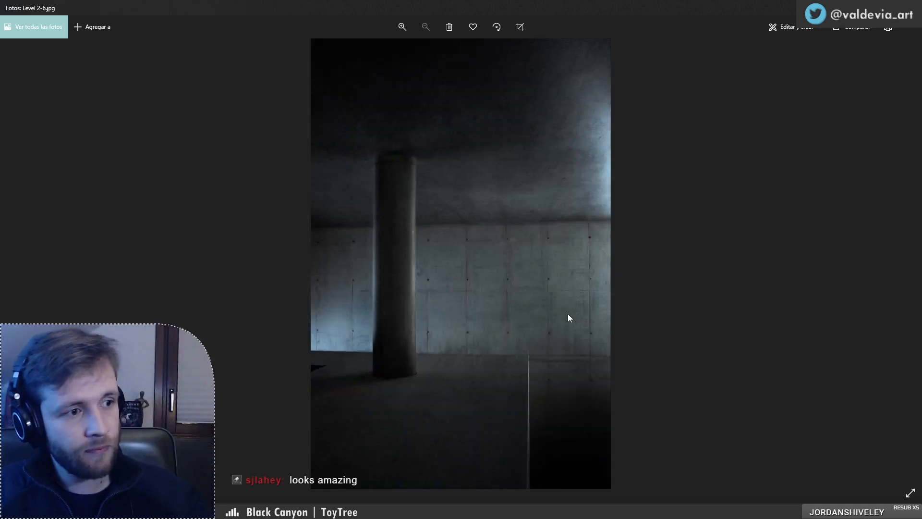
pyautogui.press('Right')
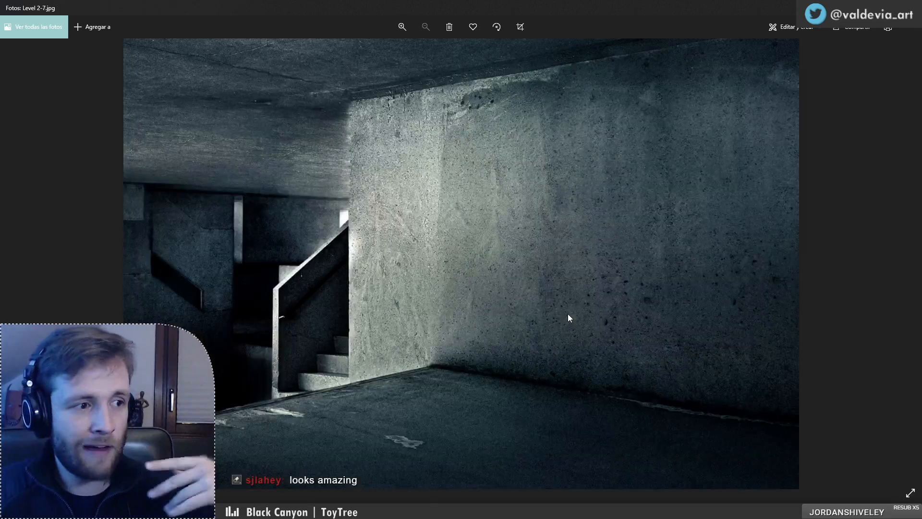
pyautogui.press('Right')
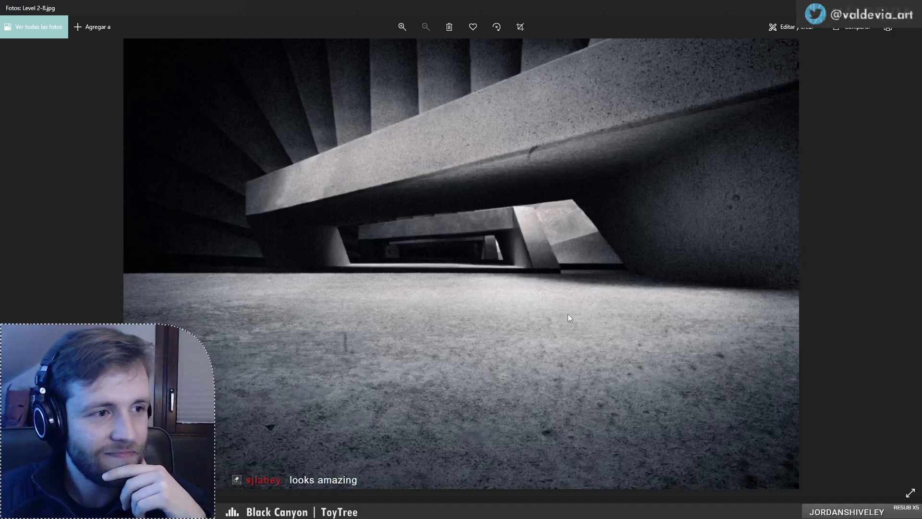
pyautogui.press('Right')
pyautogui.press('Right')
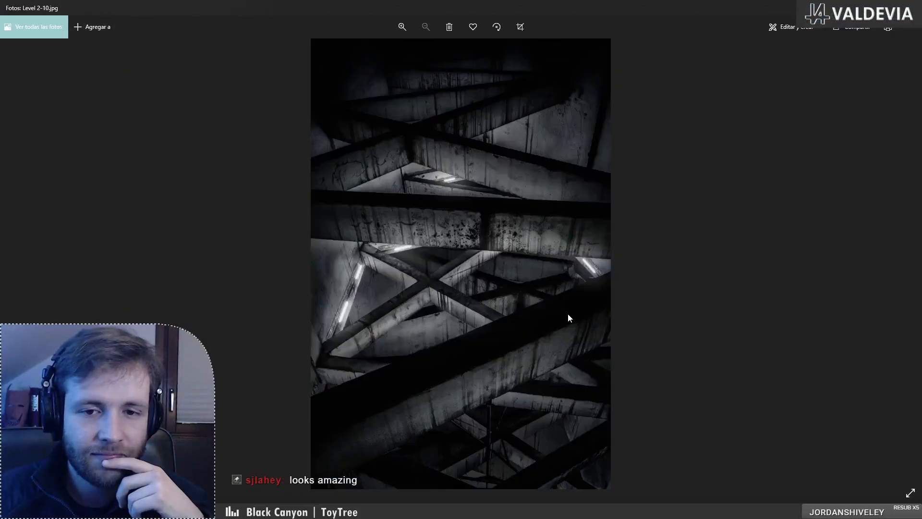
# Step: Browse the Level 3 photos, including Level 3-3.jpg
pyautogui.press('Right')
pyautogui.press('Right')
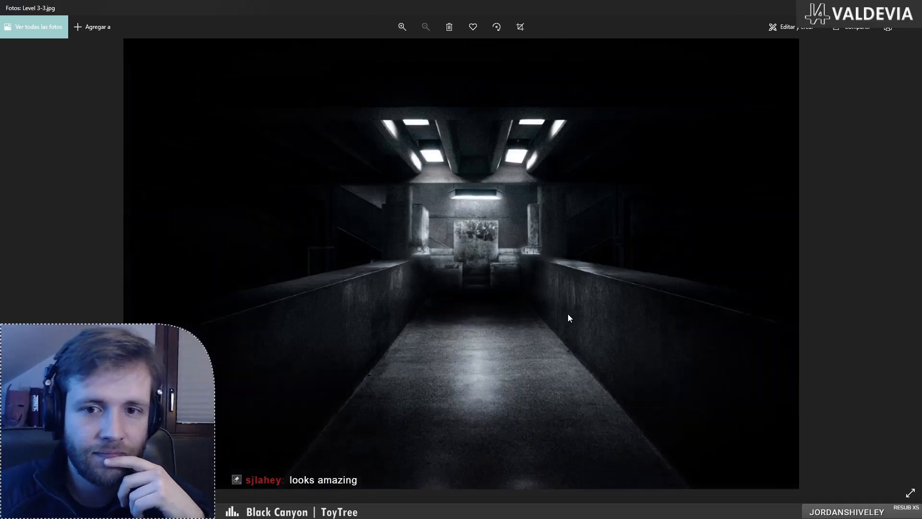
pyautogui.press('Right')
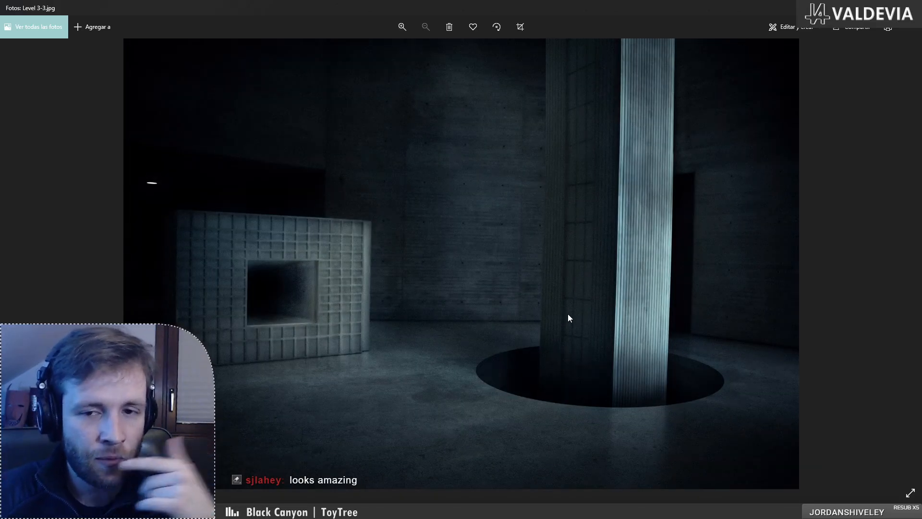
# Step: Browse the Ziggurat photos from Ziggurat 1.jpg through Ziggurat 4-2.jpg
pyautogui.press('Right')
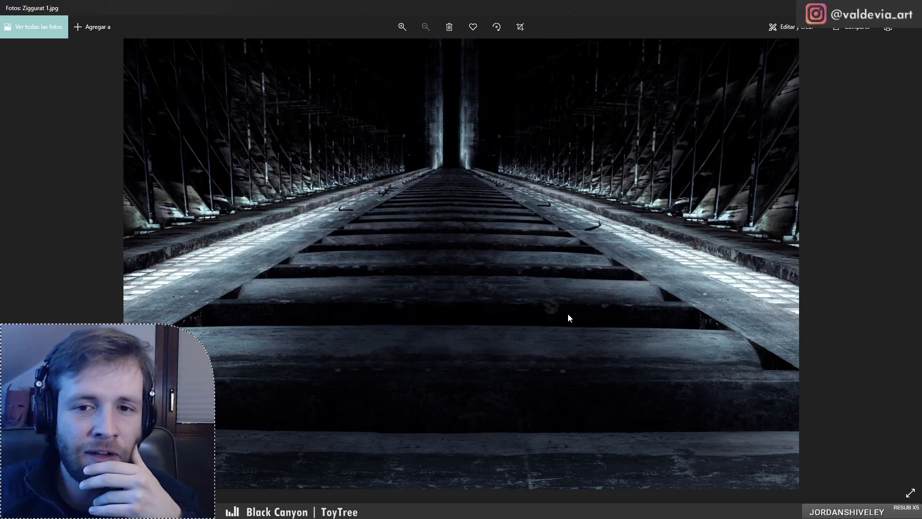
pyautogui.press('Right')
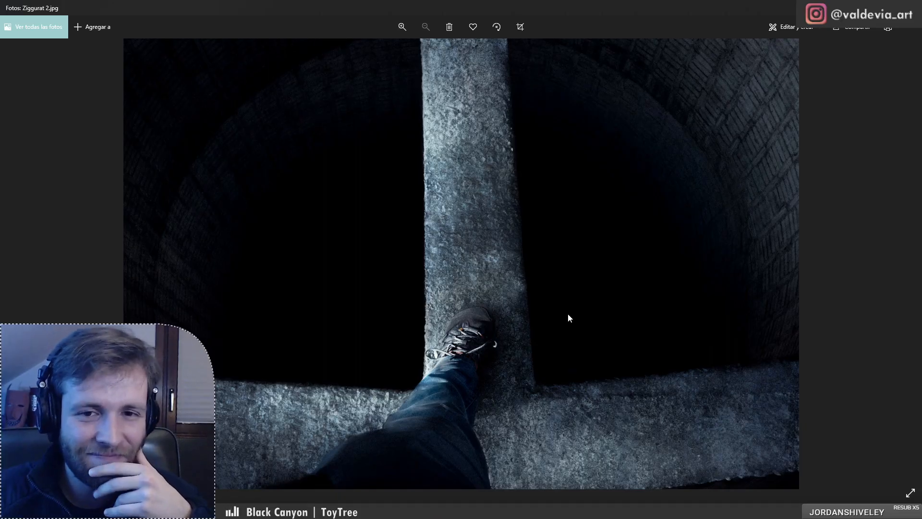
pyautogui.press('Right')
pyautogui.press('Right')
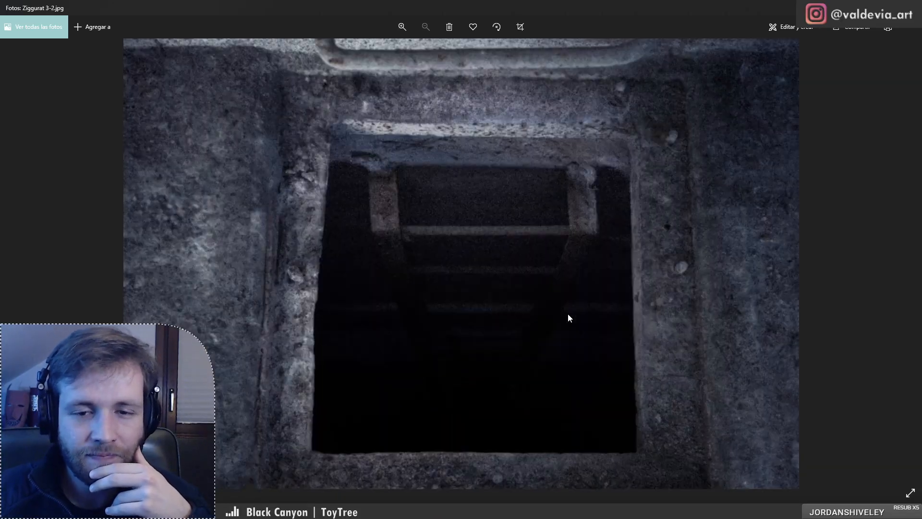
pyautogui.press('Right')
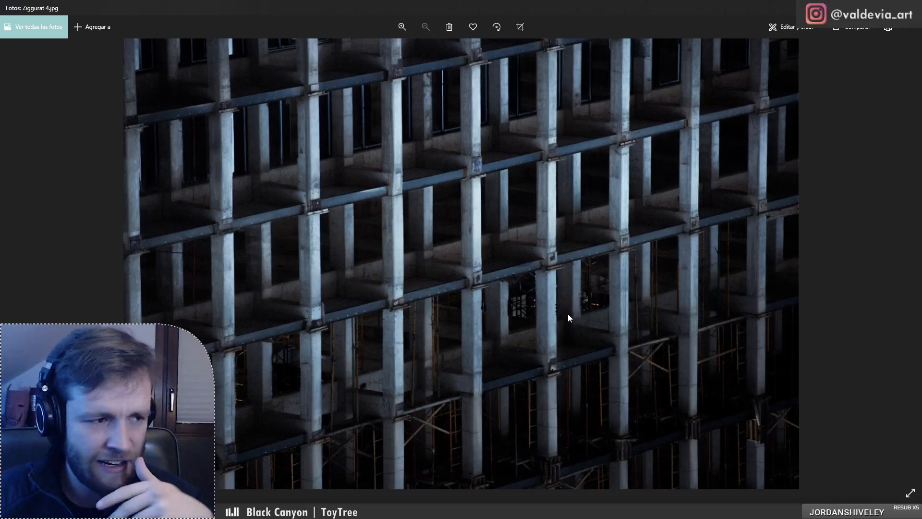
pyautogui.press('Right')
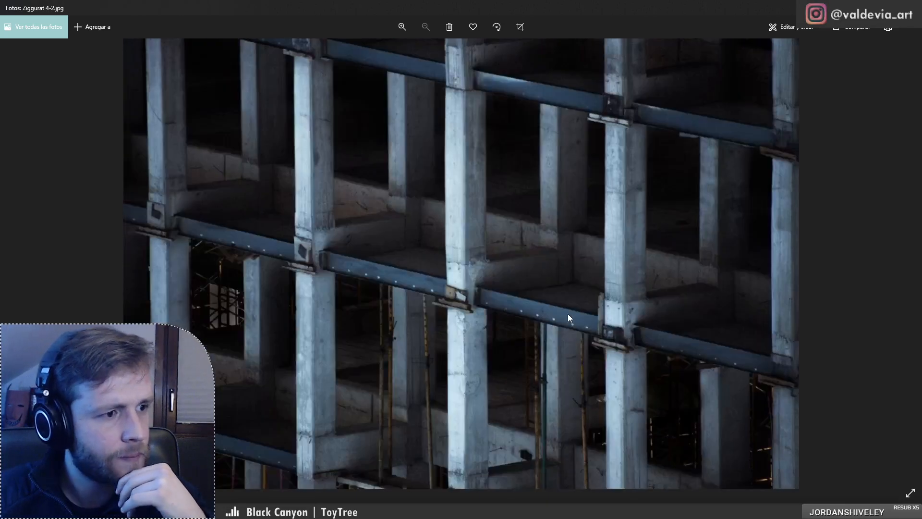
# Step: Compare Ziggurat 5.jpg, Ziggurat 6.jpg and Ziggurat 7.jpg by going back and forth between them, ending on Ziggurat 7.jpg
pyautogui.press('Right')
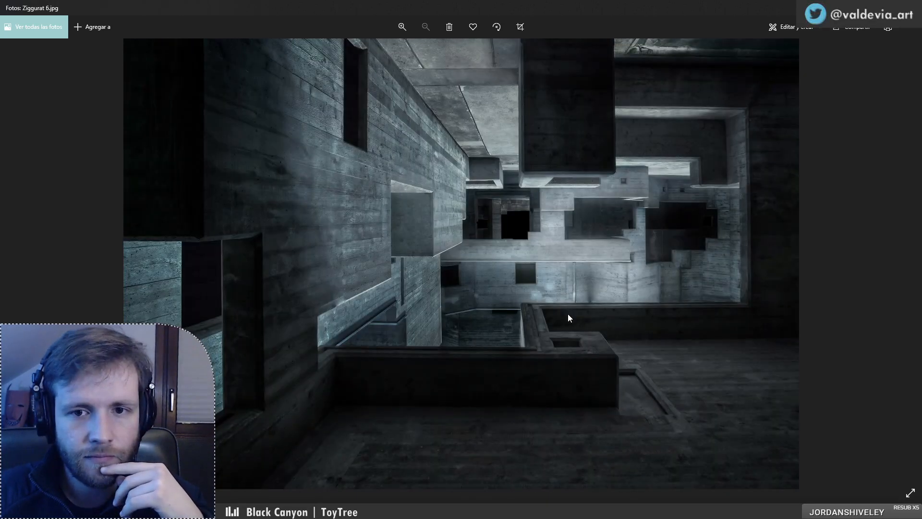
pyautogui.press('Left')
pyautogui.press('Left')
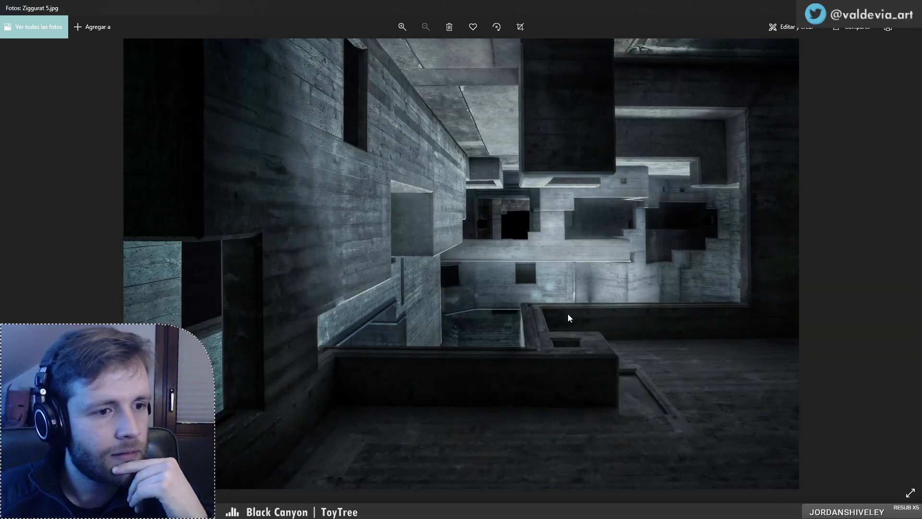
pyautogui.press('Right')
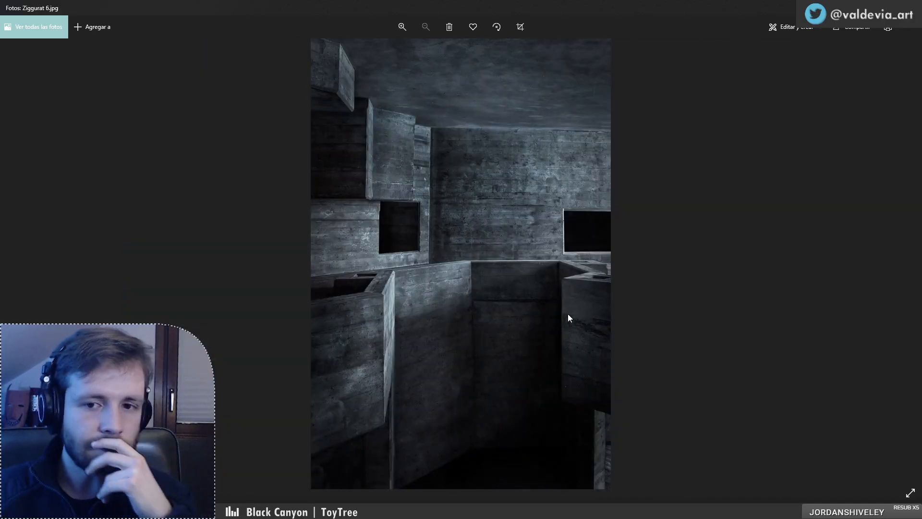
pyautogui.press('Right')
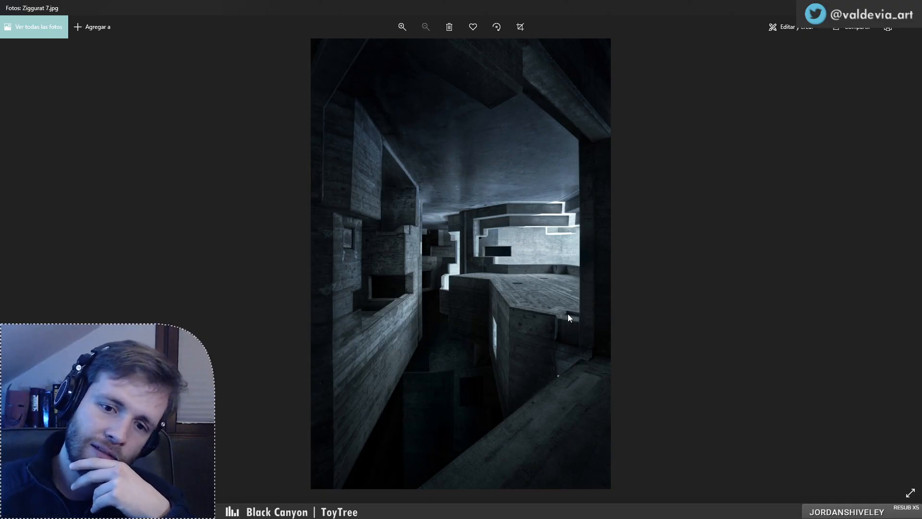
pyautogui.press('Left')
pyautogui.press('Left')
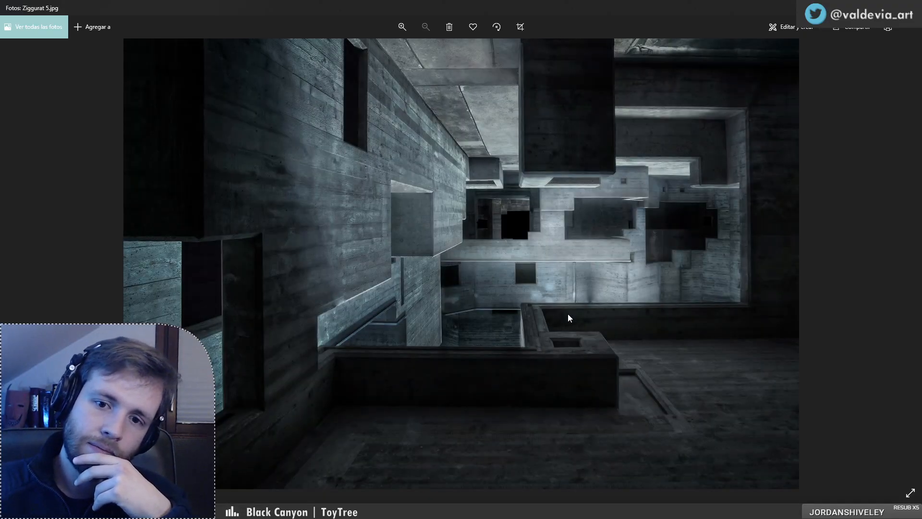
pyautogui.press('Right')
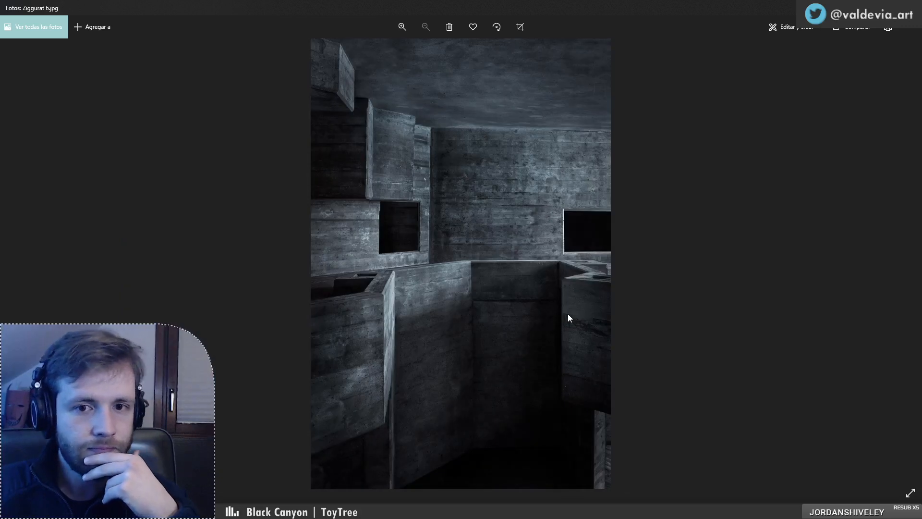
pyautogui.press('Right')
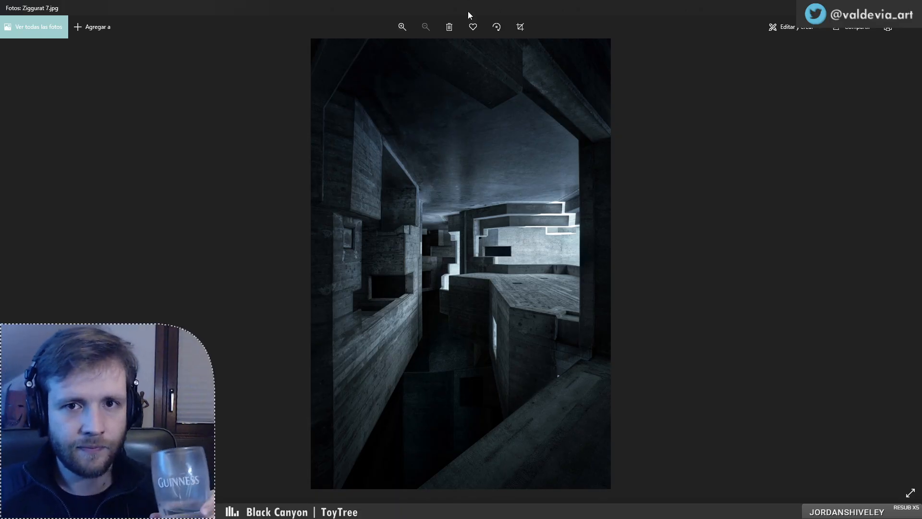
# Step: Rotate Ziggurat 7.jpg by 180 degrees to examine it upside down, and rotate it back to its original orientation
pyautogui.click(499, 24)
pyautogui.click(498, 24)
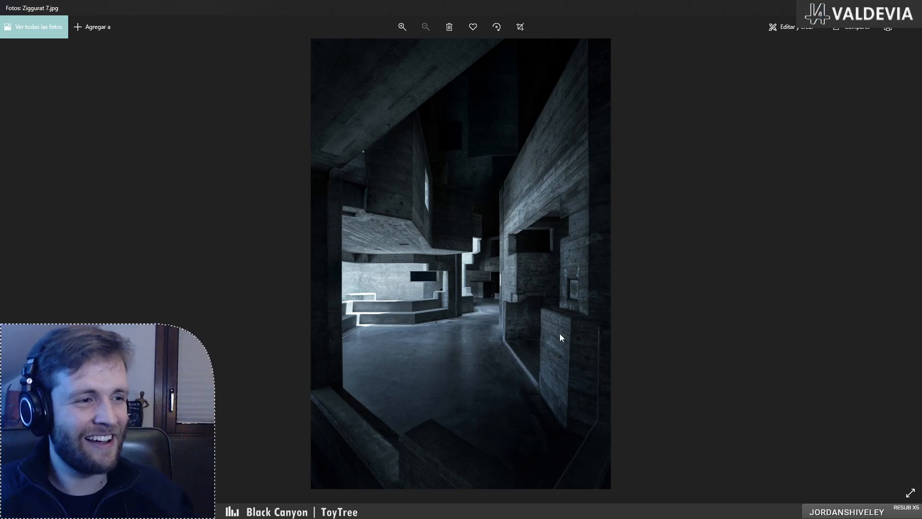
pyautogui.click(499, 30)
pyautogui.click(499, 30)
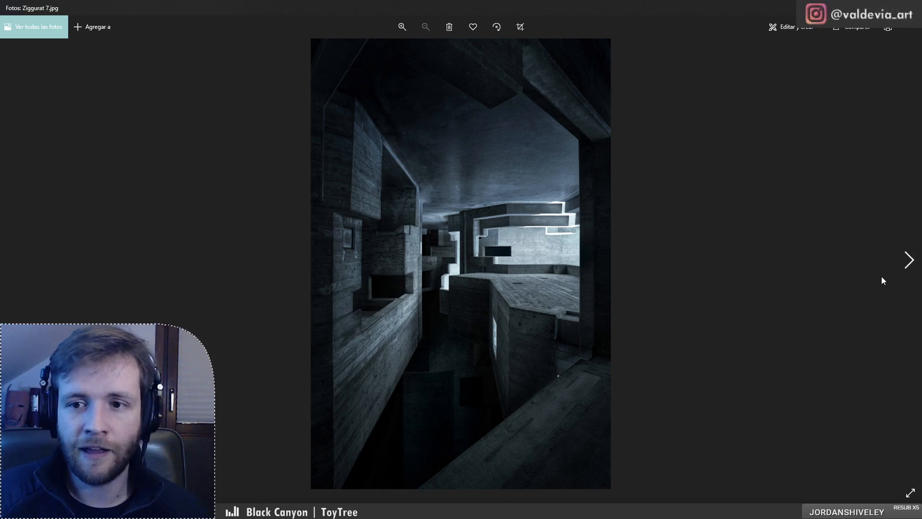
# Step: View the corridor photo Ziggurat 8.jpg and close the photo viewer
pyautogui.click(909, 261)
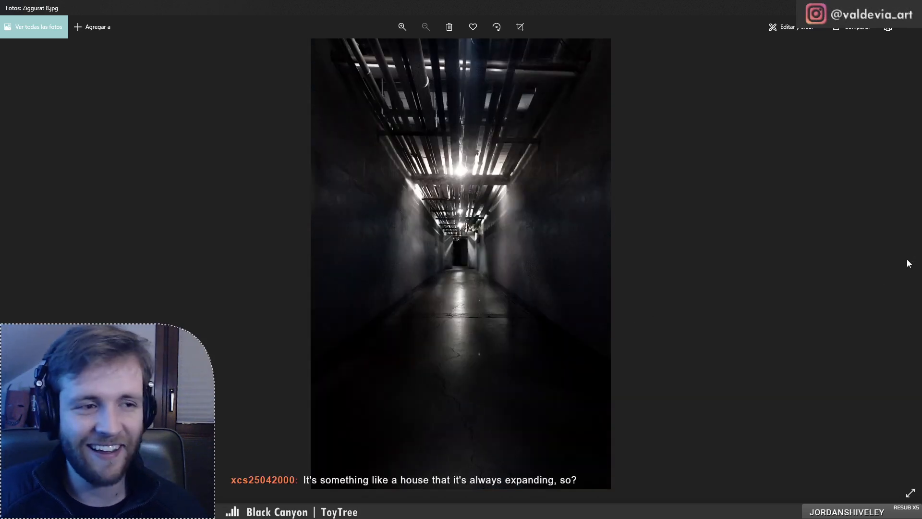
pyautogui.click(911, 7)
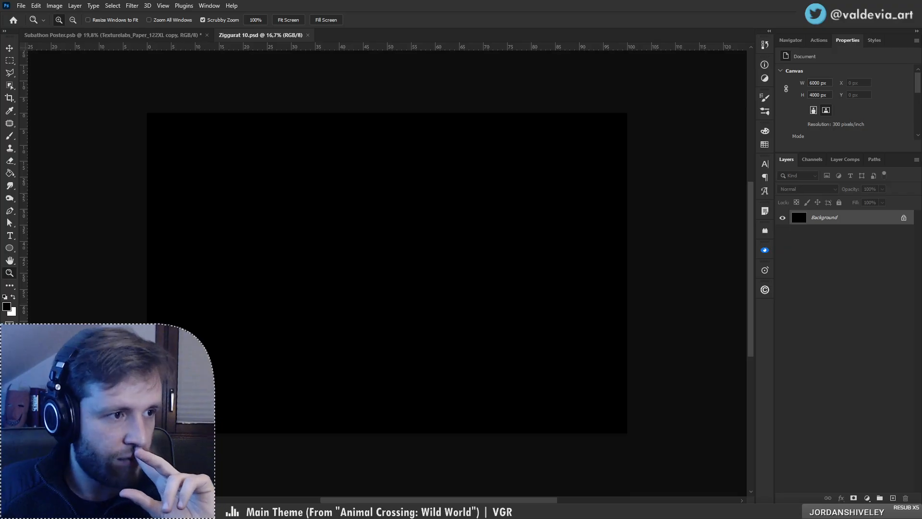
# Step: Place the Ending-Quarry folder window over the blank Ziggurat 10.psd document in Photoshop and look through its zz Cantera quarry photos
pyautogui.moveTo(0, 110); pyautogui.dragTo(517, 135)
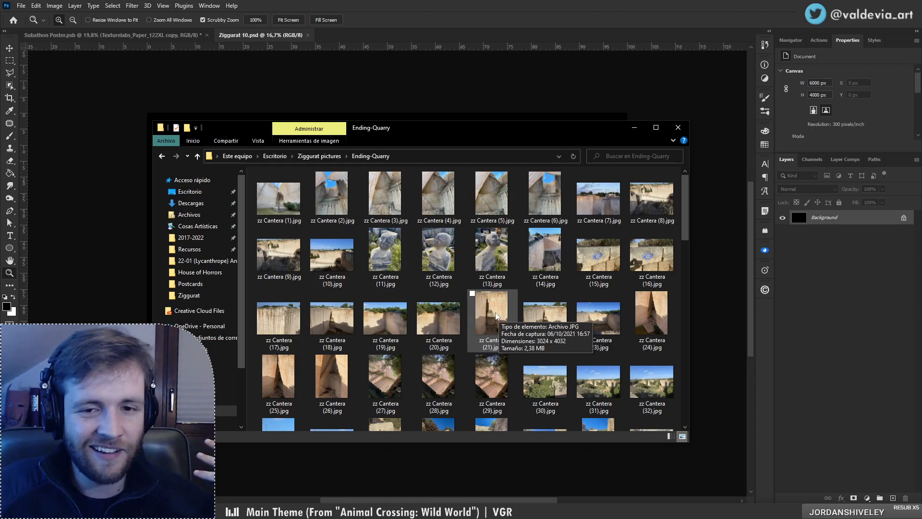
pyautogui.scroll(-12, 497, 316)
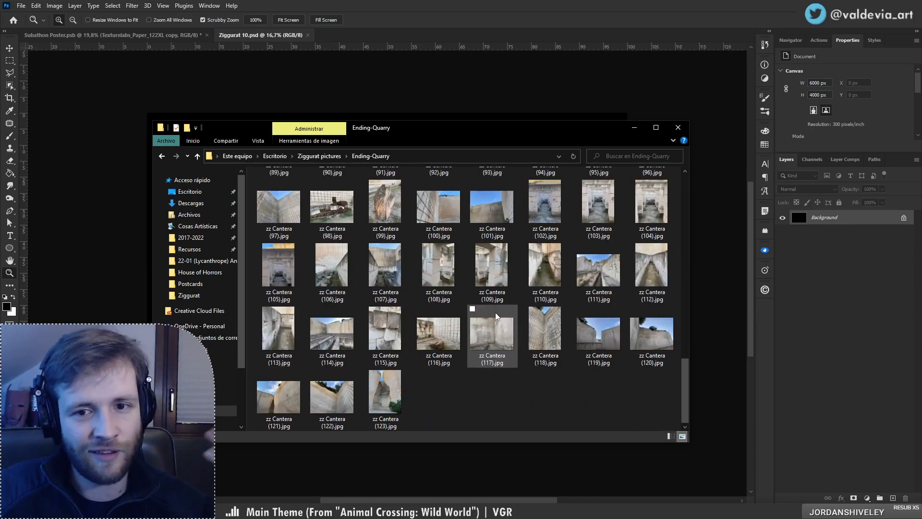
pyautogui.scroll(12, 496, 316)
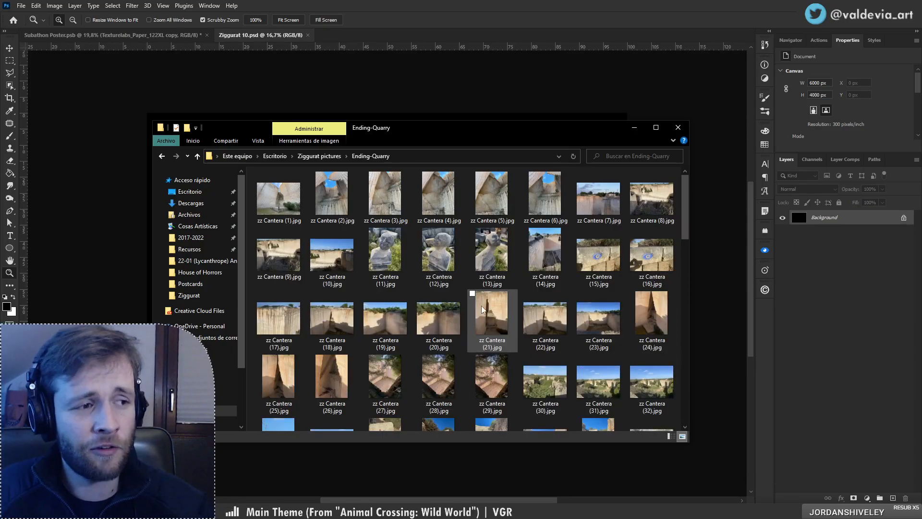
pyautogui.moveTo(483, 310)
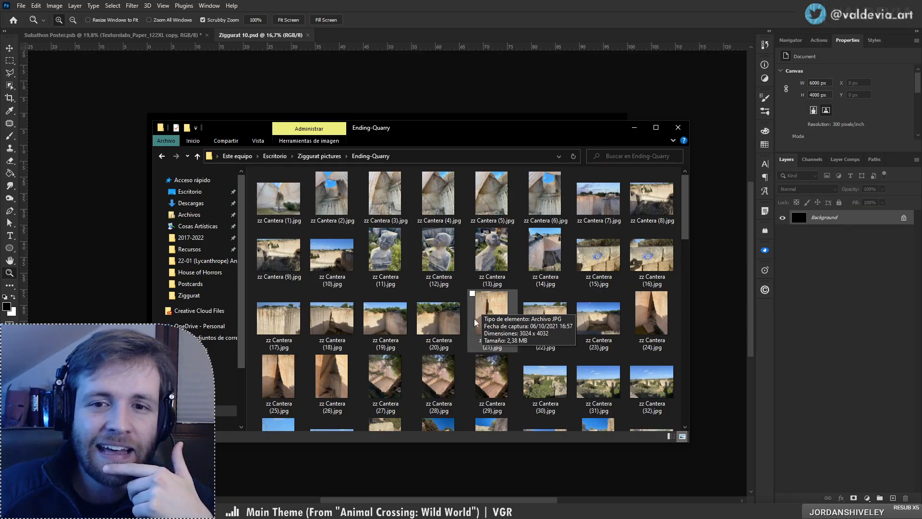
pyautogui.moveTo(450, 266)
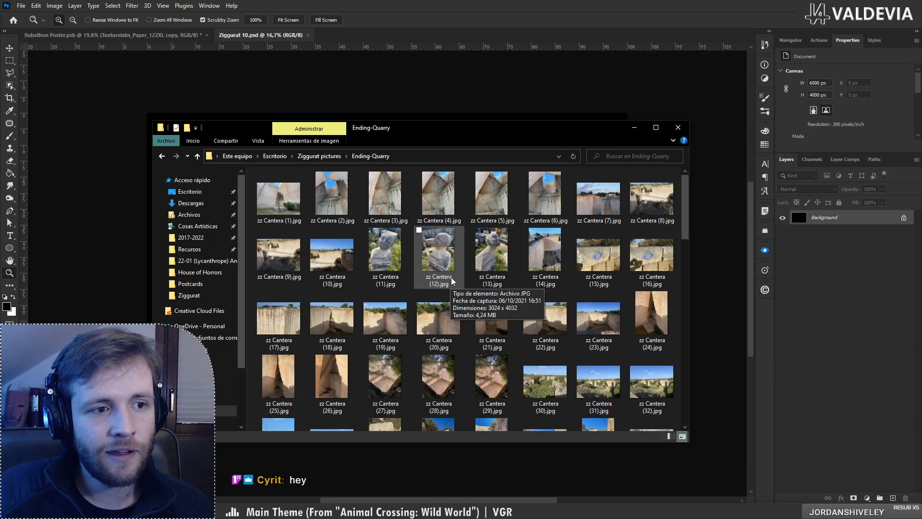
pyautogui.scroll(-5, 452, 281)
pyautogui.scroll(-2, 452, 281)
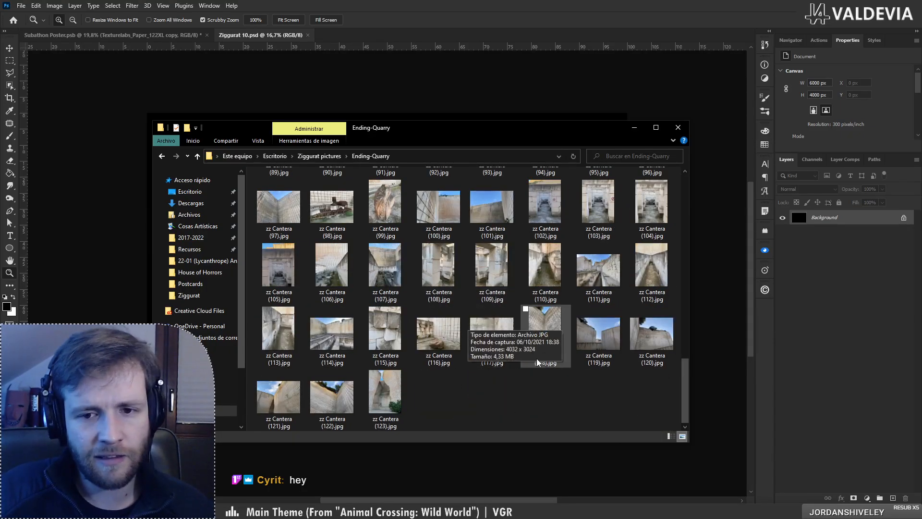
# Step: View the quarry photos from zz Cantera (117).jpg back to zz Cantera (114).jpg, rechecking the stacked stone blocks in (116) and (115)
pyautogui.doubleClick(508, 337)
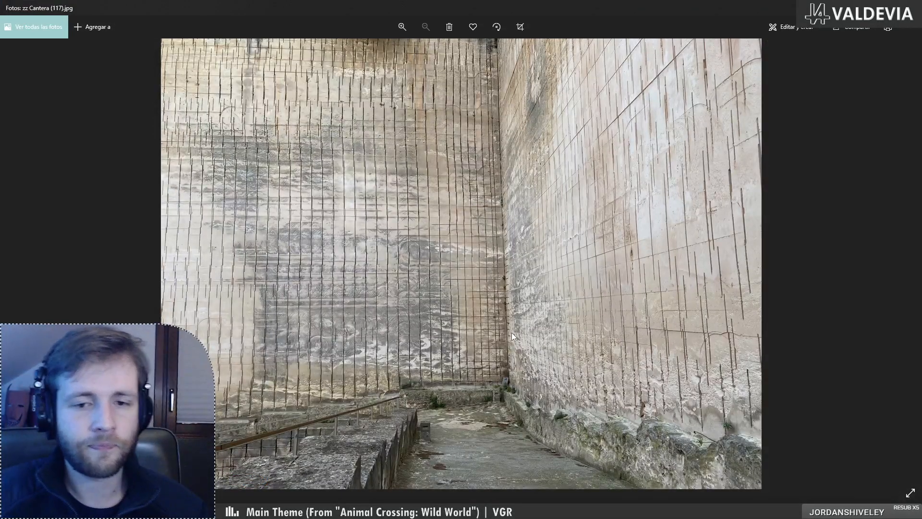
pyautogui.press('Left')
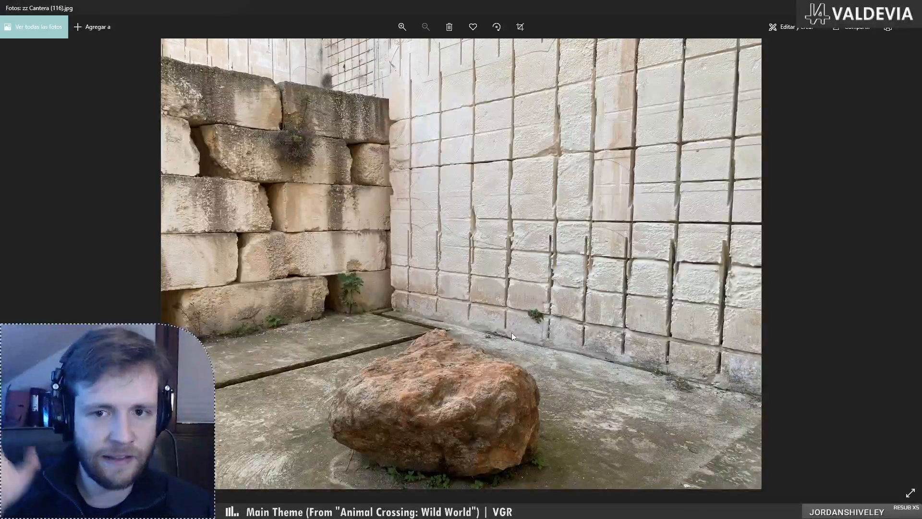
pyautogui.press('Left')
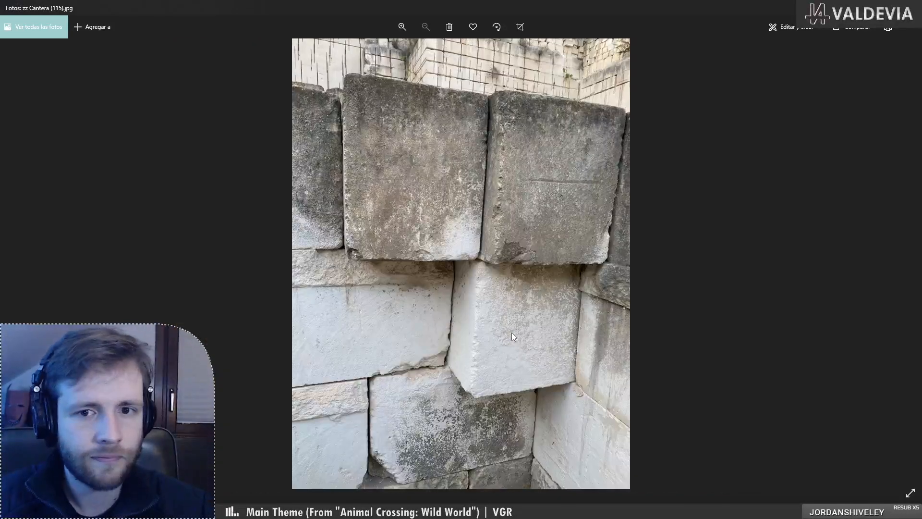
pyautogui.press('Right')
pyautogui.press('Left')
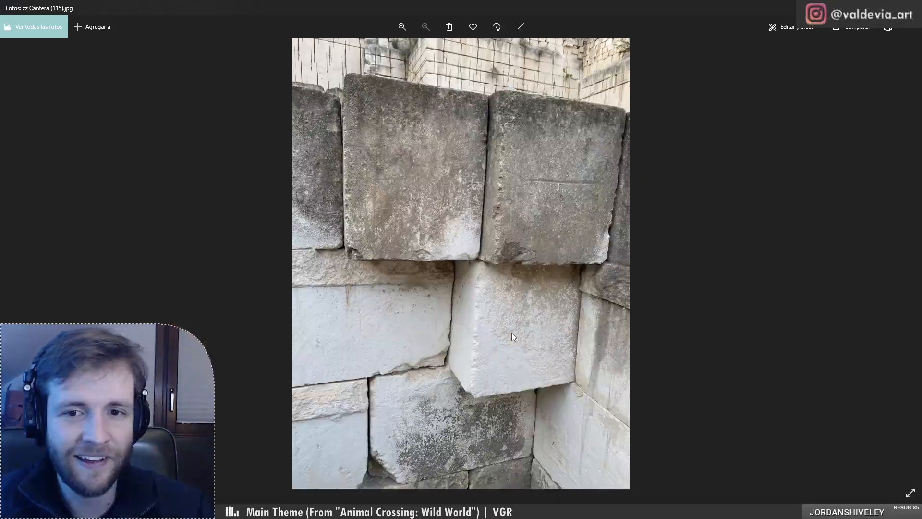
pyautogui.press('Left')
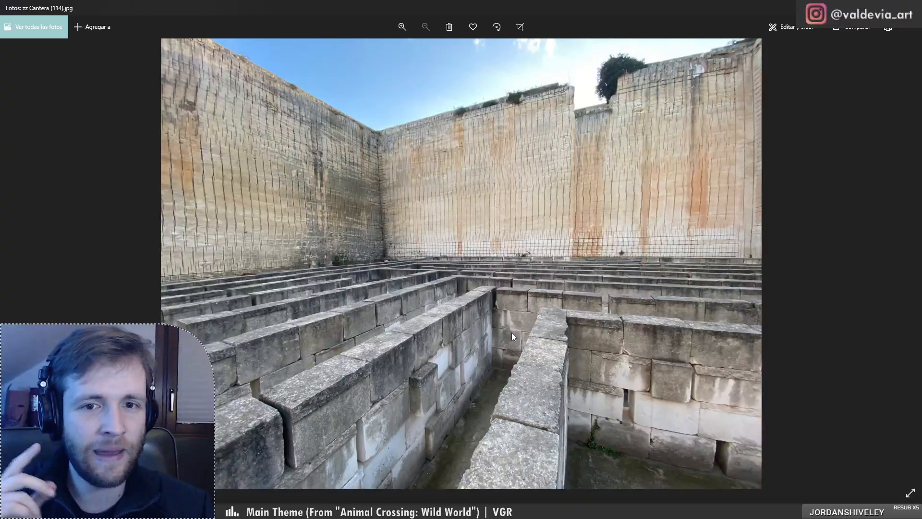
# Step: Go back through the stone corridor photos from zz Cantera (113).jpg to zz Cantera (107).jpg
pyautogui.press('Left')
pyautogui.press('Left')
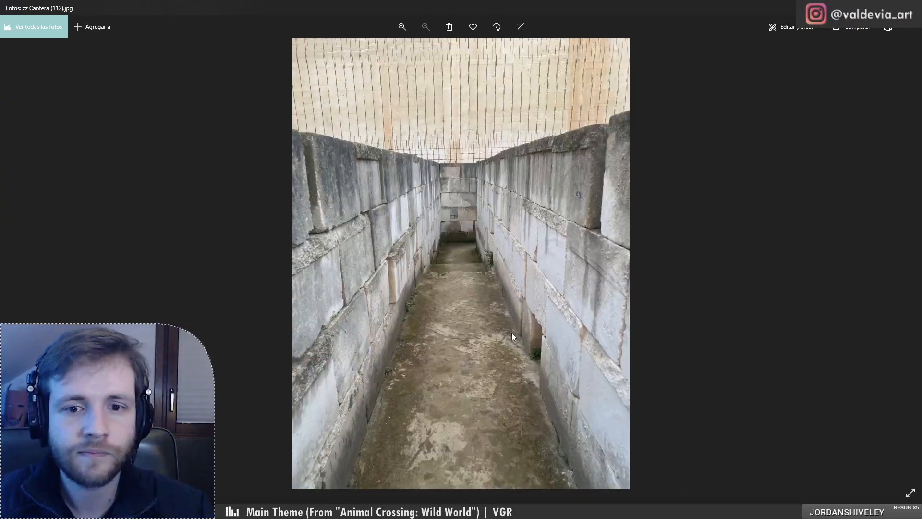
pyautogui.press('Left')
pyautogui.press('Left')
pyautogui.press('Left')
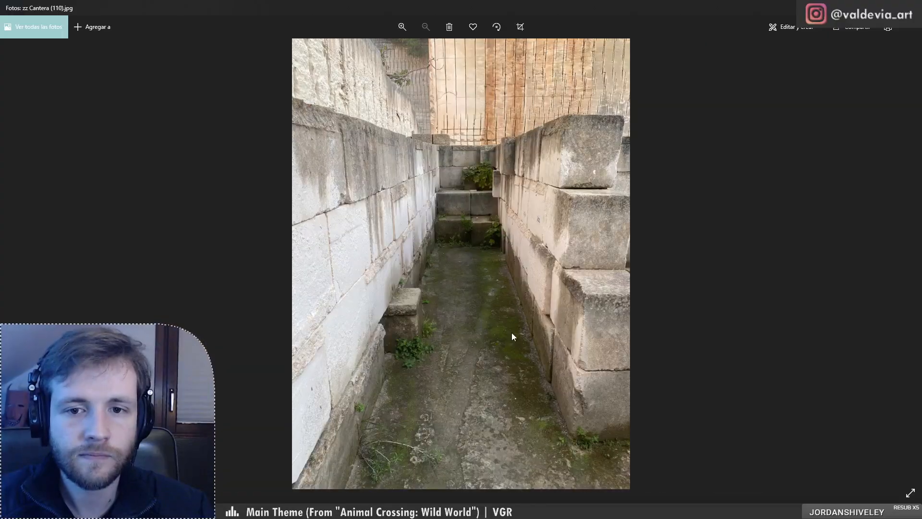
pyautogui.press('Left')
pyautogui.press('Left')
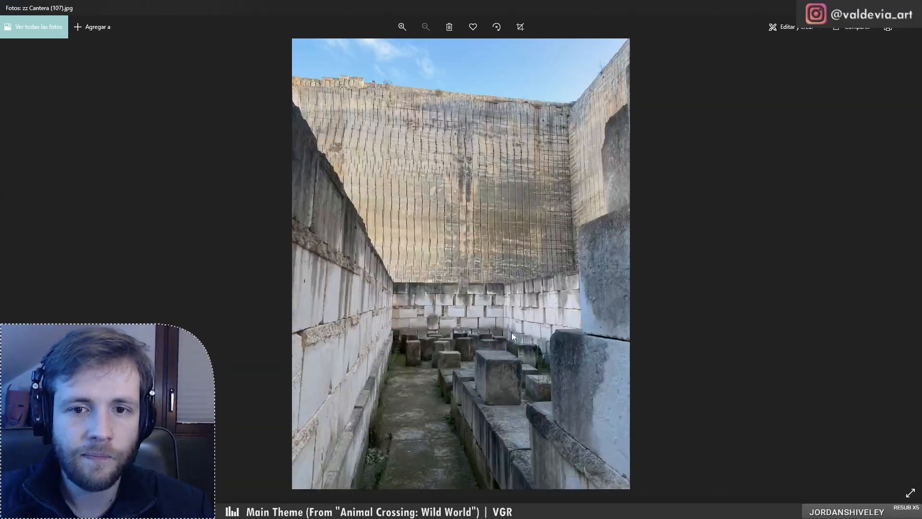
# Step: Continue back through the courtyard and gateway photos from zz Cantera (106).jpg to the high wall in zz Cantera (101).jpg
pyautogui.press('Left')
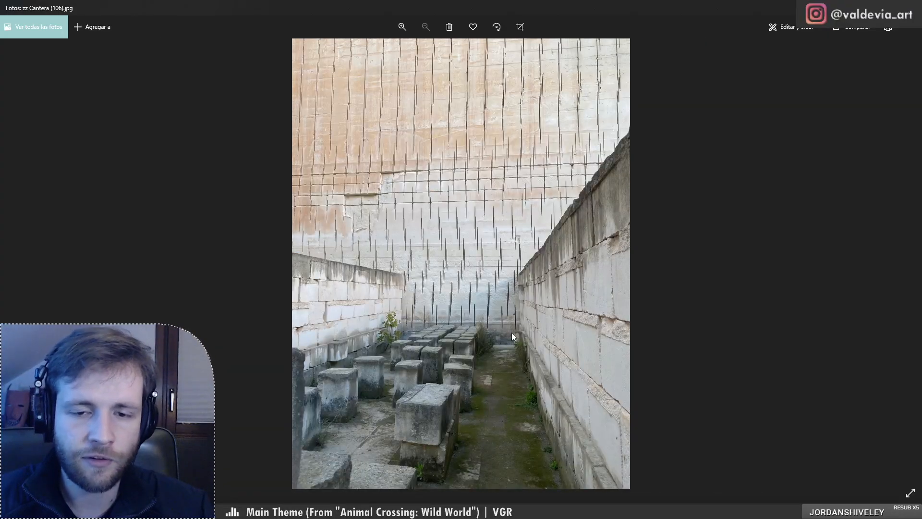
pyautogui.press('Left')
pyautogui.press('Left')
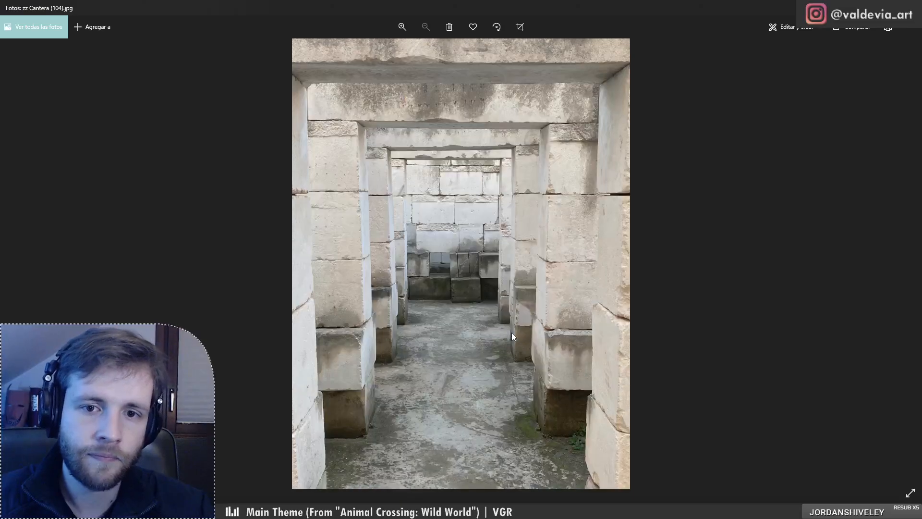
pyautogui.press('Left')
pyautogui.press('Left')
pyautogui.press('Left')
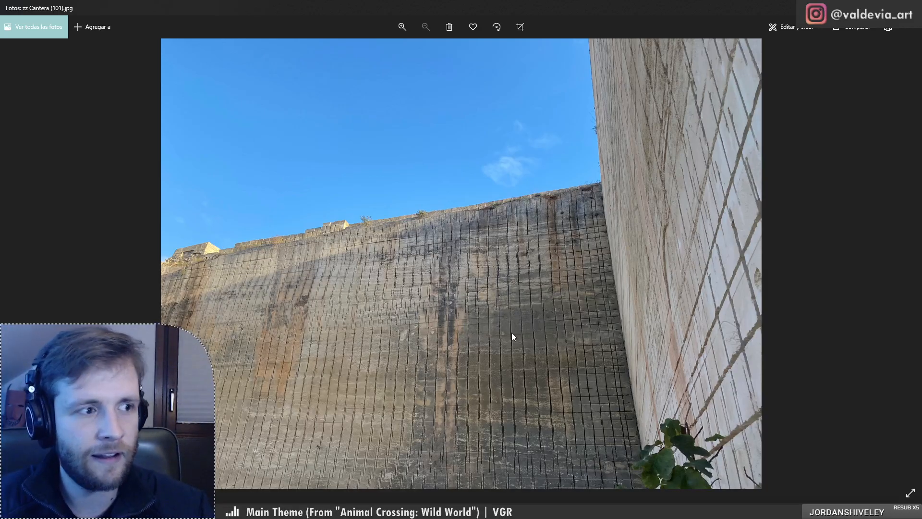
# Step: Look back to the carved rock in zz Cantera (99).jpg, return to zz Cantera (101).jpg and close the photo viewer
pyautogui.press('Left')
pyautogui.press('Left')
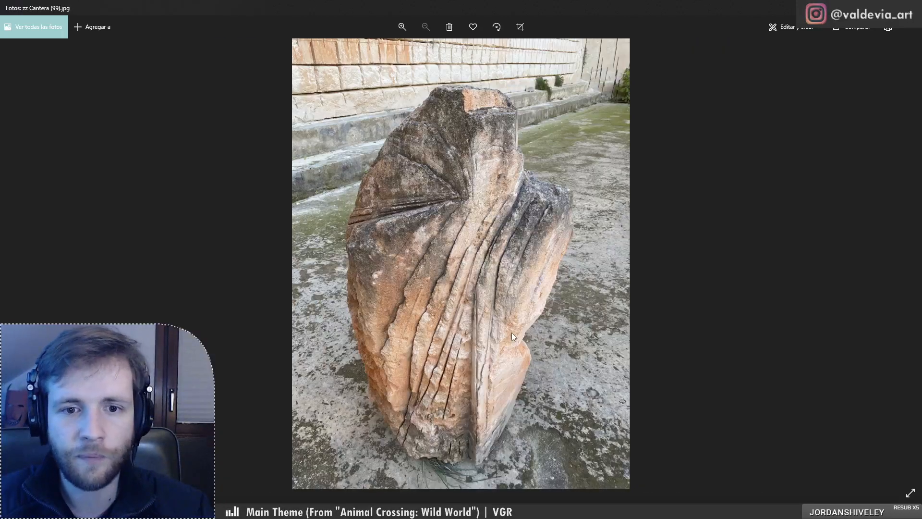
pyautogui.press('Right')
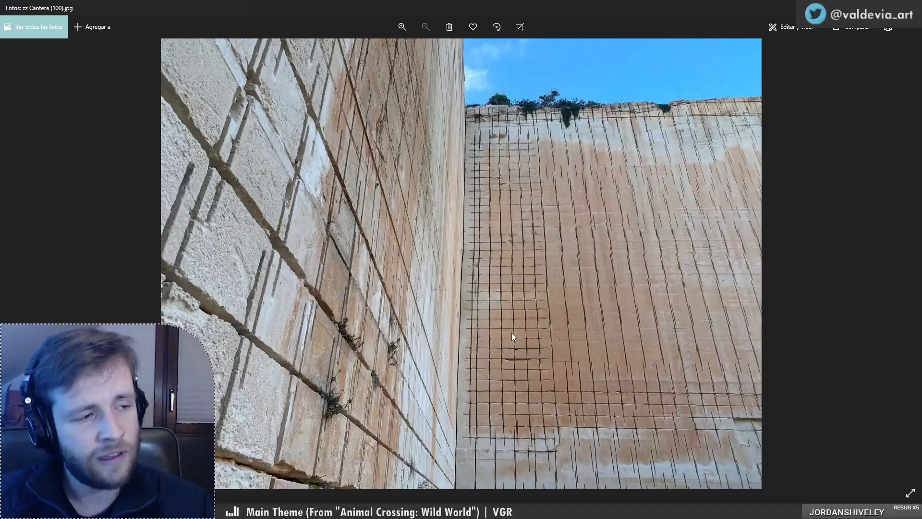
pyautogui.press('Right')
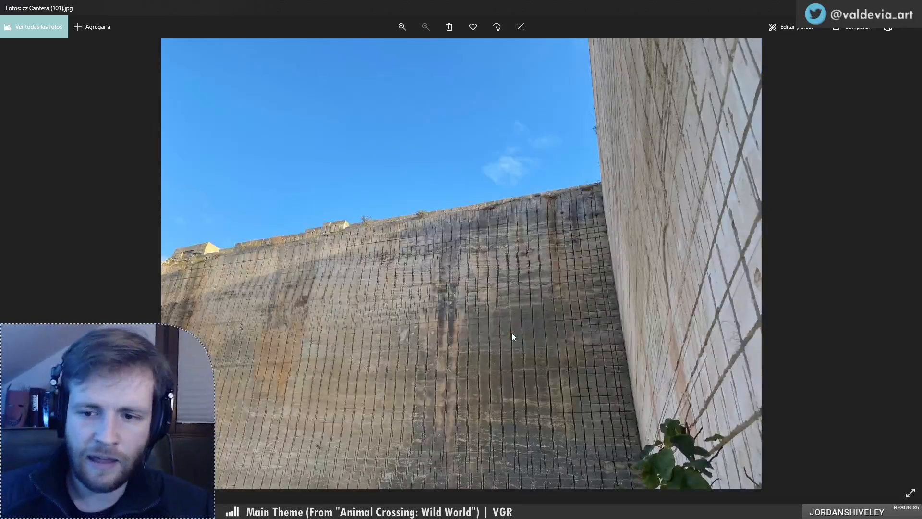
pyautogui.click(911, 7)
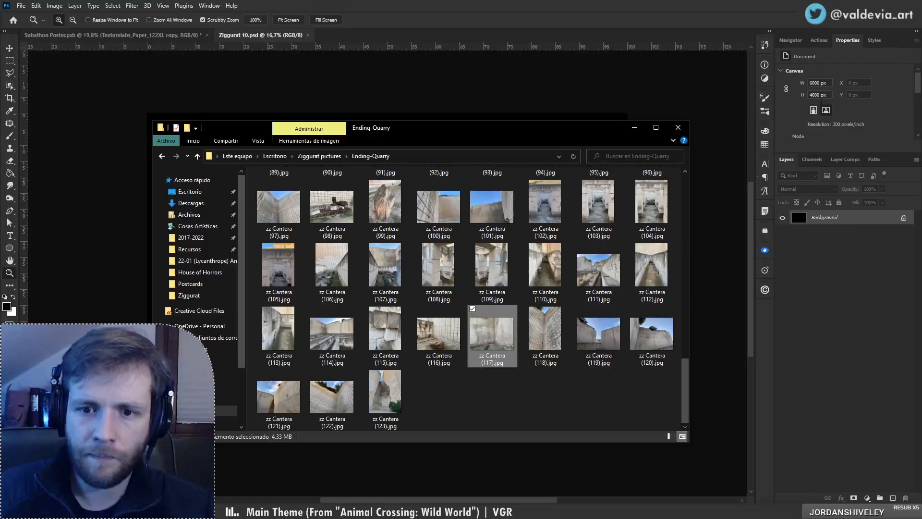
# Step: Open zz Cantera (118).jpg and go forward through the quarry wall photos to zz Cantera (123).jpg
pyautogui.doubleClick(551, 338)
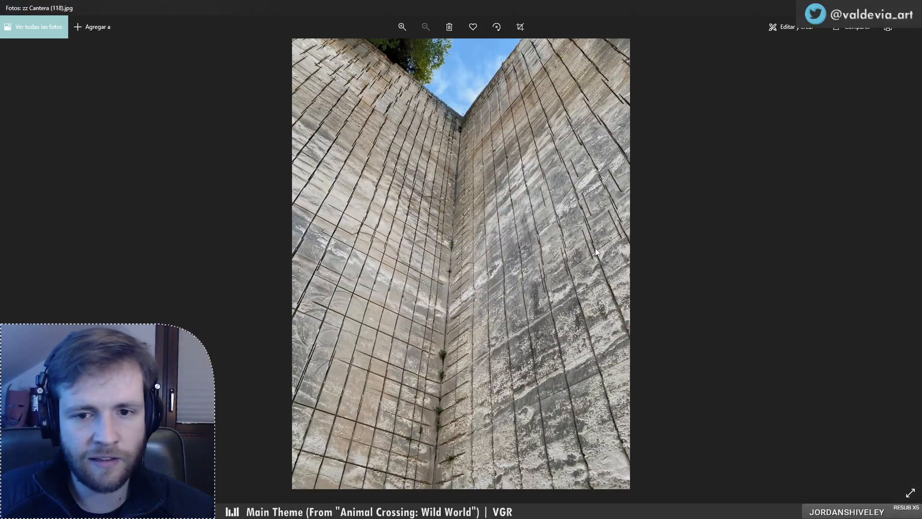
pyautogui.press('Right')
pyautogui.press('Right')
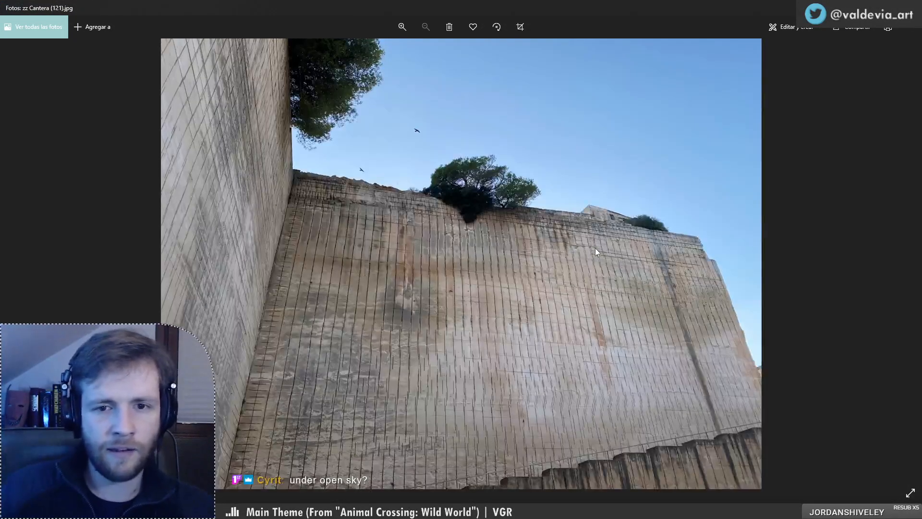
pyautogui.press('Right')
pyautogui.press('Right')
pyautogui.press('Right')
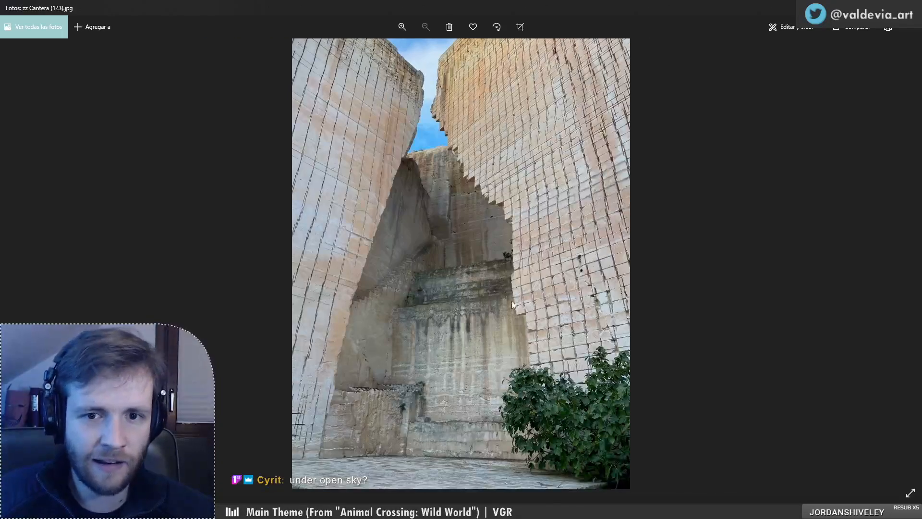
# Step: Examine the dark stepped recess between the two walls in zz Cantera (123).jpg up close, and return to the whole photo
pyautogui.scroll(3, 387, 351)
pyautogui.scroll(-3, 290, 223)
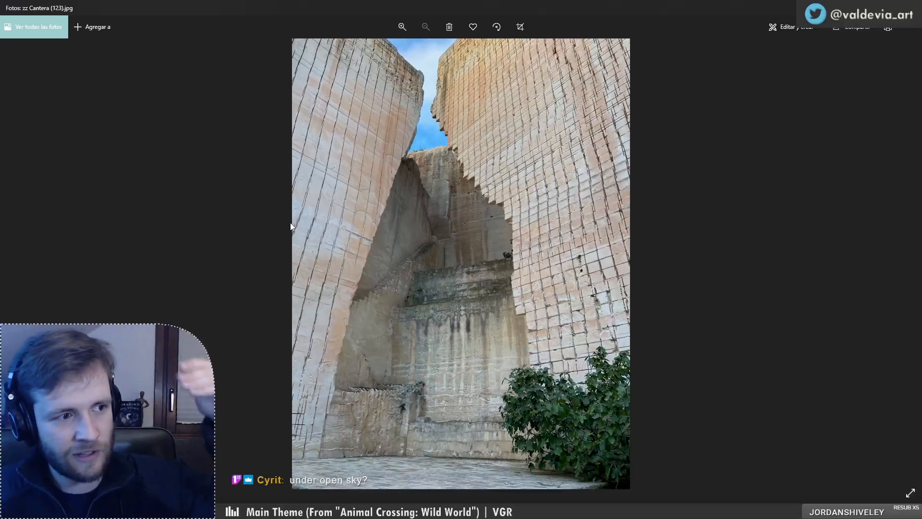
pyautogui.scroll(2, 318, 249)
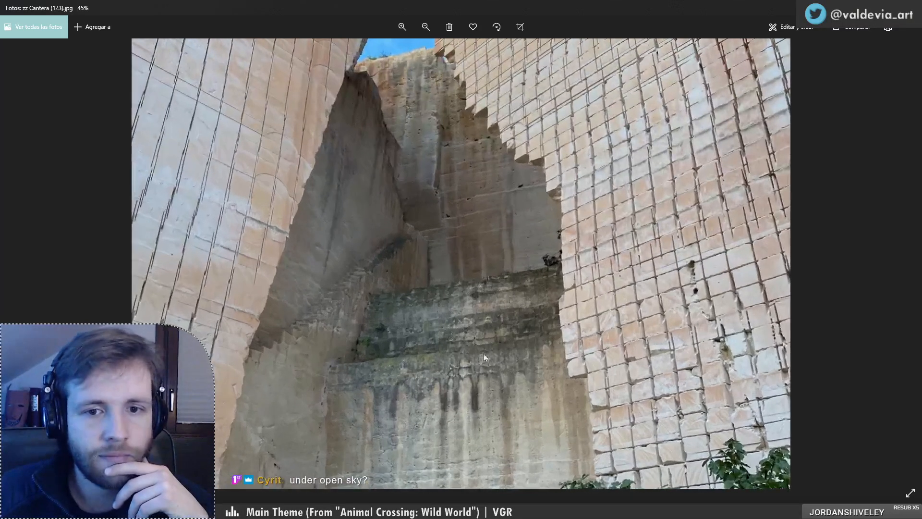
pyautogui.scroll(-2, 484, 324)
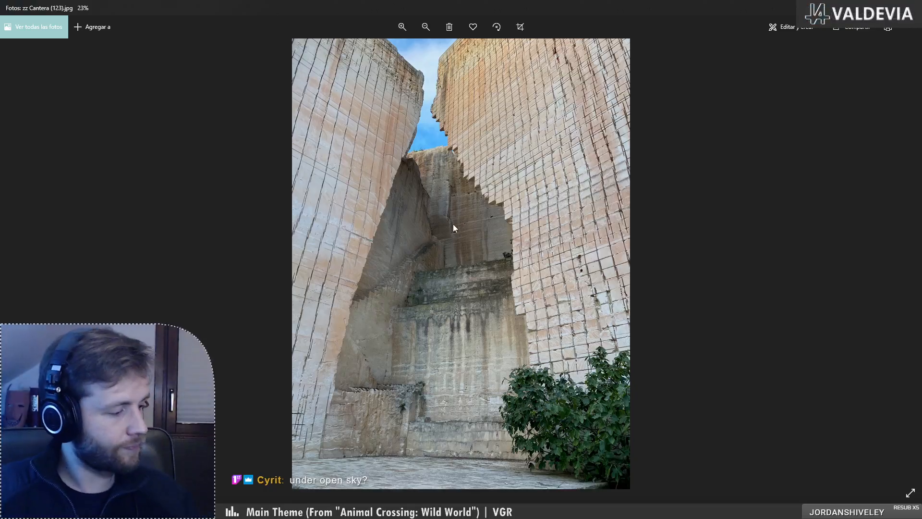
# Step: Inspect the grid of saw cuts on the right-hand wall in zz Cantera (123).jpg up close
pyautogui.scroll(2, 586, 111)
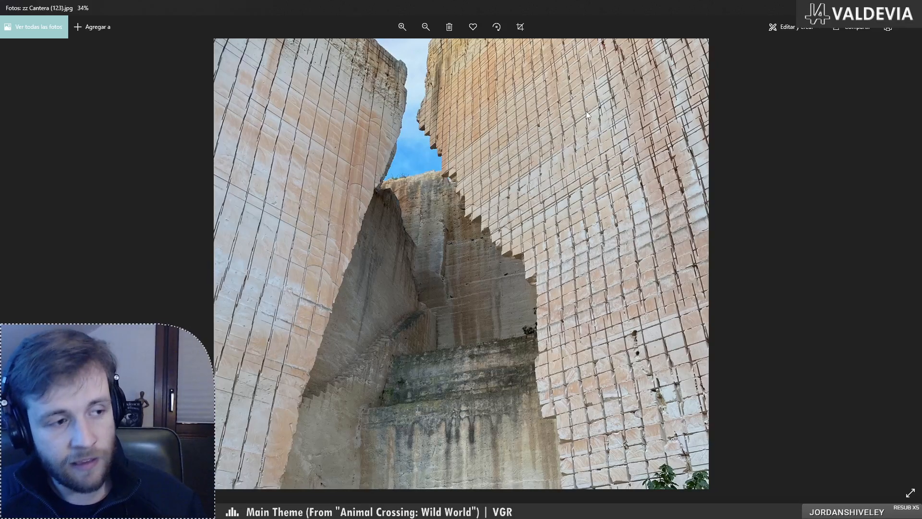
pyautogui.scroll(3, 476, 133)
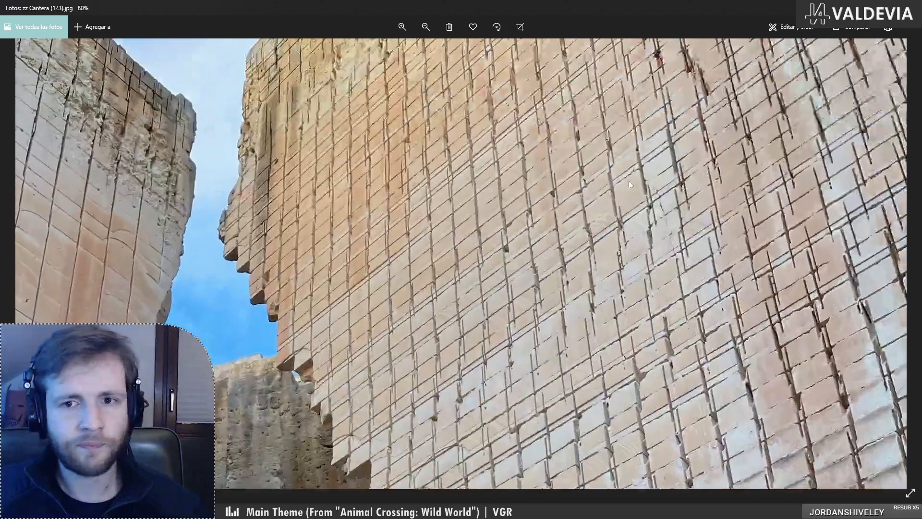
pyautogui.scroll(2, 786, 174)
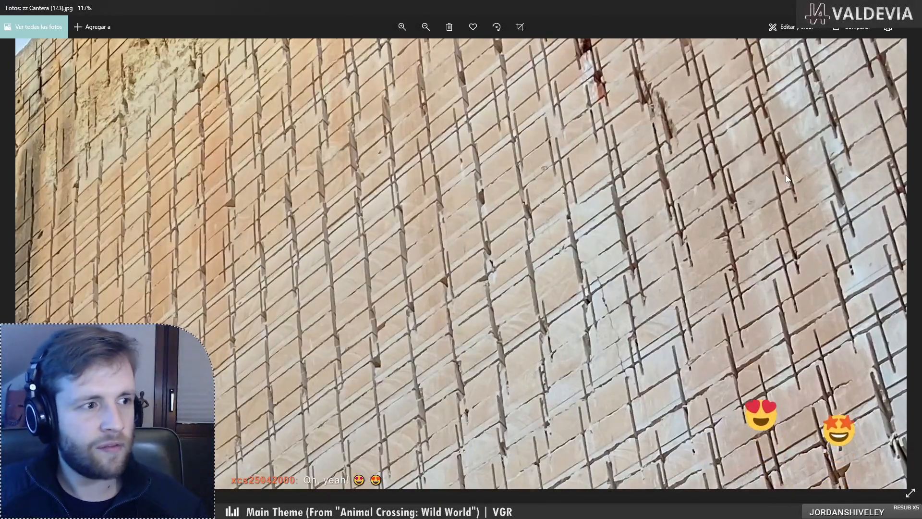
pyautogui.scroll(-1, 786, 174)
pyautogui.scroll(-4, 787, 179)
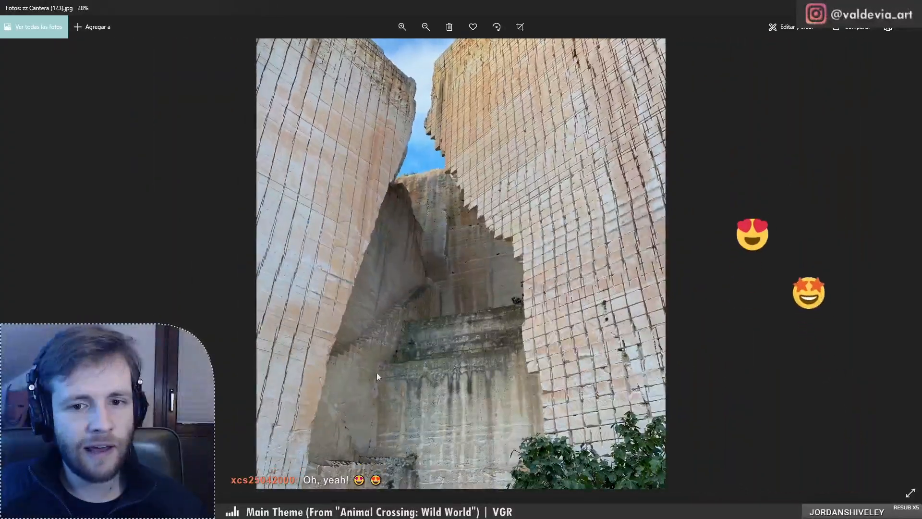
# Step: Examine the stained stone at the base of the recess in zz Cantera (123).jpg and close the photo viewer
pyautogui.scroll(3, 372, 365)
pyautogui.scroll(5, 372, 365)
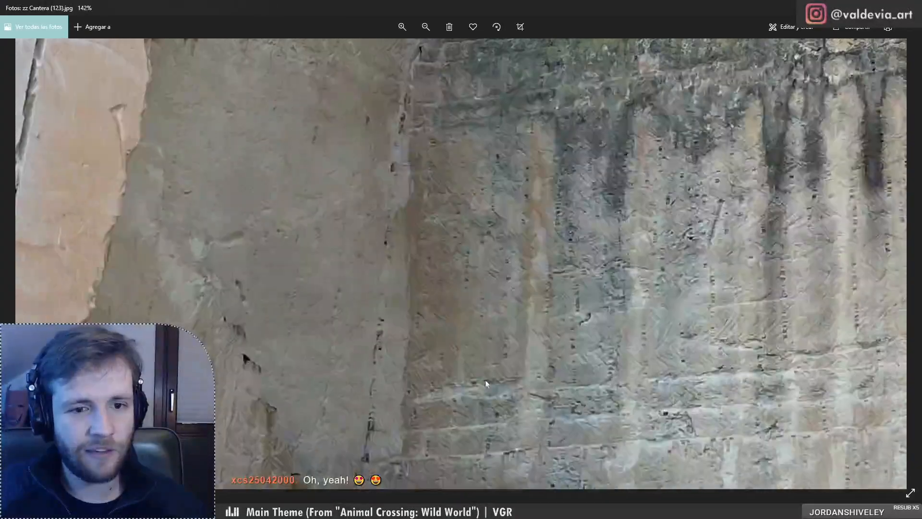
pyautogui.scroll(-6, 481, 151)
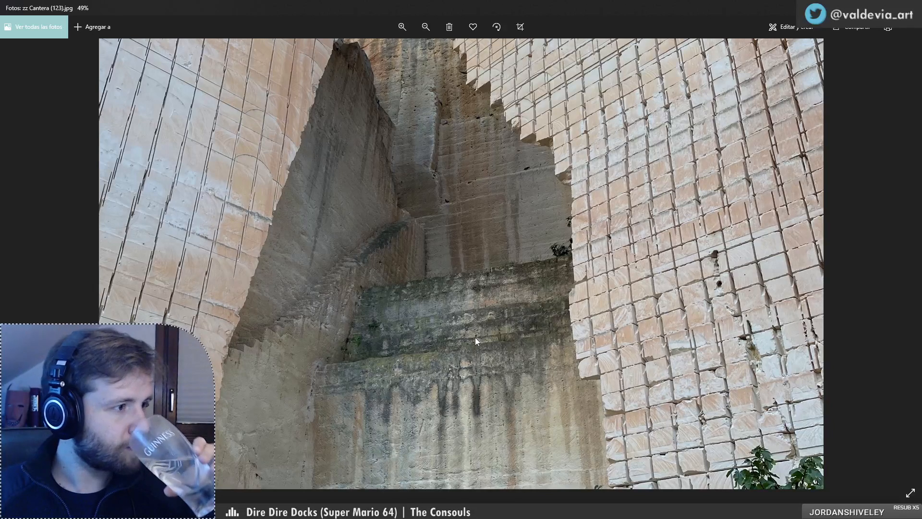
pyautogui.scroll(-3, 511, 358)
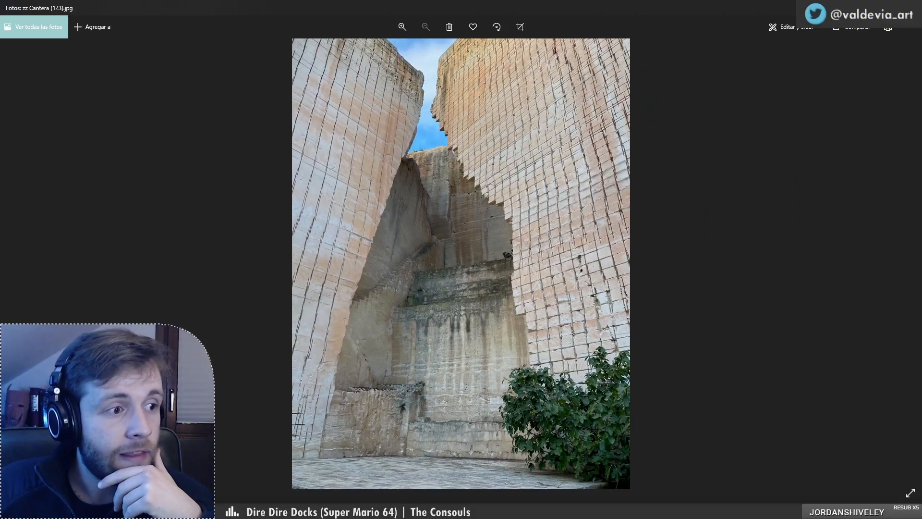
pyautogui.click(910, 8)
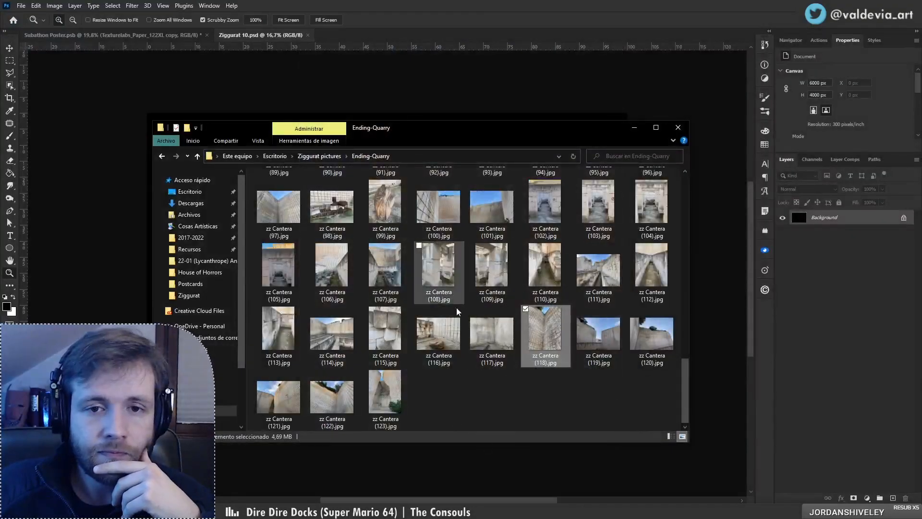
# Step: View zz Cantera (1).jpg from the folder's start, examine the seated person for scale, and return to browsing the quarry thumbnails
pyautogui.scroll(12, 459, 350)
pyautogui.click(296, 207)
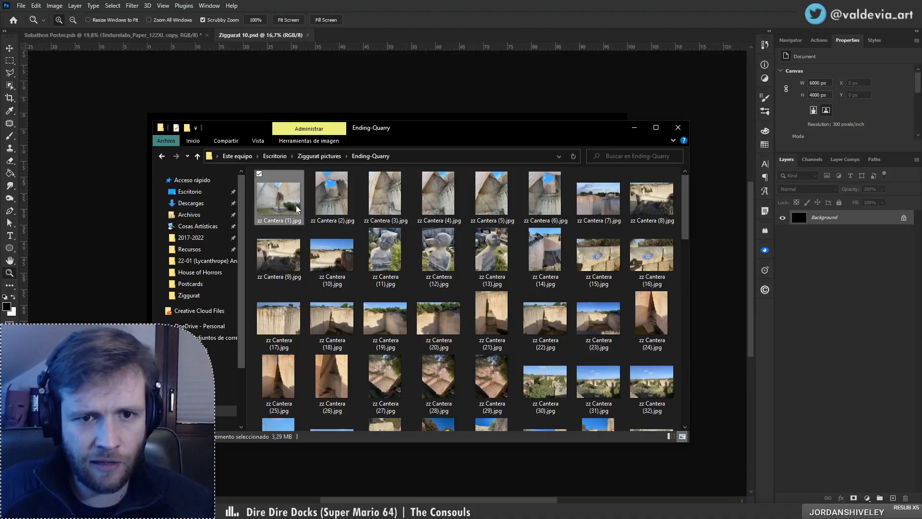
pyautogui.doubleClick(293, 205)
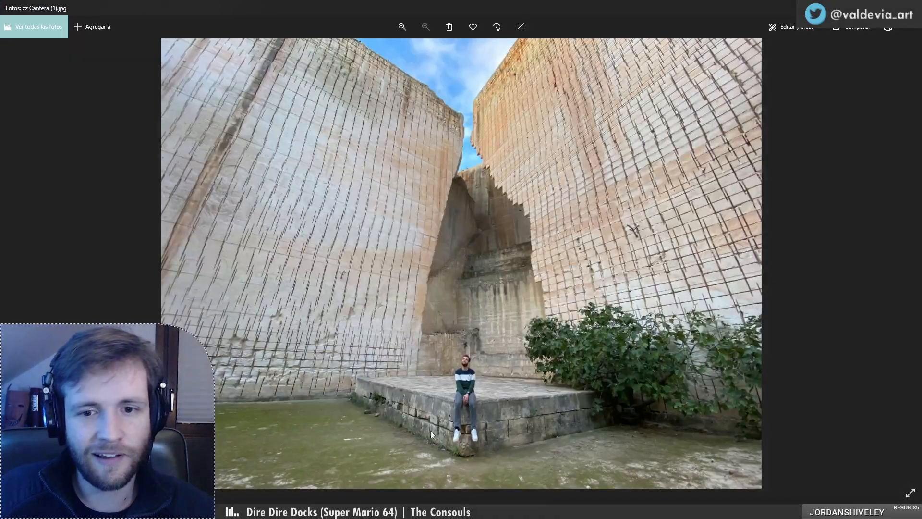
pyautogui.scroll(3, 459, 384)
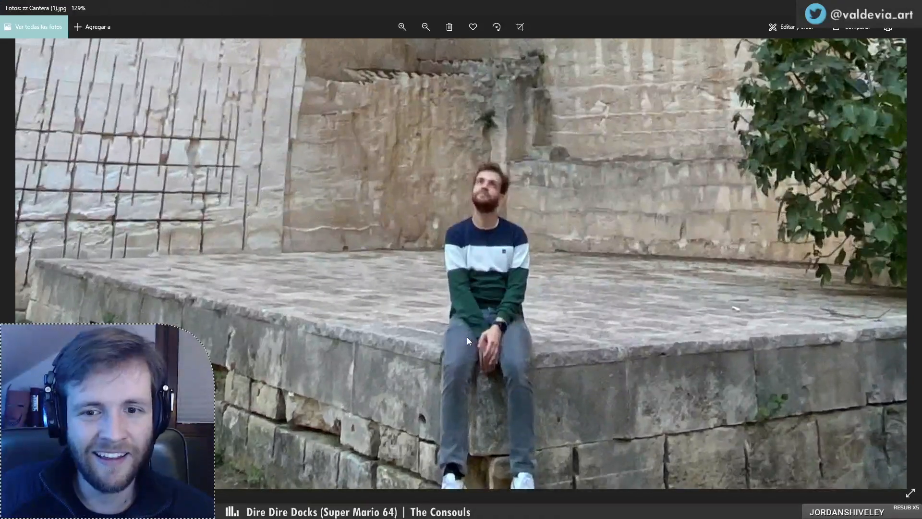
pyautogui.scroll(-5, 467, 340)
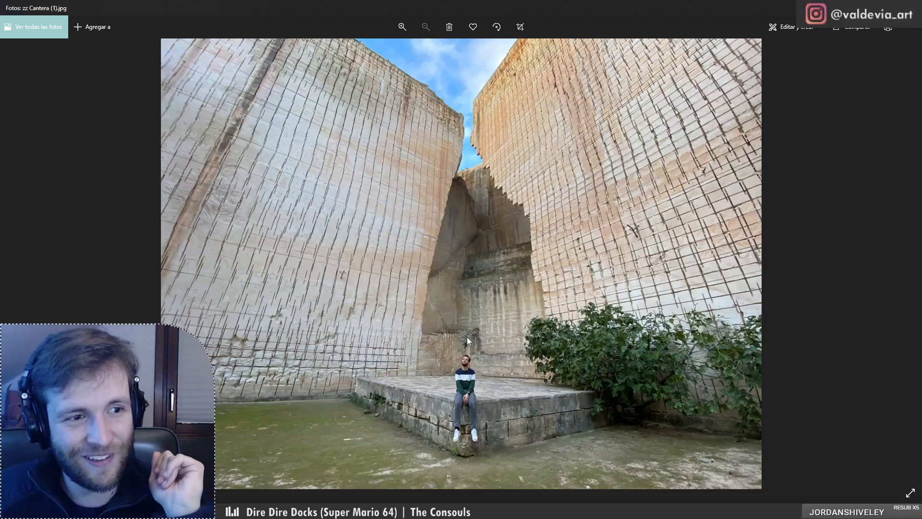
pyautogui.hotkey('alt', 'F4')
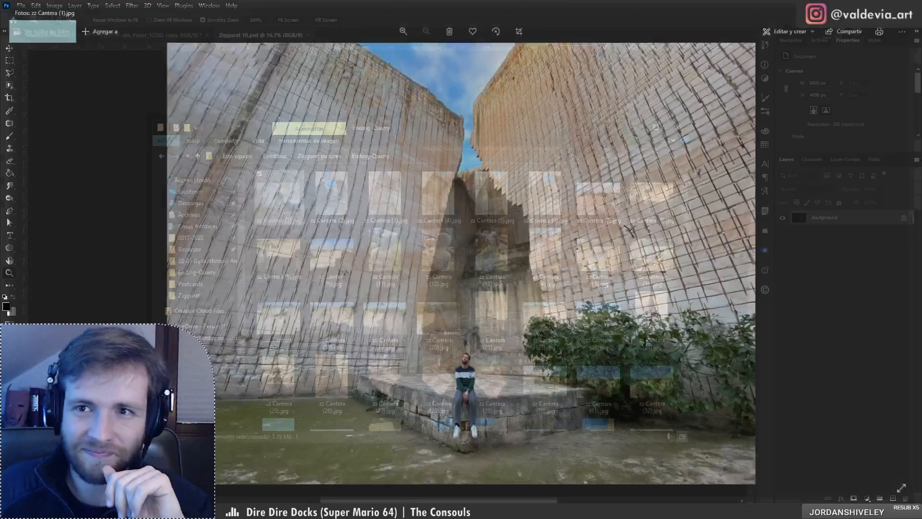
pyautogui.scroll(-3, 479, 324)
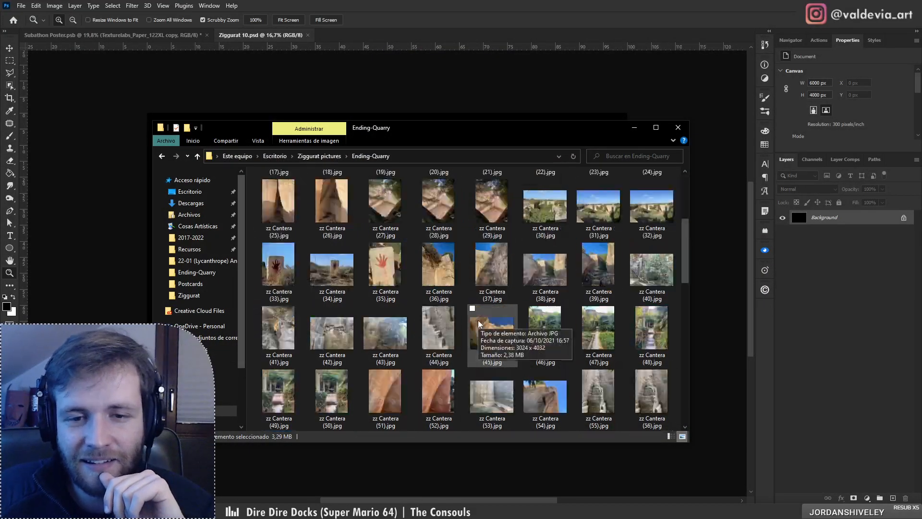
# Step: View the stone maze in zz Cantera (8).jpg and the carved blue eye in zz Cantera (15).jpg, closing each photo
pyautogui.scroll(3, 479, 324)
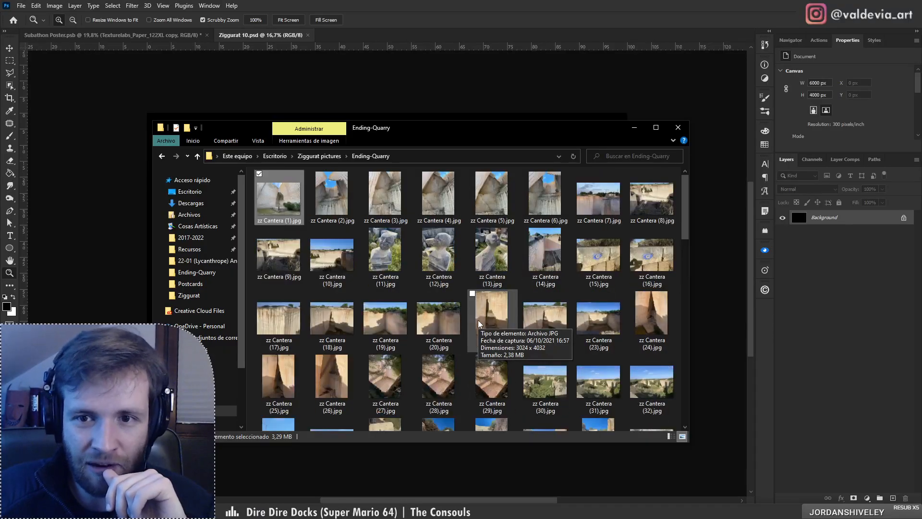
pyautogui.doubleClick(653, 194)
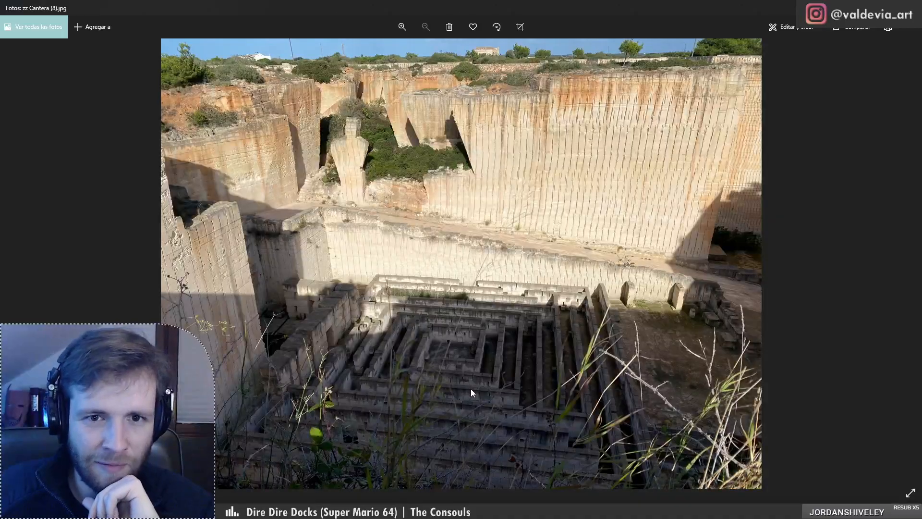
pyautogui.click(911, 8)
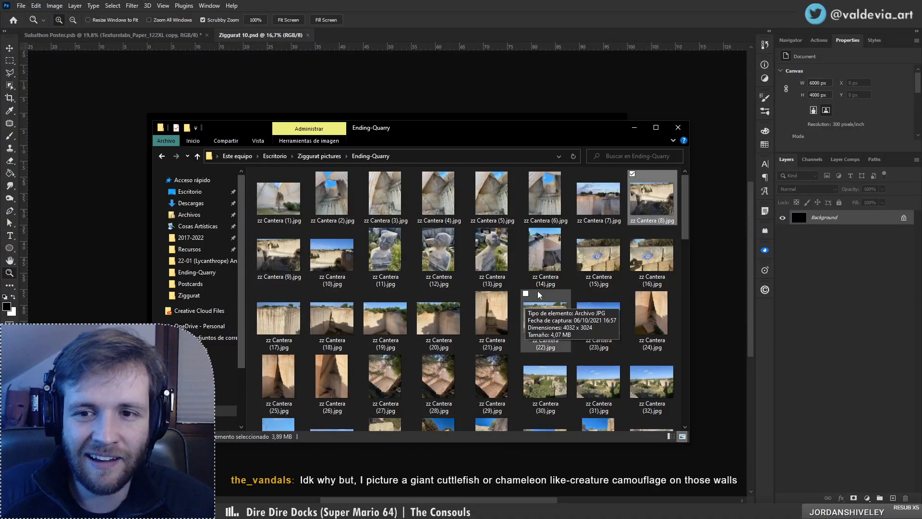
pyautogui.doubleClick(595, 254)
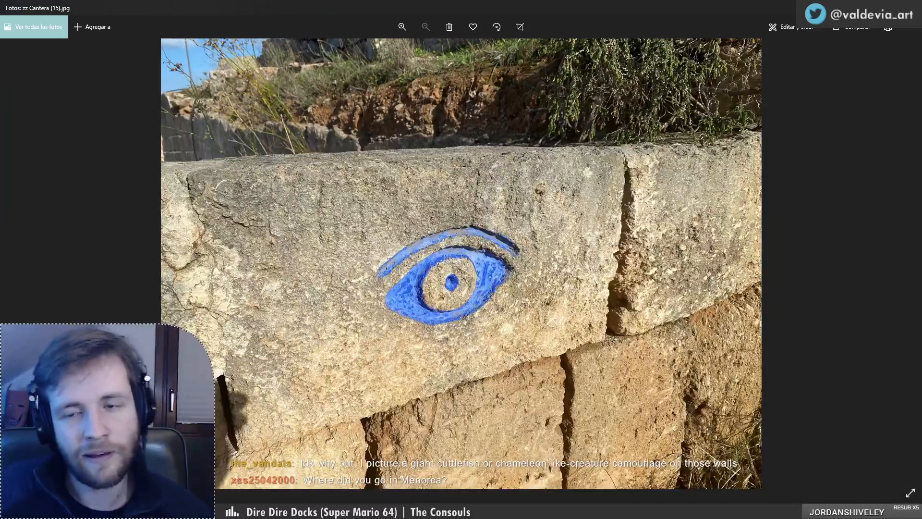
pyautogui.click(911, 7)
# Step: View the red hand carvings in zz Cantera (35).jpg to (33).jpg, examine the one in (34).jpg up close, and close the viewer
pyautogui.scroll(-3, 403, 387)
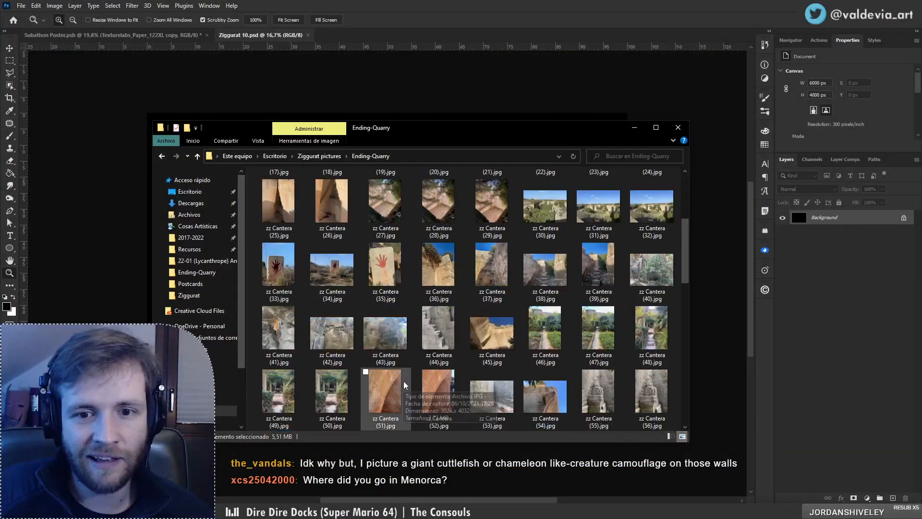
pyautogui.doubleClick(381, 279)
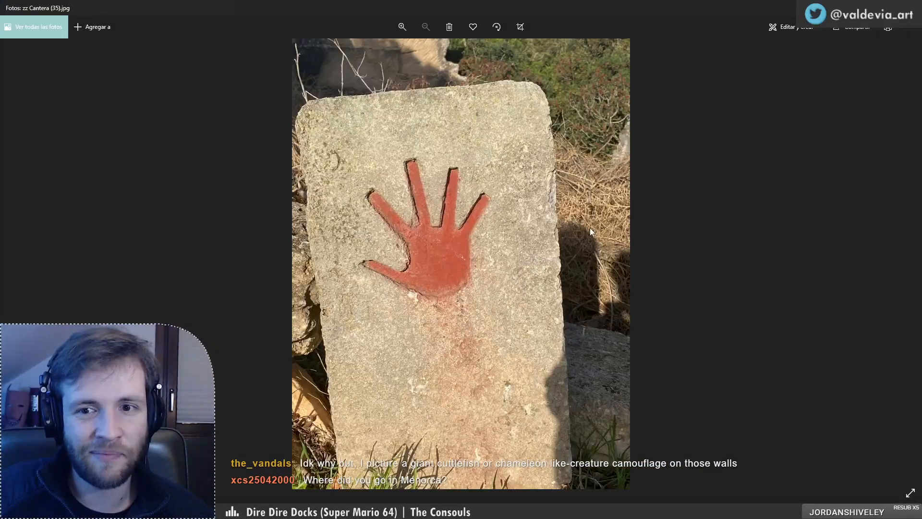
pyautogui.press('Left')
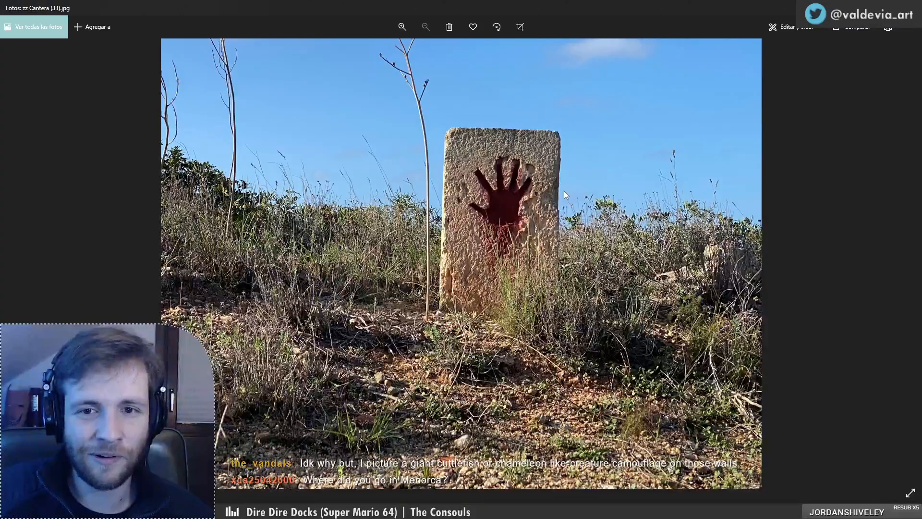
pyautogui.press('Right')
pyautogui.press('Left')
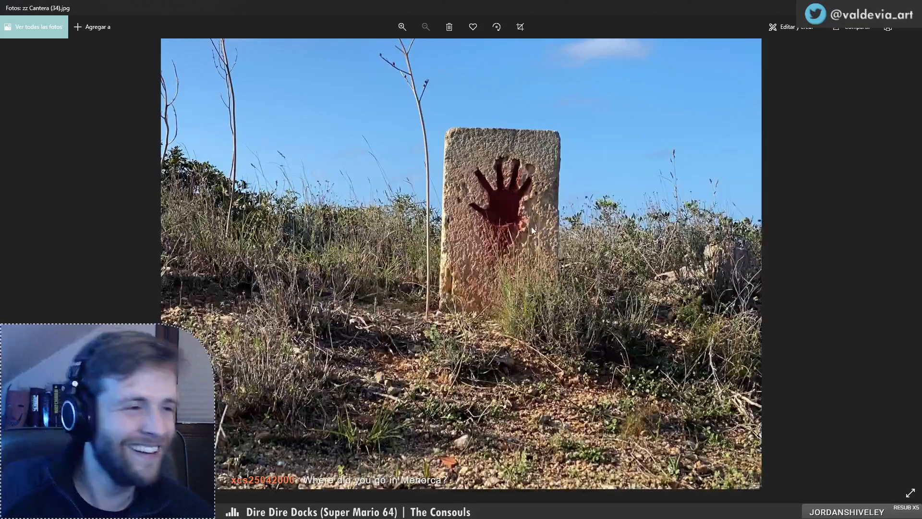
pyautogui.scroll(2, 532, 224)
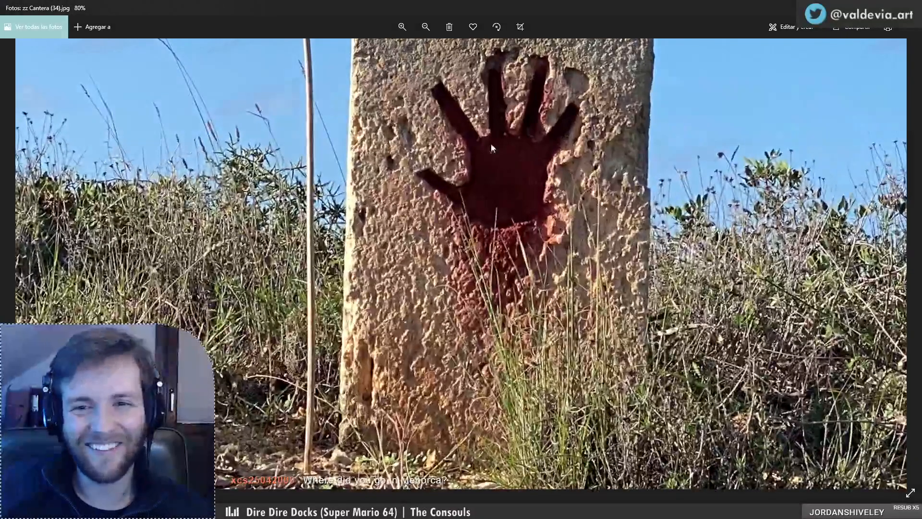
pyautogui.scroll(-2, 500, 379)
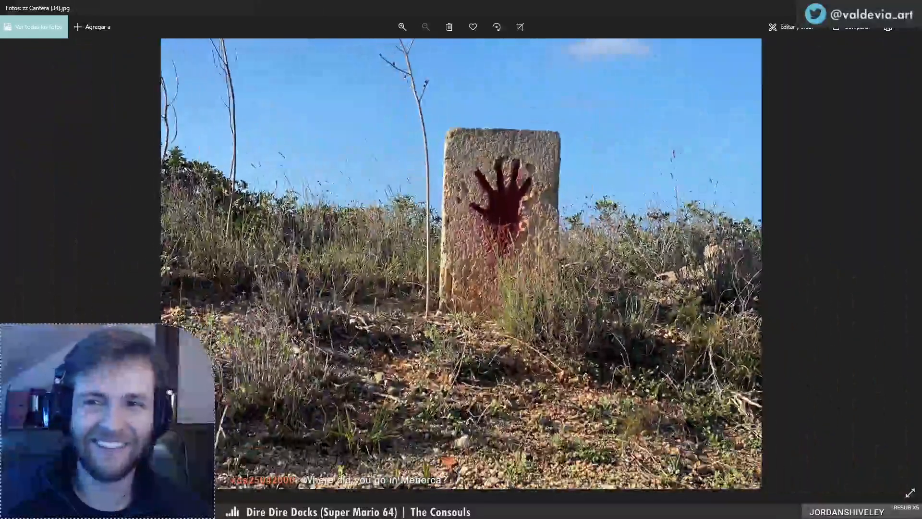
pyautogui.click(911, 8)
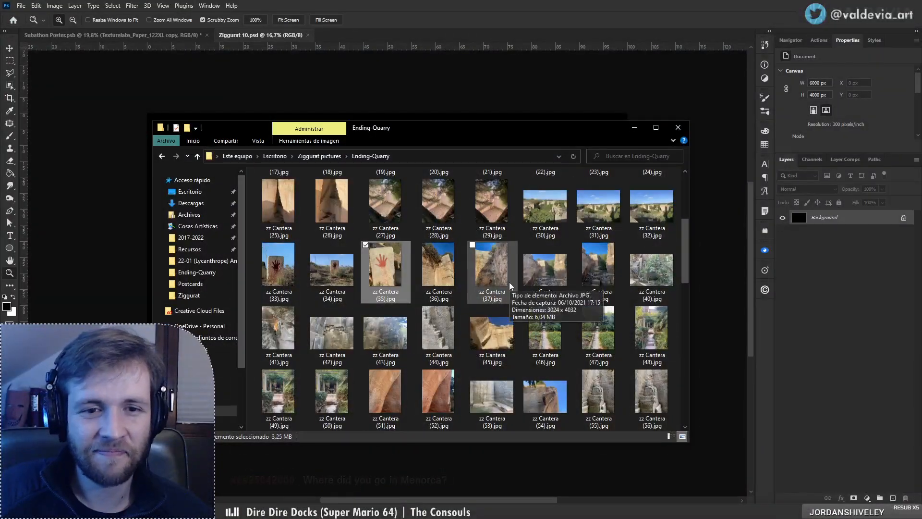
# Step: View the small red-hand stone in front of the piled branches in zz Cantera (70).jpg and close the photo
pyautogui.scroll(-3, 509, 284)
pyautogui.doubleClick(549, 325)
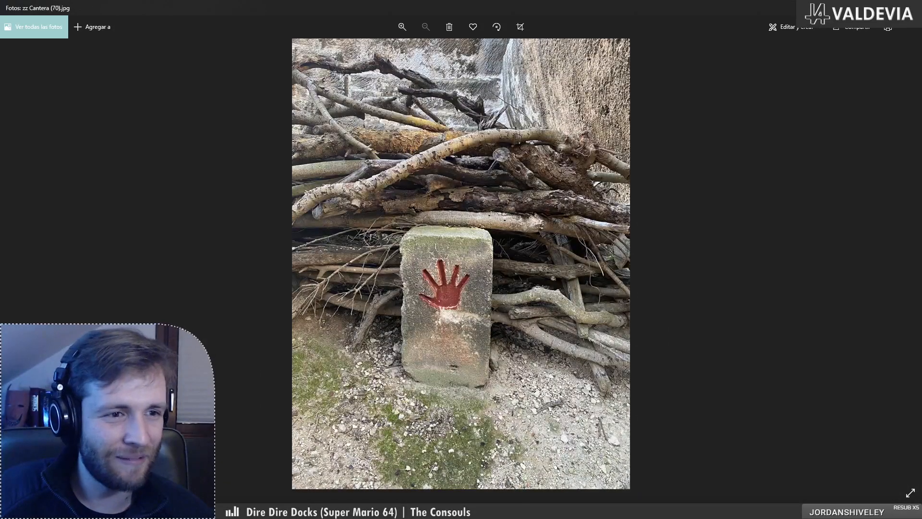
pyautogui.click(911, 8)
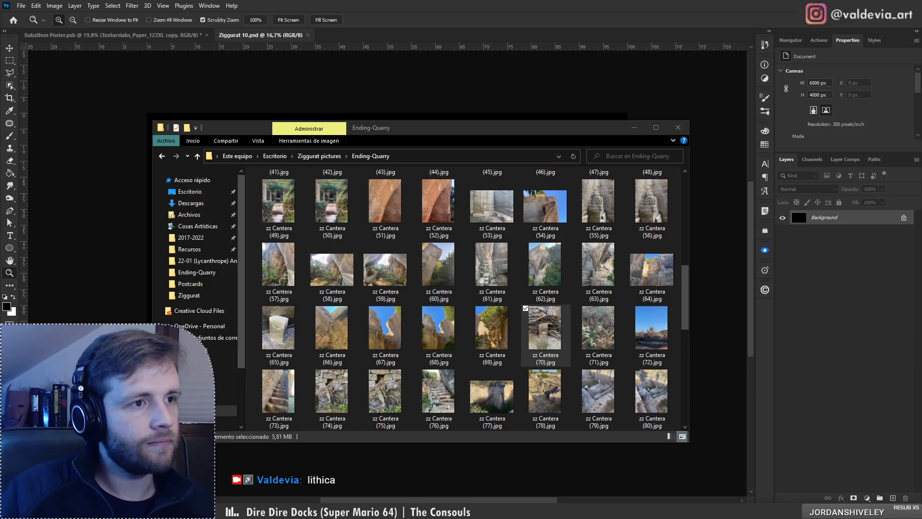
# Step: Browse the later quarry thumbnails, view the saw-cut wall corner in zz Cantera (94).jpg, and close the photo
pyautogui.scroll(-6, 398, 341)
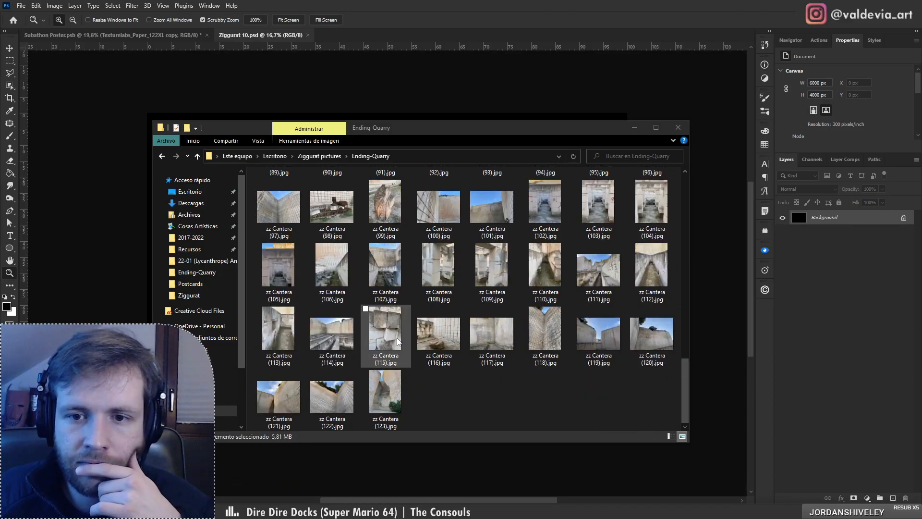
pyautogui.scroll(3, 397, 342)
pyautogui.click(548, 318)
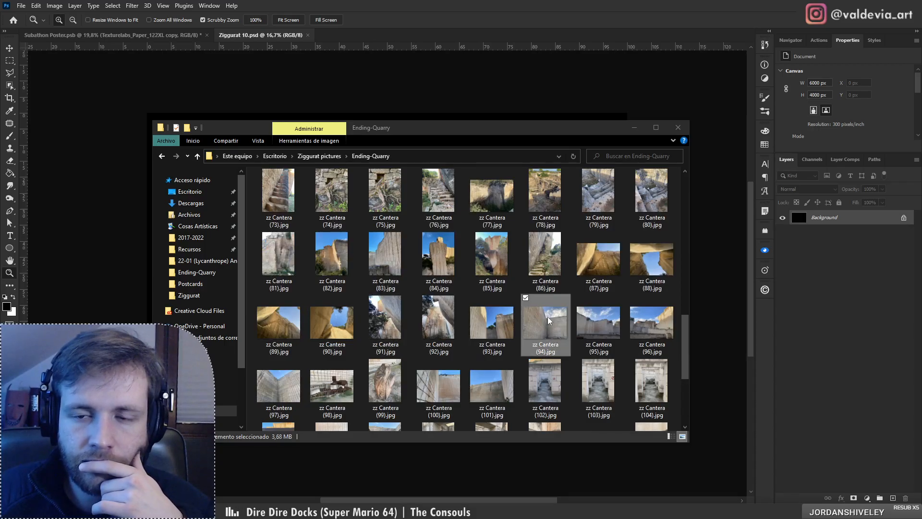
pyautogui.doubleClick(548, 316)
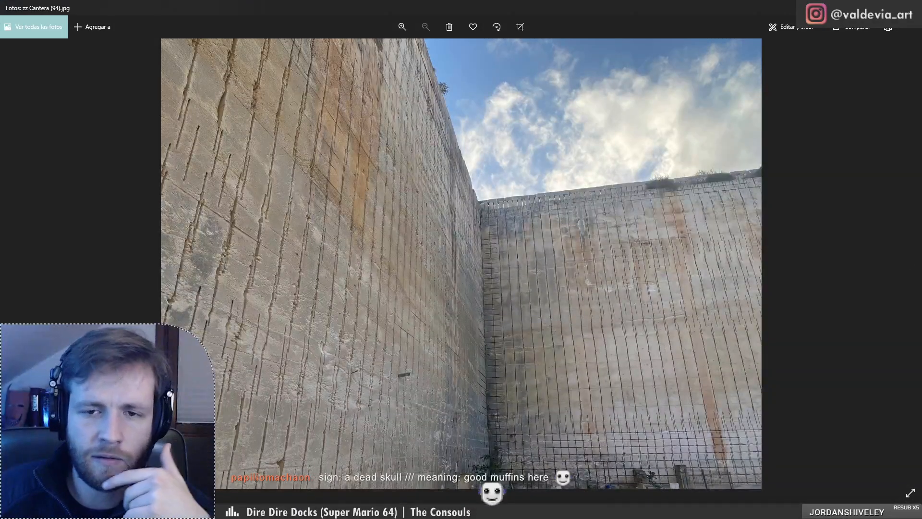
pyautogui.click(911, 7)
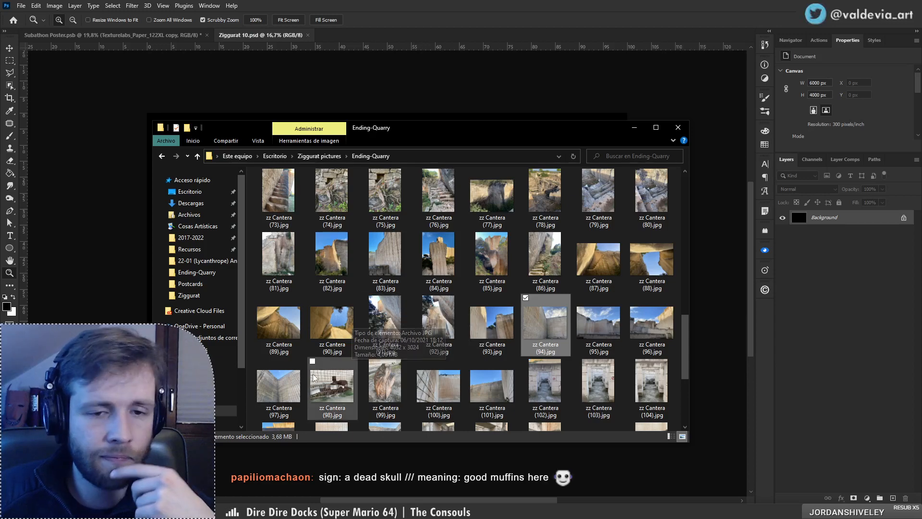
# Step: View the overhanging rock walls from zz Cantera (90).jpg back to the stone stairway in zz Cantera (86).jpg
pyautogui.doubleClick(278, 325)
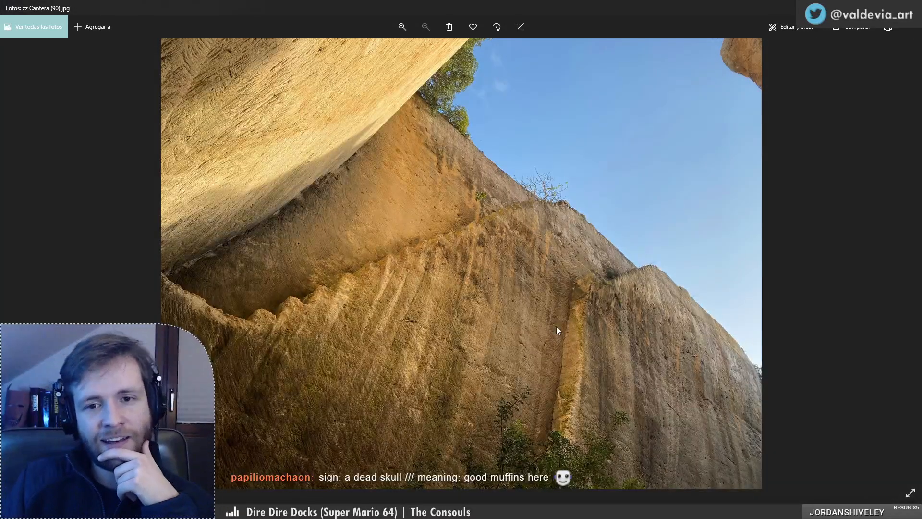
pyautogui.press('Left')
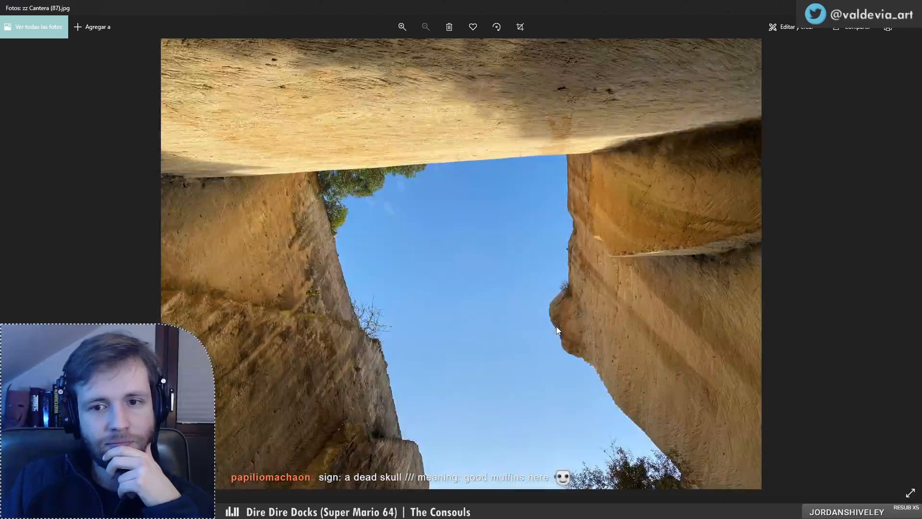
pyautogui.press('Left')
pyautogui.press('Left')
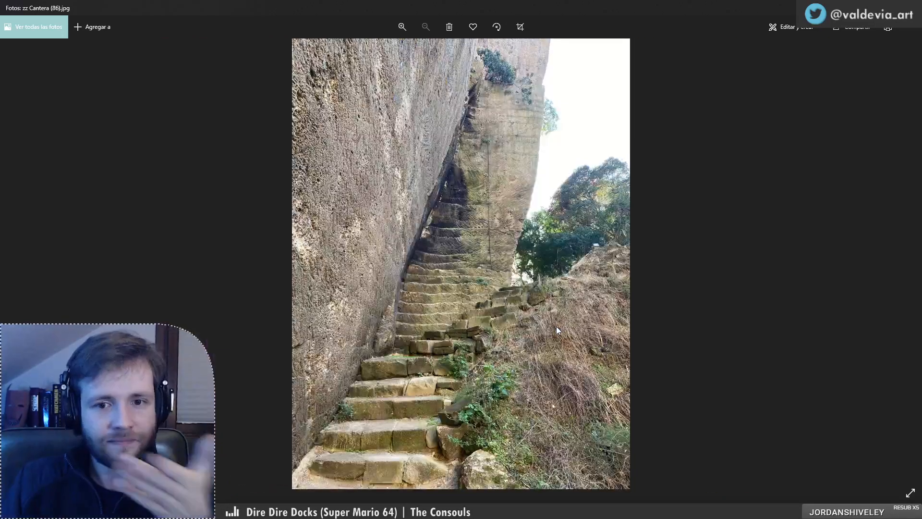
# Step: Examine the pointed hanging rock in zz Cantera (85).jpg up close and return to the whole photo
pyautogui.press('Left')
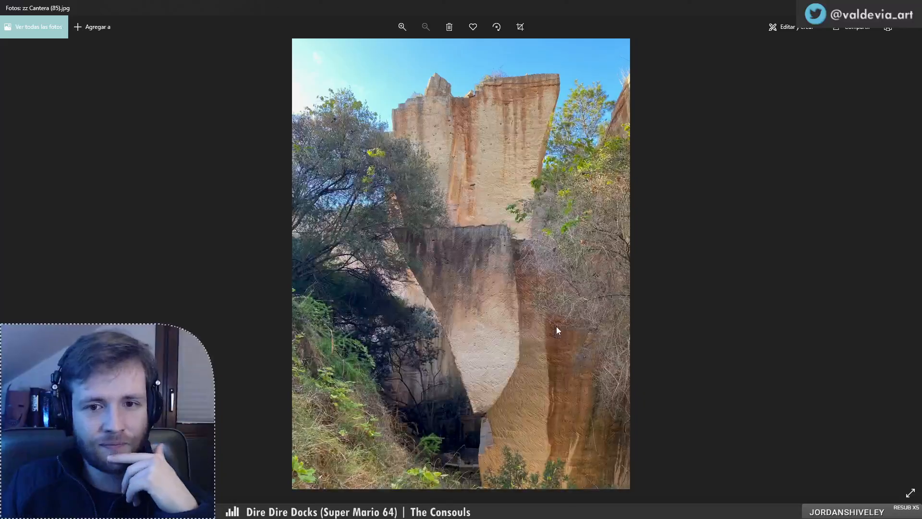
pyautogui.scroll(5, 556, 327)
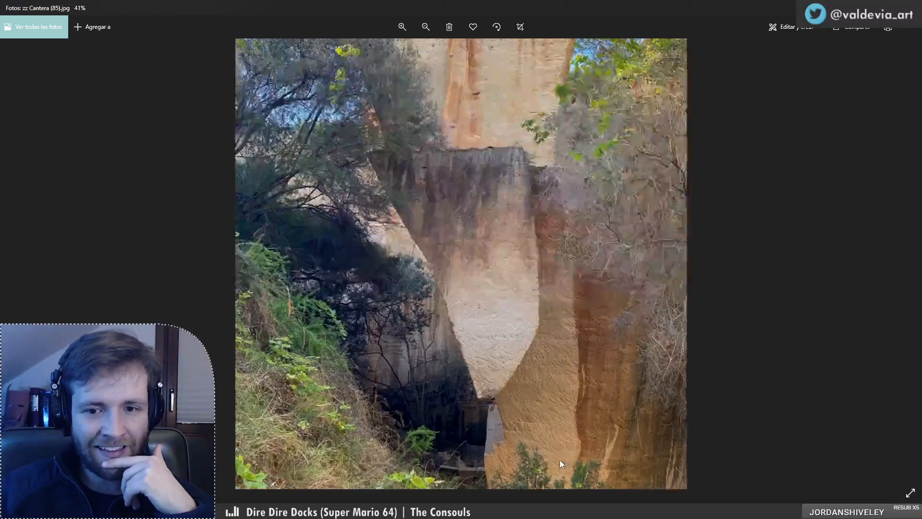
pyautogui.scroll(-5, 475, 276)
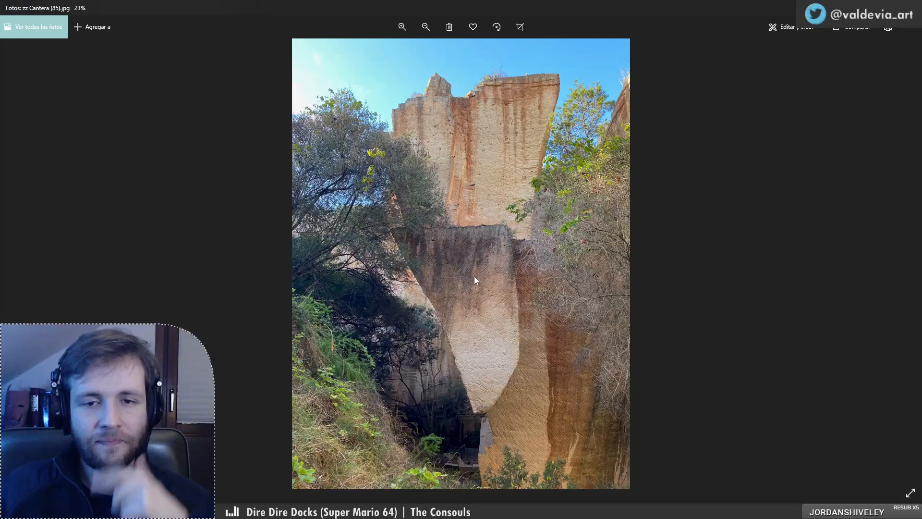
# Step: View the quarry photos from the scored pillar in zz Cantera (84).jpg back to the stepped pit in zz Cantera (80).jpg
pyautogui.press('Left')
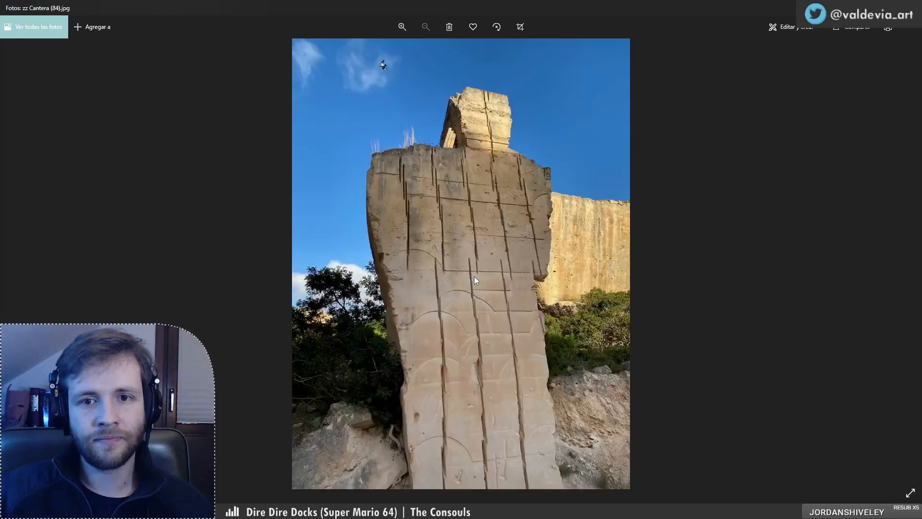
pyautogui.press('Left')
pyautogui.press('Left')
pyautogui.press('Left')
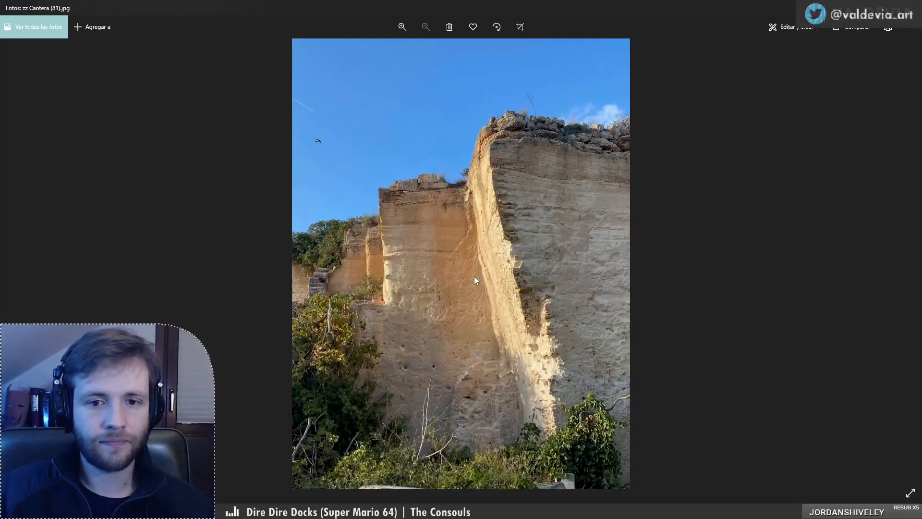
pyautogui.press('Left')
pyautogui.press('Left')
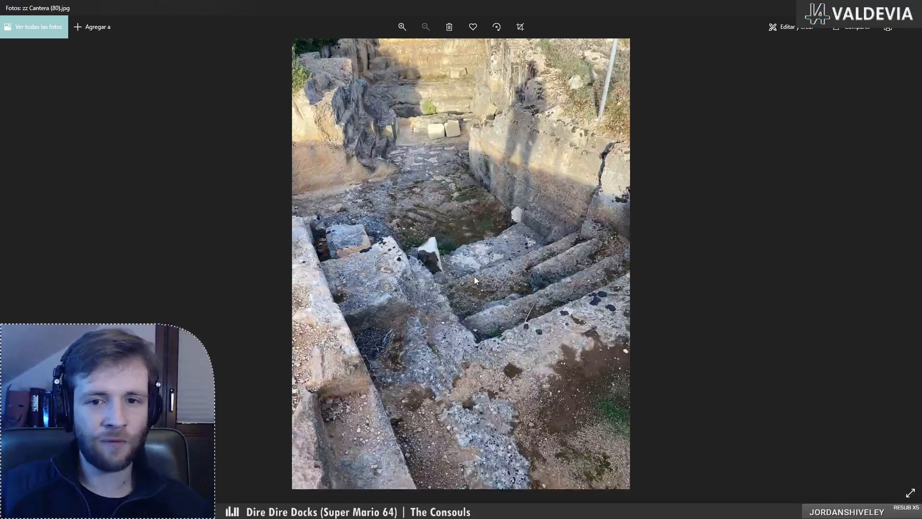
# Step: Continue back through the photos to the carved stairs in zz Cantera (73).jpg, and close the photo viewer
pyautogui.press('Left')
pyautogui.press('Left')
pyautogui.press('Left')
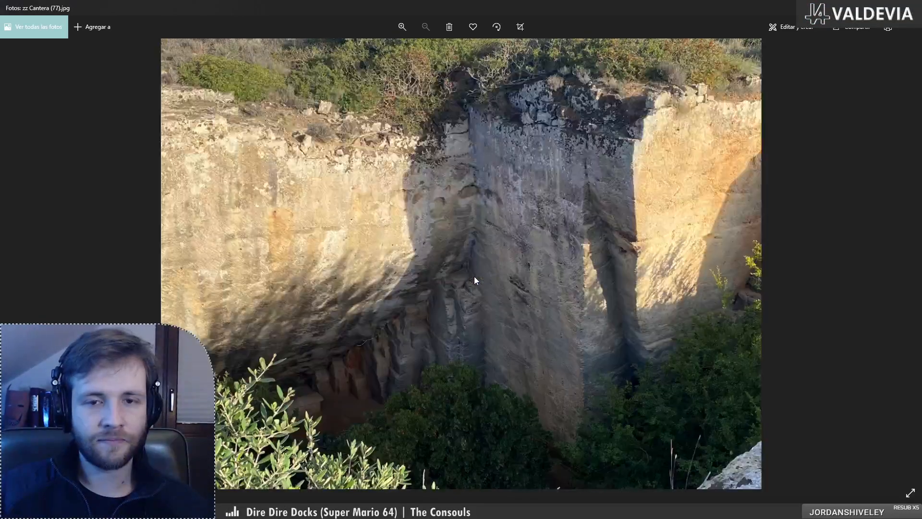
pyautogui.press('Left')
pyautogui.press('Left')
pyautogui.press('Left')
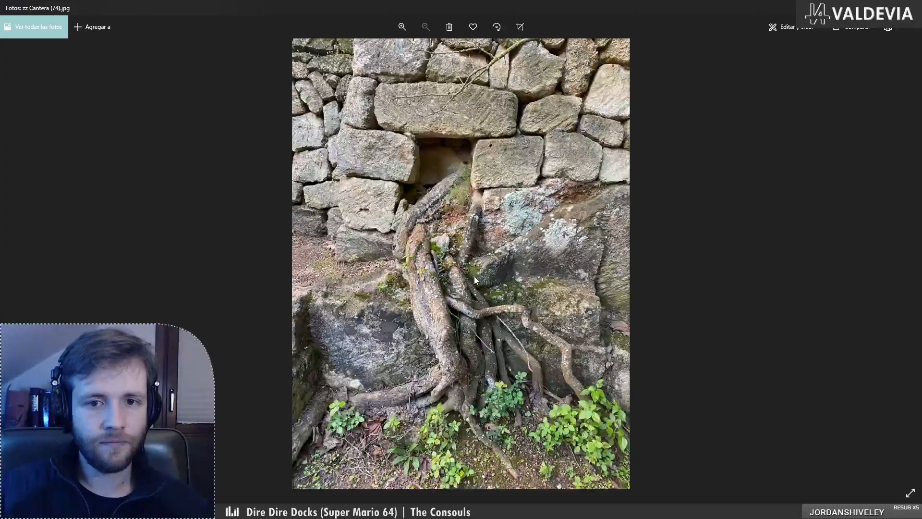
pyautogui.press('Left')
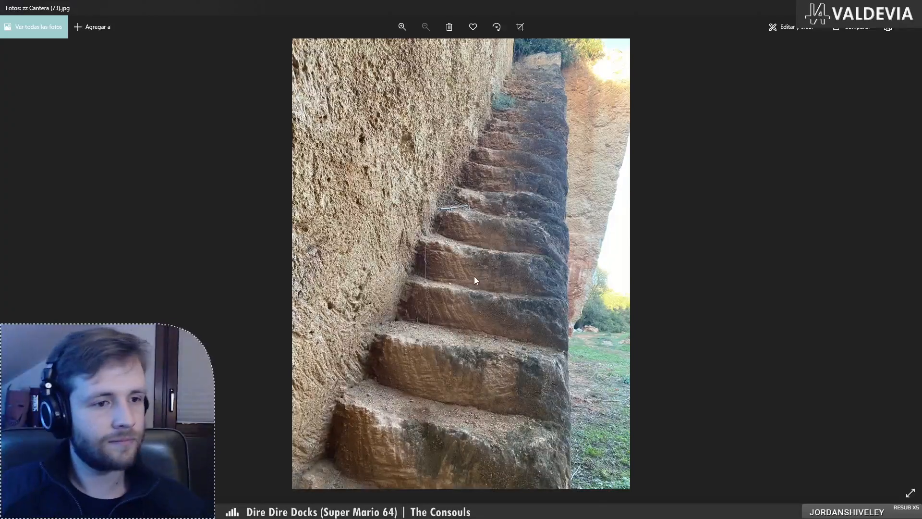
pyautogui.hotkey('alt', 'F4')
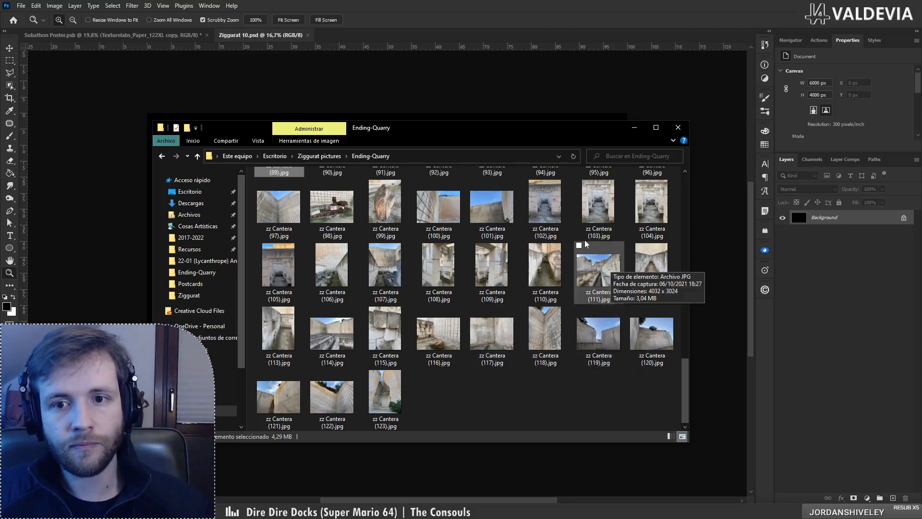
# Step: View the block-built passages from zz Cantera (104).jpg forward to zz Cantera (110).jpg
pyautogui.doubleClick(596, 207)
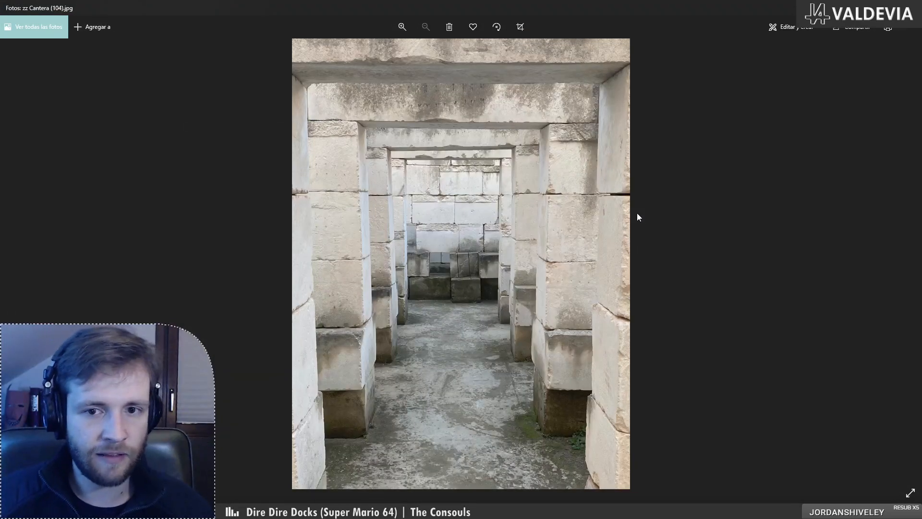
pyautogui.press('Right')
pyautogui.press('Right')
pyautogui.press('Right')
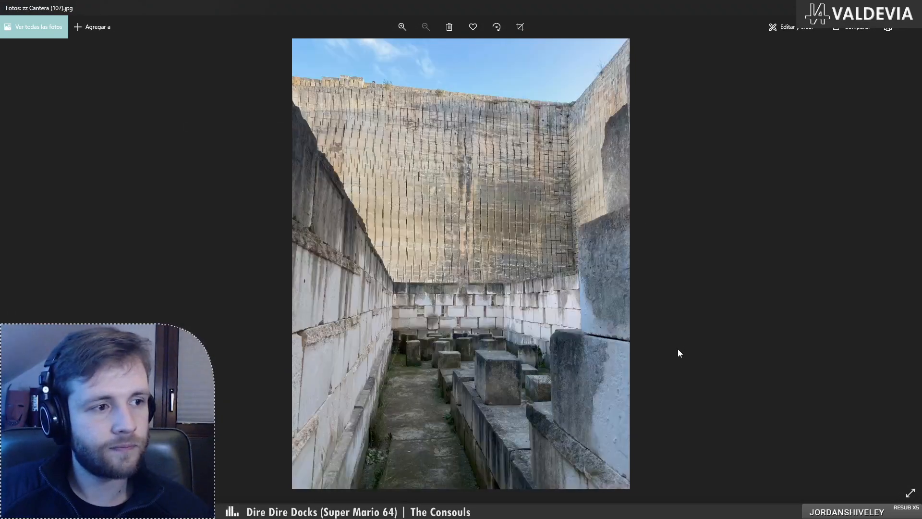
pyautogui.press('Right')
pyautogui.press('Right')
pyautogui.press('Right')
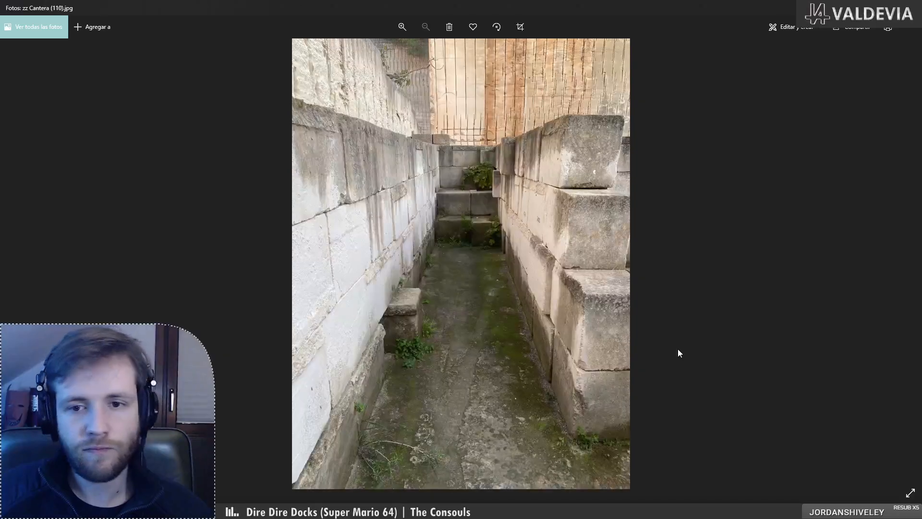
# Step: Continue forward to the maze below the tall quarry walls in zz Cantera (114).jpg, and close the photo viewer
pyautogui.press('Right')
pyautogui.press('Right')
pyautogui.press('Right')
pyautogui.press('Right')
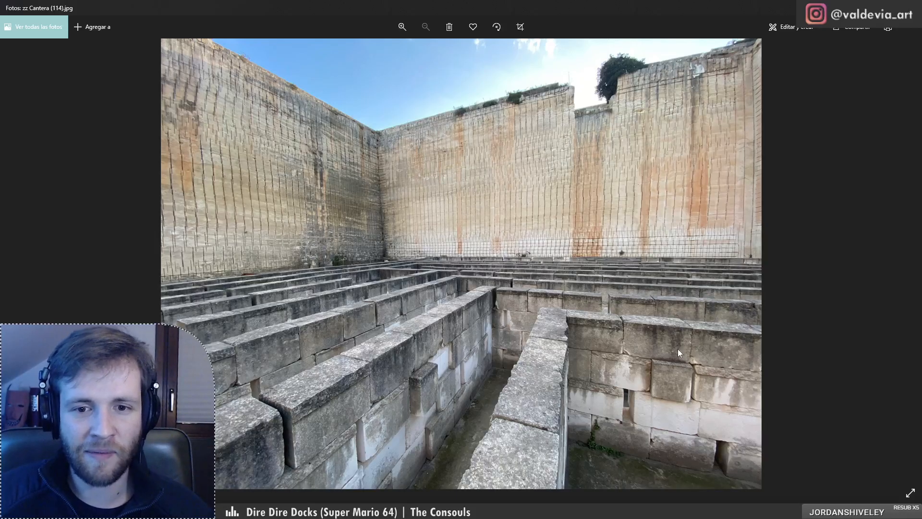
pyautogui.hotkey('alt', 'F4')
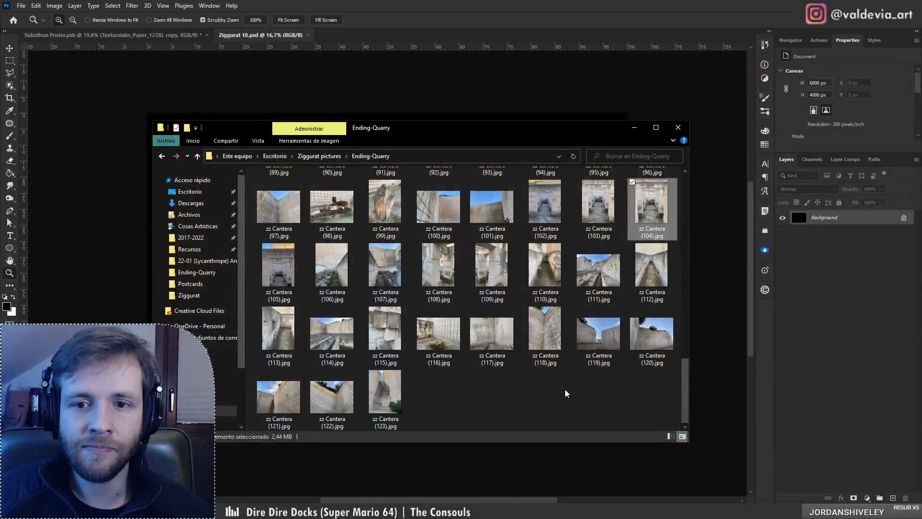
# Step: Open zz Cantera (118).jpg, rotate the photo of the scored wall corner onto its side, and close the photo viewer
pyautogui.doubleClick(546, 338)
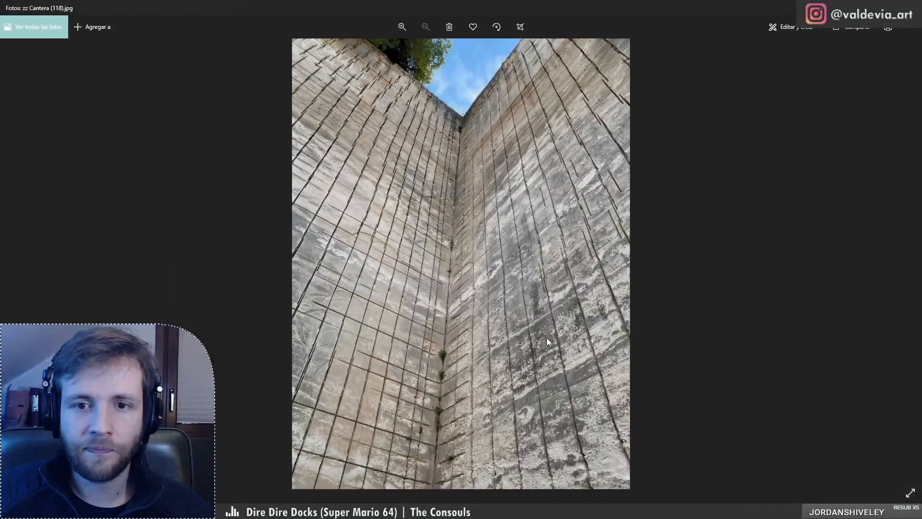
pyautogui.hotkey('alt', 'F4')
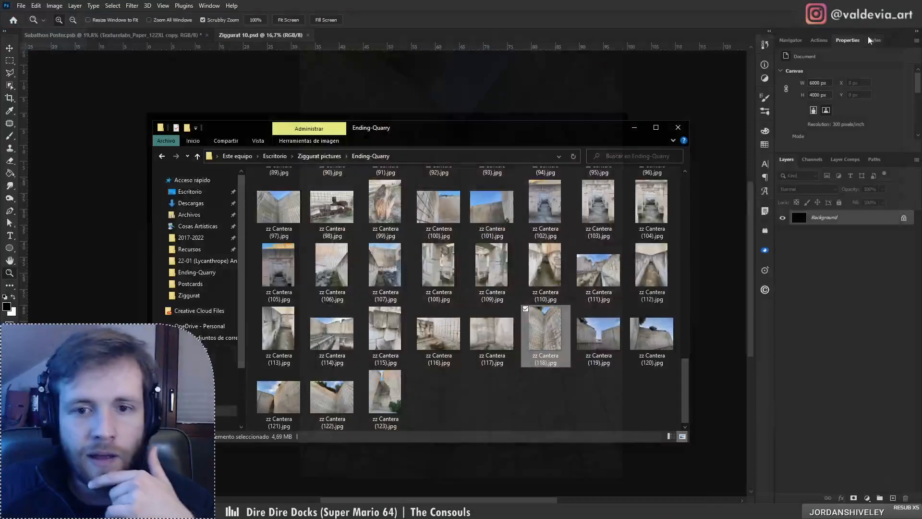
pyautogui.doubleClick(547, 344)
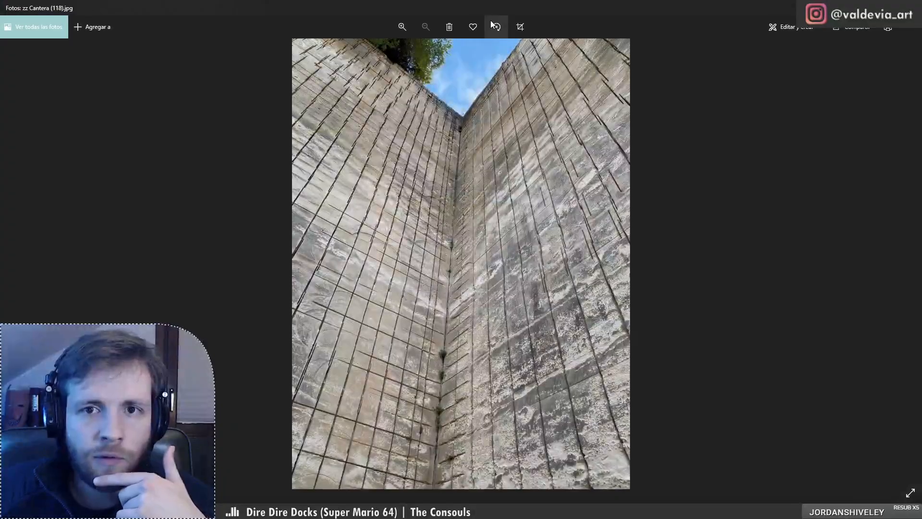
pyautogui.click(494, 25)
pyautogui.click(494, 26)
pyautogui.click(494, 26)
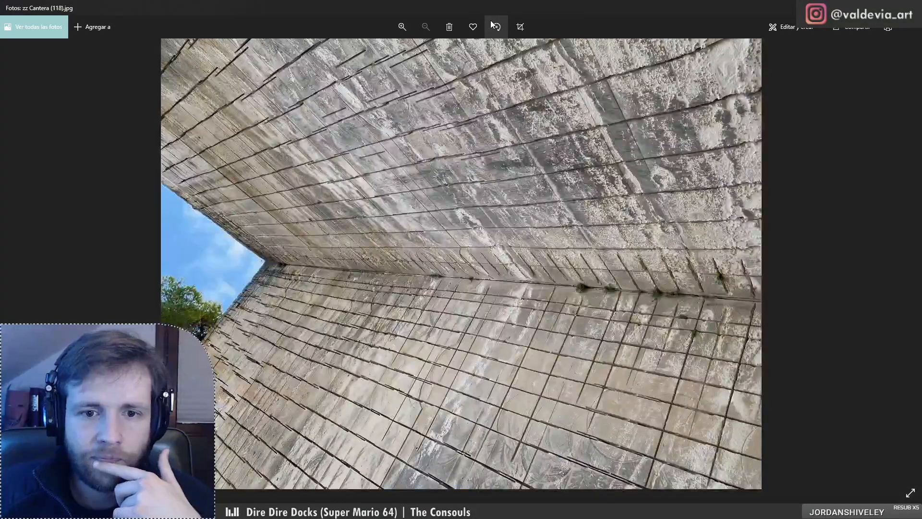
pyautogui.click(493, 25)
pyautogui.hotkey('alt', 'F4')
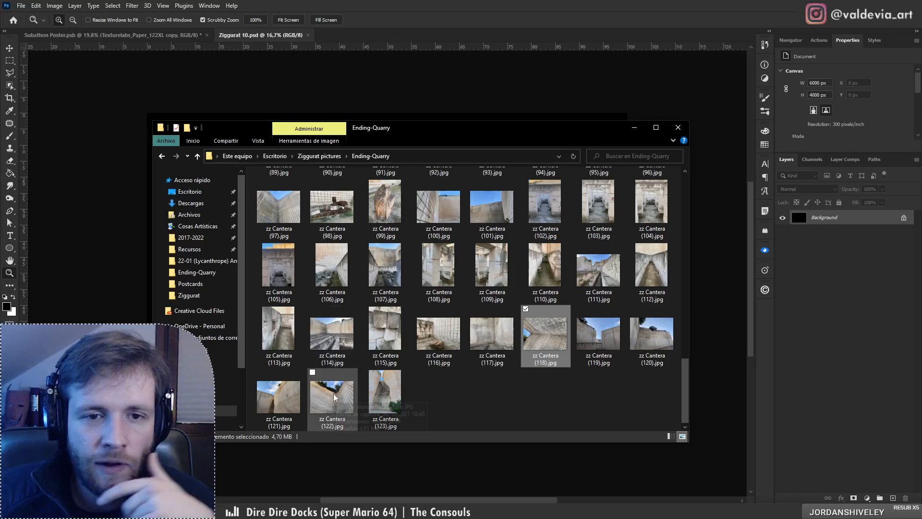
# Step: View the overhanging walls in zz Cantera (2).jpg and the quarry cliffs in zz Cantera (7).jpg, closing each photo
pyautogui.scroll(3, 339, 386)
pyautogui.scroll(10, 339, 385)
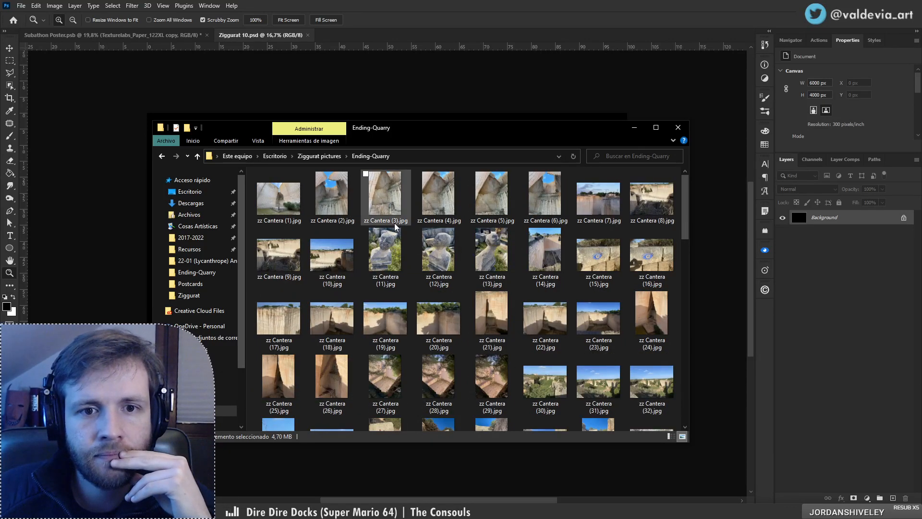
pyautogui.doubleClick(365, 221)
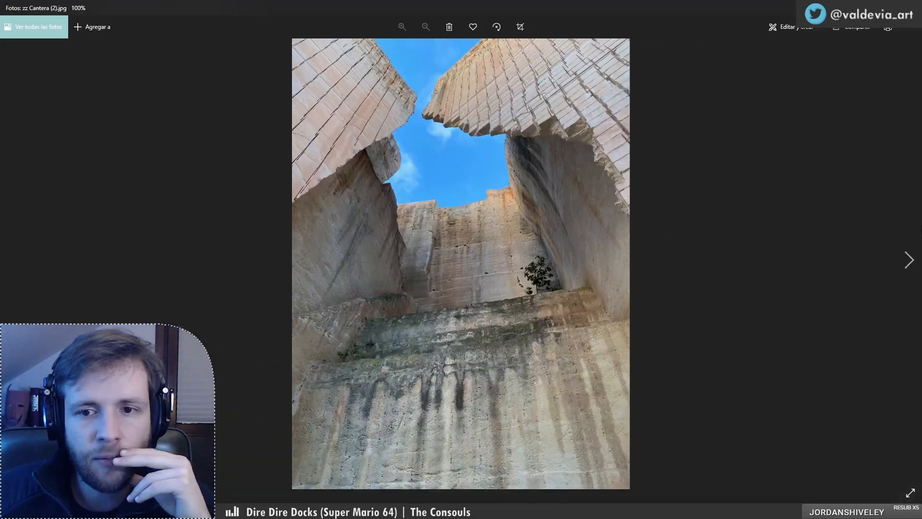
pyautogui.click(911, 7)
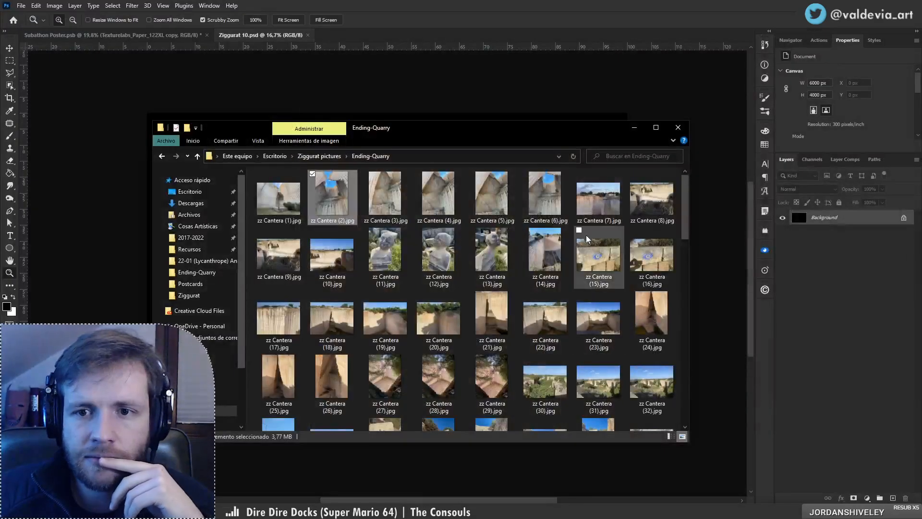
pyautogui.doubleClick(596, 211)
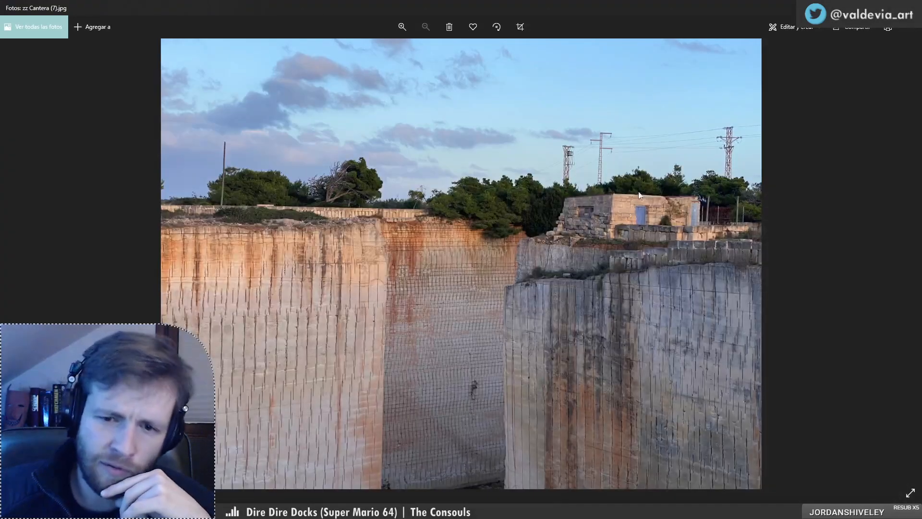
pyautogui.click(911, 8)
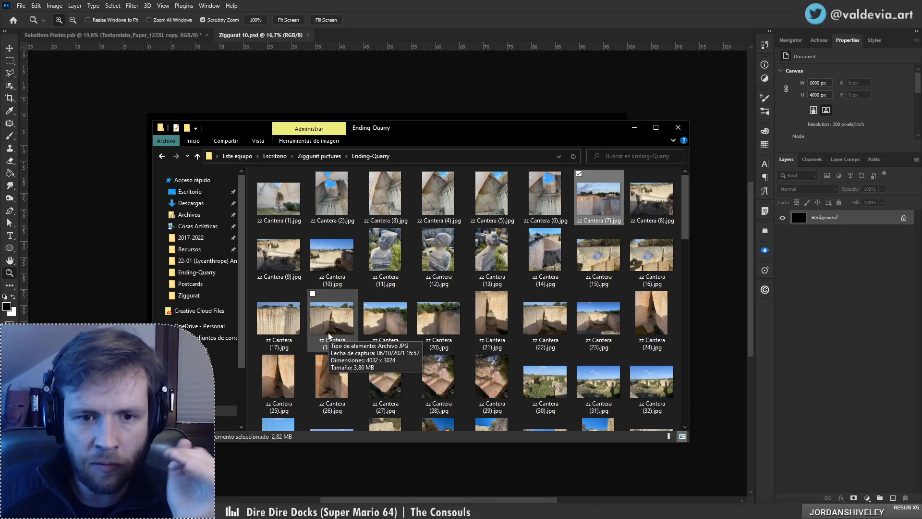
# Step: Check the tall facing walls in zz Cantera (93).jpg and place the photo into Ziggurat 10.psd
pyautogui.scroll(-3, 473, 336)
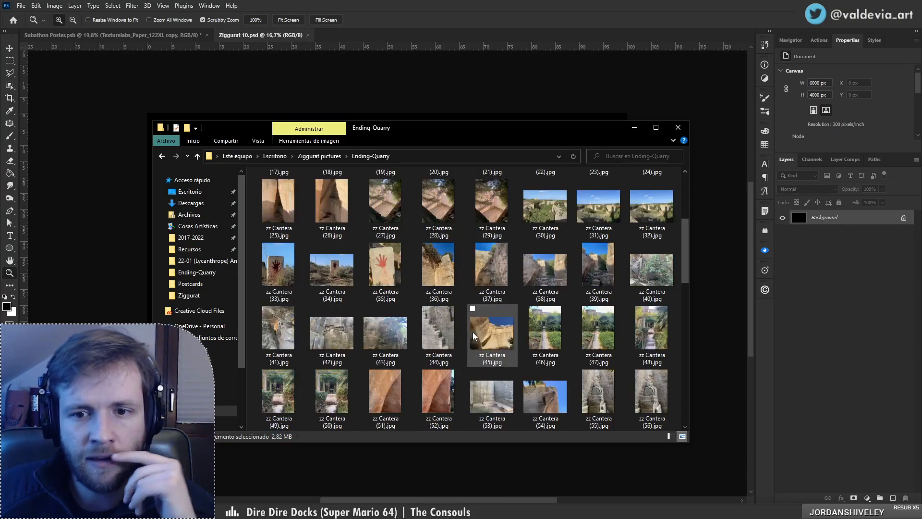
pyautogui.scroll(-3, 474, 335)
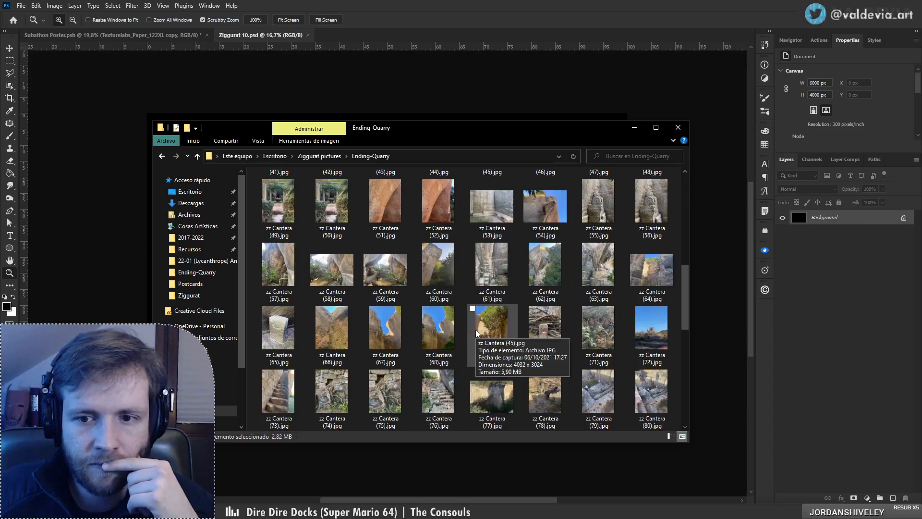
pyautogui.scroll(-3, 477, 333)
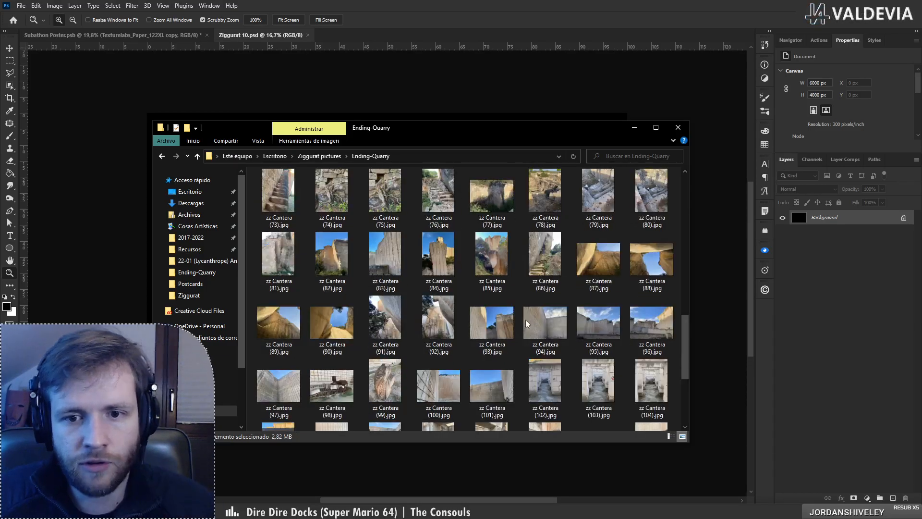
pyautogui.doubleClick(497, 322)
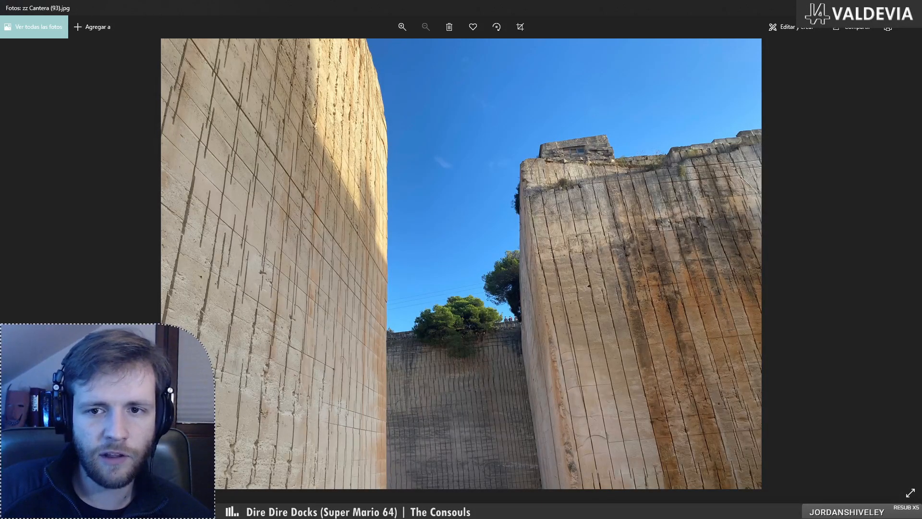
pyautogui.click(911, 8)
pyautogui.moveTo(509, 336); pyautogui.dragTo(460, 98)
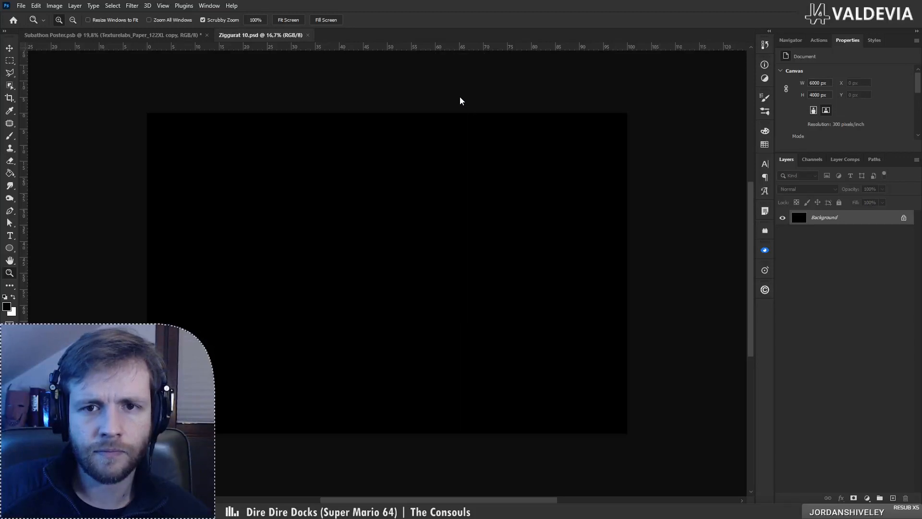
# Step: Return to the Ending-Quarry folder, preview zz Cantera (94).jpg, and place it into Ziggurat 10.psd
pyautogui.hotkey('alt', 'Tab')
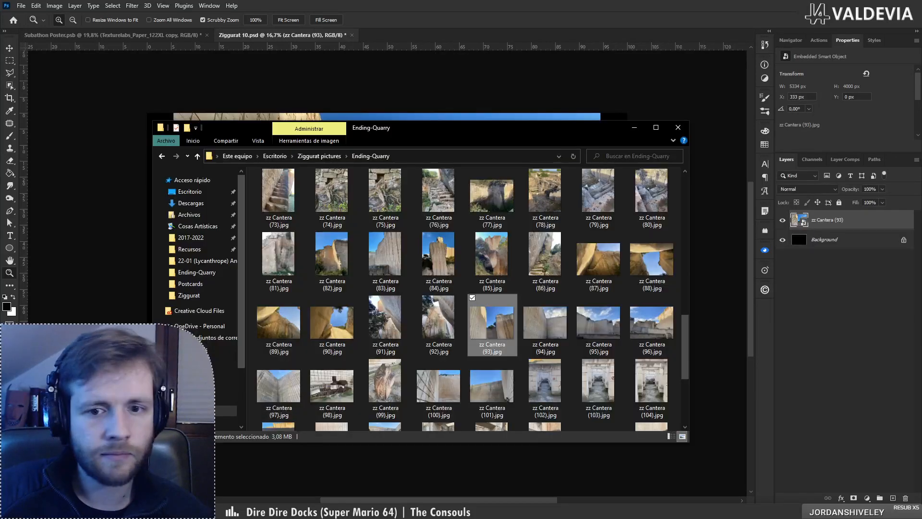
pyautogui.click(538, 336)
pyautogui.doubleClick(539, 337)
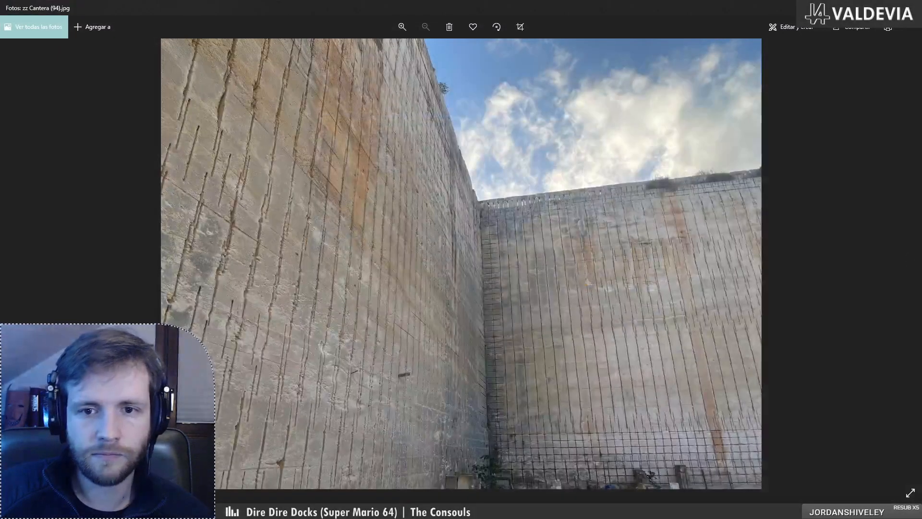
pyautogui.hotkey('alt', 'F4')
pyautogui.moveTo(539, 338); pyautogui.dragTo(520, 91)
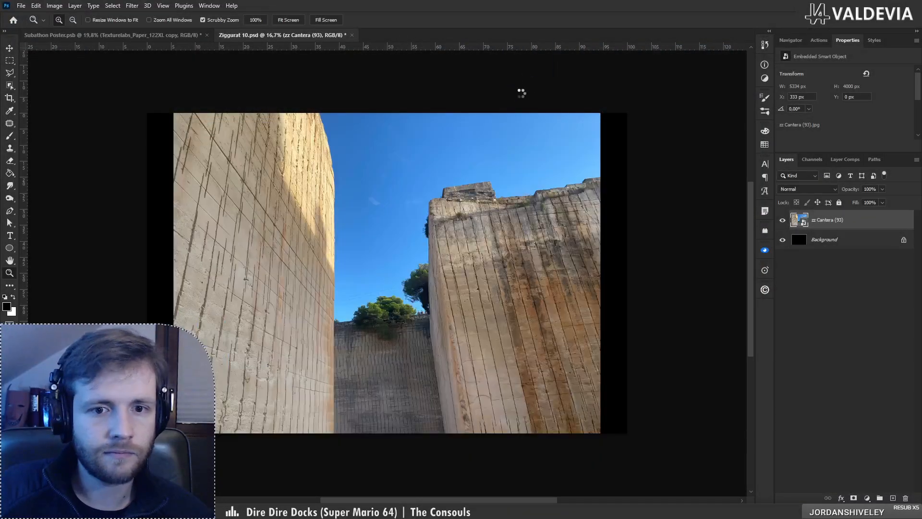
# Step: Preview zz Cantera (95).jpg from the Ending-Quarry folder and add it to Ziggurat 10.psd as a new layer
pyautogui.hotkey('alt', 'Tab')
pyautogui.doubleClick(612, 333)
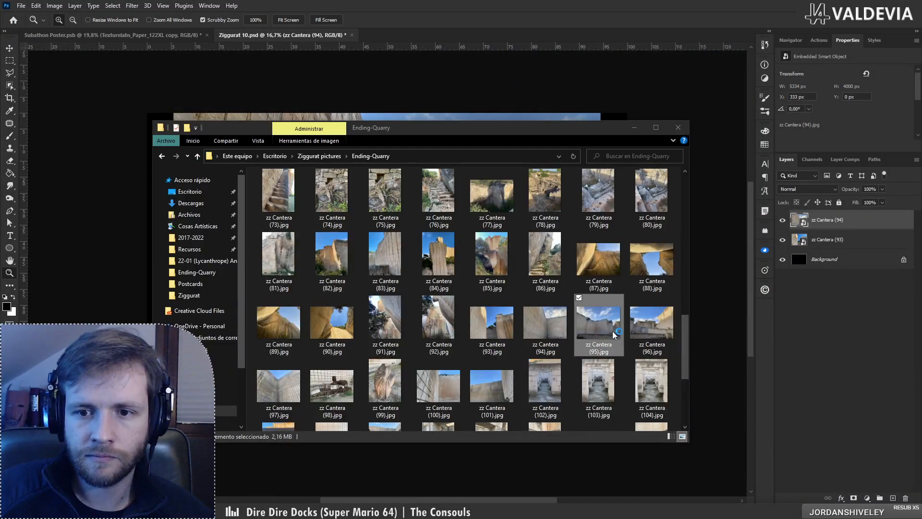
pyautogui.hotkey('alt', 'F4')
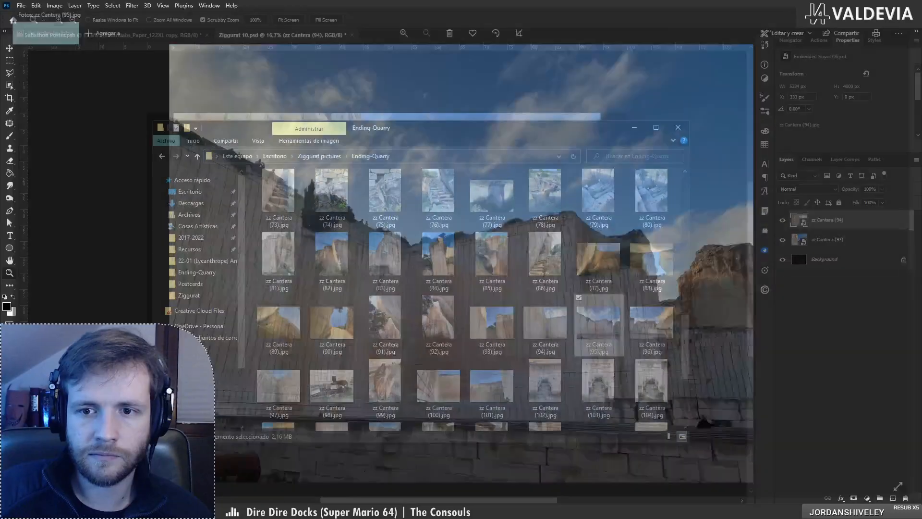
pyautogui.moveTo(603, 321); pyautogui.dragTo(549, 77)
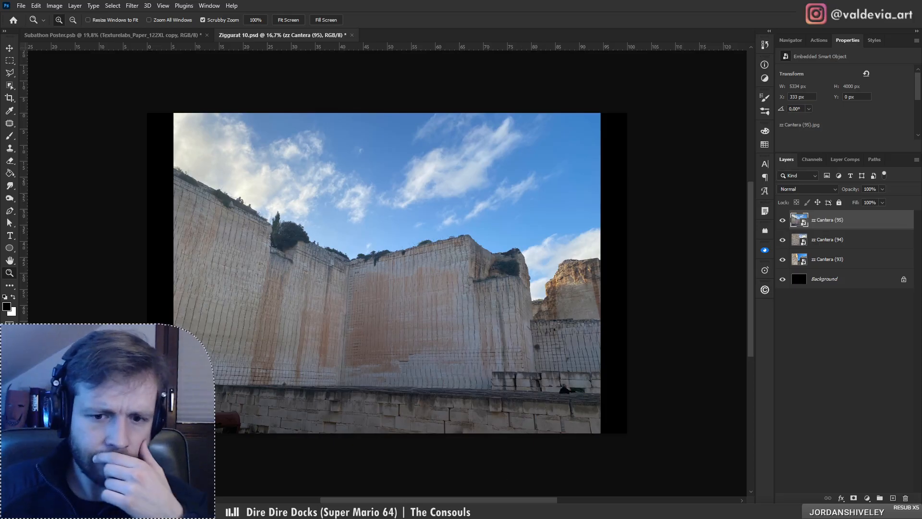
# Step: Preview zz Cantera (96).jpg and zz Cantera (97).jpg, and place only the wall corner photo (97) into Ziggurat 10.psd
pyautogui.hotkey('alt', 'Tab')
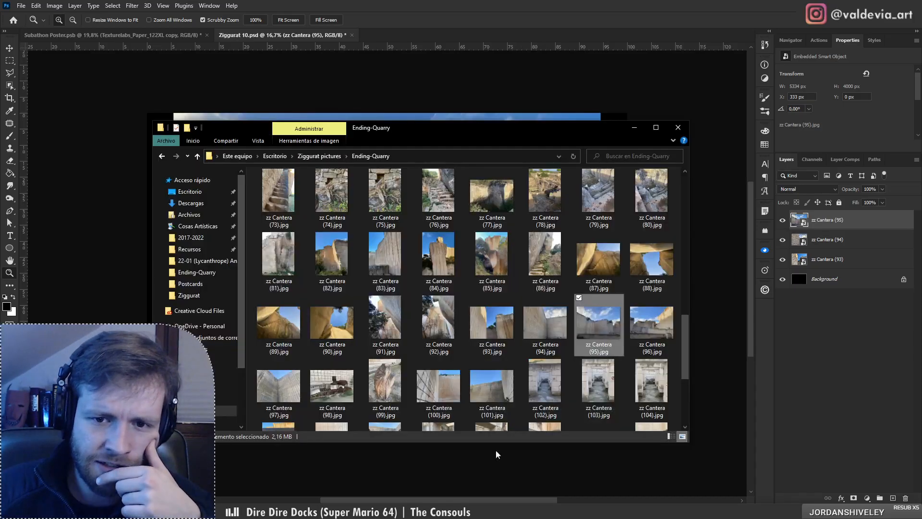
pyautogui.doubleClick(659, 329)
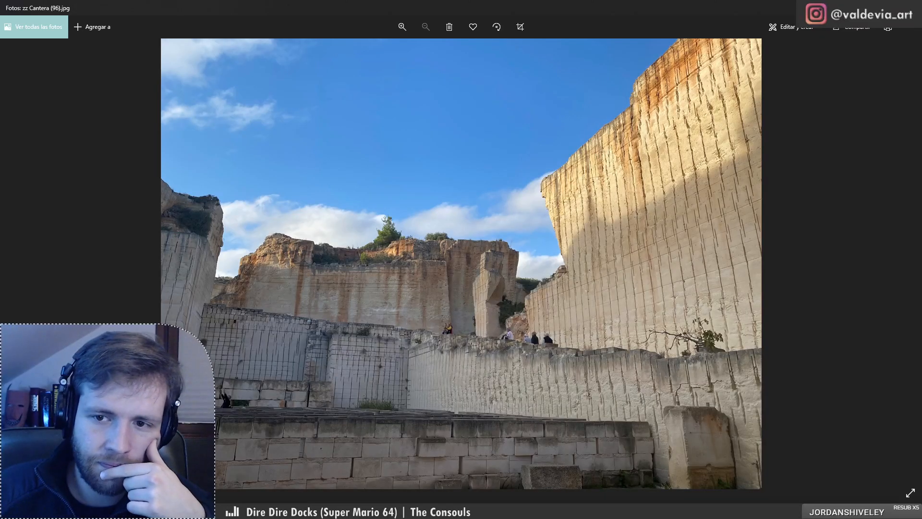
pyautogui.hotkey('alt', 'F4')
pyautogui.click(288, 385)
pyautogui.doubleClick(289, 385)
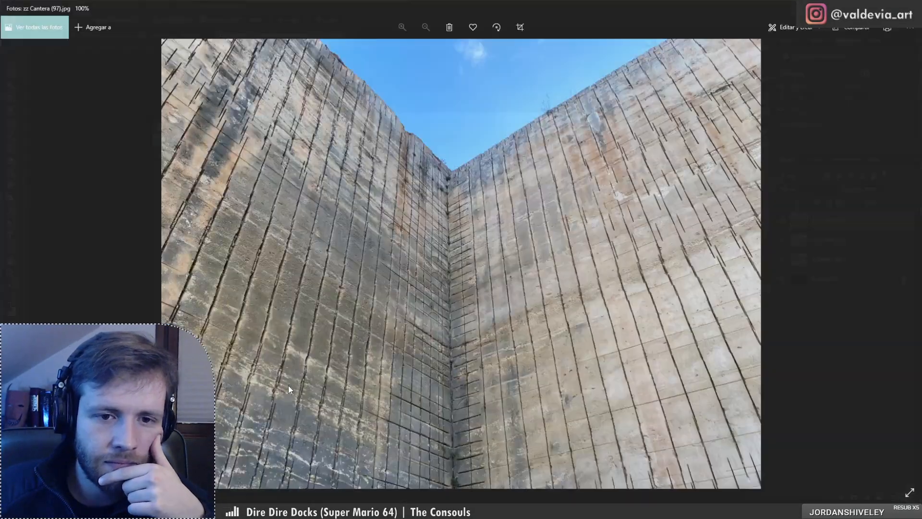
pyautogui.hotkey('alt', 'F4')
pyautogui.moveTo(264, 394); pyautogui.dragTo(134, 175)
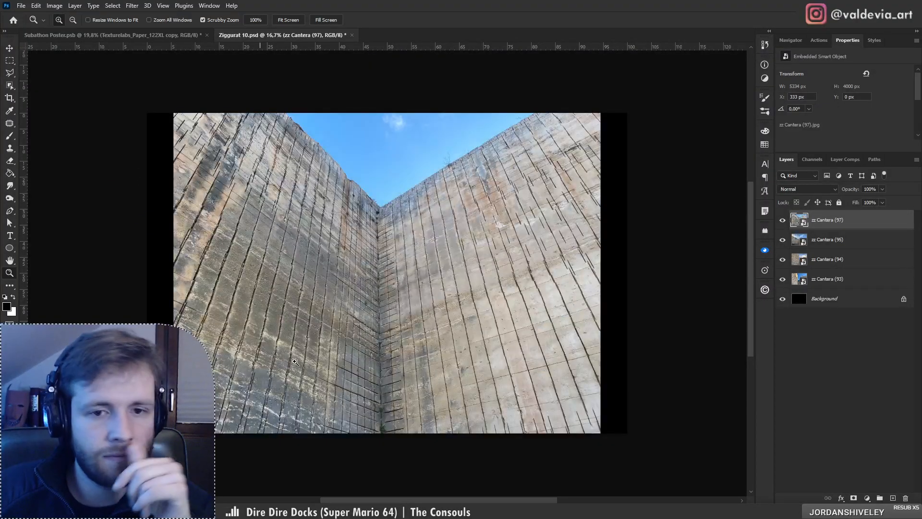
# Step: Preview zz Cantera (99).jpg and zz Cantera (100).jpg, and place only the gridded wall photo (100) into Ziggurat 10.psd
pyautogui.click(387, 510)
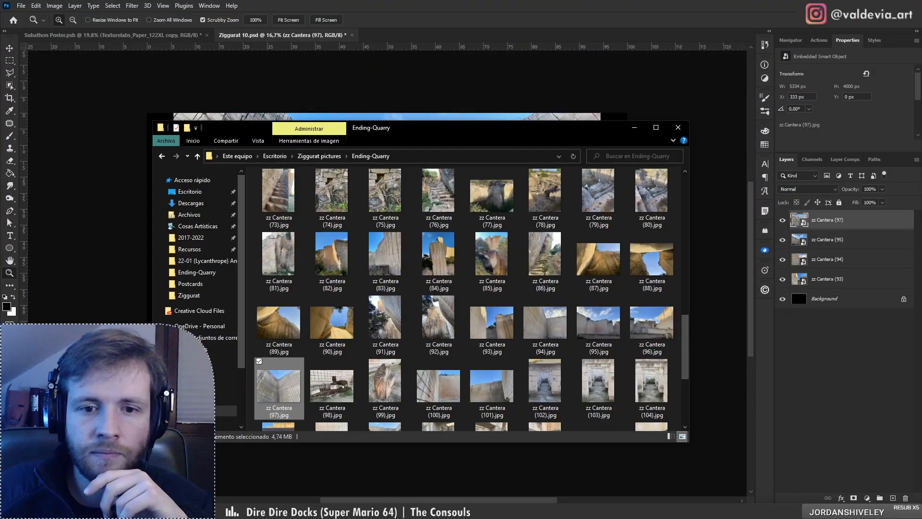
pyautogui.doubleClick(389, 380)
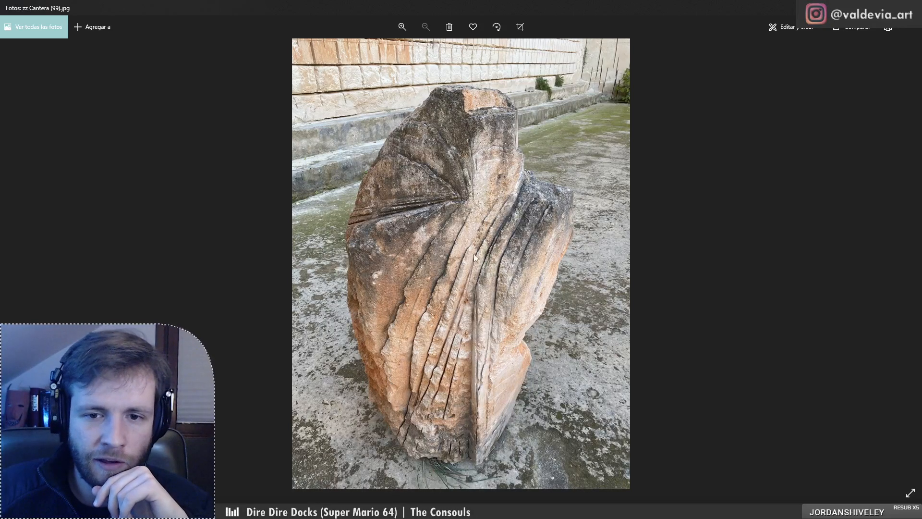
pyautogui.click(911, 8)
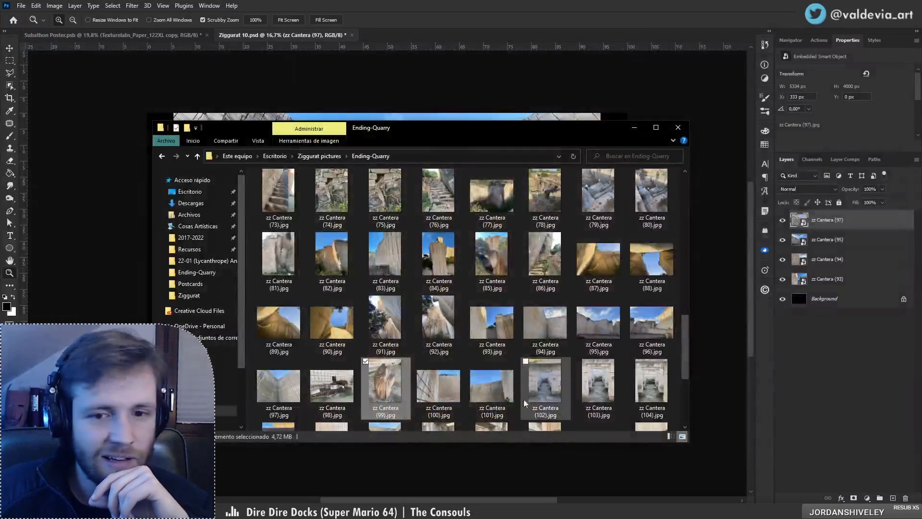
pyautogui.doubleClick(438, 388)
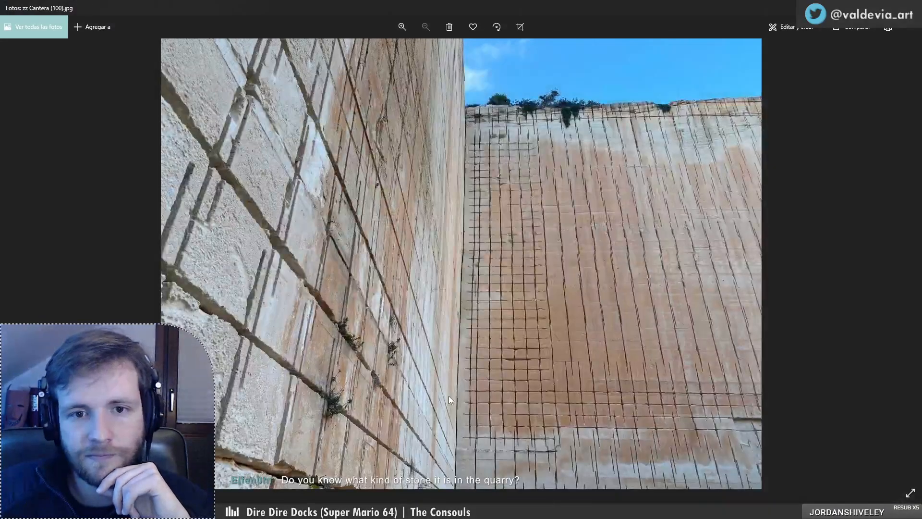
pyautogui.click(910, 8)
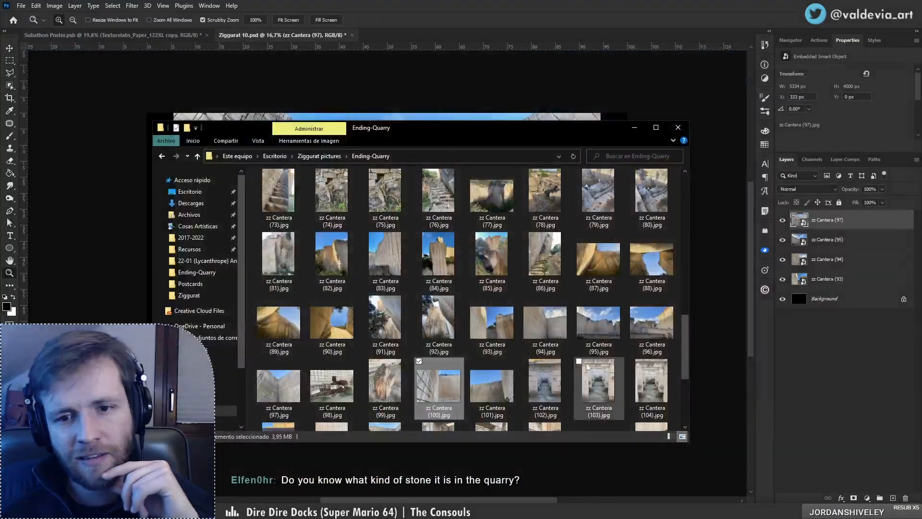
pyautogui.moveTo(447, 382); pyautogui.dragTo(420, 112)
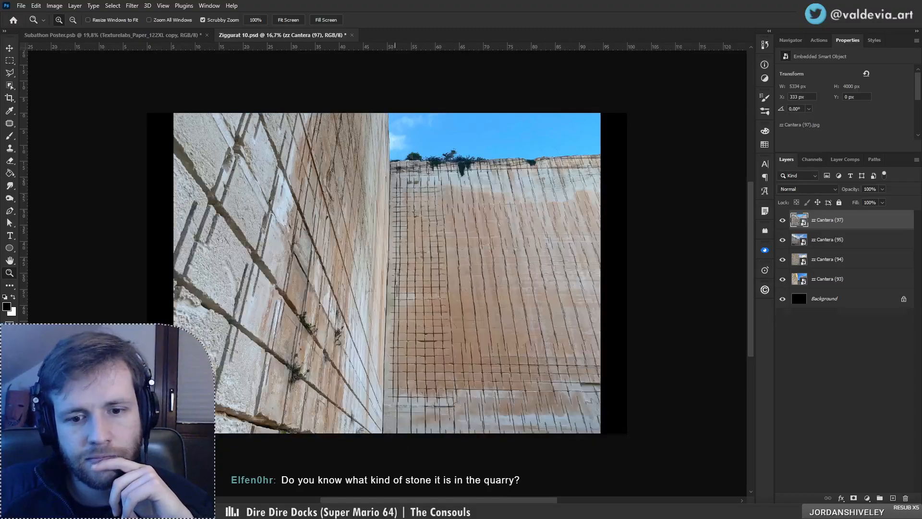
# Step: Preview zz Cantera (101).jpg from the Ending-Quarry folder and place it into Ziggurat 10.psd
pyautogui.hotkey('alt', 'Tab')
pyautogui.doubleClick(499, 397)
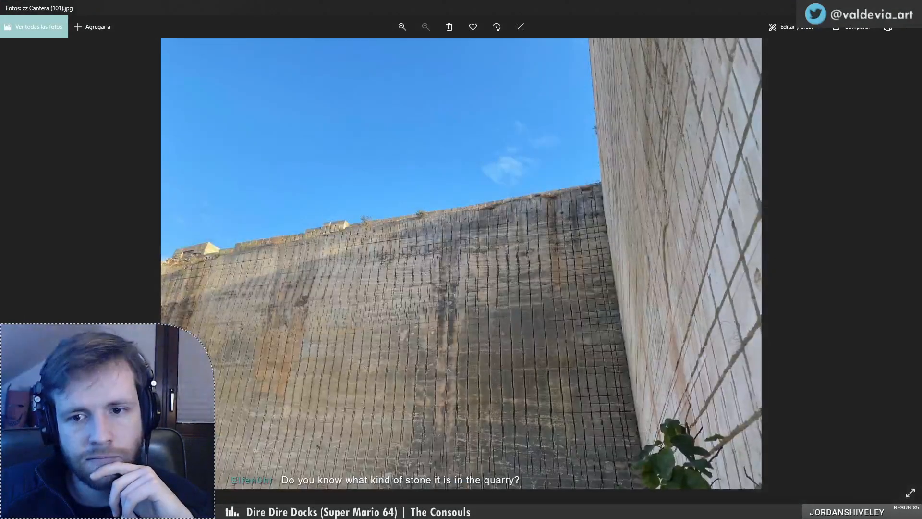
pyautogui.click(911, 8)
pyautogui.moveTo(498, 389); pyautogui.dragTo(465, 72)
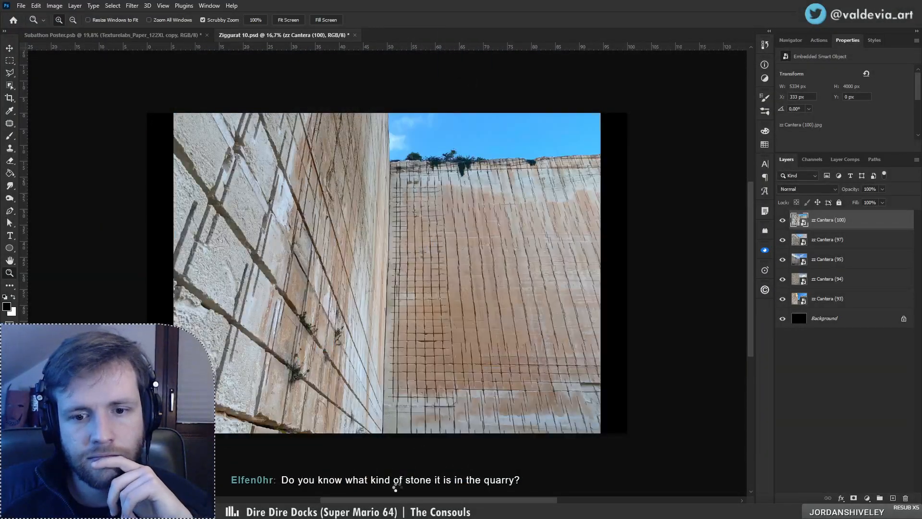
# Step: Place zz Cantera (122).jpg into Ziggurat 10.psd without previewing it, and return to the Ending-Quarry folder
pyautogui.hotkey('alt', 'Tab')
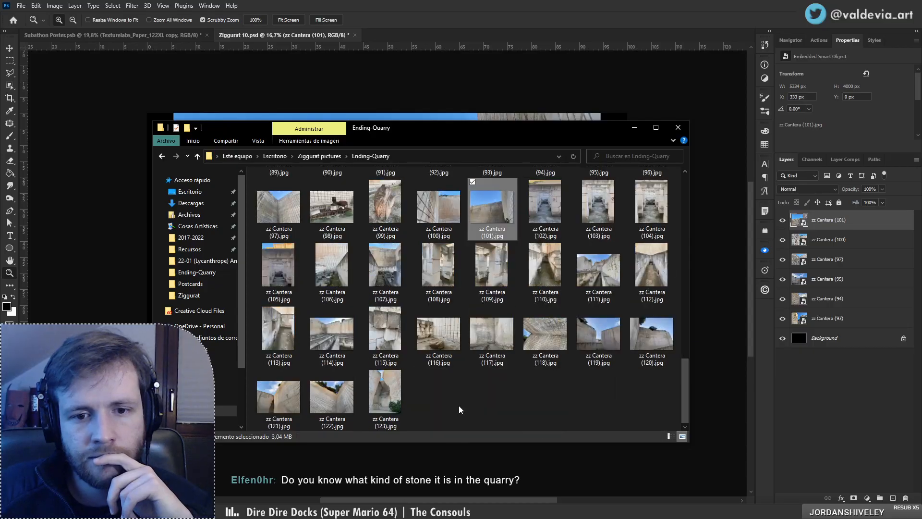
pyautogui.moveTo(332, 402); pyautogui.dragTo(373, 151)
pyautogui.hotkey('alt', 'Tab')
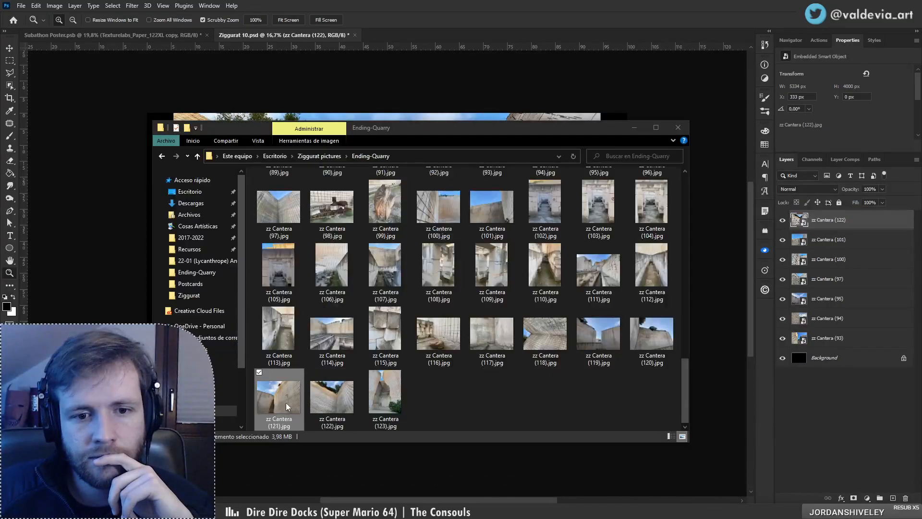
# Step: Preview zz Cantera (121).jpg from the Ending-Quarry folder and place it into Ziggurat 10.psd
pyautogui.doubleClick(286, 403)
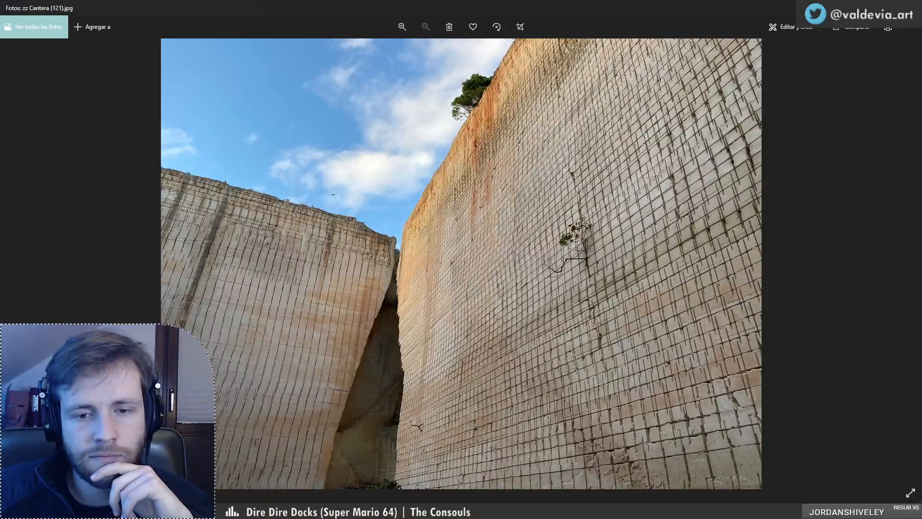
pyautogui.hotkey('alt', 'F4')
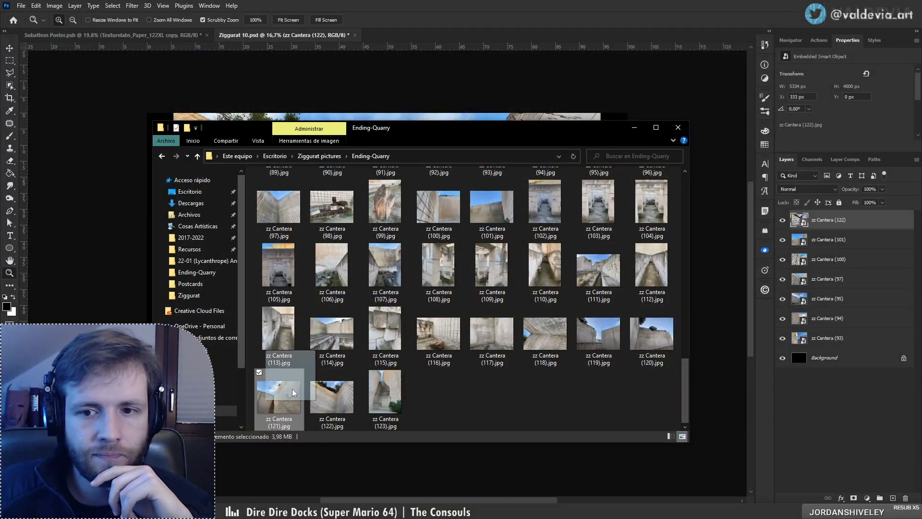
pyautogui.moveTo(292, 389); pyautogui.dragTo(388, 83)
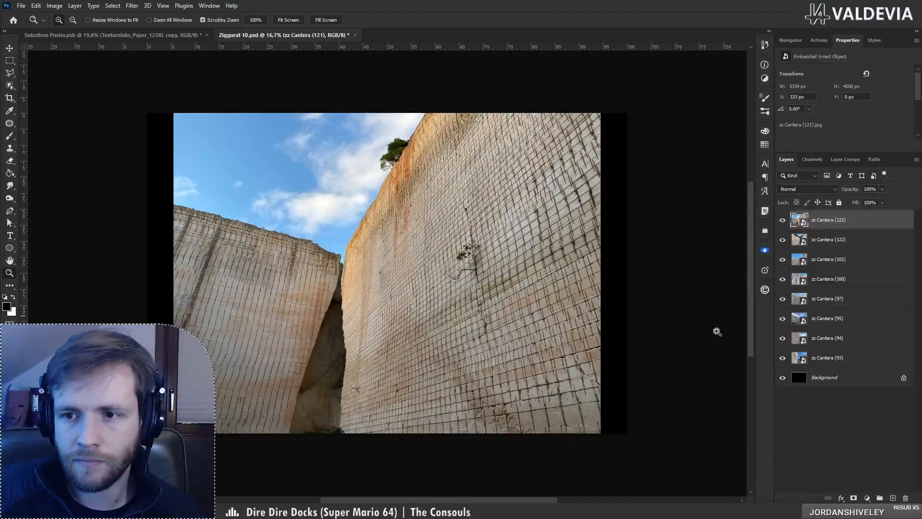
# Step: Place zz Cantera (118).jpg, (119).jpg and (120).jpg together from the Ending-Quarry folder into Ziggurat 10.psd
pyautogui.hotkey('alt', 'Tab')
pyautogui.click(612, 351)
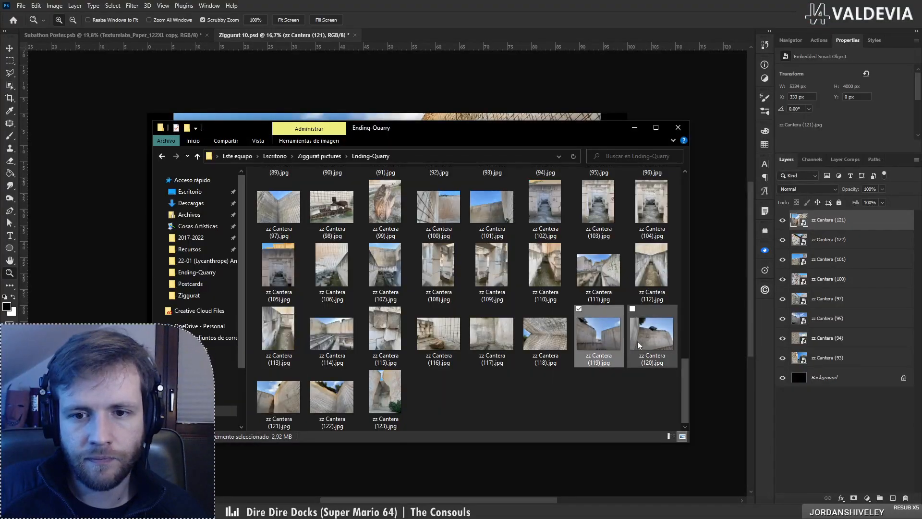
pyautogui.keyDown('ctrl'); pyautogui.click(645, 341); pyautogui.keyUp('ctrl')
pyautogui.keyDown('ctrl'); pyautogui.click(546, 330); pyautogui.keyUp('ctrl')
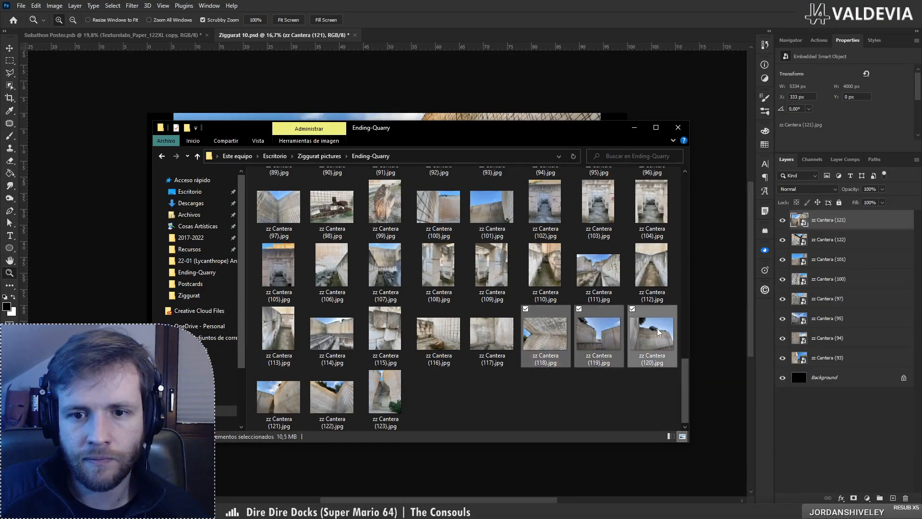
pyautogui.moveTo(650, 344); pyautogui.dragTo(539, 123)
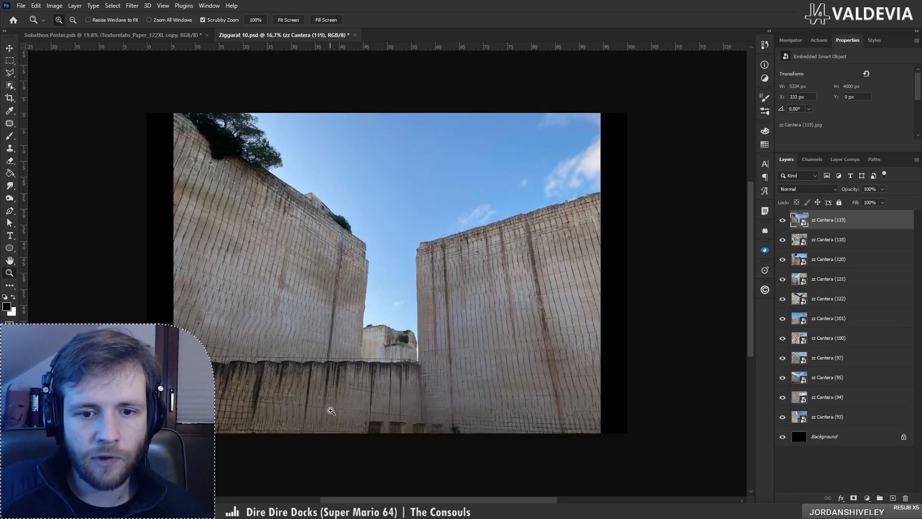
# Step: Place the wall corner photo zz Cantera (117).jpg from the Ending-Quarry folder into Ziggurat 10.psd
pyautogui.hotkey('alt', 'Tab')
pyautogui.click(509, 363)
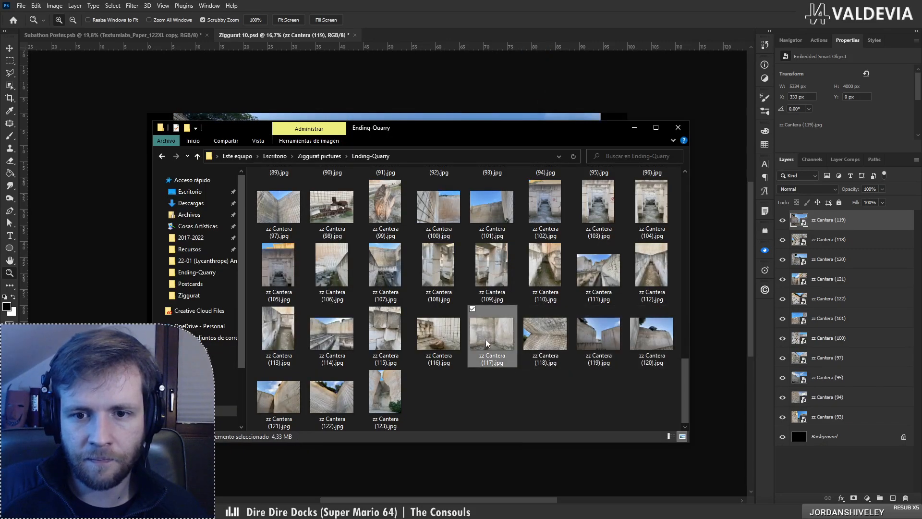
pyautogui.moveTo(486, 342); pyautogui.dragTo(473, 114)
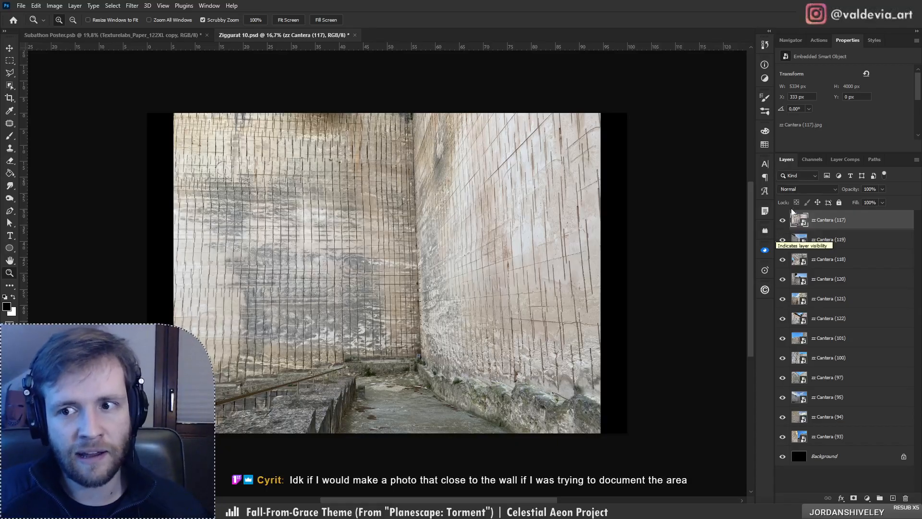
# Step: Hide the upper photo layers one after another, from zz Cantera (117) down to zz Cantera (101), revealing zz Cantera (100)
pyautogui.moveTo(782, 220); pyautogui.dragTo(781, 241)
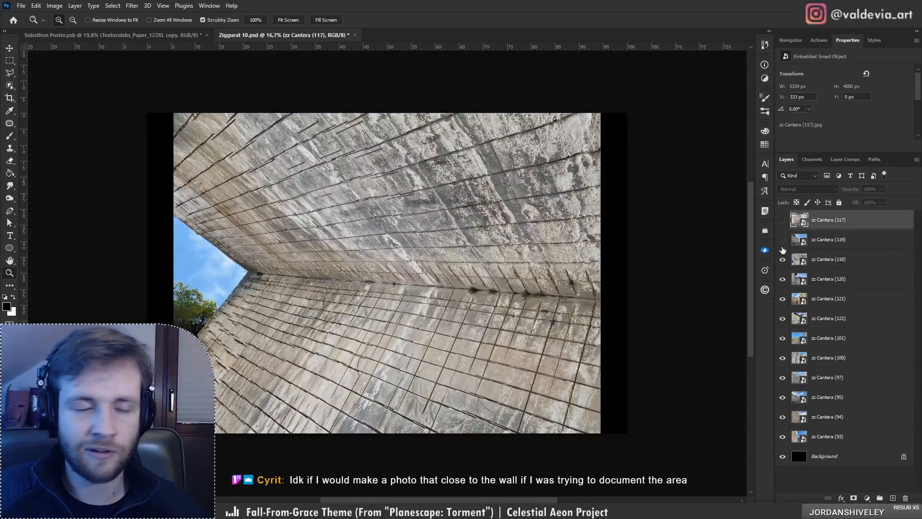
pyautogui.click(805, 242)
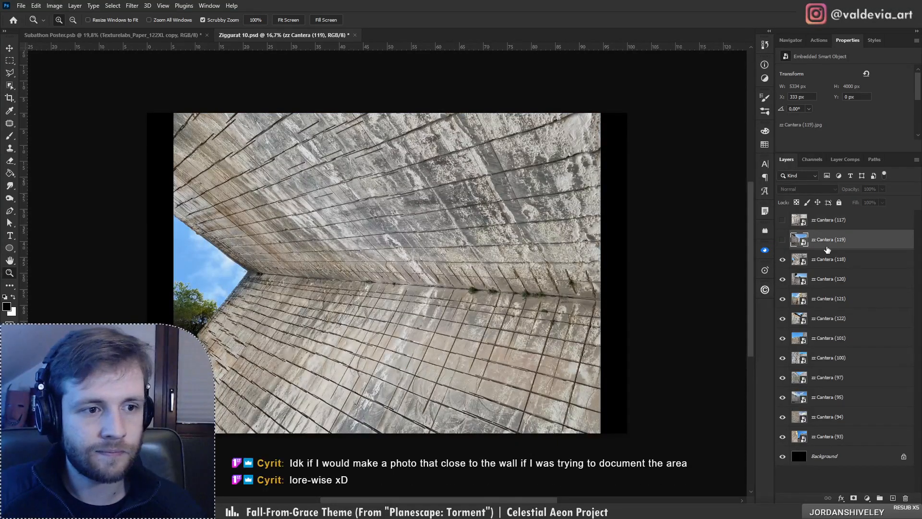
pyautogui.click(783, 260)
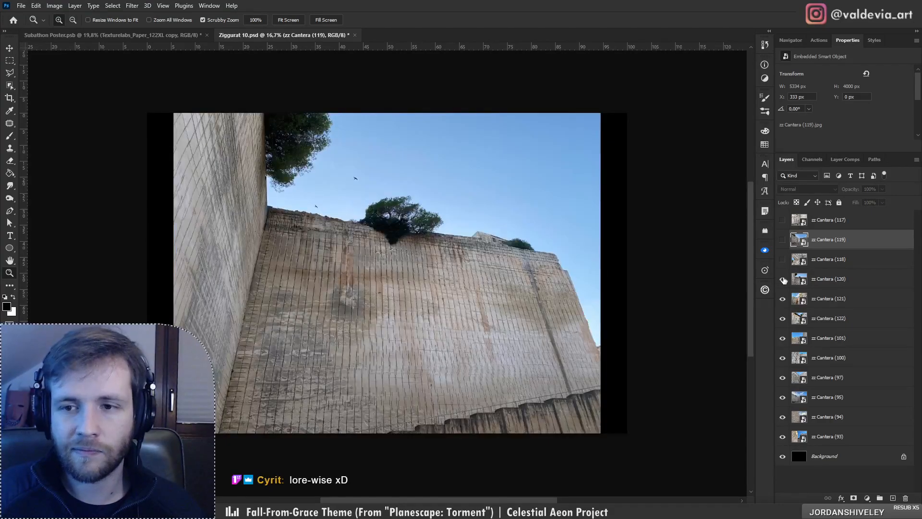
pyautogui.click(782, 279)
pyautogui.click(782, 299)
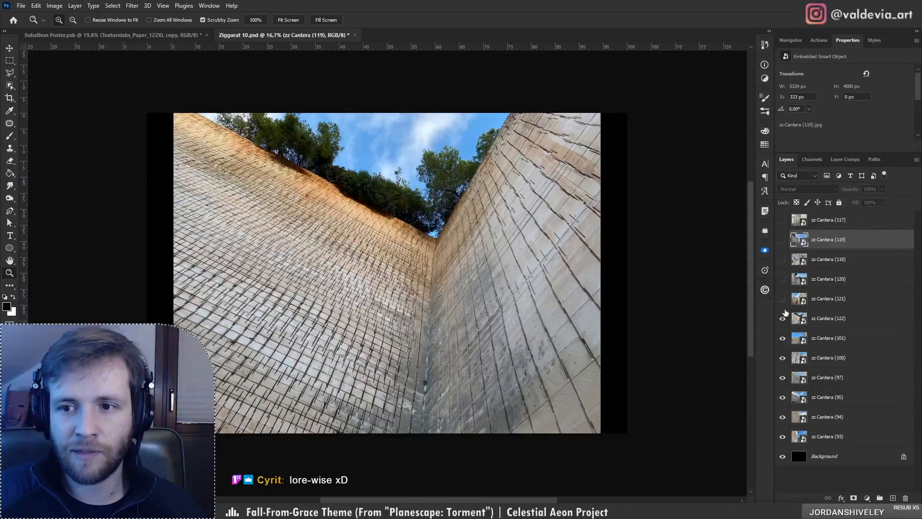
pyautogui.click(782, 319)
pyautogui.click(782, 338)
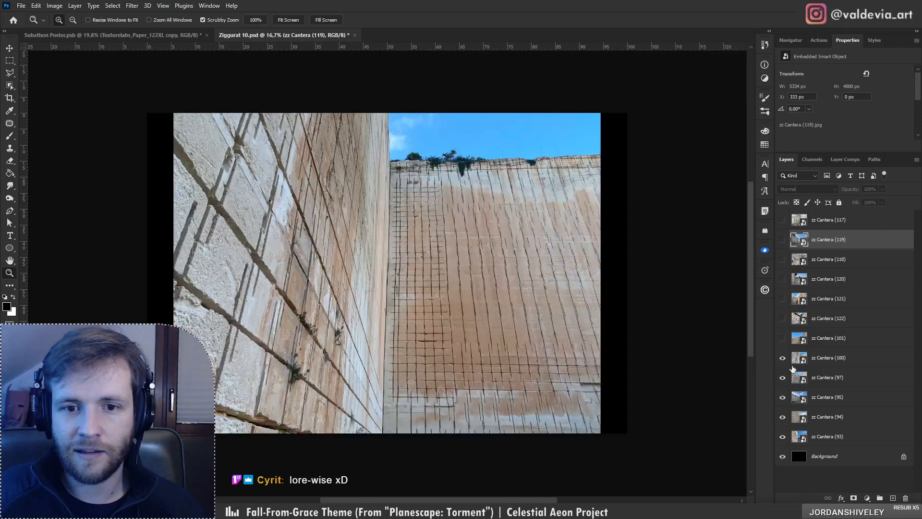
# Step: Rotate the zz Cantera (100) layer to -90°, scale it to 47.62% to span the canvas width, and shift it down slightly
pyautogui.click(830, 345)
pyautogui.click(843, 362)
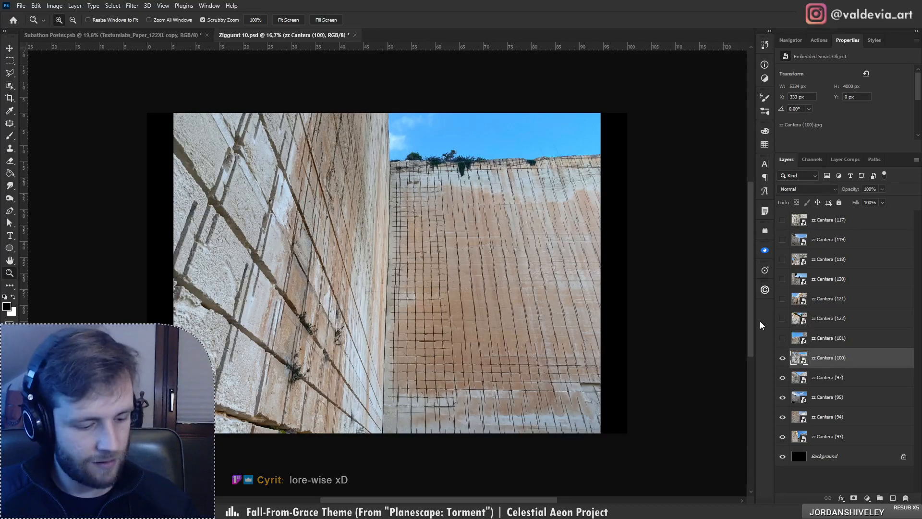
pyautogui.hotkey('ctrl', 't')
pyautogui.moveTo(653, 294); pyautogui.dragTo(379, 140)
pyautogui.press('Return')
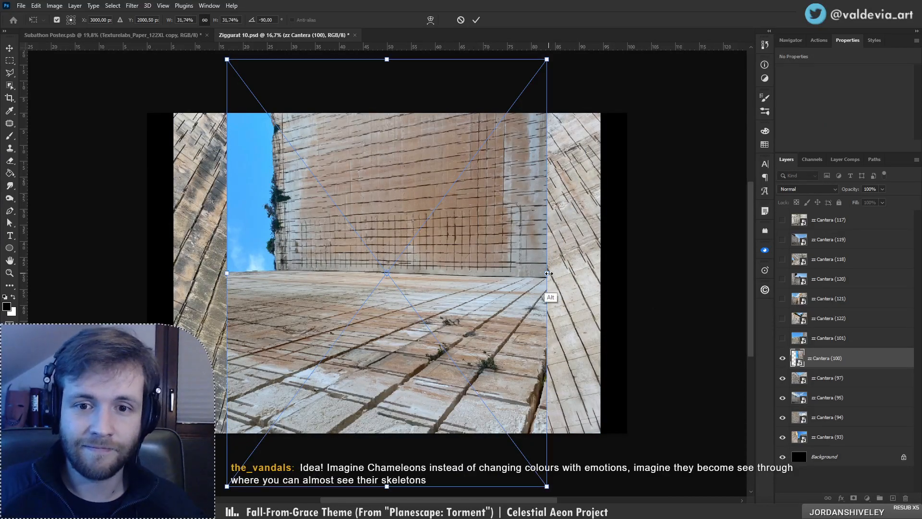
pyautogui.moveTo(547, 272); pyautogui.dragTo(626, 267)
pyautogui.moveTo(523, 180); pyautogui.dragTo(541, 232)
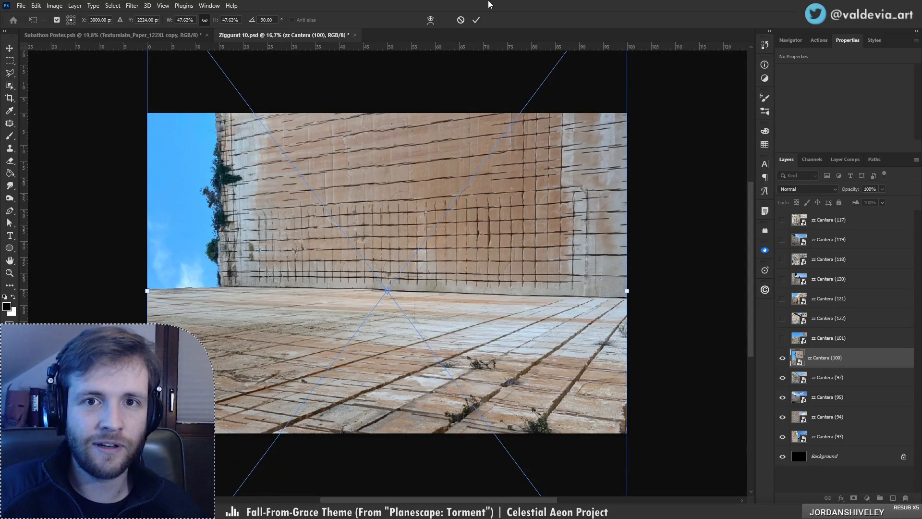
pyautogui.click(476, 19)
pyautogui.press('z')
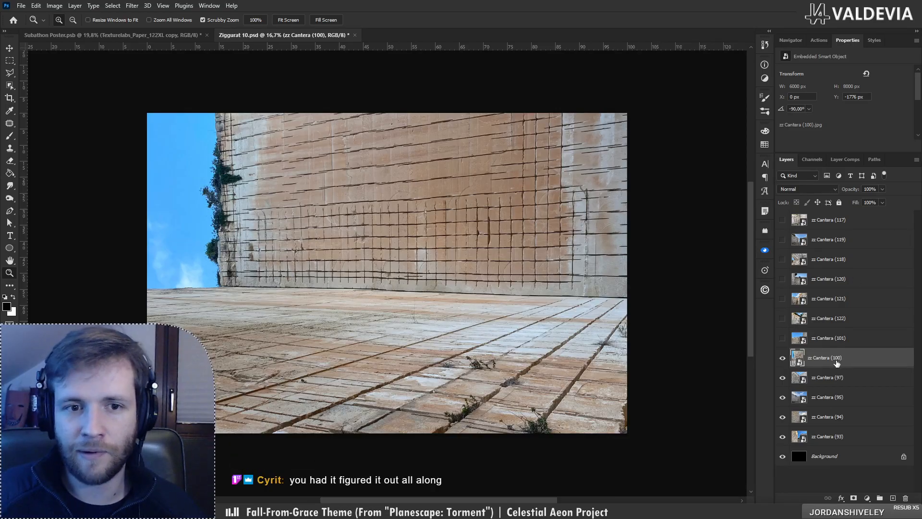
# Step: Try other rotations and positions on a duplicate of the zz Cantera (100) layer, cancel the transform and delete the duplicate
pyautogui.moveTo(838, 364); pyautogui.dragTo(836, 353)
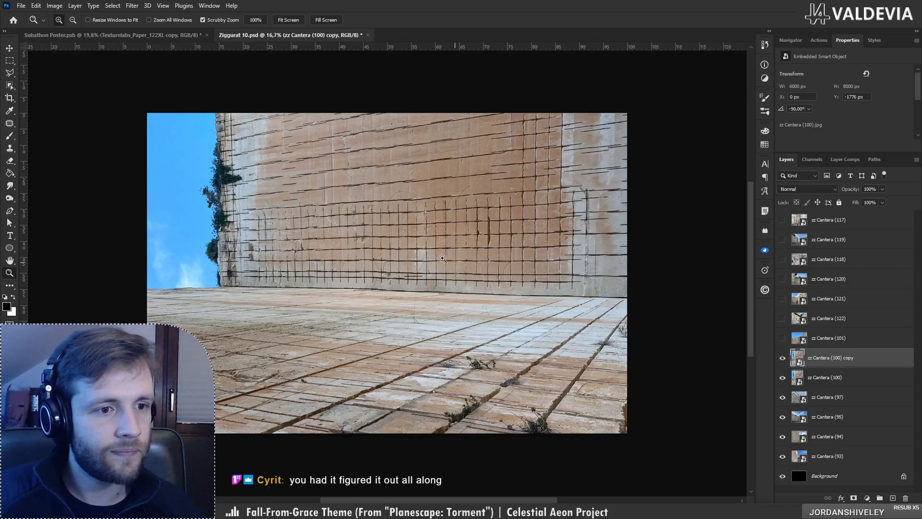
pyautogui.hotkey('ctrl', 't')
pyautogui.moveTo(663, 281); pyautogui.dragTo(384, 399)
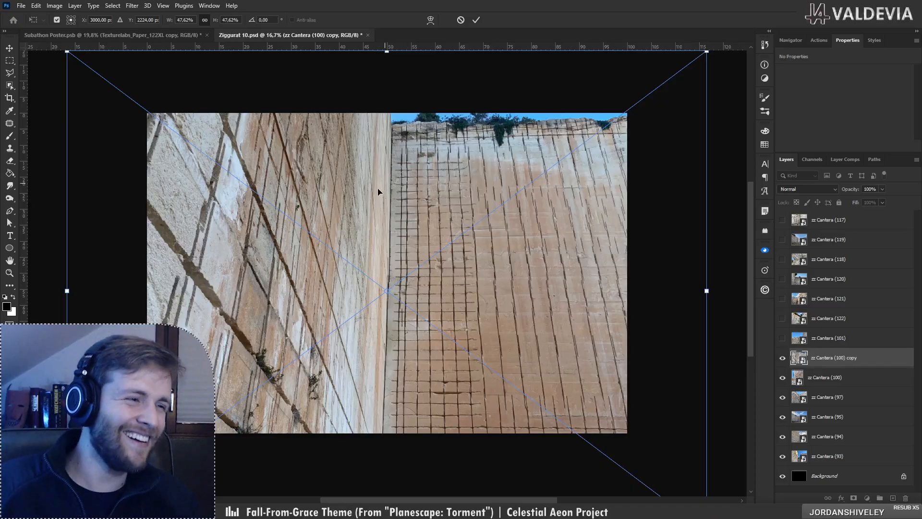
pyautogui.moveTo(357, 215); pyautogui.dragTo(292, 246)
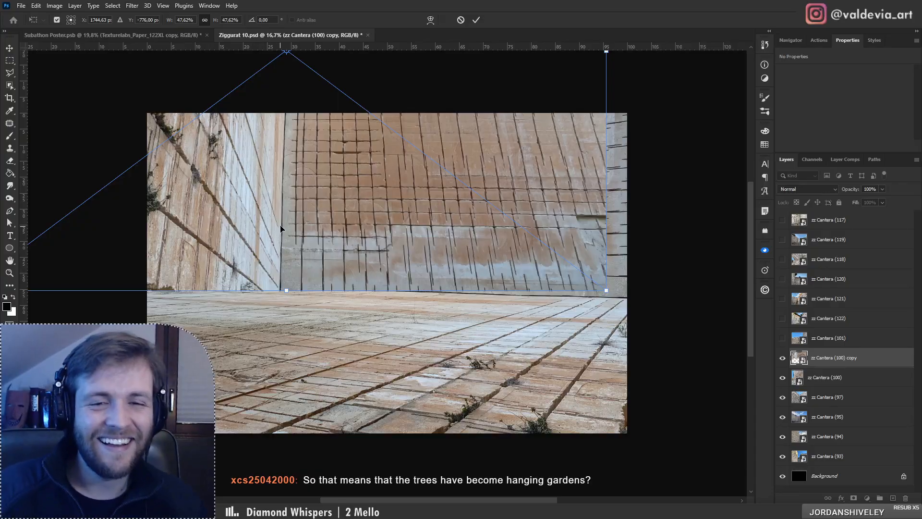
pyautogui.moveTo(277, 235); pyautogui.dragTo(250, 241)
pyautogui.click(461, 20)
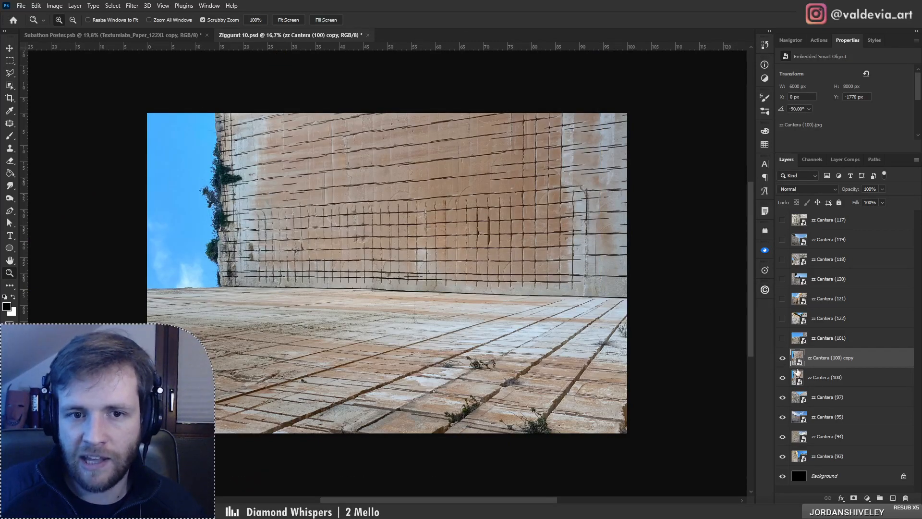
pyautogui.click(906, 498)
# Step: Make the zz Cantera (101) and zz Cantera (122) layers visible again and select zz Cantera (122)
pyautogui.click(782, 338)
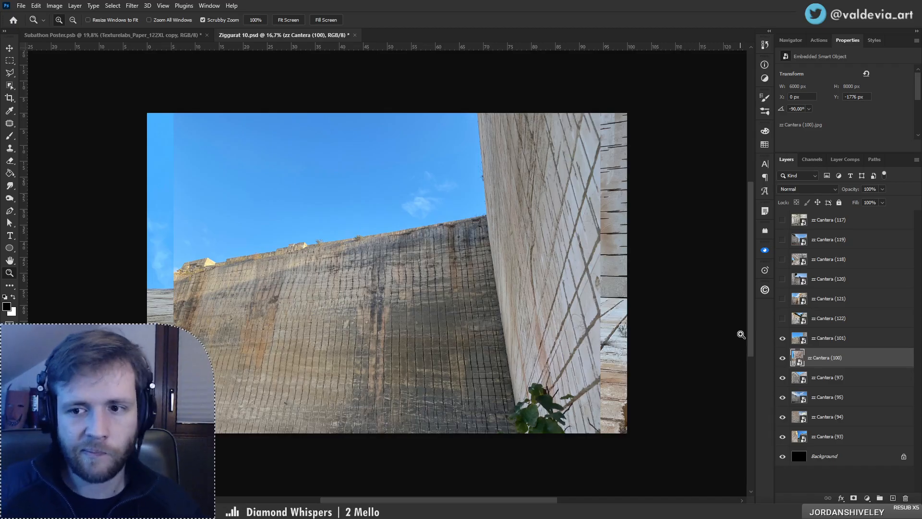
pyautogui.click(783, 319)
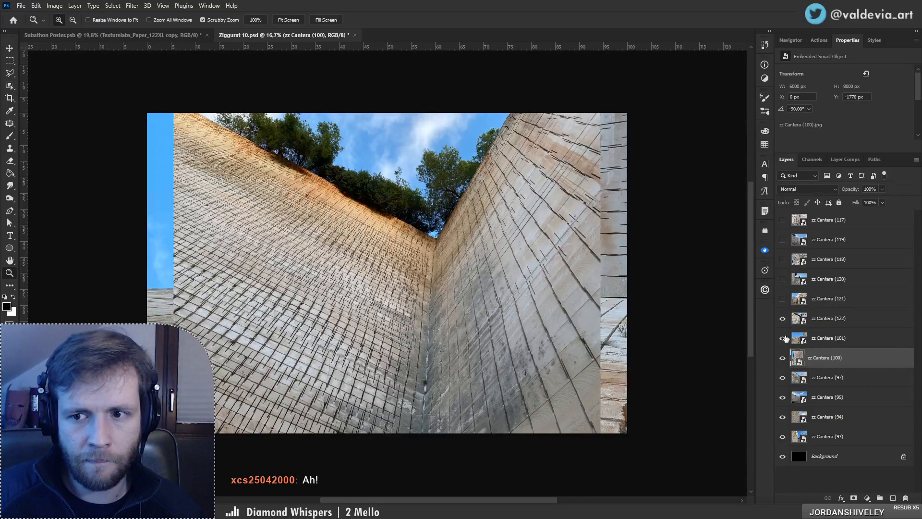
pyautogui.click(816, 318)
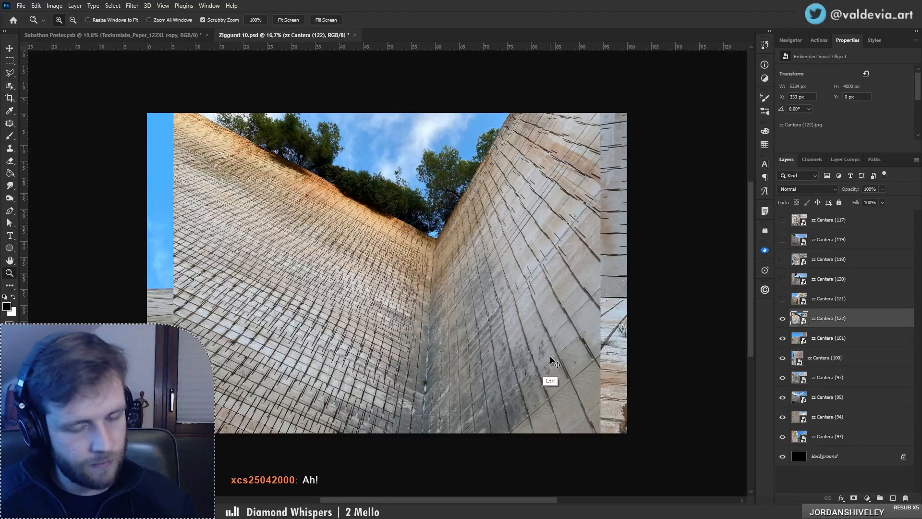
# Step: Try the zz Cantera (122) layer rotated to 60° and enlarged to 49.48%, with its left wall standing upright
pyautogui.hotkey('ctrl', 't')
pyautogui.moveTo(618, 318); pyautogui.dragTo(399, 422)
pyautogui.moveTo(453, 376); pyautogui.dragTo(359, 397)
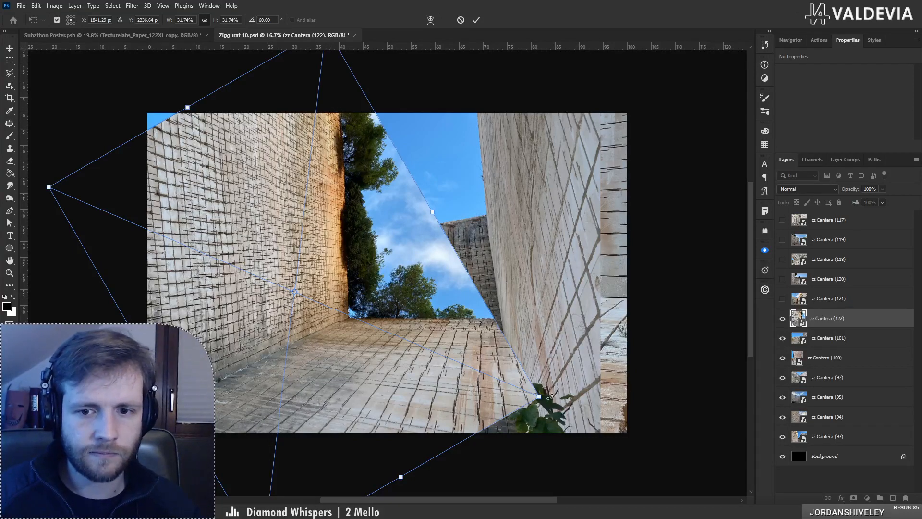
pyautogui.moveTo(543, 421); pyautogui.dragTo(651, 413)
pyautogui.moveTo(488, 339); pyautogui.dragTo(507, 327)
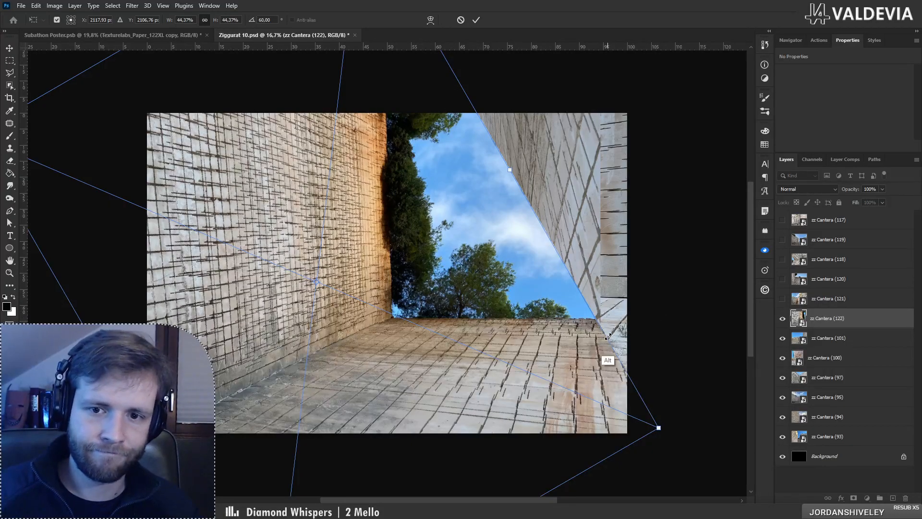
pyautogui.moveTo(606, 336); pyautogui.dragTo(631, 327)
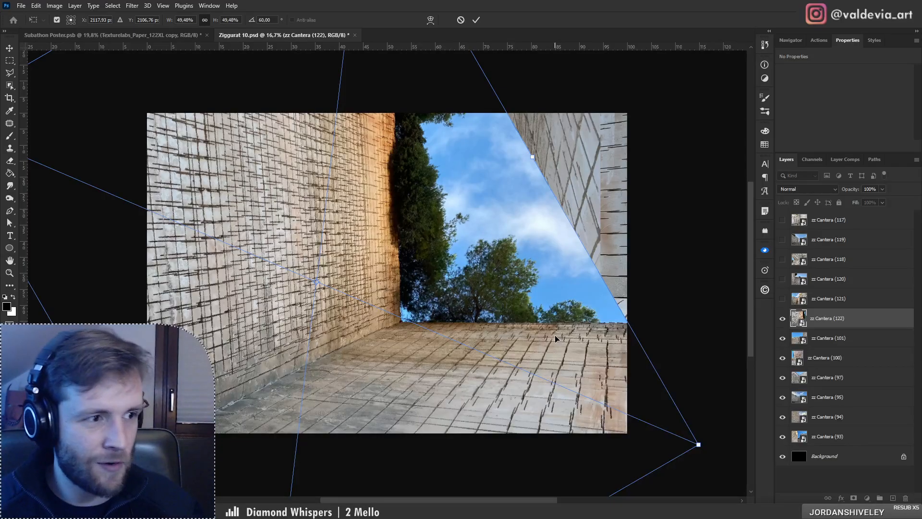
# Step: Turn the zz Cantera (122) layer nearly upright at -0.20°, scale it to 35.71% to fit the canvas width, and align its bottom edge
pyautogui.moveTo(619, 230); pyautogui.dragTo(356, 150)
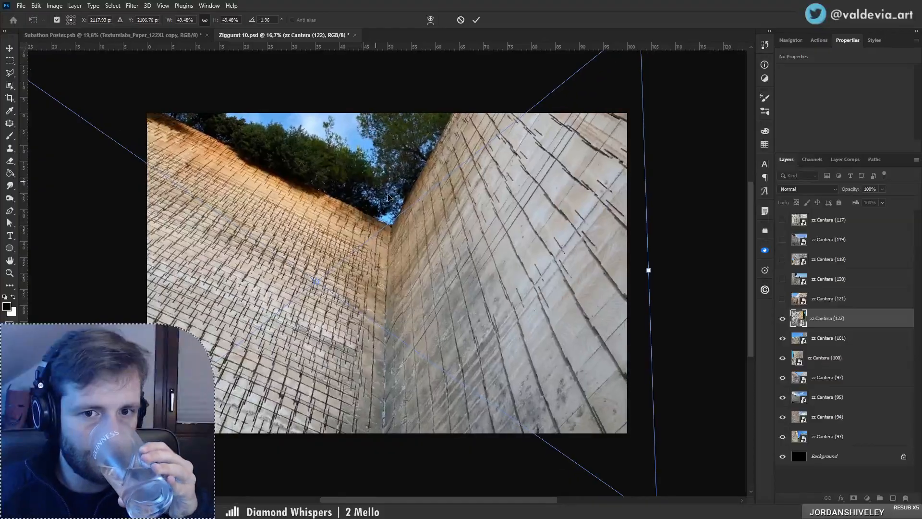
pyautogui.moveTo(462, 270); pyautogui.dragTo(491, 299)
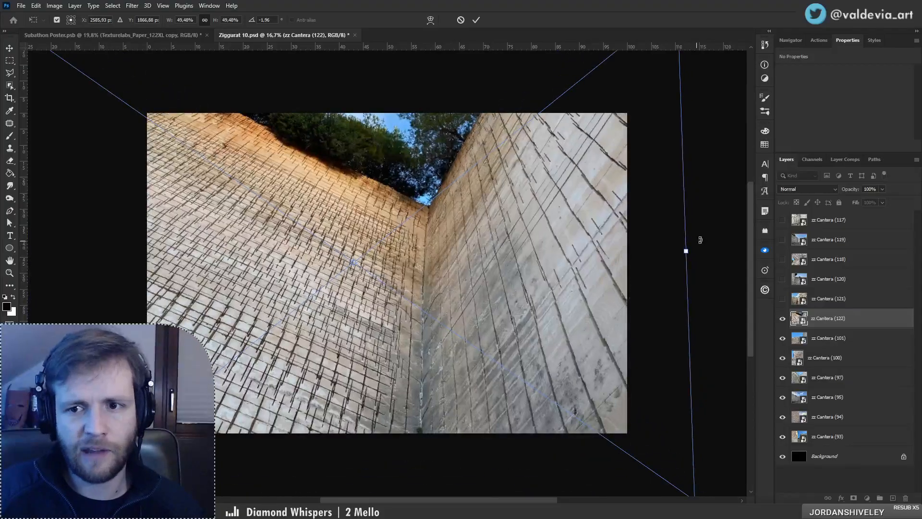
pyautogui.moveTo(700, 240); pyautogui.dragTo(627, 261)
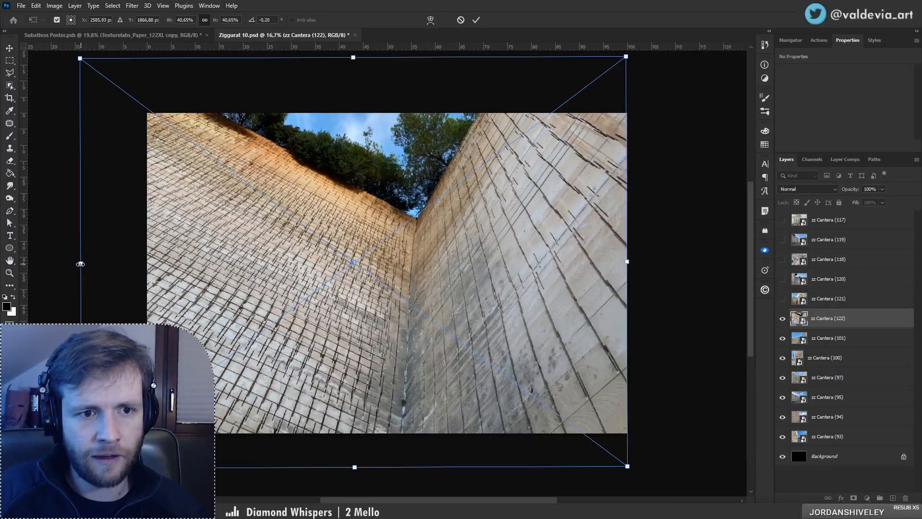
pyautogui.moveTo(80, 264); pyautogui.dragTo(146, 262)
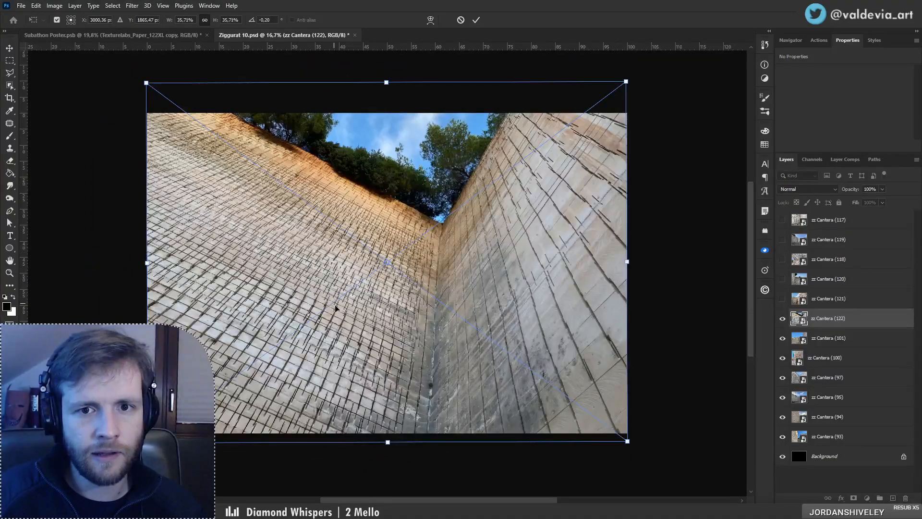
pyautogui.moveTo(336, 308); pyautogui.dragTo(341, 301)
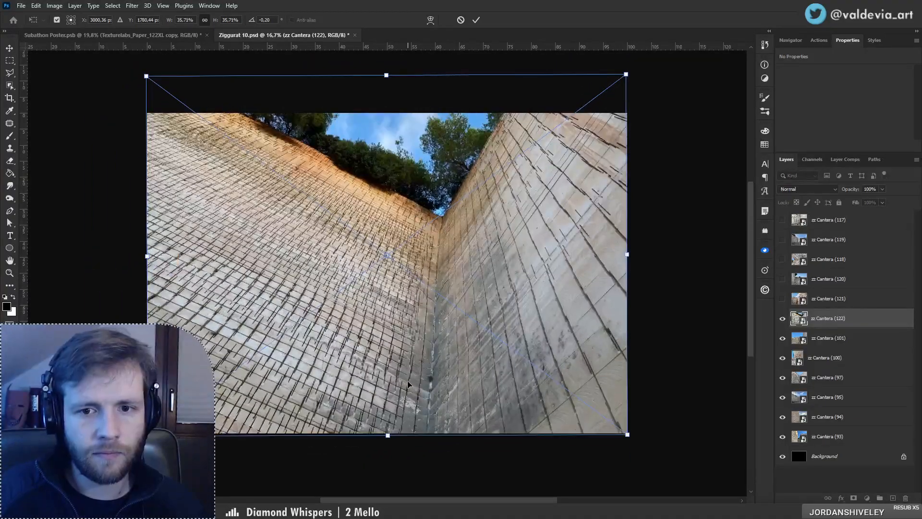
pyautogui.moveTo(408, 384)
pyautogui.mouseDown()
pyautogui.moveTo(407, 371)
pyautogui.moveTo(407, 382)
pyautogui.mouseUp()
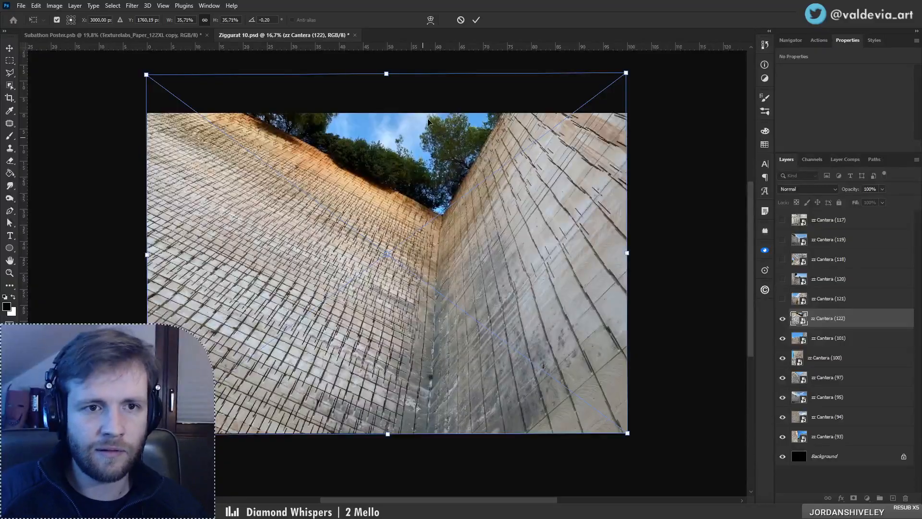
pyautogui.click(476, 20)
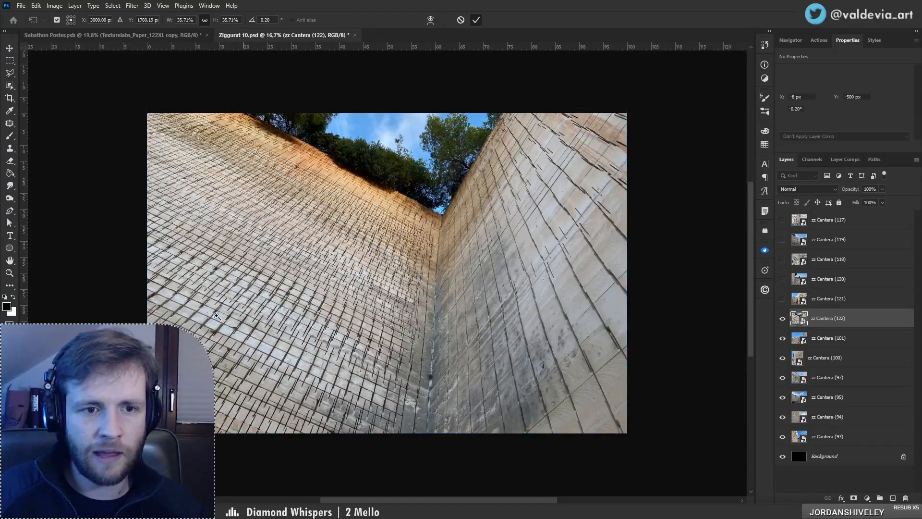
pyautogui.press('z')
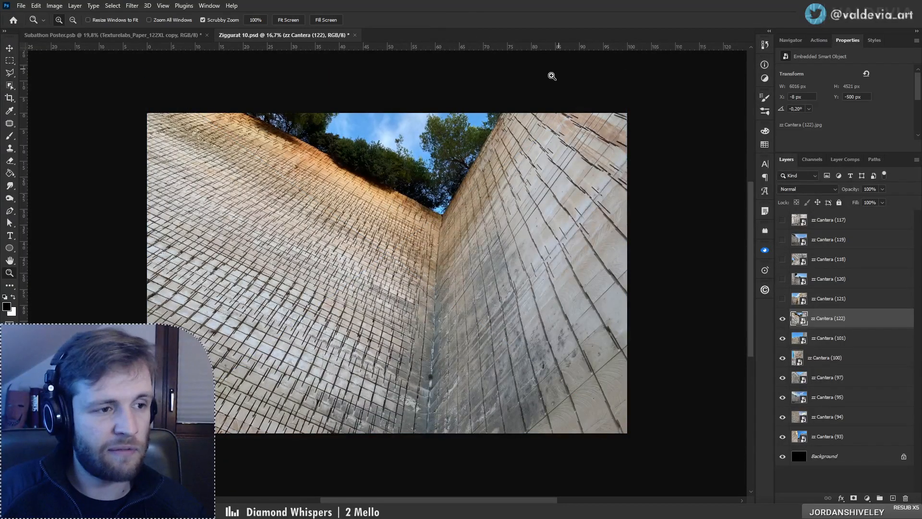
# Step: Preview the hidden zz Cantera (121), (120) and (118) layers one at a time over the composition, hiding each again
pyautogui.click(781, 299)
pyautogui.click(782, 299)
pyautogui.click(782, 279)
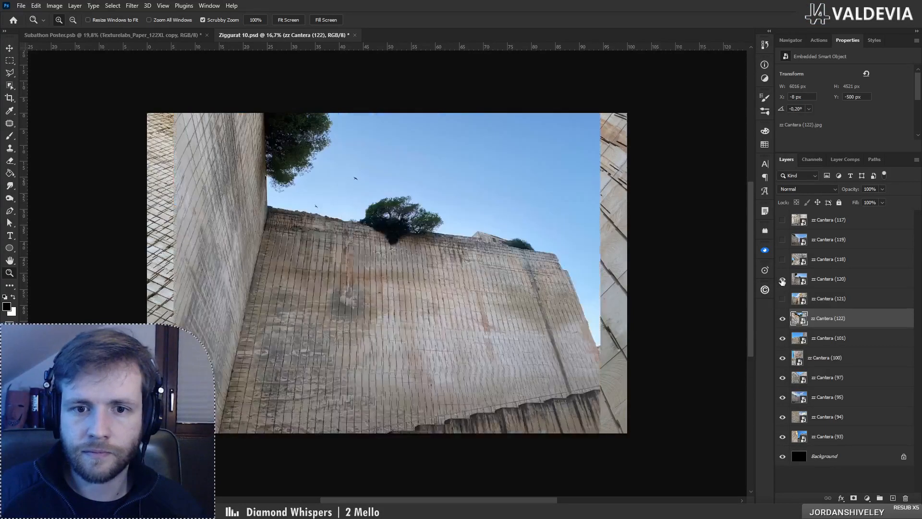
pyautogui.click(783, 279)
pyautogui.click(782, 259)
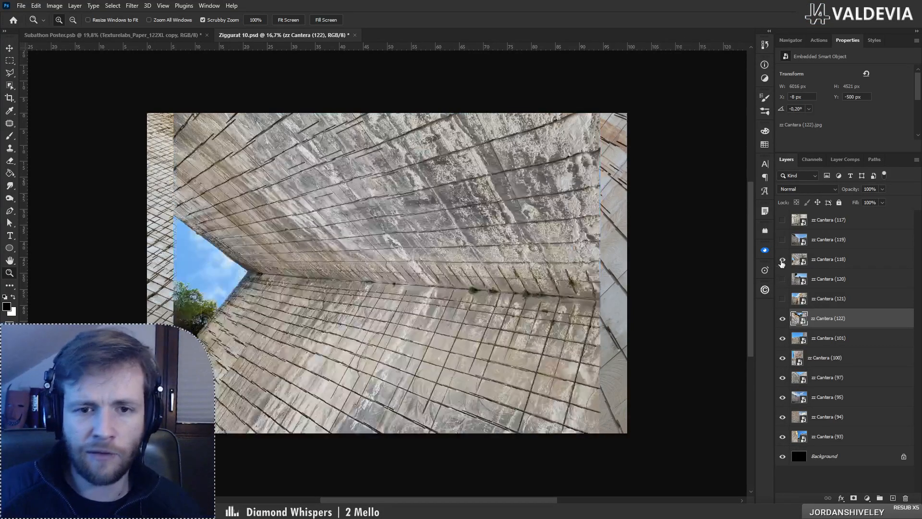
pyautogui.click(820, 260)
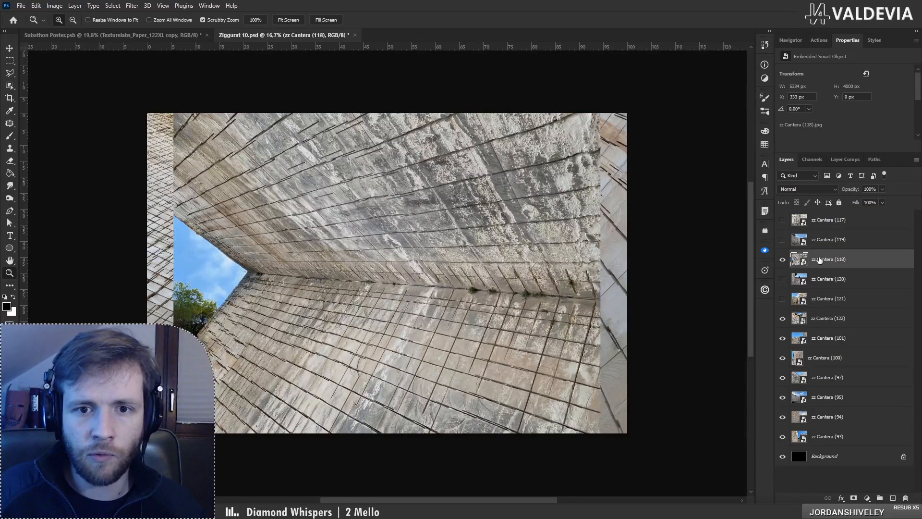
pyautogui.click(783, 261)
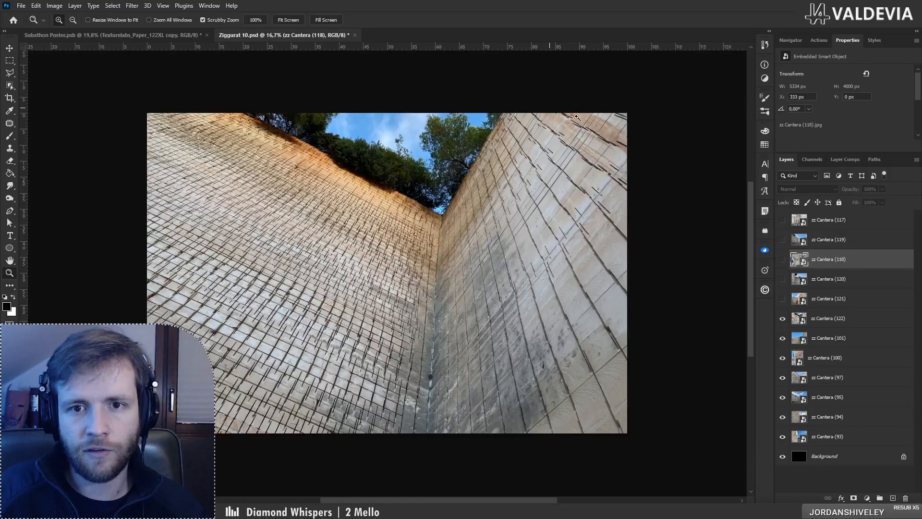
# Step: Duplicate the zz Cantera (117) layer, place the copy directly above zz Cantera (122), and leave the original hidden
pyautogui.click(782, 219)
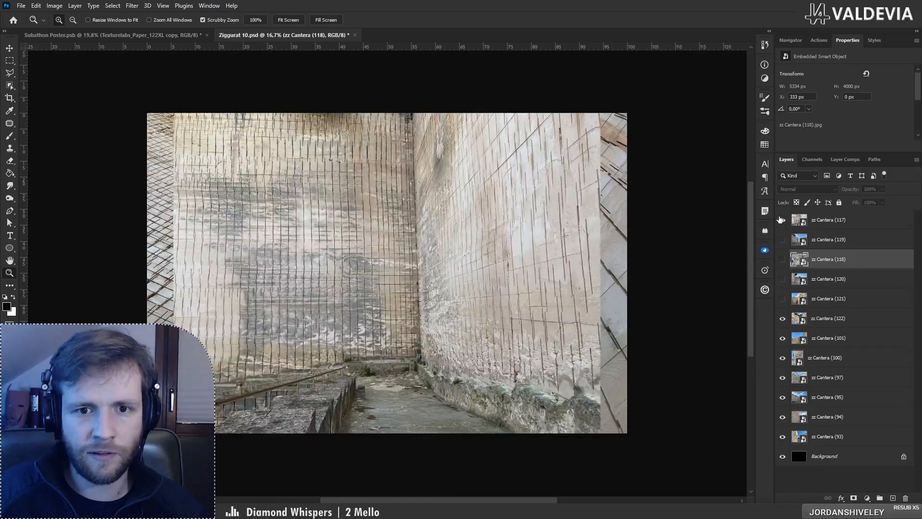
pyautogui.click(850, 225)
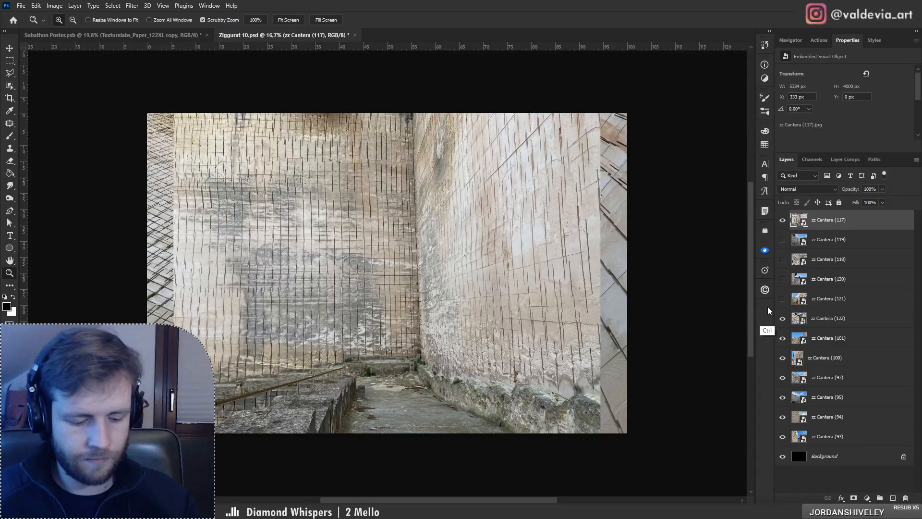
pyautogui.hotkey('ctrl', 'j')
pyautogui.moveTo(825, 226); pyautogui.dragTo(847, 335)
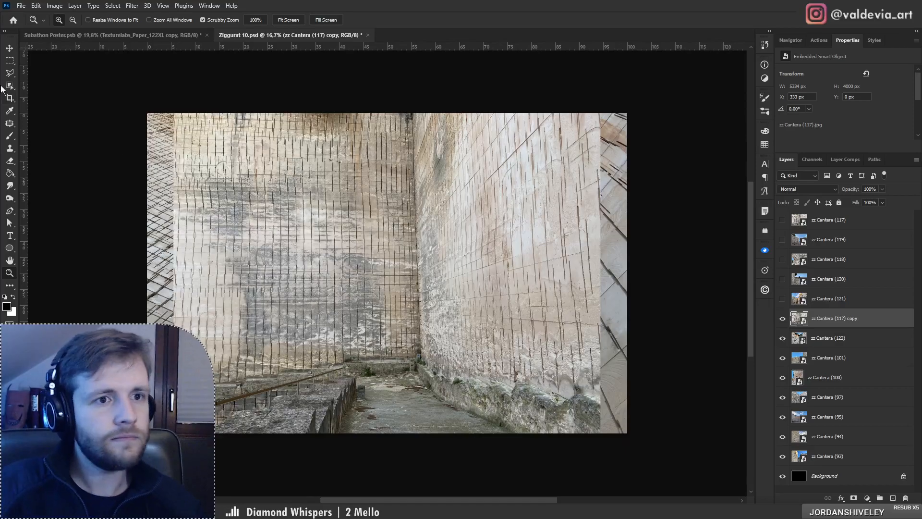
# Step: Select the flat left wall on the zz Cantera (117) copy with the Polygonal Lasso and mask the layer to that selection
pyautogui.click(9, 72)
pyautogui.click(177, 114)
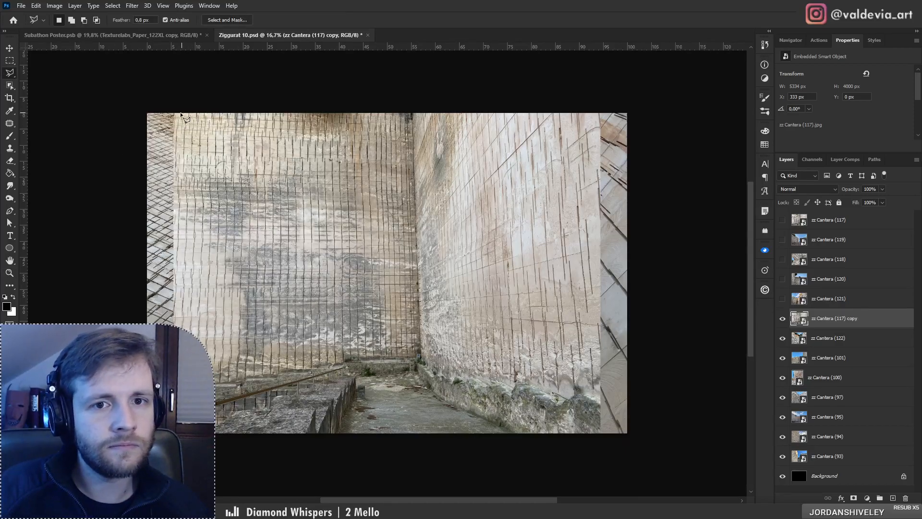
pyautogui.click(411, 113)
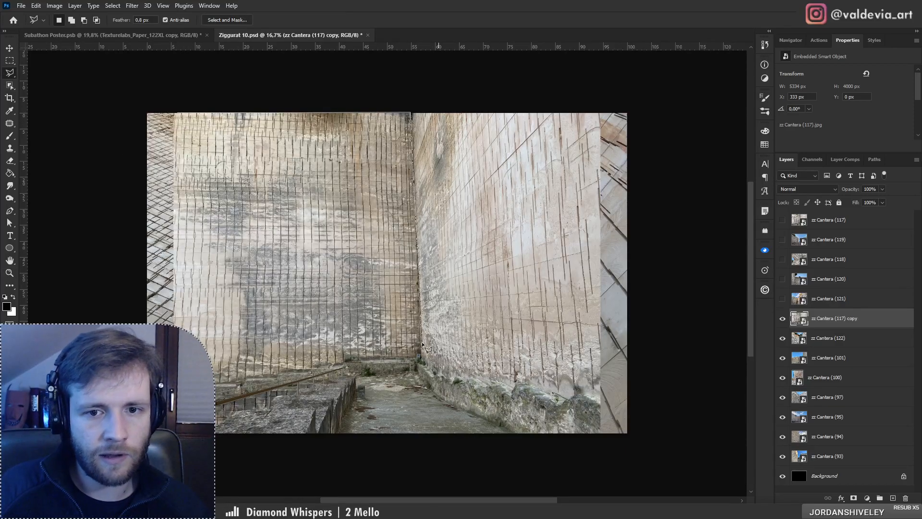
pyautogui.press('BackSpace')
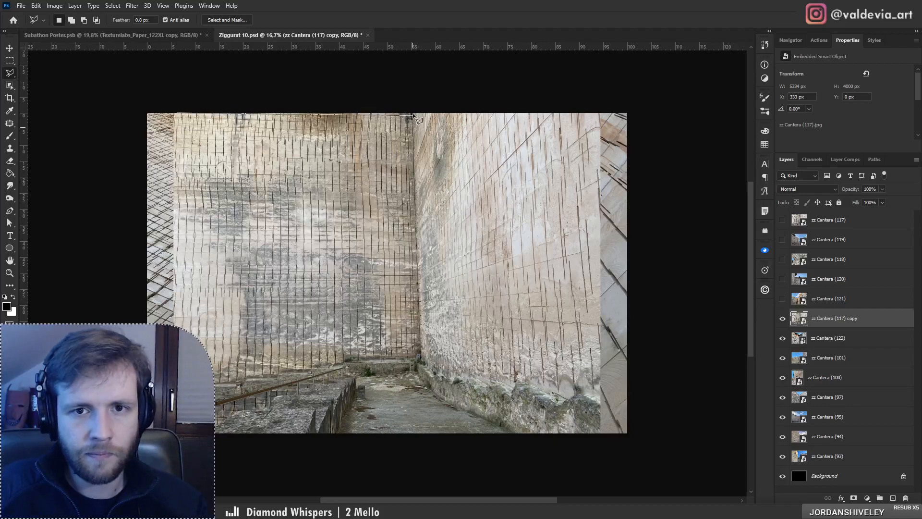
pyautogui.click(415, 111)
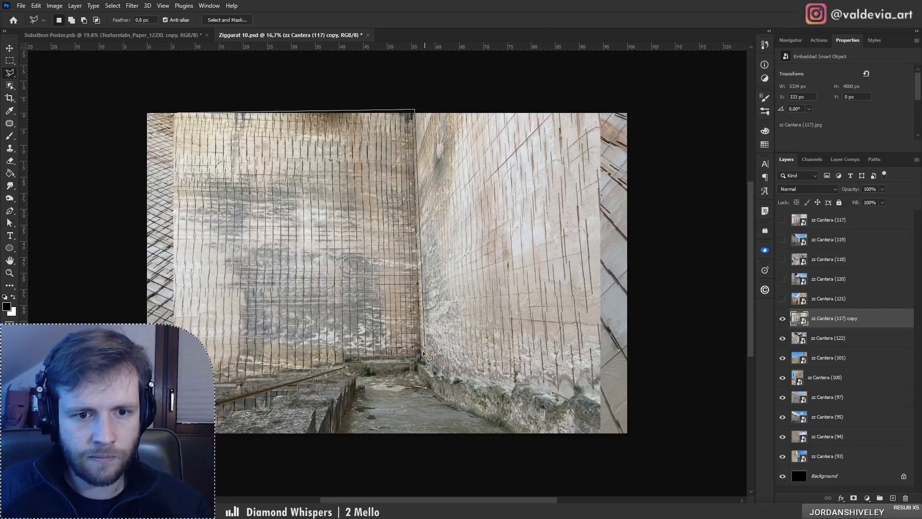
pyautogui.click(422, 351)
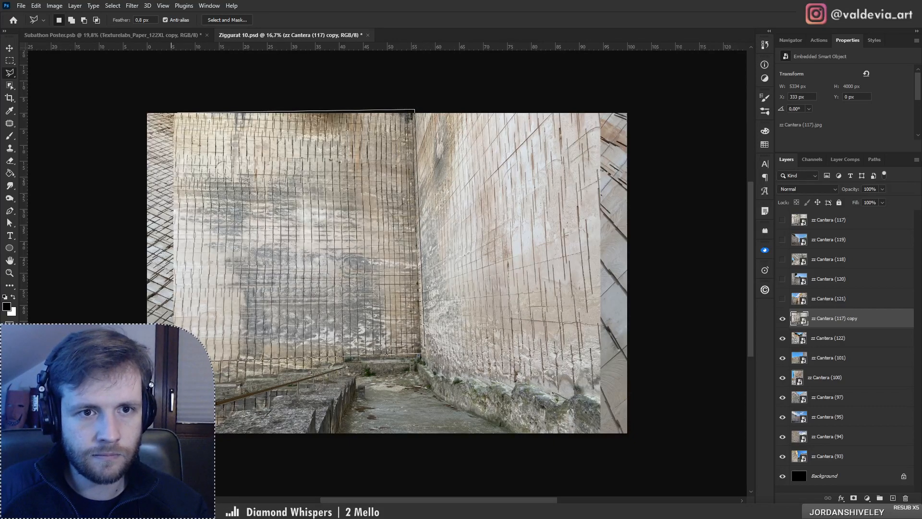
pyautogui.click(175, 114)
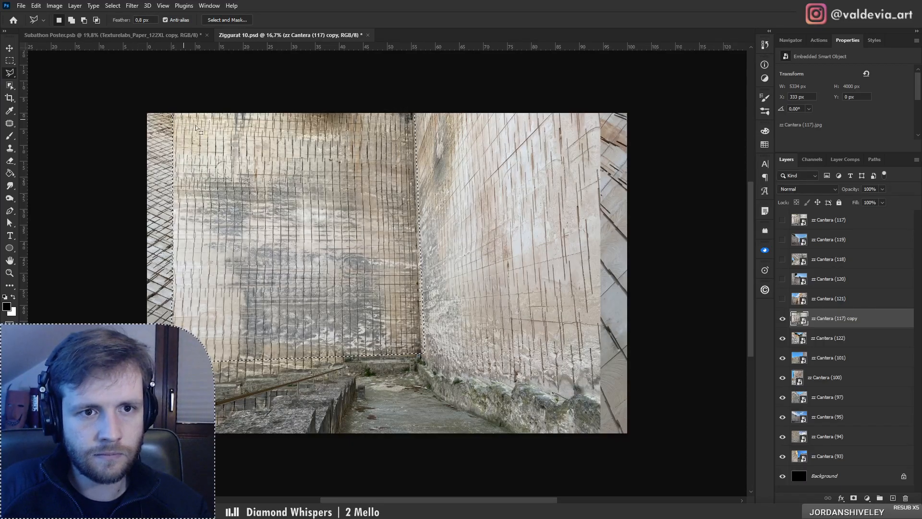
pyautogui.click(855, 498)
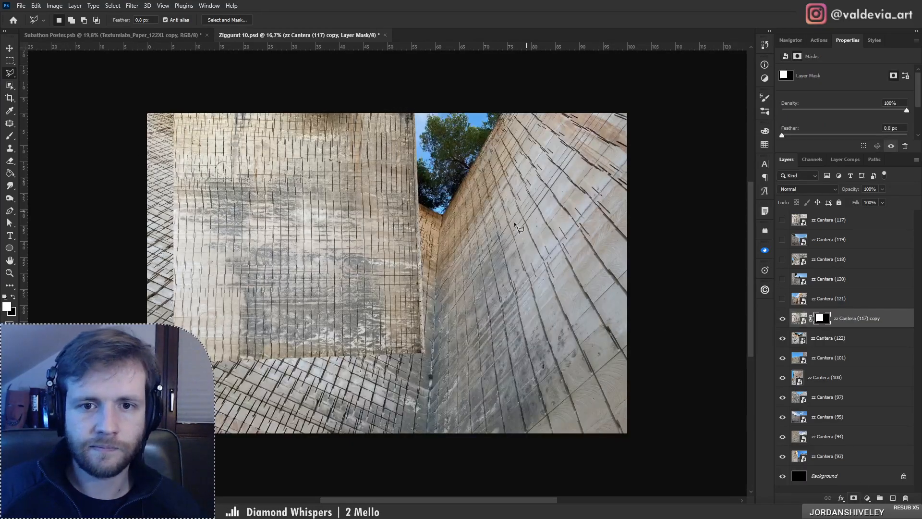
# Step: Try the masked wall of the zz Cantera (117) copy rotated to 50.76° across the upper middle of the canvas
pyautogui.hotkey('ctrl', 't')
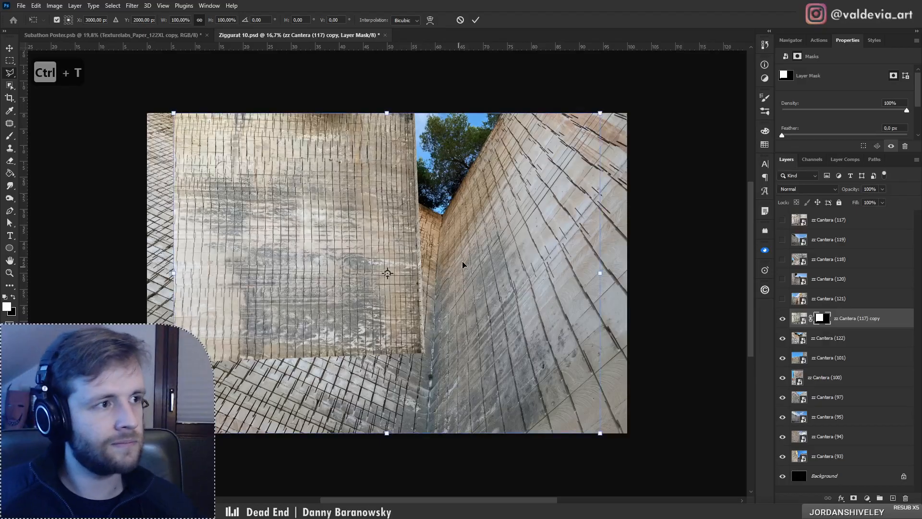
pyautogui.moveTo(462, 260); pyautogui.dragTo(408, 307)
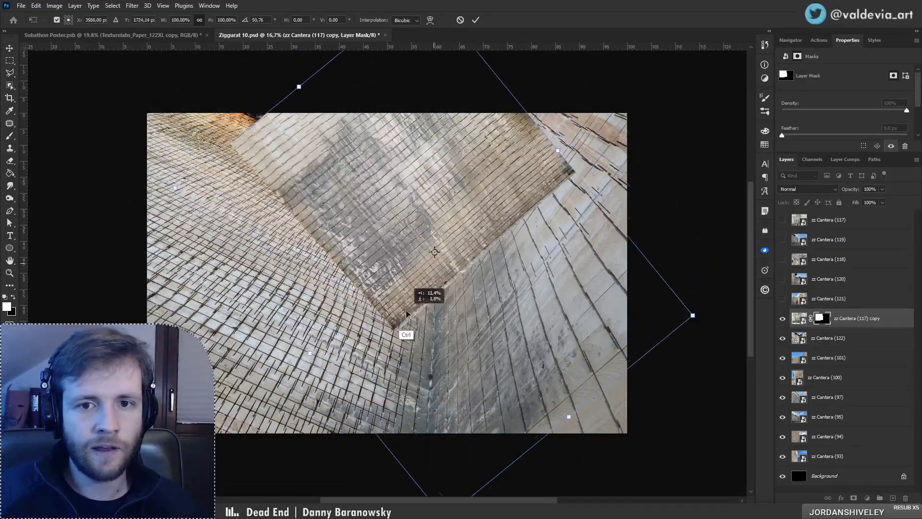
pyautogui.click(475, 21)
pyautogui.press('l')
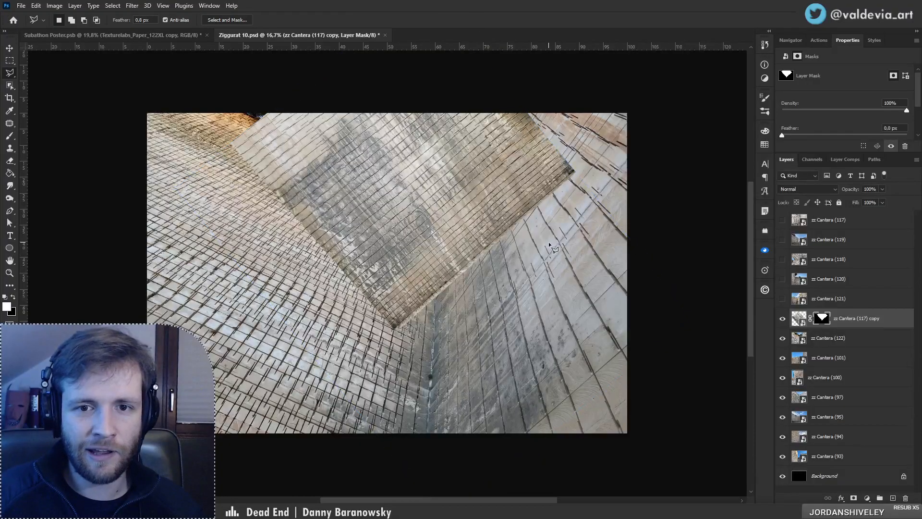
# Step: Try the wall piece as a smart object, rotated to -17.71° and fitted over the sky gap between the two walls
pyautogui.hotkey('ctrl', '\\')
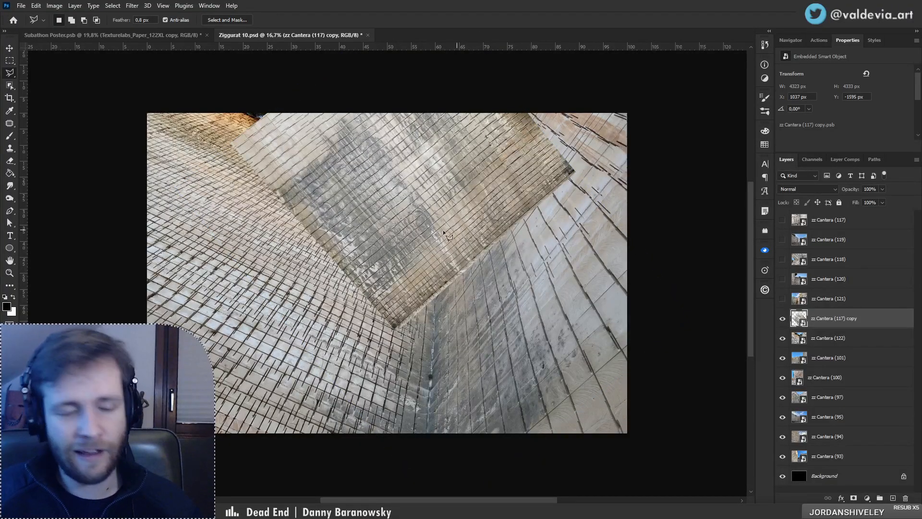
pyautogui.hotkey('ctrl', 't')
pyautogui.moveTo(440, 247); pyautogui.dragTo(445, 223)
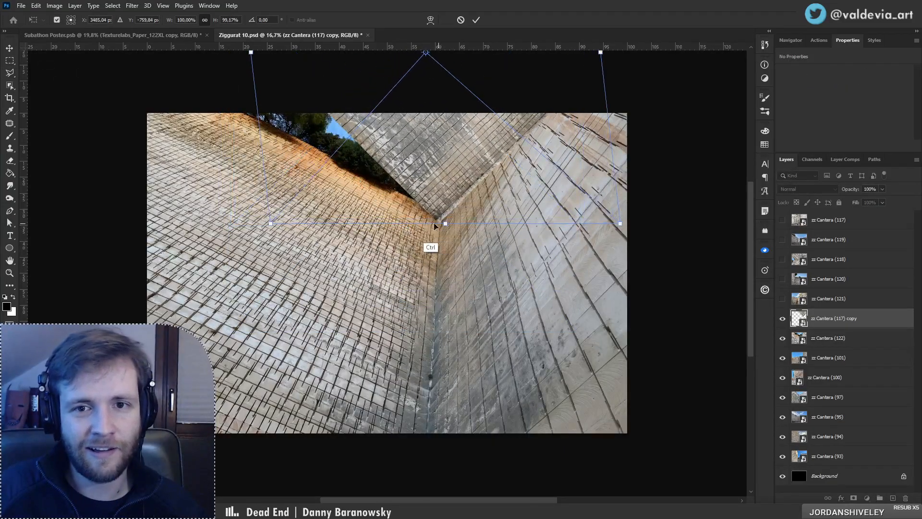
pyautogui.moveTo(244, 213); pyautogui.dragTo(279, 262)
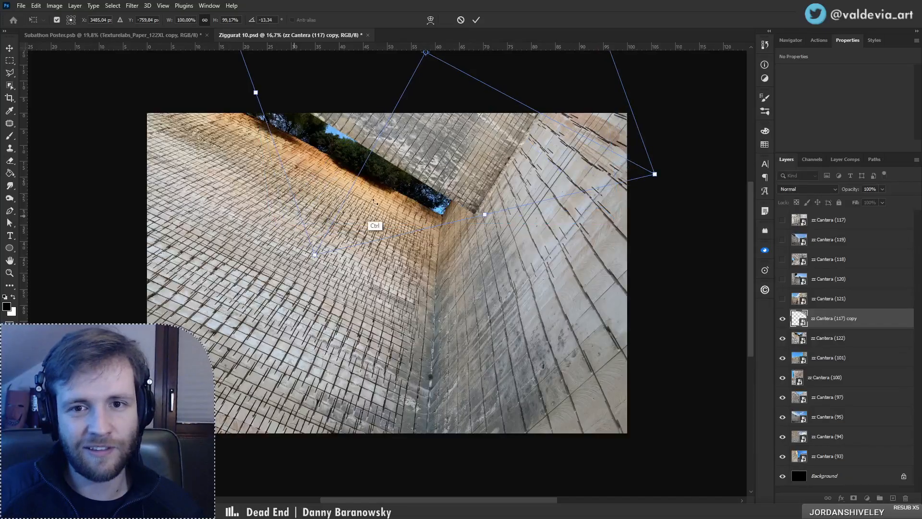
pyautogui.moveTo(441, 154); pyautogui.dragTo(405, 167)
pyautogui.moveTo(212, 224); pyautogui.dragTo(251, 215)
pyautogui.press('Return')
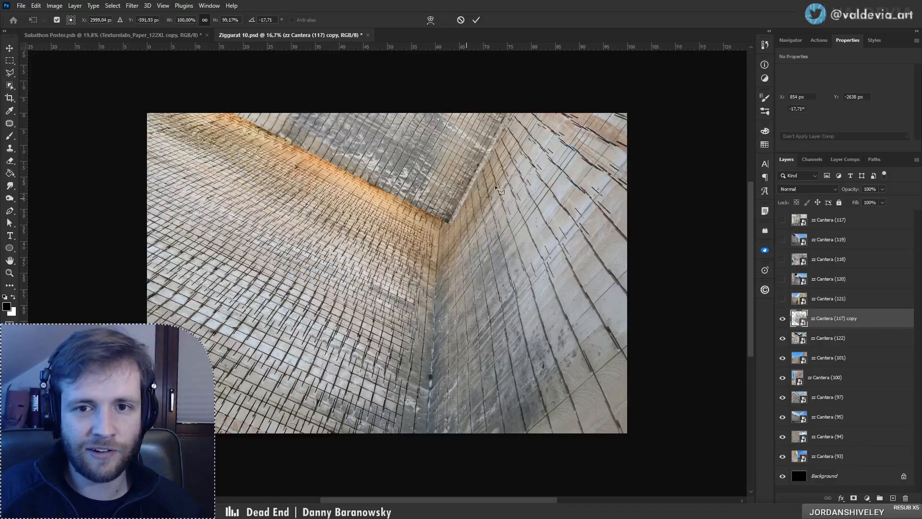
# Step: Cancel the reopened transform, then undo the wall piece's last rotation and its smart object conversion
pyautogui.hotkey('ctrl', 't')
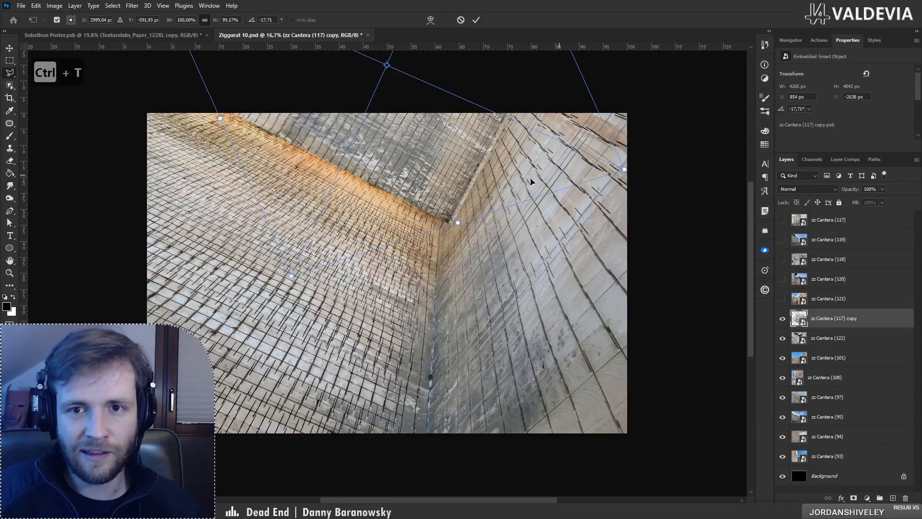
pyautogui.click(461, 22)
pyautogui.hotkey('ctrl', 'z')
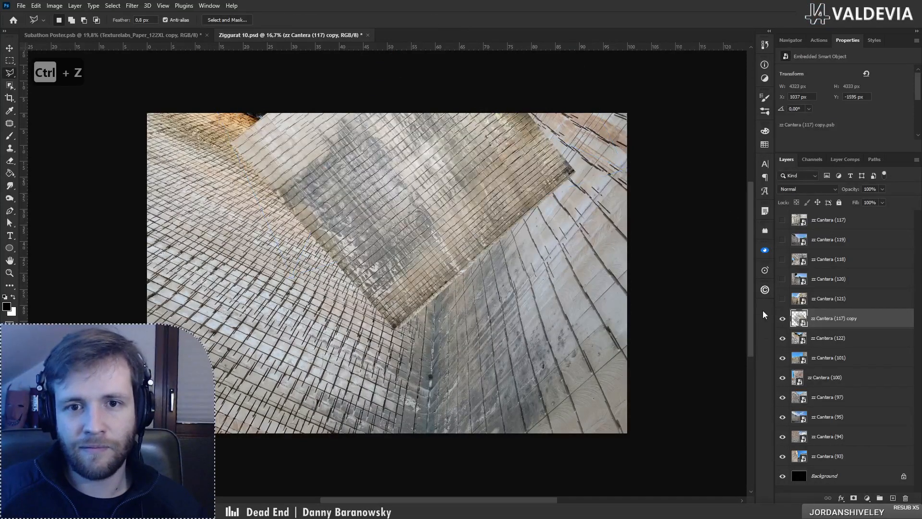
pyautogui.hotkey('ctrl', 'z')
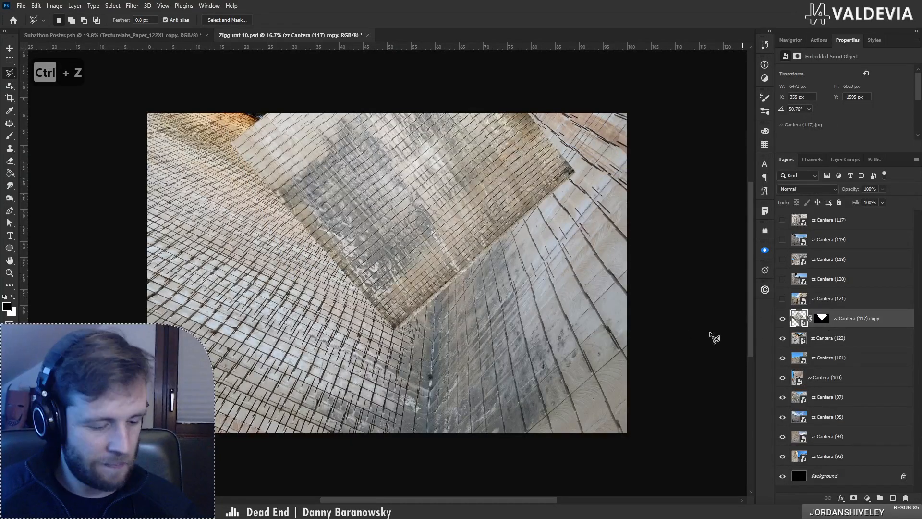
# Step: Turn the masked zz Cantera (117) copy to 89.28°, center it on the canvas, and convert it to a smart object
pyautogui.hotkey('ctrl', 't')
pyautogui.moveTo(703, 199); pyautogui.dragTo(658, 362)
pyautogui.moveTo(546, 257); pyautogui.dragTo(466, 358)
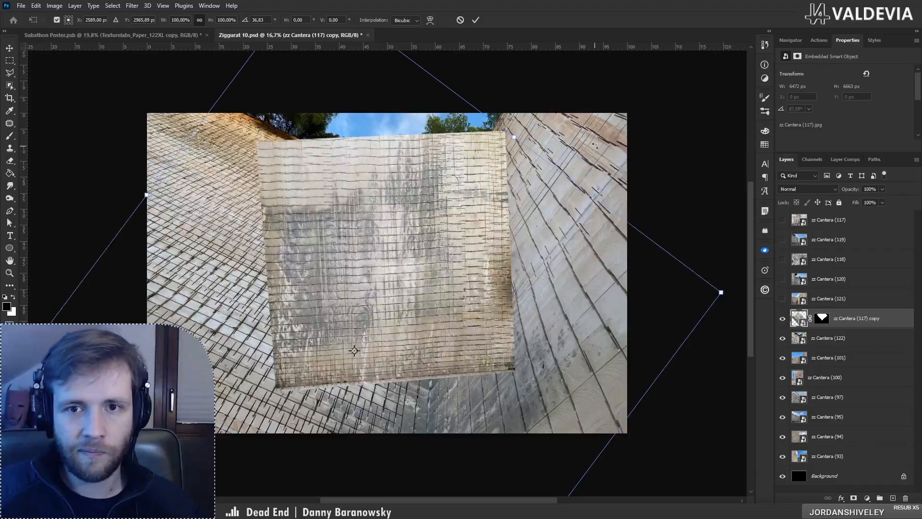
pyautogui.moveTo(595, 148); pyautogui.dragTo(602, 157)
pyautogui.press('Return')
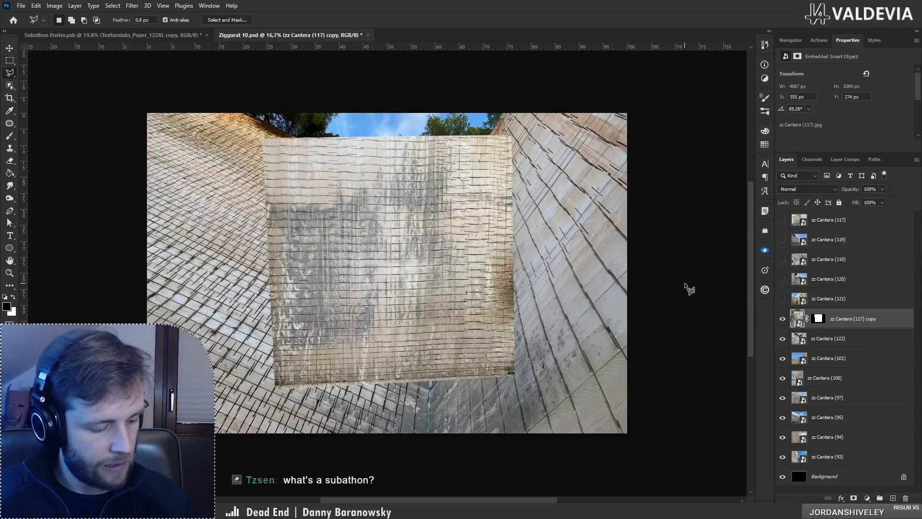
pyautogui.hotkey('ctrl', '\\')
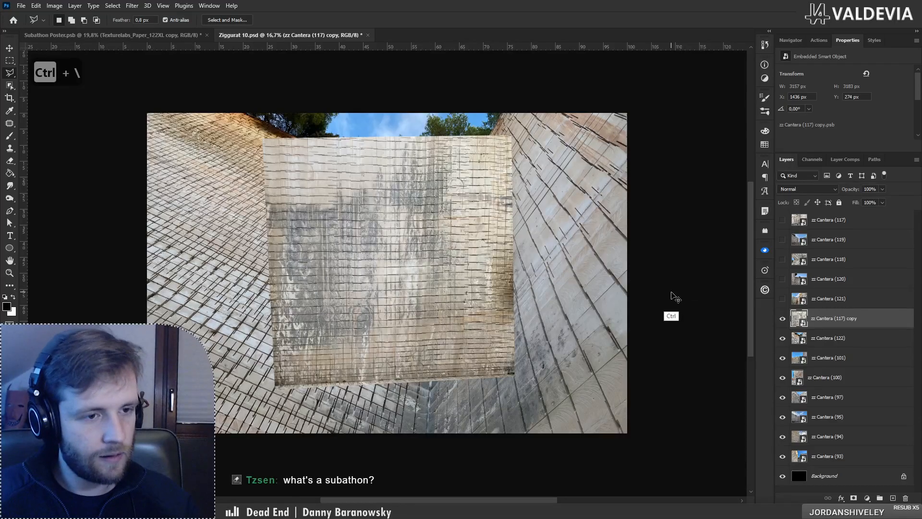
pyautogui.hotkey('ctrl', 't')
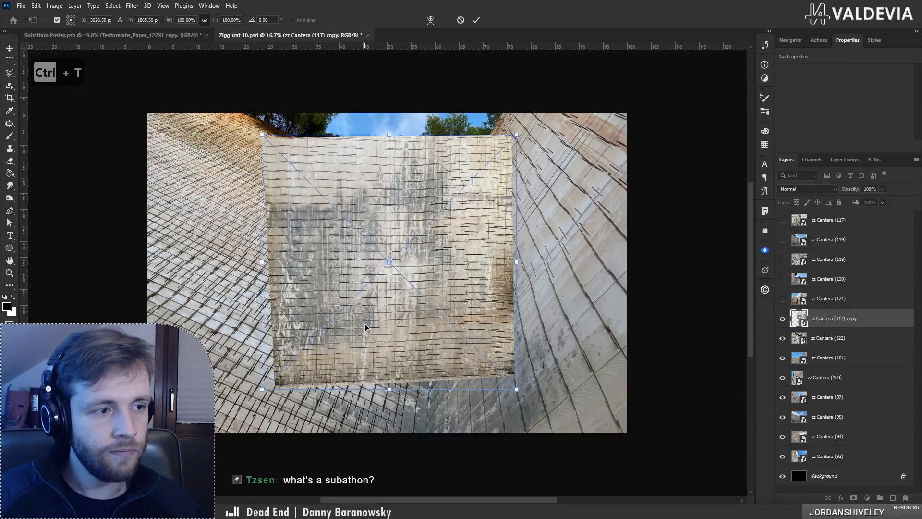
pyautogui.press('Return')
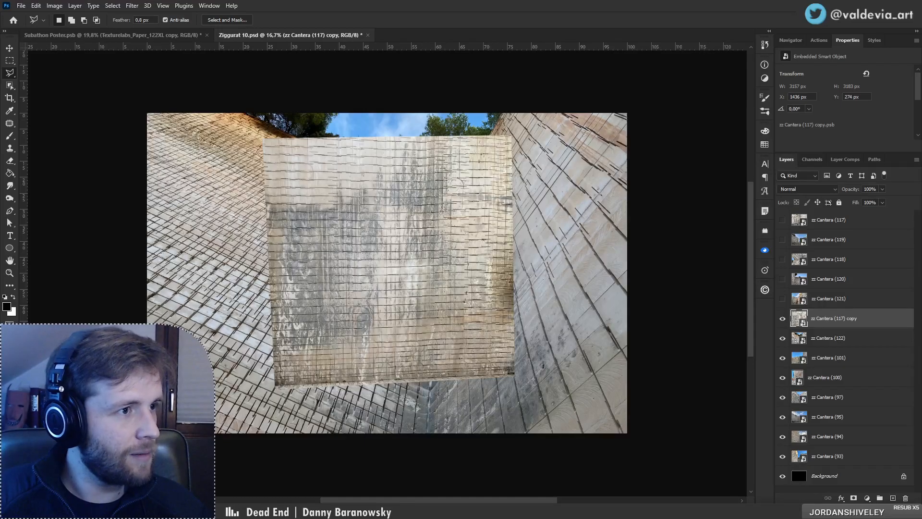
# Step: Switch to Subathon Poster.psb and examine the poster's title, stream times and halftone artwork up close
pyautogui.click(139, 37)
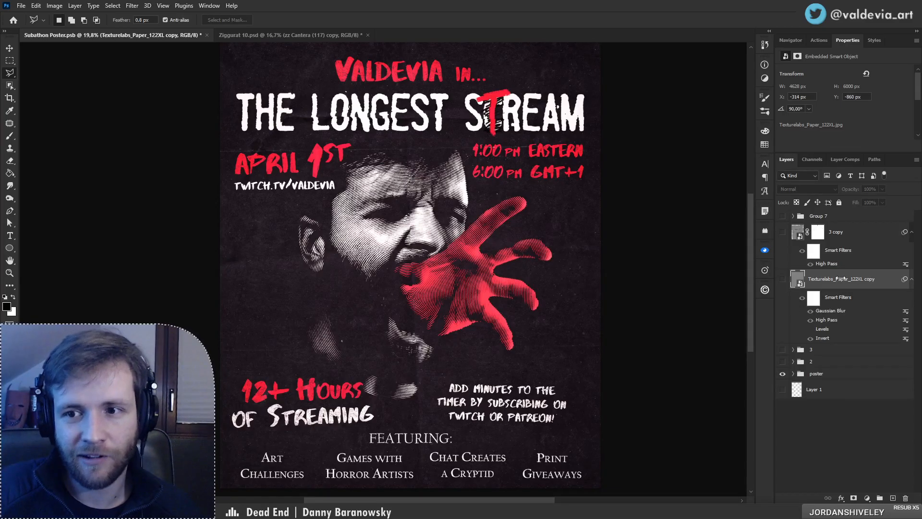
pyautogui.scroll(3, 488, 93)
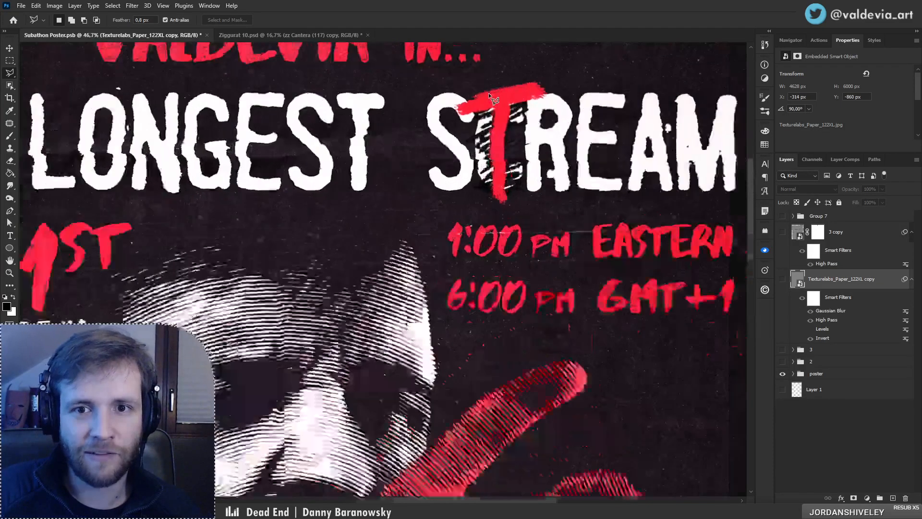
pyautogui.scroll(-4, 489, 93)
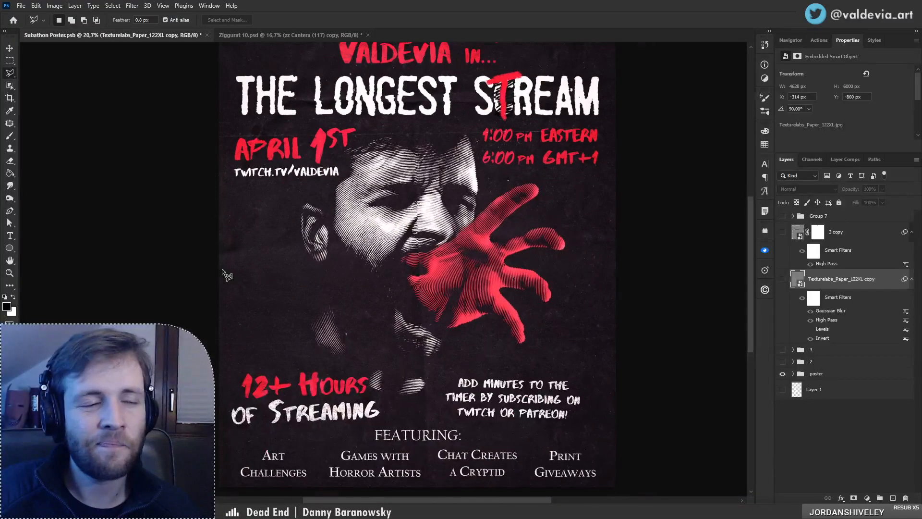
pyautogui.scroll(1, 226, 274)
pyautogui.scroll(2, 603, 77)
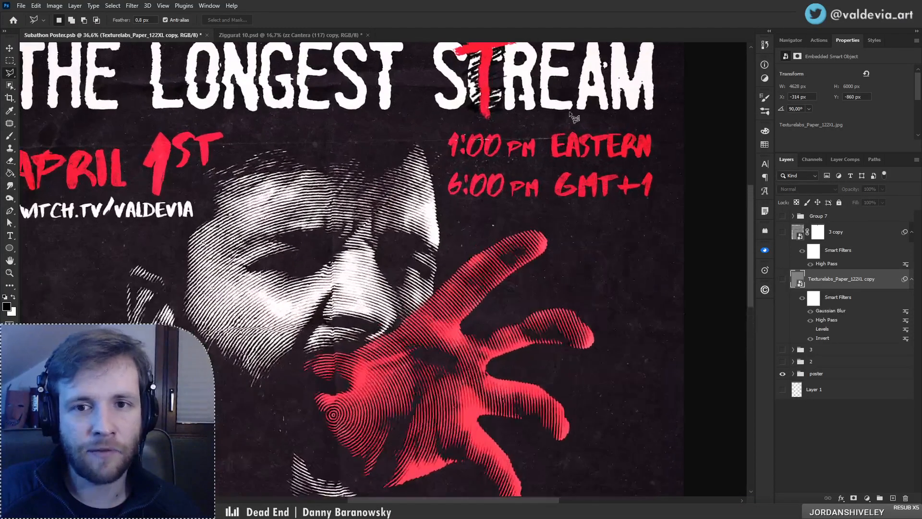
pyautogui.scroll(3, 510, 120)
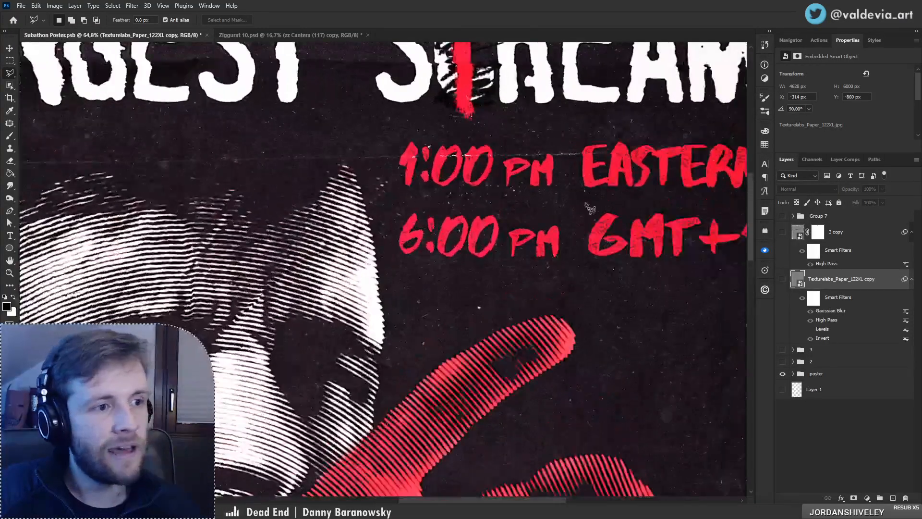
pyautogui.scroll(-3, 369, 252)
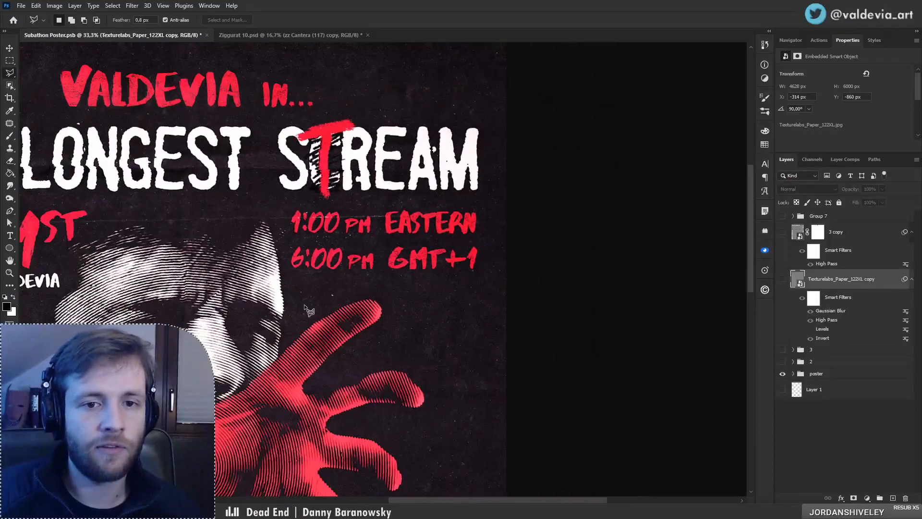
# Step: Examine the whole Subathon poster, and show group 2 to view the list of stream goals
pyautogui.scroll(2, 304, 305)
pyautogui.scroll(-5, 307, 311)
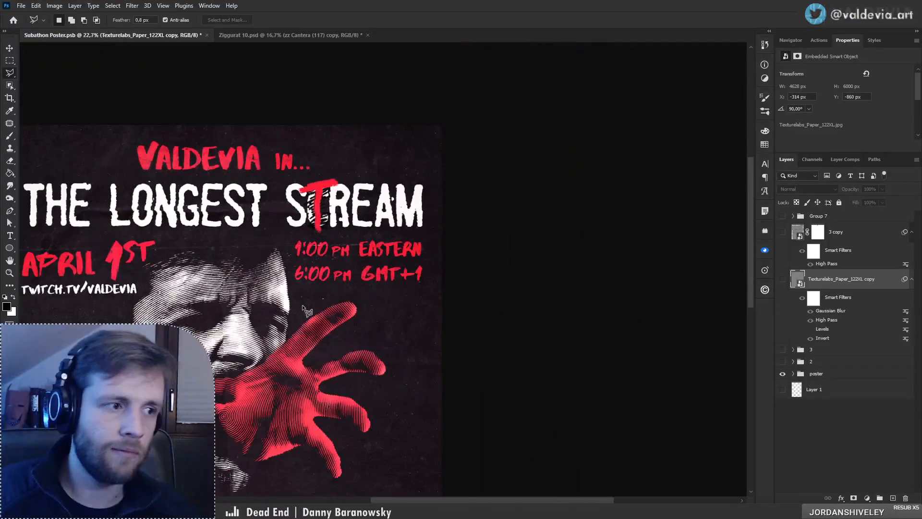
pyautogui.moveTo(234, 342); pyautogui.dragTo(406, 314)
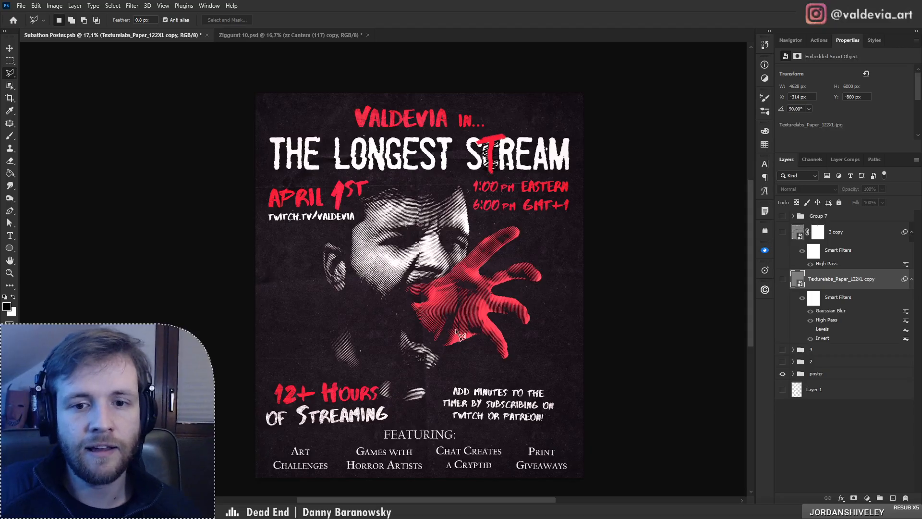
pyautogui.scroll(2, 414, 331)
pyautogui.scroll(-2, 414, 331)
pyautogui.scroll(1, 416, 335)
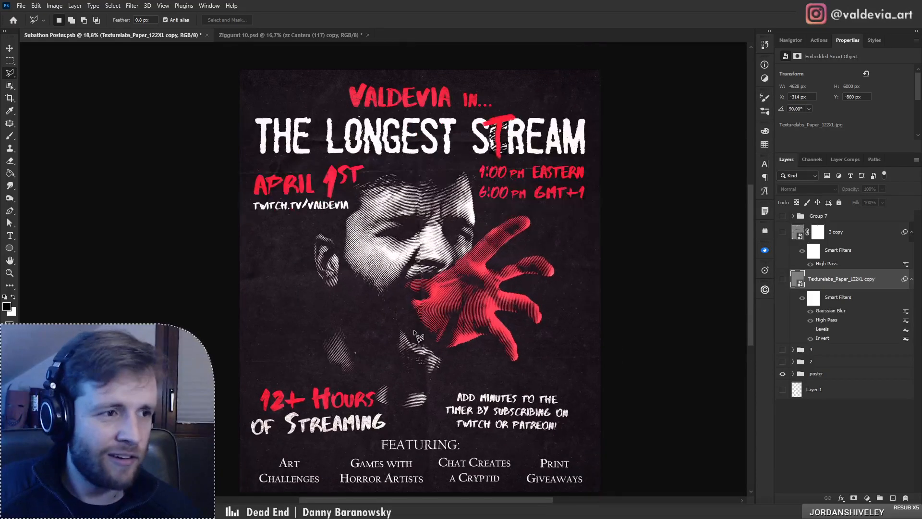
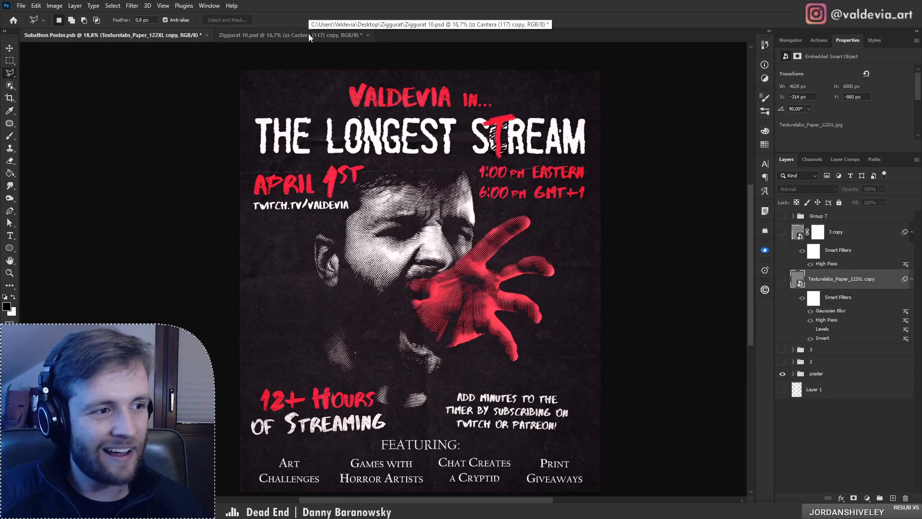
pyautogui.click(783, 363)
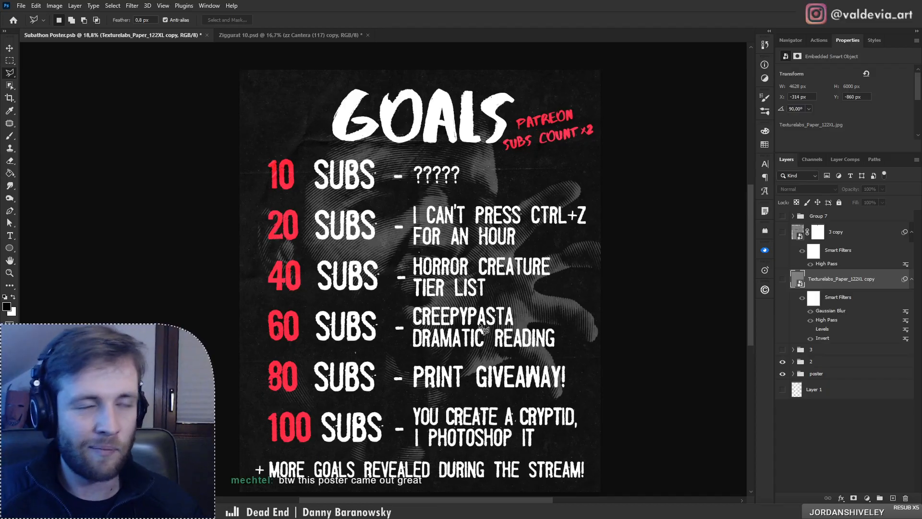
pyautogui.scroll(-1, 470, 261)
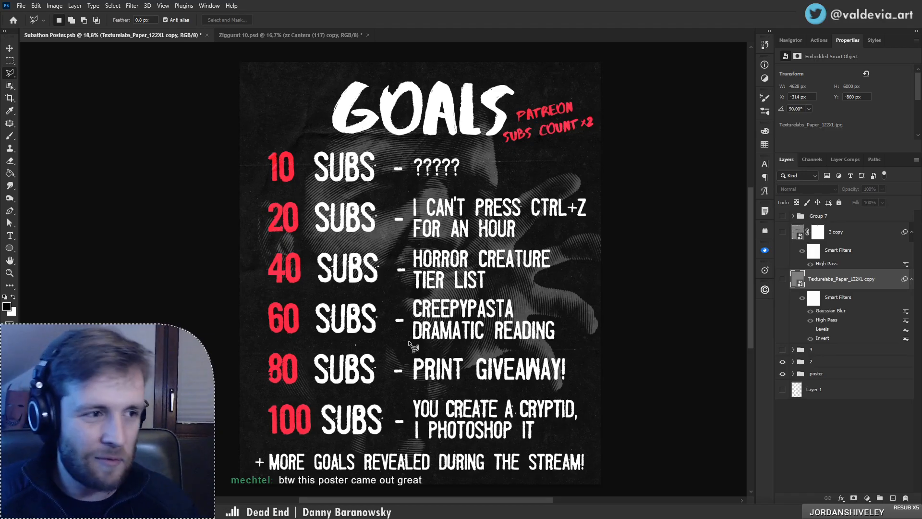
# Step: Switch to Ziggurat 10.psd and rotate the zz Cantera (117) copy to -44.32°, moving its lower corner into the gap between the two walls
pyautogui.click(258, 41)
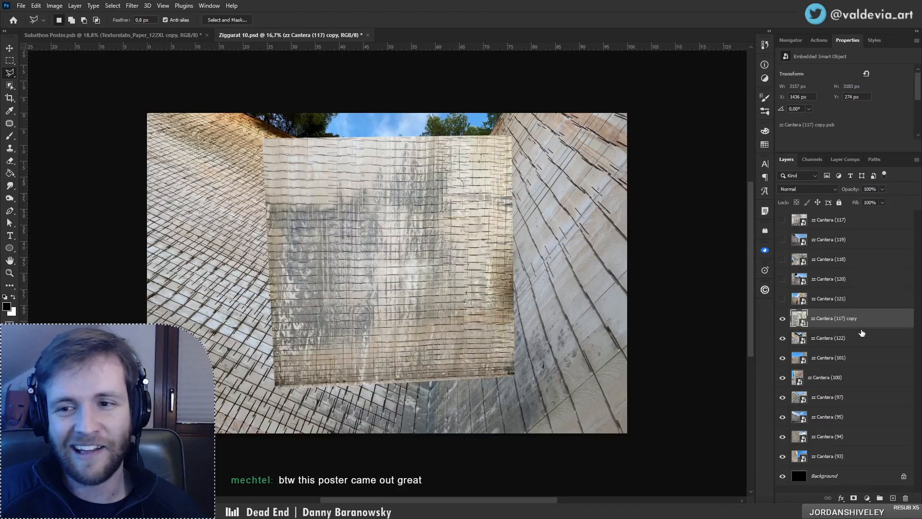
pyautogui.hotkey('ctrl', 't')
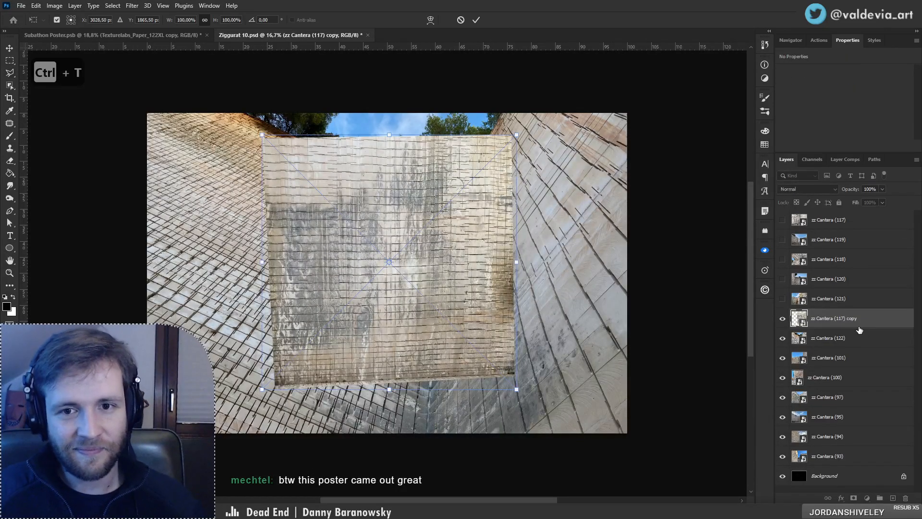
pyautogui.moveTo(370, 348); pyautogui.dragTo(476, 167)
pyautogui.moveTo(311, 204); pyautogui.dragTo(451, 264)
pyautogui.moveTo(539, 154); pyautogui.dragTo(473, 132)
pyautogui.moveTo(354, 77); pyautogui.dragTo(325, 93)
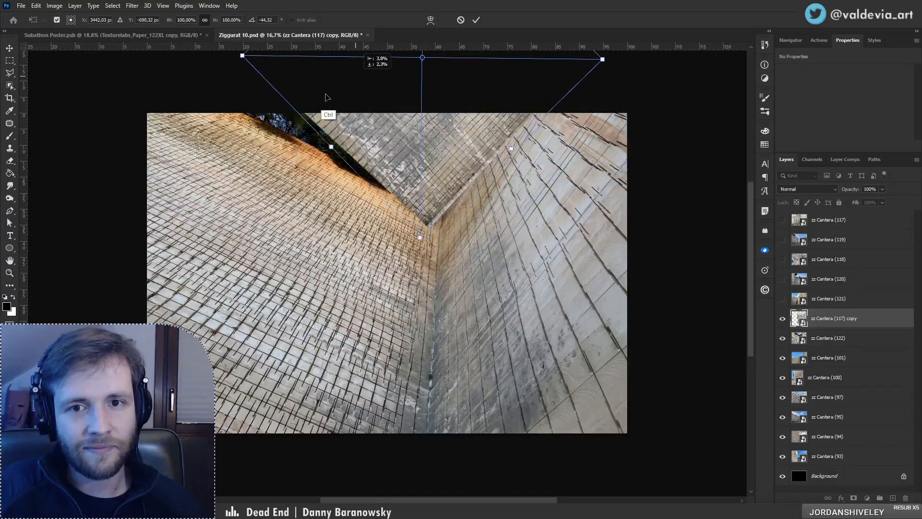
# Step: Turn the wall piece to -55.05° and distort its corners so its edges follow the rims of both walls
pyautogui.moveTo(498, 213); pyautogui.dragTo(530, 193)
pyautogui.moveTo(447, 176)
pyautogui.mouseDown()
pyautogui.moveTo(445, 133)
pyautogui.moveTo(449, 158)
pyautogui.mouseUp()
pyautogui.moveTo(226, 89); pyautogui.dragTo(210, 102)
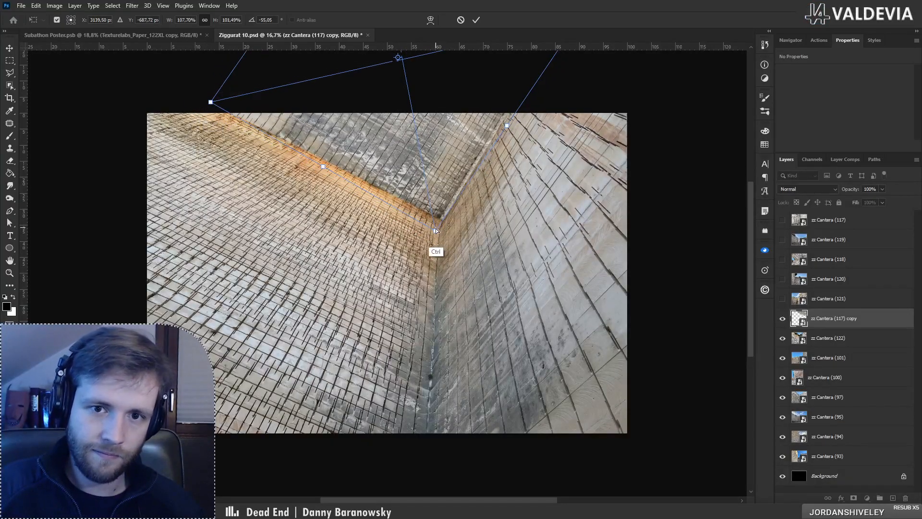
pyautogui.moveTo(436, 230); pyautogui.dragTo(435, 230)
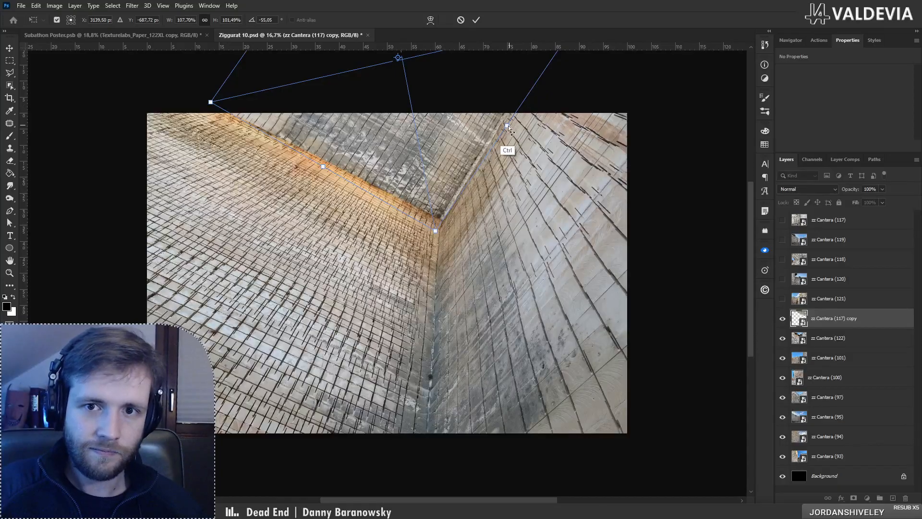
pyautogui.moveTo(509, 125); pyautogui.dragTo(506, 129)
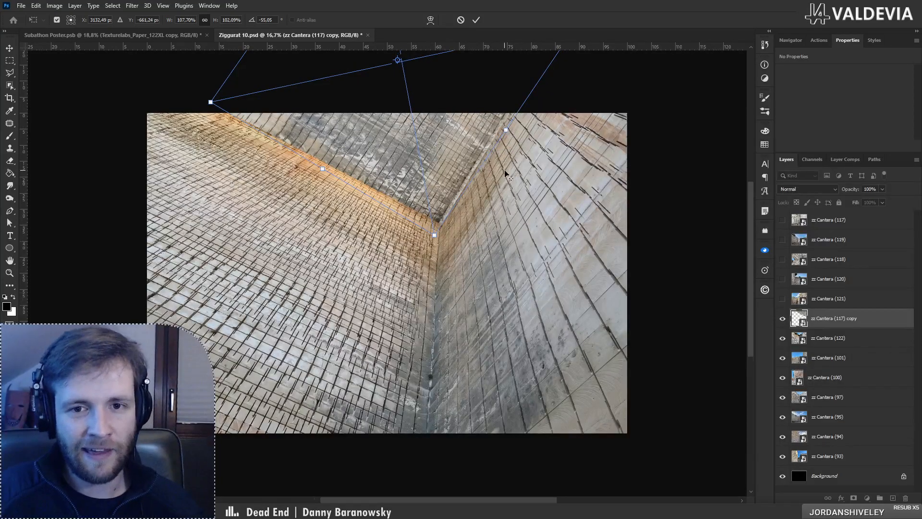
# Step: Pull the wall piece's outer right corner further outward beyond the canvas, and undo the extra adjustment of the adjoining edge
pyautogui.scroll(-7, 507, 172)
pyautogui.scroll(5, 508, 153)
pyautogui.scroll(-1, 618, 71)
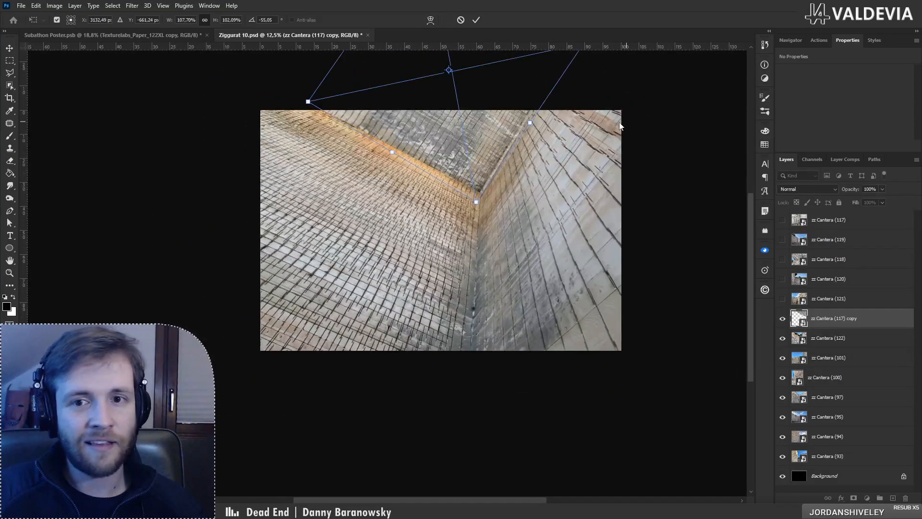
pyautogui.moveTo(610, 117); pyautogui.dragTo(558, 221)
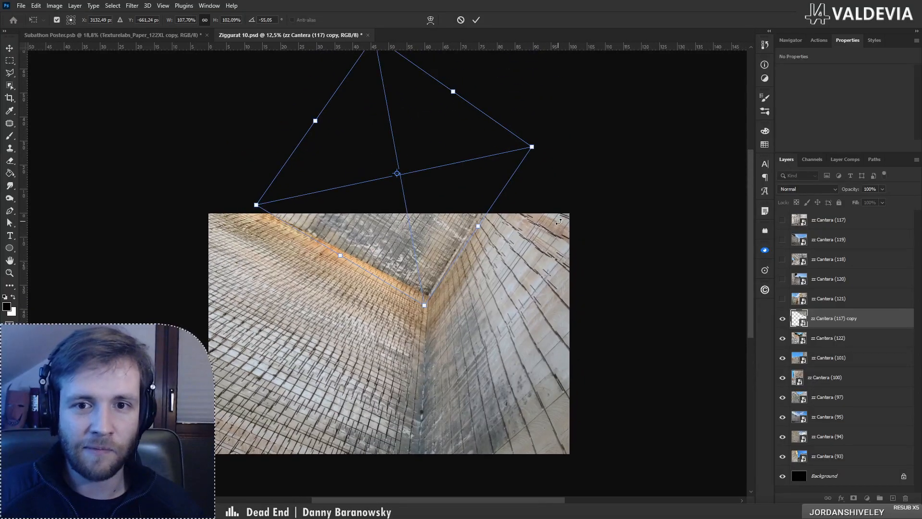
pyautogui.moveTo(532, 147); pyautogui.dragTo(550, 144)
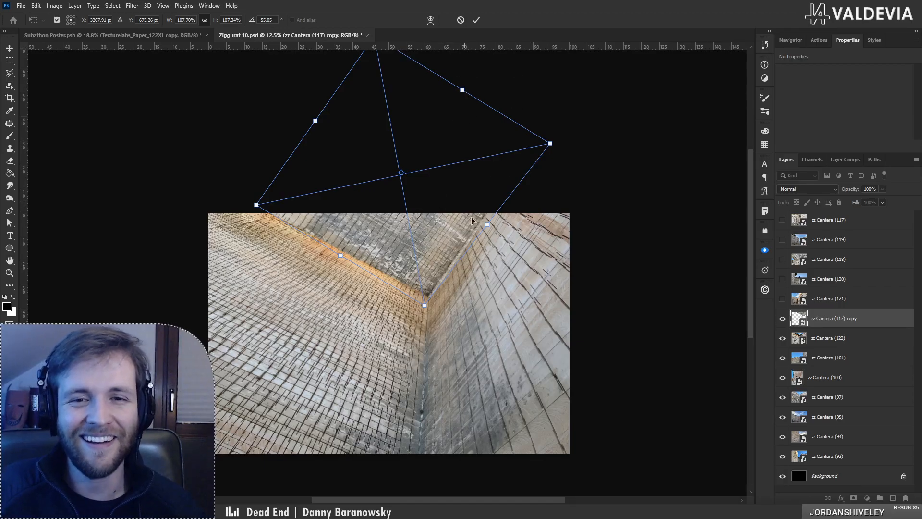
pyautogui.moveTo(487, 225); pyautogui.dragTo(510, 233)
pyautogui.hotkey('ctrl', 'z')
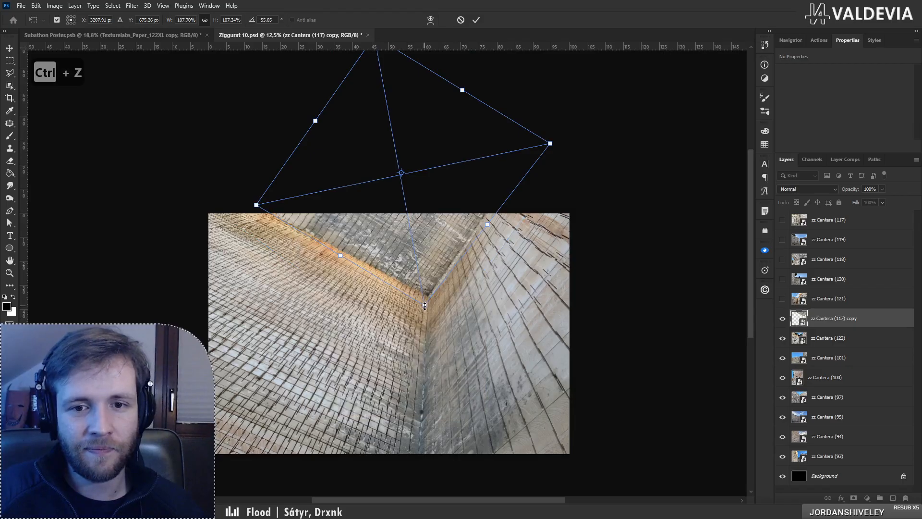
# Step: Enlarge the wall piece to about 126%, rotate it to -56.44°, seat it in the corner where the walls meet, and apply the transform
pyautogui.moveTo(424, 305); pyautogui.dragTo(429, 328)
pyautogui.moveTo(434, 290); pyautogui.dragTo(426, 272)
pyautogui.moveTo(501, 279); pyautogui.dragTo(507, 276)
pyautogui.moveTo(452, 260); pyautogui.dragTo(446, 257)
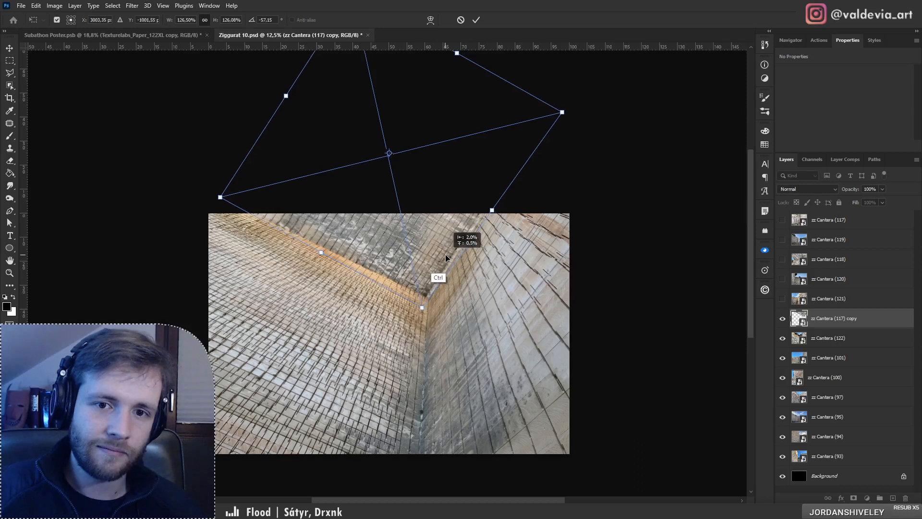
pyautogui.moveTo(529, 201); pyautogui.dragTo(528, 204)
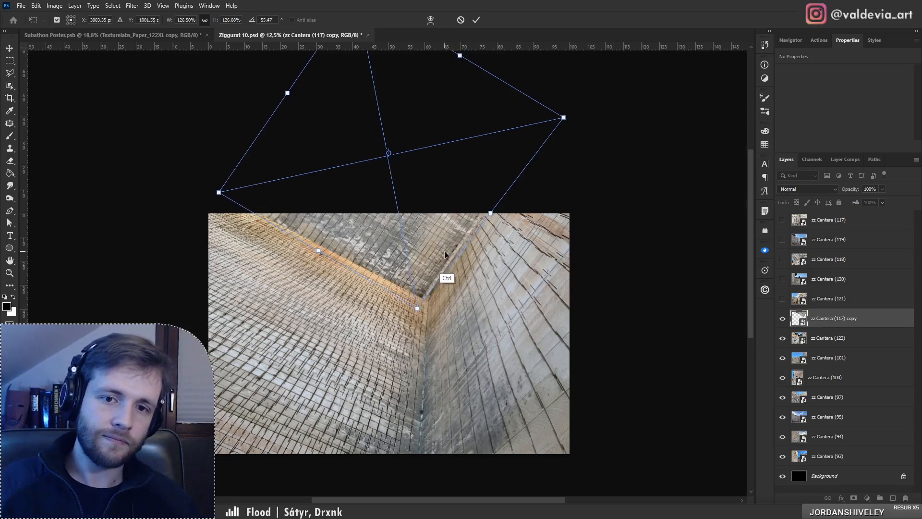
pyautogui.moveTo(442, 255); pyautogui.dragTo(447, 256)
pyautogui.moveTo(333, 294); pyautogui.dragTo(338, 286)
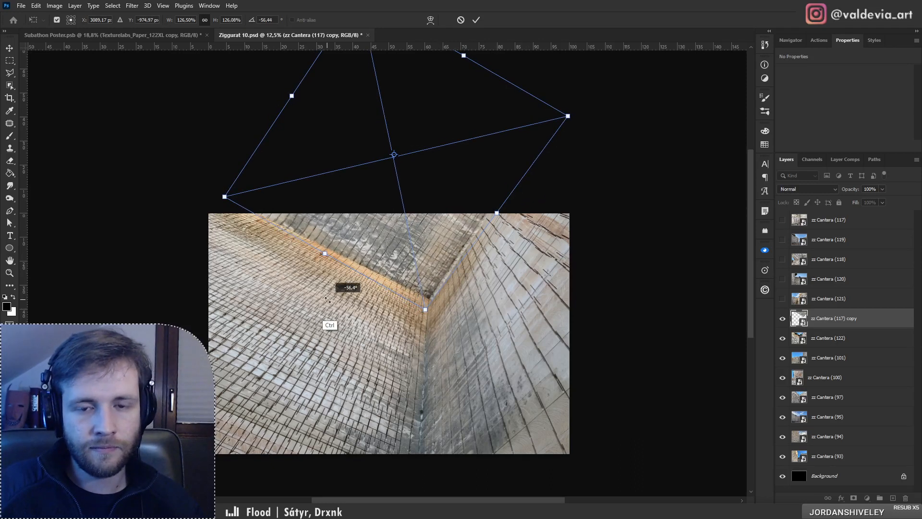
pyautogui.click(477, 20)
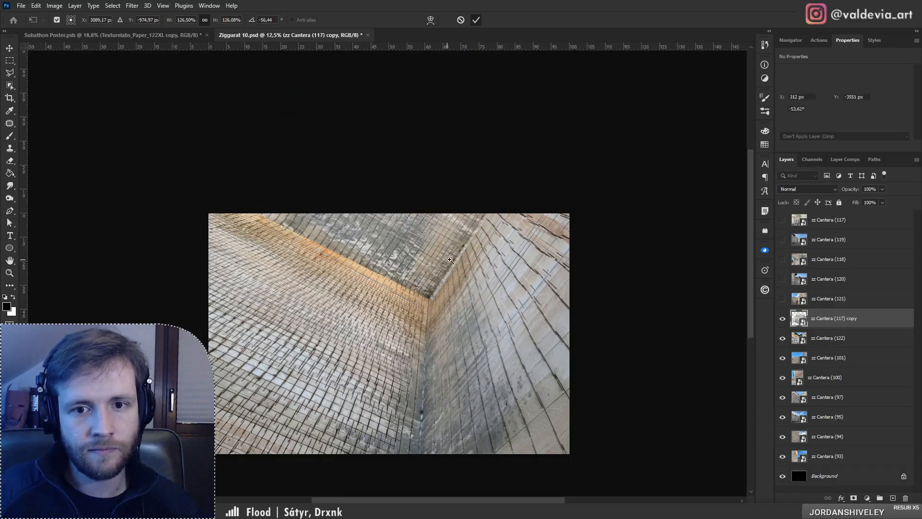
# Step: Add a layer mask to the zz Cantera (117) copy
pyautogui.press('z')
pyautogui.moveTo(437, 257)
pyautogui.mouseDown()
pyautogui.moveTo(375, 270)
pyautogui.moveTo(419, 265)
pyautogui.mouseUp()
pyautogui.press('l')
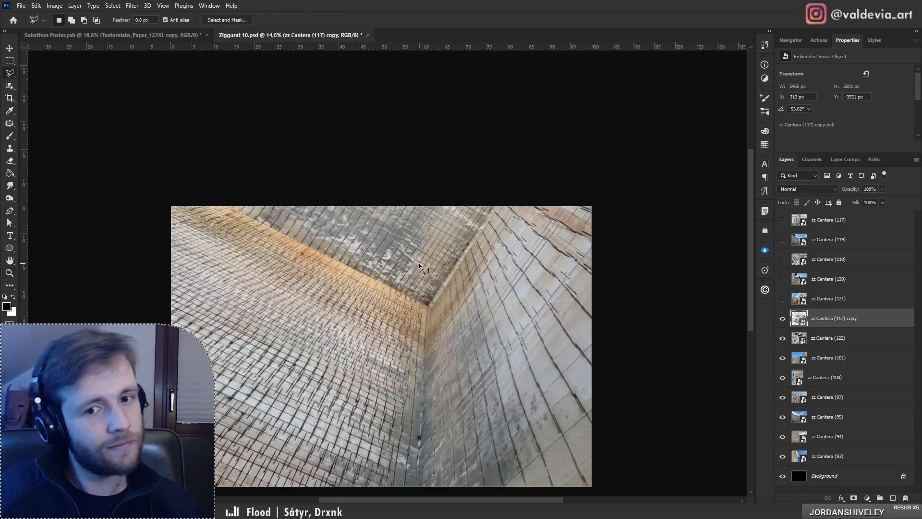
pyautogui.press('z')
pyautogui.moveTo(368, 241); pyautogui.dragTo(440, 263)
pyautogui.press('l')
pyautogui.moveTo(523, 338)
pyautogui.mouseDown()
pyautogui.moveTo(457, 296)
pyautogui.moveTo(432, 314)
pyautogui.mouseUp()
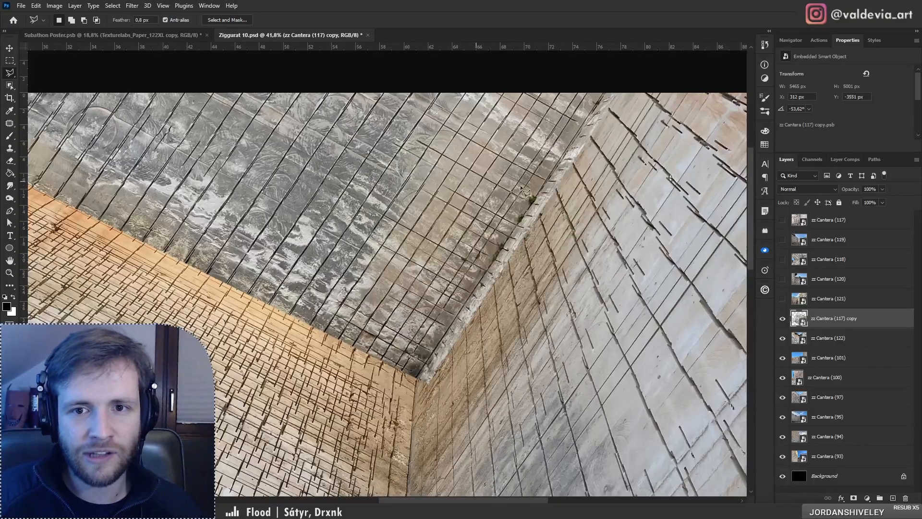
pyautogui.click(854, 498)
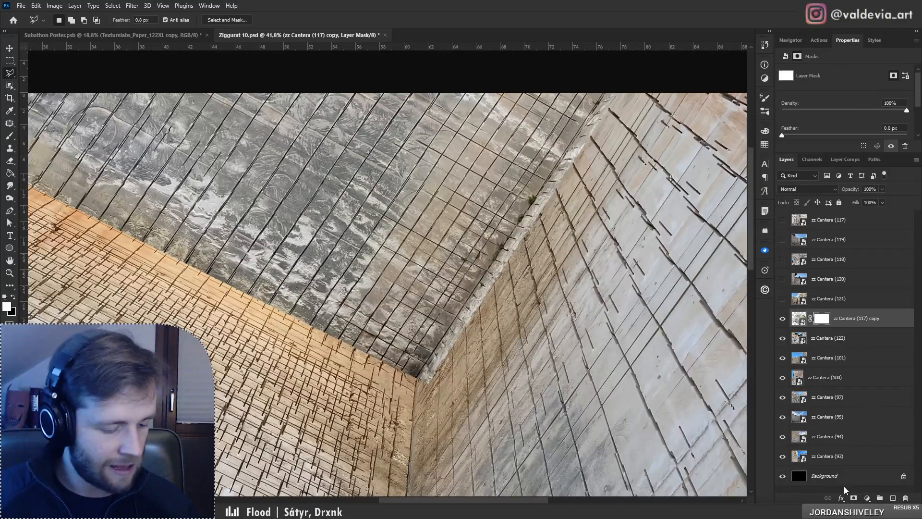
# Step: Mask out the pale ledge where the piece meets the right wall, painting black with the Hard Round 80 520 brush at 61 px
pyautogui.press('b')
pyautogui.press('x')
pyautogui.rightClick(448, 252)
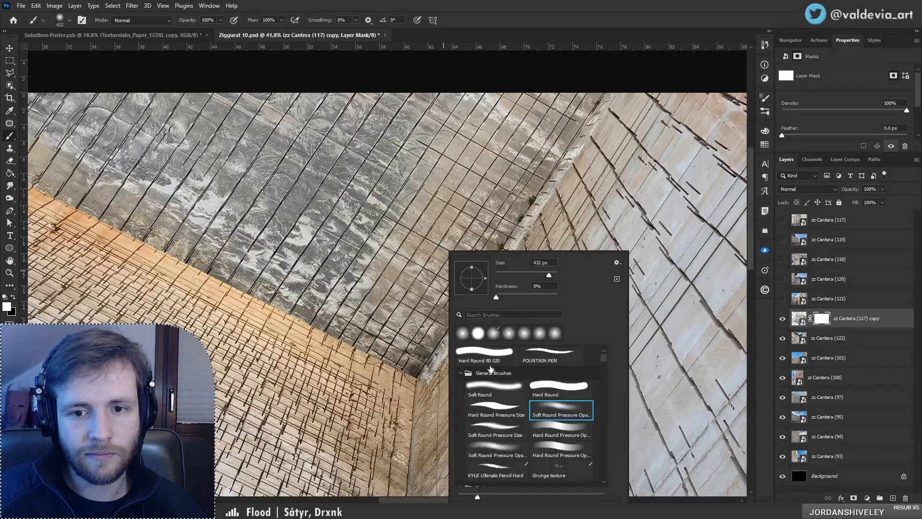
pyautogui.click(461, 355)
pyautogui.click(514, 275)
pyautogui.click(404, 409)
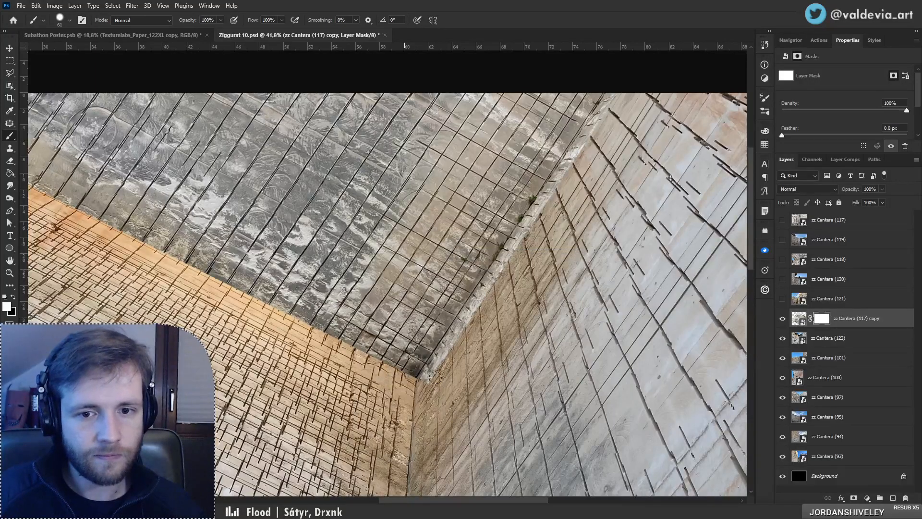
pyautogui.press('x')
pyautogui.moveTo(430, 380); pyautogui.dragTo(493, 306)
pyautogui.moveTo(432, 378)
pyautogui.mouseDown()
pyautogui.moveTo(489, 297)
pyautogui.moveTo(473, 316)
pyautogui.mouseUp()
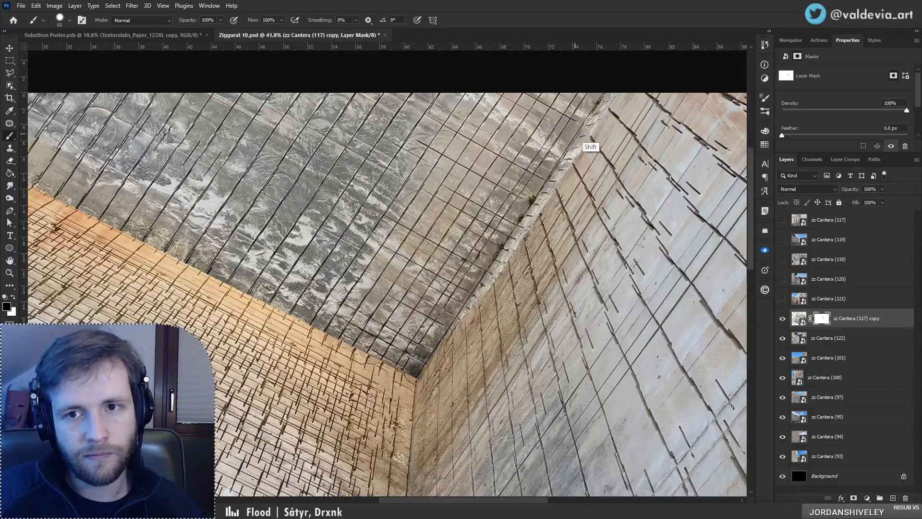
pyautogui.keyDown('shift'); pyautogui.click(620, 92); pyautogui.keyUp('shift')
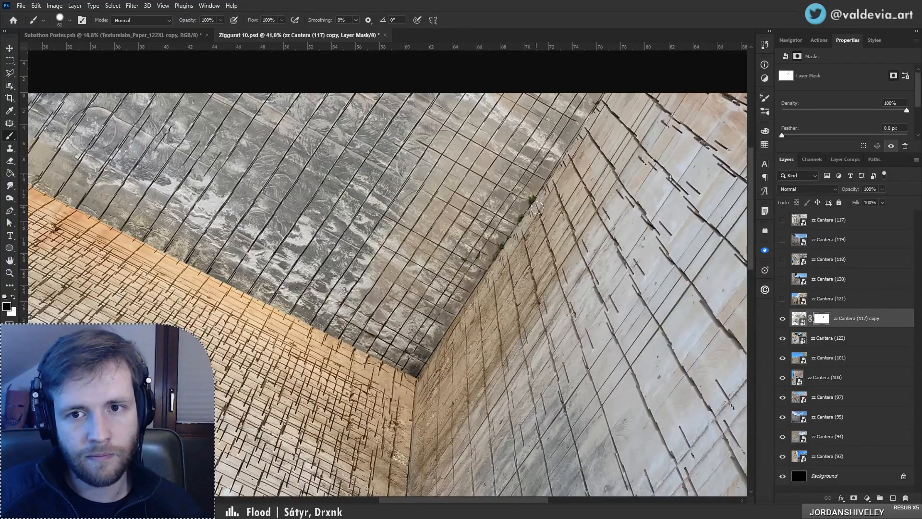
# Step: Inspect the seam along the left wall's orange rim, comparing the wall piece with its mask disabled and enabled
pyautogui.moveTo(558, 205); pyautogui.dragTo(456, 210)
pyautogui.moveTo(373, 175); pyautogui.dragTo(497, 175)
pyautogui.moveTo(445, 249); pyautogui.dragTo(302, 197)
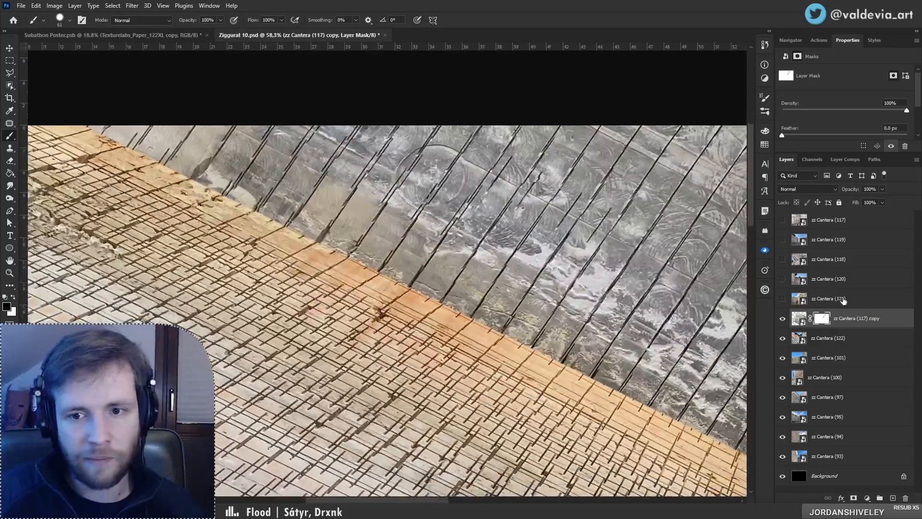
pyautogui.keyDown('shift'); pyautogui.click(819, 318); pyautogui.keyUp('shift')
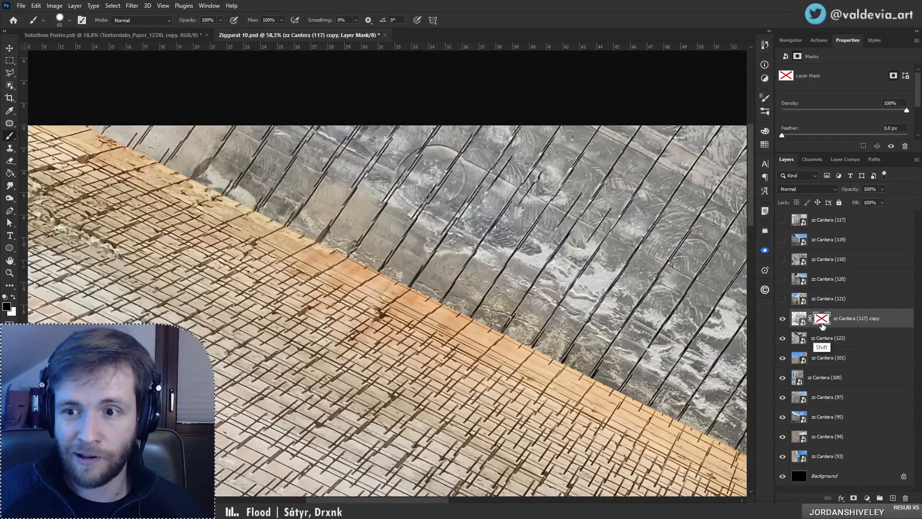
pyautogui.keyDown('shift'); pyautogui.click(822, 321); pyautogui.keyUp('shift')
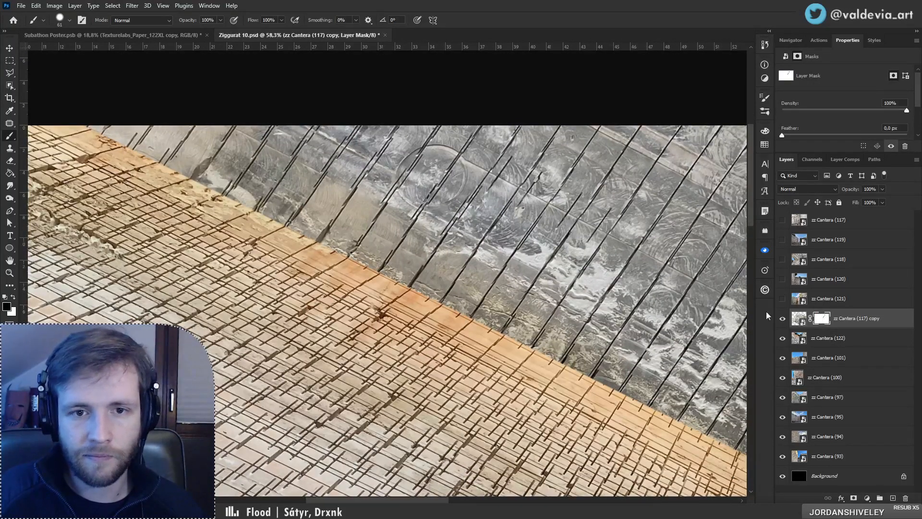
pyautogui.moveTo(321, 203); pyautogui.dragTo(282, 194)
pyautogui.moveTo(468, 265); pyautogui.dragTo(479, 263)
pyautogui.moveTo(417, 269); pyautogui.dragTo(452, 253)
# Step: Mask the wall piece's edge along the left wall's rim down to the corner with a straight 100 px brush stroke
pyautogui.rightClick(322, 220)
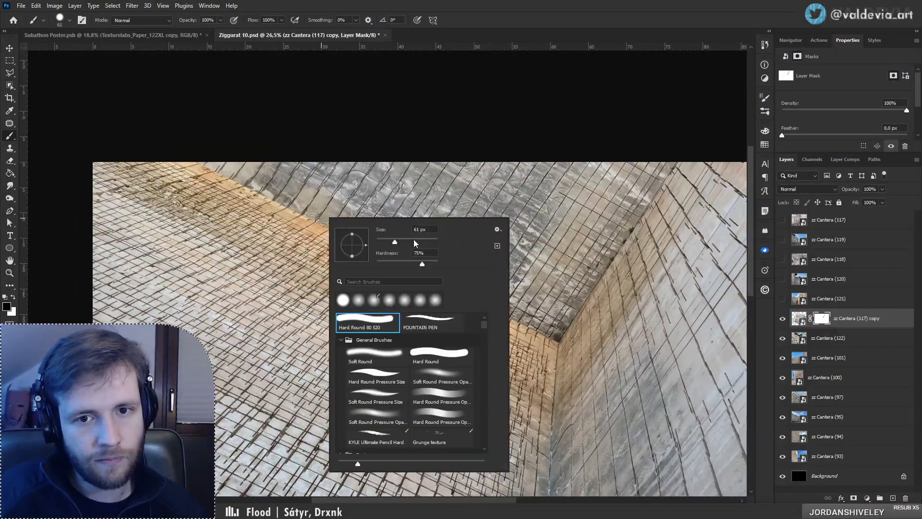
pyautogui.click(409, 243)
pyautogui.moveTo(194, 167); pyautogui.dragTo(260, 193)
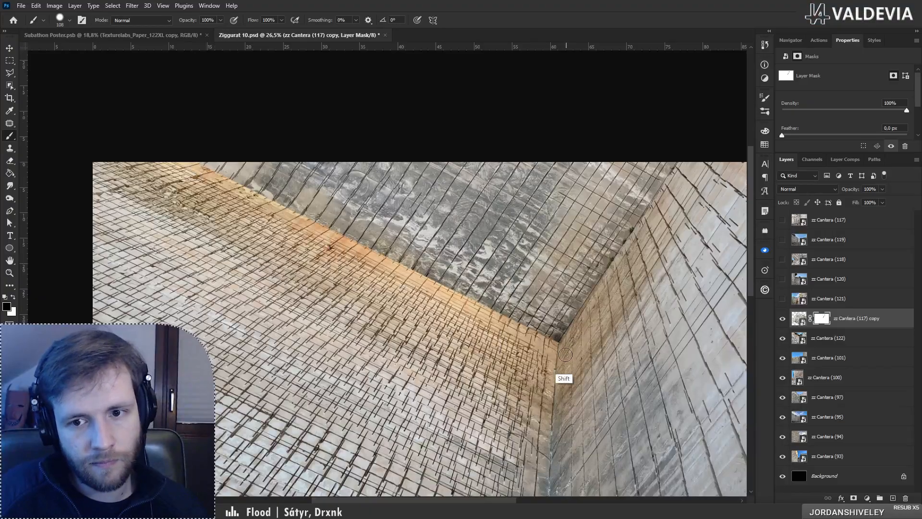
pyautogui.keyDown('shift'); pyautogui.click(555, 345); pyautogui.keyUp('shift')
pyautogui.moveTo(510, 321); pyautogui.dragTo(588, 352)
pyautogui.moveTo(505, 354); pyautogui.dragTo(439, 325)
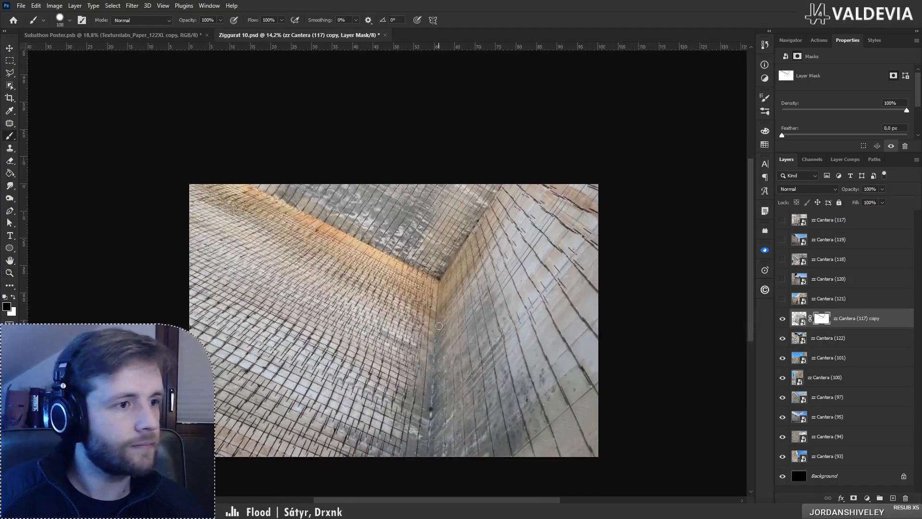
# Step: Move the zz Cantera (117) copy and zz Cantera (122) layers together above zz Cantera (117) in the layer stack
pyautogui.click(860, 341)
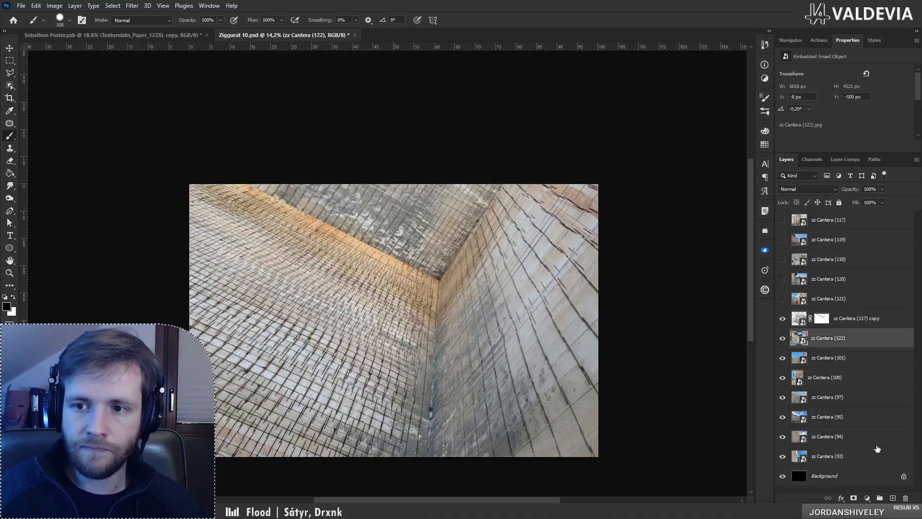
pyautogui.keyDown('shift'); pyautogui.click(858, 320); pyautogui.keyUp('shift')
pyautogui.moveTo(848, 320); pyautogui.dragTo(825, 216)
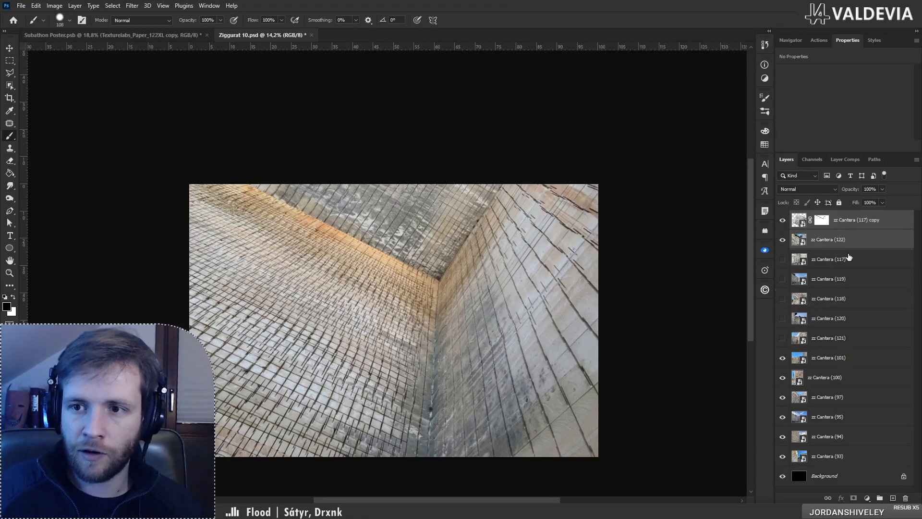
# Step: Group the layers from zz Cantera (117) down to zz Cantera (93) and name the group "base pics"
pyautogui.click(848, 259)
pyautogui.keyDown('shift'); pyautogui.click(838, 456); pyautogui.keyUp('shift')
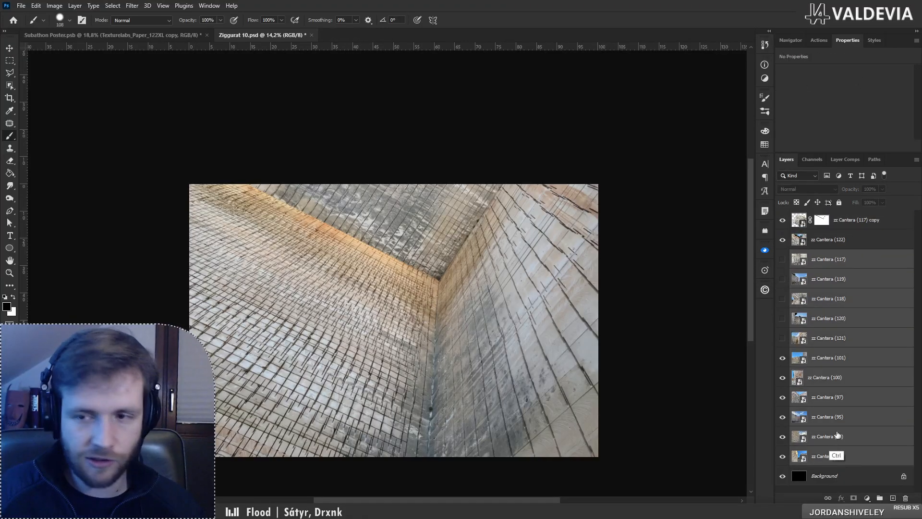
pyautogui.hotkey('ctrl', 'g')
pyautogui.write('bsae')
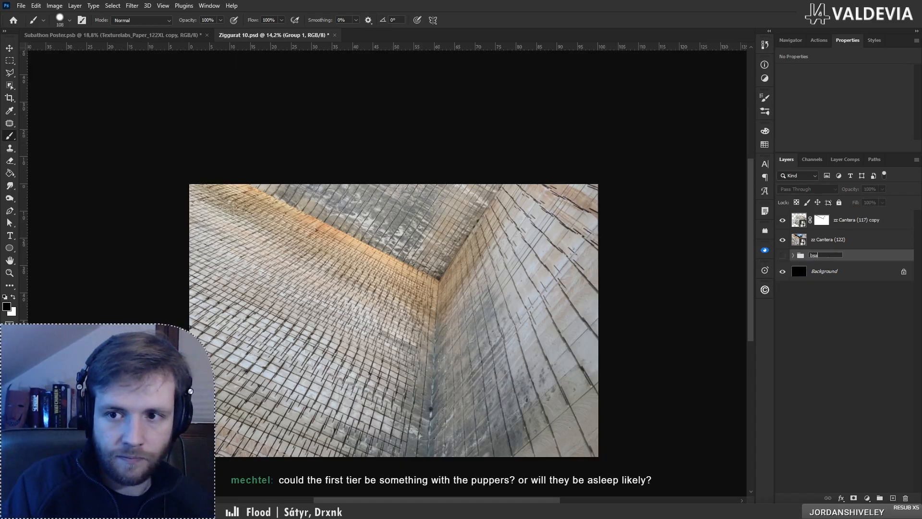
pyautogui.write(' pics')
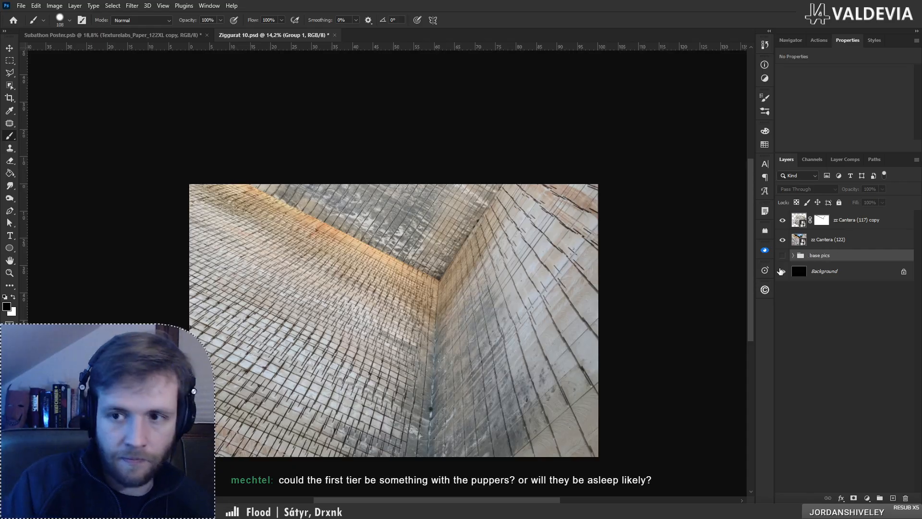
pyautogui.press('Return')
# Step: Add a new layer directly above zz Cantera (122) and set its blend mode to Soft Light
pyautogui.click(886, 224)
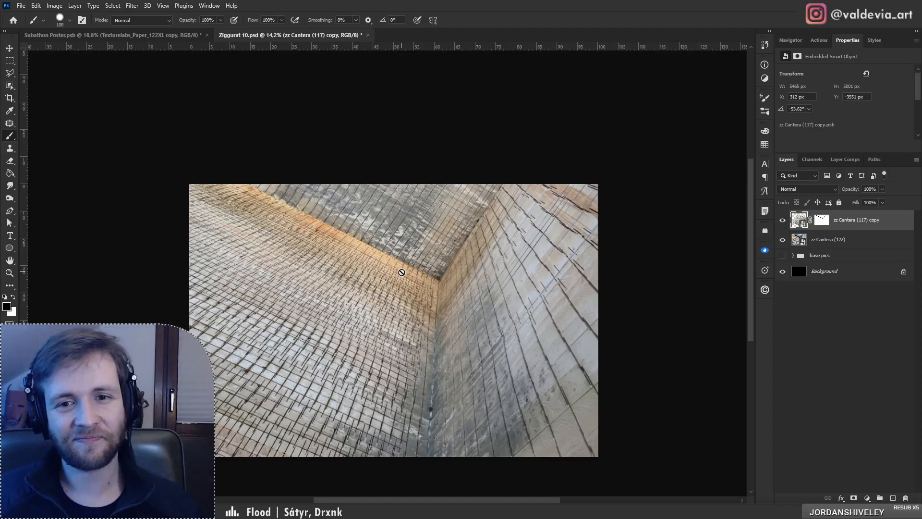
pyautogui.press('z')
pyautogui.moveTo(433, 195); pyautogui.dragTo(489, 196)
pyautogui.moveTo(534, 250); pyautogui.dragTo(482, 242)
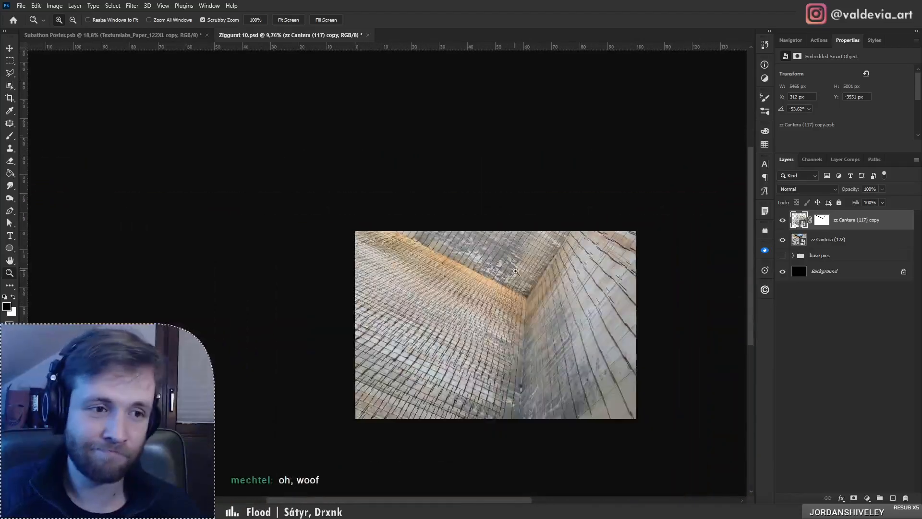
pyautogui.moveTo(513, 271); pyautogui.dragTo(541, 268)
pyautogui.press('b')
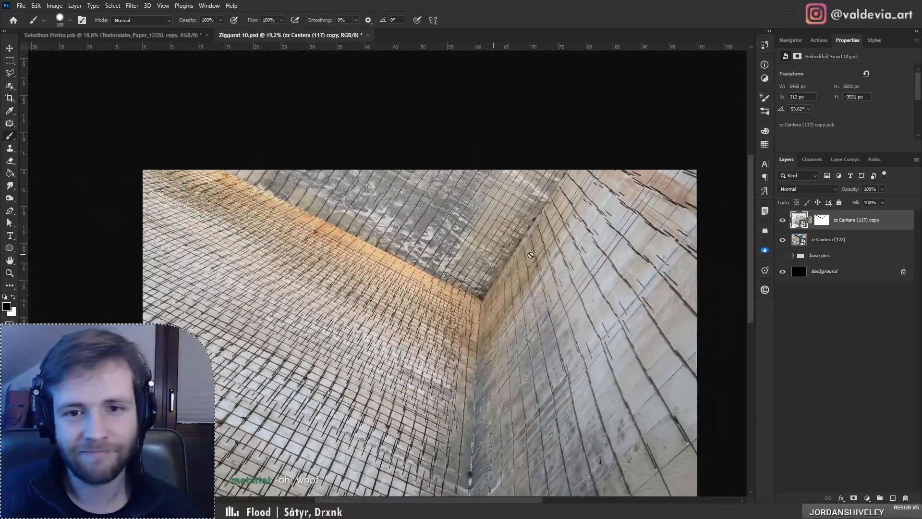
pyautogui.click(846, 245)
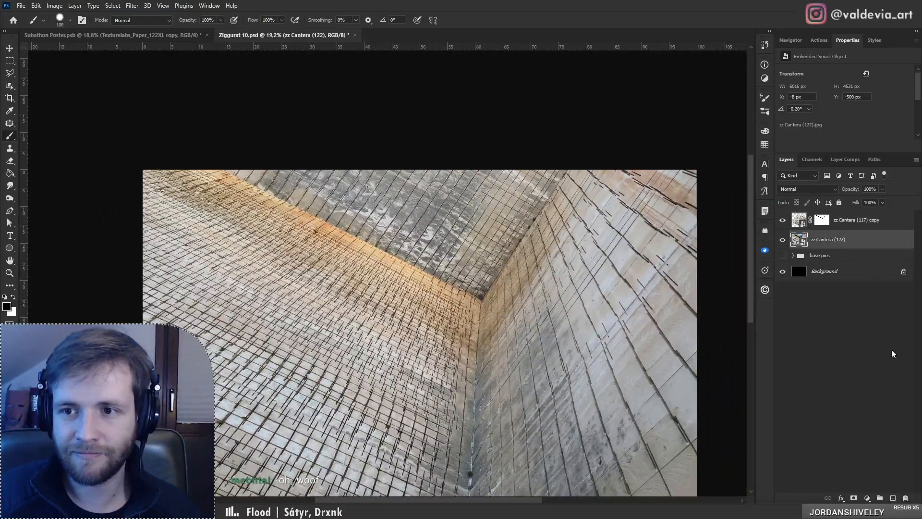
pyautogui.click(893, 497)
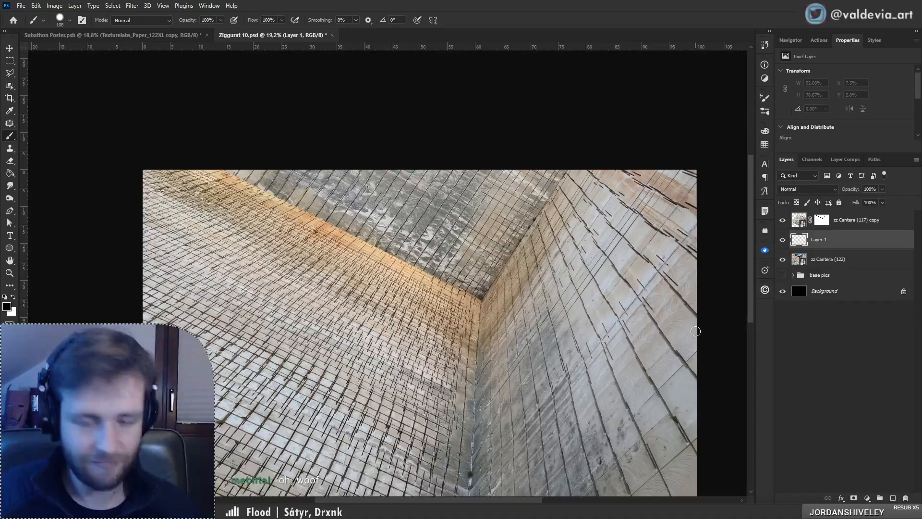
pyautogui.click(798, 192)
pyautogui.click(796, 315)
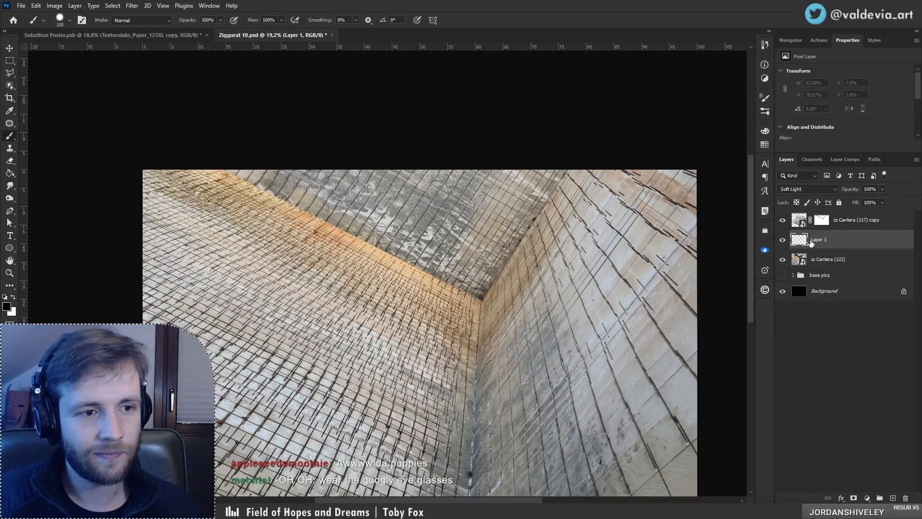
# Step: Switch the brush to the Soft Round Pressure Opacity preset at 354 px with 0% hardness
pyautogui.rightClick(370, 247)
pyautogui.click(466, 272)
pyautogui.click(475, 407)
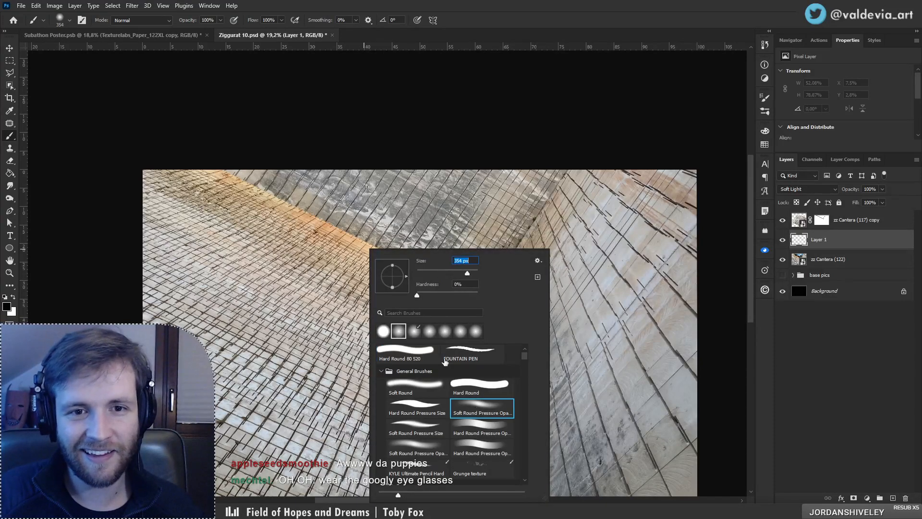
pyautogui.moveTo(224, 173); pyautogui.dragTo(500, 293)
pyautogui.hotkey('ctrl', 'z')
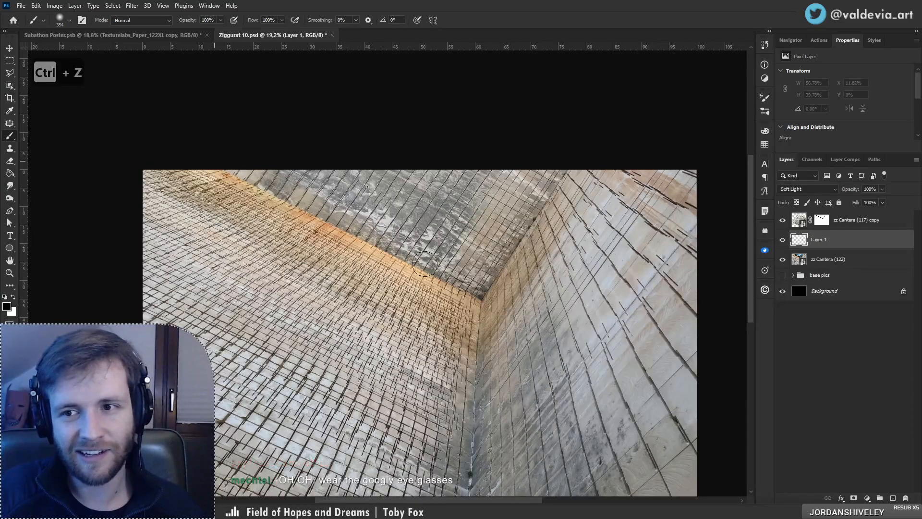
pyautogui.hotkey('ctrl', 'z')
pyautogui.hotkey('ctrl', 'z')
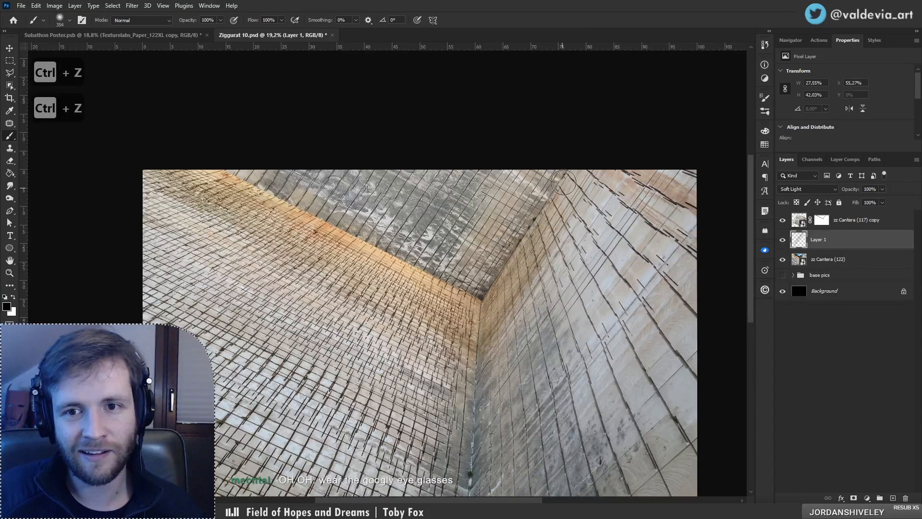
# Step: Paint soft black shading along the right wall's upper edge and down the left wall's orange rim to the corner
pyautogui.moveTo(623, 139)
pyautogui.mouseDown()
pyautogui.moveTo(510, 272)
pyautogui.moveTo(603, 149)
pyautogui.mouseUp()
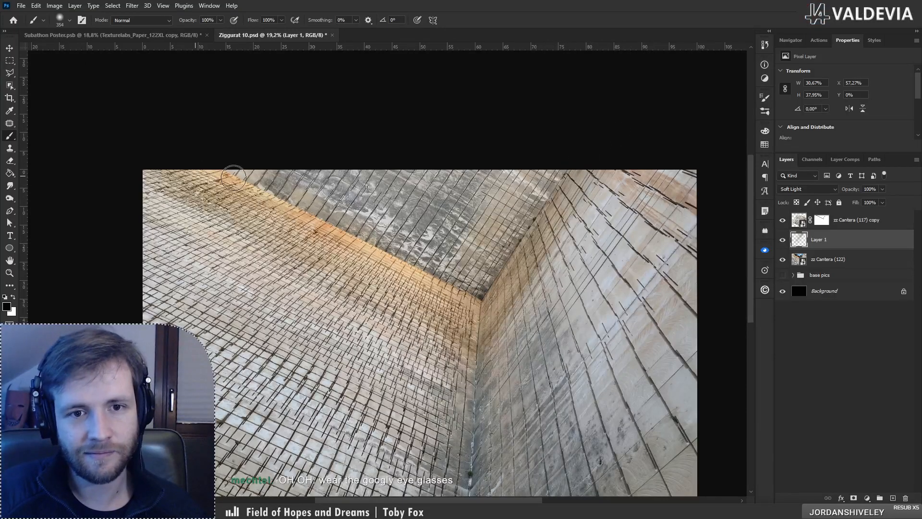
pyautogui.moveTo(234, 178); pyautogui.dragTo(335, 245)
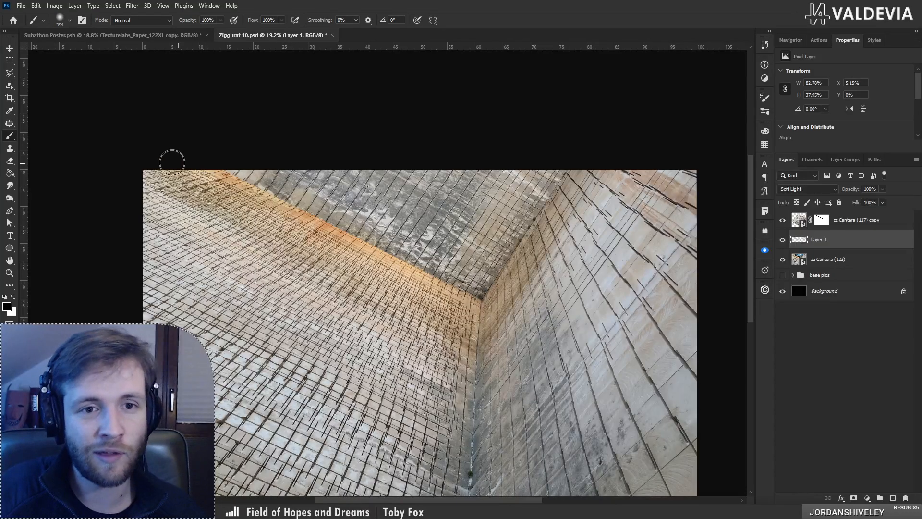
pyautogui.moveTo(188, 165); pyautogui.dragTo(353, 238)
pyautogui.hotkey('ctrl', 'z')
pyautogui.moveTo(167, 177)
pyautogui.mouseDown()
pyautogui.moveTo(222, 193)
pyautogui.moveTo(443, 301)
pyautogui.mouseUp()
pyautogui.moveTo(394, 281)
pyautogui.mouseDown()
pyautogui.moveTo(466, 302)
pyautogui.moveTo(449, 291)
pyautogui.mouseUp()
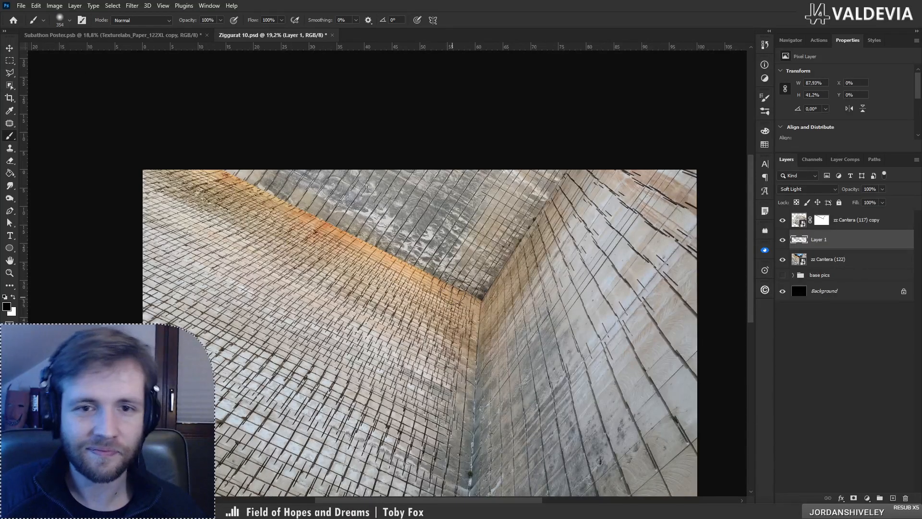
# Step: Add another new layer above the Soft Light layer and set its blend mode to Color
pyautogui.moveTo(430, 245)
pyautogui.mouseDown()
pyautogui.moveTo(350, 255)
pyautogui.moveTo(421, 246)
pyautogui.mouseUp()
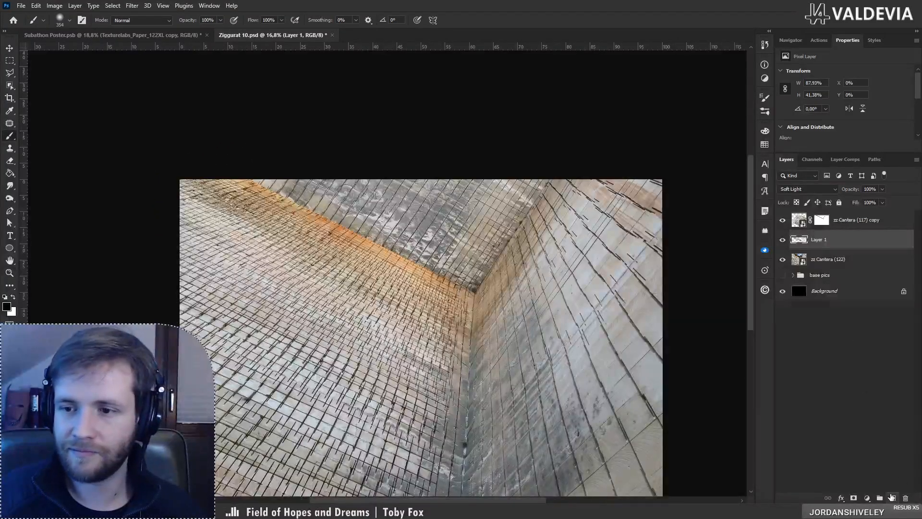
pyautogui.click(893, 498)
pyautogui.click(807, 188)
pyautogui.click(810, 413)
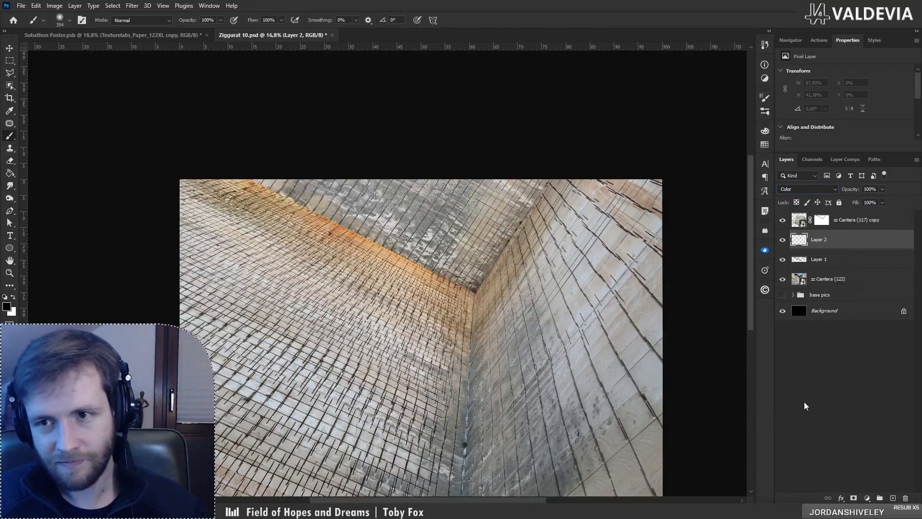
# Step: Paint a grey sampled from the upper wall over the orange rim and the right wall's edge, enlarging the brush to 495 px
pyautogui.keyDown('alt'); pyautogui.click(423, 247); pyautogui.keyUp('alt')
pyautogui.moveTo(207, 186)
pyautogui.mouseDown()
pyautogui.moveTo(338, 227)
pyautogui.moveTo(473, 288)
pyautogui.mouseUp()
pyautogui.rightClick(410, 252)
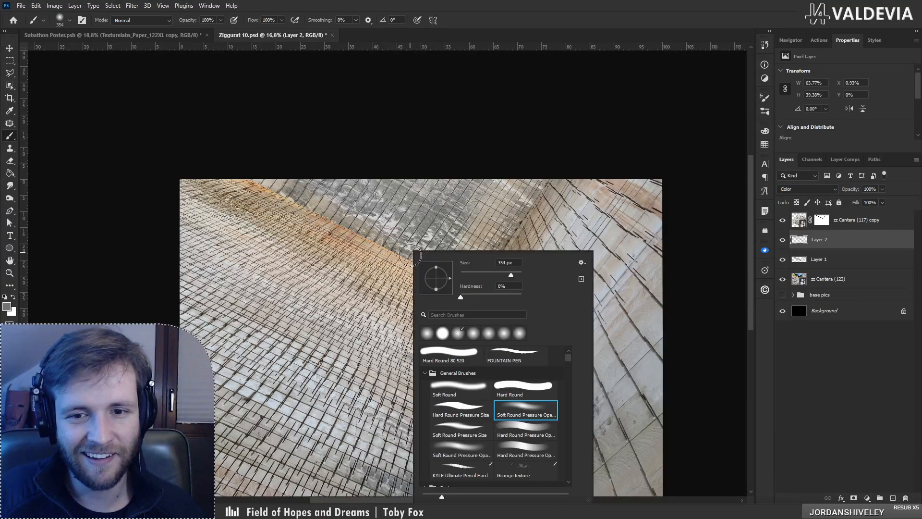
pyautogui.click(515, 274)
pyautogui.moveTo(218, 191)
pyautogui.mouseDown()
pyautogui.moveTo(212, 176)
pyautogui.moveTo(485, 292)
pyautogui.moveTo(434, 295)
pyautogui.moveTo(467, 315)
pyautogui.mouseUp()
pyautogui.moveTo(417, 276)
pyautogui.mouseDown()
pyautogui.moveTo(470, 310)
pyautogui.moveTo(570, 183)
pyautogui.mouseUp()
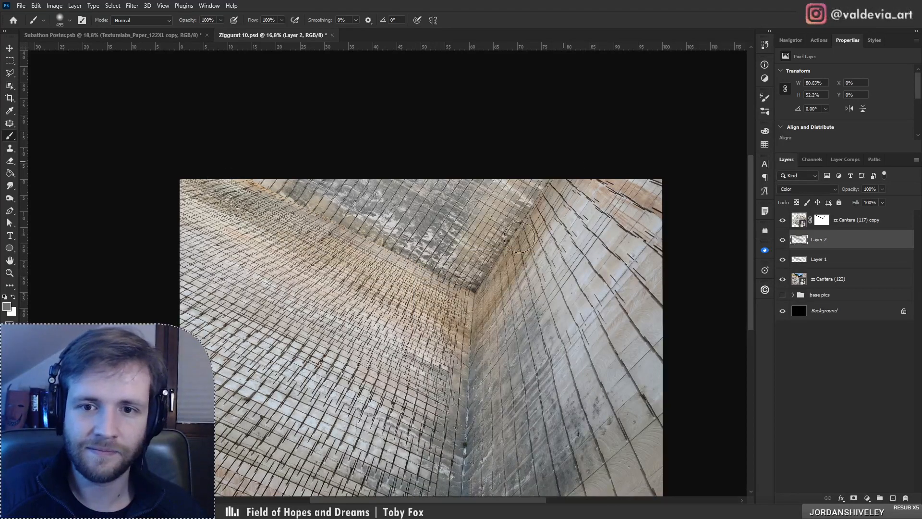
pyautogui.moveTo(467, 313); pyautogui.dragTo(590, 175)
# Step: Add a Hue/Saturation adjustment above the Color layer and lower the saturation of the wall's sampled Reds to -100
pyautogui.press('z')
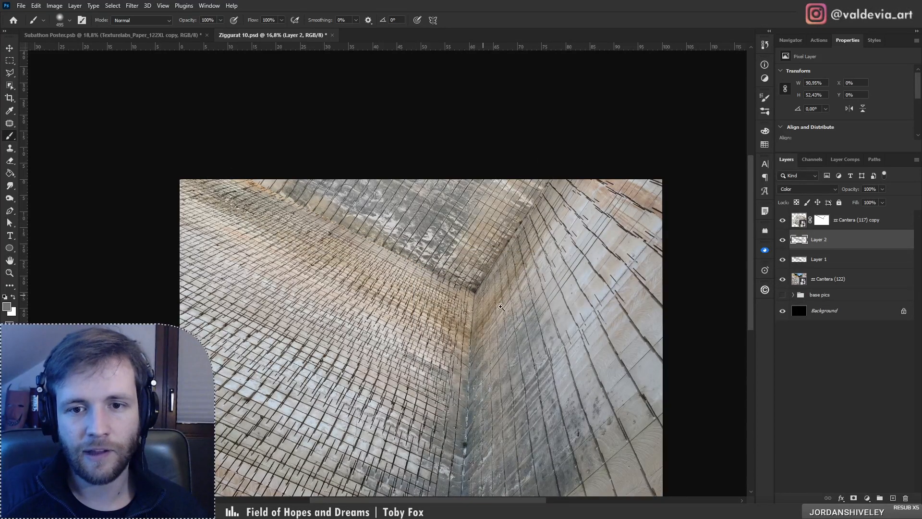
pyautogui.moveTo(474, 303)
pyautogui.mouseDown()
pyautogui.moveTo(413, 303)
pyautogui.moveTo(454, 301)
pyautogui.moveTo(470, 291)
pyautogui.moveTo(470, 279)
pyautogui.mouseUp()
pyautogui.press('b')
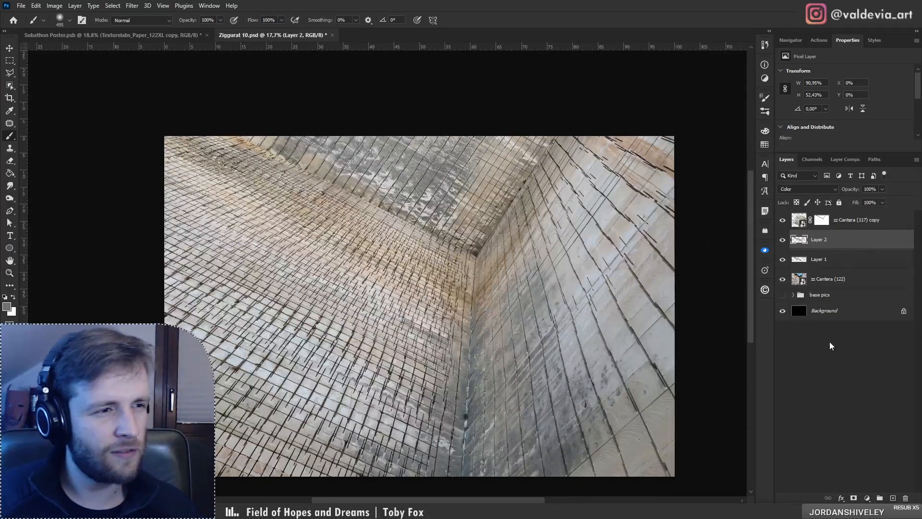
pyautogui.click(867, 498)
pyautogui.click(866, 403)
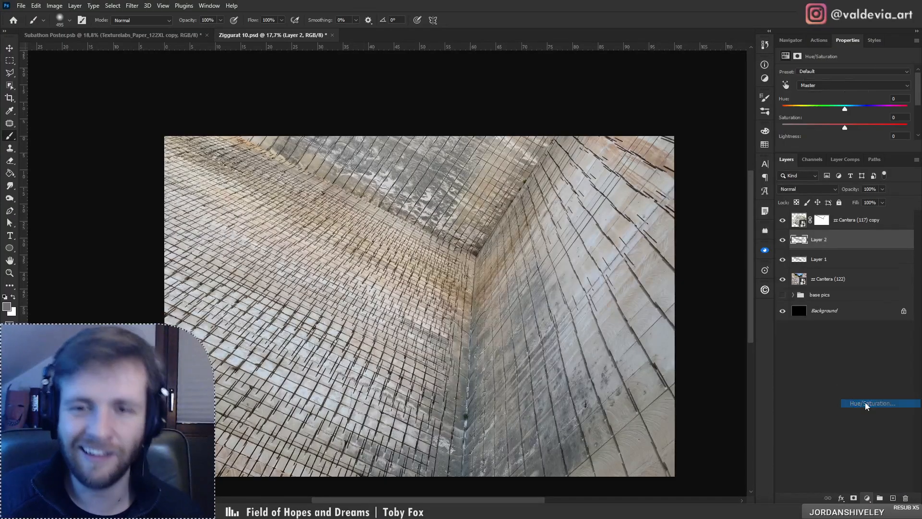
pyautogui.click(786, 85)
pyautogui.moveTo(482, 293); pyautogui.dragTo(329, 290)
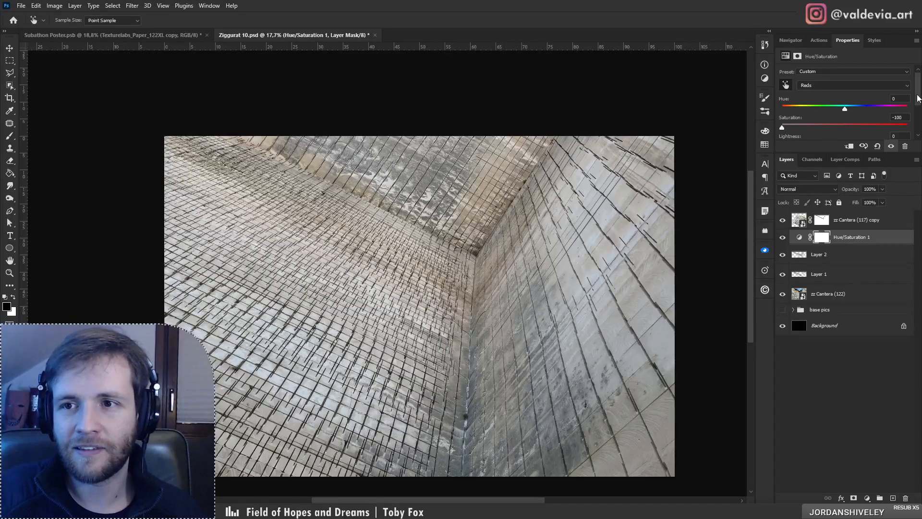
# Step: Widen the affected Reds range to 273°/325° and 54°\110°, and move the Hue/Saturation adjustment above zz Cantera (117) copy
pyautogui.moveTo(918, 98); pyautogui.dragTo(813, 118)
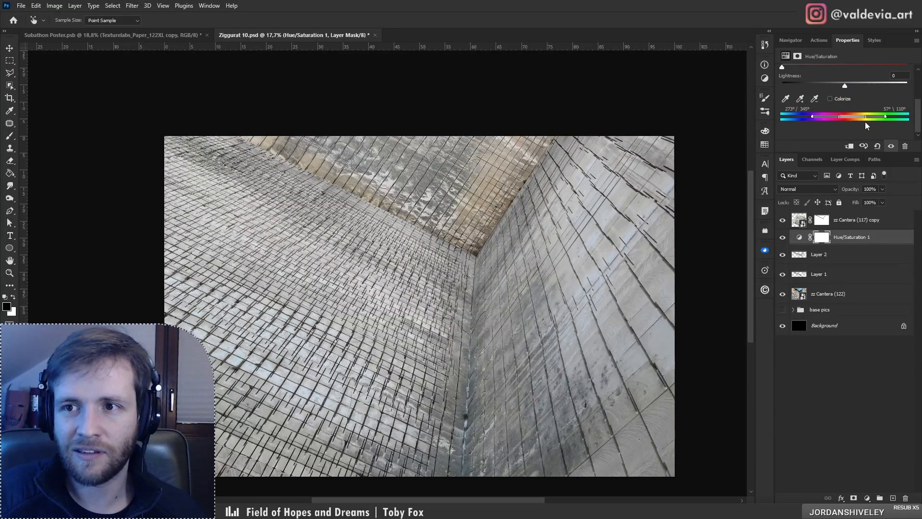
pyautogui.moveTo(839, 120); pyautogui.dragTo(833, 123)
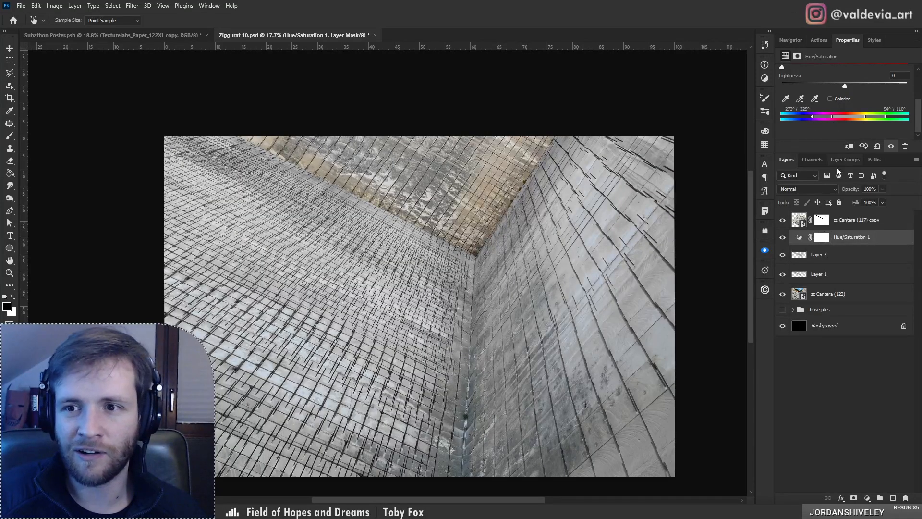
pyautogui.moveTo(875, 237); pyautogui.dragTo(877, 209)
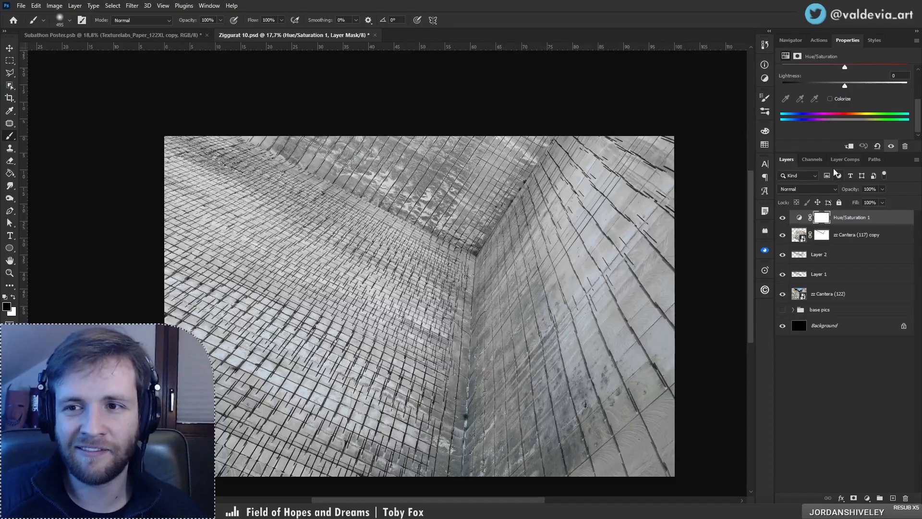
# Step: Set the Hue/Saturation adjustment's Reds to hue -180 and saturation -75
pyautogui.moveTo(918, 115); pyautogui.dragTo(919, 82)
pyautogui.click(816, 85)
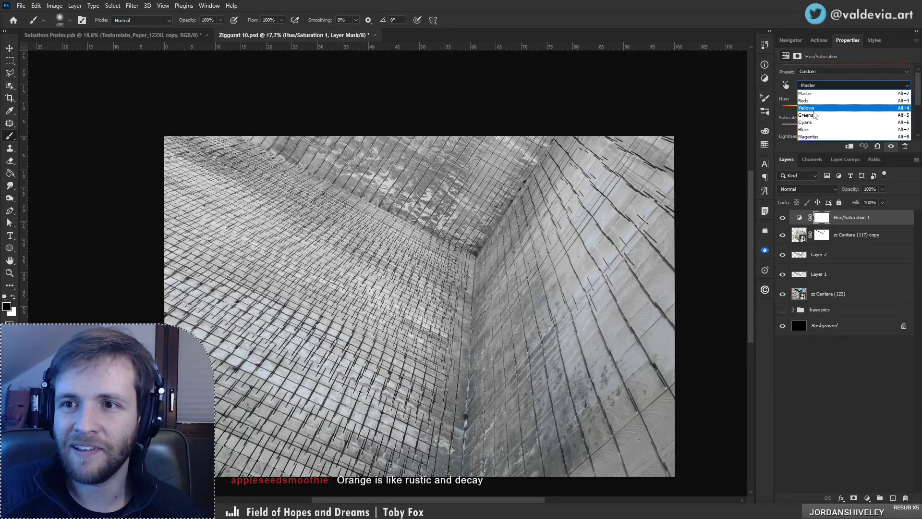
pyautogui.click(812, 102)
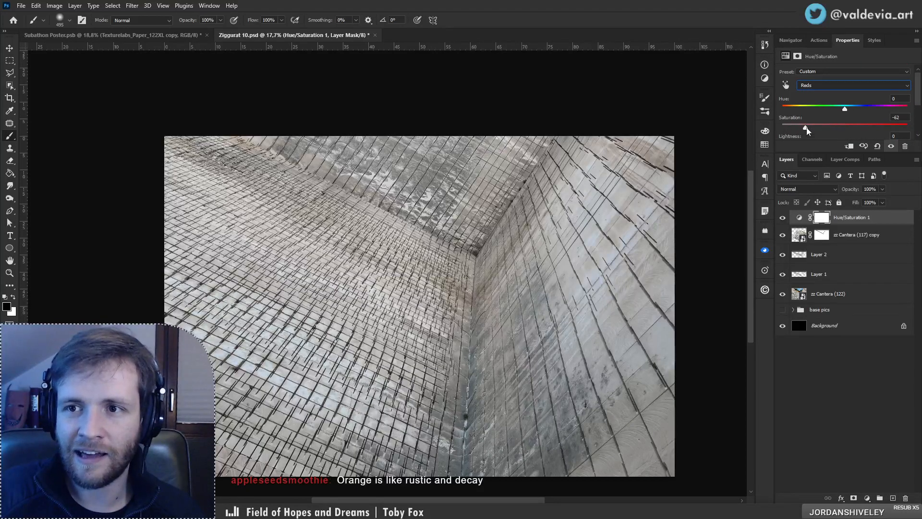
pyautogui.moveTo(845, 108); pyautogui.dragTo(783, 108)
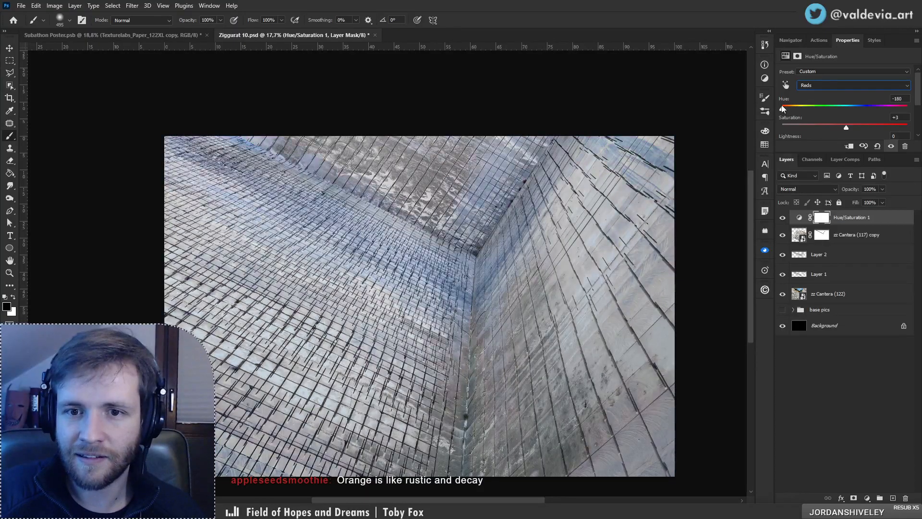
pyautogui.moveTo(846, 127)
pyautogui.mouseDown()
pyautogui.moveTo(770, 124)
pyautogui.moveTo(797, 128)
pyautogui.mouseUp()
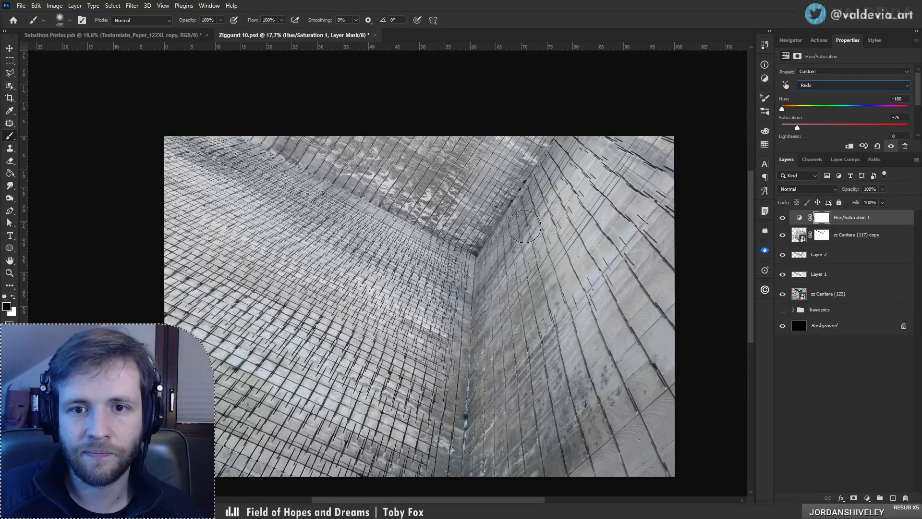
# Step: Add a new empty layer above the Hue/Saturation adjustment, at the top of the layer stack
pyautogui.click(844, 257)
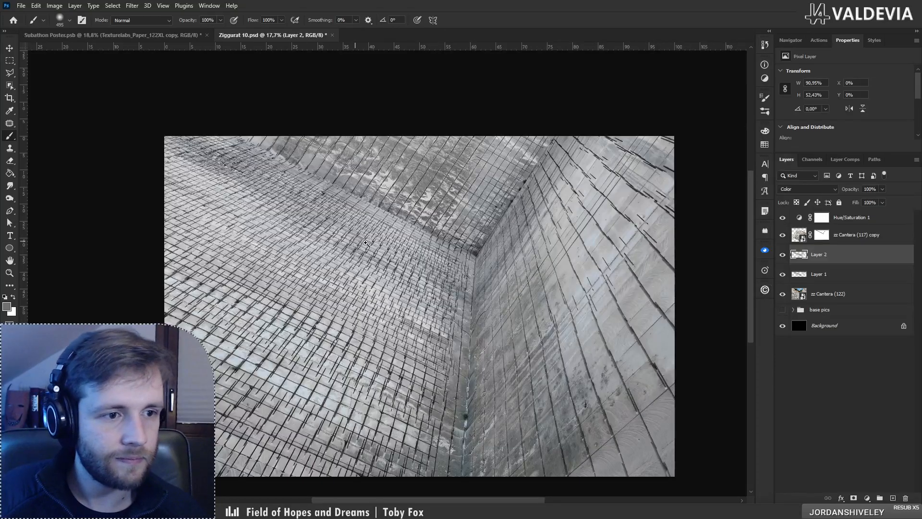
pyautogui.press('z')
pyautogui.moveTo(383, 232); pyautogui.dragTo(398, 247)
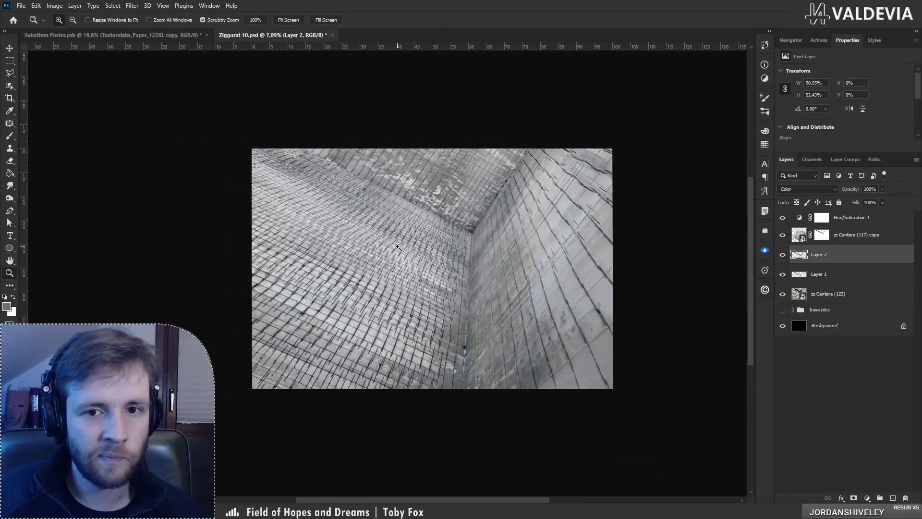
pyautogui.moveTo(412, 192); pyautogui.dragTo(434, 191)
pyautogui.moveTo(531, 185); pyautogui.dragTo(546, 185)
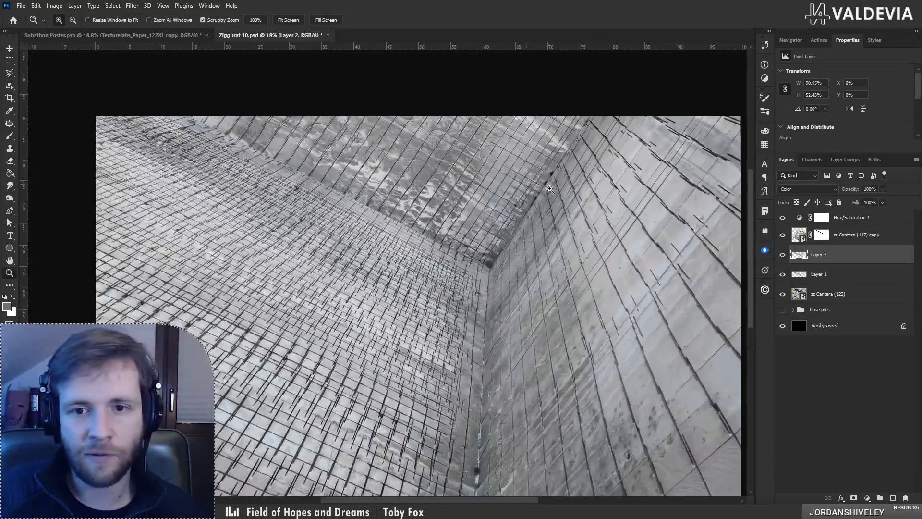
pyautogui.press('b')
pyautogui.click(864, 225)
pyautogui.click(893, 498)
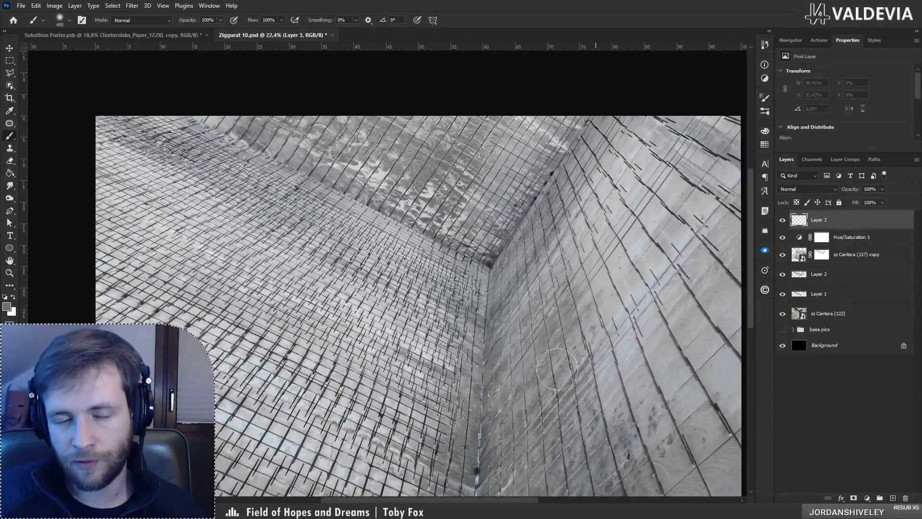
pyautogui.press('z')
pyautogui.moveTo(385, 264)
pyautogui.mouseDown()
pyautogui.moveTo(345, 263)
pyautogui.moveTo(370, 261)
pyautogui.mouseUp()
pyautogui.press('b')
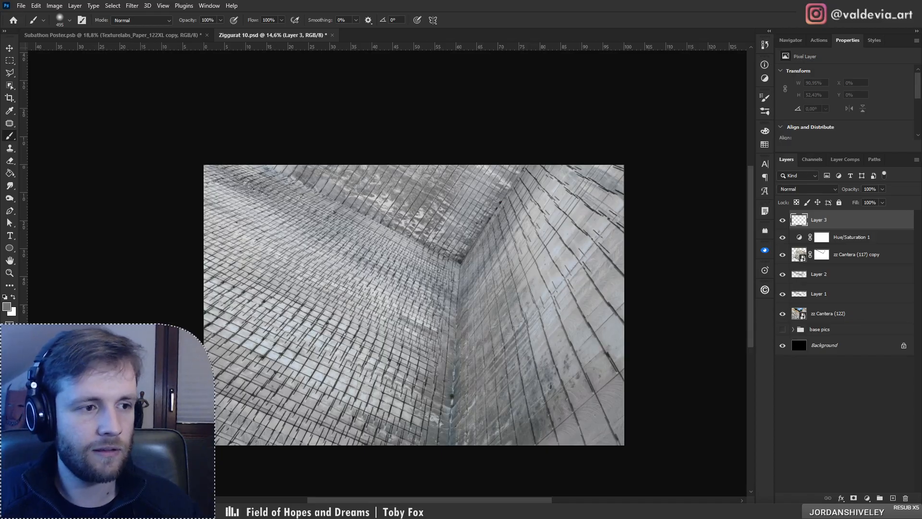
# Step: Switch to the Photos viewer and examine the earlier Level 1, Level 2 and Level 3 images for colour and lighting reference
pyautogui.hotkey('alt', 'Tab')
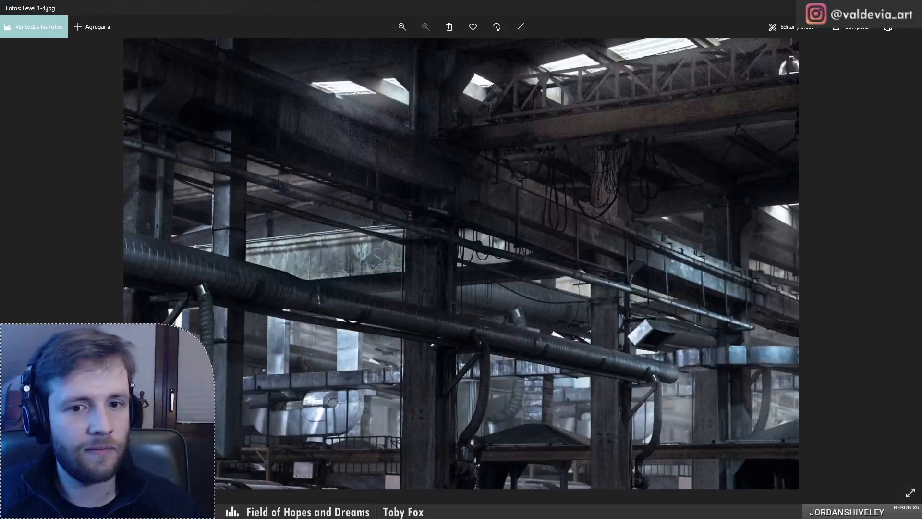
pyautogui.press('Right')
pyautogui.press('Right')
pyautogui.press('Right')
pyautogui.press('Right')
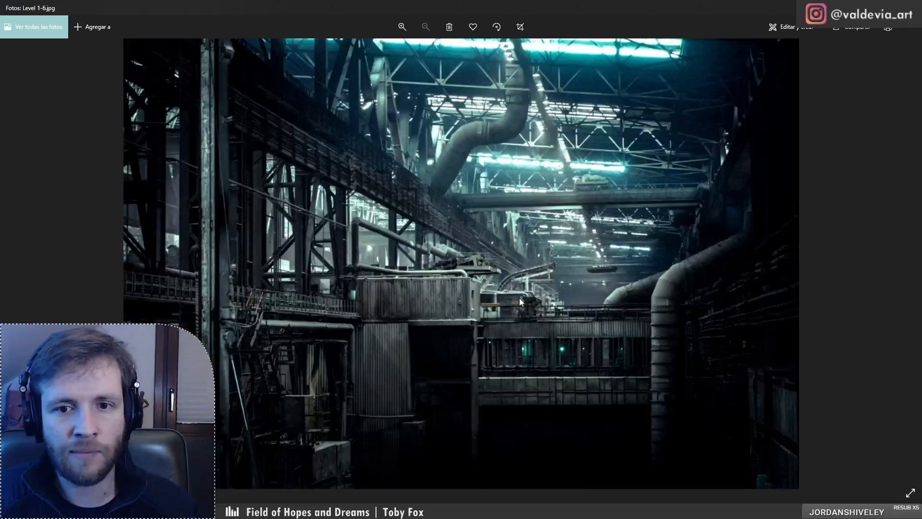
pyautogui.press('Right')
pyautogui.press('Right')
pyautogui.press('Right')
pyautogui.press('Right')
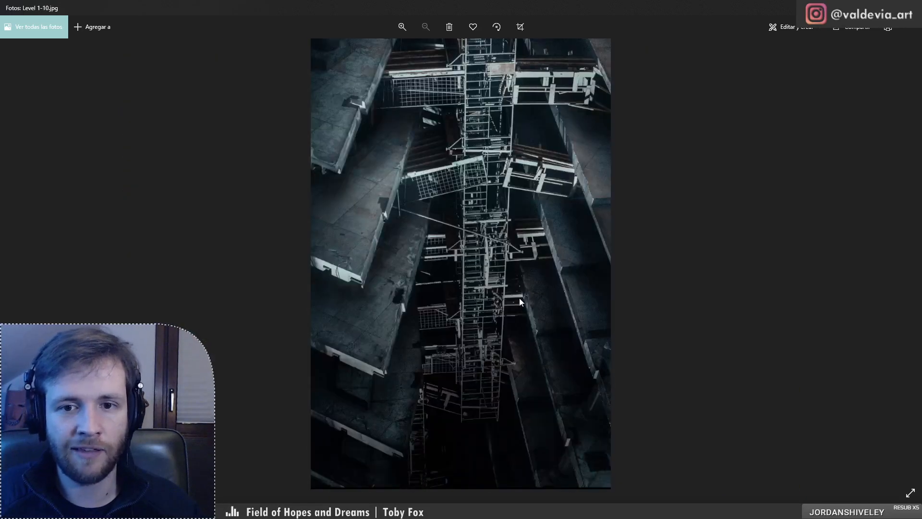
pyautogui.press('Right')
pyautogui.press('Right')
pyautogui.press('Right')
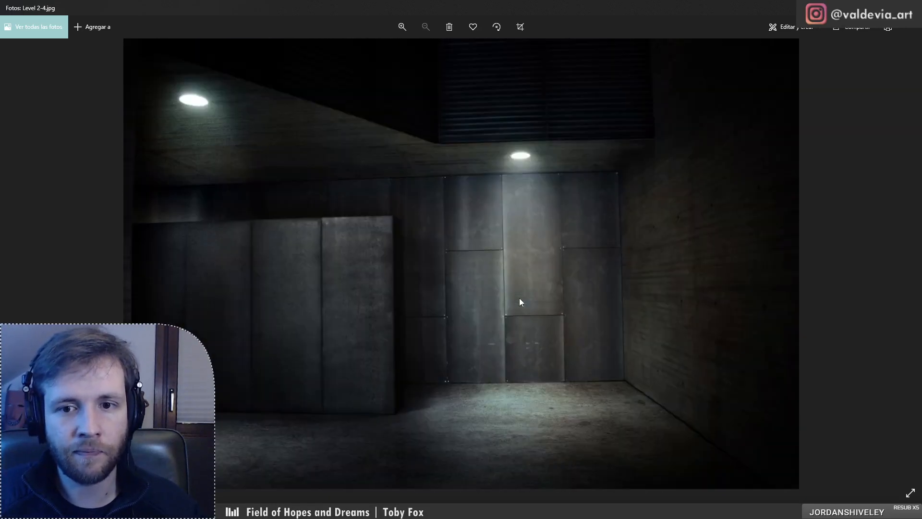
pyautogui.press('Left')
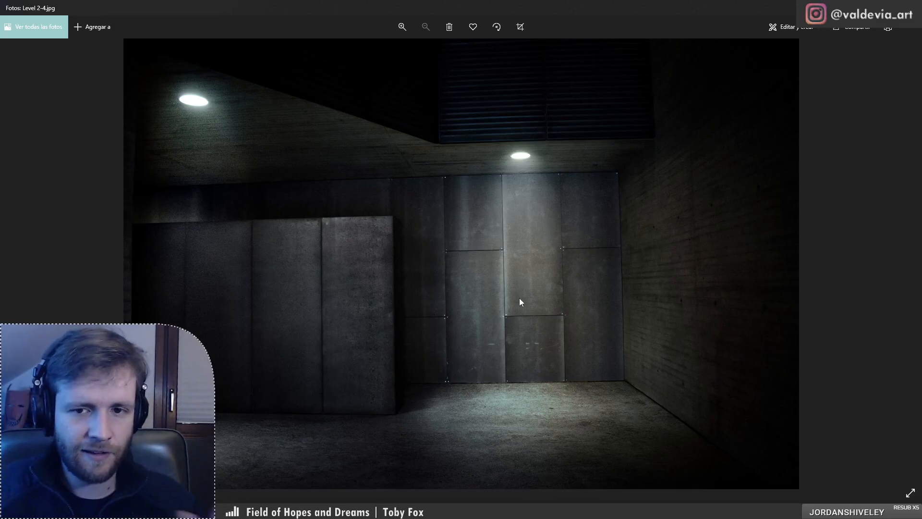
pyautogui.press('Right')
pyautogui.press('Right')
pyautogui.press('Right')
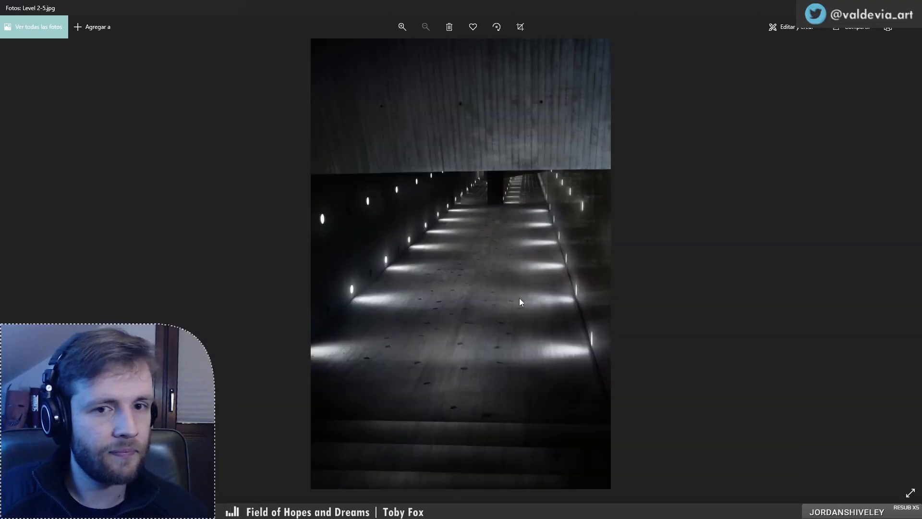
pyautogui.press('Right')
pyautogui.press('Right')
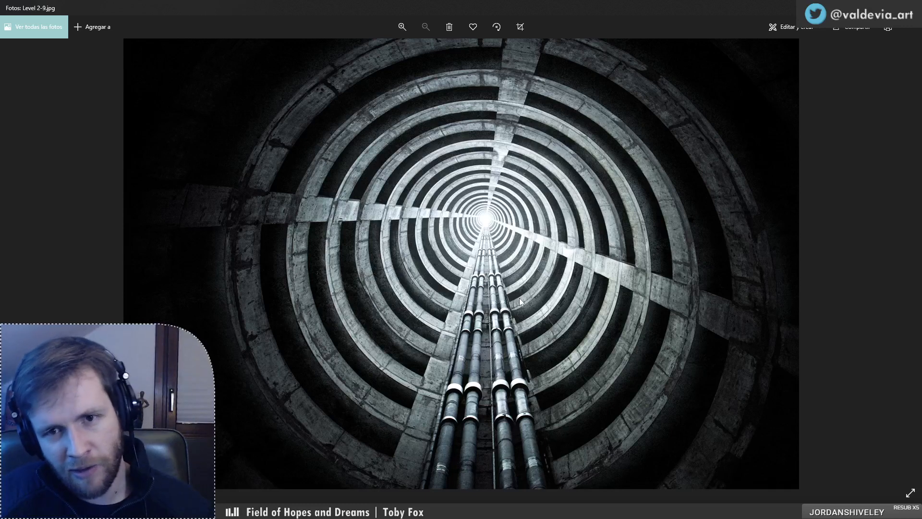
pyautogui.press('Right')
pyautogui.press('Right')
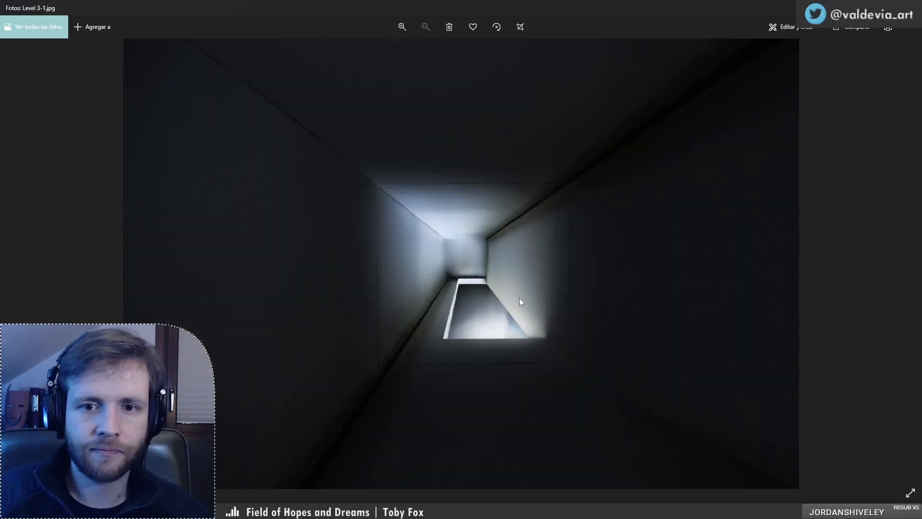
pyautogui.press('Right')
pyautogui.press('Right')
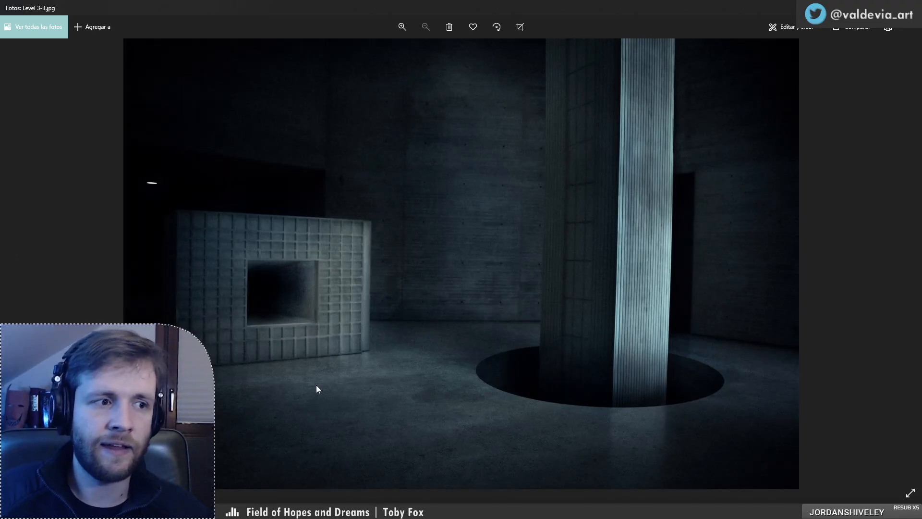
# Step: Examine the colour tones of the earlier Ziggurat images up to Ziggurat 7.jpg, and return to Photoshop
pyautogui.press('Right')
pyautogui.press('Right')
pyautogui.press('Right')
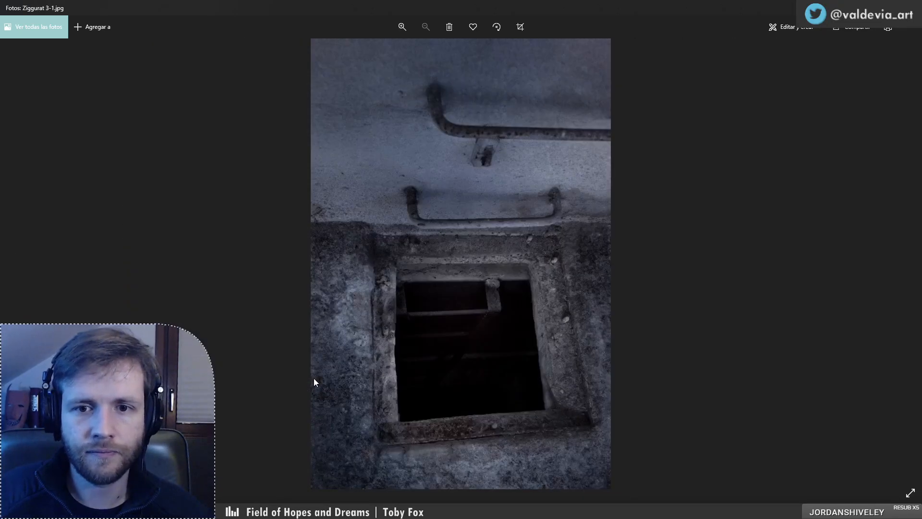
pyautogui.press('Right')
pyautogui.press('Right')
pyautogui.press('Right')
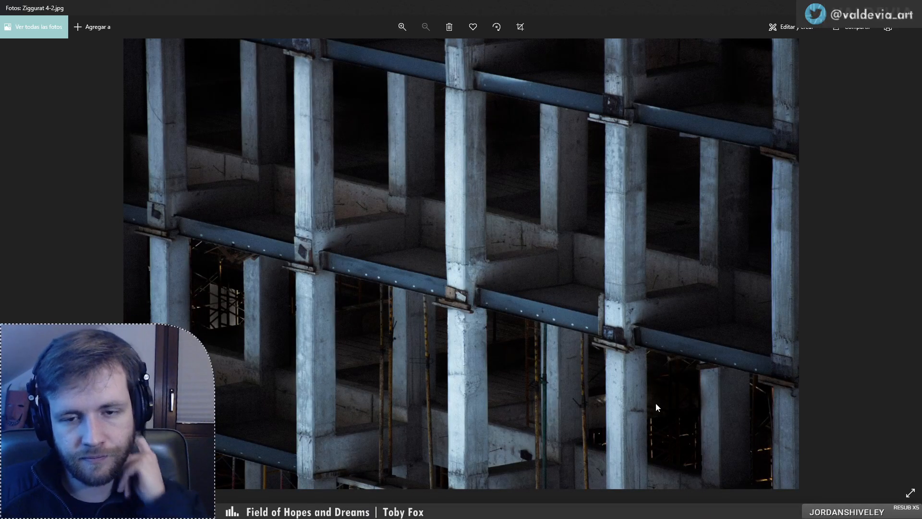
pyautogui.press('Right')
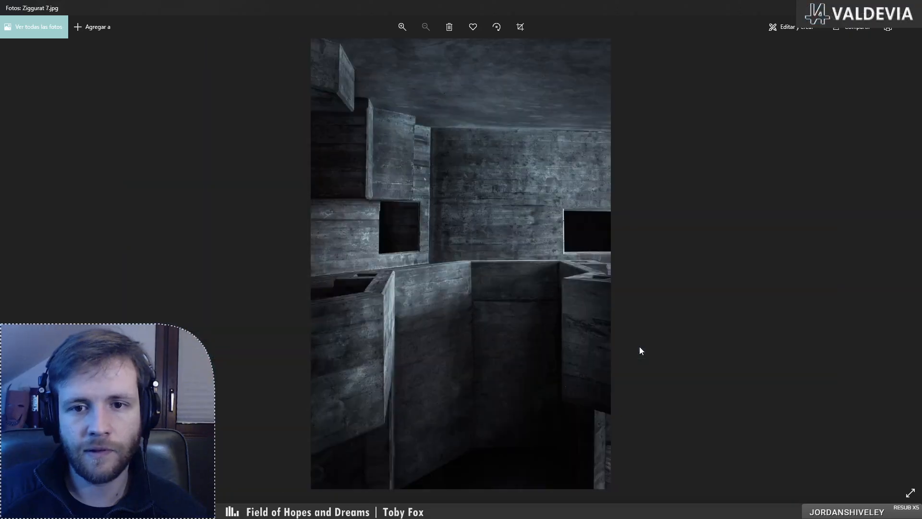
pyautogui.press('Right')
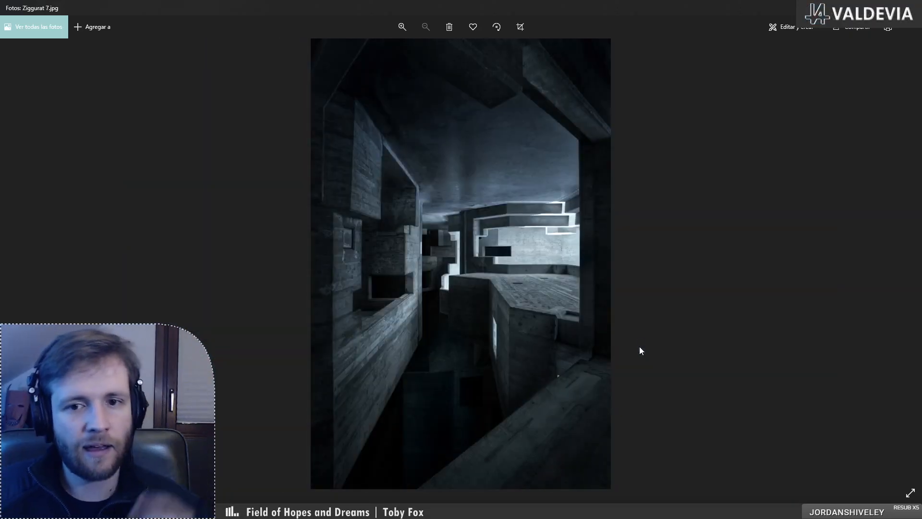
pyautogui.press('Right')
pyautogui.press('Left')
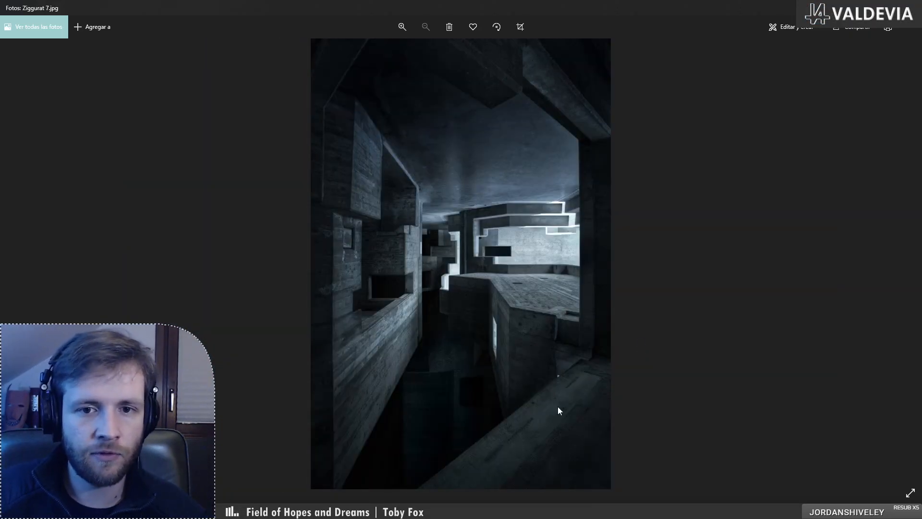
pyautogui.press('Left')
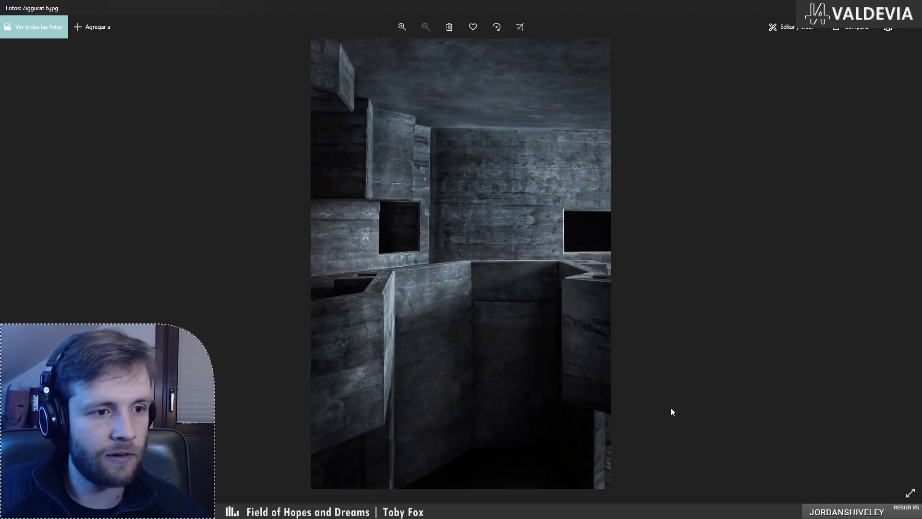
pyautogui.click(911, 7)
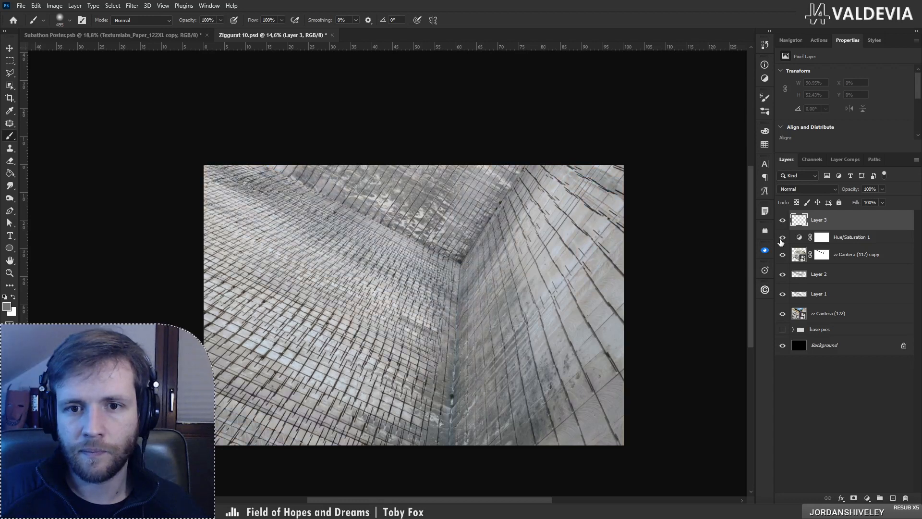
# Step: Lower the Hue/Saturation 1 adjustment's opacity to 44% and set Layer 3's blend mode to Soft Light
pyautogui.click(883, 240)
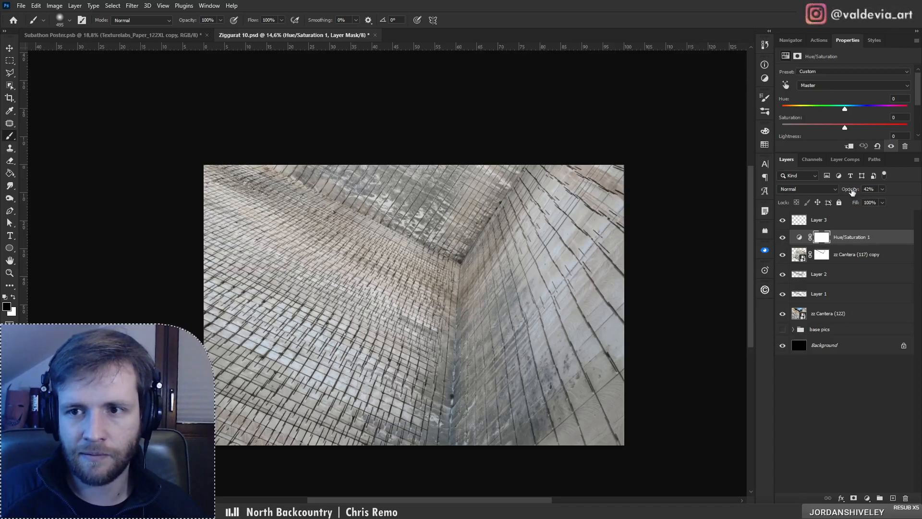
pyautogui.click(821, 221)
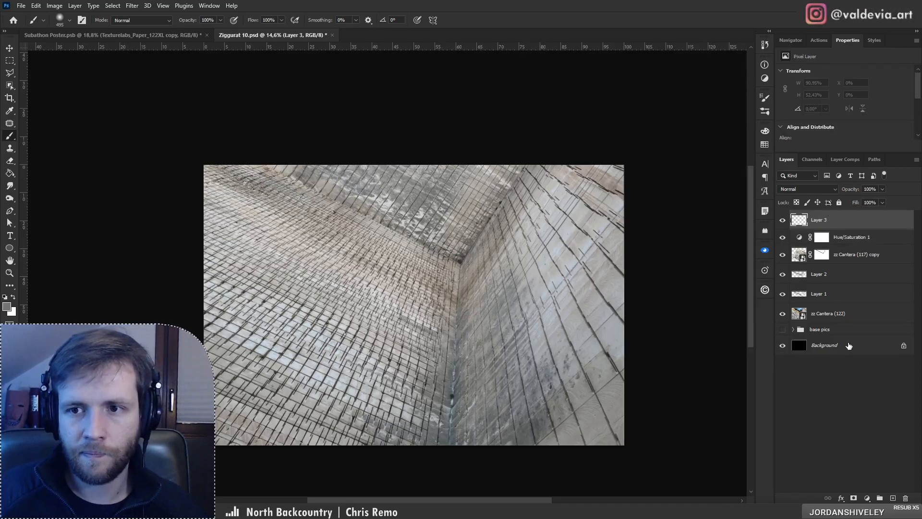
pyautogui.click(831, 190)
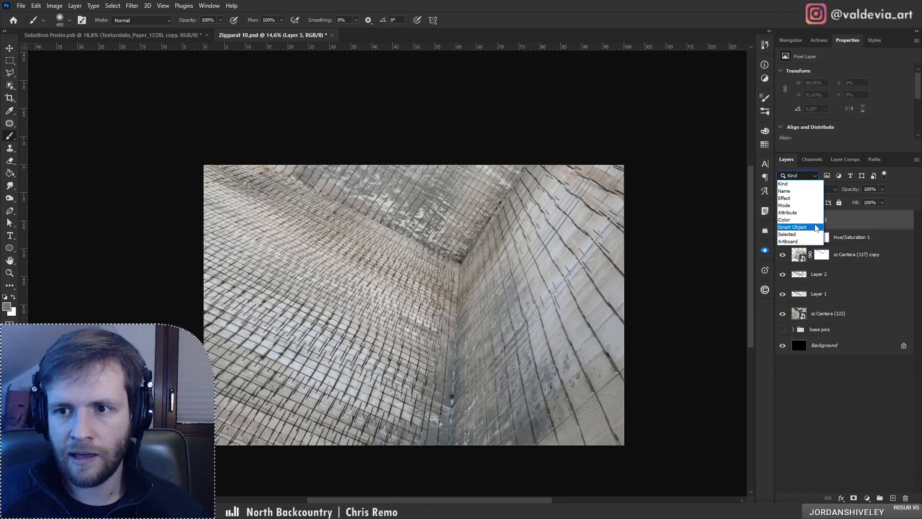
pyautogui.click(831, 189)
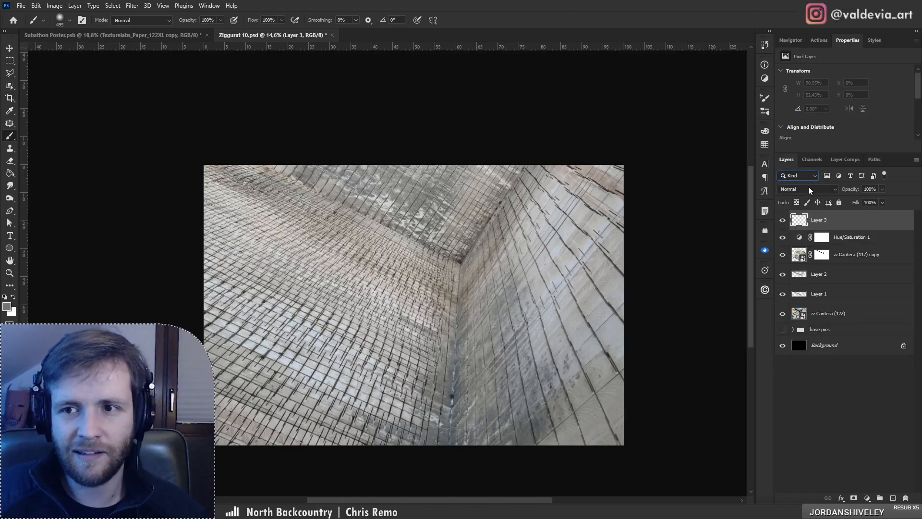
pyautogui.click(809, 187)
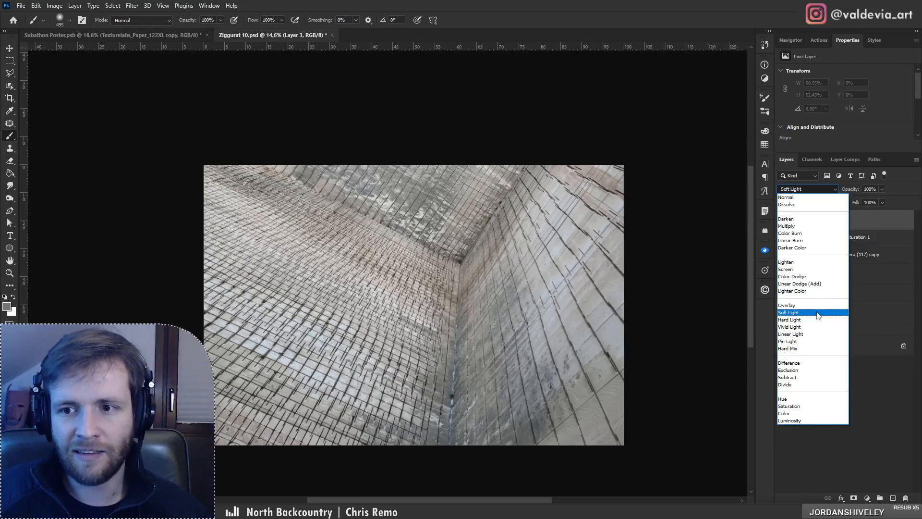
pyautogui.click(790, 312)
pyautogui.rightClick(570, 235)
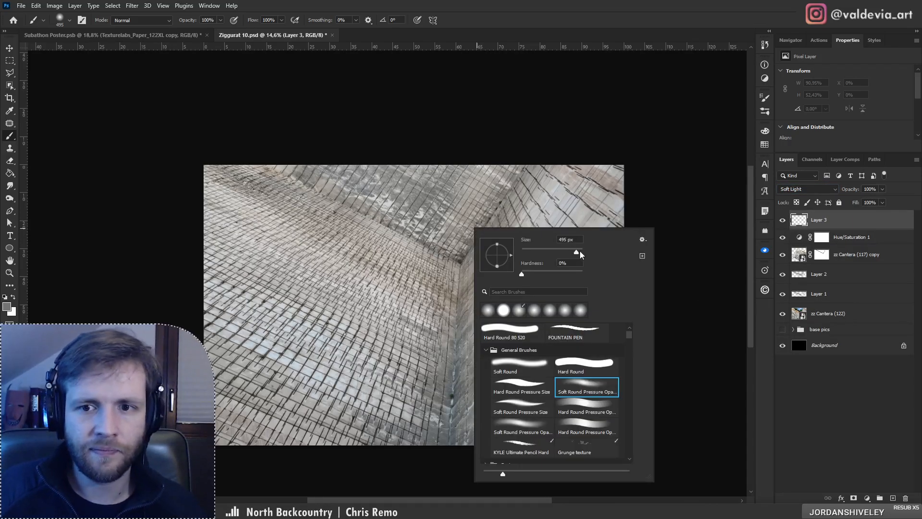
pyautogui.click(820, 221)
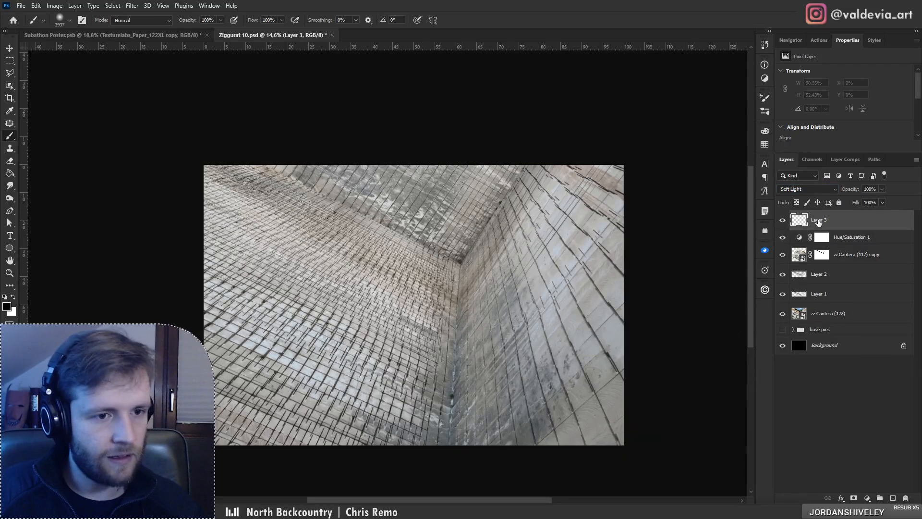
pyautogui.click(377, 243)
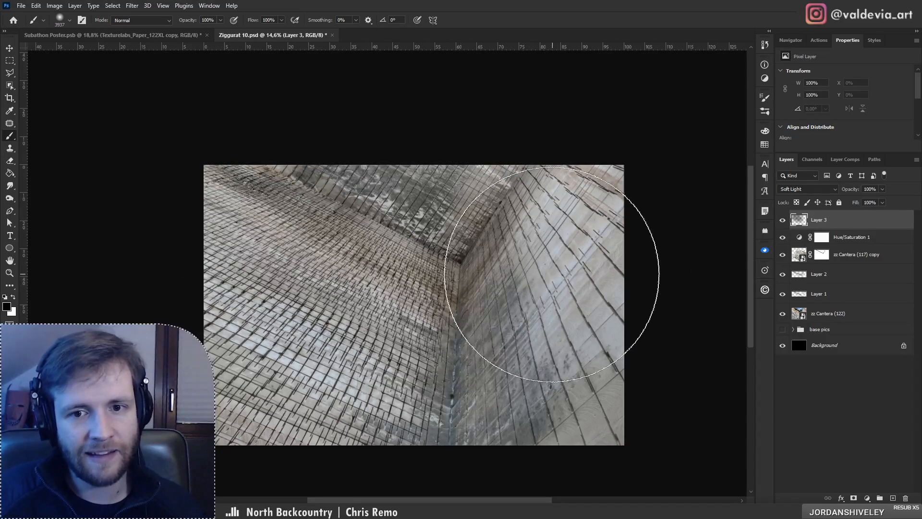
pyautogui.hotkey('ctrl', 'z')
pyautogui.rightClick(435, 185)
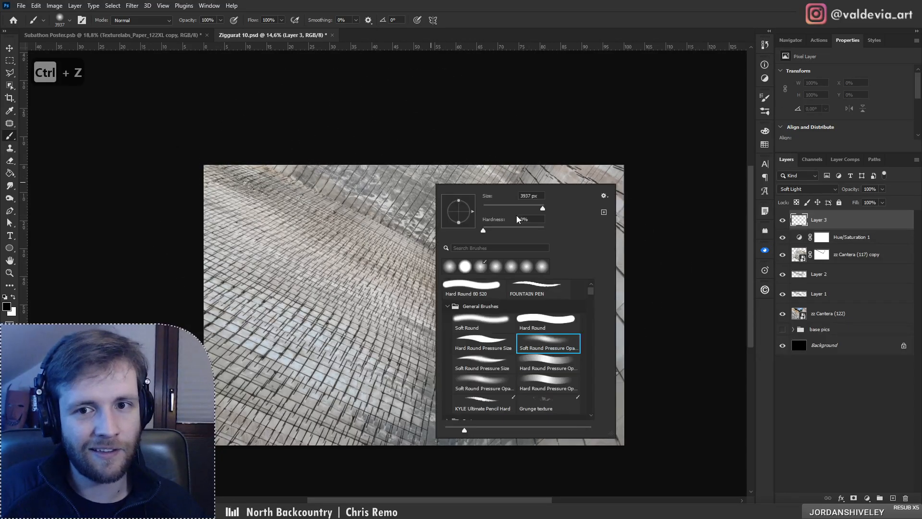
pyautogui.click(516, 207)
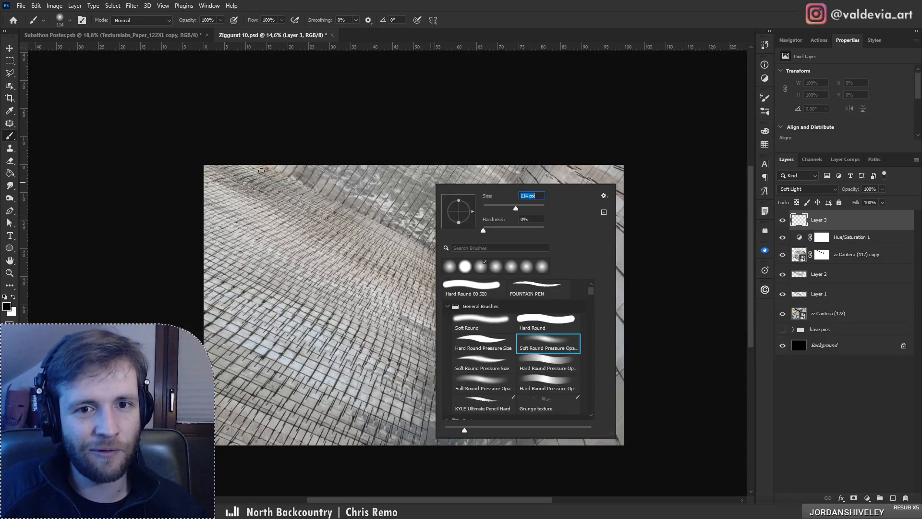
pyautogui.click(400, 146)
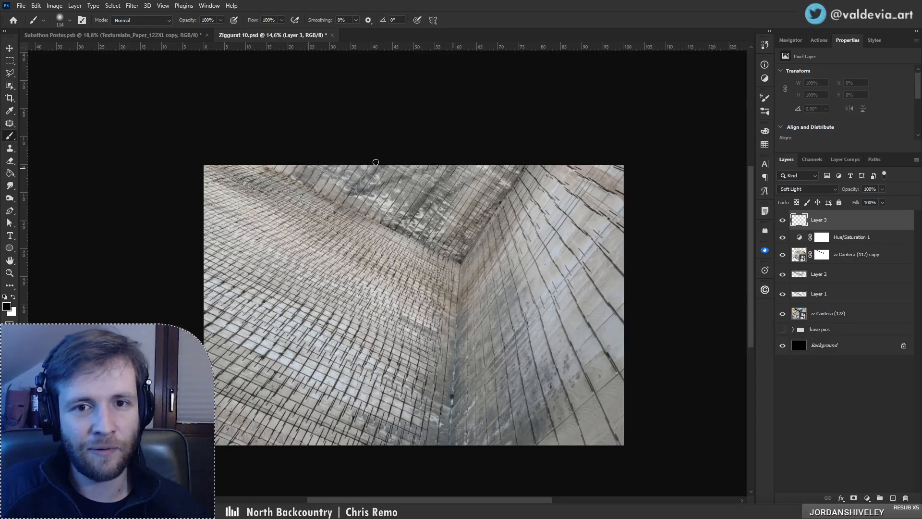
pyautogui.moveTo(376, 162); pyautogui.dragTo(334, 164)
pyautogui.hotkey('ctrl', 'z')
# Step: Shade the seams and corner where the three walls meet on Layer 3, using a soft black brush between 700 and 1200 px
pyautogui.rightClick(400, 214)
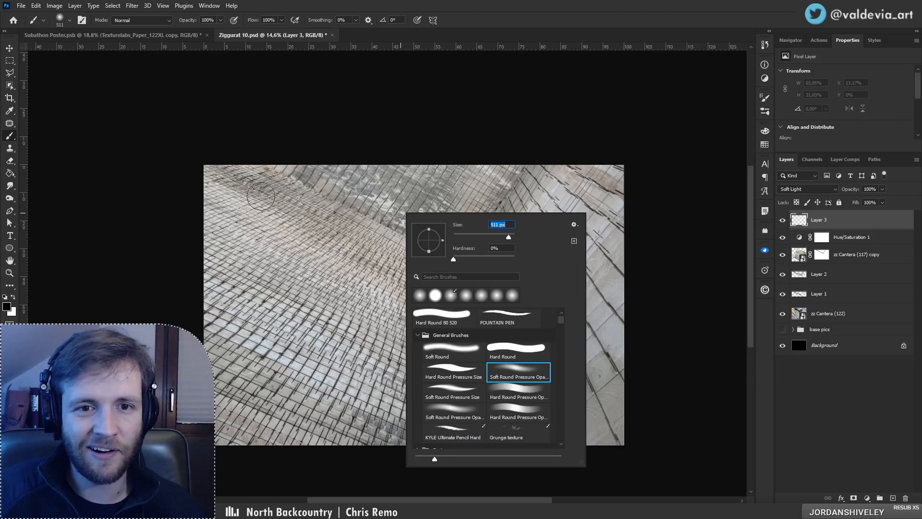
pyautogui.press('Return')
pyautogui.moveTo(242, 158); pyautogui.dragTo(474, 265)
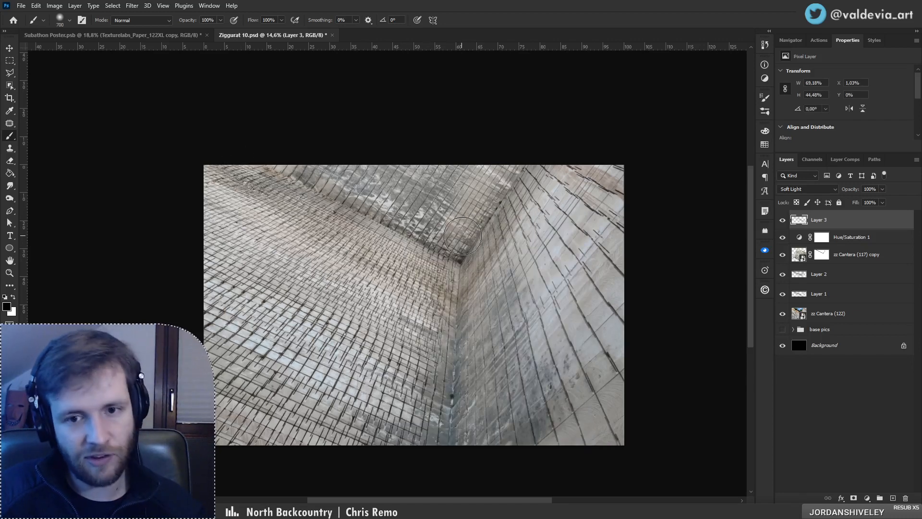
pyautogui.moveTo(457, 237)
pyautogui.mouseDown()
pyautogui.moveTo(446, 196)
pyautogui.moveTo(407, 222)
pyautogui.moveTo(404, 187)
pyautogui.moveTo(362, 138)
pyautogui.moveTo(229, 175)
pyautogui.moveTo(433, 269)
pyautogui.moveTo(420, 260)
pyautogui.moveTo(445, 333)
pyautogui.moveTo(490, 260)
pyautogui.moveTo(626, 143)
pyautogui.moveTo(512, 281)
pyautogui.moveTo(615, 134)
pyautogui.moveTo(527, 143)
pyautogui.mouseUp()
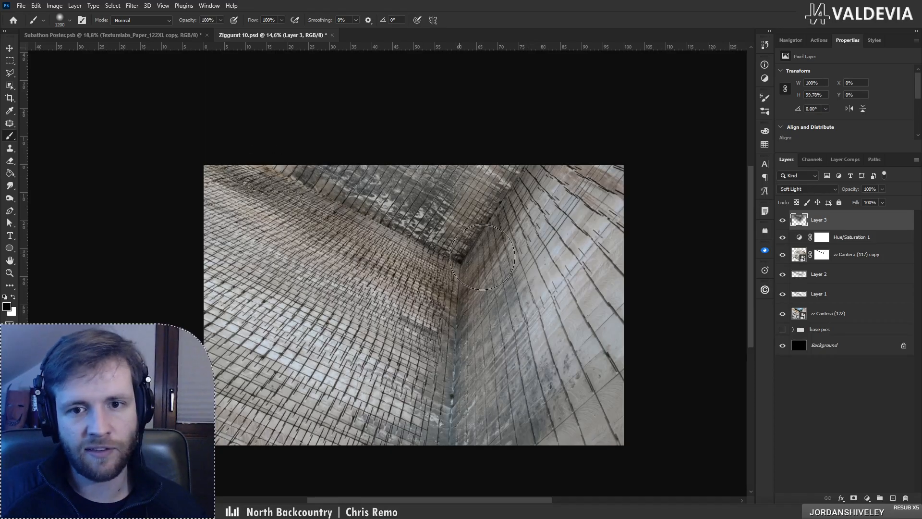
pyautogui.moveTo(439, 258)
pyautogui.mouseDown()
pyautogui.moveTo(341, 259)
pyautogui.moveTo(433, 258)
pyautogui.mouseUp()
# Step: Add a new layer above Hue/Saturation 1 and darken the seam between the ceiling wall and left wall with a 2065 px soft black brush
pyautogui.click(844, 240)
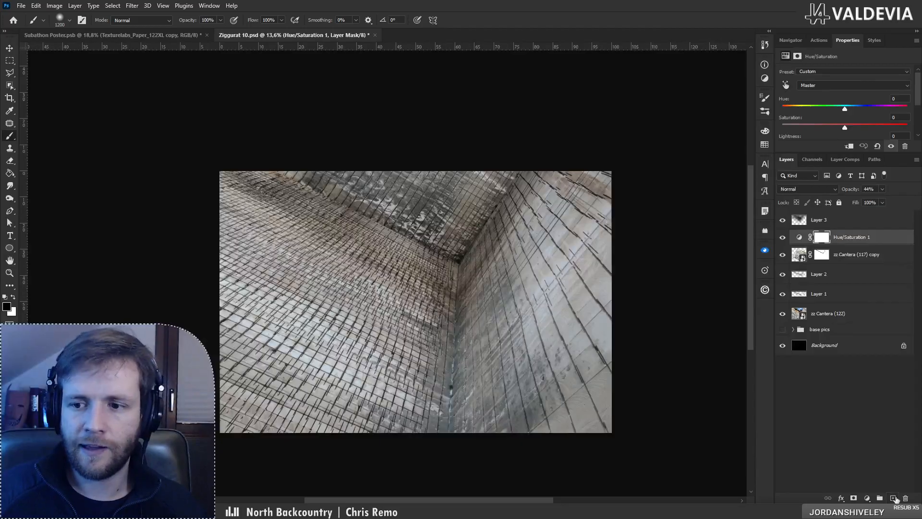
pyautogui.click(893, 498)
pyautogui.moveTo(303, 190); pyautogui.dragTo(470, 268)
pyautogui.hotkey('ctrl', 'z')
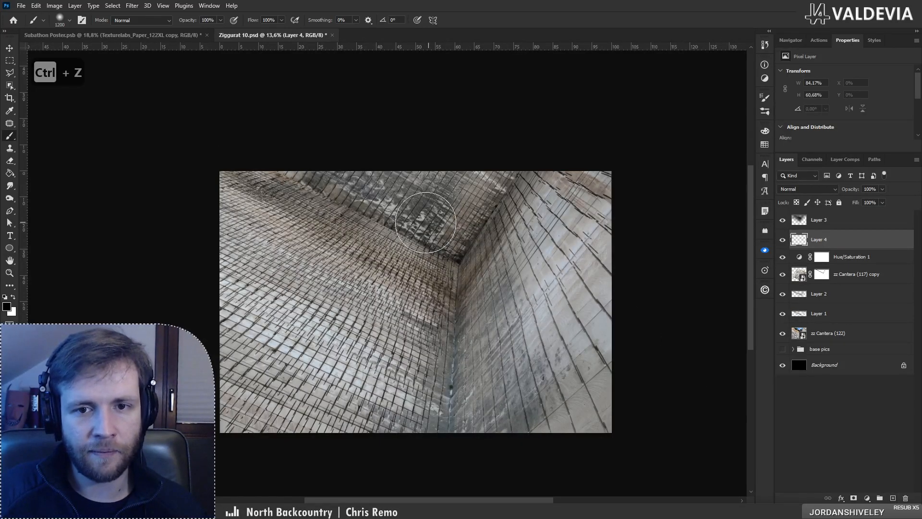
pyautogui.rightClick(425, 223)
pyautogui.click(534, 247)
pyautogui.moveTo(304, 167); pyautogui.dragTo(431, 226)
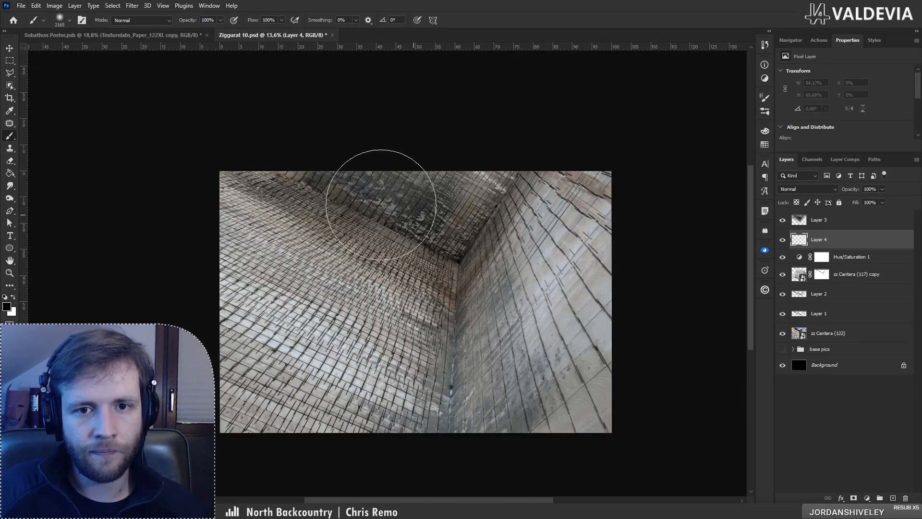
# Step: Paint soft black shading on Layer 4 over the ceiling and the upper part of the left wall, redoing unsatisfactory strokes
pyautogui.hotkey('ctrl', 'z')
pyautogui.moveTo(227, 170)
pyautogui.mouseDown()
pyautogui.moveTo(439, 242)
pyautogui.moveTo(481, 216)
pyautogui.moveTo(540, 153)
pyautogui.moveTo(368, 204)
pyautogui.moveTo(208, 161)
pyautogui.moveTo(402, 308)
pyautogui.moveTo(345, 269)
pyautogui.moveTo(167, 206)
pyautogui.moveTo(417, 316)
pyautogui.moveTo(178, 278)
pyautogui.moveTo(323, 294)
pyautogui.moveTo(387, 284)
pyautogui.moveTo(203, 202)
pyautogui.moveTo(455, 290)
pyautogui.moveTo(636, 145)
pyautogui.moveTo(601, 165)
pyautogui.moveTo(490, 295)
pyautogui.moveTo(628, 159)
pyautogui.mouseUp()
pyautogui.moveTo(552, 181)
pyautogui.mouseDown()
pyautogui.moveTo(220, 169)
pyautogui.moveTo(448, 164)
pyautogui.moveTo(510, 139)
pyautogui.moveTo(246, 216)
pyautogui.moveTo(341, 267)
pyautogui.moveTo(287, 255)
pyautogui.mouseUp()
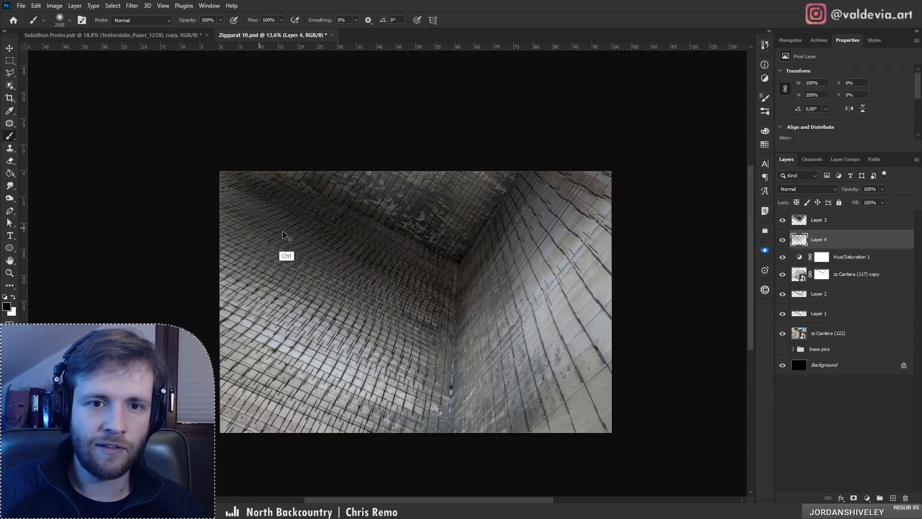
pyautogui.hotkey('ctrl', 'z')
pyautogui.moveTo(367, 146)
pyautogui.mouseDown()
pyautogui.moveTo(403, 146)
pyautogui.moveTo(389, 181)
pyautogui.moveTo(302, 199)
pyautogui.moveTo(305, 219)
pyautogui.moveTo(367, 267)
pyautogui.moveTo(278, 186)
pyautogui.moveTo(156, 171)
pyautogui.mouseUp()
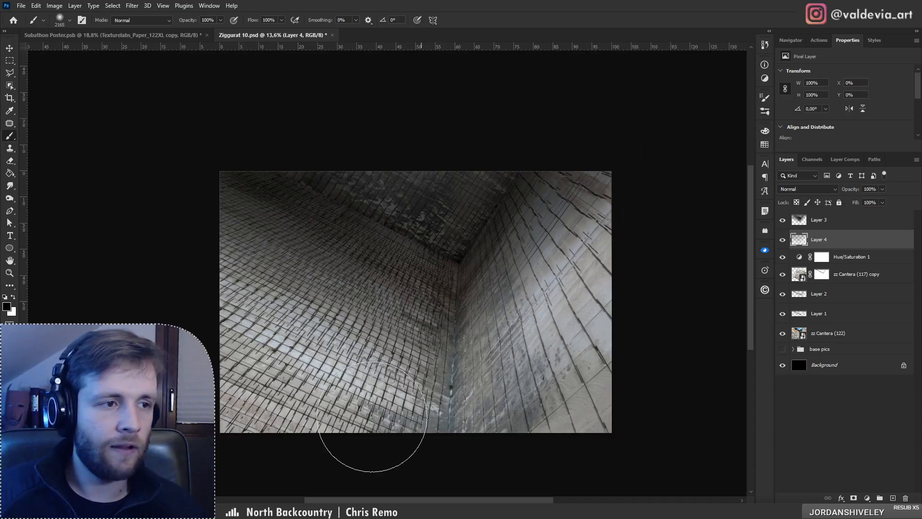
# Step: Extend the soft black shading on Layer 4 down around the wall corner and onto the upper right wall
pyautogui.moveTo(341, 276); pyautogui.dragTo(442, 306)
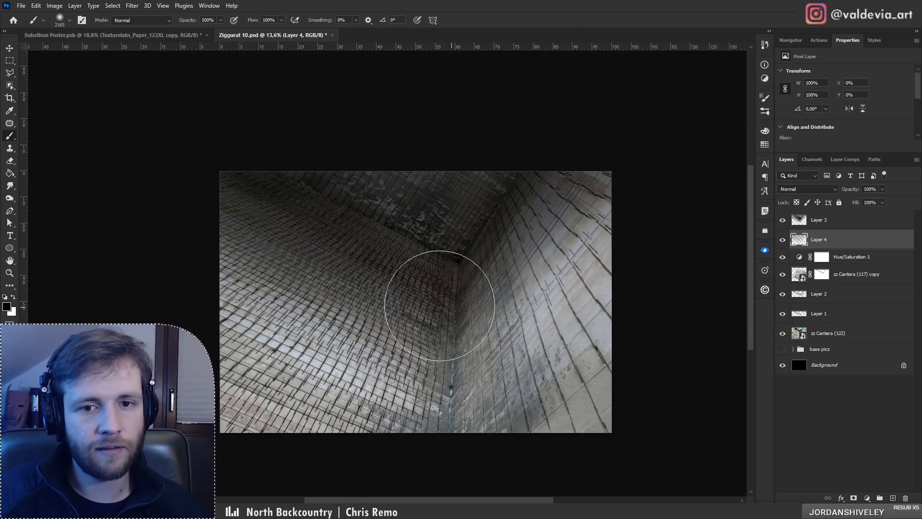
pyautogui.hotkey('ctrl', 'z')
pyautogui.moveTo(309, 275); pyautogui.dragTo(126, 219)
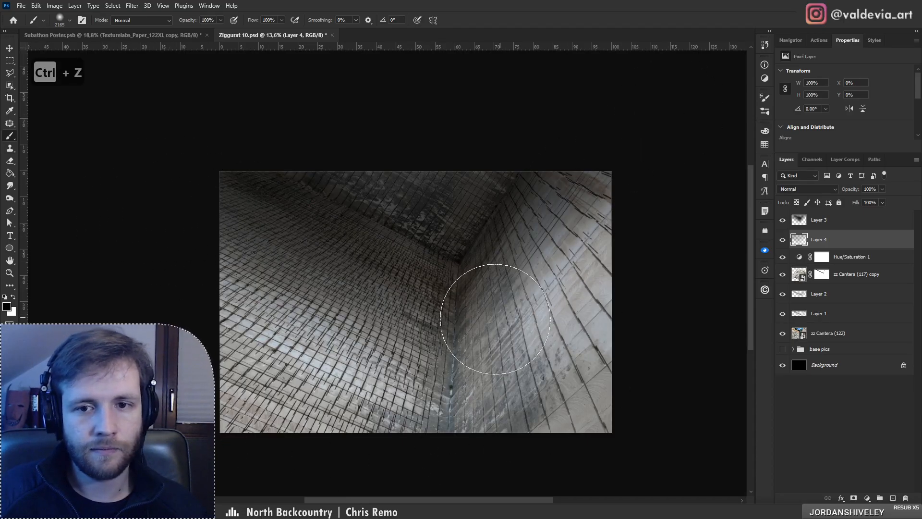
pyautogui.moveTo(449, 232)
pyautogui.mouseDown()
pyautogui.moveTo(399, 241)
pyautogui.moveTo(434, 237)
pyautogui.moveTo(465, 250)
pyautogui.moveTo(268, 165)
pyautogui.moveTo(442, 237)
pyautogui.moveTo(403, 225)
pyautogui.moveTo(402, 217)
pyautogui.moveTo(470, 226)
pyautogui.moveTo(500, 241)
pyautogui.moveTo(491, 240)
pyautogui.mouseUp()
pyautogui.hotkey('ctrl', 'z')
pyautogui.click(362, 260)
pyautogui.press('b')
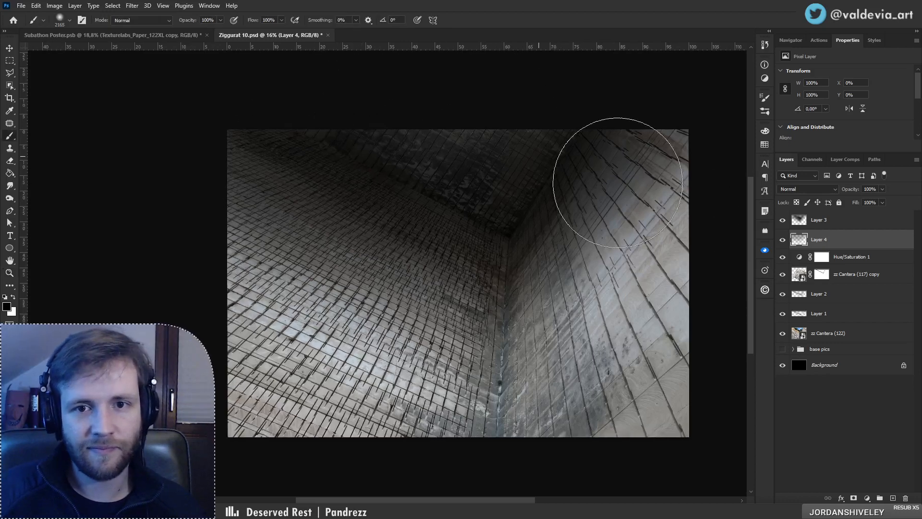
pyautogui.click(836, 224)
pyautogui.hotkey('ctrl', 'alt', 'shift', 'e')
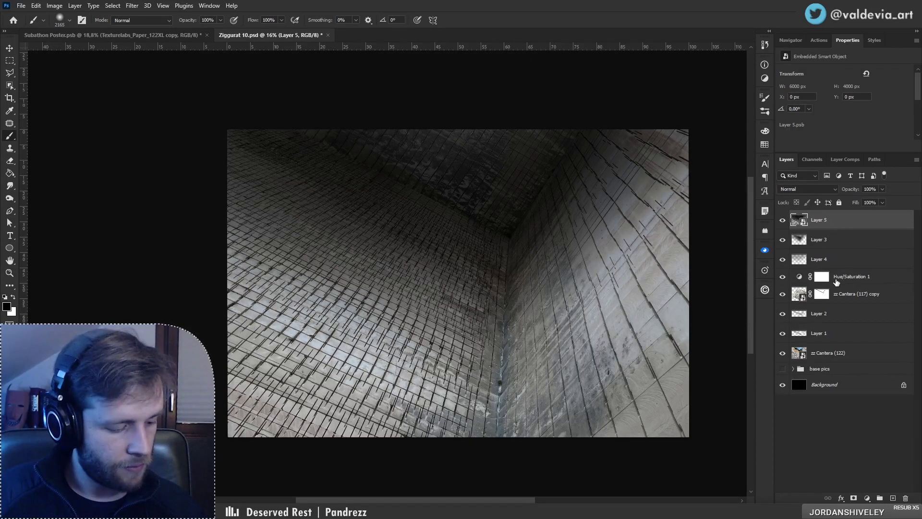
pyautogui.hotkey('ctrl', 'shift', 'a')
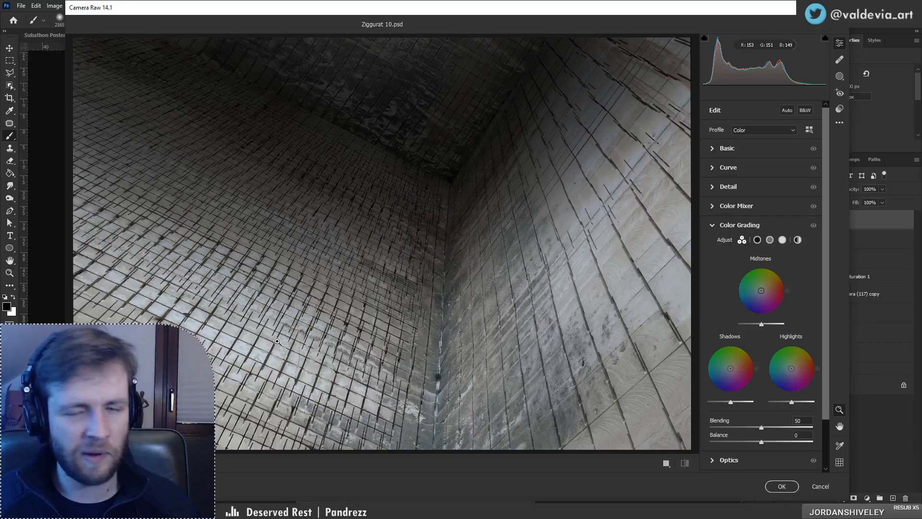
pyautogui.moveTo(480, 272); pyautogui.dragTo(520, 287)
pyautogui.moveTo(469, 353); pyautogui.dragTo(500, 347)
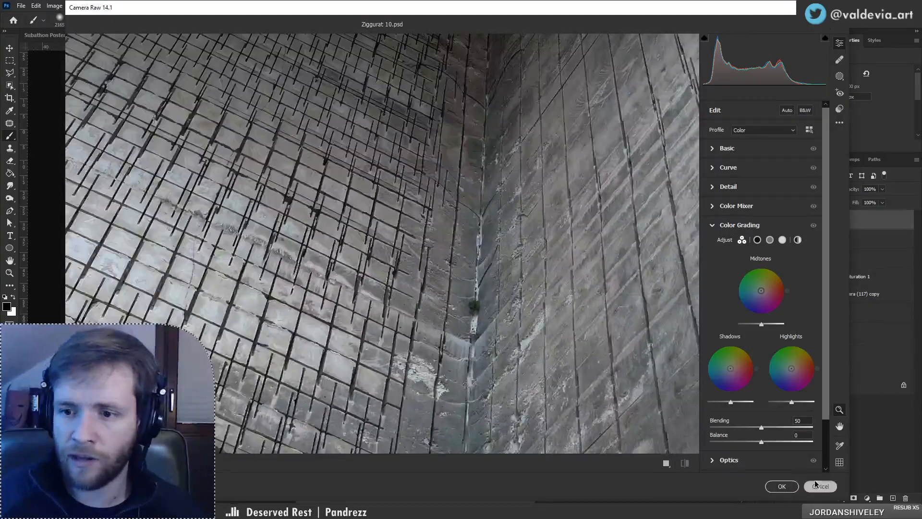
pyautogui.click(818, 486)
pyautogui.click(851, 244)
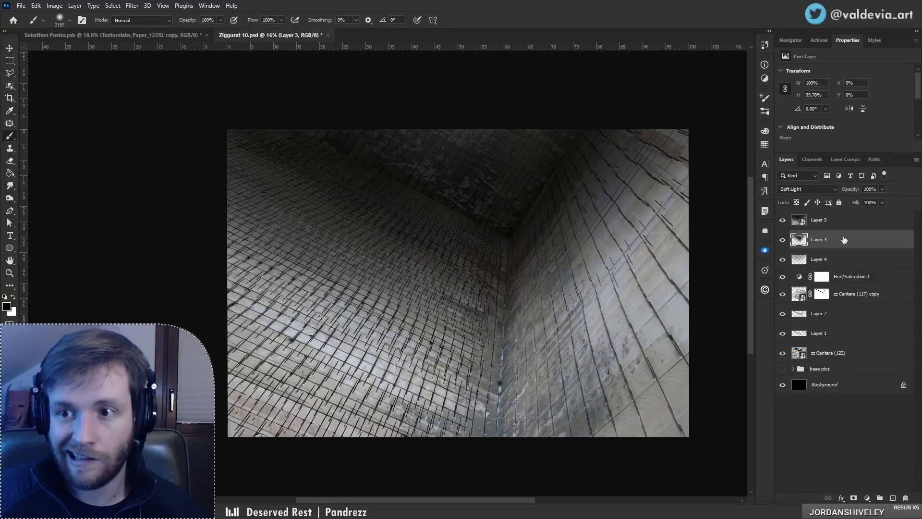
pyautogui.hotkey('alt', ']')
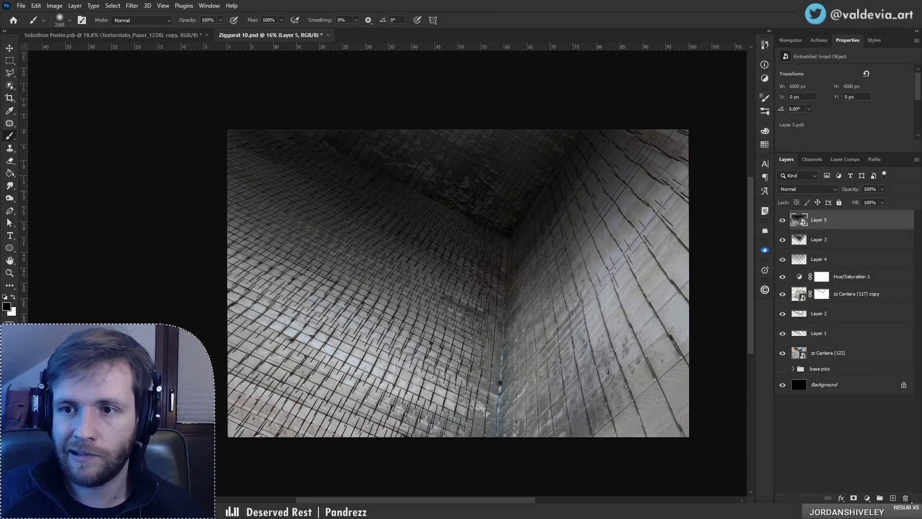
pyautogui.click(905, 498)
# Step: Add a new layer directly above zz Cantera (122) and clone the corner seam over the green plant with the Clone Stamp
pyautogui.click(824, 336)
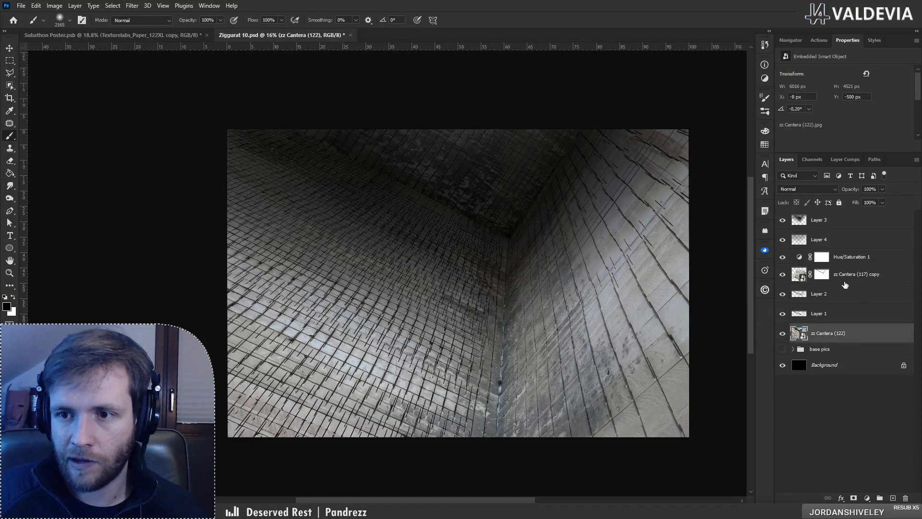
pyautogui.click(894, 498)
pyautogui.moveTo(499, 399); pyautogui.dragTo(601, 302)
pyautogui.moveTo(557, 254); pyautogui.dragTo(511, 375)
pyautogui.keyDown('alt'); pyautogui.click(476, 186); pyautogui.keyUp('alt')
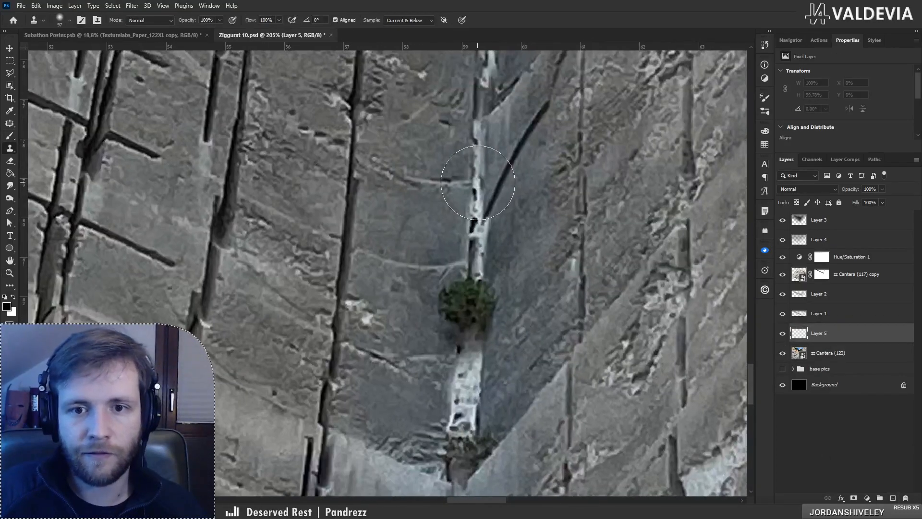
pyautogui.moveTo(477, 301)
pyautogui.mouseDown()
pyautogui.moveTo(461, 330)
pyautogui.moveTo(464, 286)
pyautogui.moveTo(483, 299)
pyautogui.moveTo(467, 264)
pyautogui.mouseUp()
pyautogui.hotkey('ctrl', 'z')
pyautogui.keyDown('alt'); pyautogui.click(456, 406); pyautogui.keyUp('alt')
pyautogui.keyDown('alt'); pyautogui.click(472, 231); pyautogui.keyUp('alt')
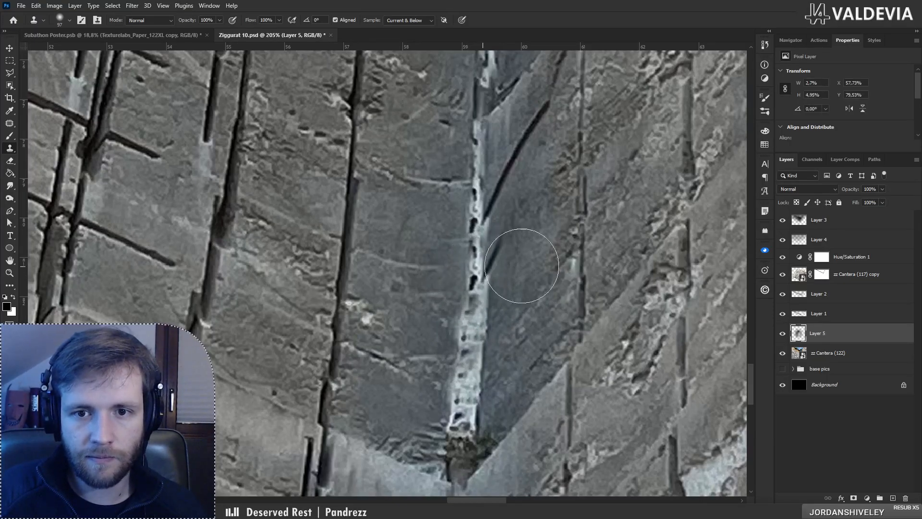
# Step: Reduce the Clone Stamp brush to 31 px and touch up the white corner seam at the former plant spot on Layer 5
pyautogui.rightClick(606, 282)
pyautogui.click(819, 335)
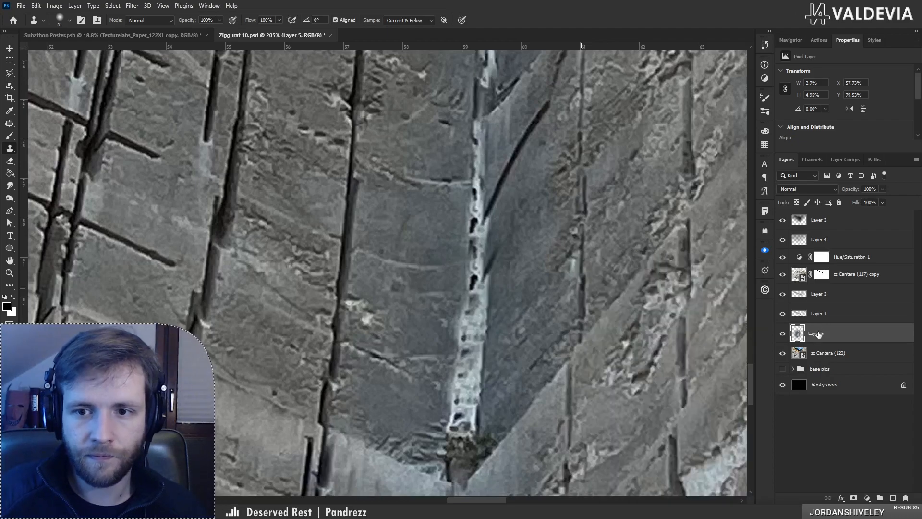
pyautogui.keyDown('alt'); pyautogui.click(477, 324); pyautogui.keyUp('alt')
pyautogui.moveTo(475, 283); pyautogui.dragTo(475, 279)
# Step: Clone clean stone and groove texture over the dark tuft beside the pale tiles on the left wall
pyautogui.moveTo(371, 356)
pyautogui.mouseDown()
pyautogui.moveTo(244, 351)
pyautogui.moveTo(298, 349)
pyautogui.mouseUp()
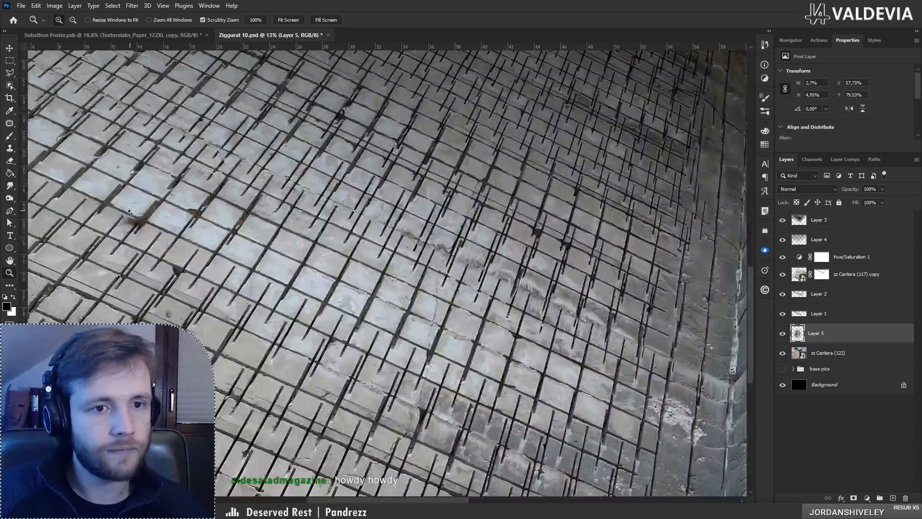
pyautogui.moveTo(131, 212)
pyautogui.mouseDown()
pyautogui.moveTo(212, 210)
pyautogui.moveTo(383, 296)
pyautogui.mouseUp()
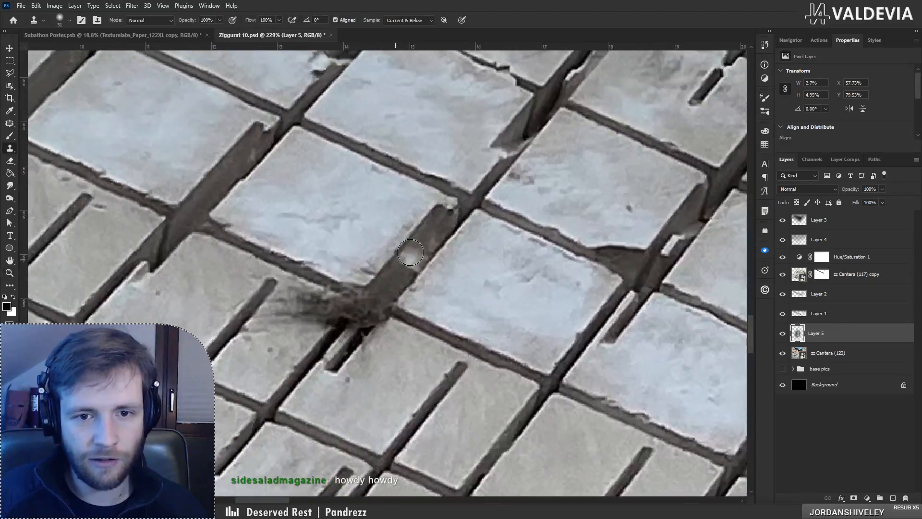
pyautogui.keyDown('alt'); pyautogui.click(461, 372); pyautogui.keyUp('alt')
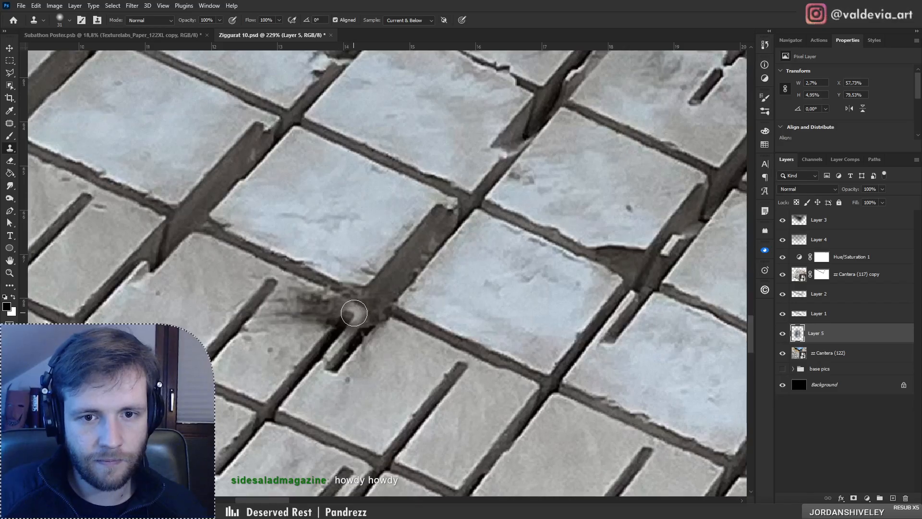
pyautogui.moveTo(349, 315)
pyautogui.mouseDown()
pyautogui.moveTo(320, 307)
pyautogui.moveTo(295, 318)
pyautogui.moveTo(286, 306)
pyautogui.moveTo(316, 306)
pyautogui.moveTo(293, 337)
pyautogui.moveTo(278, 328)
pyautogui.moveTo(315, 305)
pyautogui.mouseUp()
pyautogui.moveTo(516, 396)
pyautogui.mouseDown()
pyautogui.moveTo(471, 333)
pyautogui.moveTo(371, 244)
pyautogui.moveTo(198, 199)
pyautogui.mouseUp()
pyautogui.moveTo(518, 334)
pyautogui.mouseDown()
pyautogui.moveTo(393, 284)
pyautogui.moveTo(573, 353)
pyautogui.moveTo(691, 425)
pyautogui.mouseUp()
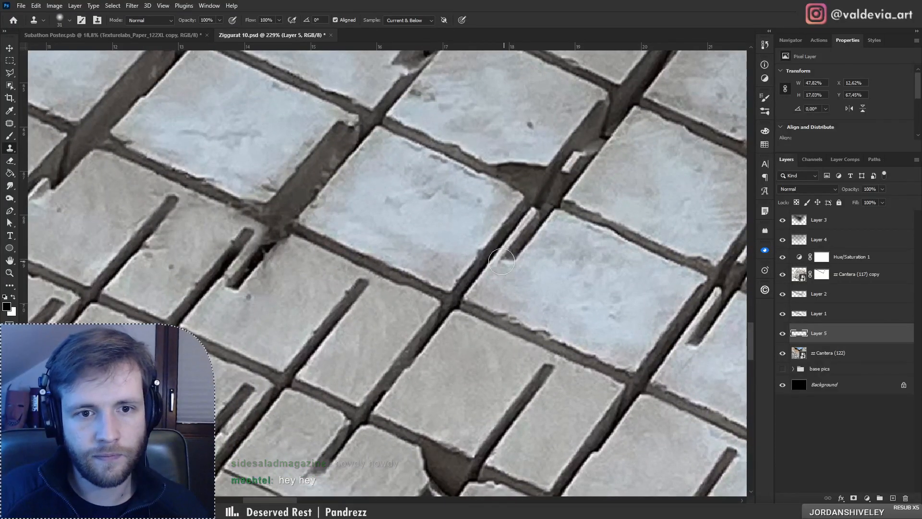
# Step: Undo the last clone strokes and rebuild the groove junction at the tuft spot from a matching tile joint
pyautogui.hotkey('ctrl', 'z')
pyautogui.keyDown('alt'); pyautogui.click(544, 221); pyautogui.keyUp('alt')
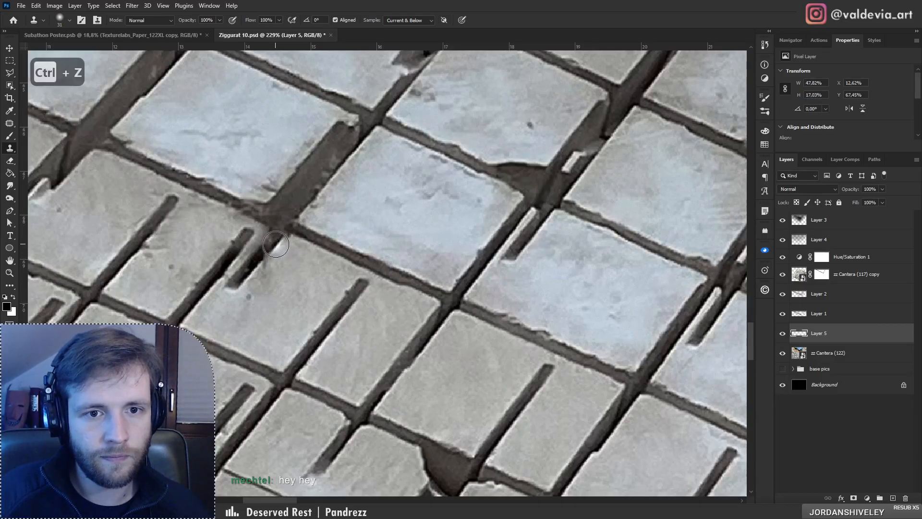
pyautogui.hotkey('ctrl', 'z')
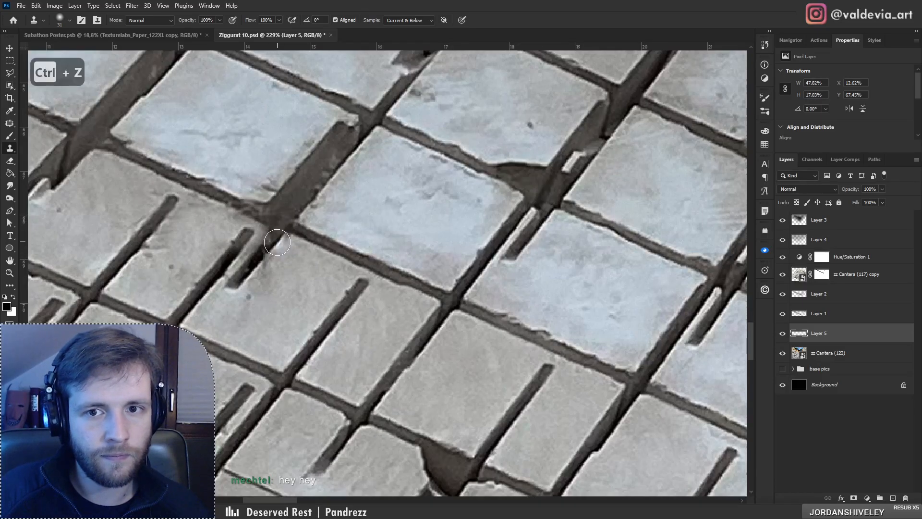
pyautogui.hotkey('ctrl', 'z')
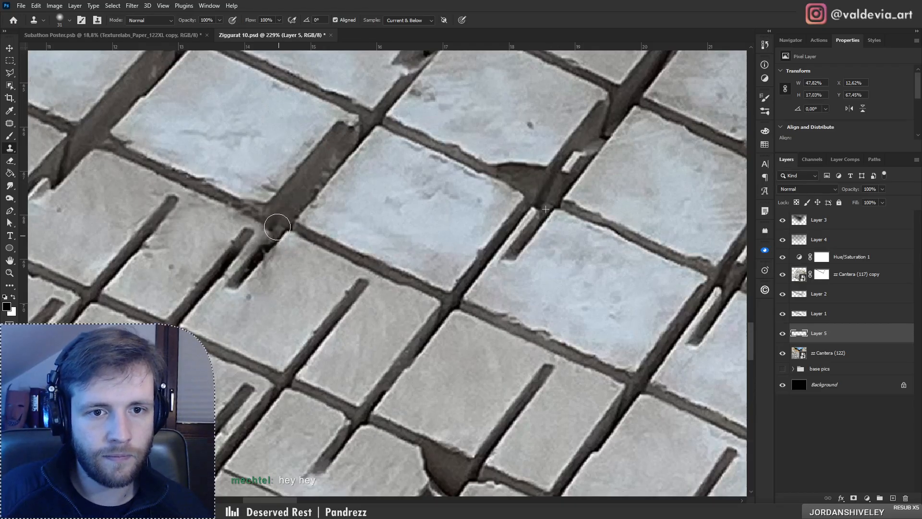
# Step: Examine the lower parts of the left wall, the corner and the right wall up close for remaining plants or blemishes
pyautogui.moveTo(313, 249); pyautogui.dragTo(182, 294)
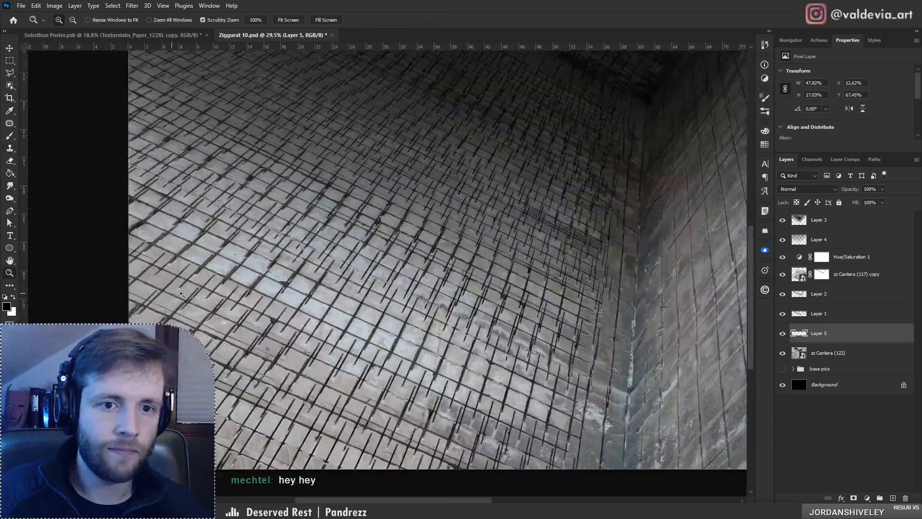
pyautogui.moveTo(295, 258)
pyautogui.mouseDown()
pyautogui.moveTo(366, 240)
pyautogui.moveTo(319, 248)
pyautogui.moveTo(348, 388)
pyautogui.moveTo(306, 295)
pyautogui.moveTo(304, 202)
pyautogui.moveTo(392, 126)
pyautogui.moveTo(401, 190)
pyautogui.mouseUp()
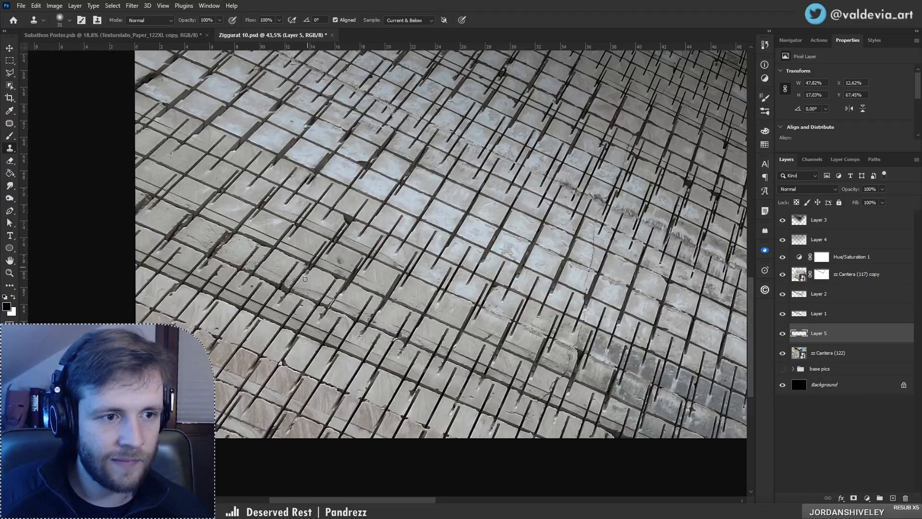
pyautogui.moveTo(567, 391); pyautogui.dragTo(231, 311)
pyautogui.moveTo(559, 350); pyautogui.dragTo(249, 342)
pyautogui.moveTo(720, 221); pyautogui.dragTo(312, 279)
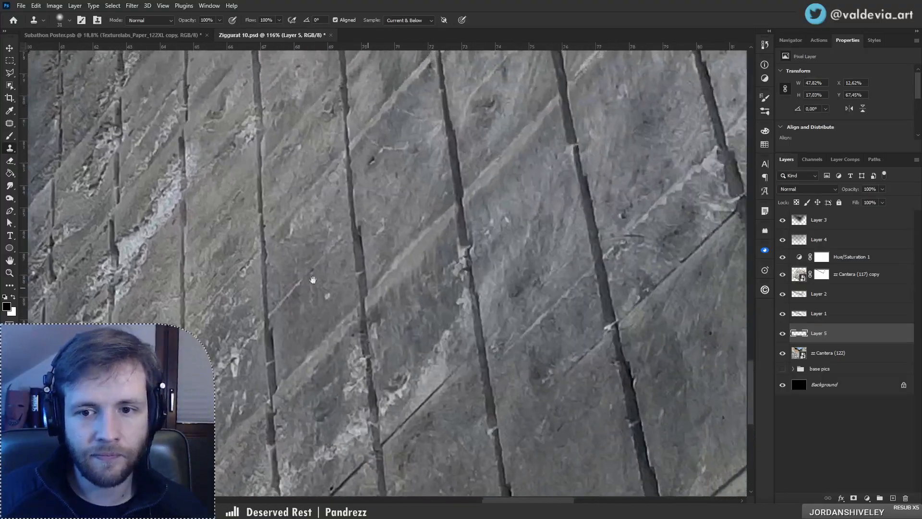
pyautogui.moveTo(338, 310); pyautogui.dragTo(131, 410)
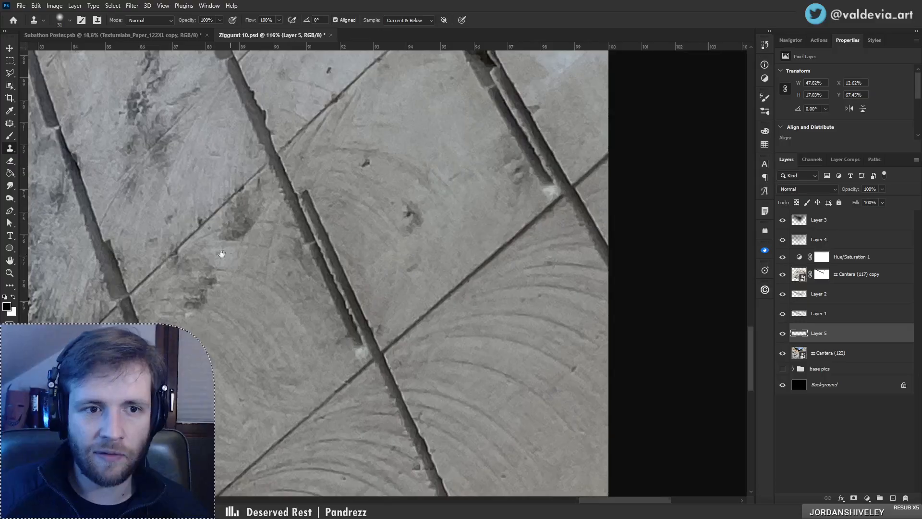
pyautogui.moveTo(221, 254); pyautogui.dragTo(397, 276)
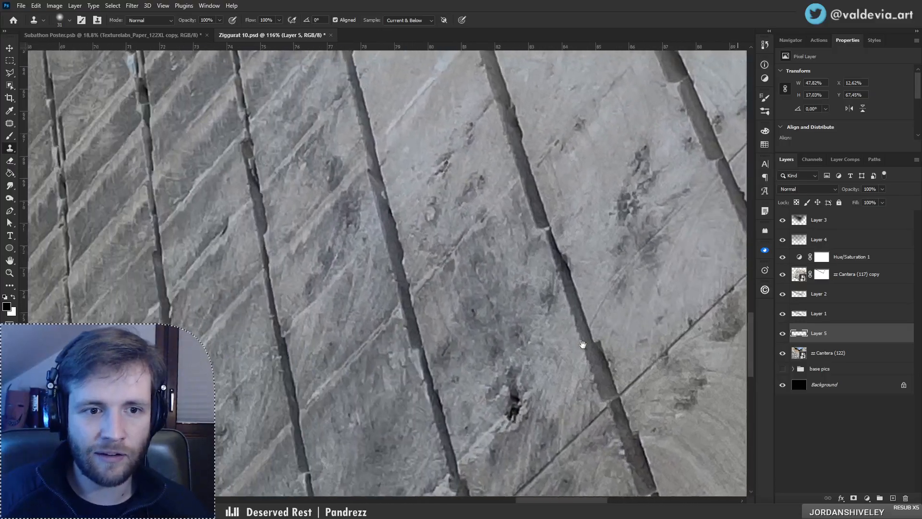
pyautogui.moveTo(582, 344); pyautogui.dragTo(697, 331)
pyautogui.moveTo(289, 317); pyautogui.dragTo(655, 278)
pyautogui.moveTo(501, 293); pyautogui.dragTo(655, 278)
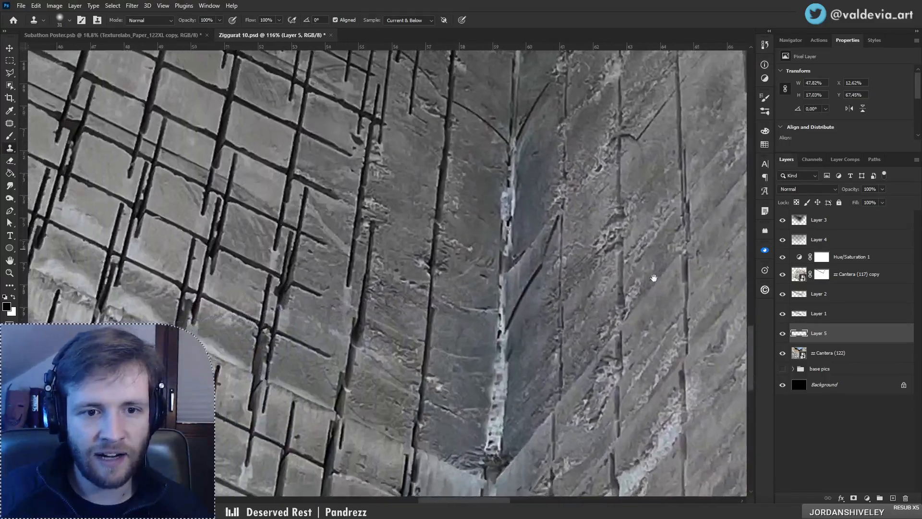
pyautogui.moveTo(269, 346); pyautogui.dragTo(677, 339)
pyautogui.moveTo(293, 312); pyautogui.dragTo(569, 329)
pyautogui.moveTo(303, 315); pyautogui.dragTo(702, 338)
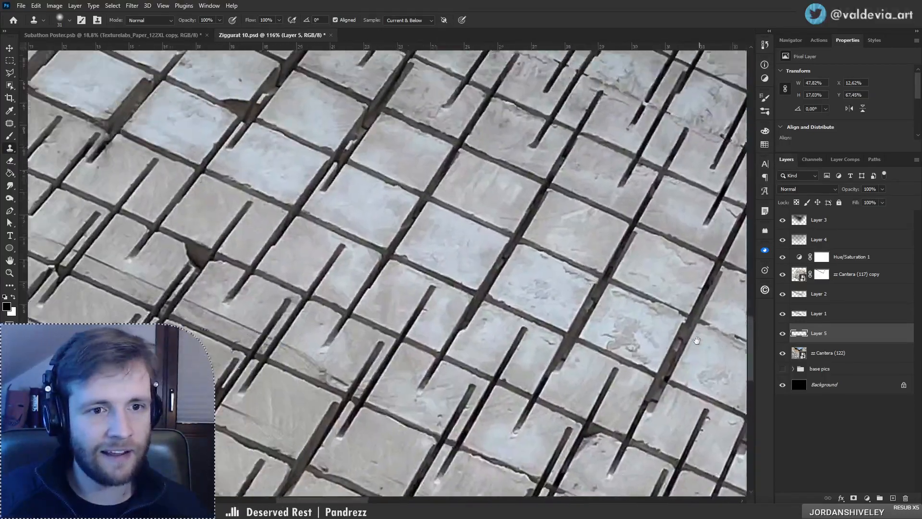
pyautogui.moveTo(457, 313); pyautogui.dragTo(696, 340)
pyautogui.moveTo(270, 311); pyautogui.dragTo(614, 331)
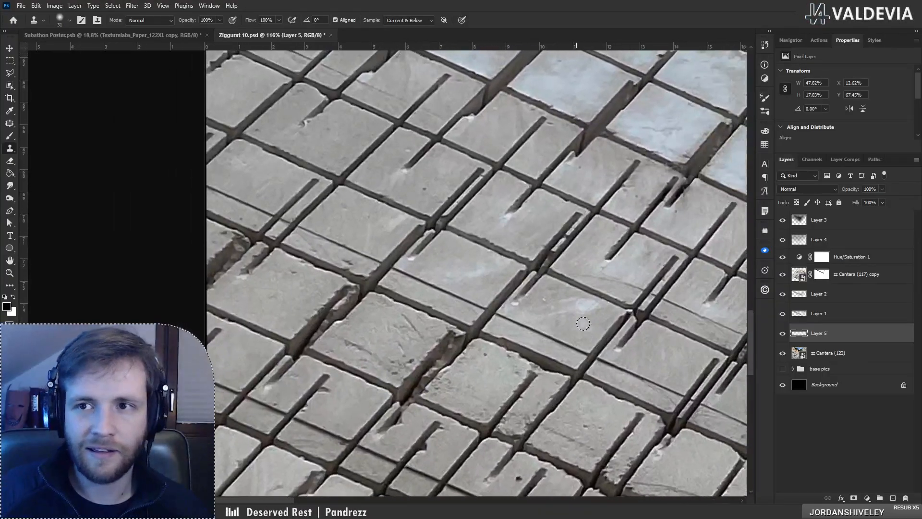
# Step: Examine the middle band of the left wall, the corner and the right wall up close for leftover plants or blemishes
pyautogui.click(791, 41)
pyautogui.moveTo(422, 183); pyautogui.dragTo(453, 445)
pyautogui.moveTo(442, 372); pyautogui.dragTo(137, 343)
pyautogui.moveTo(390, 280); pyautogui.dragTo(115, 243)
pyautogui.moveTo(420, 322); pyautogui.dragTo(95, 290)
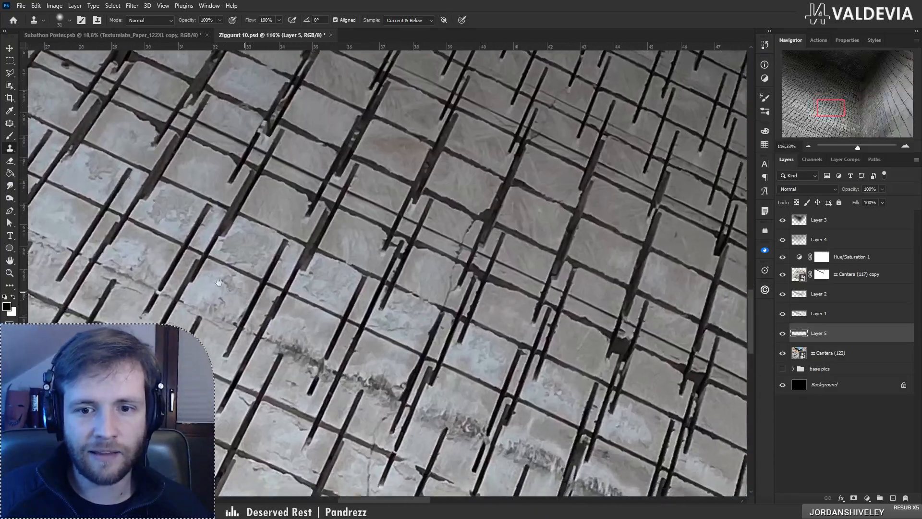
pyautogui.moveTo(344, 352); pyautogui.dragTo(205, 280)
pyautogui.moveTo(500, 329); pyautogui.dragTo(56, 312)
pyautogui.moveTo(605, 331); pyautogui.dragTo(214, 379)
pyautogui.moveTo(525, 329); pyautogui.dragTo(43, 347)
pyautogui.moveTo(591, 241); pyautogui.dragTo(277, 263)
pyautogui.moveTo(280, 385); pyautogui.dragTo(323, 426)
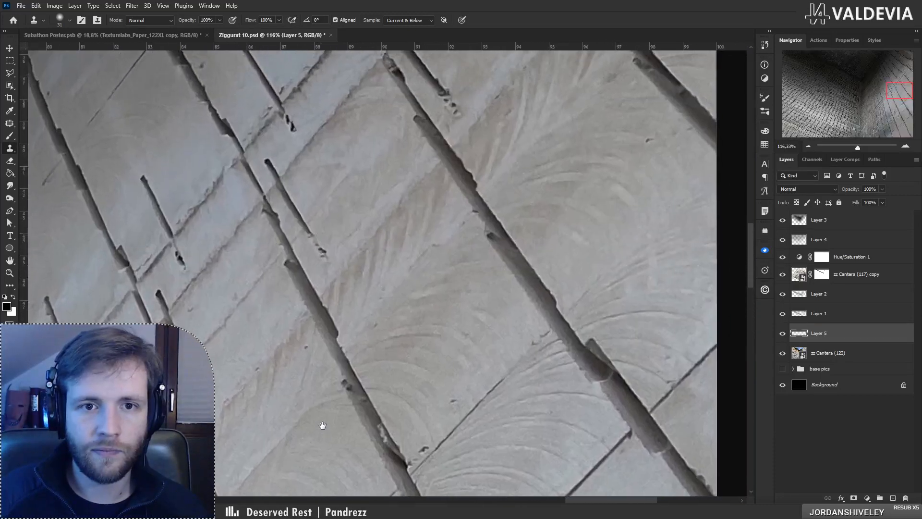
pyautogui.moveTo(230, 330); pyautogui.dragTo(466, 291)
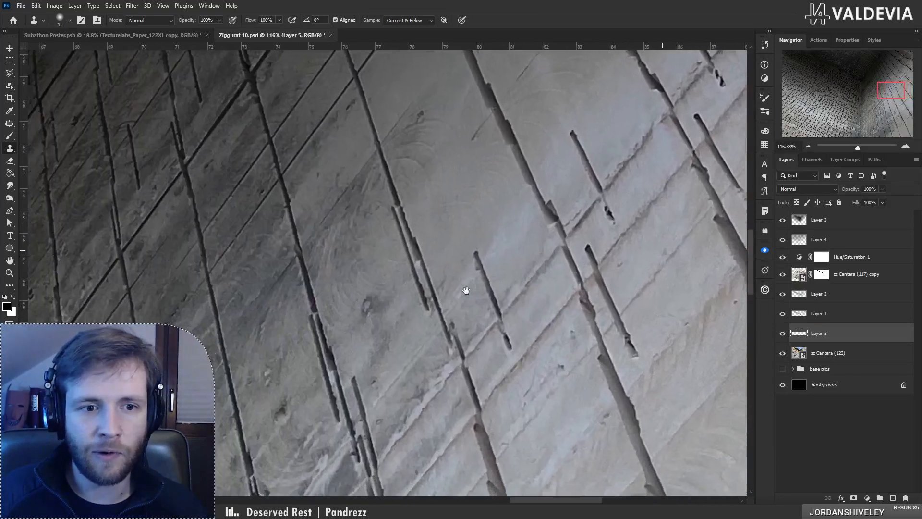
pyautogui.moveTo(163, 281); pyautogui.dragTo(492, 270)
pyautogui.moveTo(284, 274); pyautogui.dragTo(492, 270)
pyautogui.moveTo(184, 393); pyautogui.dragTo(446, 287)
pyautogui.moveTo(307, 267); pyautogui.dragTo(551, 301)
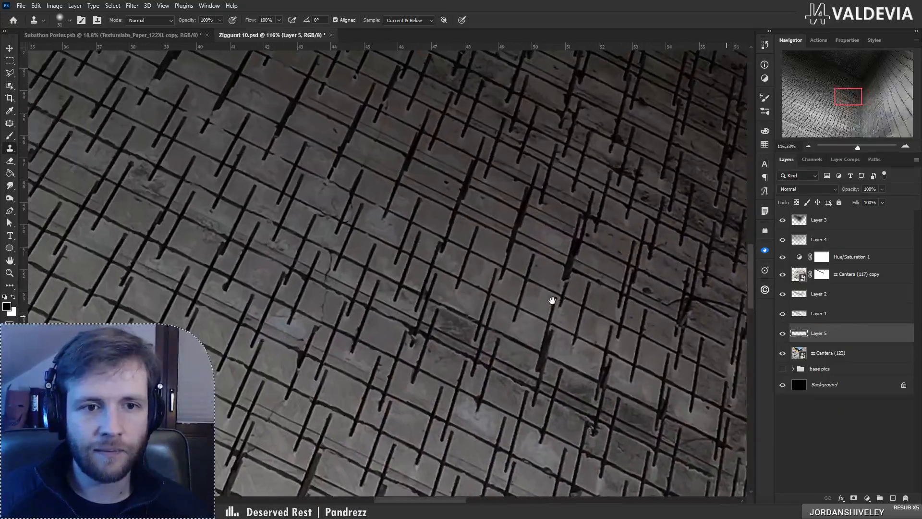
pyautogui.moveTo(132, 298); pyautogui.dragTo(434, 313)
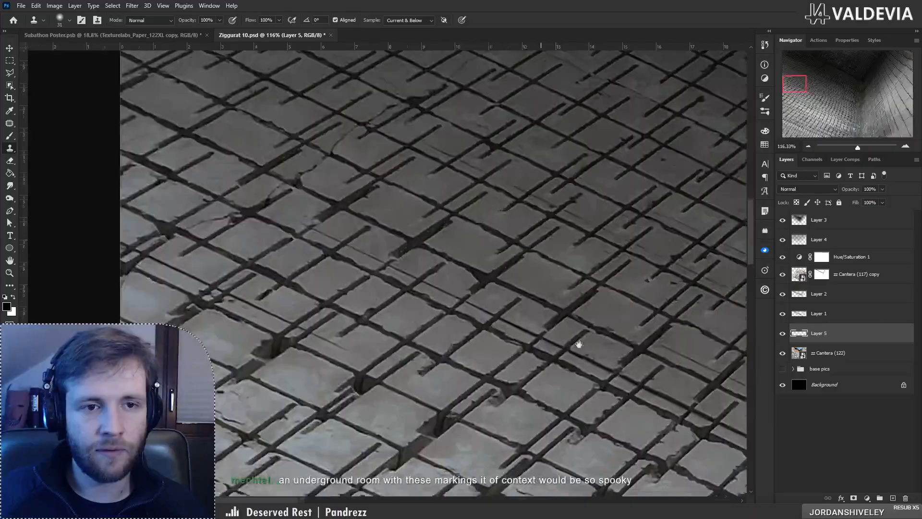
# Step: Inspect the dark upper areas of both walls and the ceiling edge for spots that still need cleanup
pyautogui.moveTo(578, 344); pyautogui.dragTo(618, 412)
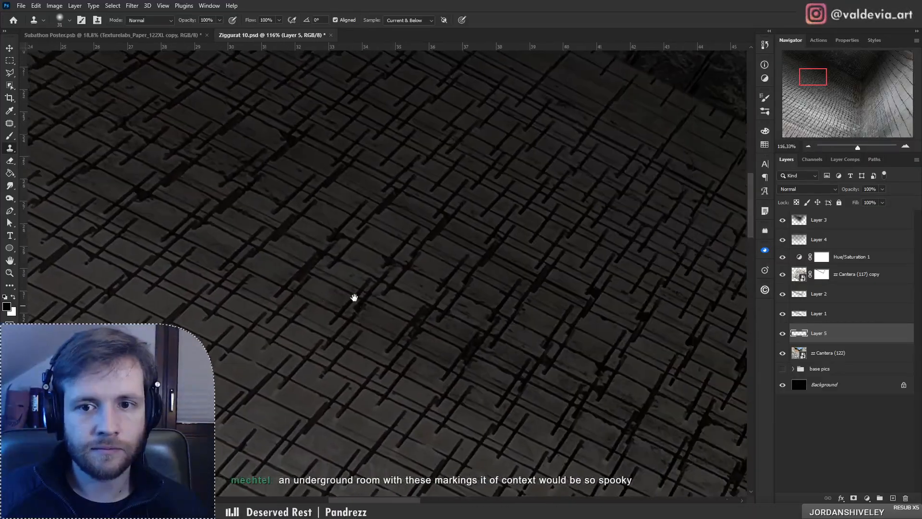
pyautogui.moveTo(354, 298); pyautogui.dragTo(96, 197)
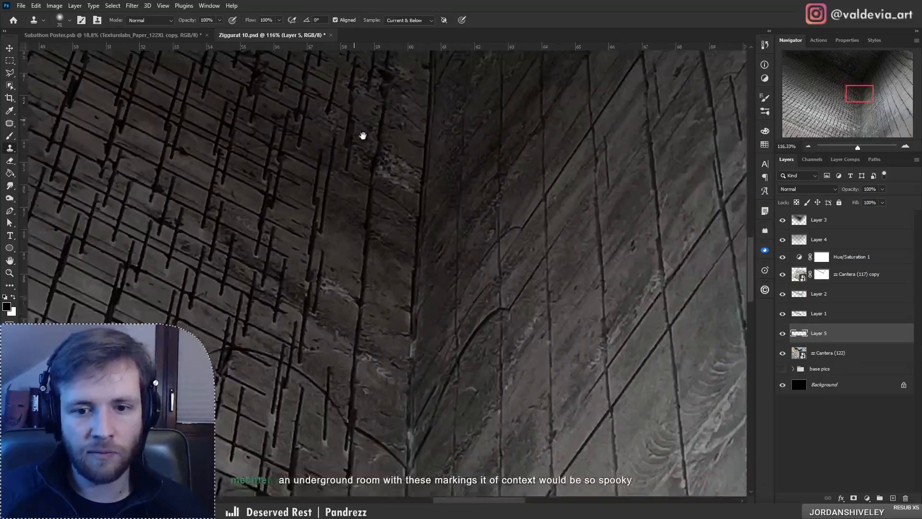
pyautogui.moveTo(499, 180); pyautogui.dragTo(348, 310)
pyautogui.moveTo(461, 159); pyautogui.dragTo(144, 461)
pyautogui.moveTo(356, 323); pyautogui.dragTo(296, 293)
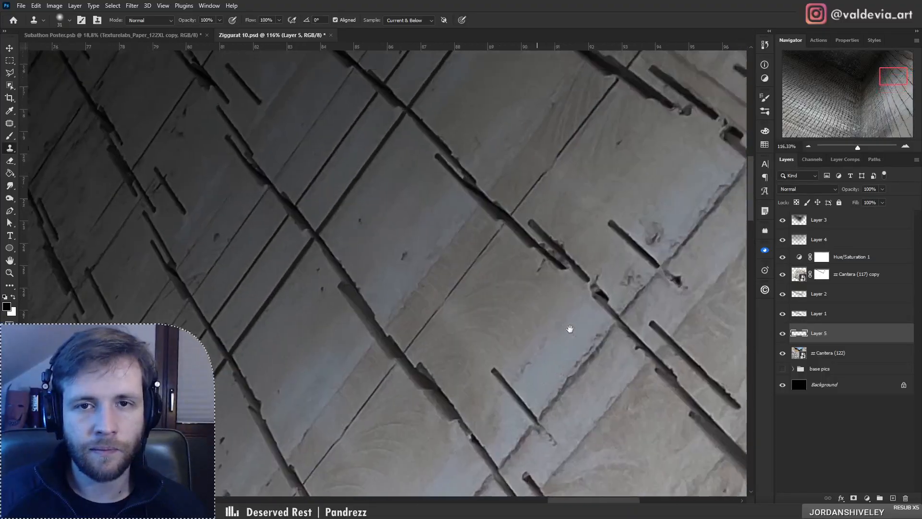
pyautogui.moveTo(570, 329); pyautogui.dragTo(364, 297)
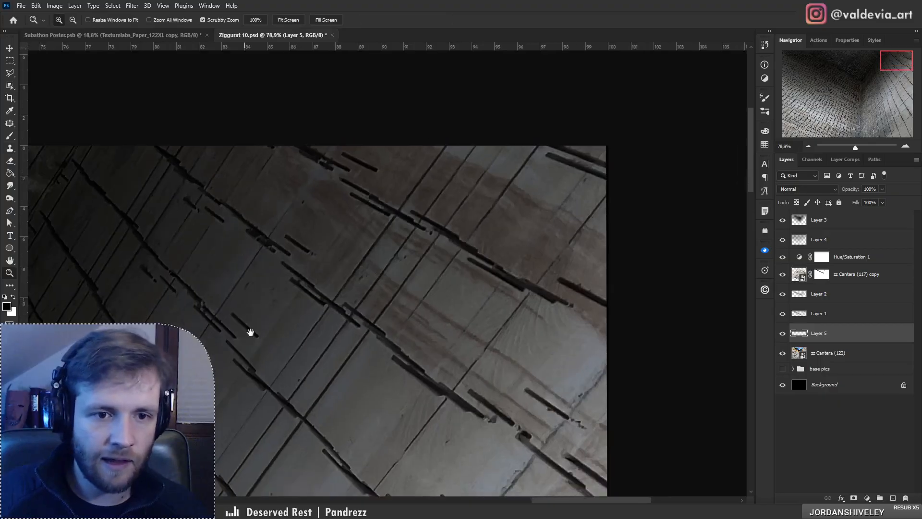
pyautogui.moveTo(251, 331); pyautogui.dragTo(556, 272)
pyautogui.moveTo(319, 266); pyautogui.dragTo(529, 139)
# Step: Move Layer 5 above the zz Cantera (117) copy layer and clone stone texture over the dark blotches where ceiling and right wall meet
pyautogui.moveTo(827, 329)
pyautogui.mouseDown()
pyautogui.moveTo(829, 320)
pyautogui.moveTo(831, 330)
pyautogui.mouseUp()
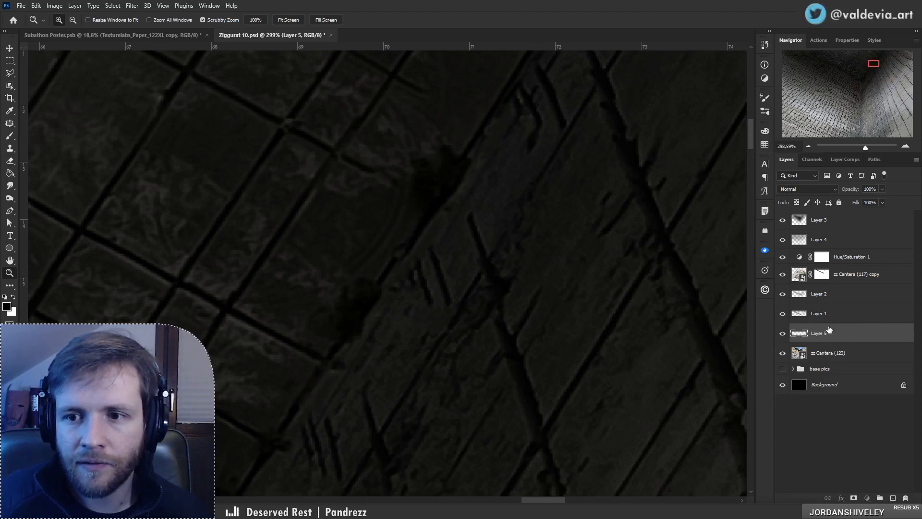
pyautogui.moveTo(825, 335); pyautogui.dragTo(815, 264)
pyautogui.press('s')
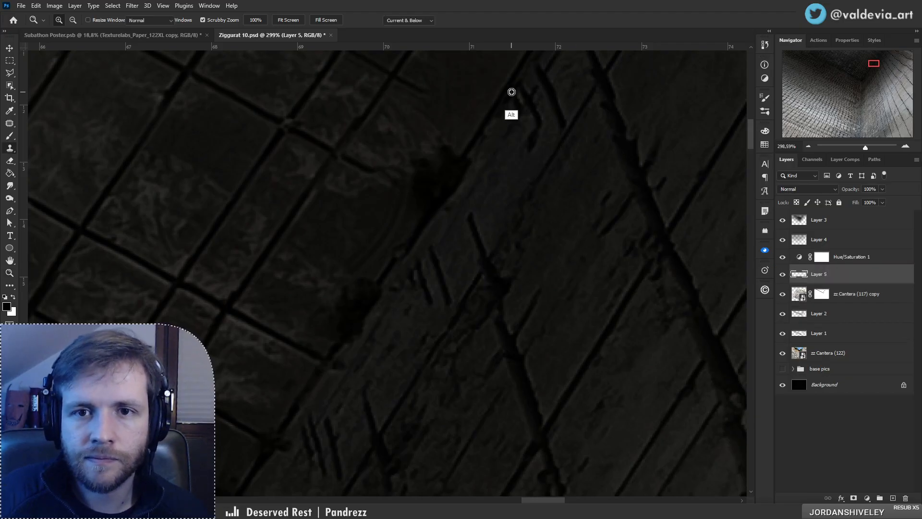
pyautogui.keyDown('alt'); pyautogui.click(511, 92); pyautogui.keyUp('alt')
pyautogui.moveTo(464, 157)
pyautogui.mouseDown()
pyautogui.moveTo(427, 202)
pyautogui.moveTo(413, 192)
pyautogui.moveTo(417, 206)
pyautogui.mouseUp()
pyautogui.moveTo(379, 305)
pyautogui.mouseDown()
pyautogui.moveTo(341, 340)
pyautogui.moveTo(364, 286)
pyautogui.moveTo(370, 300)
pyautogui.moveTo(352, 318)
pyautogui.moveTo(346, 310)
pyautogui.moveTo(375, 285)
pyautogui.moveTo(415, 282)
pyautogui.moveTo(388, 307)
pyautogui.moveTo(271, 312)
pyautogui.mouseUp()
pyautogui.hotkey('ctrl', 'z')
pyautogui.keyDown('alt'); pyautogui.click(415, 235); pyautogui.keyUp('alt')
pyautogui.moveTo(347, 359); pyautogui.dragTo(474, 308)
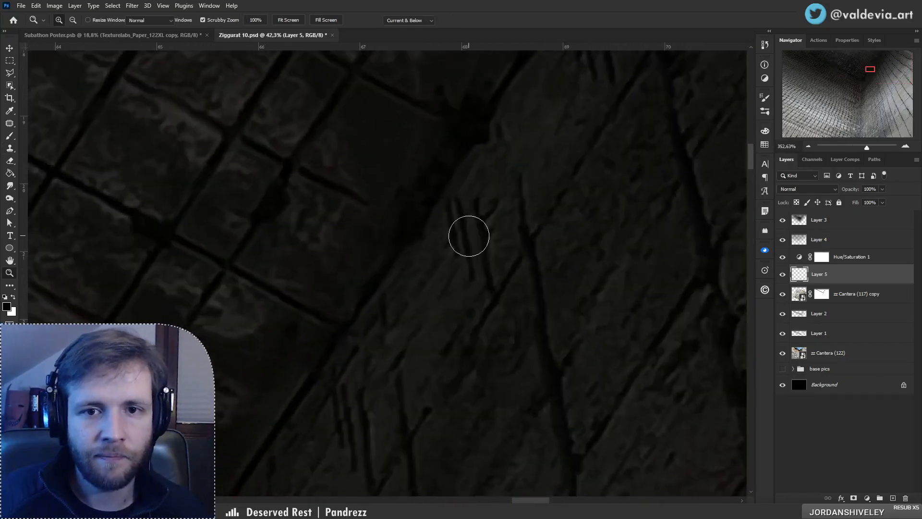
pyautogui.moveTo(504, 177); pyautogui.dragTo(483, 264)
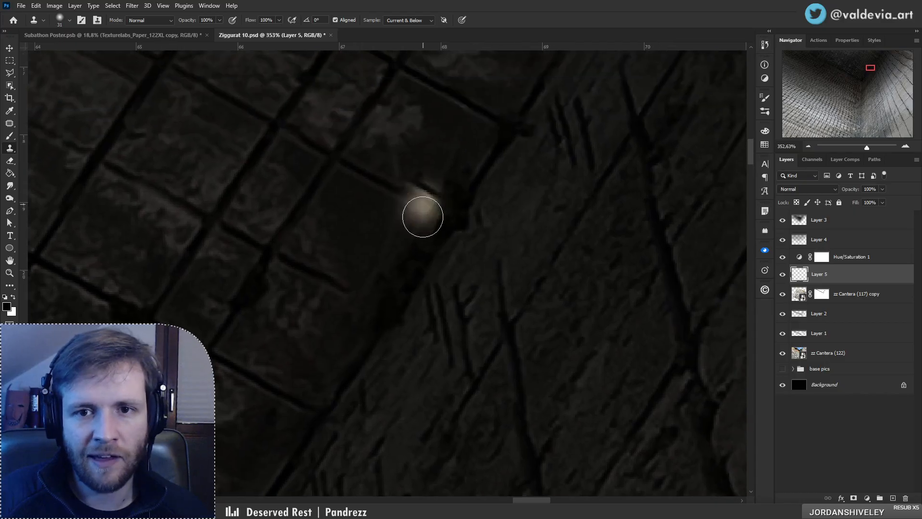
# Step: Examine the seam between the dark ceiling and the left wall up close
pyautogui.press('z')
pyautogui.moveTo(423, 217)
pyautogui.mouseDown()
pyautogui.moveTo(395, 261)
pyautogui.moveTo(313, 315)
pyautogui.mouseUp()
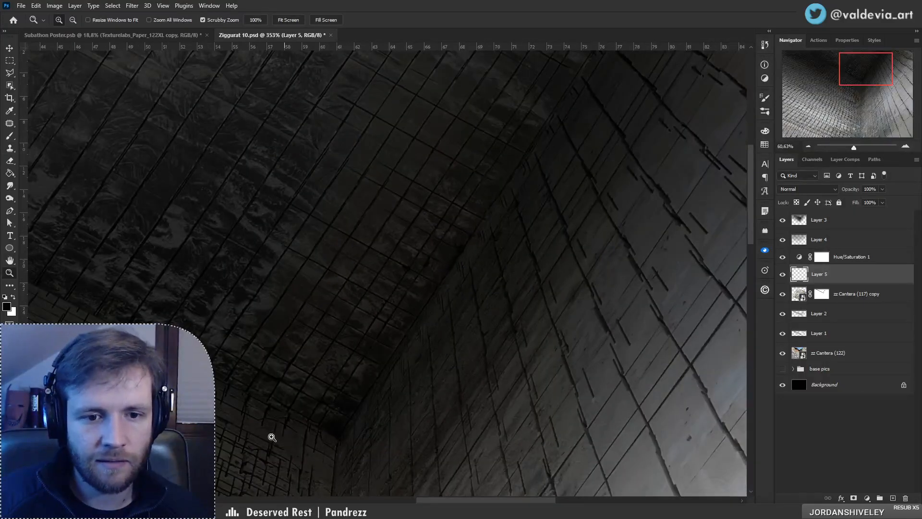
pyautogui.moveTo(170, 363)
pyautogui.mouseDown()
pyautogui.moveTo(215, 319)
pyautogui.moveTo(505, 402)
pyautogui.moveTo(545, 429)
pyautogui.mouseUp()
pyautogui.press('s')
pyautogui.moveTo(418, 342); pyautogui.dragTo(611, 426)
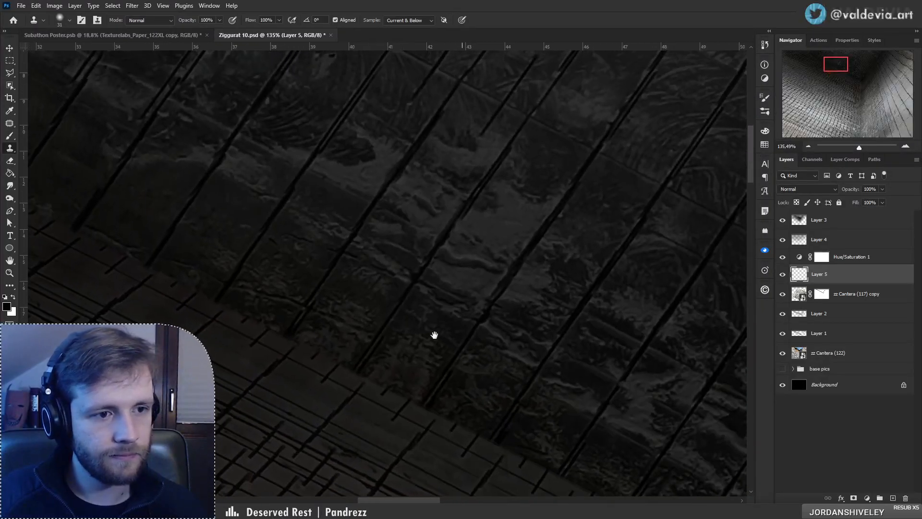
pyautogui.moveTo(434, 333); pyautogui.dragTo(636, 402)
pyautogui.moveTo(394, 317); pyautogui.dragTo(614, 416)
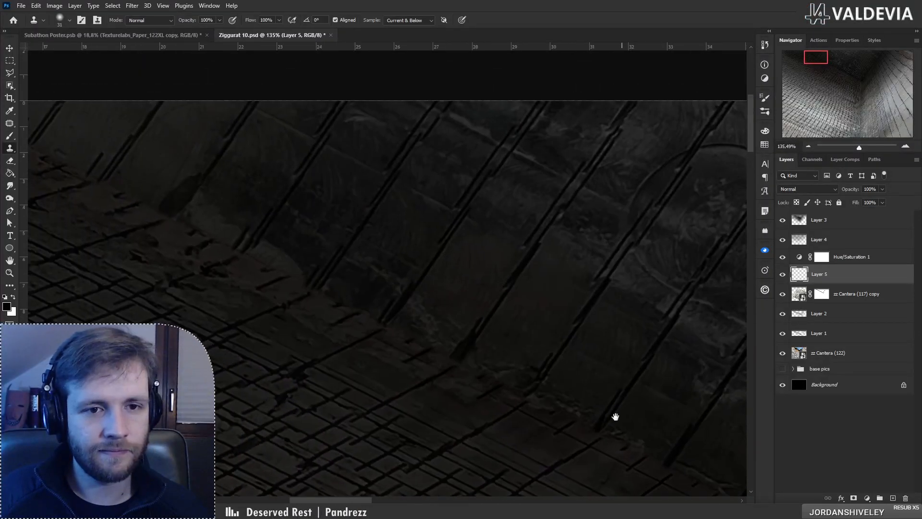
pyautogui.press('z')
pyautogui.moveTo(416, 301); pyautogui.dragTo(350, 296)
pyautogui.moveTo(441, 307)
pyautogui.mouseDown()
pyautogui.moveTo(488, 304)
pyautogui.moveTo(491, 293)
pyautogui.mouseUp()
pyautogui.press('s')
# Step: Compare the image with and without the zz Cantera (117) copy ceiling layer, and review the whole composition
pyautogui.click(783, 294)
pyautogui.click(783, 294)
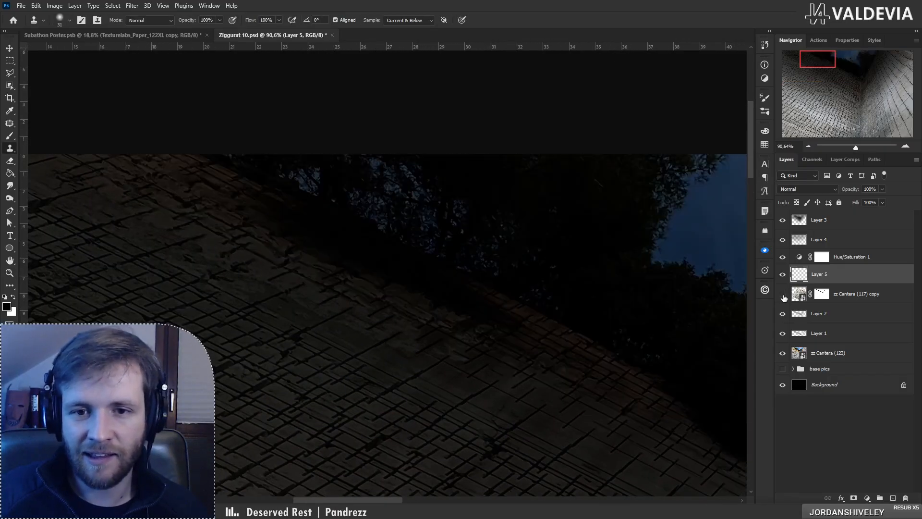
pyautogui.click(783, 294)
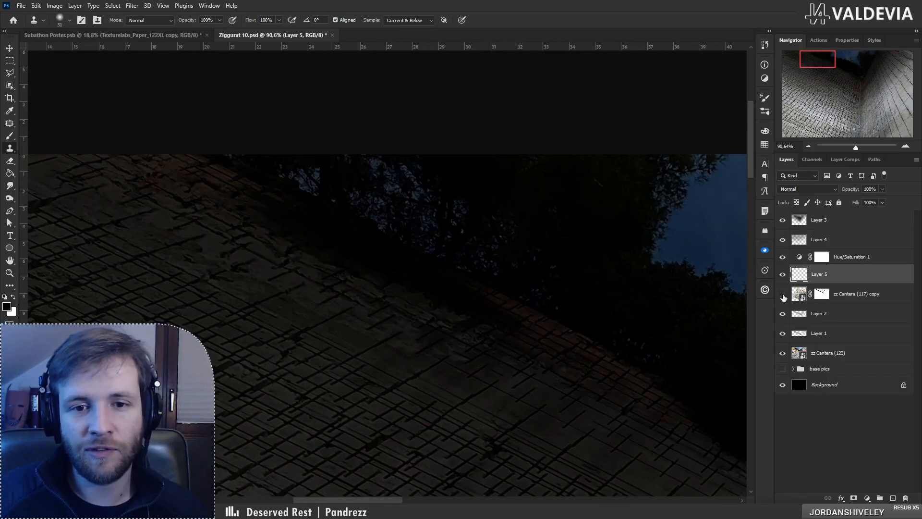
pyautogui.click(783, 294)
pyautogui.moveTo(499, 265); pyautogui.dragTo(324, 281)
pyautogui.moveTo(534, 305); pyautogui.dragTo(596, 312)
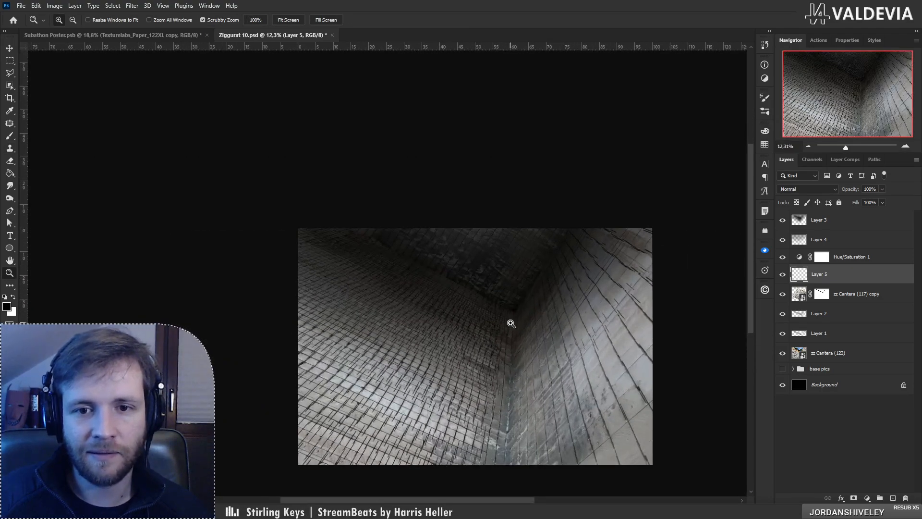
pyautogui.moveTo(511, 323)
pyautogui.mouseDown()
pyautogui.moveTo(541, 317)
pyautogui.moveTo(485, 304)
pyautogui.moveTo(568, 373)
pyautogui.moveTo(514, 318)
pyautogui.mouseUp()
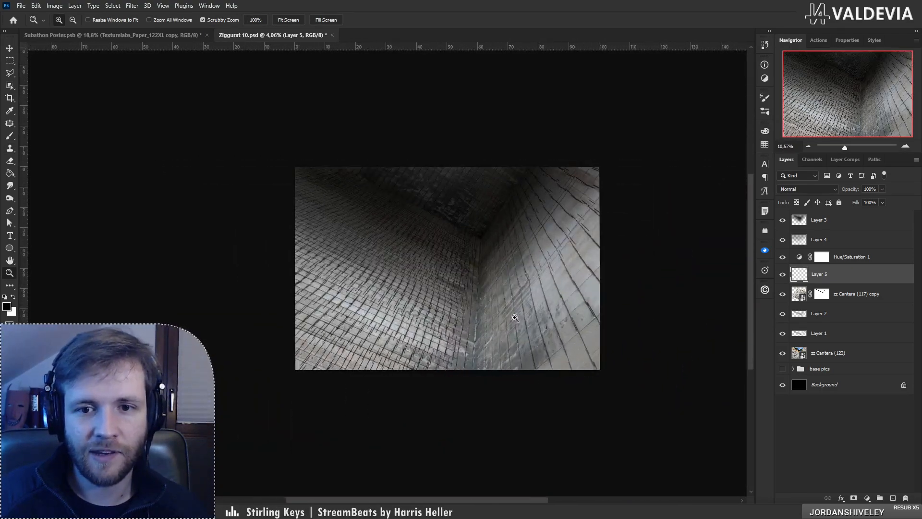
pyautogui.moveTo(466, 257); pyautogui.dragTo(500, 255)
# Step: Stamp all visible layers into a new layer above Layer 3 and make it a smart object
pyautogui.press('s')
pyautogui.click(856, 223)
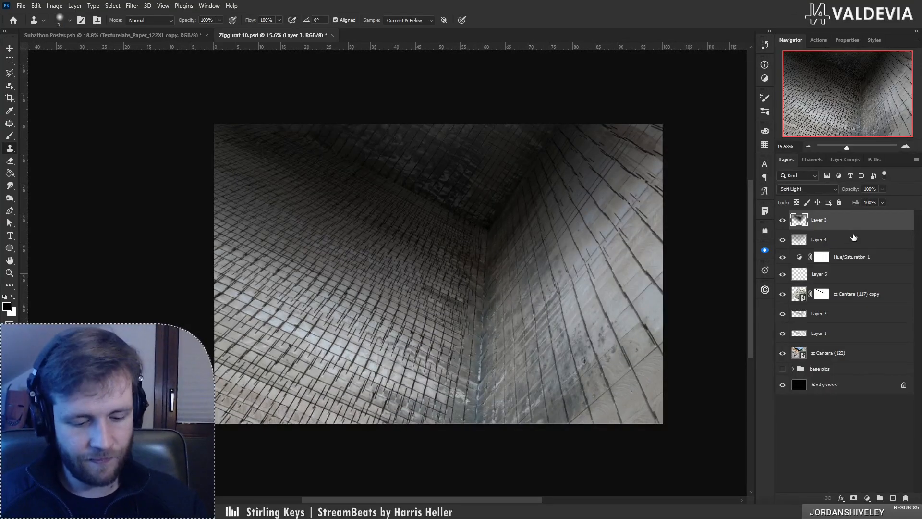
pyautogui.hotkey('ctrl', 'shift', 'alt', 'e')
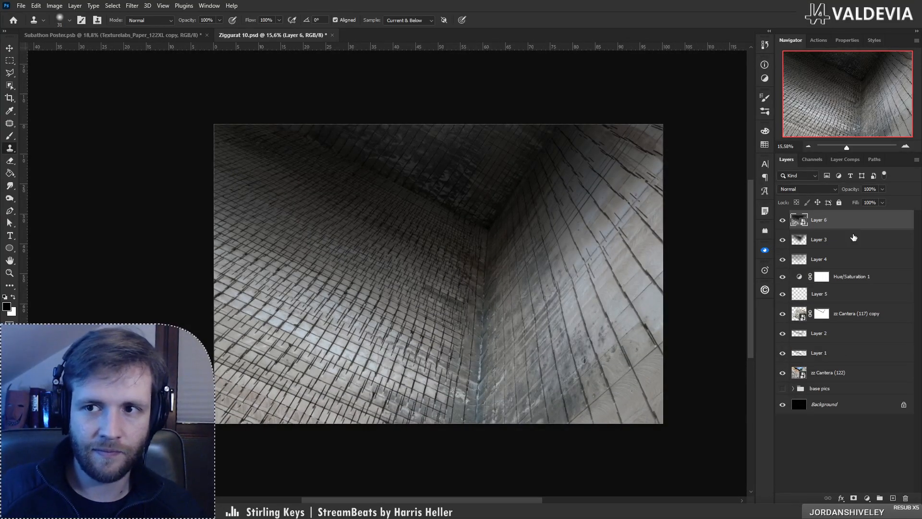
# Step: Apply Camera Raw basic adjustments to the merged layer: temperature -11, tint -7, exposure -0.50, contrast +39 and highlights +3
pyautogui.hotkey('ctrl', 'shift', 'a')
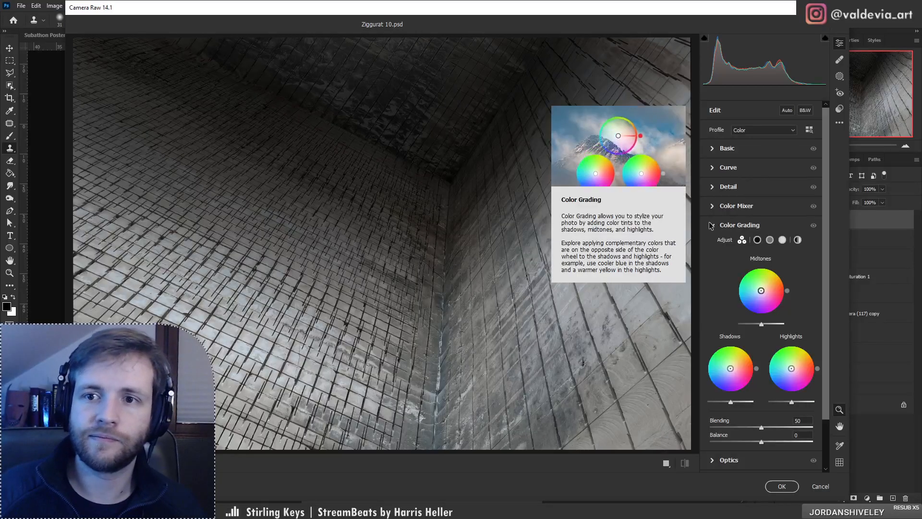
pyautogui.click(711, 149)
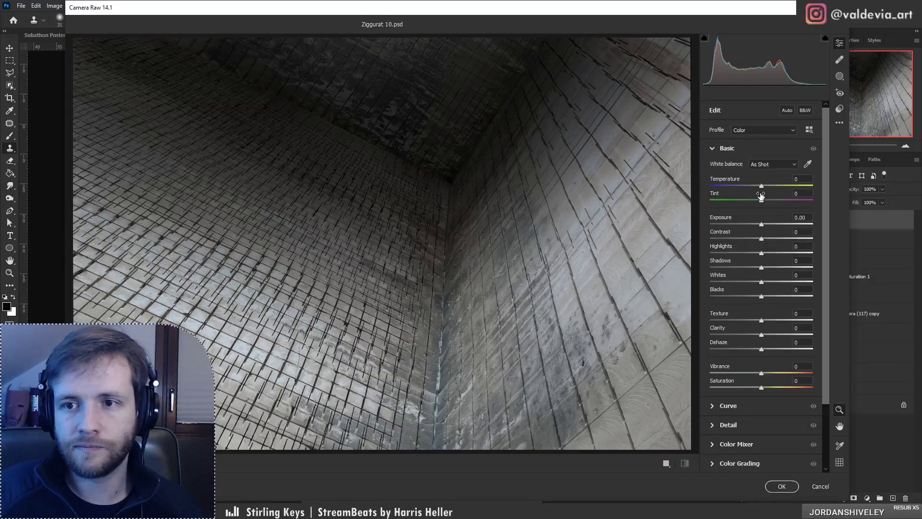
pyautogui.moveTo(761, 189); pyautogui.dragTo(759, 189)
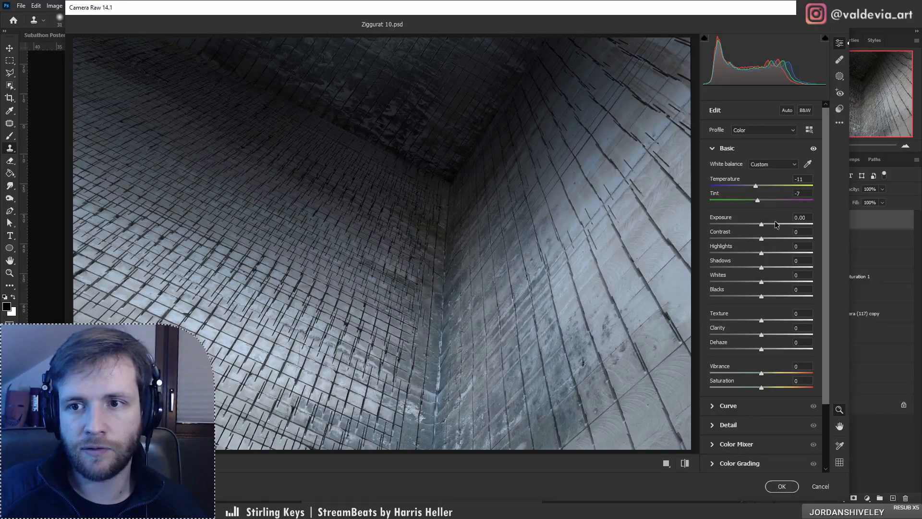
pyautogui.moveTo(762, 228)
pyautogui.mouseDown()
pyautogui.moveTo(754, 228)
pyautogui.moveTo(781, 240)
pyautogui.moveTo(760, 227)
pyautogui.mouseUp()
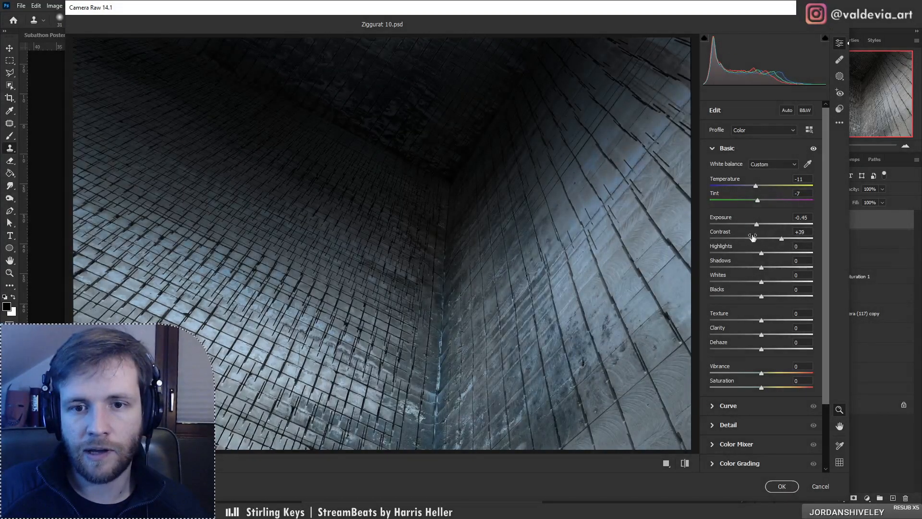
pyautogui.moveTo(460, 218); pyautogui.dragTo(414, 132)
pyautogui.moveTo(439, 182); pyautogui.dragTo(489, 181)
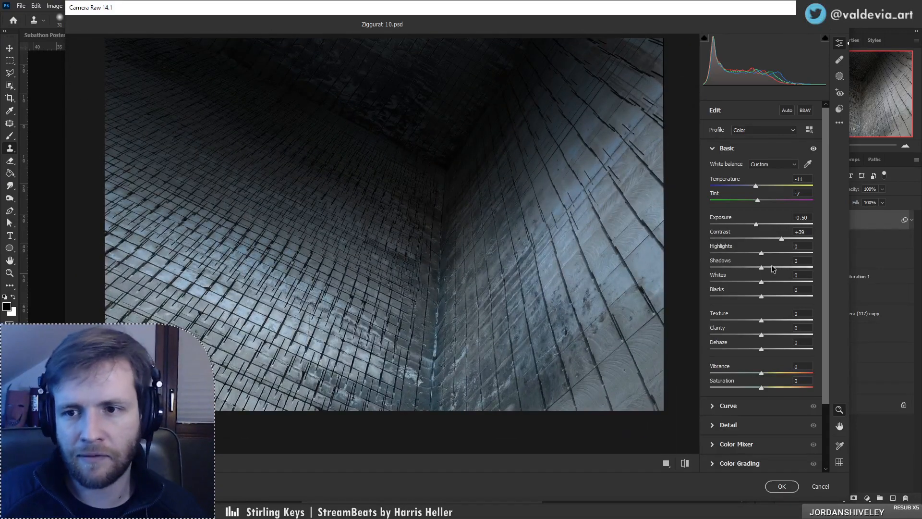
pyautogui.moveTo(800, 255); pyautogui.dragTo(765, 260)
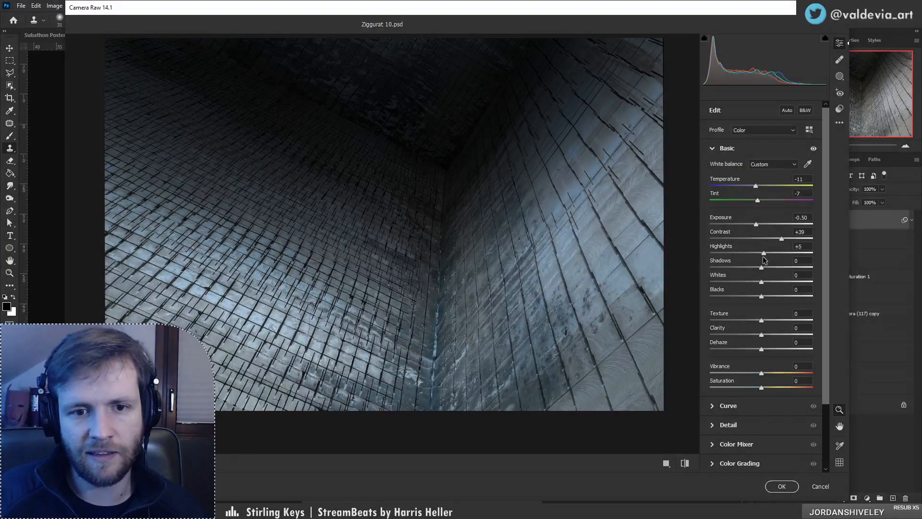
pyautogui.moveTo(470, 264); pyautogui.dragTo(485, 239)
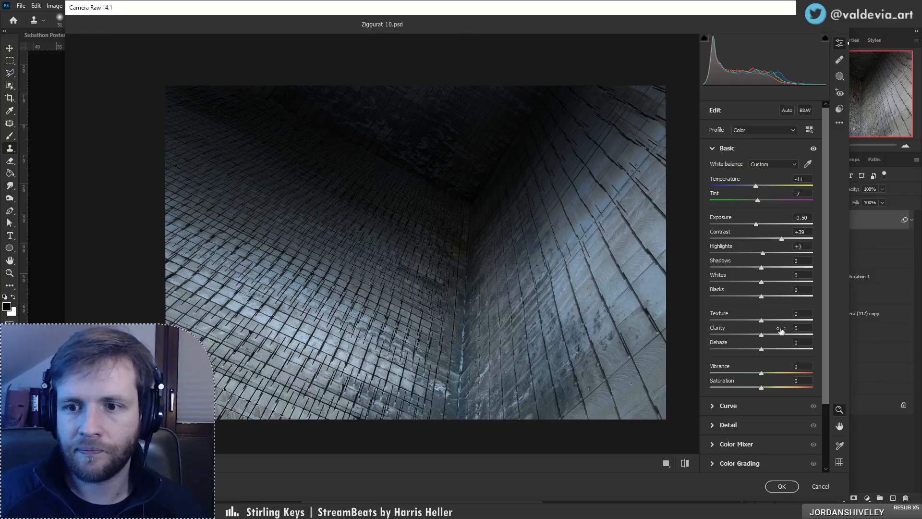
# Step: Add film grain with an amount of 55 in the Camera Raw effects, judging it on the wall corner
pyautogui.scroll(-4, 730, 444)
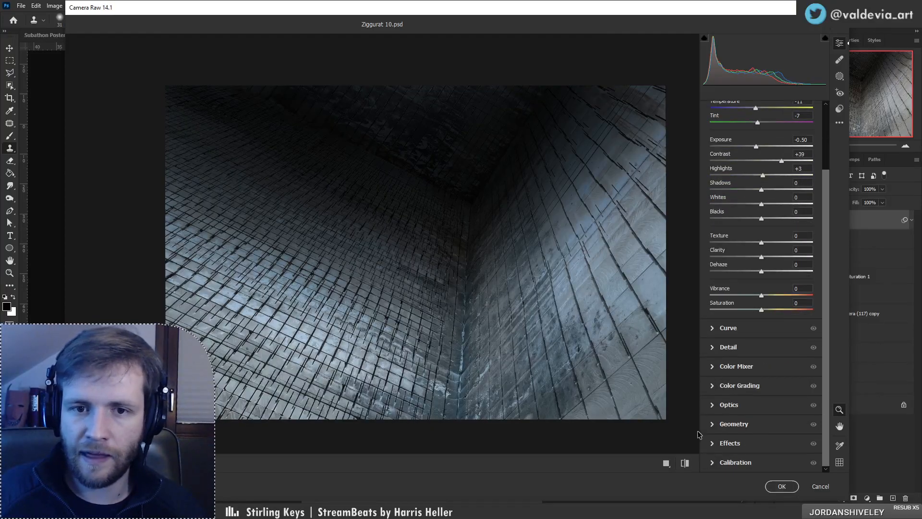
pyautogui.click(729, 443)
pyautogui.moveTo(495, 304); pyautogui.dragTo(590, 303)
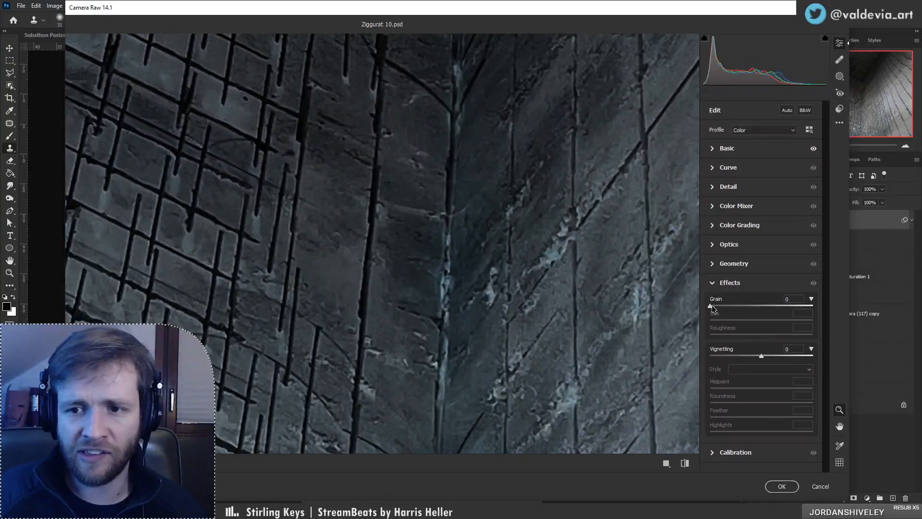
pyautogui.moveTo(711, 306); pyautogui.dragTo(763, 306)
pyautogui.moveTo(440, 295); pyautogui.dragTo(489, 275)
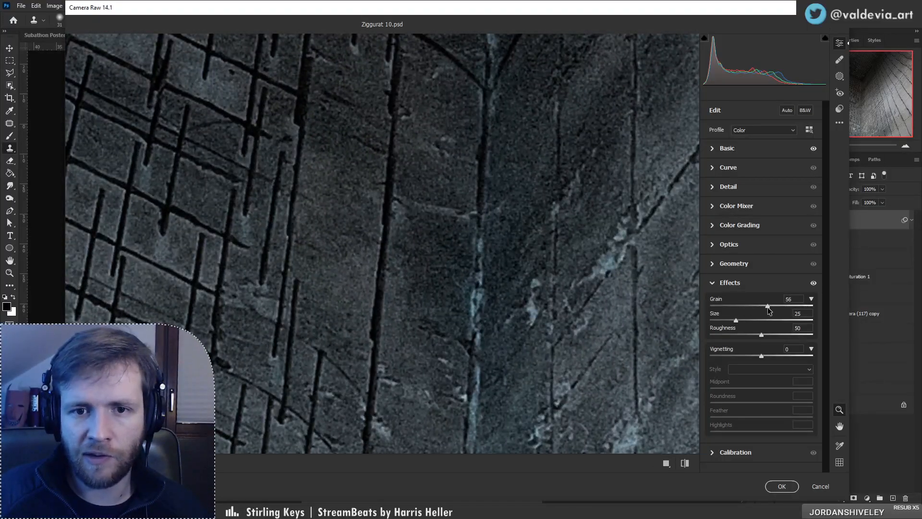
pyautogui.moveTo(768, 310); pyautogui.dragTo(767, 311)
# Step: Set the grain size to 34 and check the effect on the full image
pyautogui.moveTo(510, 265); pyautogui.dragTo(294, 261)
pyautogui.moveTo(438, 186); pyautogui.dragTo(367, 284)
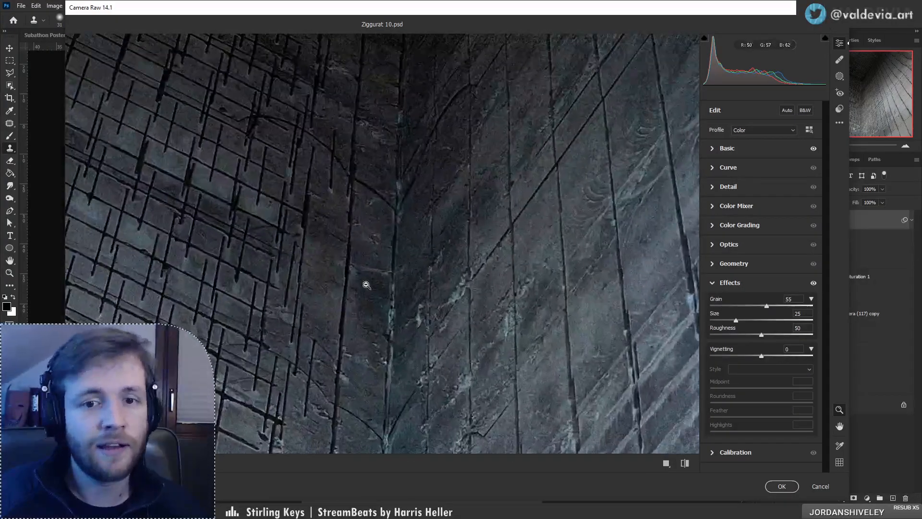
pyautogui.click(367, 284)
pyautogui.moveTo(736, 320)
pyautogui.mouseDown()
pyautogui.moveTo(751, 321)
pyautogui.moveTo(741, 323)
pyautogui.mouseUp()
pyautogui.moveTo(428, 281); pyautogui.dragTo(431, 225)
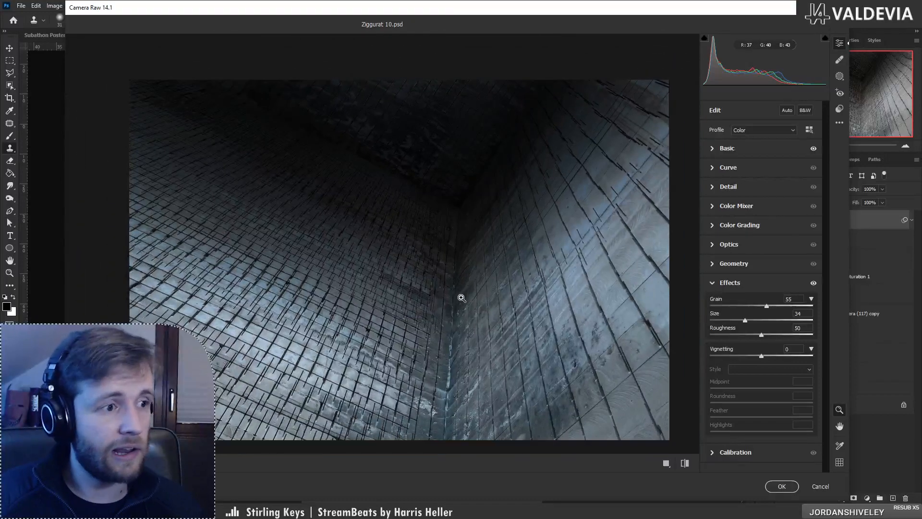
pyautogui.moveTo(461, 298)
pyautogui.mouseDown()
pyautogui.moveTo(435, 301)
pyautogui.moveTo(447, 301)
pyautogui.mouseUp()
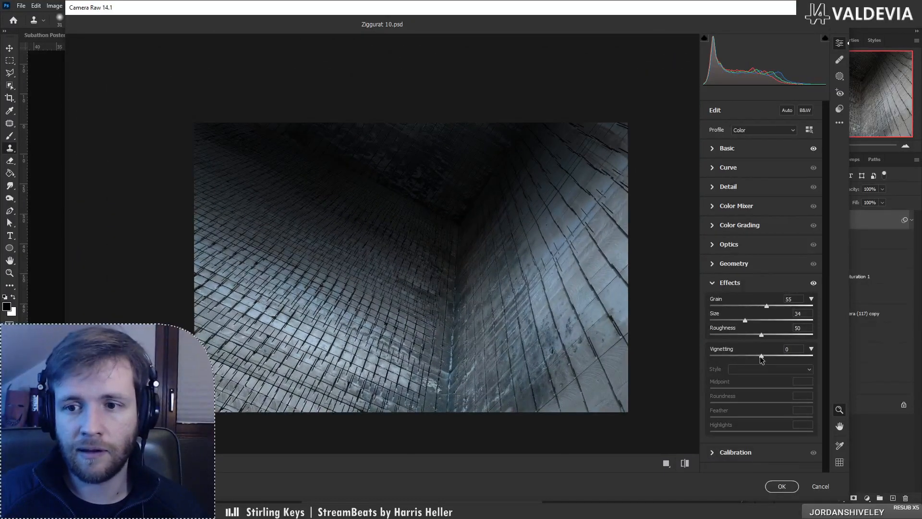
# Step: Add a vignette of -13 in the Camera Raw effects and check it on the wall stonework
pyautogui.moveTo(760, 358)
pyautogui.mouseDown()
pyautogui.moveTo(744, 358)
pyautogui.moveTo(762, 356)
pyautogui.mouseUp()
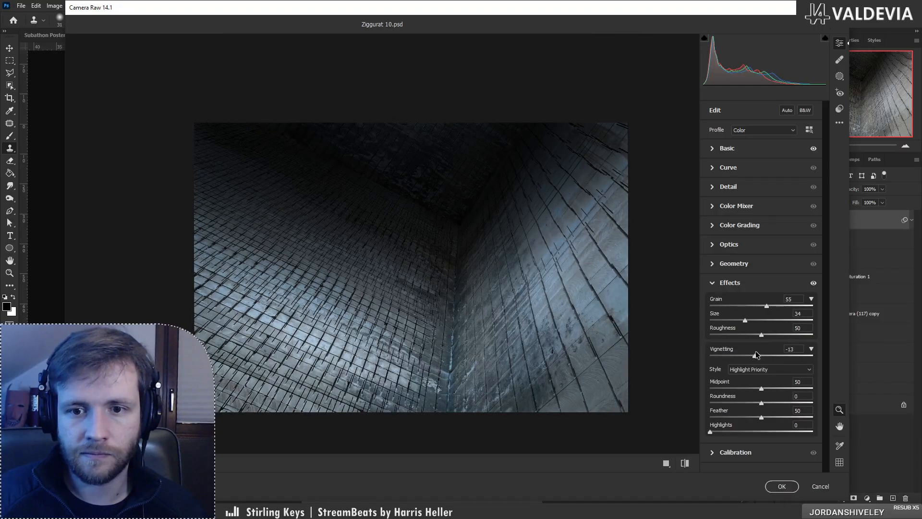
pyautogui.click(379, 260)
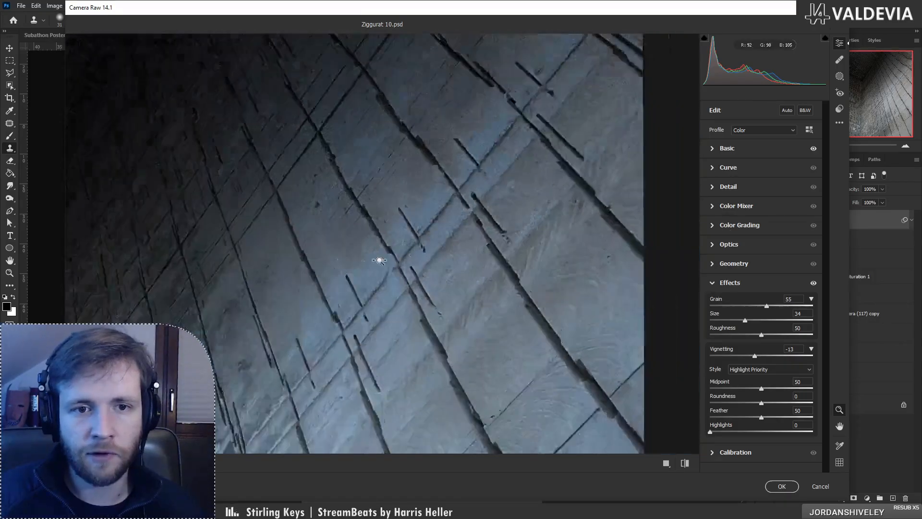
pyautogui.moveTo(380, 260); pyautogui.dragTo(298, 246)
# Step: Refine the basic Camera Raw adjustments: texture +7, exposure -0.95, highlights +22, shadows +22 and whites +55
pyautogui.click(752, 149)
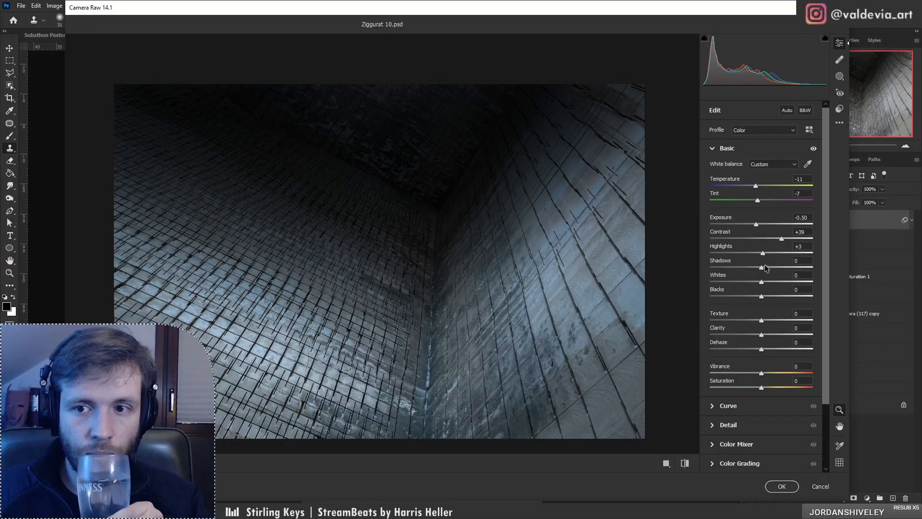
pyautogui.moveTo(761, 320); pyautogui.dragTo(767, 334)
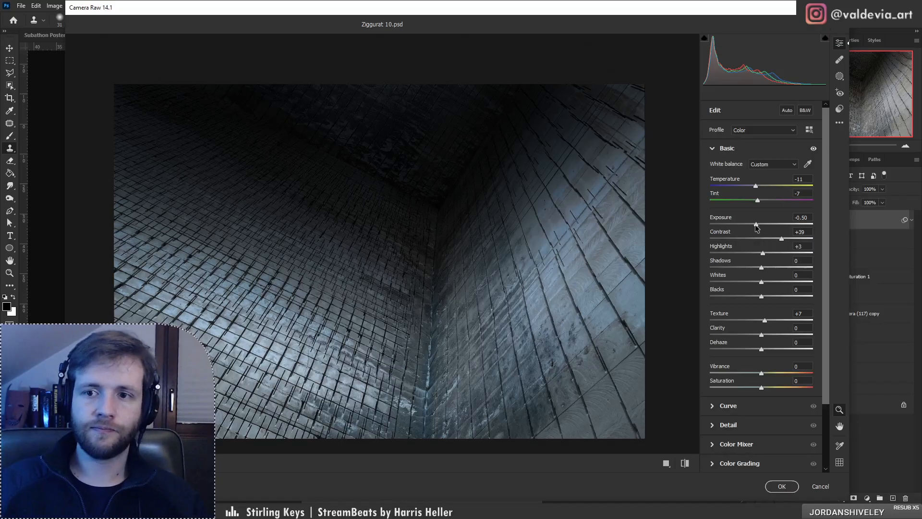
pyautogui.moveTo(756, 225); pyautogui.dragTo(790, 283)
pyautogui.moveTo(483, 282)
pyautogui.mouseDown()
pyautogui.moveTo(434, 287)
pyautogui.moveTo(470, 286)
pyautogui.mouseUp()
# Step: Compare the grade with the original image, fine-tune the blacks and apply the Camera Raw filter
pyautogui.click(686, 462)
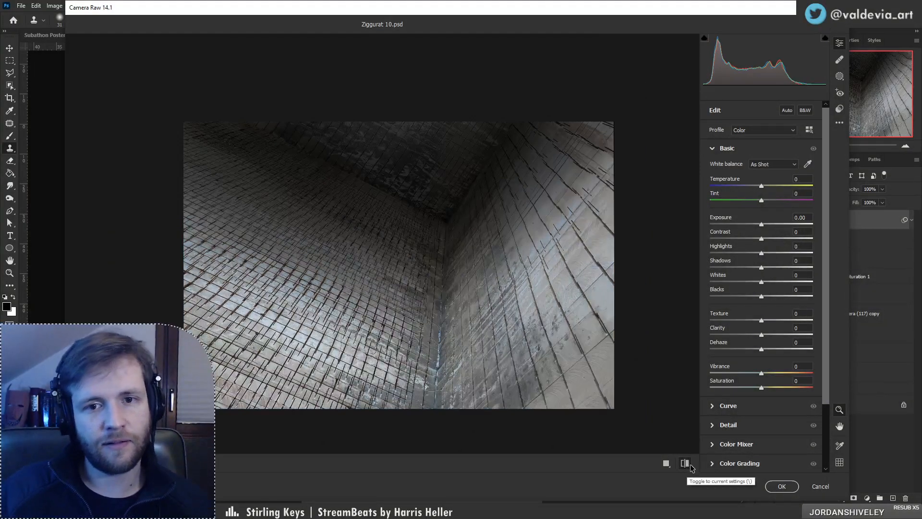
pyautogui.click(688, 463)
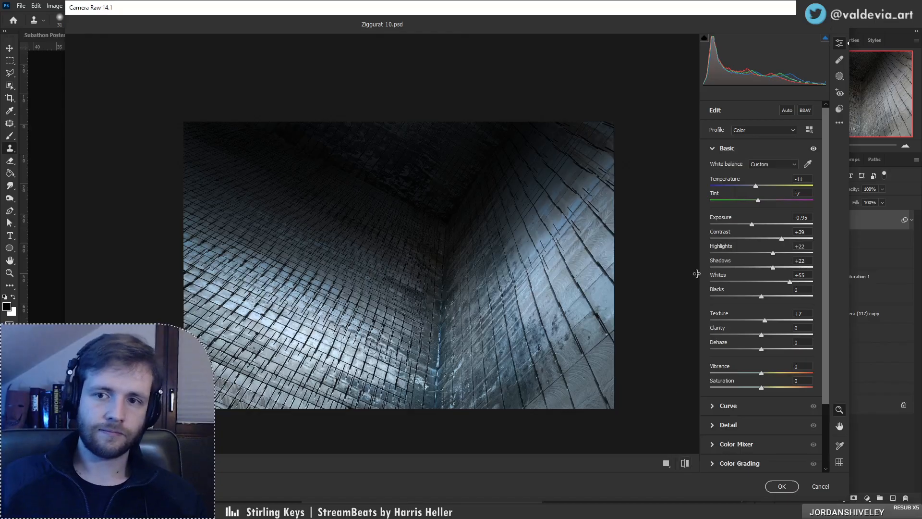
pyautogui.moveTo(761, 297)
pyautogui.mouseDown()
pyautogui.moveTo(712, 297)
pyautogui.moveTo(787, 295)
pyautogui.moveTo(698, 293)
pyautogui.moveTo(774, 295)
pyautogui.moveTo(760, 296)
pyautogui.mouseUp()
pyautogui.moveTo(415, 160); pyautogui.dragTo(471, 127)
pyautogui.click(778, 487)
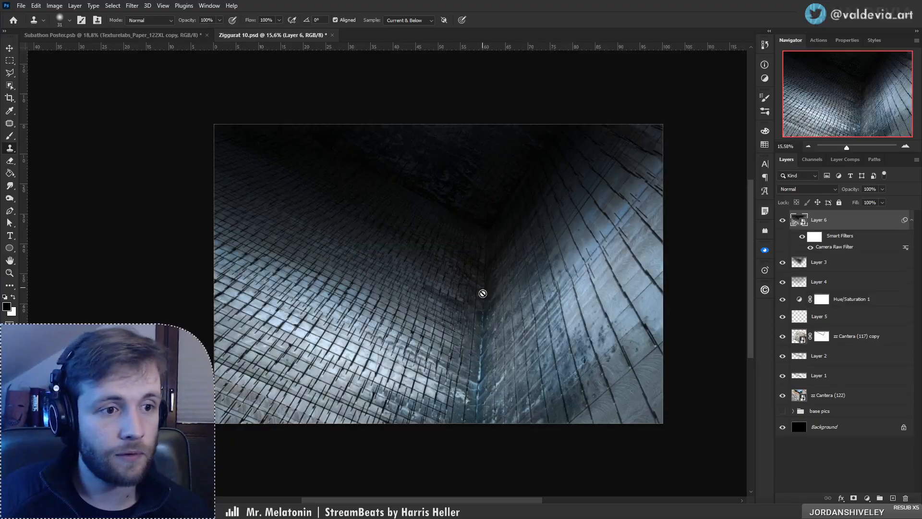
# Step: Group all layers from Layer 6 down to zz Cantera (122) and name the group pic 1
pyautogui.moveTo(477, 318); pyautogui.dragTo(422, 319)
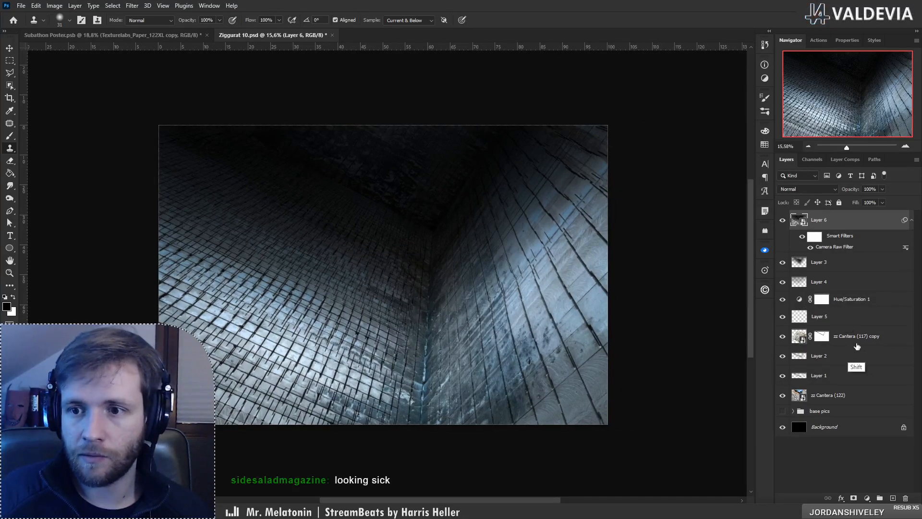
pyautogui.keyDown('shift'); pyautogui.click(841, 391); pyautogui.keyUp('shift')
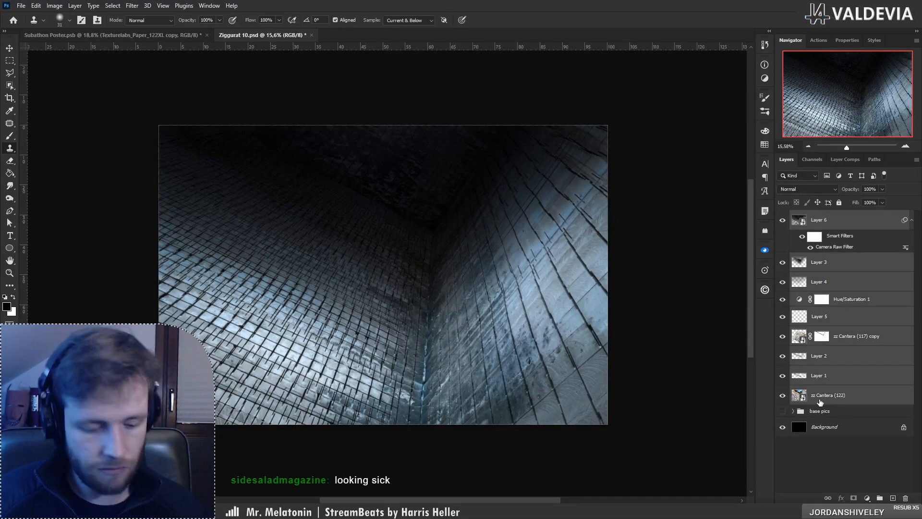
pyautogui.hotkey('ctrl', 'g')
pyautogui.doubleClick(820, 216)
pyautogui.write('p')
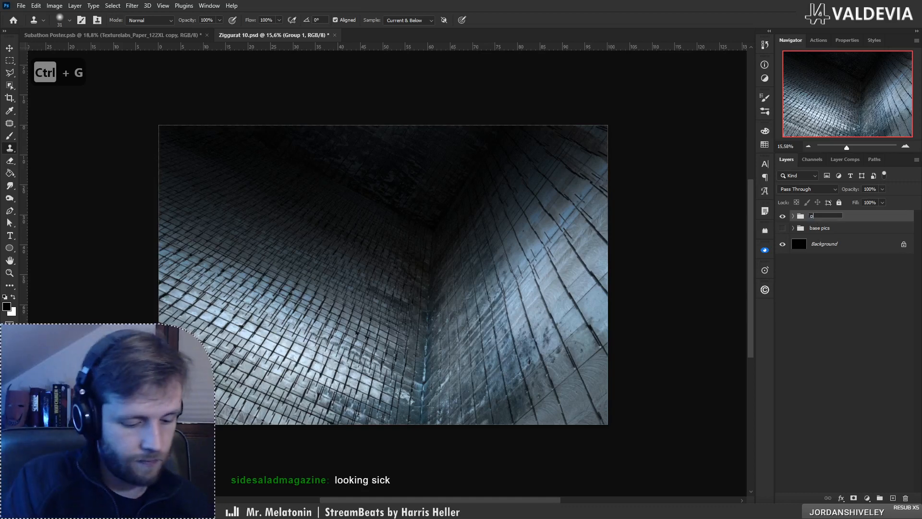
pyautogui.write('ic 1')
pyautogui.press('Return')
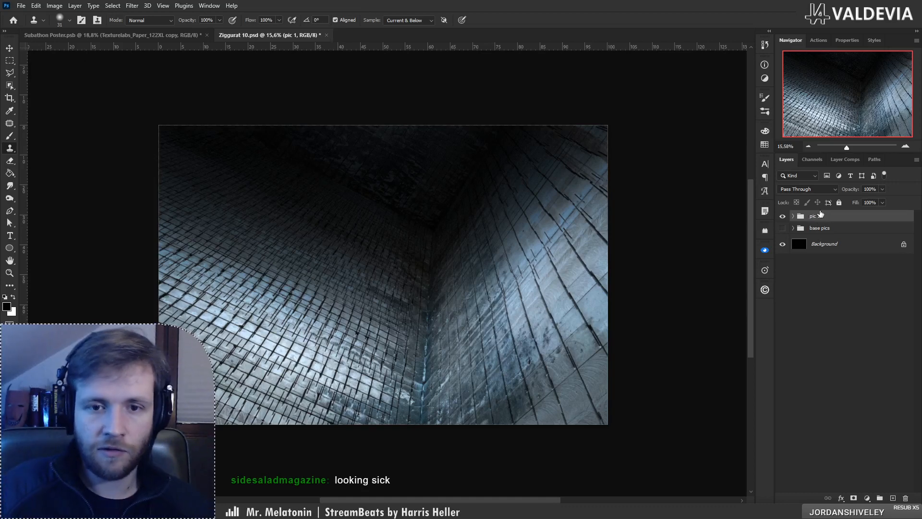
# Step: Save Ziggurat 10.psd and run Save As on it once the background save is done
pyautogui.hotkey('ctrl', 's')
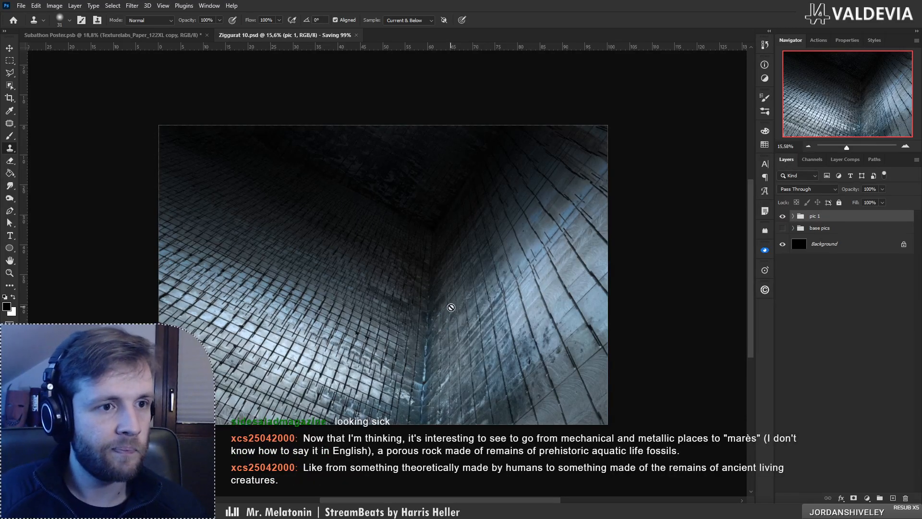
pyautogui.hotkey('ctrl', 'shift', 's')
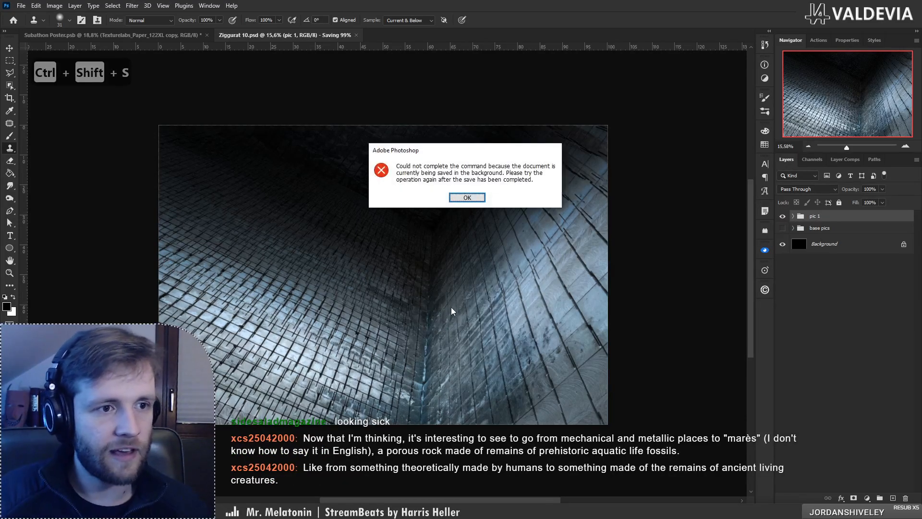
pyautogui.click(469, 198)
pyautogui.hotkey('ctrl', 'shift', 's')
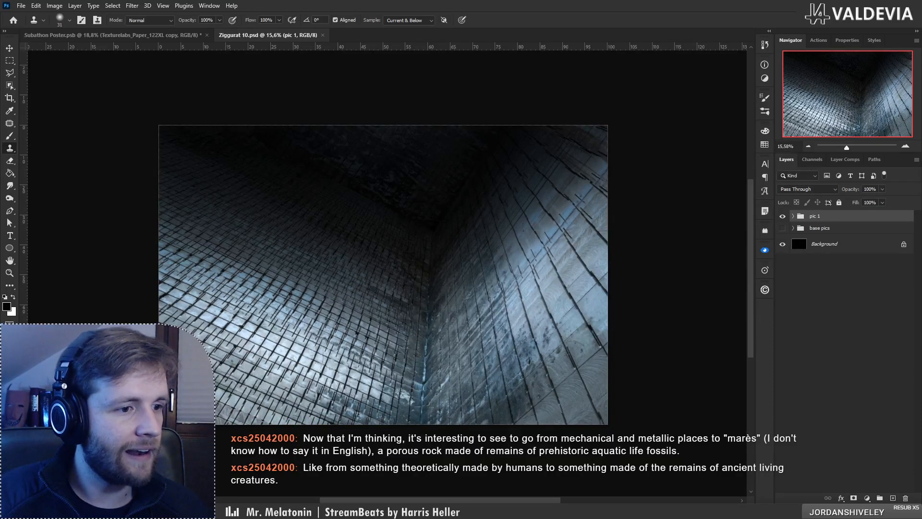
pyautogui.click(514, 127)
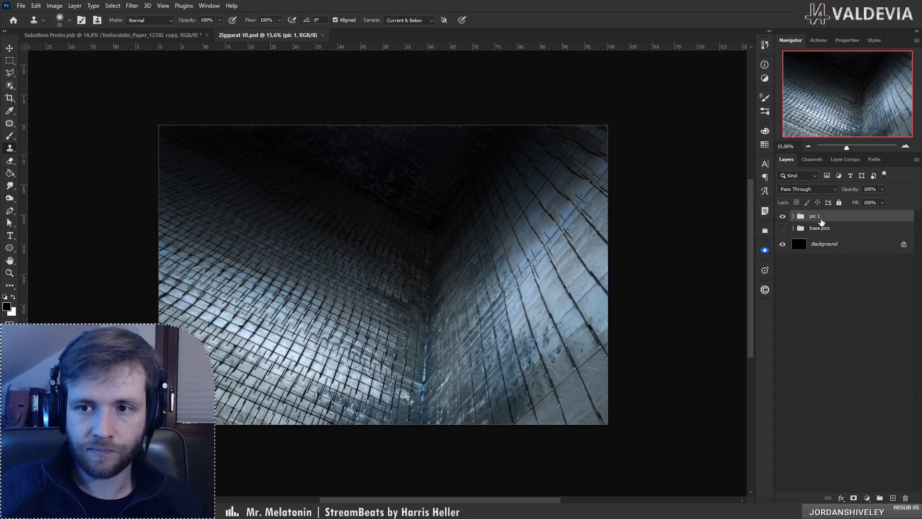
# Step: Hide the pic 1 group, show and expand base pics, and select the zz Cantera (101) photo
pyautogui.click(783, 228)
pyautogui.click(784, 217)
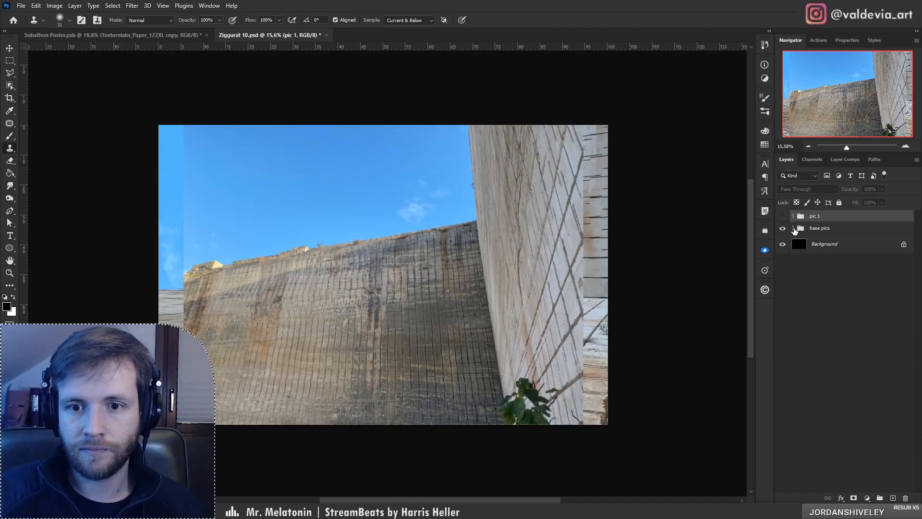
pyautogui.click(793, 229)
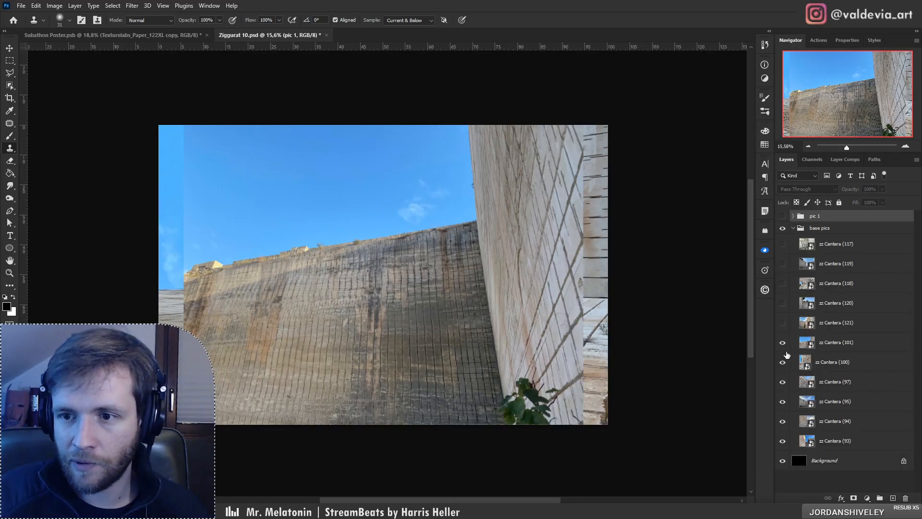
pyautogui.click(783, 343)
pyautogui.click(783, 343)
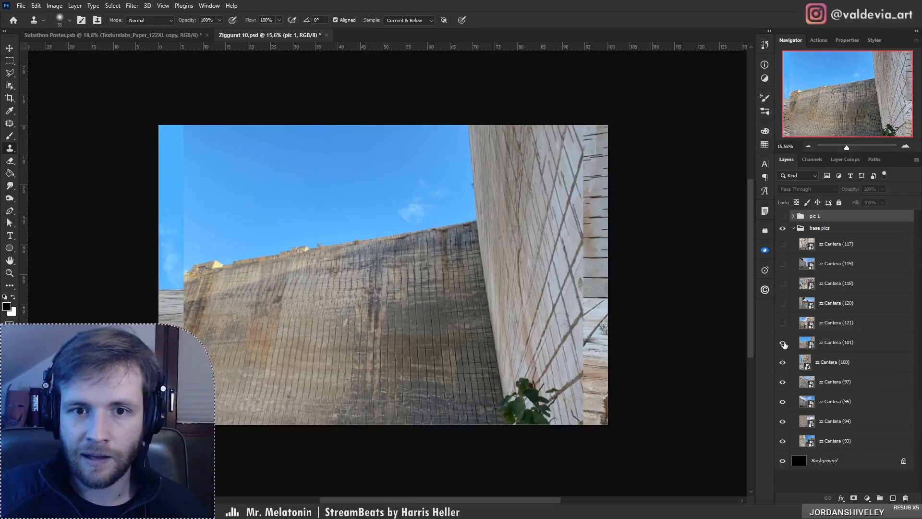
pyautogui.click(836, 343)
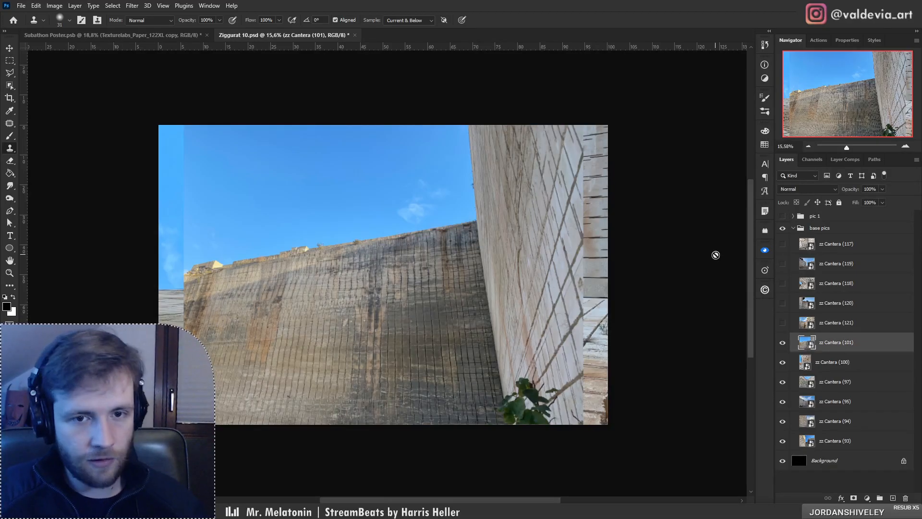
# Step: Rotate the zz Cantera (101) photo to 98.31° so the wall stands upright, and reposition it on the canvas
pyautogui.hotkey('ctrl', 't')
pyautogui.moveTo(627, 215); pyautogui.dragTo(422, 464)
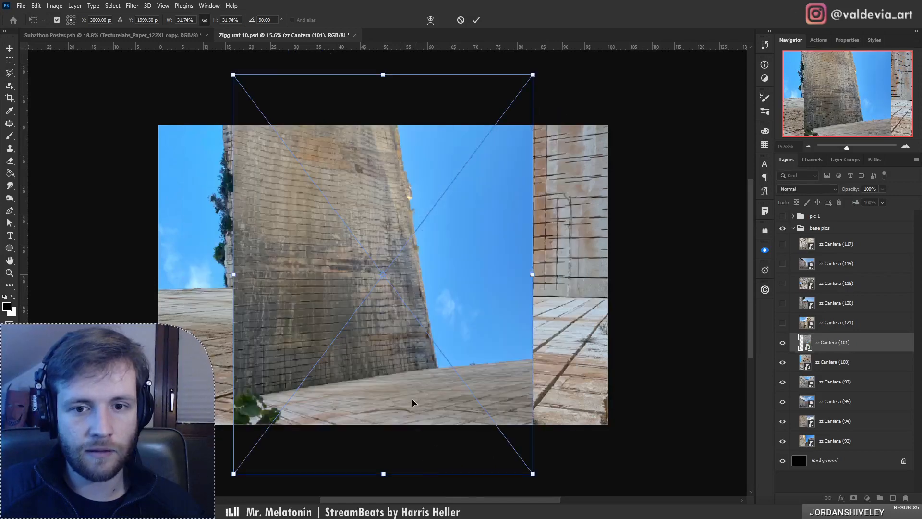
pyautogui.moveTo(408, 396); pyautogui.dragTo(389, 339)
pyautogui.moveTo(538, 271); pyautogui.dragTo(546, 303)
pyautogui.moveTo(435, 269); pyautogui.dragTo(457, 302)
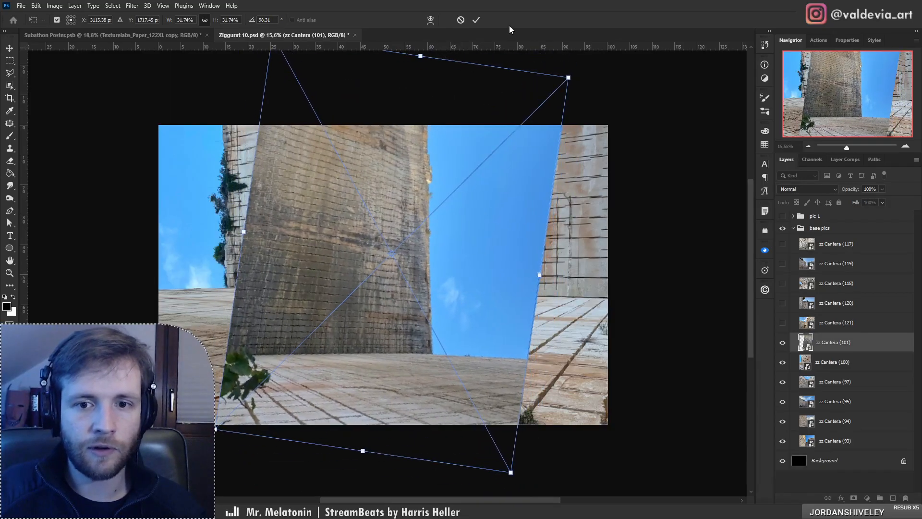
pyautogui.click(477, 21)
pyautogui.press('s')
# Step: Create a portrait document of 4000 x 6000 pixels at 300 ppi with a black background and save it as Ziggurat 11.psd
pyautogui.click(21, 5)
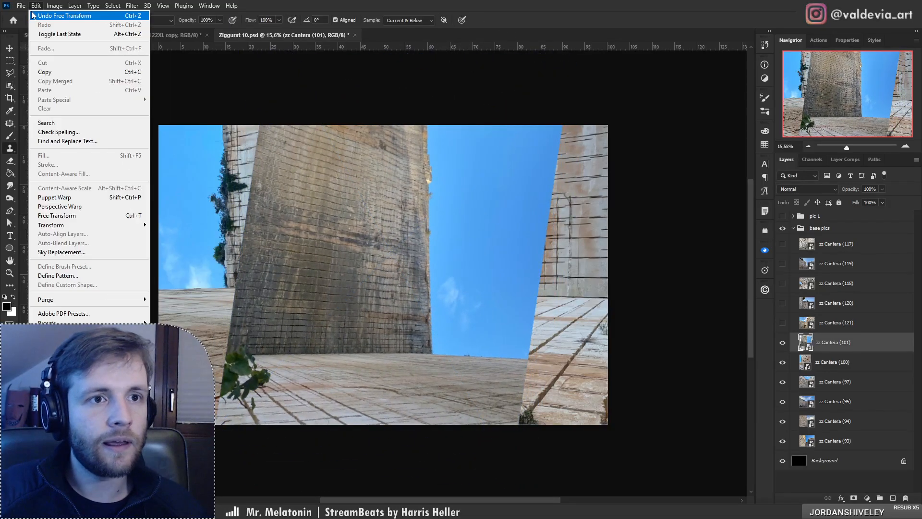
pyautogui.click(27, 17)
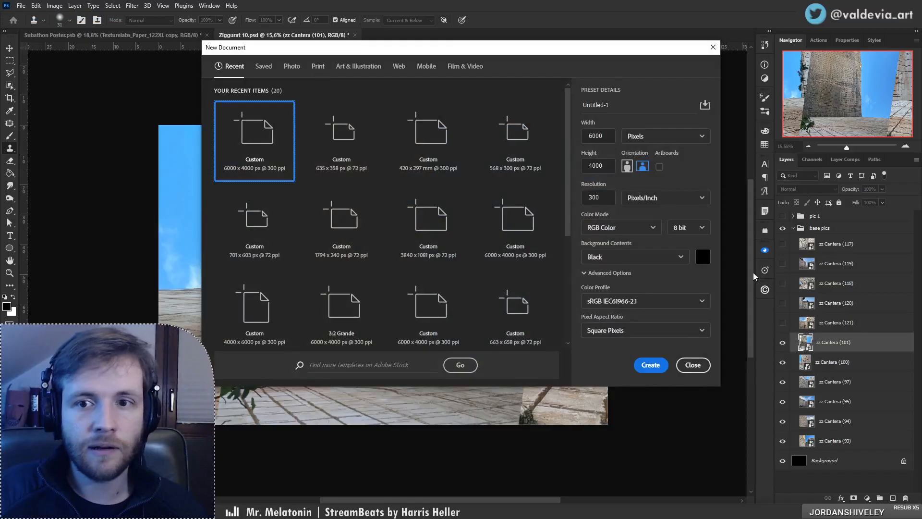
pyautogui.click(627, 166)
pyautogui.click(653, 366)
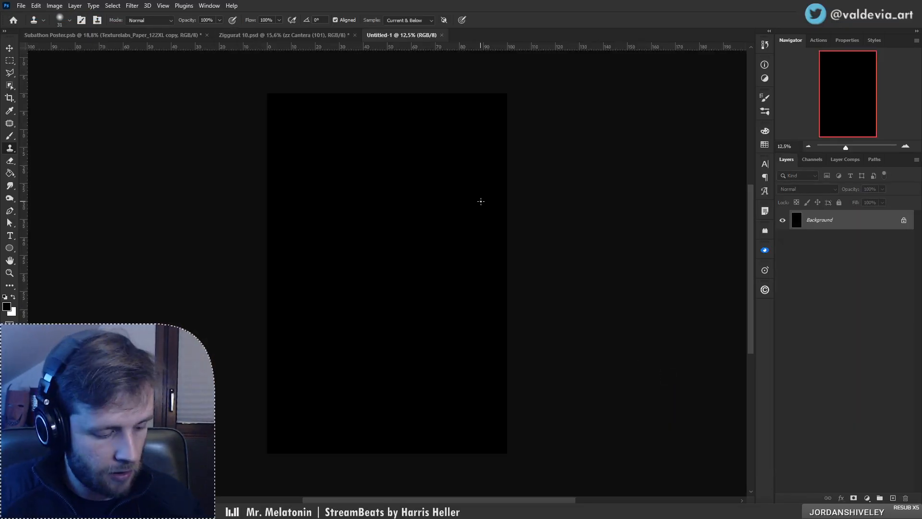
pyautogui.hotkey('ctrl', 'shift', 's')
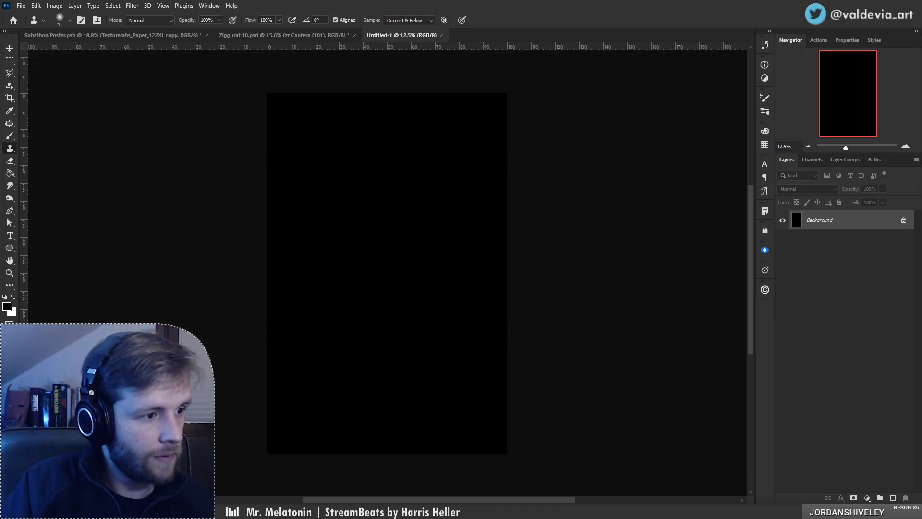
# Step: Copy the rotated zz Cantera (101) layer from Ziggurat 10.psd into the Ziggurat 11.psd document
pyautogui.click(262, 37)
pyautogui.click(10, 49)
pyautogui.moveTo(297, 212); pyautogui.dragTo(384, 253)
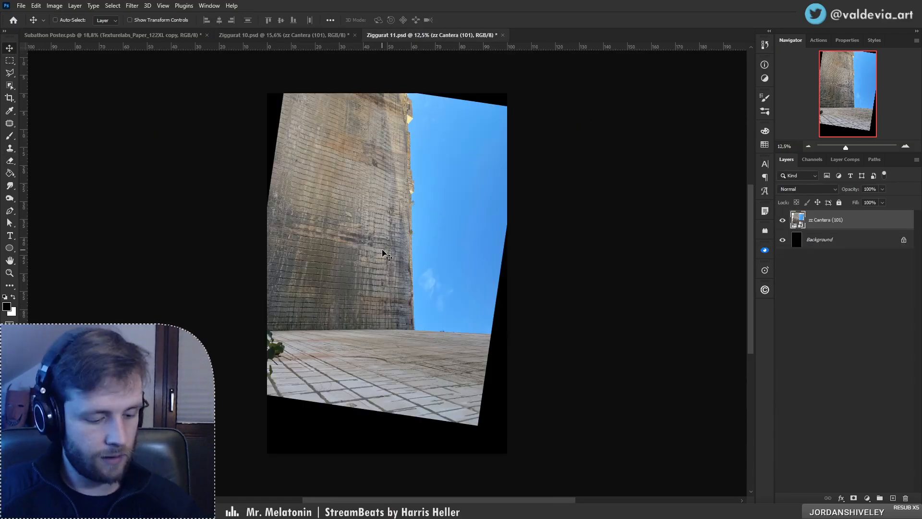
# Step: Scale the zz Cantera (101) photo to 38.30% and shift it over the portrait canvas
pyautogui.hotkey('ctrl', 't')
pyautogui.moveTo(365, 410); pyautogui.dragTo(370, 477)
pyautogui.moveTo(416, 380); pyautogui.dragTo(446, 361)
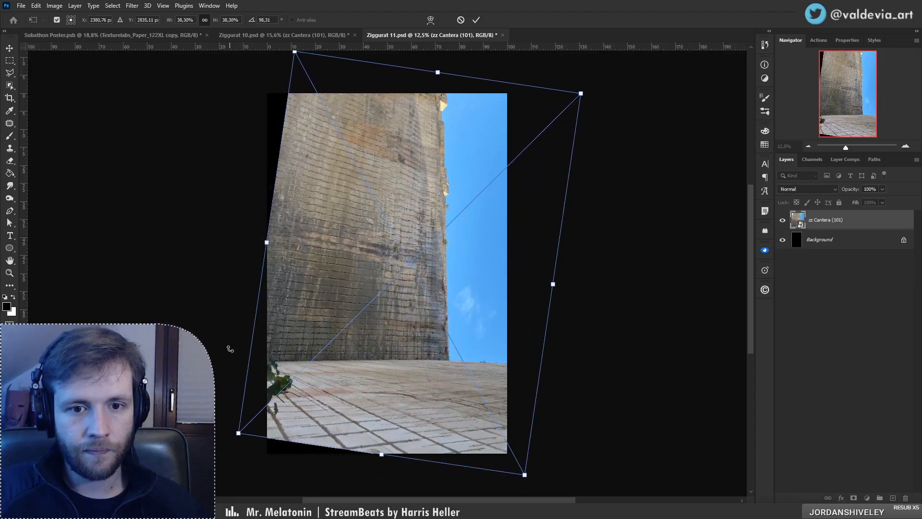
# Step: Level the base of the wall against a temporary horizontal guide by rotating the photo to 98.96°, and hide the rulers
pyautogui.moveTo(366, 47); pyautogui.dragTo(403, 360)
pyautogui.moveTo(562, 403); pyautogui.dragTo(582, 421)
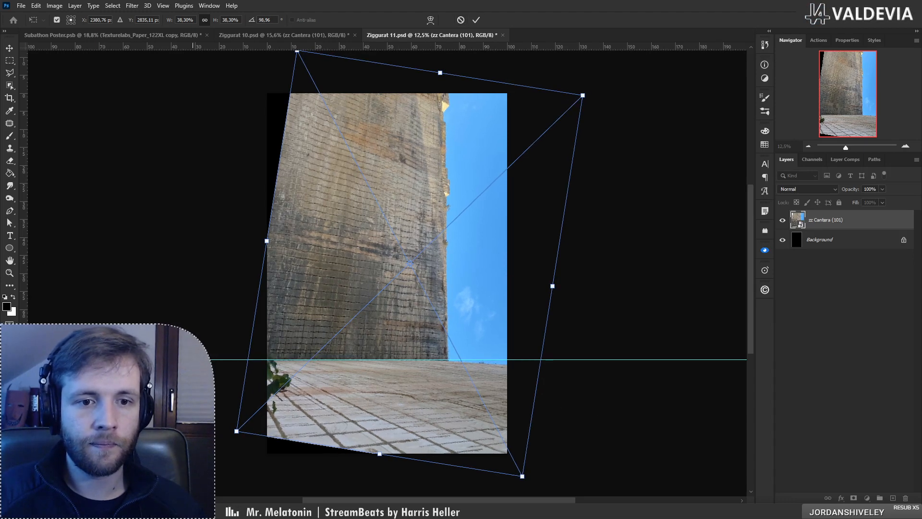
pyautogui.moveTo(193, 359); pyautogui.dragTo(227, 4)
pyautogui.hotkey('ctrl', 'r')
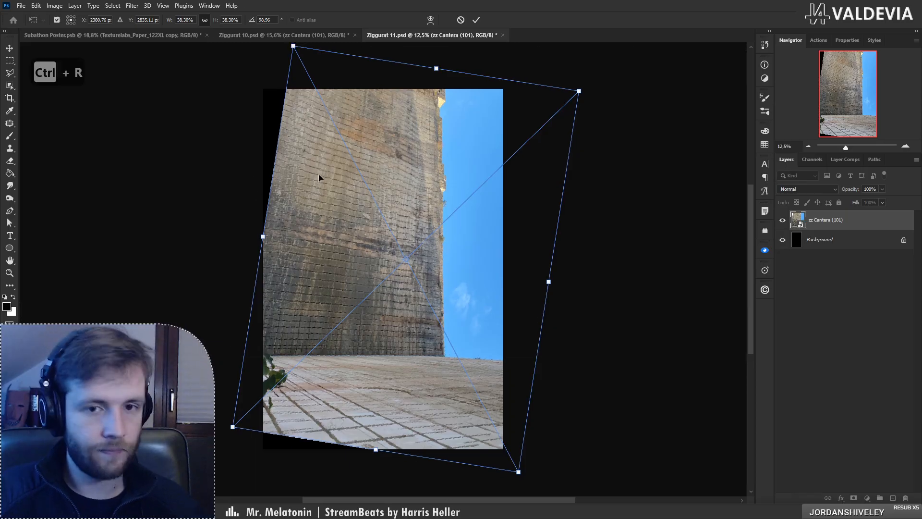
# Step: Move the transform reference point to X 920 px, Y 2772 px and enlarge the photo to 45.12%
pyautogui.moveTo(259, 239); pyautogui.dragTo(237, 231)
pyautogui.moveTo(315, 255); pyautogui.dragTo(318, 255)
pyautogui.moveTo(272, 104); pyautogui.dragTo(274, 106)
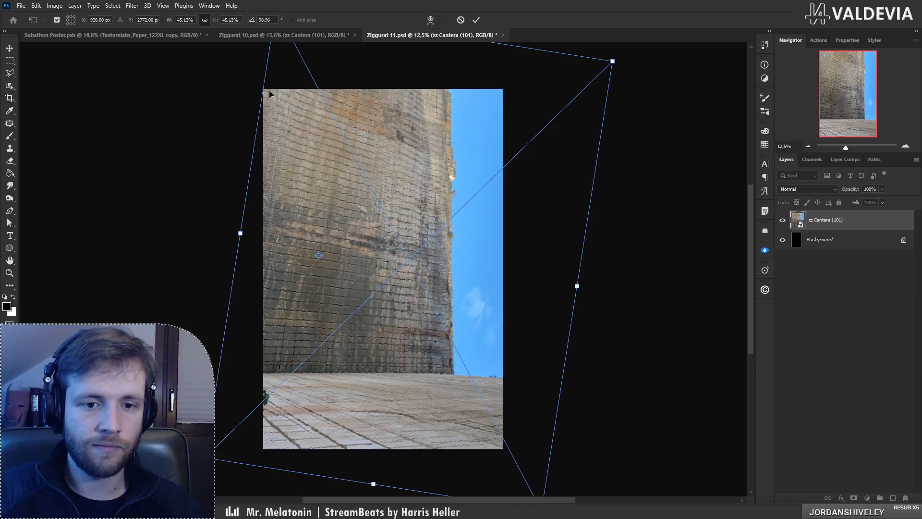
# Step: Scale the zz Cantera (101) photo down to 41.73% while its wall still covers the canvas corner
pyautogui.scroll(6, 264, 76)
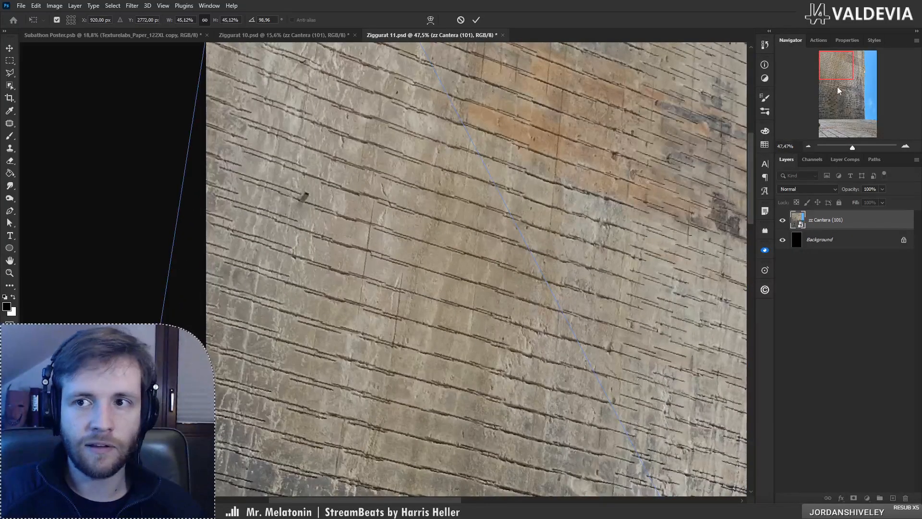
pyautogui.moveTo(838, 90); pyautogui.dragTo(810, 44)
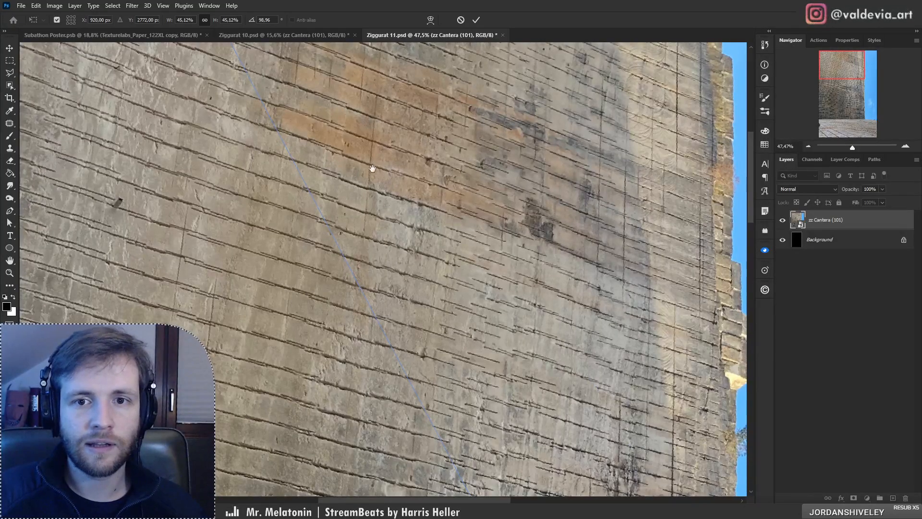
pyautogui.moveTo(370, 161); pyautogui.dragTo(568, 295)
pyautogui.scroll(5, 227, 168)
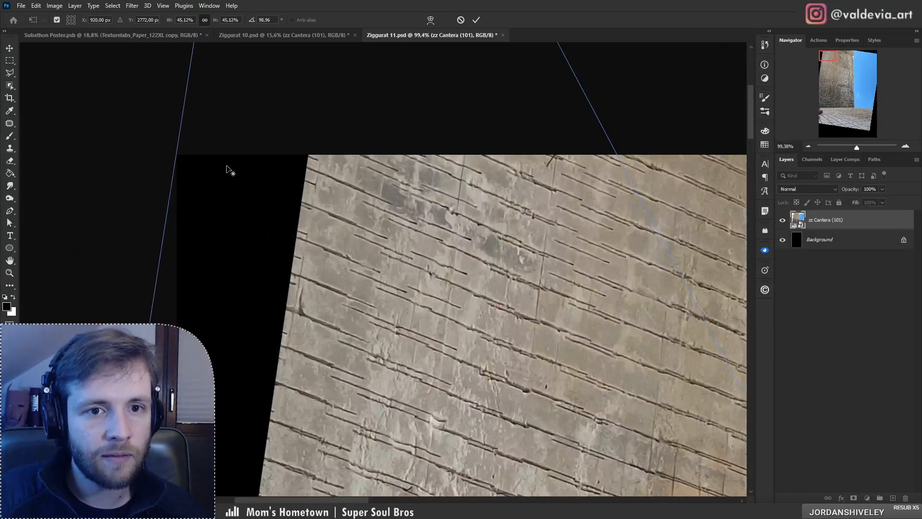
pyautogui.scroll(-4, 227, 169)
pyautogui.scroll(-3, 227, 168)
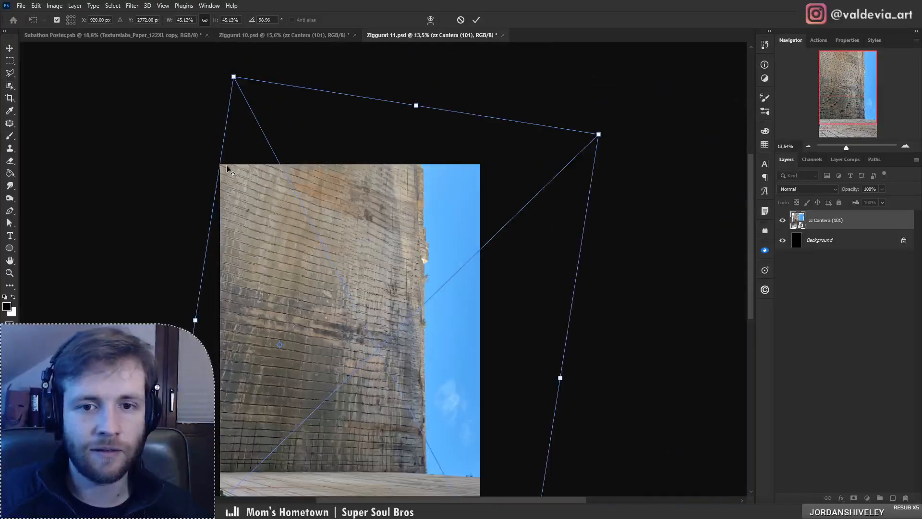
pyautogui.hotkey('alt', 'space')
pyautogui.press('Escape')
pyautogui.moveTo(402, 288); pyautogui.dragTo(431, 117)
pyautogui.moveTo(596, 237); pyautogui.dragTo(568, 230)
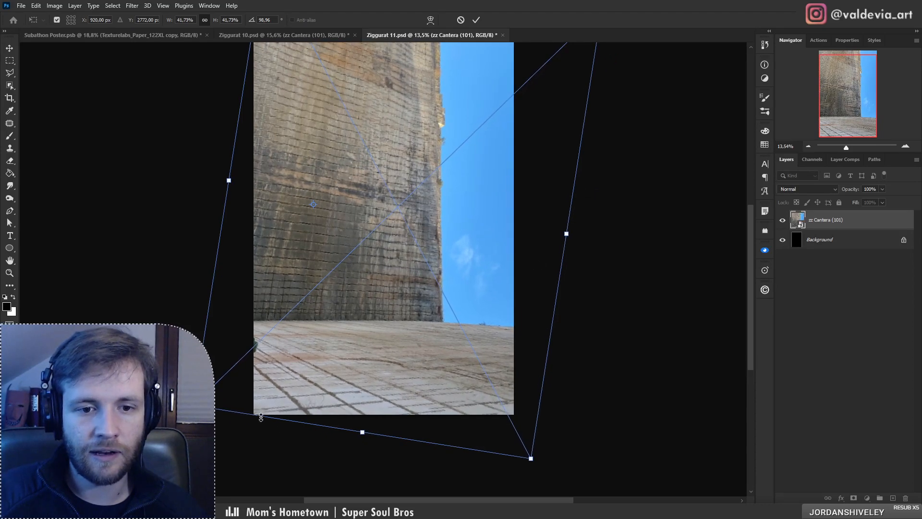
# Step: Reduce the zz Cantera (101) photo to 39.09% and apply the transform
pyautogui.scroll(2, 274, 413)
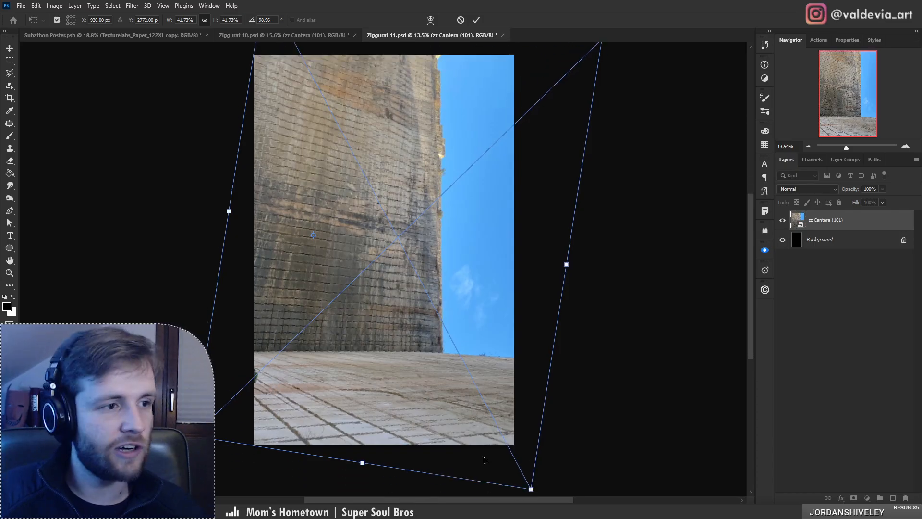
pyautogui.scroll(3, 161, 284)
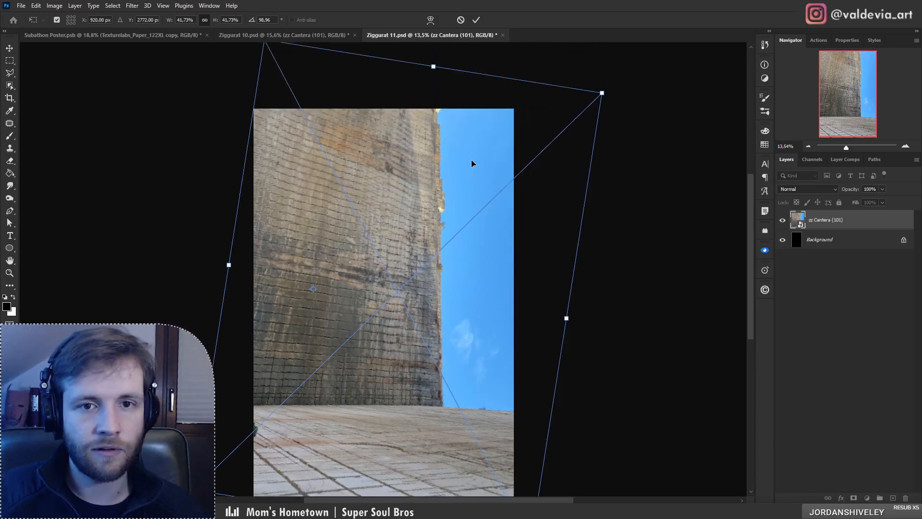
pyautogui.scroll(-2, 473, 166)
pyautogui.scroll(1, 474, 166)
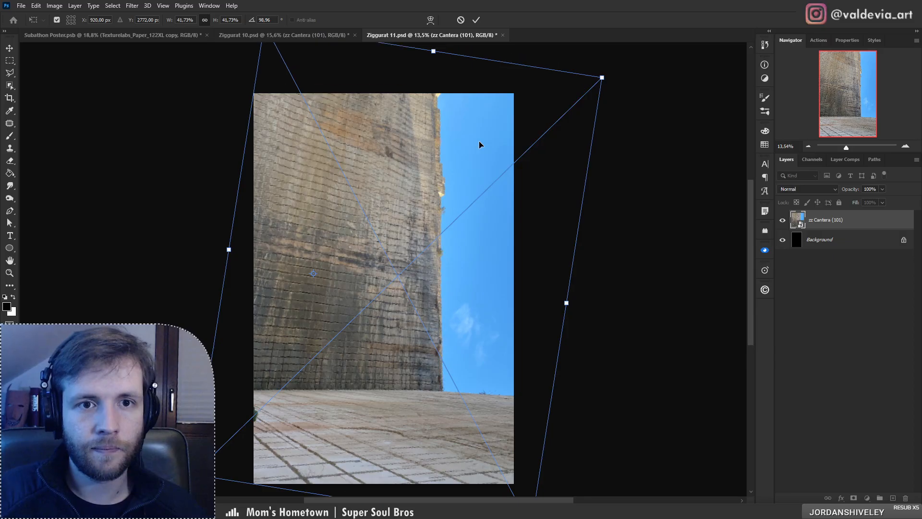
pyautogui.moveTo(433, 51); pyautogui.dragTo(428, 59)
pyautogui.hotkey('ctrl', 'z')
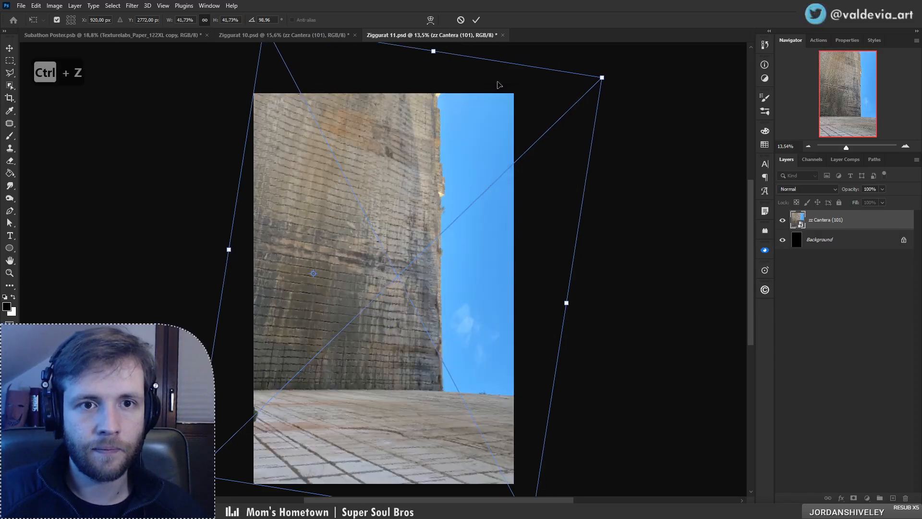
pyautogui.moveTo(598, 74); pyautogui.dragTo(569, 95)
pyautogui.click(476, 20)
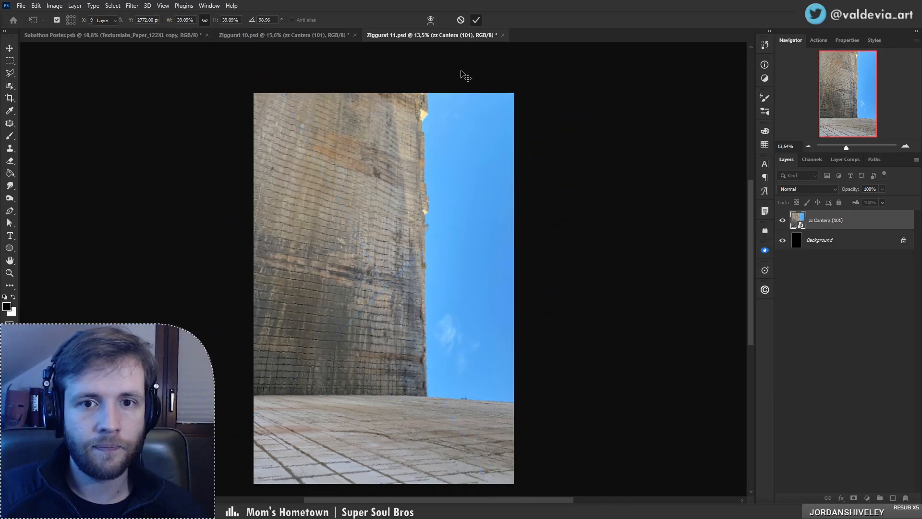
pyautogui.moveTo(411, 347); pyautogui.dragTo(443, 325)
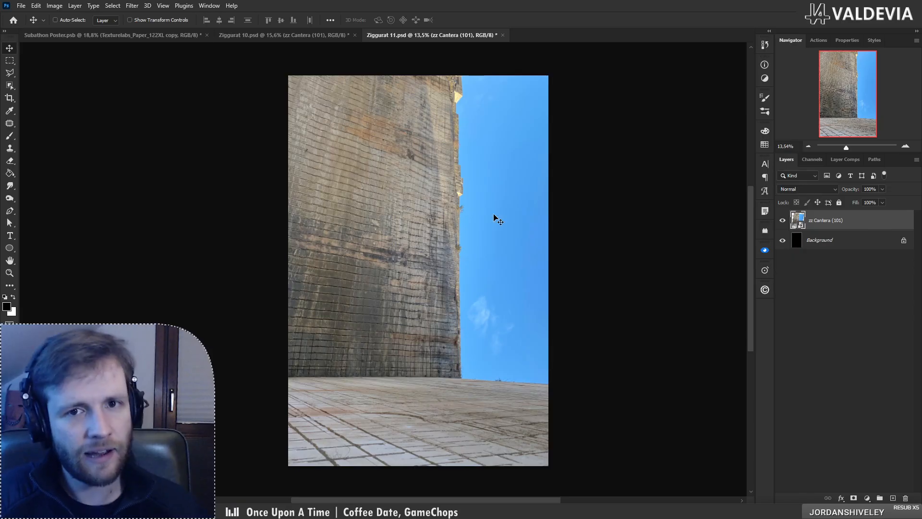
# Step: Hide the zz Cantera (101), (100) and (97) layers in Ziggurat 10.psd, comparing the photos with the Ziggurat 11.psd composition
pyautogui.click(294, 34)
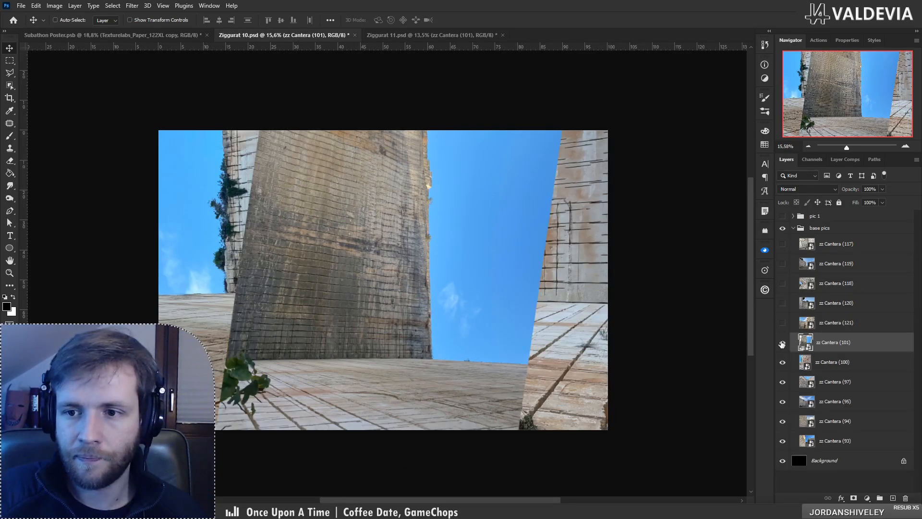
pyautogui.click(782, 342)
pyautogui.click(392, 38)
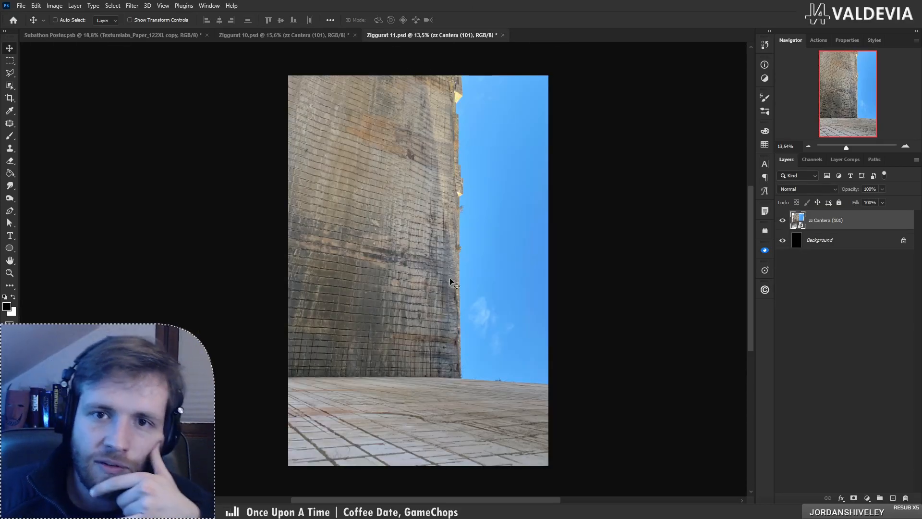
pyautogui.click(298, 38)
pyautogui.click(390, 38)
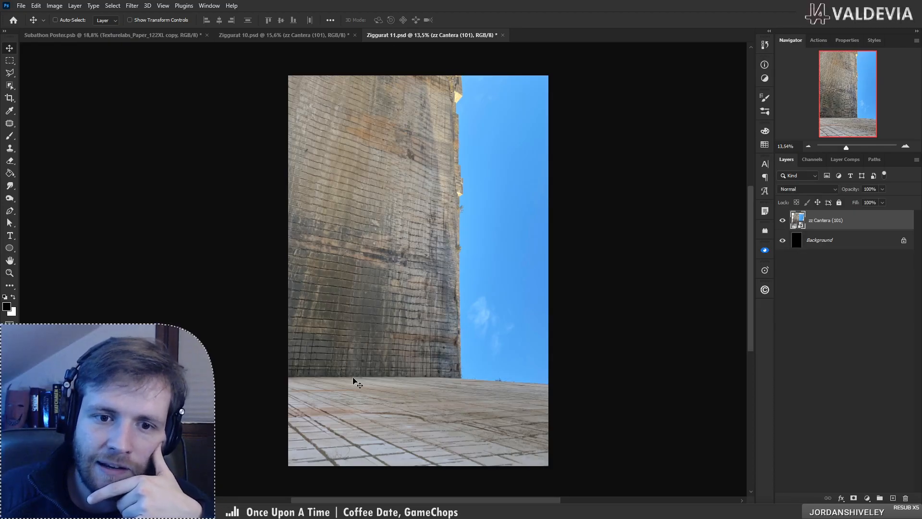
pyautogui.click(337, 36)
pyautogui.click(783, 363)
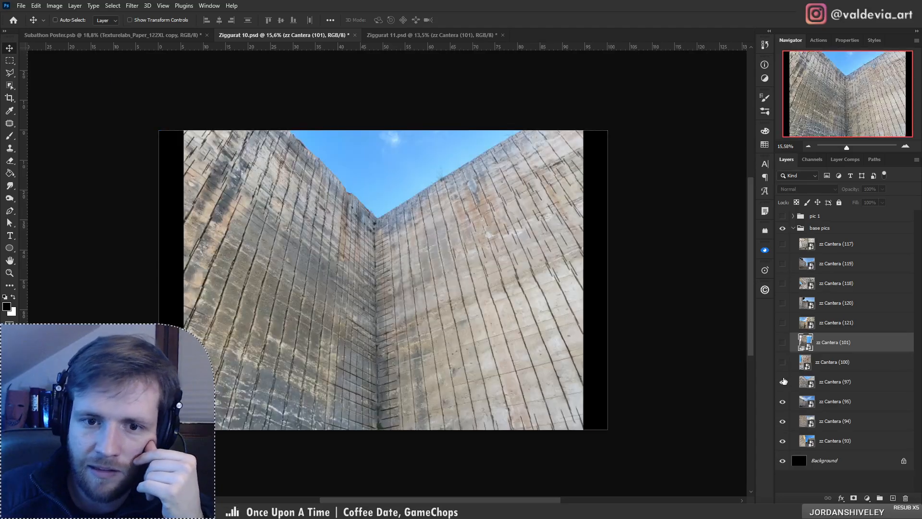
pyautogui.click(783, 383)
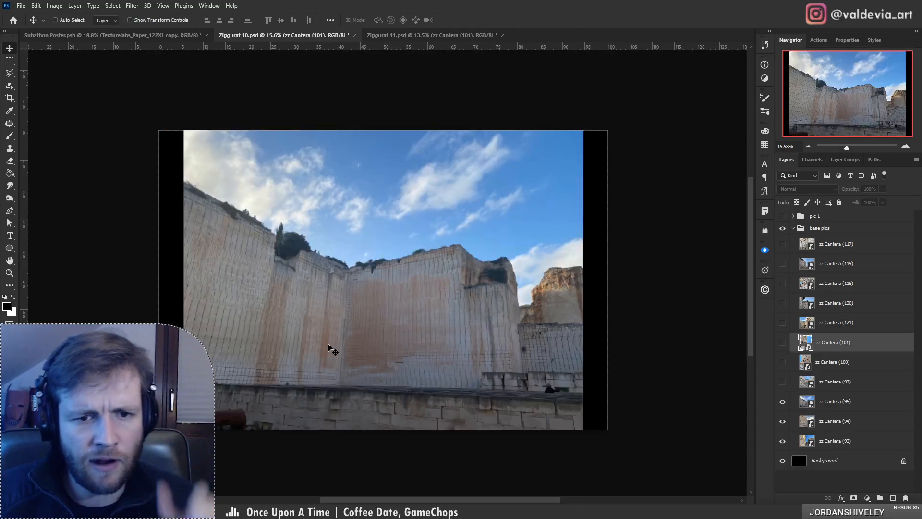
# Step: Inspect the zz Cantera (95) photo in Ziggurat 10.psd, hide it, and compare zz Cantera (94) with Ziggurat 11.psd
pyautogui.scroll(3, 254, 346)
pyautogui.scroll(4, 254, 346)
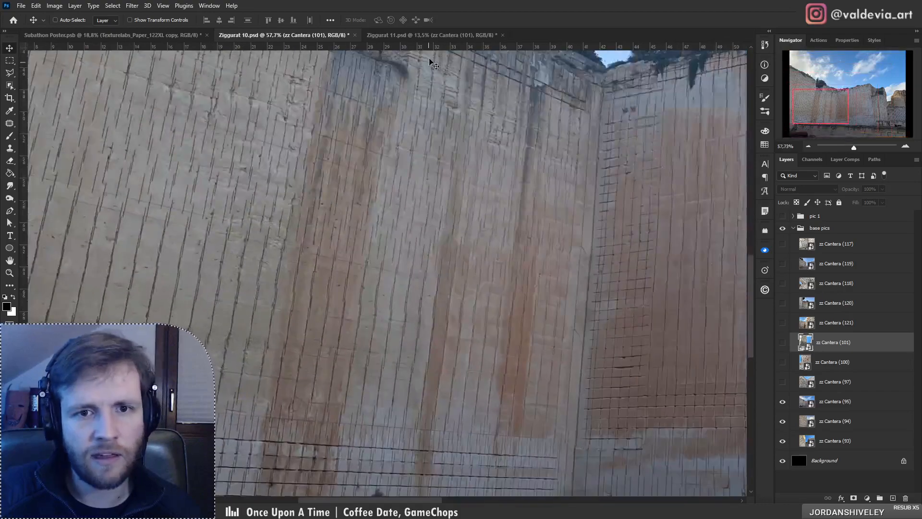
pyautogui.click(431, 36)
pyautogui.click(287, 36)
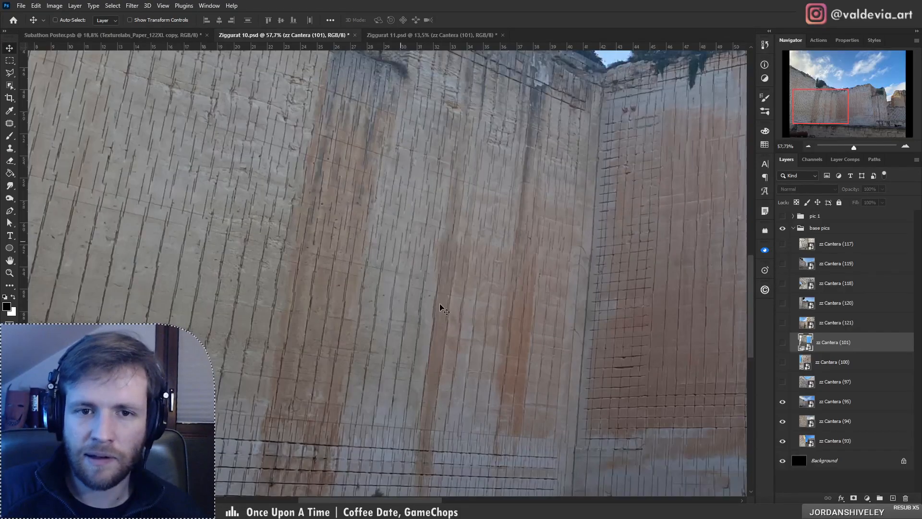
pyautogui.scroll(-5, 447, 314)
pyautogui.scroll(1, 616, 292)
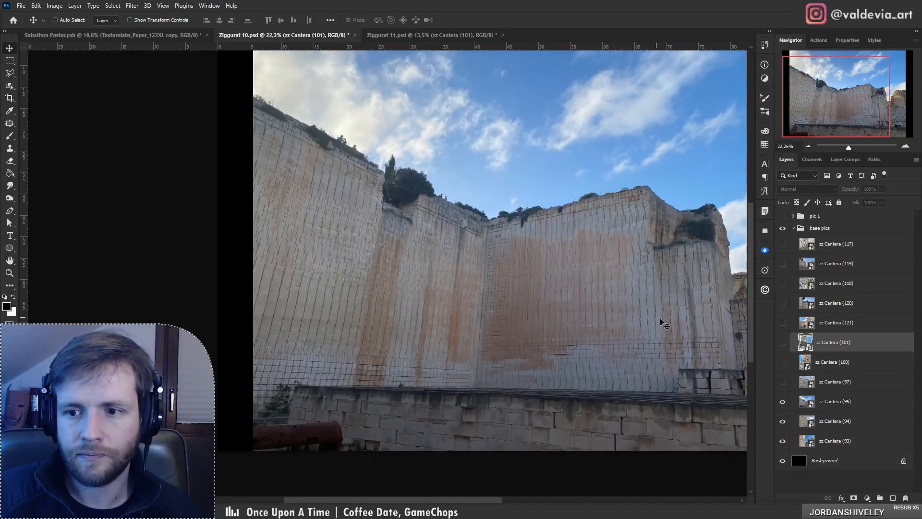
pyautogui.moveTo(665, 322); pyautogui.dragTo(499, 339)
pyautogui.click(783, 402)
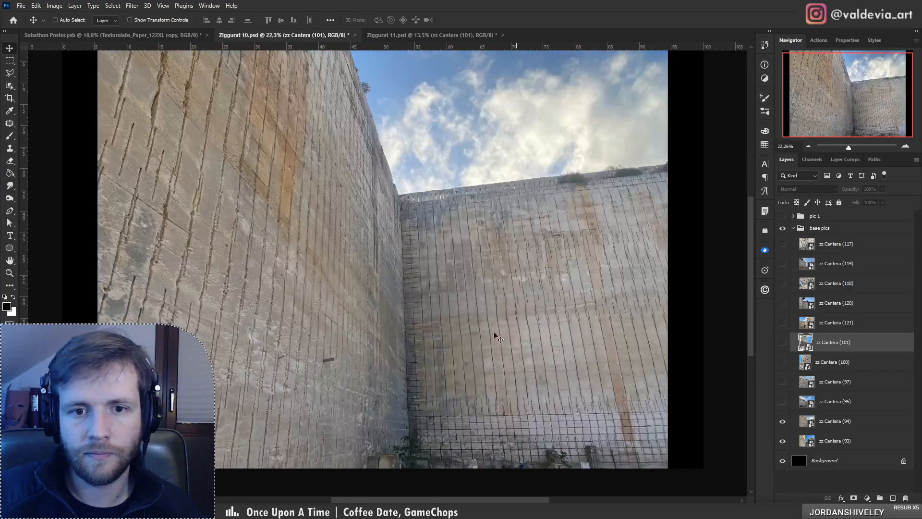
pyautogui.scroll(-1, 487, 324)
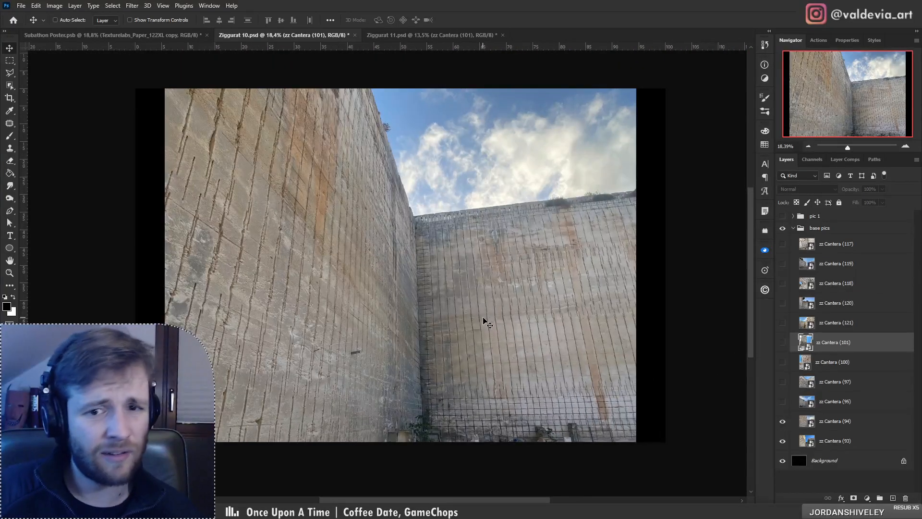
pyautogui.click(378, 36)
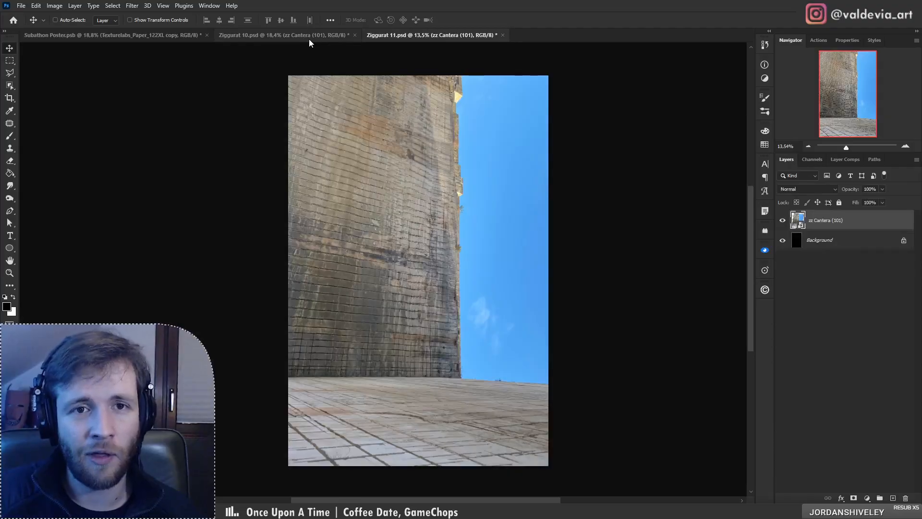
pyautogui.click(309, 36)
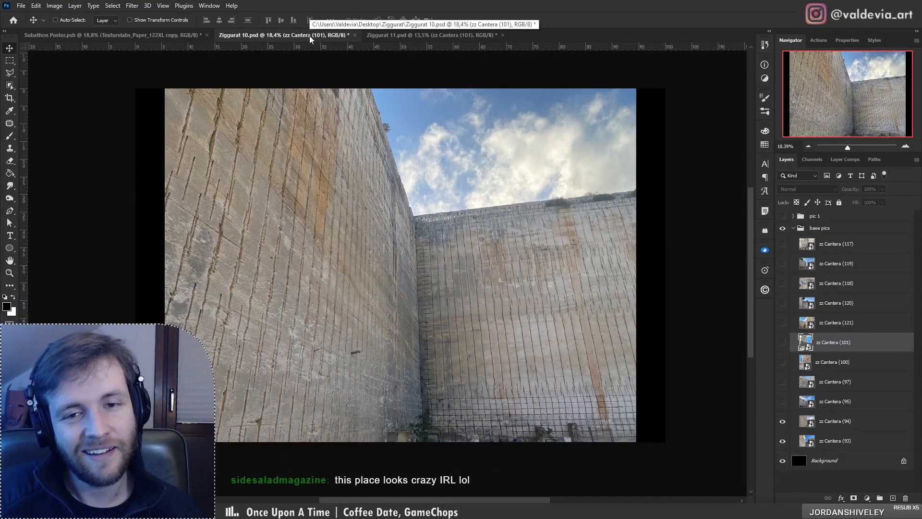
pyautogui.click(864, 440)
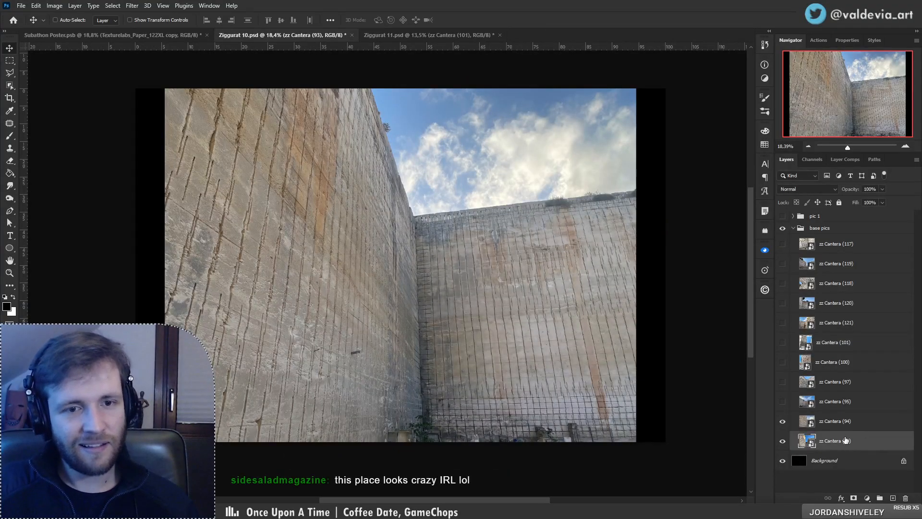
pyautogui.hotkey('ctrl', 't')
pyautogui.moveTo(710, 349); pyautogui.dragTo(465, 36)
pyautogui.press('Return')
pyautogui.click(882, 420)
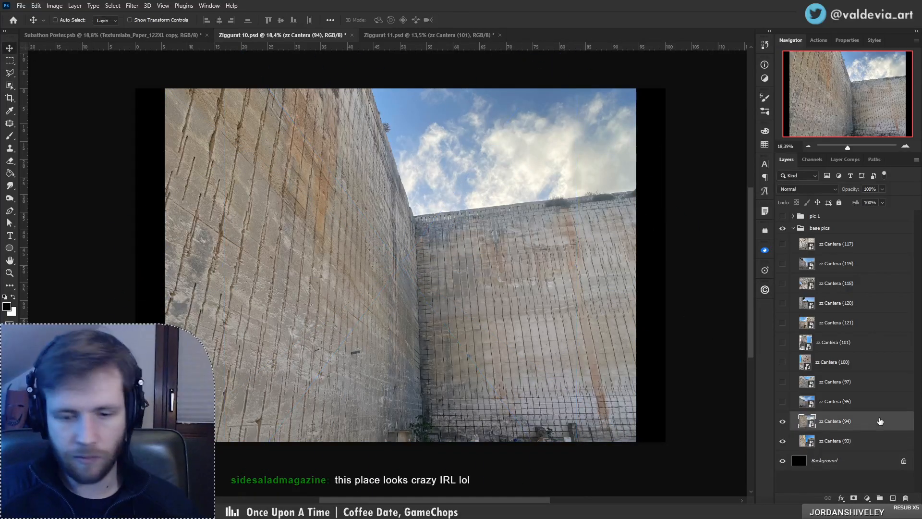
pyautogui.hotkey('ctrl', 't')
pyautogui.moveTo(653, 352); pyautogui.dragTo(426, 111)
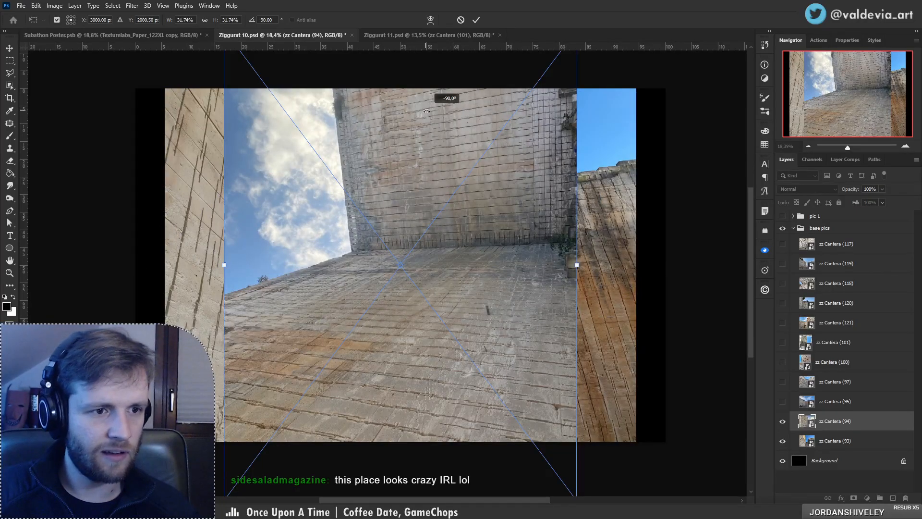
pyautogui.moveTo(426, 111); pyautogui.dragTo(632, 340)
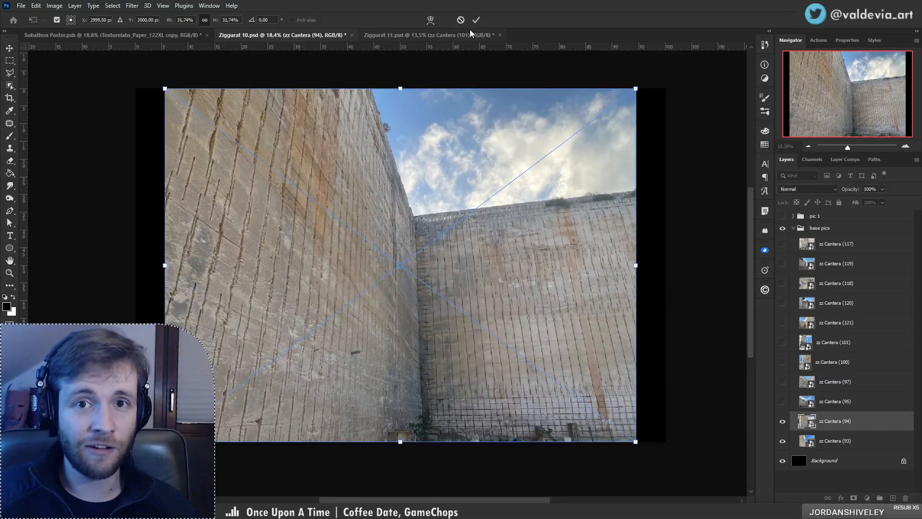
pyautogui.click(461, 21)
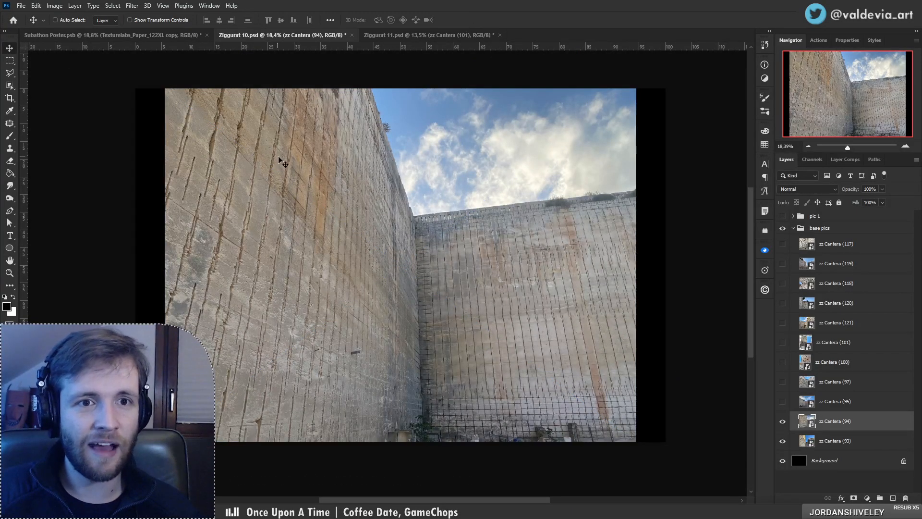
# Step: Copy the zz Cantera (94) layer from Ziggurat 10.psd into Ziggurat 11.psd and flip it horizontally
pyautogui.click(392, 35)
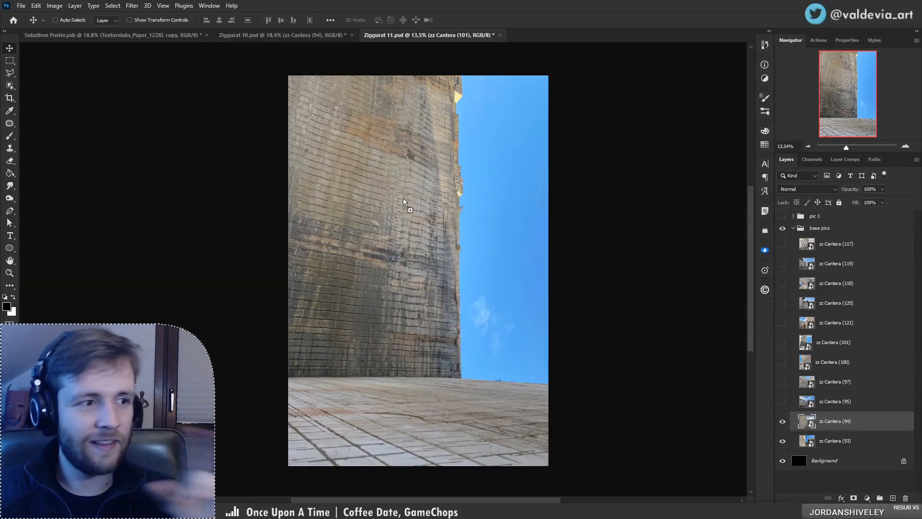
pyautogui.hotkey('ctrl', 'v')
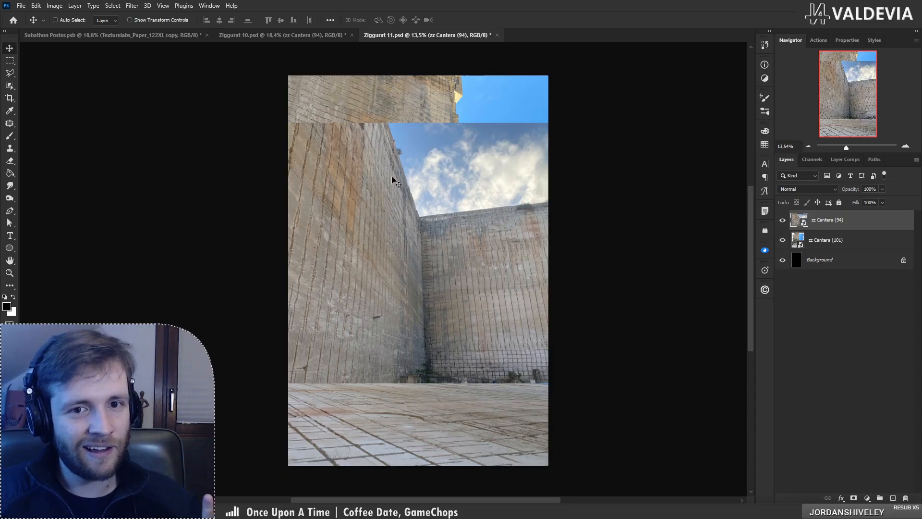
pyautogui.hotkey('ctrl', 't')
pyautogui.rightClick(432, 289)
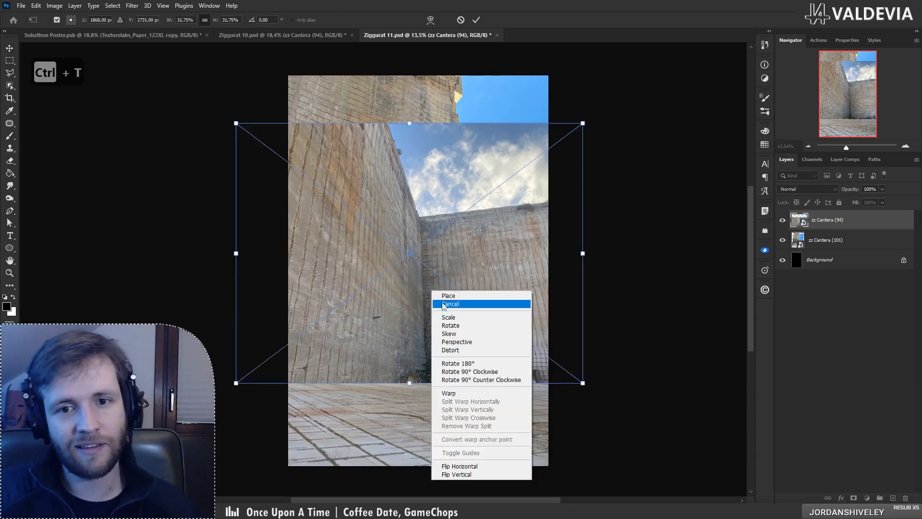
pyautogui.click(476, 466)
# Step: Align the flipped photo's base with the ground at 179.78° and put the transform reference point at the wall corner's foot
pyautogui.moveTo(398, 350); pyautogui.dragTo(468, 348)
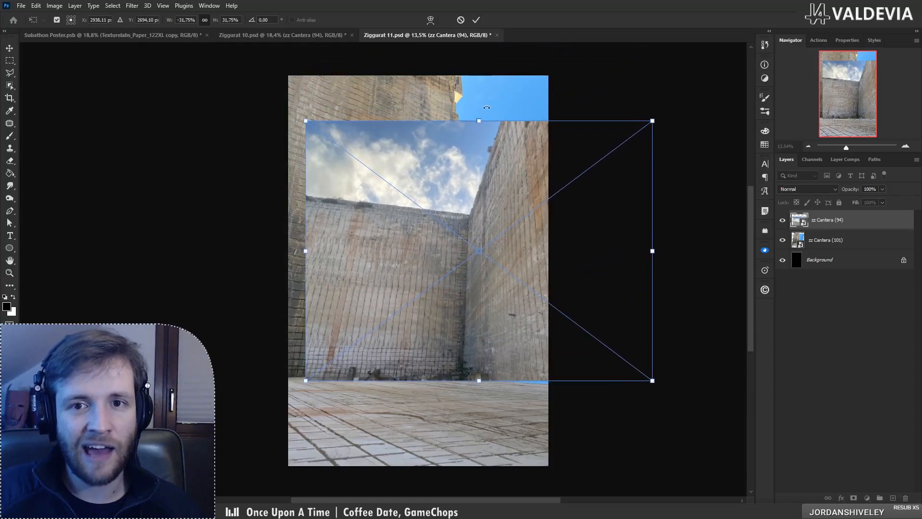
pyautogui.moveTo(487, 107); pyautogui.dragTo(484, 140)
pyautogui.moveTo(465, 379)
pyautogui.mouseDown()
pyautogui.moveTo(417, 273)
pyautogui.moveTo(464, 382)
pyautogui.mouseUp()
pyautogui.keyDown('alt'); pyautogui.click(462, 381); pyautogui.keyUp('alt')
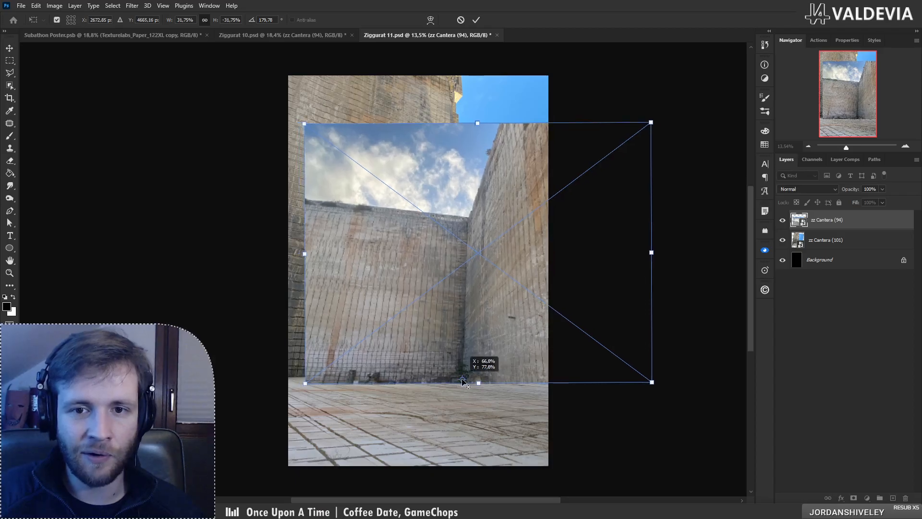
# Step: Lower the zz Cantera (94) layer's opacity to 75% and try enlarging the photo from its upper edge
pyautogui.moveTo(851, 191); pyautogui.dragTo(836, 187)
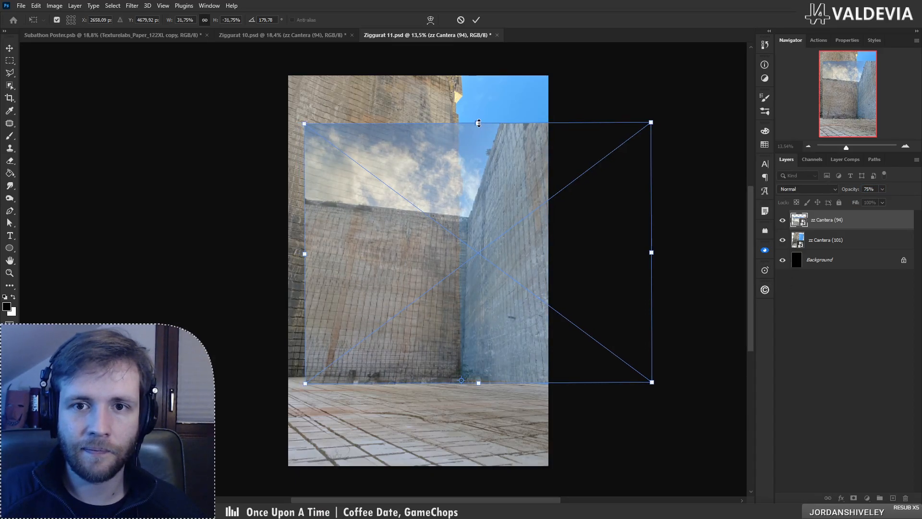
pyautogui.moveTo(479, 124); pyautogui.dragTo(496, 107)
pyautogui.hotkey('ctrl', 'z')
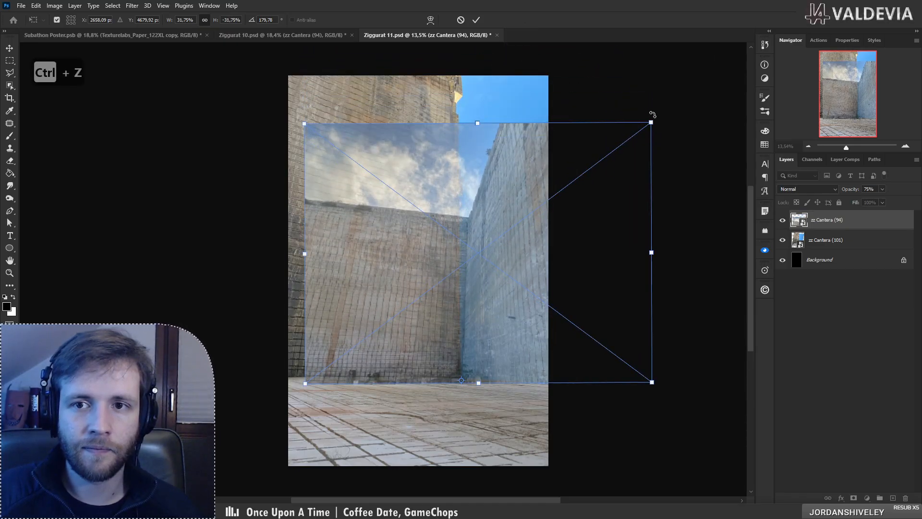
# Step: Enlarge the flipped zz Cantera (94) photo around the corner's foot to 48.14% width and 59.64% height and apply the transform
pyautogui.moveTo(651, 120); pyautogui.dragTo(673, 83)
pyautogui.moveTo(480, 90)
pyautogui.mouseDown()
pyautogui.moveTo(474, 42)
pyautogui.moveTo(470, 111)
pyautogui.moveTo(465, 99)
pyautogui.moveTo(473, 107)
pyautogui.mouseUp()
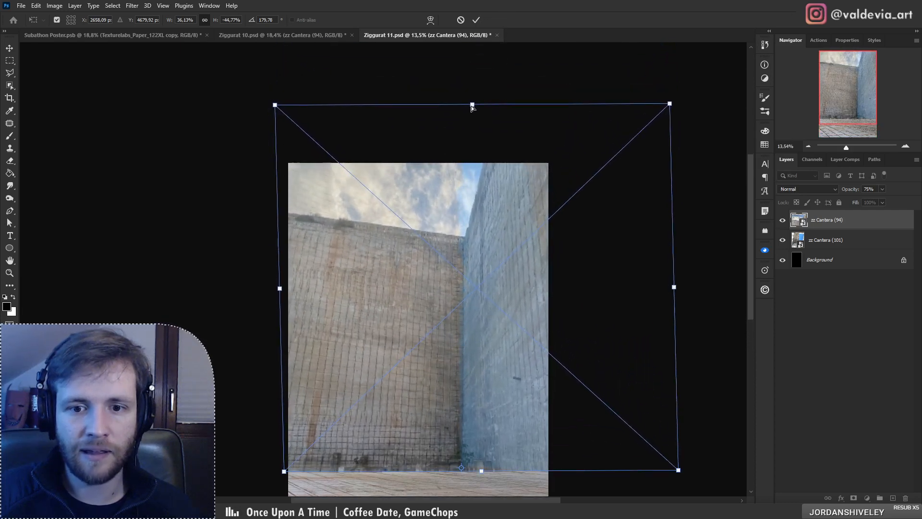
pyautogui.moveTo(277, 287); pyautogui.dragTo(240, 282)
pyautogui.click(476, 19)
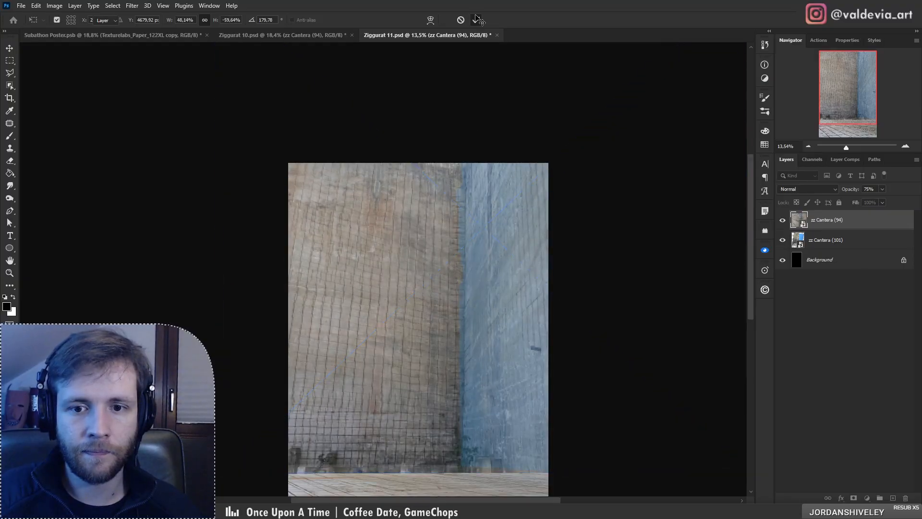
pyautogui.scroll(-2, 522, 382)
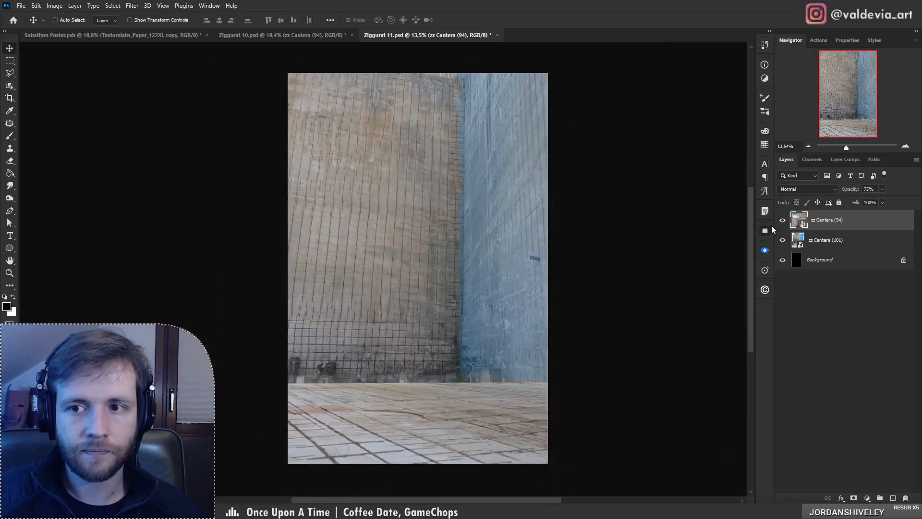
pyautogui.click(764, 230)
pyautogui.click(751, 225)
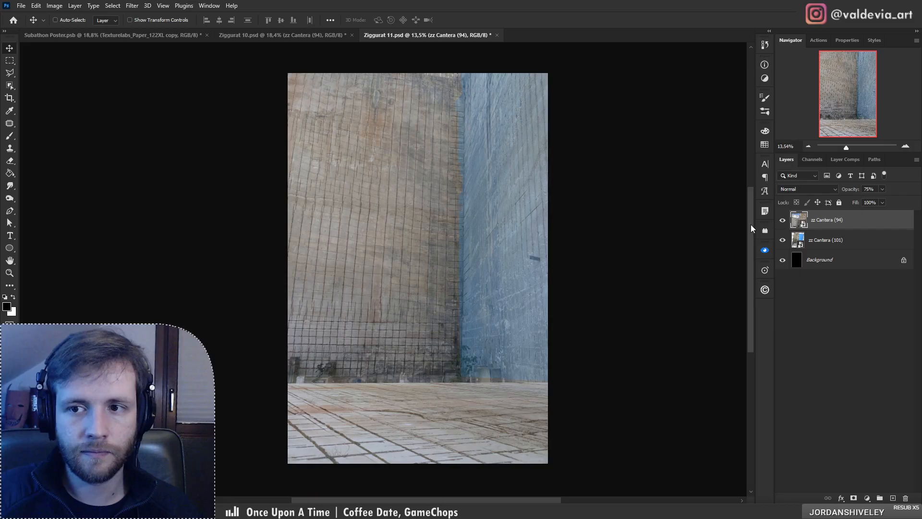
# Step: Hide zz Cantera (94) and outline the sky beside the wall with a polygonal selection following the wall edge and the floor line
pyautogui.click(782, 221)
pyautogui.click(10, 72)
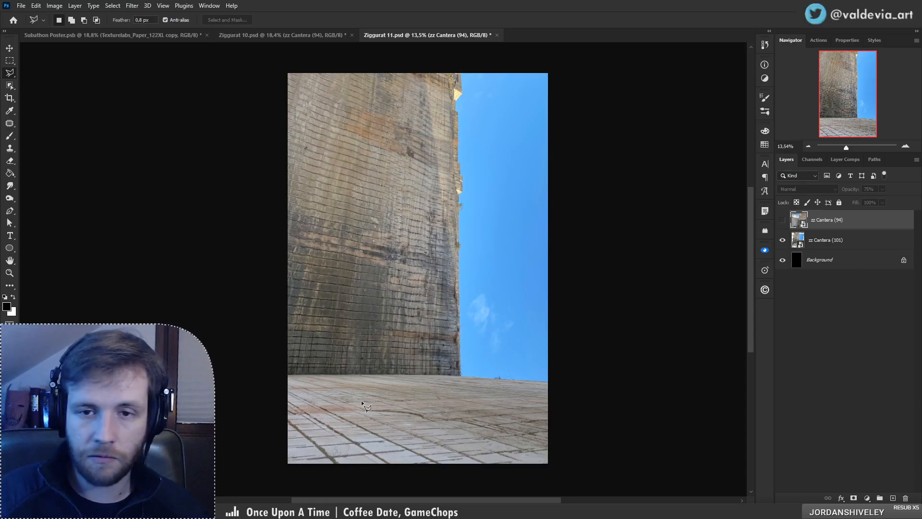
pyautogui.click(452, 70)
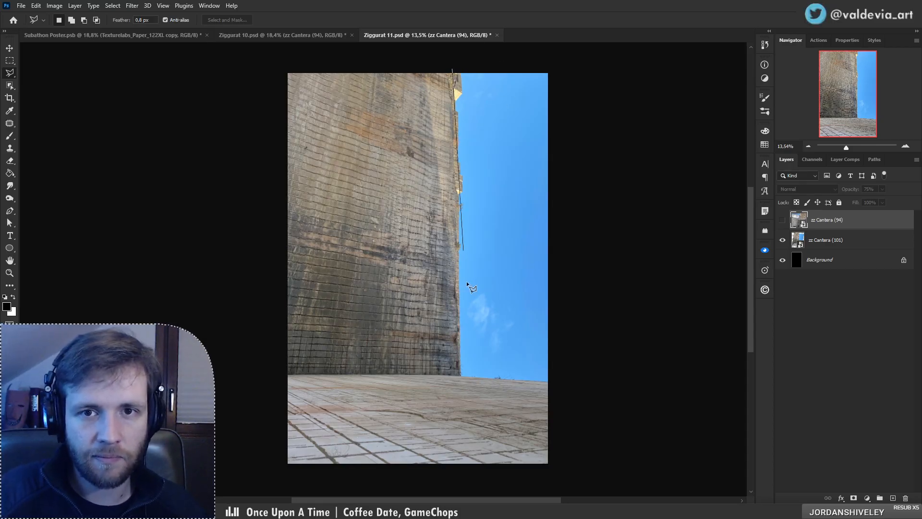
pyautogui.click(459, 375)
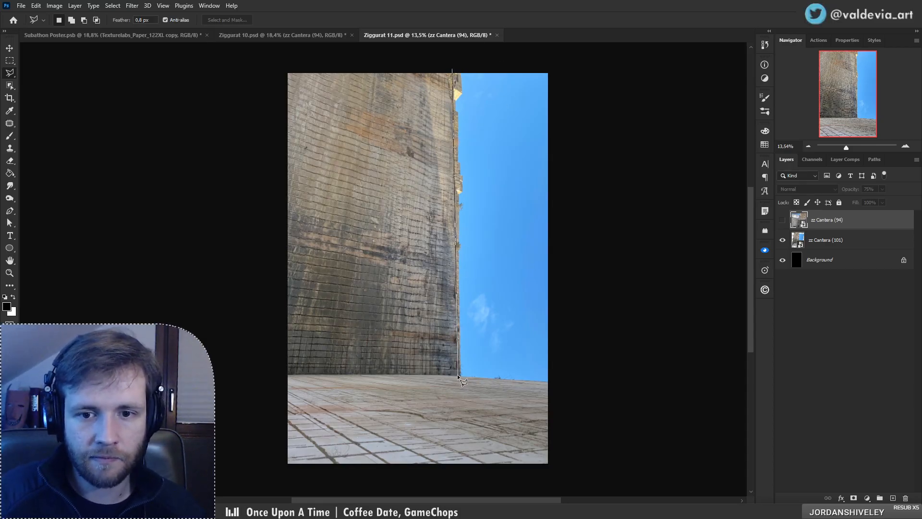
pyautogui.click(553, 383)
pyautogui.doubleClick(562, 63)
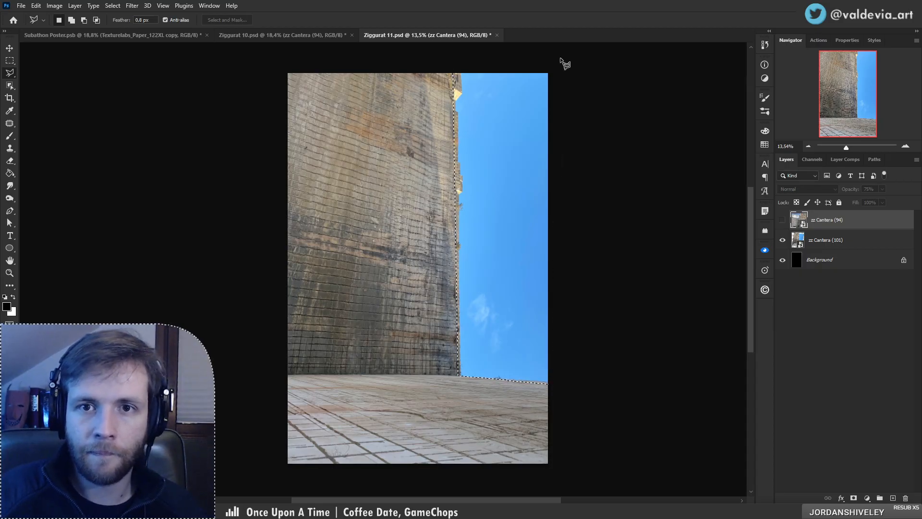
# Step: Show zz Cantera (94) again, mask it to the sky selection and set its opacity to 100%
pyautogui.click(783, 219)
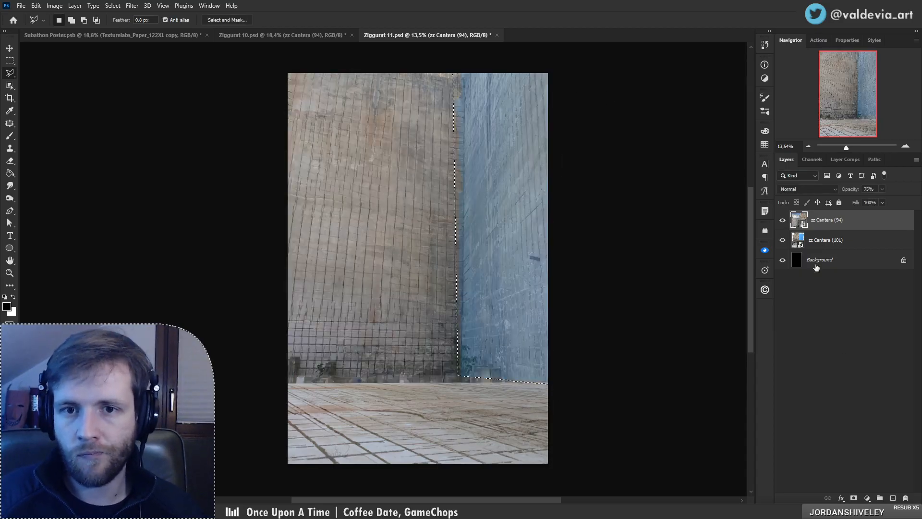
pyautogui.click(853, 499)
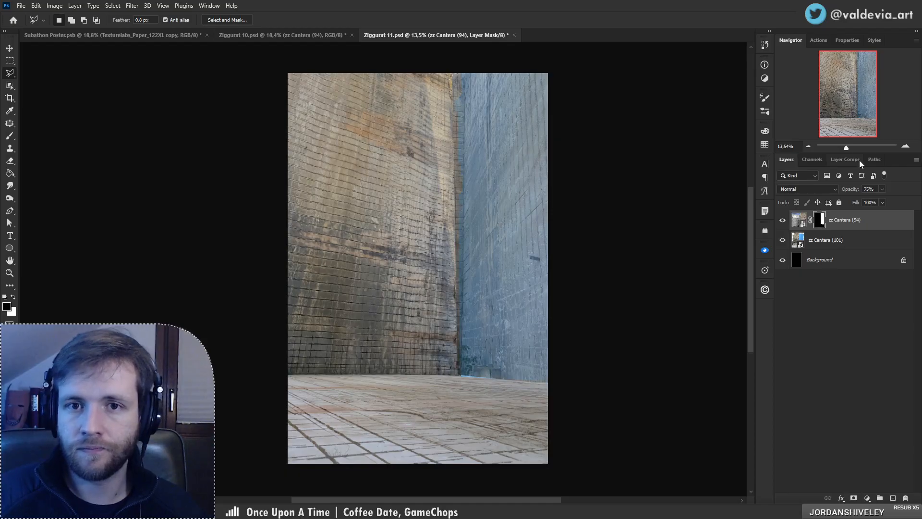
pyautogui.moveTo(855, 191); pyautogui.dragTo(869, 191)
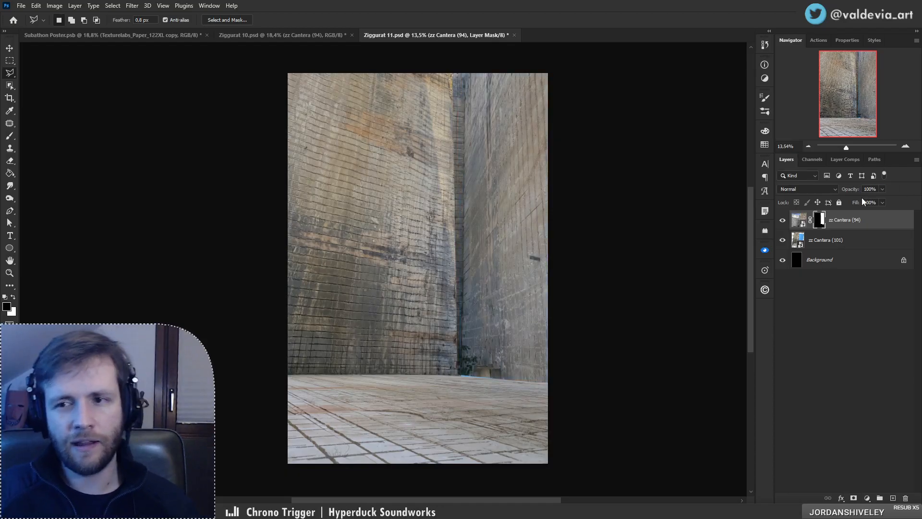
# Step: Unlink the zz Cantera (94) mask, rotate the photo to 177.86° about the corner's foot and shift it to meet the floor edge
pyautogui.click(805, 226)
pyautogui.moveTo(507, 247)
pyautogui.mouseDown()
pyautogui.moveTo(500, 250)
pyautogui.moveTo(502, 241)
pyautogui.moveTo(500, 250)
pyautogui.mouseUp()
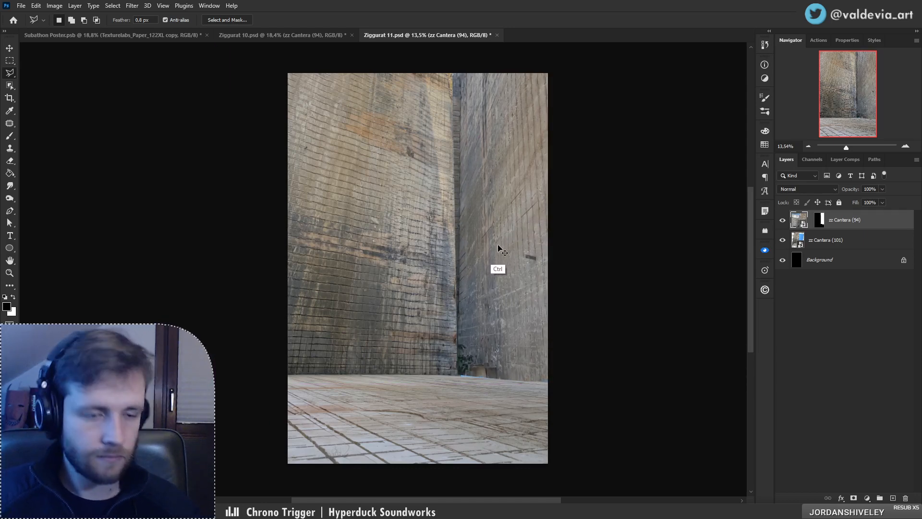
pyautogui.hotkey('ctrl', 't')
pyautogui.keyDown('alt'); pyautogui.click(461, 375); pyautogui.keyUp('alt')
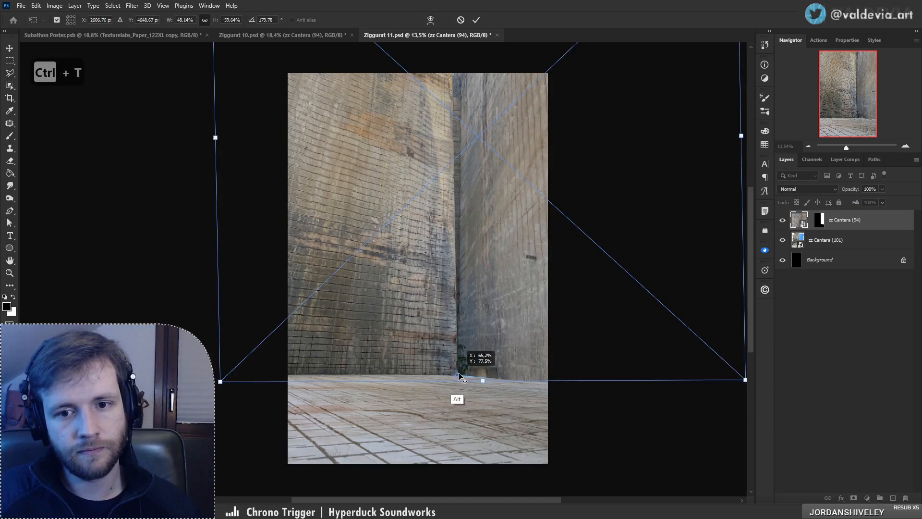
pyautogui.moveTo(468, 425)
pyautogui.mouseDown()
pyautogui.moveTo(480, 424)
pyautogui.moveTo(473, 425)
pyautogui.mouseUp()
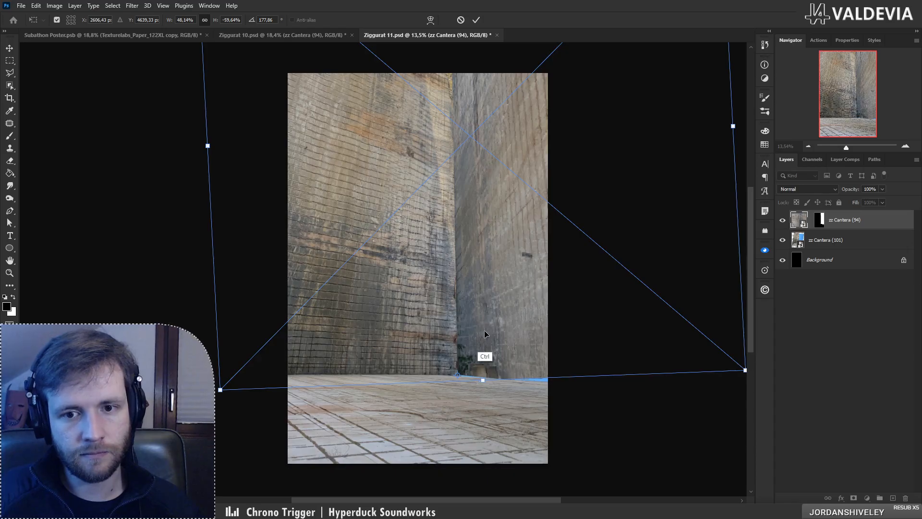
pyautogui.moveTo(484, 332); pyautogui.dragTo(484, 338)
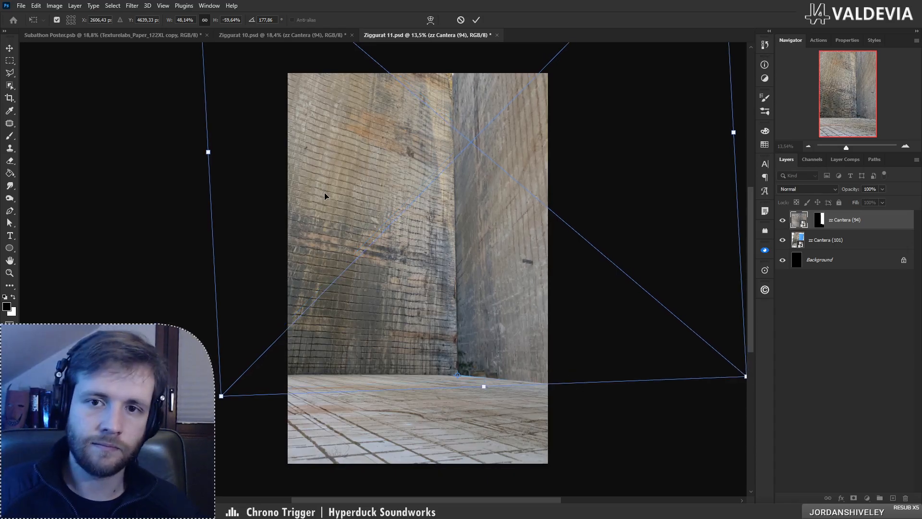
pyautogui.click(476, 20)
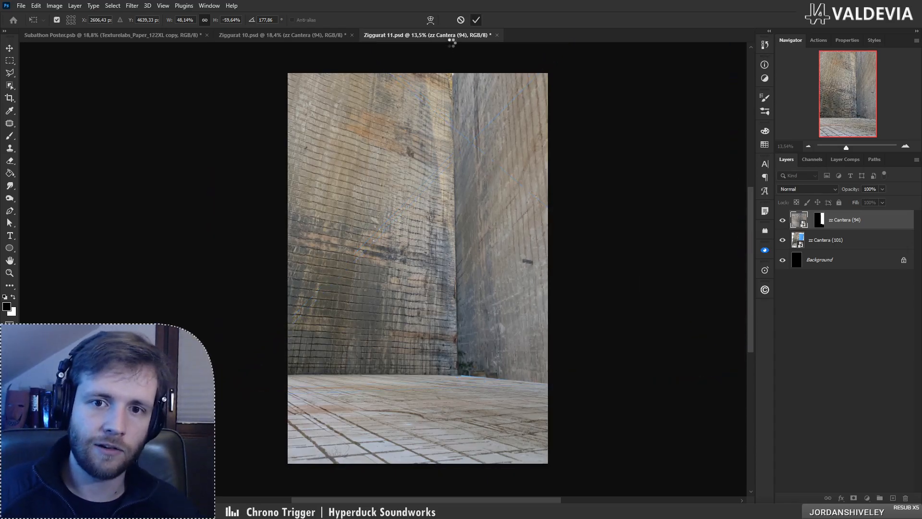
# Step: Compare Ziggurat 11.psd with and without the masked zz Cantera (94) wall against the original photo in Ziggurat 10.psd
pyautogui.press('z')
pyautogui.moveTo(446, 226); pyautogui.dragTo(399, 232)
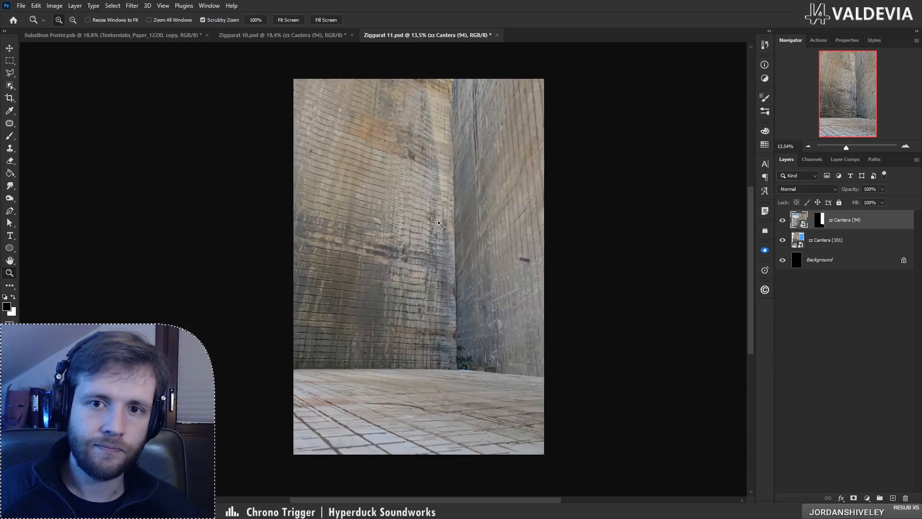
pyautogui.press('l')
pyautogui.click(782, 222)
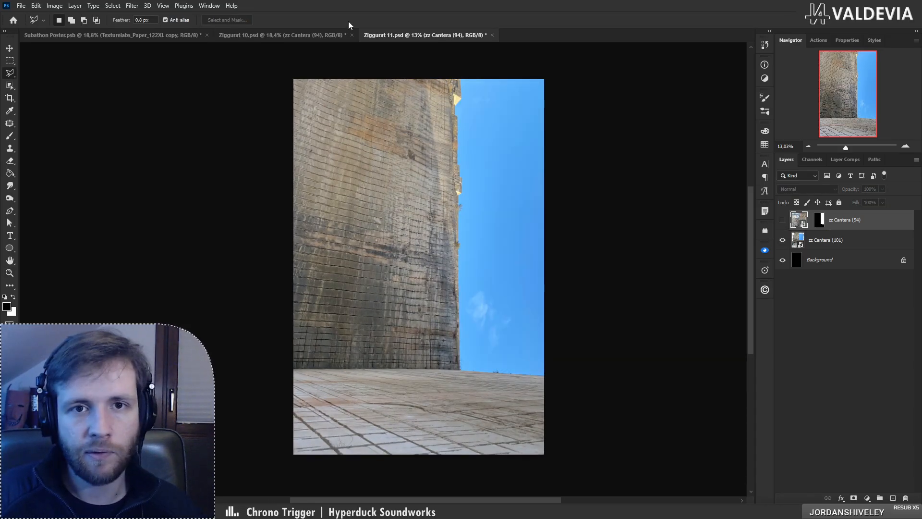
pyautogui.click(318, 37)
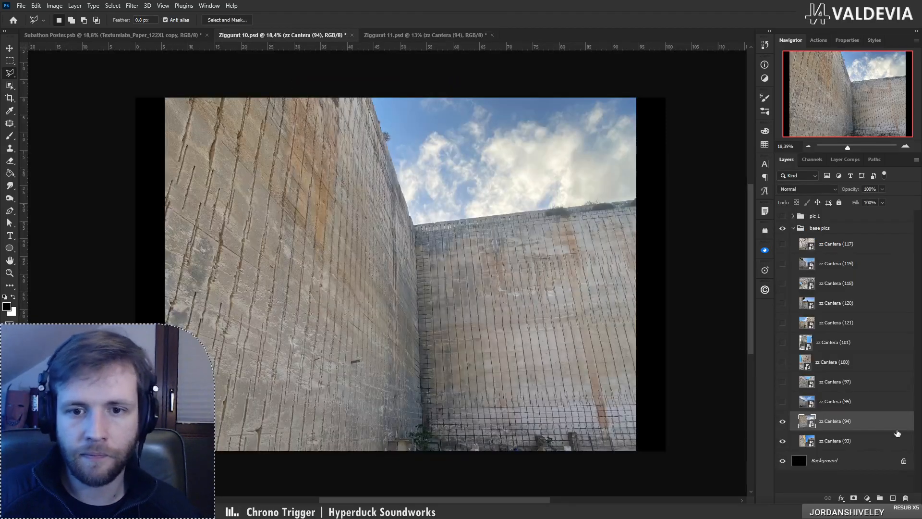
pyautogui.click(404, 36)
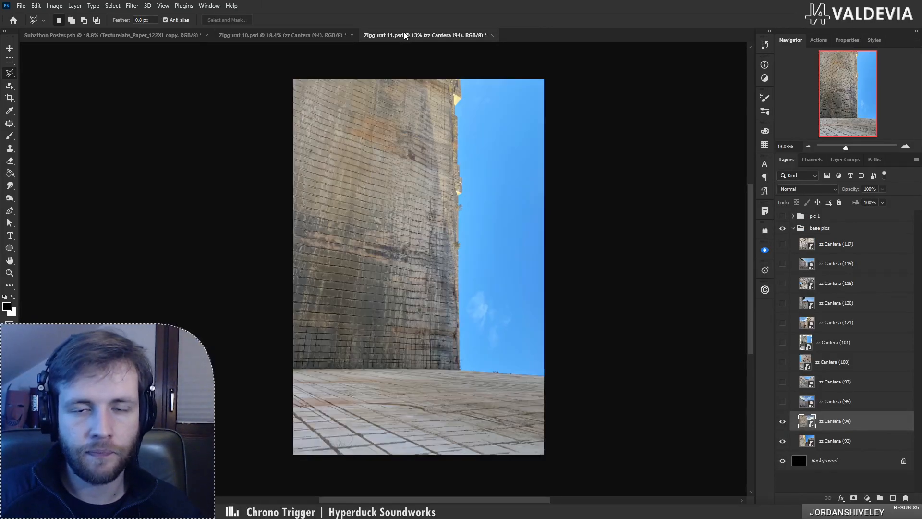
pyautogui.click(782, 220)
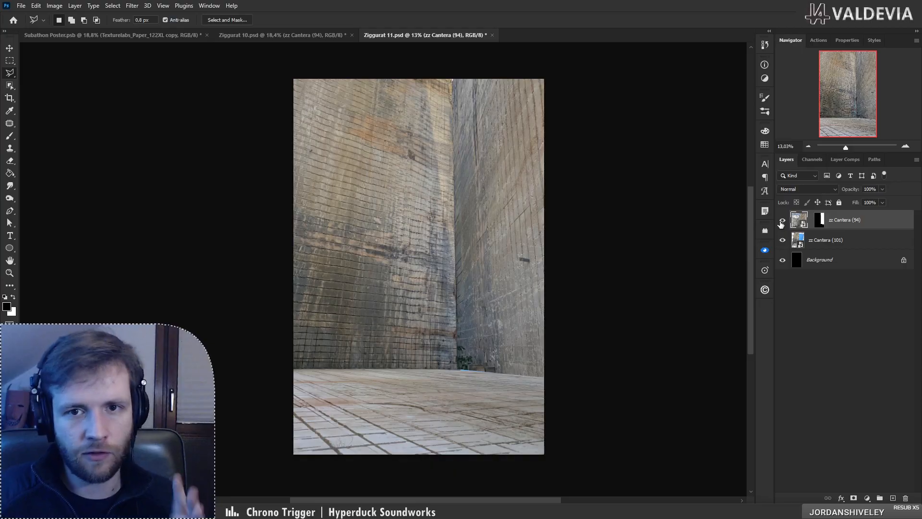
# Step: Go through the base pics in Ziggurat 10.psd for another wall photo, hiding the unsuitable ones and leaving zz Cantera (121) shown
pyautogui.click(300, 36)
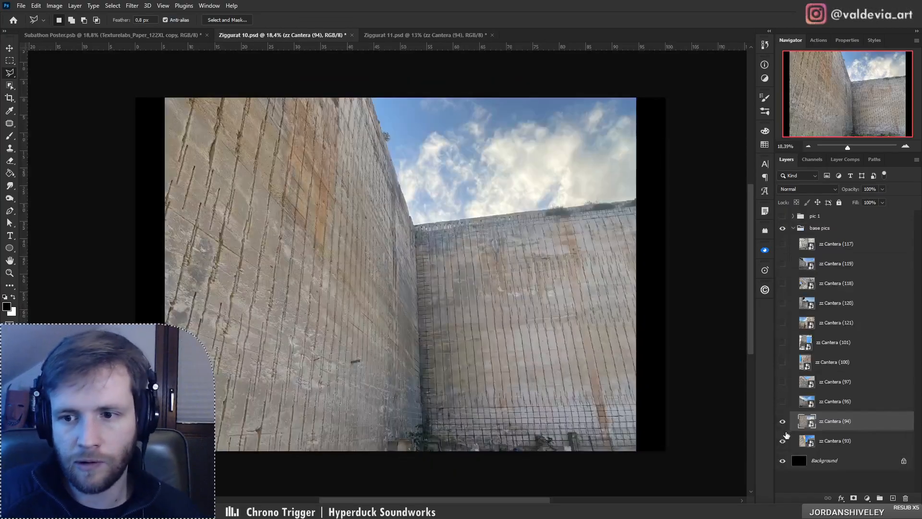
pyautogui.click(782, 401)
pyautogui.click(785, 404)
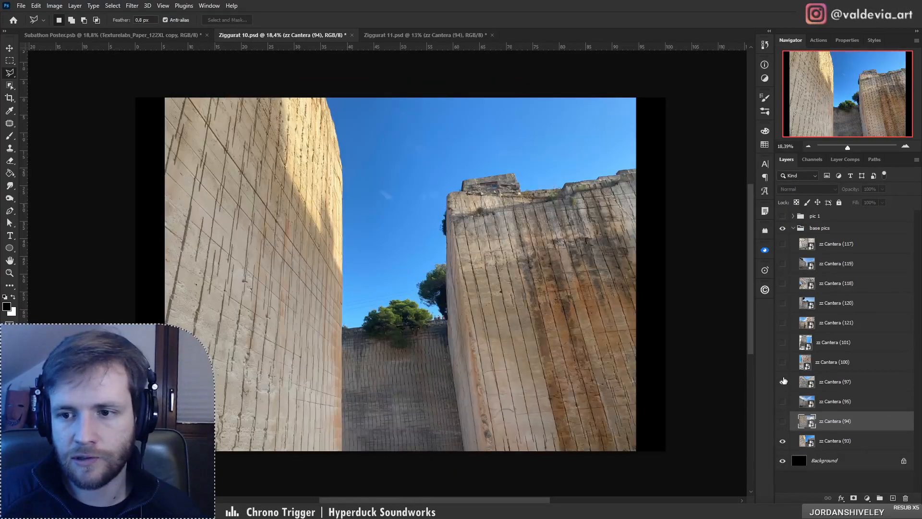
pyautogui.click(784, 382)
pyautogui.click(783, 382)
pyautogui.click(784, 362)
pyautogui.click(784, 361)
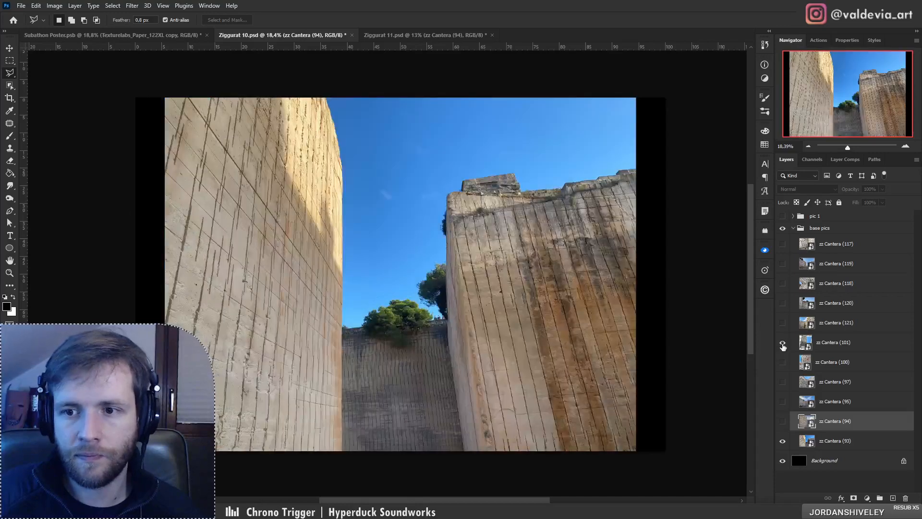
pyautogui.click(782, 343)
pyautogui.click(782, 343)
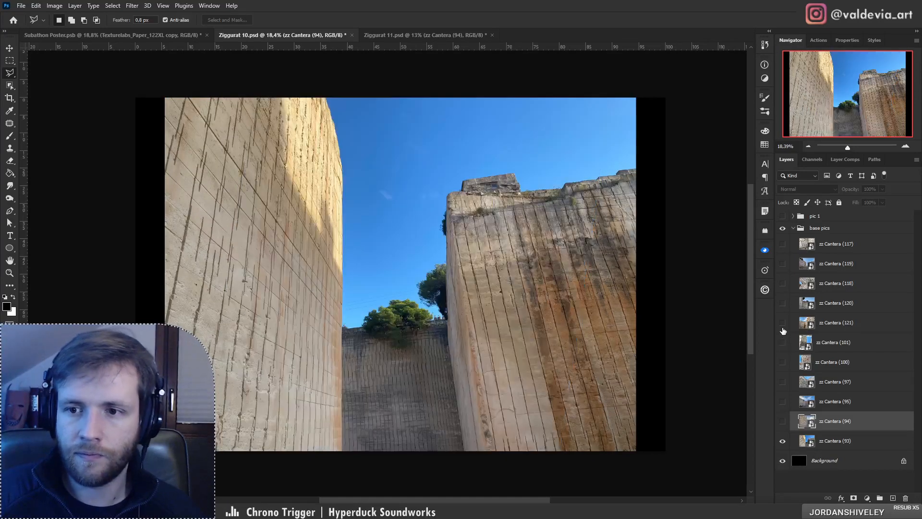
pyautogui.click(782, 324)
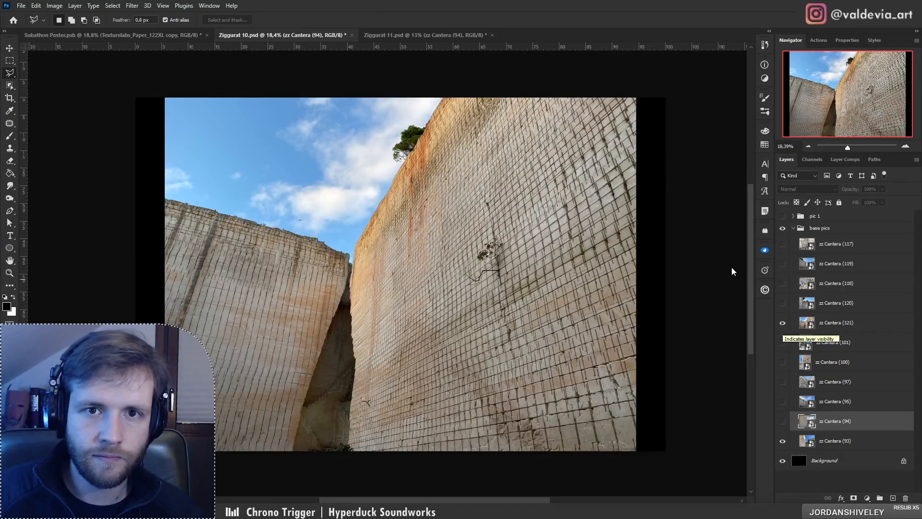
# Step: Check the zz Cantera (94) wall in Ziggurat 11.psd and copy the zz Cantera (121) layer there from Ziggurat 10.psd
pyautogui.click(388, 36)
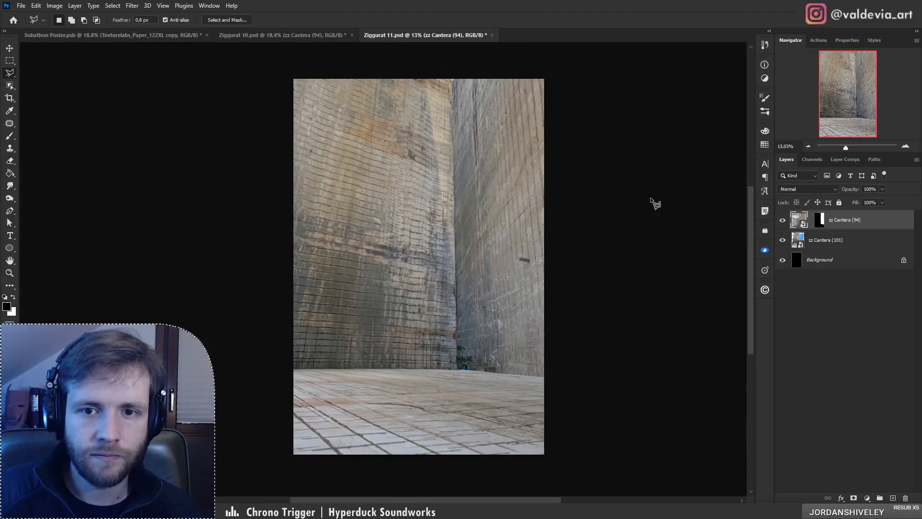
pyautogui.click(783, 222)
pyautogui.click(782, 222)
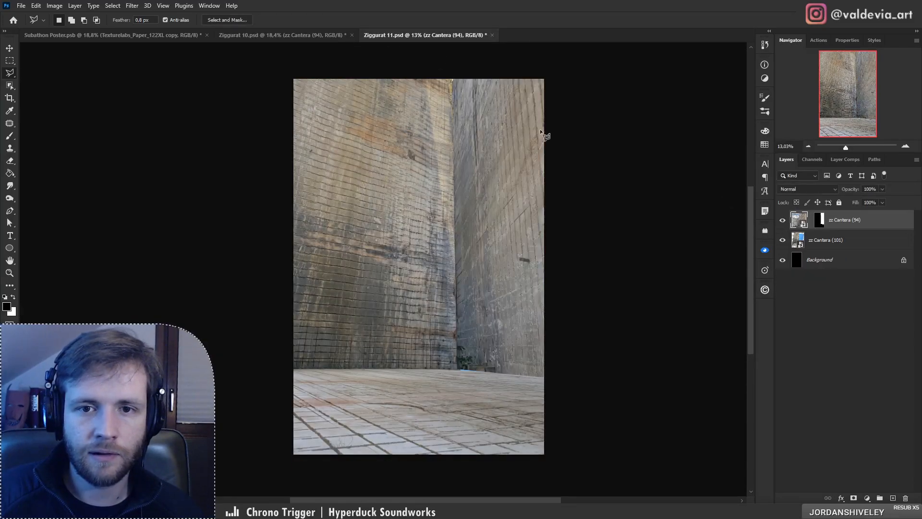
pyautogui.click(264, 36)
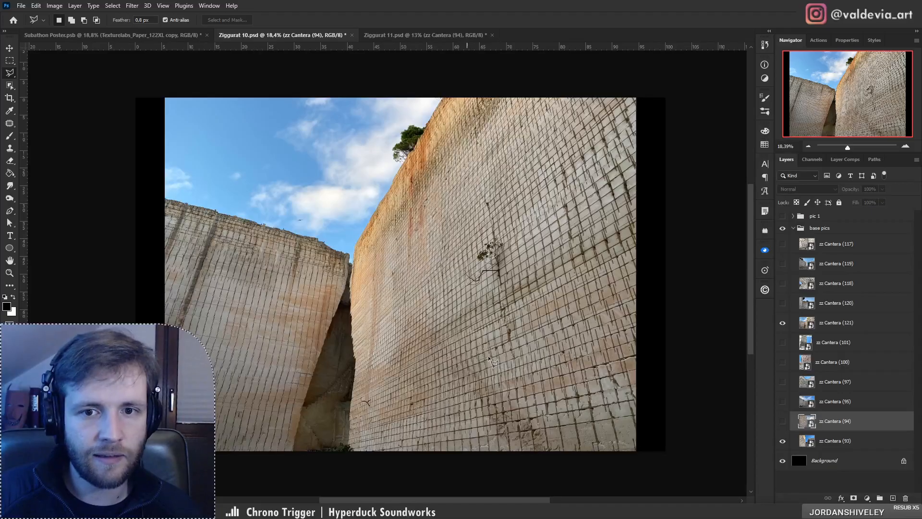
pyautogui.click(14, 49)
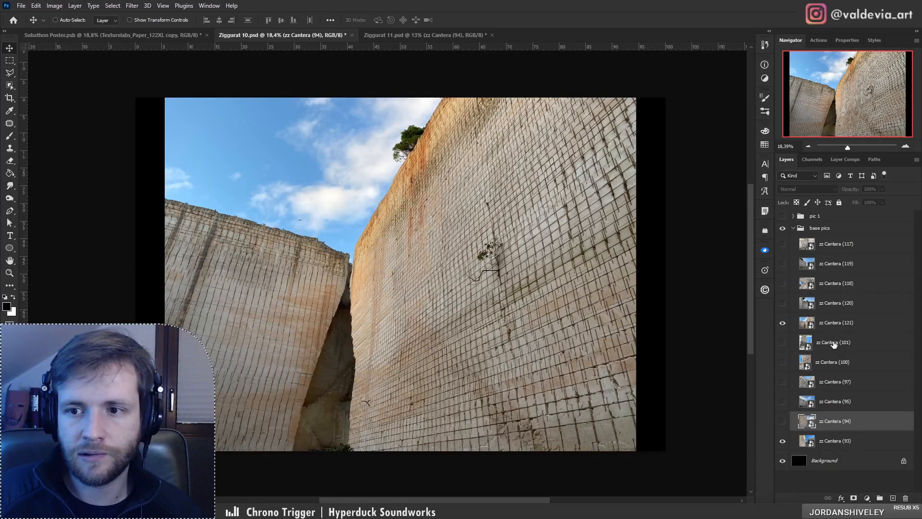
pyautogui.click(835, 326)
pyautogui.moveTo(416, 289); pyautogui.dragTo(438, 255)
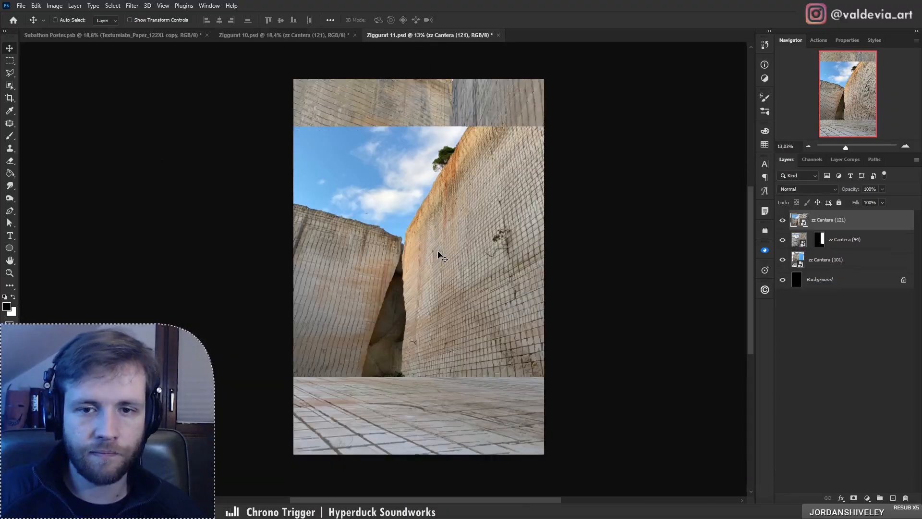
# Step: Move the layer mask from zz Cantera (94) to zz Cantera (121) and hide the zz Cantera (94) layer
pyautogui.moveTo(823, 239); pyautogui.dragTo(822, 218)
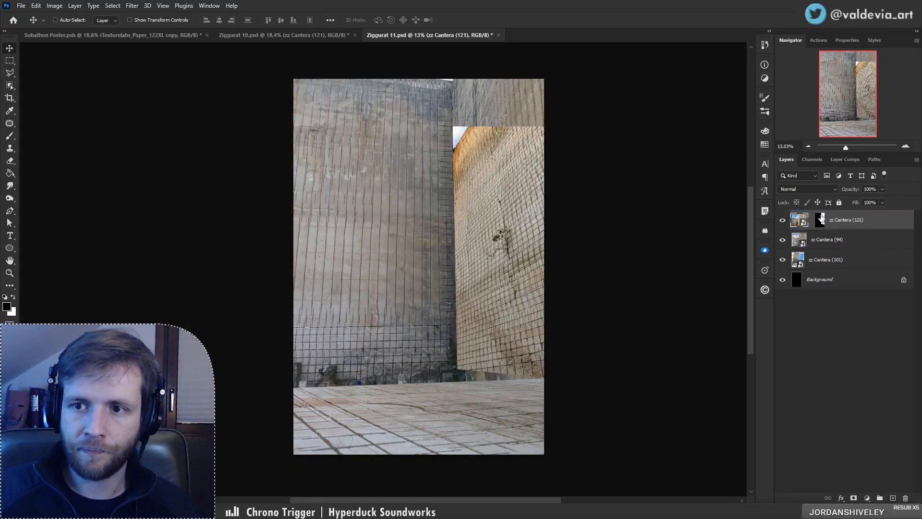
pyautogui.click(783, 240)
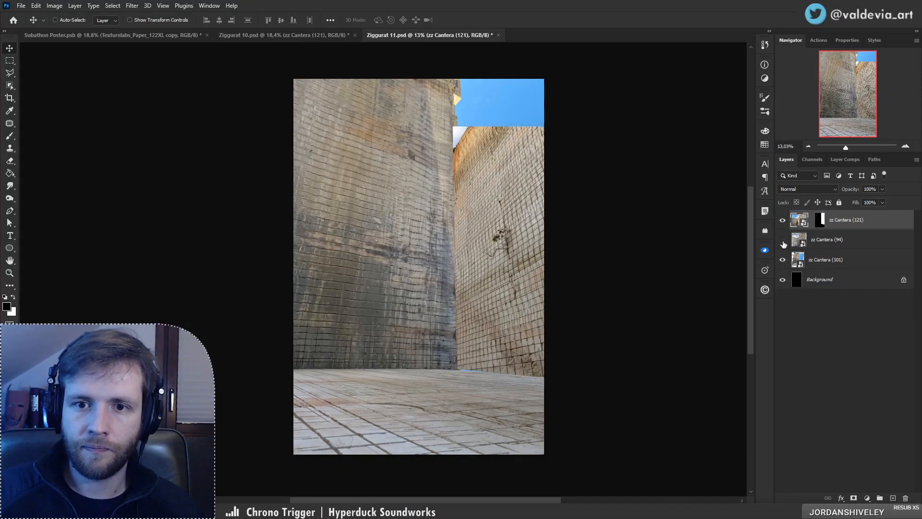
# Step: Scale the zz Cantera (121) wall to about 54%, skew it to follow the floor's perspective, and check it without its mask
pyautogui.hotkey('ctrl', 't')
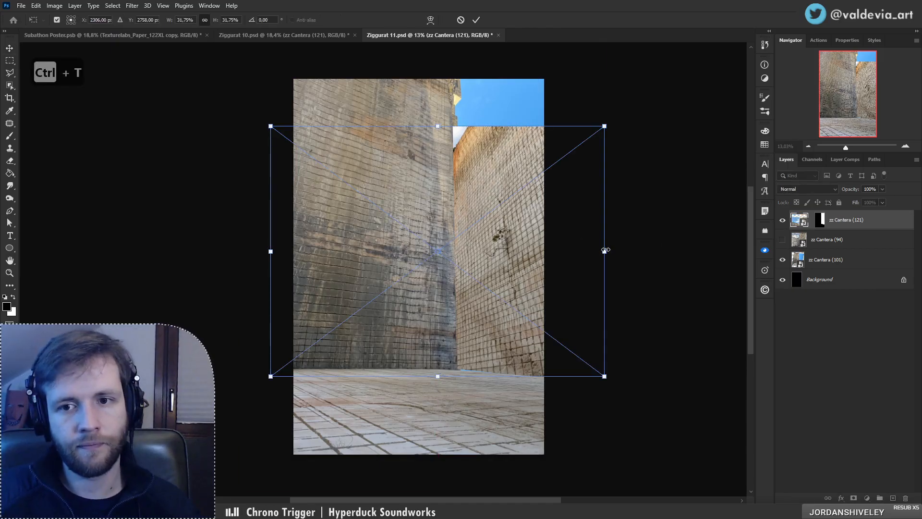
pyautogui.moveTo(605, 250); pyautogui.dragTo(719, 250)
pyautogui.moveTo(581, 262); pyautogui.dragTo(581, 178)
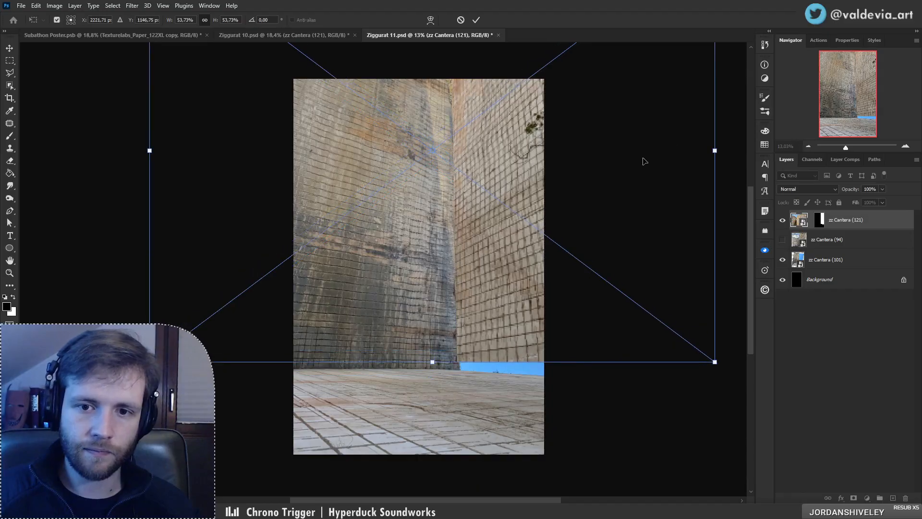
pyautogui.moveTo(717, 155); pyautogui.dragTo(714, 205)
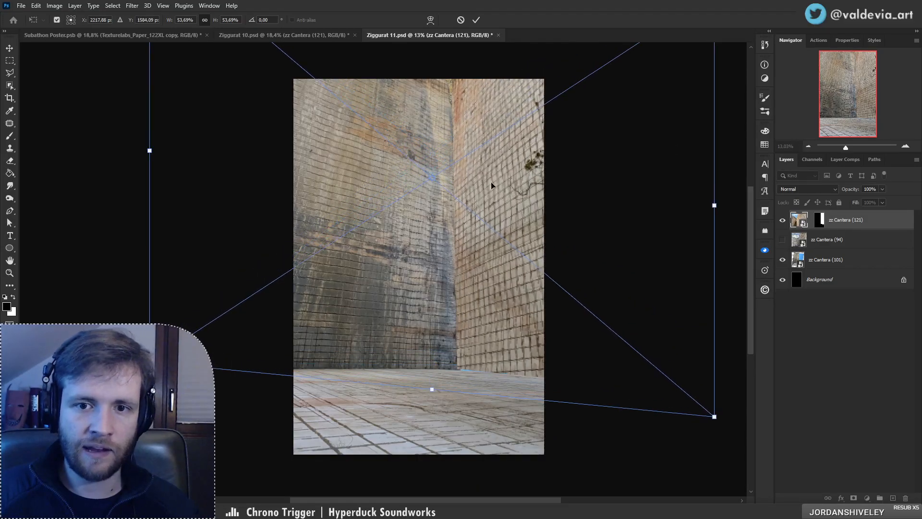
pyautogui.moveTo(150, 151); pyautogui.dragTo(158, 100)
pyautogui.moveTo(455, 193); pyautogui.dragTo(457, 204)
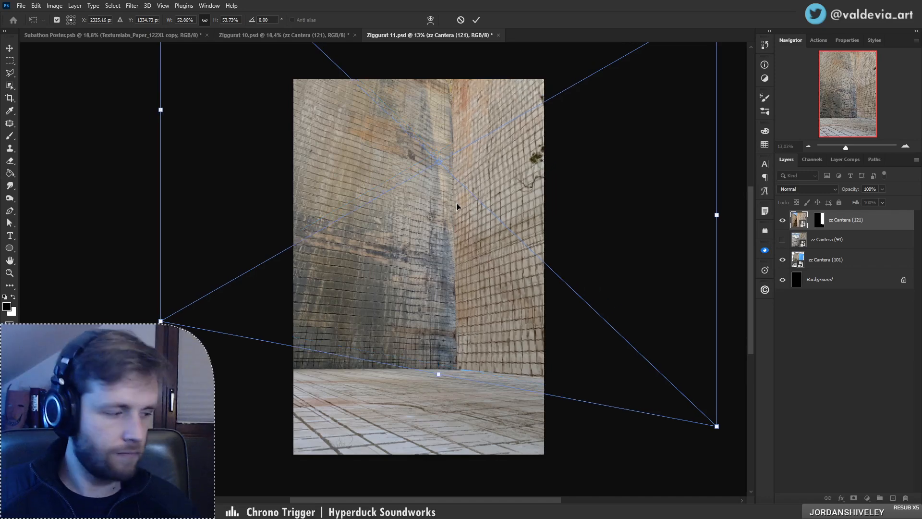
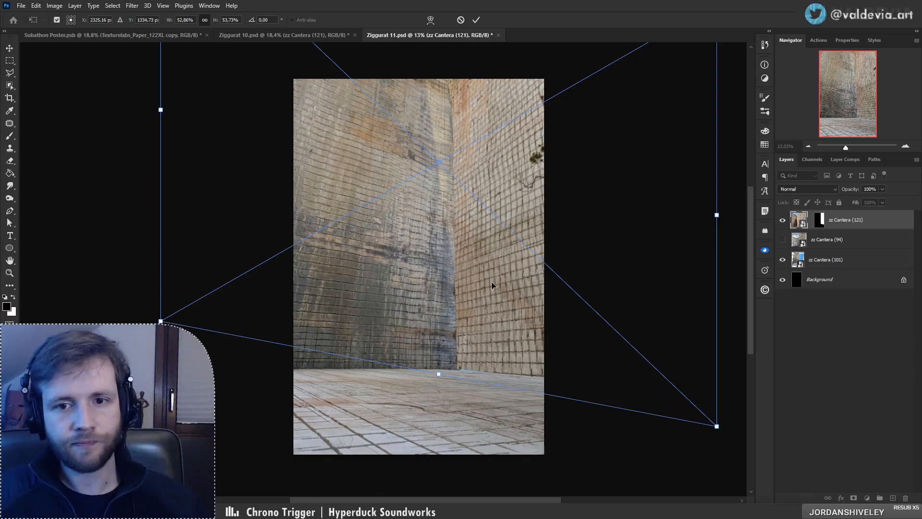
pyautogui.moveTo(477, 259); pyautogui.dragTo(479, 261)
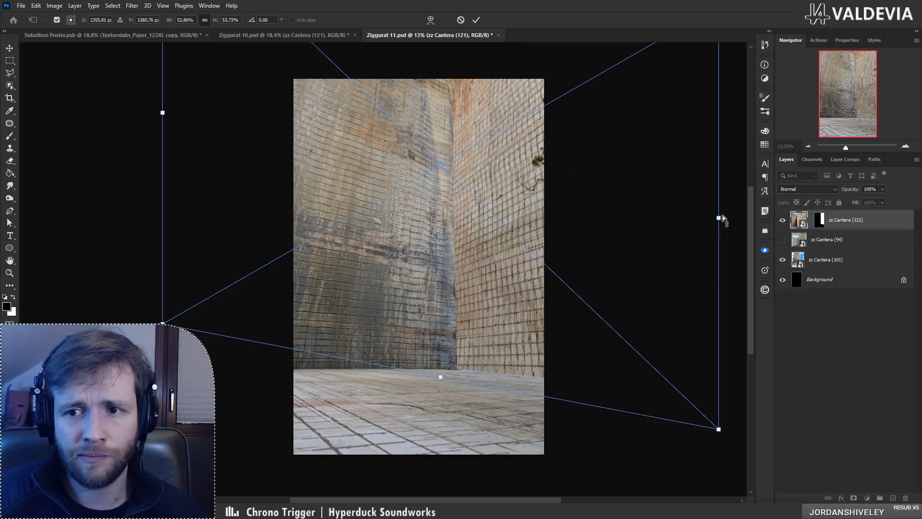
pyautogui.moveTo(724, 219); pyautogui.dragTo(729, 243)
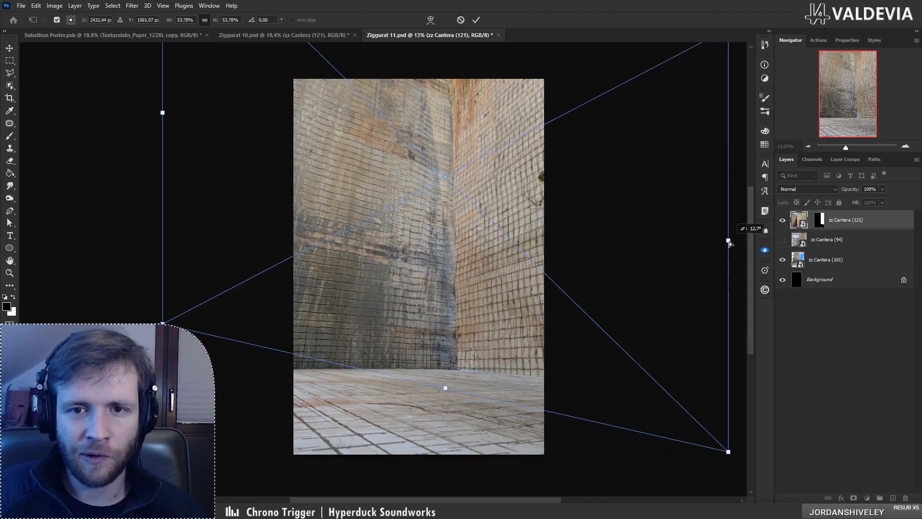
pyautogui.moveTo(628, 247); pyautogui.dragTo(630, 244)
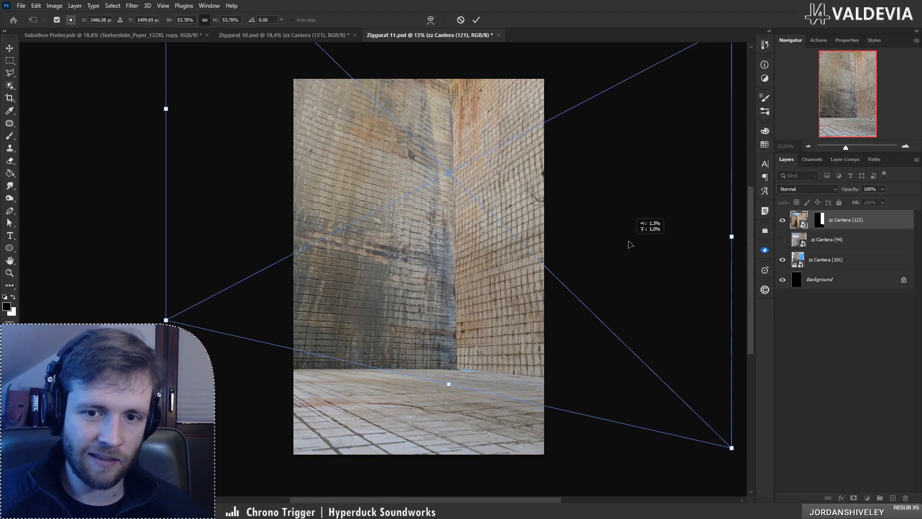
pyautogui.click(476, 19)
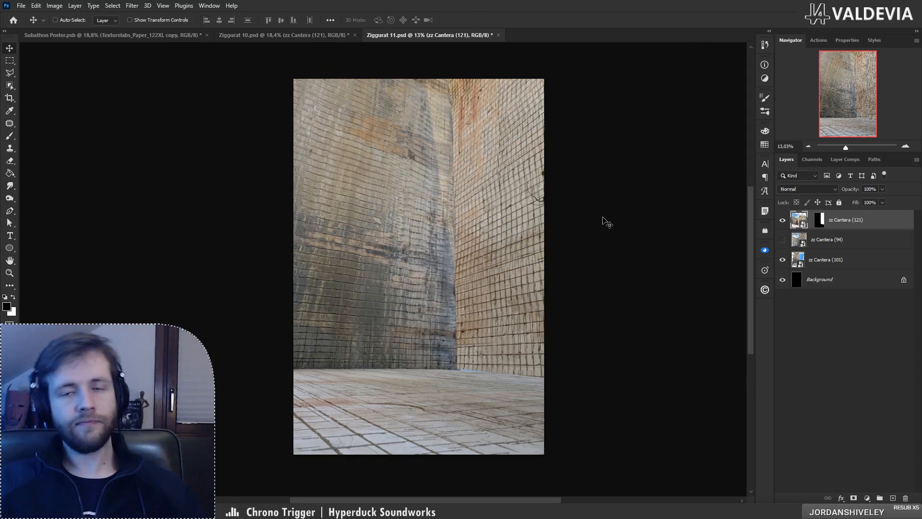
pyautogui.keyDown('shift'); pyautogui.click(818, 224); pyautogui.keyUp('shift')
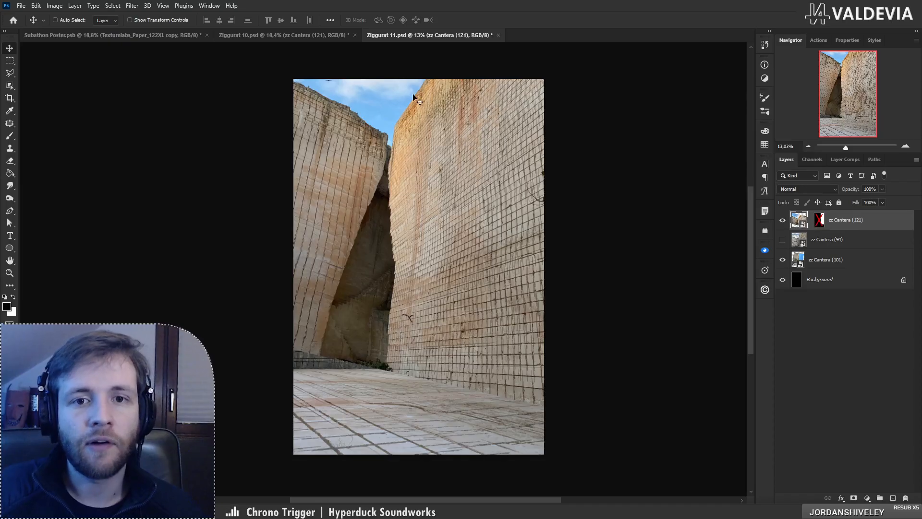
pyautogui.keyDown('shift'); pyautogui.click(819, 220); pyautogui.keyUp('shift')
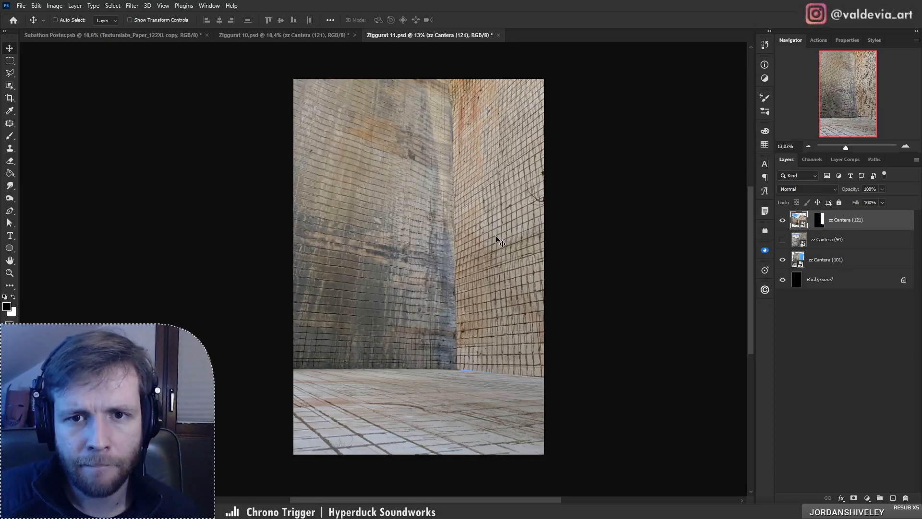
# Step: Extend the zz Cantera (121) layer mask along the floor edge with a polygonal selection to cover the blue gap at the wall's base
pyautogui.press('z')
pyautogui.moveTo(479, 368); pyautogui.dragTo(553, 368)
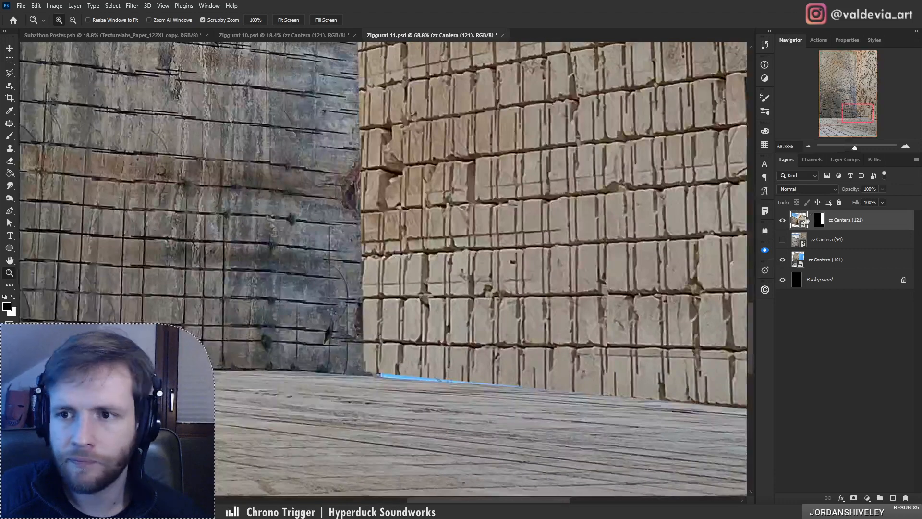
pyautogui.press('l')
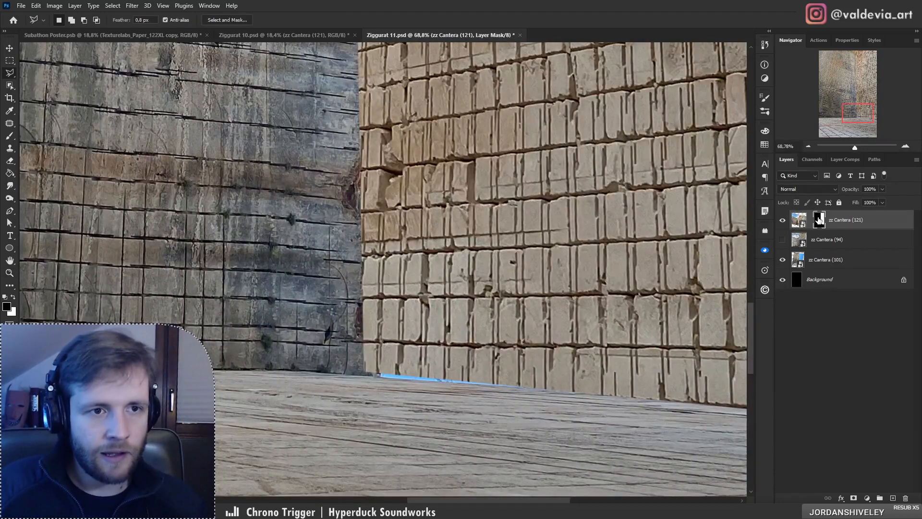
pyautogui.click(364, 375)
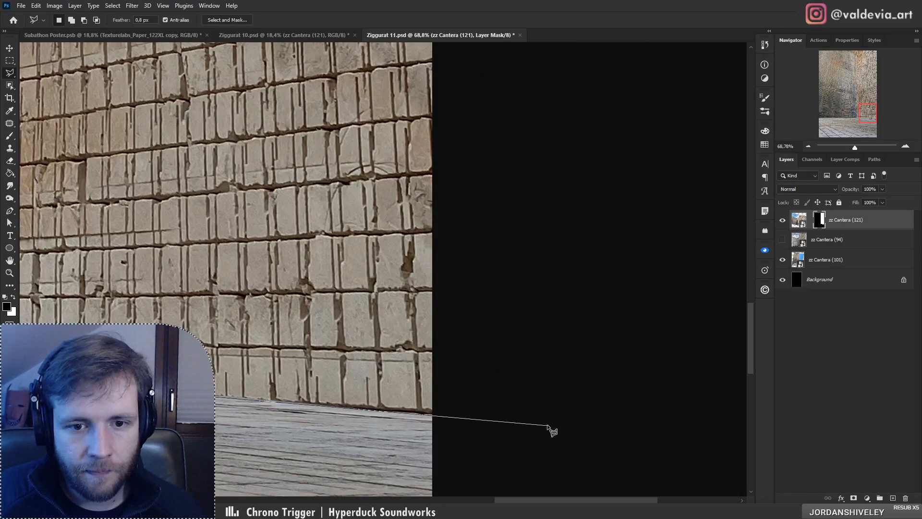
pyautogui.click(549, 425)
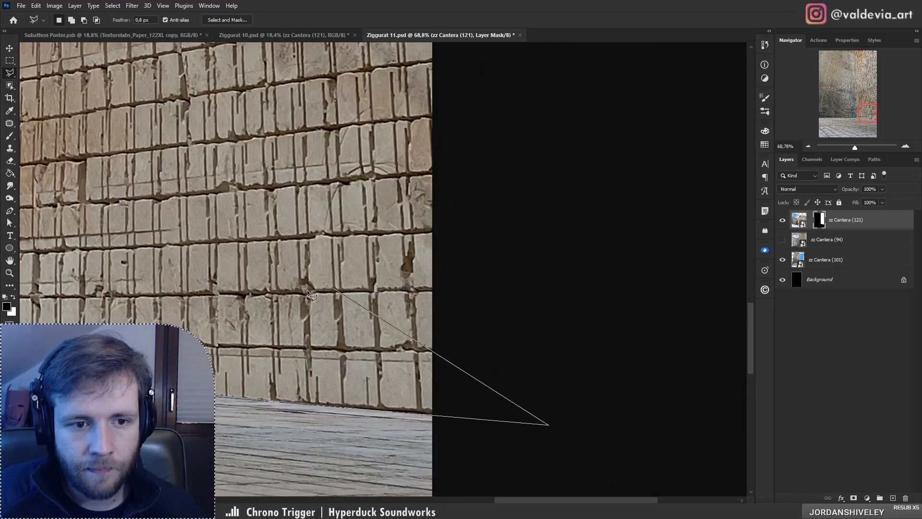
pyautogui.hscroll(-5, 267, 281)
pyautogui.doubleClick(246, 286)
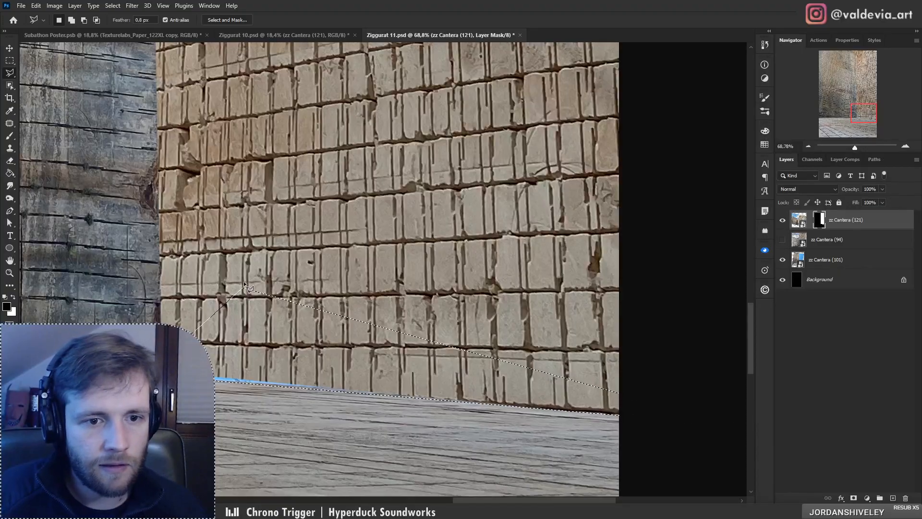
pyautogui.hotkey('ctrl', 'd')
# Step: Inspect the join between the two walls up close and as a whole, comparing zz Cantera (121) with and without its mask
pyautogui.press('z')
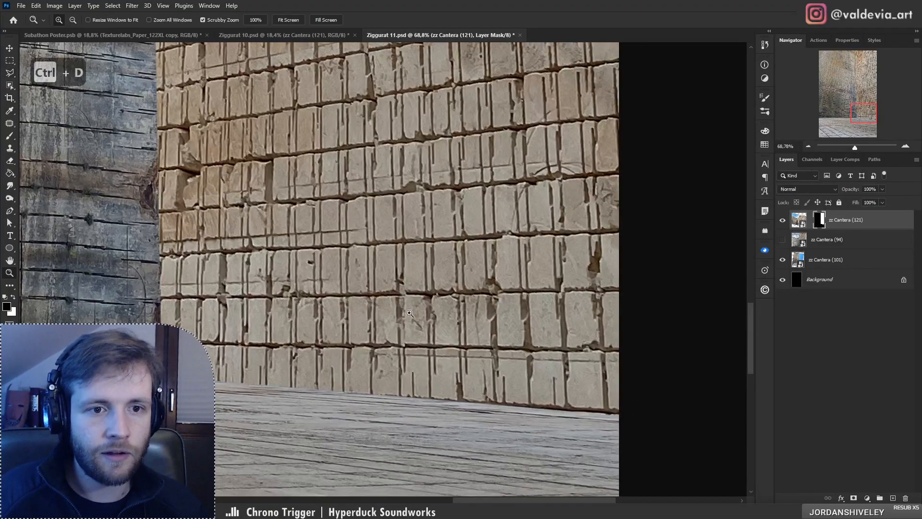
pyautogui.moveTo(362, 306); pyautogui.dragTo(279, 311)
pyautogui.moveTo(315, 185); pyautogui.dragTo(347, 200)
pyautogui.moveTo(387, 335); pyautogui.dragTo(409, 337)
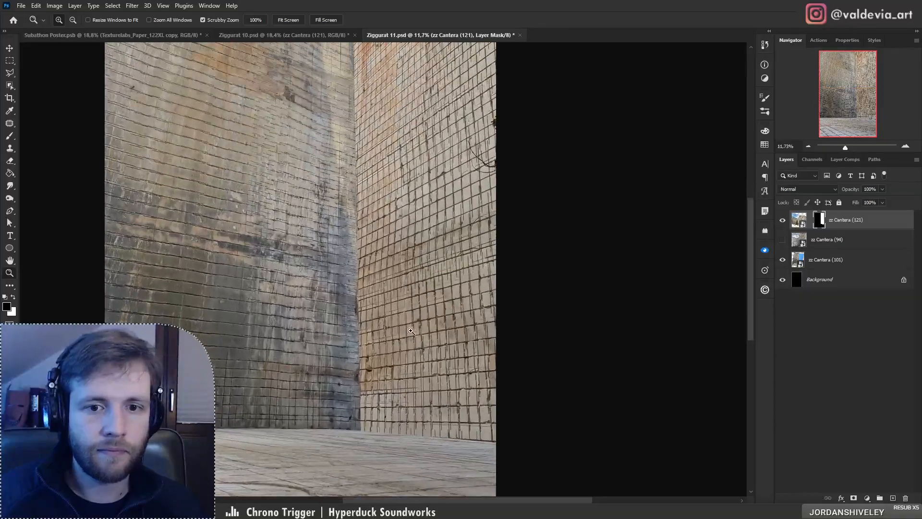
pyautogui.press('l')
pyautogui.keyDown('shift'); pyautogui.click(820, 221); pyautogui.keyUp('shift')
pyautogui.keyDown('shift'); pyautogui.click(824, 220); pyautogui.keyUp('shift')
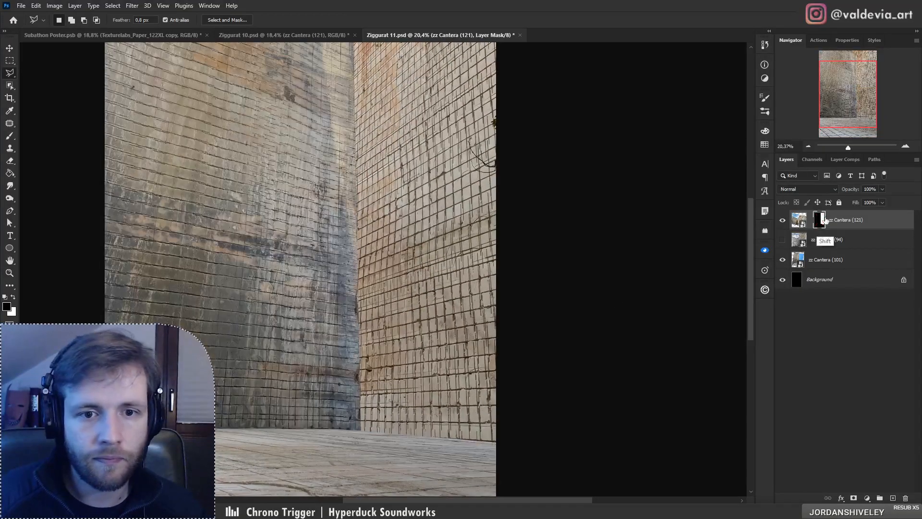
pyautogui.press('z')
pyautogui.moveTo(353, 294); pyautogui.dragTo(422, 350)
pyautogui.moveTo(396, 107); pyautogui.dragTo(436, 135)
pyautogui.moveTo(403, 236); pyautogui.dragTo(314, 240)
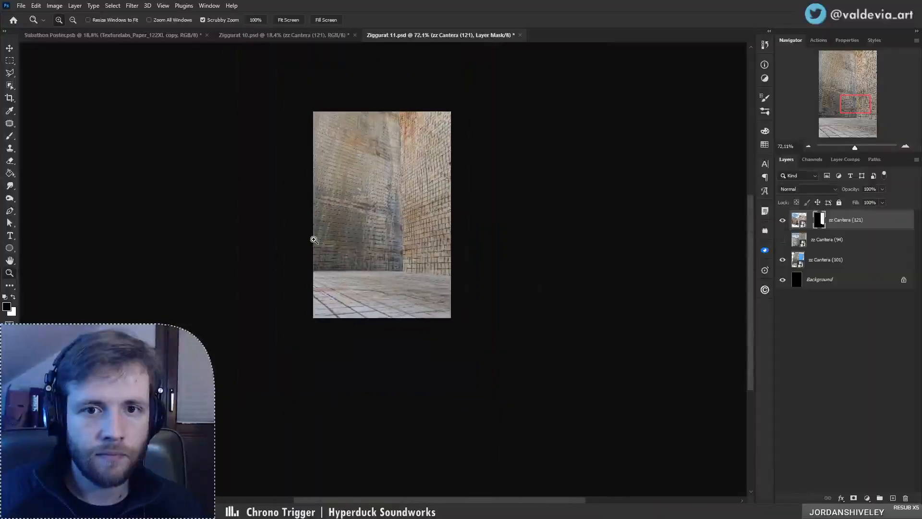
pyautogui.moveTo(370, 178); pyautogui.dragTo(405, 181)
pyautogui.moveTo(424, 216); pyautogui.dragTo(374, 265)
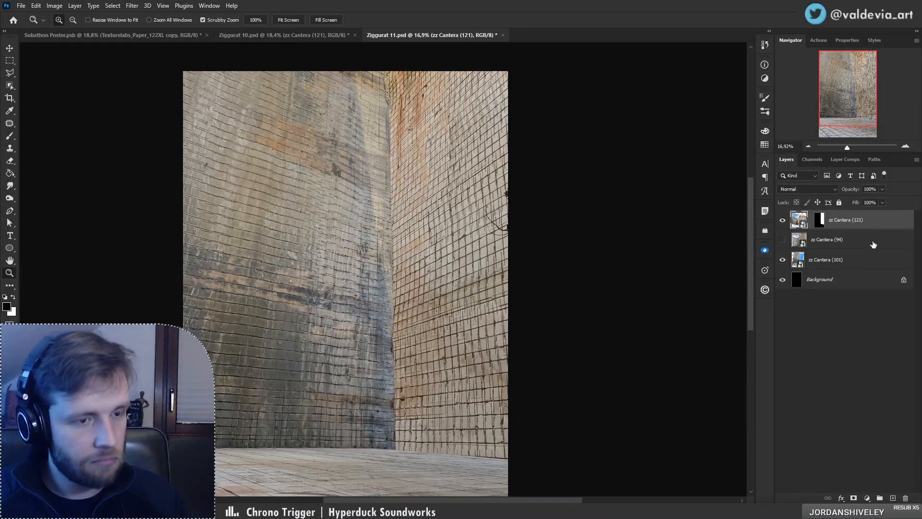
# Step: Apply Levels to the zz Cantera (121) layer with input values 14, 0,93 and 227
pyautogui.hotkey('ctrl', 'l')
pyautogui.moveTo(431, 206); pyautogui.dragTo(438, 205)
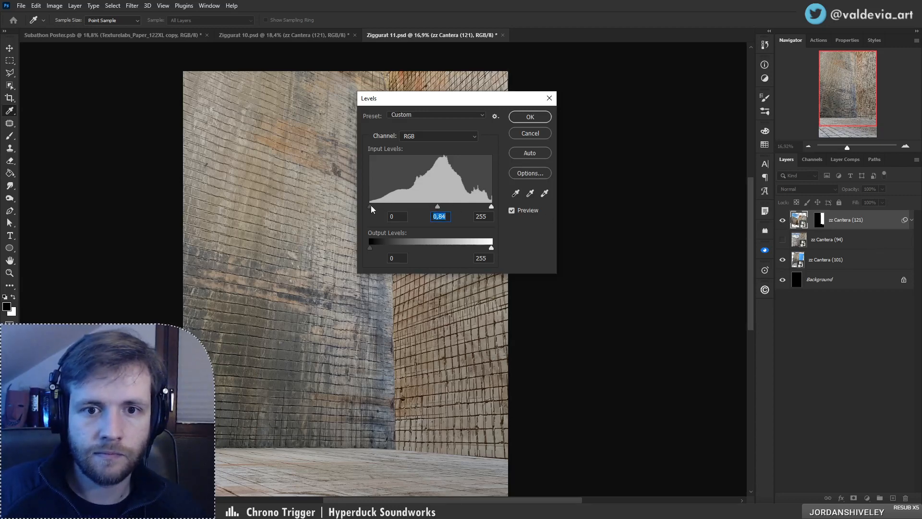
pyautogui.moveTo(371, 206); pyautogui.dragTo(376, 207)
pyautogui.moveTo(491, 206); pyautogui.dragTo(477, 212)
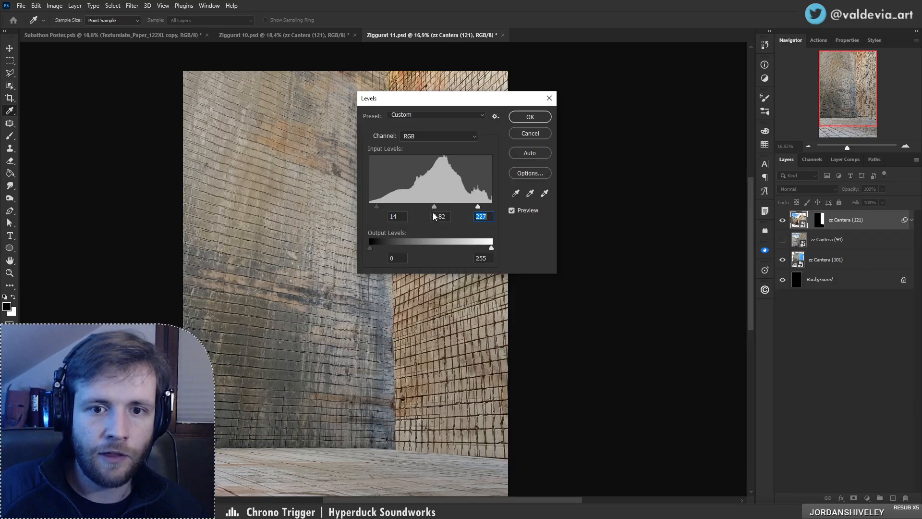
pyautogui.click(530, 116)
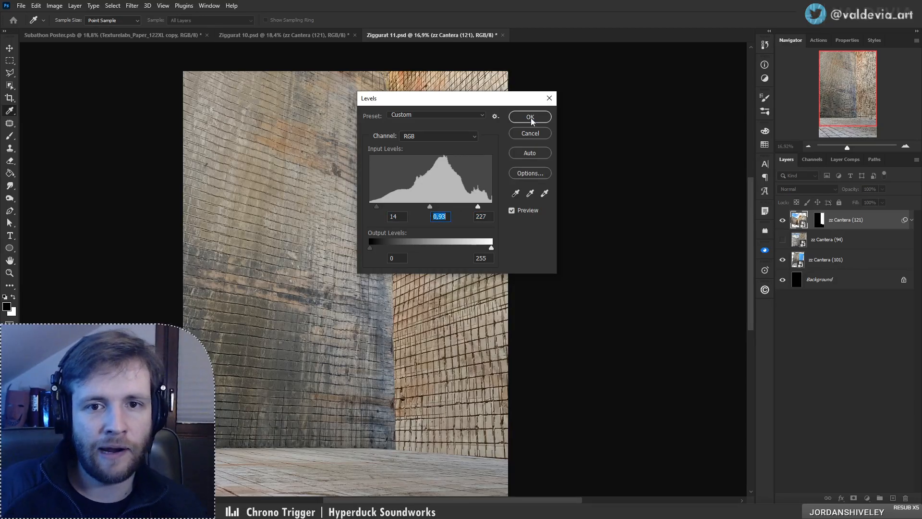
pyautogui.press('z')
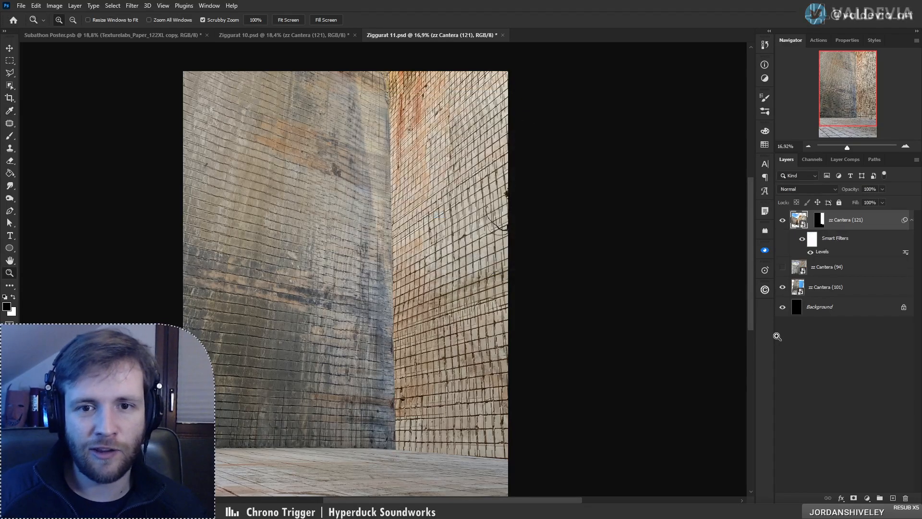
# Step: Add a clipped layer in Color blend mode above zz Cantera (121) and a second clipped layer beneath it
pyautogui.click(893, 499)
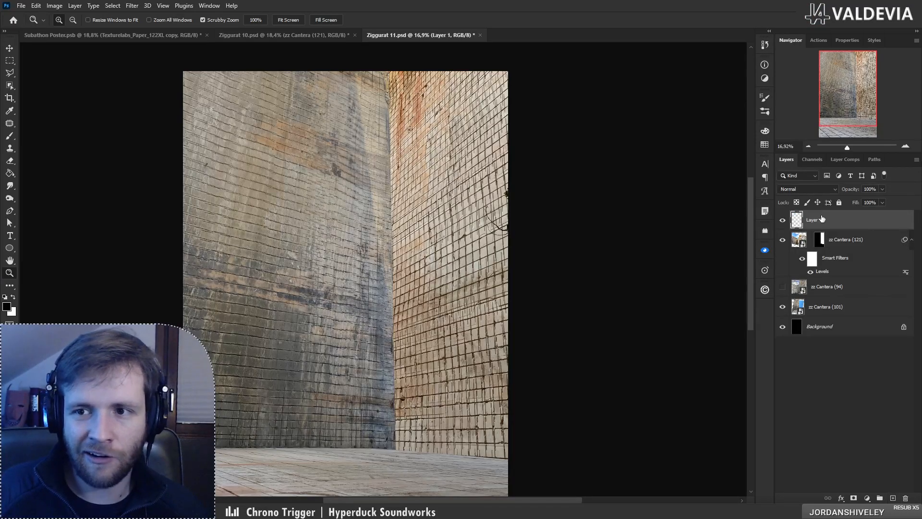
pyautogui.hotkey('ctrl', 'alt', 'g')
pyautogui.click(809, 186)
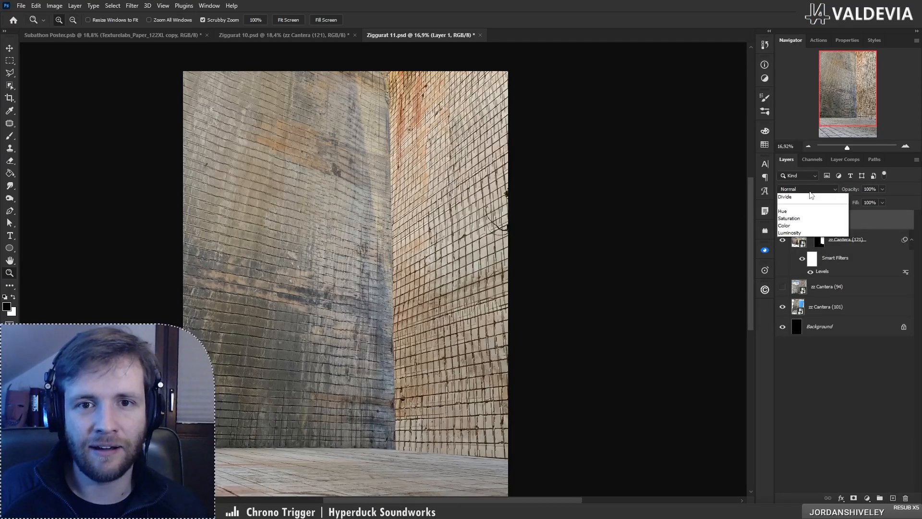
pyautogui.click(790, 413)
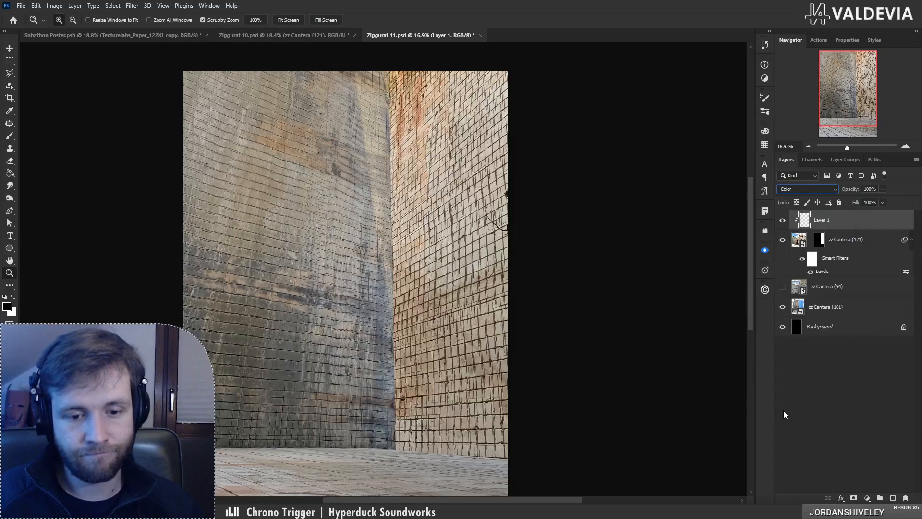
pyautogui.click(848, 256)
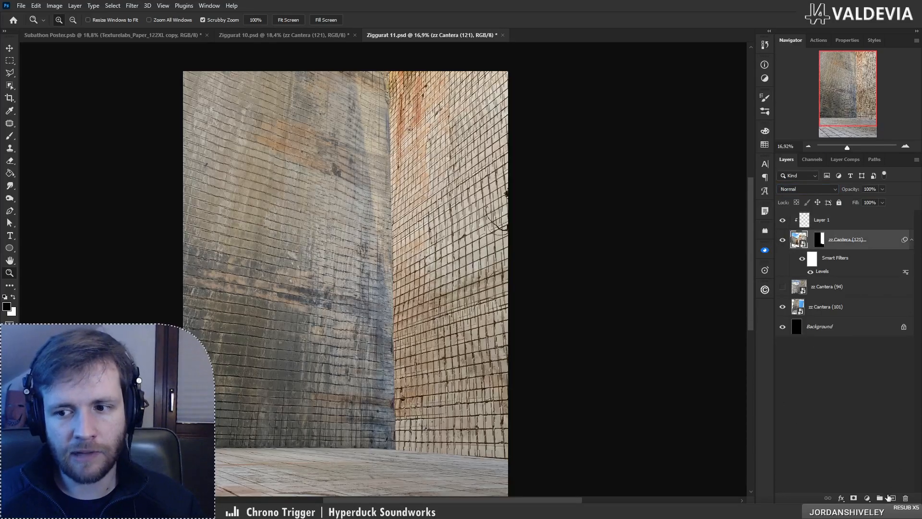
pyautogui.click(892, 498)
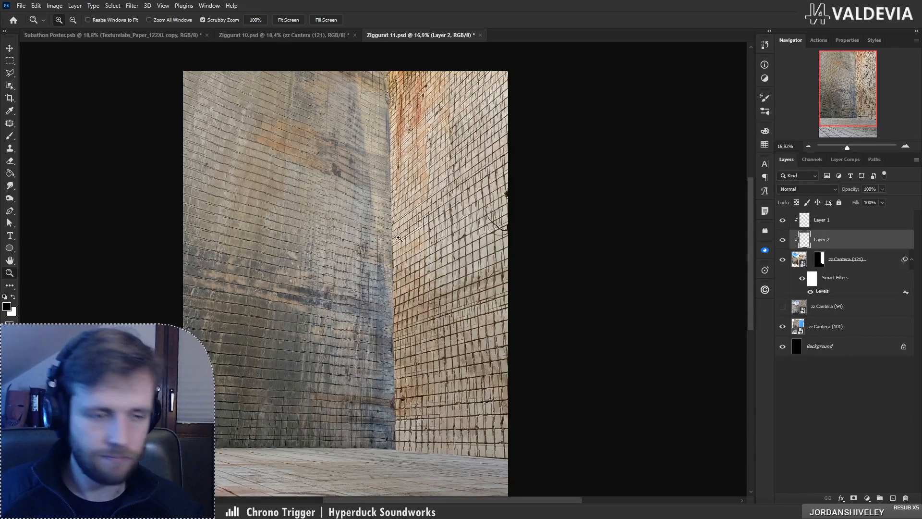
# Step: Try a soft black brush stroke up the zz Cantera (121) wall near the corner on the lower clipped layer
pyautogui.press('b')
pyautogui.rightClick(439, 264)
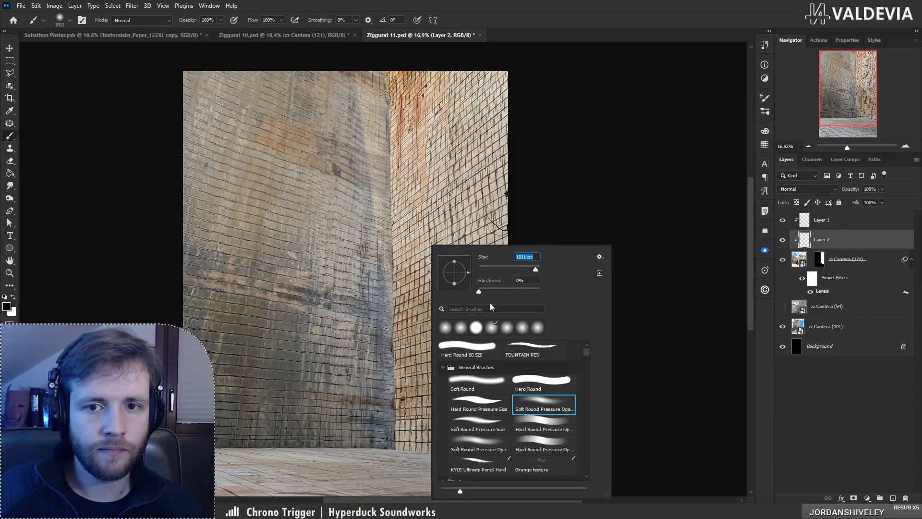
pyautogui.moveTo(402, 413)
pyautogui.mouseDown()
pyautogui.moveTo(400, 427)
pyautogui.moveTo(425, 96)
pyautogui.mouseUp()
pyautogui.hotkey('ctrl', 'z')
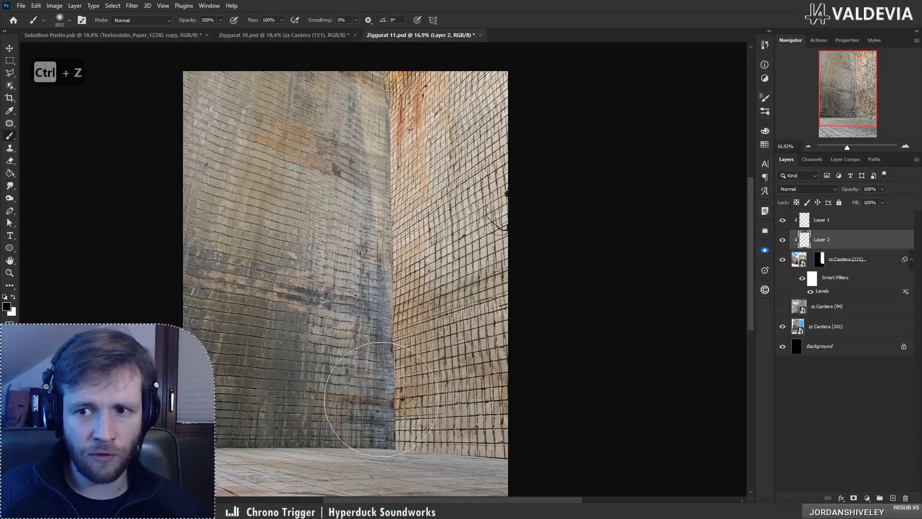
# Step: Set the lower clipped layer's blend mode to Soft Light
pyautogui.click(837, 223)
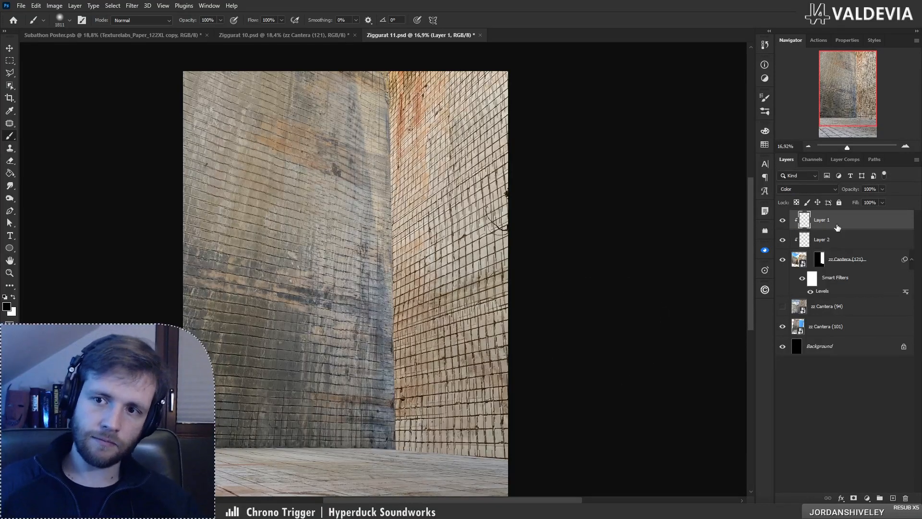
pyautogui.click(838, 242)
pyautogui.click(822, 188)
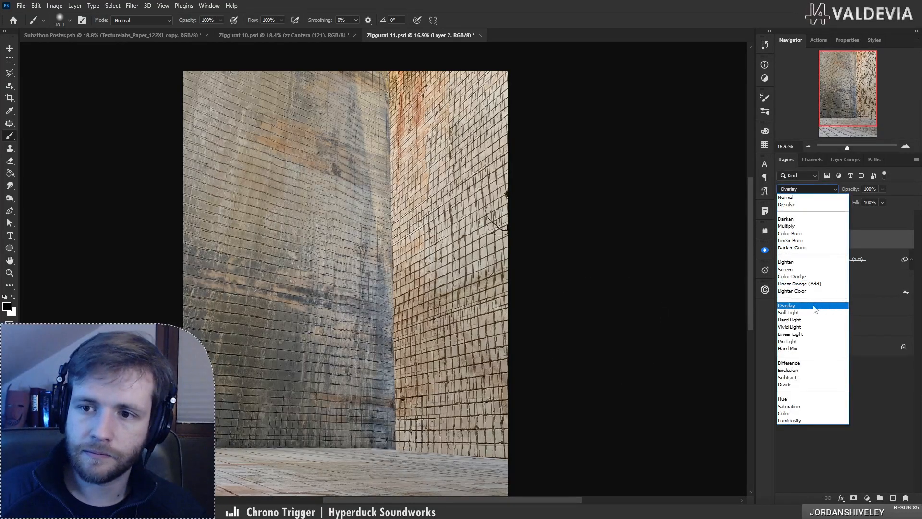
pyautogui.click(791, 312)
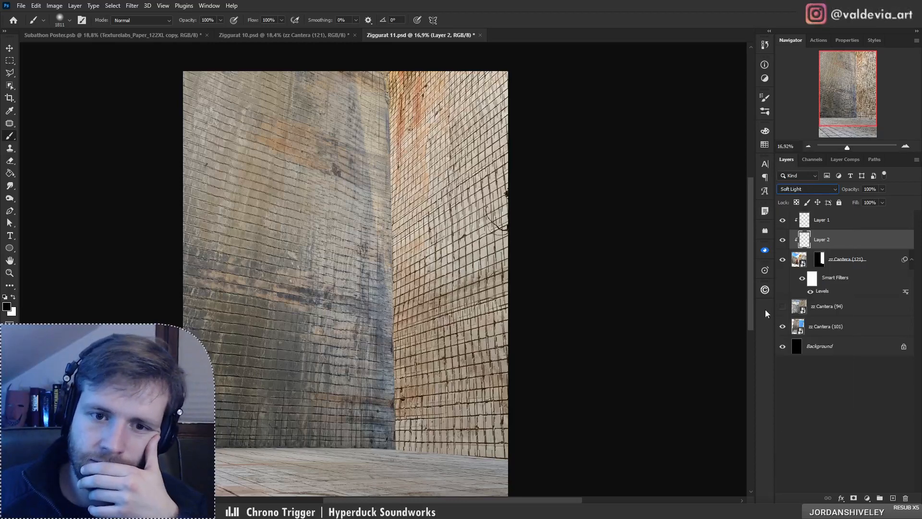
# Step: Darken the zz Cantera (121) wall along the corner with soft black brush strokes on the clipped Soft Light layer
pyautogui.hotkey('ctrl', 'z')
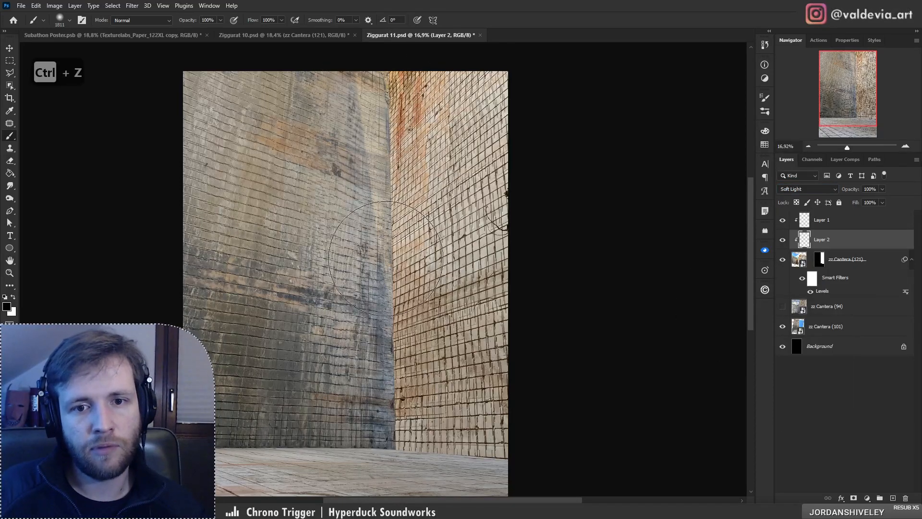
pyautogui.moveTo(386, 258)
pyautogui.mouseDown()
pyautogui.moveTo(381, 425)
pyautogui.moveTo(370, 440)
pyautogui.moveTo(353, 135)
pyautogui.moveTo(366, 97)
pyautogui.mouseUp()
pyautogui.hotkey('ctrl', 'z')
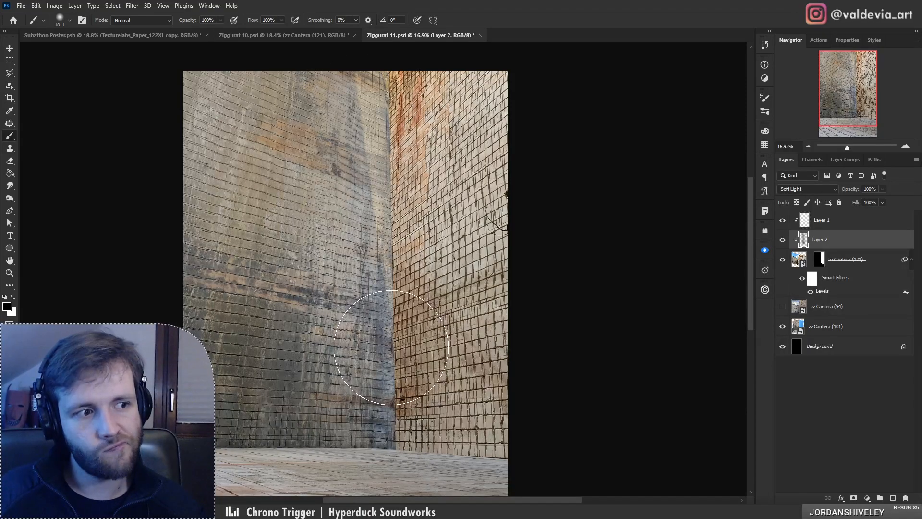
# Step: Paint a grey sampled from the left wall along the corner on the clipped Color layer to mute the zz Cantera (121) wall
pyautogui.press('z')
pyautogui.moveTo(425, 287)
pyautogui.mouseDown()
pyautogui.moveTo(407, 281)
pyautogui.moveTo(425, 284)
pyautogui.mouseUp()
pyautogui.press('b')
pyautogui.click(833, 221)
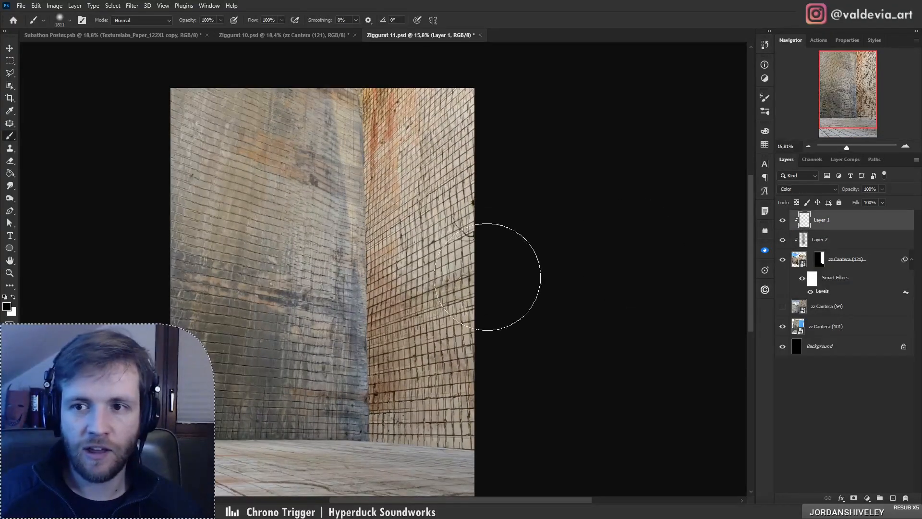
pyautogui.keyDown('alt'); pyautogui.click(363, 315); pyautogui.keyUp('alt')
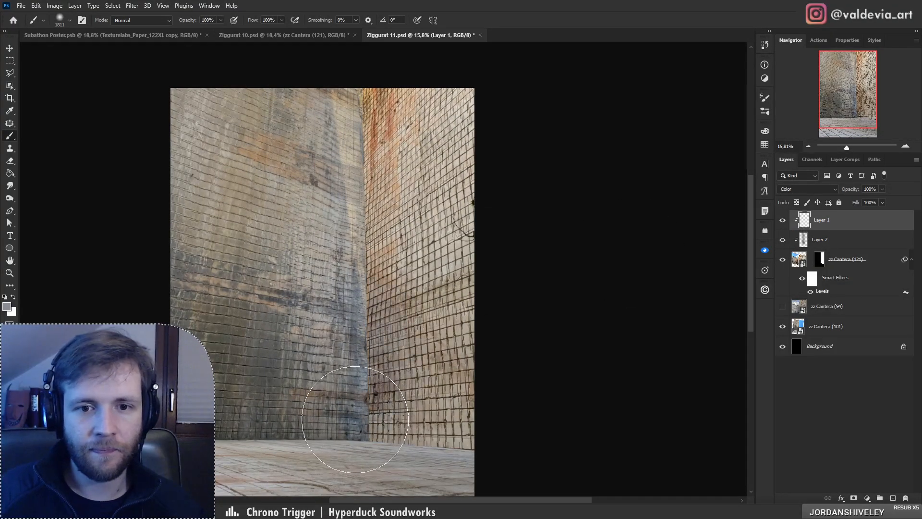
pyautogui.moveTo(338, 58)
pyautogui.mouseDown()
pyautogui.moveTo(336, 368)
pyautogui.moveTo(368, 401)
pyautogui.mouseUp()
pyautogui.press('z')
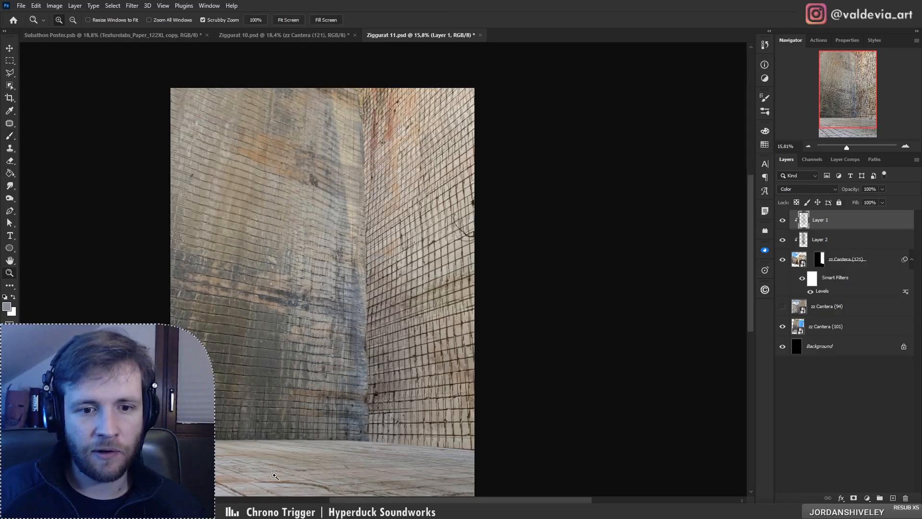
pyautogui.moveTo(275, 476)
pyautogui.mouseDown()
pyautogui.moveTo(437, 413)
pyautogui.moveTo(360, 273)
pyautogui.moveTo(403, 265)
pyautogui.moveTo(347, 267)
pyautogui.mouseUp()
pyautogui.press('b')
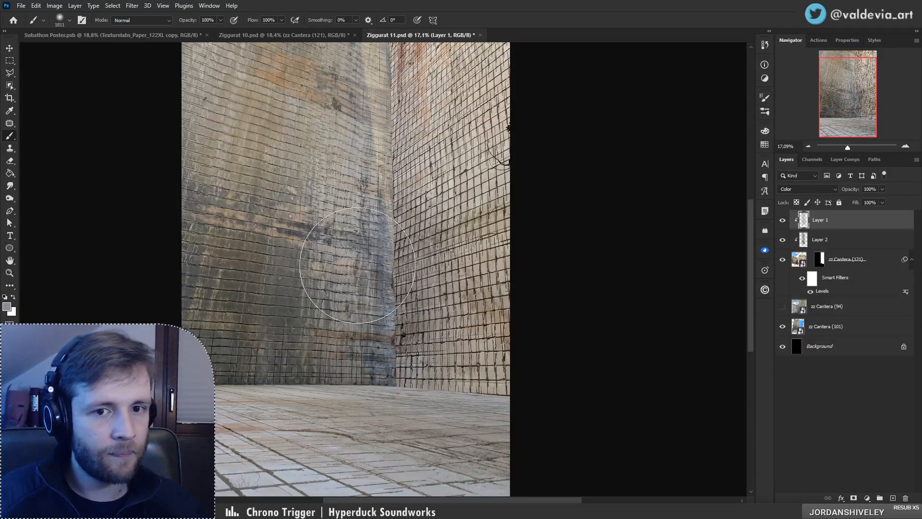
# Step: Undo the last colour strokes and recolour the upper part of the corner with greys sampled nearby, using a smaller soft brush of about 401 px
pyautogui.press('z')
pyautogui.moveTo(472, 285); pyautogui.dragTo(434, 286)
pyautogui.moveTo(433, 221)
pyautogui.mouseDown()
pyautogui.moveTo(461, 222)
pyautogui.moveTo(438, 222)
pyautogui.mouseUp()
pyautogui.moveTo(400, 397)
pyautogui.mouseDown()
pyautogui.moveTo(425, 397)
pyautogui.moveTo(396, 397)
pyautogui.mouseUp()
pyautogui.moveTo(453, 299); pyautogui.dragTo(497, 290)
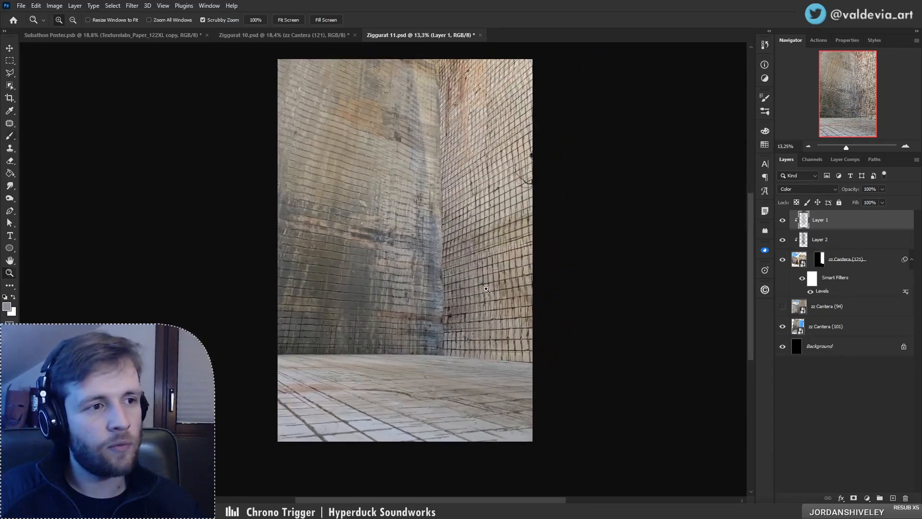
pyautogui.press('b')
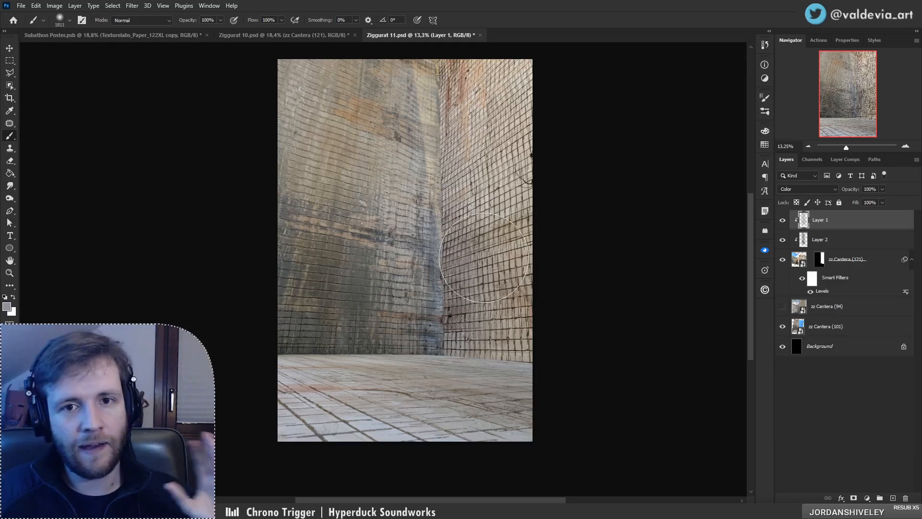
pyautogui.moveTo(492, 275); pyautogui.dragTo(485, 310)
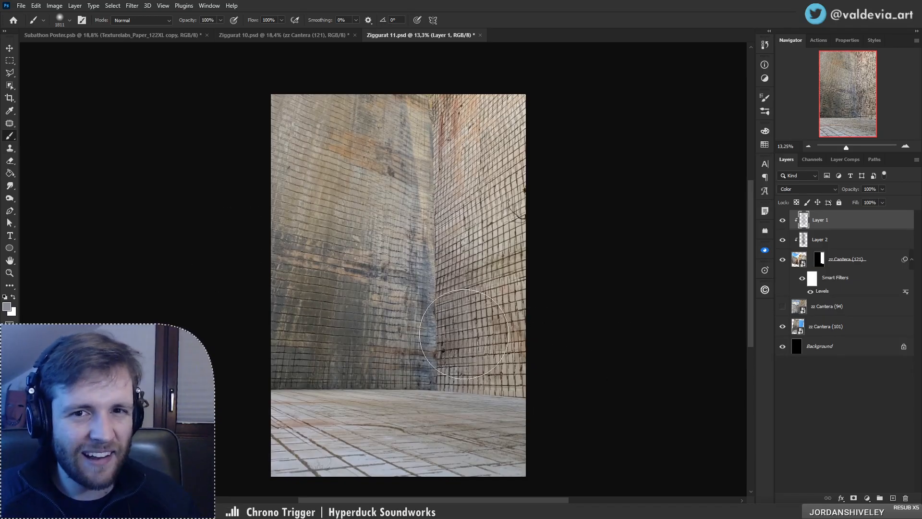
pyautogui.hotkey('ctrl', 'z')
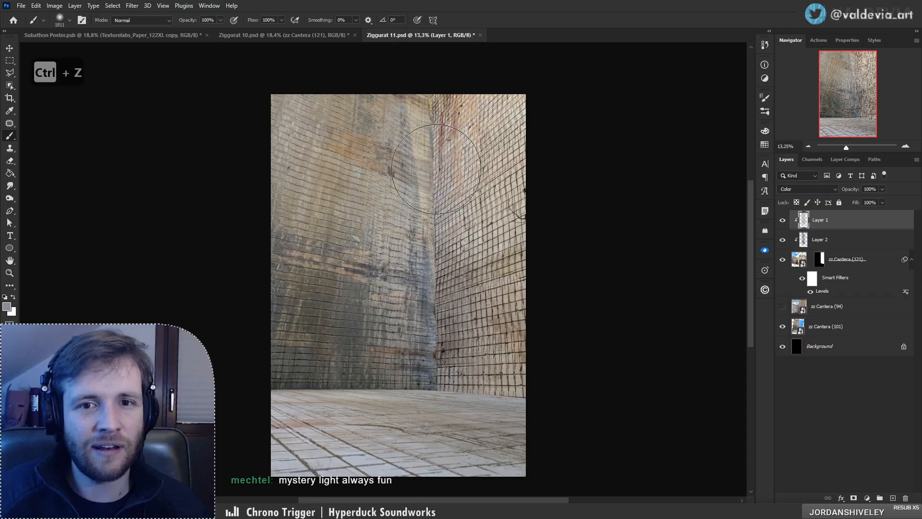
pyautogui.hotkey('ctrl', 'z')
pyautogui.rightClick(437, 127)
pyautogui.click(419, 108)
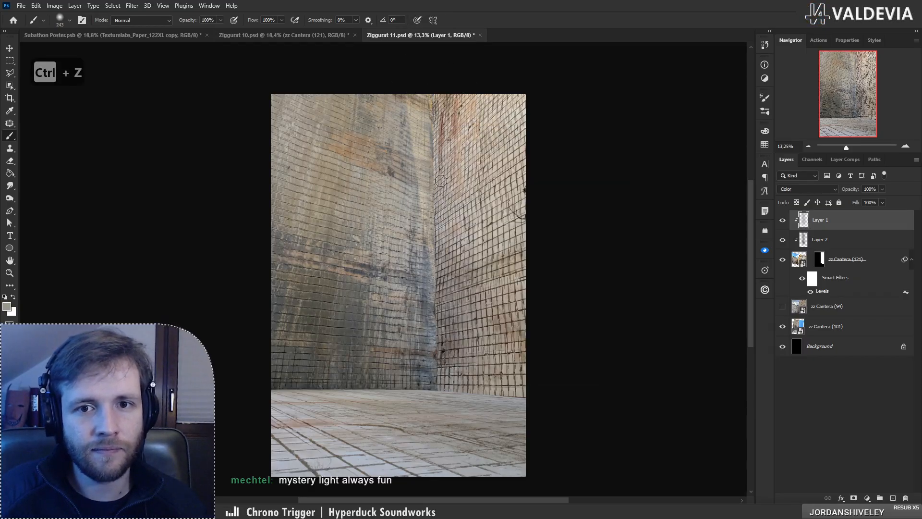
pyautogui.rightClick(441, 181)
pyautogui.click(447, 98)
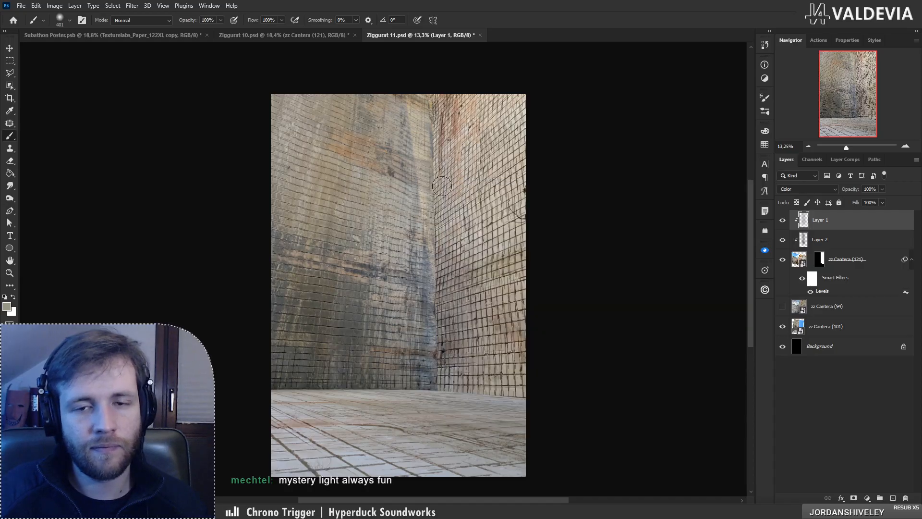
# Step: Compare the whole Ziggurat 11 composition with the dark, lit walls of the Ziggurat 10 document
pyautogui.press('z')
pyautogui.moveTo(409, 216); pyautogui.dragTo(386, 221)
pyautogui.moveTo(409, 264); pyautogui.dragTo(390, 265)
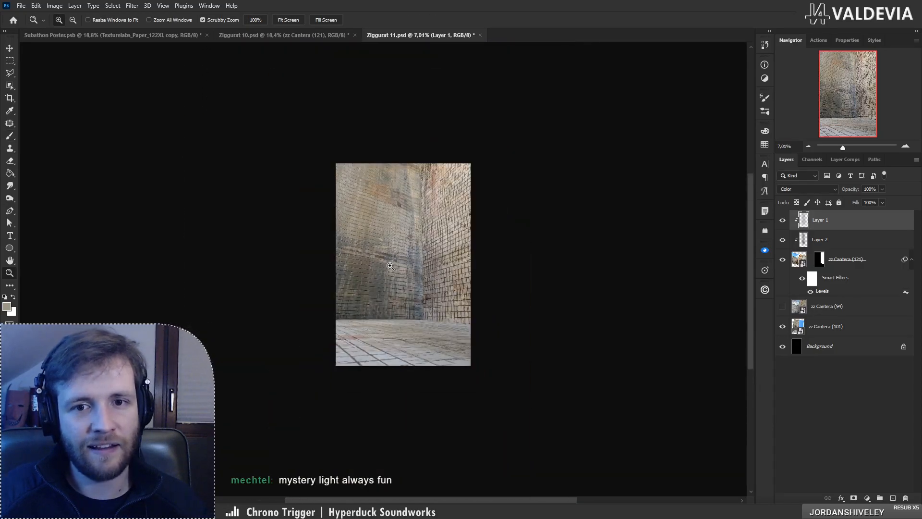
pyautogui.moveTo(397, 306)
pyautogui.mouseDown()
pyautogui.moveTo(441, 307)
pyautogui.moveTo(423, 308)
pyautogui.mouseUp()
pyautogui.press('b')
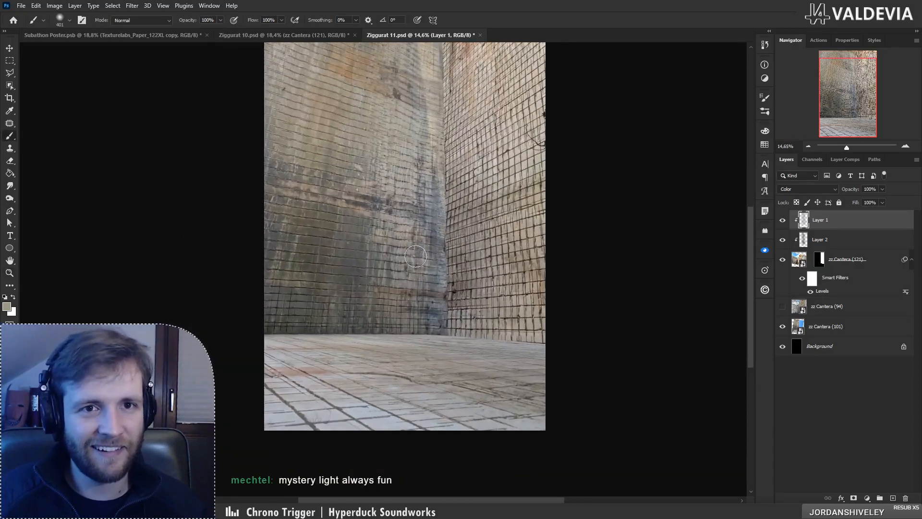
pyautogui.click(312, 36)
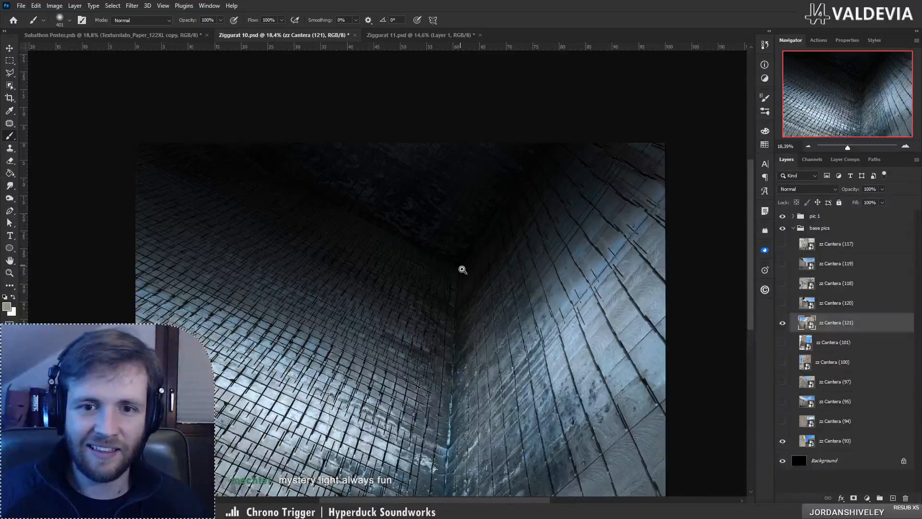
pyautogui.press('z')
pyautogui.moveTo(367, 256); pyautogui.dragTo(329, 258)
pyautogui.moveTo(418, 303); pyautogui.dragTo(368, 302)
pyautogui.moveTo(417, 391); pyautogui.dragTo(448, 401)
pyautogui.moveTo(257, 345)
pyautogui.mouseDown()
pyautogui.moveTo(307, 345)
pyautogui.moveTo(261, 322)
pyautogui.mouseUp()
pyautogui.press('b')
pyautogui.press('z')
pyautogui.moveTo(362, 323); pyautogui.dragTo(391, 323)
pyautogui.press('b')
pyautogui.click(413, 37)
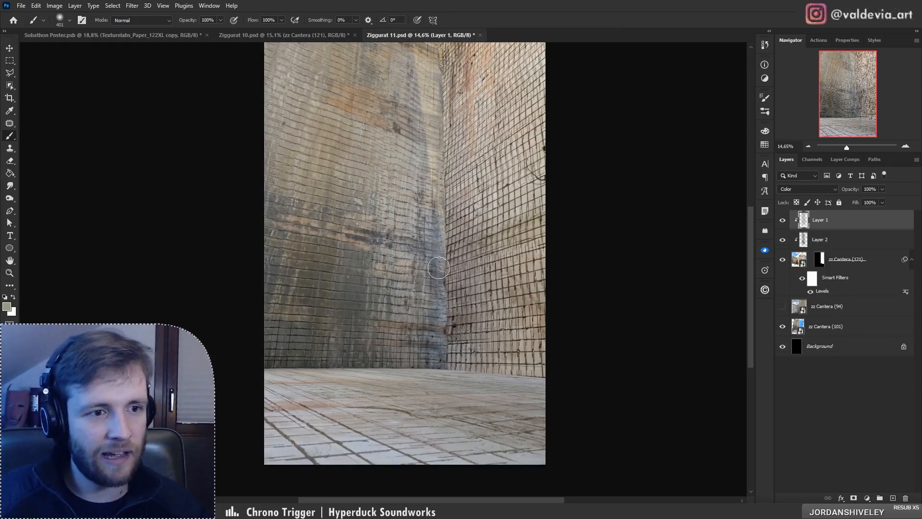
pyautogui.press('z')
pyautogui.moveTo(420, 282)
pyautogui.mouseDown()
pyautogui.moveTo(371, 289)
pyautogui.moveTo(447, 283)
pyautogui.moveTo(435, 283)
pyautogui.mouseUp()
pyautogui.press('b')
# Step: Move the zz Cantera (101) layer above zz Cantera (94) and delete the hidden zz Cantera (94) layer
pyautogui.press('z')
pyautogui.click(842, 267)
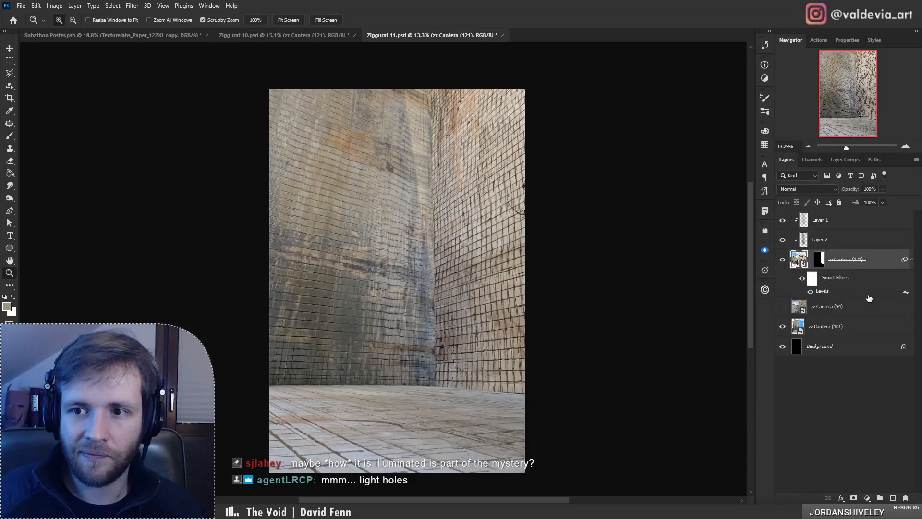
pyautogui.click(869, 304)
pyautogui.moveTo(839, 337); pyautogui.dragTo(828, 298)
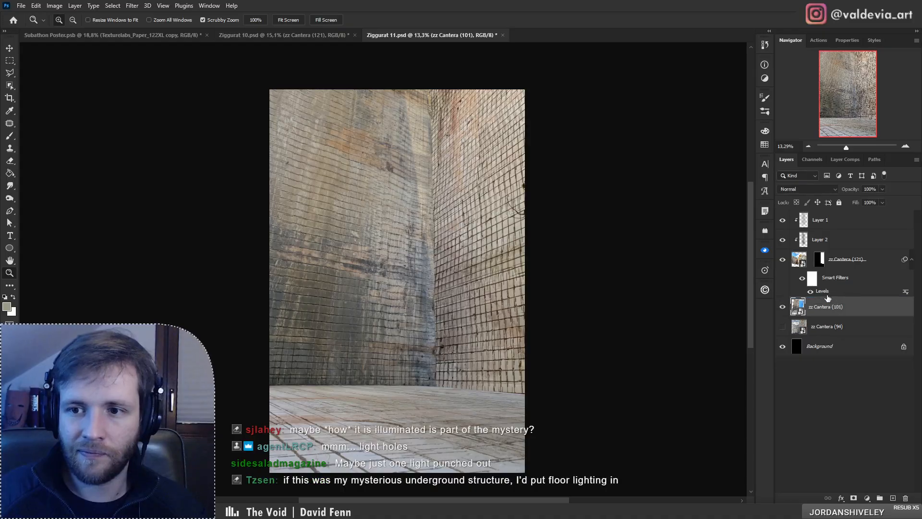
pyautogui.hotkey('alt', '[')
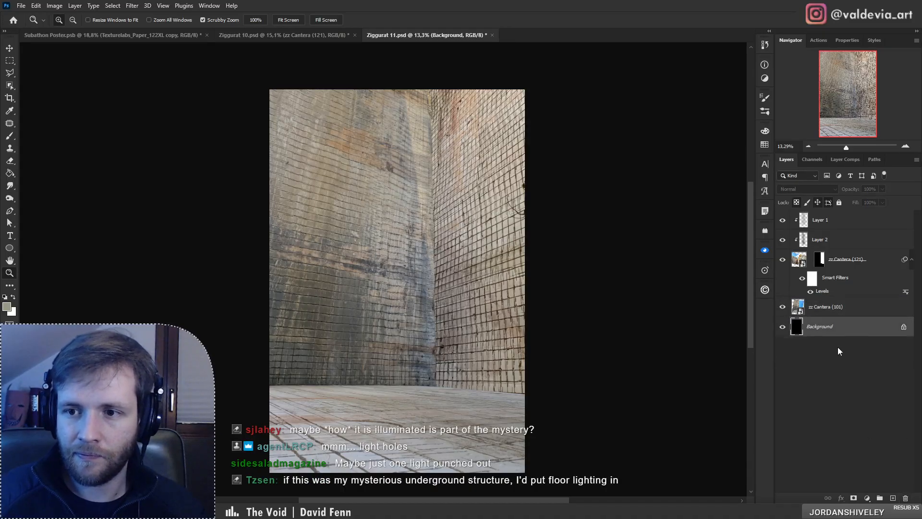
pyautogui.press('Delete')
# Step: Add a new layer directly above zz Cantera (101) and set its blend mode to Color
pyautogui.click(893, 497)
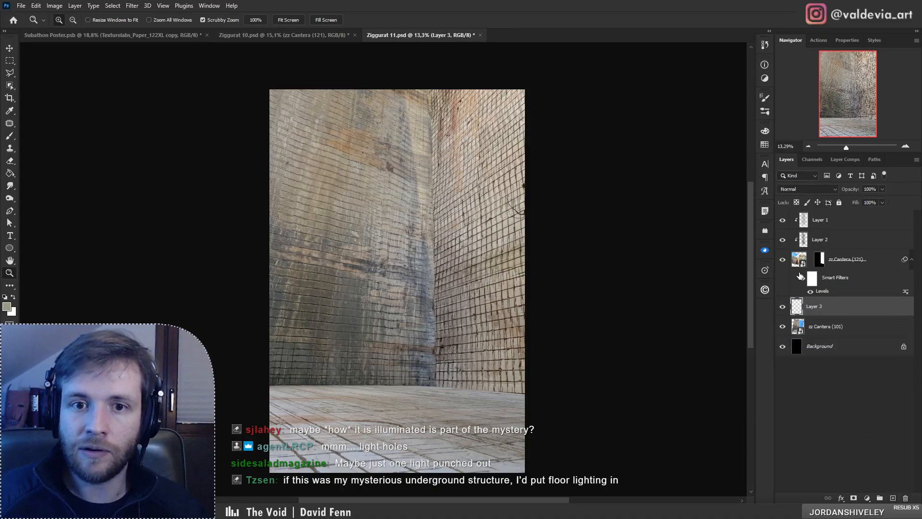
pyautogui.click(806, 189)
pyautogui.click(797, 412)
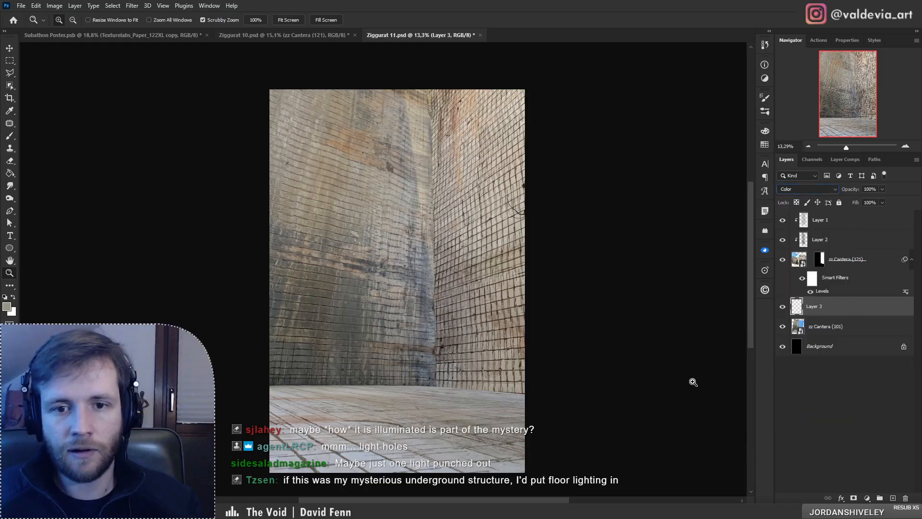
# Step: Tint the zz Cantera (101) wall beside the corner with a colour sampled from the right wall, using a 2200 px soft brush on the new Color layer
pyautogui.press('b')
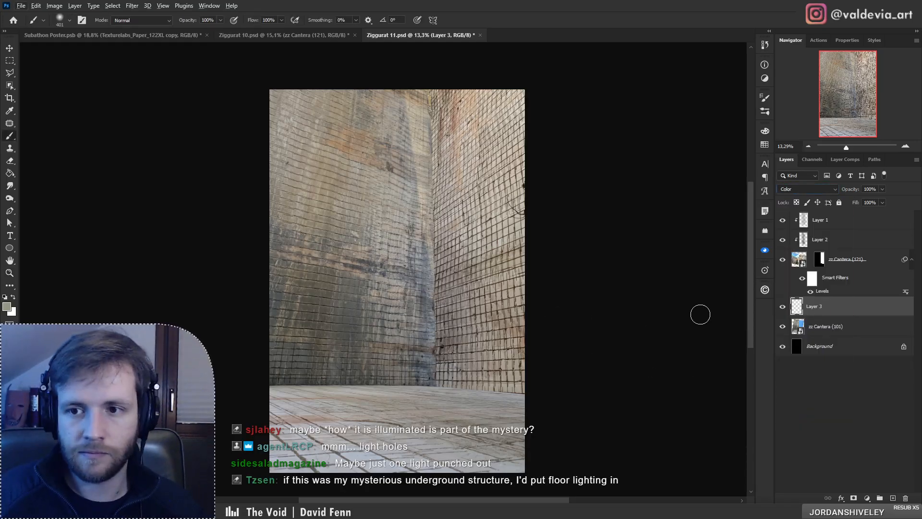
pyautogui.keyDown('alt'); pyautogui.click(463, 340); pyautogui.keyUp('alt')
pyautogui.rightClick(446, 259)
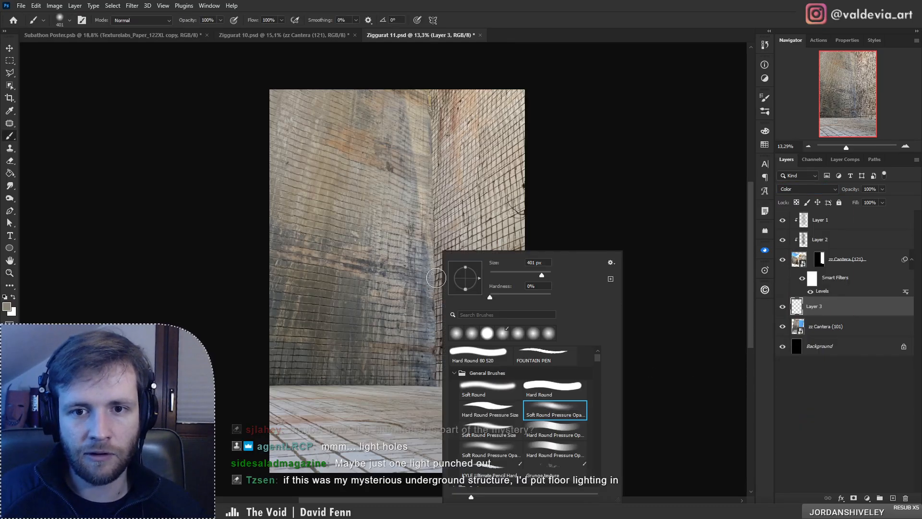
pyautogui.moveTo(544, 276); pyautogui.dragTo(549, 276)
pyautogui.moveTo(437, 364); pyautogui.dragTo(416, 288)
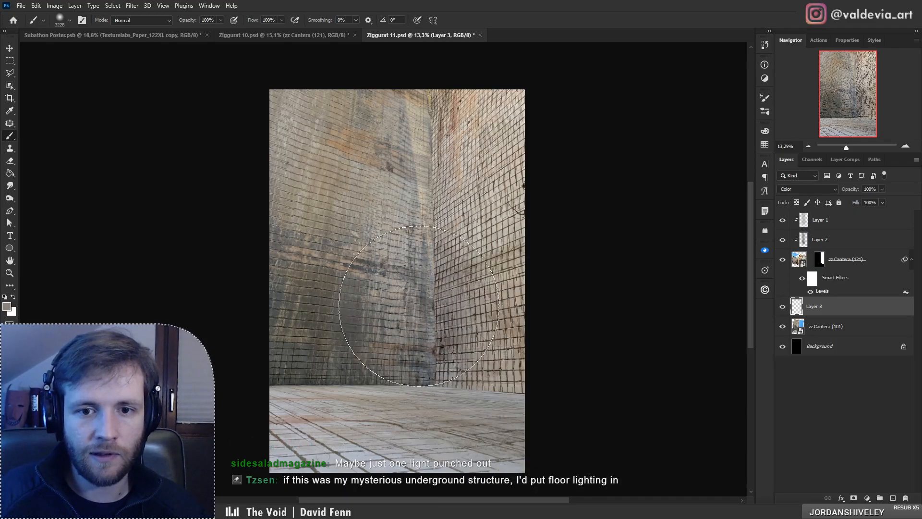
pyautogui.hotkey('ctrl', 'z')
pyautogui.press('[')
pyautogui.press('[')
pyautogui.press('[')
pyautogui.press('[')
pyautogui.press('[')
pyautogui.press('[')
pyautogui.press('[')
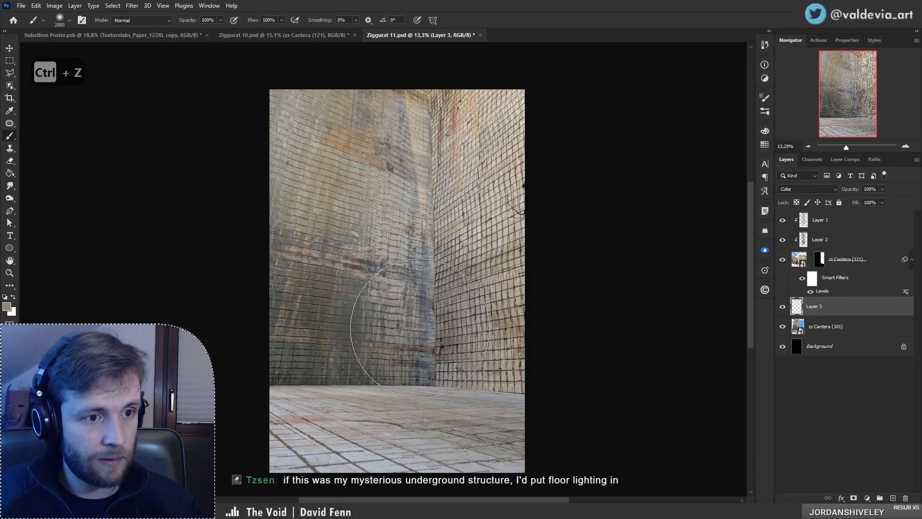
pyautogui.press('[')
pyautogui.press('[')
pyautogui.press('[')
pyautogui.press('[')
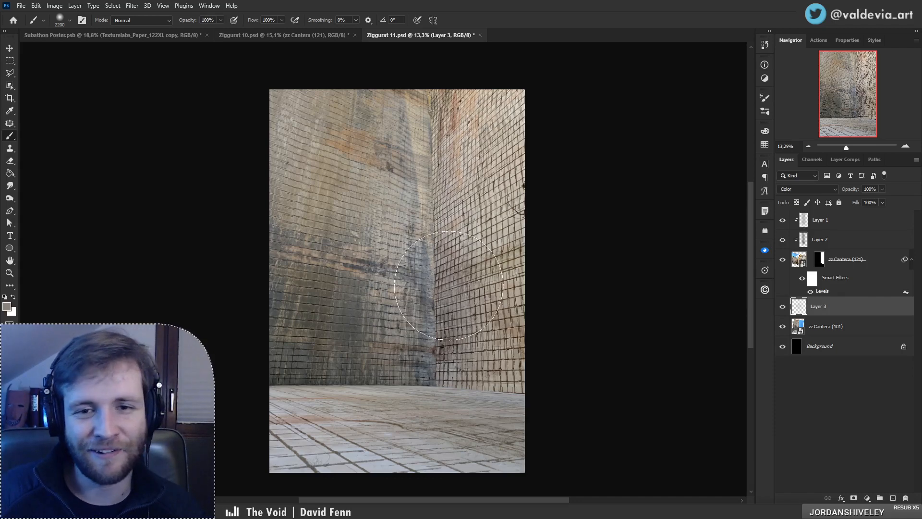
# Step: Add a new unclipped layer at the top of the layer stack and set its blend mode to Overlay
pyautogui.press('z')
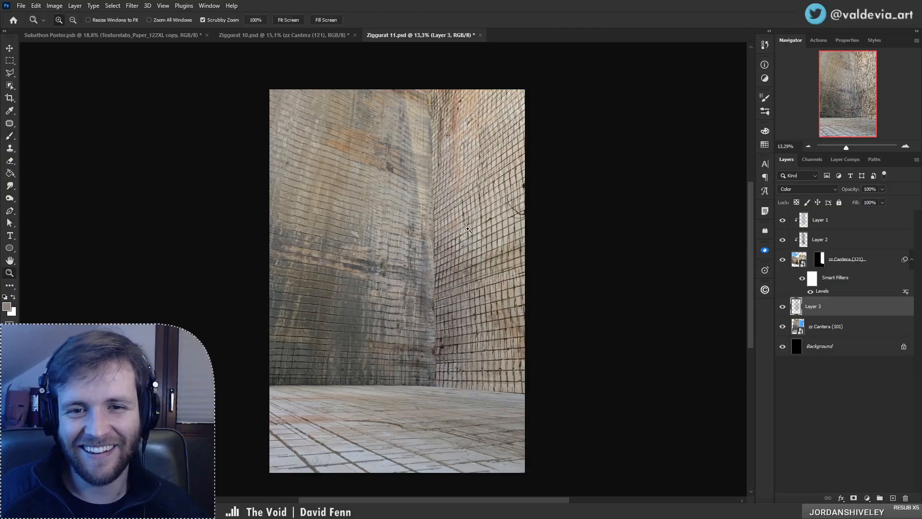
pyautogui.moveTo(430, 244)
pyautogui.mouseDown()
pyautogui.moveTo(371, 264)
pyautogui.moveTo(412, 250)
pyautogui.moveTo(414, 240)
pyautogui.mouseUp()
pyautogui.moveTo(430, 111)
pyautogui.mouseDown()
pyautogui.moveTo(458, 112)
pyautogui.moveTo(418, 120)
pyautogui.mouseUp()
pyautogui.moveTo(391, 165); pyautogui.dragTo(451, 166)
pyautogui.press('b')
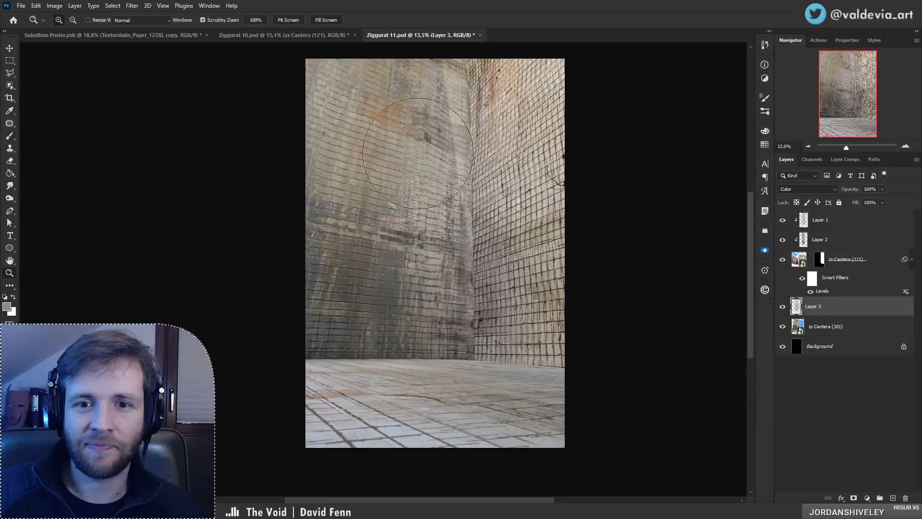
pyautogui.click(844, 222)
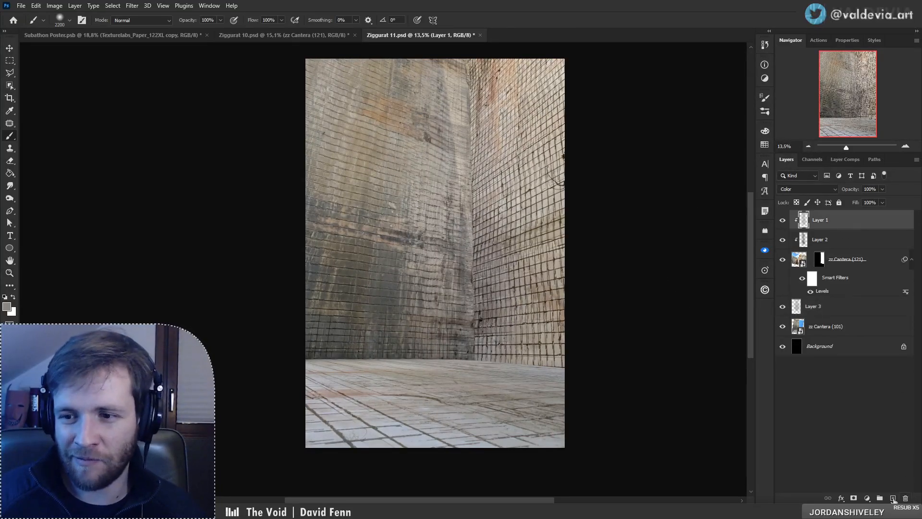
pyautogui.click(893, 499)
pyautogui.click(806, 189)
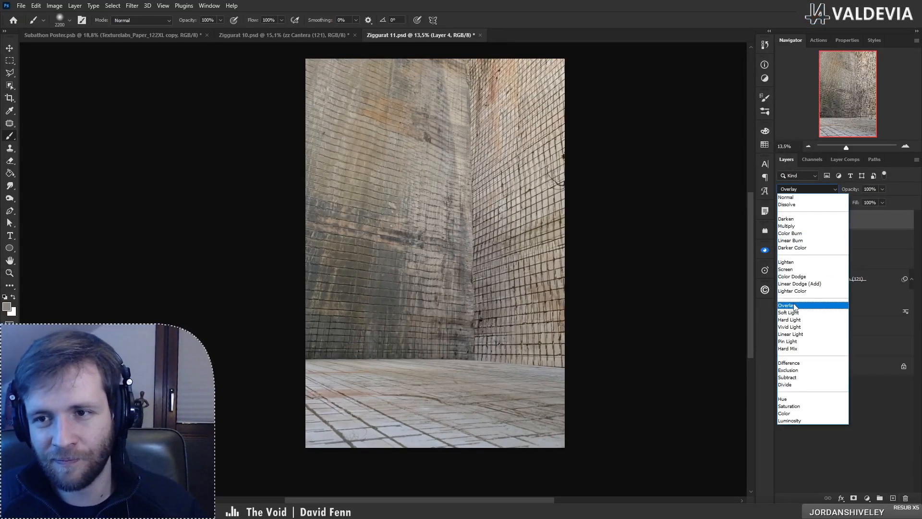
pyautogui.click(795, 306)
# Step: Try darkening the base of both walls with soft black strokes on the Overlay layer, reducing the brush to 1457 px
pyautogui.hotkey('ctrl', 'z')
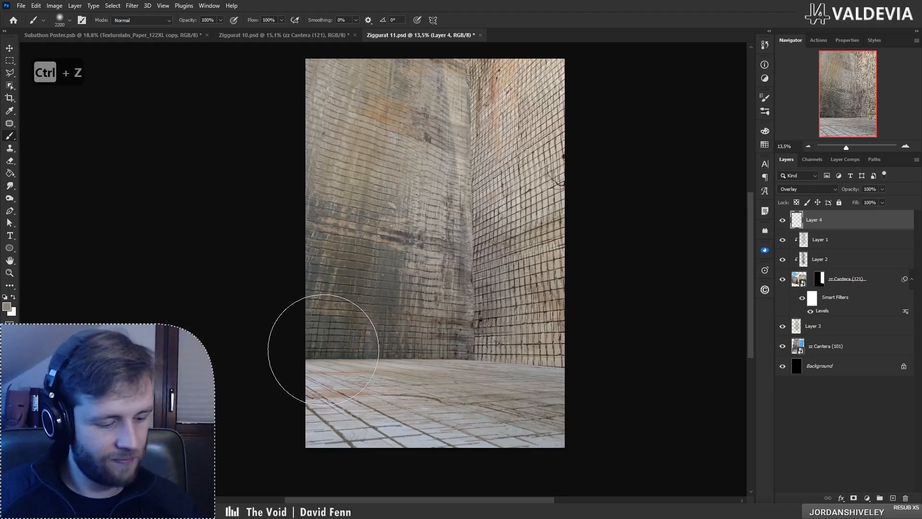
pyautogui.moveTo(274, 335); pyautogui.dragTo(520, 340)
pyautogui.hotkey('ctrl', 'z')
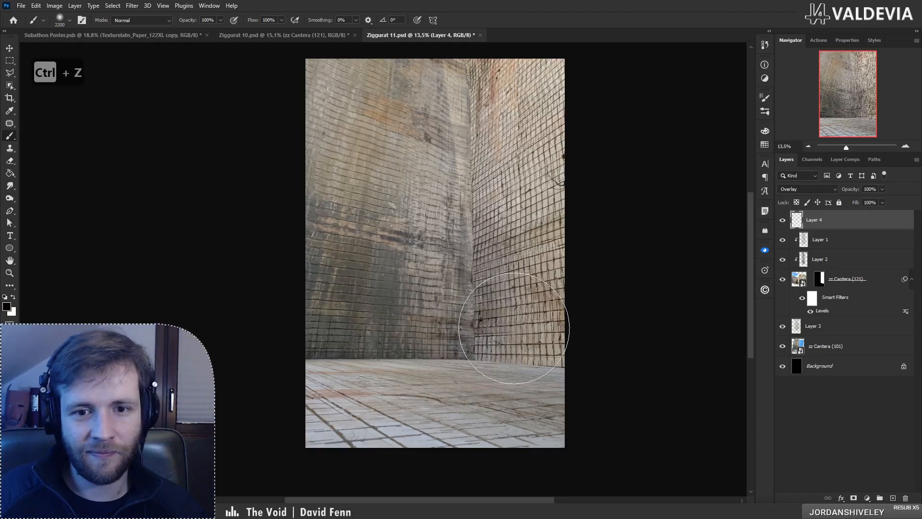
pyautogui.rightClick(513, 328)
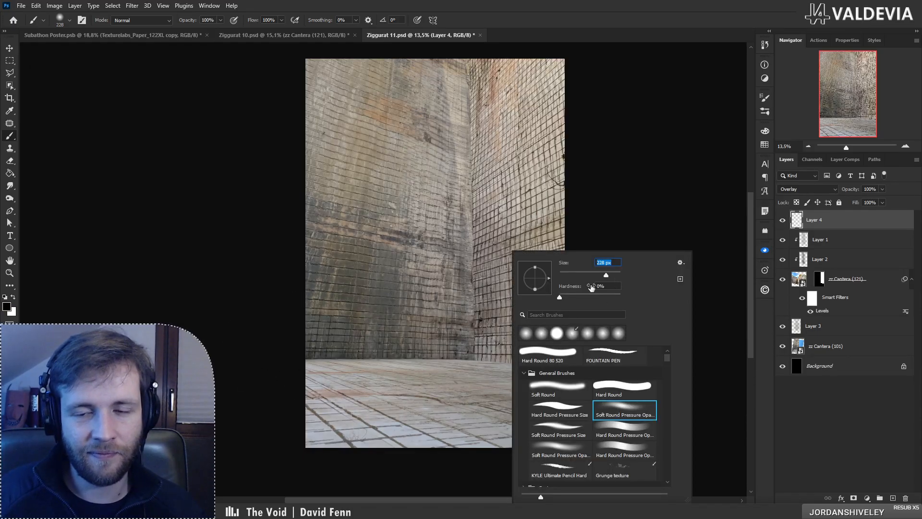
pyautogui.moveTo(311, 352); pyautogui.dragTo(518, 341)
pyautogui.hotkey('ctrl', 'z')
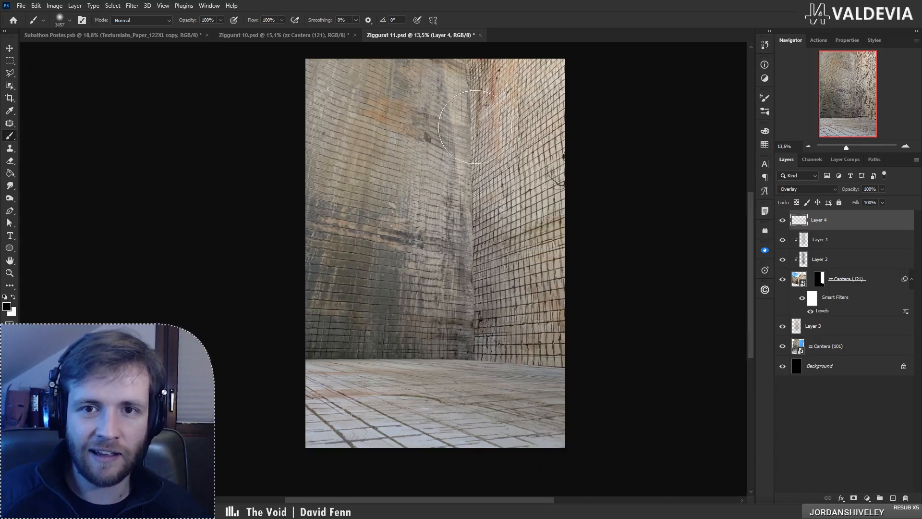
# Step: Try darkening the upper part of the walls with 1457 px soft black strokes on the Overlay layer
pyautogui.moveTo(478, 171); pyautogui.dragTo(474, 67)
pyautogui.hotkey('ctrl', 'z')
pyautogui.moveTo(288, 52); pyautogui.dragTo(418, 96)
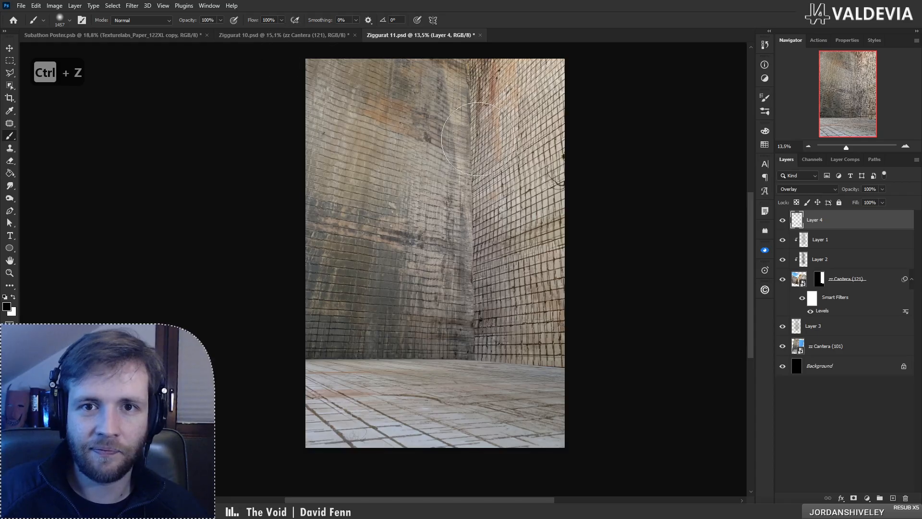
pyautogui.hotkey('ctrl', 'z')
# Step: Darken the upper part of both walls with soft black strokes on the Overlay layer, enlarging the brush to 2000 px
pyautogui.press(']')
pyautogui.press(']')
pyautogui.press(']')
pyautogui.press(']')
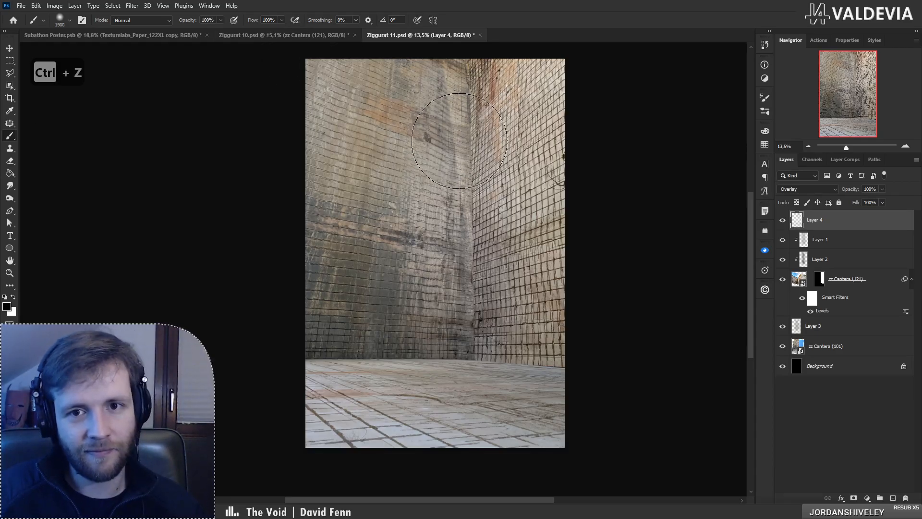
pyautogui.click(428, 116)
pyautogui.moveTo(317, 68)
pyautogui.mouseDown()
pyautogui.moveTo(516, 70)
pyautogui.moveTo(577, 51)
pyautogui.mouseUp()
pyautogui.moveTo(474, 105); pyautogui.dragTo(548, 58)
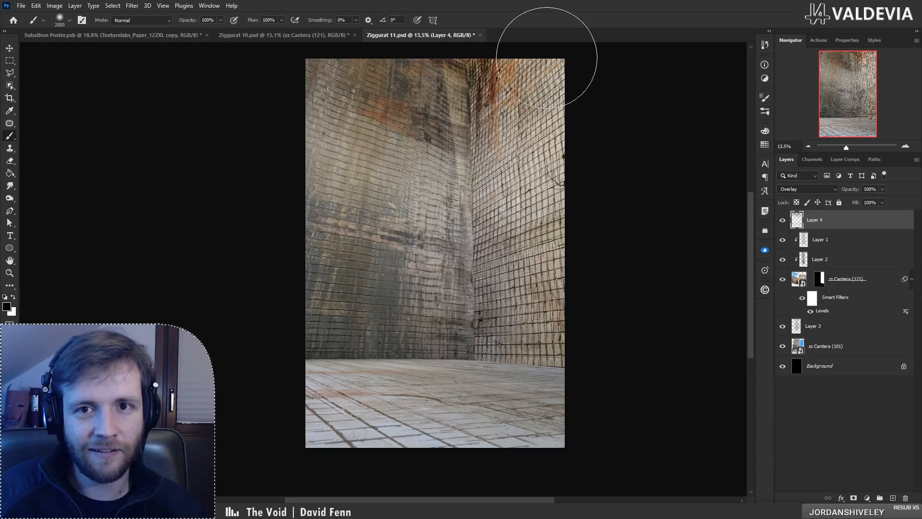
pyautogui.moveTo(515, 103); pyautogui.dragTo(571, 58)
pyautogui.moveTo(470, 99)
pyautogui.mouseDown()
pyautogui.moveTo(338, 77)
pyautogui.moveTo(419, 127)
pyautogui.moveTo(319, 91)
pyautogui.mouseUp()
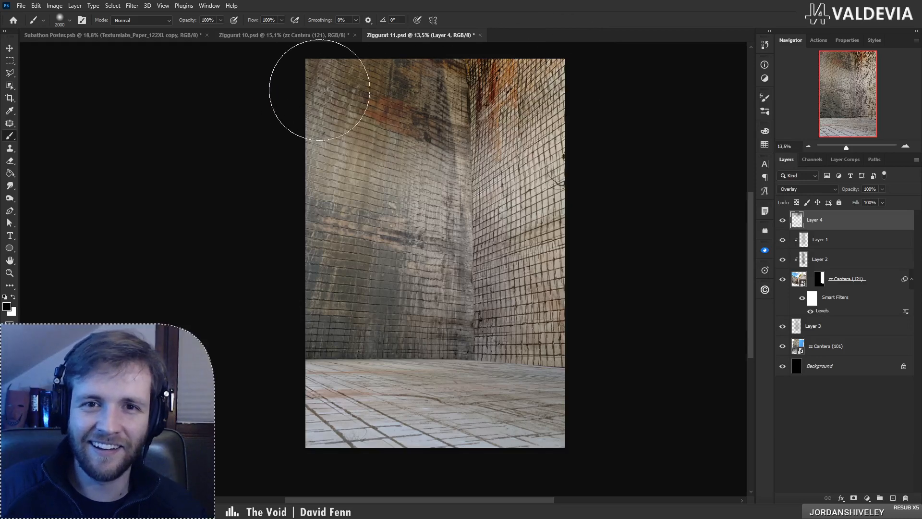
pyautogui.click(470, 187)
# Step: Soften the Overlay shading on the upper walls around the corner with a 1102 px soft eraser
pyautogui.press('z')
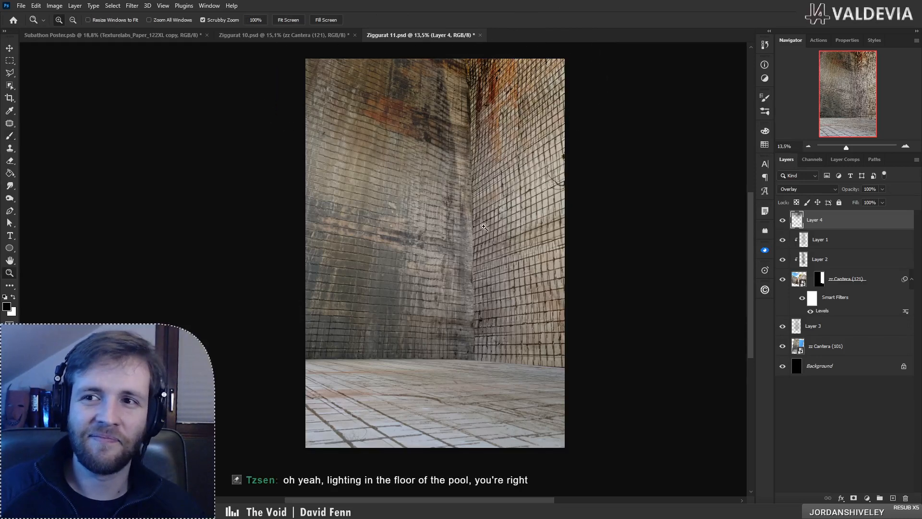
pyautogui.moveTo(483, 225); pyautogui.dragTo(427, 232)
pyautogui.moveTo(523, 173); pyautogui.dragTo(558, 171)
pyautogui.press('e')
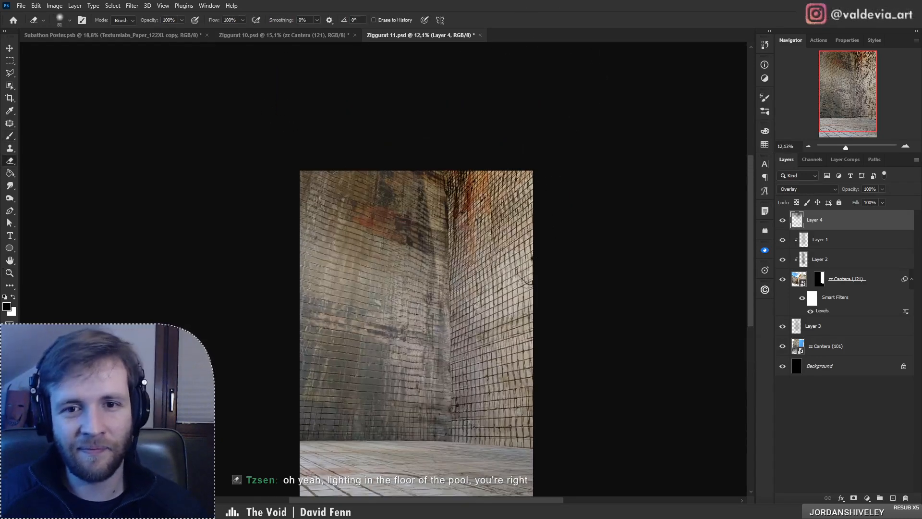
pyautogui.rightClick(459, 231)
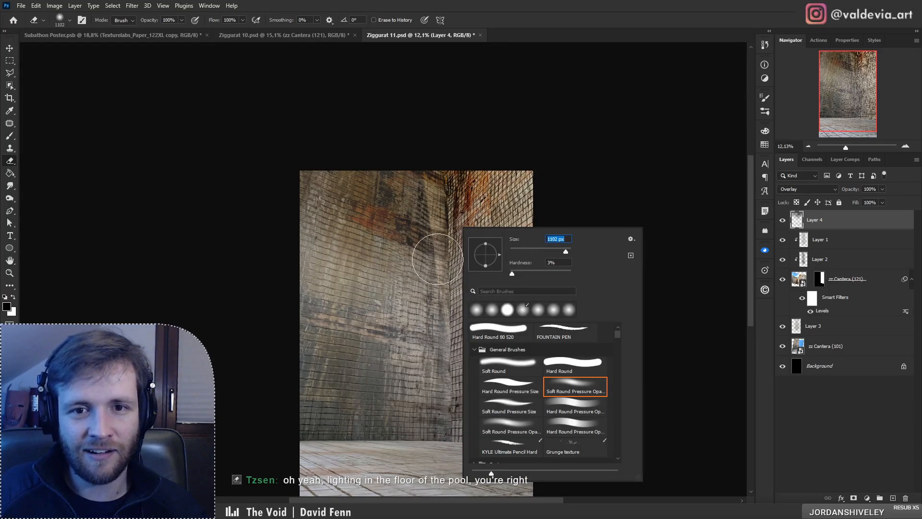
pyautogui.moveTo(397, 235)
pyautogui.mouseDown()
pyautogui.moveTo(391, 210)
pyautogui.moveTo(432, 196)
pyautogui.mouseUp()
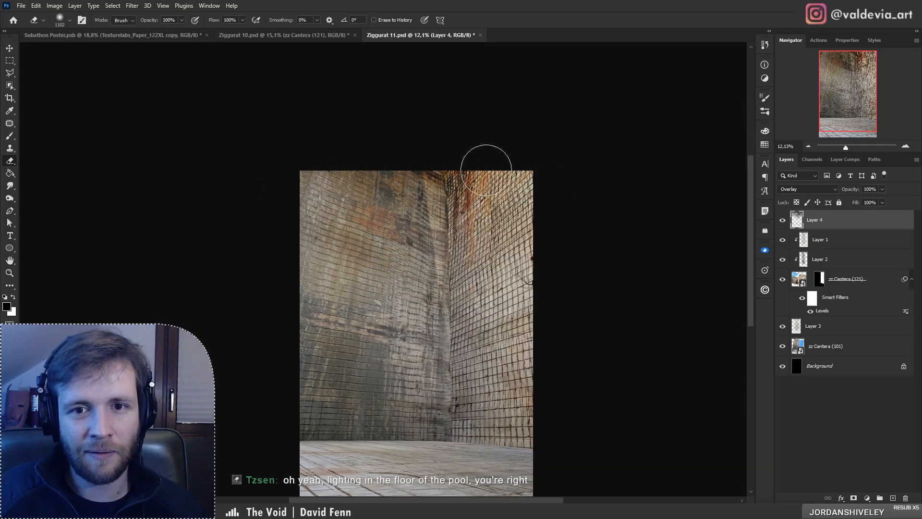
# Step: Add a new layer at the top of the layer stack and set its blend mode to Color
pyautogui.press('z')
pyautogui.moveTo(417, 262)
pyautogui.mouseDown()
pyautogui.moveTo(373, 260)
pyautogui.moveTo(460, 265)
pyautogui.mouseUp()
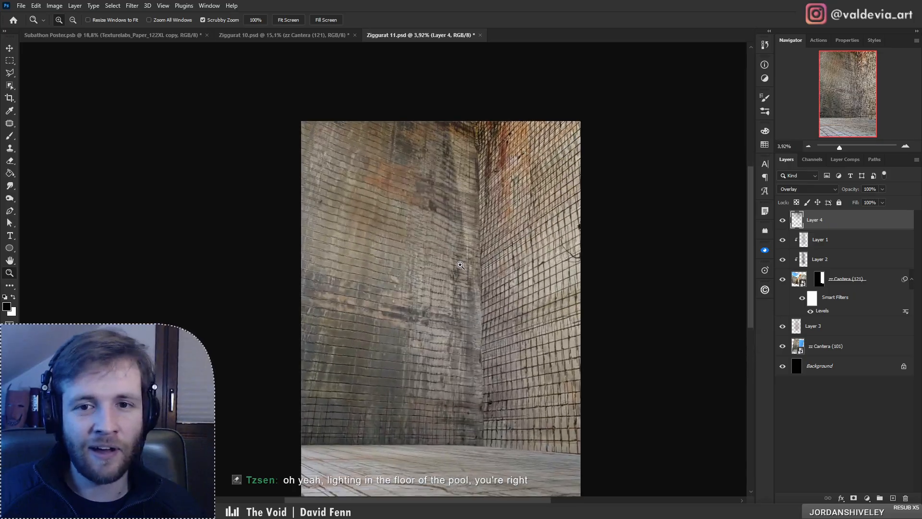
pyautogui.moveTo(492, 149); pyautogui.dragTo(496, 149)
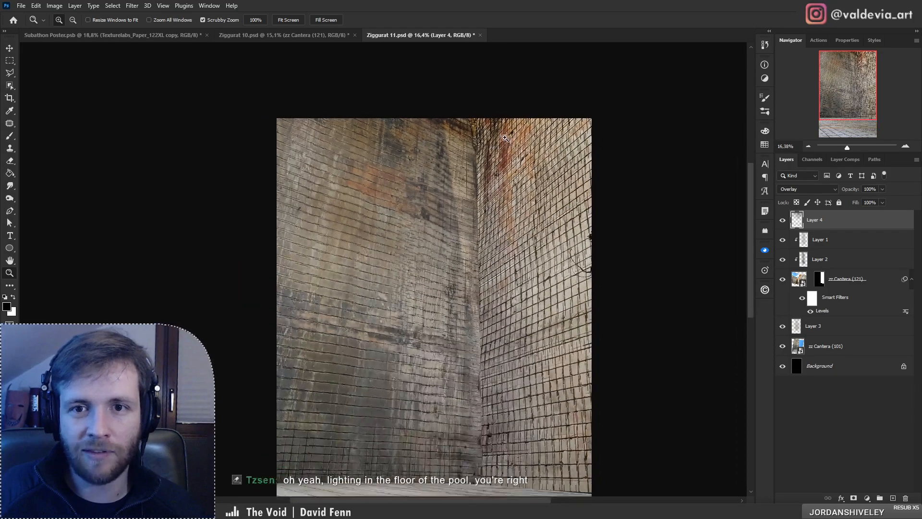
pyautogui.press('e')
pyautogui.click(894, 497)
pyautogui.click(807, 189)
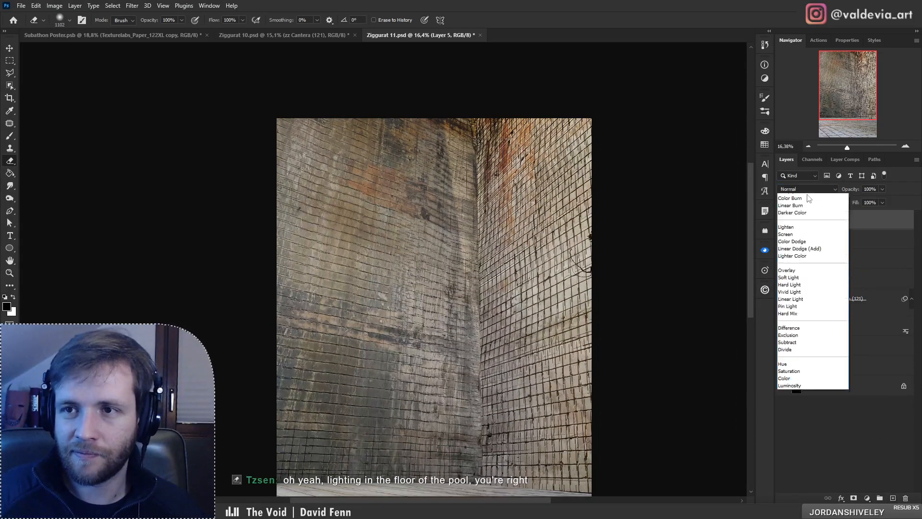
pyautogui.click(786, 413)
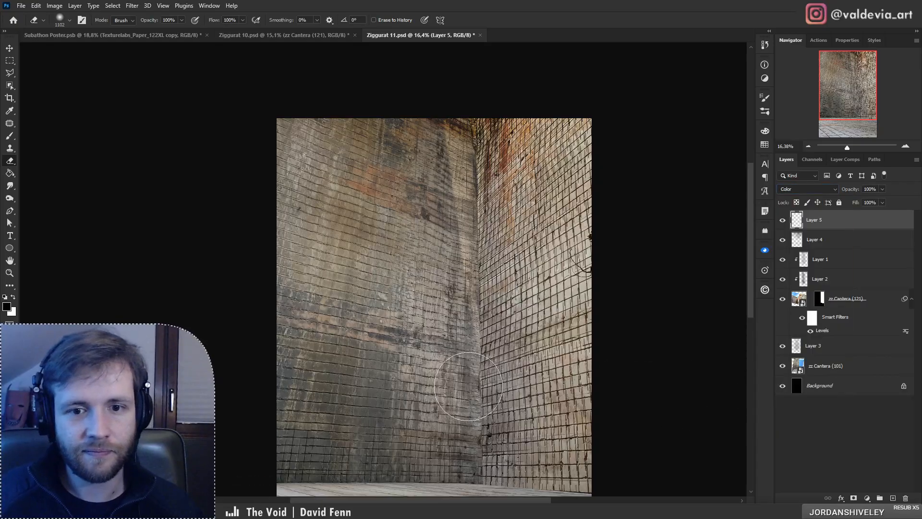
# Step: Mute the orange stains on the upper walls with a grey sampled from the left wall, using the 2000 px brush on the Color layer
pyautogui.press('b')
pyautogui.keyDown('alt'); pyautogui.click(377, 394); pyautogui.keyUp('alt')
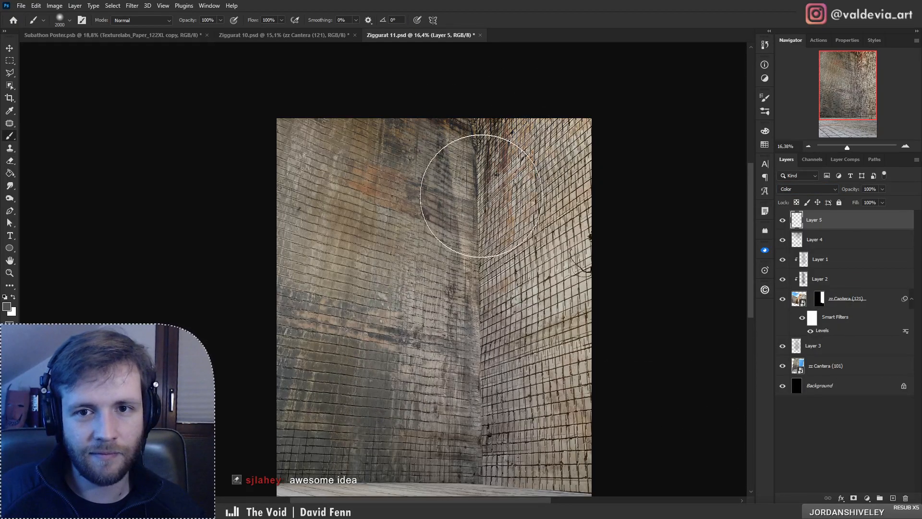
pyautogui.hotkey('ctrl', 'z')
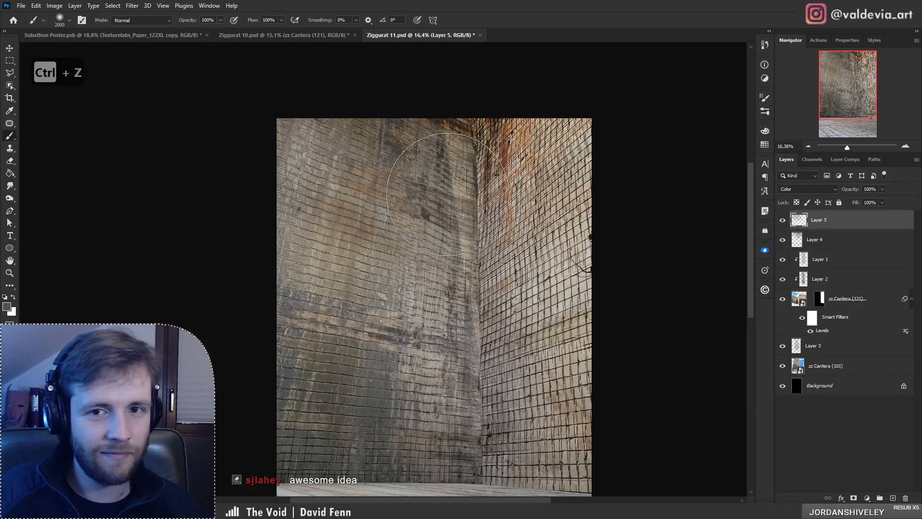
pyautogui.moveTo(475, 123); pyautogui.dragTo(541, 93)
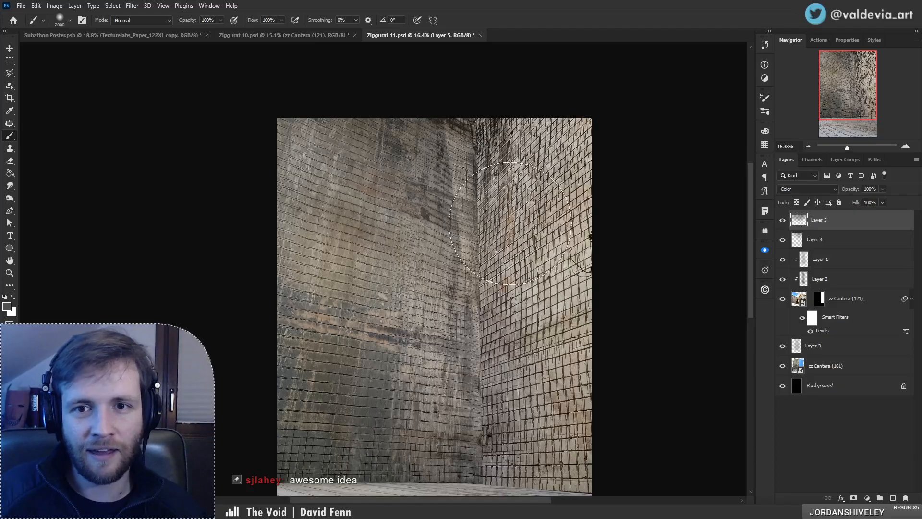
# Step: Set Layer 4's blend mode to Soft Light and darken the top of the walls on it with soft black 2000 px strokes
pyautogui.press('z')
pyautogui.moveTo(433, 224); pyautogui.dragTo(352, 210)
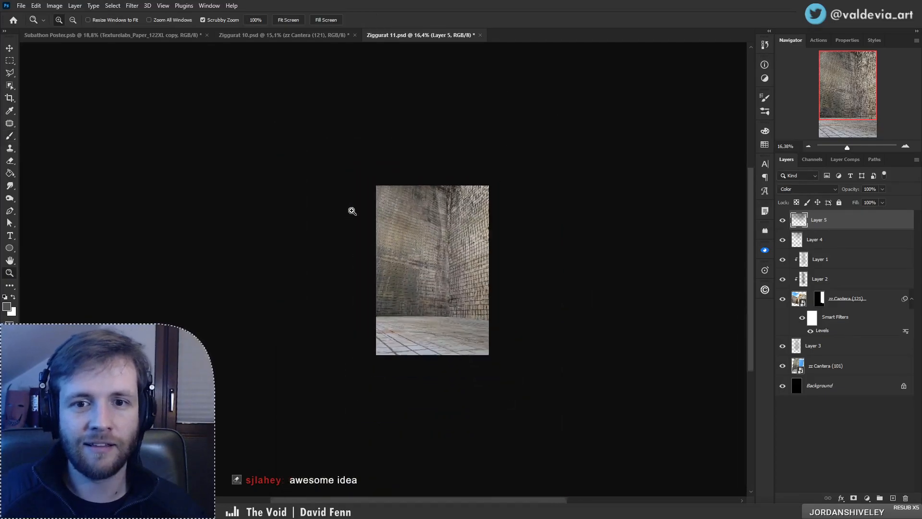
pyautogui.moveTo(449, 270); pyautogui.dragTo(504, 264)
pyautogui.press('b')
pyautogui.click(825, 243)
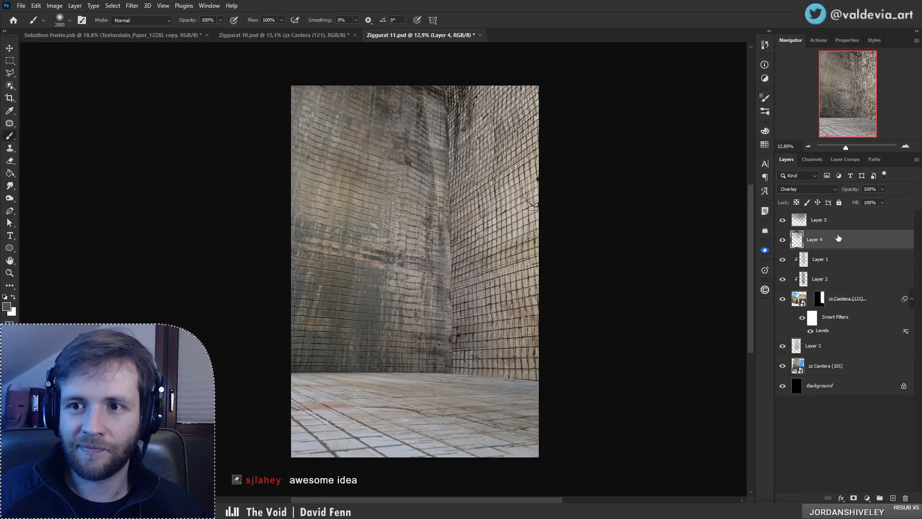
pyautogui.press('d')
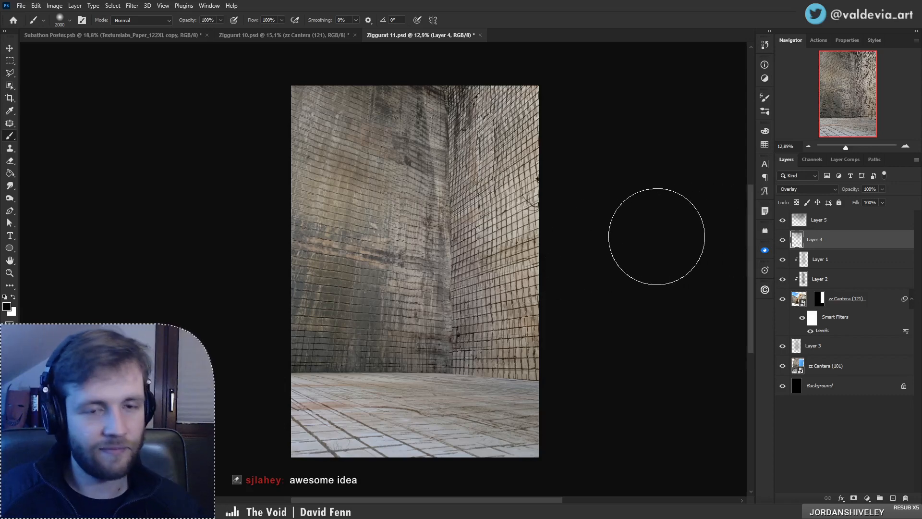
pyautogui.click(804, 190)
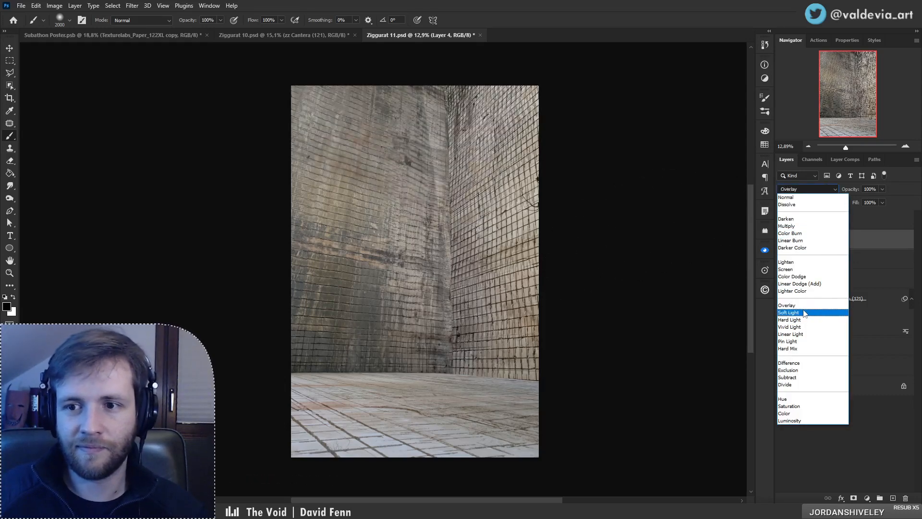
pyautogui.click(804, 315)
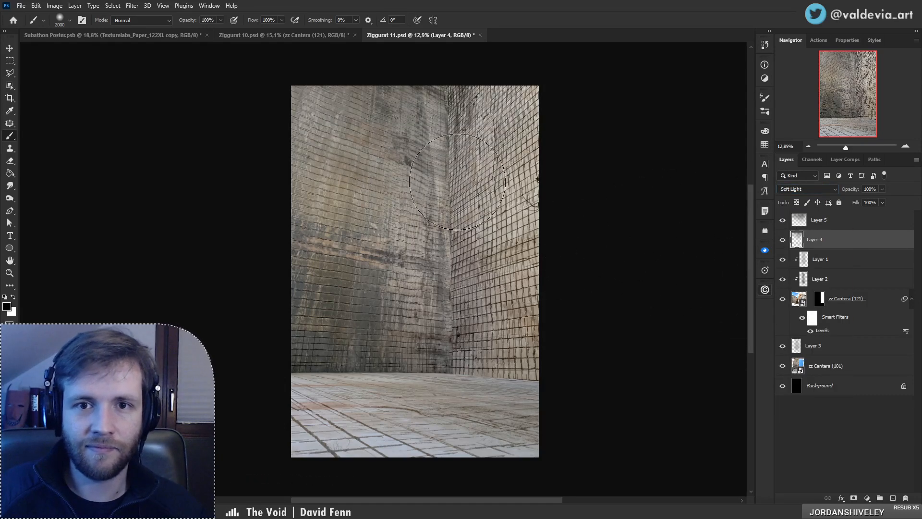
pyautogui.moveTo(458, 182)
pyautogui.mouseDown()
pyautogui.moveTo(419, 124)
pyautogui.moveTo(424, 82)
pyautogui.mouseUp()
pyautogui.hotkey('ctrl', 'z')
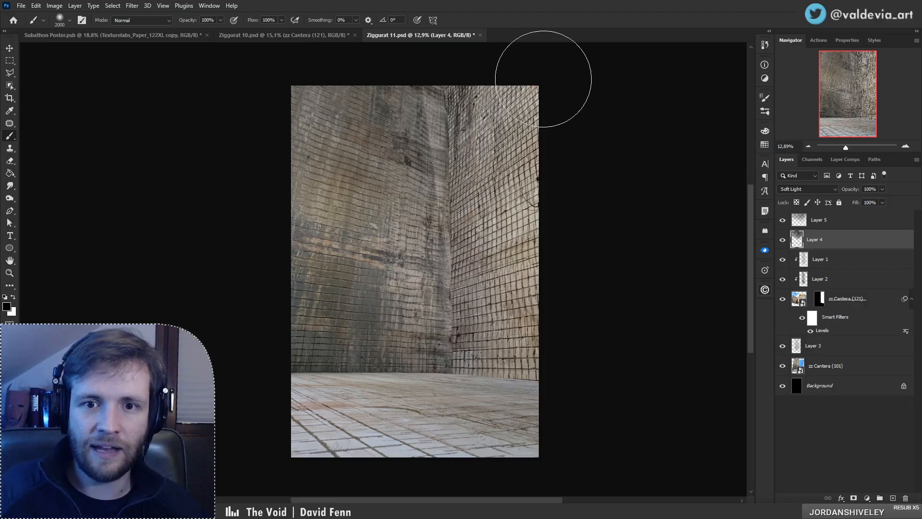
# Step: Add a new Normal-mode layer between Layer 4 and Layer 1 and shade the top of both walls with soft black strokes
pyautogui.click(848, 262)
pyautogui.click(894, 498)
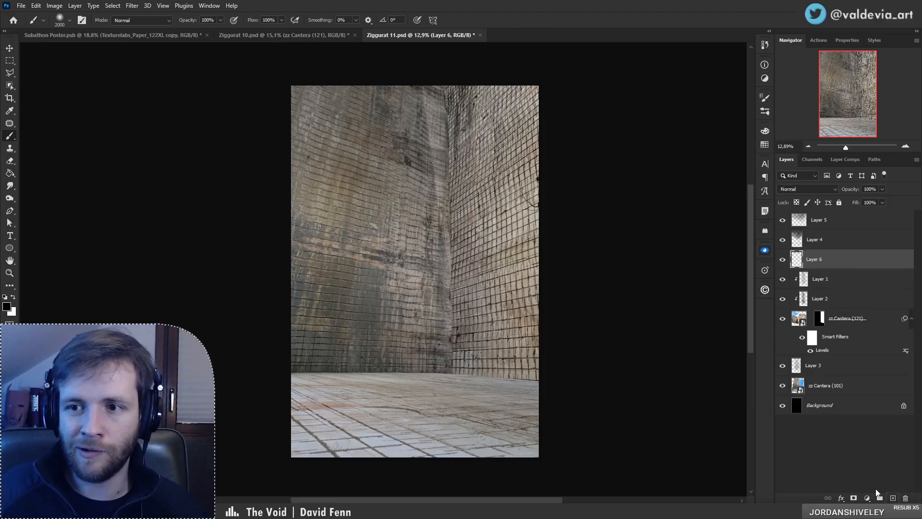
pyautogui.moveTo(469, 231); pyautogui.dragTo(443, 77)
pyautogui.hotkey('ctrl', 'z')
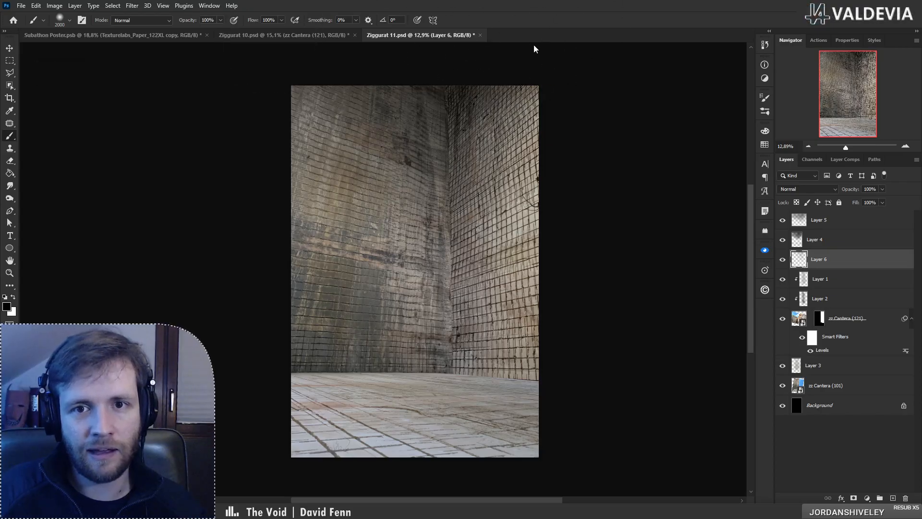
pyautogui.moveTo(287, 142)
pyautogui.mouseDown()
pyautogui.moveTo(324, 144)
pyautogui.moveTo(323, 111)
pyautogui.moveTo(277, 98)
pyautogui.mouseUp()
pyautogui.moveTo(553, 71); pyautogui.dragTo(489, 67)
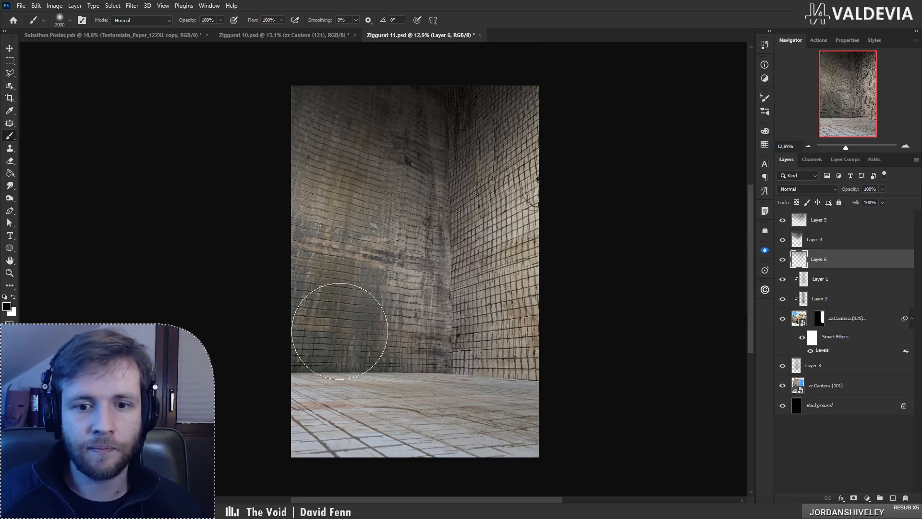
# Step: Shade the foreground edge of the tiled floor with soft black strokes on the Normal layer beneath Layer 4
pyautogui.hotkey('ctrl', 'z')
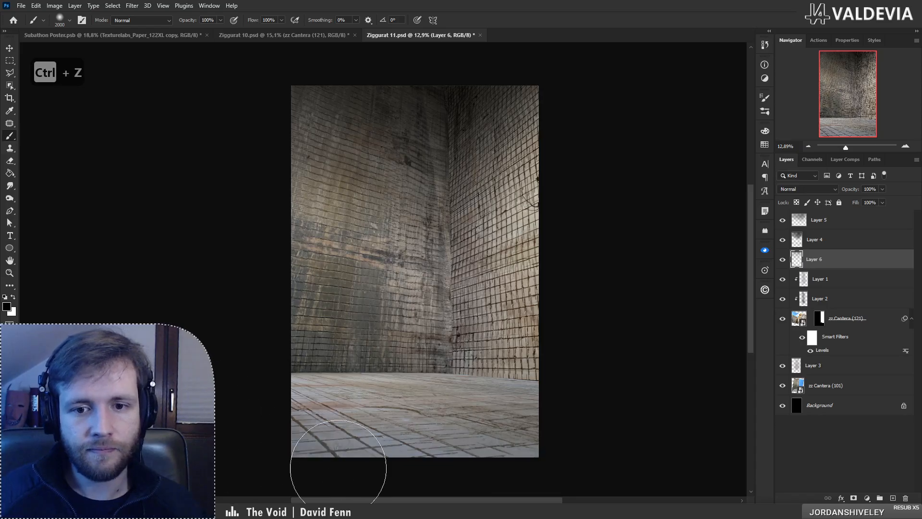
pyautogui.moveTo(544, 471)
pyautogui.mouseDown()
pyautogui.moveTo(207, 443)
pyautogui.moveTo(475, 440)
pyautogui.moveTo(369, 464)
pyautogui.moveTo(399, 478)
pyautogui.mouseUp()
pyautogui.hotkey('ctrl', 'z')
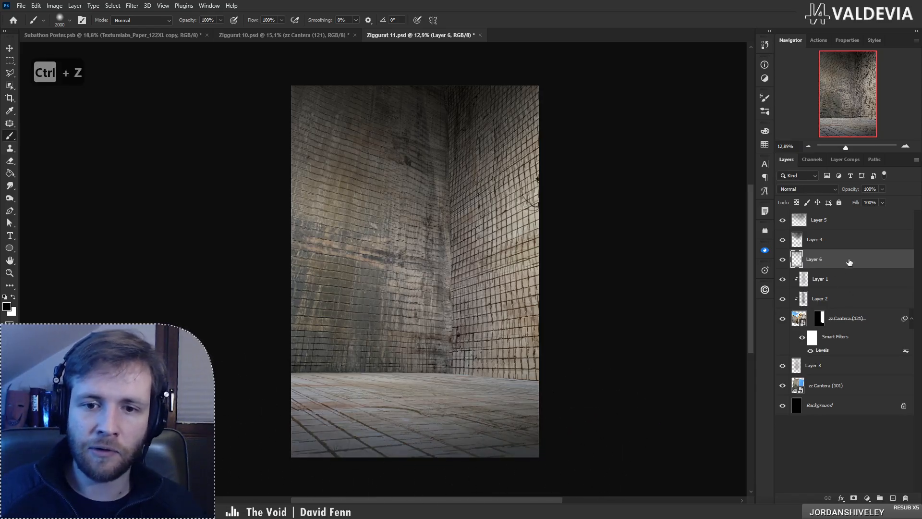
# Step: Deepen the floor shading with broad black strokes across the tiles on the Soft Light Layer 4
pyautogui.click(844, 245)
pyautogui.moveTo(610, 432); pyautogui.dragTo(214, 406)
pyautogui.hotkey('ctrl', 'z')
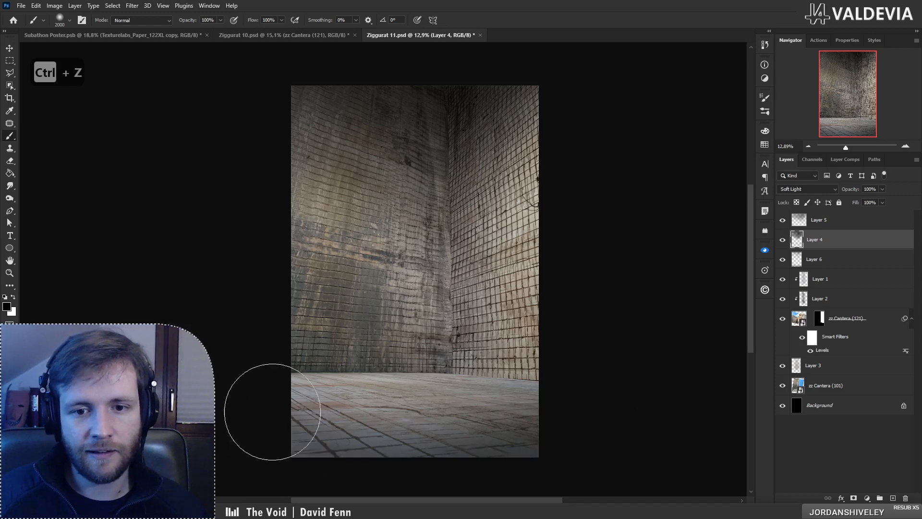
pyautogui.moveTo(273, 413); pyautogui.dragTo(649, 417)
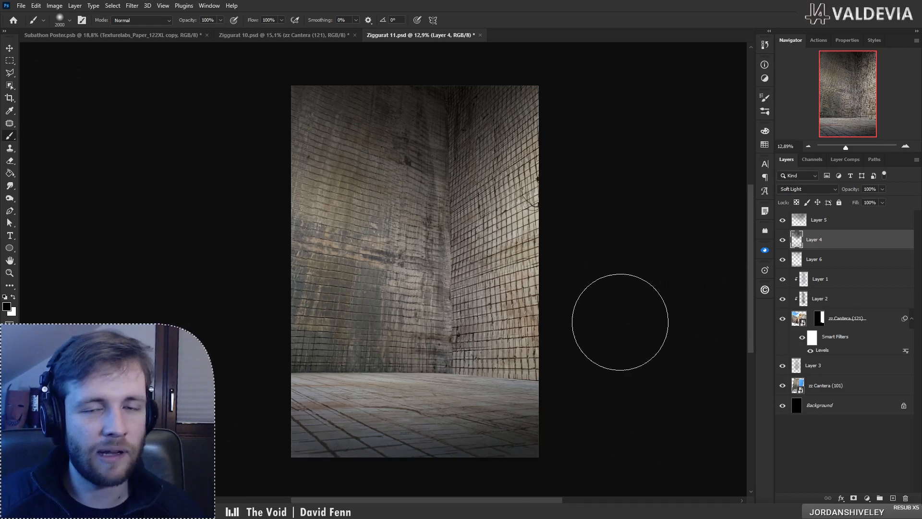
# Step: Switch to the Ziggurat 10.psd document, hide and collapse the base pics group, and expand the pic 1 group
pyautogui.press('z')
pyautogui.moveTo(384, 278)
pyautogui.mouseDown()
pyautogui.moveTo(338, 282)
pyautogui.moveTo(376, 272)
pyautogui.moveTo(372, 261)
pyautogui.mouseUp()
pyautogui.click(262, 35)
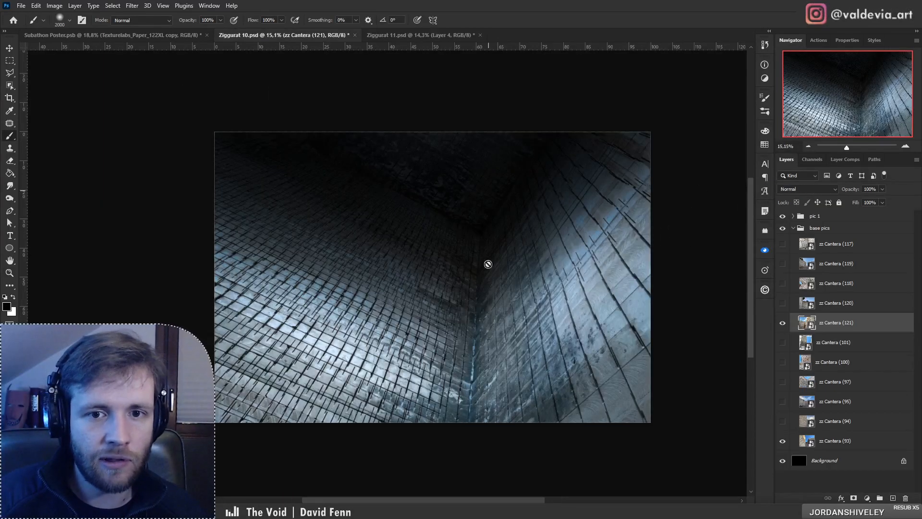
pyautogui.press('z')
pyautogui.moveTo(339, 327); pyautogui.dragTo(328, 353)
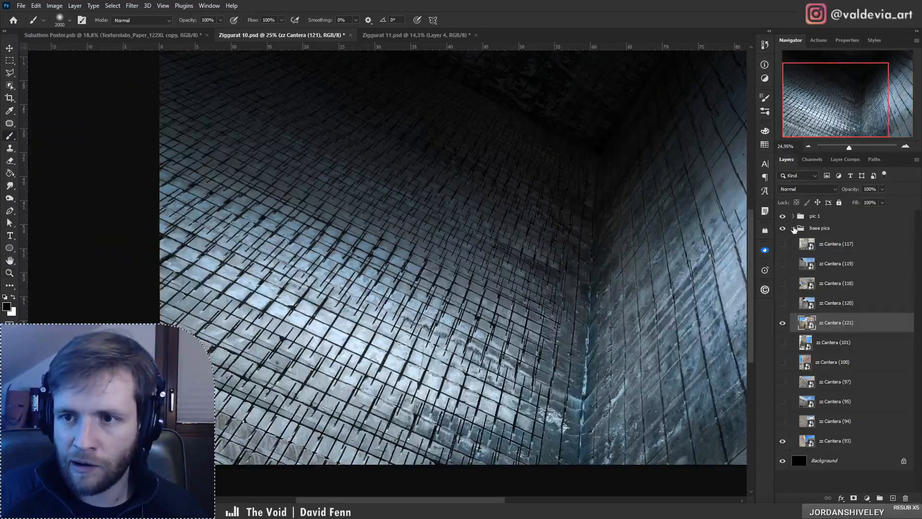
pyautogui.click(794, 228)
pyautogui.click(793, 217)
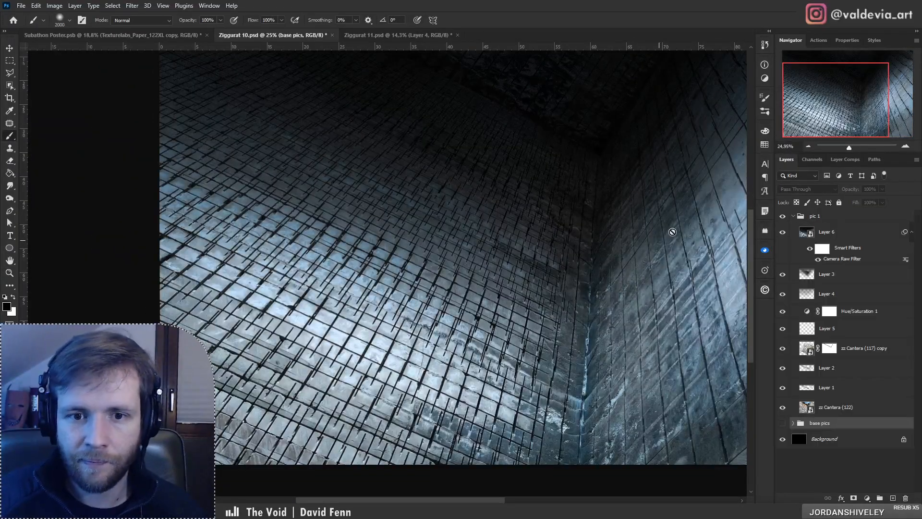
# Step: Hide Layer 6 with its Camera Raw filter in the pic 1 group to expose the layers beneath
pyautogui.click(796, 234)
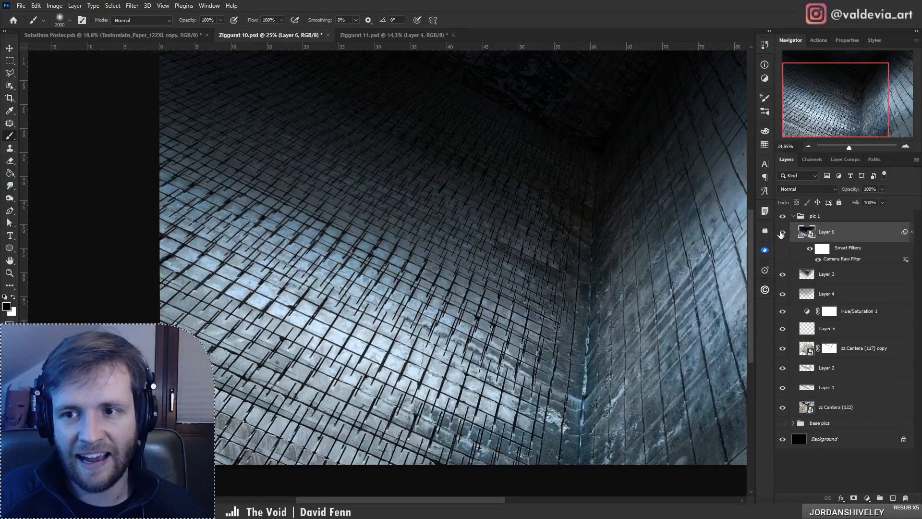
pyautogui.click(782, 232)
pyautogui.moveTo(387, 301); pyautogui.dragTo(413, 307)
pyautogui.moveTo(360, 350); pyautogui.dragTo(397, 316)
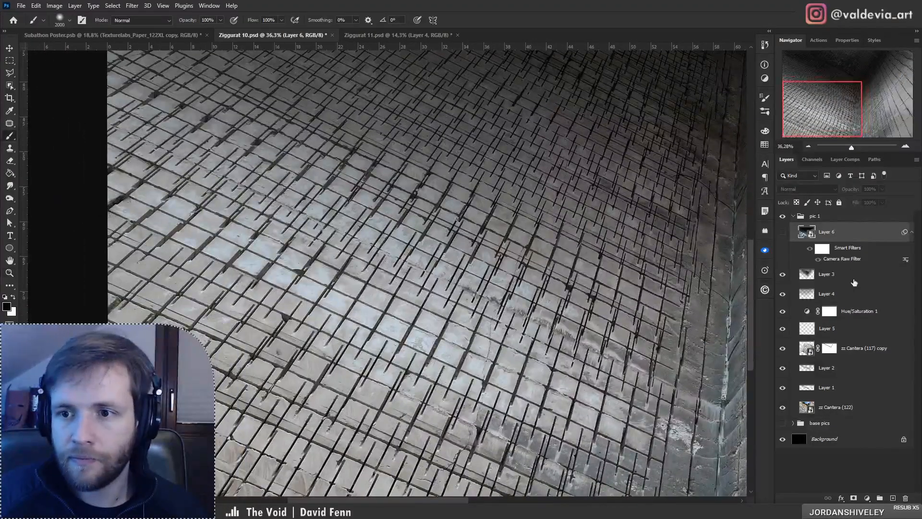
# Step: Add a new layer in the pic 1 group and place it between Layer 4 and Hue/Saturation 1
pyautogui.click(854, 276)
pyautogui.click(893, 499)
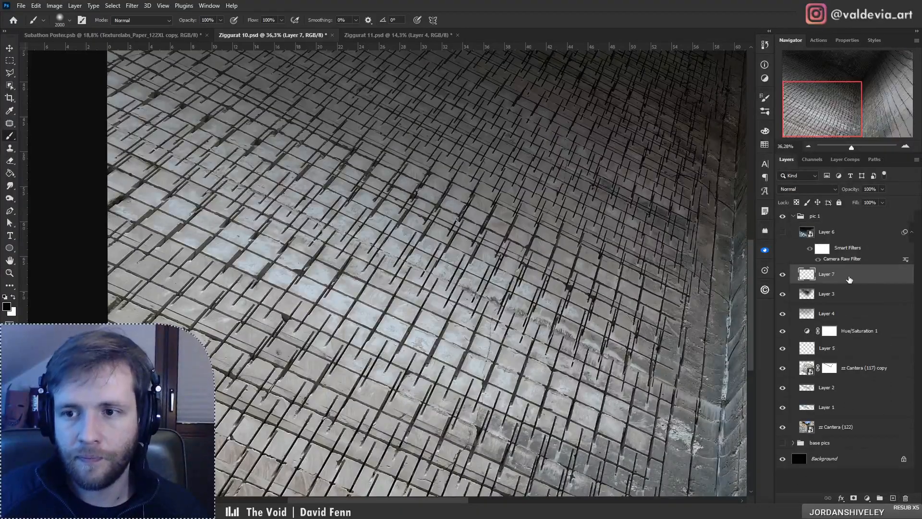
pyautogui.moveTo(844, 272); pyautogui.dragTo(855, 324)
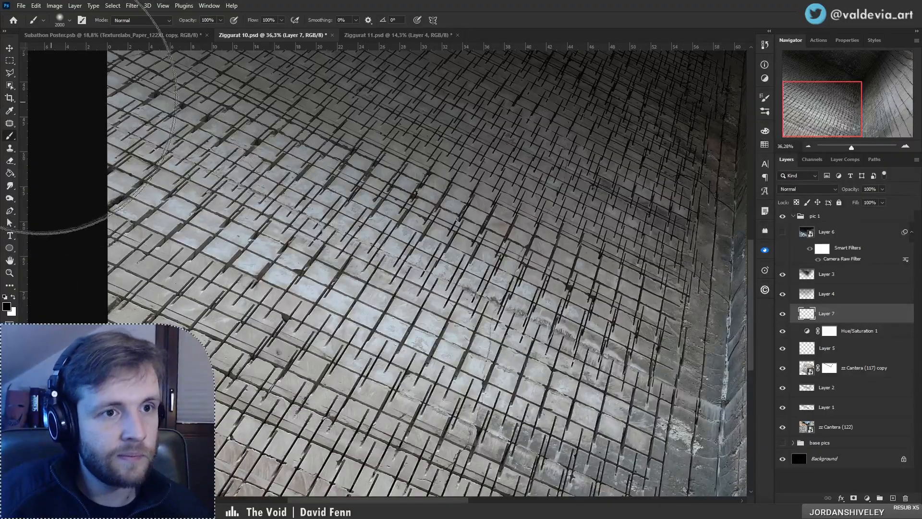
# Step: Toggle the visibility of Layer 6 and the pic 1 group to compare the wall with and without them, leaving Layer 6 hidden
pyautogui.click(10, 73)
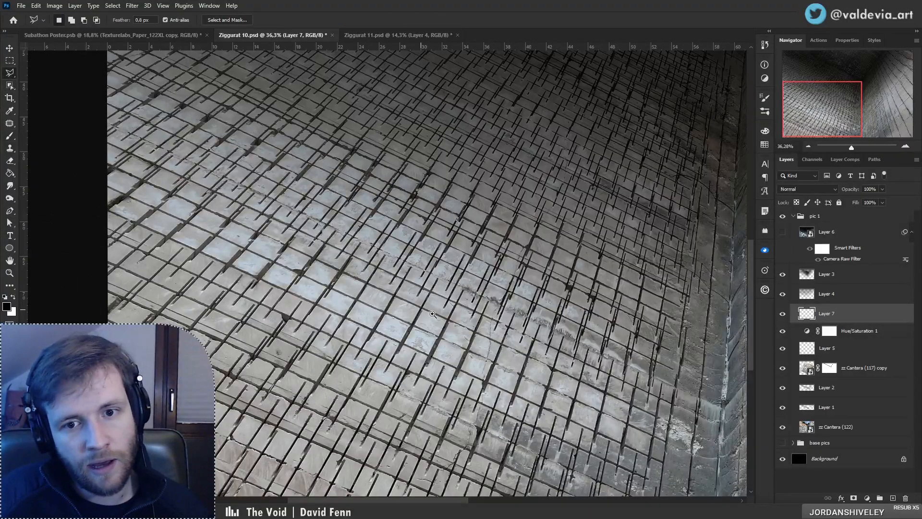
pyautogui.moveTo(419, 311)
pyautogui.mouseDown()
pyautogui.moveTo(337, 312)
pyautogui.moveTo(437, 300)
pyautogui.mouseUp()
pyautogui.click(782, 232)
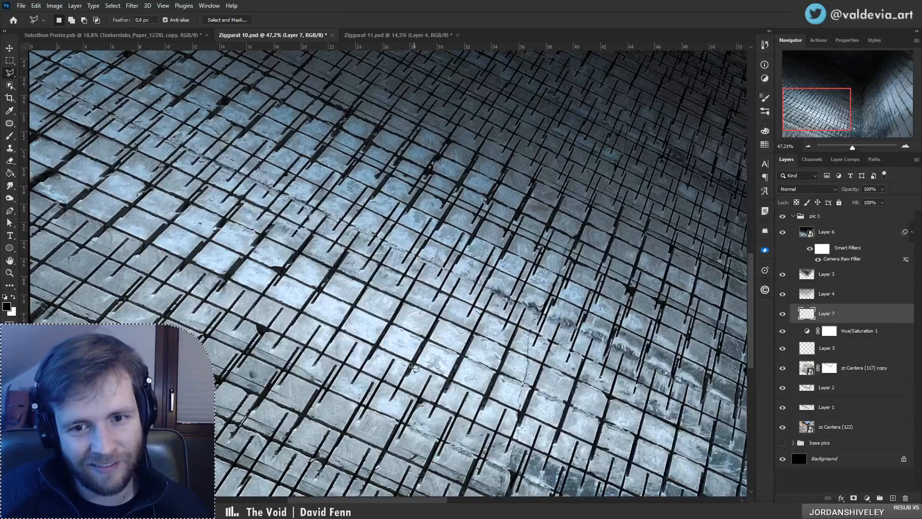
pyautogui.click(783, 218)
pyautogui.click(782, 217)
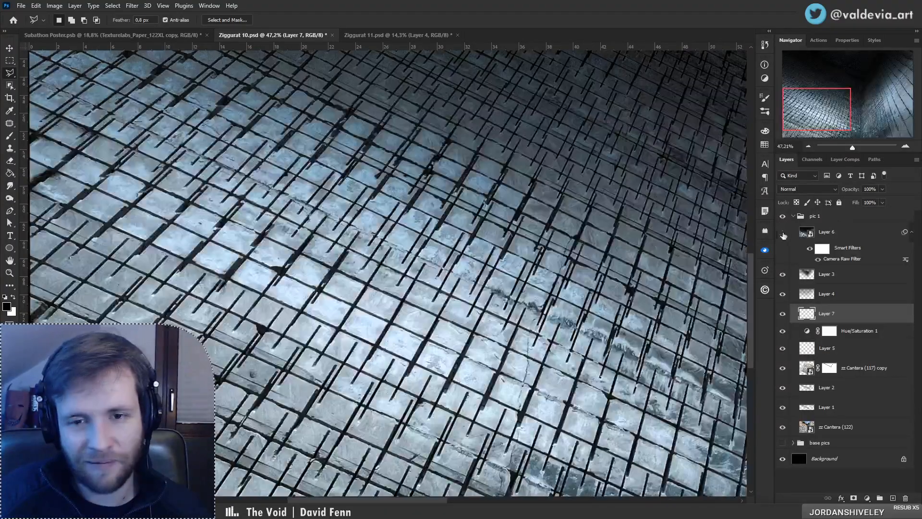
pyautogui.click(782, 233)
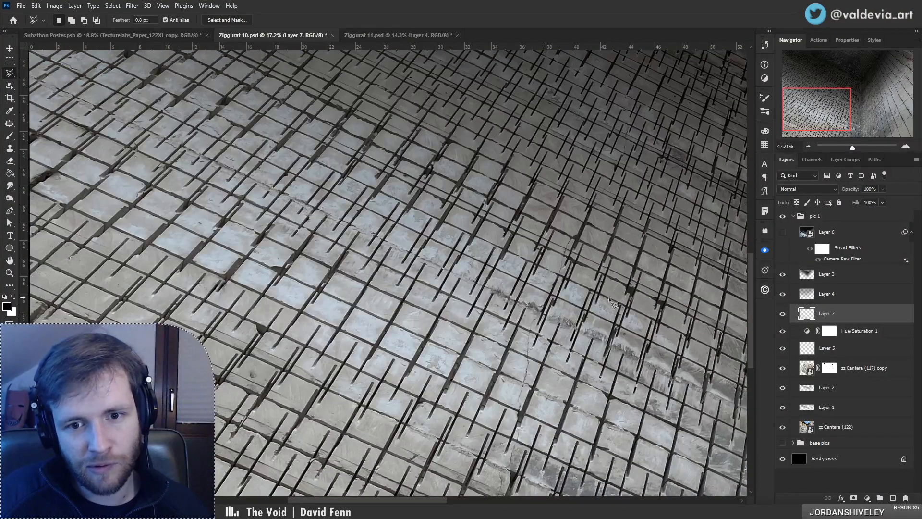
# Step: Outline one bright stone tile near the middle of the wall with the Polygonal Lasso and turn the selection into a mask on Layer 7
pyautogui.moveTo(376, 351); pyautogui.dragTo(423, 359)
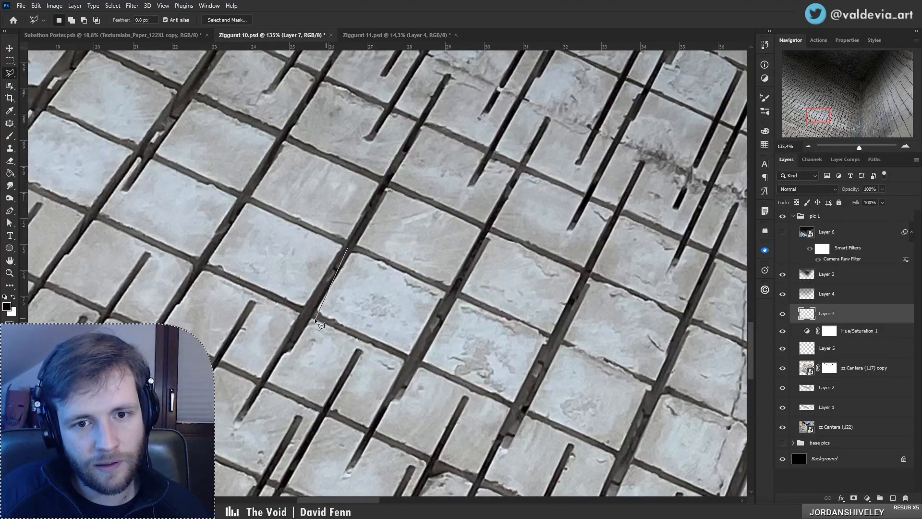
pyautogui.click(412, 363)
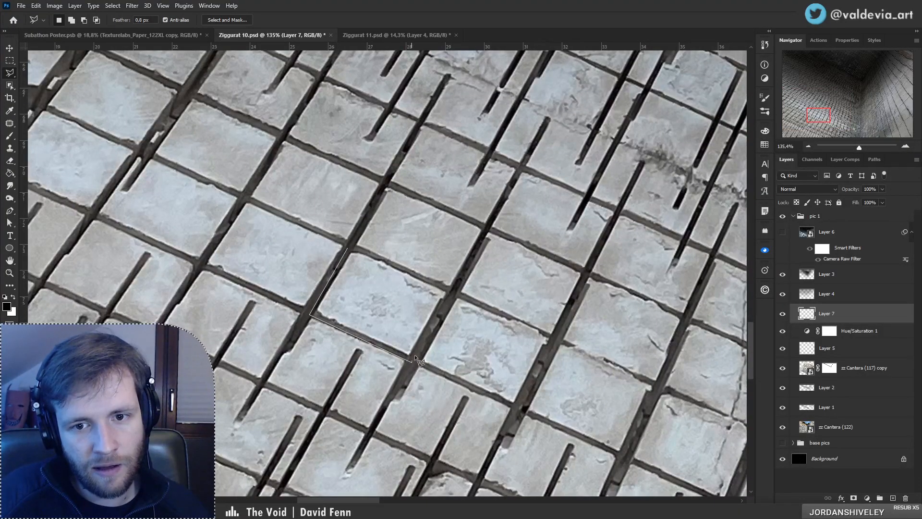
pyautogui.click(449, 293)
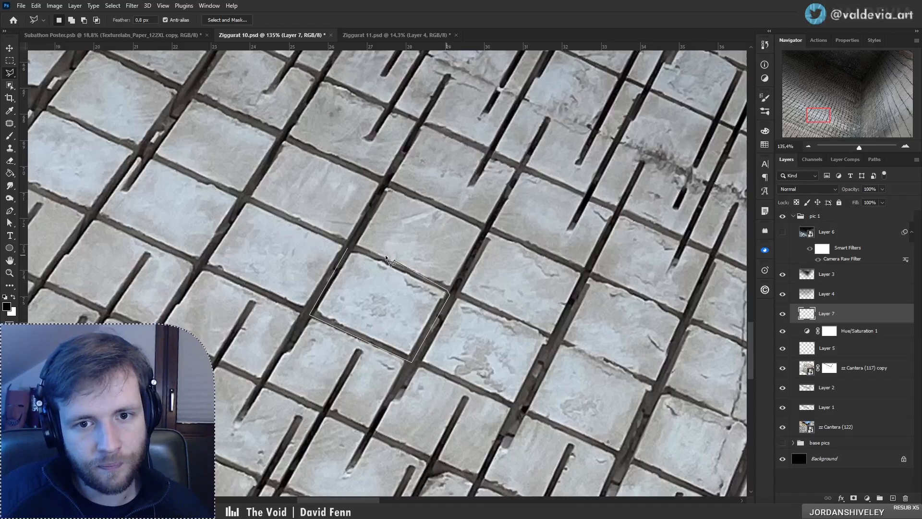
pyautogui.click(348, 249)
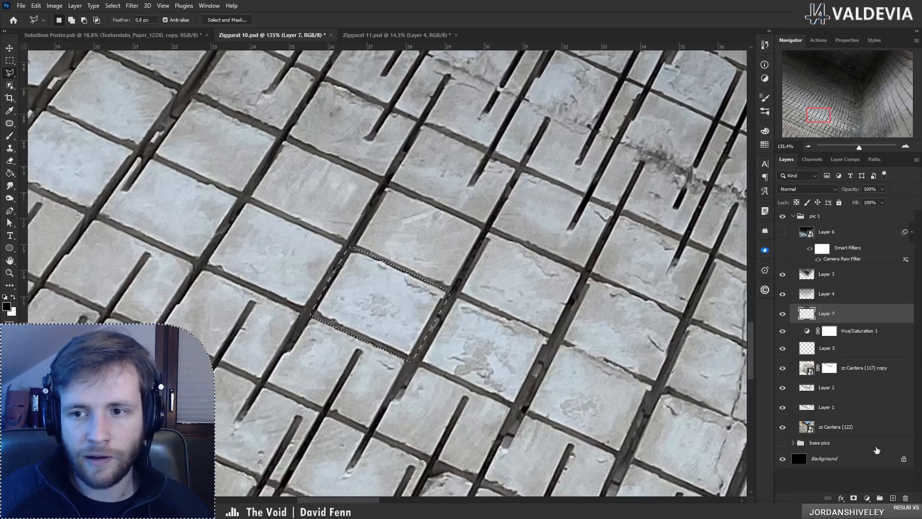
pyautogui.click(855, 498)
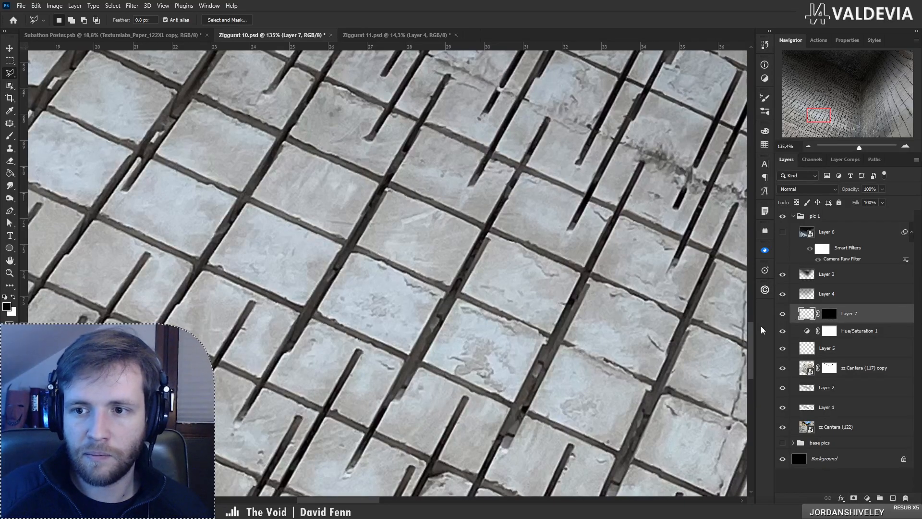
# Step: Make Layer 7's image content, not its mask, the target for painting
pyautogui.press('z')
pyautogui.moveTo(459, 268); pyautogui.dragTo(344, 286)
pyautogui.moveTo(476, 242); pyautogui.dragTo(516, 240)
pyautogui.moveTo(388, 345); pyautogui.dragTo(425, 336)
pyautogui.press('s')
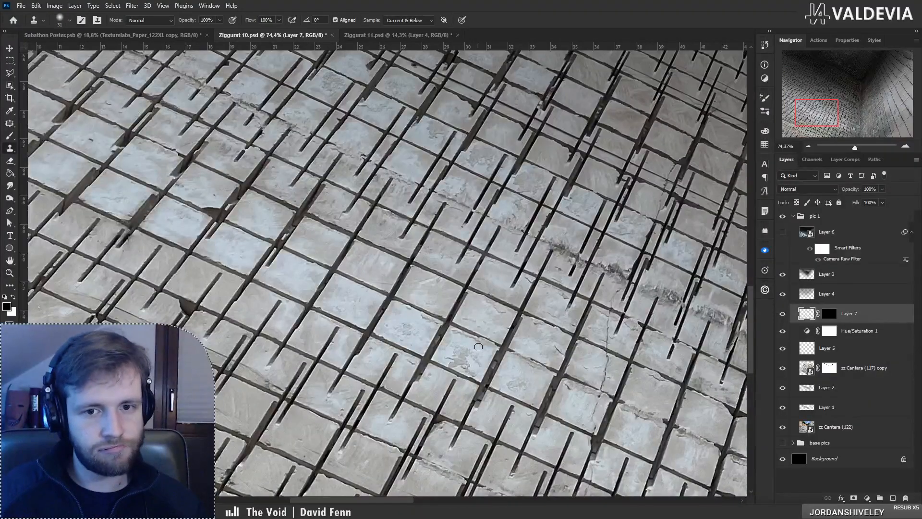
pyautogui.press('b')
pyautogui.rightClick(509, 285)
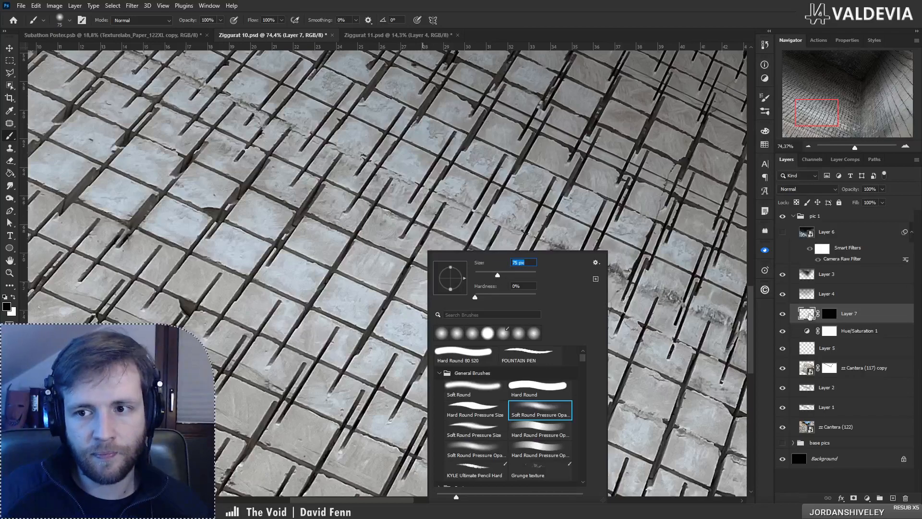
pyautogui.click(808, 314)
# Step: Clone dark stone texture from beside the wall corner into the masked tile on Layer 7 with the Clone Stamp
pyautogui.moveTo(445, 314)
pyautogui.mouseDown()
pyautogui.moveTo(380, 311)
pyautogui.moveTo(392, 312)
pyautogui.mouseUp()
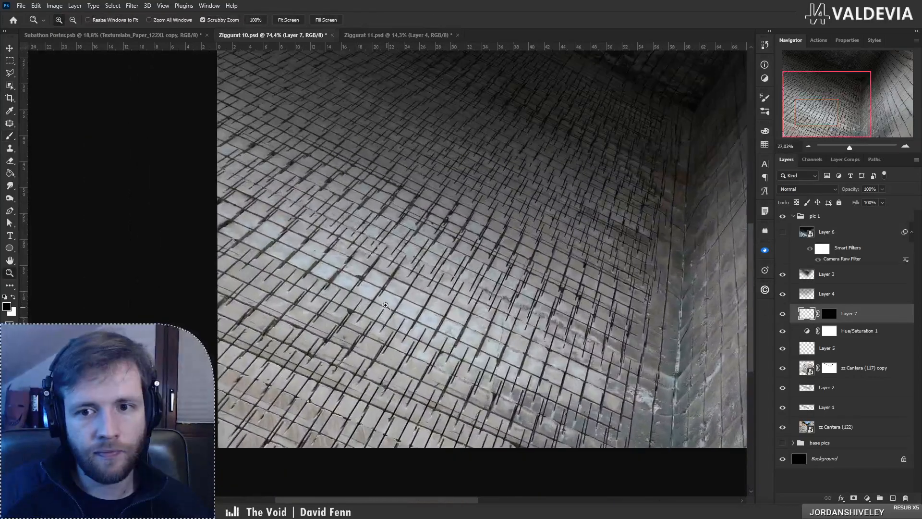
pyautogui.moveTo(657, 349); pyautogui.dragTo(691, 349)
pyautogui.press('s')
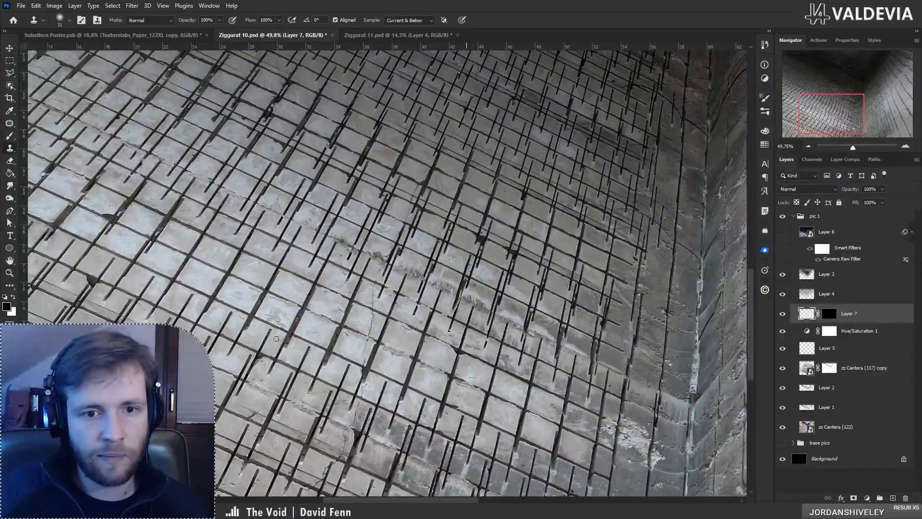
pyautogui.hotkey('ctrl', 'z')
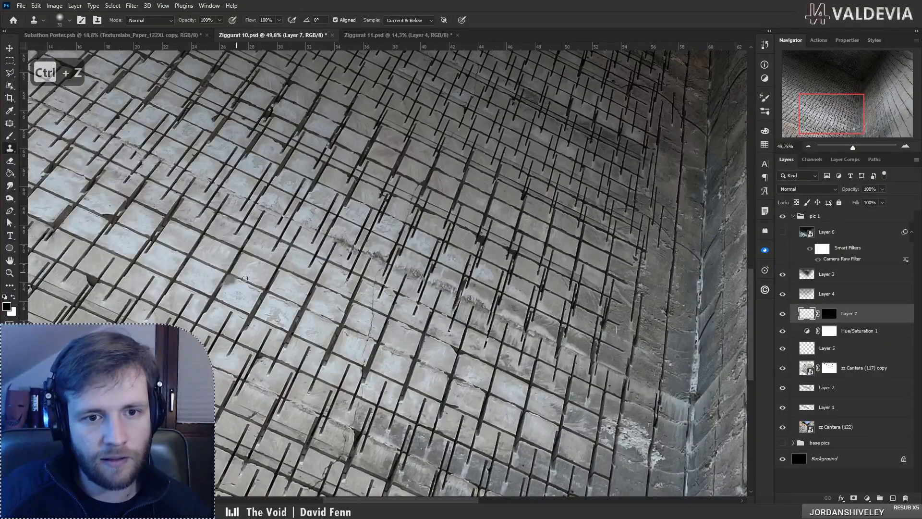
pyautogui.moveTo(245, 278)
pyautogui.mouseDown()
pyautogui.moveTo(223, 305)
pyautogui.moveTo(251, 309)
pyautogui.mouseUp()
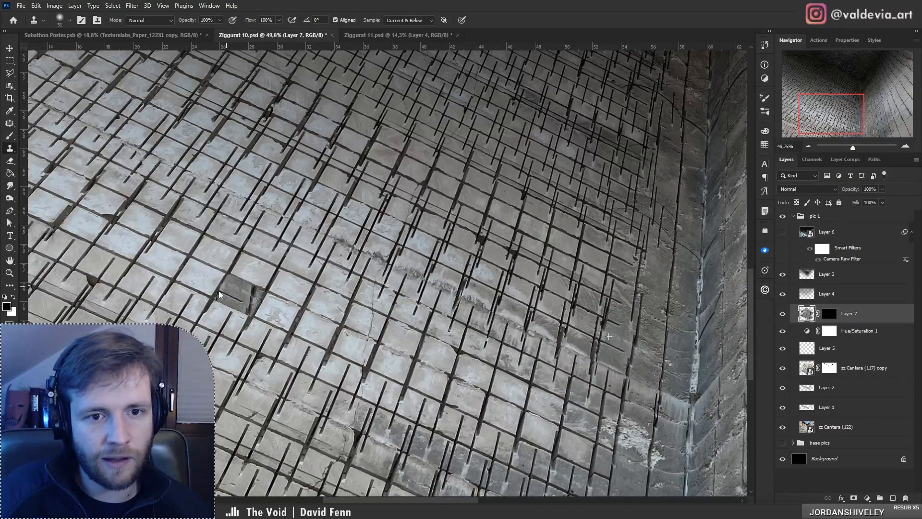
# Step: Resample darker stone near the wall corner and rework the cloned texture inside the masked tile on Layer 7
pyautogui.keyDown('alt'); pyautogui.click(679, 336); pyautogui.keyUp('alt')
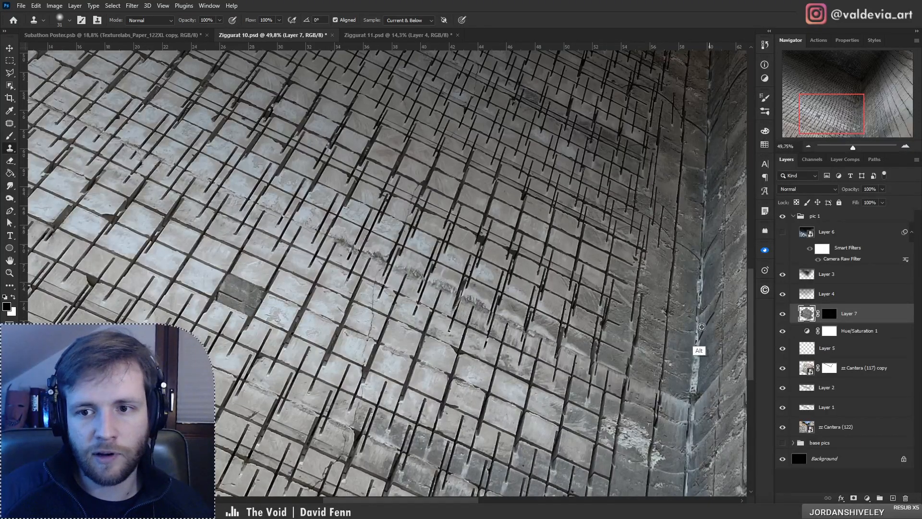
pyautogui.keyDown('alt'); pyautogui.click(684, 322); pyautogui.keyUp('alt')
pyautogui.moveTo(219, 295)
pyautogui.mouseDown()
pyautogui.moveTo(234, 297)
pyautogui.moveTo(224, 298)
pyautogui.mouseUp()
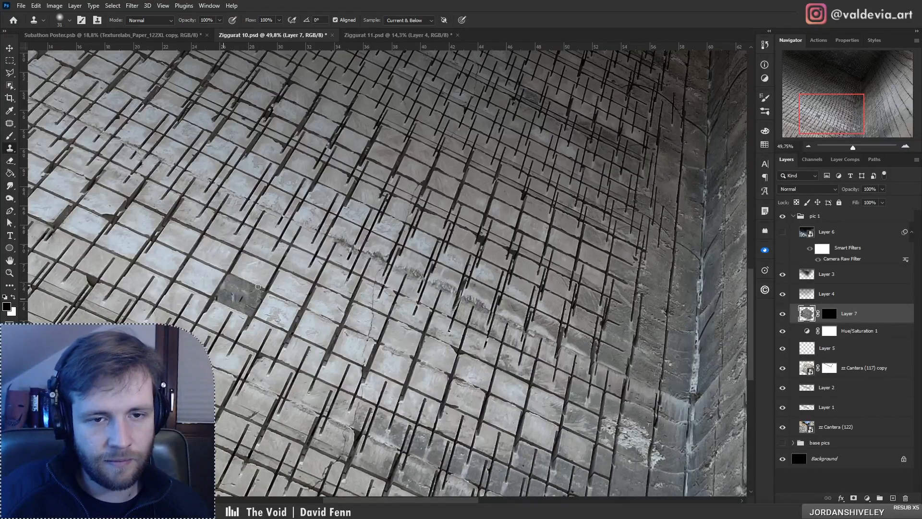
pyautogui.moveTo(291, 241)
pyautogui.mouseDown()
pyautogui.moveTo(240, 242)
pyautogui.moveTo(301, 241)
pyautogui.mouseUp()
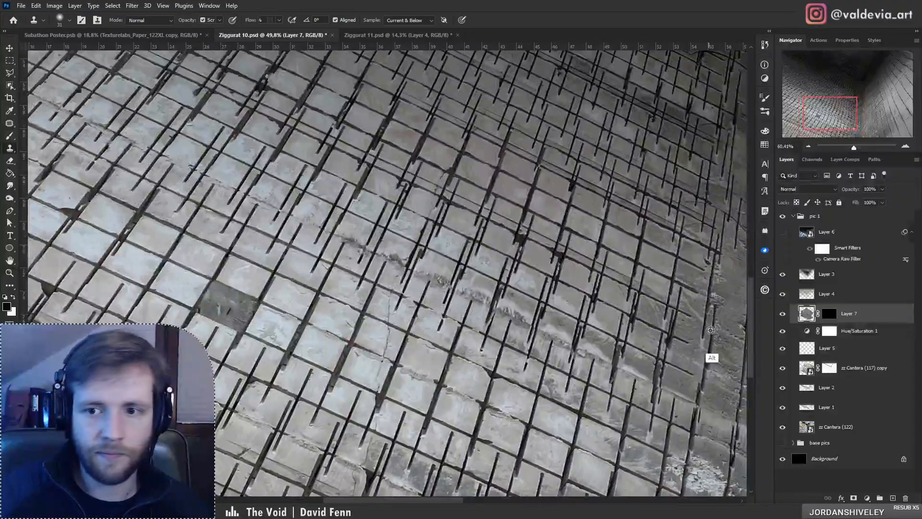
pyautogui.keyDown('alt'); pyautogui.click(723, 342); pyautogui.keyUp('alt')
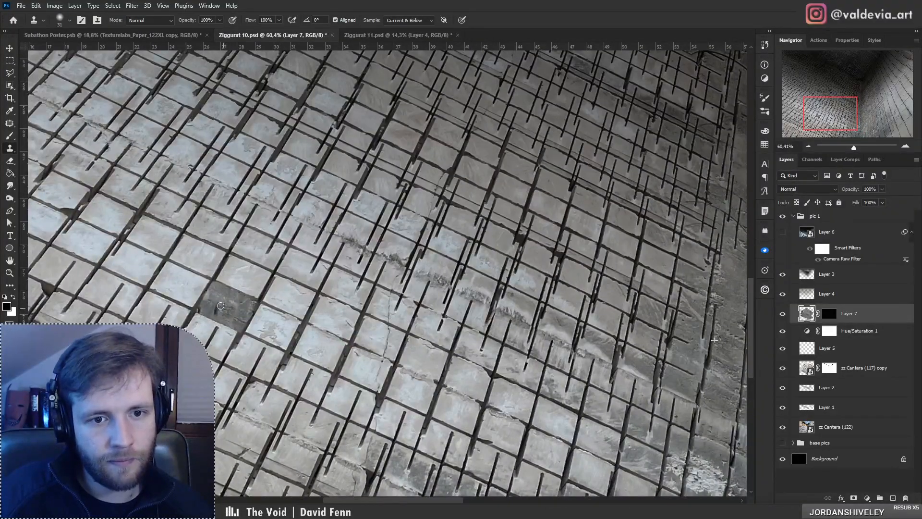
pyautogui.hotkey('ctrl', 'z')
pyautogui.moveTo(548, 357); pyautogui.dragTo(505, 332)
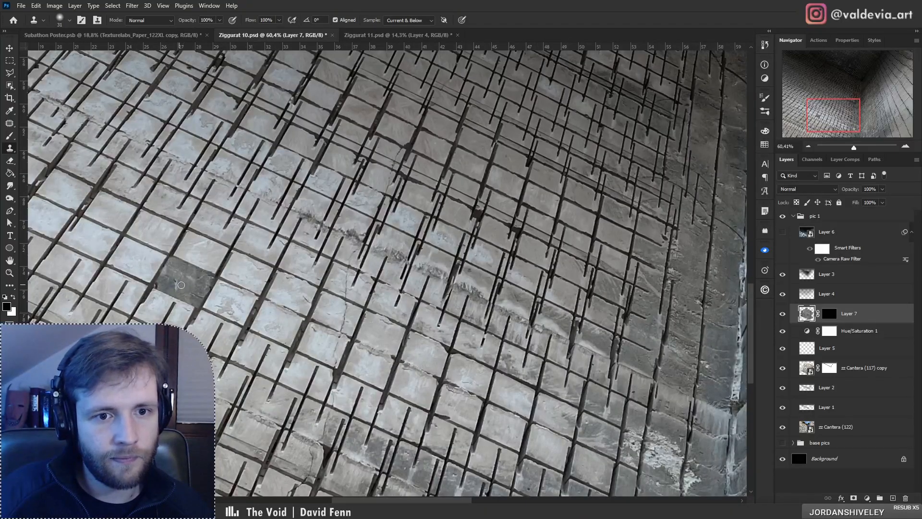
pyautogui.moveTo(168, 272); pyautogui.dragTo(191, 283)
# Step: Add a new layer above Layer 7 and clip it to the dark tile
pyautogui.press('z')
pyautogui.moveTo(271, 249); pyautogui.dragTo(251, 235)
pyautogui.moveTo(370, 295); pyautogui.dragTo(423, 295)
pyautogui.press('s')
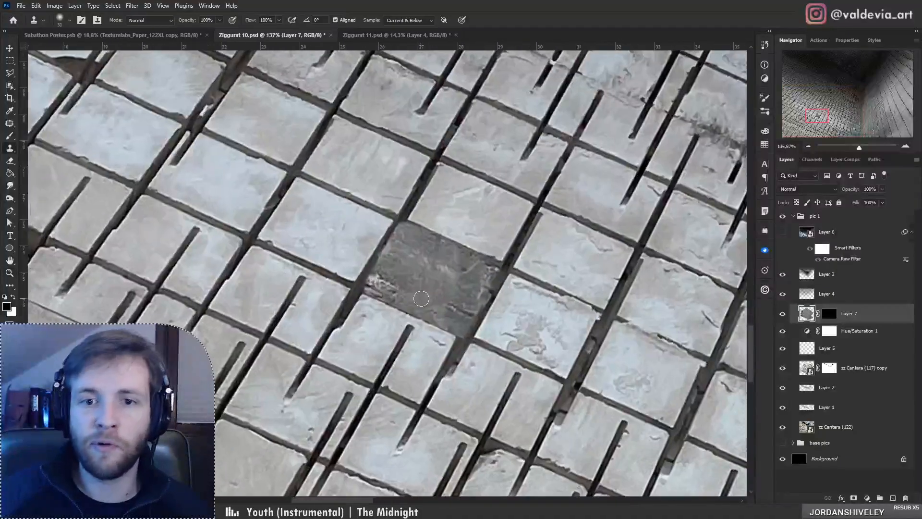
pyautogui.click(893, 498)
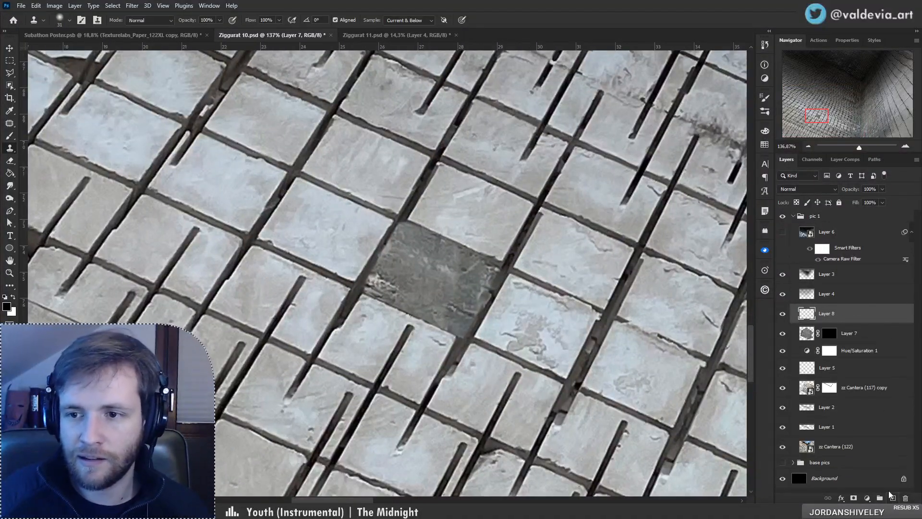
pyautogui.keyDown('alt'); pyautogui.click(855, 320); pyautogui.keyUp('alt')
# Step: Brush soft black shading along the dark tile's upper edges on the clipped layer, redoing the first stroke
pyautogui.press('b')
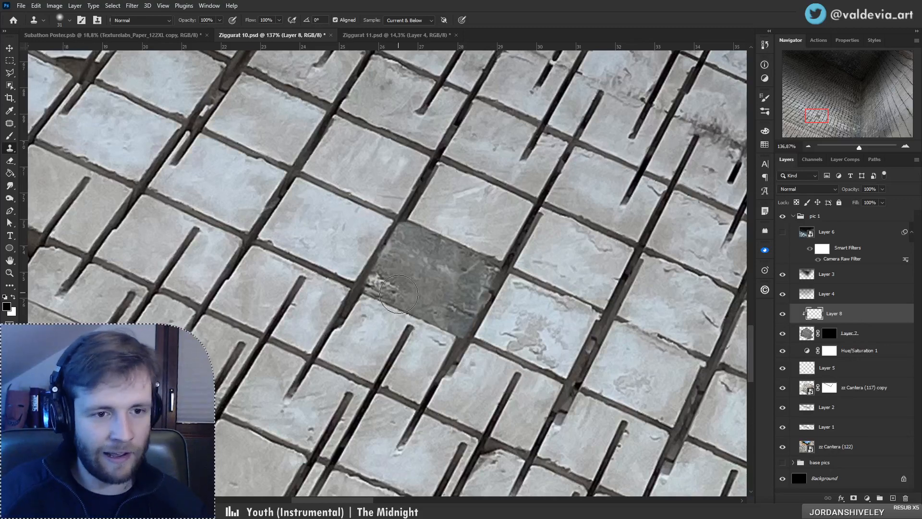
pyautogui.moveTo(406, 208); pyautogui.dragTo(353, 311)
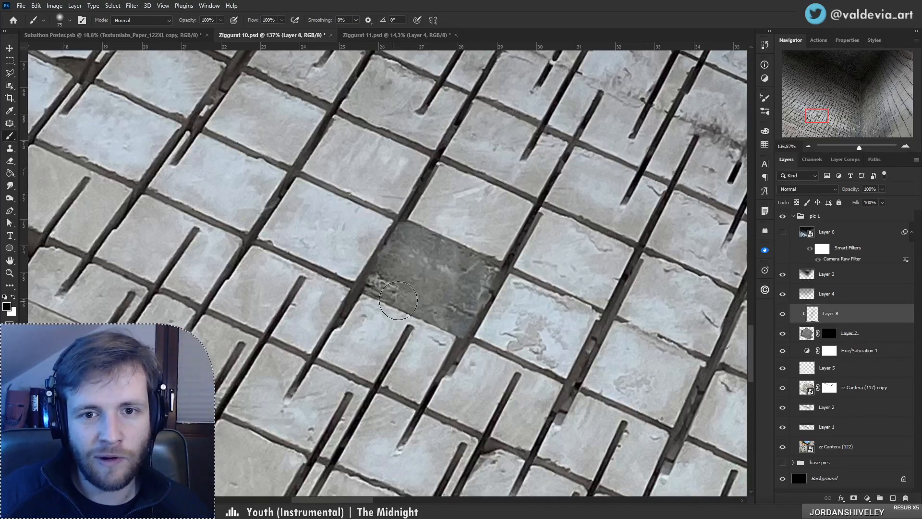
pyautogui.hotkey('ctrl', 'z')
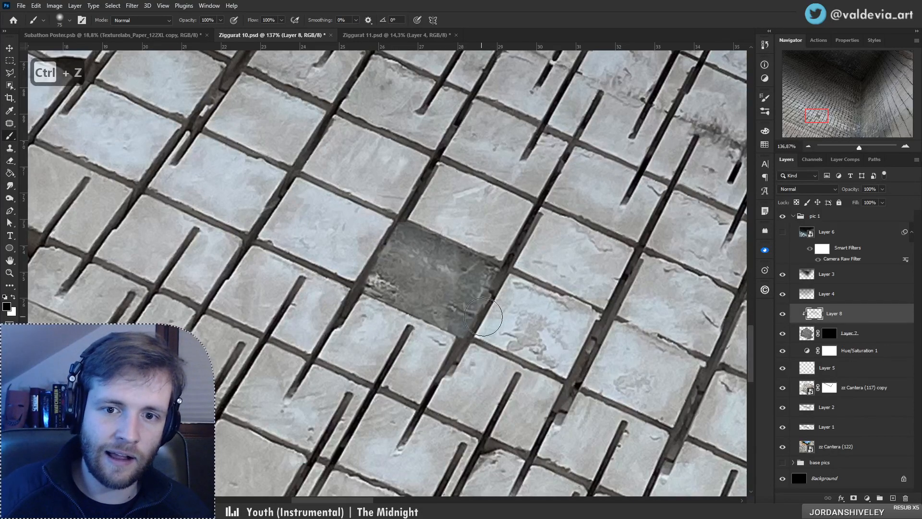
pyautogui.moveTo(406, 225)
pyautogui.mouseDown()
pyautogui.moveTo(360, 317)
pyautogui.moveTo(264, 334)
pyautogui.moveTo(293, 326)
pyautogui.moveTo(638, 331)
pyautogui.mouseUp()
pyautogui.hotkey('ctrl', 'space')
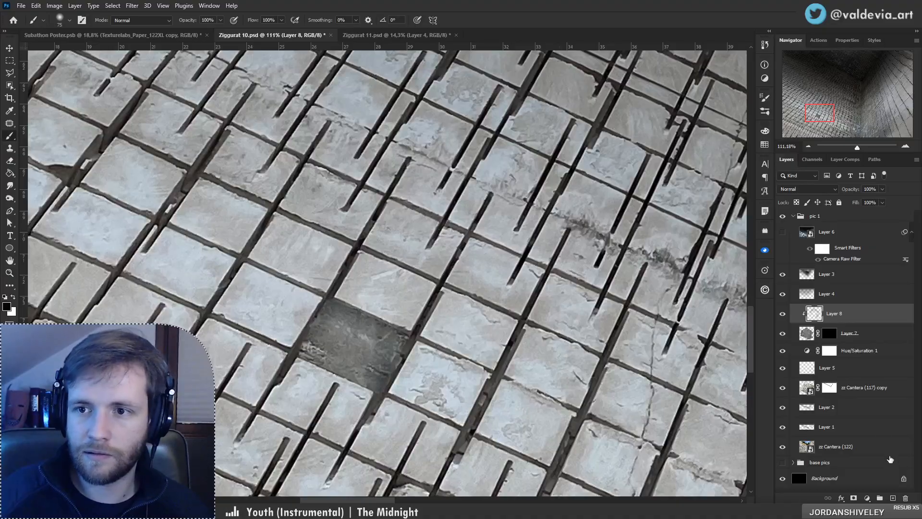
# Step: Add another new layer above Layer 8 and clip it to the Layer 7 tile
pyautogui.click(893, 498)
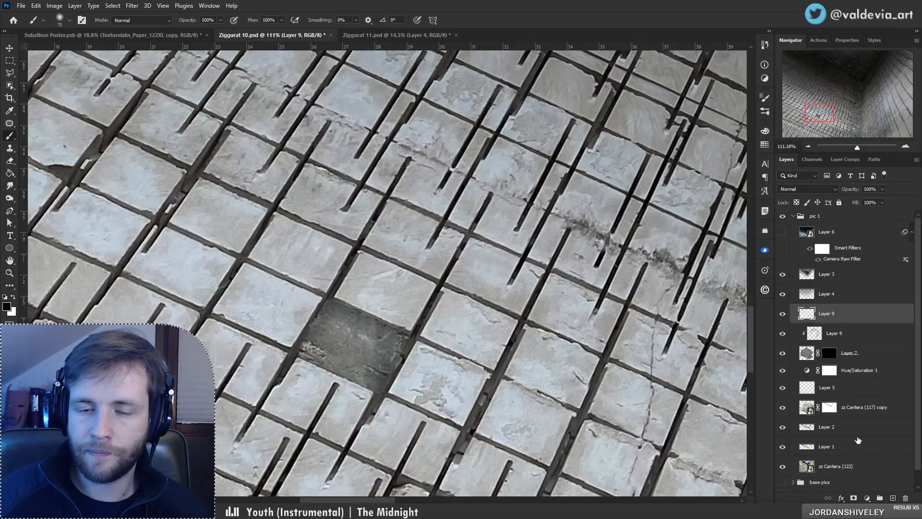
pyautogui.click(11, 73)
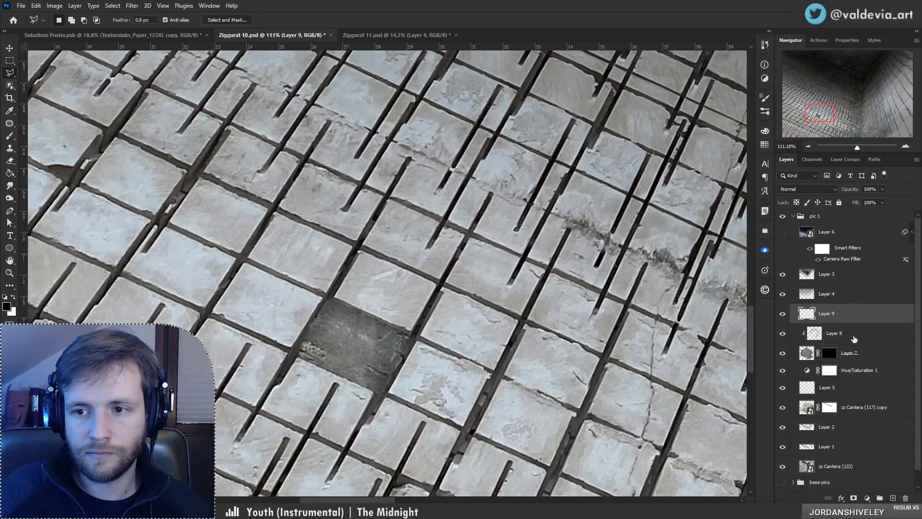
pyautogui.hotkey('ctrl', 'z')
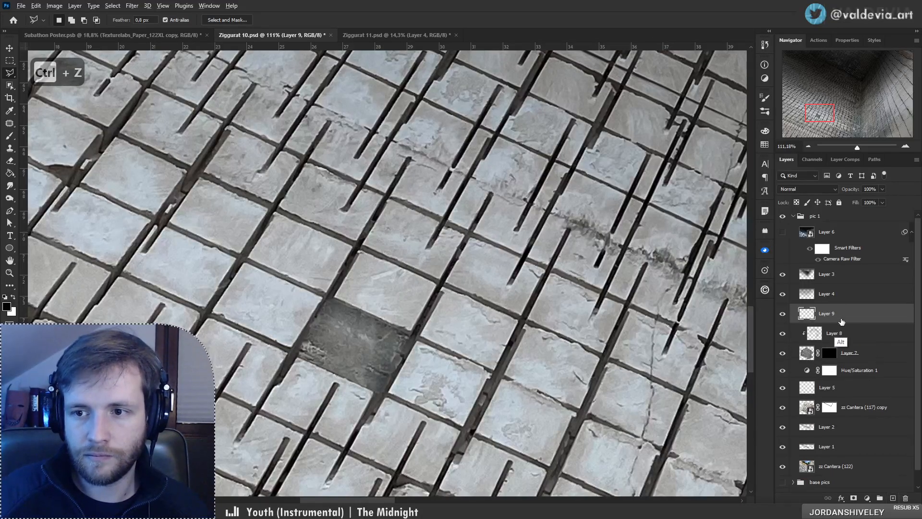
pyautogui.keyDown('alt'); pyautogui.click(842, 322); pyautogui.keyUp('alt')
# Step: Paint a soft white glow across the lower part of the dark tile on the clipped Layer 9
pyautogui.press('b')
pyautogui.press('x')
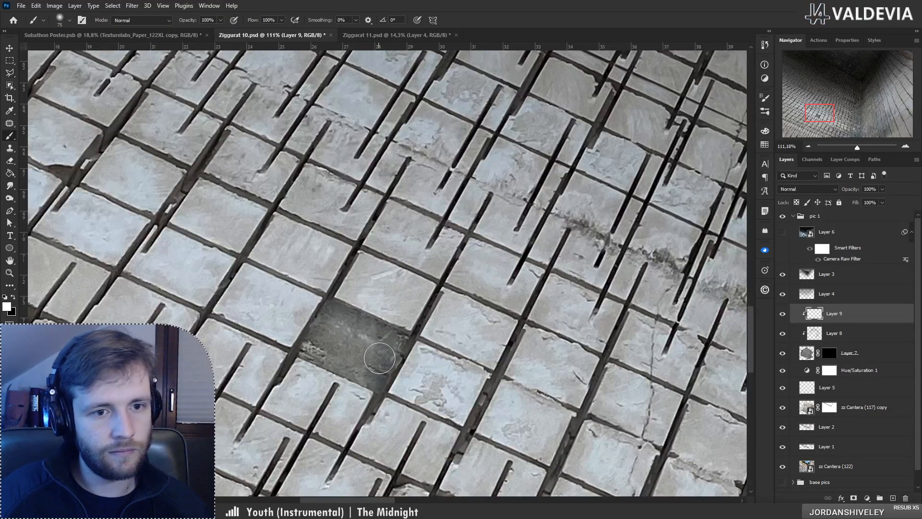
pyautogui.moveTo(379, 358)
pyautogui.mouseDown()
pyautogui.moveTo(360, 390)
pyautogui.moveTo(301, 369)
pyautogui.moveTo(348, 347)
pyautogui.moveTo(338, 338)
pyautogui.moveTo(347, 331)
pyautogui.moveTo(329, 341)
pyautogui.moveTo(334, 359)
pyautogui.moveTo(318, 363)
pyautogui.moveTo(374, 374)
pyautogui.moveTo(368, 384)
pyautogui.moveTo(308, 373)
pyautogui.moveTo(343, 383)
pyautogui.moveTo(391, 368)
pyautogui.mouseUp()
pyautogui.press('z')
pyautogui.moveTo(370, 288); pyautogui.dragTo(300, 291)
pyautogui.moveTo(361, 314); pyautogui.dragTo(454, 295)
pyautogui.moveTo(365, 215); pyautogui.dragTo(386, 217)
pyautogui.press('b')
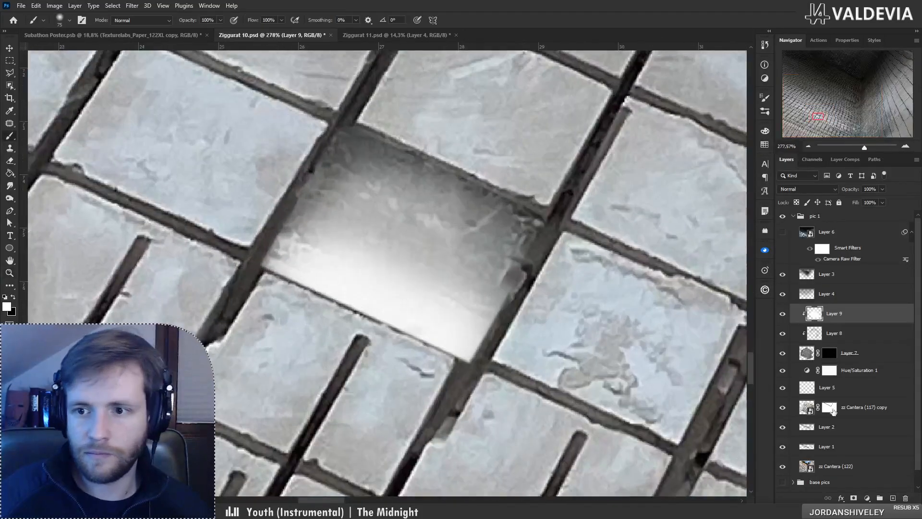
# Step: Choose the Soft Round brush at 10 px and make Layer 7's image content active
pyautogui.click(829, 353)
pyautogui.rightClick(369, 308)
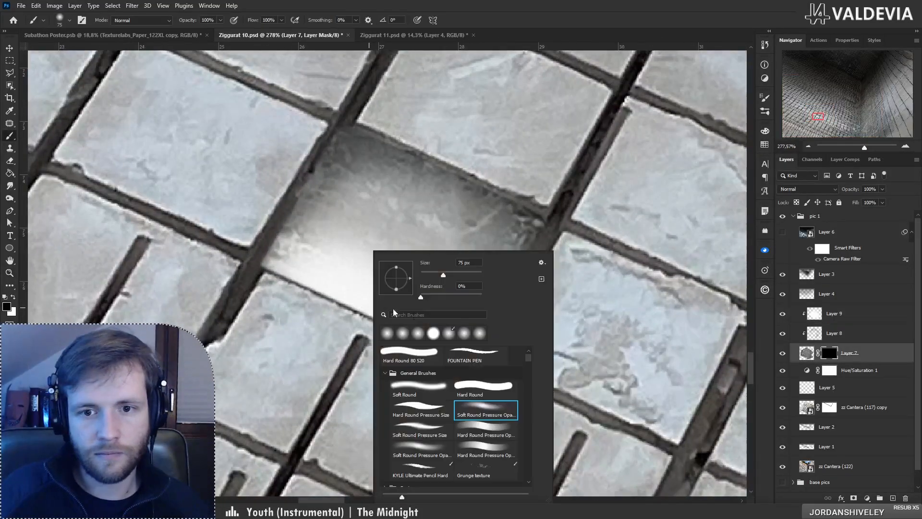
pyautogui.click(426, 384)
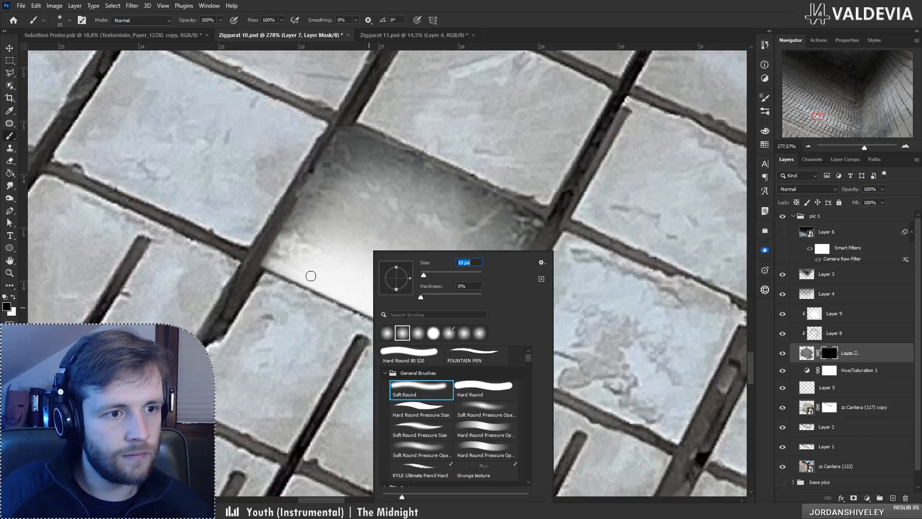
pyautogui.click(864, 354)
# Step: Save both Ziggurat 10.psd and Ziggurat 11.psd, finishing back in the Ziggurat 10 document
pyautogui.hotkey('ctrl', 's')
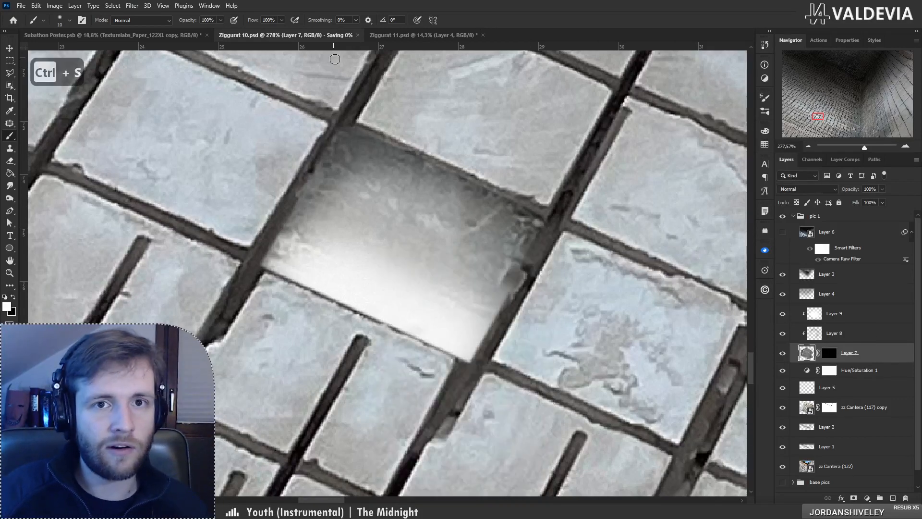
pyautogui.hotkey('ctrl', 'Tab')
pyautogui.hotkey('ctrl', 's')
pyautogui.click(329, 34)
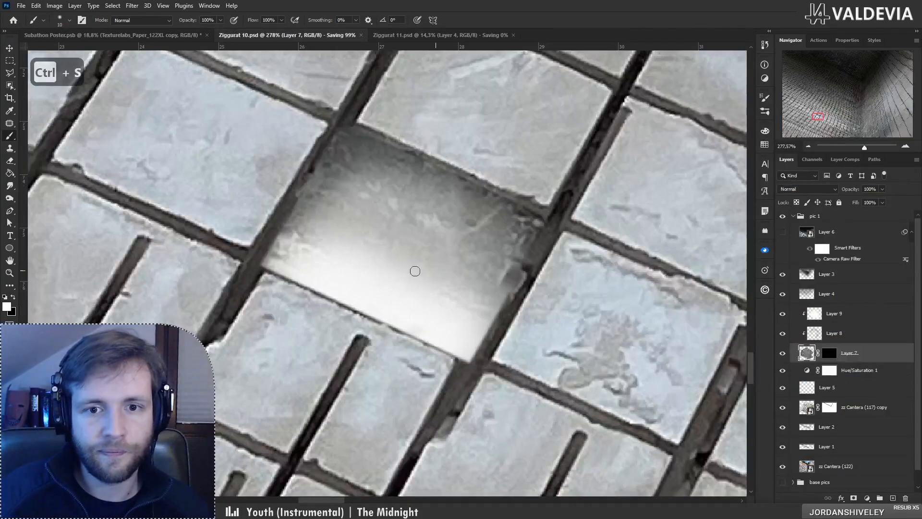
# Step: Undo the stray stroke on Layer 7's image, activate its mask, and paint white along the tile opening's lower edge to the corner
pyautogui.hotkey('ctrl', 'z')
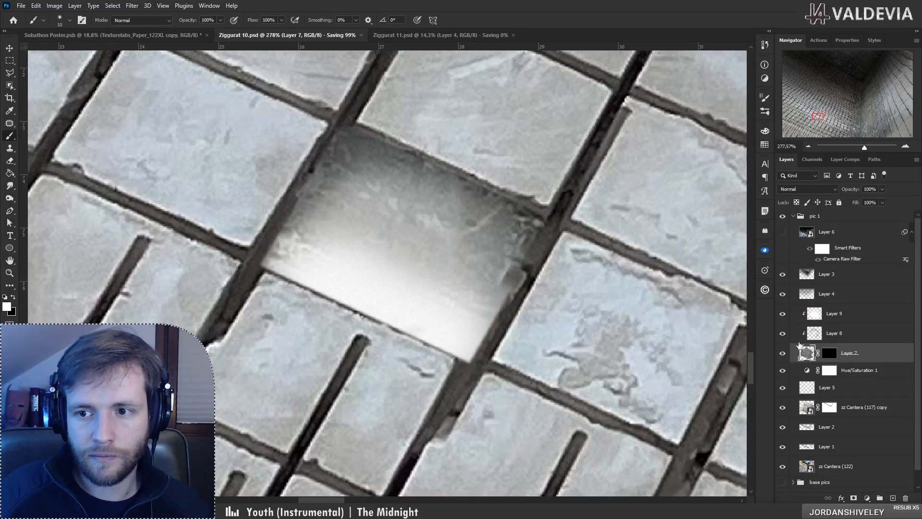
pyautogui.click(830, 353)
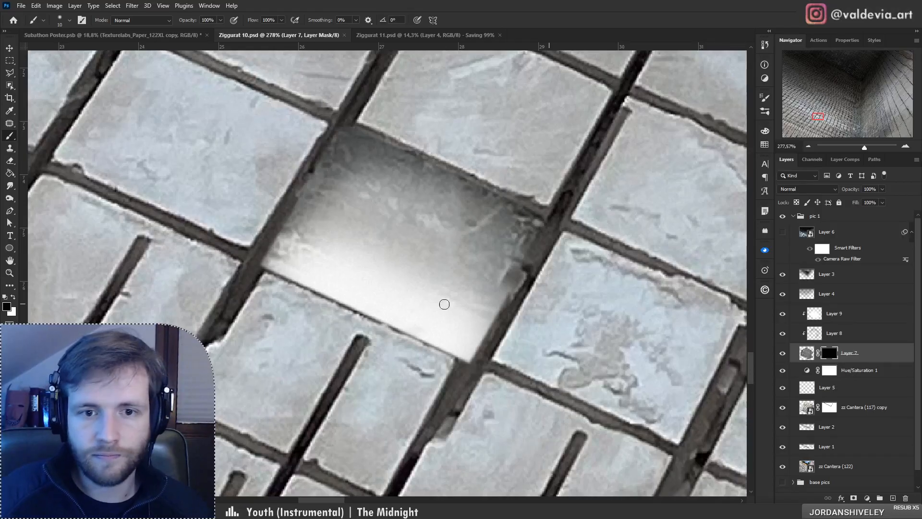
pyautogui.press('x')
pyautogui.hotkey('ctrl', 'z')
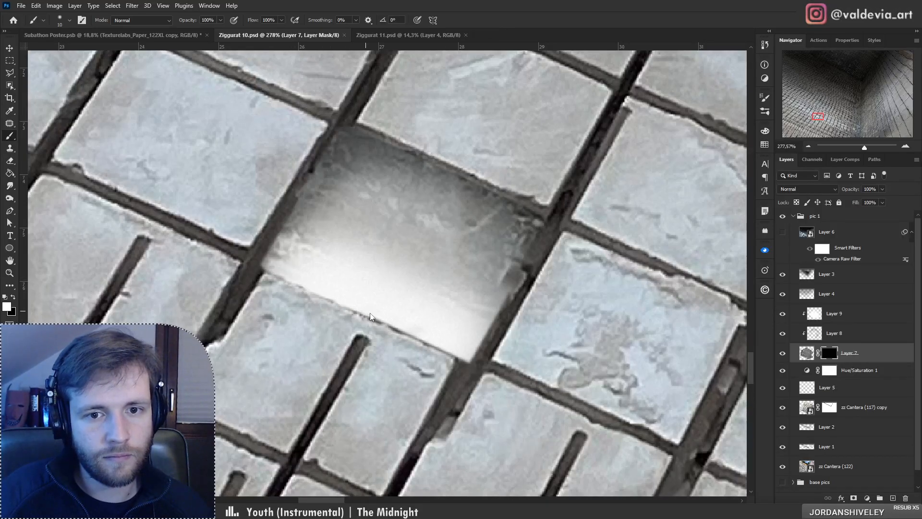
pyautogui.moveTo(395, 326); pyautogui.dragTo(457, 356)
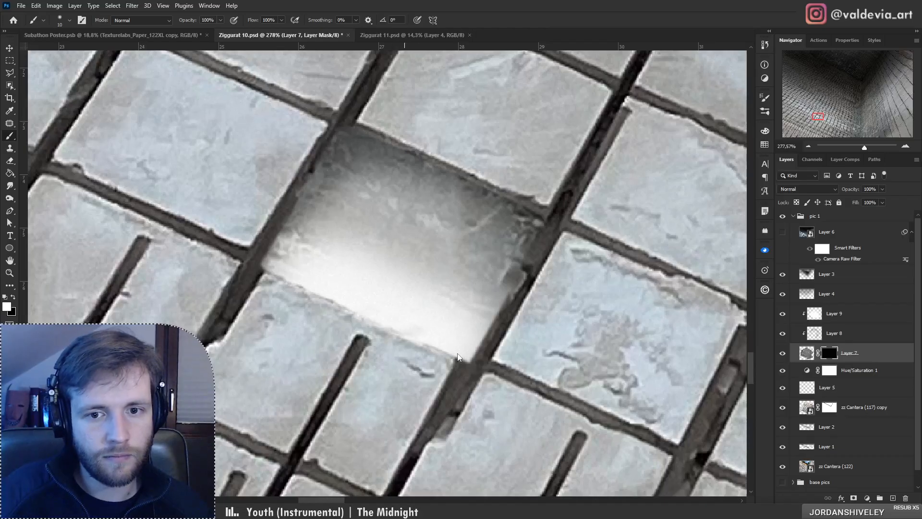
pyautogui.rightClick(514, 374)
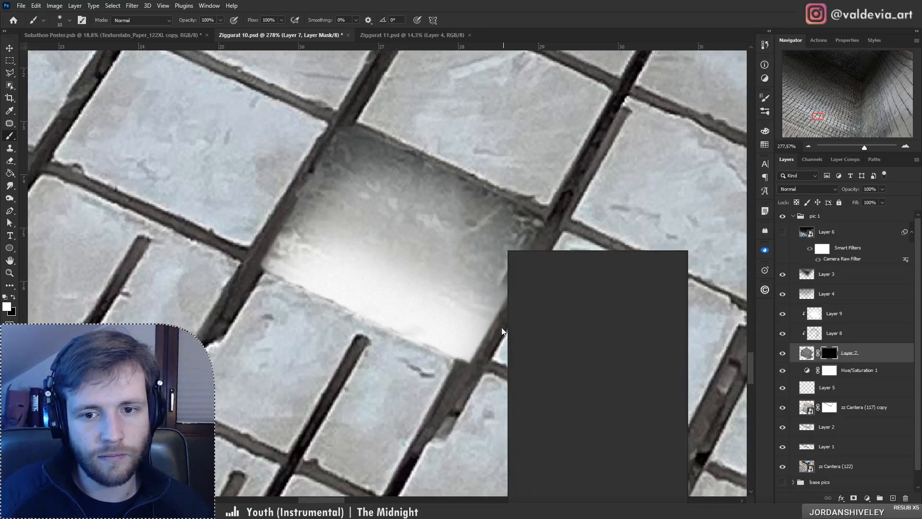
pyautogui.click(461, 370)
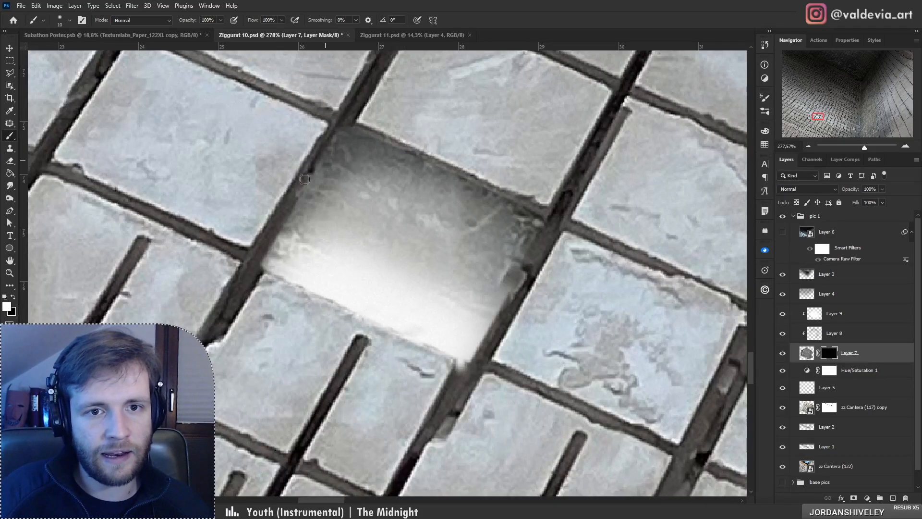
# Step: Reveal more of the opening along its left edge and lower-left corner on the Layer 7 mask with the 10 px brush
pyautogui.moveTo(414, 259)
pyautogui.mouseDown()
pyautogui.moveTo(323, 262)
pyautogui.moveTo(383, 249)
pyautogui.mouseUp()
pyautogui.rightClick(474, 348)
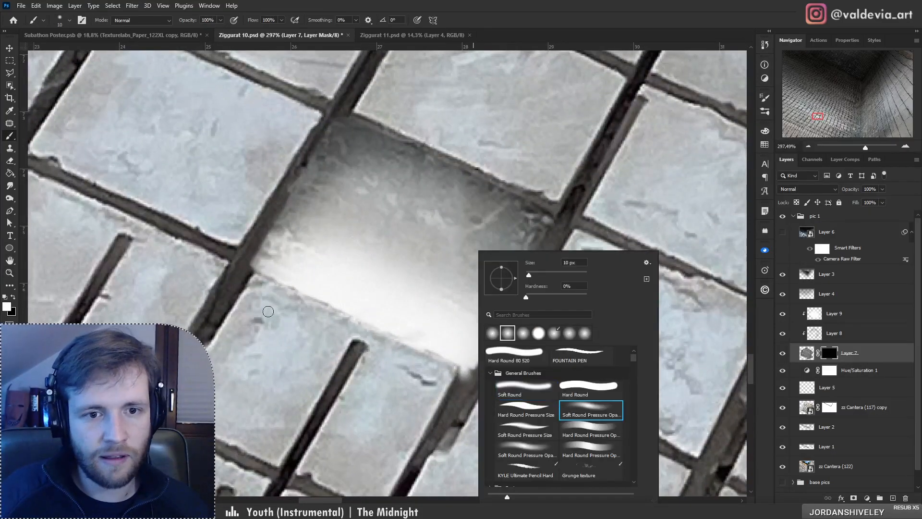
pyautogui.click(226, 308)
pyautogui.moveTo(279, 225); pyautogui.dragTo(296, 184)
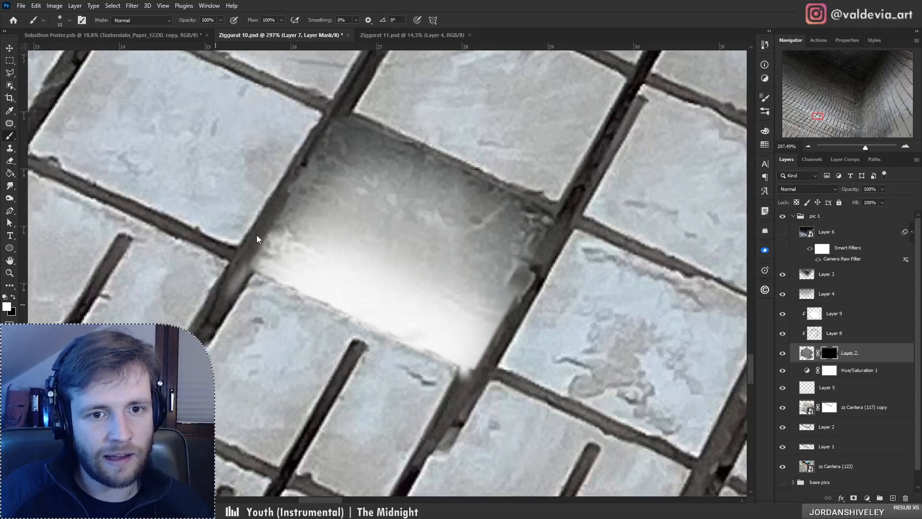
pyautogui.moveTo(257, 239); pyautogui.dragTo(230, 287)
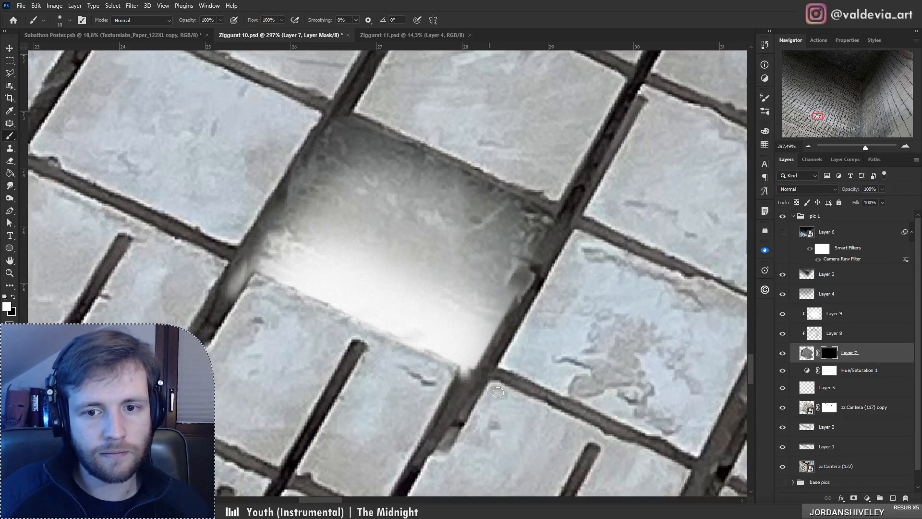
pyautogui.moveTo(473, 391)
pyautogui.mouseDown()
pyautogui.moveTo(431, 324)
pyautogui.moveTo(431, 302)
pyautogui.moveTo(478, 235)
pyautogui.moveTo(430, 319)
pyautogui.moveTo(441, 286)
pyautogui.mouseUp()
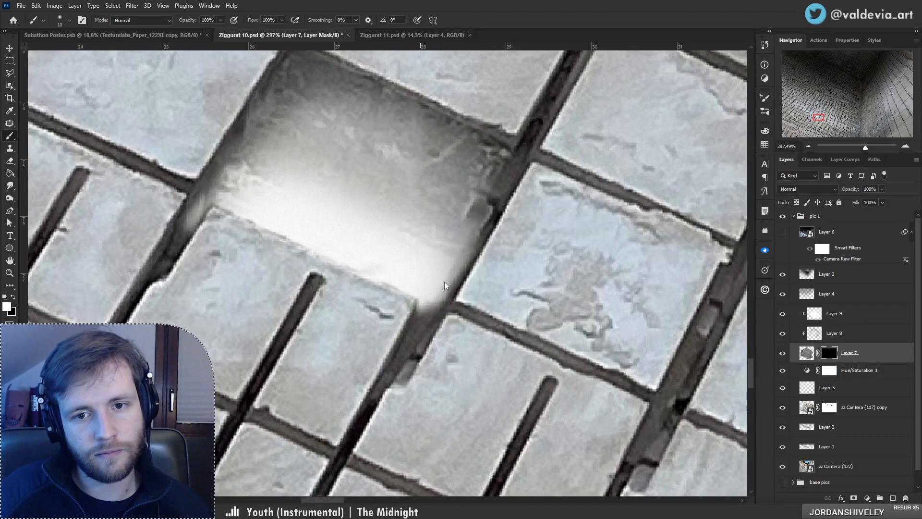
# Step: Strengthen the white glow inside the tile opening on Layer 9 with a 130 px soft brush, undoing the excess stroke
pyautogui.press('z')
pyautogui.moveTo(395, 222); pyautogui.dragTo(262, 232)
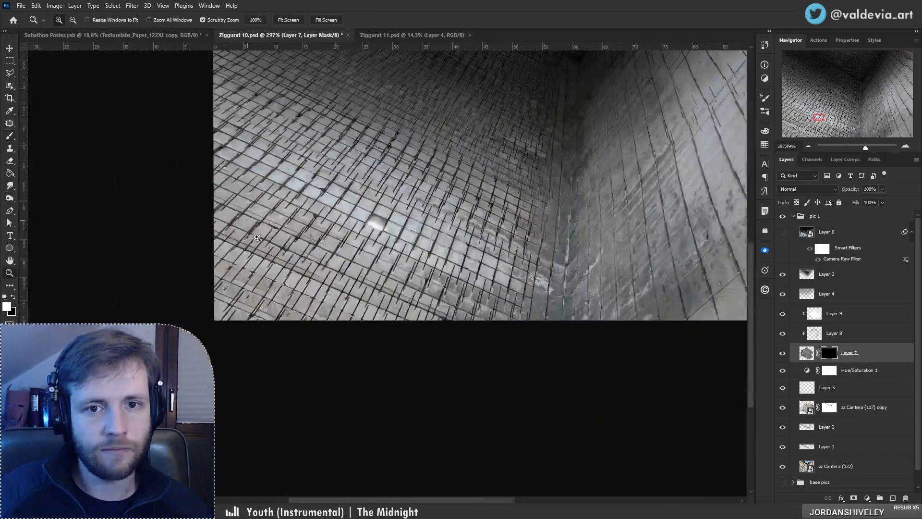
pyautogui.moveTo(381, 205); pyautogui.dragTo(444, 203)
pyautogui.press('b')
pyautogui.click(834, 313)
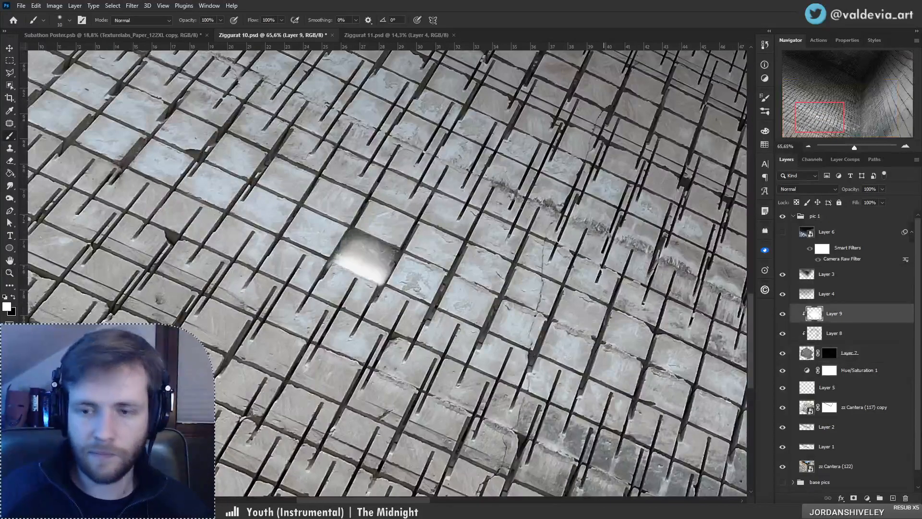
pyautogui.rightClick(385, 271)
pyautogui.click(469, 275)
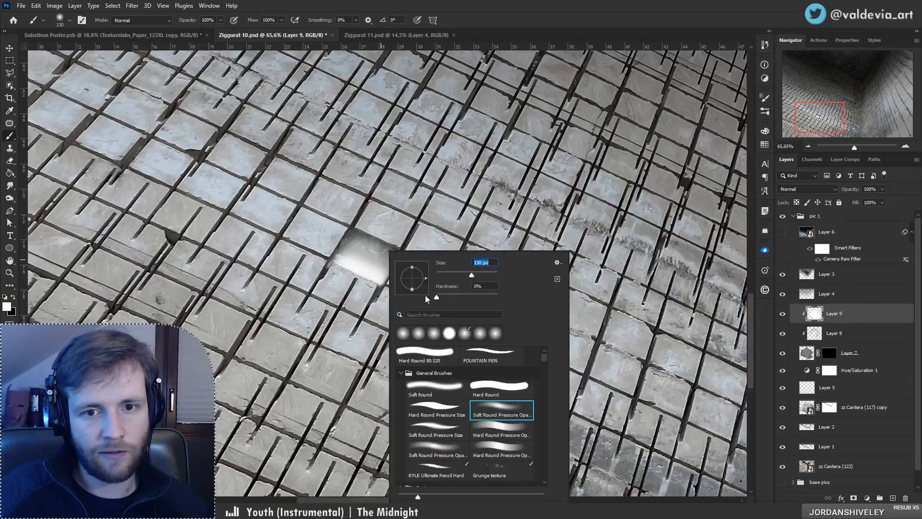
pyautogui.moveTo(367, 292)
pyautogui.mouseDown()
pyautogui.moveTo(339, 264)
pyautogui.moveTo(346, 262)
pyautogui.moveTo(338, 281)
pyautogui.moveTo(347, 260)
pyautogui.moveTo(358, 276)
pyautogui.mouseUp()
pyautogui.hotkey('ctrl', 'z')
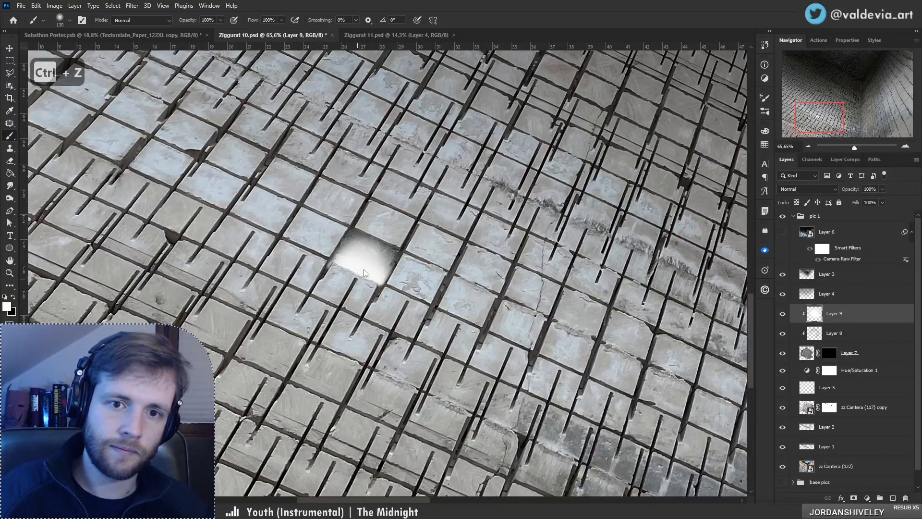
# Step: Add a new layer above Layer 9 in Soft Light mode and brush a white glow over the opening, keeping that layer active
pyautogui.click(893, 498)
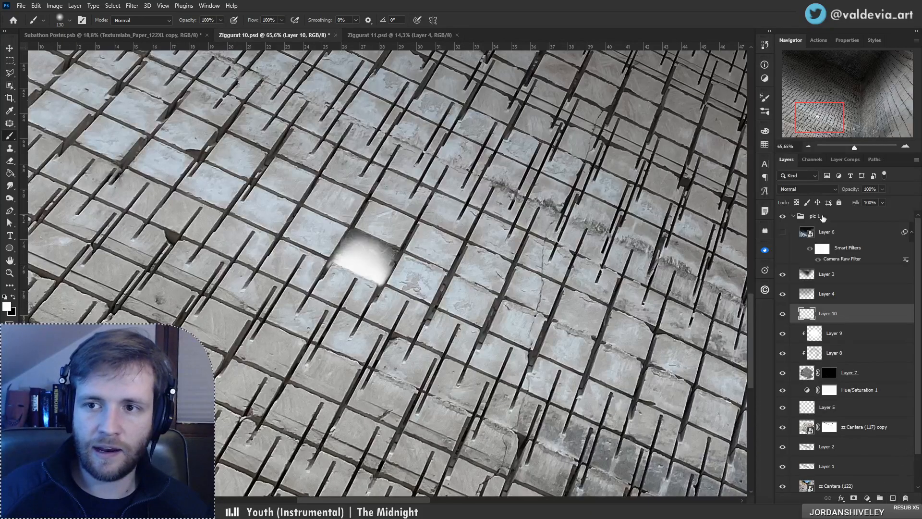
pyautogui.click(811, 189)
pyautogui.click(809, 313)
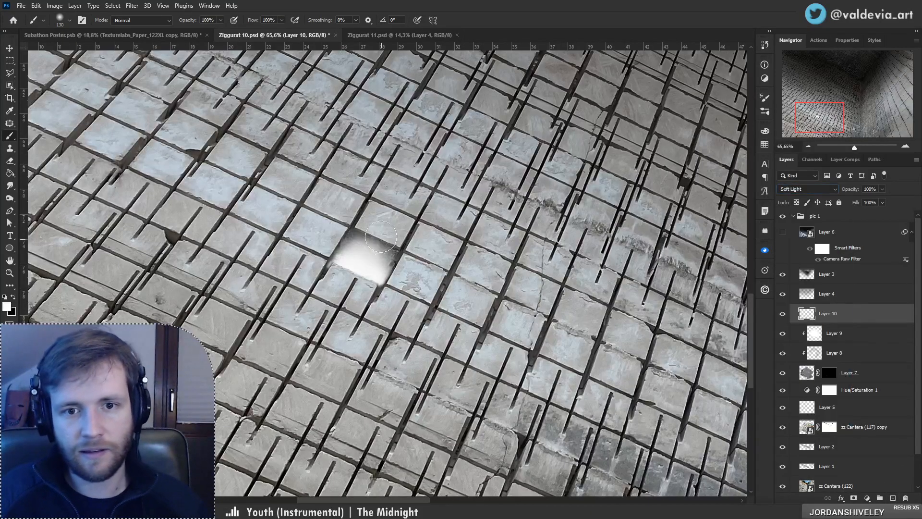
pyautogui.moveTo(381, 237); pyautogui.dragTo(345, 259)
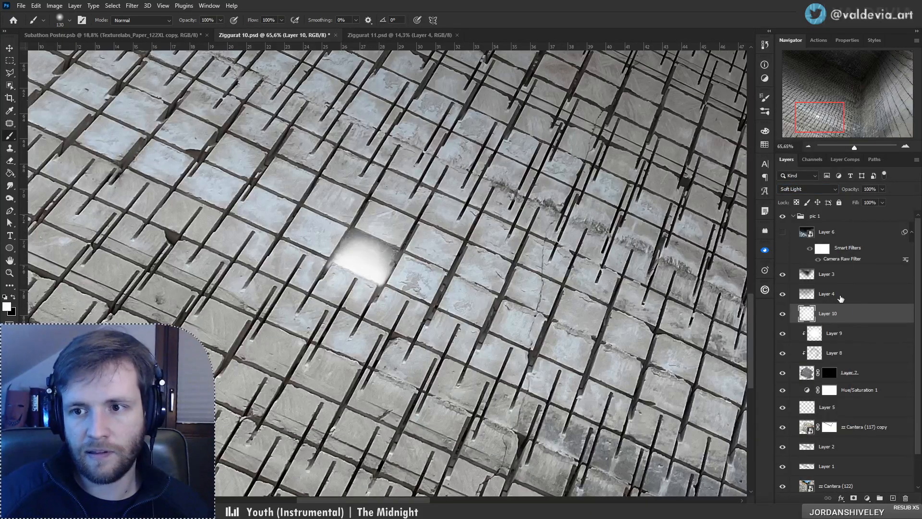
pyautogui.click(799, 281)
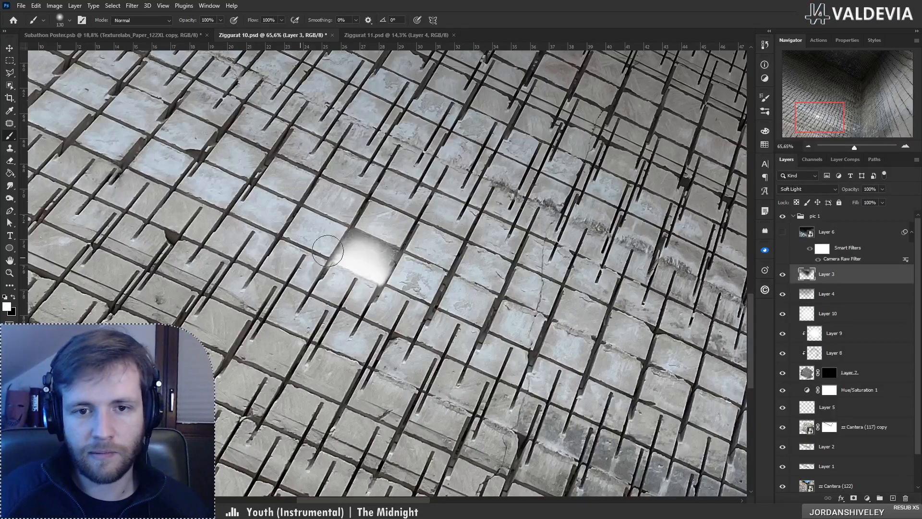
pyautogui.click(831, 315)
# Step: Spread a wider white glow over the tiles around the opening on Layer 10 with a 275 px soft brush
pyautogui.rightClick(343, 242)
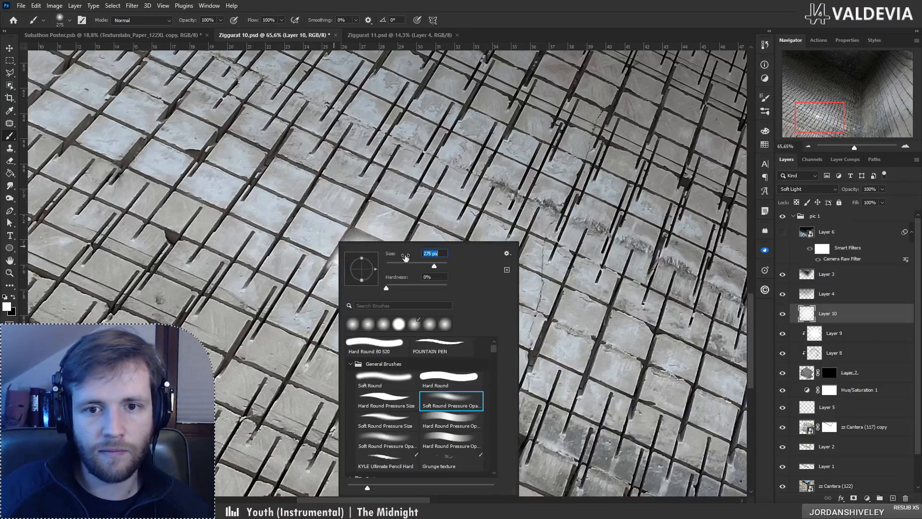
pyautogui.click(333, 232)
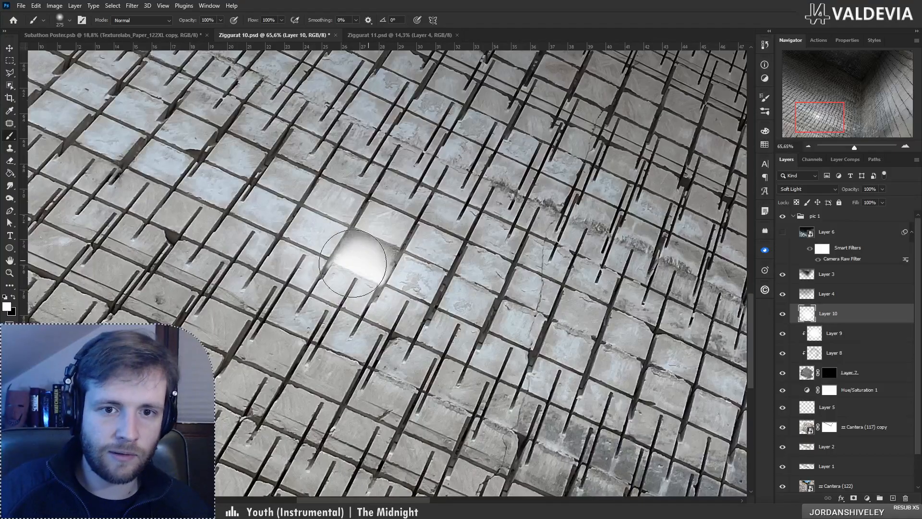
pyautogui.press('z')
pyautogui.moveTo(370, 258)
pyautogui.mouseDown()
pyautogui.moveTo(281, 262)
pyautogui.moveTo(327, 259)
pyautogui.moveTo(365, 233)
pyautogui.mouseUp()
pyautogui.press('b')
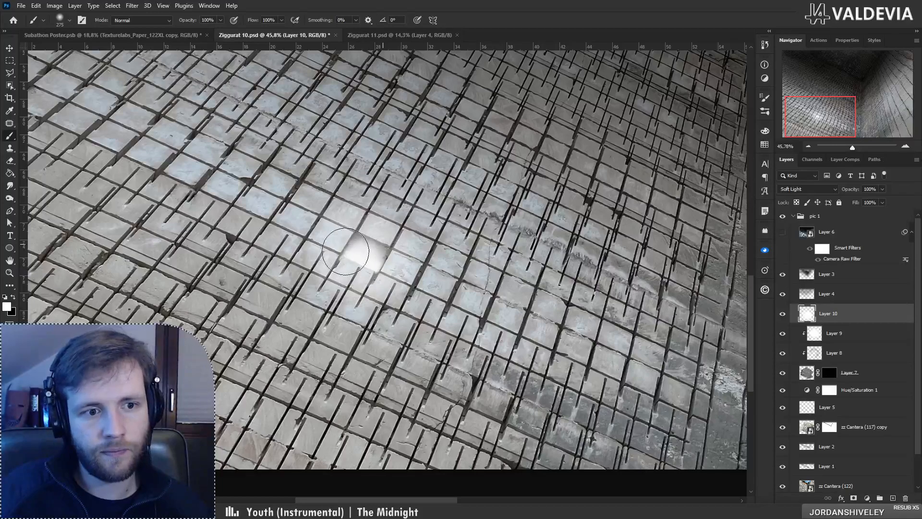
# Step: Add another new layer directly above Layer 9 and set its blend mode to Soft Light
pyautogui.press('z')
pyautogui.moveTo(384, 269)
pyautogui.mouseDown()
pyautogui.moveTo(302, 307)
pyautogui.moveTo(282, 306)
pyautogui.moveTo(381, 236)
pyautogui.mouseUp()
pyautogui.press('b')
pyautogui.hotkey('alt', '[')
pyautogui.rightClick(369, 244)
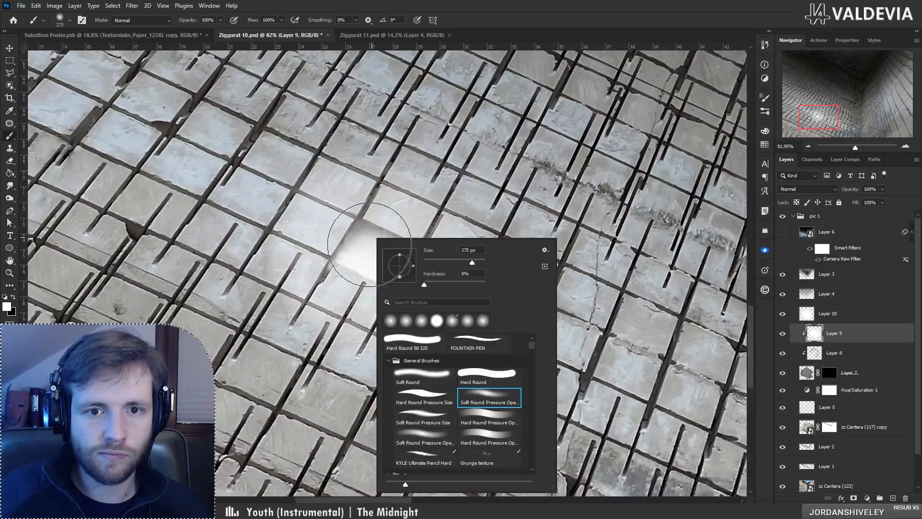
pyautogui.click(892, 498)
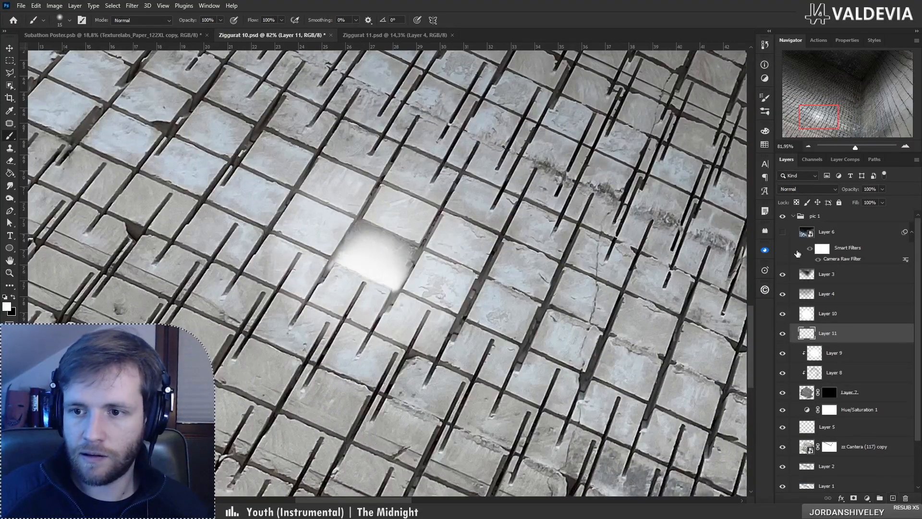
pyautogui.click(808, 189)
pyautogui.click(808, 313)
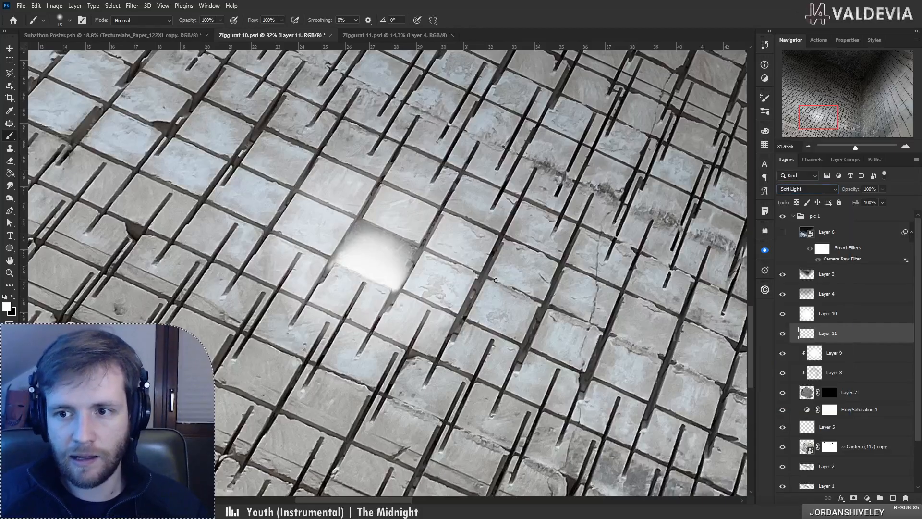
# Step: Undo the last stroke and paint white light along the opening's edges on Layer 11 with 61 px and 26 px soft brushes
pyautogui.hotkey('ctrl', 'z')
pyautogui.rightClick(385, 236)
pyautogui.click(345, 248)
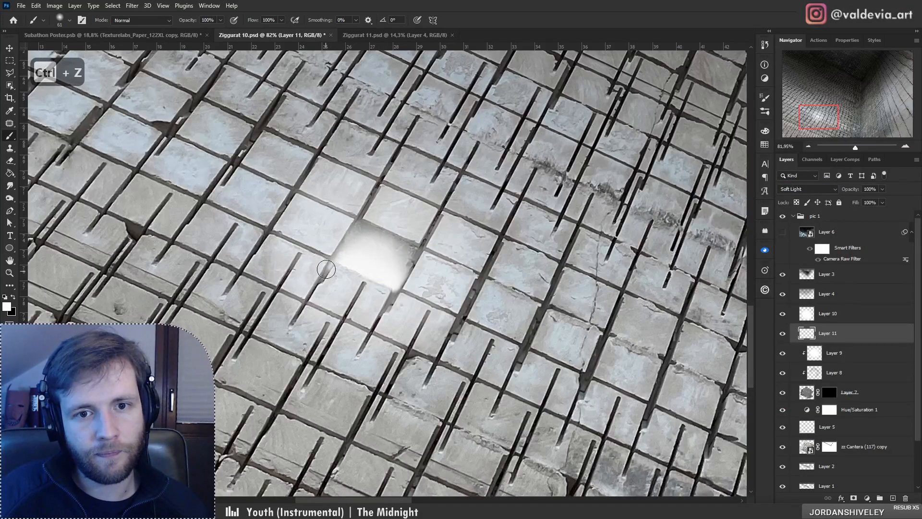
pyautogui.moveTo(364, 233)
pyautogui.mouseDown()
pyautogui.moveTo(416, 254)
pyautogui.moveTo(377, 319)
pyautogui.moveTo(410, 263)
pyautogui.mouseUp()
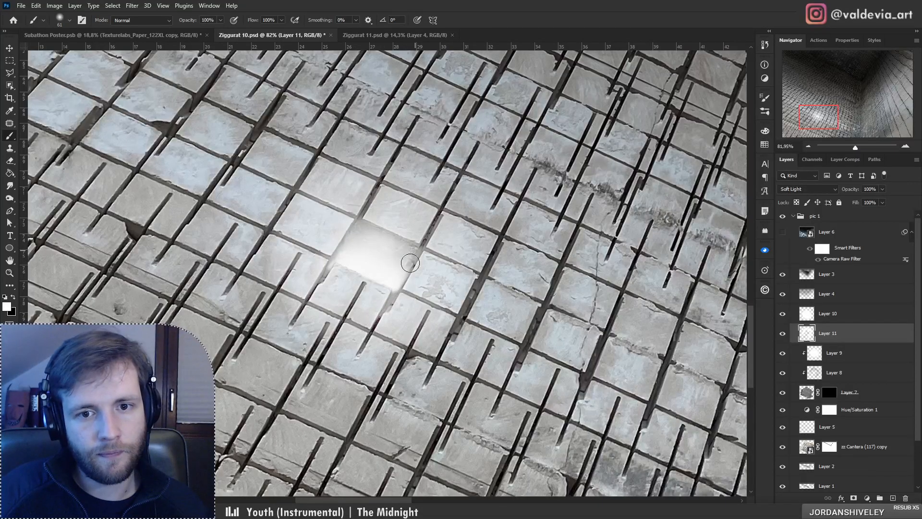
pyautogui.rightClick(435, 246)
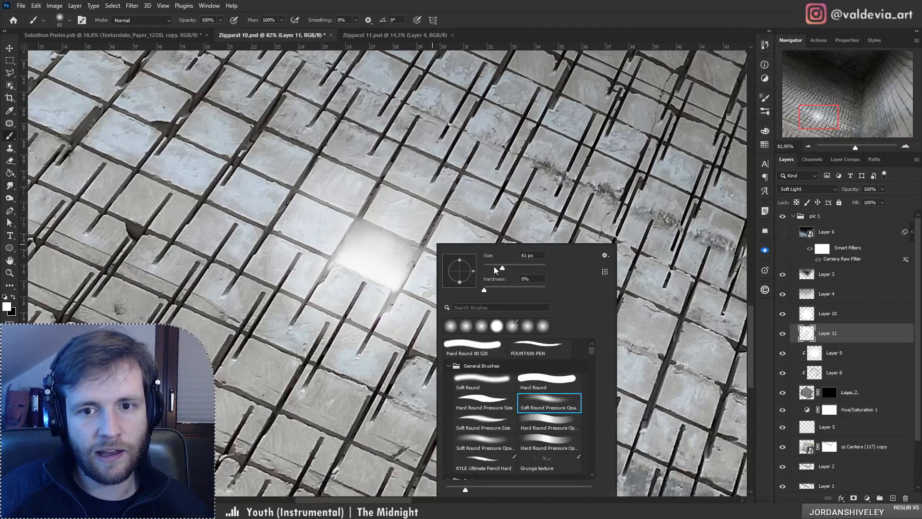
pyautogui.moveTo(388, 304); pyautogui.dragTo(397, 281)
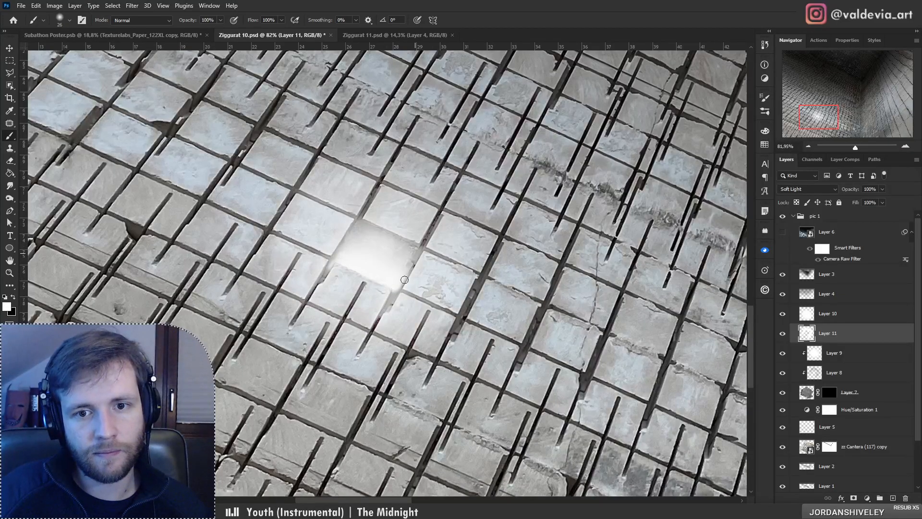
# Step: Erase excess glow beside the opening's lower-right corner on Layer 11 with a soft 37 px eraser, after undoing the oversized erasure
pyautogui.press('e')
pyautogui.hotkey('ctrl', 'z')
pyautogui.rightClick(496, 237)
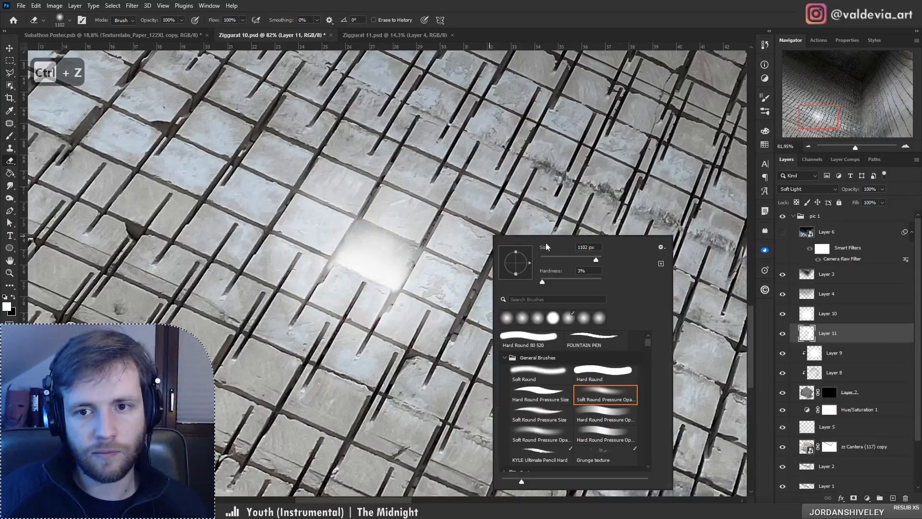
pyautogui.moveTo(444, 304); pyautogui.dragTo(424, 300)
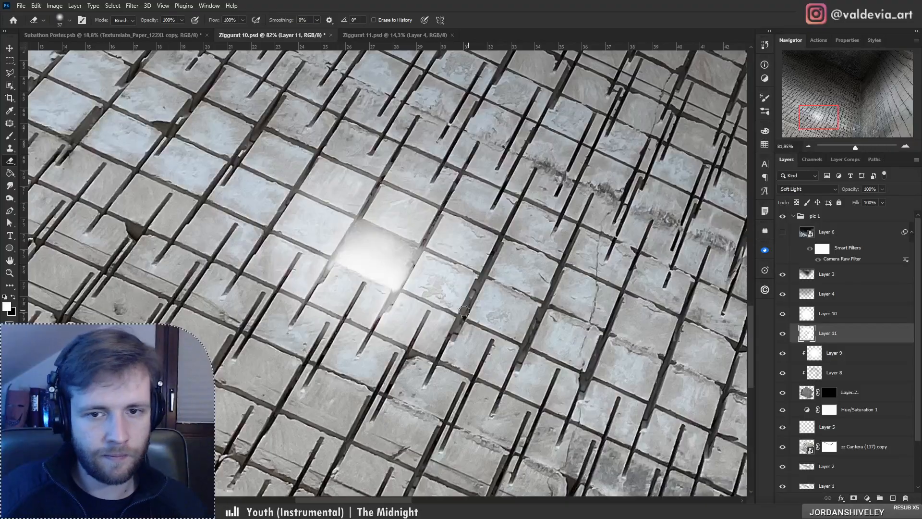
# Step: Paint black along the tile joints beside the opening on Layer 11 with the 26 px soft brush to deepen the gaps
pyautogui.press('b')
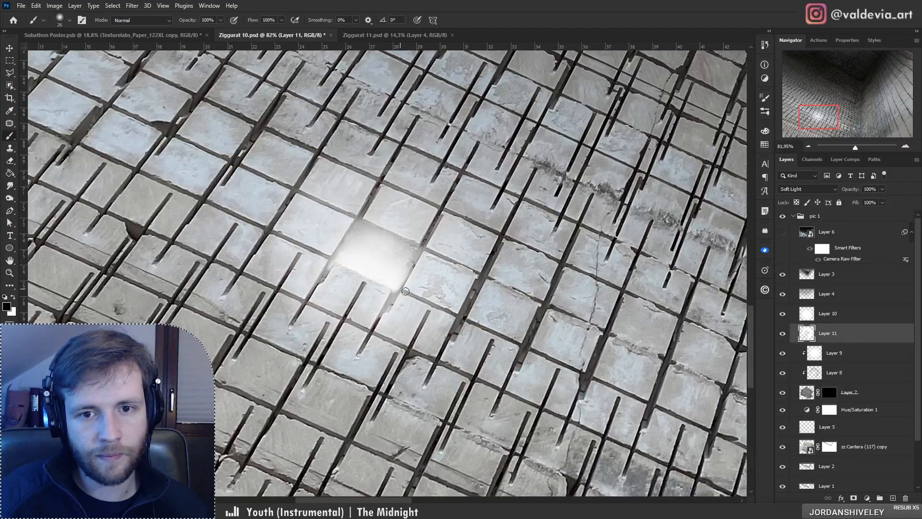
pyautogui.moveTo(406, 291); pyautogui.dragTo(446, 309)
pyautogui.moveTo(428, 254); pyautogui.dragTo(476, 276)
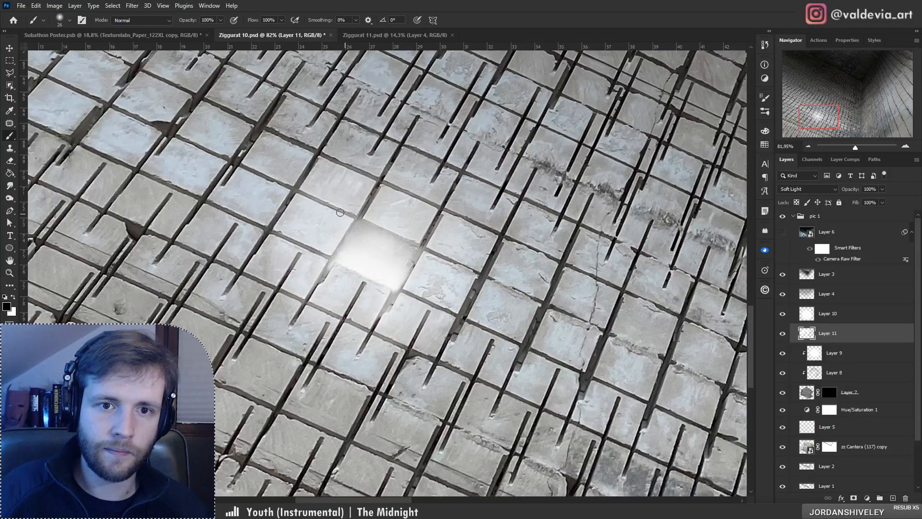
# Step: Try painting white light beside the glowing opening on Layer 11 with an 80 px soft brush
pyautogui.press('z')
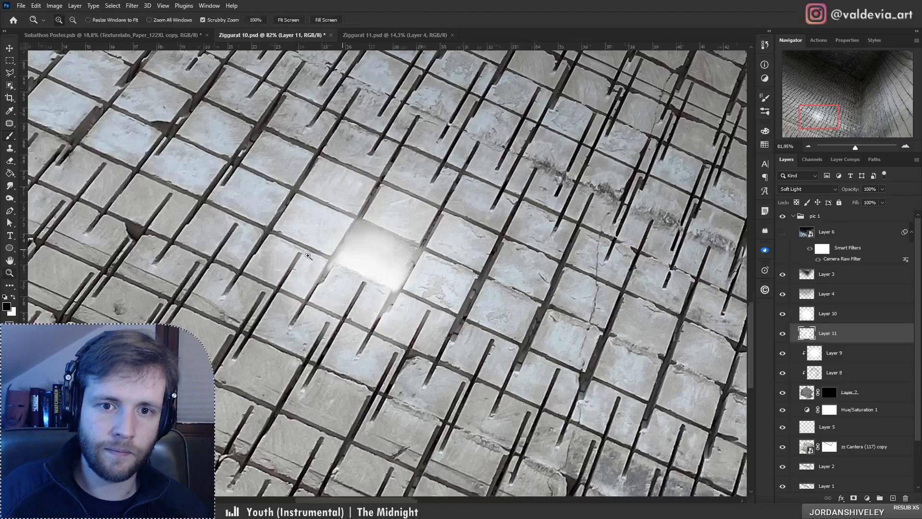
pyautogui.moveTo(342, 249)
pyautogui.mouseDown()
pyautogui.moveTo(206, 271)
pyautogui.moveTo(489, 247)
pyautogui.mouseUp()
pyautogui.press('b')
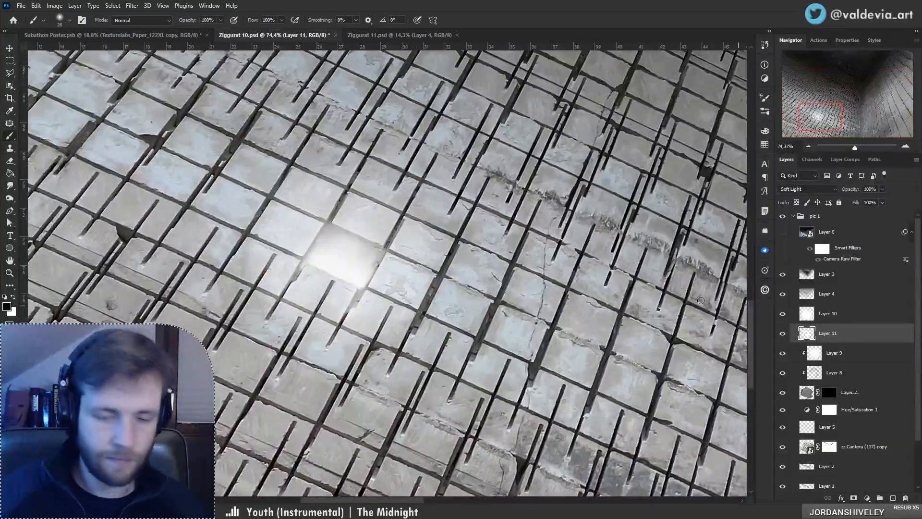
pyautogui.rightClick(377, 252)
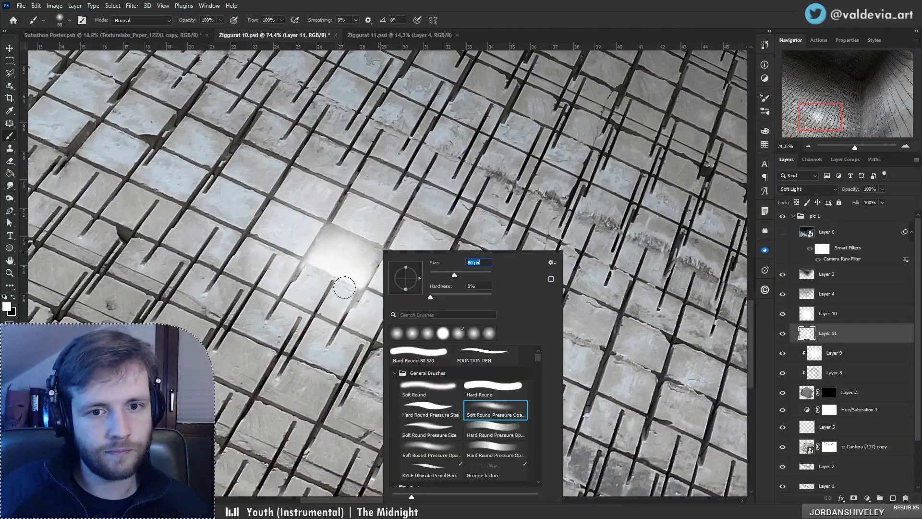
pyautogui.press('Return')
pyautogui.hotkey('ctrl', 'z')
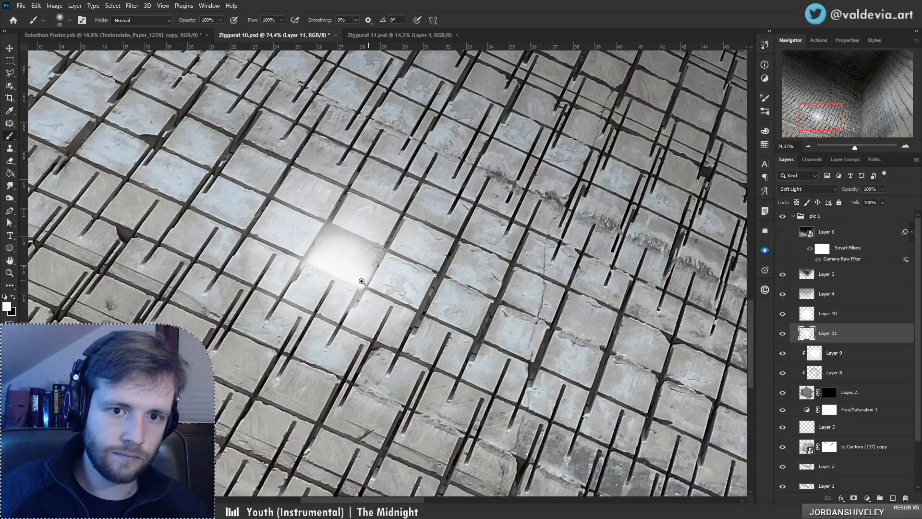
# Step: Stamp the visible layers into a new smart object above Layer 6 and give it Layer 6's Camera Raw Filter
pyautogui.press('z')
pyautogui.moveTo(362, 274)
pyautogui.mouseDown()
pyautogui.moveTo(235, 286)
pyautogui.moveTo(293, 282)
pyautogui.mouseUp()
pyautogui.press('b')
pyautogui.click(837, 232)
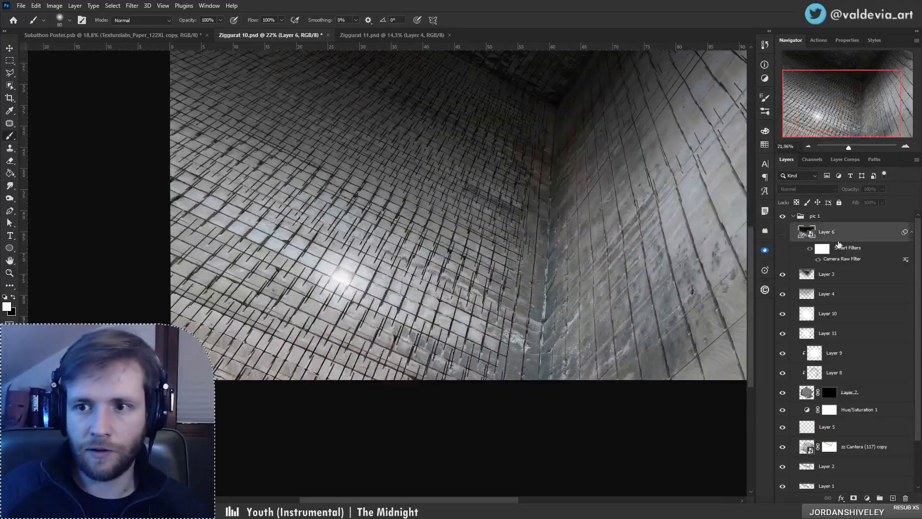
pyautogui.hotkey('ctrl', 'shift', 'alt', 'e')
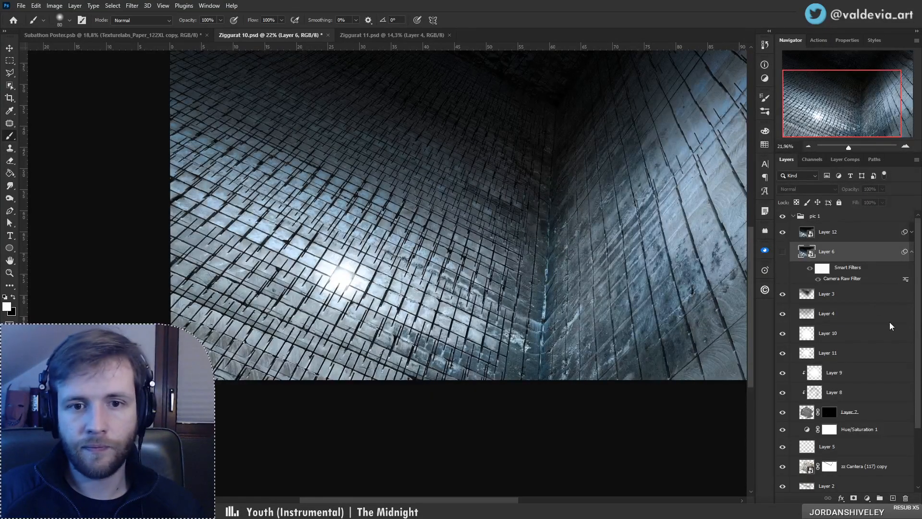
pyautogui.click(783, 252)
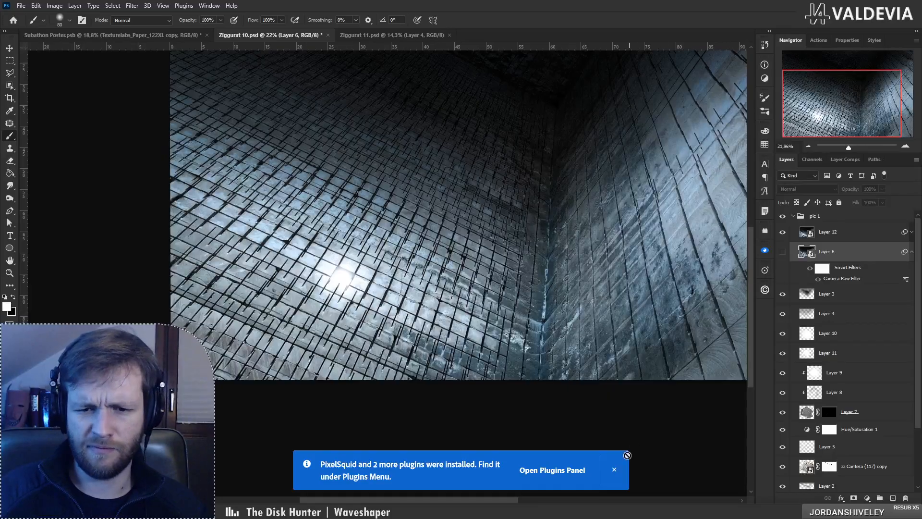
# Step: Dismiss the plugin installation notice and add a new layer above Layer 12 with its blend mode set to Overlay
pyautogui.click(615, 470)
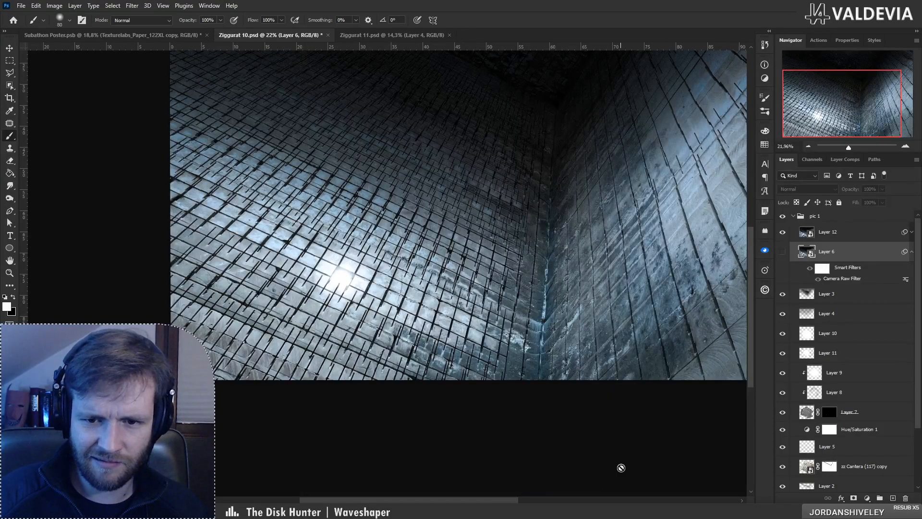
pyautogui.click(842, 235)
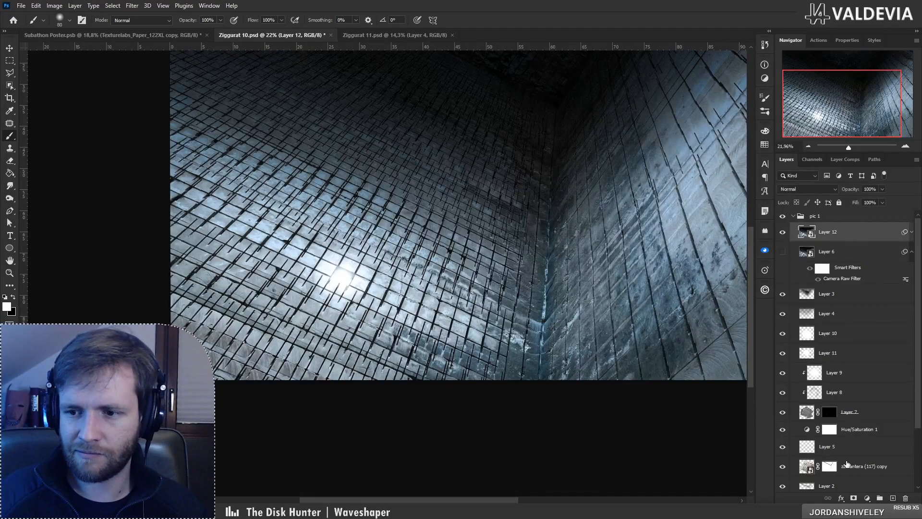
pyautogui.click(894, 498)
pyautogui.click(816, 189)
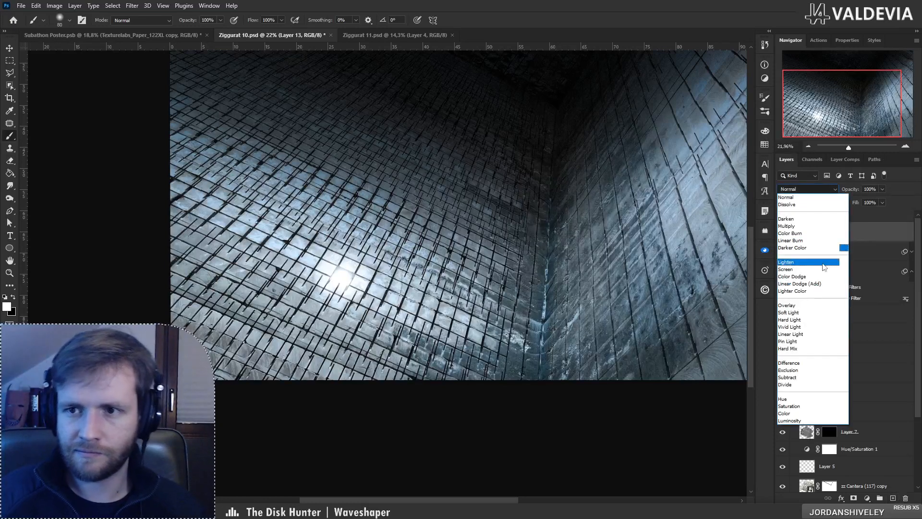
pyautogui.click(796, 304)
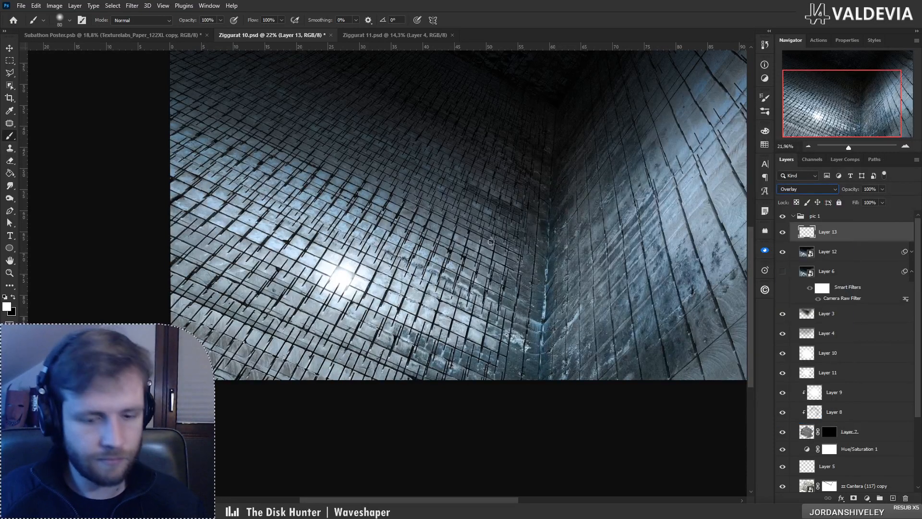
# Step: Try adding a white glow over the bright opening on the Overlay layer with a 401 px soft brush
pyautogui.rightClick(417, 243)
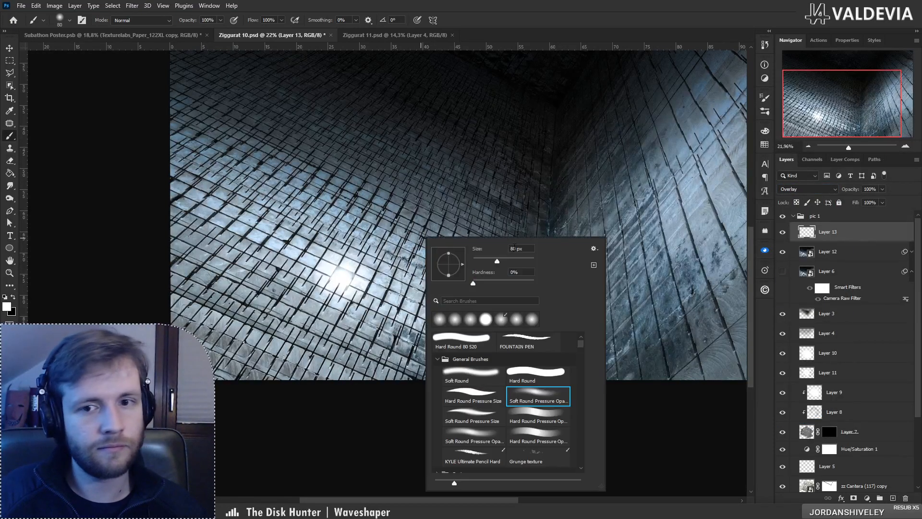
pyautogui.click(349, 275)
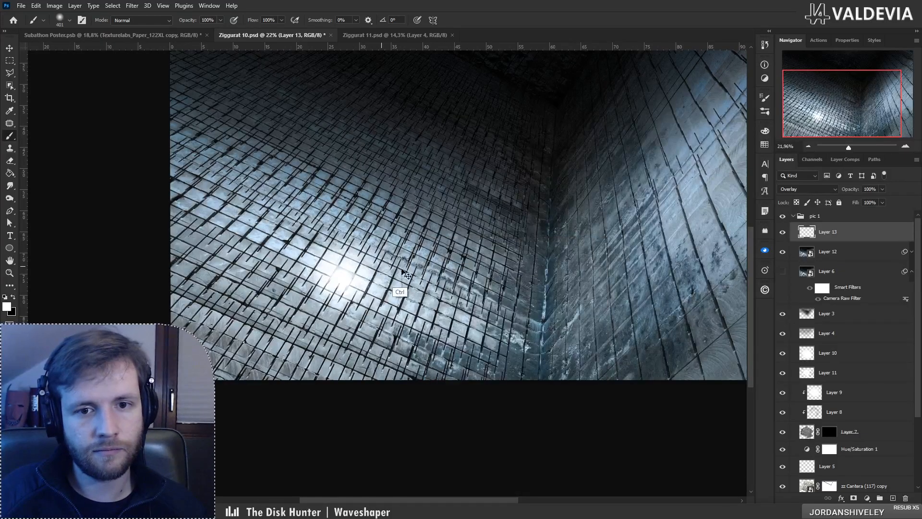
pyautogui.hotkey('ctrl', 'z')
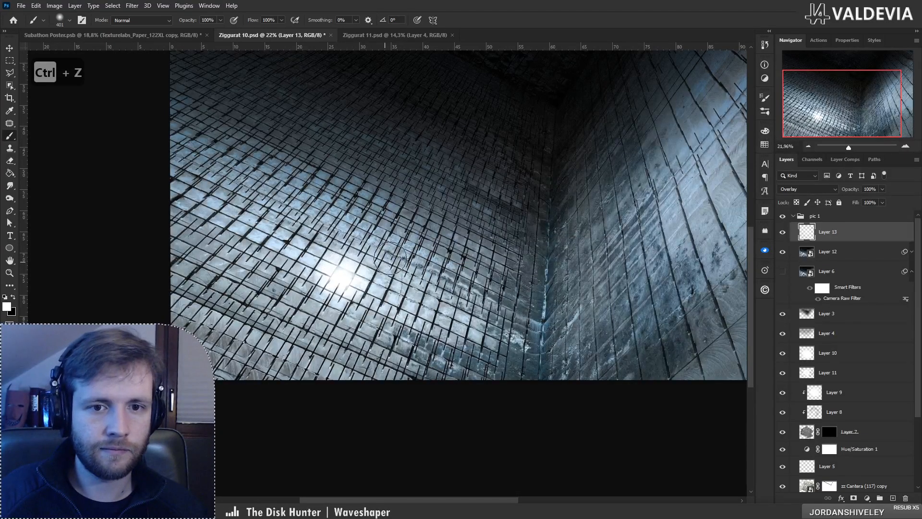
# Step: Paint a soft white glow on Layer 13 around the bright spot on the tiled wall, enlarging the brush to about 1811 px
pyautogui.rightClick(469, 264)
pyautogui.click(298, 250)
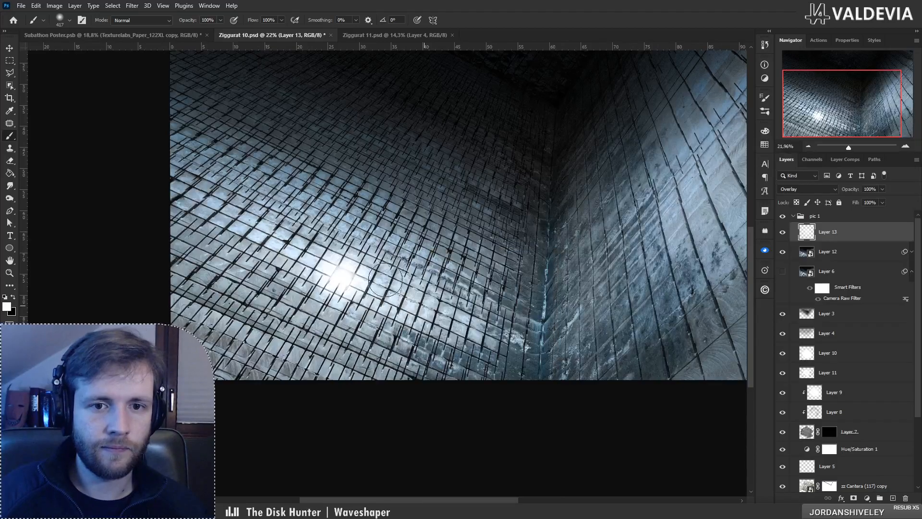
pyautogui.hotkey('ctrl', 'z')
pyautogui.rightClick(438, 275)
pyautogui.moveTo(442, 271); pyautogui.dragTo(445, 271)
pyautogui.click(298, 214)
pyautogui.moveTo(331, 290)
pyautogui.mouseDown()
pyautogui.moveTo(321, 277)
pyautogui.moveTo(314, 292)
pyautogui.moveTo(322, 300)
pyautogui.moveTo(306, 255)
pyautogui.moveTo(404, 297)
pyautogui.mouseUp()
pyautogui.moveTo(388, 260)
pyautogui.mouseDown()
pyautogui.moveTo(281, 260)
pyautogui.moveTo(311, 257)
pyautogui.moveTo(354, 292)
pyautogui.moveTo(342, 272)
pyautogui.mouseUp()
pyautogui.rightClick(466, 272)
pyautogui.click(529, 275)
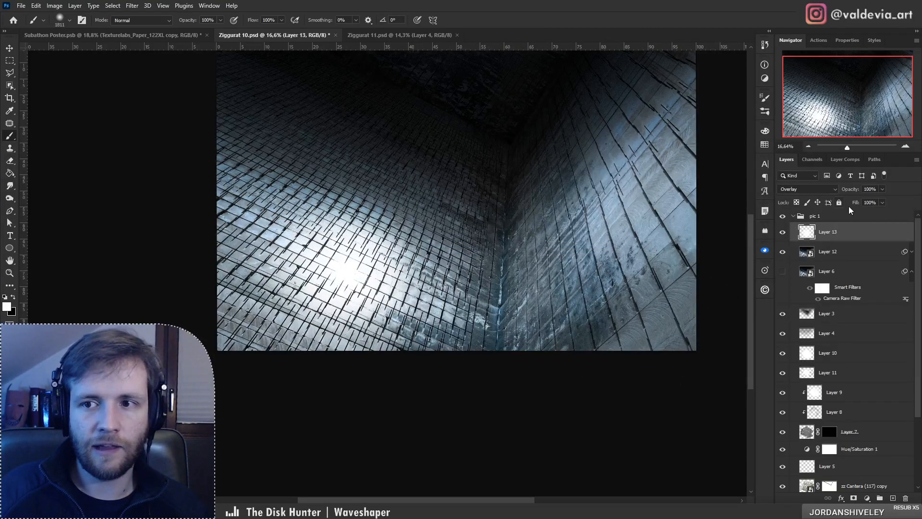
# Step: Reduce Layer 13's opacity to 25% and compare the image with the layer hidden and shown
pyautogui.moveTo(851, 189); pyautogui.dragTo(826, 185)
pyautogui.moveTo(854, 192); pyautogui.dragTo(844, 190)
pyautogui.click(782, 233)
pyautogui.click(783, 234)
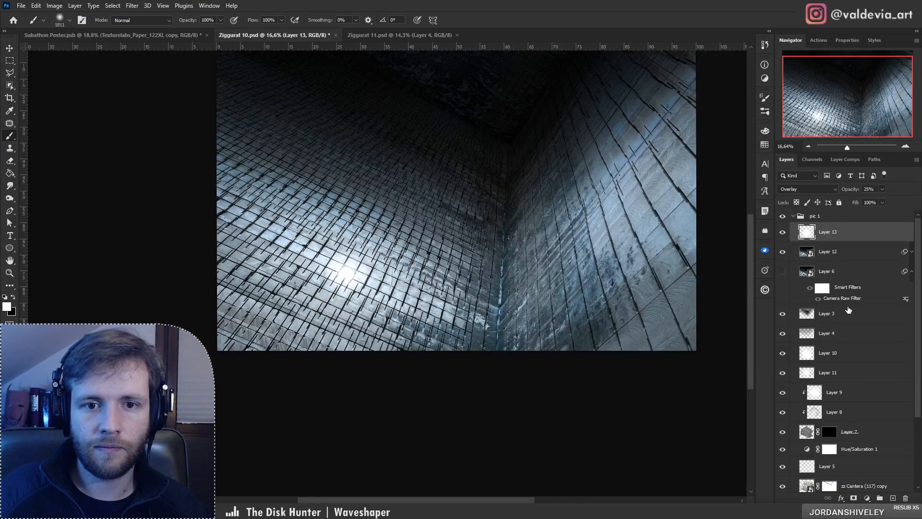
# Step: Add a new layer above Layer 13 and set its blend mode to Soft Light
pyautogui.click(893, 498)
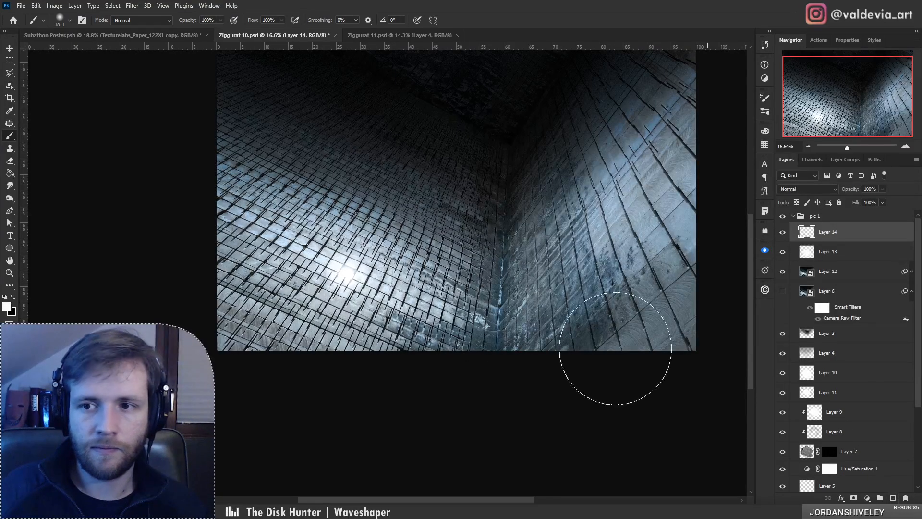
pyautogui.click(804, 191)
pyautogui.click(792, 313)
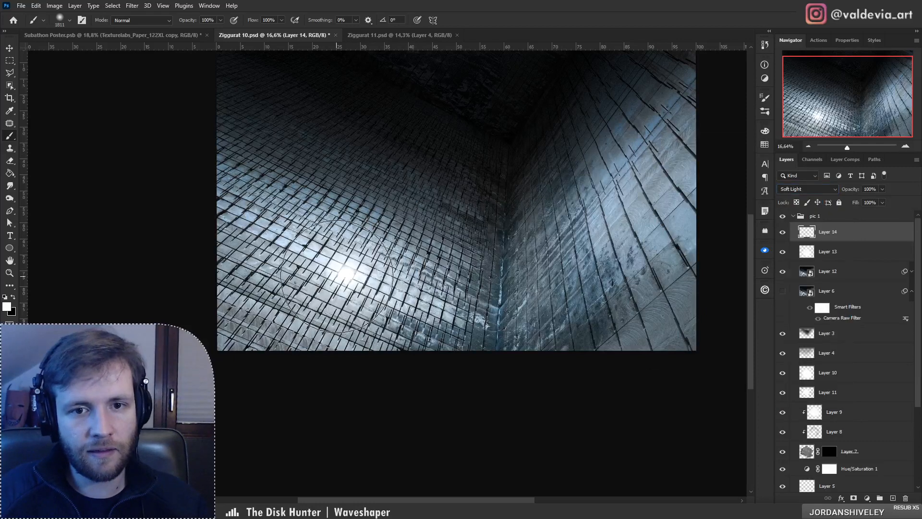
# Step: Reduce the brush to 1200 px and dab soft white over the wall's bright spot on the Soft Light layer
pyautogui.press('[')
pyautogui.press('[')
pyautogui.press('[')
pyautogui.press('[')
pyautogui.press('[')
pyautogui.press('[')
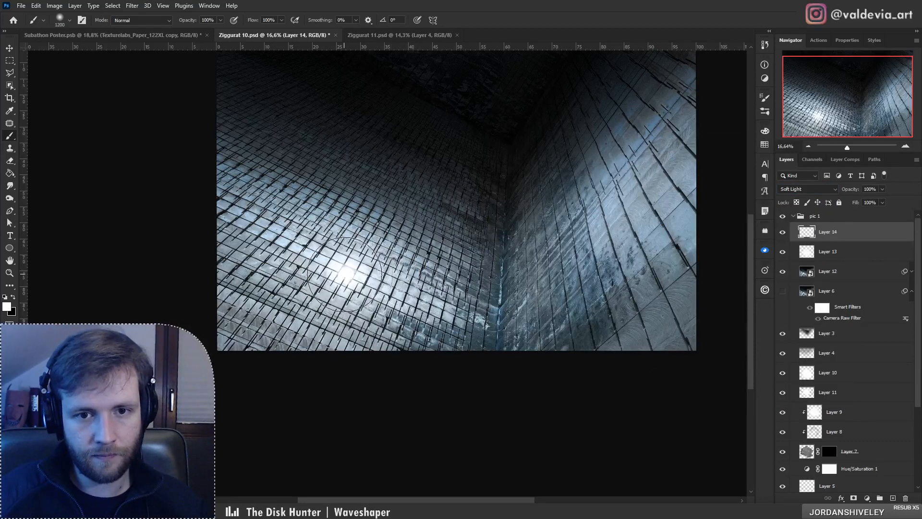
pyautogui.click(344, 269)
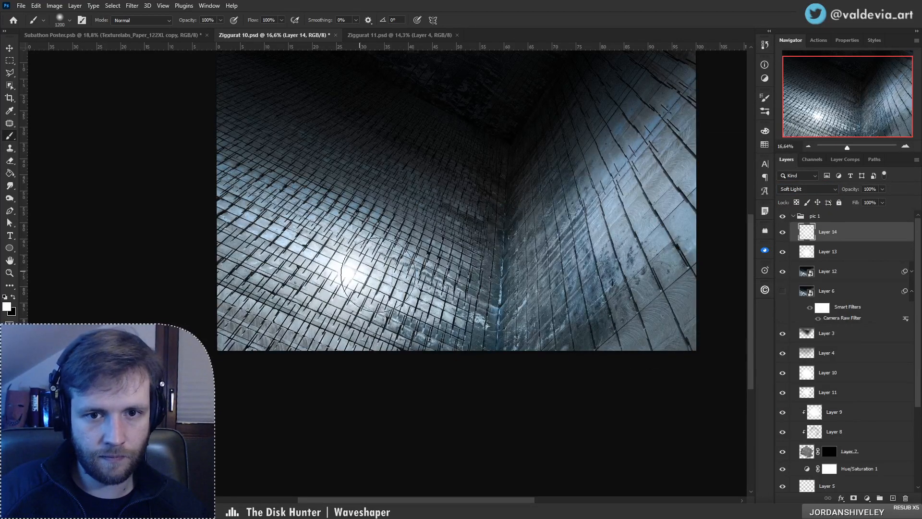
# Step: Save Ziggurat 10.psd and switch to the Ziggurat 11.psd document
pyautogui.hotkey('ctrl', 'space')
pyautogui.moveTo(474, 221); pyautogui.dragTo(315, 284)
pyautogui.moveTo(392, 234); pyautogui.dragTo(463, 222)
pyautogui.press('space')
pyautogui.moveTo(464, 280); pyautogui.dragTo(419, 270)
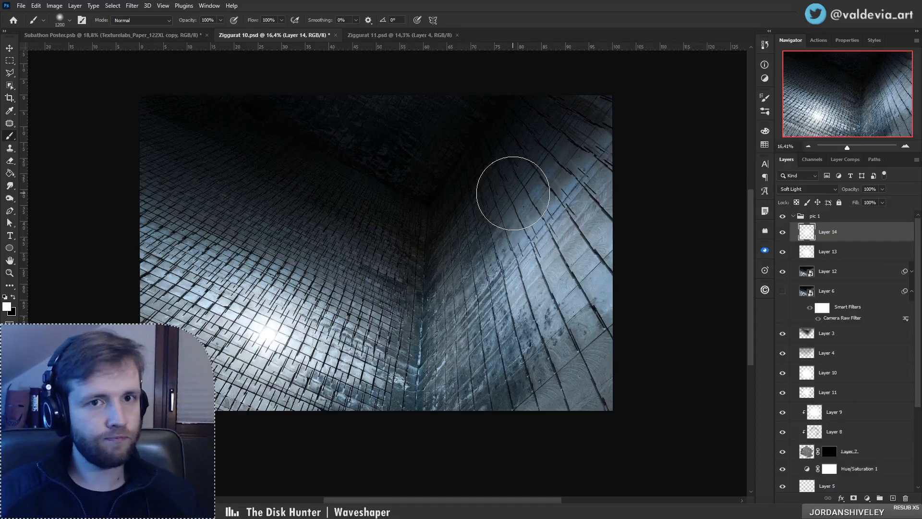
pyautogui.hotkey('ctrl', 's')
pyautogui.click(402, 35)
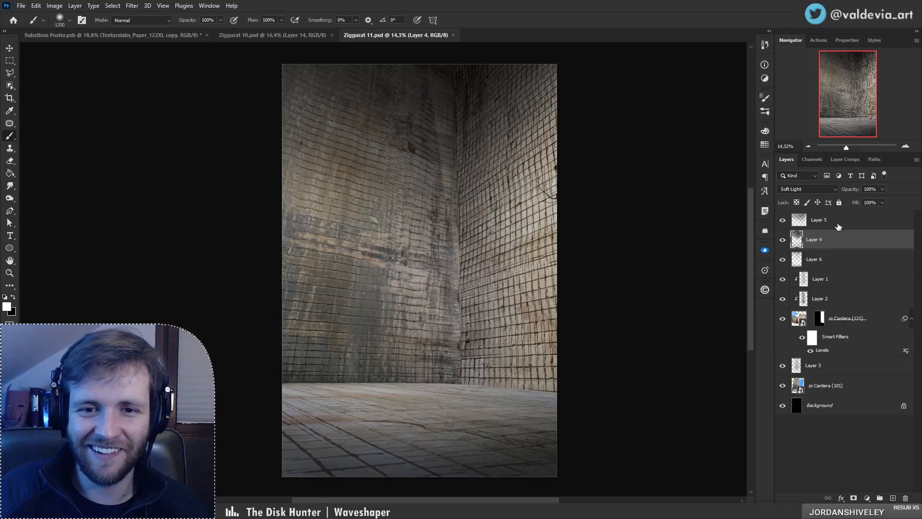
# Step: Identify the layer holding the tiled wall with branches, zz Cantera (121), and add a new clipped layer directly above it
pyautogui.press('z')
pyautogui.moveTo(444, 326); pyautogui.dragTo(447, 298)
pyautogui.moveTo(510, 243); pyautogui.dragTo(629, 208)
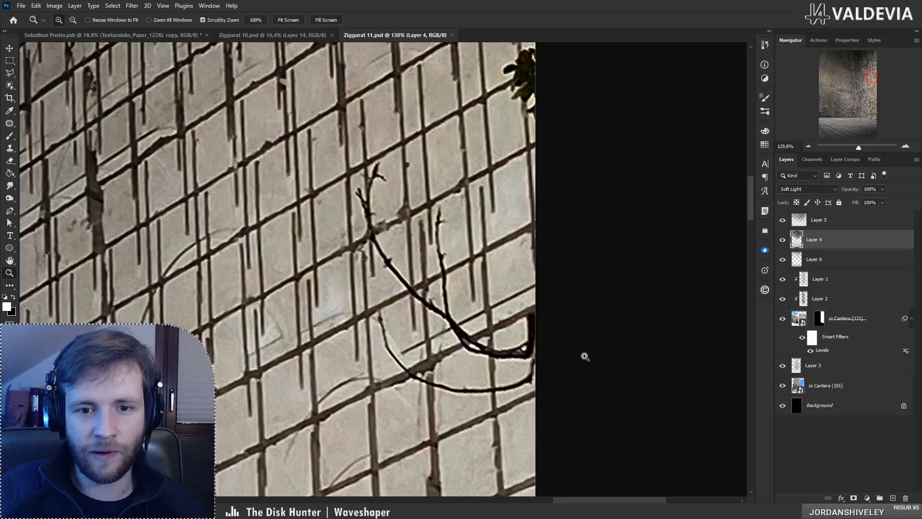
pyautogui.press('b')
pyautogui.click(848, 319)
pyautogui.click(782, 321)
pyautogui.click(782, 320)
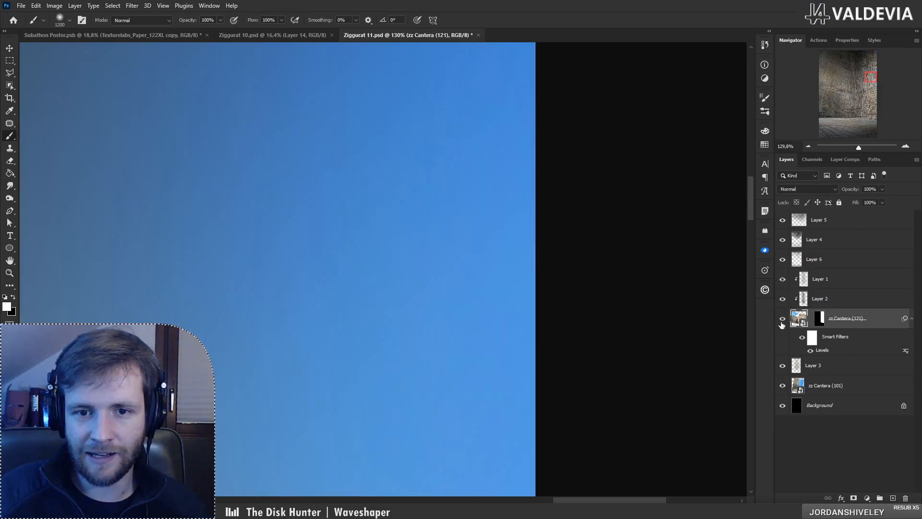
pyautogui.click(894, 498)
# Step: Use the Clone Stamp to cover the thin upright twig near the wall's outer edge with clean tile texture
pyautogui.press('s')
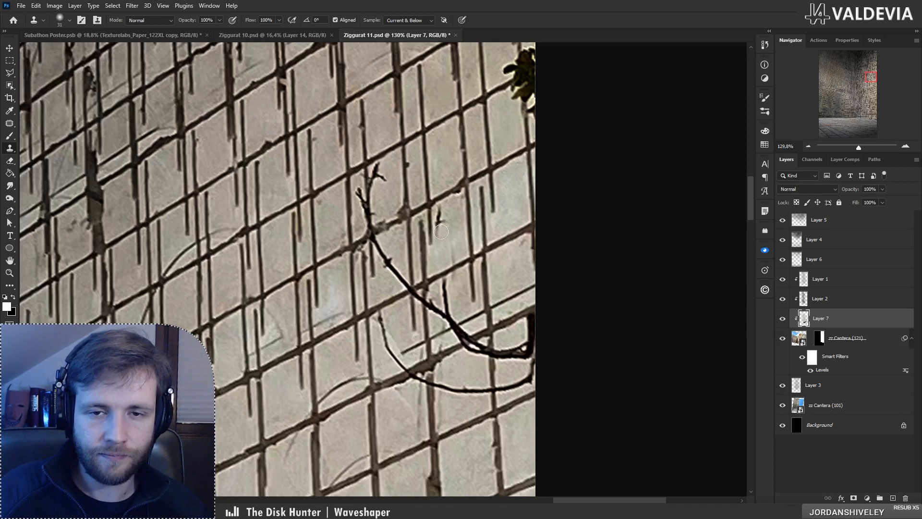
pyautogui.keyDown('alt'); pyautogui.click(506, 237); pyautogui.keyUp('alt')
pyautogui.moveTo(453, 255)
pyautogui.mouseDown()
pyautogui.moveTo(437, 211)
pyautogui.moveTo(436, 234)
pyautogui.moveTo(442, 216)
pyautogui.mouseUp()
pyautogui.hotkey('ctrl', 'z')
# Step: Clone tile and grout texture over the forked upper end of the main branch, undoing strokes that do not match
pyautogui.keyDown('alt'); pyautogui.click(456, 218); pyautogui.keyUp('alt')
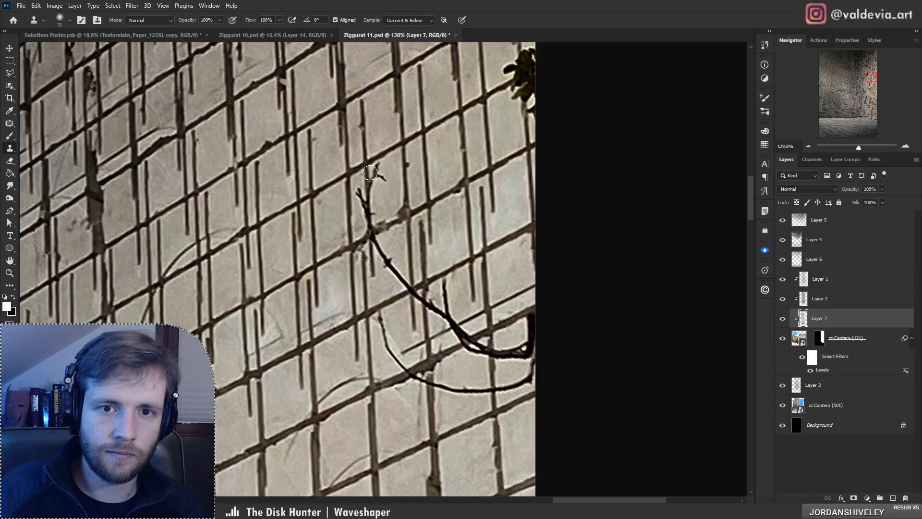
pyautogui.moveTo(370, 172)
pyautogui.mouseDown()
pyautogui.moveTo(378, 181)
pyautogui.moveTo(371, 214)
pyautogui.moveTo(363, 197)
pyautogui.moveTo(367, 216)
pyautogui.moveTo(404, 277)
pyautogui.mouseUp()
pyautogui.hotkey('ctrl', 'z')
pyautogui.keyDown('alt'); pyautogui.click(424, 205); pyautogui.keyUp('alt')
pyautogui.hotkey('ctrl', 'z')
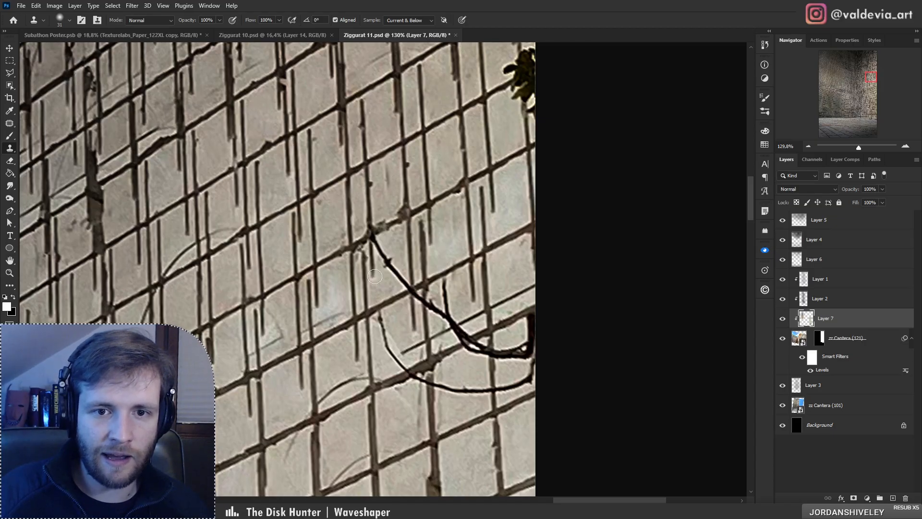
# Step: Clone over the middle of the main branch down to its curve, matching the surrounding grout lines
pyautogui.moveTo(374, 276)
pyautogui.mouseDown()
pyautogui.moveTo(377, 245)
pyautogui.moveTo(392, 270)
pyautogui.moveTo(300, 209)
pyautogui.mouseUp()
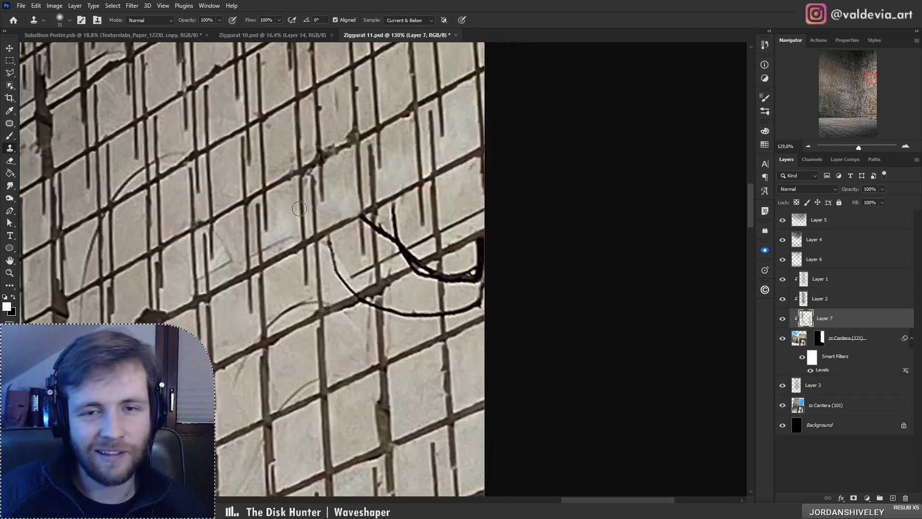
pyautogui.keyDown('alt'); pyautogui.click(420, 183); pyautogui.keyUp('alt')
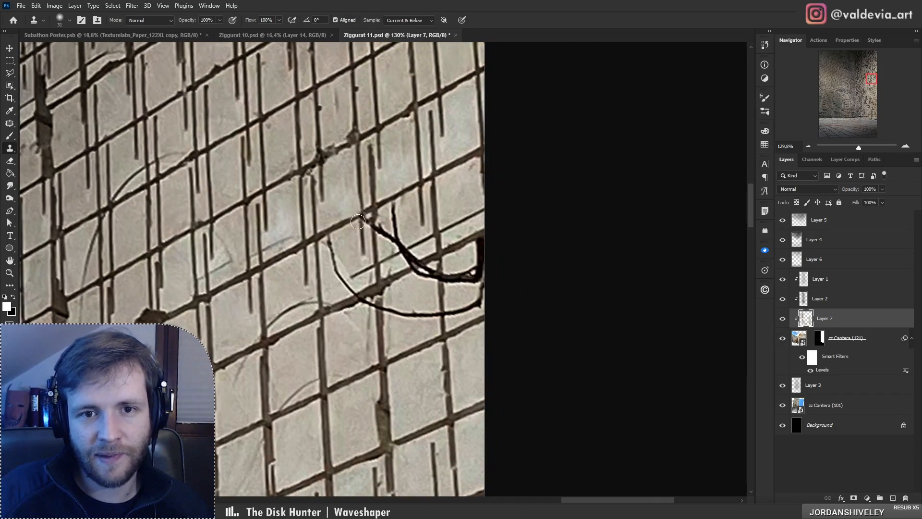
pyautogui.moveTo(364, 221)
pyautogui.mouseDown()
pyautogui.moveTo(364, 248)
pyautogui.moveTo(384, 224)
pyautogui.mouseUp()
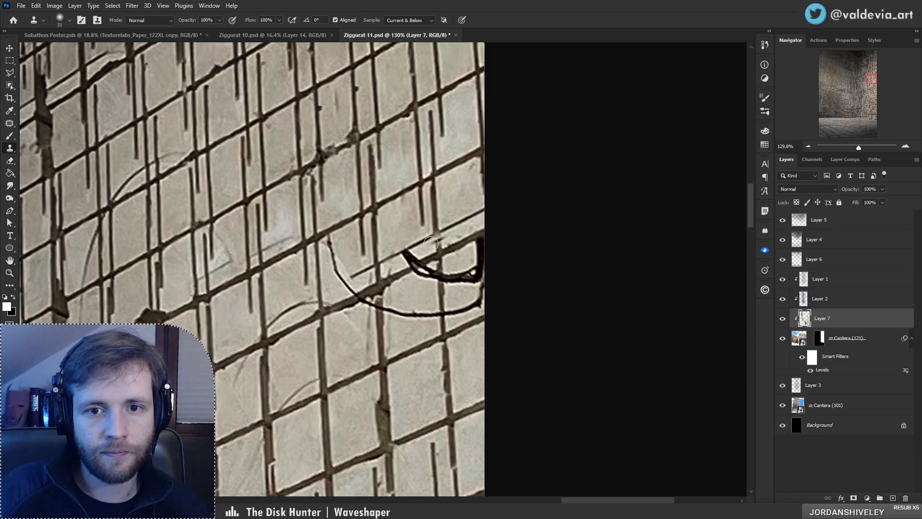
pyautogui.moveTo(403, 249)
pyautogui.mouseDown()
pyautogui.moveTo(453, 244)
pyautogui.moveTo(414, 268)
pyautogui.mouseUp()
pyautogui.press('alt')
pyautogui.keyDown('alt'); pyautogui.click(463, 239); pyautogui.keyUp('alt')
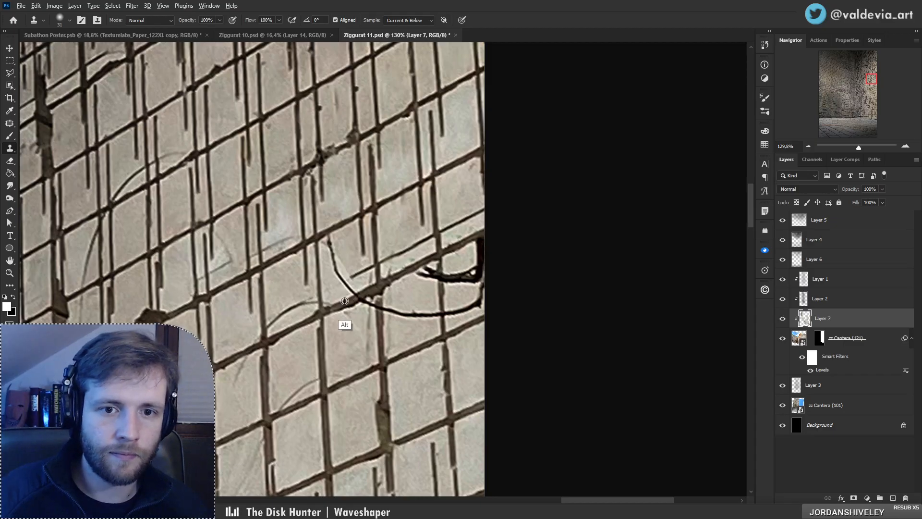
# Step: Clone tile and grout texture over the thin lower branch, working from its tip towards the wall's edge
pyautogui.keyDown('alt'); pyautogui.click(344, 300); pyautogui.keyUp('alt')
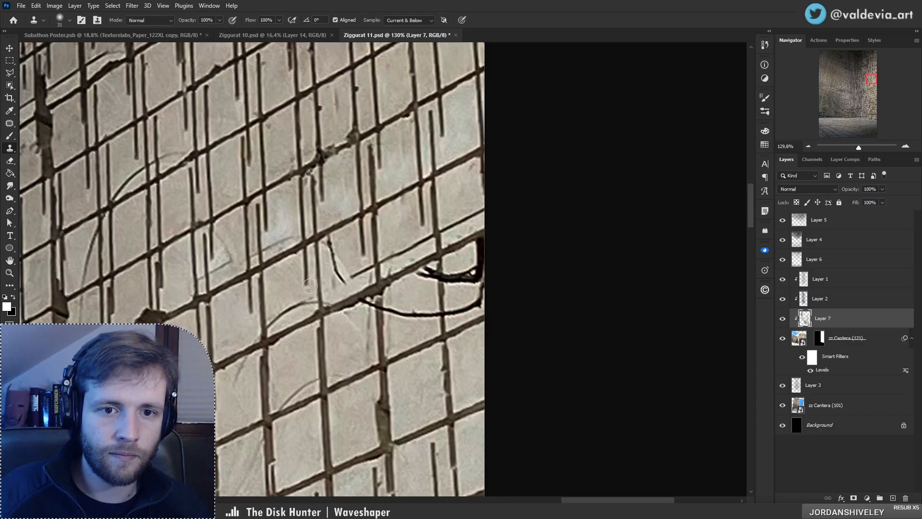
pyautogui.moveTo(330, 237); pyautogui.dragTo(340, 280)
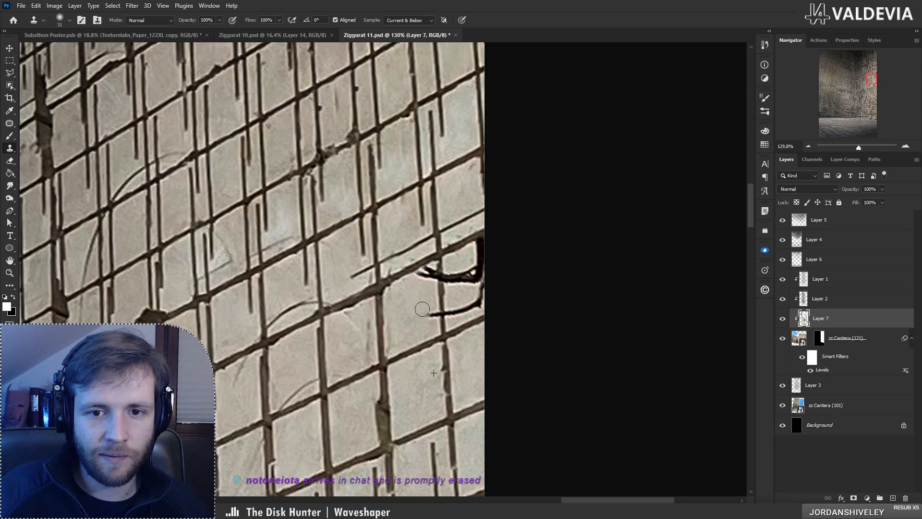
pyautogui.moveTo(422, 309); pyautogui.dragTo(428, 318)
pyautogui.keyDown('alt'); pyautogui.click(448, 384); pyautogui.keyUp('alt')
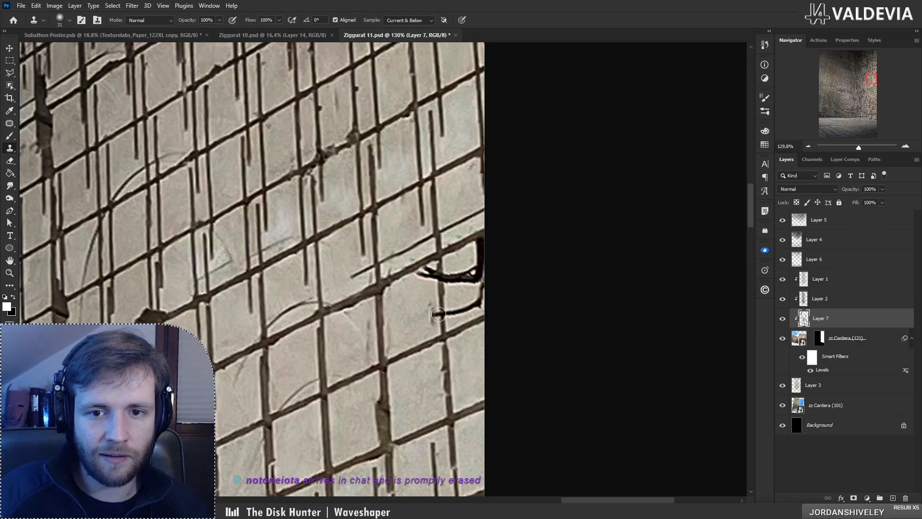
pyautogui.hotkey('ctrl', 'z')
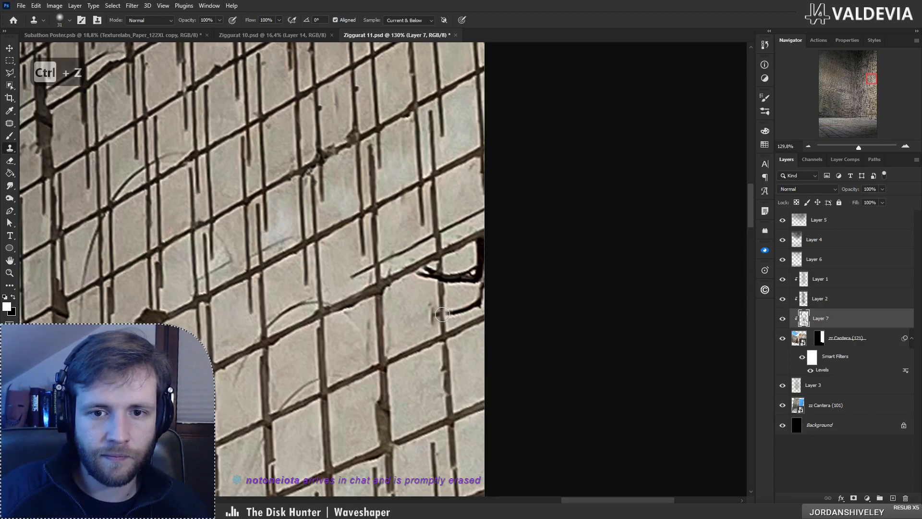
# Step: Clone out the thick curved piece of branch at the wall's outer edge using nearby tile samples
pyautogui.moveTo(442, 314); pyautogui.dragTo(412, 281)
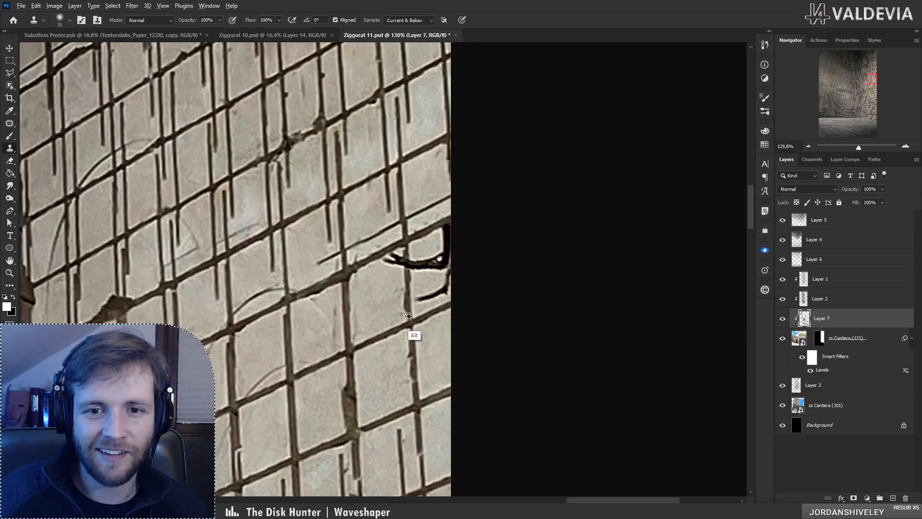
pyautogui.press('alt')
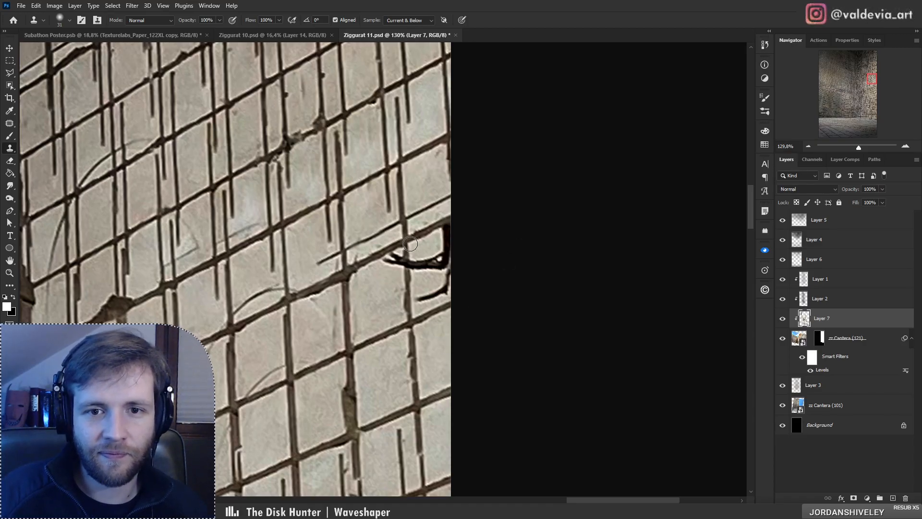
pyautogui.moveTo(410, 244)
pyautogui.mouseDown()
pyautogui.moveTo(413, 268)
pyautogui.moveTo(416, 260)
pyautogui.moveTo(438, 268)
pyautogui.moveTo(446, 246)
pyautogui.mouseUp()
pyautogui.keyDown('alt'); pyautogui.click(442, 174); pyautogui.keyUp('alt')
pyautogui.keyDown('alt'); pyautogui.click(420, 273); pyautogui.keyUp('alt')
pyautogui.moveTo(438, 287); pyautogui.dragTo(450, 281)
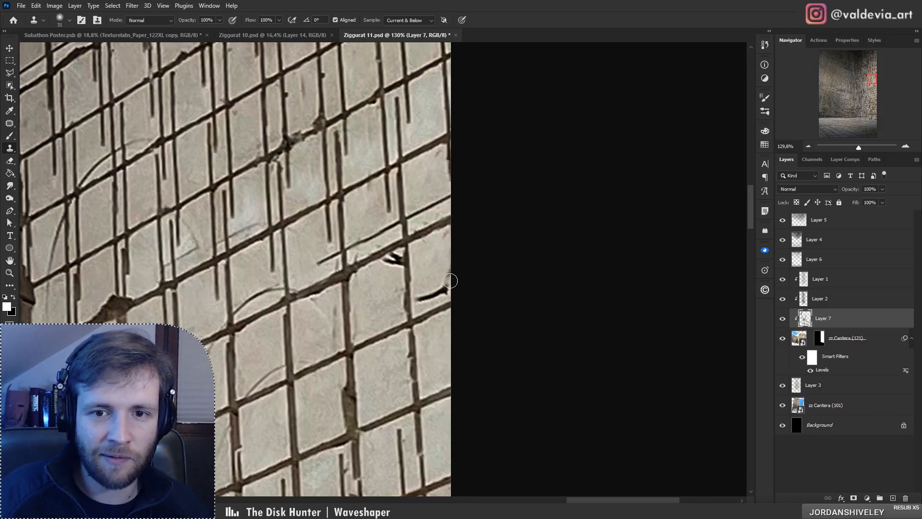
# Step: Clone away the lower branch remnant at the wall's edge and the last dark stub beside the vertical grout line
pyautogui.keyDown('alt'); pyautogui.click(437, 377); pyautogui.keyUp('alt')
pyautogui.moveTo(429, 319)
pyautogui.mouseDown()
pyautogui.moveTo(424, 296)
pyautogui.moveTo(441, 298)
pyautogui.mouseUp()
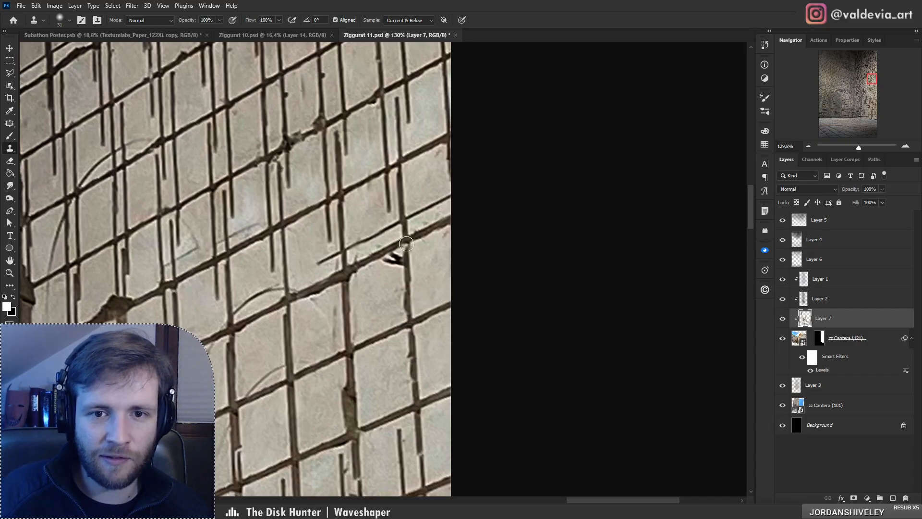
pyautogui.moveTo(403, 248); pyautogui.dragTo(402, 257)
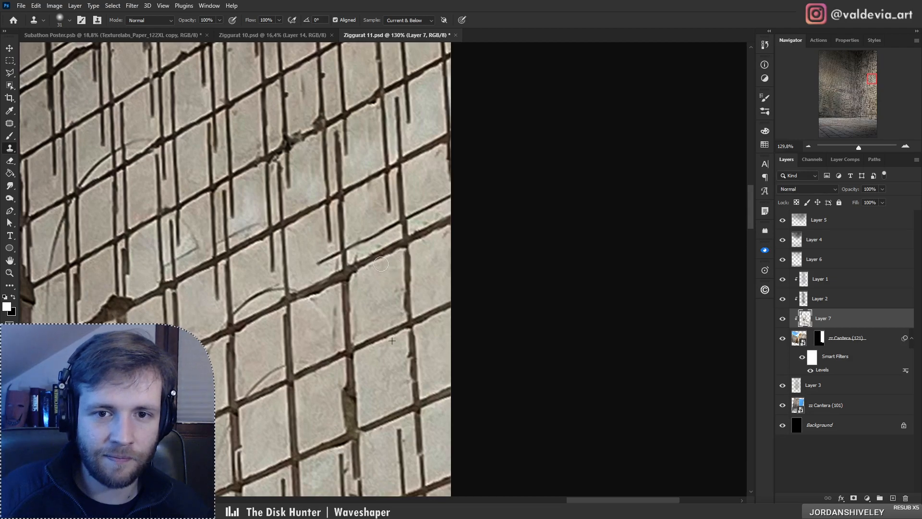
# Step: Clone tile and grout texture over the leaf cluster at the wall's outer edge
pyautogui.moveTo(395, 289); pyautogui.dragTo(284, 305)
pyautogui.moveTo(388, 247)
pyautogui.mouseDown()
pyautogui.moveTo(502, 241)
pyautogui.moveTo(515, 223)
pyautogui.mouseUp()
pyautogui.press('s')
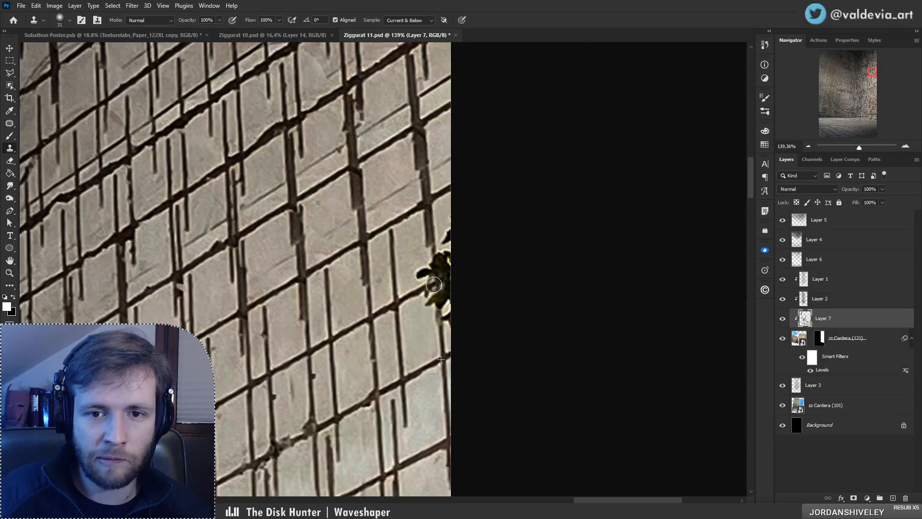
pyautogui.moveTo(434, 285)
pyautogui.mouseDown()
pyautogui.moveTo(421, 260)
pyautogui.moveTo(325, 310)
pyautogui.moveTo(455, 295)
pyautogui.moveTo(429, 299)
pyautogui.mouseUp()
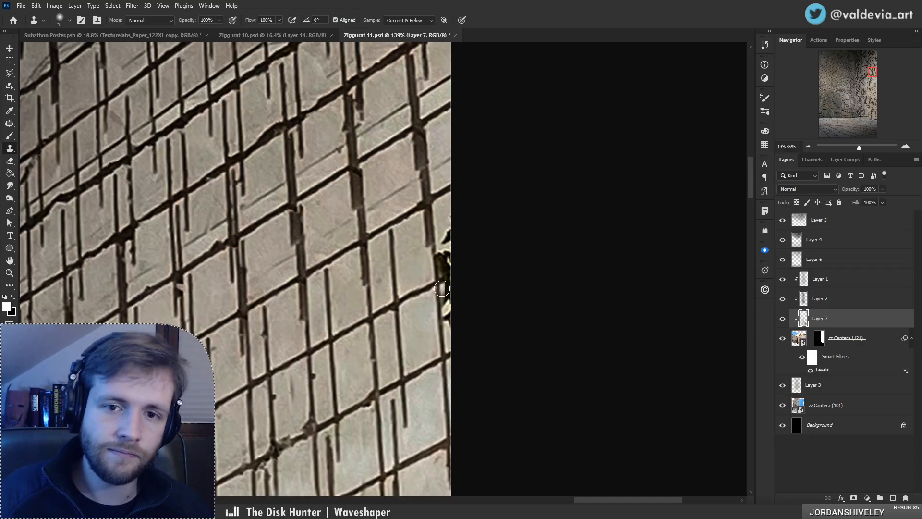
pyautogui.keyDown('alt'); pyautogui.click(369, 237); pyautogui.keyUp('alt')
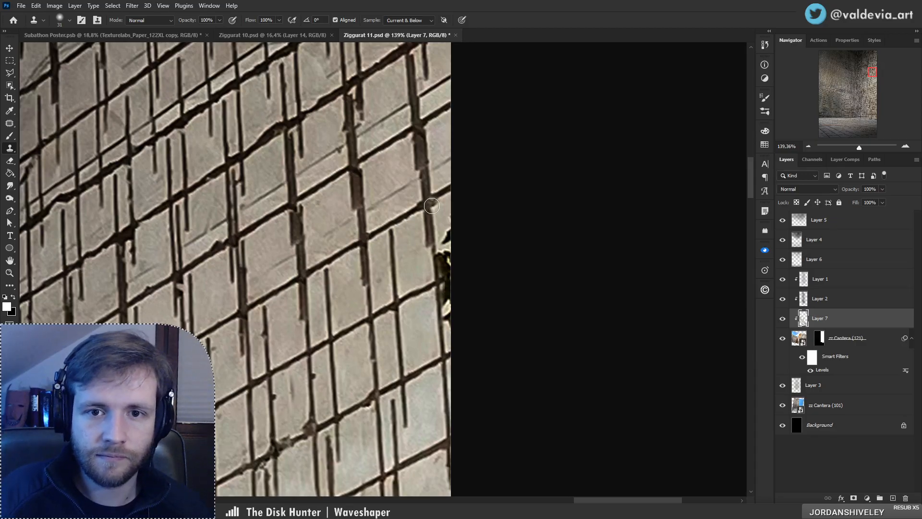
pyautogui.moveTo(433, 201)
pyautogui.mouseDown()
pyautogui.moveTo(444, 263)
pyautogui.moveTo(449, 226)
pyautogui.moveTo(440, 230)
pyautogui.mouseUp()
pyautogui.keyDown('alt'); pyautogui.click(373, 314); pyautogui.keyUp('alt')
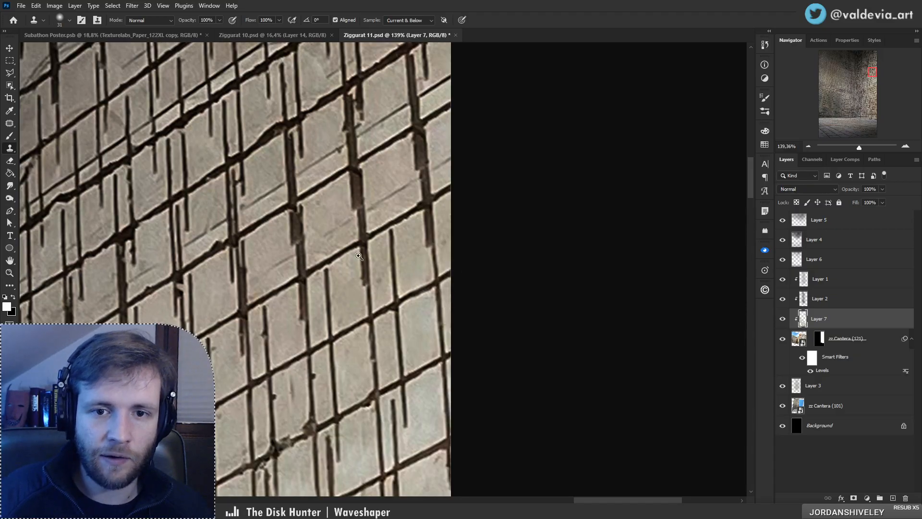
# Step: Inspect the whole tiled wall, from its upper part down to the floor, for remaining plants and cloning flaws
pyautogui.moveTo(358, 256); pyautogui.dragTo(298, 257)
pyautogui.moveTo(325, 118); pyautogui.dragTo(383, 227)
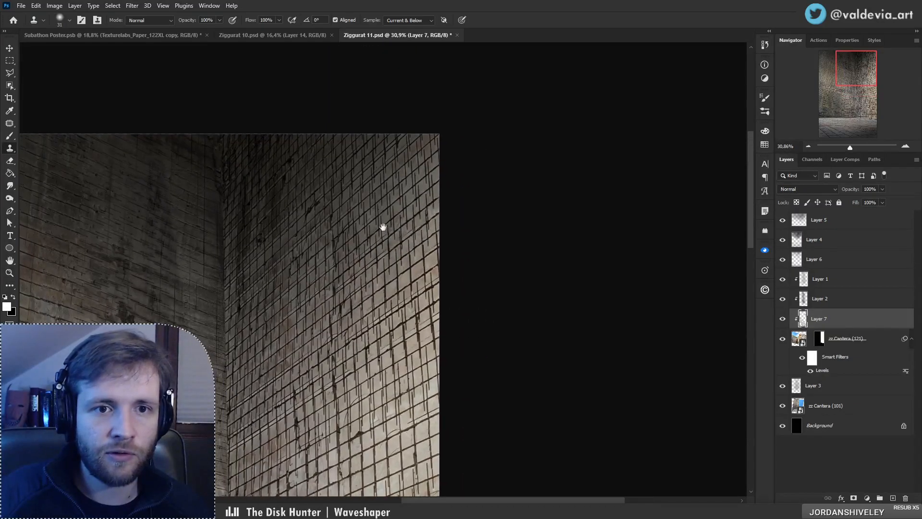
pyautogui.press('z')
pyautogui.moveTo(237, 241)
pyautogui.mouseDown()
pyautogui.moveTo(309, 226)
pyautogui.moveTo(232, 222)
pyautogui.mouseUp()
pyautogui.moveTo(277, 391); pyautogui.dragTo(320, 390)
pyautogui.press('s')
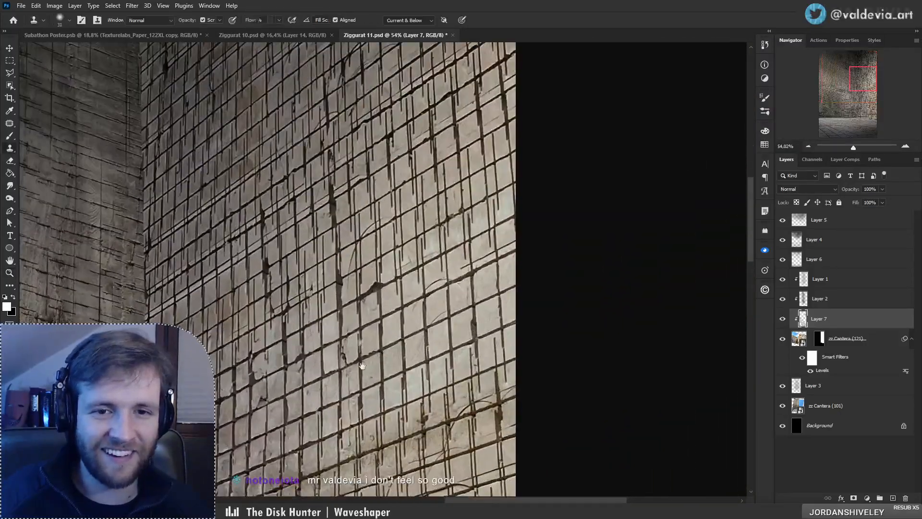
pyautogui.moveTo(320, 461); pyautogui.dragTo(337, 53)
pyautogui.moveTo(392, 404)
pyautogui.mouseDown()
pyautogui.moveTo(395, 264)
pyautogui.moveTo(296, 258)
pyautogui.mouseUp()
pyautogui.press('z')
pyautogui.moveTo(305, 111)
pyautogui.mouseDown()
pyautogui.moveTo(364, 115)
pyautogui.moveTo(352, 246)
pyautogui.mouseUp()
pyautogui.press('s')
pyautogui.moveTo(371, 392); pyautogui.dragTo(335, 53)
pyautogui.moveTo(329, 461); pyautogui.dragTo(347, 147)
pyautogui.press('z')
pyautogui.moveTo(345, 307); pyautogui.dragTo(288, 325)
pyautogui.press('s')
pyautogui.moveTo(353, 153)
pyautogui.mouseDown()
pyautogui.moveTo(384, 144)
pyautogui.moveTo(404, 215)
pyautogui.mouseUp()
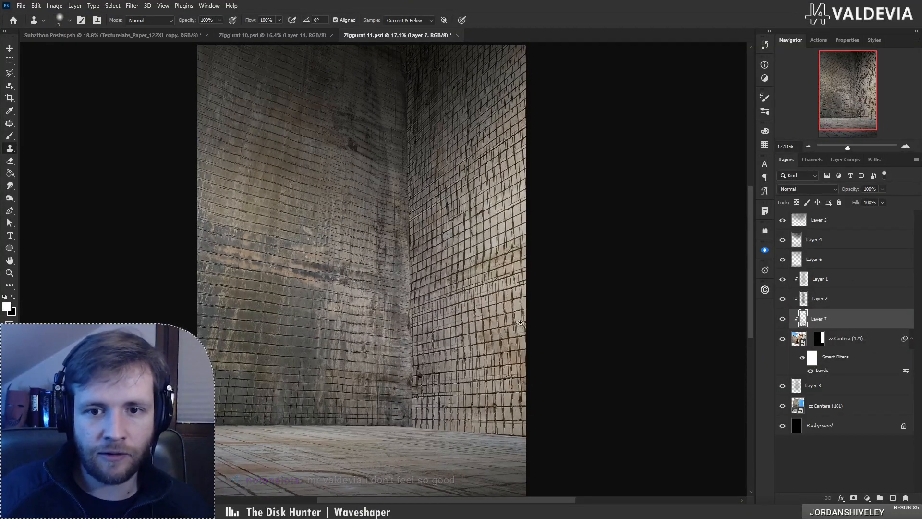
pyautogui.press('z')
pyautogui.moveTo(472, 249)
pyautogui.mouseDown()
pyautogui.moveTo(433, 250)
pyautogui.moveTo(451, 264)
pyautogui.moveTo(482, 246)
pyautogui.mouseUp()
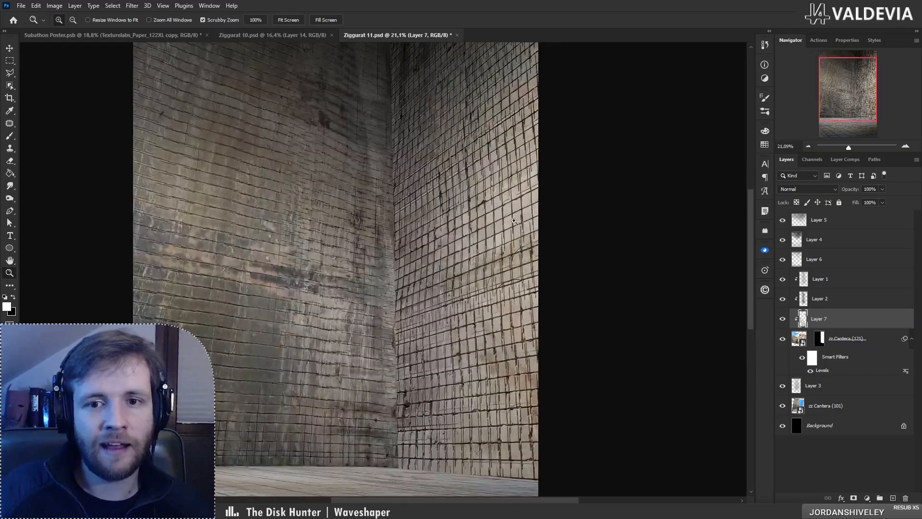
# Step: Add a new empty layer above Layer 1 for painting on the tiled wall near its outer edge
pyautogui.moveTo(525, 219)
pyautogui.mouseDown()
pyautogui.moveTo(568, 214)
pyautogui.moveTo(489, 229)
pyautogui.moveTo(527, 180)
pyautogui.mouseUp()
pyautogui.press('s')
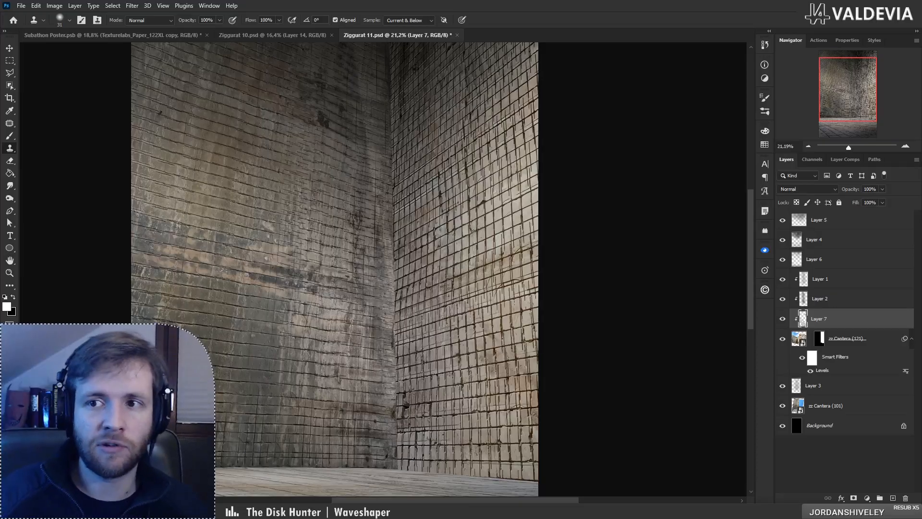
pyautogui.press('z')
pyautogui.moveTo(499, 223)
pyautogui.mouseDown()
pyautogui.moveTo(457, 222)
pyautogui.moveTo(581, 227)
pyautogui.mouseUp()
pyautogui.press('s')
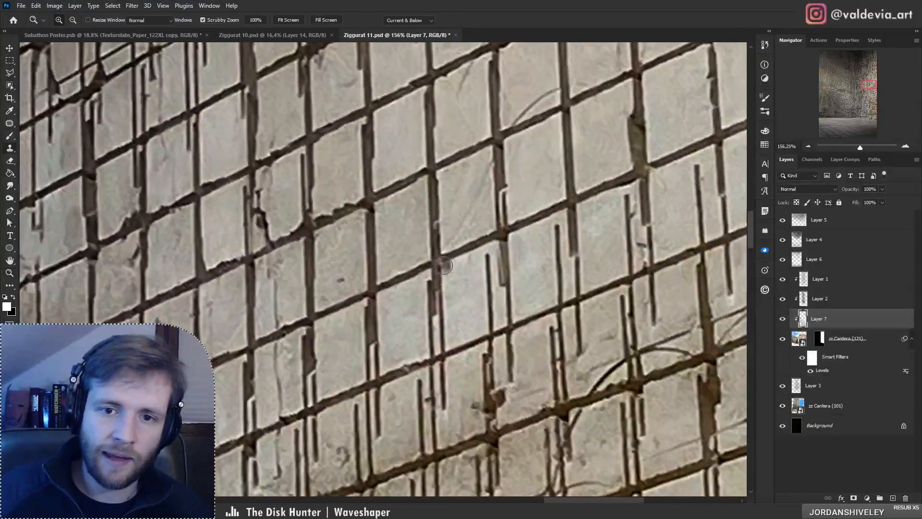
pyautogui.click(844, 282)
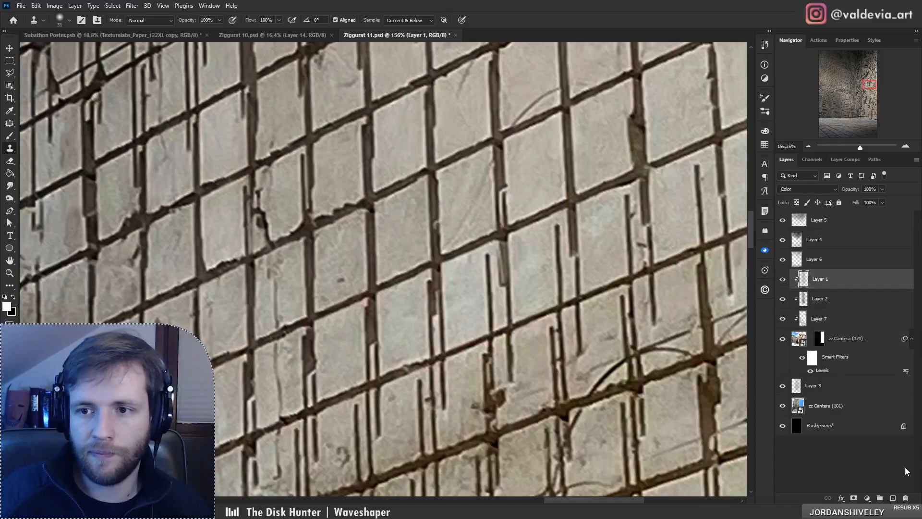
pyautogui.click(893, 498)
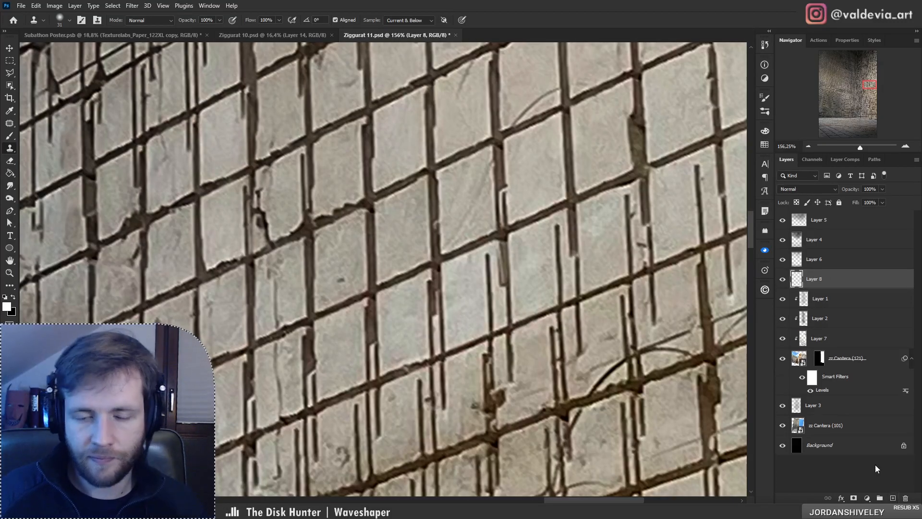
# Step: Outline a single pale tile along its grout lines with the Polygonal Lasso and turn the selection into the new layer's mask
pyautogui.press('l')
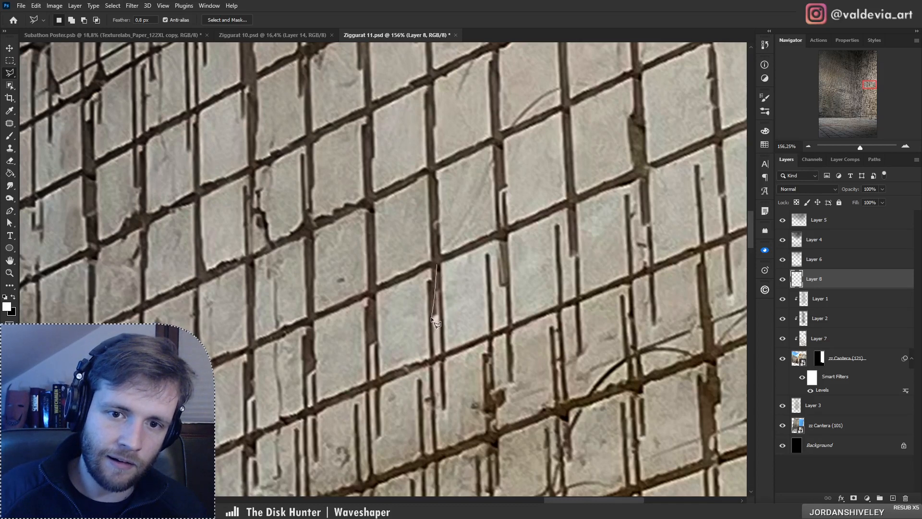
pyautogui.click(511, 327)
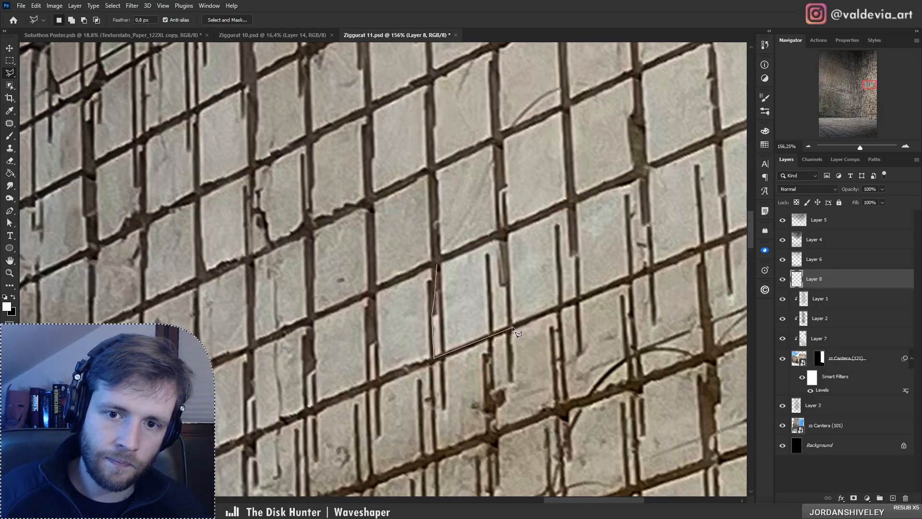
pyautogui.click(494, 239)
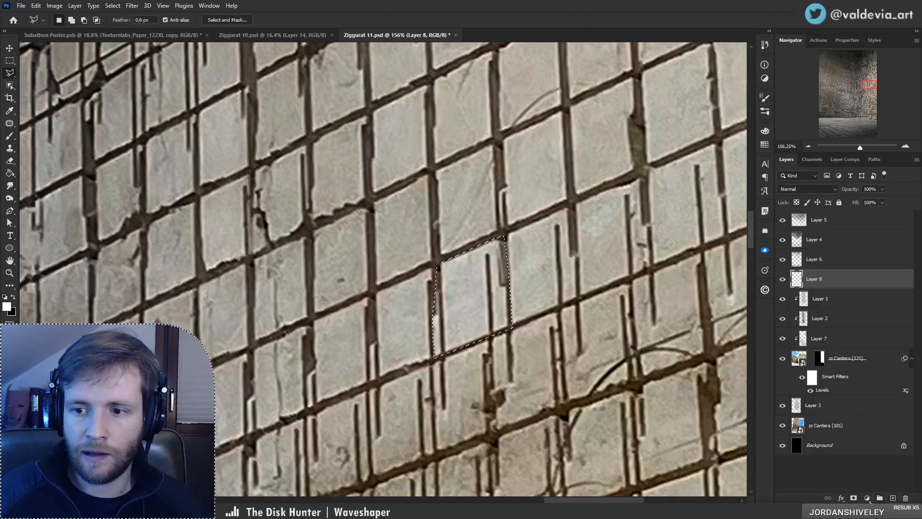
pyautogui.click(853, 498)
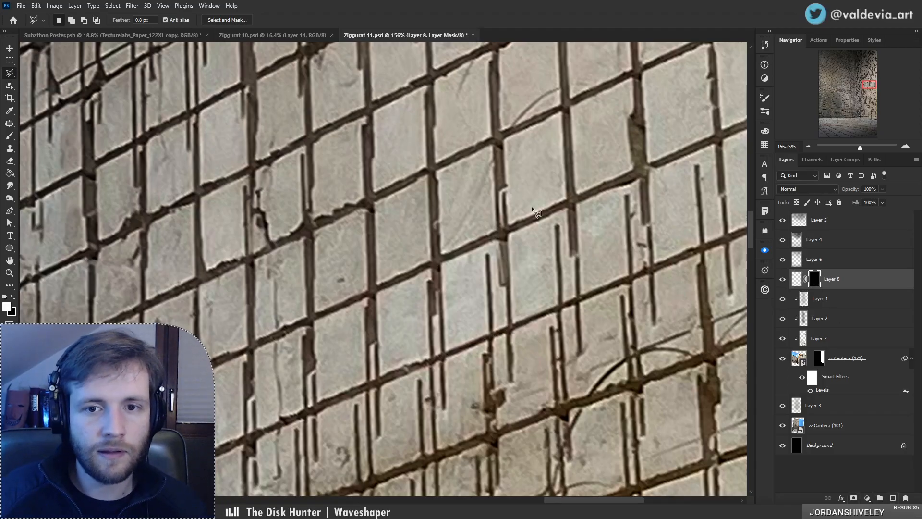
# Step: Sample the dark grout colour and paint it over the masked tile on Layer 8's pixels with a 37 px soft brush
pyautogui.press('b')
pyautogui.keyDown('alt'); pyautogui.click(525, 223); pyautogui.keyUp('alt')
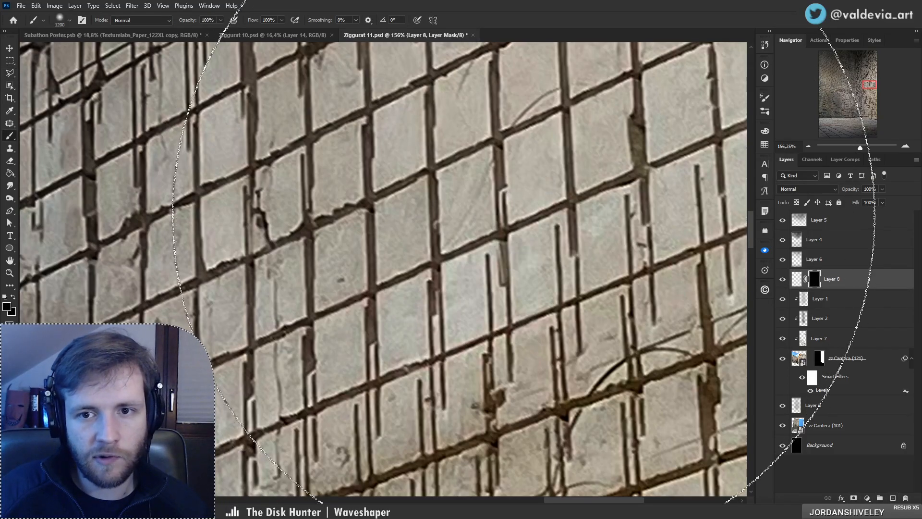
pyautogui.keyDown('alt'); pyautogui.click(450, 247); pyautogui.keyUp('alt')
pyautogui.hotkey('ctrl', '2')
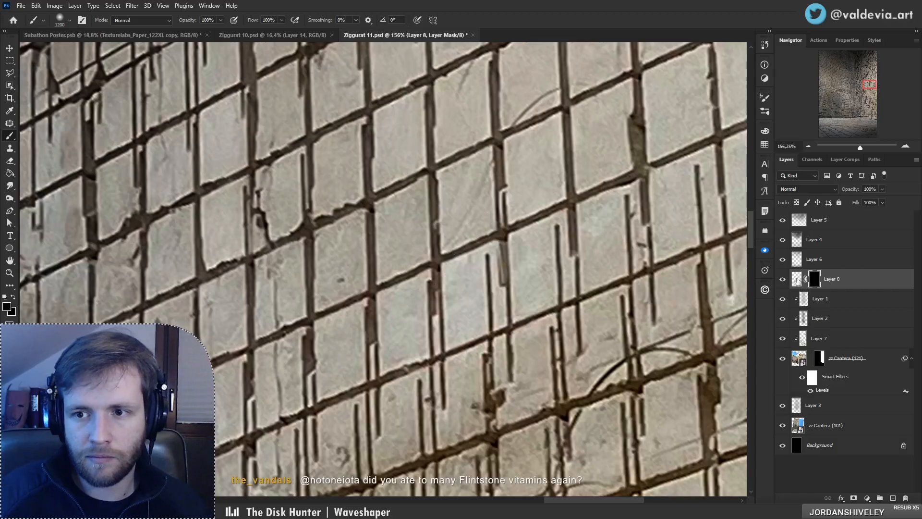
pyautogui.keyDown('alt'); pyautogui.click(463, 261); pyautogui.keyUp('alt')
pyautogui.rightClick(507, 239)
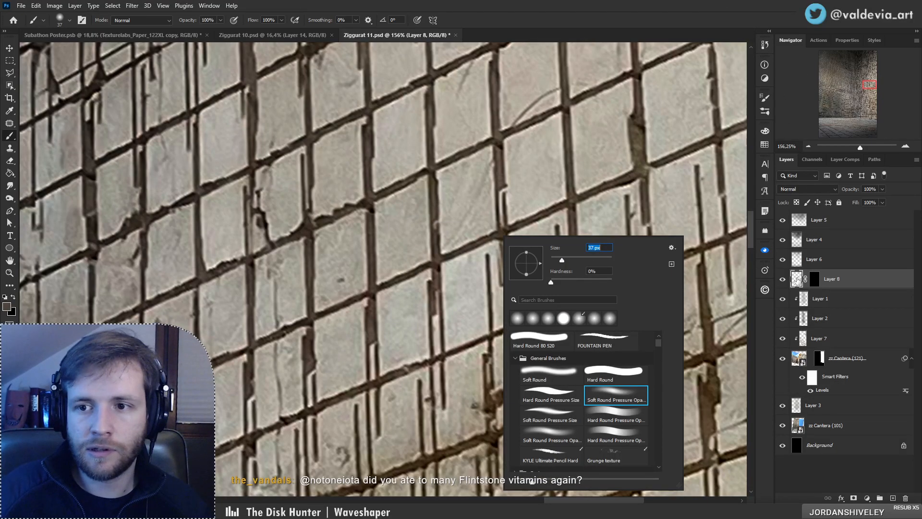
pyautogui.click(797, 281)
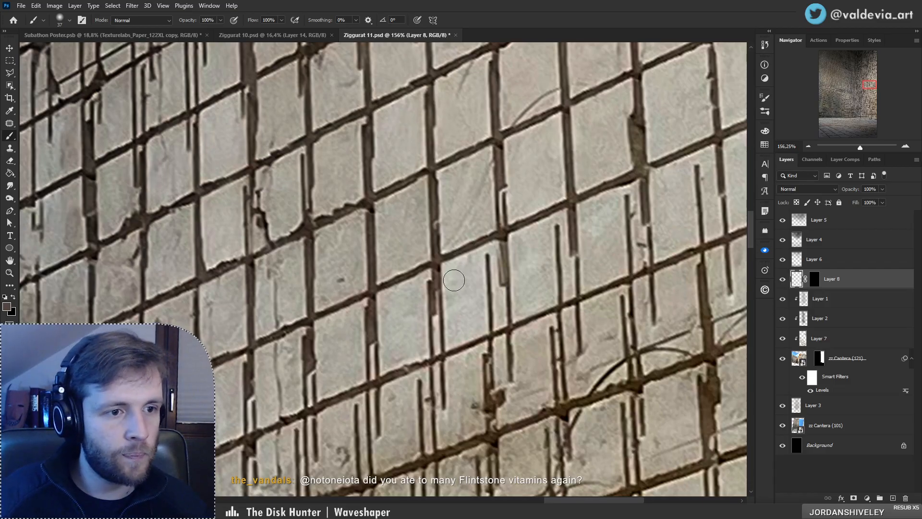
pyautogui.moveTo(454, 280)
pyautogui.mouseDown()
pyautogui.moveTo(509, 241)
pyautogui.moveTo(457, 295)
pyautogui.moveTo(499, 307)
pyautogui.moveTo(442, 343)
pyautogui.moveTo(497, 331)
pyautogui.moveTo(463, 325)
pyautogui.moveTo(502, 283)
pyautogui.moveTo(459, 272)
pyautogui.mouseUp()
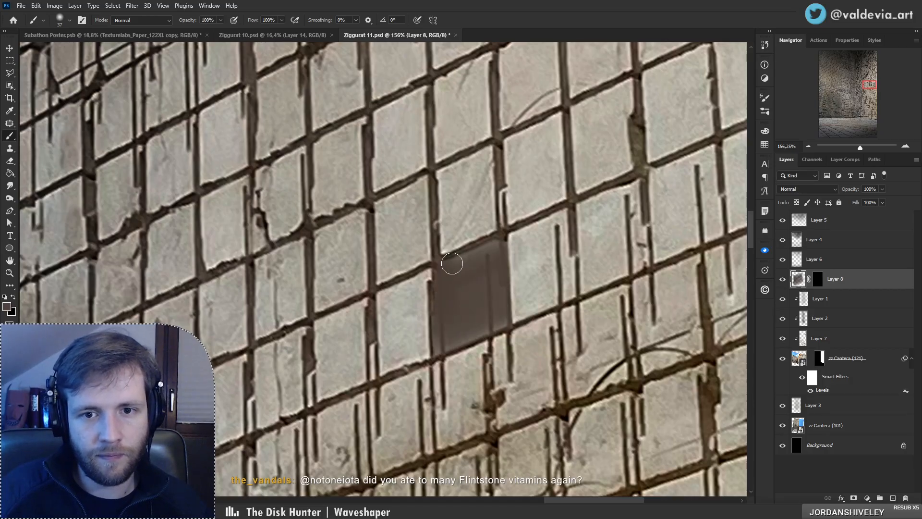
# Step: Darken the masked tile with a larger soft brush until it is covered in an even dark brown
pyautogui.rightClick(462, 253)
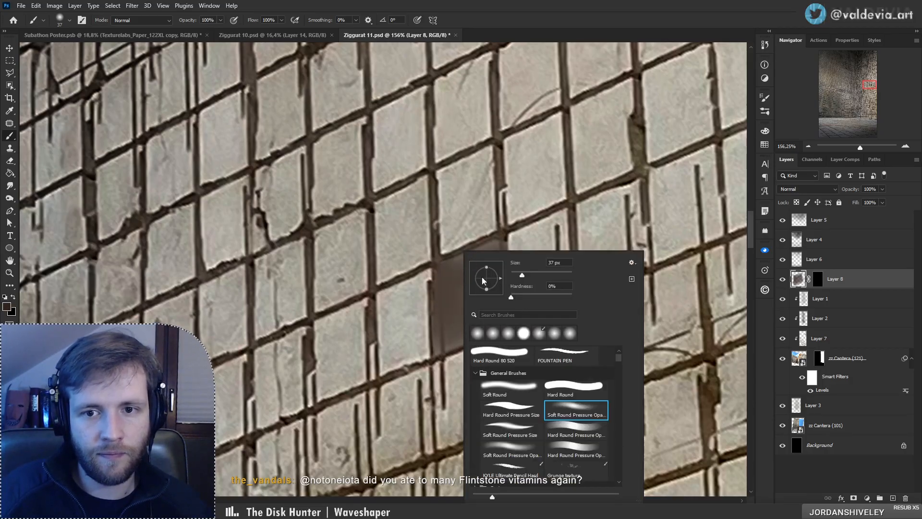
pyautogui.moveTo(522, 275); pyautogui.dragTo(535, 276)
pyautogui.moveTo(502, 243)
pyautogui.mouseDown()
pyautogui.moveTo(451, 255)
pyautogui.moveTo(443, 355)
pyautogui.mouseUp()
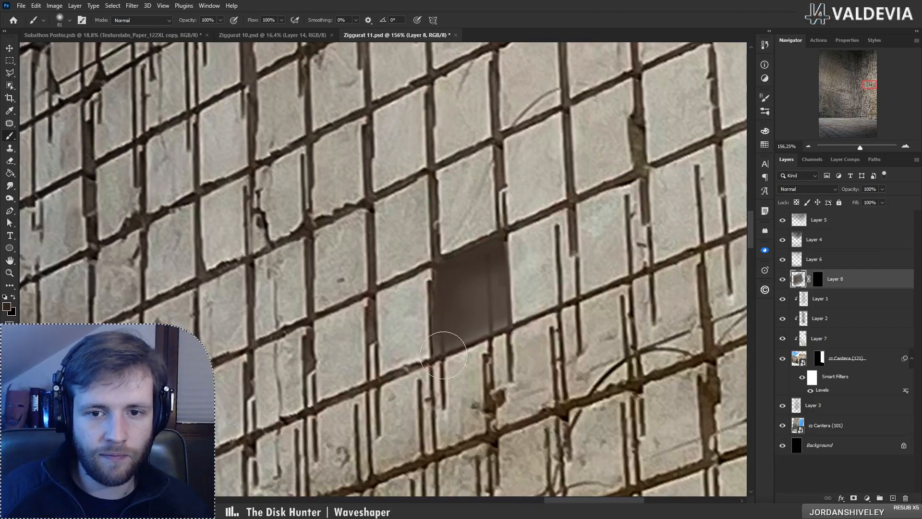
pyautogui.press('z')
pyautogui.moveTo(537, 273)
pyautogui.mouseDown()
pyautogui.moveTo(411, 263)
pyautogui.moveTo(370, 271)
pyautogui.moveTo(468, 256)
pyautogui.moveTo(451, 253)
pyautogui.mouseUp()
pyautogui.press('b')
pyautogui.keyDown('alt'); pyautogui.click(489, 235); pyautogui.keyUp('alt')
pyautogui.hotkey('ctrl', 'z')
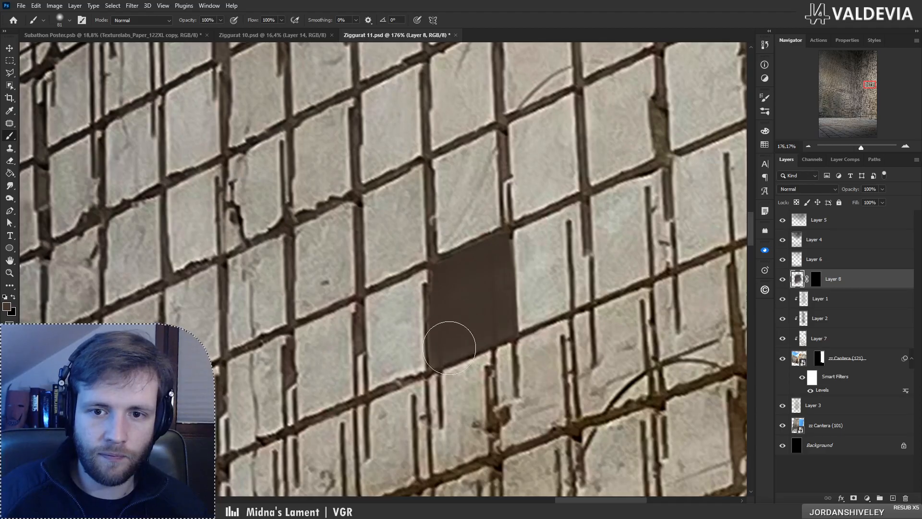
pyautogui.press('z')
pyautogui.moveTo(463, 293)
pyautogui.mouseDown()
pyautogui.moveTo(355, 301)
pyautogui.moveTo(473, 288)
pyautogui.mouseUp()
pyautogui.press('b')
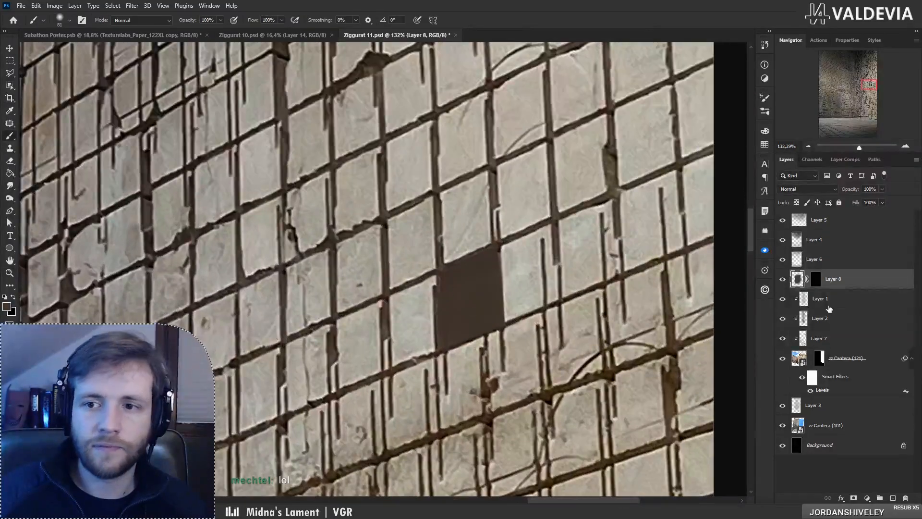
# Step: Add a new layer clipped to Layer 8, sample the neighbouring tile's pale colour and set the brush to 39 px
pyautogui.click(895, 498)
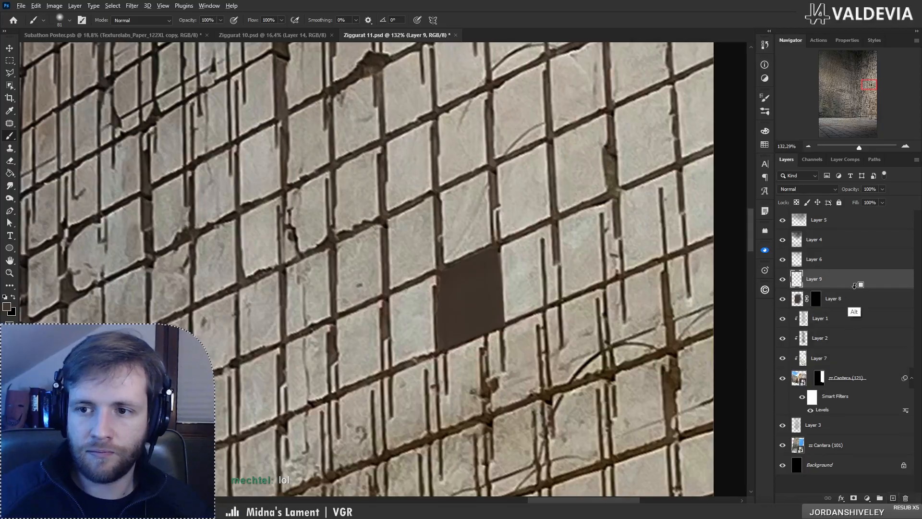
pyautogui.hotkey('ctrl', 'alt', 'g')
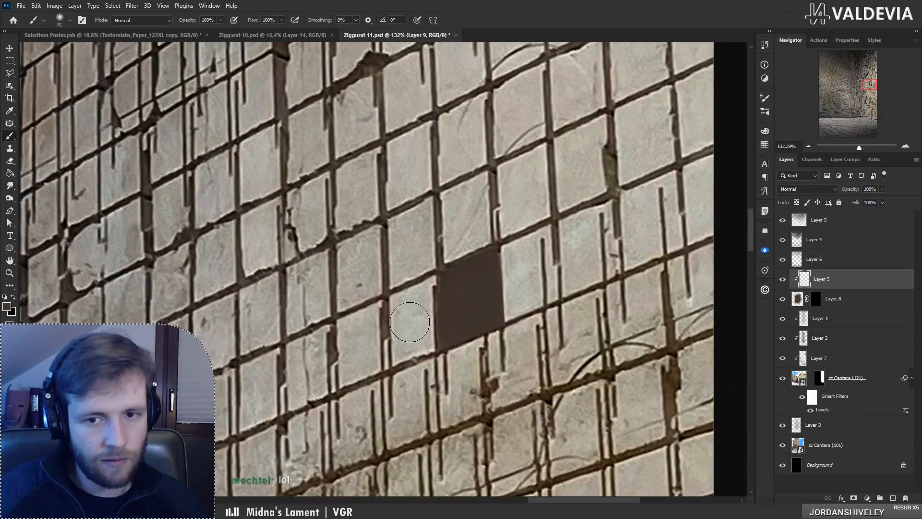
pyautogui.keyDown('alt'); pyautogui.click(416, 305); pyautogui.keyUp('alt')
pyautogui.rightClick(453, 301)
pyautogui.click(518, 276)
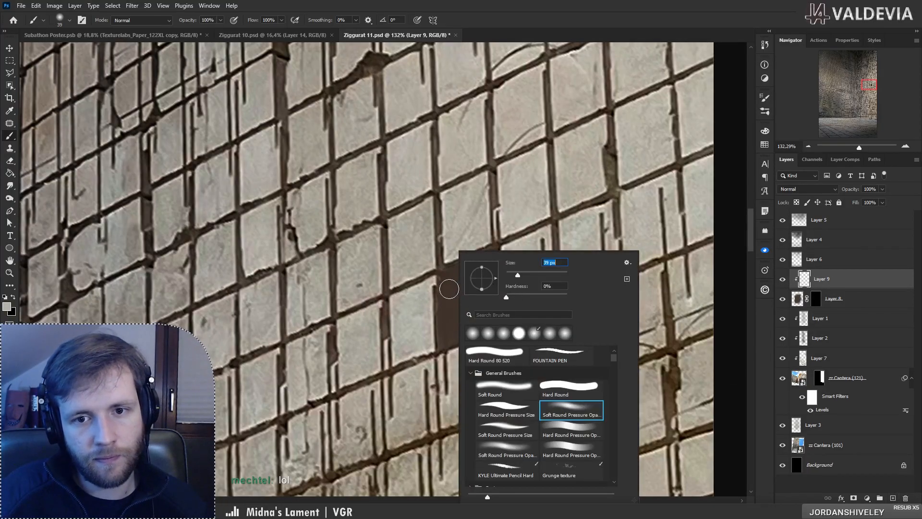
# Step: Paint a pale diagonal surface across the lower part of the brown opening with an 18 px soft brush
pyautogui.moveTo(447, 289); pyautogui.dragTo(490, 321)
pyautogui.hotkey('ctrl', 'z')
pyautogui.rightClick(487, 302)
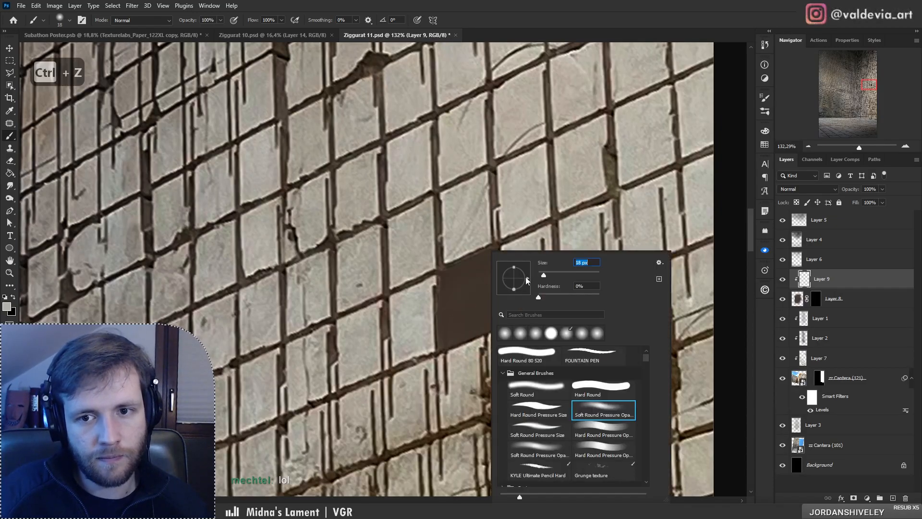
pyautogui.press('Return')
pyautogui.moveTo(441, 277); pyautogui.dragTo(498, 316)
pyautogui.hotkey('ctrl', 'z')
pyautogui.moveTo(441, 278)
pyautogui.mouseDown()
pyautogui.moveTo(499, 317)
pyautogui.moveTo(446, 296)
pyautogui.moveTo(475, 321)
pyautogui.mouseUp()
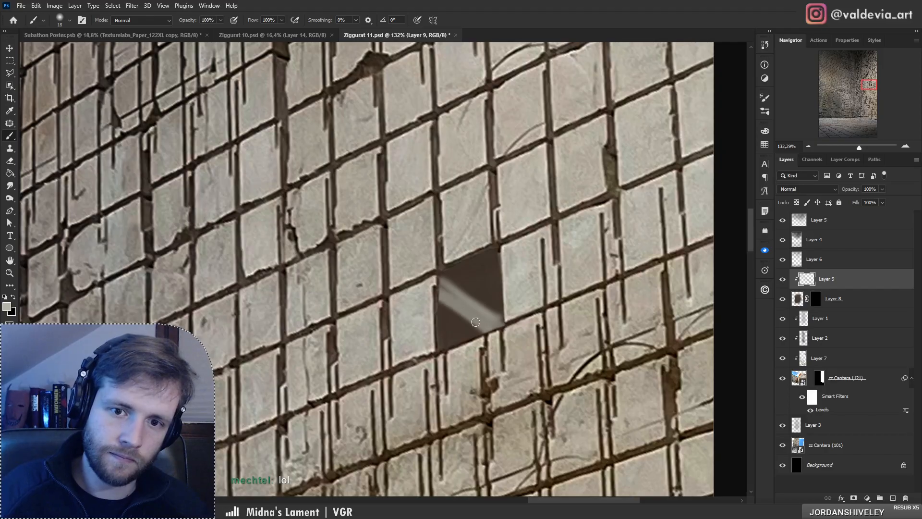
pyautogui.moveTo(434, 296)
pyautogui.mouseDown()
pyautogui.moveTo(458, 352)
pyautogui.moveTo(463, 329)
pyautogui.moveTo(478, 346)
pyautogui.moveTo(477, 332)
pyautogui.moveTo(435, 287)
pyautogui.moveTo(514, 332)
pyautogui.mouseUp()
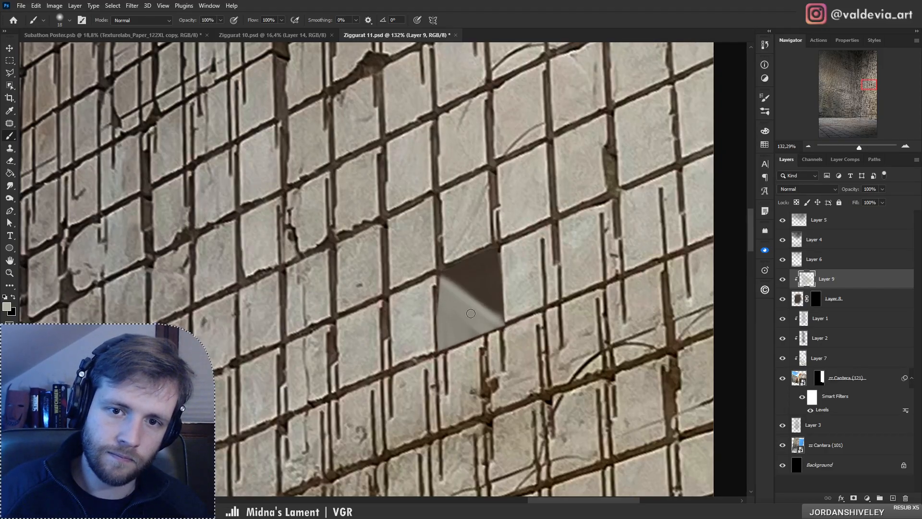
# Step: Build up the pale paint along the inner side and base of the opening into a solid surface
pyautogui.press('z')
pyautogui.moveTo(445, 297)
pyautogui.mouseDown()
pyautogui.moveTo(354, 315)
pyautogui.moveTo(447, 288)
pyautogui.moveTo(511, 311)
pyautogui.mouseUp()
pyautogui.press('b')
pyautogui.moveTo(432, 272)
pyautogui.mouseDown()
pyautogui.moveTo(514, 307)
pyautogui.moveTo(481, 300)
pyautogui.moveTo(511, 309)
pyautogui.moveTo(455, 349)
pyautogui.mouseUp()
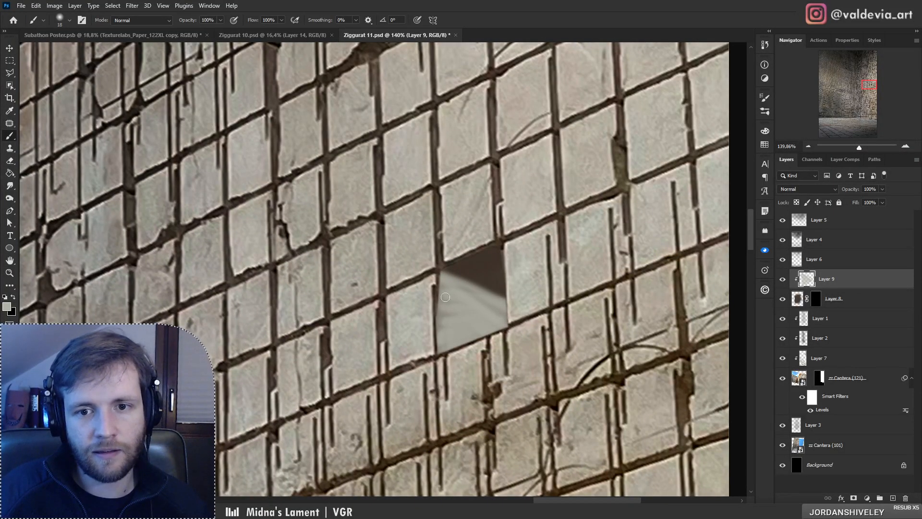
pyautogui.moveTo(446, 298); pyautogui.dragTo(441, 356)
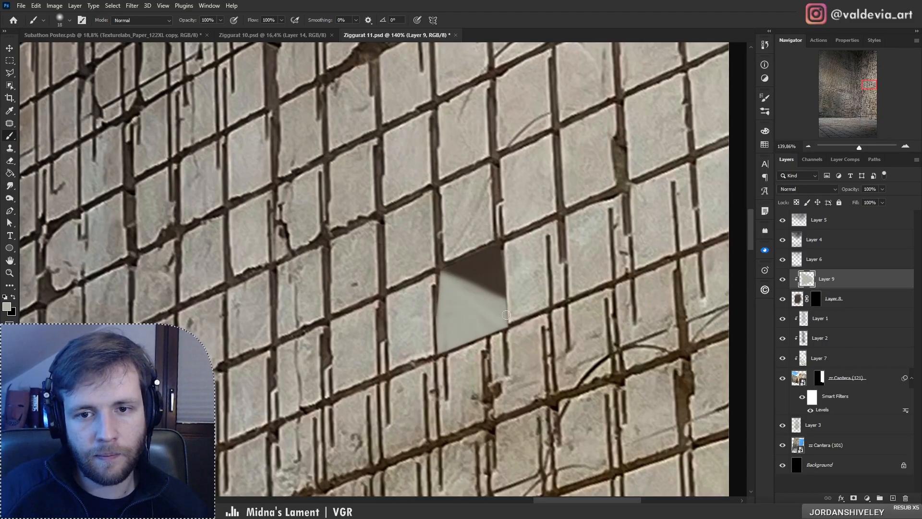
# Step: Extend the pale paint over the opening's remaining dark upper area with soft strokes
pyautogui.press('z')
pyautogui.moveTo(525, 319)
pyautogui.mouseDown()
pyautogui.moveTo(467, 324)
pyautogui.moveTo(485, 288)
pyautogui.moveTo(509, 306)
pyautogui.mouseUp()
pyautogui.press('b')
pyautogui.moveTo(458, 280); pyautogui.dragTo(508, 307)
pyautogui.moveTo(432, 278); pyautogui.dragTo(512, 310)
pyautogui.moveTo(484, 273)
pyautogui.mouseDown()
pyautogui.moveTo(518, 292)
pyautogui.moveTo(501, 286)
pyautogui.moveTo(500, 247)
pyautogui.mouseUp()
# Step: Lower Layer 9's opacity to dim the pale paint inside the opening
pyautogui.press('z')
pyautogui.moveTo(449, 264)
pyautogui.mouseDown()
pyautogui.moveTo(341, 268)
pyautogui.moveTo(569, 279)
pyautogui.mouseUp()
pyautogui.press('b')
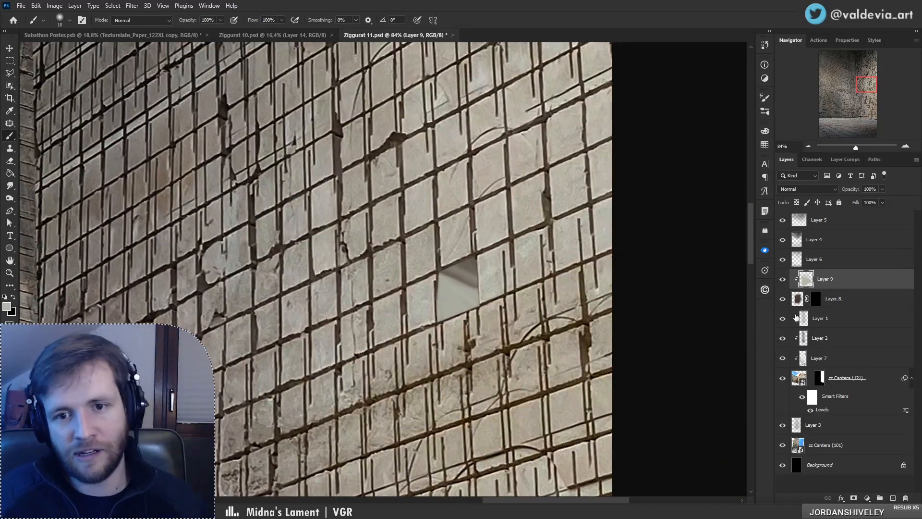
pyautogui.moveTo(852, 185); pyautogui.dragTo(848, 189)
# Step: Add a new layer above Layer 9 and paint a soft white glow in the lower part of the opening
pyautogui.click(893, 499)
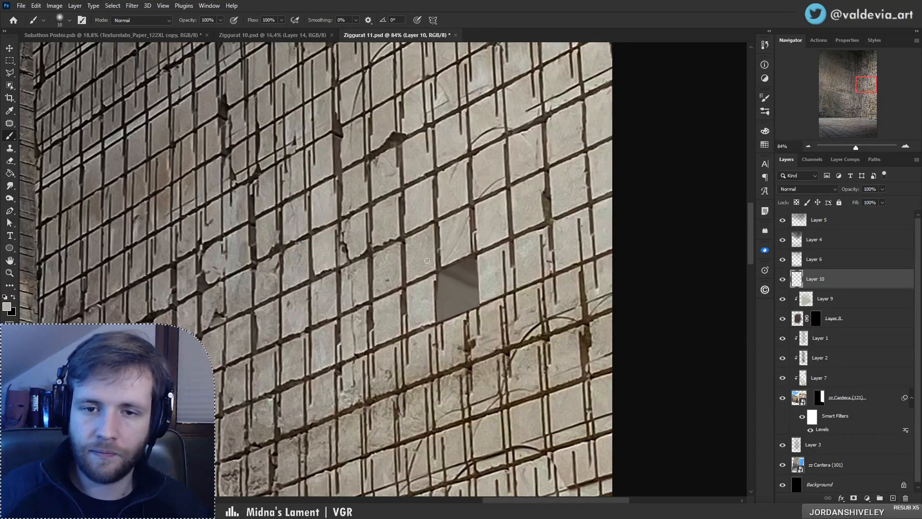
pyautogui.rightClick(455, 308)
pyautogui.moveTo(461, 307); pyautogui.dragTo(449, 300)
pyautogui.hotkey('ctrl', 'z')
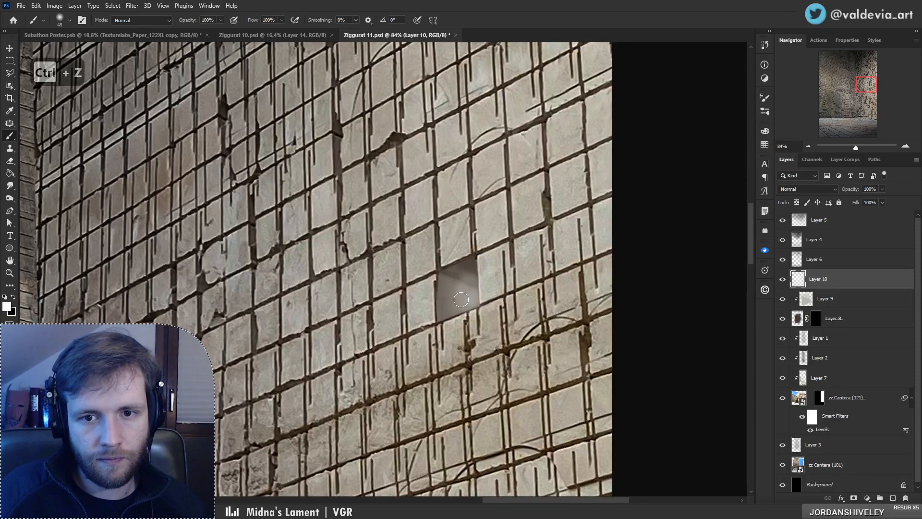
pyautogui.moveTo(461, 299)
pyautogui.mouseDown()
pyautogui.moveTo(466, 274)
pyautogui.moveTo(474, 302)
pyautogui.moveTo(457, 299)
pyautogui.moveTo(454, 281)
pyautogui.moveTo(451, 298)
pyautogui.mouseUp()
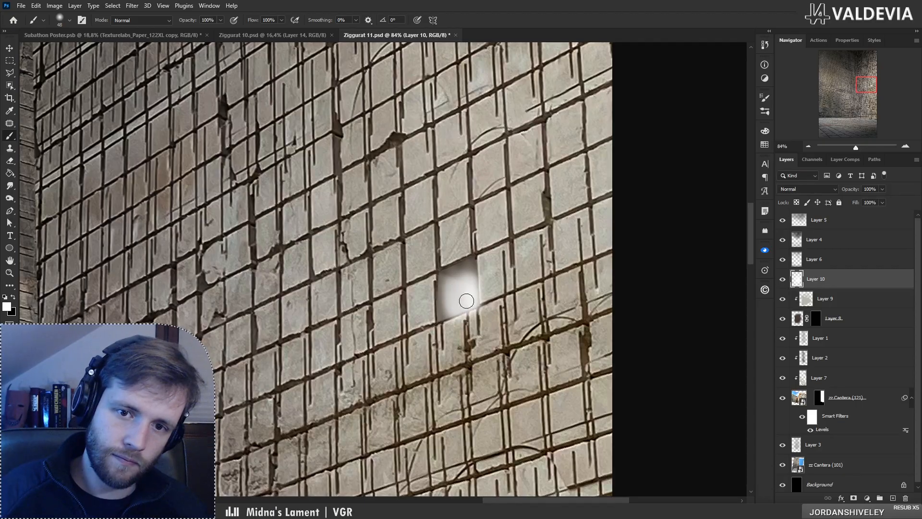
# Step: Strengthen and widen the white glow in the opening with a 99 px soft brush
pyautogui.scroll(-5, 469, 299)
pyautogui.scroll(5, 457, 311)
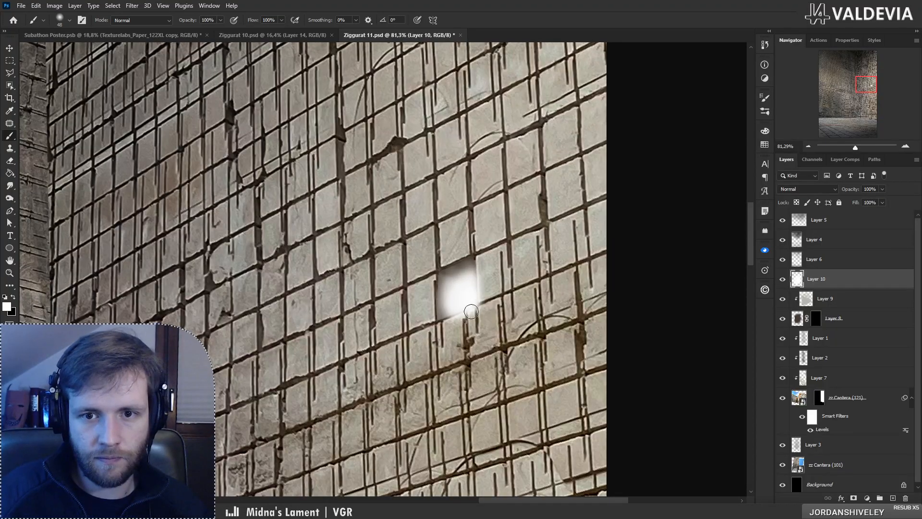
pyautogui.rightClick(500, 272)
pyautogui.press('Return')
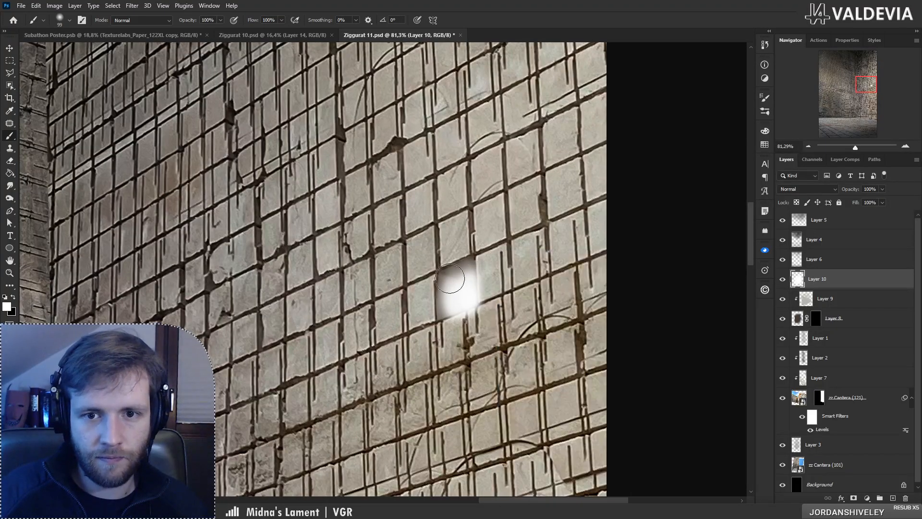
pyautogui.hotkey('ctrl', 'space')
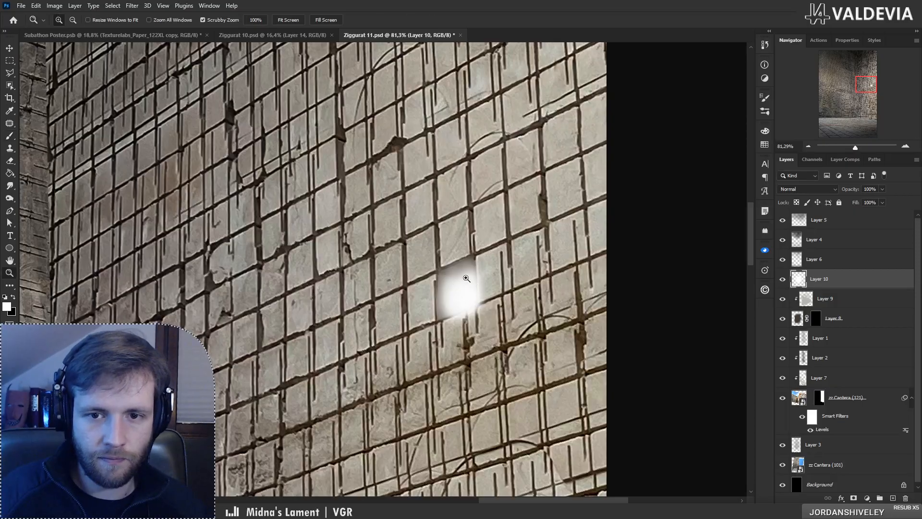
pyautogui.moveTo(440, 279)
pyautogui.mouseDown()
pyautogui.moveTo(373, 278)
pyautogui.moveTo(433, 270)
pyautogui.mouseUp()
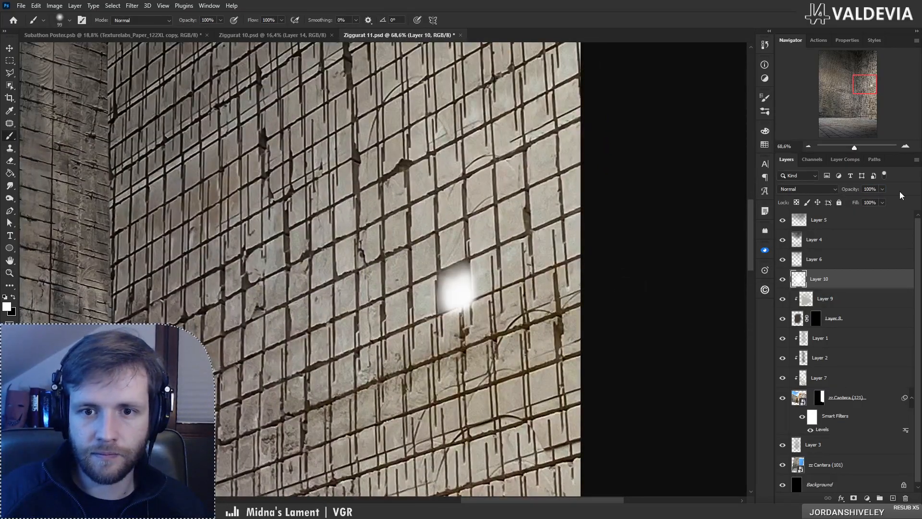
# Step: Erase the glow's spill beyond the opening's outer edge with a soft eraser
pyautogui.press('e')
pyautogui.rightClick(487, 272)
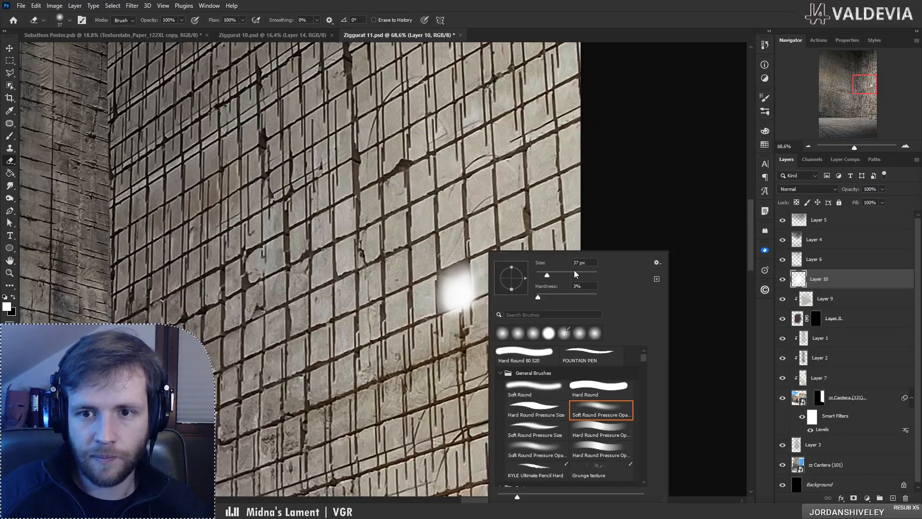
pyautogui.moveTo(472, 262)
pyautogui.mouseDown()
pyautogui.moveTo(444, 319)
pyautogui.moveTo(451, 257)
pyautogui.moveTo(388, 279)
pyautogui.moveTo(481, 296)
pyautogui.mouseUp()
pyautogui.hotkey('ctrl', 'z')
pyautogui.press('z')
pyautogui.press('b')
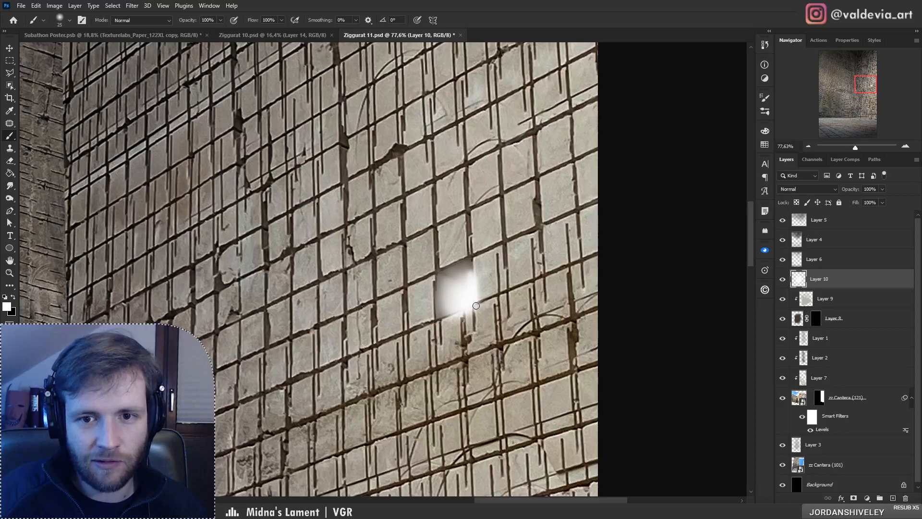
# Step: Undo the last touch-up strokes on the opening's white glow
pyautogui.hotkey('ctrl', 'z')
pyautogui.hotkey('ctrl', 'z')
pyautogui.hotkey('ctrl', 'z')
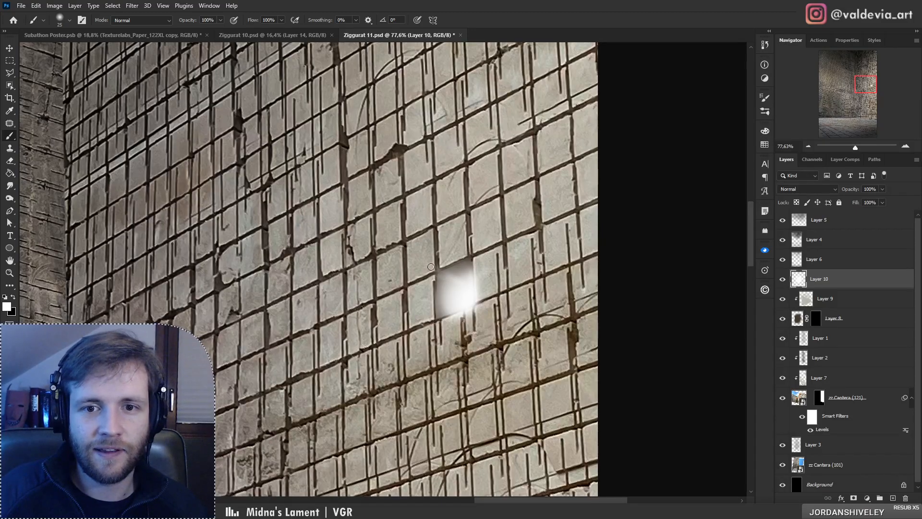
# Step: Set the soft brush to 149 px and add a Soft Light layer above Layer 10
pyautogui.moveTo(453, 263)
pyautogui.mouseDown()
pyautogui.moveTo(317, 264)
pyautogui.moveTo(411, 263)
pyautogui.mouseUp()
pyautogui.rightClick(599, 260)
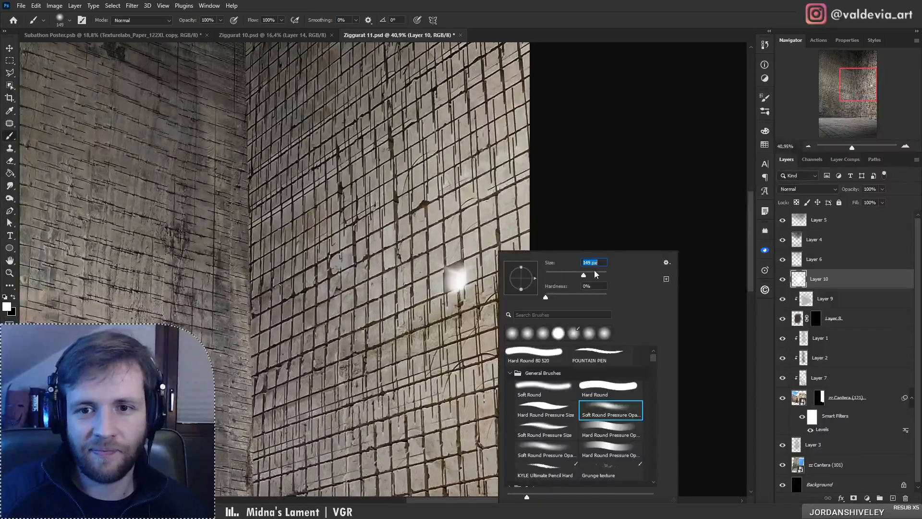
pyautogui.click(830, 281)
pyautogui.click(894, 496)
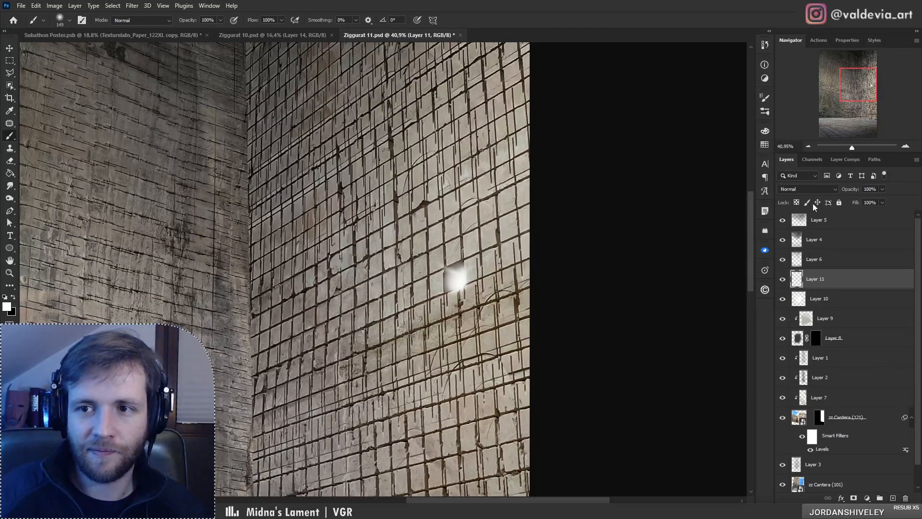
pyautogui.click(809, 189)
pyautogui.click(809, 318)
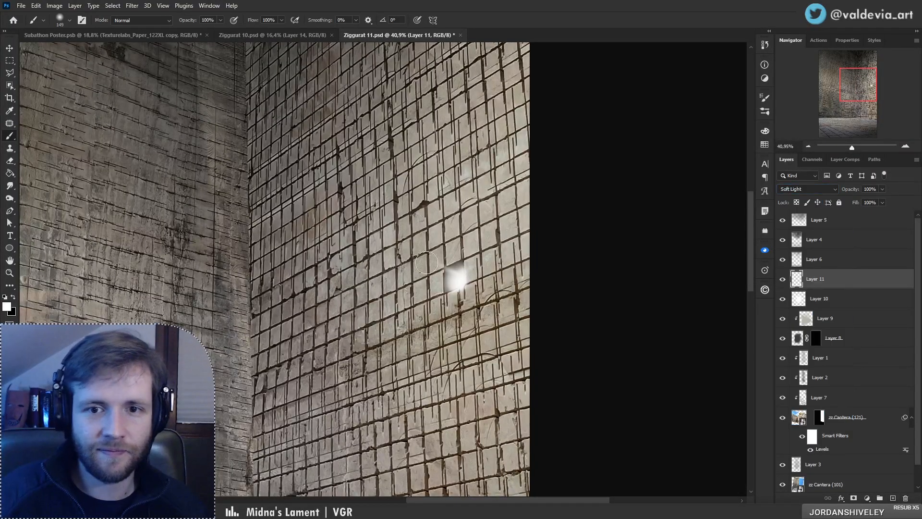
# Step: Paint a soft white halo on the tiles up and left of the opening with a 243 px soft brush on Layer 11
pyautogui.moveTo(426, 262)
pyautogui.mouseDown()
pyautogui.moveTo(465, 291)
pyautogui.moveTo(481, 286)
pyautogui.moveTo(452, 275)
pyautogui.mouseUp()
pyautogui.hotkey('ctrl', 'z')
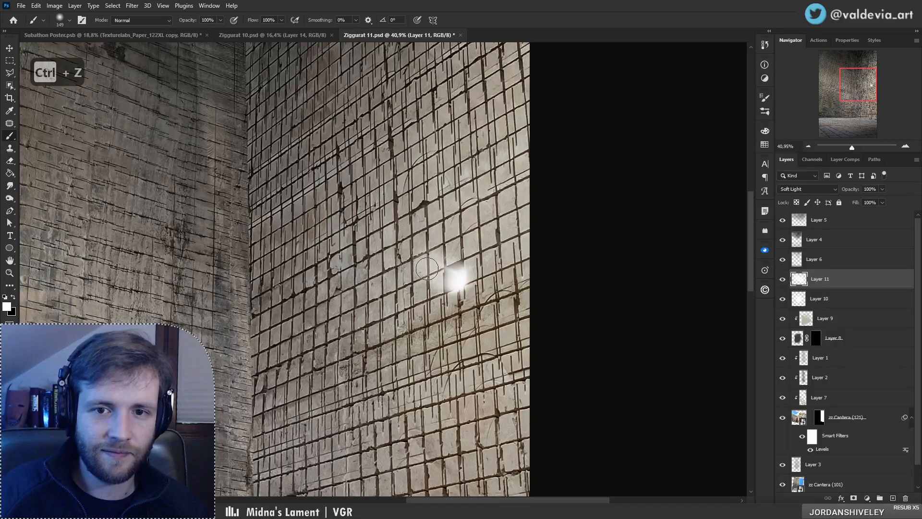
pyautogui.rightClick(480, 246)
pyautogui.click(447, 259)
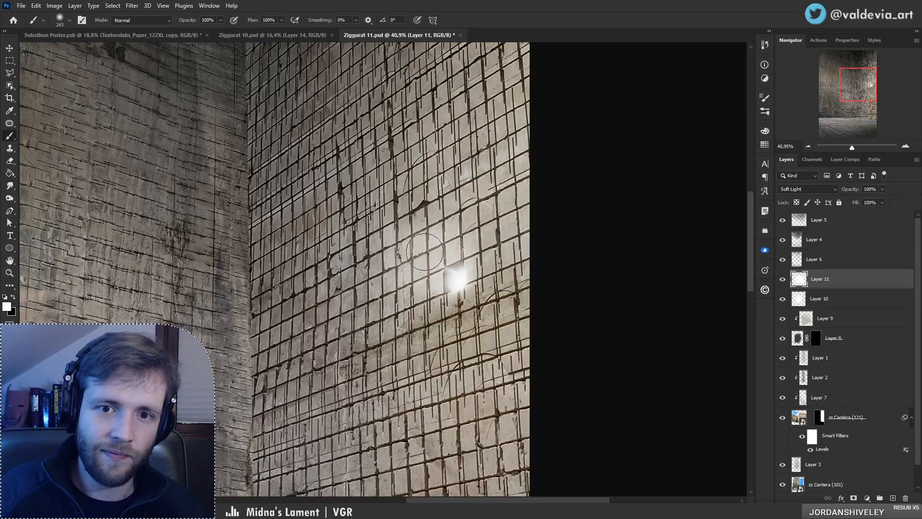
# Step: Paint a soft white glow over the opening and its adjacent tiles on Layer 10
pyautogui.click(855, 303)
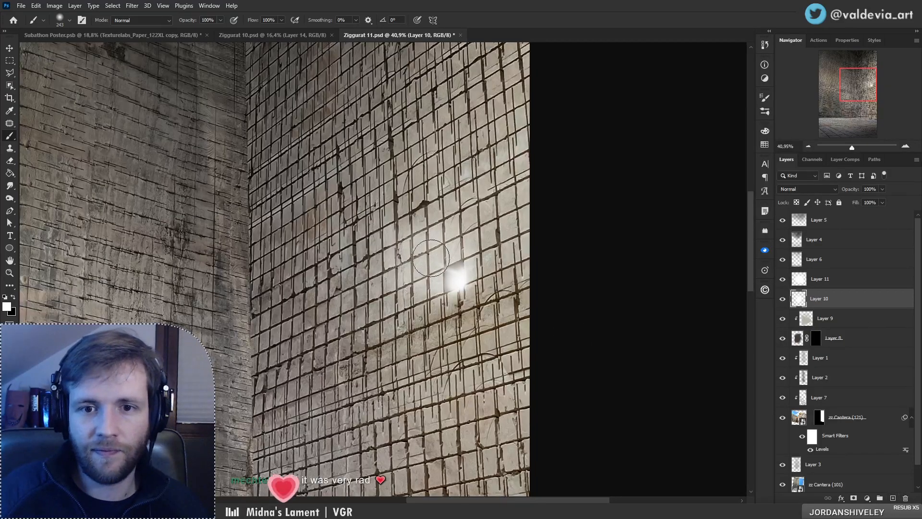
pyautogui.hotkey('ctrl', 'z')
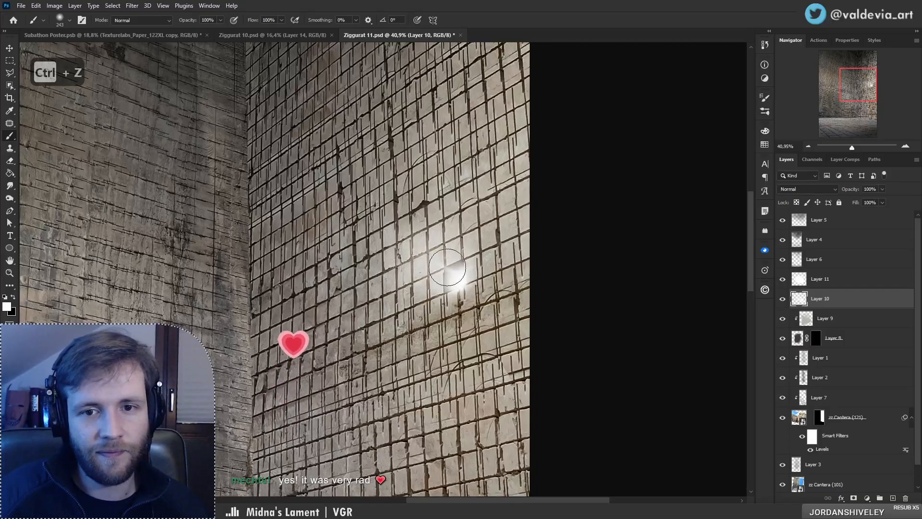
pyautogui.moveTo(455, 273)
pyautogui.mouseDown()
pyautogui.moveTo(418, 248)
pyautogui.moveTo(418, 273)
pyautogui.moveTo(300, 285)
pyautogui.moveTo(419, 279)
pyautogui.mouseUp()
pyautogui.press('z')
pyautogui.press('b')
# Step: Soften the halo around the opening on Layers 11 and 10 with a larger soft eraser
pyautogui.click(836, 284)
pyautogui.press('e')
pyautogui.rightClick(422, 217)
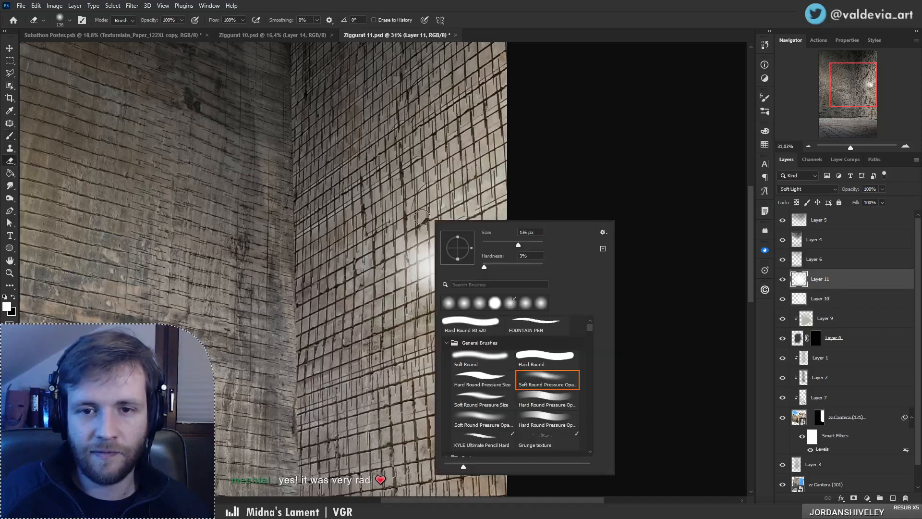
pyautogui.click(531, 245)
pyautogui.moveTo(382, 271); pyautogui.dragTo(449, 278)
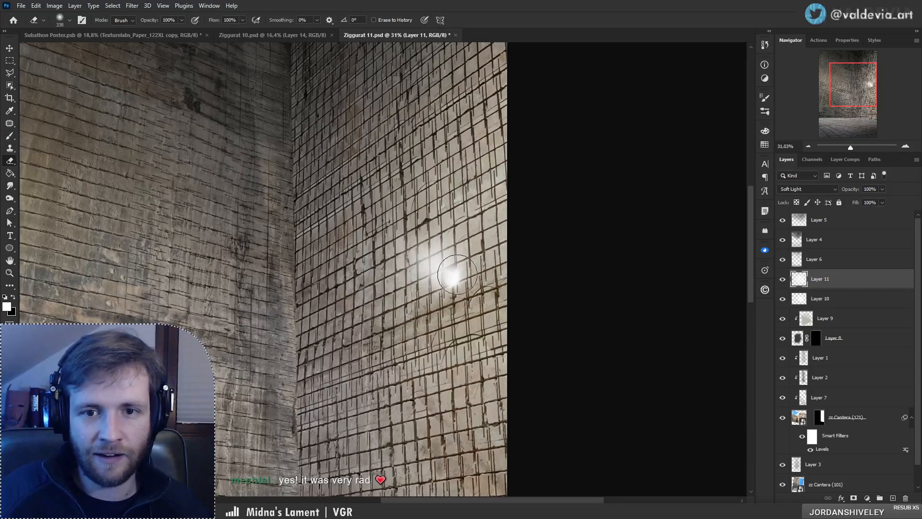
pyautogui.click(829, 295)
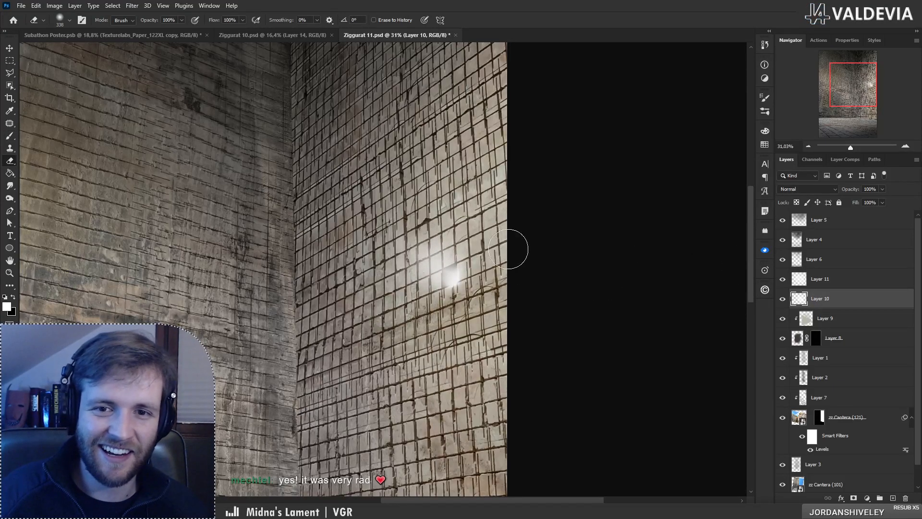
pyautogui.press('z')
pyautogui.moveTo(514, 247)
pyautogui.mouseDown()
pyautogui.moveTo(355, 252)
pyautogui.moveTo(447, 259)
pyautogui.mouseUp()
pyautogui.press('e')
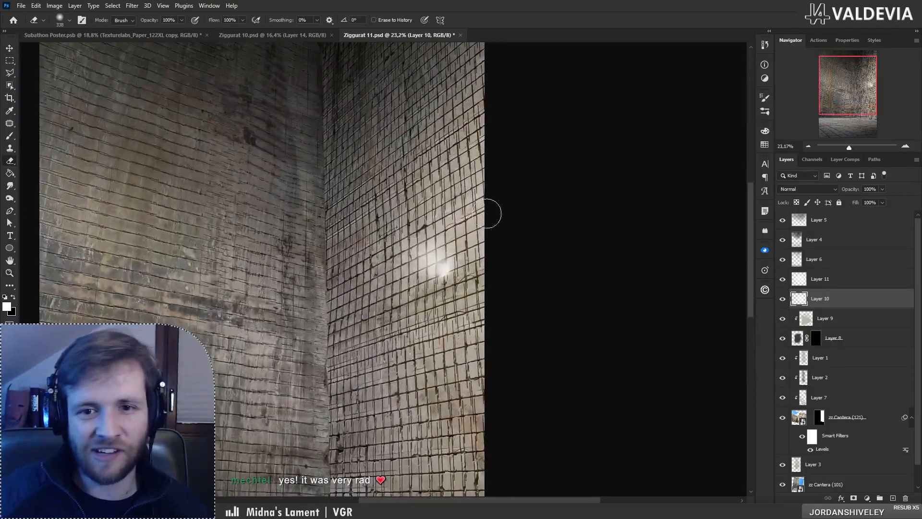
# Step: Add a new layer at the top of the layer stack and set its blend mode to Soft Light
pyautogui.hotkey('alt', ']')
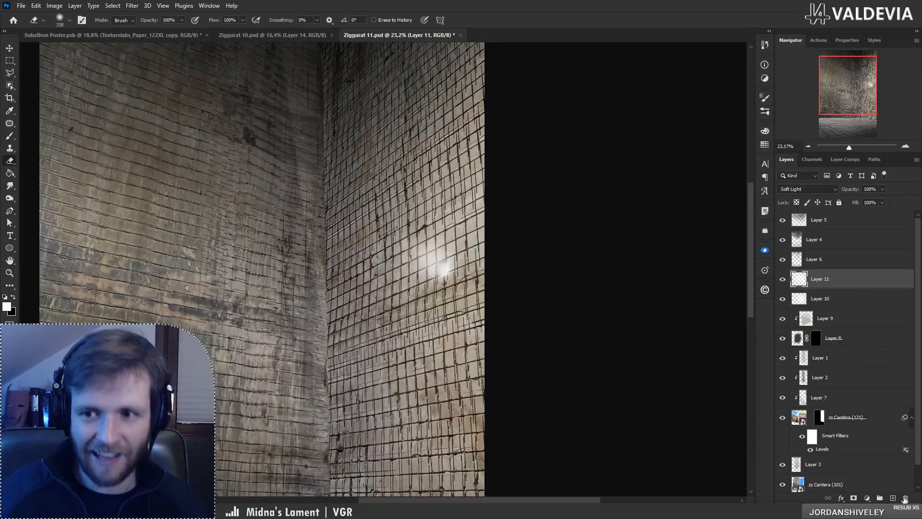
pyautogui.click(893, 498)
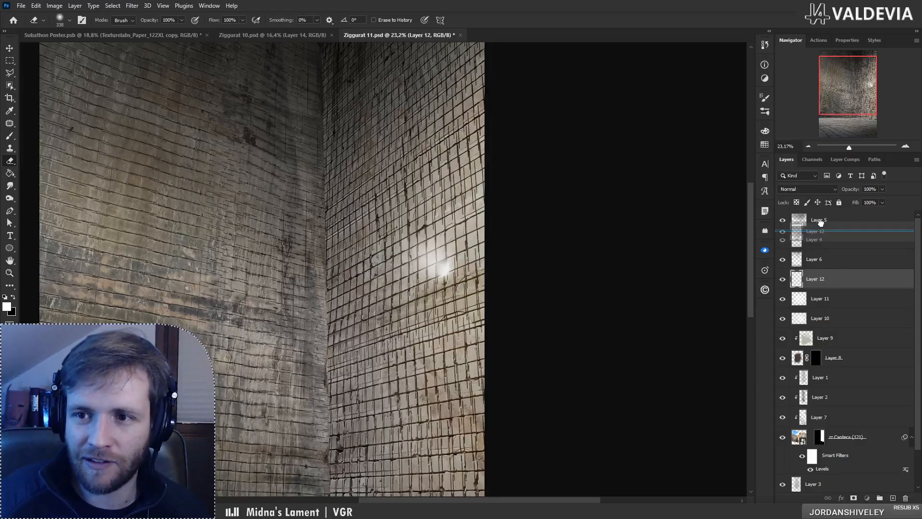
pyautogui.click(808, 189)
pyautogui.click(810, 312)
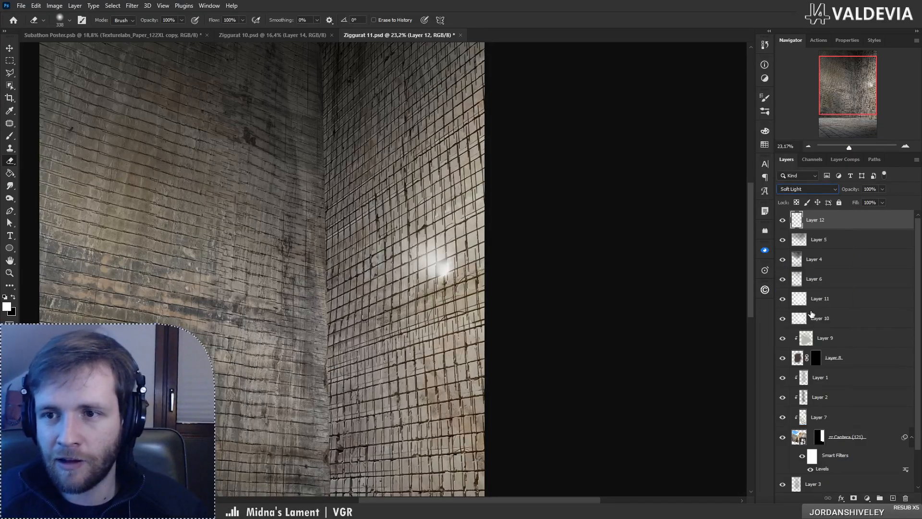
pyautogui.rightClick(388, 211)
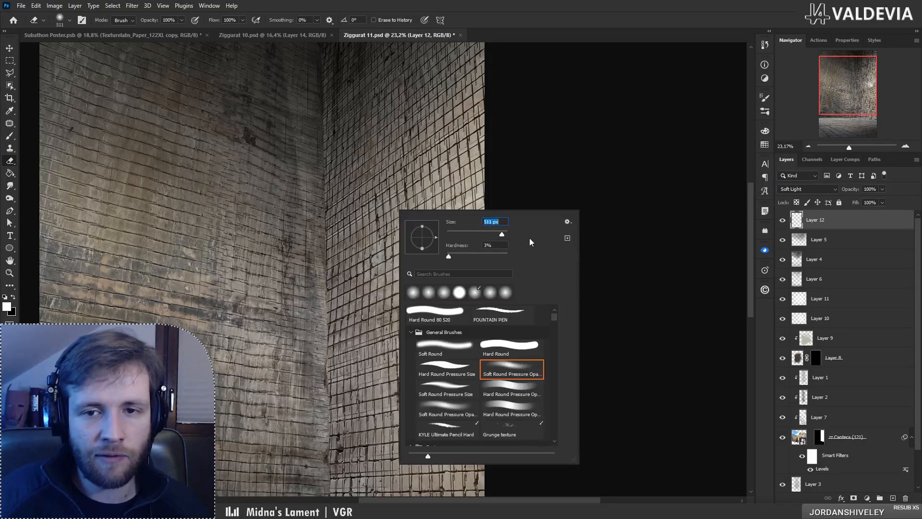
pyautogui.click(841, 227)
pyautogui.press('b')
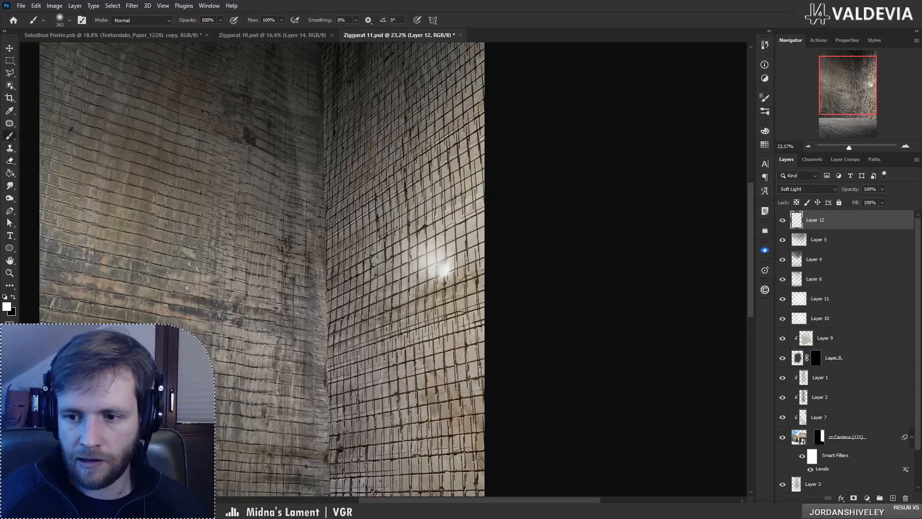
# Step: Disable the f.lux screen tint until sunrise
pyautogui.rightClick(830, 508)
pyautogui.moveTo(809, 487)
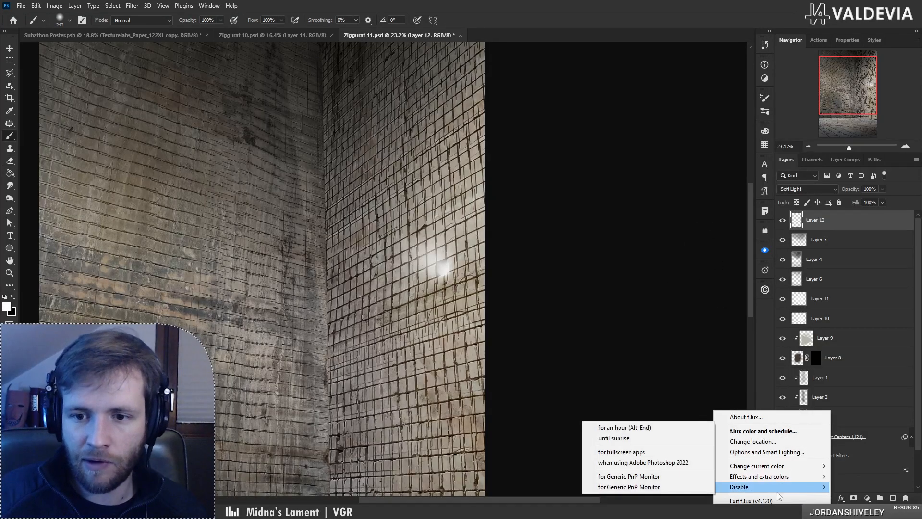
pyautogui.click(665, 438)
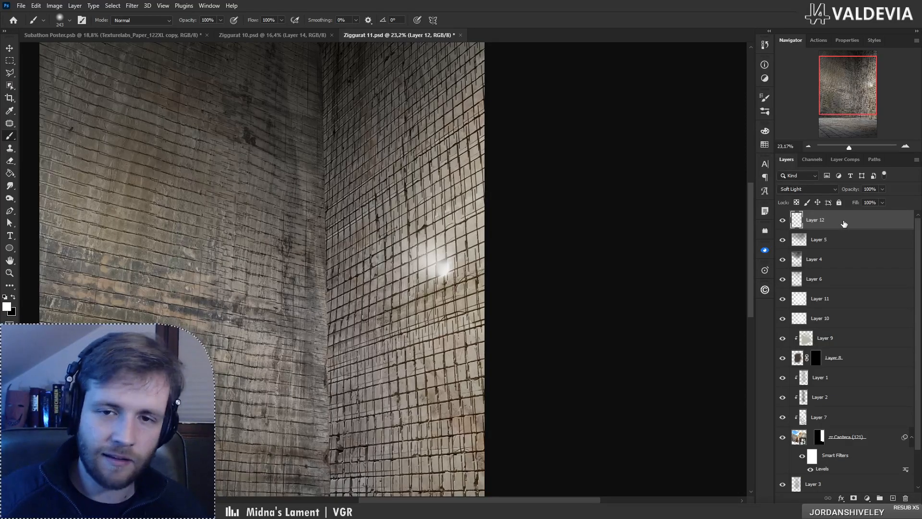
# Step: Paint a wide white glow around the opening on Layer 12 with an 800 px soft brush
pyautogui.press(']')
pyautogui.press(']')
pyautogui.press(']')
pyautogui.press(']')
pyautogui.press(']')
pyautogui.press(']')
pyautogui.press(']')
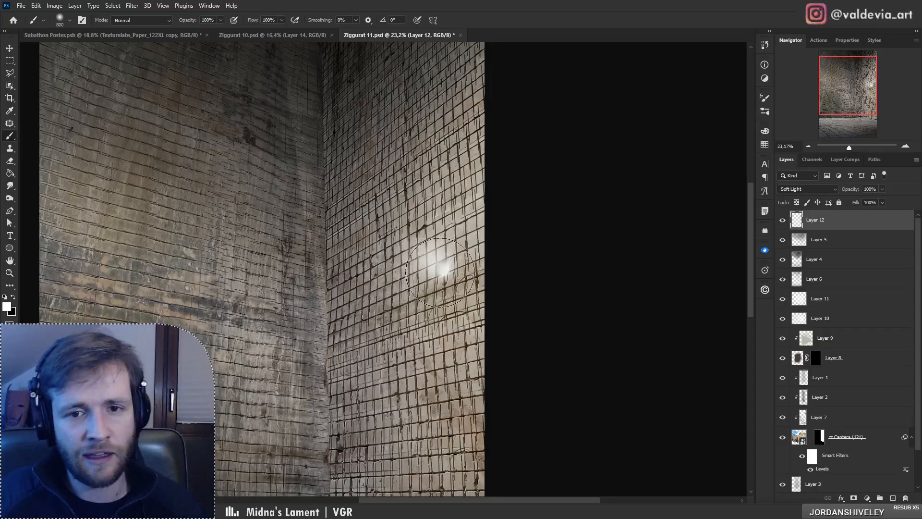
pyautogui.moveTo(428, 264)
pyautogui.mouseDown()
pyautogui.moveTo(451, 268)
pyautogui.moveTo(451, 238)
pyautogui.moveTo(428, 259)
pyautogui.moveTo(433, 250)
pyautogui.moveTo(332, 281)
pyautogui.moveTo(517, 232)
pyautogui.moveTo(609, 264)
pyautogui.moveTo(635, 263)
pyautogui.mouseUp()
pyautogui.hotkey('ctrl', 'z')
pyautogui.press('z')
pyautogui.press('b')
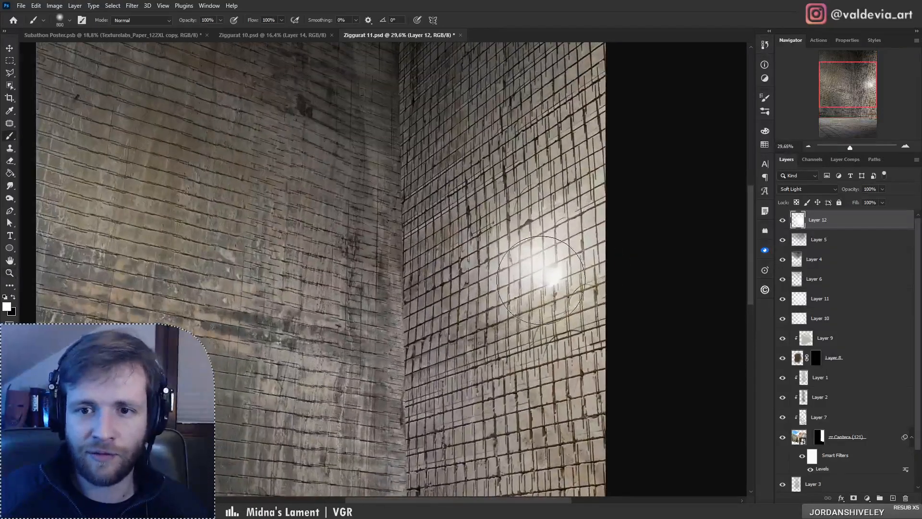
pyautogui.hotkey('ctrl', 'z')
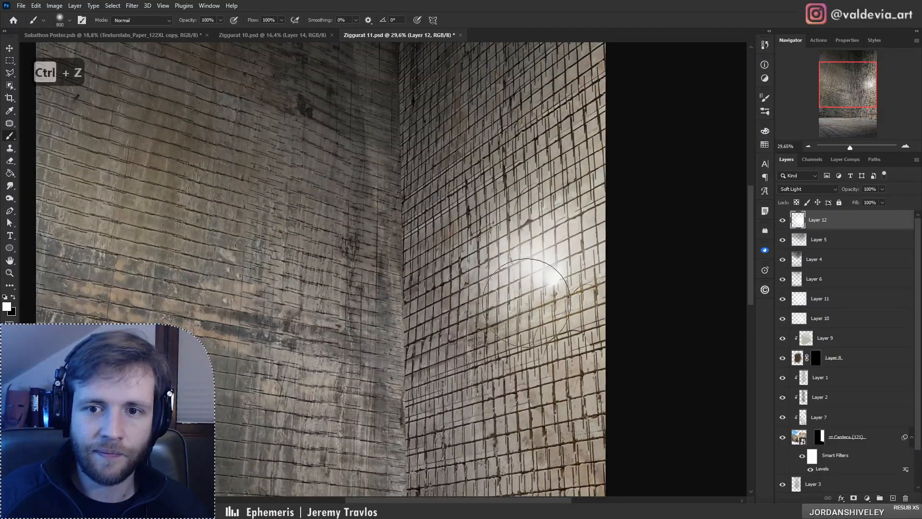
# Step: Examine the glow in the whole image and close up, and compare the scene with Ziggurat 10
pyautogui.press('z')
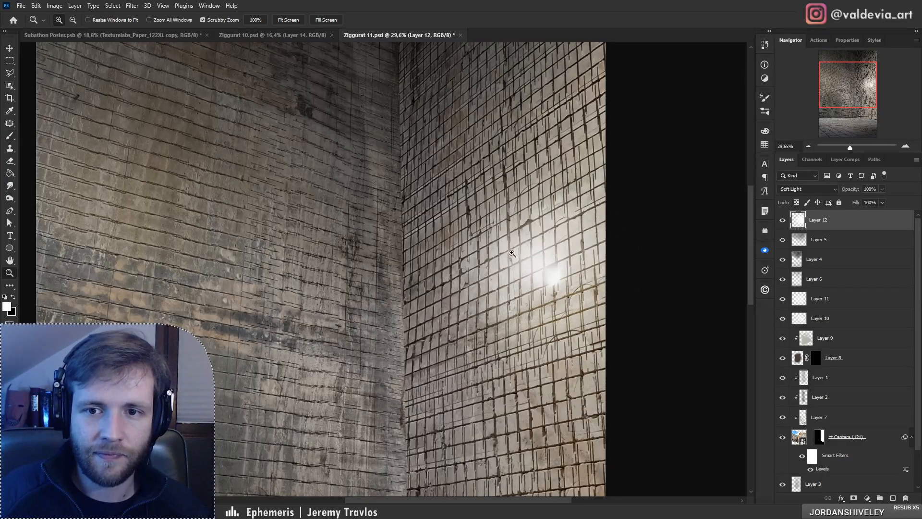
pyautogui.moveTo(513, 254)
pyautogui.mouseDown()
pyautogui.moveTo(416, 256)
pyautogui.moveTo(560, 255)
pyautogui.mouseUp()
pyautogui.press('b')
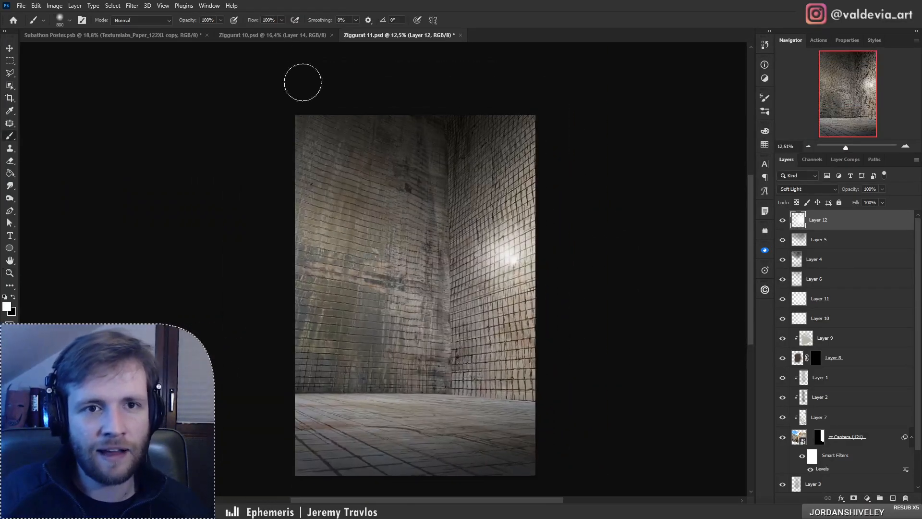
pyautogui.click(294, 37)
pyautogui.click(409, 37)
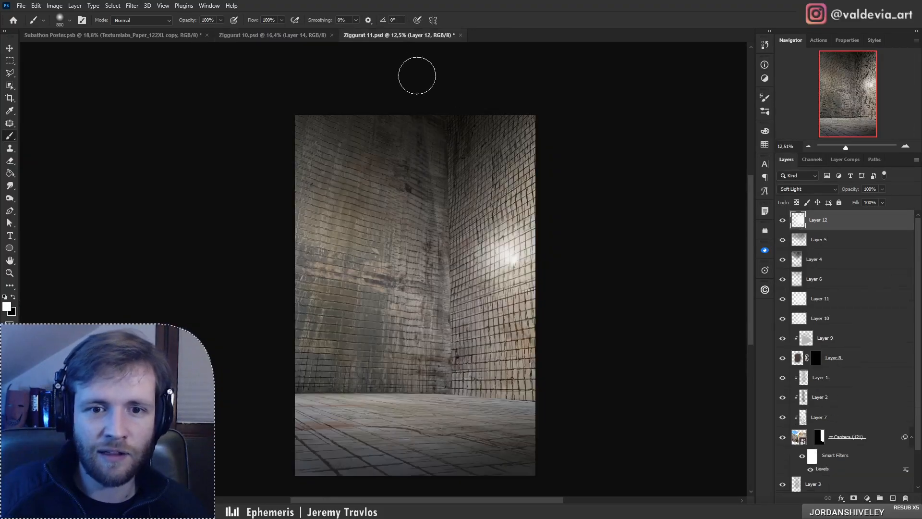
pyautogui.press('z')
pyautogui.moveTo(503, 221)
pyautogui.mouseDown()
pyautogui.moveTo(574, 222)
pyautogui.moveTo(512, 223)
pyautogui.moveTo(526, 219)
pyautogui.mouseUp()
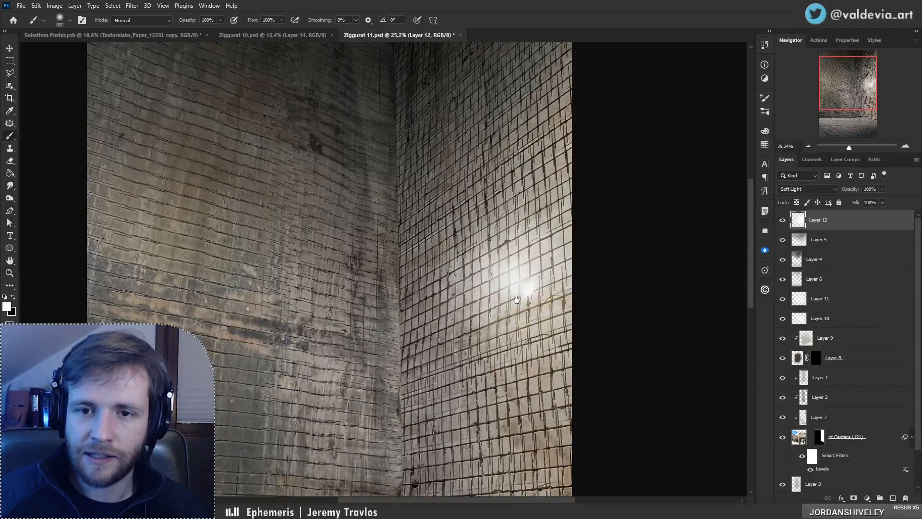
pyautogui.moveTo(516, 299)
pyautogui.mouseDown()
pyautogui.moveTo(550, 183)
pyautogui.moveTo(504, 180)
pyautogui.moveTo(517, 178)
pyautogui.mouseUp()
pyautogui.press('z')
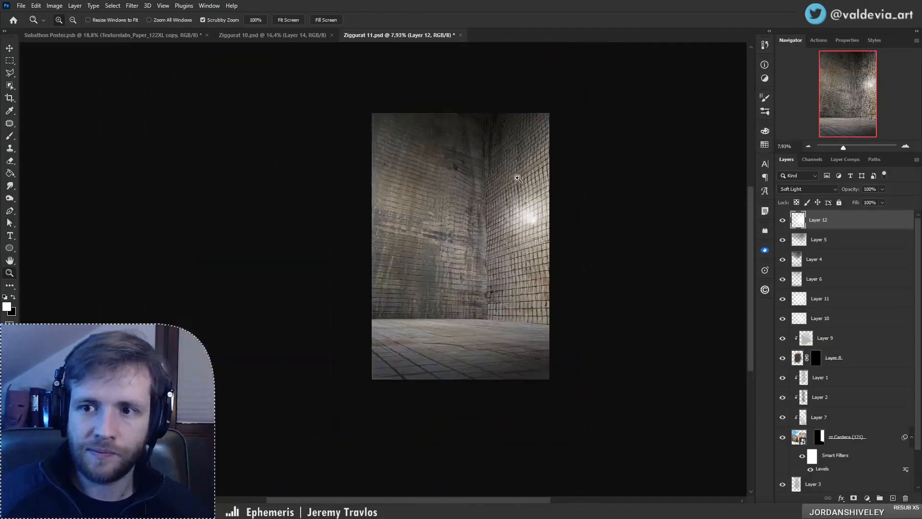
pyautogui.press('b')
pyautogui.moveTo(525, 245)
pyautogui.mouseDown()
pyautogui.moveTo(472, 265)
pyautogui.moveTo(479, 242)
pyautogui.mouseUp()
pyautogui.press('z')
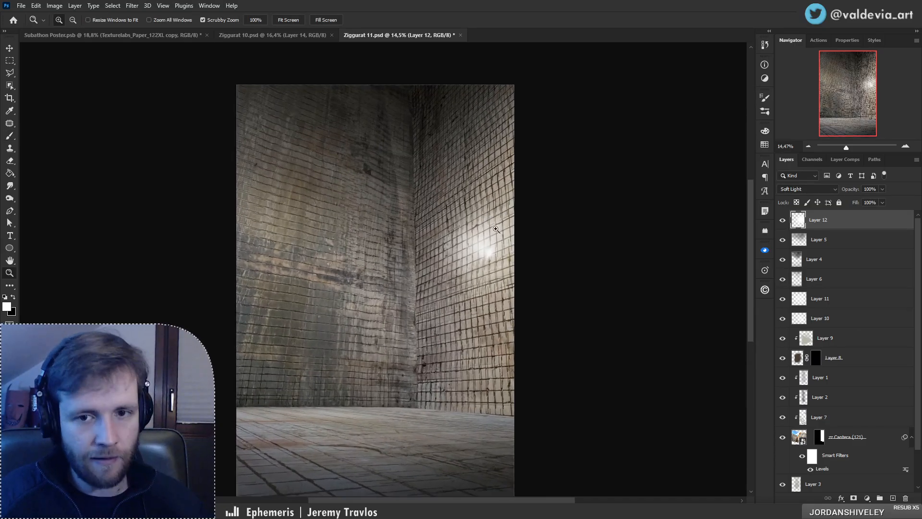
pyautogui.press('b')
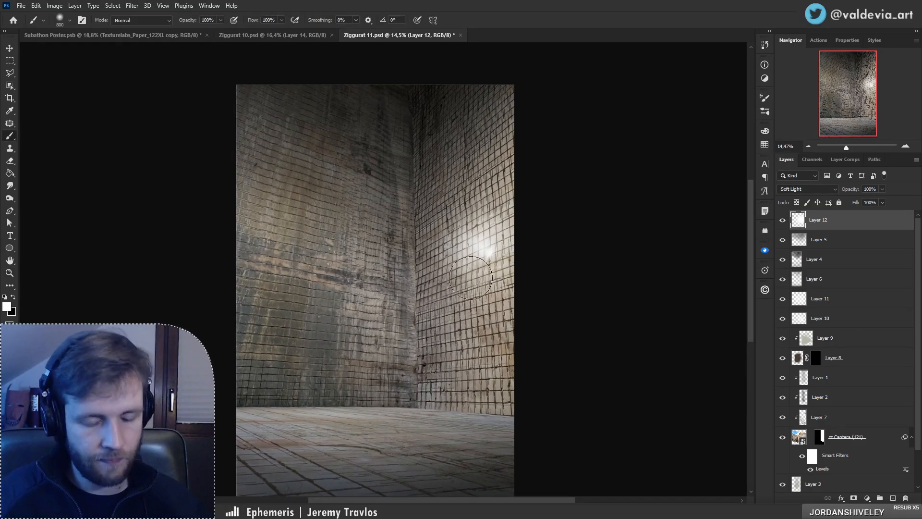
# Step: Try to brighten the right wall around the opening with a 2000 px or larger soft brush on Layer 12
pyautogui.press(']')
pyautogui.press(']')
pyautogui.press(']')
pyautogui.press(']')
pyautogui.press(']')
pyautogui.press(']')
pyautogui.press(']')
pyautogui.press(']')
pyautogui.press(']')
pyautogui.press(']')
pyautogui.press(']')
pyautogui.press(']')
pyautogui.press(']')
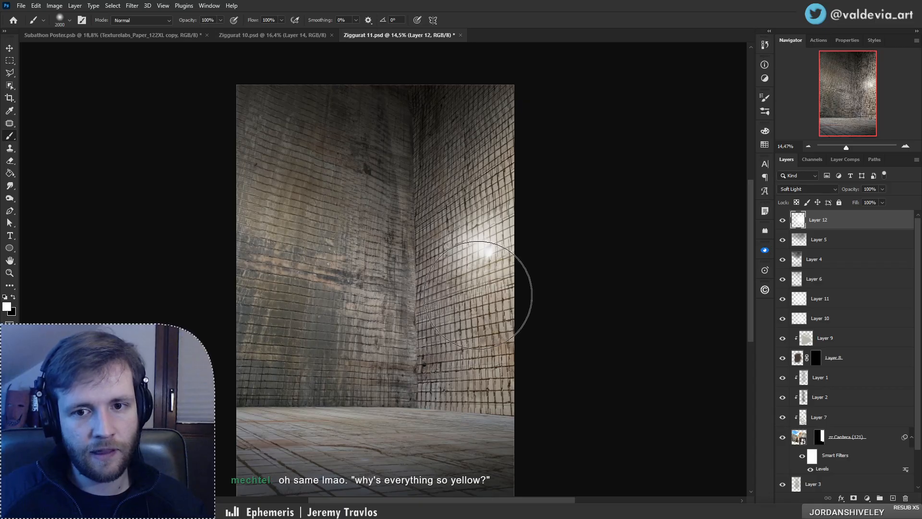
pyautogui.moveTo(483, 317); pyautogui.dragTo(484, 214)
pyautogui.hotkey('ctrl', 'z')
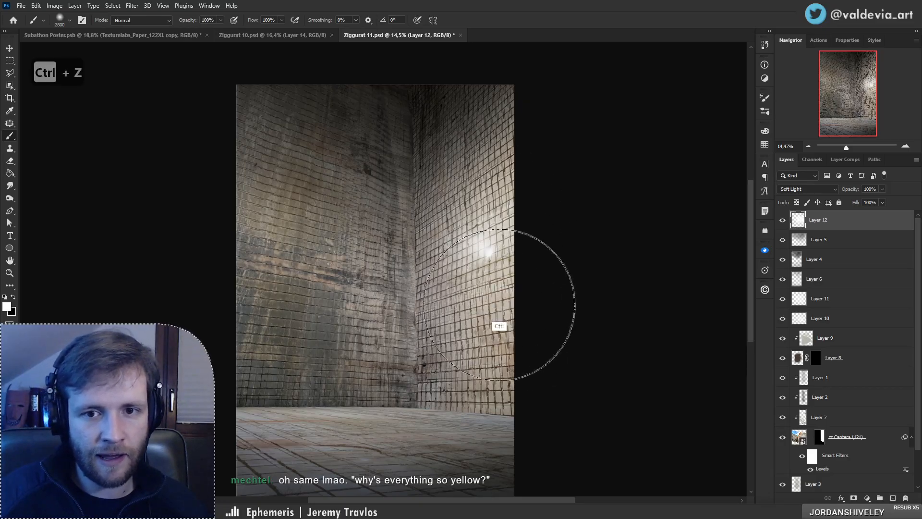
# Step: Brighten the right wall around and below the opening with a broad white stroke from a reduced soft brush on Layer 12
pyautogui.press('[')
pyautogui.press('[')
pyautogui.press('[')
pyautogui.press('[')
pyautogui.press('[')
pyautogui.press('[')
pyautogui.press('[')
pyautogui.press('[')
pyautogui.press('[')
pyautogui.press('[')
pyautogui.press('[')
pyautogui.press('[')
pyautogui.press('[')
pyautogui.press('[')
pyautogui.press('[')
pyautogui.press('[')
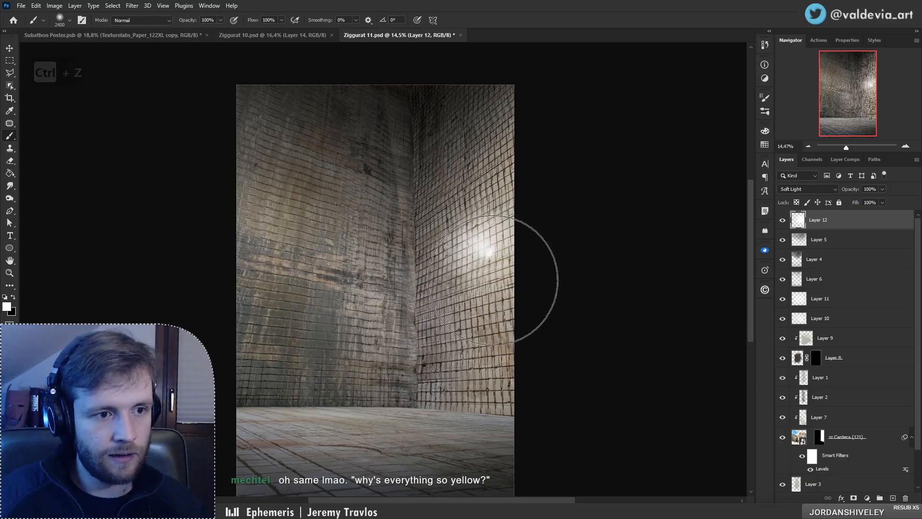
pyautogui.moveTo(478, 325)
pyautogui.mouseDown()
pyautogui.moveTo(471, 193)
pyautogui.moveTo(489, 258)
pyautogui.moveTo(489, 242)
pyautogui.mouseUp()
# Step: Brighten the middle of the left wall on Layer 12 with an 1800 px soft white brush
pyautogui.moveTo(294, 256)
pyautogui.mouseDown()
pyautogui.moveTo(253, 259)
pyautogui.moveTo(267, 262)
pyautogui.mouseUp()
pyautogui.hotkey('ctrl', 'z')
pyautogui.press(']')
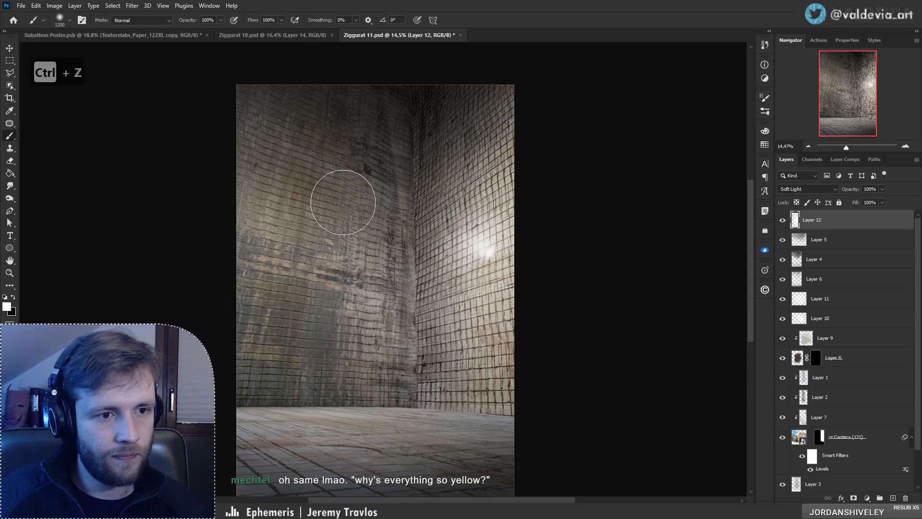
pyautogui.press(']')
pyautogui.press(']')
pyautogui.press(']')
pyautogui.press(']')
pyautogui.press(']')
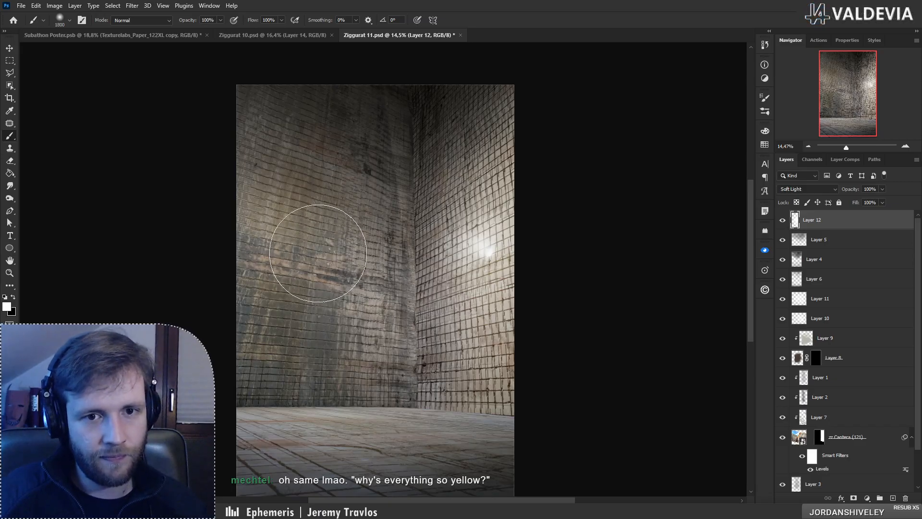
pyautogui.moveTo(314, 254)
pyautogui.mouseDown()
pyautogui.moveTo(288, 236)
pyautogui.moveTo(299, 228)
pyautogui.mouseUp()
pyautogui.hotkey('ctrl', 'z')
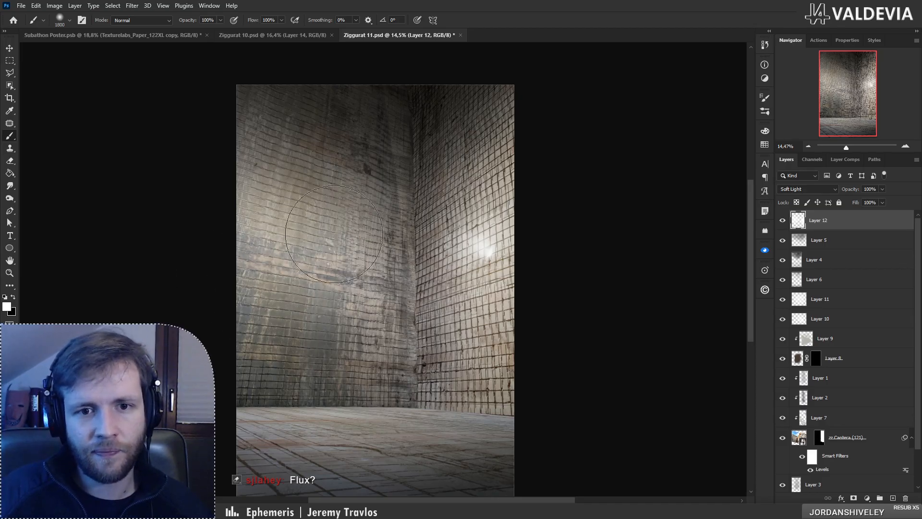
# Step: Try to brighten the right wall around the glowing opening with one 1800 px soft white dab on Layer 12
pyautogui.press('z')
pyautogui.moveTo(401, 266)
pyautogui.mouseDown()
pyautogui.moveTo(317, 267)
pyautogui.moveTo(414, 244)
pyautogui.mouseUp()
pyautogui.moveTo(410, 306)
pyautogui.mouseDown()
pyautogui.moveTo(417, 245)
pyautogui.moveTo(427, 254)
pyautogui.moveTo(409, 231)
pyautogui.mouseUp()
pyautogui.press('z')
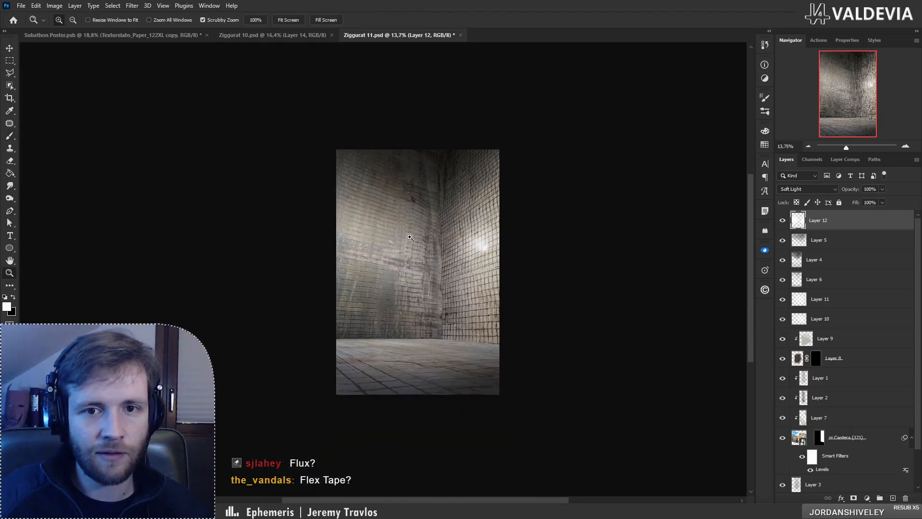
pyautogui.moveTo(441, 204); pyautogui.dragTo(470, 211)
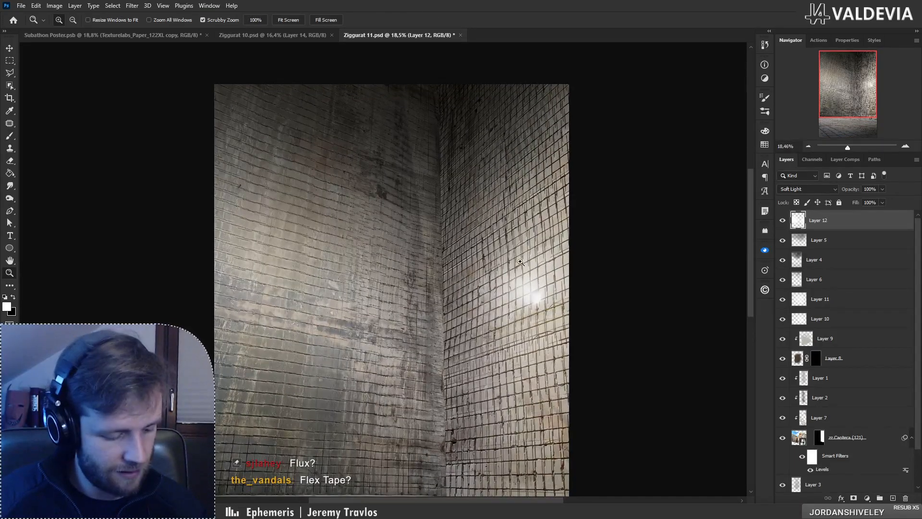
pyautogui.press('b')
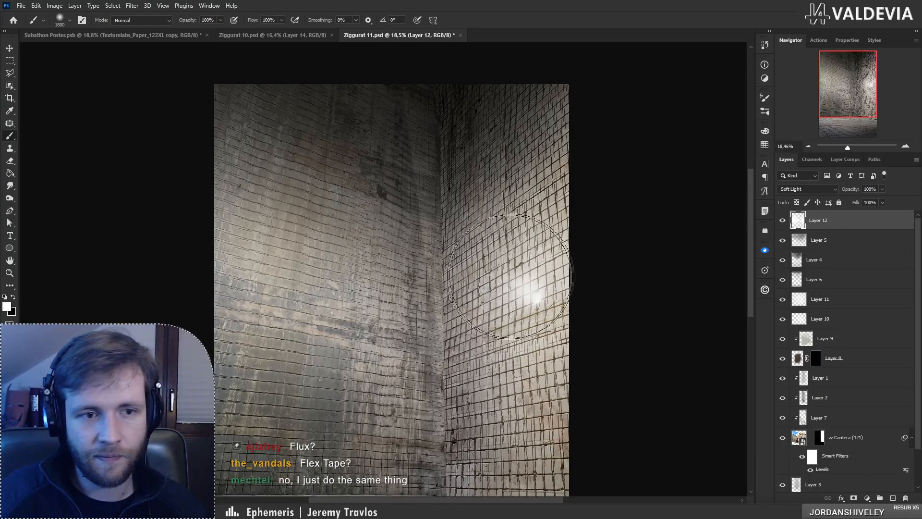
pyautogui.click(509, 276)
pyautogui.hotkey('ctrl', 'z')
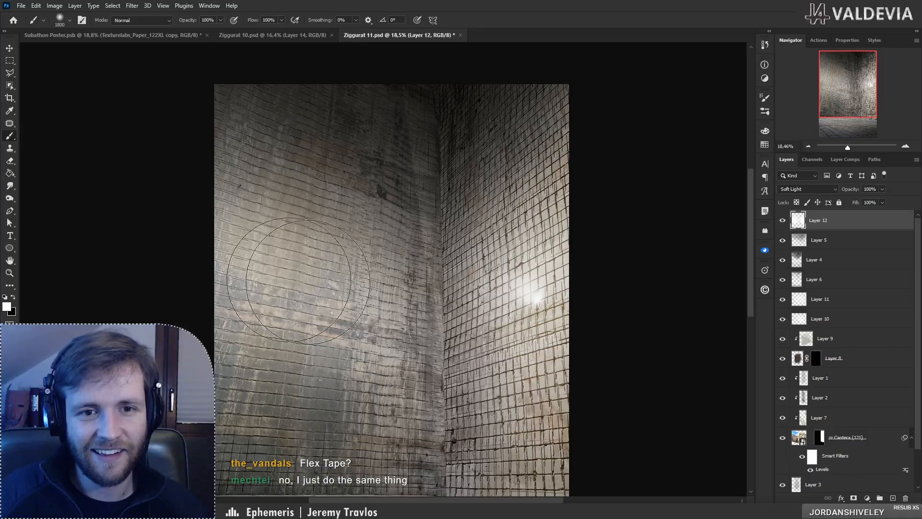
# Step: Set Layer 12 to Overlay at 36% opacity and compare the image with and without it
pyautogui.press('z')
pyautogui.moveTo(368, 231)
pyautogui.mouseDown()
pyautogui.moveTo(310, 234)
pyautogui.moveTo(440, 237)
pyautogui.moveTo(421, 235)
pyautogui.mouseUp()
pyautogui.press('b')
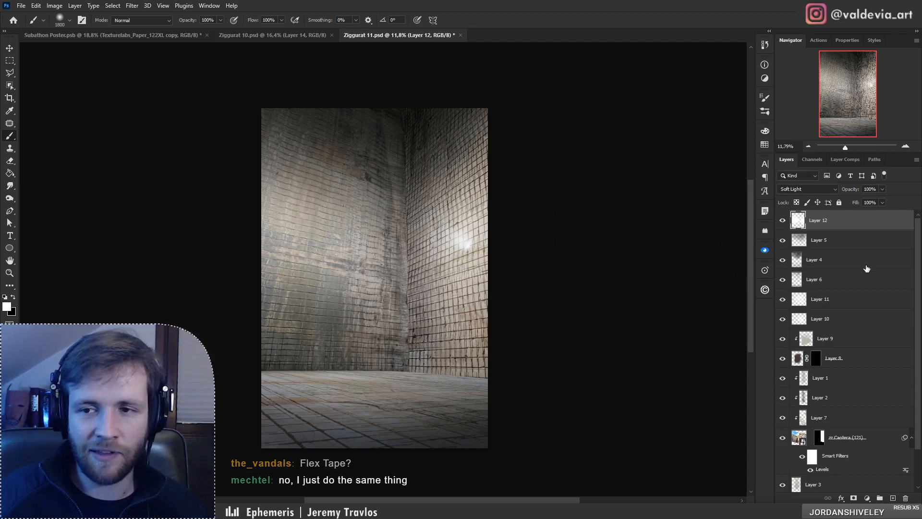
pyautogui.click(807, 190)
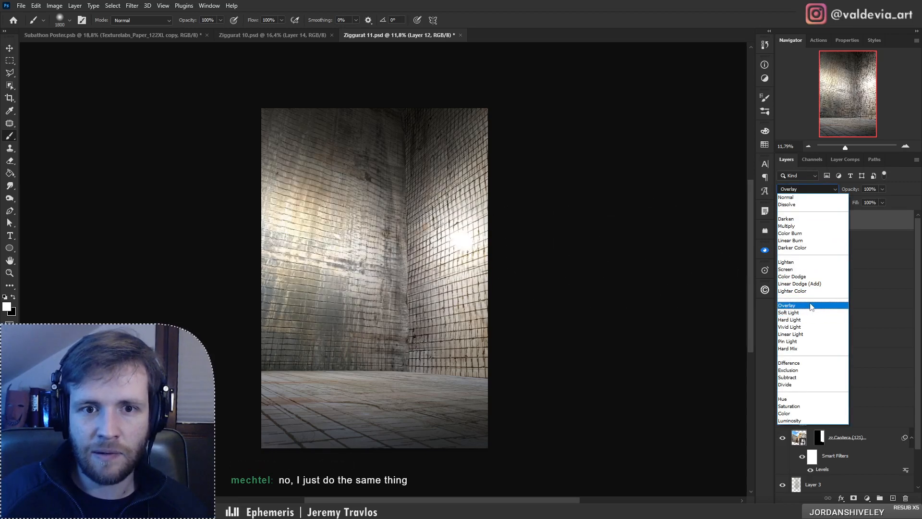
pyautogui.click(811, 306)
pyautogui.moveTo(856, 189)
pyautogui.mouseDown()
pyautogui.moveTo(838, 184)
pyautogui.moveTo(858, 194)
pyautogui.moveTo(845, 189)
pyautogui.mouseUp()
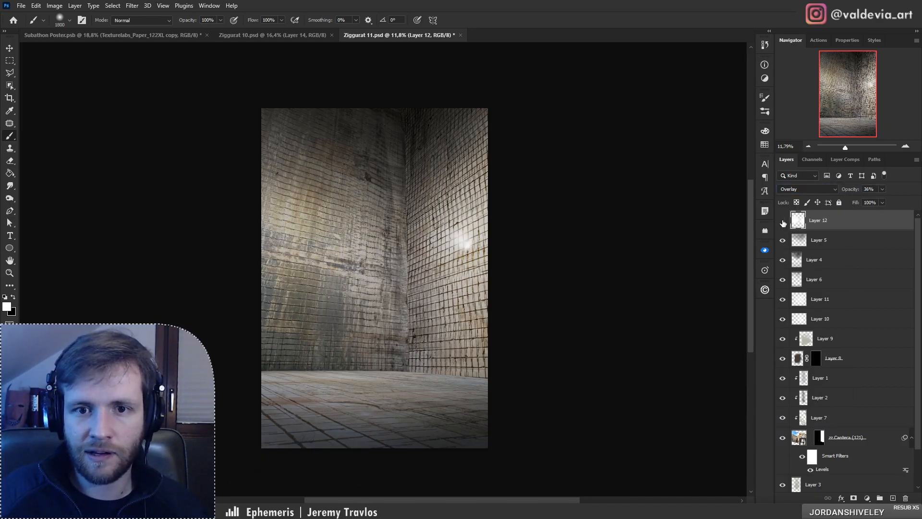
pyautogui.click(783, 220)
pyautogui.click(784, 221)
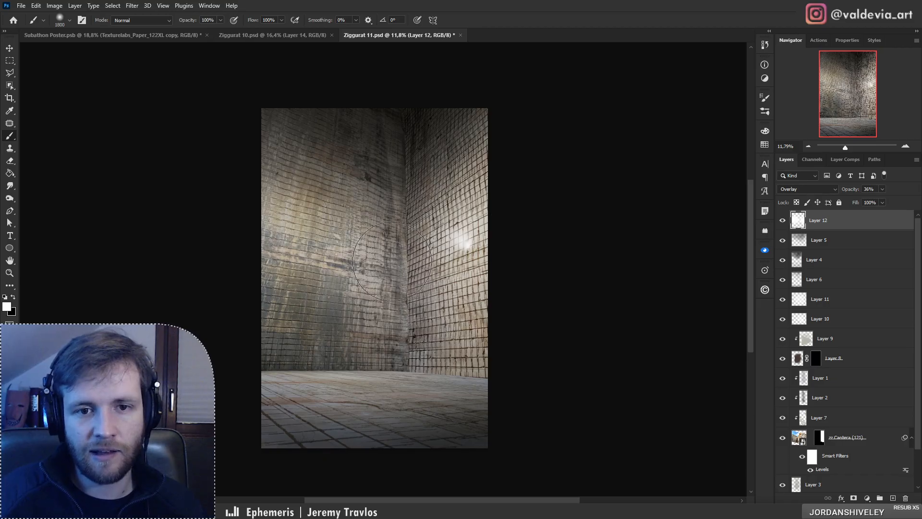
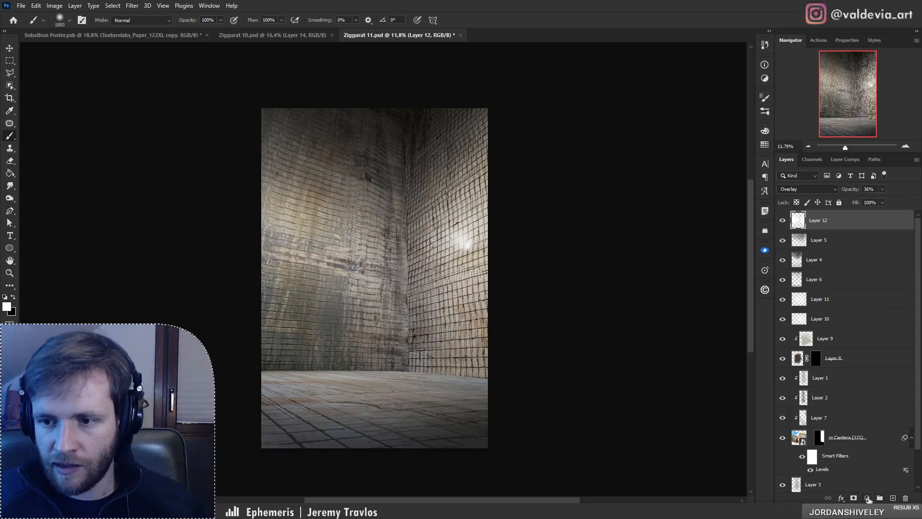
# Step: Add a Hue/Saturation adjustment above Layer 12 with Greens saturation at -100 and its range widened to 329°/75° and 135°/165°
pyautogui.click(868, 499)
pyautogui.click(874, 406)
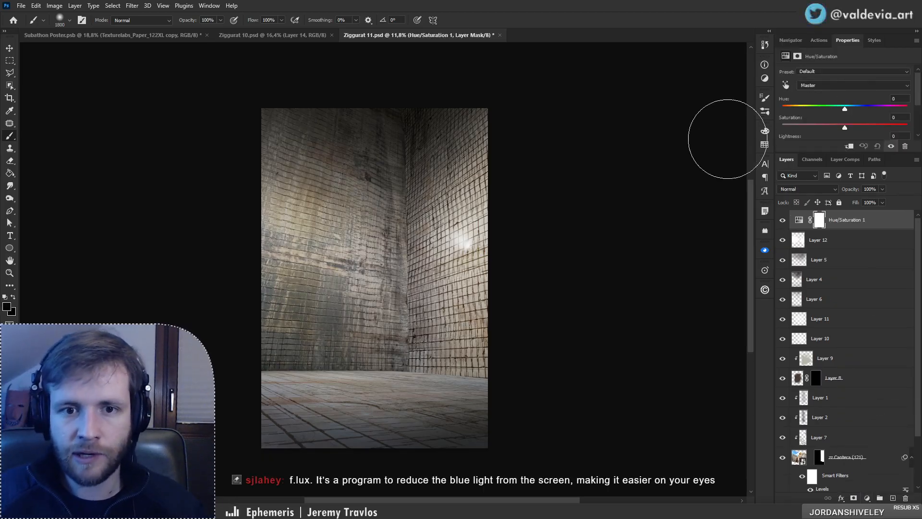
pyautogui.moveTo(918, 90); pyautogui.dragTo(919, 104)
pyautogui.scroll(2, 806, 80)
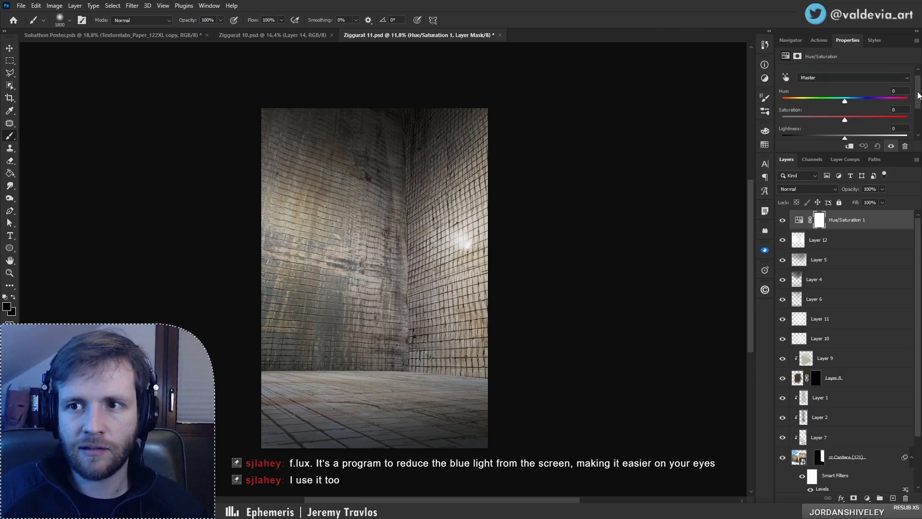
pyautogui.click(809, 79)
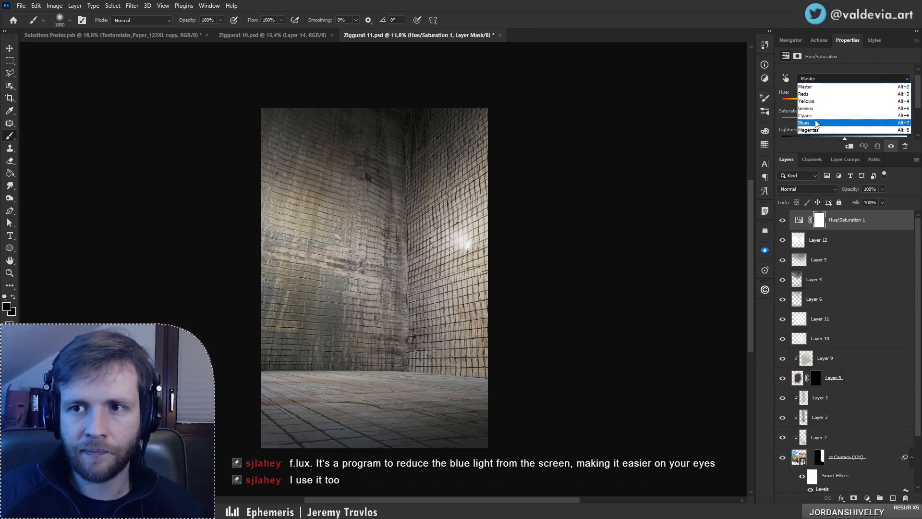
pyautogui.click(816, 109)
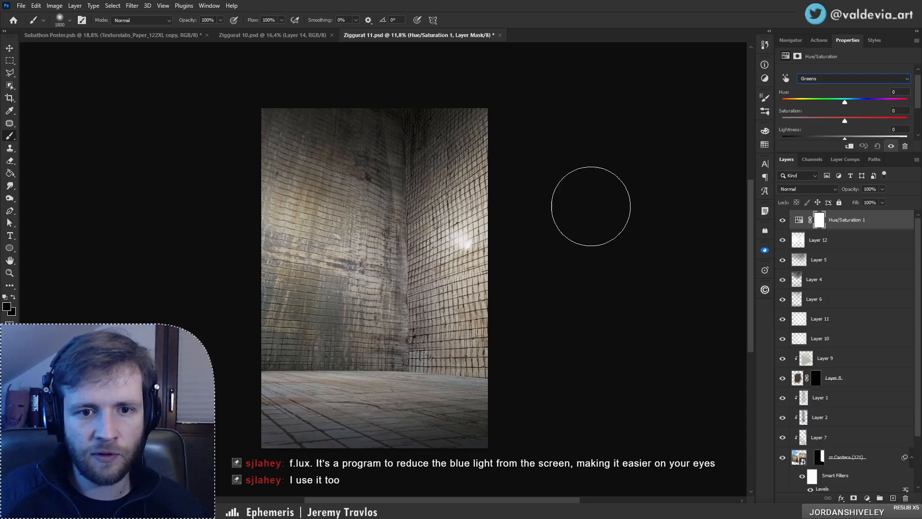
pyautogui.moveTo(844, 121); pyautogui.dragTo(782, 121)
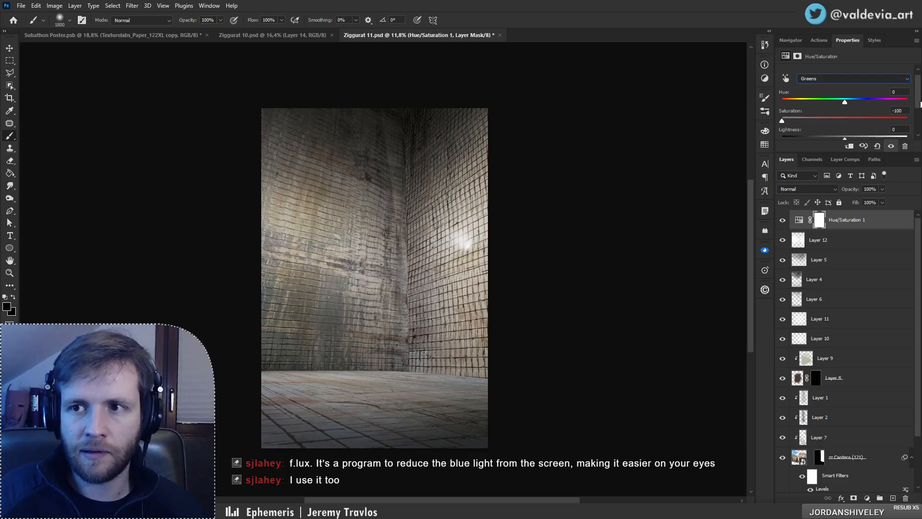
pyautogui.moveTo(918, 91); pyautogui.dragTo(870, 120)
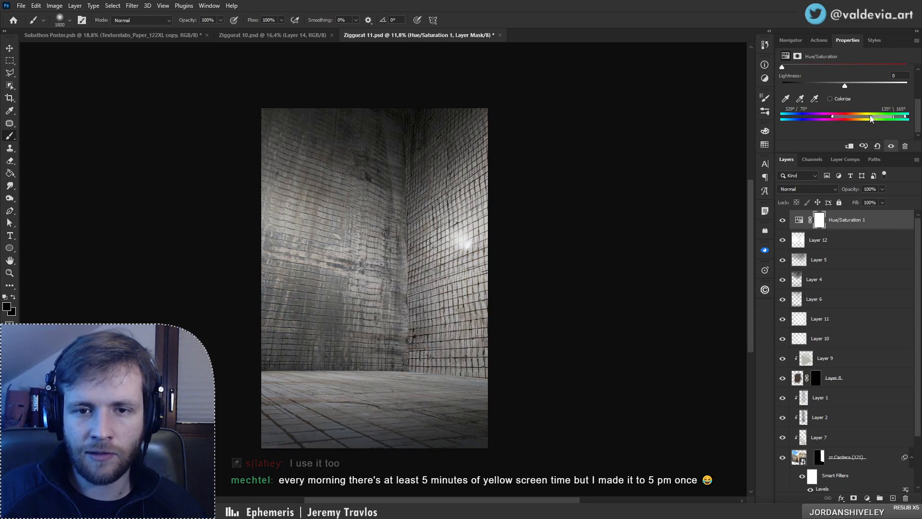
# Step: Stamp the visible layers into a smart object at the top of Ziggurat 11 and copy Ziggurat 10's Layer 12 above it
pyautogui.hotkey('ctrl', 'alt', 'shift', 'e')
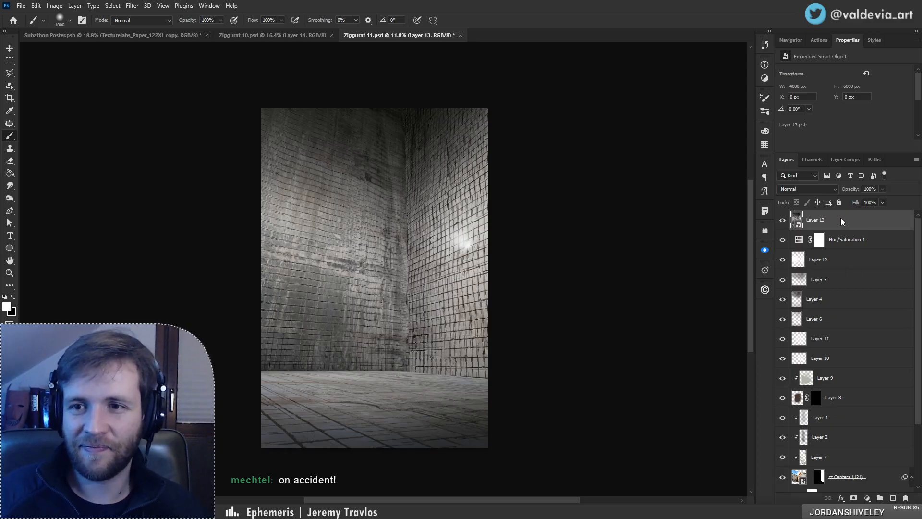
pyautogui.click(287, 36)
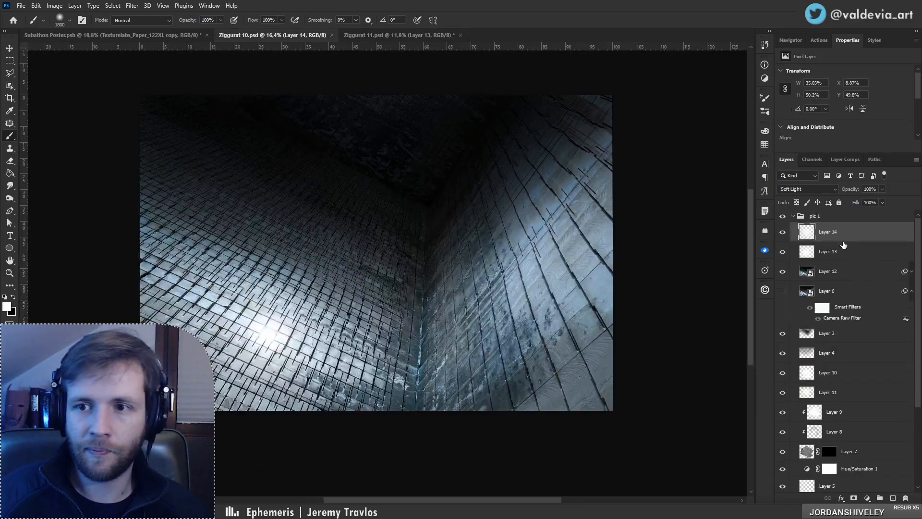
pyautogui.click(837, 272)
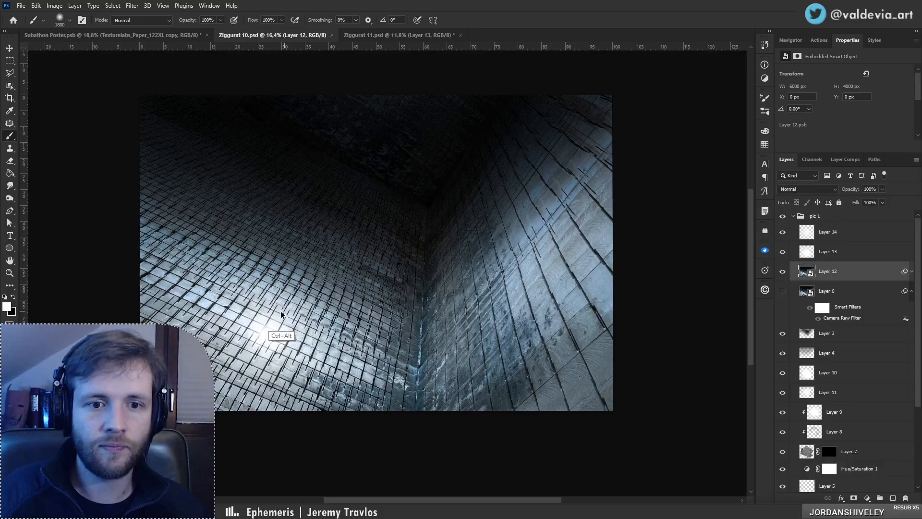
pyautogui.hotkey('ctrl', 't')
pyautogui.moveTo(267, 330); pyautogui.dragTo(369, 203)
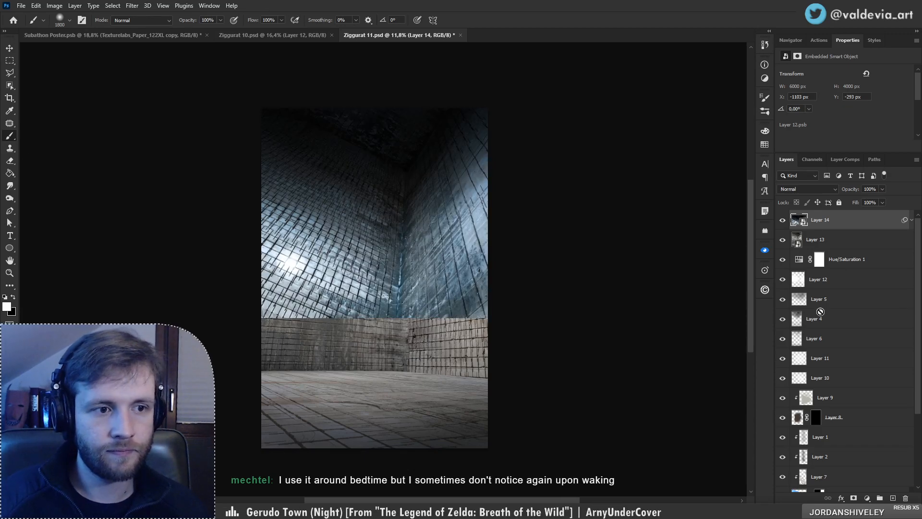
# Step: Copy Layer 14's Camera Raw Filter onto Layer 13, hide Layer 14 and compare the look with Ziggurat 10
pyautogui.click(912, 221)
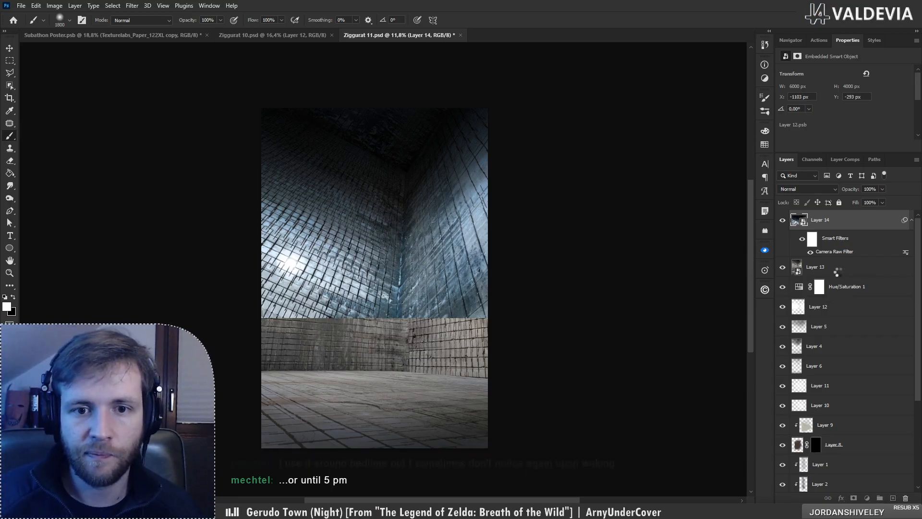
pyautogui.click(782, 219)
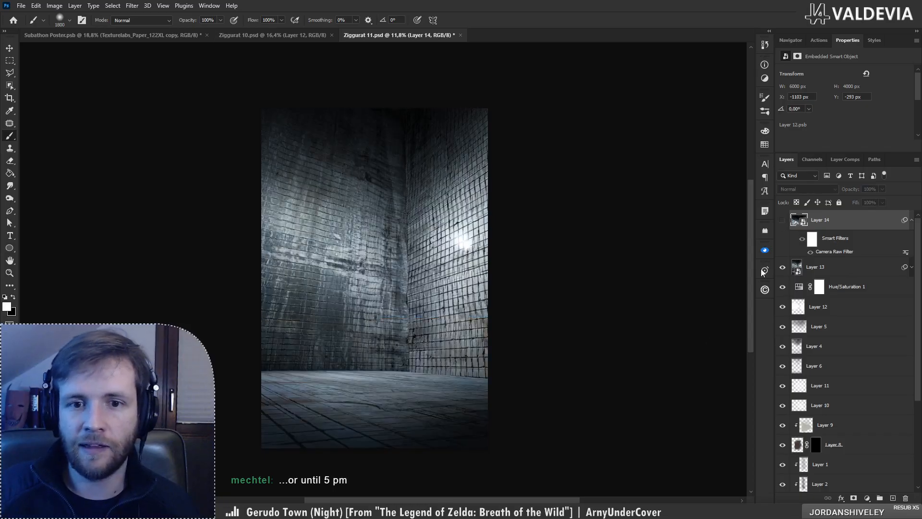
pyautogui.click(782, 219)
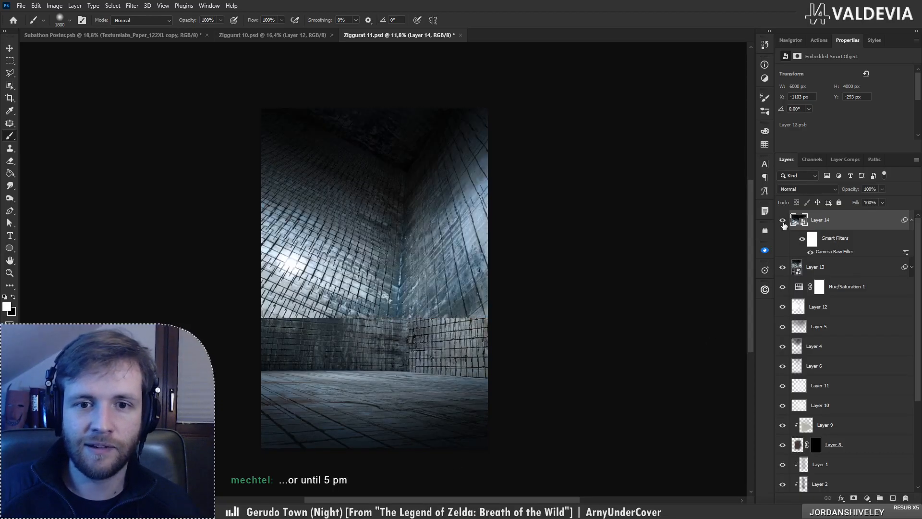
pyautogui.click(782, 220)
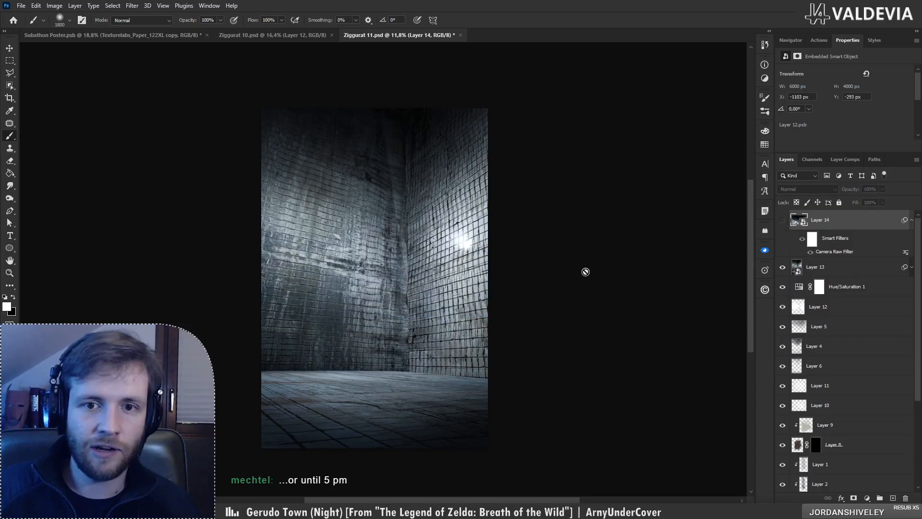
pyautogui.click(299, 37)
pyautogui.click(377, 34)
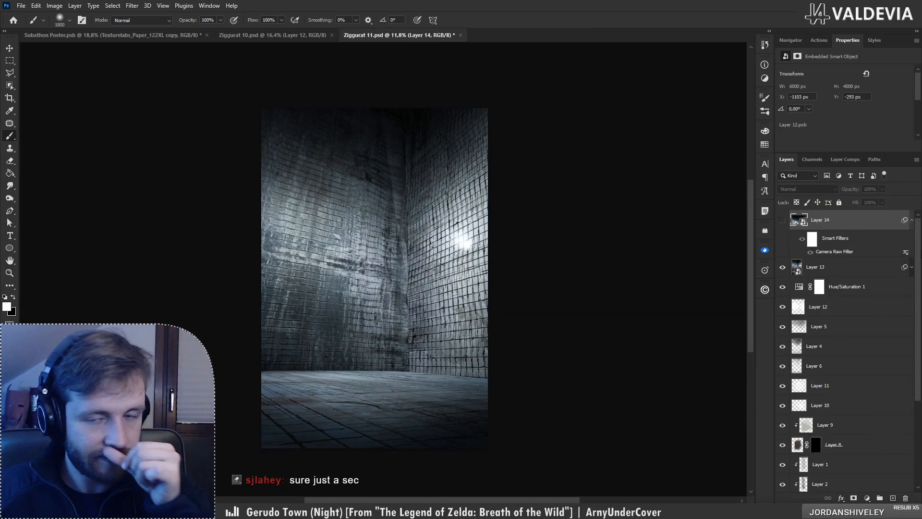
# Step: Add a new empty layer directly above Layer 13, keeping its blend mode at Normal
pyautogui.click(838, 267)
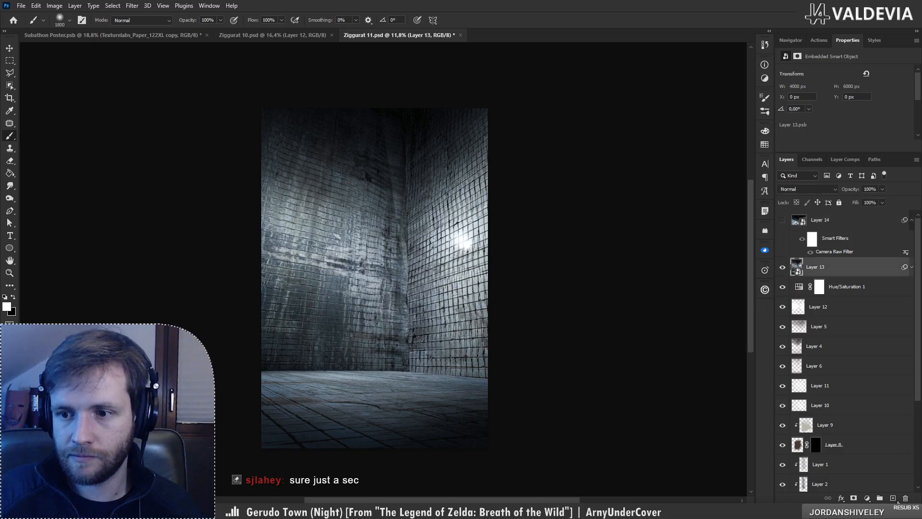
pyautogui.click(893, 498)
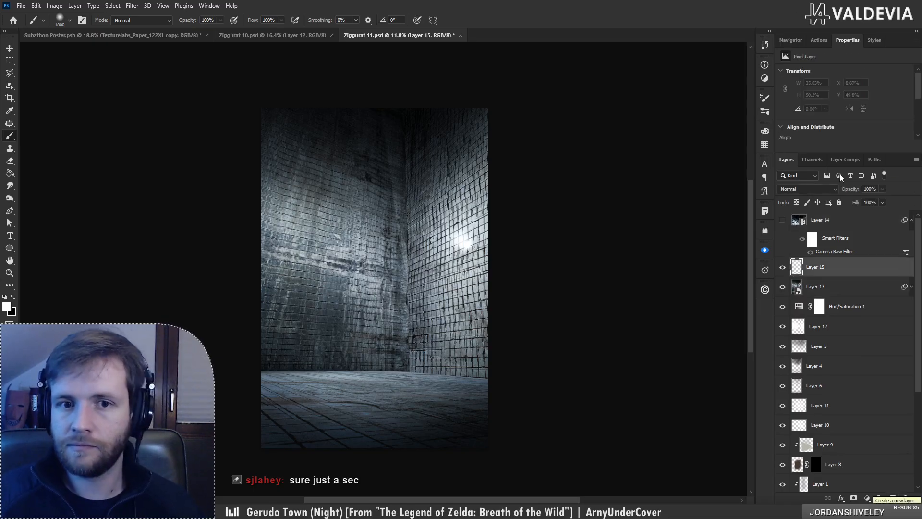
pyautogui.click(809, 188)
pyautogui.click(887, 272)
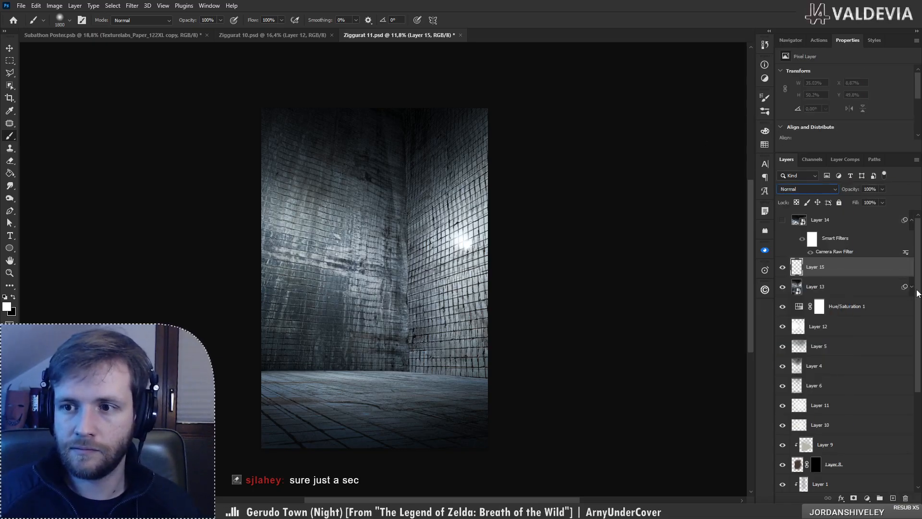
# Step: Reopen Layer 13's Camera Raw Filter and lower the saturation to -60
pyautogui.click(841, 320)
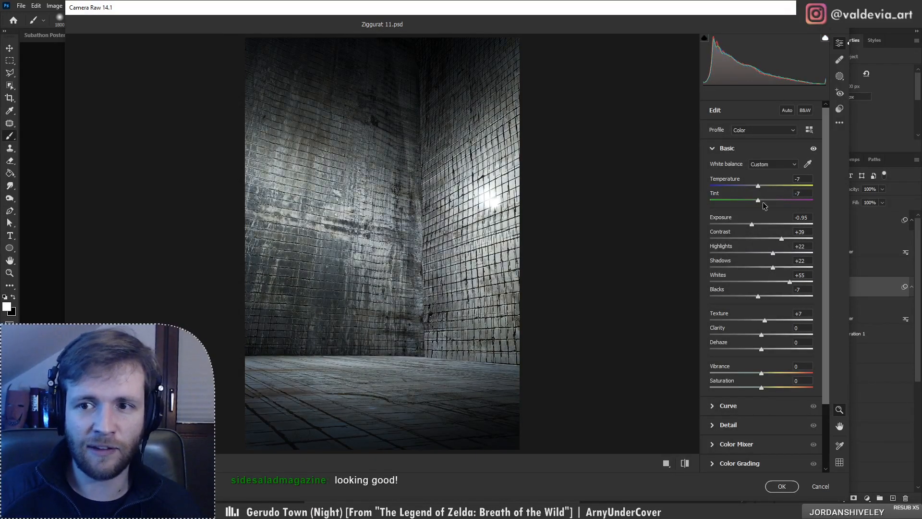
pyautogui.moveTo(762, 387); pyautogui.dragTo(753, 385)
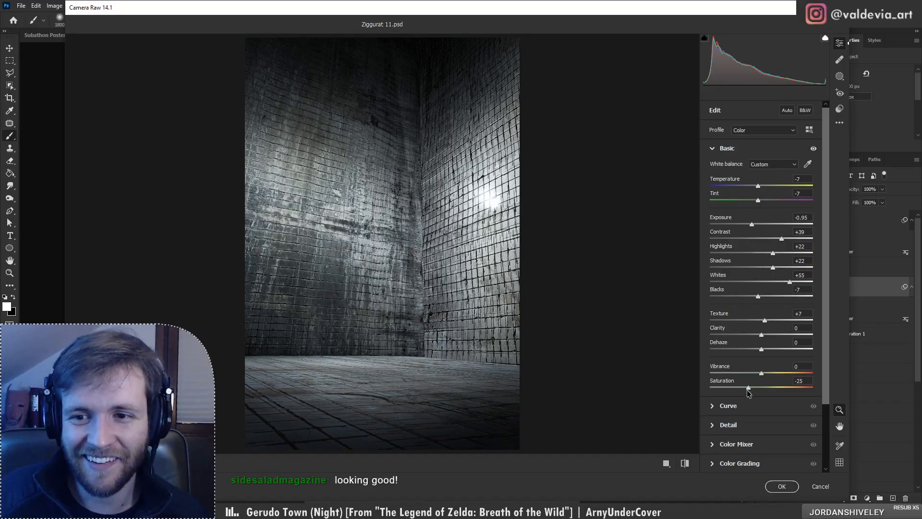
pyautogui.moveTo(748, 388)
pyautogui.mouseDown()
pyautogui.moveTo(707, 391)
pyautogui.moveTo(760, 389)
pyautogui.moveTo(735, 389)
pyautogui.mouseUp()
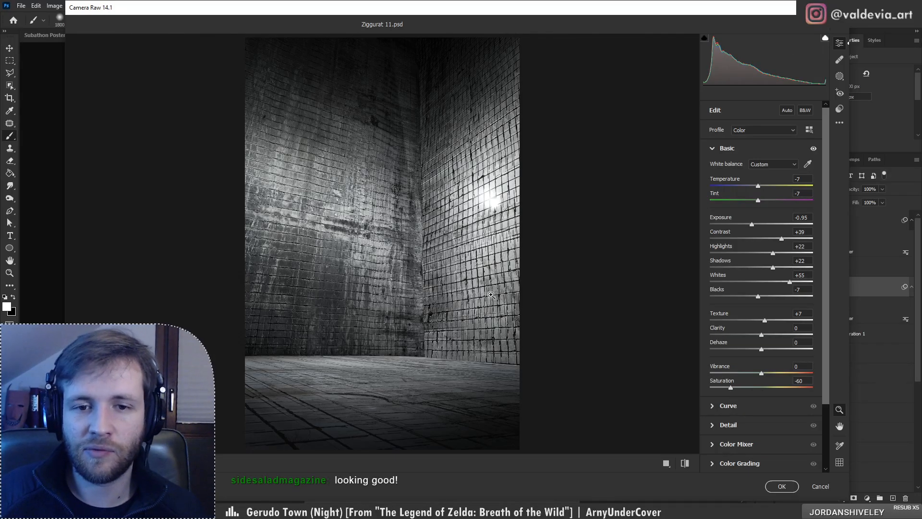
pyautogui.scroll(-3, 330, 255)
pyautogui.scroll(2, 371, 245)
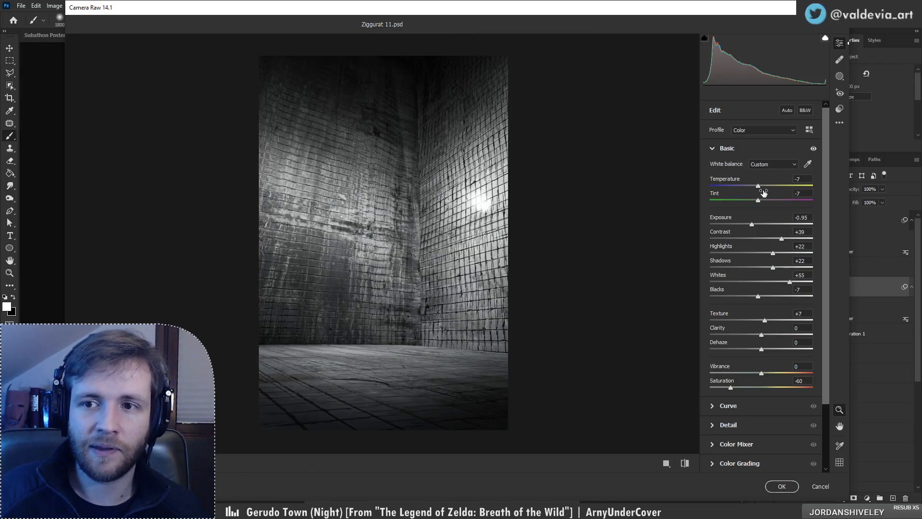
# Step: Tint the midtones and highlights slightly blue with Color Grading in Layer 13's Camera Raw Filter
pyautogui.scroll(-3, 792, 269)
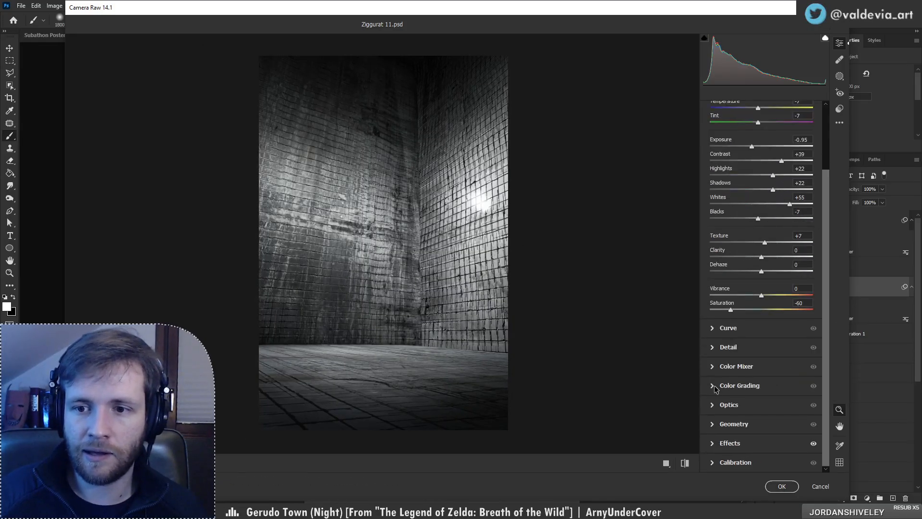
pyautogui.click(715, 387)
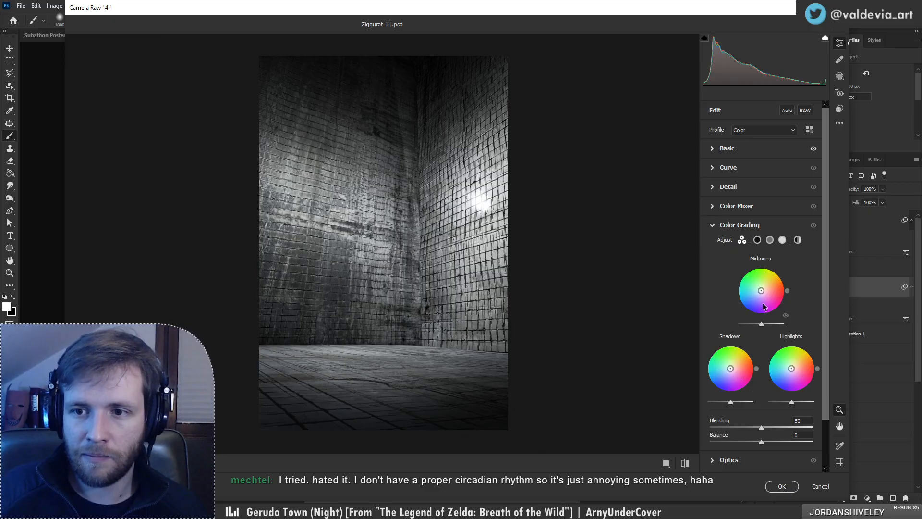
pyautogui.moveTo(761, 290); pyautogui.dragTo(760, 291)
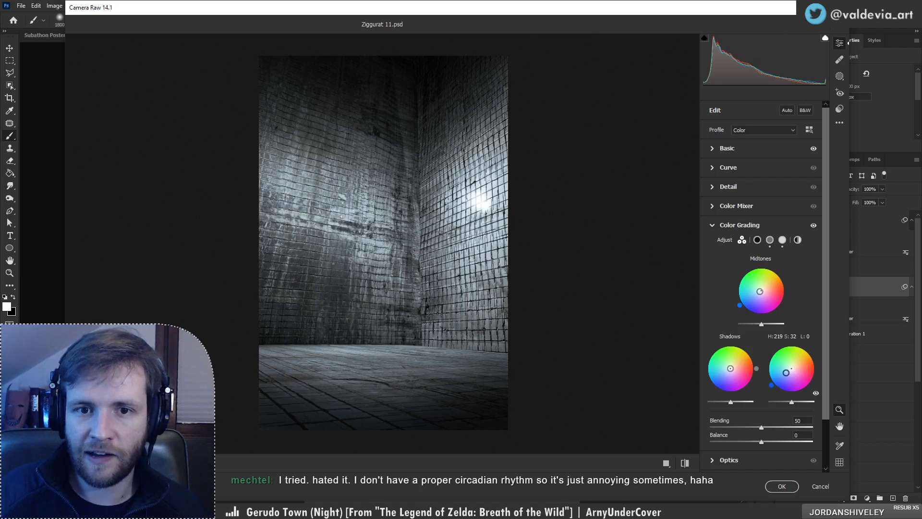
pyautogui.moveTo(792, 368)
pyautogui.mouseDown()
pyautogui.moveTo(776, 378)
pyautogui.moveTo(788, 370)
pyautogui.mouseUp()
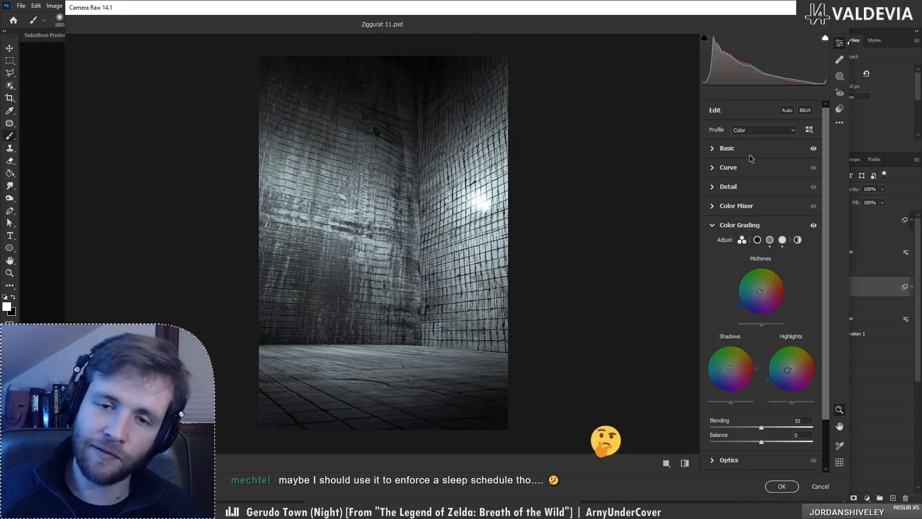
# Step: Set the tint to -2 and contrast to +40, lower the highlights, and apply Layer 13's Camera Raw Filter
pyautogui.click(712, 226)
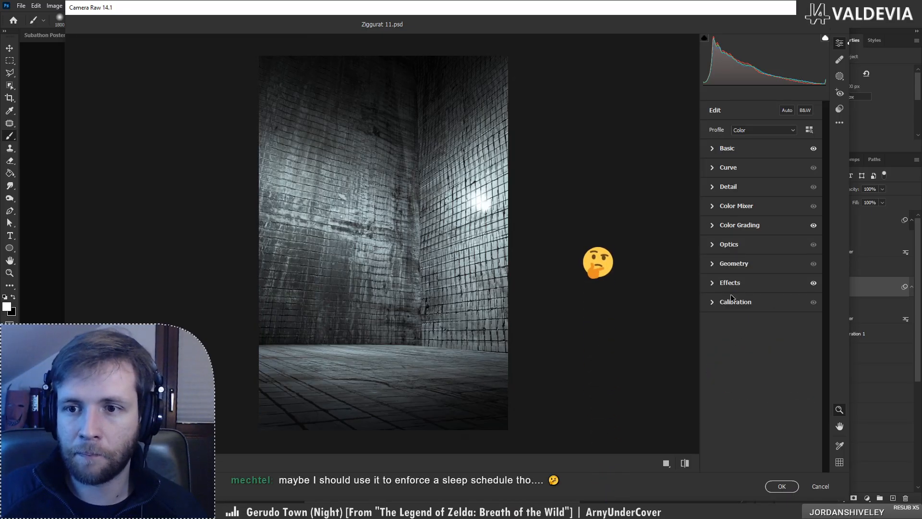
pyautogui.click(713, 284)
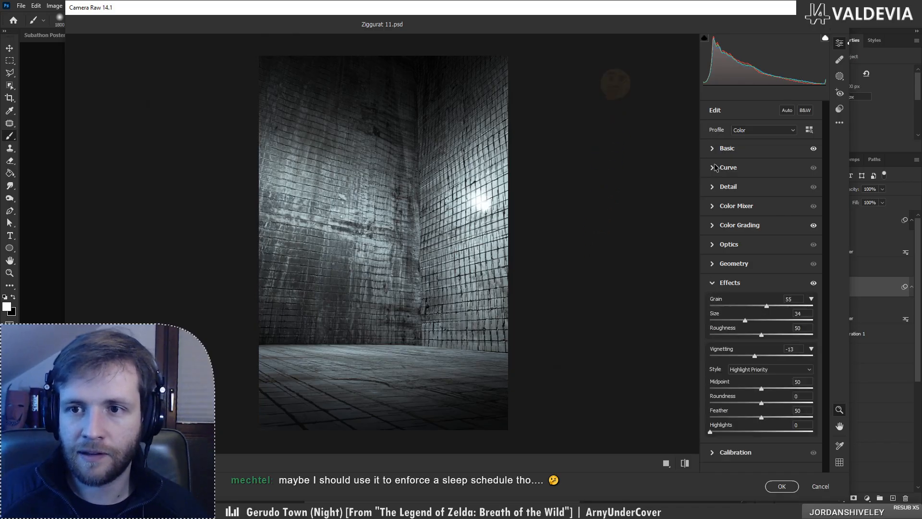
pyautogui.click(713, 148)
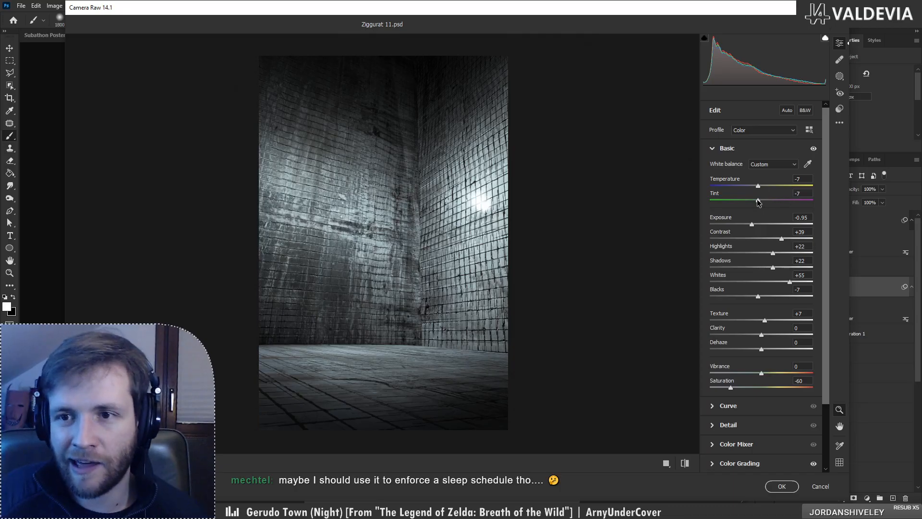
pyautogui.moveTo(758, 200); pyautogui.dragTo(760, 200)
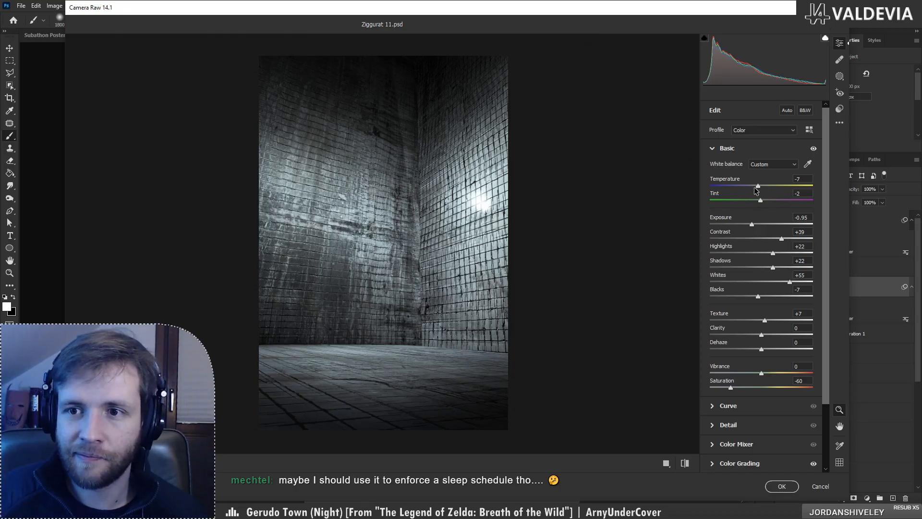
pyautogui.click(782, 239)
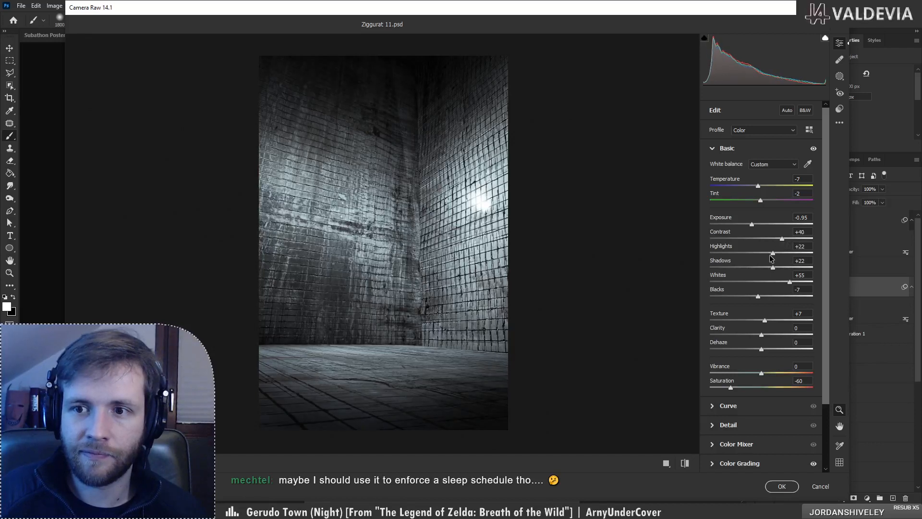
pyautogui.moveTo(773, 253)
pyautogui.mouseDown()
pyautogui.moveTo(801, 253)
pyautogui.moveTo(761, 254)
pyautogui.mouseUp()
pyautogui.moveTo(405, 193)
pyautogui.mouseDown()
pyautogui.moveTo(347, 194)
pyautogui.moveTo(390, 196)
pyautogui.mouseUp()
pyautogui.click(781, 487)
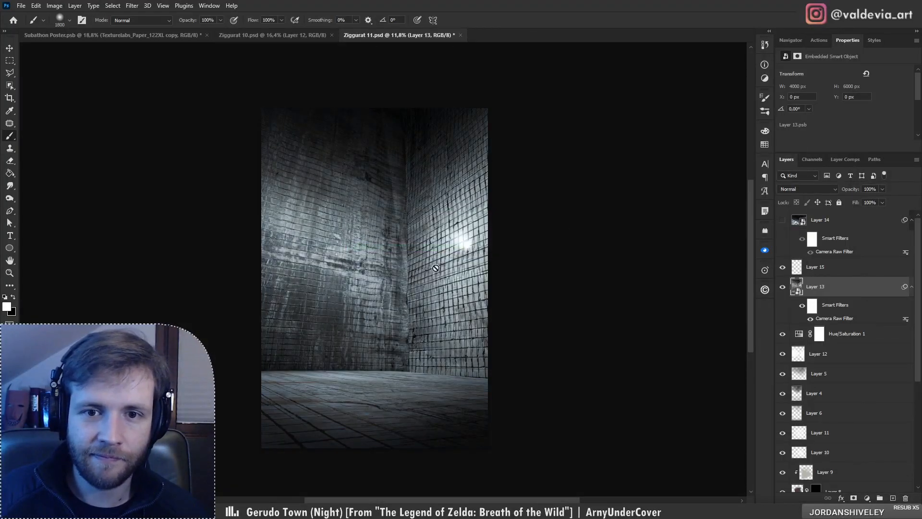
pyautogui.press('z')
pyautogui.moveTo(404, 301)
pyautogui.mouseDown()
pyautogui.moveTo(364, 310)
pyautogui.moveTo(403, 302)
pyautogui.mouseUp()
pyautogui.press('b')
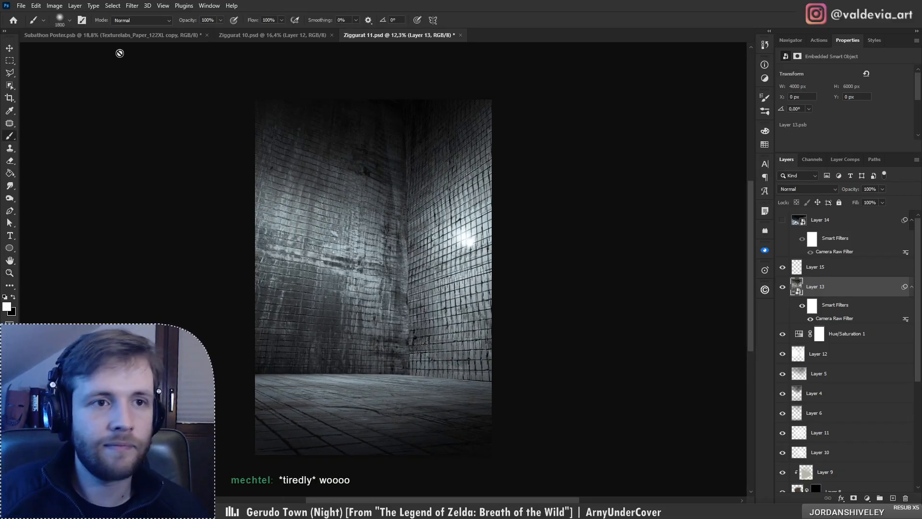
# Step: In Ziggurat 10, undo the misplaced filter move, replace Layer 12's Camera Raw Filter with a copy of Layer 15's, and hide Layer 15
pyautogui.press('v')
pyautogui.click(285, 36)
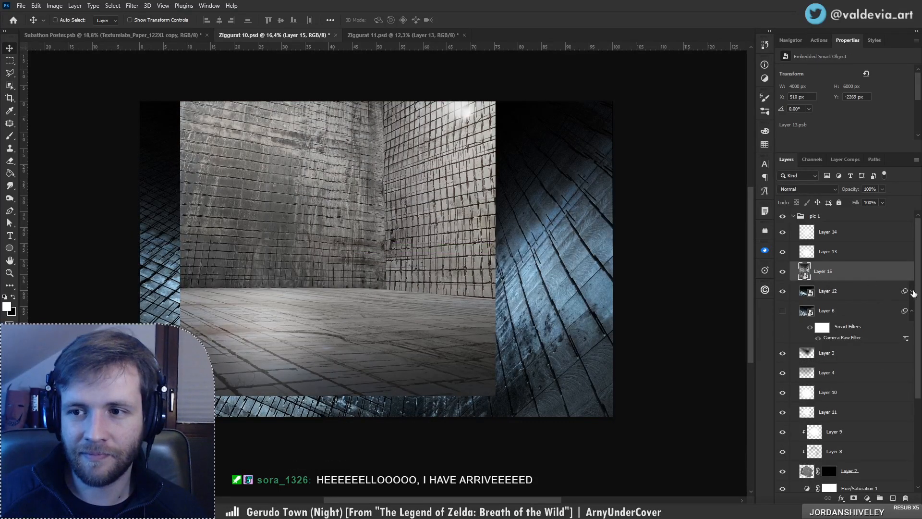
pyautogui.click(911, 291)
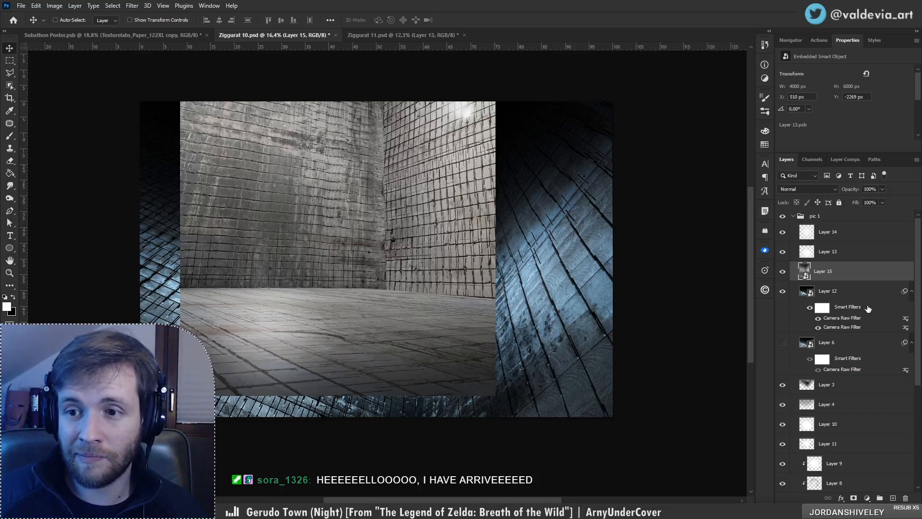
pyautogui.hotkey('ctrl', 'z')
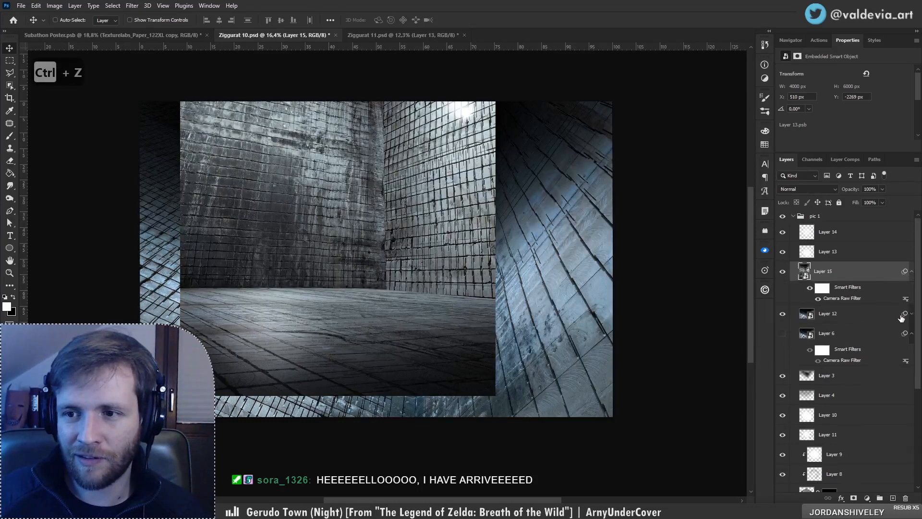
pyautogui.click(912, 313)
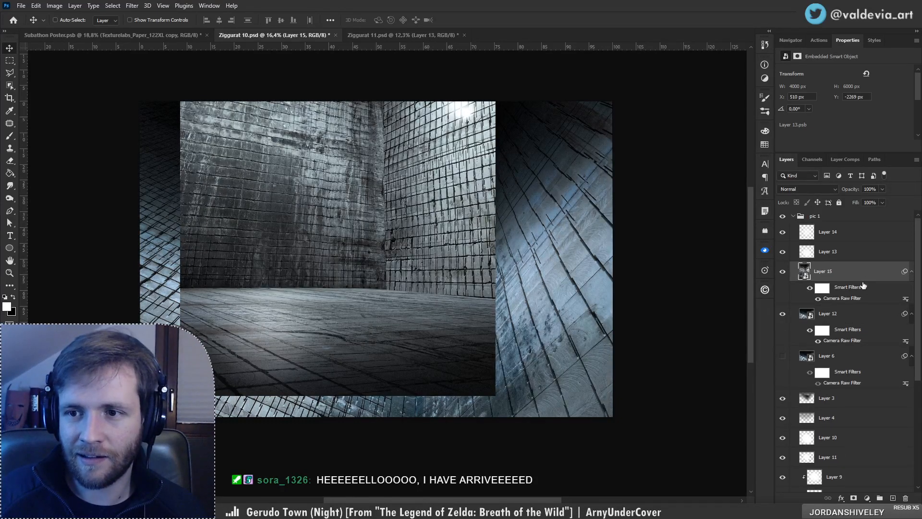
pyautogui.moveTo(863, 285); pyautogui.dragTo(862, 330)
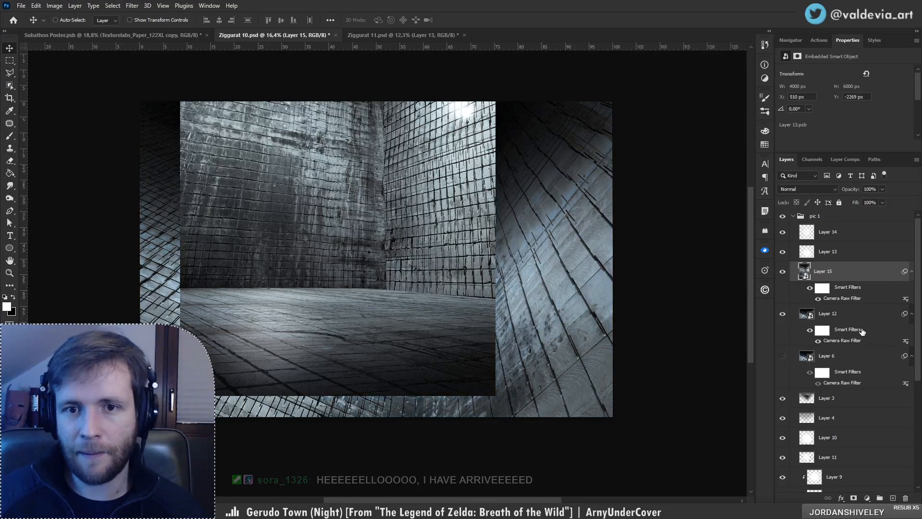
pyautogui.click(782, 272)
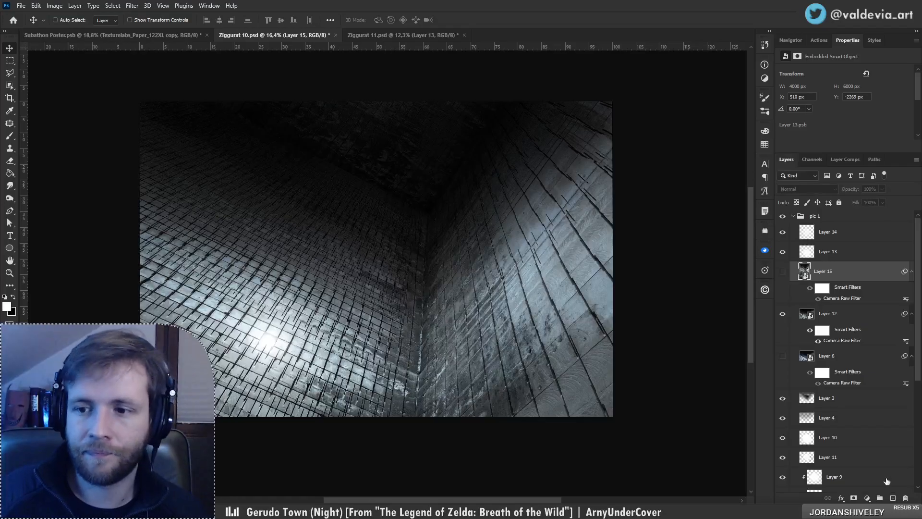
# Step: Return to Ziggurat 11 and set the blend mode of Layer 15 to Soft Light
pyautogui.click(383, 35)
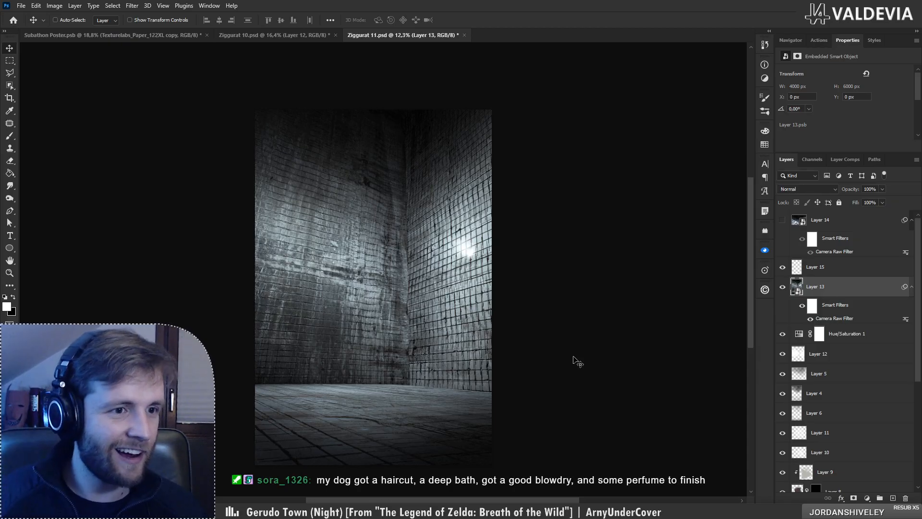
pyautogui.press('z')
pyautogui.moveTo(421, 281); pyautogui.dragTo(435, 249)
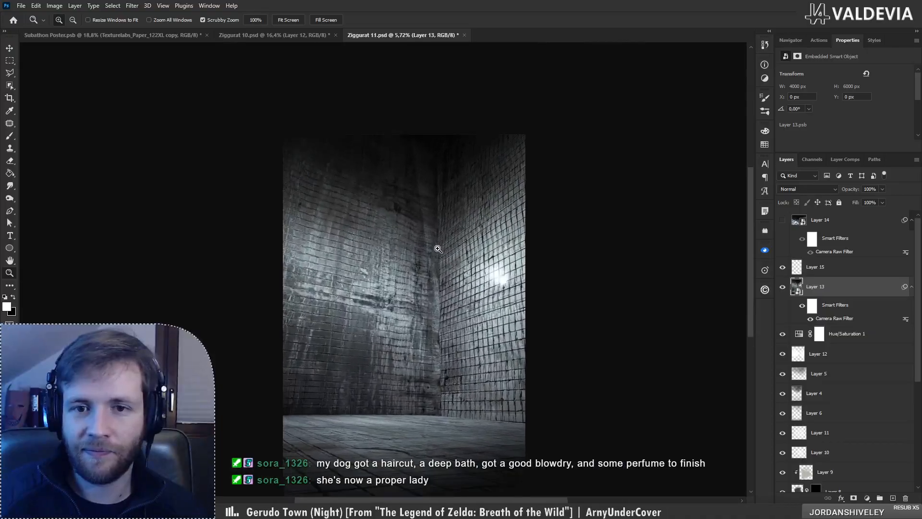
pyautogui.press('v')
pyautogui.click(790, 273)
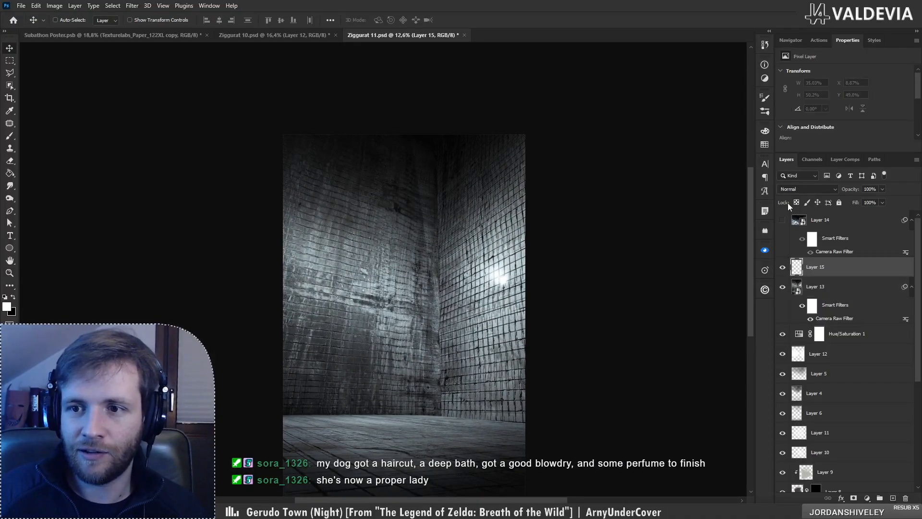
pyautogui.click(782, 270)
pyautogui.click(783, 270)
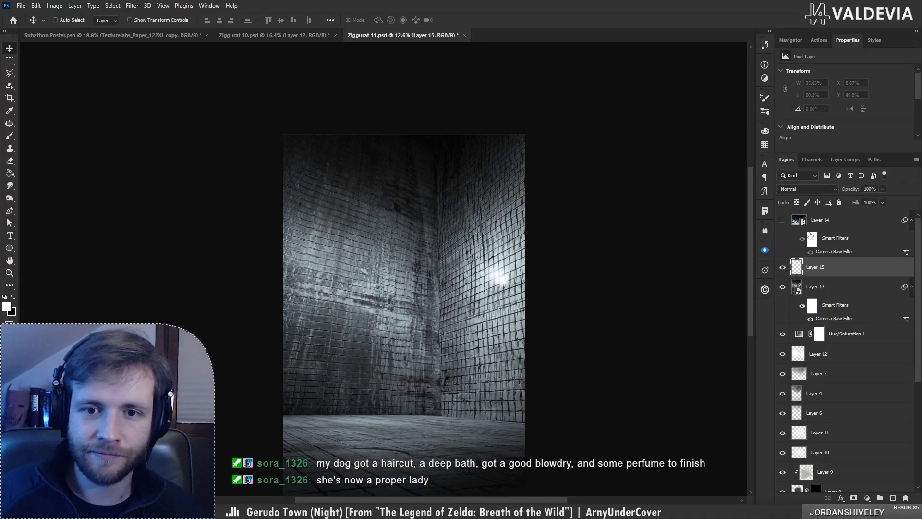
pyautogui.click(809, 191)
pyautogui.click(793, 317)
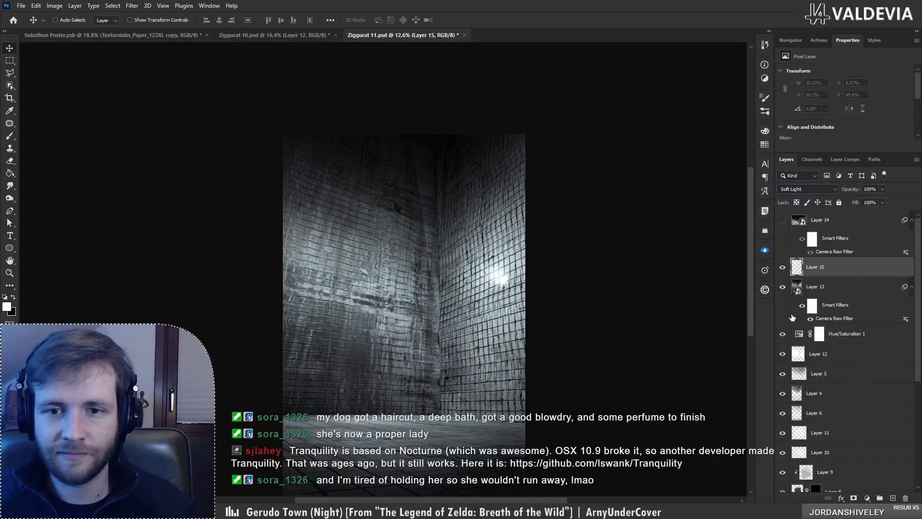
pyautogui.scroll(-3, 415, 281)
pyautogui.rightClick(416, 281)
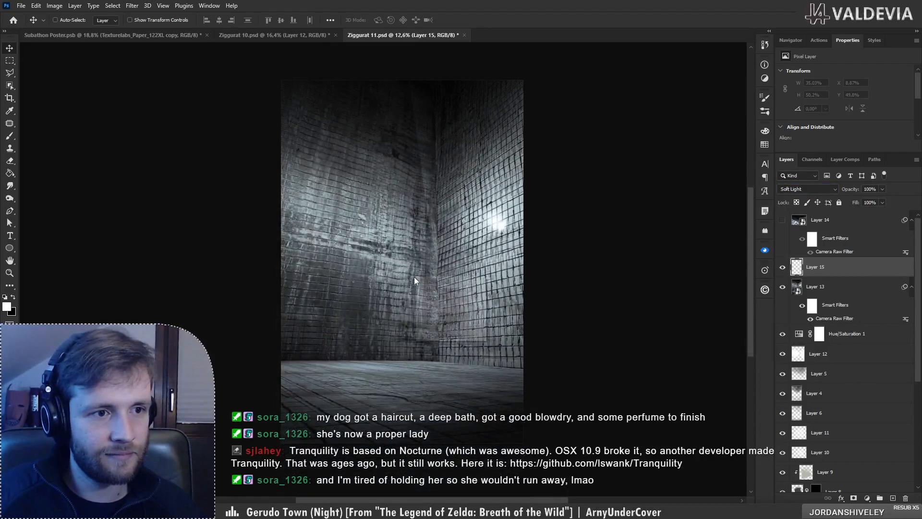
pyautogui.click(825, 266)
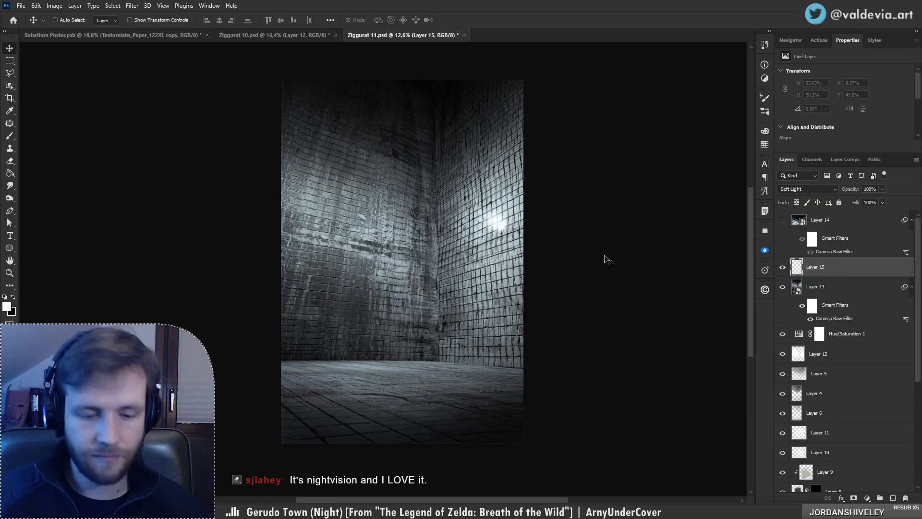
# Step: Paint soft black shading over the room on Layer 15 with the large brush, undoing the excess strokes
pyautogui.press('x')
pyautogui.press('b')
pyautogui.moveTo(433, 343)
pyautogui.mouseDown()
pyautogui.moveTo(422, 159)
pyautogui.moveTo(428, 179)
pyautogui.moveTo(432, 136)
pyautogui.moveTo(433, 357)
pyautogui.moveTo(422, 155)
pyautogui.mouseUp()
pyautogui.hotkey('ctrl', 'z')
pyautogui.hotkey('ctrl', 'z')
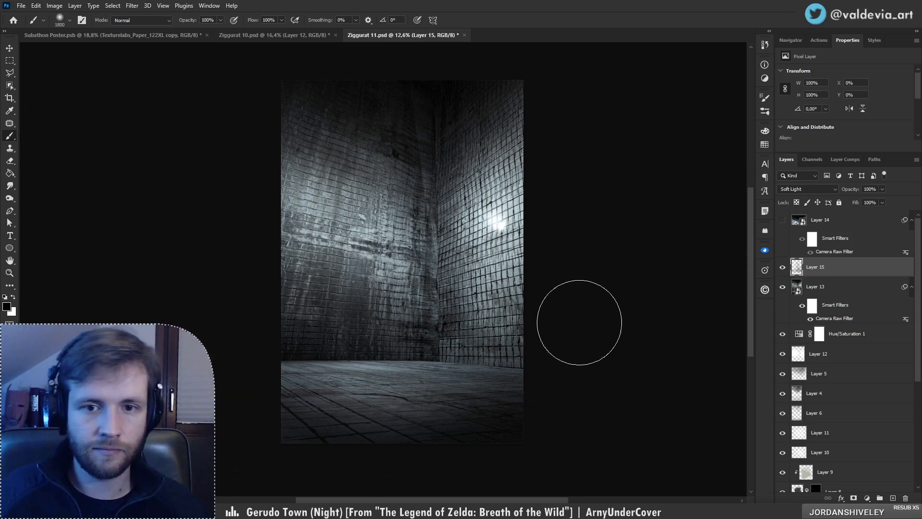
# Step: Try darkening the seam between the right wall and the floor on Layer 15 with a 700 px black brush
pyautogui.rightClick(477, 292)
pyautogui.click(562, 276)
pyautogui.press('Return')
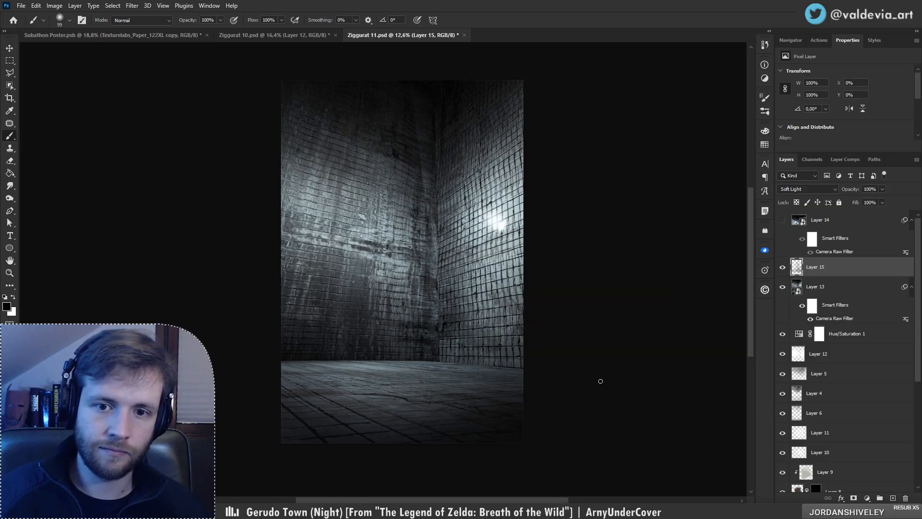
pyautogui.hotkey('ctrl', 'z')
pyautogui.press(']')
pyautogui.press(']')
pyautogui.press(']')
pyautogui.press(']')
pyautogui.press(']')
pyautogui.press(']')
pyautogui.press(']')
pyautogui.press(']')
pyautogui.press(']')
pyautogui.press(']')
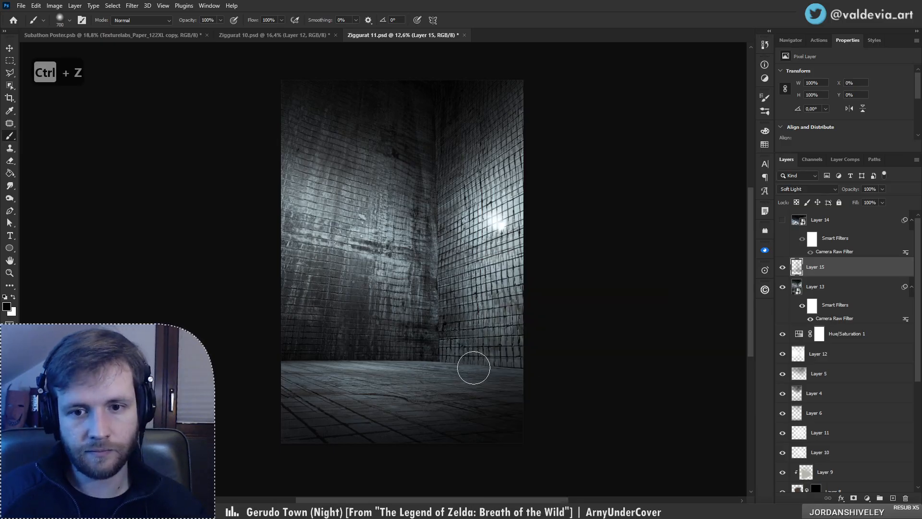
pyautogui.moveTo(432, 352); pyautogui.dragTo(572, 373)
pyautogui.hotkey('ctrl', 'z')
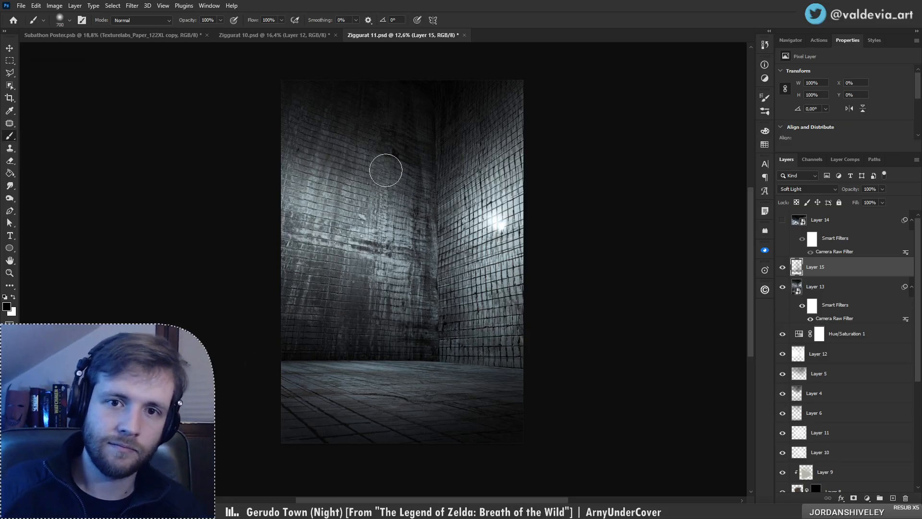
# Step: Darken the outer edge of the left wall on Layer 15 with a 1102 px Soft Round Pressure Opacity brush
pyautogui.rightClick(355, 169)
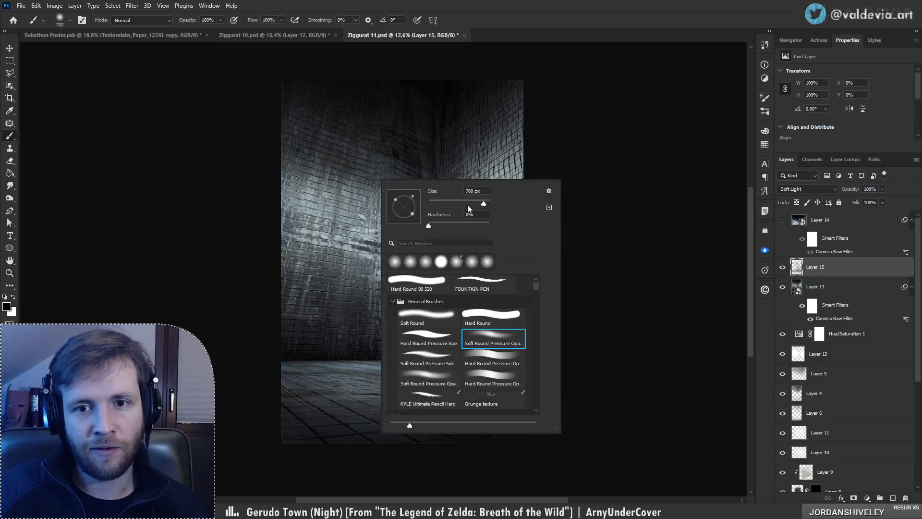
pyautogui.click(493, 339)
pyautogui.moveTo(278, 230)
pyautogui.mouseDown()
pyautogui.moveTo(317, 159)
pyautogui.moveTo(268, 222)
pyautogui.mouseUp()
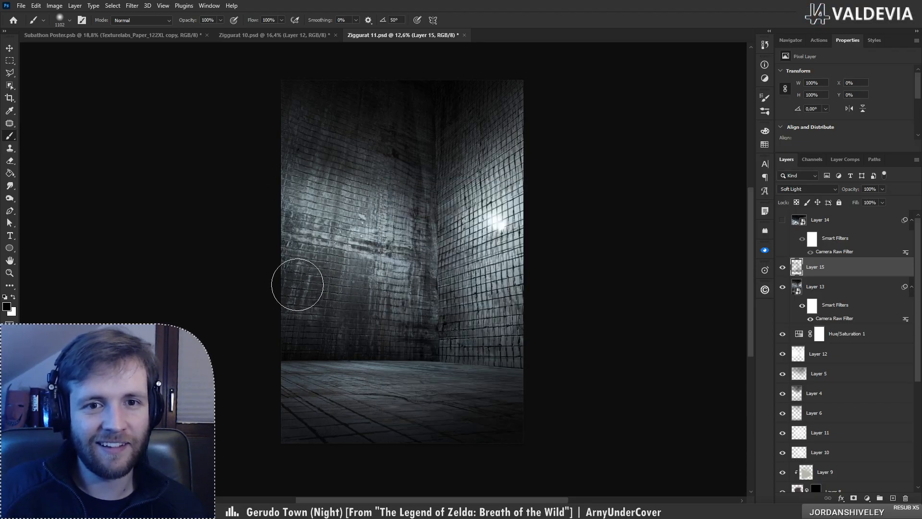
pyautogui.press('z')
pyautogui.moveTo(413, 212)
pyautogui.mouseDown()
pyautogui.moveTo(348, 218)
pyautogui.moveTo(449, 199)
pyautogui.moveTo(411, 223)
pyautogui.moveTo(395, 219)
pyautogui.moveTo(424, 221)
pyautogui.moveTo(405, 226)
pyautogui.moveTo(402, 255)
pyautogui.moveTo(460, 267)
pyautogui.mouseUp()
pyautogui.press('b')
# Step: Compare the lighting and colour of Ziggurat 11 with Ziggurat 10
pyautogui.click(253, 36)
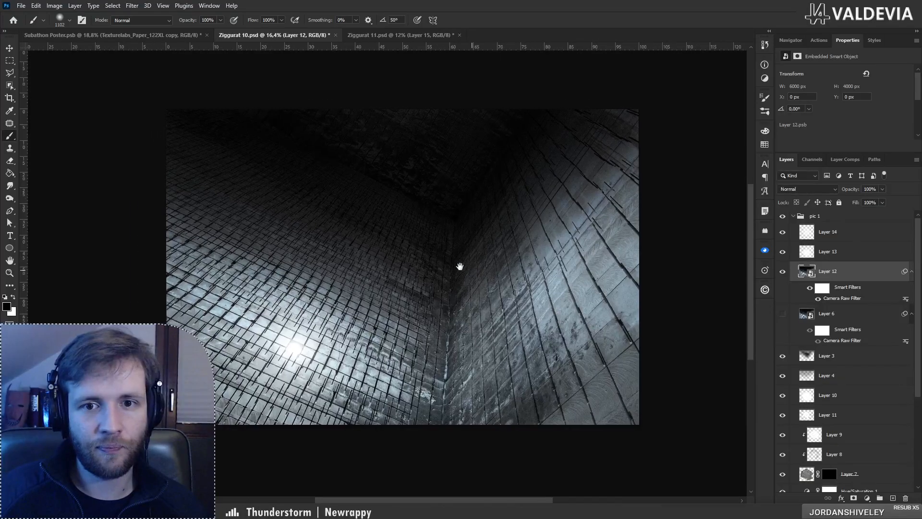
pyautogui.click(384, 35)
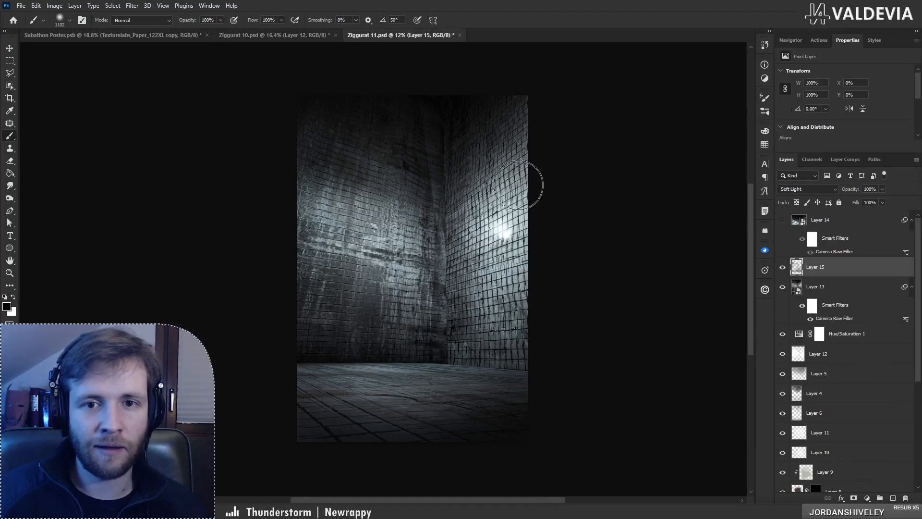
pyautogui.moveTo(465, 255); pyautogui.dragTo(446, 249)
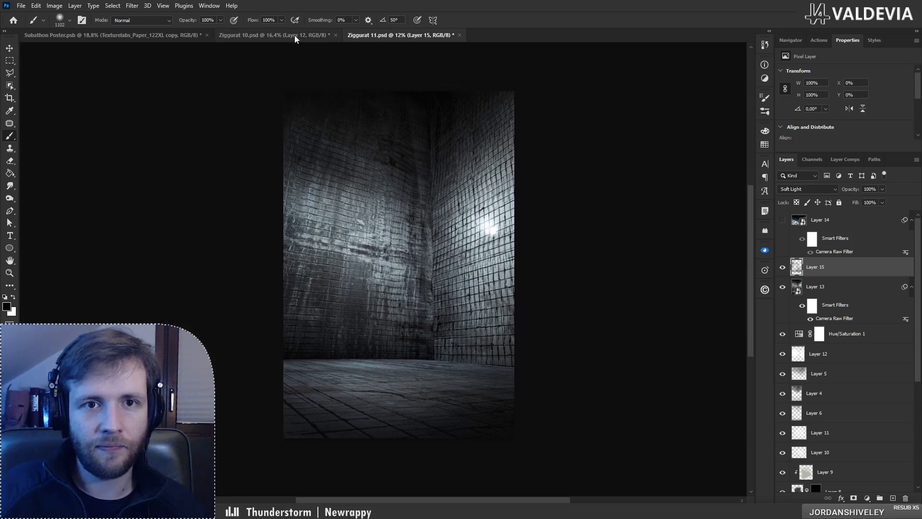
pyautogui.click(295, 35)
pyautogui.click(384, 35)
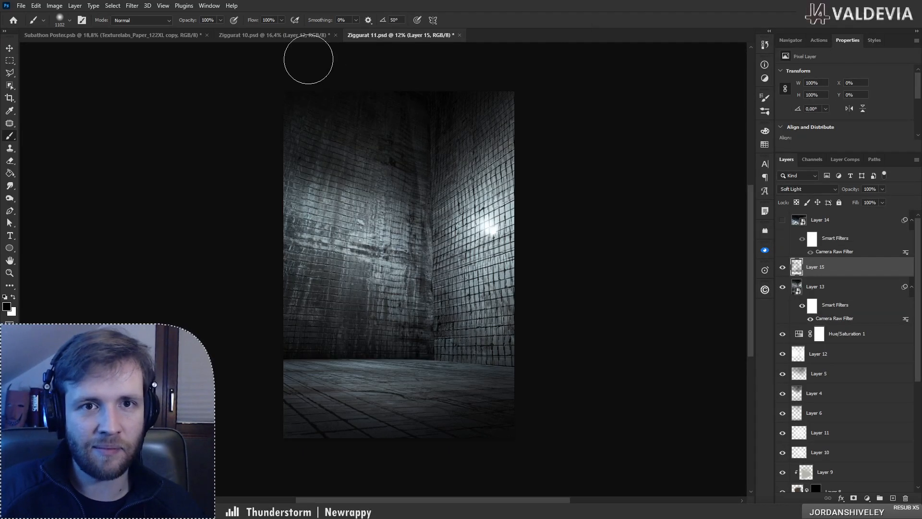
pyautogui.click(307, 35)
pyautogui.click(411, 36)
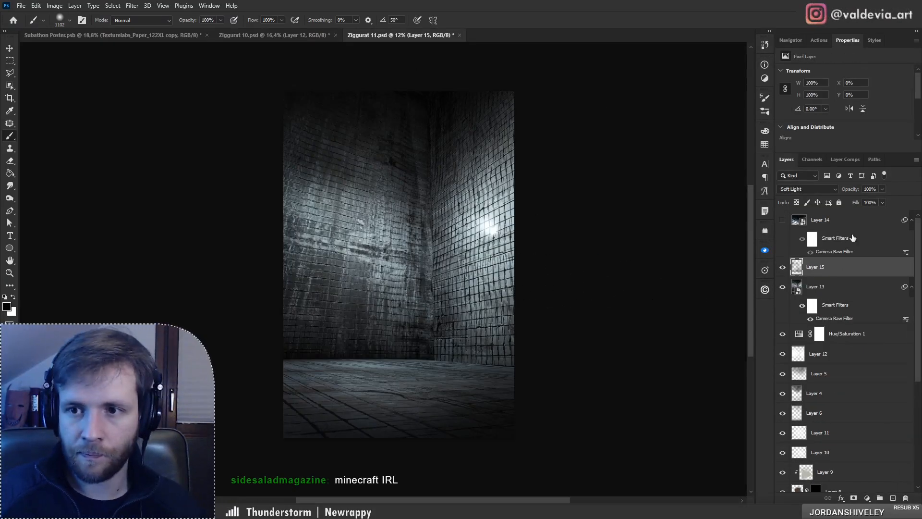
pyautogui.click(841, 220)
pyautogui.moveTo(919, 315); pyautogui.dragTo(917, 440)
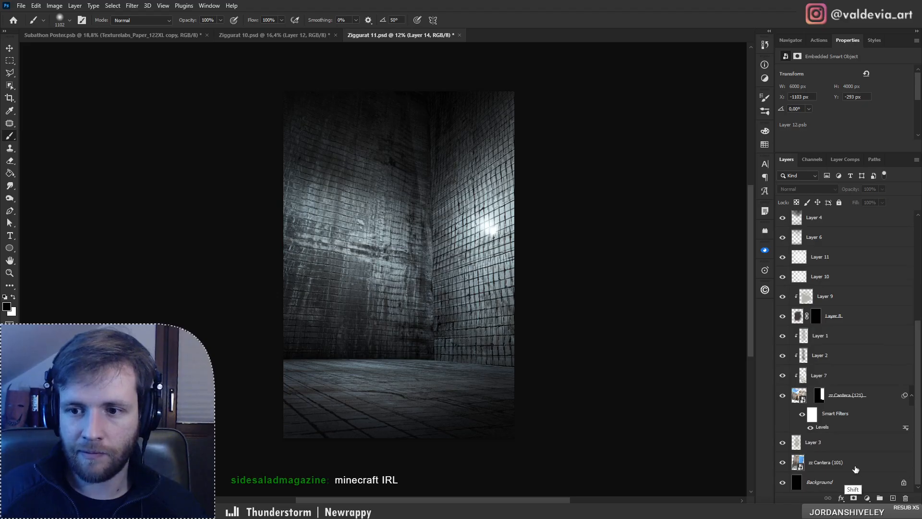
pyautogui.keyDown('shift'); pyautogui.click(856, 468); pyautogui.keyUp('shift')
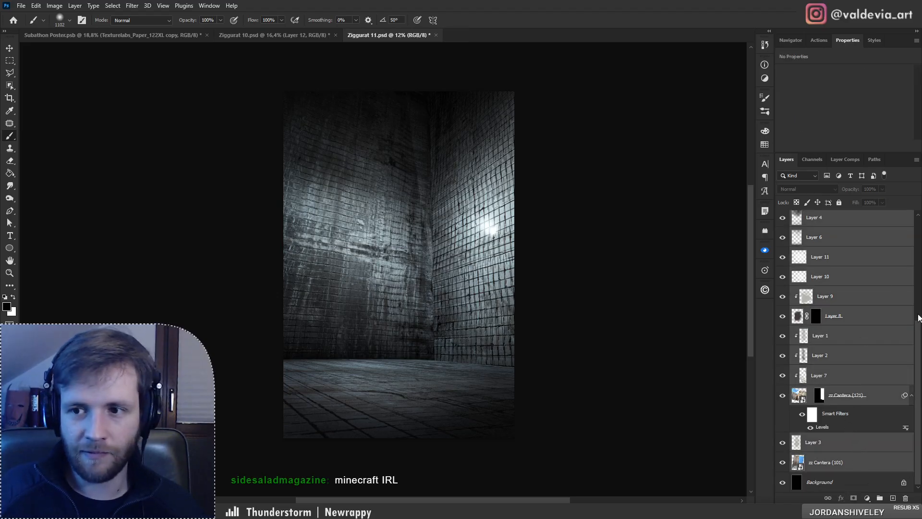
pyautogui.scroll(5, 919, 316)
pyautogui.click(856, 239)
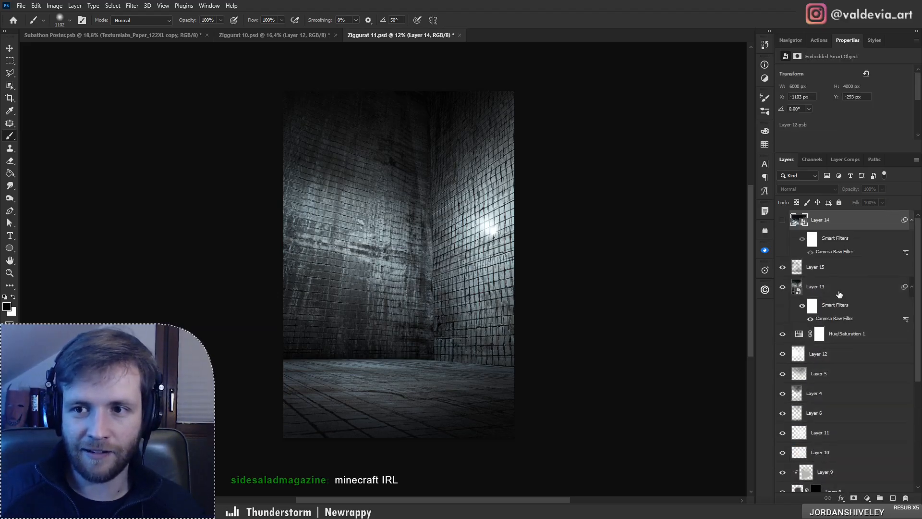
# Step: Flip Layer 15 and Layer 13 horizontally together in Ziggurat 11
pyautogui.click(839, 288)
pyautogui.keyDown('ctrl'); pyautogui.click(836, 267); pyautogui.keyUp('ctrl')
pyautogui.hotkey('ctrl', 't')
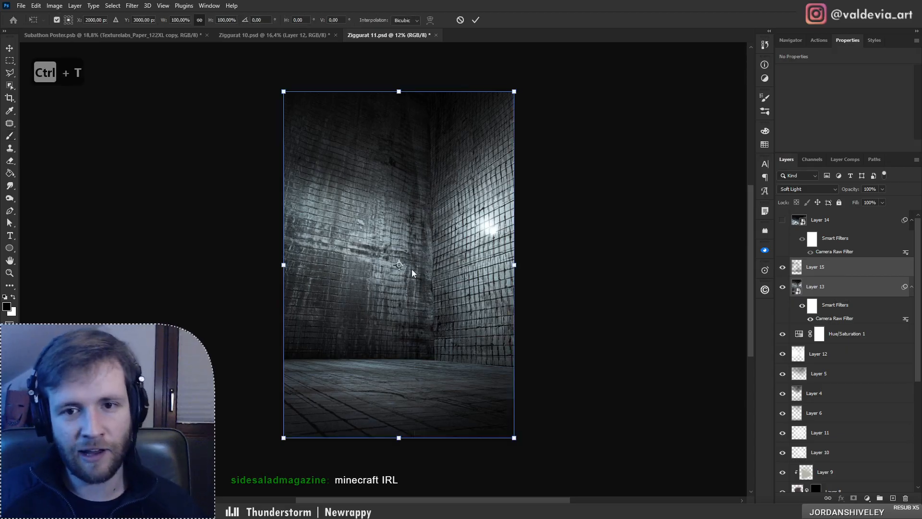
pyautogui.rightClick(412, 273)
pyautogui.click(447, 460)
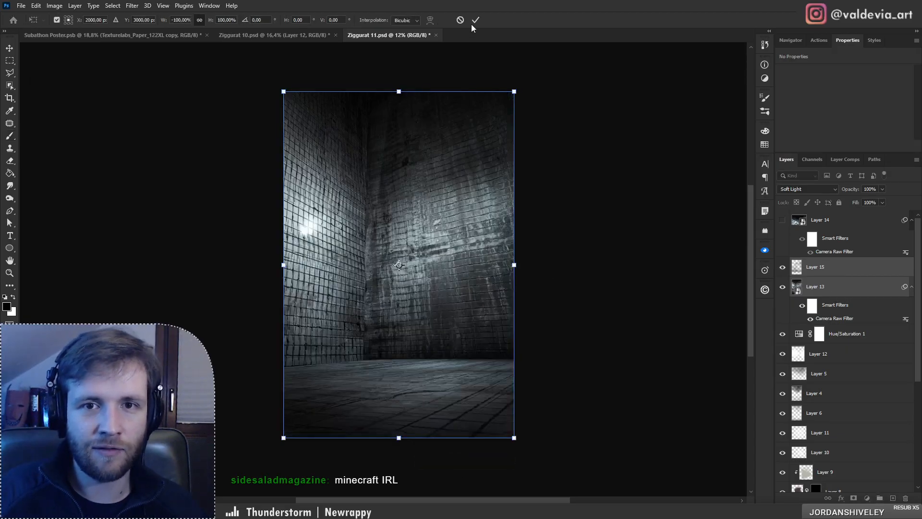
pyautogui.click(475, 20)
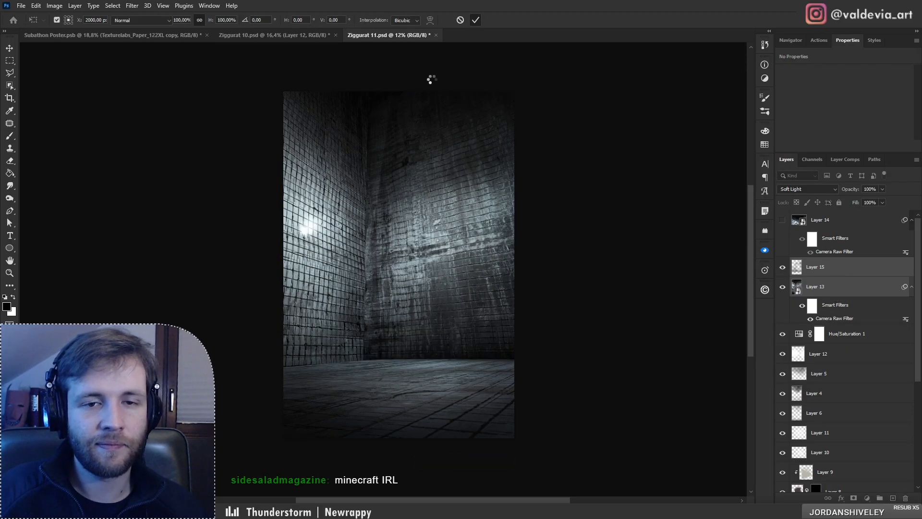
# Step: Compare the flipped Ziggurat 11 room with Ziggurat 10 and check it in a mirrored canvas view
pyautogui.click(303, 35)
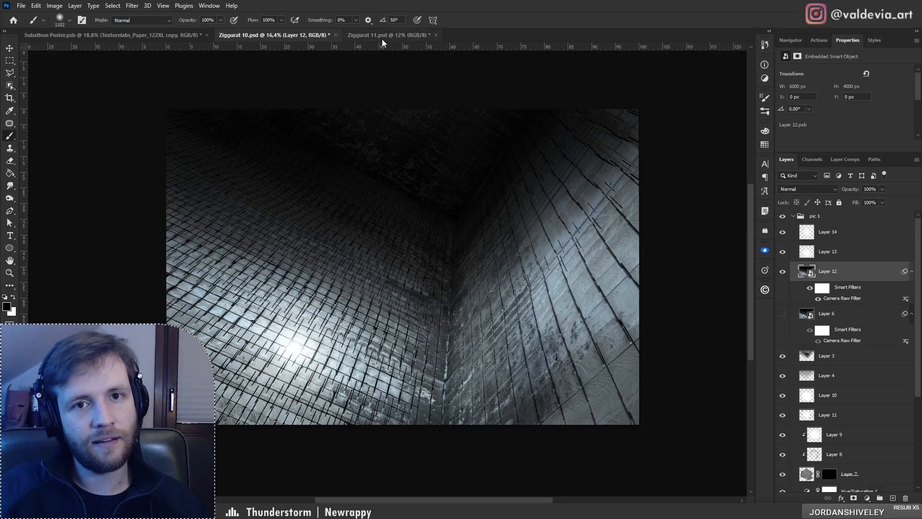
pyautogui.hotkey('ctrl', 'Tab')
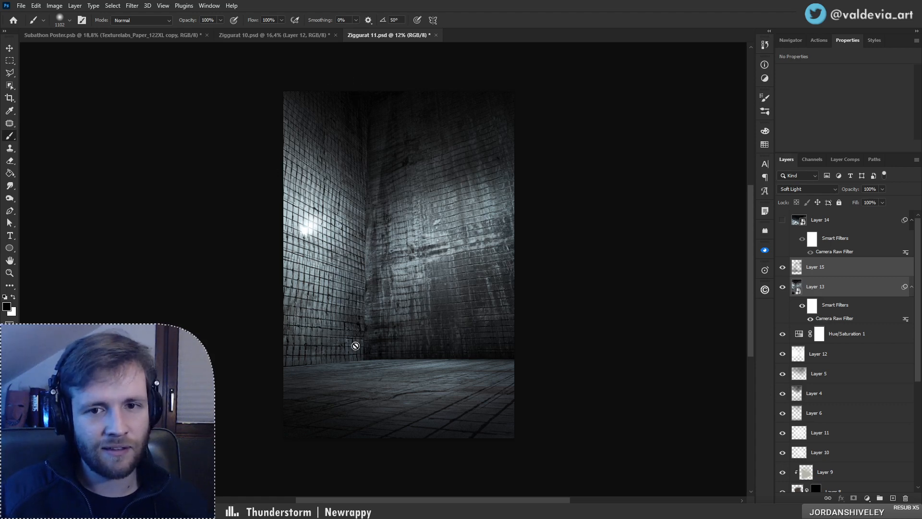
pyautogui.hotkey('ctrl', 'f')
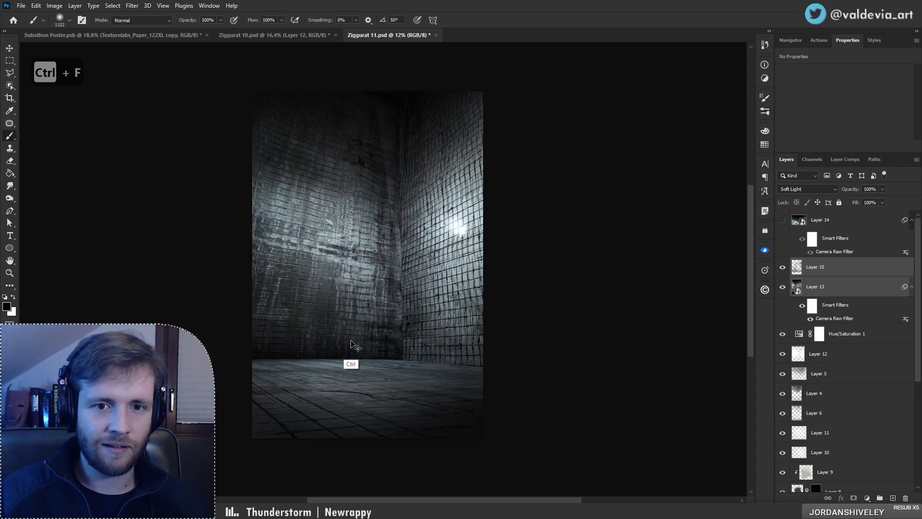
pyautogui.hotkey('ctrl', 'f')
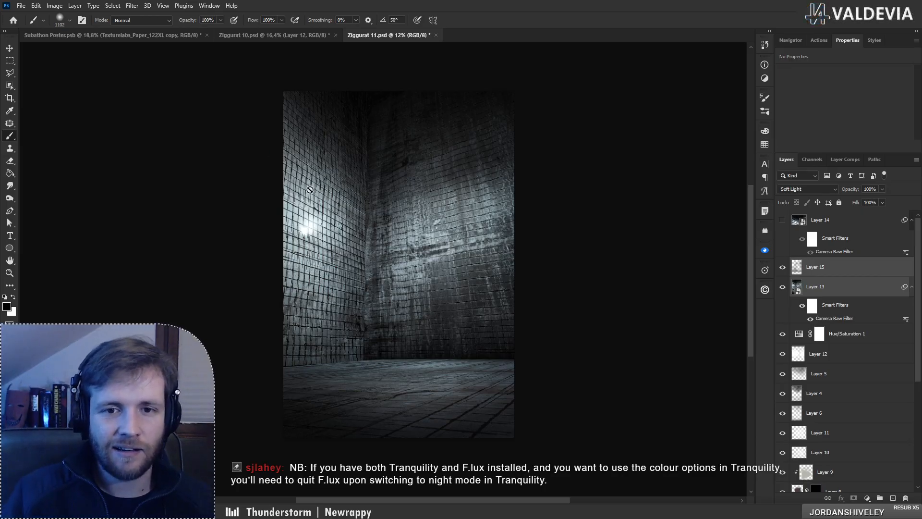
# Step: Add a new layer above Layer 15 and outline the whole left wall with a Polygonal Lasso selection
pyautogui.click(9, 72)
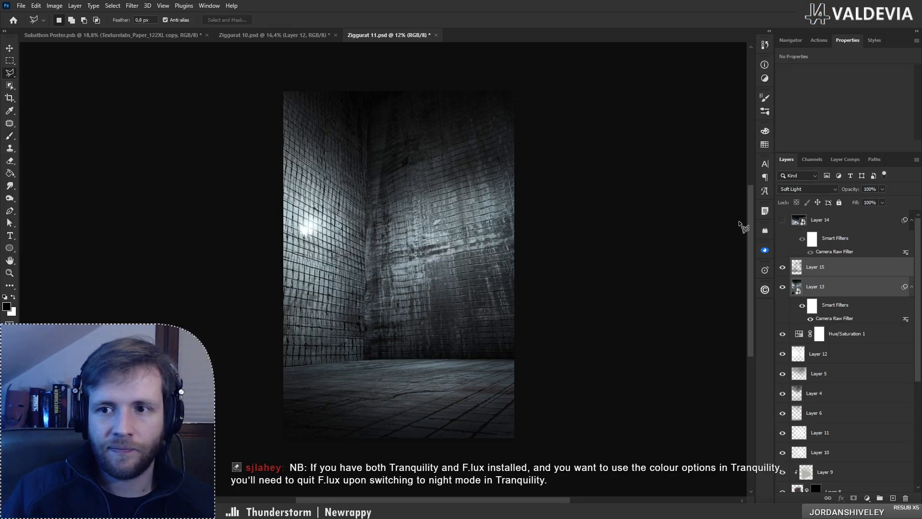
pyautogui.click(835, 268)
pyautogui.click(893, 498)
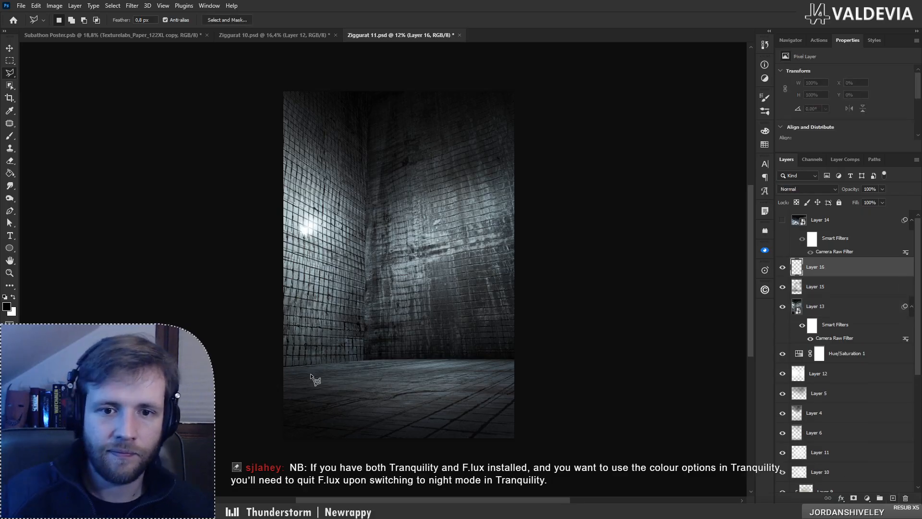
pyautogui.click(271, 370)
pyautogui.click(367, 360)
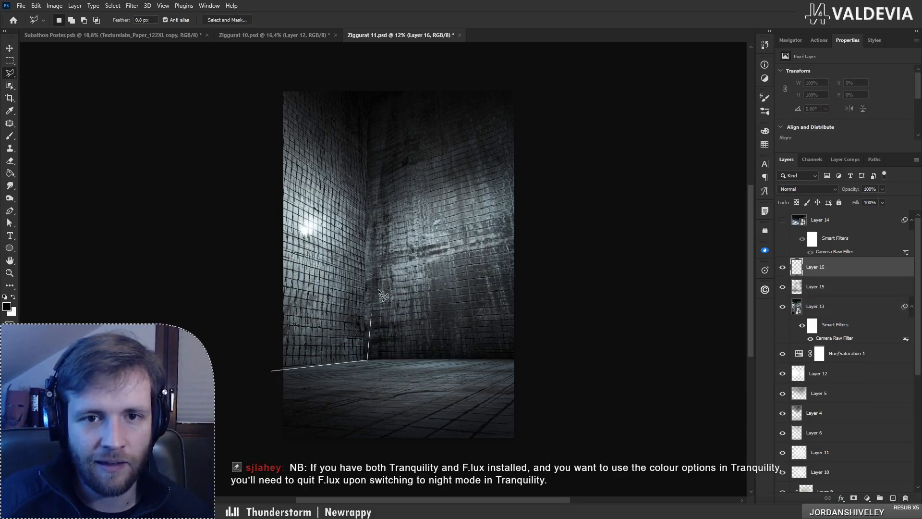
pyautogui.click(369, 78)
pyautogui.click(270, 68)
pyautogui.doubleClick(268, 89)
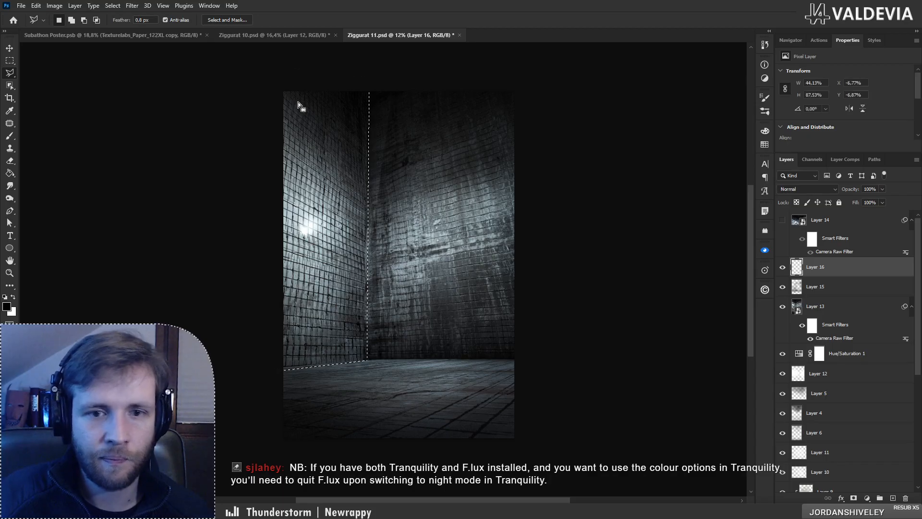
# Step: Fill the selected left wall with black on Layer 16 and clear the selection
pyautogui.press('g')
pyautogui.click(353, 152)
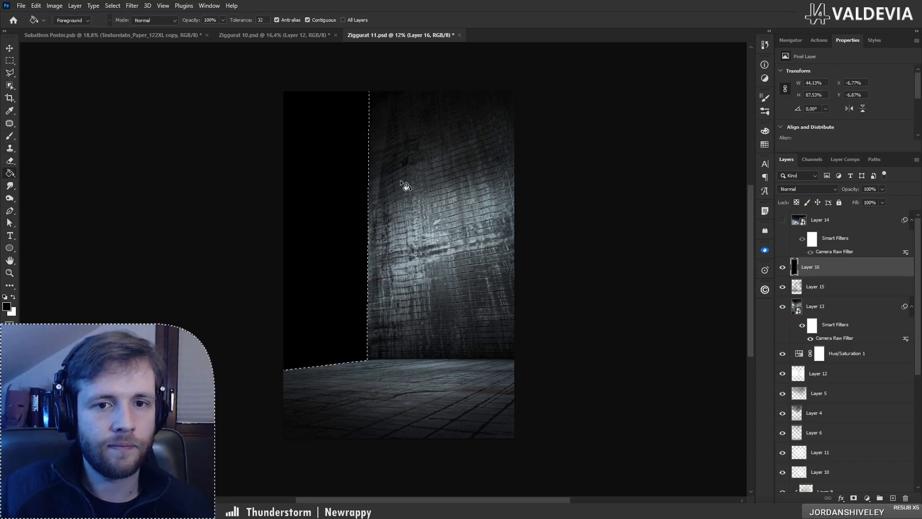
pyautogui.hotkey('ctrl', 'd')
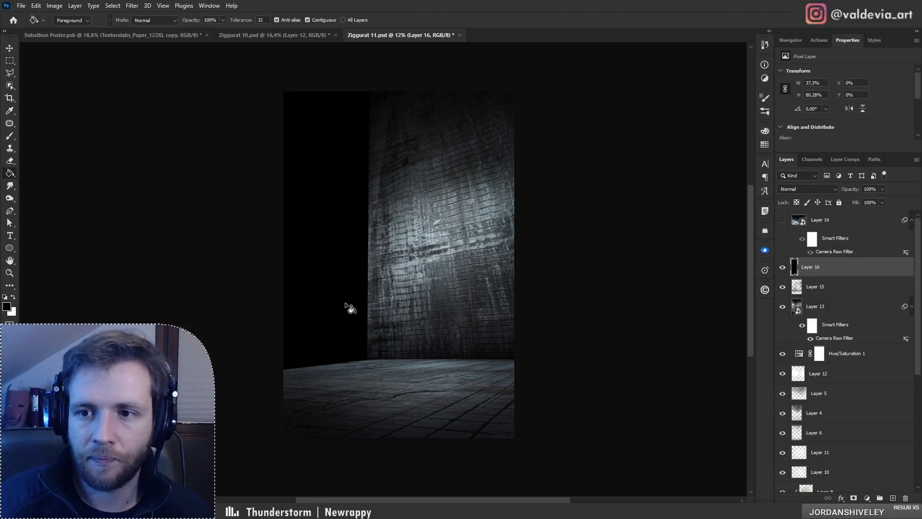
# Step: Hide Layer 16, Layer 15 and Layer 13 to expose the ungraded room, and mirror the canvas view
pyautogui.click(783, 267)
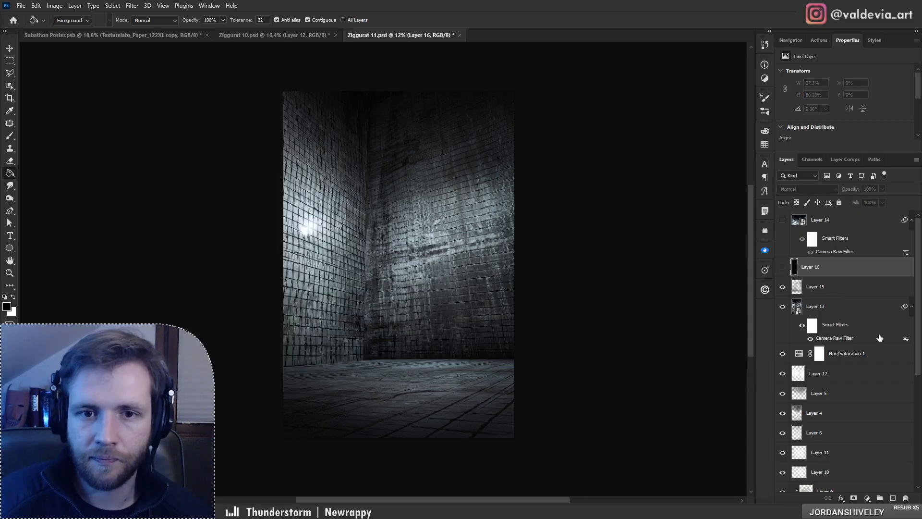
pyautogui.click(783, 307)
pyautogui.click(782, 307)
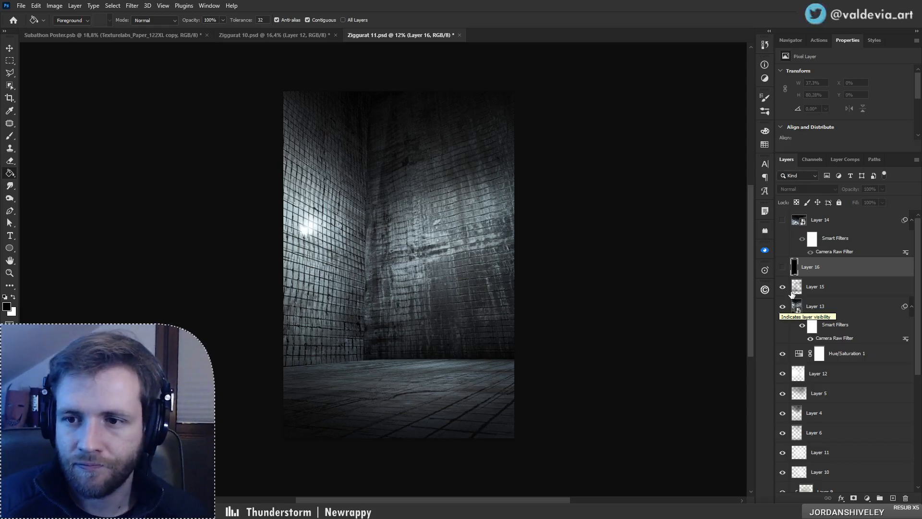
pyautogui.click(783, 286)
pyautogui.click(782, 306)
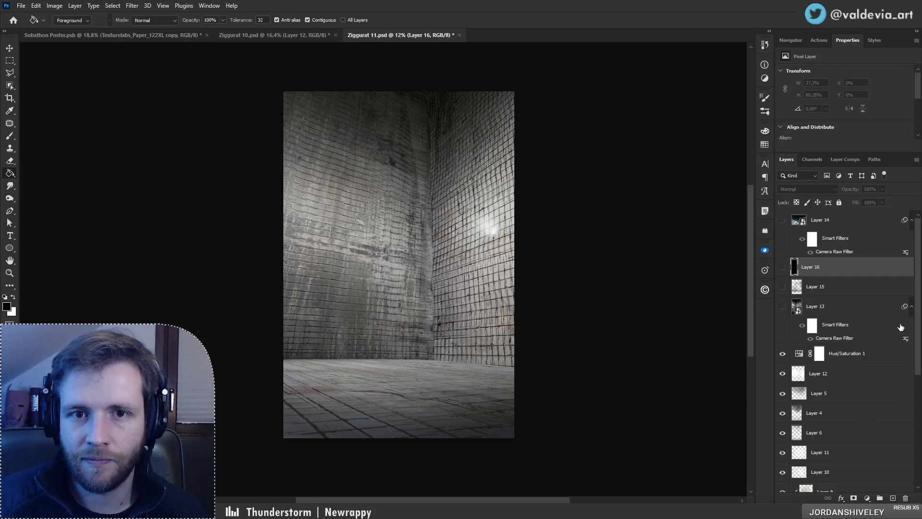
pyautogui.hotkey('ctrl', 'f')
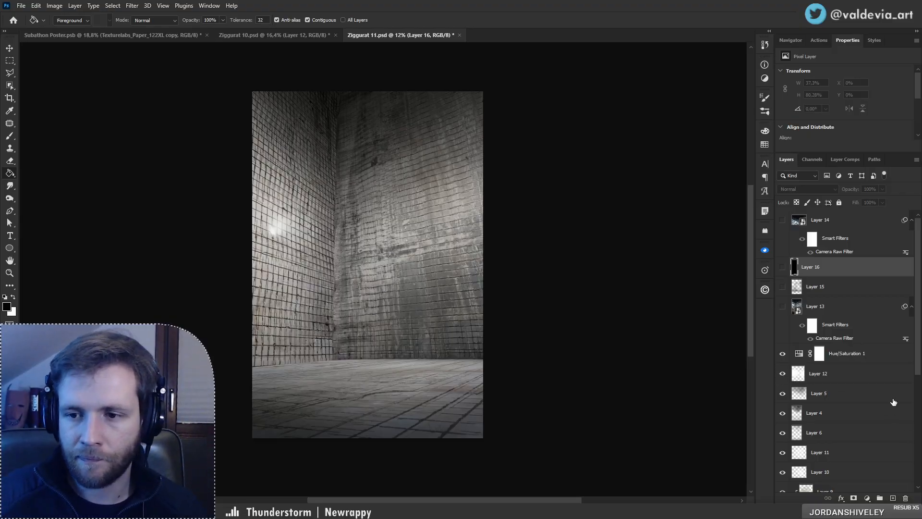
# Step: Examine what the zz Cantera (121) layer contributes to the tiled wall by toggling its visibility
pyautogui.moveTo(921, 366); pyautogui.dragTo(920, 482)
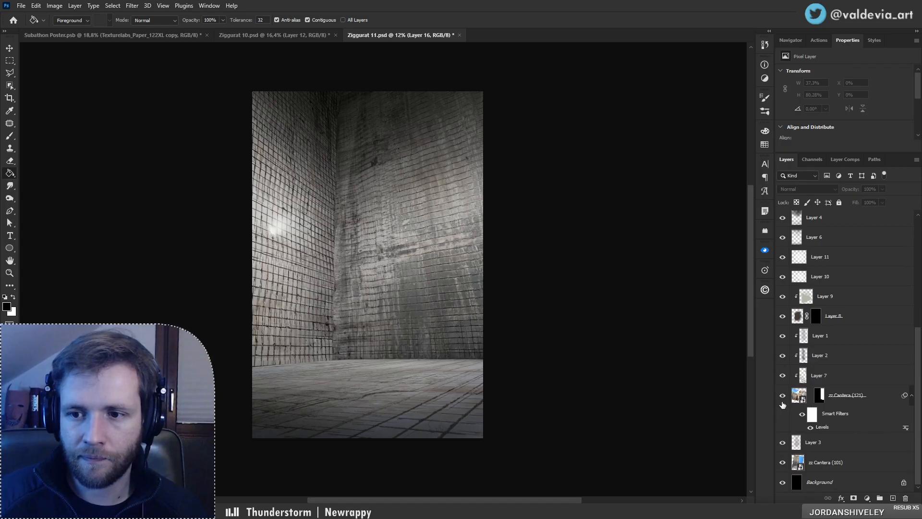
pyautogui.click(783, 395)
pyautogui.click(783, 396)
pyautogui.click(783, 396)
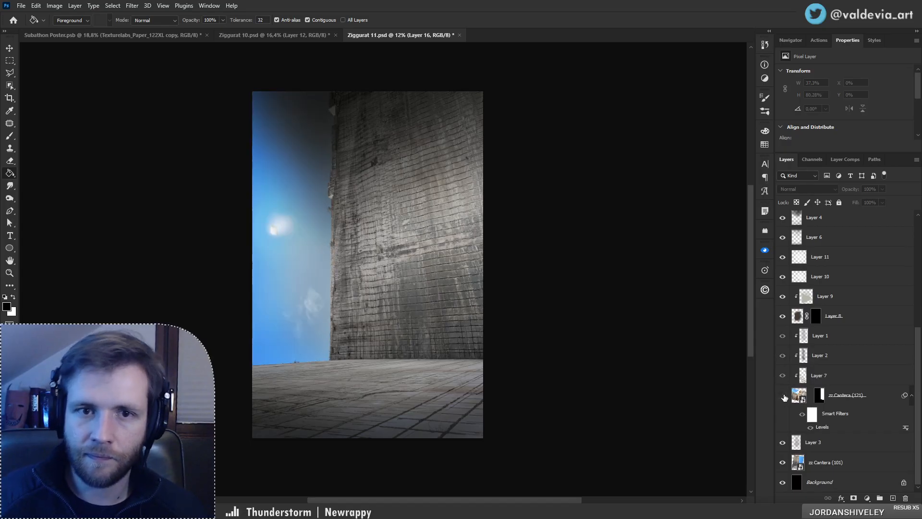
pyautogui.click(783, 396)
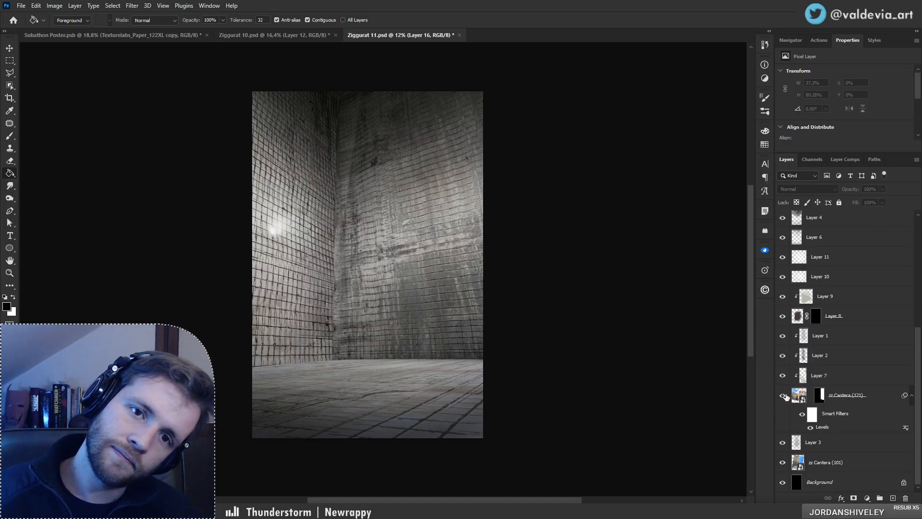
pyautogui.click(784, 395)
pyautogui.click(783, 395)
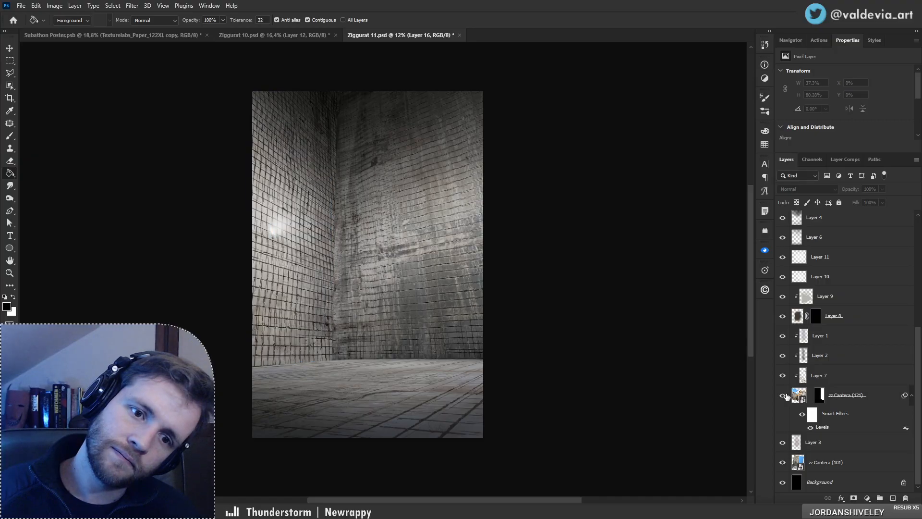
pyautogui.click(783, 395)
pyautogui.click(784, 395)
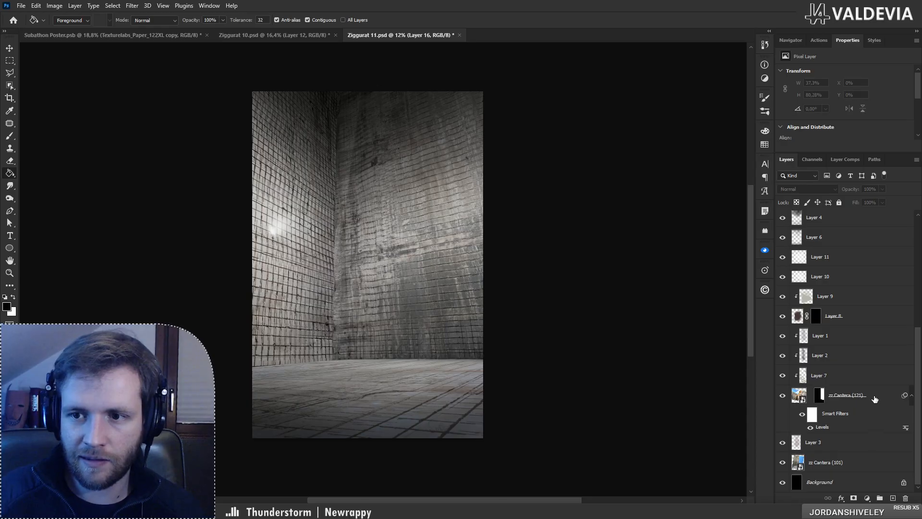
# Step: Duplicate the layers from zz Cantera (121) up to Layer 9, and delete the copies of Layer 9 and Layer 8
pyautogui.click(875, 398)
pyautogui.keyDown('shift'); pyautogui.click(858, 302); pyautogui.keyUp('shift')
pyautogui.moveTo(870, 401); pyautogui.dragTo(848, 287)
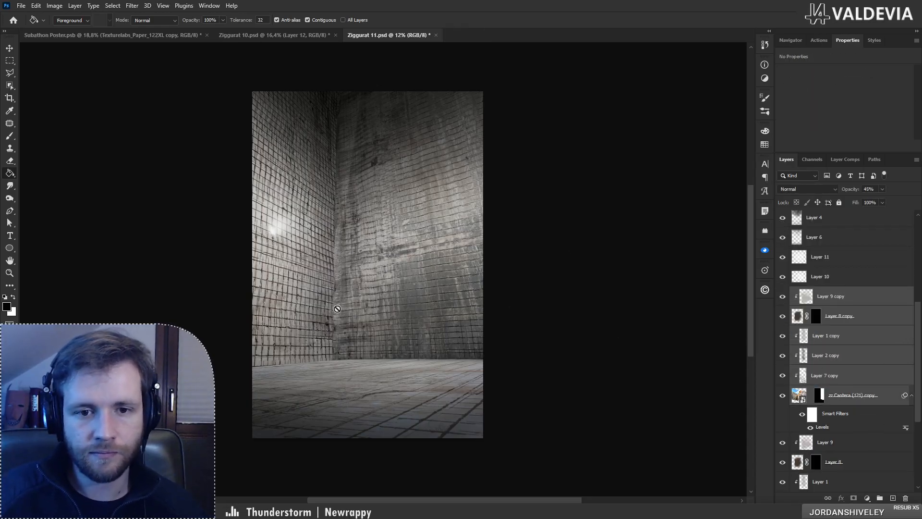
pyautogui.moveTo(343, 331); pyautogui.dragTo(511, 313)
pyautogui.hotkey('ctrl', 'z')
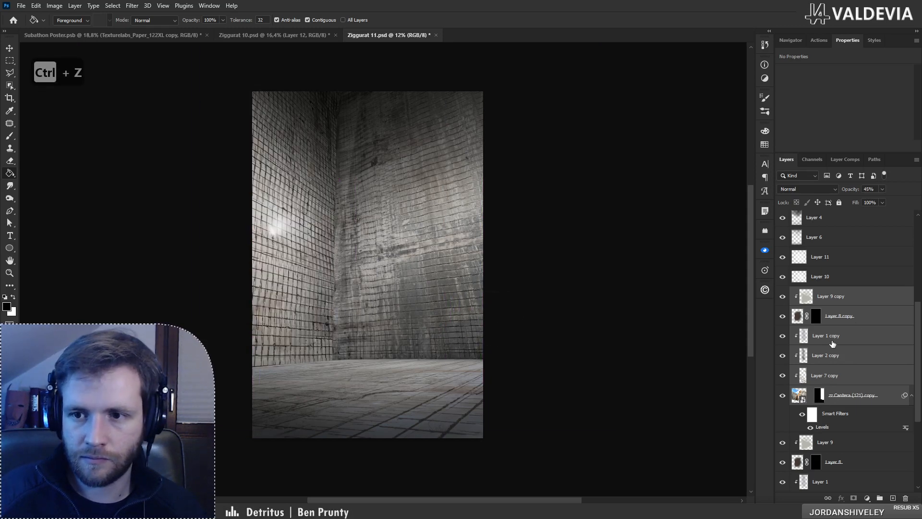
pyautogui.click(863, 324)
pyautogui.keyDown('shift'); pyautogui.click(869, 303); pyautogui.keyUp('shift')
pyautogui.click(906, 498)
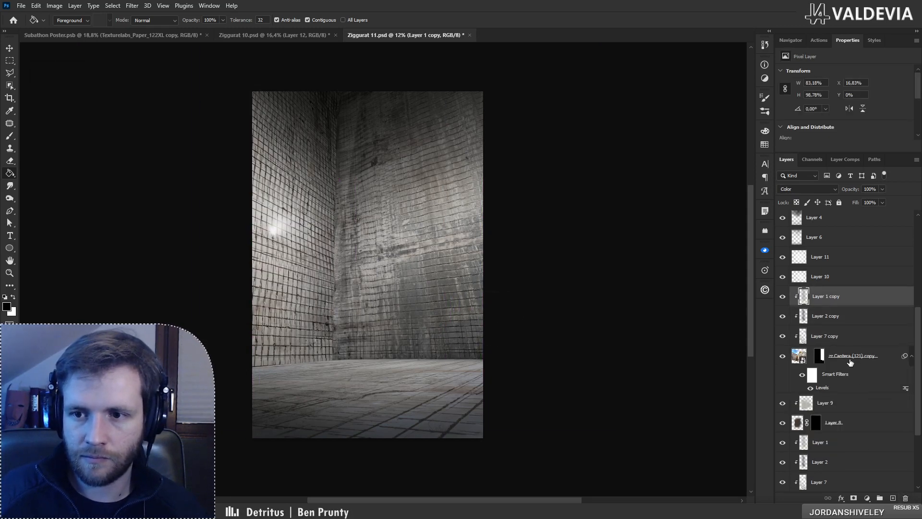
# Step: Link the mask of the zz Cantera (121) copy and flip it horizontally together with its three clipped layer copies
pyautogui.rightClick(823, 362)
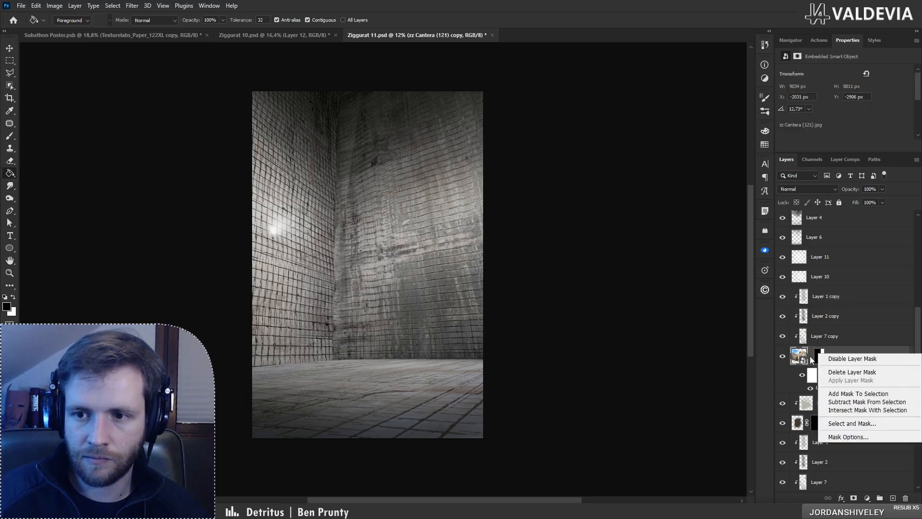
pyautogui.click(836, 356)
pyautogui.click(826, 297)
pyautogui.keyDown('shift'); pyautogui.click(824, 336); pyautogui.keyUp('shift')
pyautogui.hotkey('ctrl', 't')
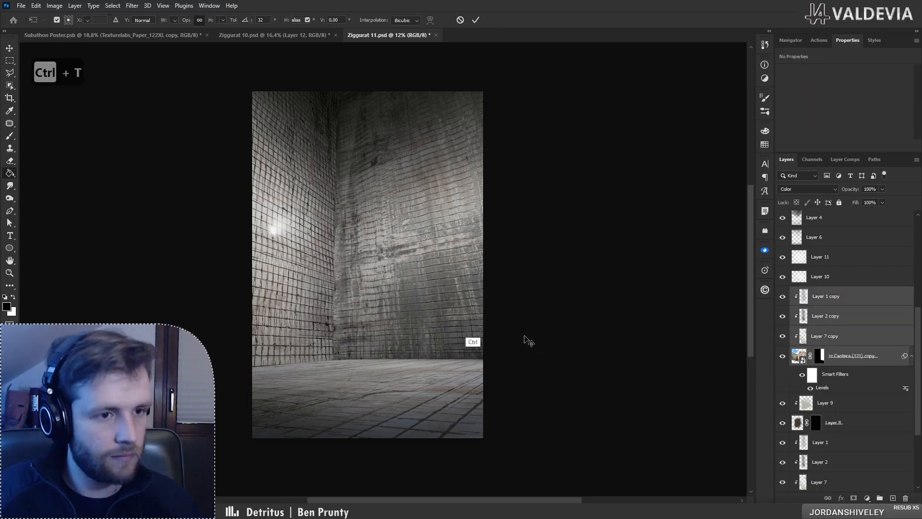
pyautogui.rightClick(415, 269)
pyautogui.click(473, 456)
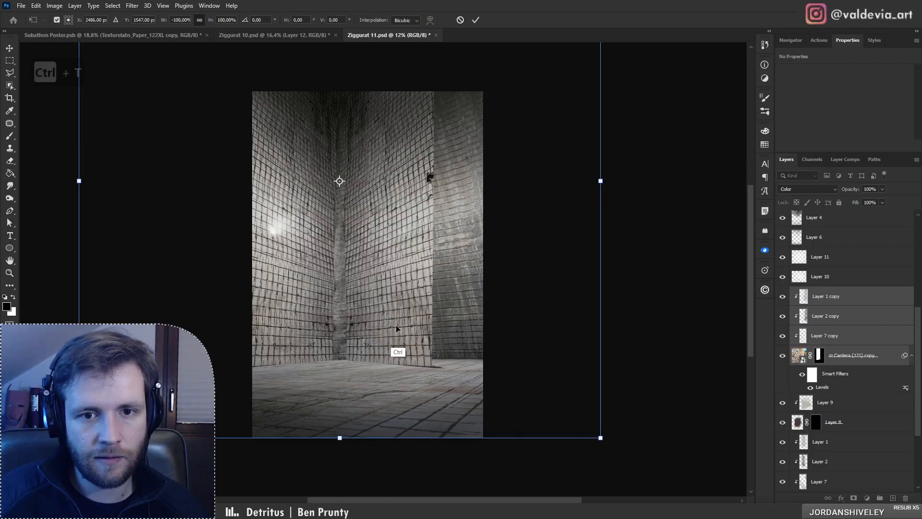
# Step: Try moving, widening and tilting the flipped tile wall over the right wall, discard the transform and delete the copied layers
pyautogui.moveTo(390, 317); pyautogui.dragTo(449, 308)
pyautogui.moveTo(139, 177); pyautogui.dragTo(53, 188)
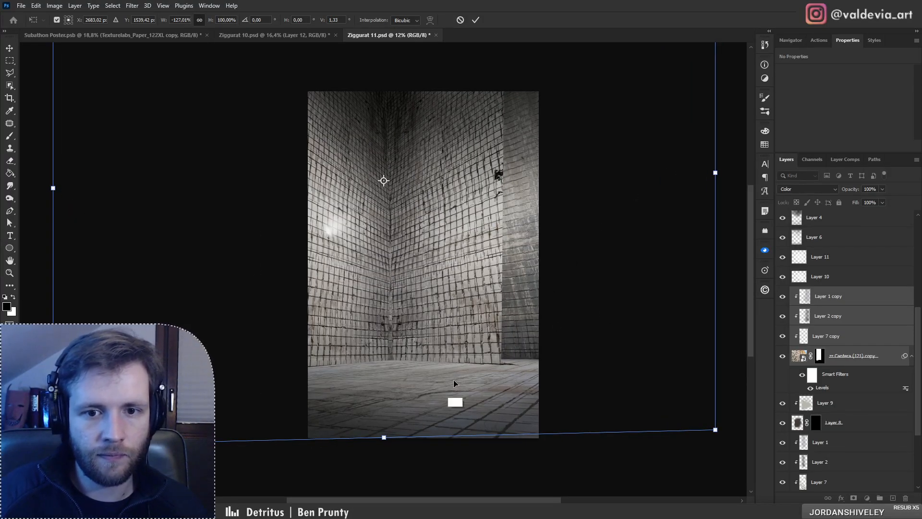
pyautogui.moveTo(387, 438)
pyautogui.mouseDown()
pyautogui.moveTo(409, 434)
pyautogui.moveTo(378, 436)
pyautogui.mouseUp()
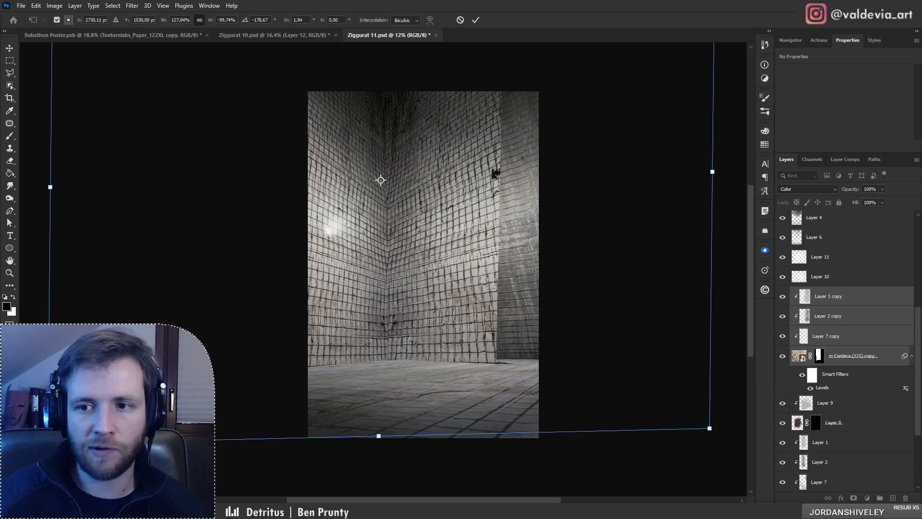
pyautogui.click(460, 19)
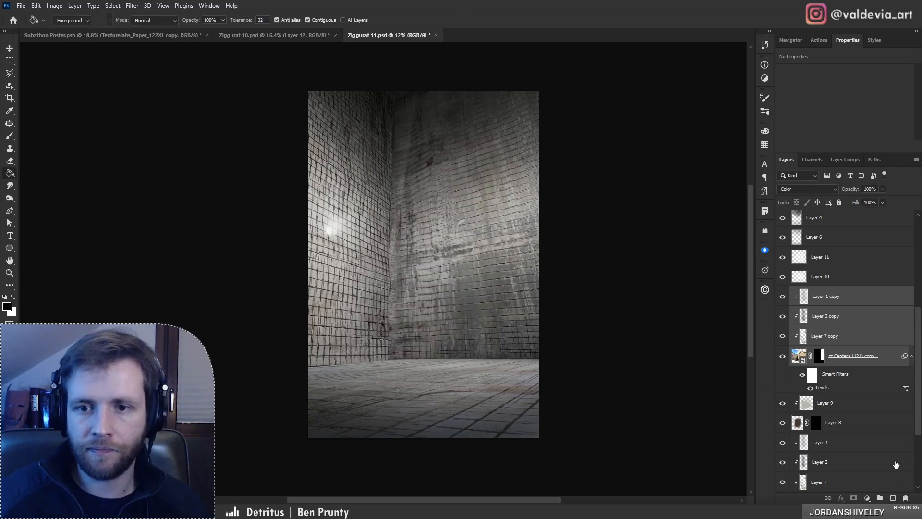
pyautogui.click(905, 498)
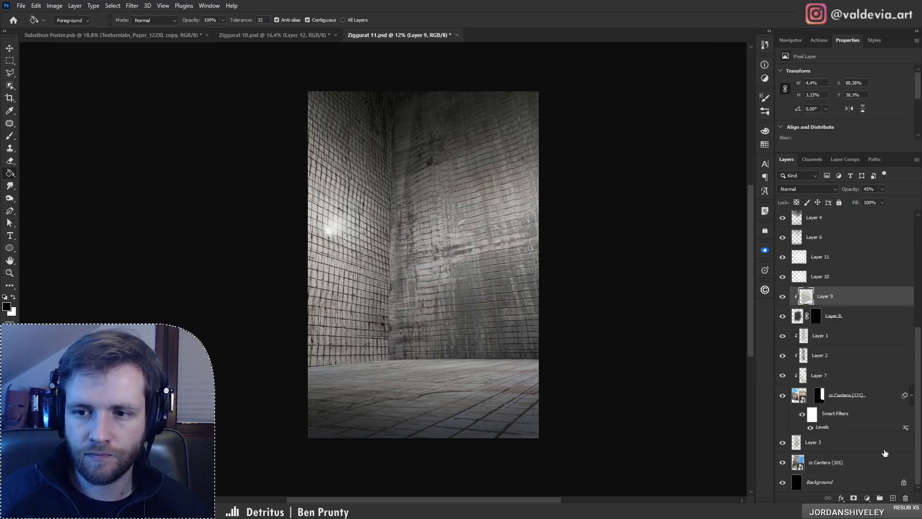
# Step: Duplicate the zz Cantera (101) layer, leaving its transform untouched
pyautogui.click(831, 465)
pyautogui.hotkey('ctrl', 'j')
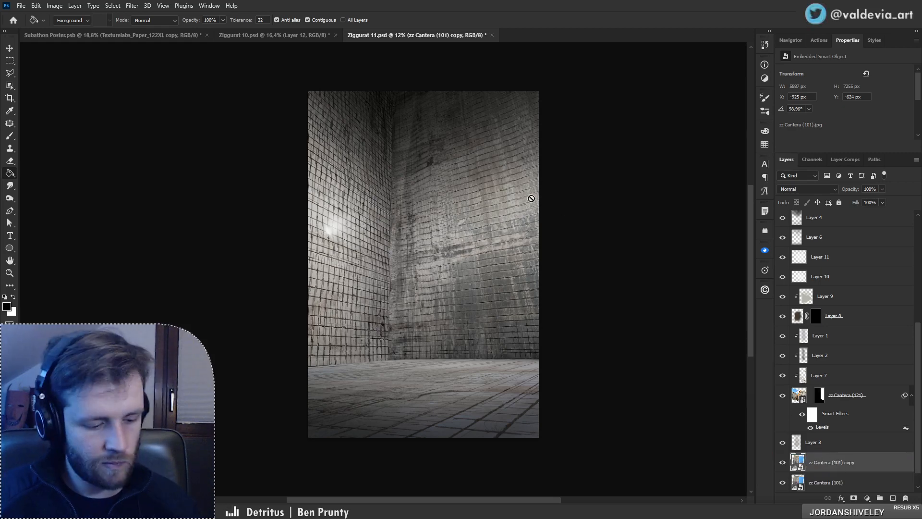
pyautogui.hotkey('ctrl', 't')
pyautogui.click(457, 22)
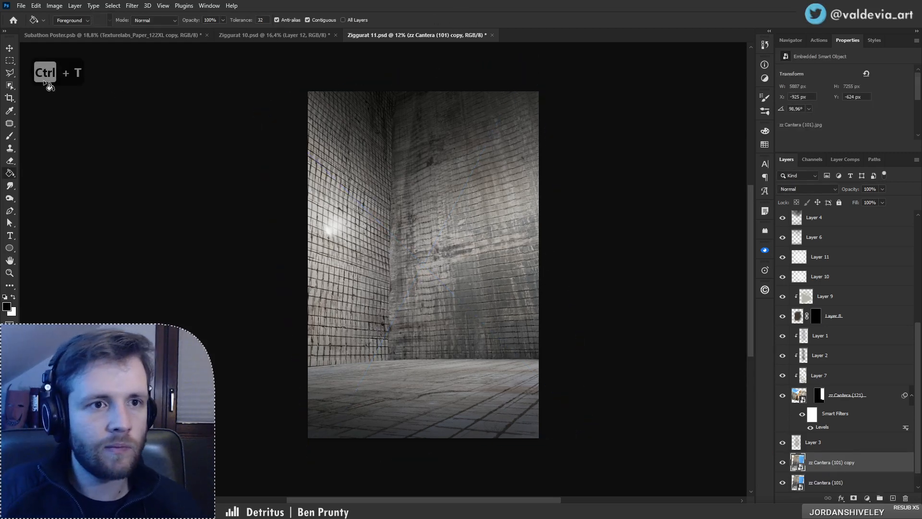
# Step: Mask the zz Cantera (101) copy to the plain right wall above the floor and convert it to a smart object
pyautogui.click(11, 73)
pyautogui.click(388, 358)
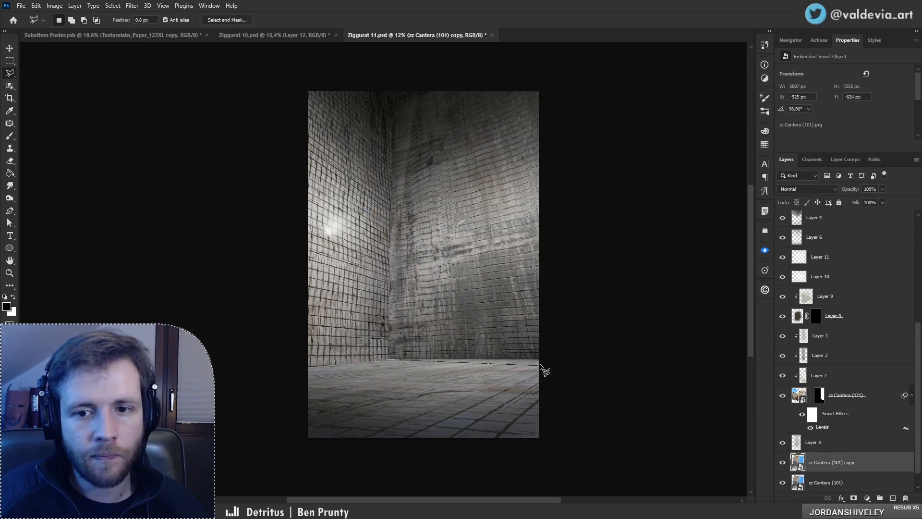
pyautogui.click(549, 358)
pyautogui.click(586, 57)
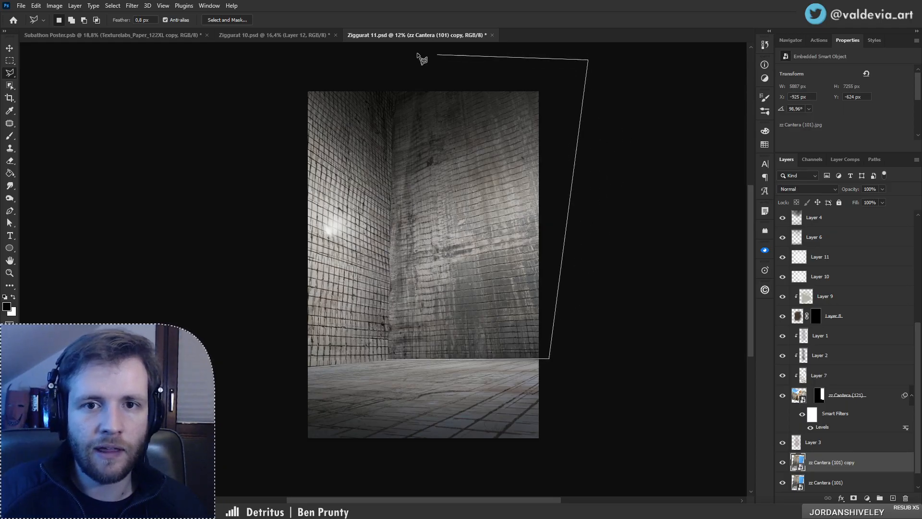
pyautogui.doubleClick(370, 63)
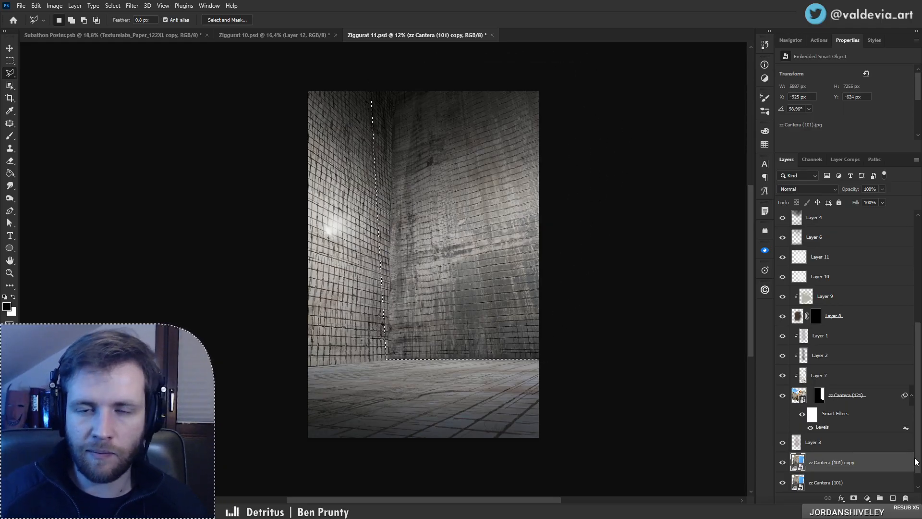
pyautogui.click(854, 498)
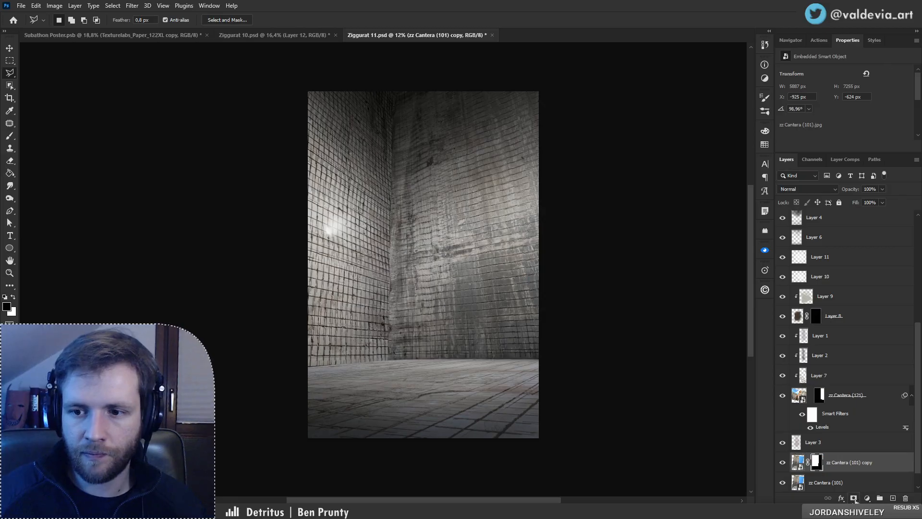
pyautogui.hotkey('ctrl', '\\')
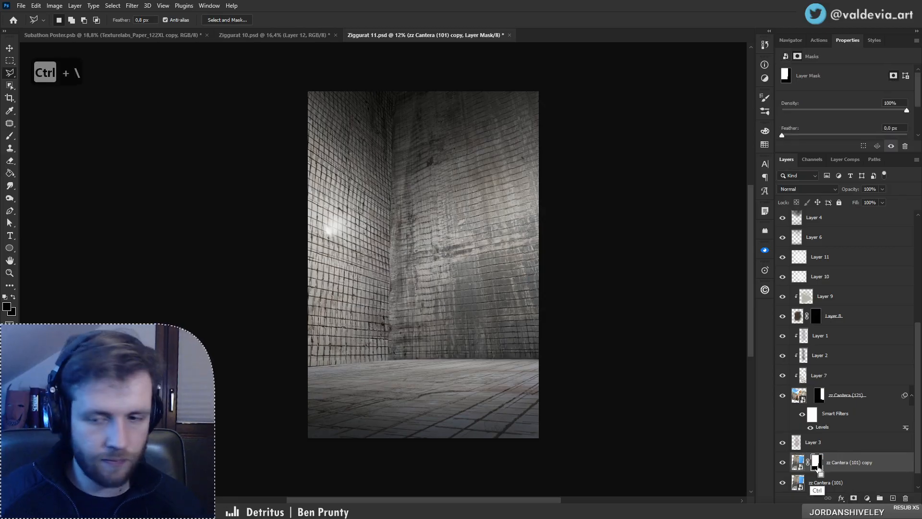
# Step: Distort the wall copy by pulling its upper right corner outward and down and its lower right corner inward
pyautogui.press('z')
pyautogui.moveTo(477, 256)
pyautogui.mouseDown()
pyautogui.moveTo(451, 261)
pyautogui.moveTo(549, 226)
pyautogui.moveTo(463, 233)
pyautogui.mouseUp()
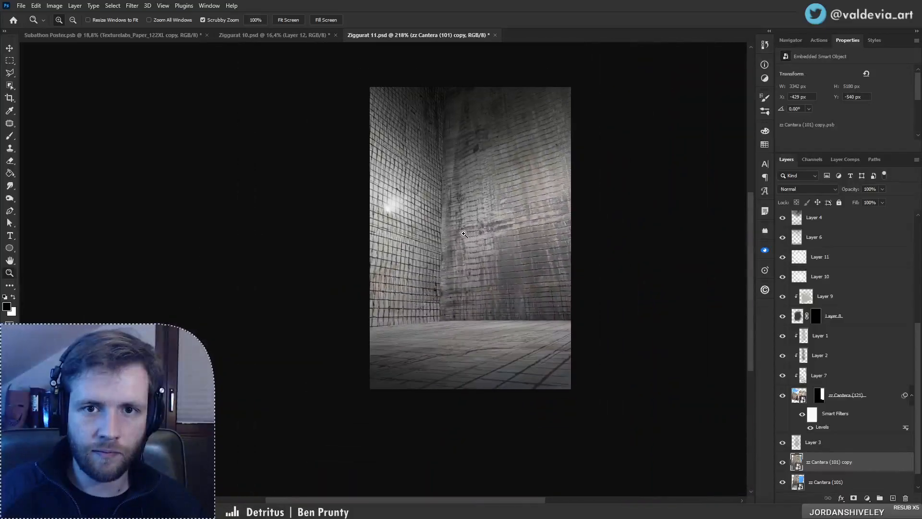
pyautogui.moveTo(592, 61); pyautogui.dragTo(612, 66)
pyautogui.press('l')
pyautogui.hotkey('ctrl', 't')
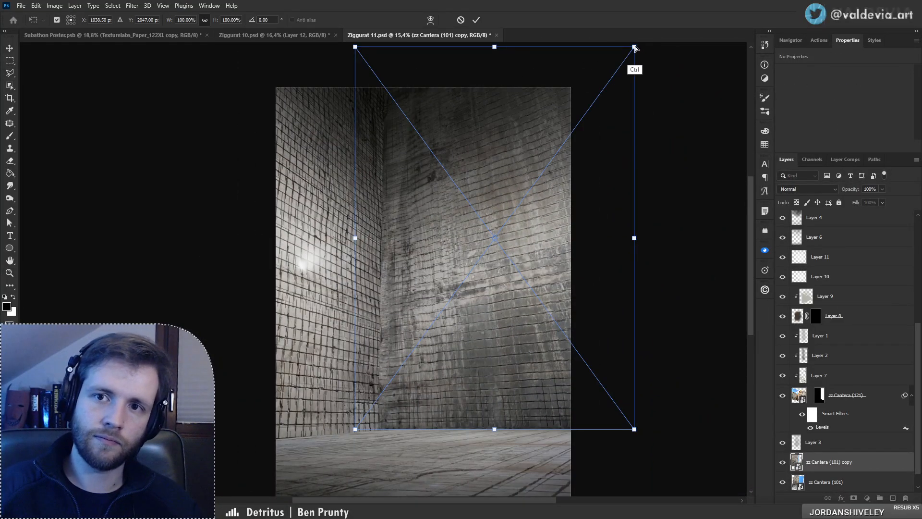
pyautogui.moveTo(634, 47); pyautogui.dragTo(654, 85)
pyautogui.moveTo(634, 429); pyautogui.dragTo(605, 434)
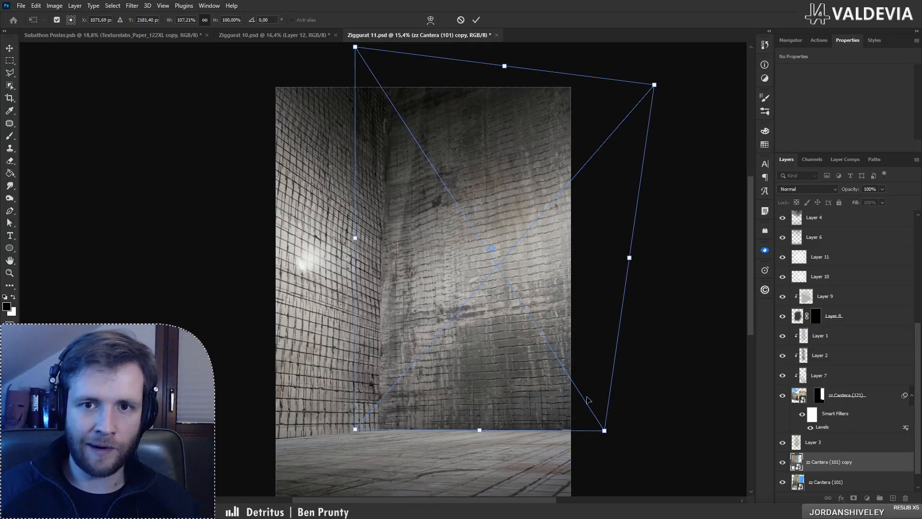
pyautogui.click(476, 20)
# Step: Check the distorted wall's perspective by comparing the room with zz Cantera (101) copy hidden and shown
pyautogui.press('z')
pyautogui.moveTo(465, 263)
pyautogui.mouseDown()
pyautogui.moveTo(411, 272)
pyautogui.moveTo(492, 272)
pyautogui.moveTo(460, 271)
pyautogui.mouseUp()
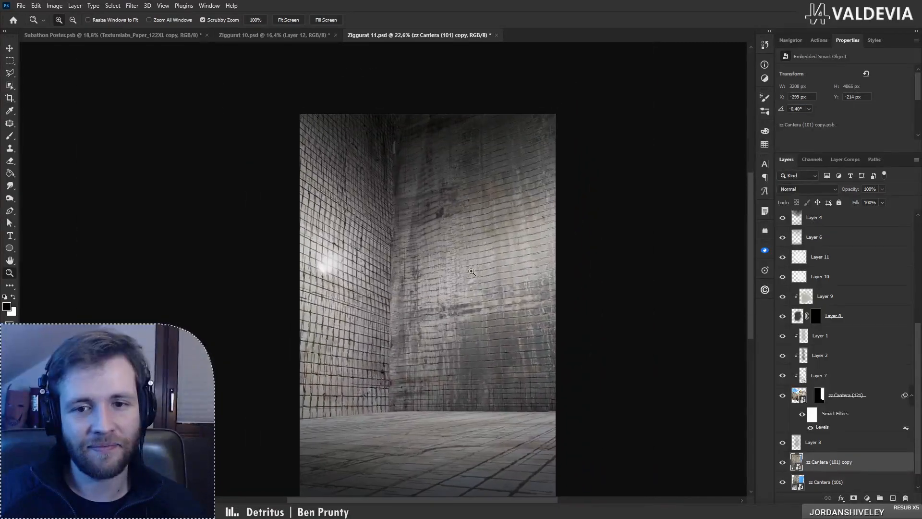
pyautogui.press('l')
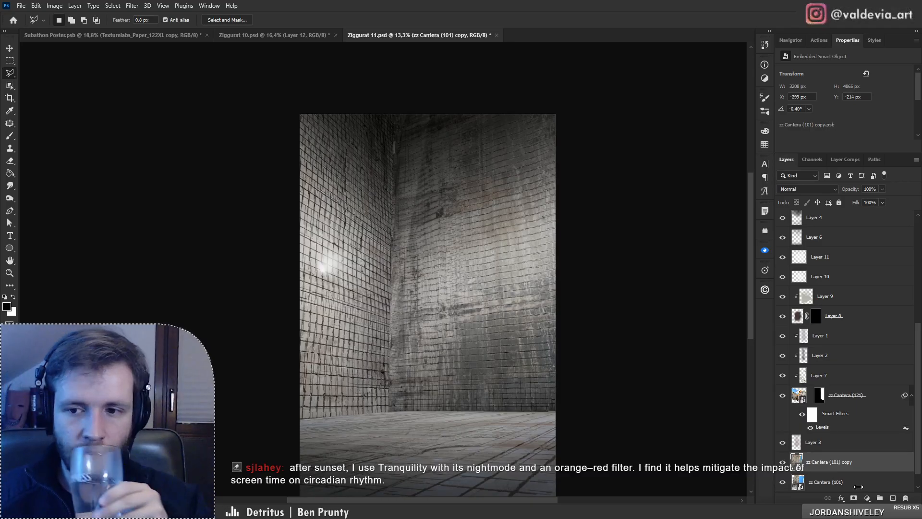
pyautogui.click(783, 464)
pyautogui.click(784, 464)
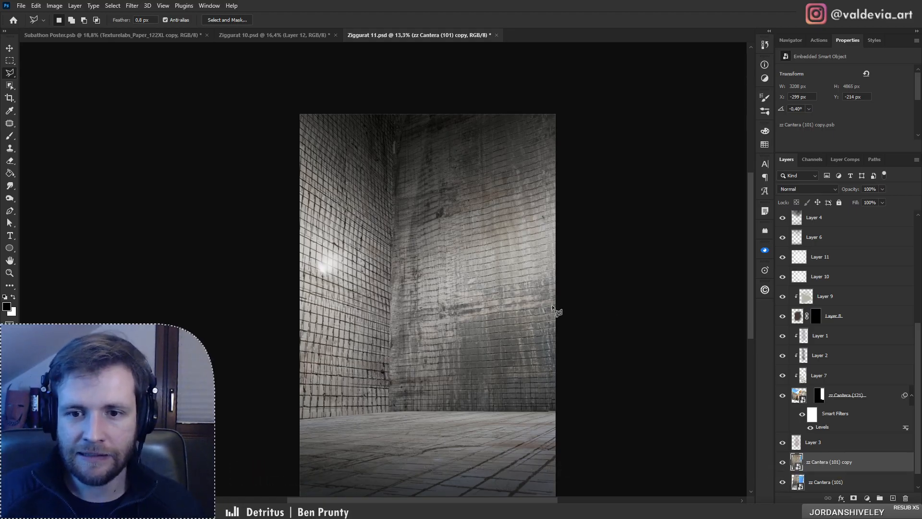
pyautogui.press('z')
pyautogui.moveTo(514, 359)
pyautogui.mouseDown()
pyautogui.moveTo(460, 357)
pyautogui.moveTo(560, 367)
pyautogui.mouseUp()
pyautogui.press('l')
pyautogui.scroll(5, 881, 396)
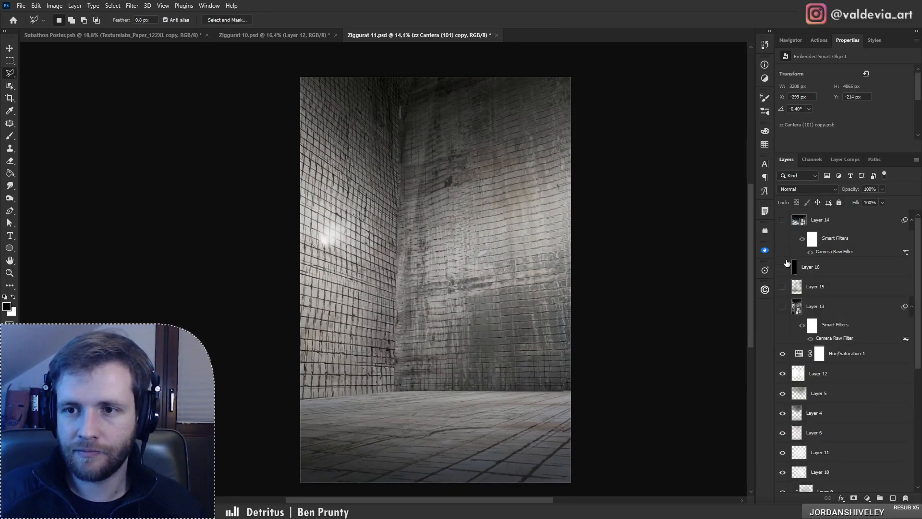
# Step: Flip the canvas view horizontally and compare the mirrored room with and without the distorted wall copy
pyautogui.hotkey('ctrl', 'f')
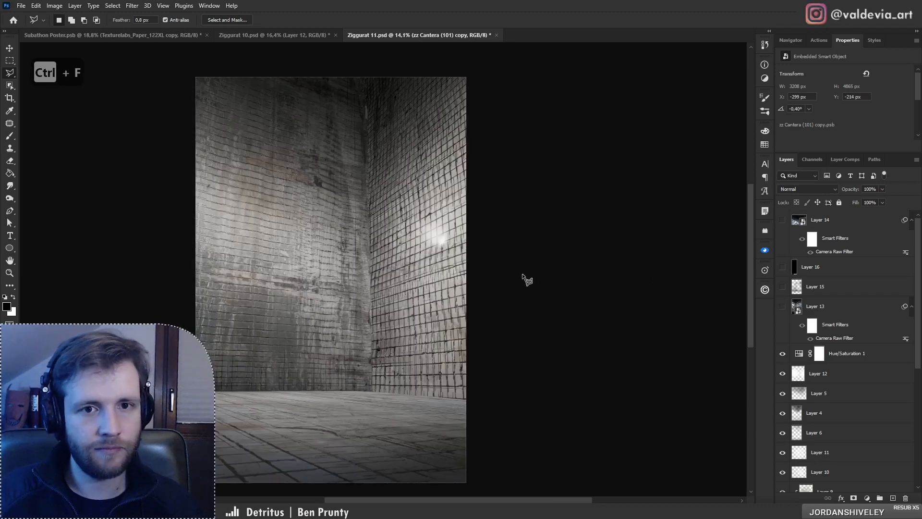
pyautogui.hotkey('ctrl', 'f')
pyautogui.hotkey('ctrl', 'f')
pyautogui.scroll(-5, 860, 365)
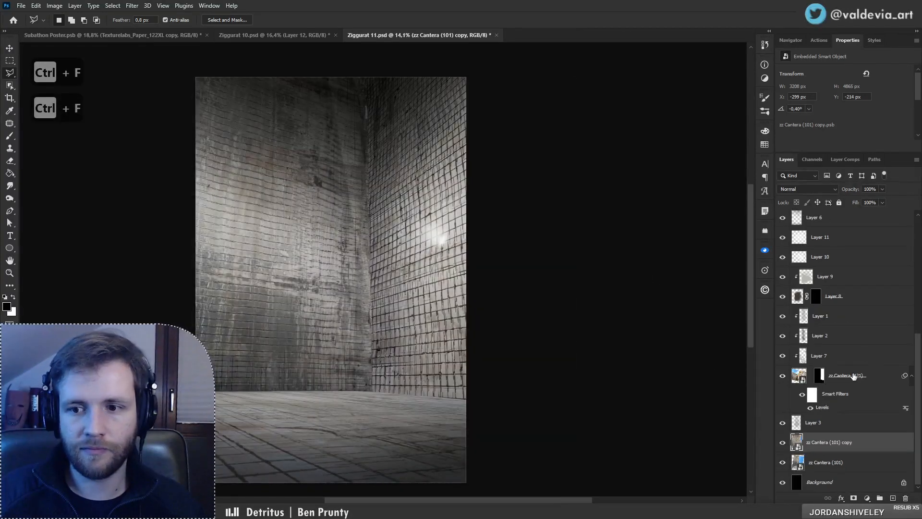
pyautogui.click(783, 442)
pyautogui.click(782, 442)
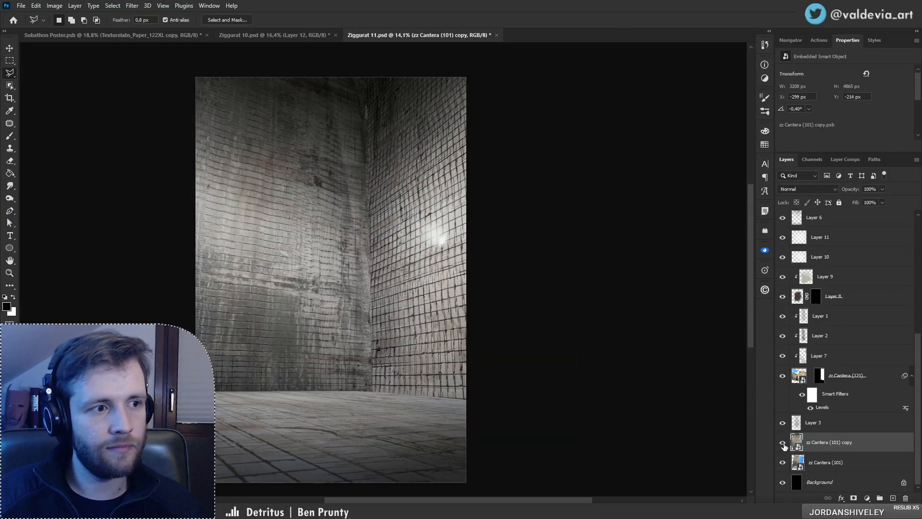
pyautogui.click(783, 442)
pyautogui.click(783, 442)
pyautogui.click(783, 442)
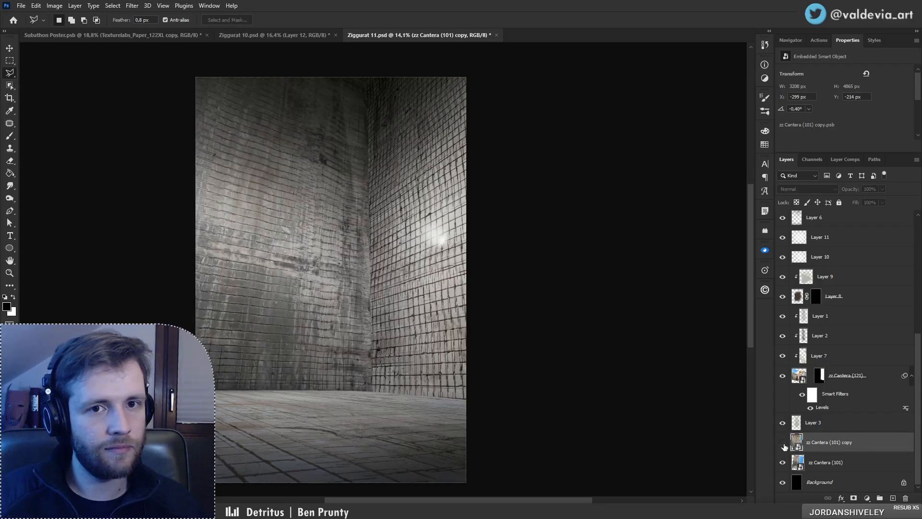
pyautogui.click(783, 443)
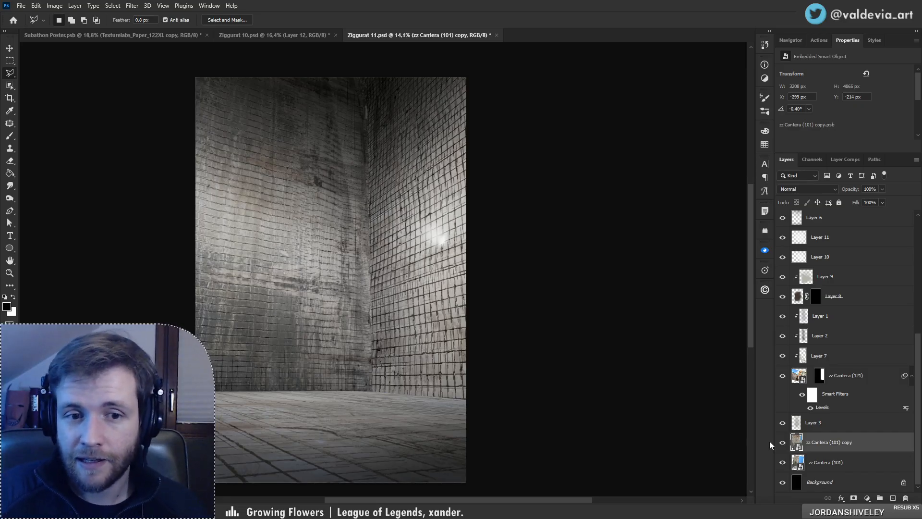
# Step: Examine where the distorted wall meets the floor, with zz Cantera (101) copy hidden and shown
pyautogui.scroll(5, 230, 384)
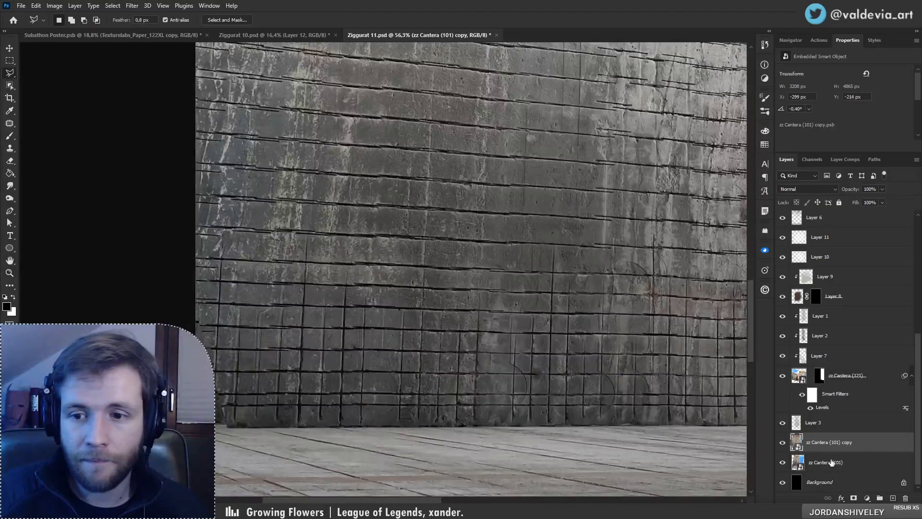
pyautogui.press('b')
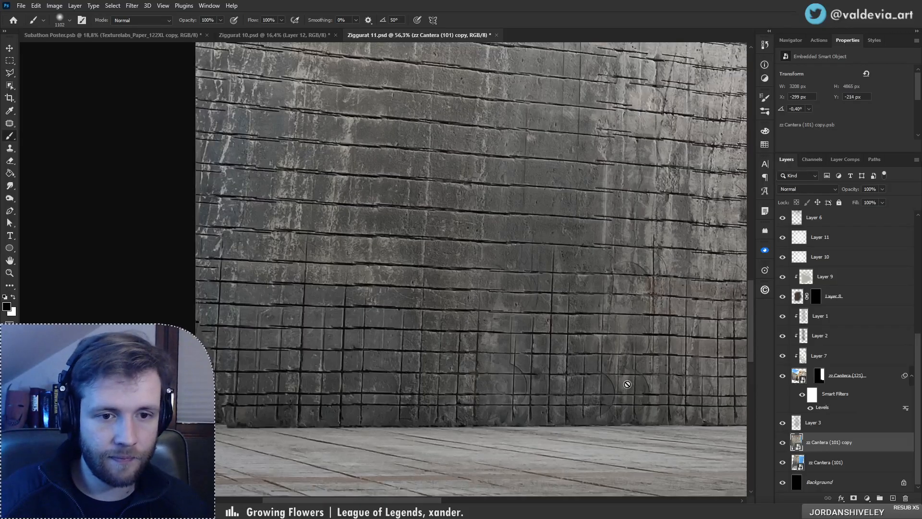
pyautogui.press('z')
pyautogui.moveTo(403, 385)
pyautogui.mouseDown()
pyautogui.moveTo(325, 381)
pyautogui.moveTo(354, 373)
pyautogui.mouseUp()
pyautogui.press('b')
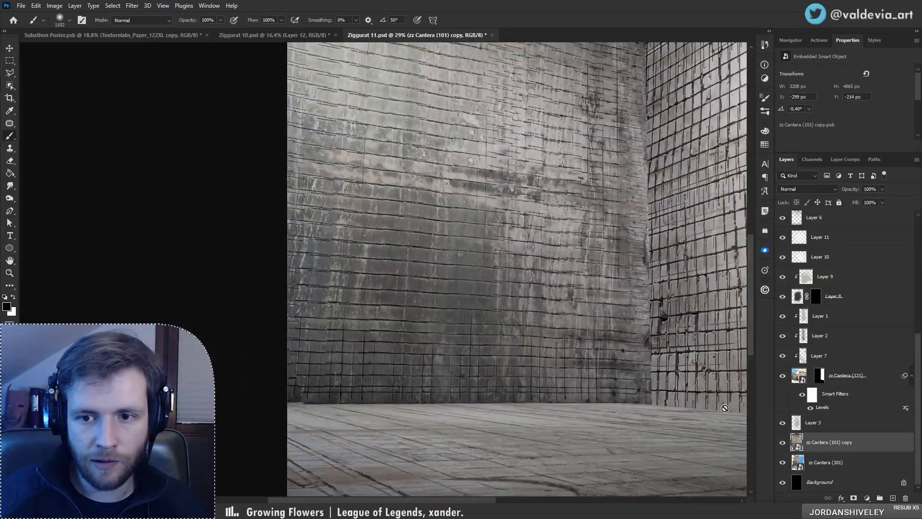
pyautogui.click(782, 444)
pyautogui.click(782, 444)
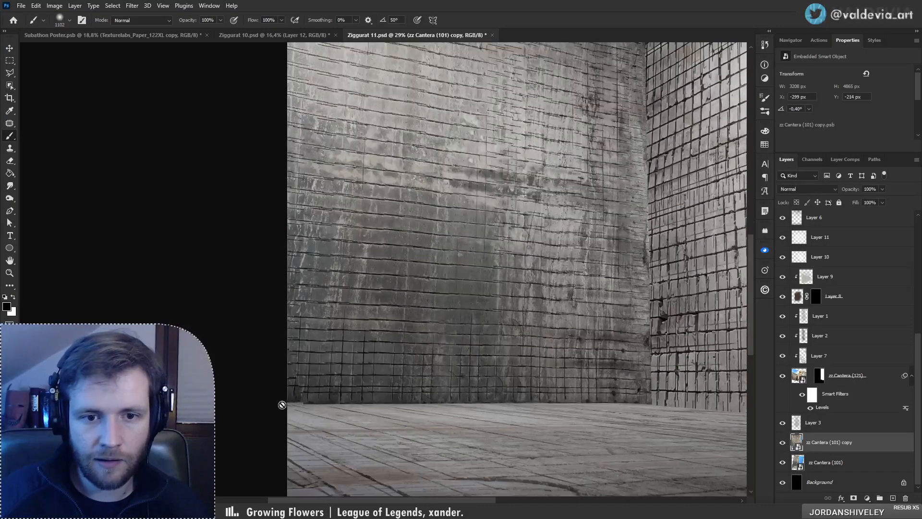
# Step: Add a layer above zz Cantera (101) copy and clone tile texture over the broken outer corner at the wall's base
pyautogui.press('z')
pyautogui.moveTo(322, 394)
pyautogui.mouseDown()
pyautogui.moveTo(389, 391)
pyautogui.moveTo(365, 385)
pyautogui.mouseUp()
pyautogui.press('b')
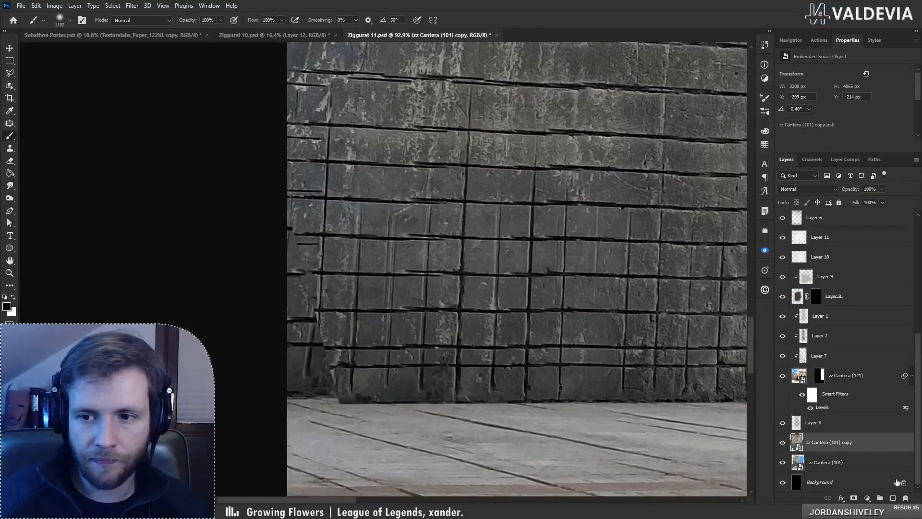
pyautogui.click(893, 498)
pyautogui.press('s')
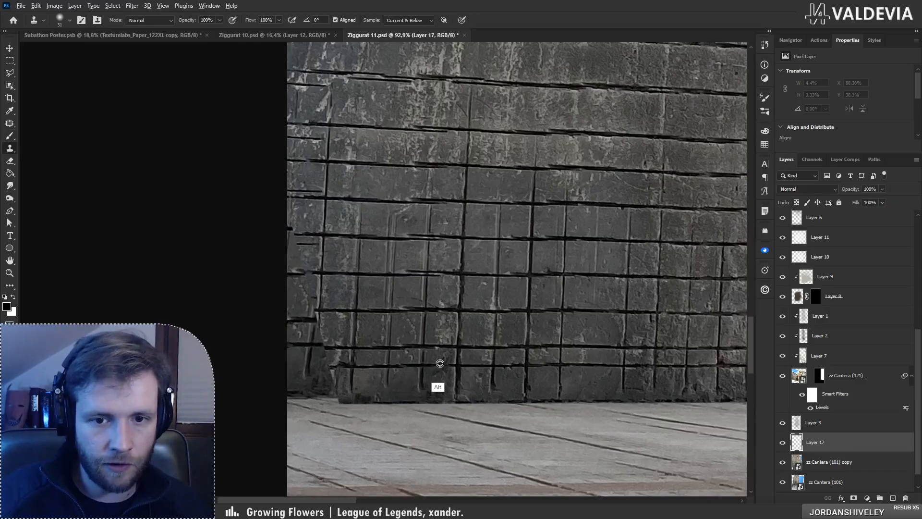
pyautogui.keyDown('alt'); pyautogui.click(457, 366); pyautogui.keyUp('alt')
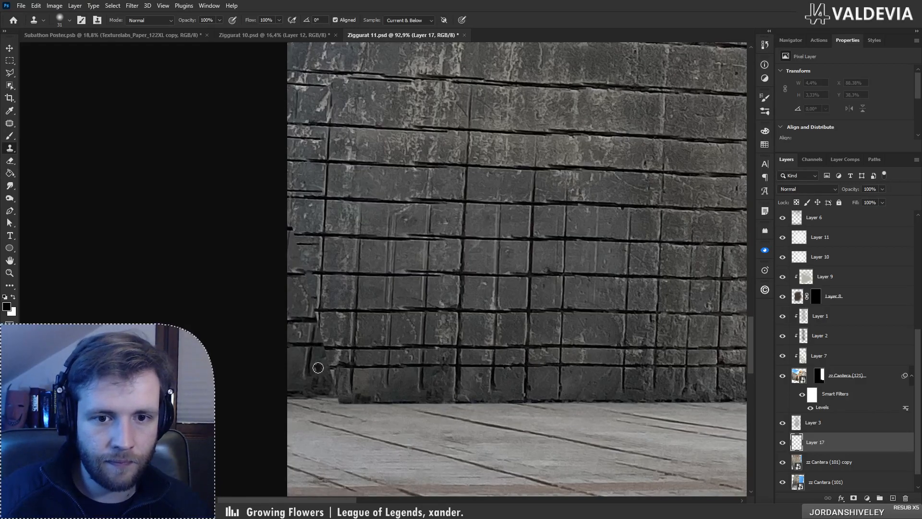
pyautogui.moveTo(317, 368)
pyautogui.mouseDown()
pyautogui.moveTo(318, 314)
pyautogui.moveTo(312, 373)
pyautogui.moveTo(299, 275)
pyautogui.moveTo(287, 387)
pyautogui.moveTo(324, 392)
pyautogui.moveTo(286, 396)
pyautogui.moveTo(342, 397)
pyautogui.moveTo(292, 379)
pyautogui.mouseUp()
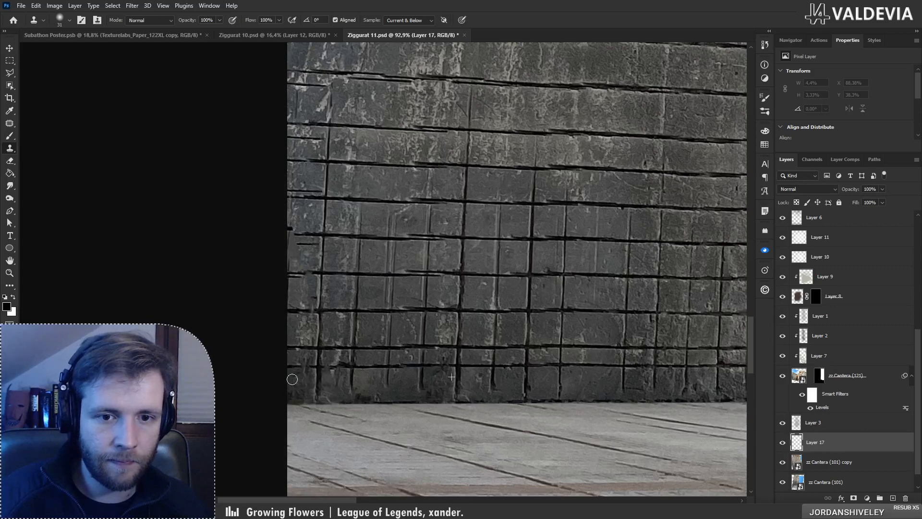
# Step: Merge the visible image into a new layer above Layer 13 and convert it to a smart object
pyautogui.press('z')
pyautogui.moveTo(424, 364)
pyautogui.mouseDown()
pyautogui.moveTo(295, 348)
pyautogui.moveTo(265, 334)
pyautogui.mouseUp()
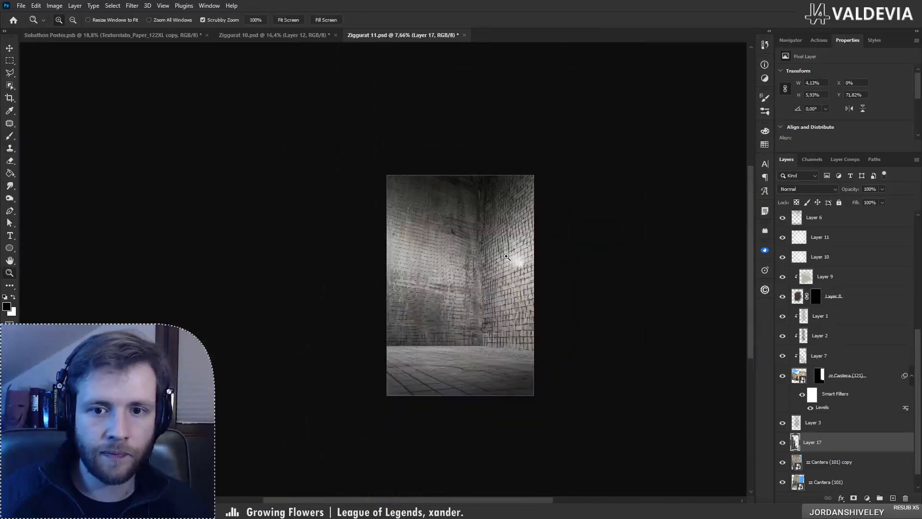
pyautogui.moveTo(506, 257); pyautogui.dragTo(513, 252)
pyautogui.press('s')
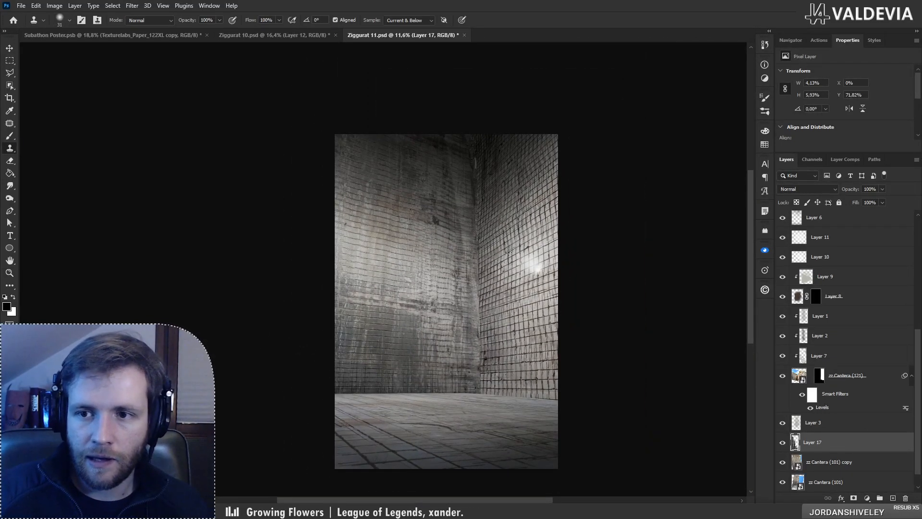
pyautogui.scroll(5, 903, 451)
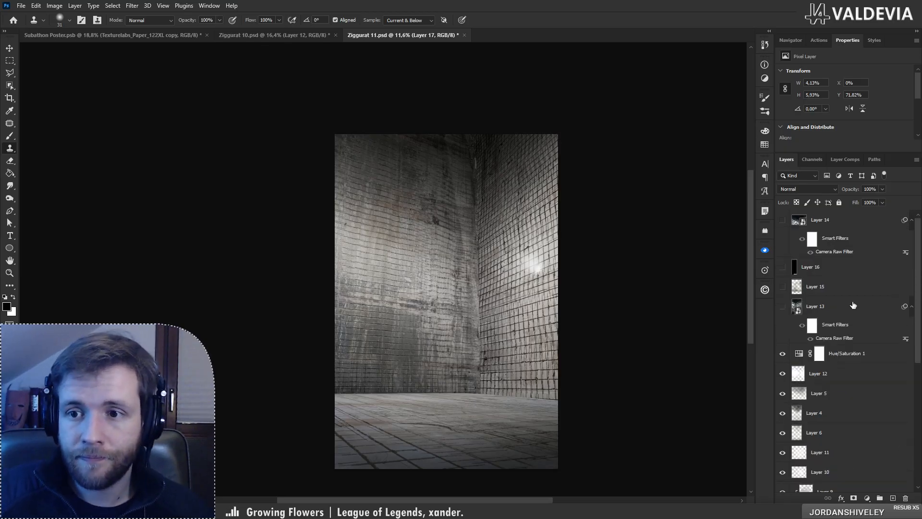
pyautogui.click(853, 305)
pyautogui.hotkey('ctrl', 'shift', 'alt', 'n')
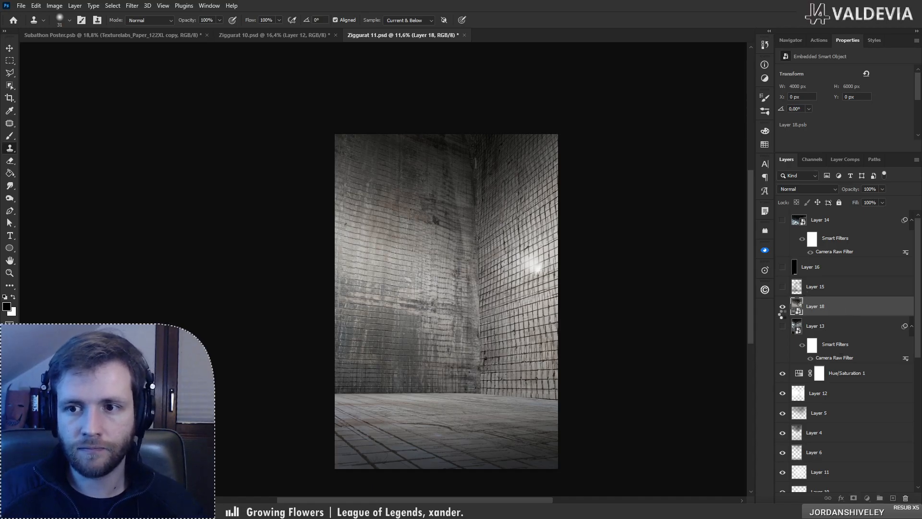
# Step: Show Layer 13, copy its Camera Raw Filter onto Layer 18 and compare the two versions
pyautogui.click(783, 326)
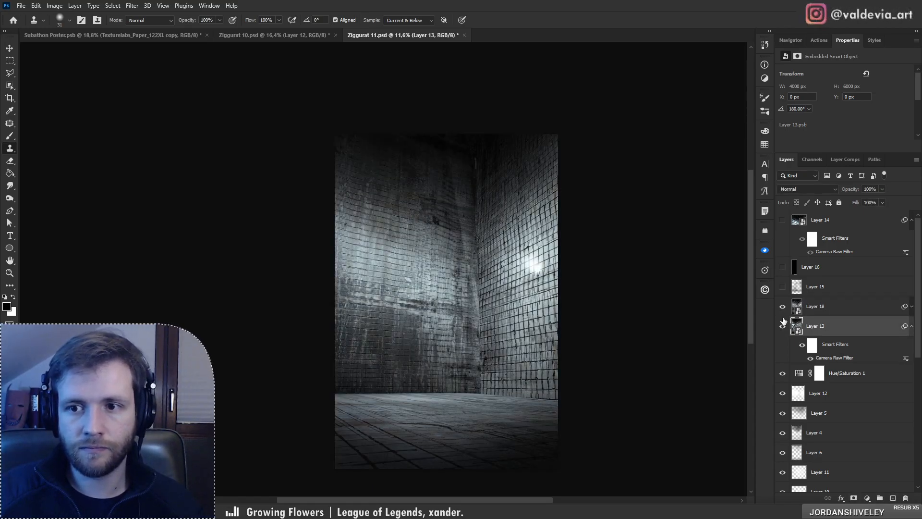
pyautogui.click(783, 308)
pyautogui.click(783, 307)
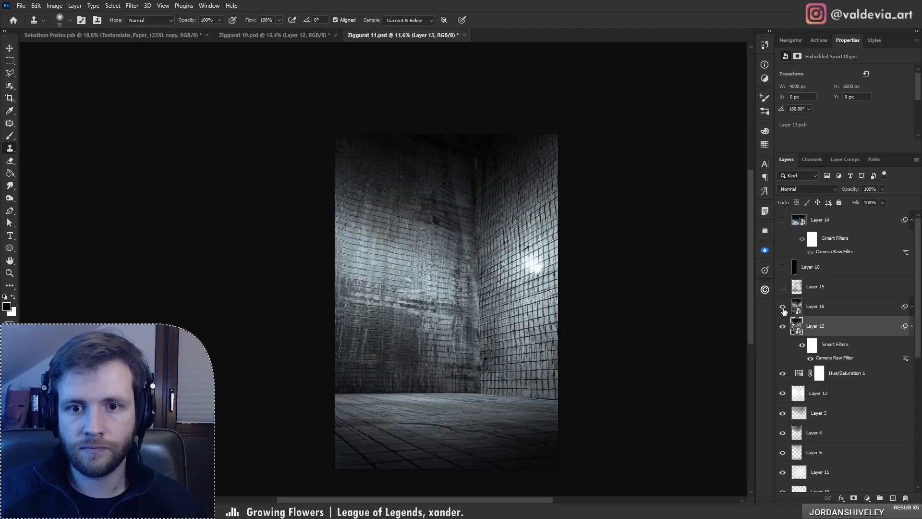
# Step: Flip Layer 18 horizontally to match Layer 13's orientation and show Layer 15
pyautogui.click(821, 308)
pyautogui.hotkey('ctrl', 't')
pyautogui.rightClick(432, 315)
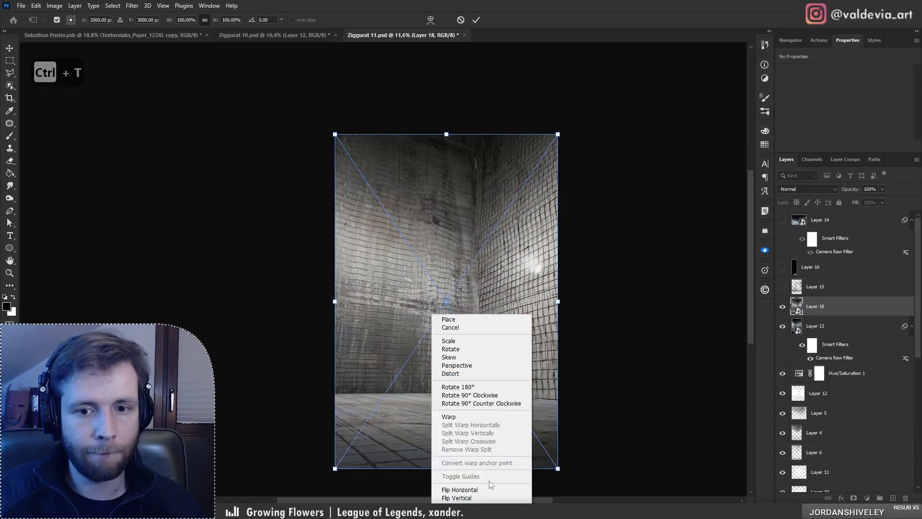
pyautogui.click(489, 490)
pyautogui.press('Return')
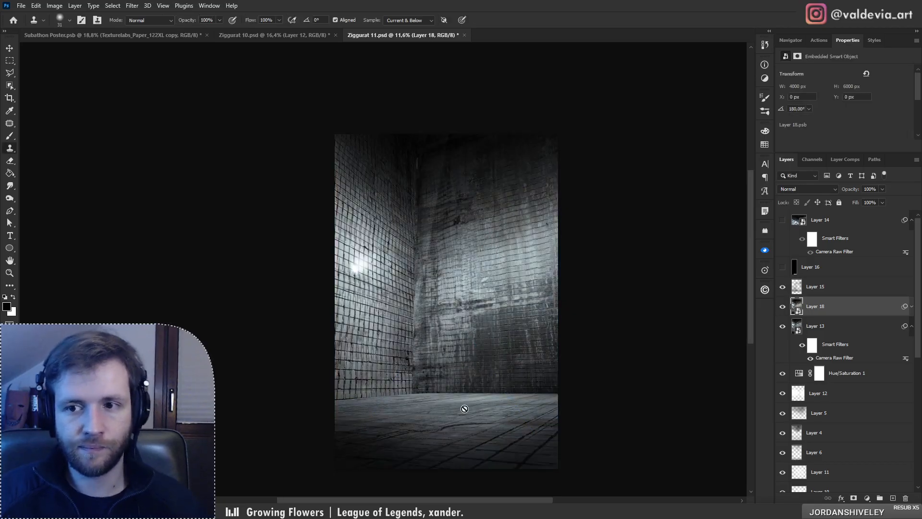
# Step: Compare the graded room with Layer 18 hidden and shown
pyautogui.click(783, 306)
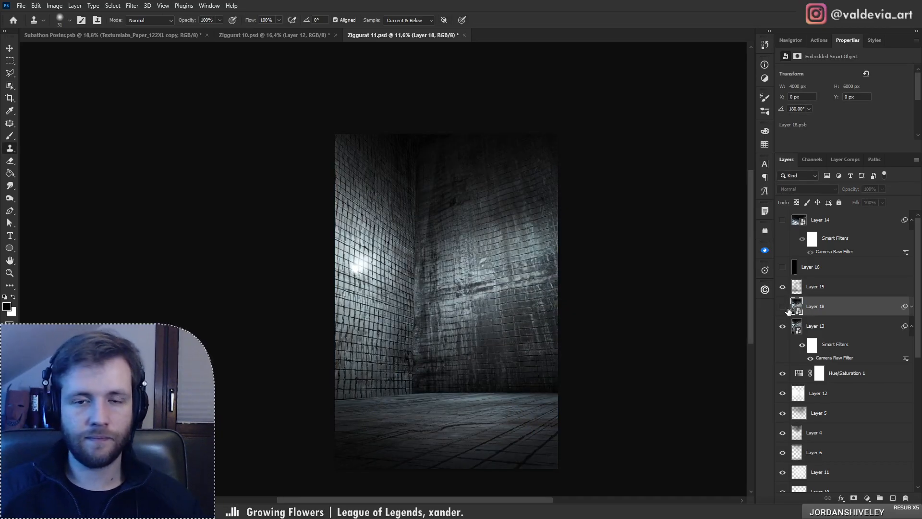
pyautogui.click(783, 307)
pyautogui.click(782, 306)
pyautogui.click(782, 306)
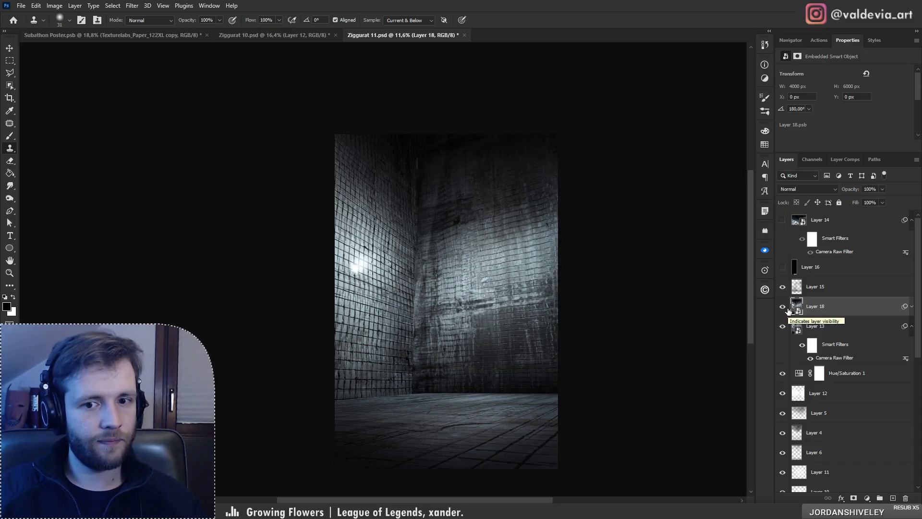
# Step: Mirror the canvas view horizontally and examine the room's composition from far and near
pyautogui.press('z')
pyautogui.moveTo(505, 236)
pyautogui.mouseDown()
pyautogui.moveTo(471, 244)
pyautogui.moveTo(516, 257)
pyautogui.moveTo(501, 263)
pyautogui.mouseUp()
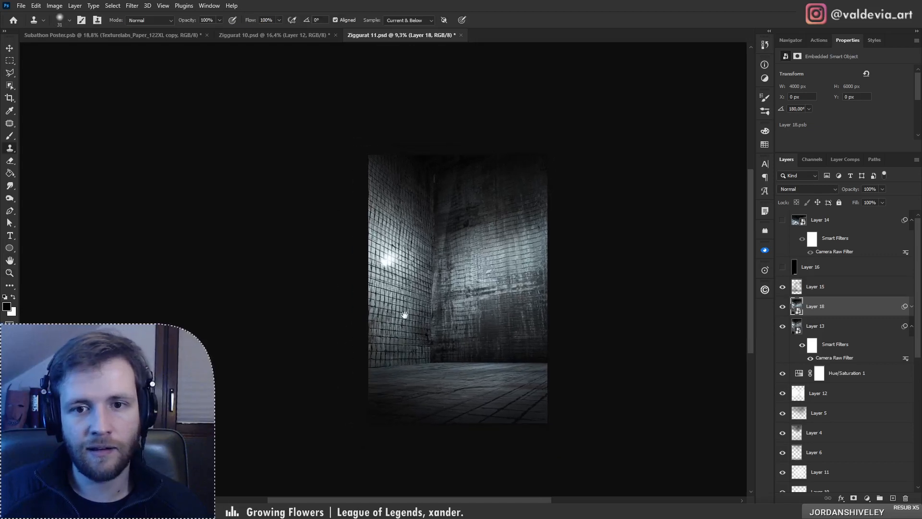
pyautogui.moveTo(404, 314); pyautogui.dragTo(426, 293)
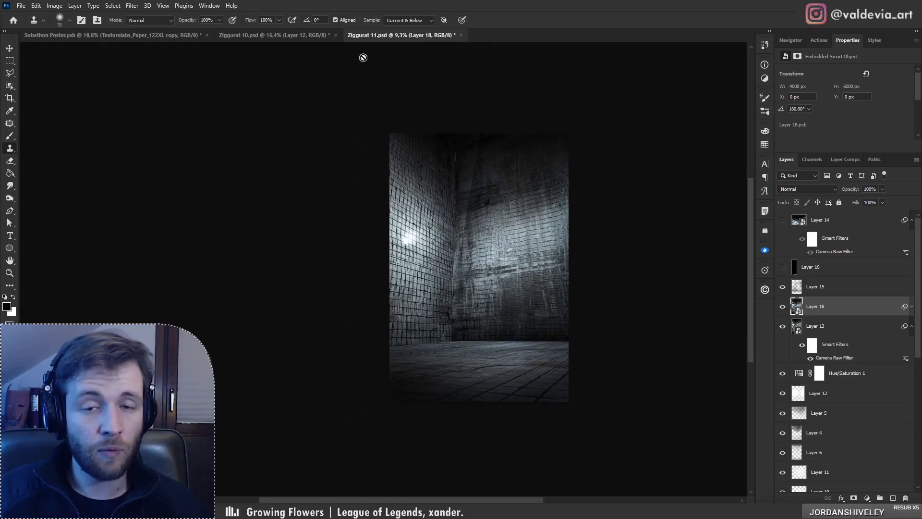
pyautogui.hotkey('ctrl', 'f')
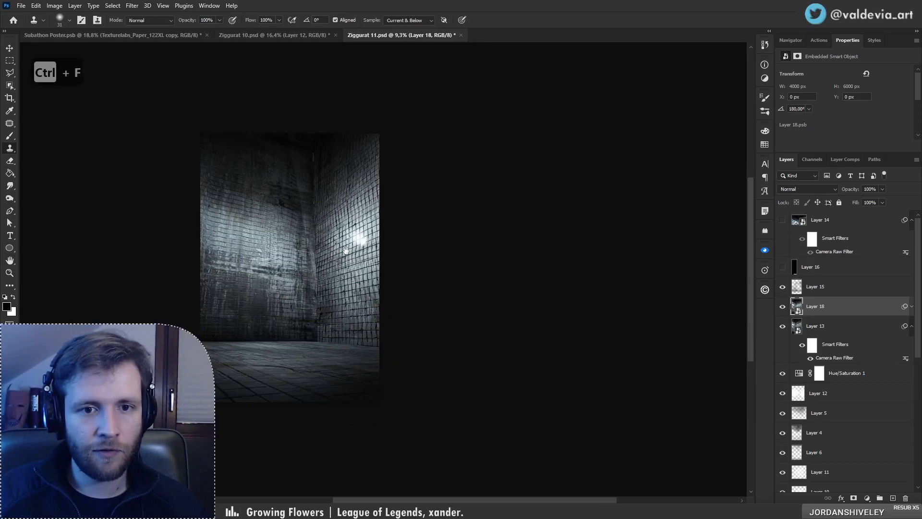
pyautogui.moveTo(346, 250); pyautogui.dragTo(505, 276)
pyautogui.press('z')
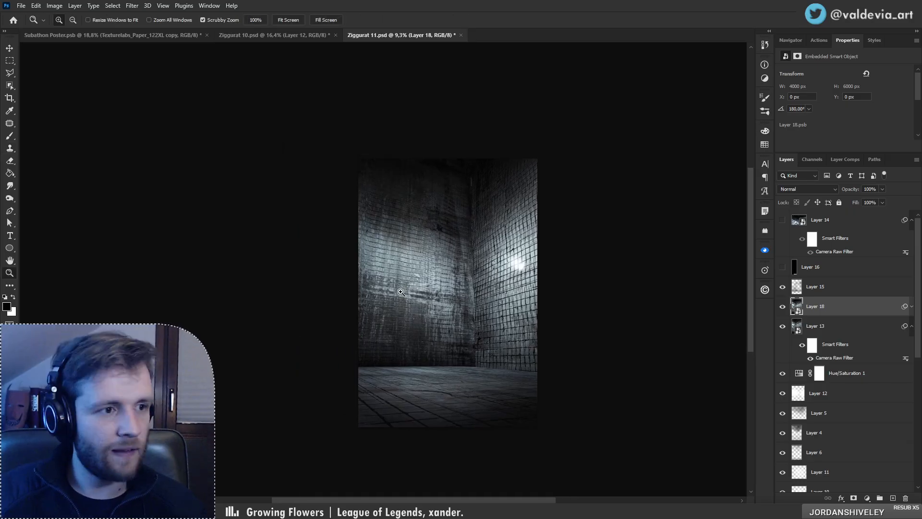
pyautogui.press('pageup')
pyautogui.press('pagedown')
pyautogui.scroll(5, 413, 171)
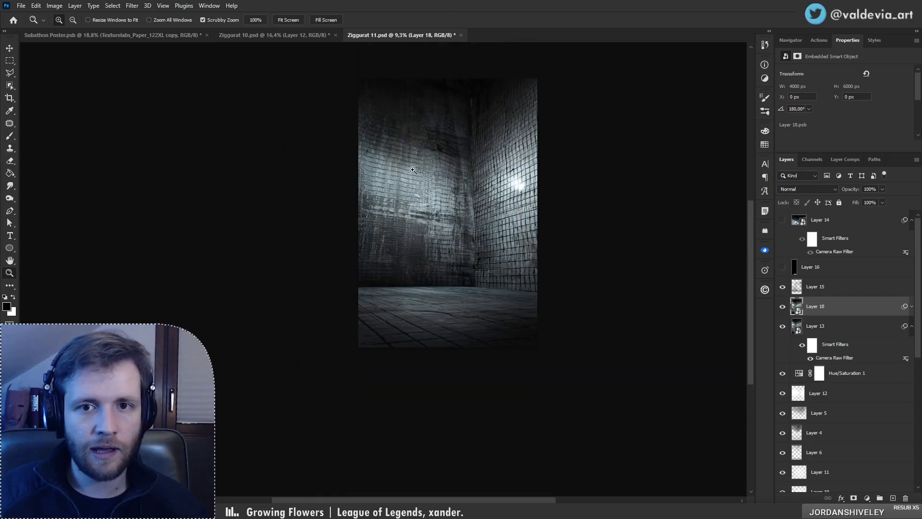
pyautogui.scroll(7, 418, 146)
pyautogui.scroll(-2, 445, 135)
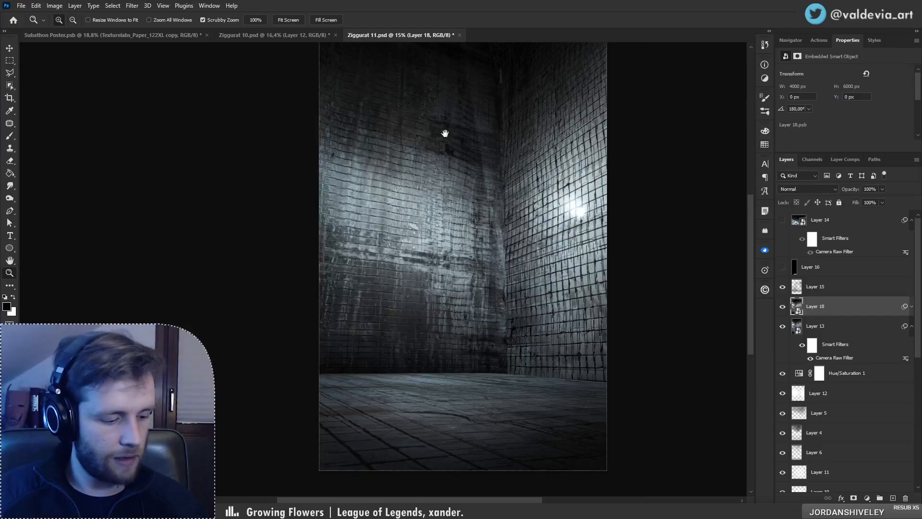
# Step: Save Ziggurat 11.psd and flip Layers 15, 18 and 13 together horizontally
pyautogui.hotkey('ctrl', 's')
pyautogui.click(289, 36)
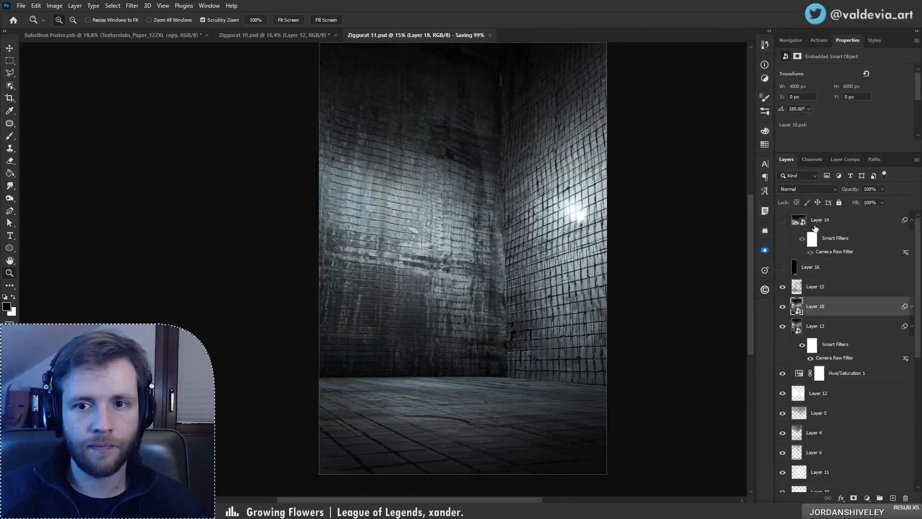
pyautogui.keyDown('ctrl'); pyautogui.click(832, 288); pyautogui.keyUp('ctrl')
pyautogui.keyDown('ctrl'); pyautogui.click(833, 331); pyautogui.keyUp('ctrl')
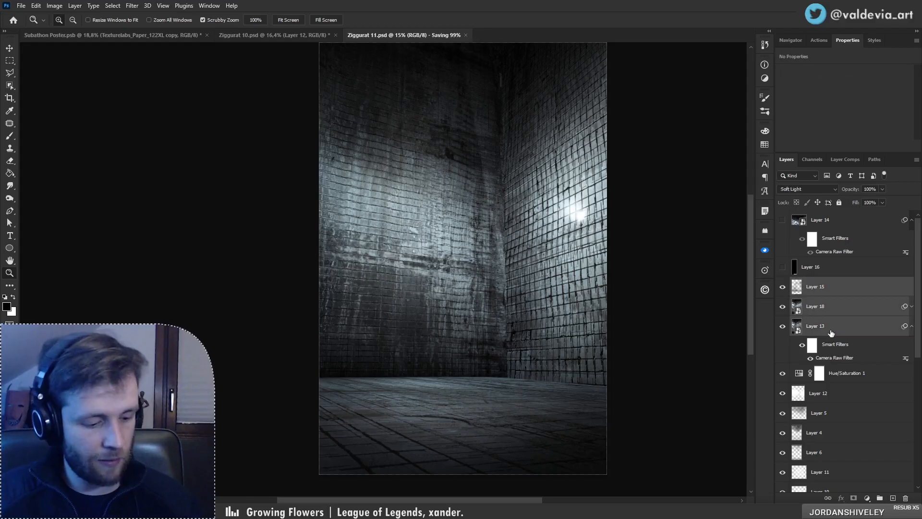
pyautogui.hotkey('ctrl', 't')
pyautogui.rightClick(517, 365)
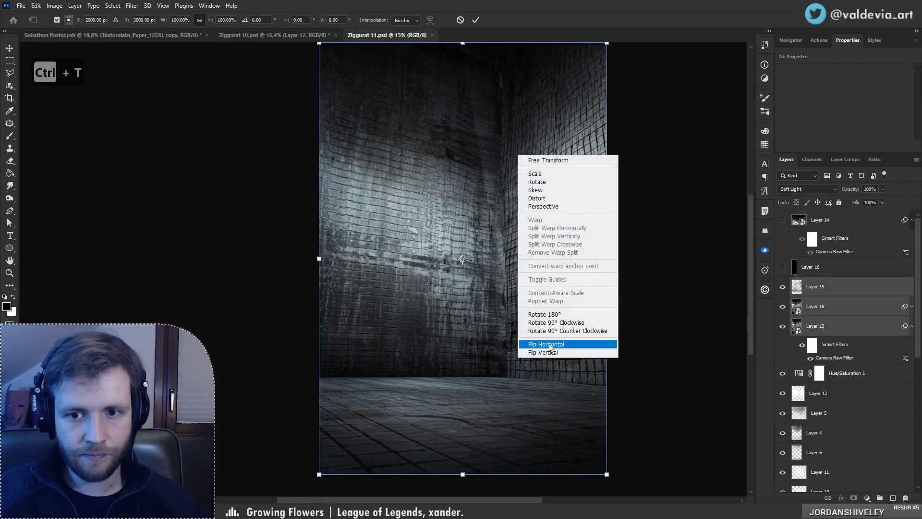
pyautogui.click(533, 344)
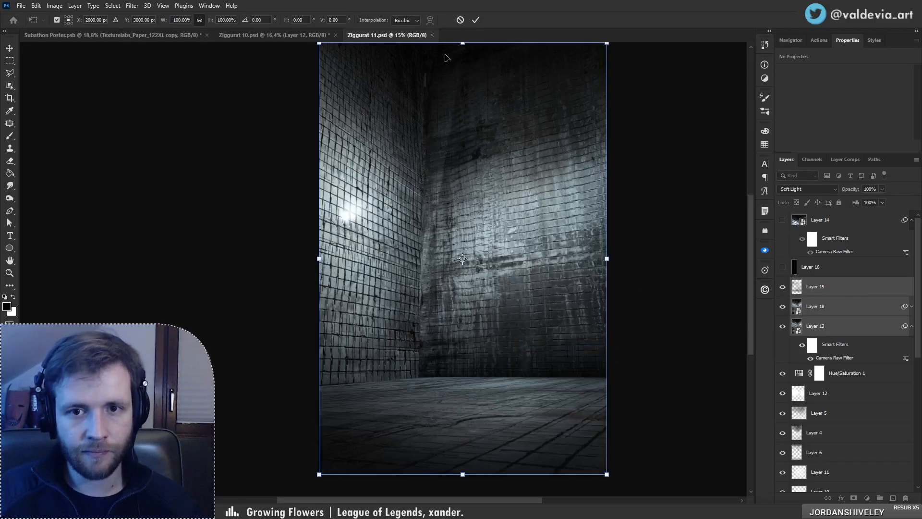
pyautogui.click(475, 20)
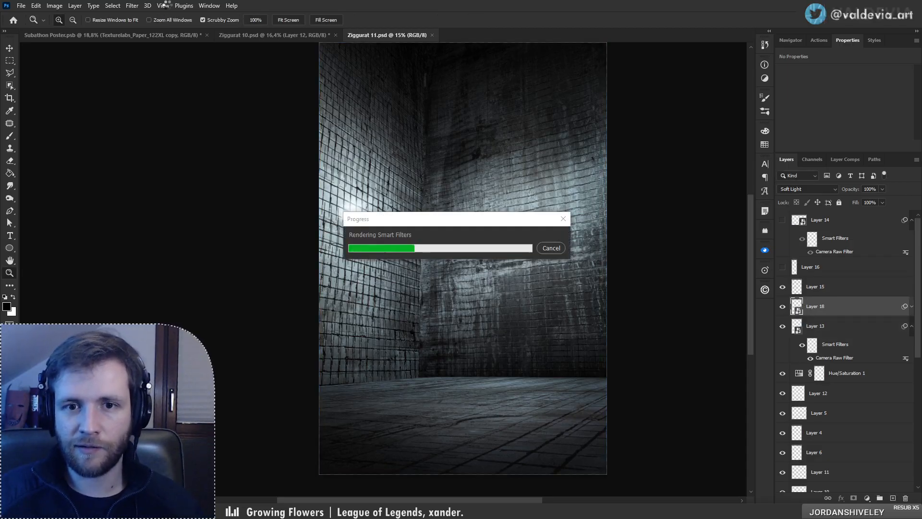
# Step: Turn off the horizontally flipped canvas view and select only Layer 15
pyautogui.click(164, 5)
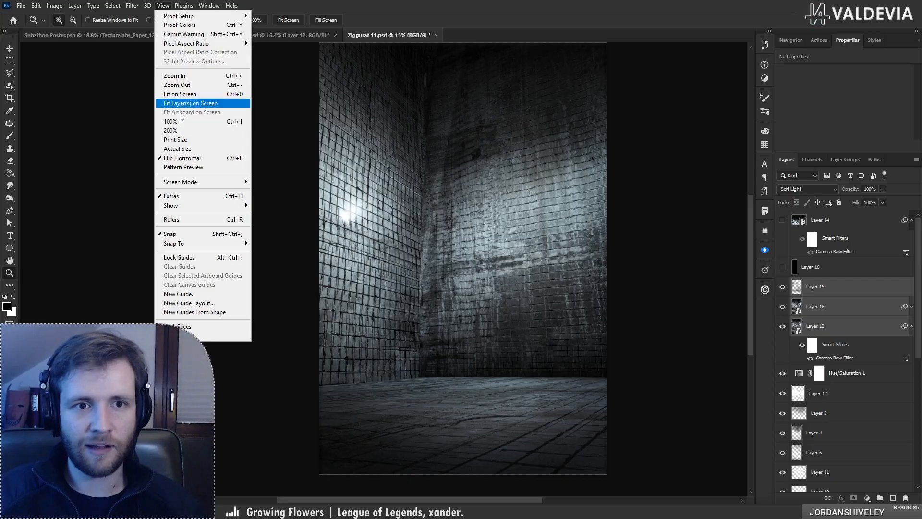
pyautogui.click(188, 158)
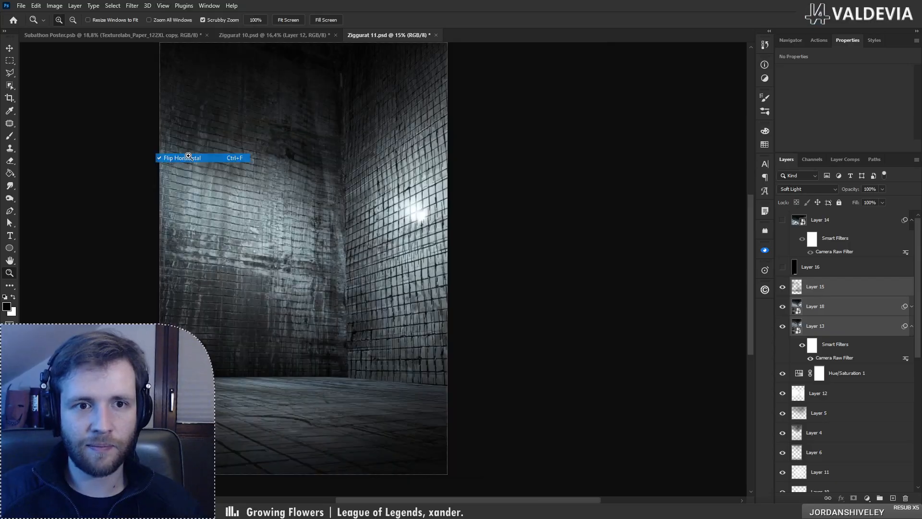
pyautogui.click(877, 287)
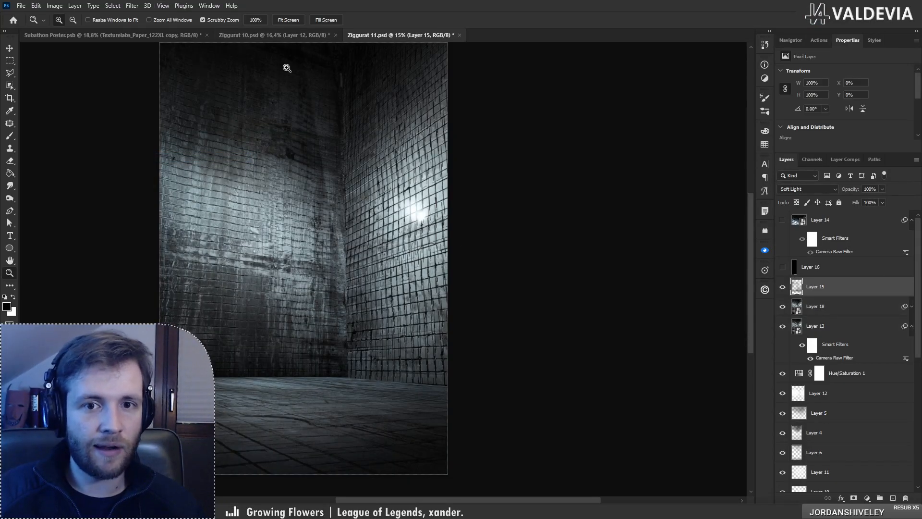
# Step: In Ziggurat 10.psd, flip Layers 12, 13 and 14 together horizontally
pyautogui.click(279, 35)
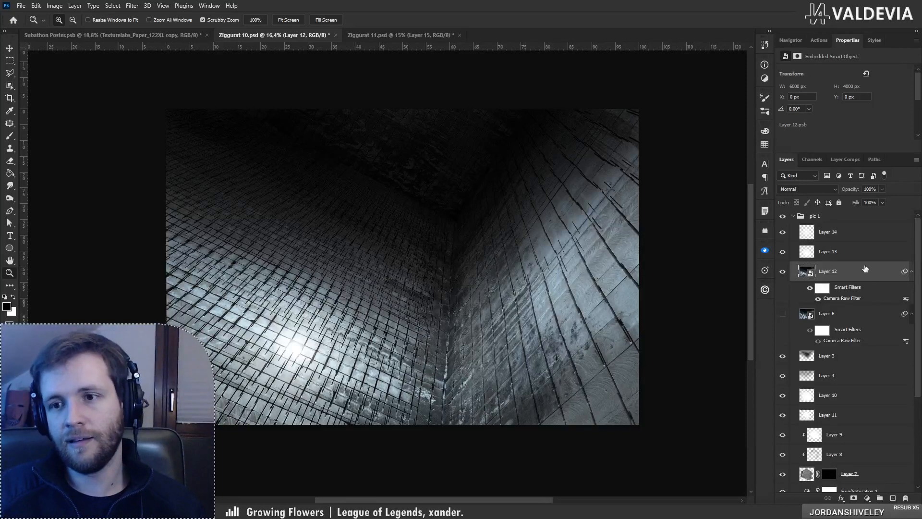
pyautogui.keyDown('shift'); pyautogui.click(831, 234); pyautogui.keyUp('shift')
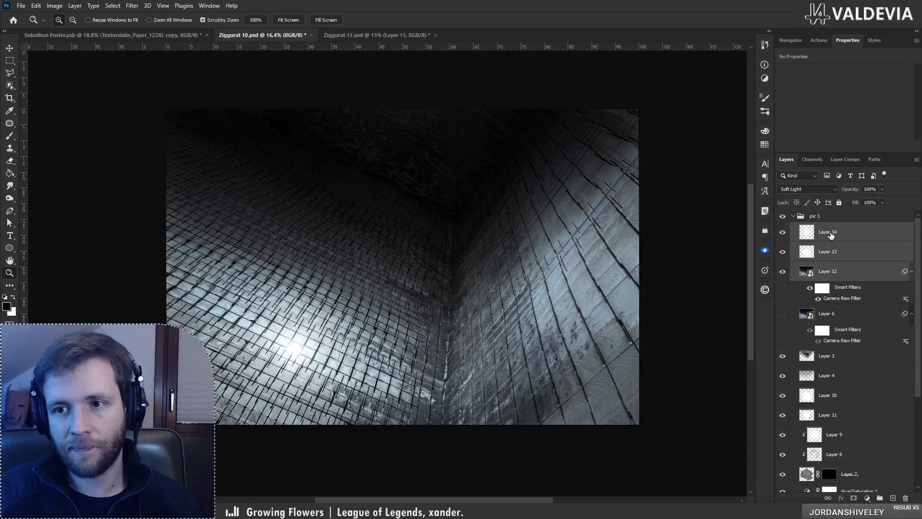
pyautogui.hotkey('ctrl', 't')
pyautogui.rightClick(398, 319)
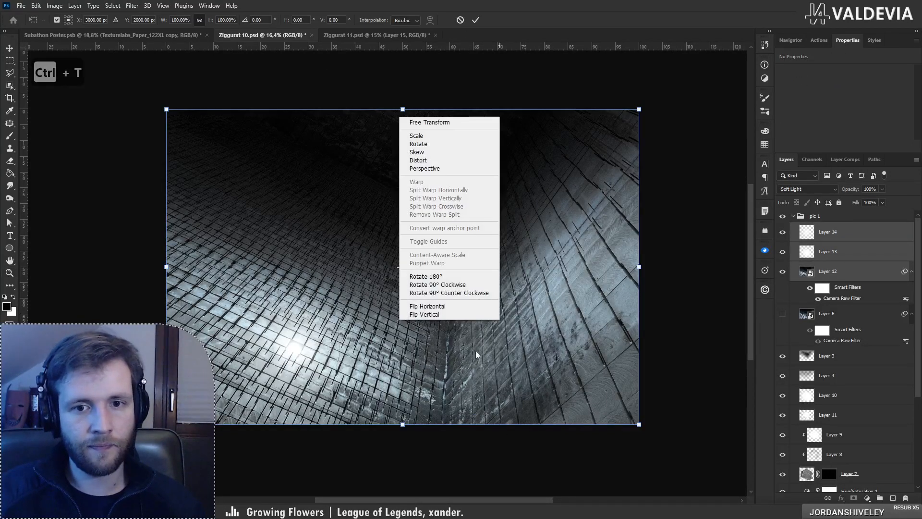
pyautogui.click(466, 308)
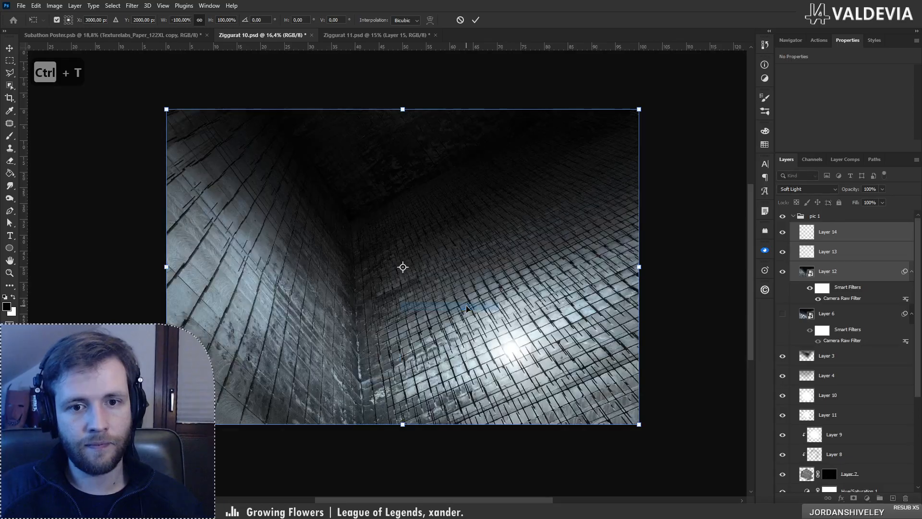
pyautogui.click(475, 21)
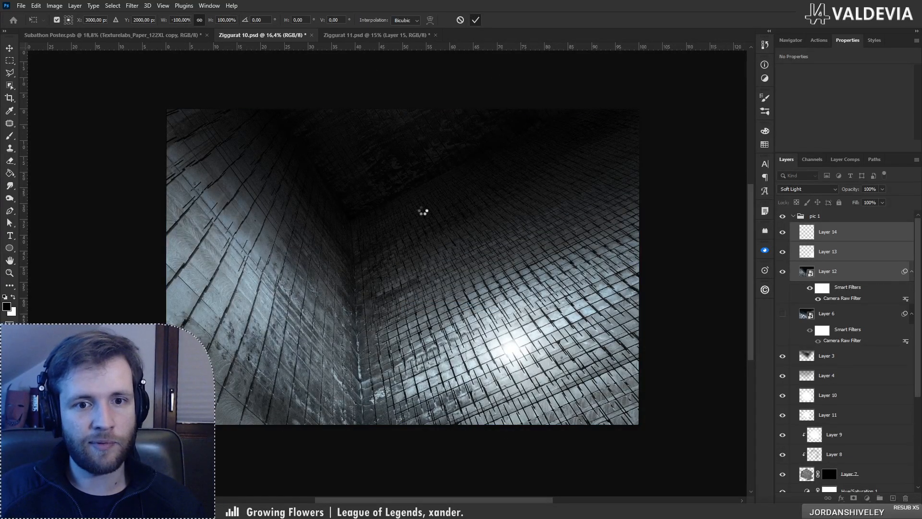
pyautogui.press('z')
# Step: Compare the lighting and composition of Ziggurat 10.psd and Ziggurat 11.psd, including the bright spot on the wall
pyautogui.click(369, 35)
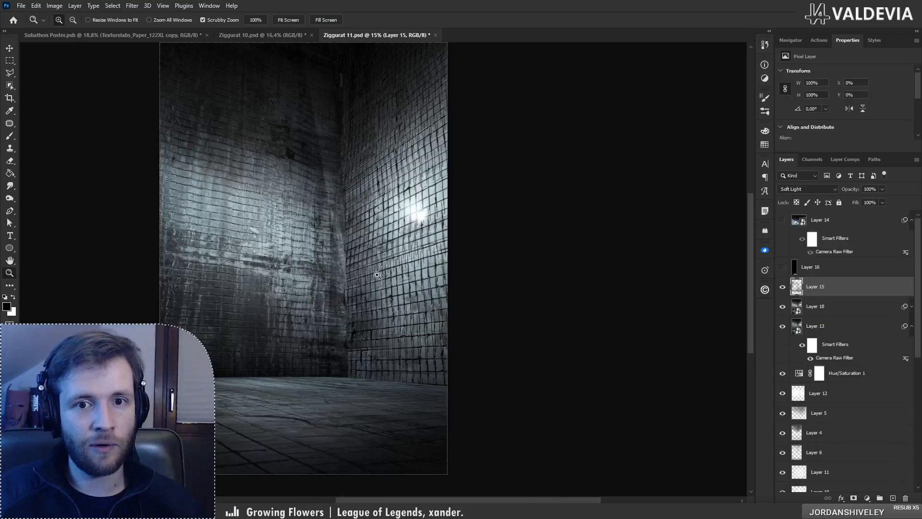
pyautogui.click(262, 35)
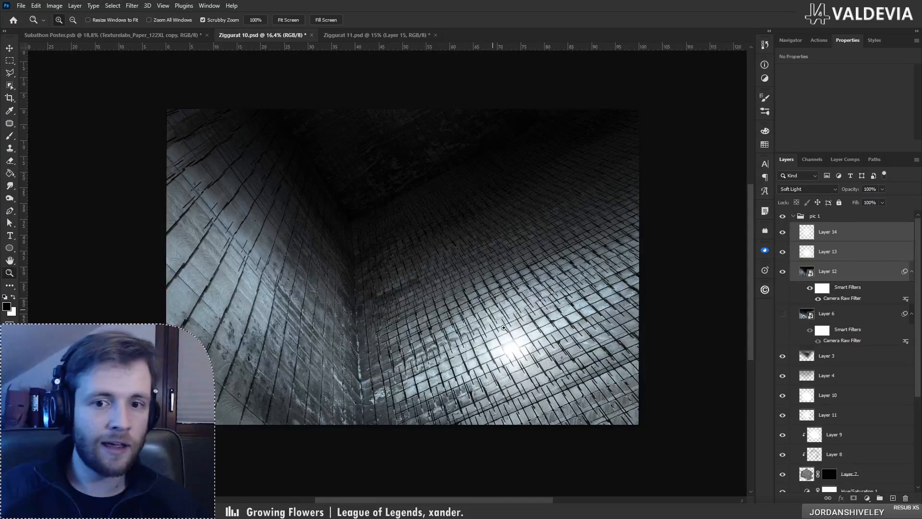
pyautogui.click(390, 37)
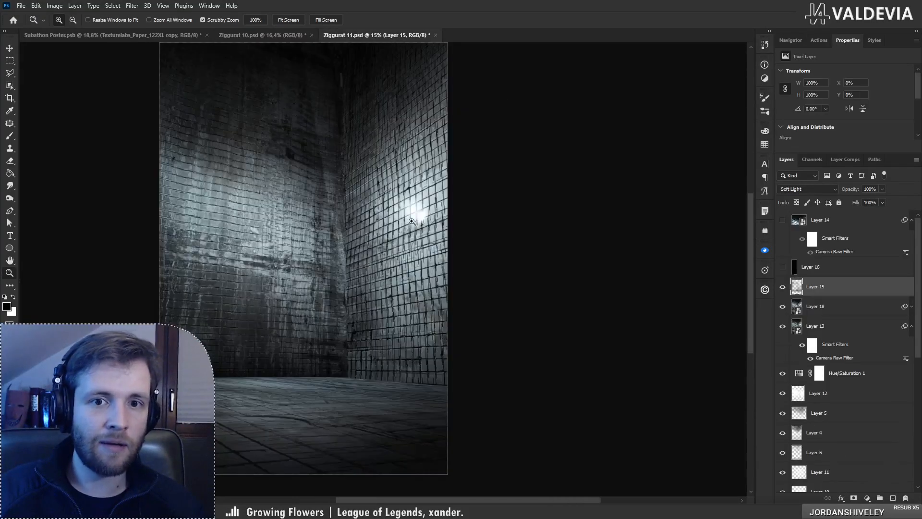
pyautogui.click(262, 35)
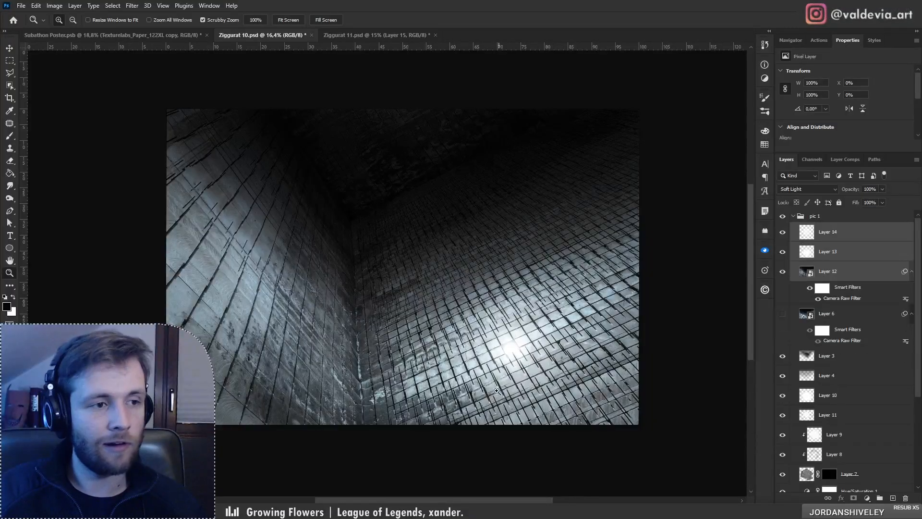
pyautogui.moveTo(510, 347); pyautogui.dragTo(549, 342)
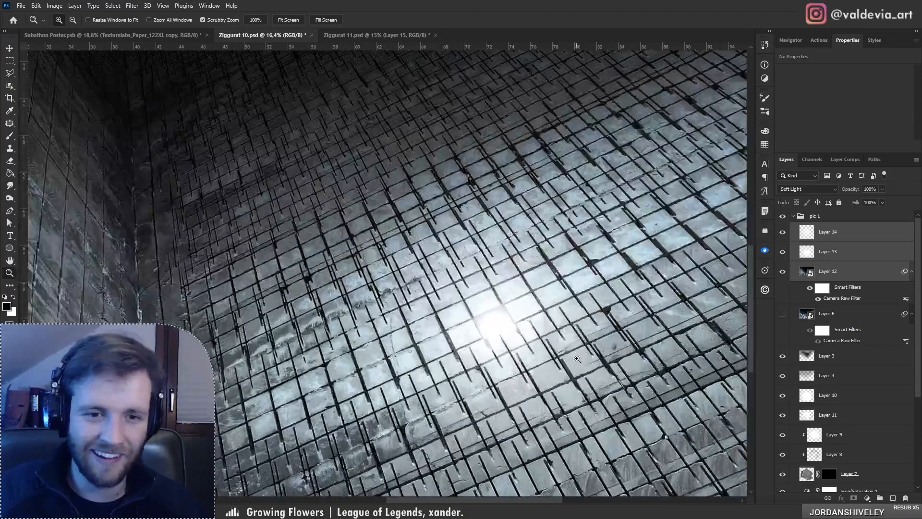
pyautogui.click(338, 38)
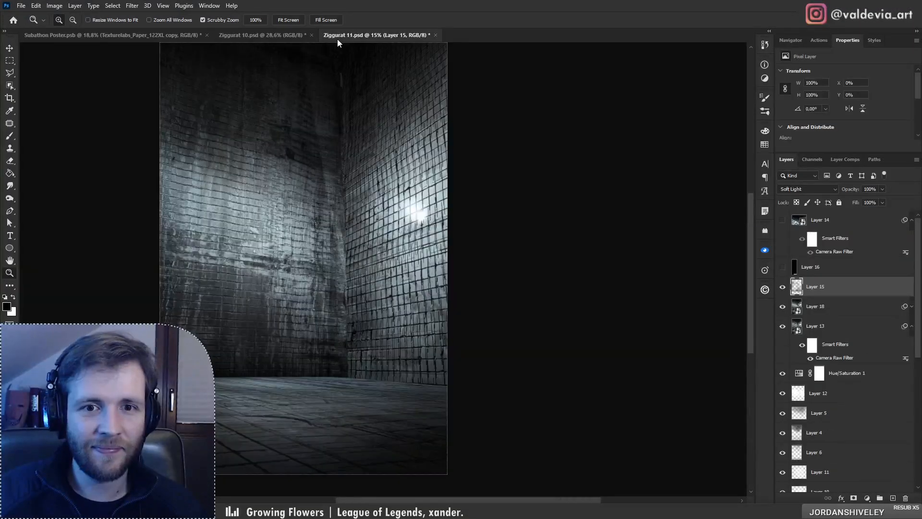
pyautogui.click(284, 40)
pyautogui.click(346, 36)
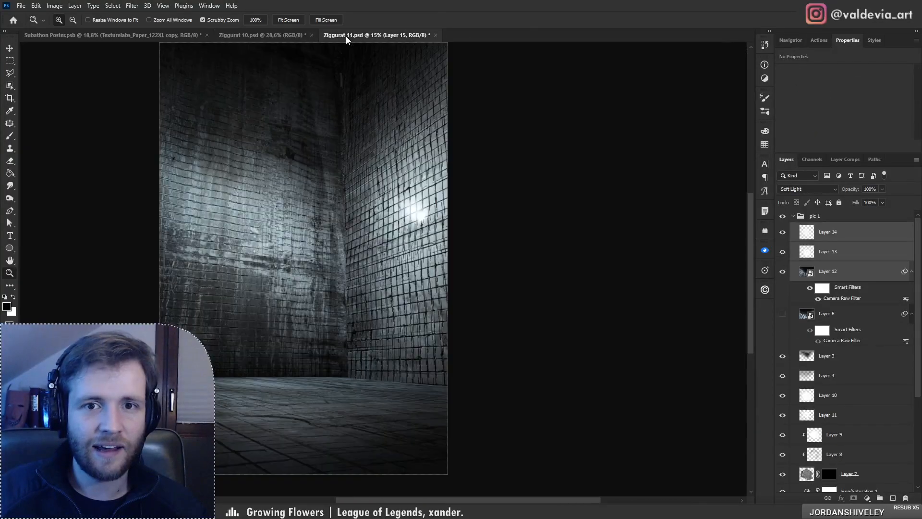
pyautogui.scroll(-3, 342, 192)
pyautogui.scroll(3, 317, 87)
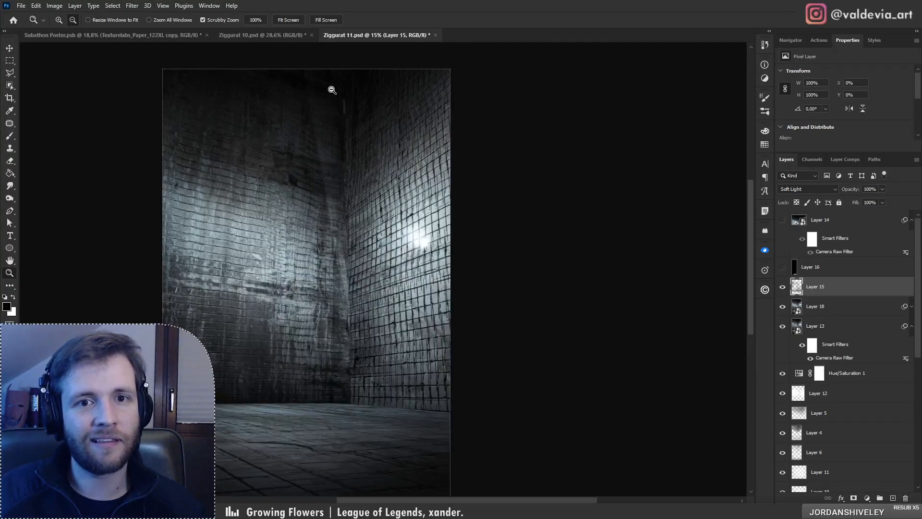
pyautogui.moveTo(332, 89); pyautogui.dragTo(364, 78)
pyautogui.scroll(-8, 363, 91)
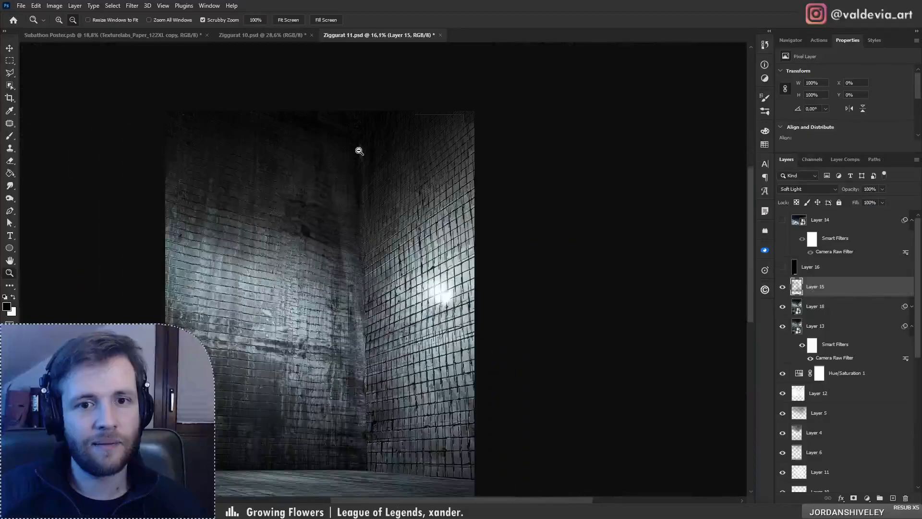
pyautogui.scroll(3, 264, 234)
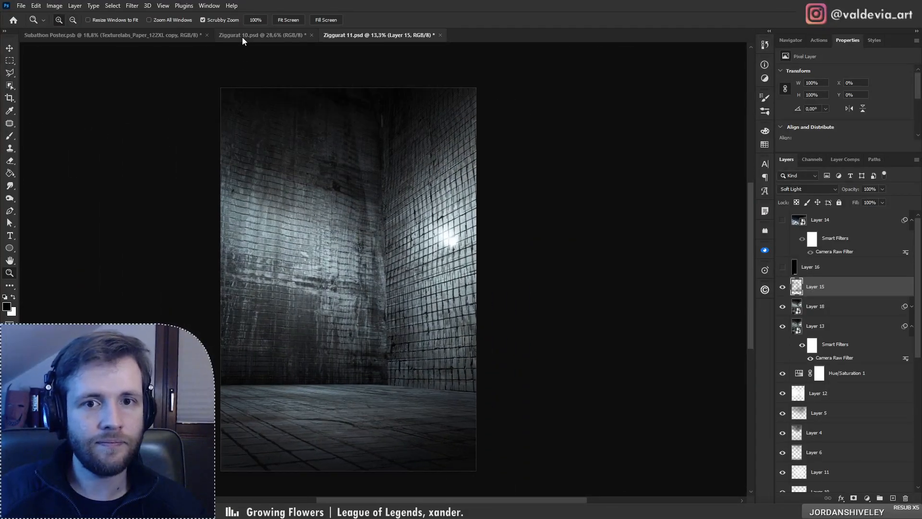
pyautogui.click(242, 37)
pyautogui.scroll(-3, 344, 263)
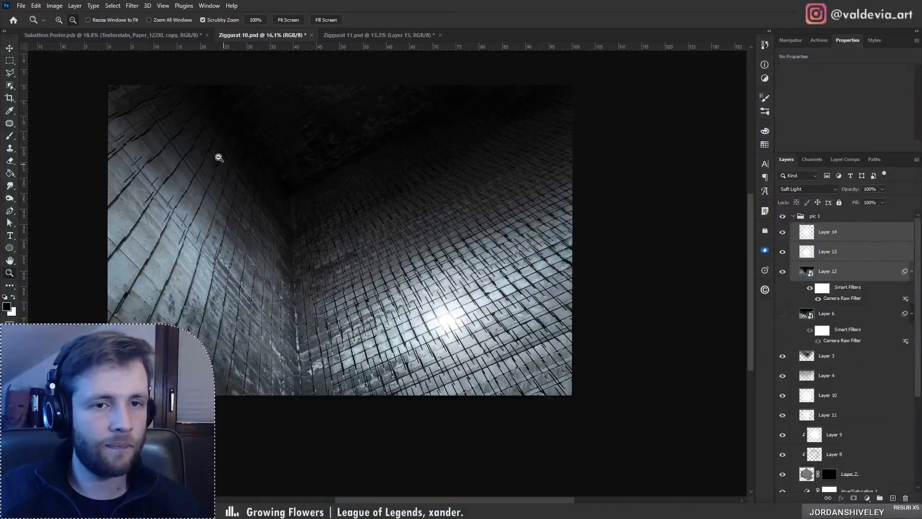
pyautogui.scroll(1, 165, 97)
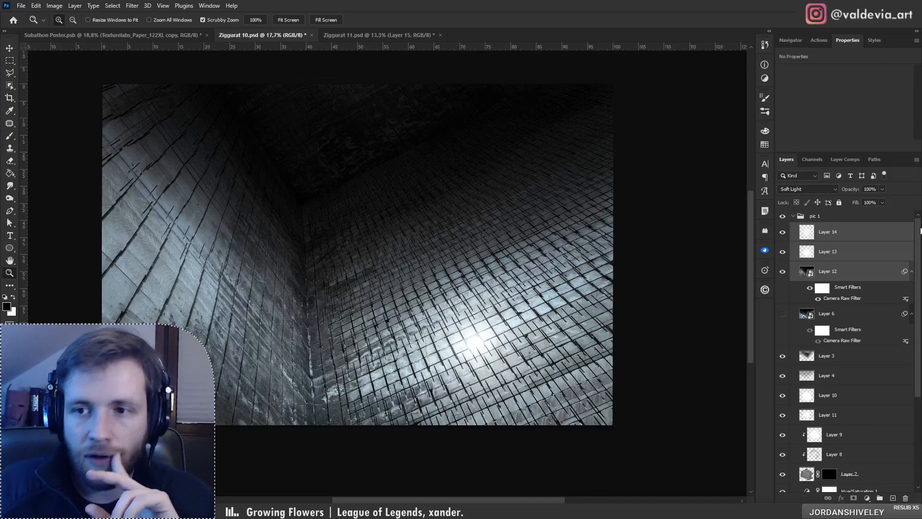
# Step: Save Ziggurat 10.psd and save a JPEG copy as Ziggurat 10.jpg at quality 11
pyautogui.click(813, 219)
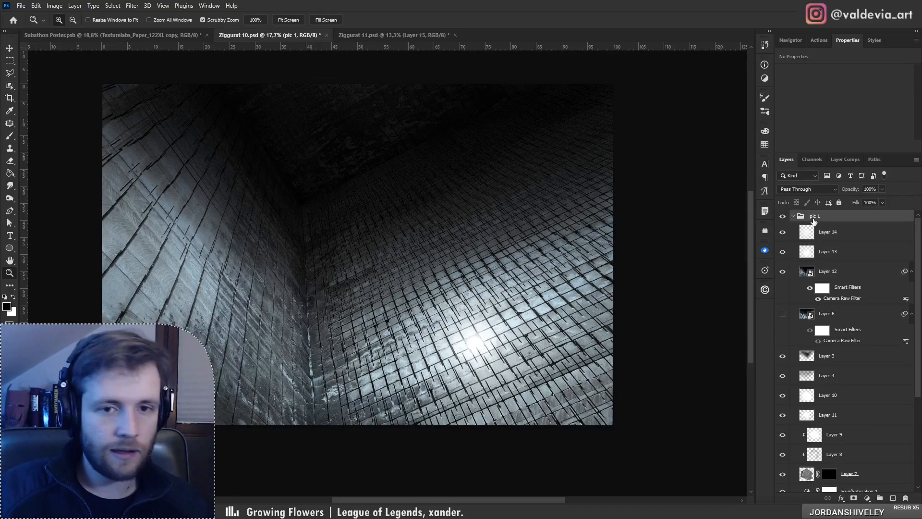
pyautogui.hotkey('ctrl', 's')
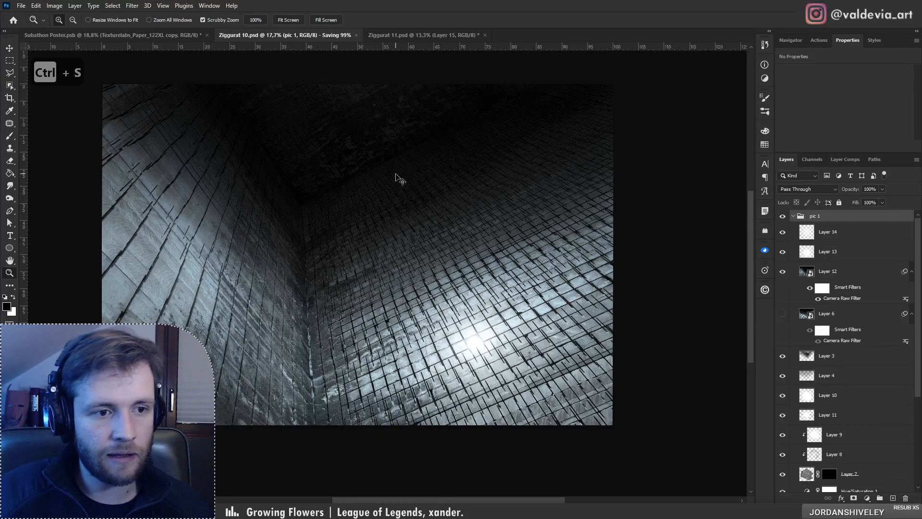
pyautogui.hotkey('ctrl', 'shift', 's')
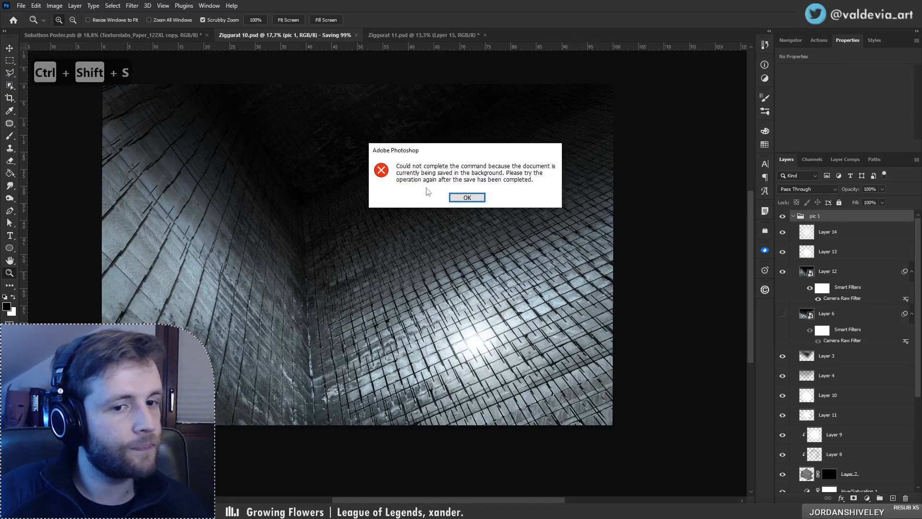
pyautogui.click(470, 198)
pyautogui.hotkey('ctrl', 'shift', 's')
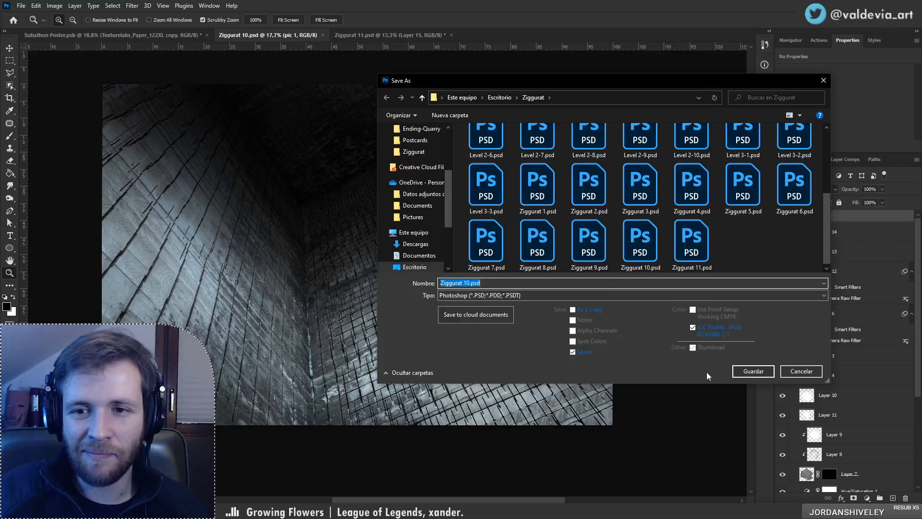
pyautogui.click(563, 296)
pyautogui.click(508, 370)
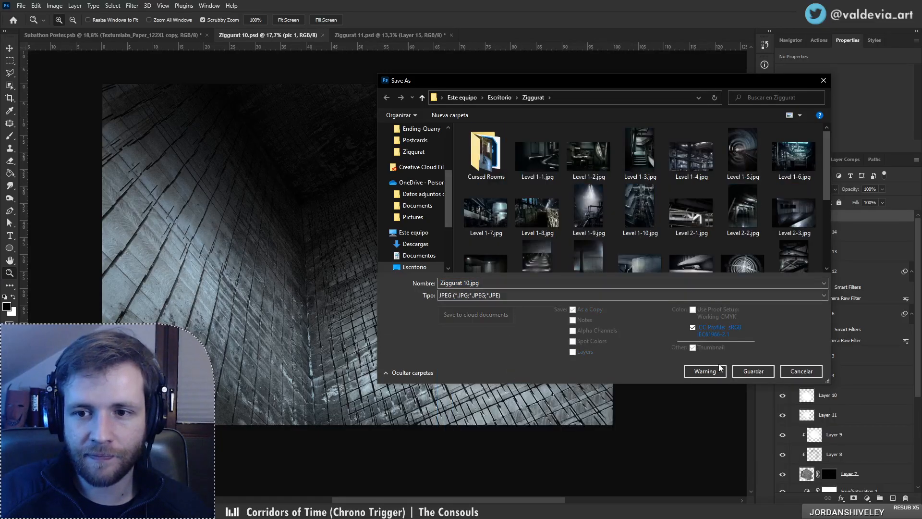
pyautogui.click(742, 372)
pyautogui.click(488, 253)
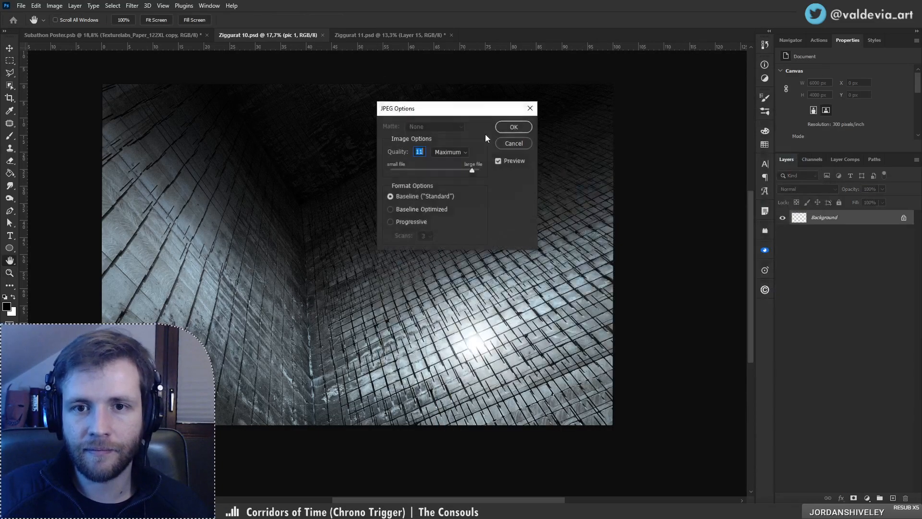
pyautogui.click(513, 127)
# Step: Save a JPEG copy of Ziggurat 11.psd as Ziggurat 11.jpg
pyautogui.click(418, 39)
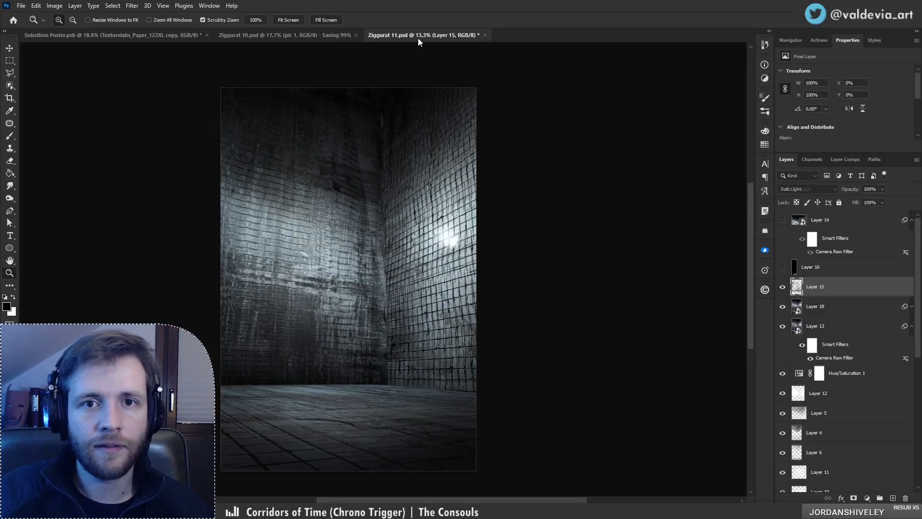
pyautogui.hotkey('ctrl', 'shift', 's')
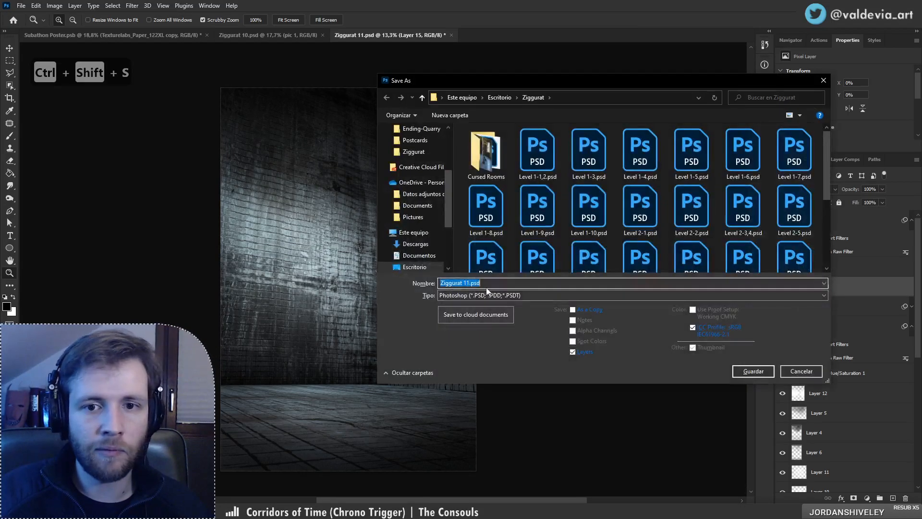
pyautogui.click(487, 295)
pyautogui.click(695, 373)
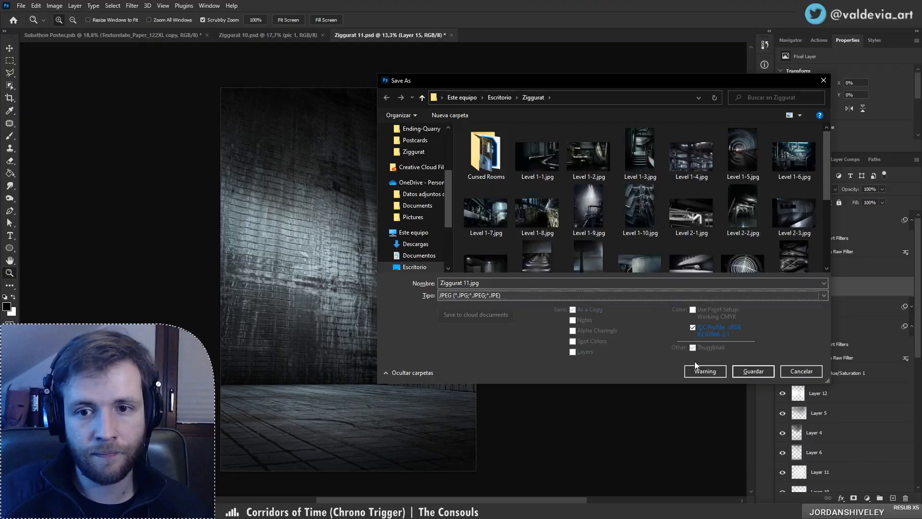
pyautogui.click(754, 370)
pyautogui.click(511, 129)
# Step: In Ziggurat 10.psd, hide the pic 1 group, browse the base pics photos, and leave zz Cantera (100) visible and selected
pyautogui.click(327, 35)
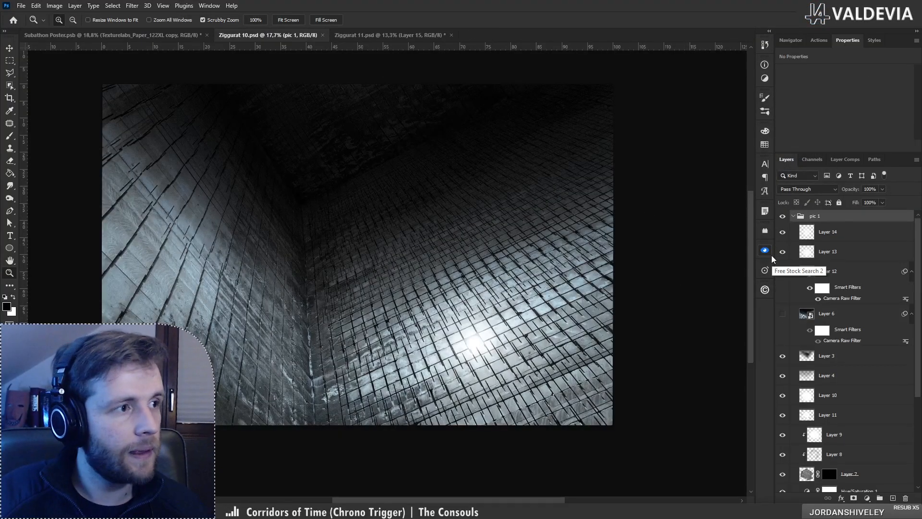
pyautogui.click(792, 217)
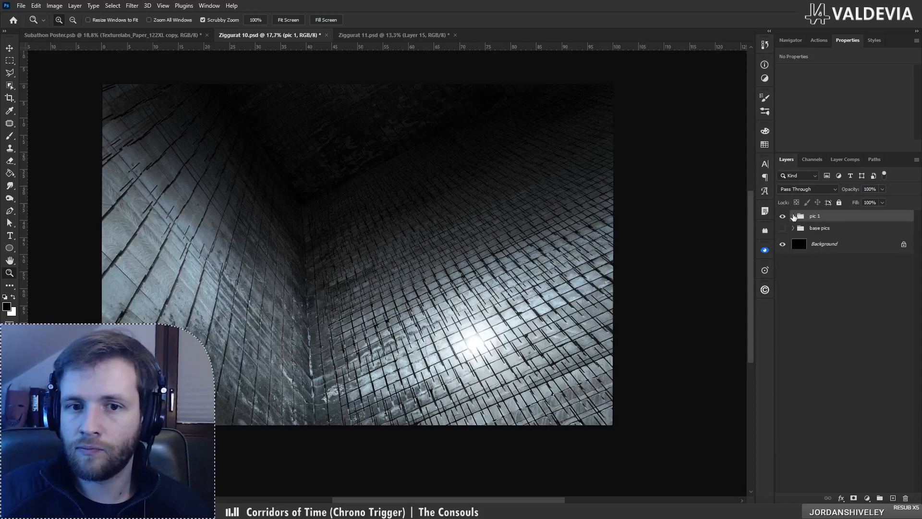
pyautogui.click(783, 217)
pyautogui.click(782, 229)
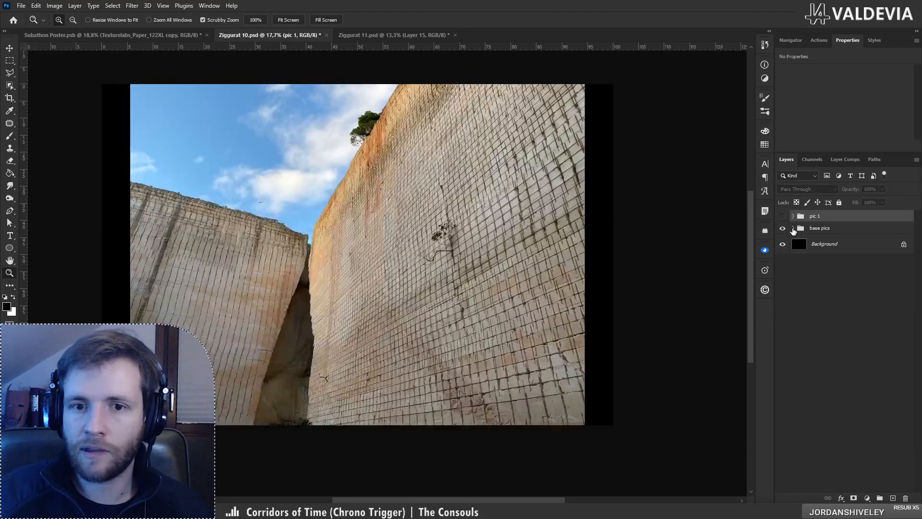
pyautogui.click(793, 229)
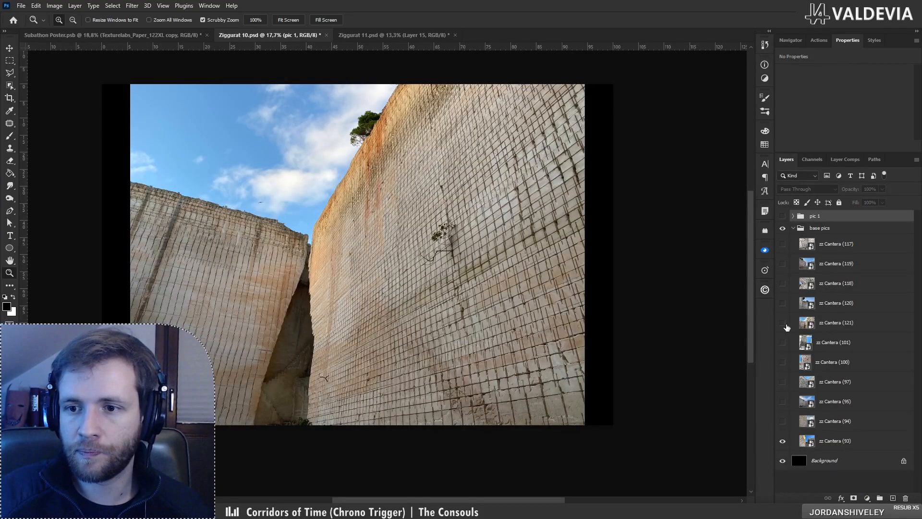
pyautogui.click(787, 327)
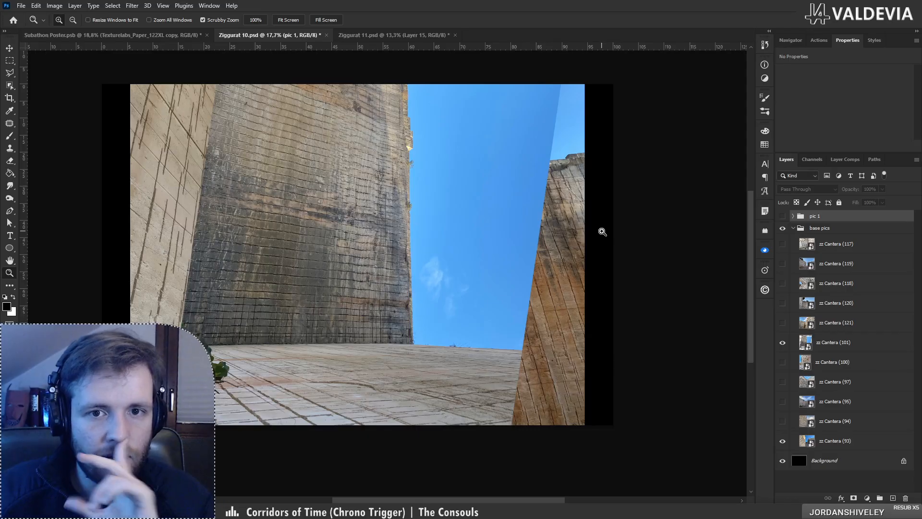
pyautogui.click(782, 343)
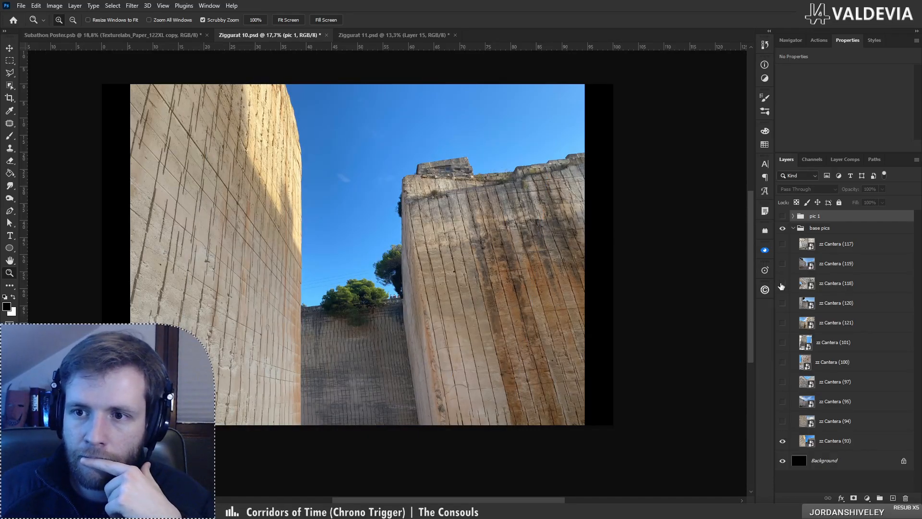
pyautogui.click(782, 363)
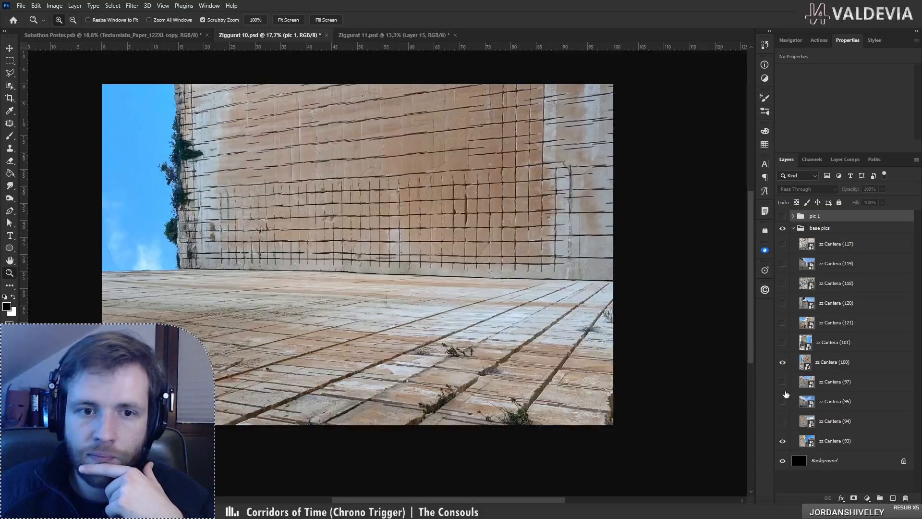
pyautogui.click(817, 388)
pyautogui.click(832, 364)
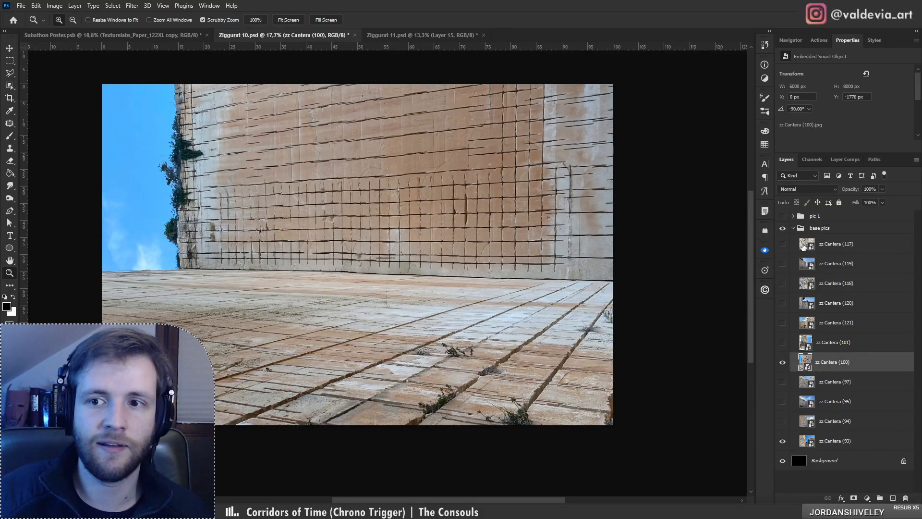
# Step: Collapse and hide the base pics group, and show and select the pic 1 group
pyautogui.click(793, 229)
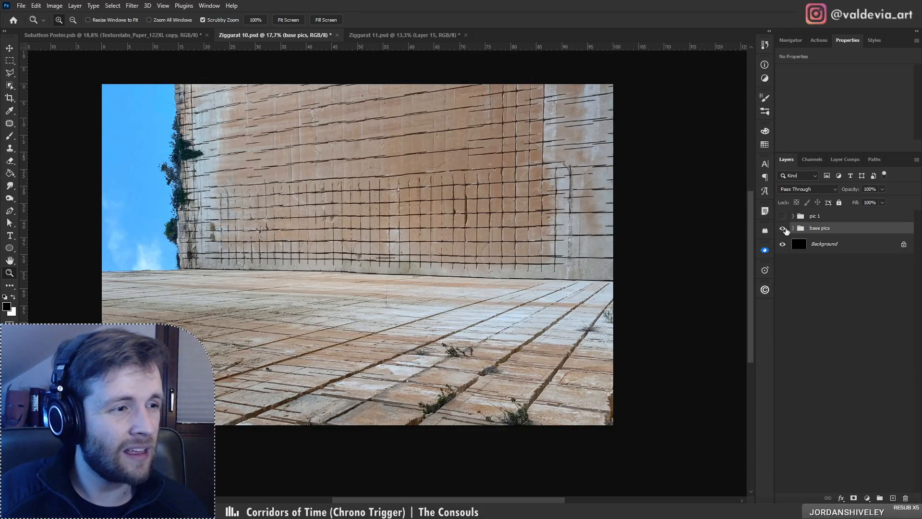
pyautogui.click(783, 229)
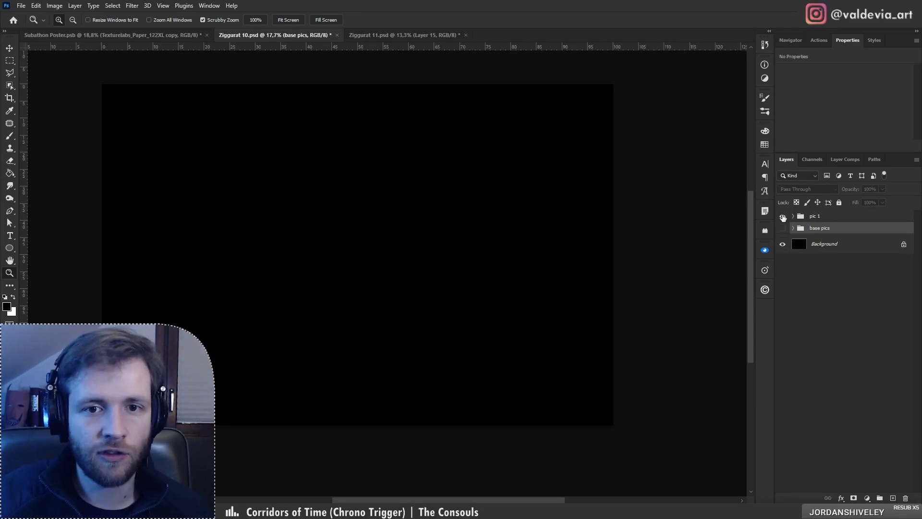
pyautogui.click(782, 217)
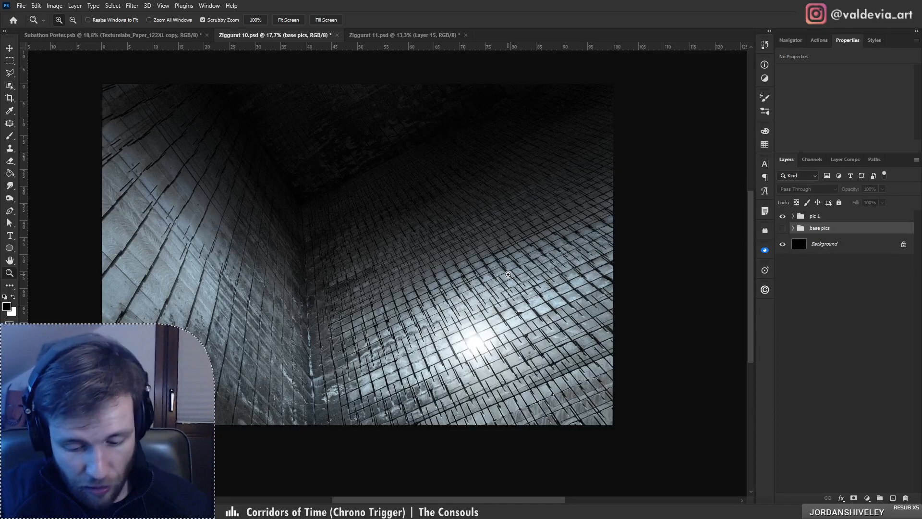
pyautogui.click(842, 219)
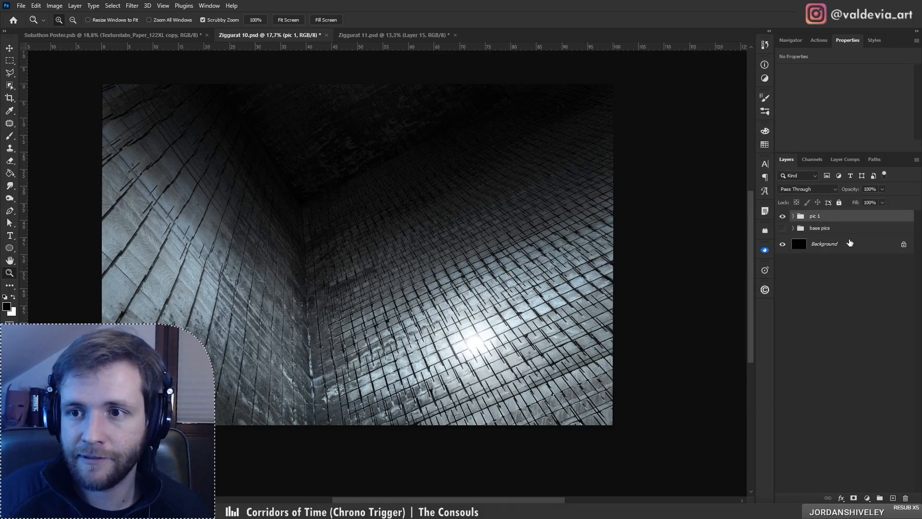
# Step: Add a new layer above the pic 1 group and set up the FOUNTAIN PEN brush with white paint
pyautogui.click(892, 497)
pyautogui.press('b')
pyautogui.press('x')
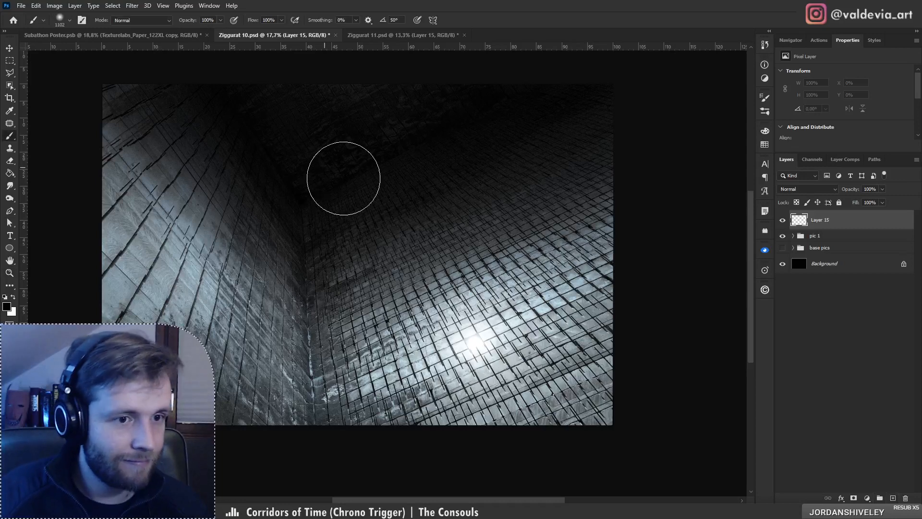
pyautogui.rightClick(349, 181)
pyautogui.click(471, 315)
pyautogui.click(448, 235)
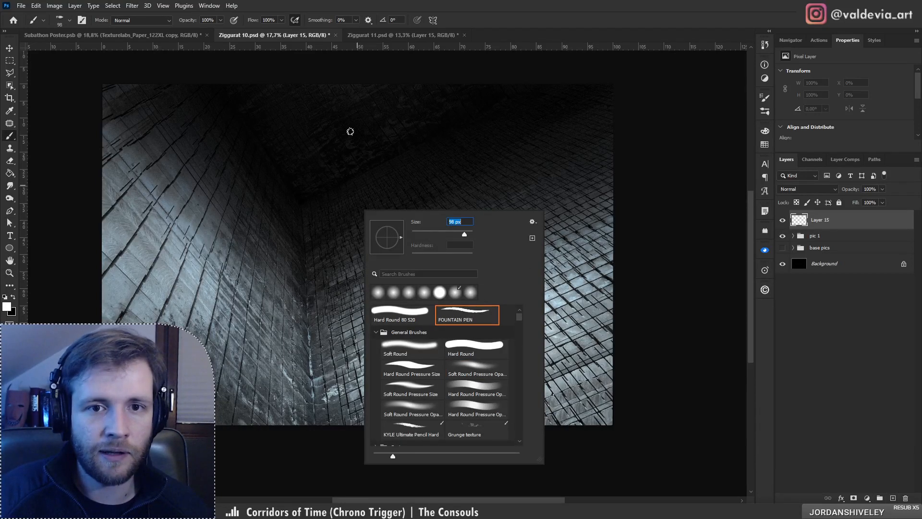
# Step: Handwrite "BRB! 3mins" in white across the dark upper part of the image on Layer 15
pyautogui.moveTo(297, 122)
pyautogui.mouseDown()
pyautogui.moveTo(318, 162)
pyautogui.moveTo(302, 115)
pyautogui.moveTo(331, 145)
pyautogui.moveTo(304, 178)
pyautogui.moveTo(300, 153)
pyautogui.moveTo(307, 184)
pyautogui.mouseUp()
pyautogui.hotkey('ctrl', 'z')
pyautogui.hotkey('ctrl', 'z')
pyautogui.hotkey('ctrl', 'z')
pyautogui.moveTo(282, 144)
pyautogui.mouseDown()
pyautogui.moveTo(307, 183)
pyautogui.moveTo(345, 159)
pyautogui.mouseUp()
pyautogui.moveTo(339, 128); pyautogui.dragTo(341, 140)
pyautogui.moveTo(359, 157); pyautogui.dragTo(355, 162)
pyautogui.moveTo(368, 116); pyautogui.dragTo(374, 141)
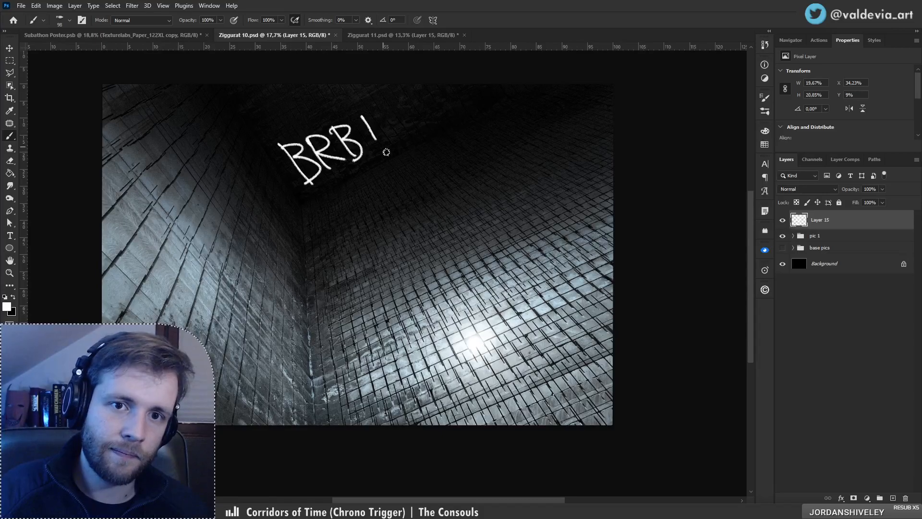
pyautogui.click(384, 152)
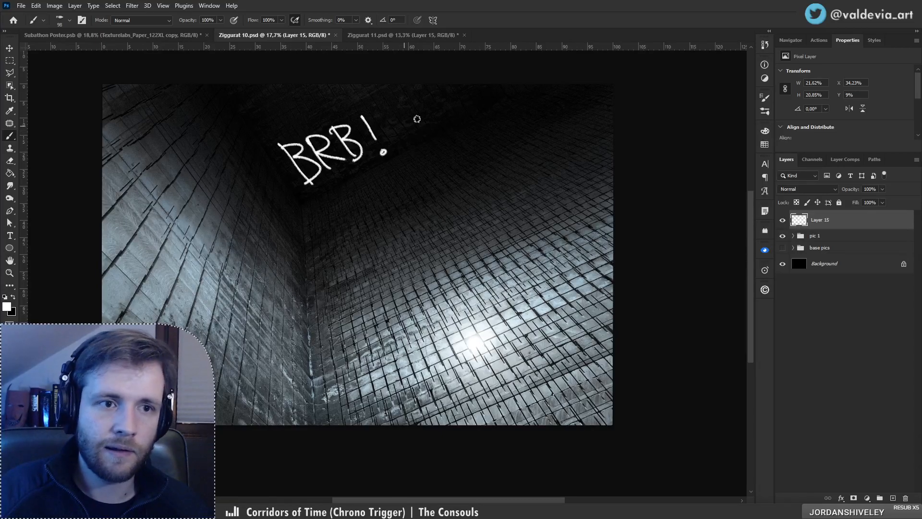
pyautogui.moveTo(406, 112); pyautogui.dragTo(407, 135)
pyautogui.moveTo(426, 129)
pyautogui.mouseDown()
pyautogui.moveTo(442, 109)
pyautogui.moveTo(454, 119)
pyautogui.moveTo(474, 103)
pyautogui.moveTo(479, 113)
pyautogui.mouseUp()
pyautogui.moveTo(408, 210)
pyautogui.mouseDown()
pyautogui.moveTo(424, 209)
pyautogui.moveTo(453, 235)
pyautogui.mouseUp()
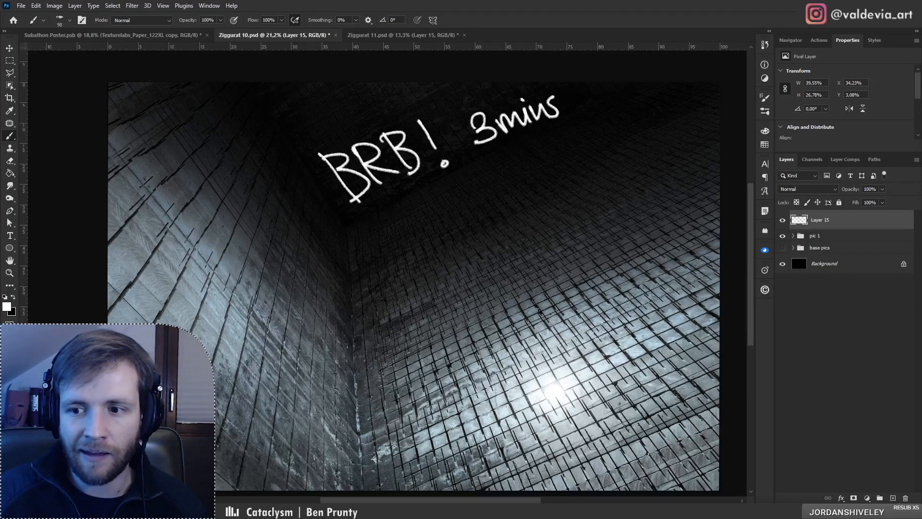
# Step: Delete the layer holding the handwritten note and glance at Ziggurat 11.psd before returning to Ziggurat 10.psd
pyautogui.click(906, 498)
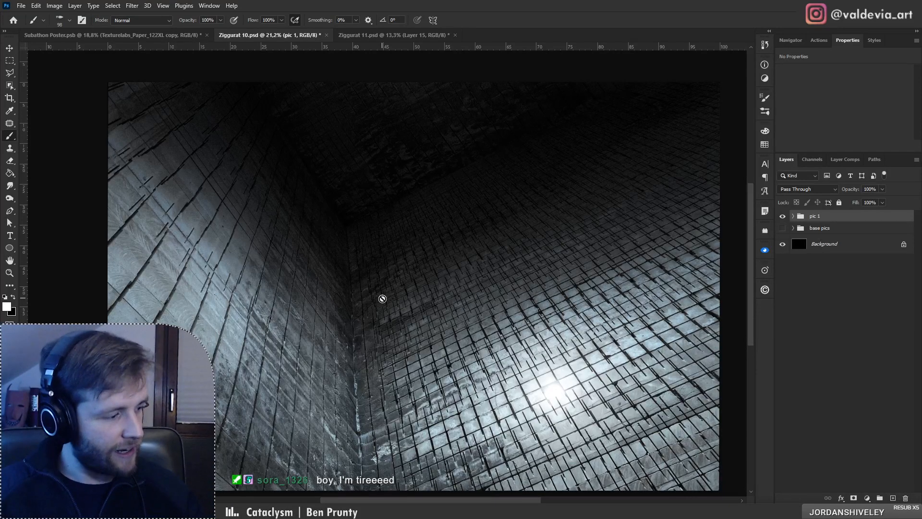
pyautogui.click(353, 30)
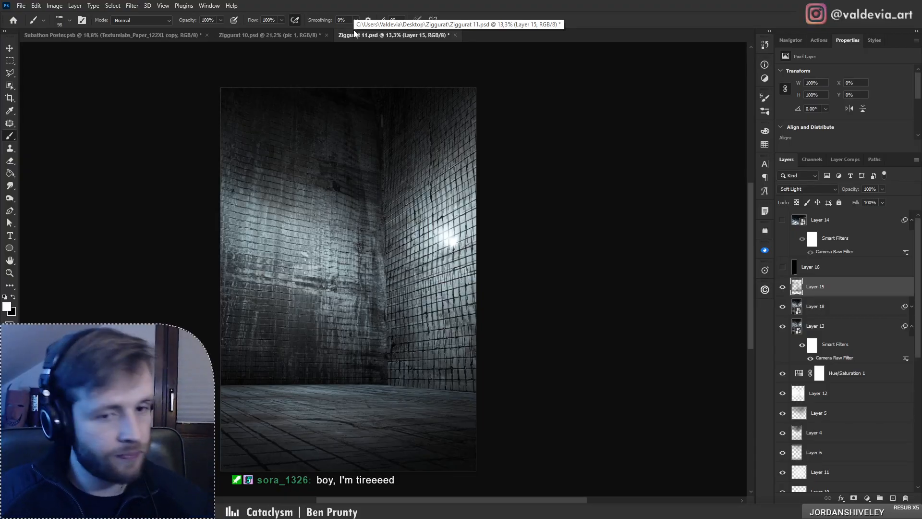
pyautogui.click(313, 37)
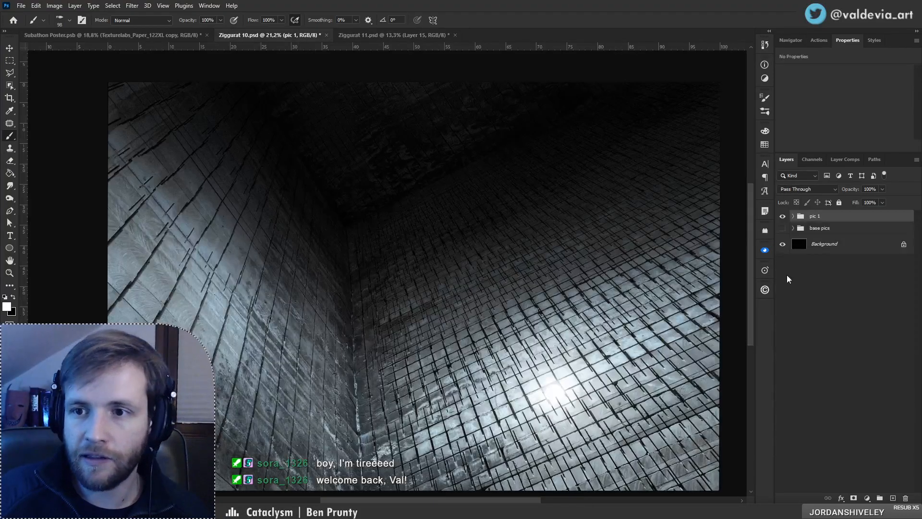
# Step: Hide the pic 1 group, show and expand the base pics group, and select zz Cantera (100)
pyautogui.click(782, 217)
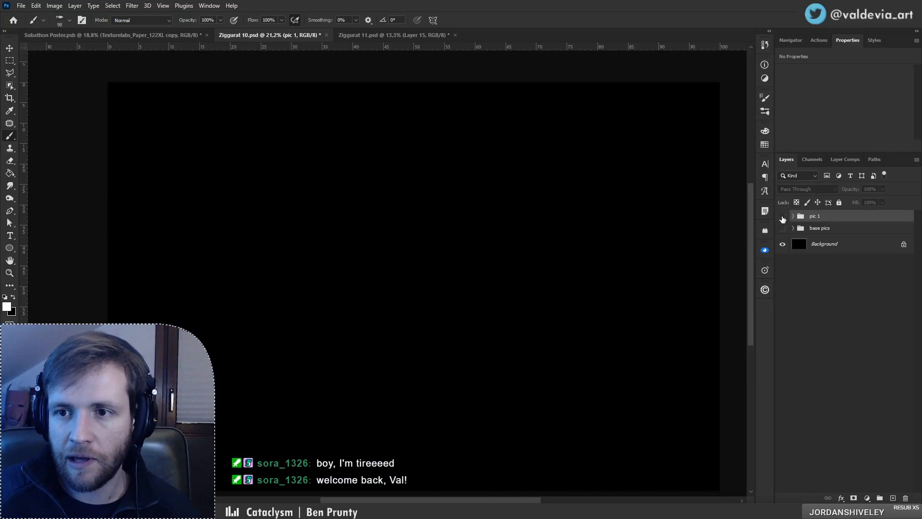
pyautogui.click(783, 228)
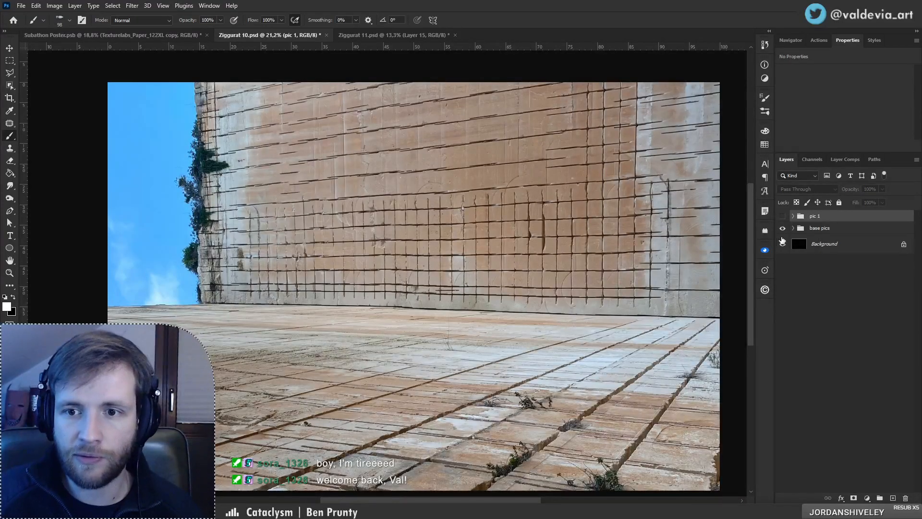
pyautogui.click(793, 228)
pyautogui.click(826, 359)
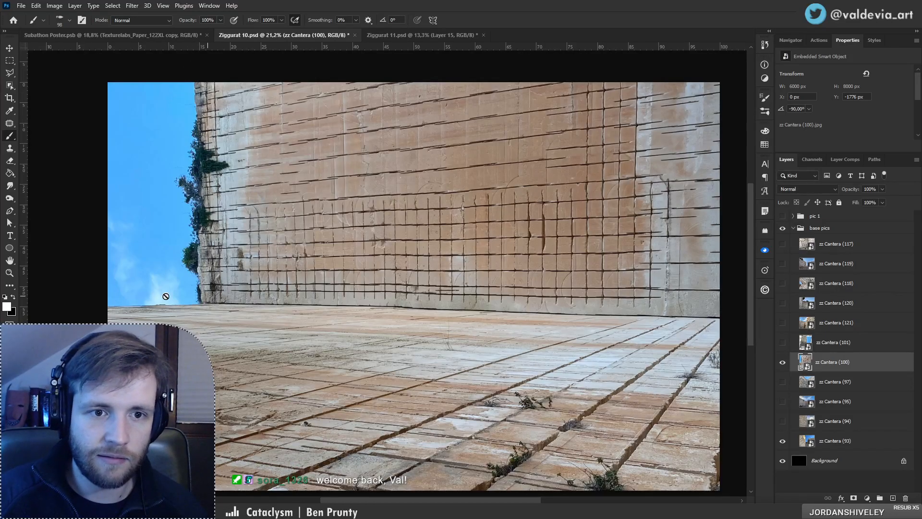
pyautogui.press('z')
pyautogui.moveTo(289, 260)
pyautogui.mouseDown()
pyautogui.moveTo(214, 260)
pyautogui.moveTo(349, 260)
pyautogui.mouseUp()
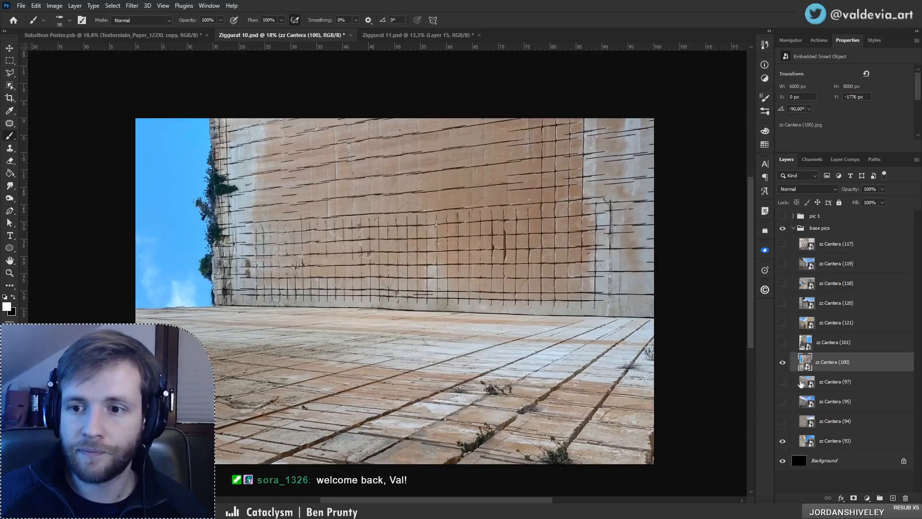
pyautogui.hotkey('ctrl', 't')
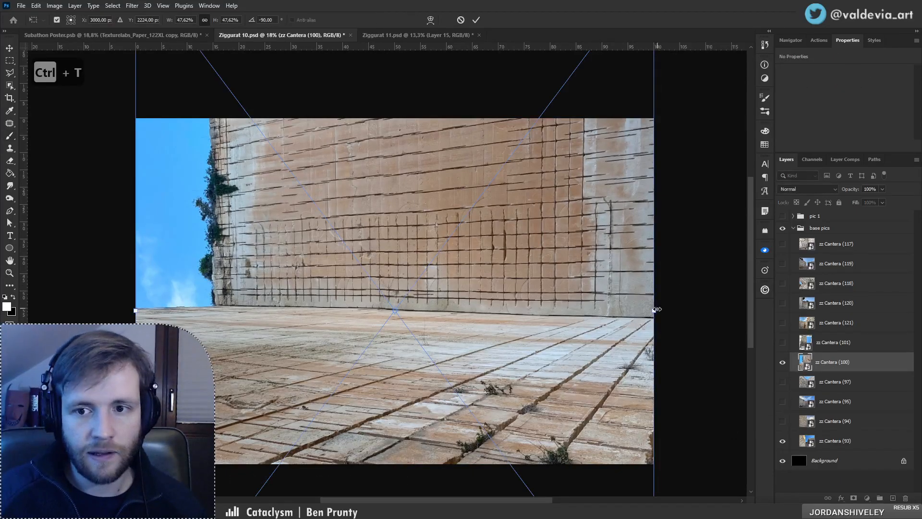
pyautogui.moveTo(656, 310); pyautogui.dragTo(524, 307)
pyautogui.click(461, 19)
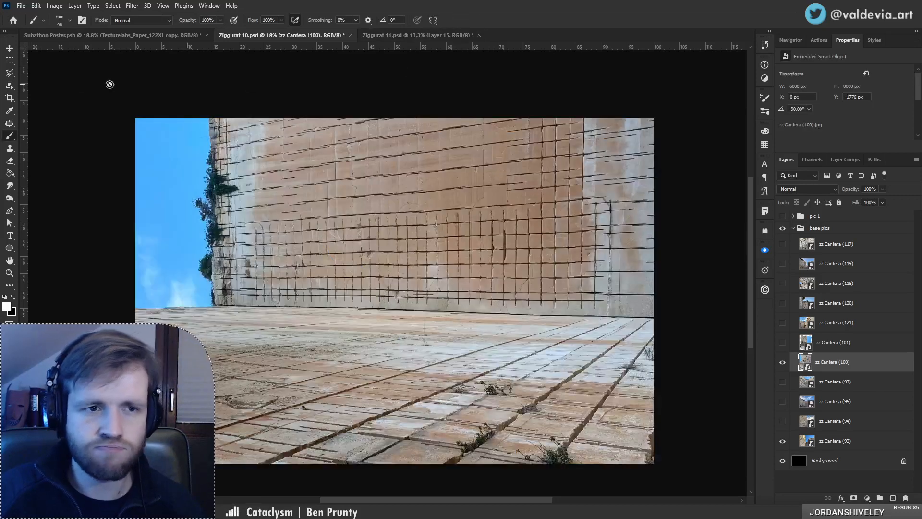
# Step: Copy the zz Cantera (100) photo into Ziggurat 11.psd and place it above all other layers
pyautogui.click(9, 48)
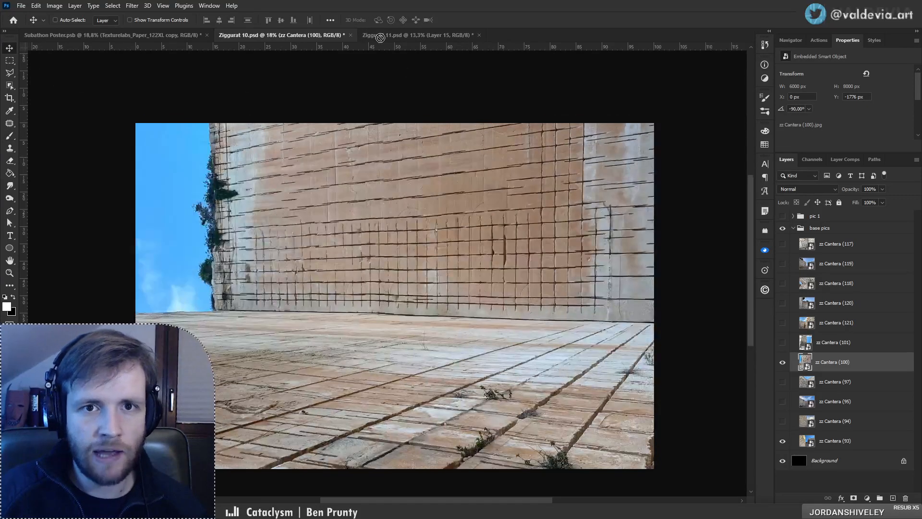
pyautogui.click(384, 35)
pyautogui.moveTo(379, 52); pyautogui.dragTo(348, 241)
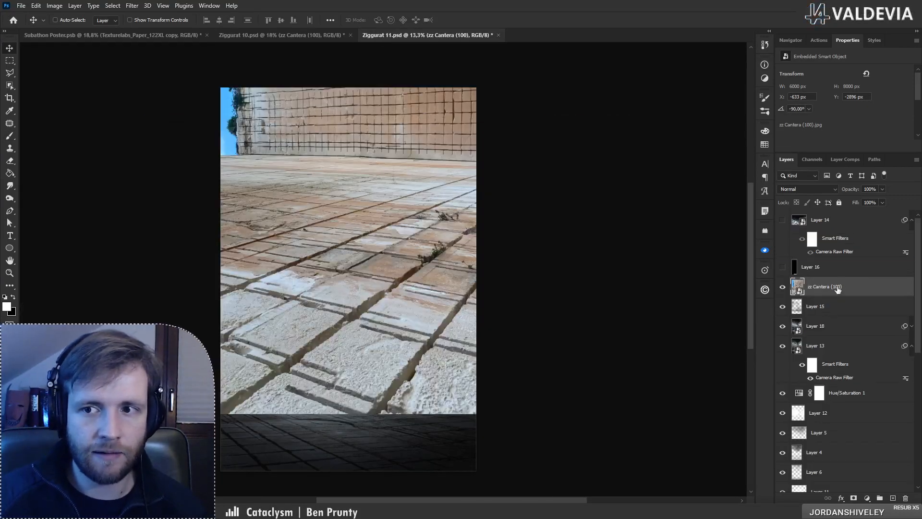
pyautogui.moveTo(835, 289); pyautogui.dragTo(828, 214)
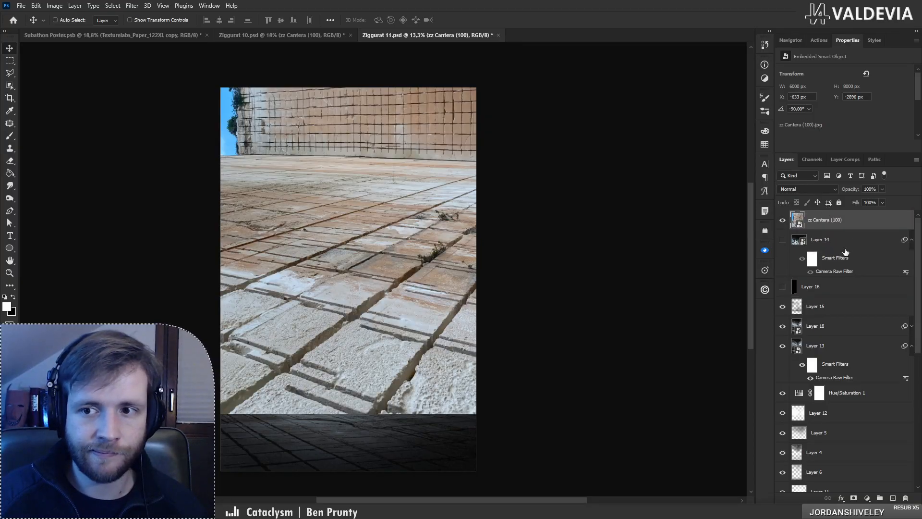
# Step: Group all layers between zz Cantera (100) and the Background, and name the group pic 1
pyautogui.click(847, 252)
pyautogui.moveTo(917, 300); pyautogui.dragTo(912, 444)
pyautogui.keyDown('shift'); pyautogui.click(839, 462); pyautogui.keyUp('shift')
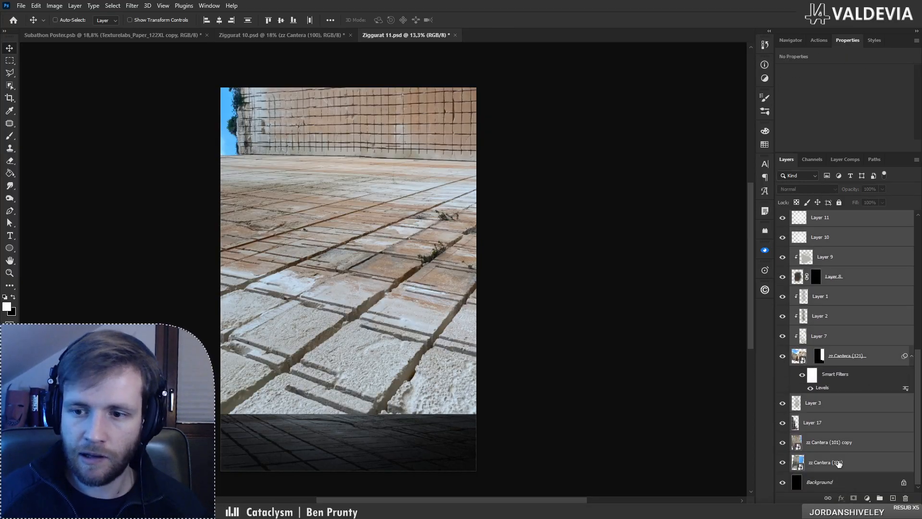
pyautogui.hotkey('ctrl', 'g')
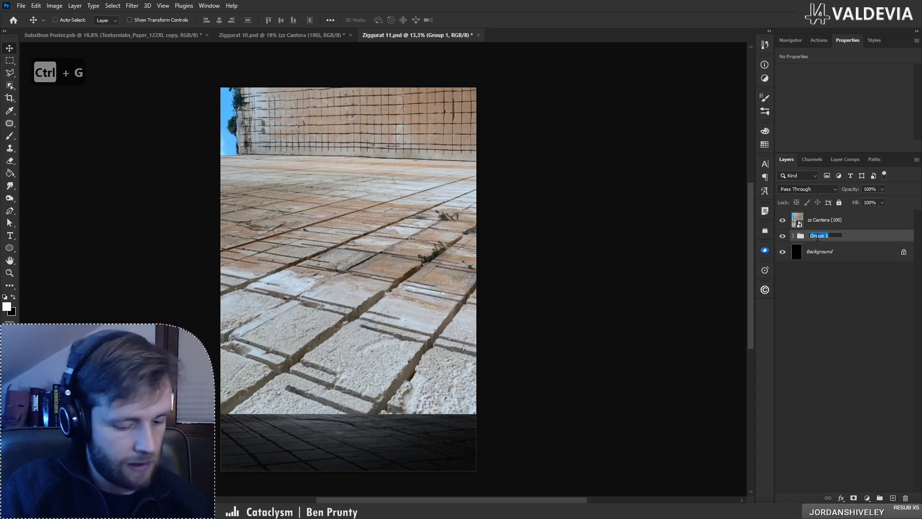
pyautogui.write('pic 1')
pyautogui.press('Return')
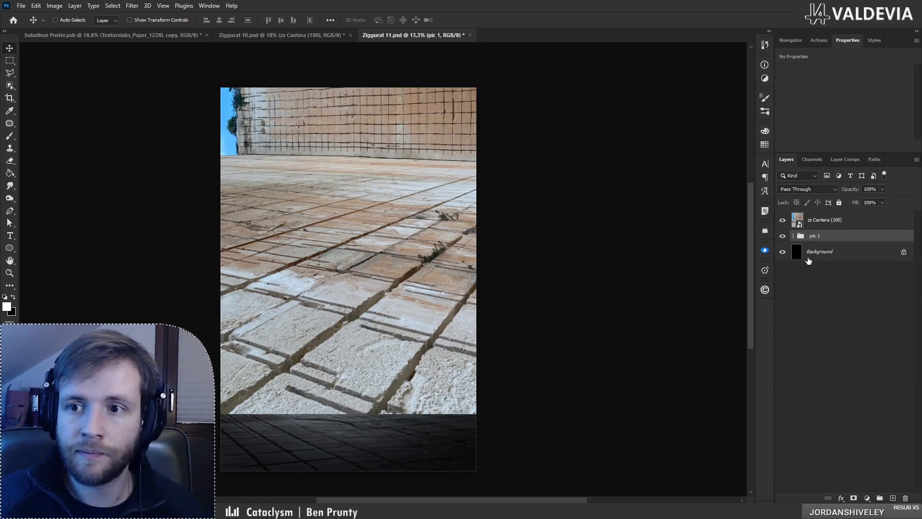
# Step: Reposition zz Cantera (100) and scale it to about 39.92% so it fills the portrait canvas, flush with the image's right edge
pyautogui.click(831, 222)
pyautogui.moveTo(389, 233); pyautogui.dragTo(379, 327)
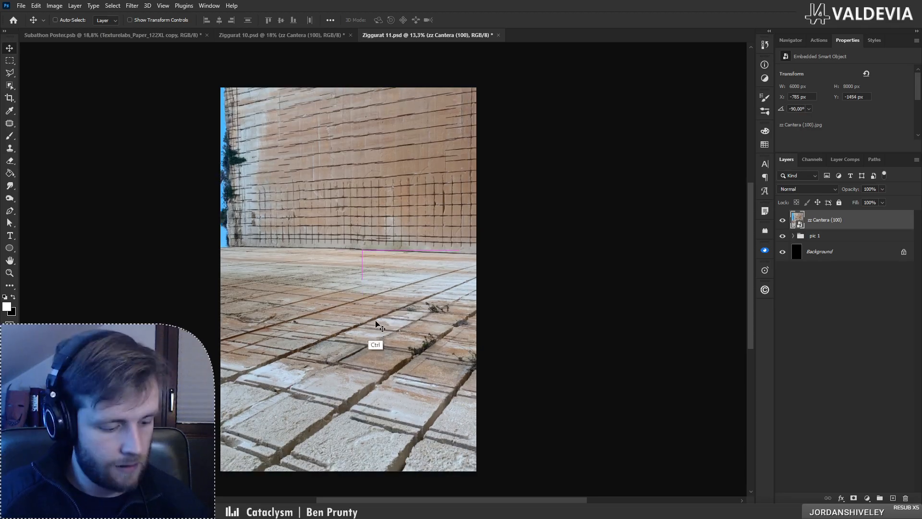
pyautogui.hotkey('ctrl', 't')
pyautogui.moveTo(551, 250); pyautogui.dragTo(508, 249)
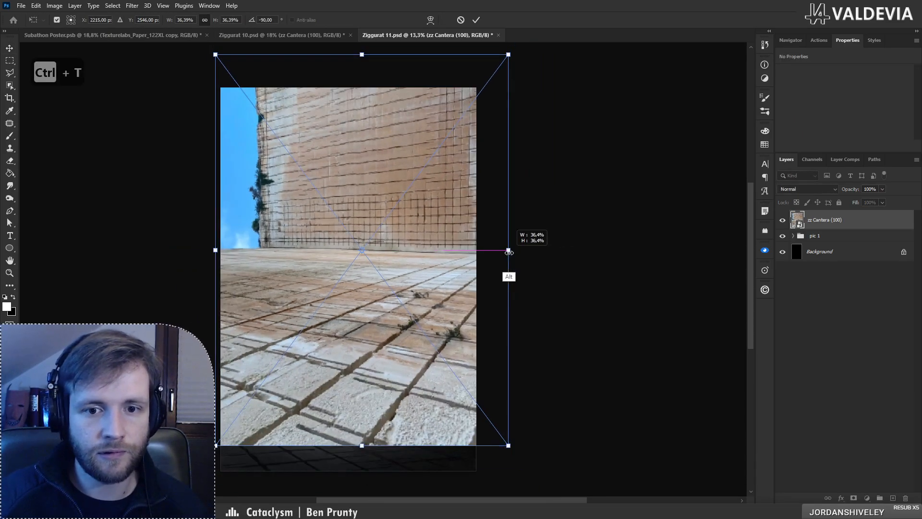
pyautogui.moveTo(458, 284); pyautogui.dragTo(446, 308)
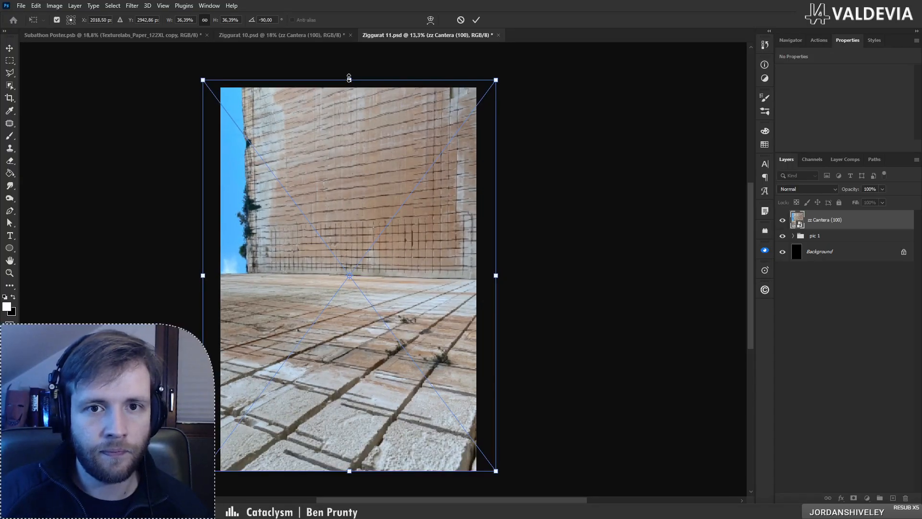
pyautogui.moveTo(349, 78); pyautogui.dragTo(350, 87)
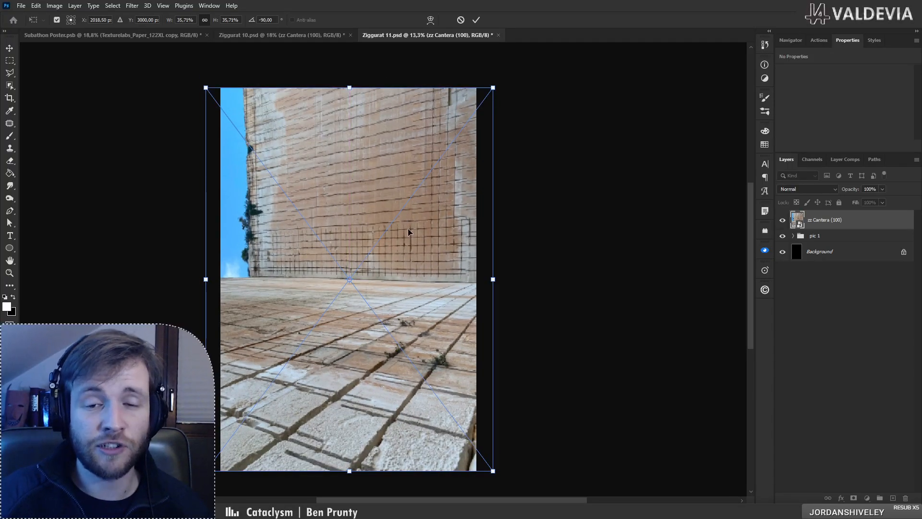
pyautogui.moveTo(429, 267); pyautogui.dragTo(412, 269)
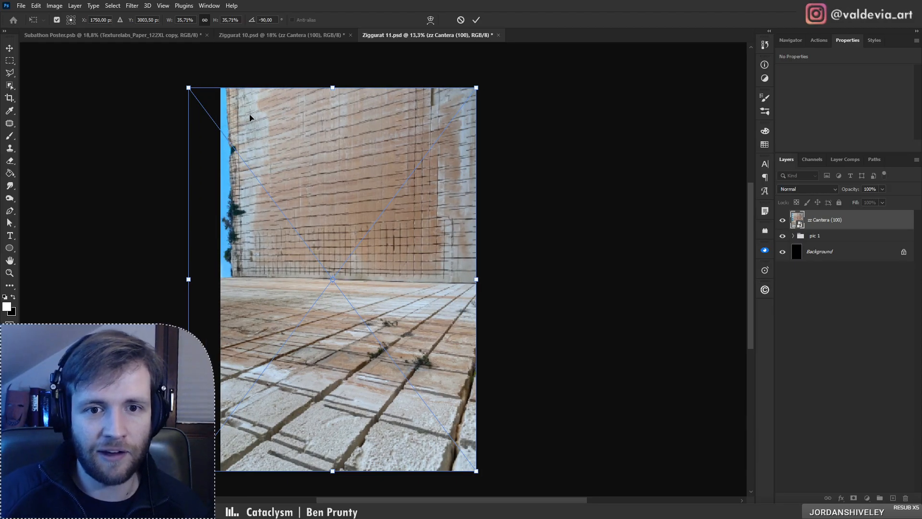
pyautogui.moveTo(189, 279); pyautogui.dragTo(162, 299)
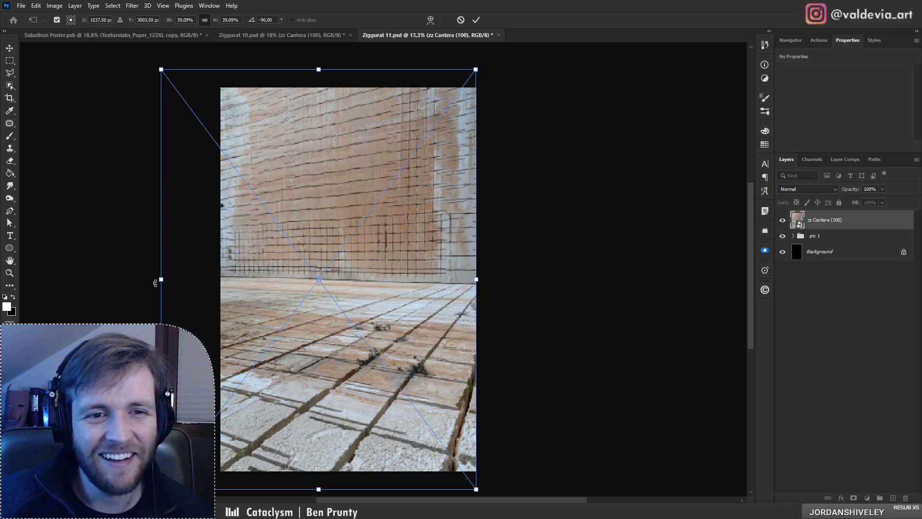
pyautogui.moveTo(162, 279)
pyautogui.mouseDown()
pyautogui.moveTo(218, 273)
pyautogui.moveTo(151, 285)
pyautogui.mouseUp()
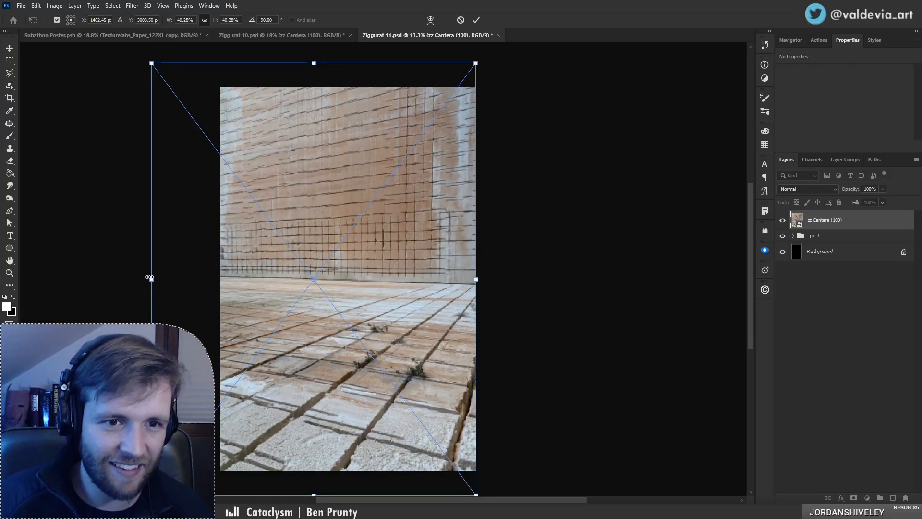
pyautogui.moveTo(150, 277)
pyautogui.mouseDown()
pyautogui.moveTo(165, 282)
pyautogui.moveTo(150, 292)
pyautogui.mouseUp()
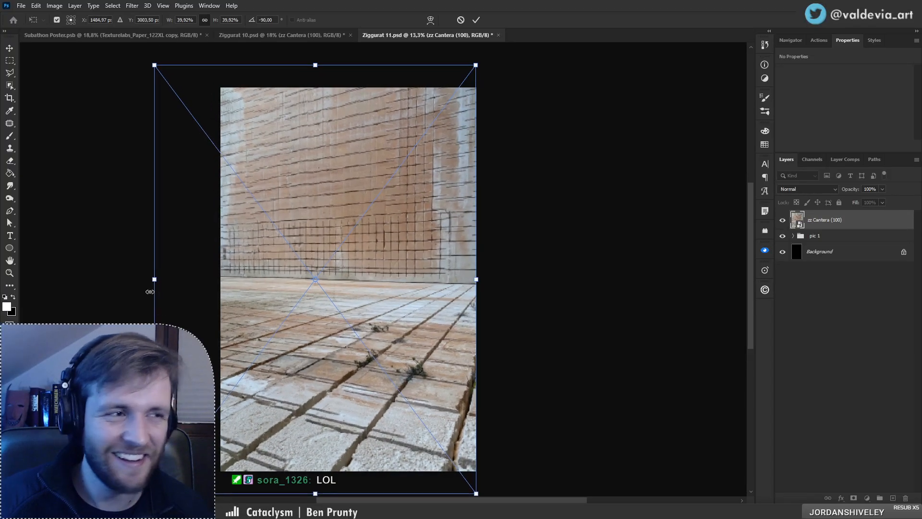
pyautogui.click(476, 20)
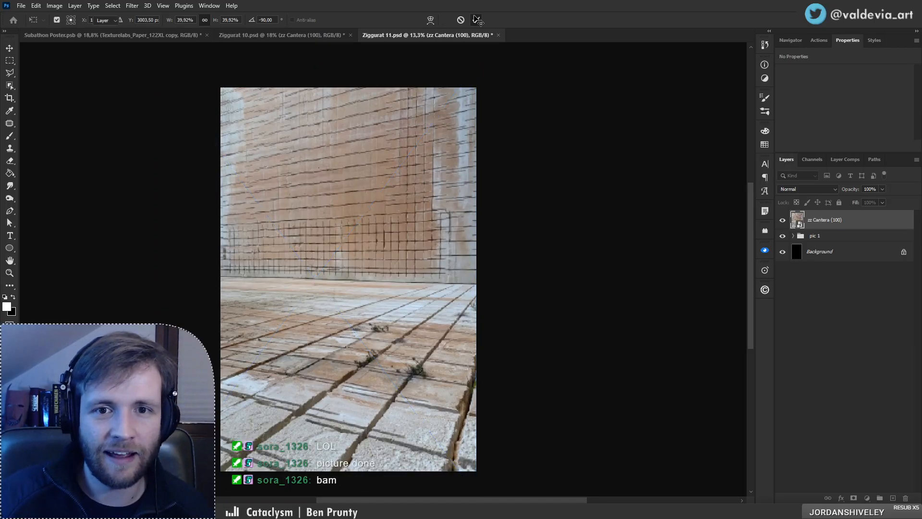
# Step: Add a new layer above zz Cantera (100) and set up the Clone Stamp for retouching the plants in the foreground slabs
pyautogui.press('z')
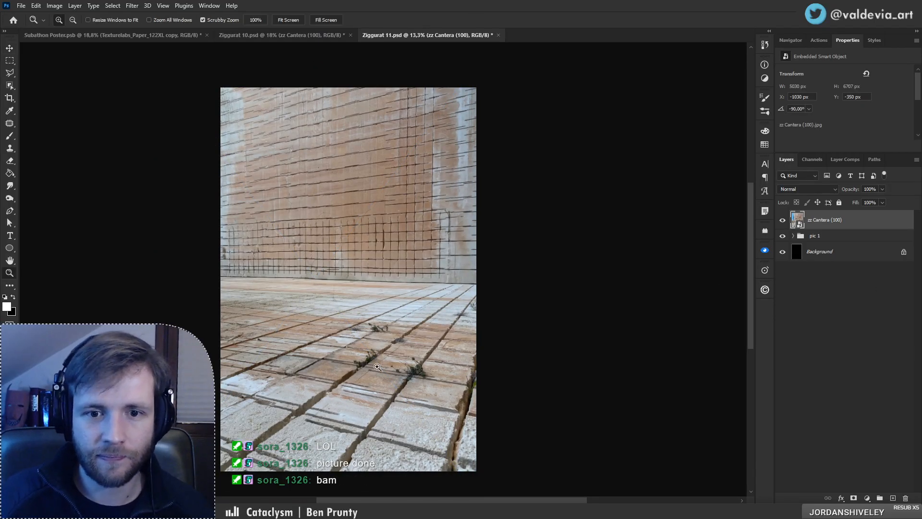
pyautogui.moveTo(369, 368); pyautogui.dragTo(349, 331)
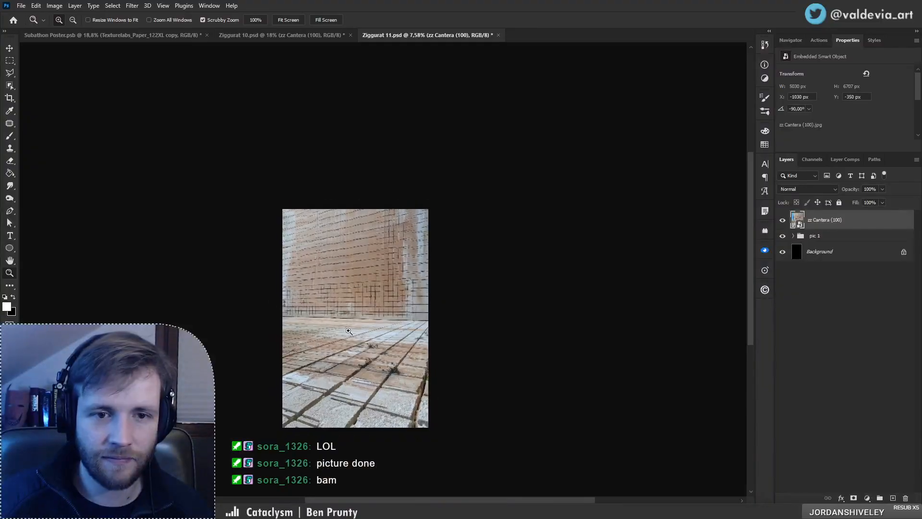
pyautogui.moveTo(378, 358); pyautogui.dragTo(387, 268)
pyautogui.press('v')
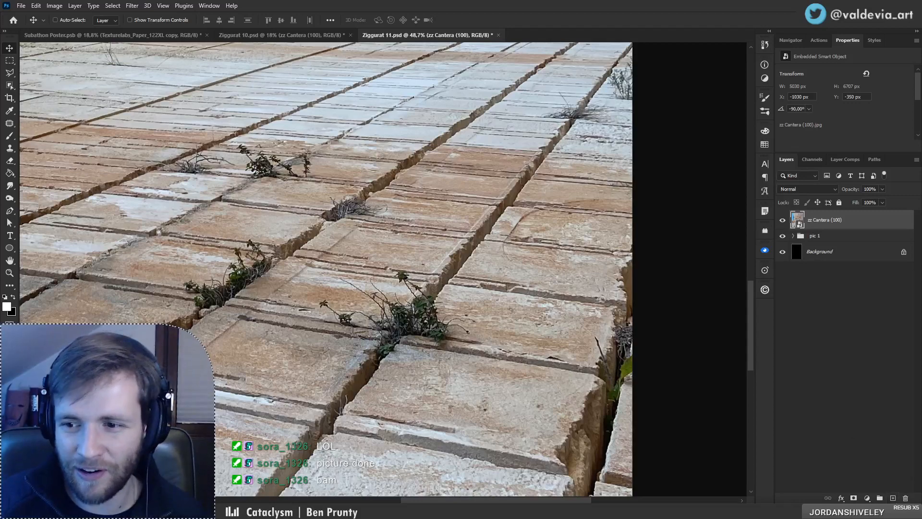
pyautogui.click(892, 499)
pyautogui.press('s')
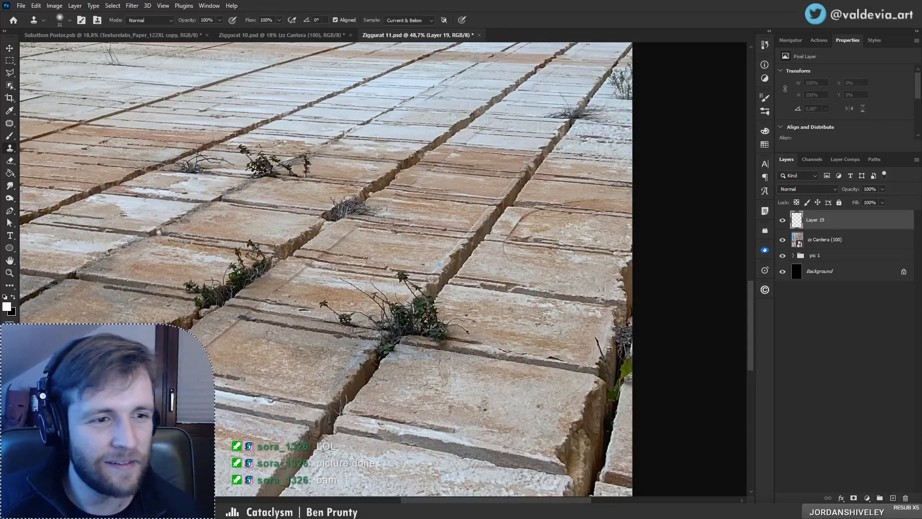
pyautogui.moveTo(442, 272); pyautogui.dragTo(389, 267)
pyautogui.moveTo(409, 200); pyautogui.dragTo(439, 205)
pyautogui.moveTo(155, 222)
pyautogui.mouseDown()
pyautogui.moveTo(249, 223)
pyautogui.moveTo(165, 237)
pyautogui.moveTo(136, 220)
pyautogui.mouseUp()
pyautogui.moveTo(271, 112); pyautogui.dragTo(292, 114)
pyautogui.moveTo(293, 331); pyautogui.dragTo(335, 307)
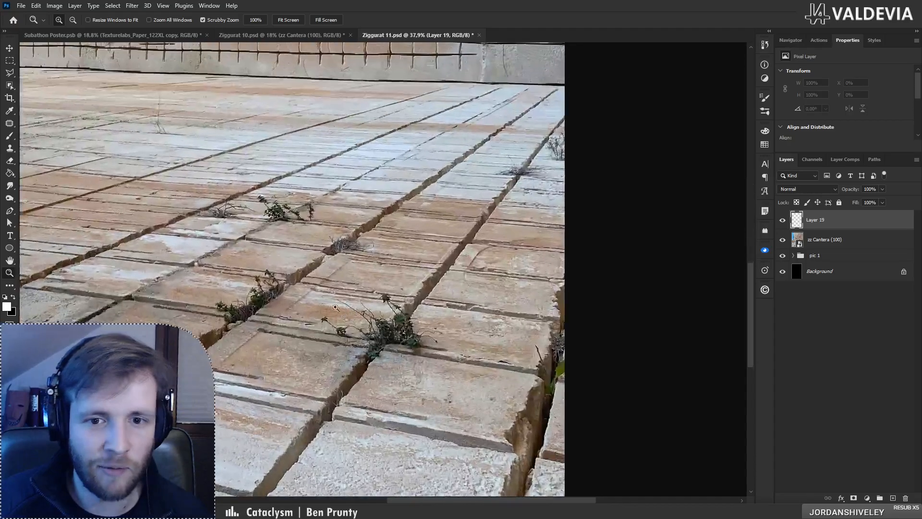
# Step: Clone out the thin twigs along the crack below the largest bush on the new layer
pyautogui.moveTo(465, 349); pyautogui.dragTo(450, 336)
pyautogui.moveTo(304, 473); pyautogui.dragTo(344, 442)
pyautogui.press('s')
pyautogui.moveTo(358, 402)
pyautogui.mouseDown()
pyautogui.moveTo(439, 201)
pyautogui.moveTo(307, 397)
pyautogui.moveTo(262, 404)
pyautogui.moveTo(332, 338)
pyautogui.mouseUp()
pyautogui.press('a')
pyautogui.press('s')
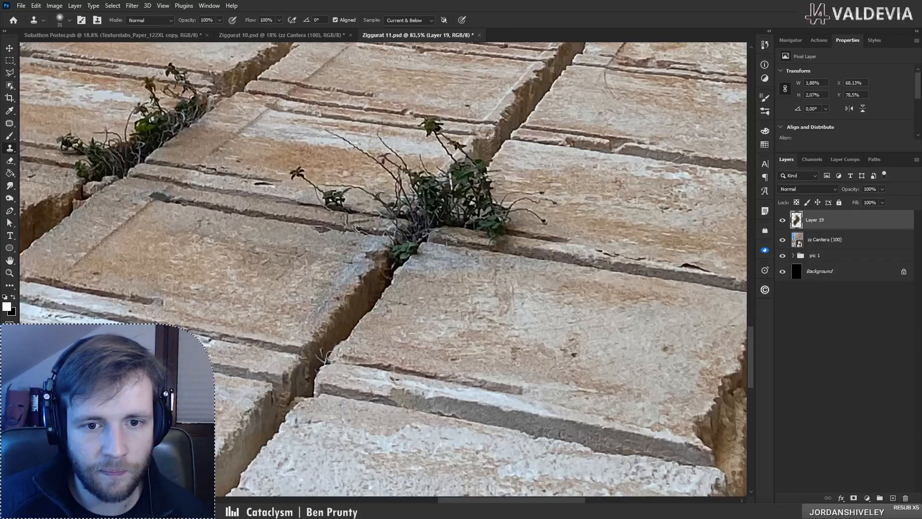
pyautogui.moveTo(330, 354); pyautogui.dragTo(317, 361)
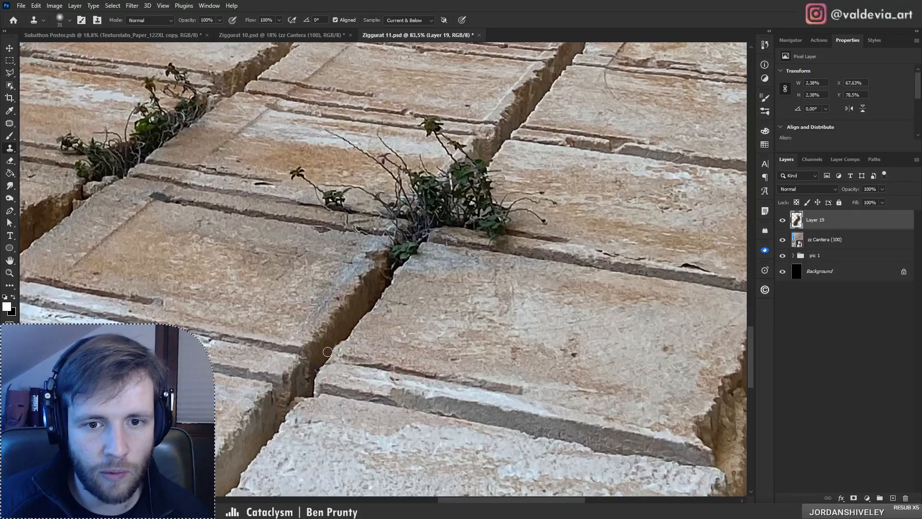
# Step: Rebuild the stone edge of the crack just below the largest bush with cloned crack texture
pyautogui.moveTo(454, 247); pyautogui.dragTo(403, 359)
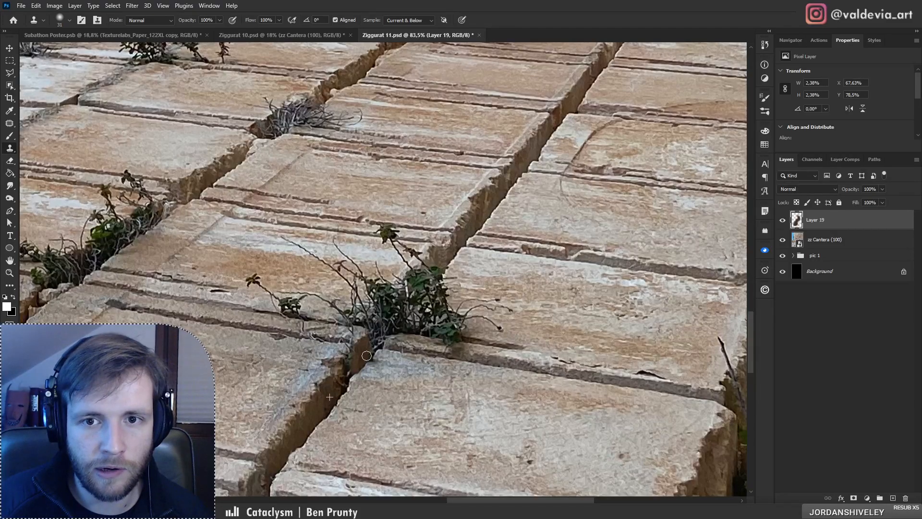
pyautogui.moveTo(366, 356)
pyautogui.mouseDown()
pyautogui.moveTo(345, 359)
pyautogui.moveTo(261, 327)
pyautogui.moveTo(535, 314)
pyautogui.moveTo(576, 290)
pyautogui.moveTo(555, 300)
pyautogui.moveTo(483, 289)
pyautogui.mouseUp()
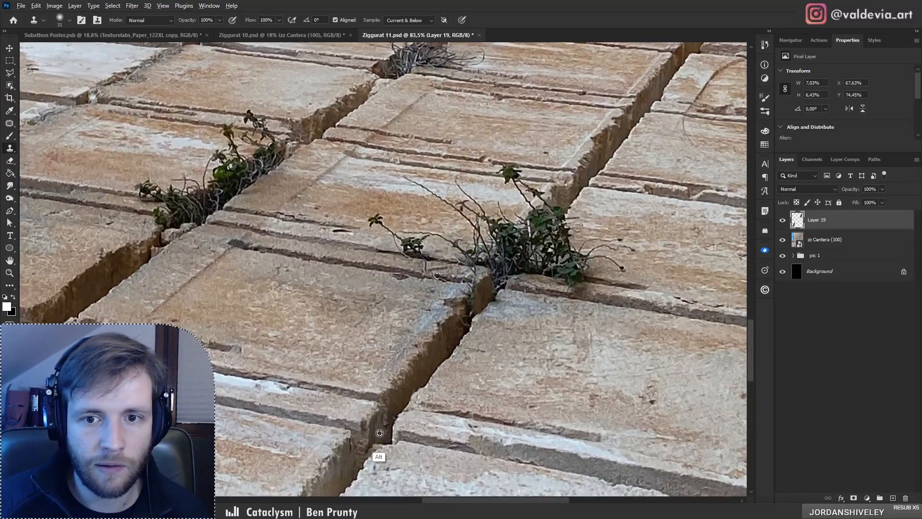
pyautogui.keyDown('alt'); pyautogui.click(365, 428); pyautogui.keyUp('alt')
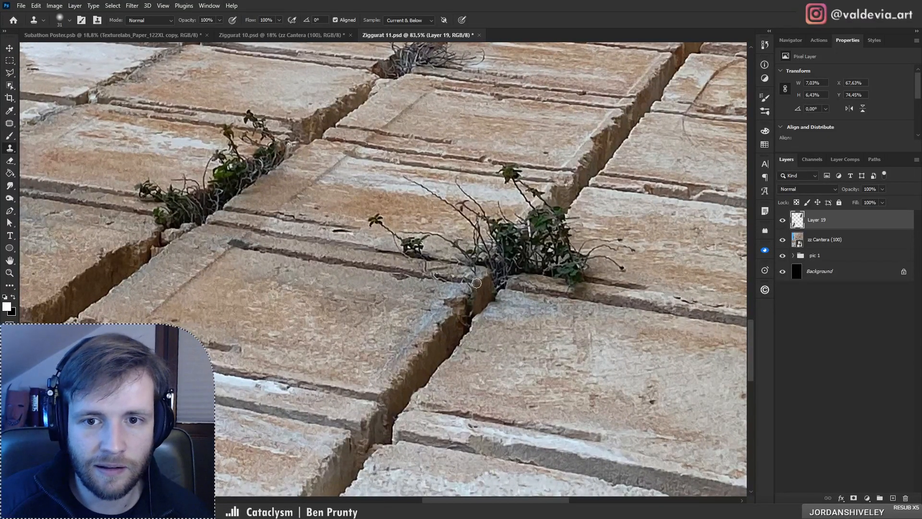
pyautogui.moveTo(469, 299)
pyautogui.mouseDown()
pyautogui.moveTo(468, 331)
pyautogui.moveTo(467, 323)
pyautogui.mouseUp()
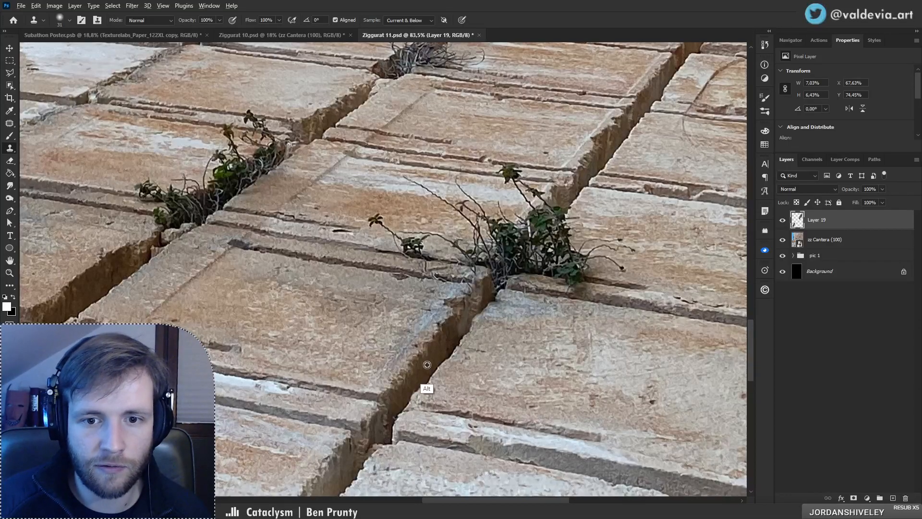
pyautogui.moveTo(493, 322); pyautogui.dragTo(426, 366)
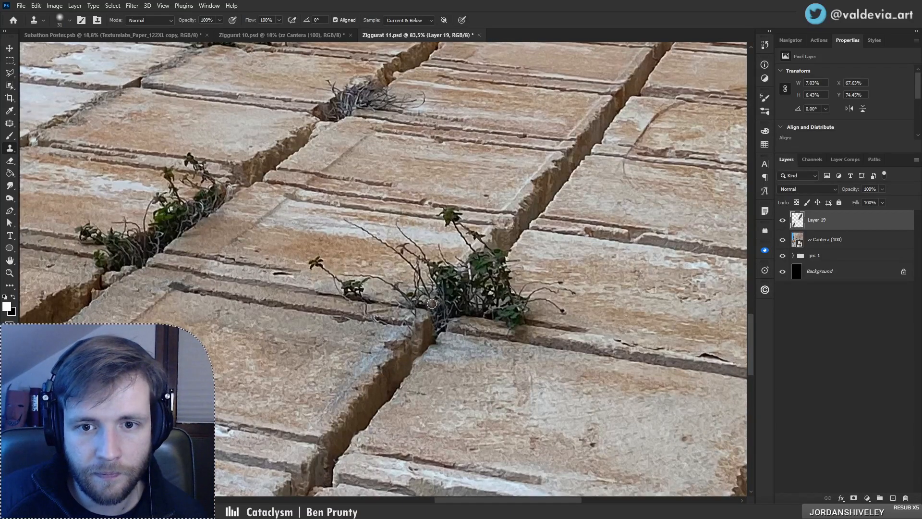
# Step: Clone stone and crack edge over the left half of the largest bush and its long twigs
pyautogui.moveTo(454, 289)
pyautogui.mouseDown()
pyautogui.moveTo(451, 266)
pyautogui.moveTo(428, 294)
pyautogui.moveTo(403, 296)
pyautogui.moveTo(410, 300)
pyautogui.moveTo(362, 280)
pyautogui.mouseUp()
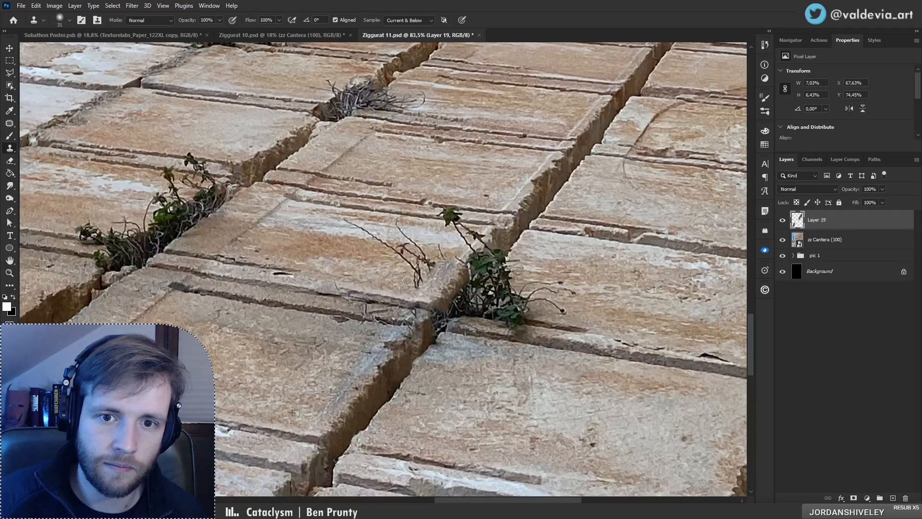
pyautogui.moveTo(417, 275)
pyautogui.mouseDown()
pyautogui.moveTo(393, 254)
pyautogui.moveTo(402, 248)
pyautogui.moveTo(418, 251)
pyautogui.moveTo(320, 256)
pyautogui.moveTo(369, 240)
pyautogui.moveTo(354, 233)
pyautogui.moveTo(382, 237)
pyautogui.moveTo(347, 222)
pyautogui.moveTo(404, 228)
pyautogui.moveTo(433, 250)
pyautogui.moveTo(407, 232)
pyautogui.moveTo(433, 232)
pyautogui.moveTo(404, 227)
pyautogui.moveTo(464, 237)
pyautogui.moveTo(435, 248)
pyautogui.mouseUp()
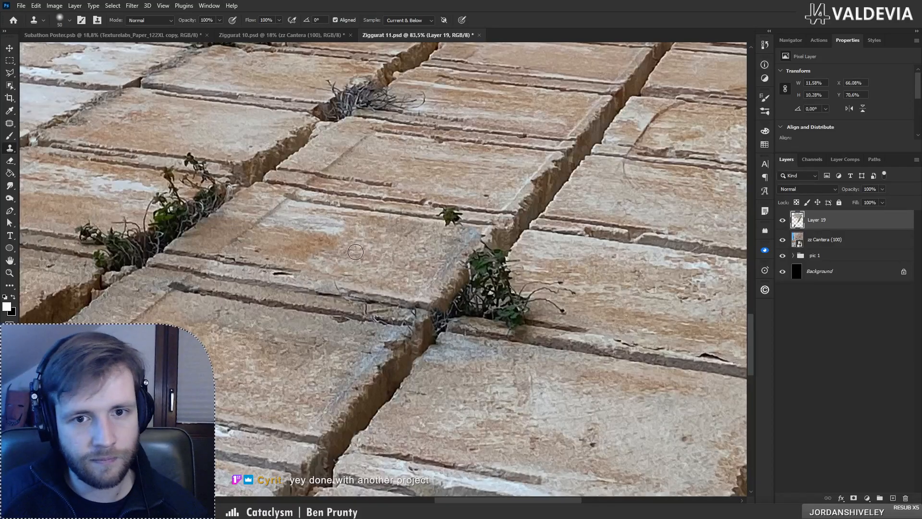
pyautogui.moveTo(313, 249)
pyautogui.mouseDown()
pyautogui.moveTo(340, 241)
pyautogui.moveTo(328, 223)
pyautogui.mouseUp()
# Step: Clone out the small leaf sprig on the slab edge above the remaining bush
pyautogui.press('z')
pyautogui.scroll(-6, 378, 237)
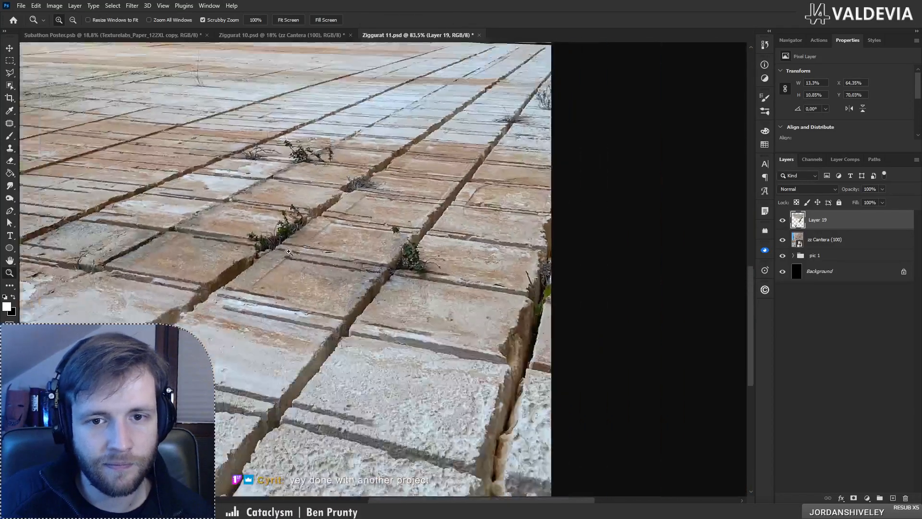
pyautogui.scroll(7, 378, 236)
pyautogui.press('s')
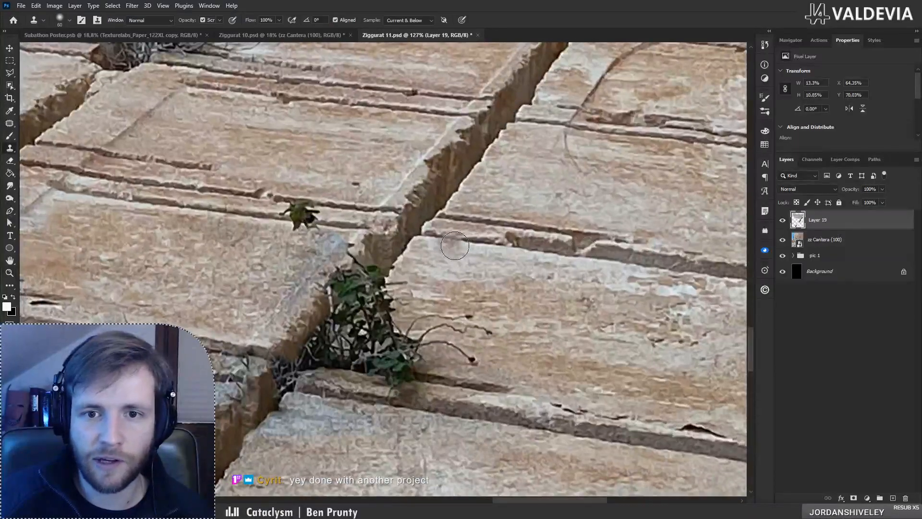
pyautogui.keyDown('alt'); pyautogui.click(438, 234); pyautogui.keyUp('alt')
pyautogui.moveTo(309, 221)
pyautogui.mouseDown()
pyautogui.moveTo(297, 211)
pyautogui.moveTo(314, 212)
pyautogui.mouseUp()
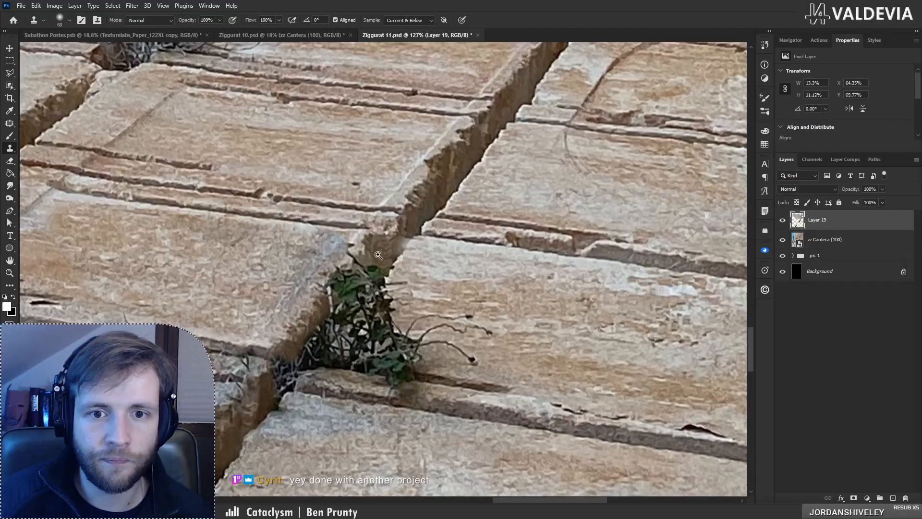
# Step: Extend the crack wall and adjoining slab over the upper-left part of the remaining bush with the Clone Stamp
pyautogui.press('z')
pyautogui.moveTo(322, 244)
pyautogui.mouseDown()
pyautogui.moveTo(264, 207)
pyautogui.moveTo(230, 163)
pyautogui.moveTo(401, 244)
pyautogui.mouseUp()
pyautogui.press('s')
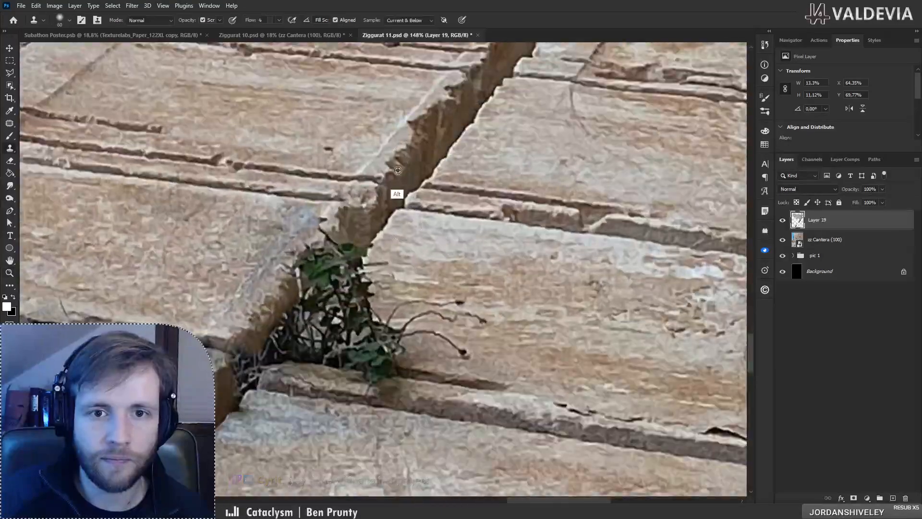
pyautogui.moveTo(325, 237)
pyautogui.mouseDown()
pyautogui.moveTo(375, 238)
pyautogui.moveTo(379, 221)
pyautogui.moveTo(366, 196)
pyautogui.moveTo(331, 252)
pyautogui.moveTo(312, 259)
pyautogui.moveTo(324, 254)
pyautogui.moveTo(311, 286)
pyautogui.mouseUp()
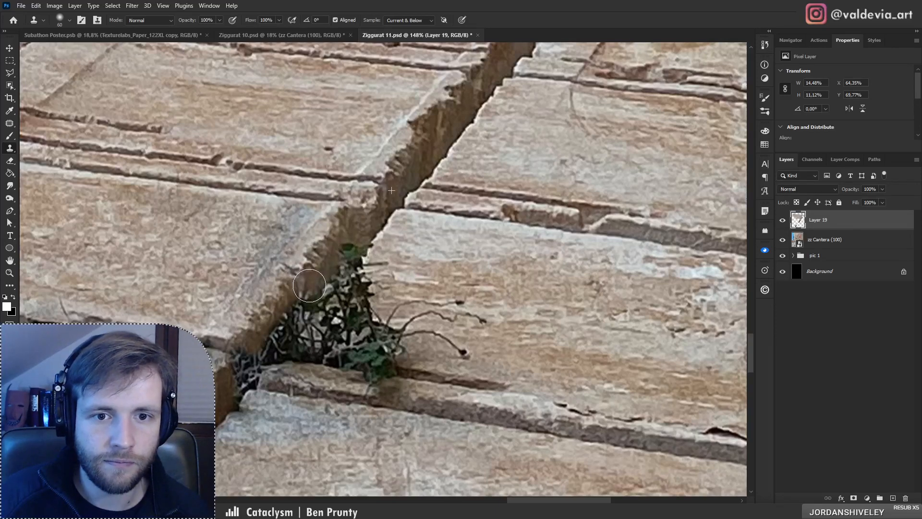
pyautogui.keyDown('alt'); pyautogui.click(464, 160); pyautogui.keyUp('alt')
pyautogui.moveTo(373, 258)
pyautogui.mouseDown()
pyautogui.moveTo(353, 263)
pyautogui.moveTo(301, 329)
pyautogui.moveTo(311, 329)
pyautogui.mouseUp()
# Step: Clone the crack wall down to the slab junction beside the bush, refining its lower end with a smaller brush
pyautogui.press('z')
pyautogui.moveTo(333, 293)
pyautogui.mouseDown()
pyautogui.moveTo(262, 297)
pyautogui.moveTo(351, 300)
pyautogui.moveTo(535, 207)
pyautogui.mouseUp()
pyautogui.press('s')
pyautogui.keyDown('alt'); pyautogui.click(466, 177); pyautogui.keyUp('alt')
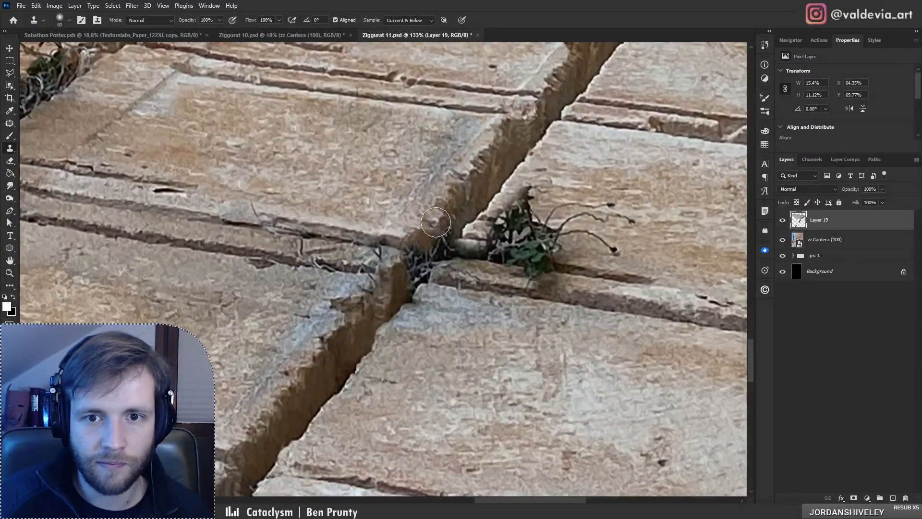
pyautogui.moveTo(431, 223)
pyautogui.mouseDown()
pyautogui.moveTo(433, 215)
pyautogui.moveTo(435, 237)
pyautogui.mouseUp()
pyautogui.press('[')
pyautogui.press('[')
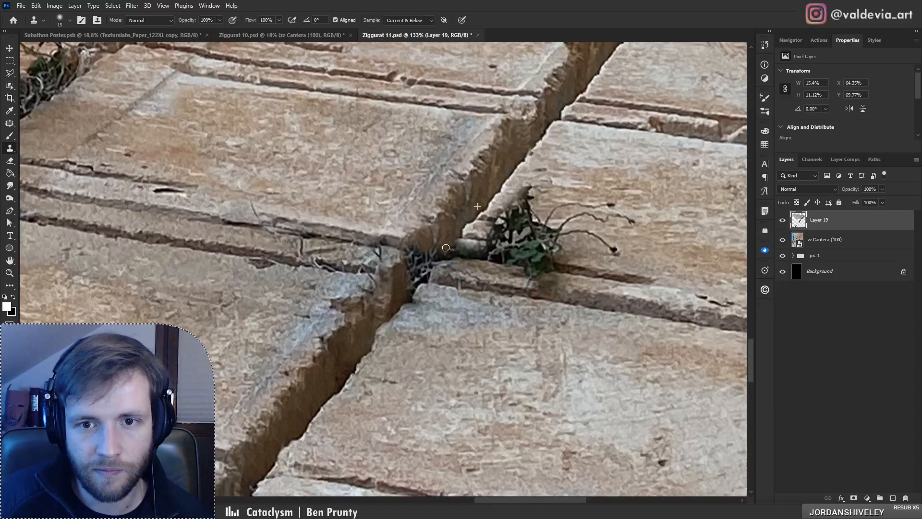
pyautogui.moveTo(446, 247); pyautogui.dragTo(440, 249)
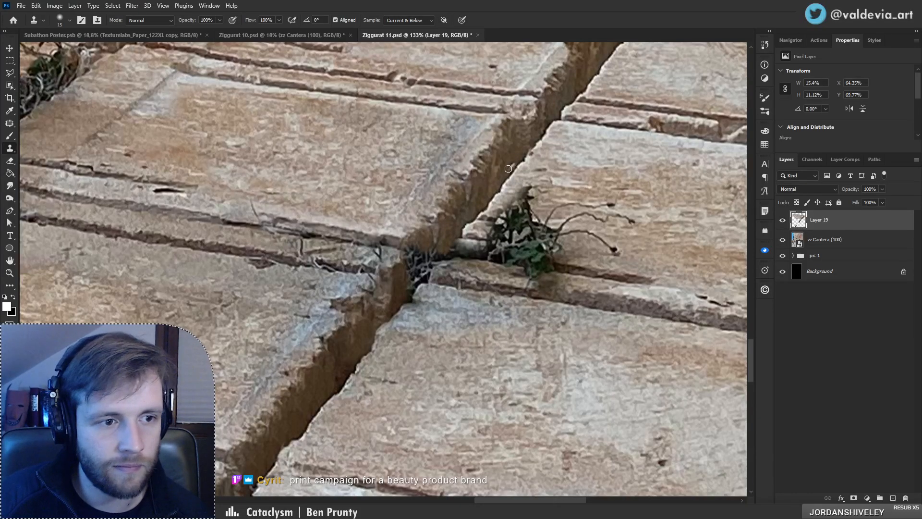
# Step: Enlarge the Clone Stamp brush to 30 px for retouching the rest of the bush
pyautogui.moveTo(493, 230); pyautogui.dragTo(394, 288)
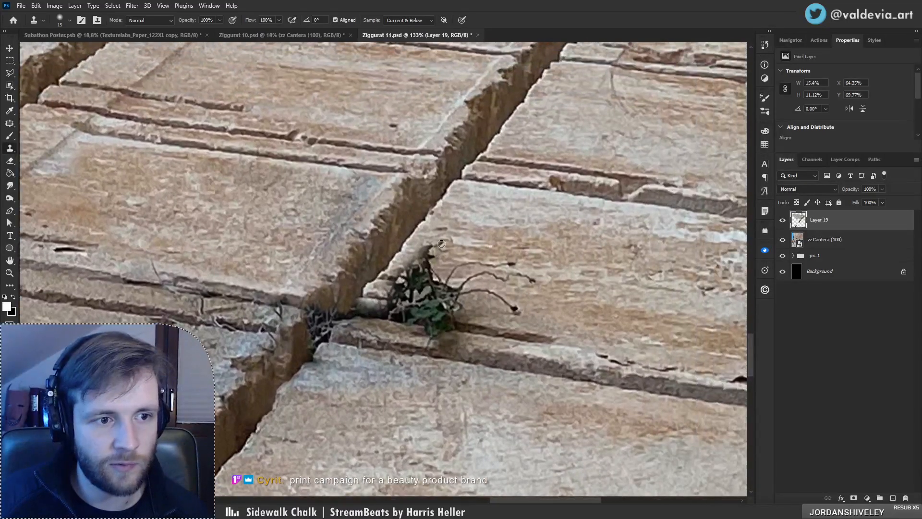
pyautogui.press(']')
pyautogui.press(']')
pyautogui.press(']')
pyautogui.press(']')
pyautogui.press(']')
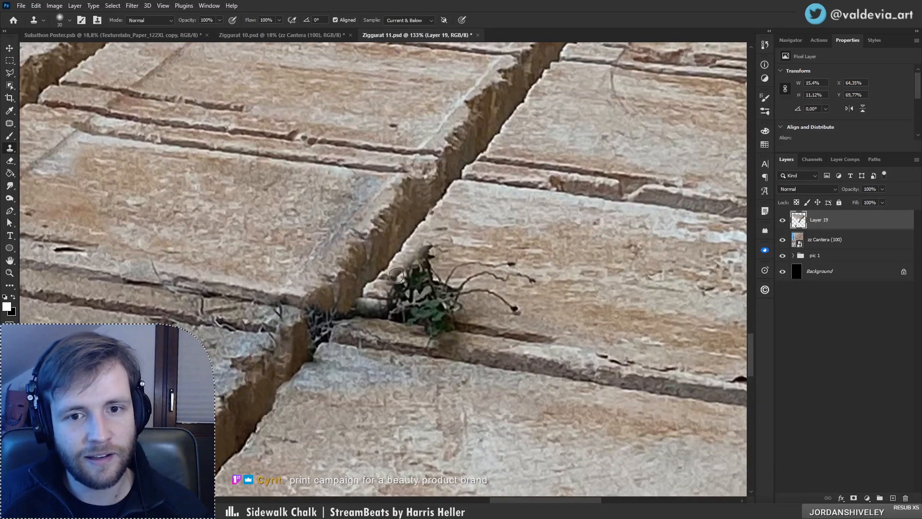
# Step: Clone clean stone over the branches and upper leaves of the green plant growing at the slab's corner
pyautogui.moveTo(358, 292)
pyautogui.mouseDown()
pyautogui.moveTo(464, 308)
pyautogui.moveTo(499, 289)
pyautogui.moveTo(378, 315)
pyautogui.moveTo(399, 329)
pyautogui.moveTo(336, 325)
pyautogui.moveTo(352, 299)
pyautogui.moveTo(410, 301)
pyautogui.moveTo(398, 297)
pyautogui.moveTo(350, 292)
pyautogui.moveTo(325, 309)
pyautogui.mouseUp()
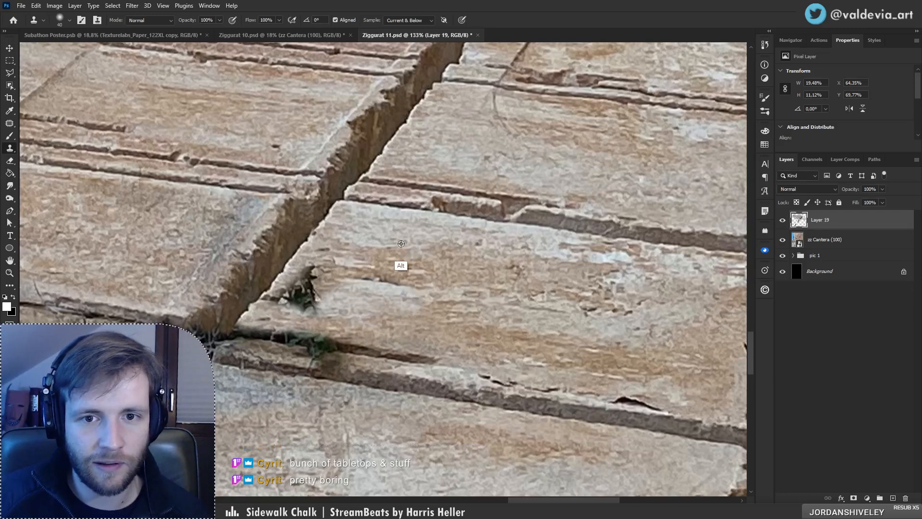
pyautogui.keyDown('alt'); pyautogui.click(445, 299); pyautogui.keyUp('alt')
pyautogui.moveTo(419, 289)
pyautogui.mouseDown()
pyautogui.moveTo(341, 277)
pyautogui.moveTo(303, 303)
pyautogui.moveTo(314, 265)
pyautogui.moveTo(304, 296)
pyautogui.moveTo(273, 298)
pyautogui.mouseUp()
pyautogui.press('z')
pyautogui.moveTo(362, 278)
pyautogui.mouseDown()
pyautogui.moveTo(259, 287)
pyautogui.moveTo(483, 302)
pyautogui.moveTo(523, 311)
pyautogui.moveTo(533, 346)
pyautogui.moveTo(543, 347)
pyautogui.mouseUp()
# Step: Clone the ledge and groove texture over the remaining green leaves along the slab joint, undoing any misplaced stroke
pyautogui.press('s')
pyautogui.keyDown('alt'); pyautogui.click(597, 370); pyautogui.keyUp('alt')
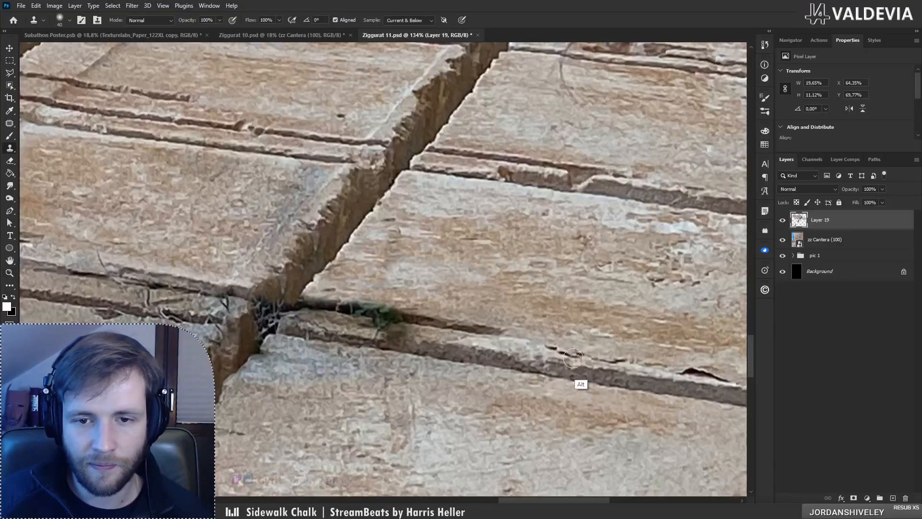
pyautogui.moveTo(398, 314)
pyautogui.mouseDown()
pyautogui.moveTo(312, 302)
pyautogui.moveTo(422, 320)
pyautogui.moveTo(475, 348)
pyautogui.moveTo(366, 331)
pyautogui.moveTo(397, 359)
pyautogui.moveTo(366, 326)
pyautogui.moveTo(401, 333)
pyautogui.moveTo(357, 325)
pyautogui.moveTo(446, 336)
pyautogui.moveTo(330, 324)
pyautogui.mouseUp()
pyautogui.keyDown('alt'); pyautogui.click(400, 411); pyautogui.keyUp('alt')
pyautogui.hotkey('ctrl', 'z')
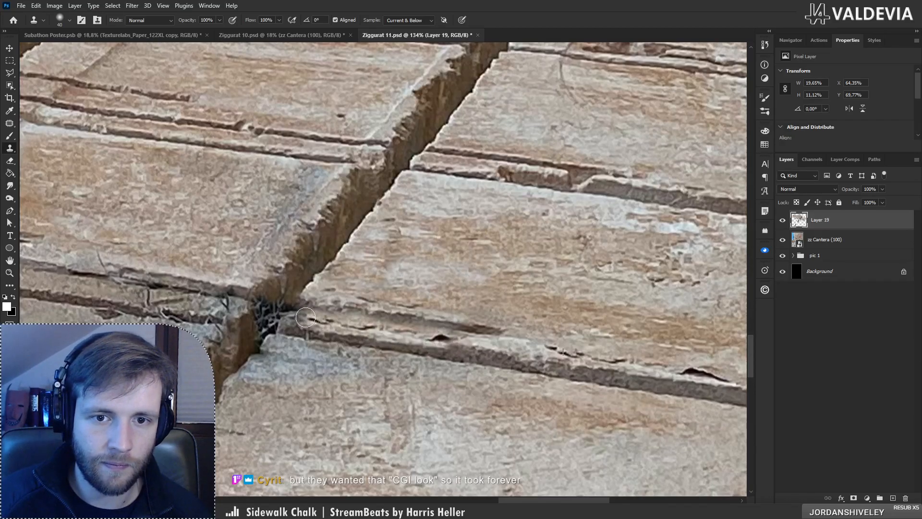
# Step: Rebuild the slab joint beside the crack by cloning the ledge of the groove on the slab above
pyautogui.keyDown('alt'); pyautogui.click(599, 193); pyautogui.keyUp('alt')
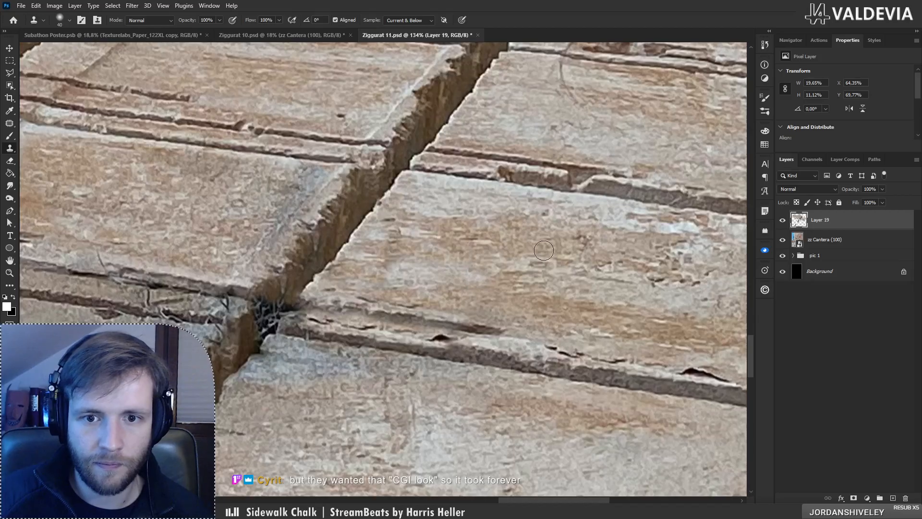
pyautogui.moveTo(417, 324)
pyautogui.mouseDown()
pyautogui.moveTo(482, 332)
pyautogui.moveTo(287, 298)
pyautogui.mouseUp()
pyautogui.press('z')
pyautogui.moveTo(371, 295)
pyautogui.mouseDown()
pyautogui.moveTo(345, 294)
pyautogui.moveTo(377, 298)
pyautogui.mouseUp()
pyautogui.press('s')
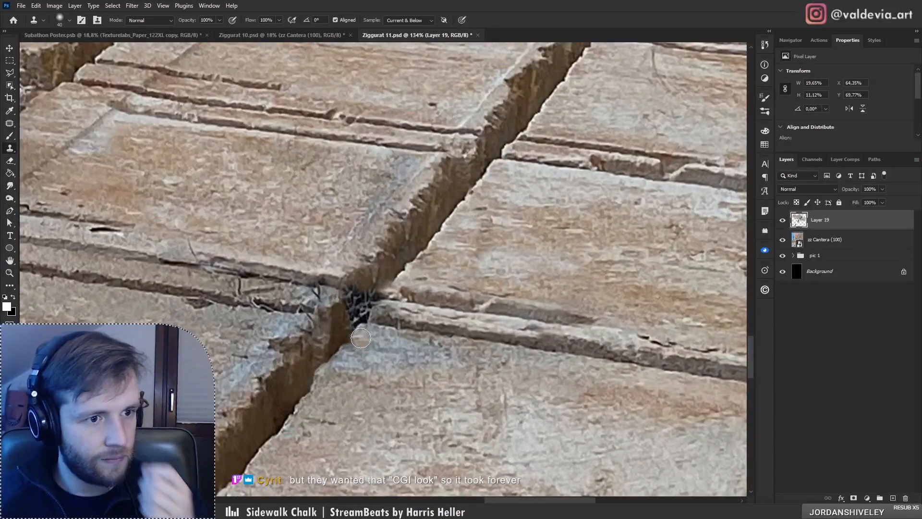
# Step: Clone the brown crack wall over the dark twigs filling the junction of the crack and the slab joint
pyautogui.press('z')
pyautogui.moveTo(387, 290)
pyautogui.mouseDown()
pyautogui.moveTo(318, 320)
pyautogui.moveTo(336, 320)
pyautogui.mouseUp()
pyautogui.press('s')
pyautogui.moveTo(367, 276)
pyautogui.mouseDown()
pyautogui.moveTo(349, 275)
pyautogui.moveTo(356, 305)
pyautogui.mouseUp()
# Step: Reduce the clone brush to 10 and cover the last dark twigs in the crack junction with crack-wall texture
pyautogui.press('[')
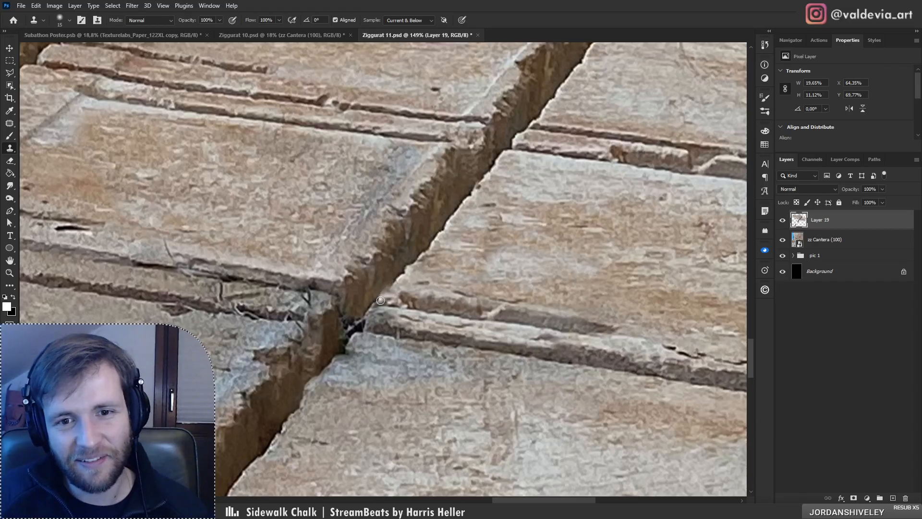
pyautogui.hotkey('ctrl', 'z')
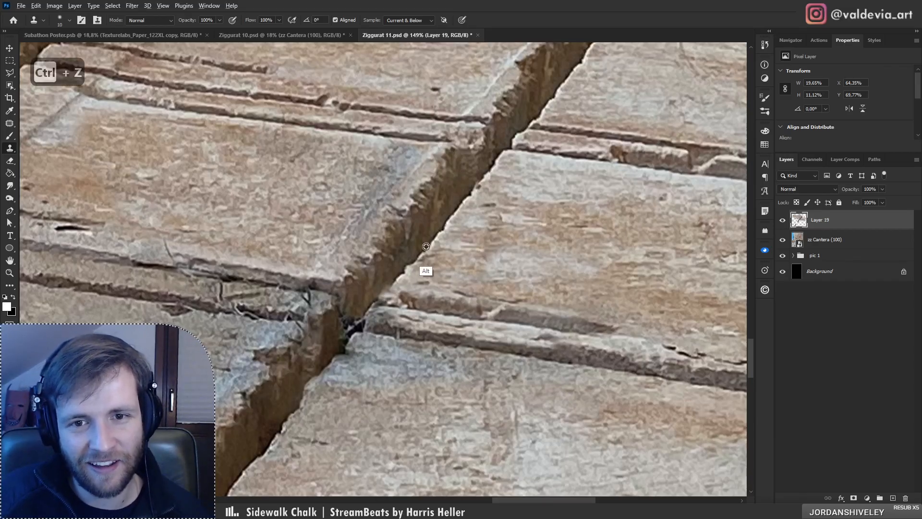
pyautogui.moveTo(390, 291); pyautogui.dragTo(358, 325)
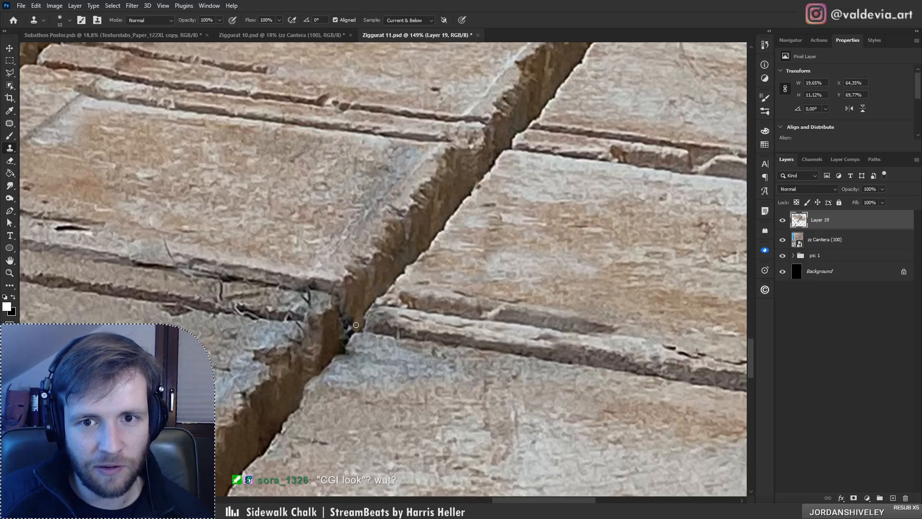
pyautogui.keyDown('alt'); pyautogui.click(328, 351); pyautogui.keyUp('alt')
pyautogui.moveTo(343, 349); pyautogui.dragTo(349, 325)
pyautogui.keyDown('alt'); pyautogui.click(332, 359); pyautogui.keyUp('alt')
pyautogui.keyDown('alt'); pyautogui.click(360, 299); pyautogui.keyUp('alt')
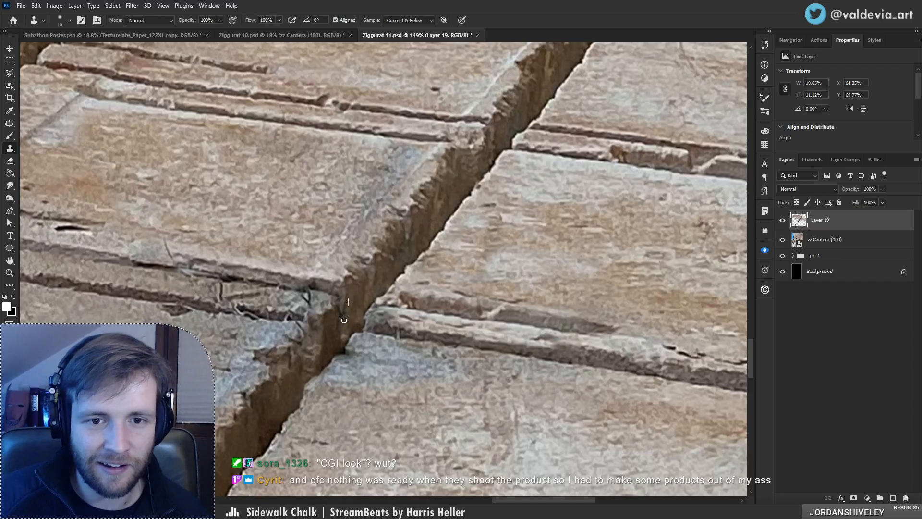
pyautogui.moveTo(395, 251); pyautogui.dragTo(260, 274)
pyautogui.moveTo(318, 253); pyautogui.dragTo(356, 242)
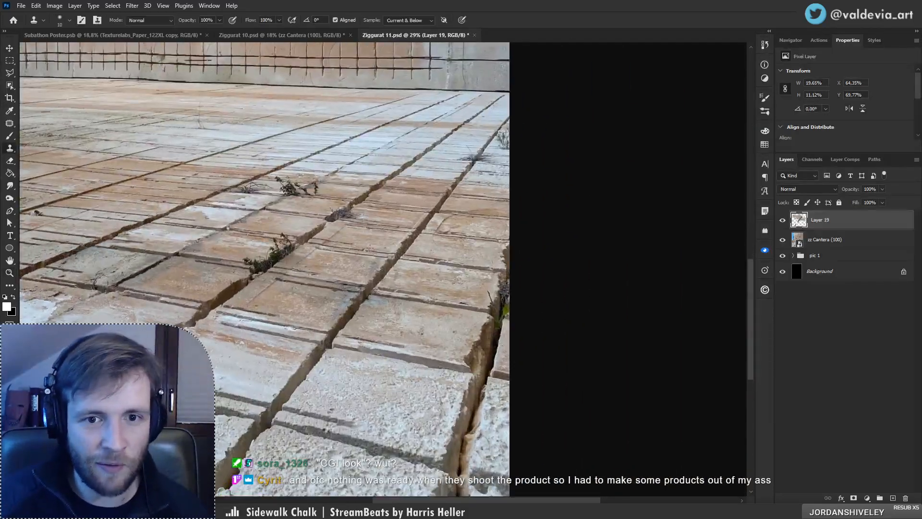
pyautogui.moveTo(353, 290); pyautogui.dragTo(317, 294)
pyautogui.moveTo(295, 199); pyautogui.dragTo(268, 280)
pyautogui.moveTo(321, 236); pyautogui.dragTo(365, 224)
pyautogui.moveTo(324, 349)
pyautogui.mouseDown()
pyautogui.moveTo(296, 364)
pyautogui.moveTo(374, 398)
pyautogui.mouseUp()
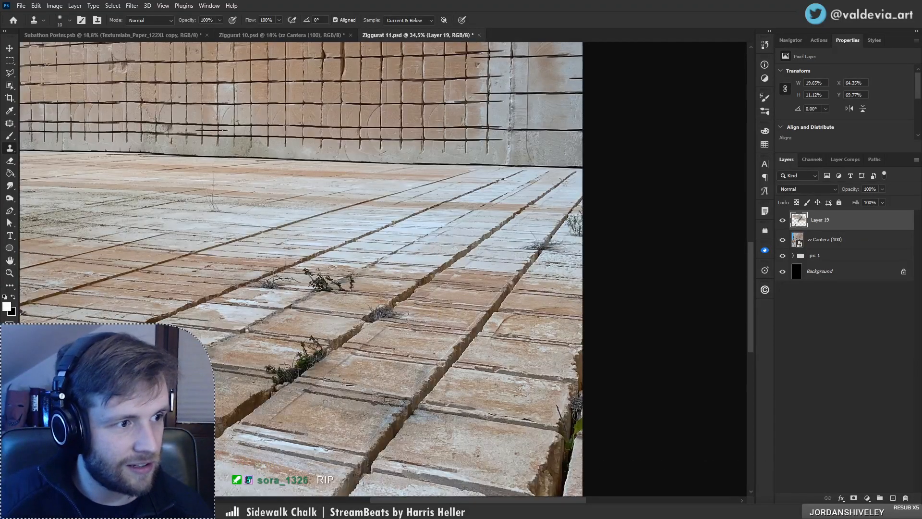
# Step: Open Satellites.jpg from the file explorer in the photo viewer, examine the poster's collage details, and return to Photoshop
pyautogui.moveTo(352, 510)
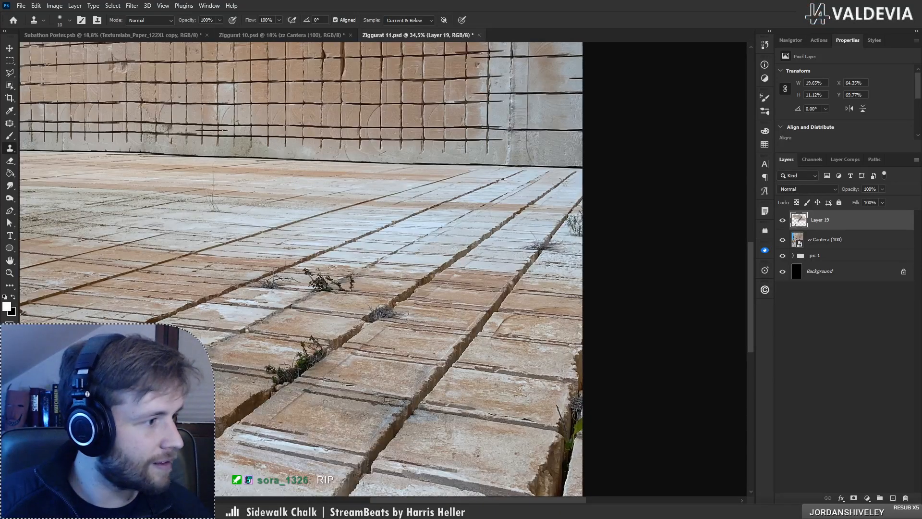
pyautogui.hotkey('alt', 'Tab')
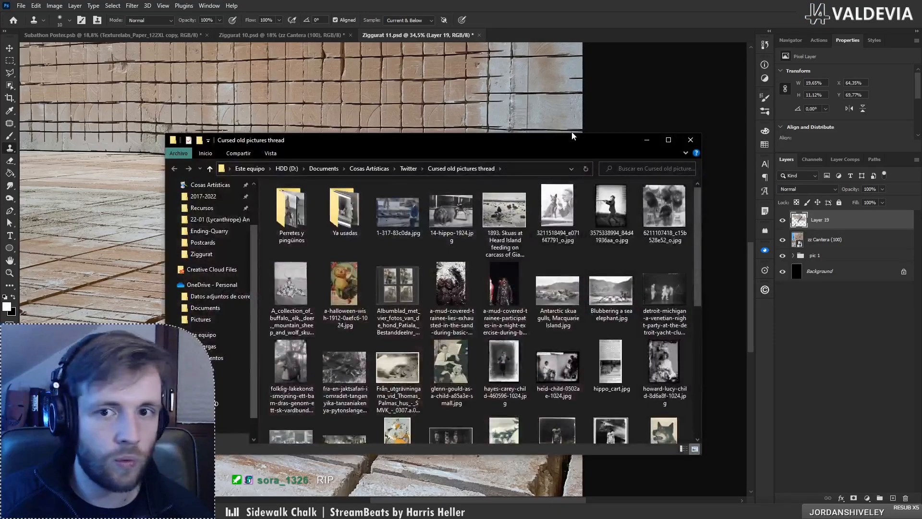
pyautogui.moveTo(562, 145); pyautogui.dragTo(0, 111)
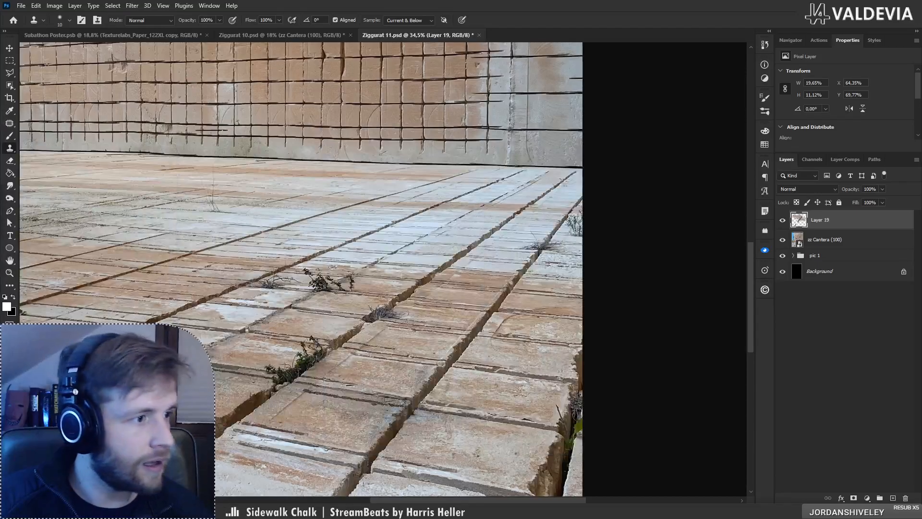
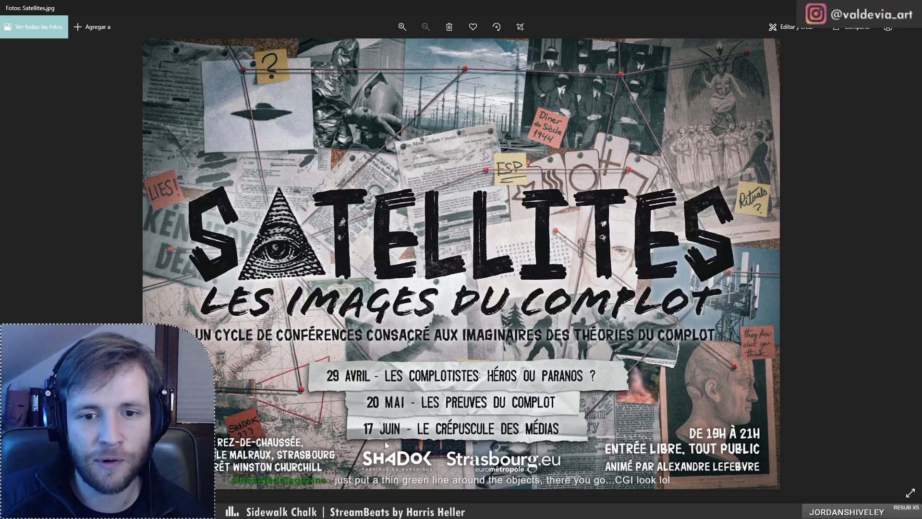
pyautogui.scroll(1, 333, 455)
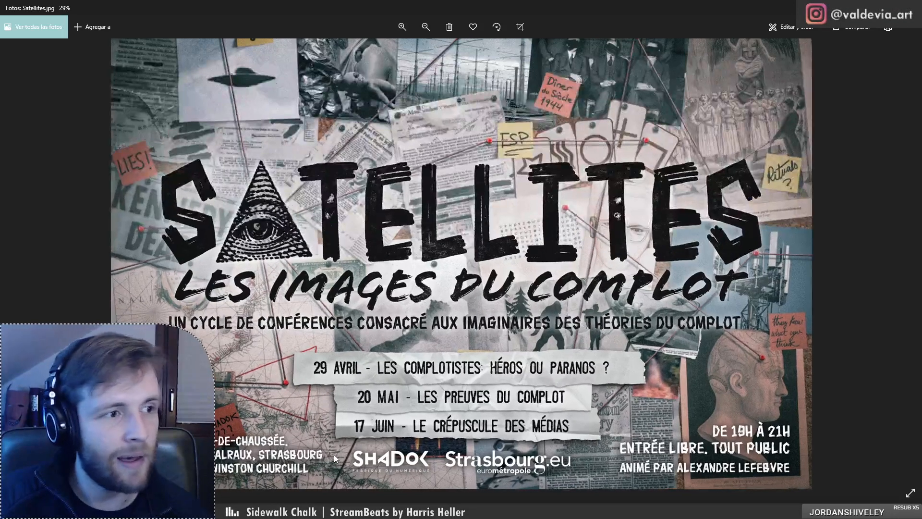
pyautogui.scroll(1, 334, 459)
pyautogui.scroll(-2, 334, 459)
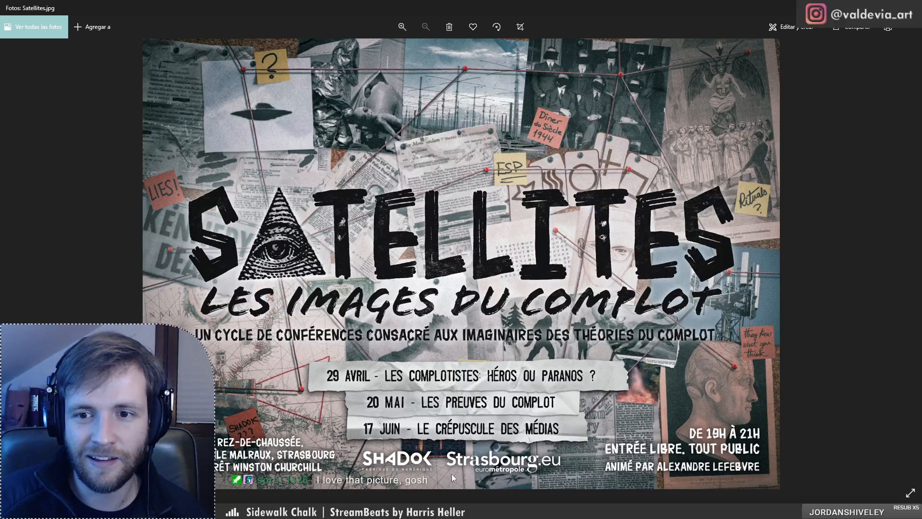
pyautogui.scroll(3, 635, 139)
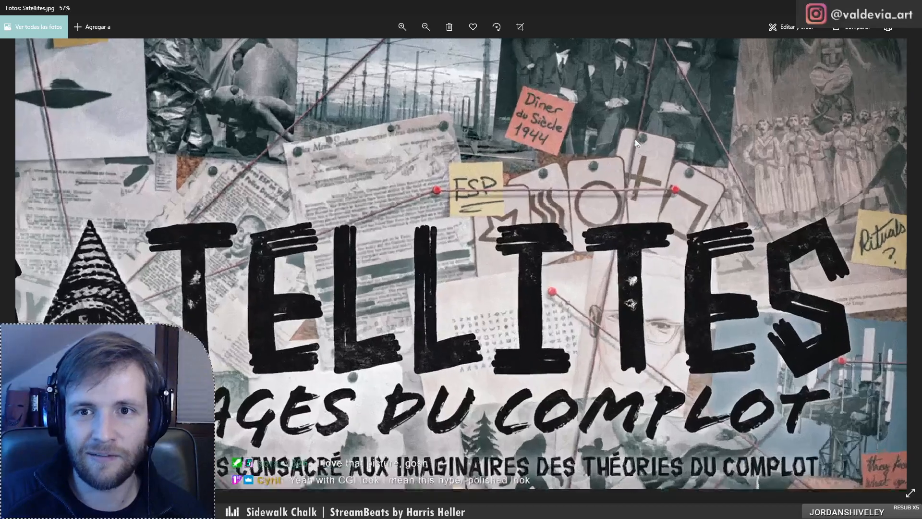
pyautogui.scroll(-3, 635, 139)
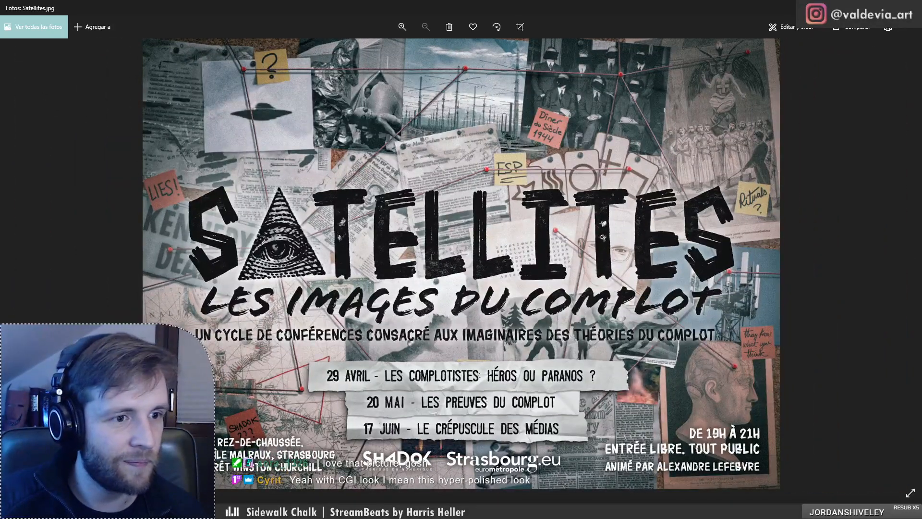
pyautogui.hotkey('alt', 'Tab')
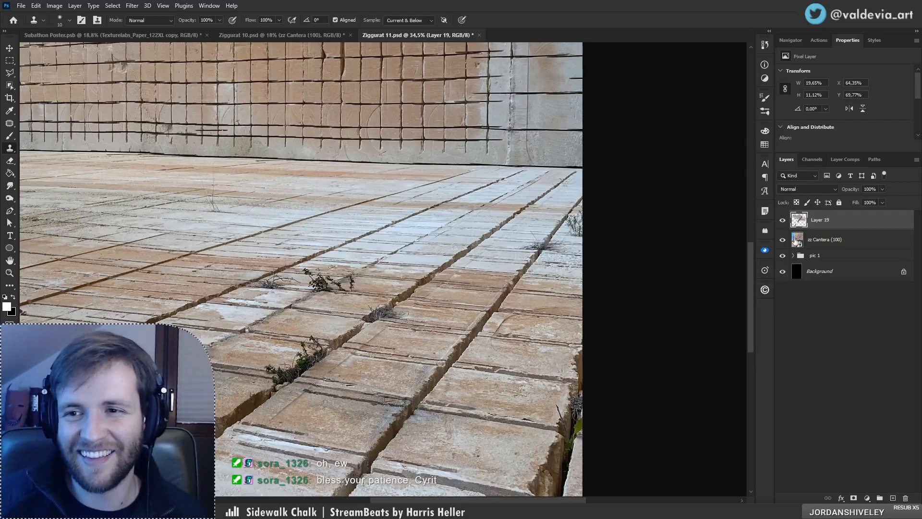
# Step: Clone the brown crack wall over the middle of the dry grey twig clump in the next crack
pyautogui.scroll(7, 363, 315)
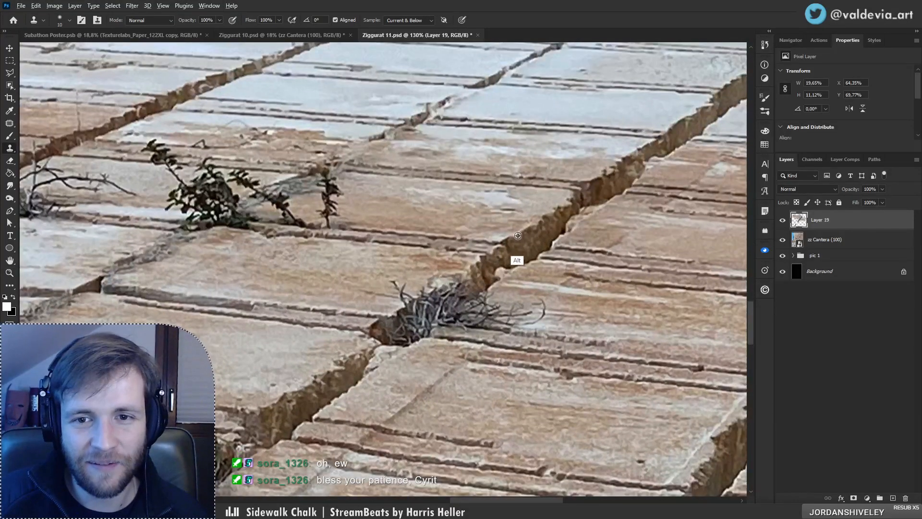
pyautogui.moveTo(430, 299)
pyautogui.mouseDown()
pyautogui.moveTo(489, 295)
pyautogui.moveTo(479, 292)
pyautogui.mouseUp()
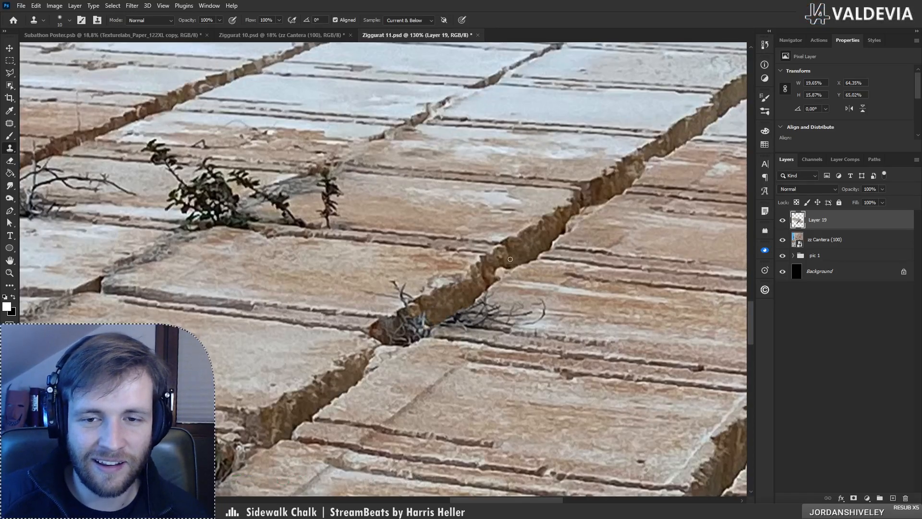
pyautogui.press('z')
pyautogui.moveTo(546, 277)
pyautogui.mouseDown()
pyautogui.moveTo(476, 270)
pyautogui.moveTo(519, 267)
pyautogui.mouseUp()
pyautogui.press('s')
# Step: Clone pale stone over the twig stalks sticking up onto the slab above the crack
pyautogui.keyDown('alt'); pyautogui.click(554, 228); pyautogui.keyUp('alt')
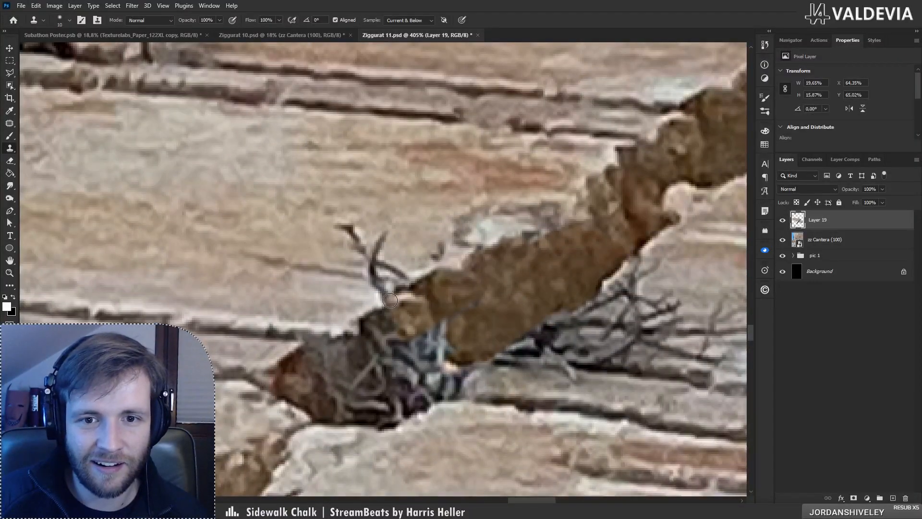
pyautogui.moveTo(388, 302)
pyautogui.mouseDown()
pyautogui.moveTo(363, 256)
pyautogui.moveTo(400, 272)
pyautogui.moveTo(376, 242)
pyautogui.moveTo(338, 229)
pyautogui.mouseUp()
pyautogui.keyDown('alt'); pyautogui.click(267, 292); pyautogui.keyUp('alt')
pyautogui.moveTo(366, 288)
pyautogui.mouseDown()
pyautogui.moveTo(377, 288)
pyautogui.moveTo(286, 279)
pyautogui.mouseUp()
pyautogui.keyDown('alt'); pyautogui.click(294, 229); pyautogui.keyUp('alt')
pyautogui.moveTo(350, 258)
pyautogui.mouseDown()
pyautogui.moveTo(384, 268)
pyautogui.moveTo(392, 254)
pyautogui.moveTo(332, 237)
pyautogui.moveTo(377, 234)
pyautogui.moveTo(381, 271)
pyautogui.moveTo(274, 260)
pyautogui.moveTo(310, 259)
pyautogui.mouseUp()
pyautogui.press('z')
pyautogui.press('s')
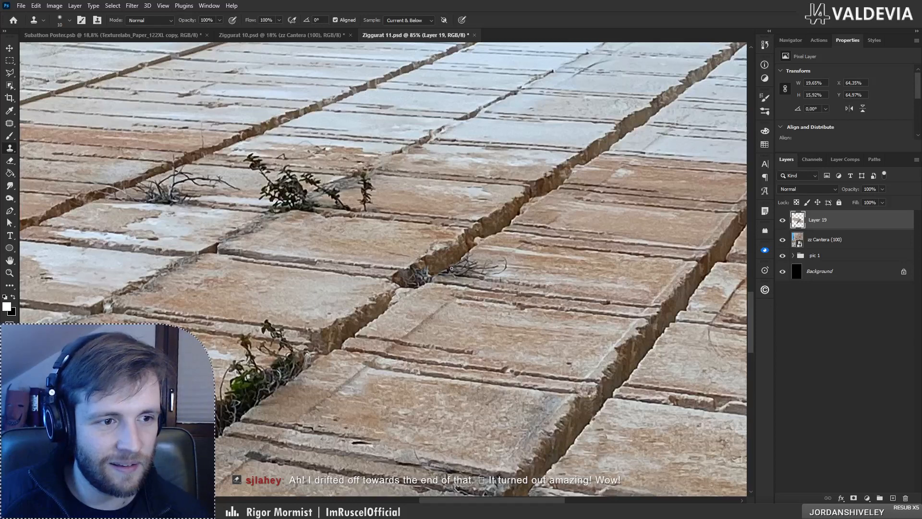
# Step: Cover the twigs left in the crack and those spreading over the neighbouring slab with cloned crack and stone texture
pyautogui.keyDown('alt'); pyautogui.click(440, 253); pyautogui.keyUp('alt')
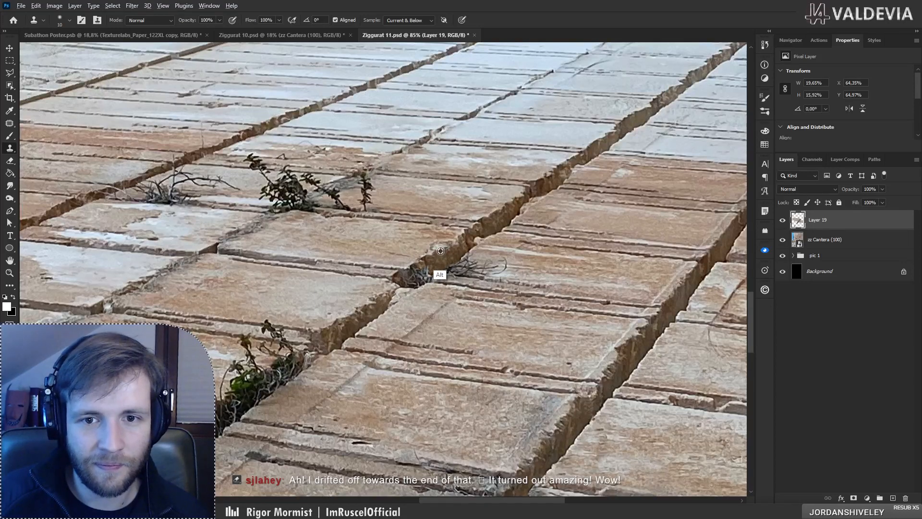
pyautogui.moveTo(419, 265); pyautogui.dragTo(426, 270)
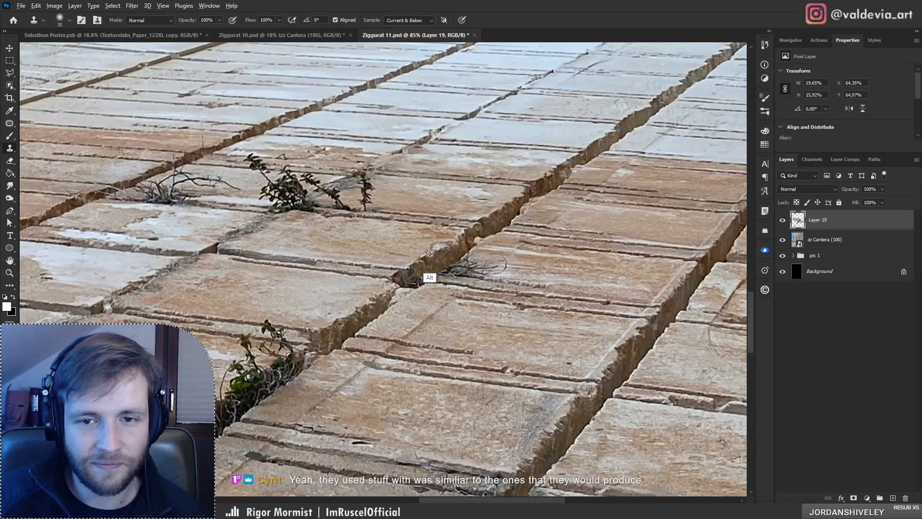
pyautogui.keyDown('alt'); pyautogui.click(593, 282); pyautogui.keyUp('alt')
pyautogui.moveTo(500, 274); pyautogui.dragTo(500, 273)
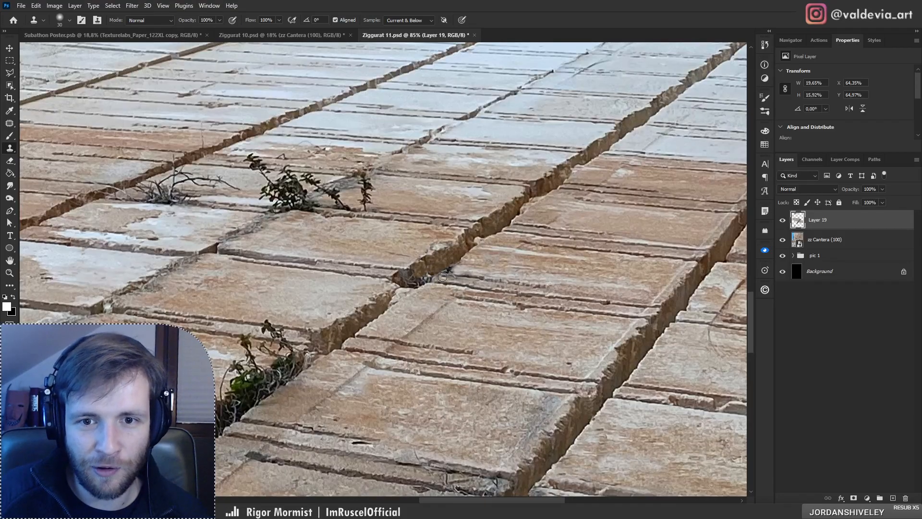
# Step: Retouch the slab edge beside the crack with the Clone Stamp, undoing the poor strokes and repainting the edge
pyautogui.moveTo(434, 275); pyautogui.dragTo(451, 270)
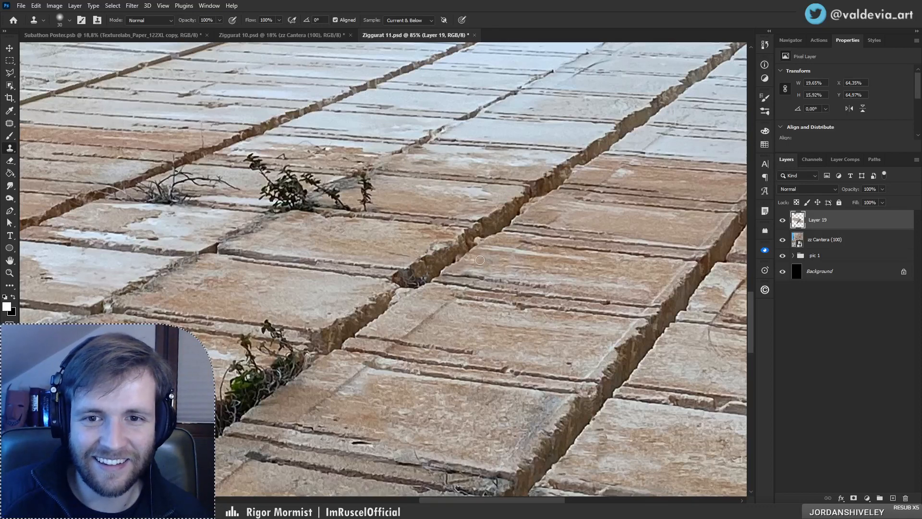
pyautogui.hotkey('ctrl', 'z')
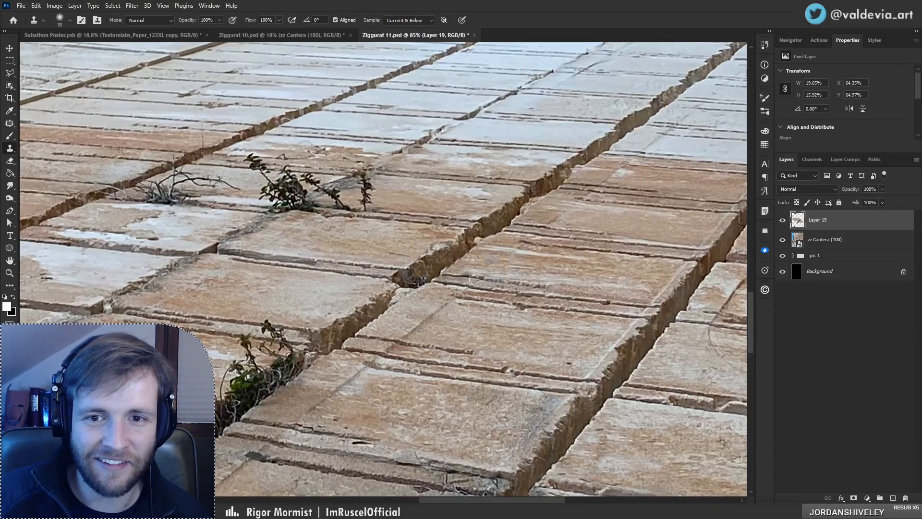
pyautogui.hotkey('ctrl', 'z')
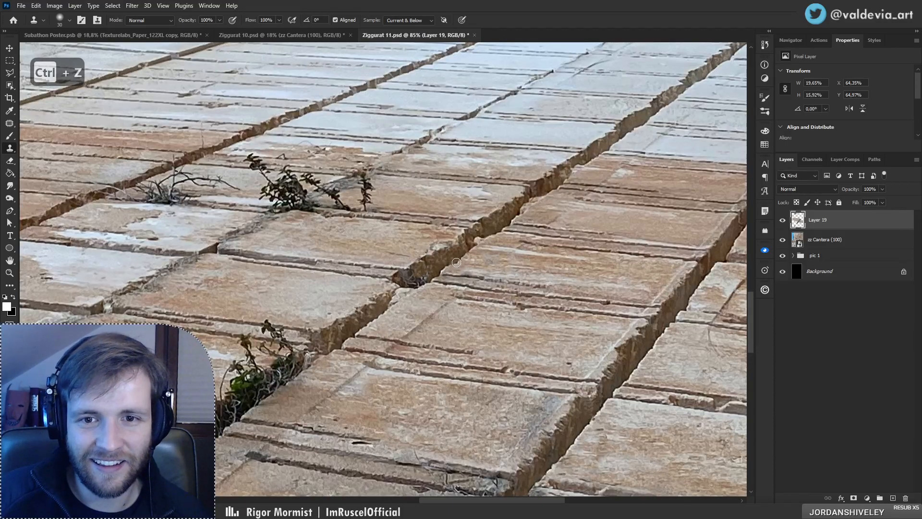
pyautogui.moveTo(453, 262); pyautogui.dragTo(462, 258)
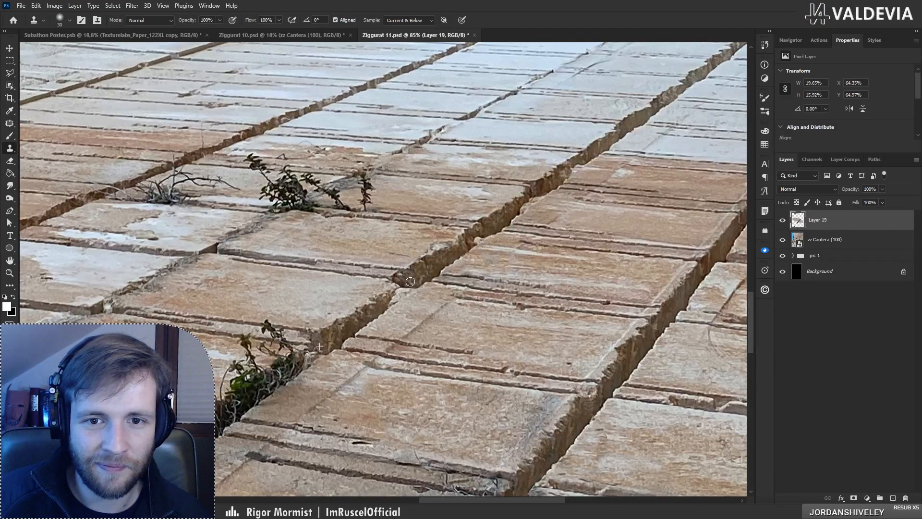
# Step: Clone crack wall and slab stone over the thin dark twig leaning out of the crack at the photo's edge
pyautogui.press('z')
pyautogui.moveTo(436, 231); pyautogui.dragTo(378, 228)
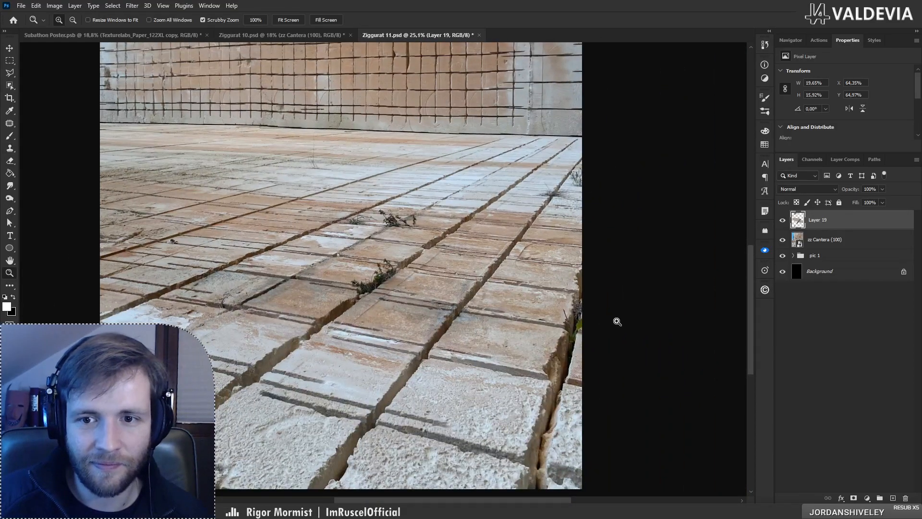
pyautogui.moveTo(602, 335); pyautogui.dragTo(687, 336)
pyautogui.press('s')
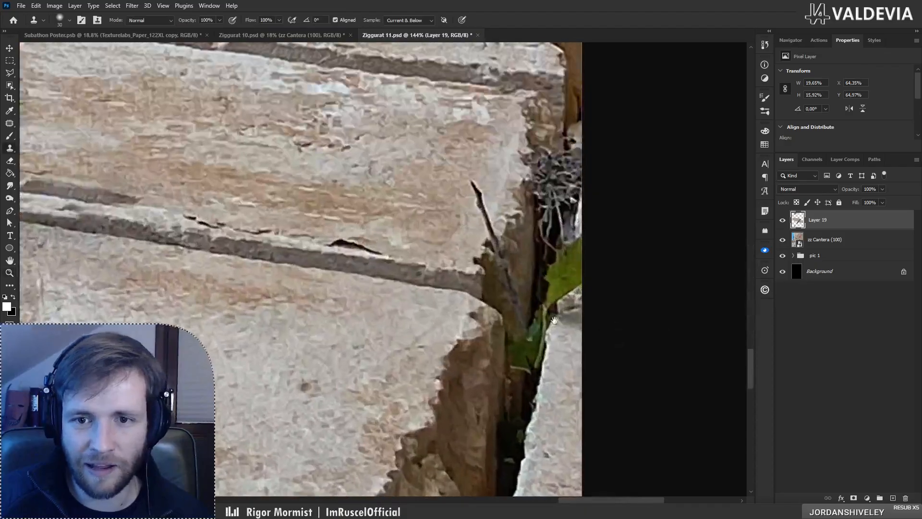
pyautogui.moveTo(535, 323); pyautogui.dragTo(463, 347)
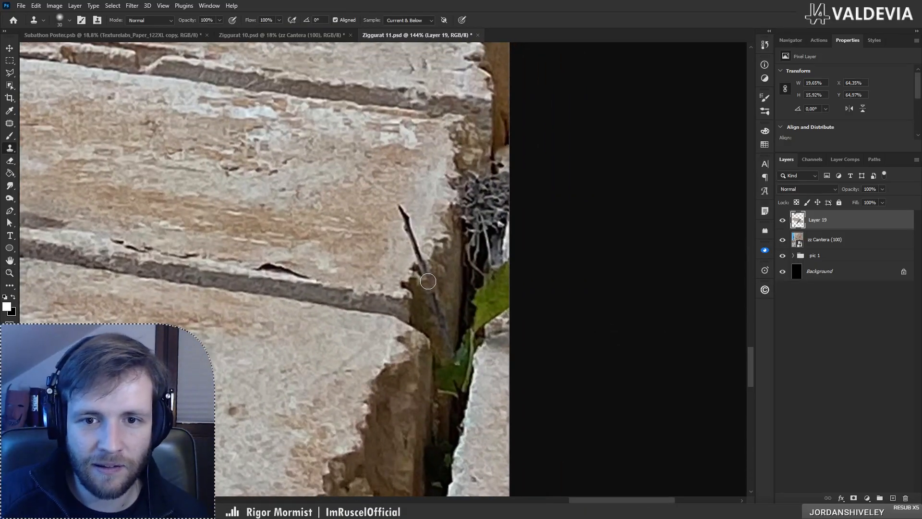
pyautogui.moveTo(424, 276); pyautogui.dragTo(442, 317)
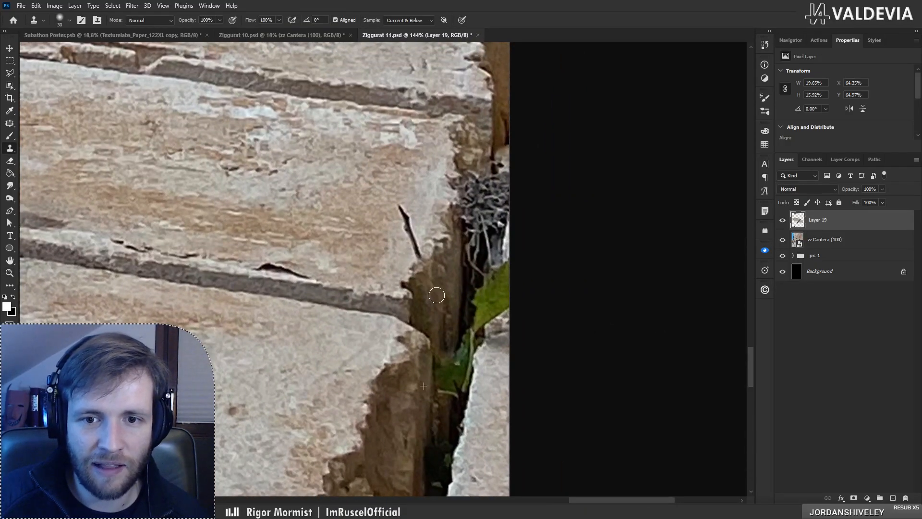
pyautogui.moveTo(432, 276); pyautogui.dragTo(418, 252)
pyautogui.hotkey('ctrl', 'z')
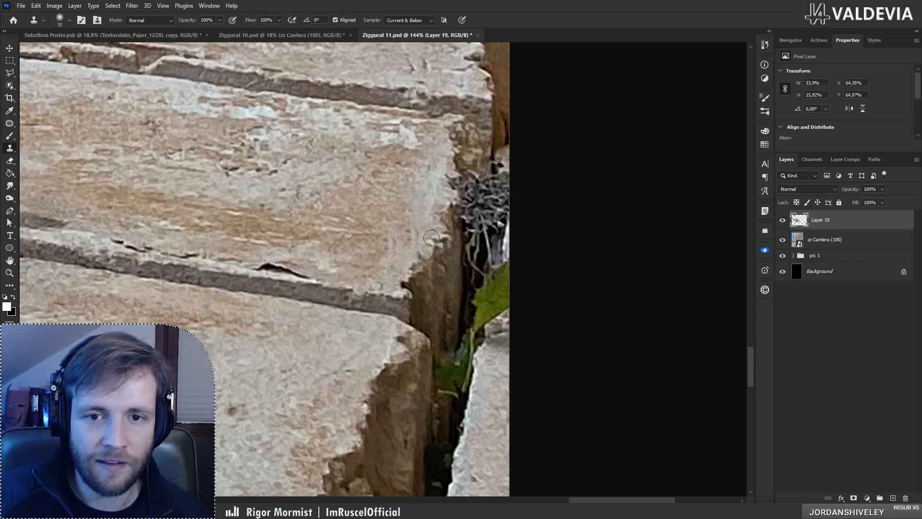
# Step: Cover the green leaves growing in the same edge crack with cloned crack wall and shadow
pyautogui.press('z')
pyautogui.moveTo(423, 234); pyautogui.dragTo(258, 277)
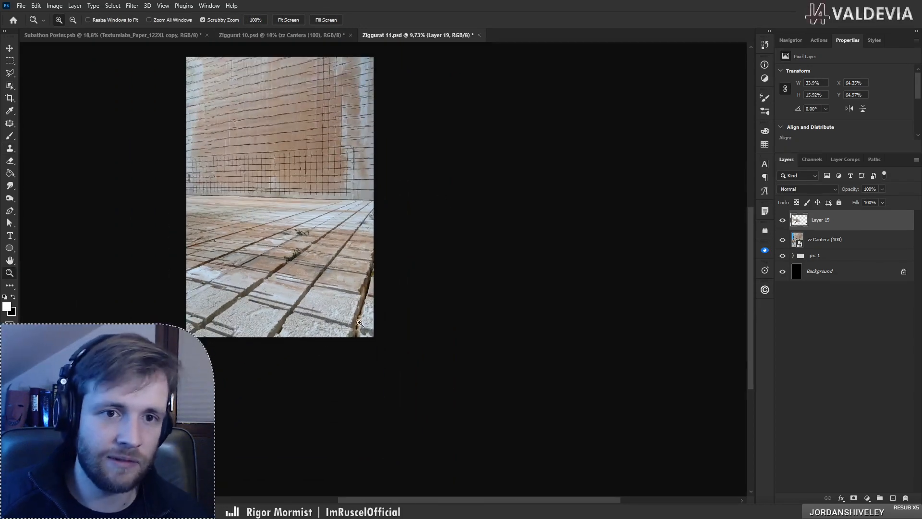
pyautogui.moveTo(399, 263); pyautogui.dragTo(385, 285)
pyautogui.press('s')
pyautogui.moveTo(412, 327); pyautogui.dragTo(505, 208)
pyautogui.keyDown('alt'); pyautogui.click(429, 412); pyautogui.keyUp('alt')
pyautogui.moveTo(457, 258)
pyautogui.mouseDown()
pyautogui.moveTo(473, 214)
pyautogui.moveTo(482, 224)
pyautogui.mouseUp()
pyautogui.moveTo(455, 256)
pyautogui.mouseDown()
pyautogui.moveTo(423, 352)
pyautogui.moveTo(411, 317)
pyautogui.moveTo(421, 282)
pyautogui.moveTo(431, 316)
pyautogui.moveTo(446, 235)
pyautogui.moveTo(439, 268)
pyautogui.mouseUp()
# Step: Rebuild the slab edge and crack wall over the nearer part of the grey dry twig clump
pyautogui.press('z')
pyautogui.moveTo(413, 214)
pyautogui.mouseDown()
pyautogui.moveTo(345, 231)
pyautogui.moveTo(483, 190)
pyautogui.mouseUp()
pyautogui.moveTo(413, 159); pyautogui.dragTo(436, 192)
pyautogui.press('s')
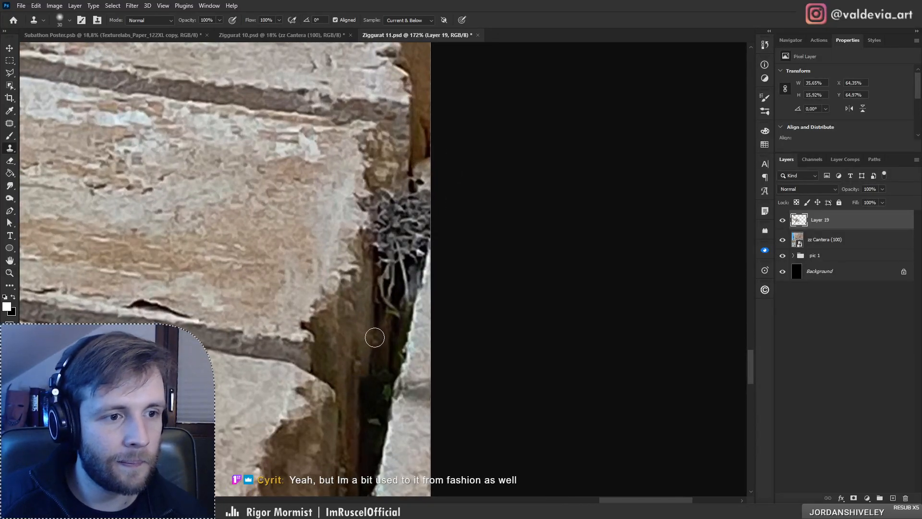
pyautogui.moveTo(381, 332)
pyautogui.mouseDown()
pyautogui.moveTo(382, 204)
pyautogui.moveTo(354, 243)
pyautogui.moveTo(356, 267)
pyautogui.moveTo(339, 280)
pyautogui.moveTo(361, 265)
pyautogui.mouseUp()
pyautogui.moveTo(363, 211)
pyautogui.mouseDown()
pyautogui.moveTo(376, 187)
pyautogui.moveTo(385, 189)
pyautogui.moveTo(355, 195)
pyautogui.mouseUp()
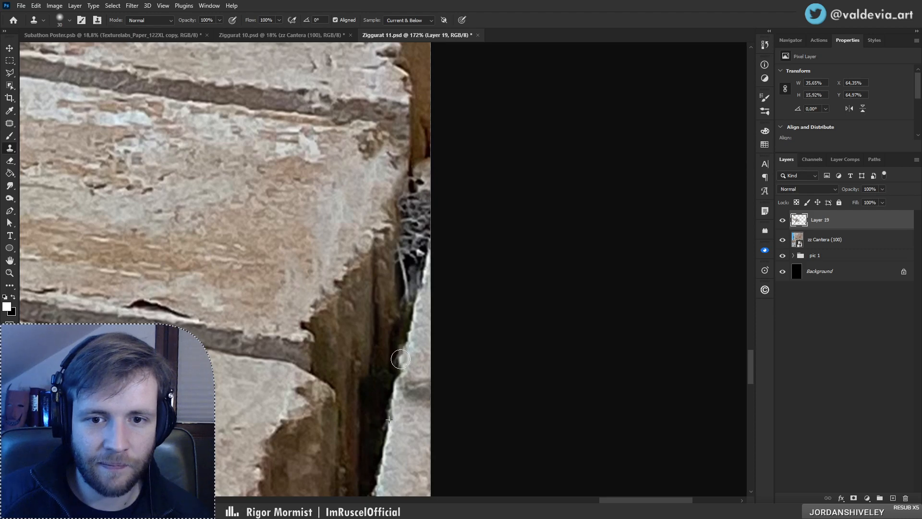
# Step: Undo the last stroke and clone dark crack shadow over the rest of the grey twig clump
pyautogui.hotkey('ctrl', 'z')
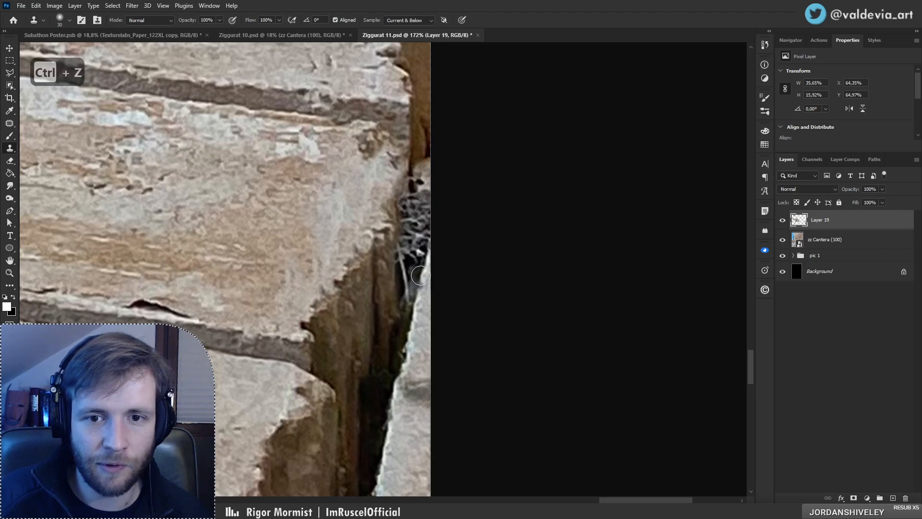
pyautogui.moveTo(421, 275)
pyautogui.mouseDown()
pyautogui.moveTo(407, 310)
pyautogui.moveTo(422, 225)
pyautogui.moveTo(415, 270)
pyautogui.mouseUp()
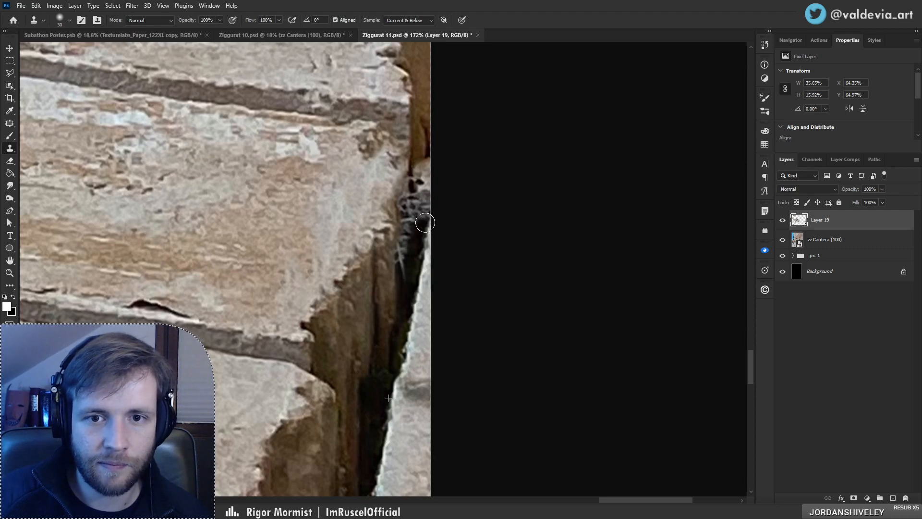
pyautogui.moveTo(425, 222)
pyautogui.mouseDown()
pyautogui.moveTo(412, 216)
pyautogui.moveTo(405, 264)
pyautogui.moveTo(415, 196)
pyautogui.moveTo(430, 178)
pyautogui.mouseUp()
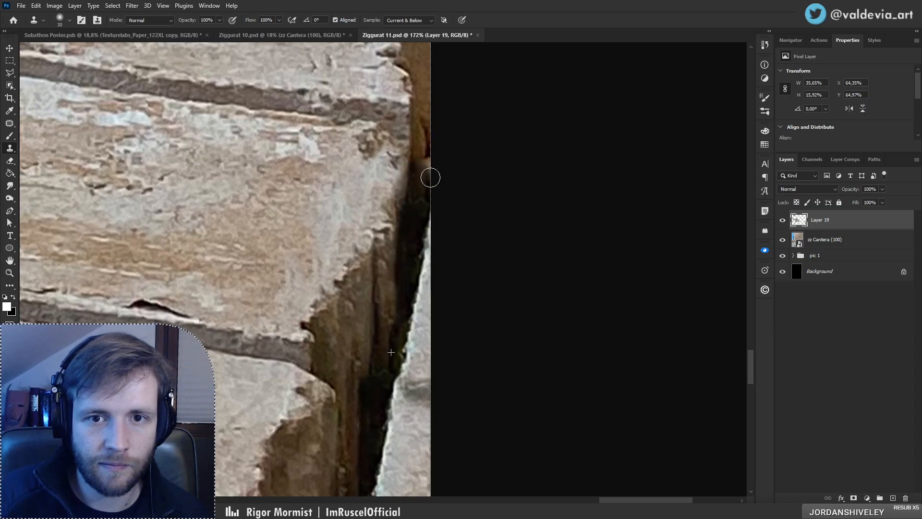
# Step: Clone over the middle of the dry grass clump in the distant crack among the pale slabs, undoing the poor stroke
pyautogui.press('z')
pyautogui.moveTo(436, 221); pyautogui.dragTo(250, 303)
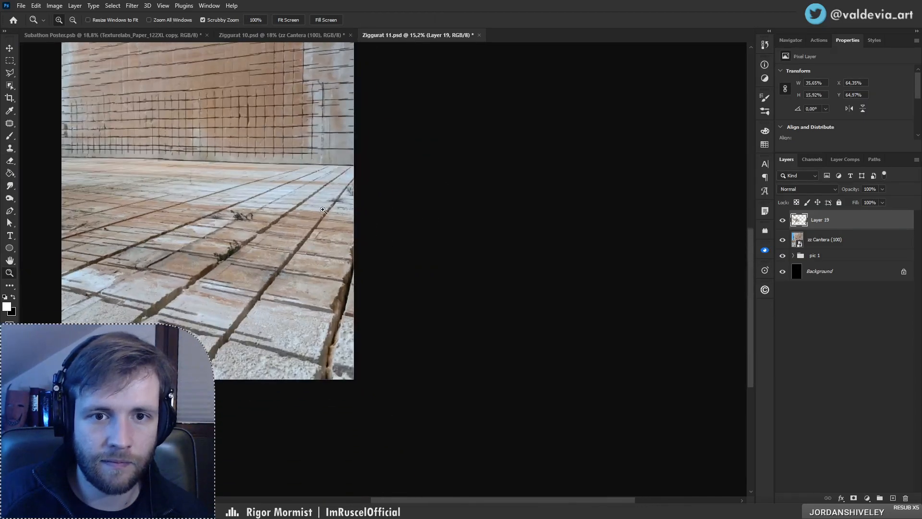
pyautogui.moveTo(350, 197); pyautogui.dragTo(426, 192)
pyautogui.moveTo(284, 174); pyautogui.dragTo(322, 193)
pyautogui.press('s')
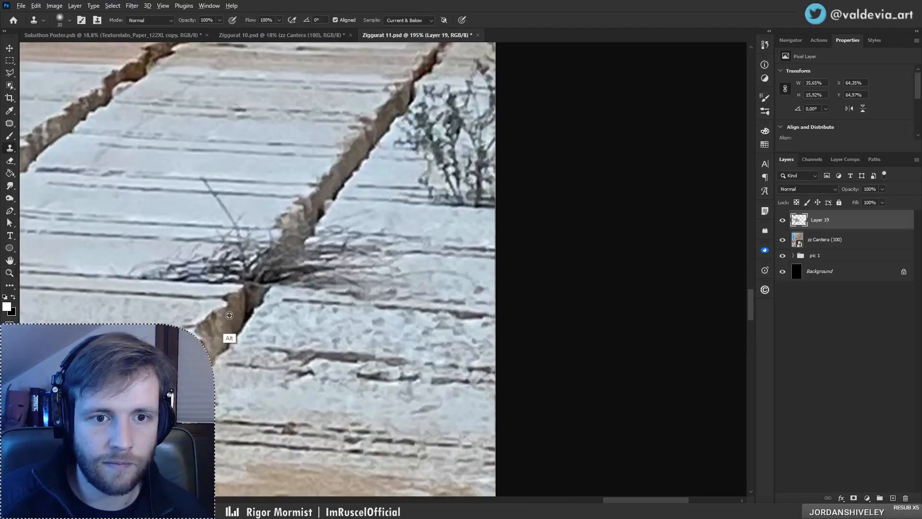
pyautogui.keyDown('alt'); pyautogui.click(203, 323); pyautogui.keyUp('alt')
pyautogui.moveTo(250, 272)
pyautogui.mouseDown()
pyautogui.moveTo(265, 242)
pyautogui.moveTo(233, 271)
pyautogui.moveTo(237, 240)
pyautogui.moveTo(216, 247)
pyautogui.moveTo(179, 232)
pyautogui.moveTo(218, 213)
pyautogui.moveTo(243, 223)
pyautogui.moveTo(217, 202)
pyautogui.mouseUp()
pyautogui.hotkey('ctrl', 'z')
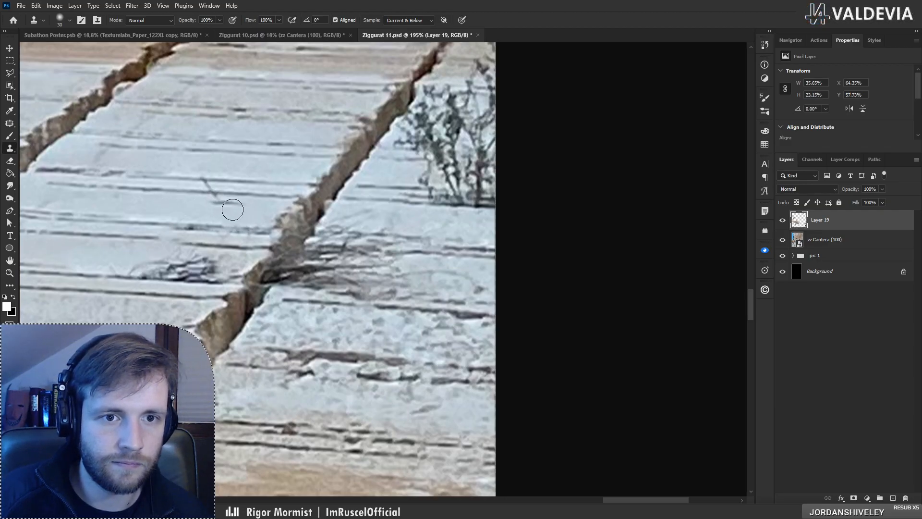
# Step: Clone pale stone over the twig stalk and remaining dry grass on the slab before the crack
pyautogui.keyDown('alt'); pyautogui.click(181, 190); pyautogui.keyUp('alt')
pyautogui.moveTo(242, 257); pyautogui.dragTo(441, 250)
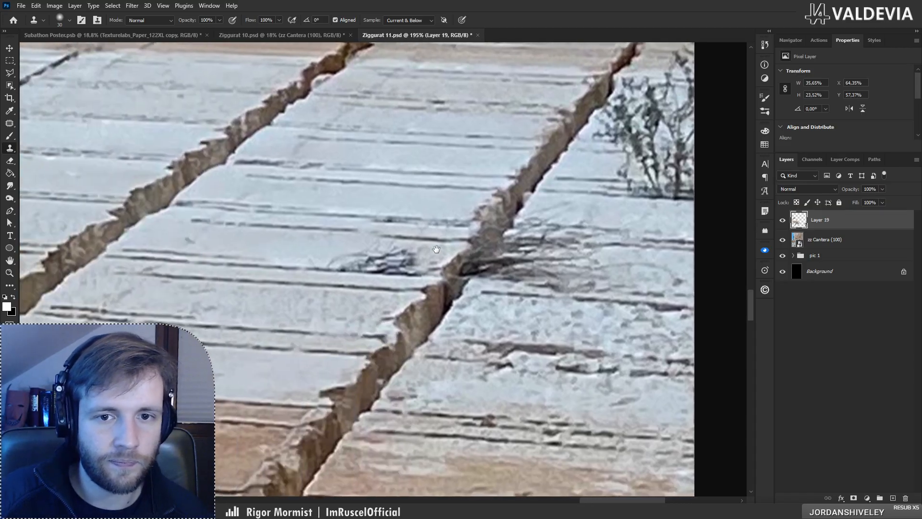
pyautogui.moveTo(342, 269)
pyautogui.mouseDown()
pyautogui.moveTo(368, 265)
pyautogui.moveTo(334, 258)
pyautogui.moveTo(390, 265)
pyautogui.moveTo(408, 255)
pyautogui.mouseUp()
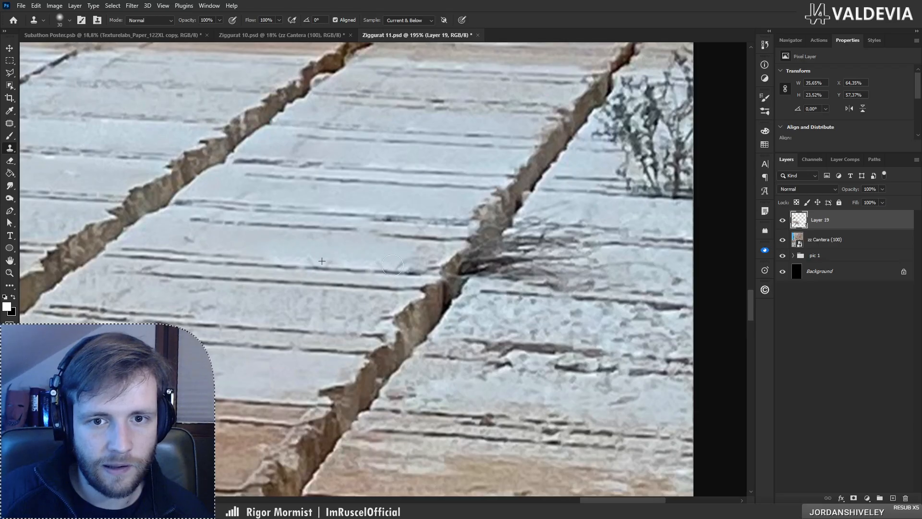
# Step: Clone pale stone over the dry grass on the slab beyond the crack and rebuild the brown crack edge
pyautogui.moveTo(318, 261); pyautogui.dragTo(273, 250)
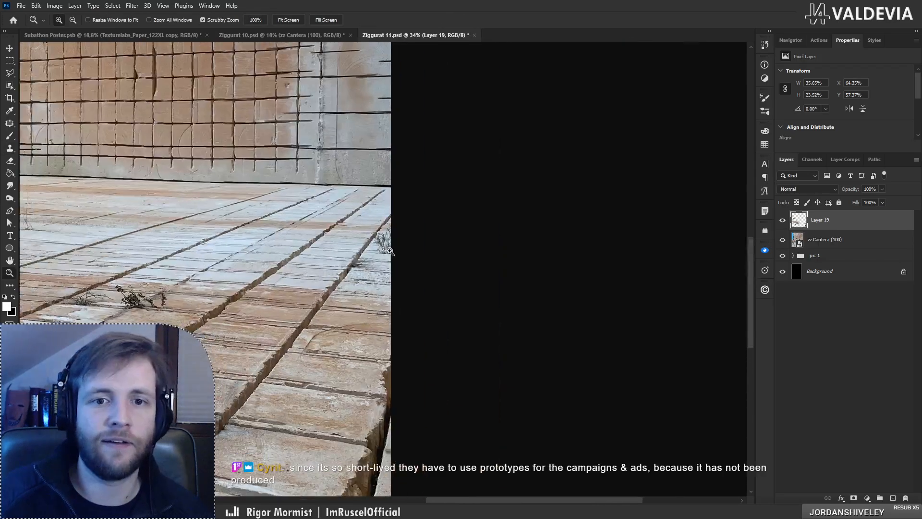
pyautogui.moveTo(390, 251); pyautogui.dragTo(426, 253)
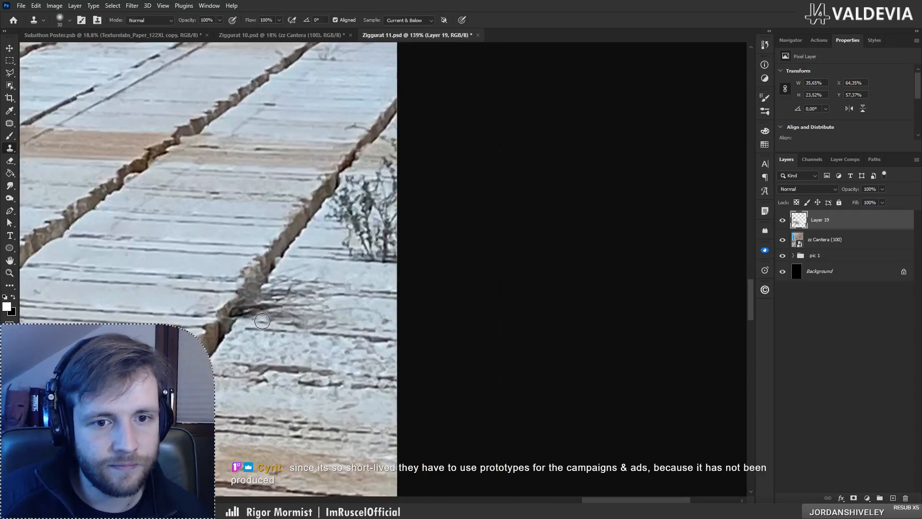
pyautogui.moveTo(259, 320); pyautogui.dragTo(406, 313)
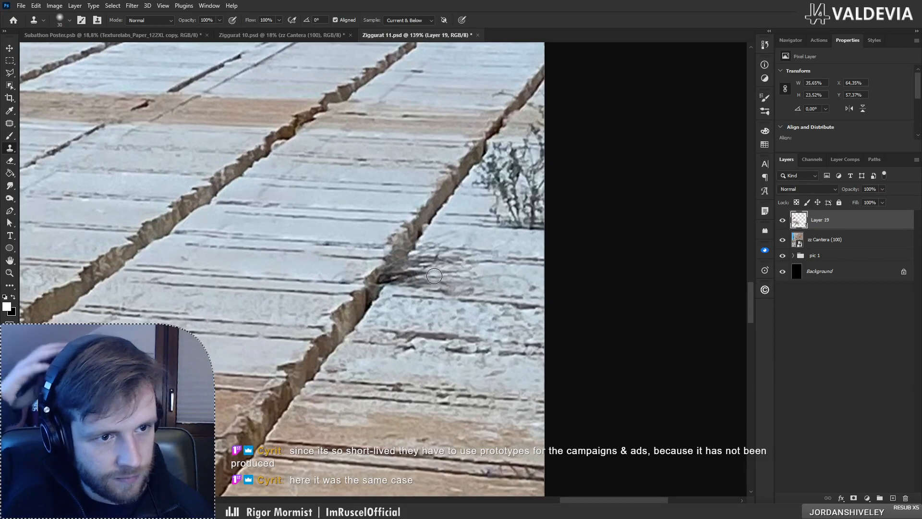
pyautogui.moveTo(434, 276)
pyautogui.mouseDown()
pyautogui.moveTo(403, 285)
pyautogui.moveTo(447, 288)
pyautogui.moveTo(408, 273)
pyautogui.moveTo(428, 275)
pyautogui.moveTo(421, 283)
pyautogui.mouseUp()
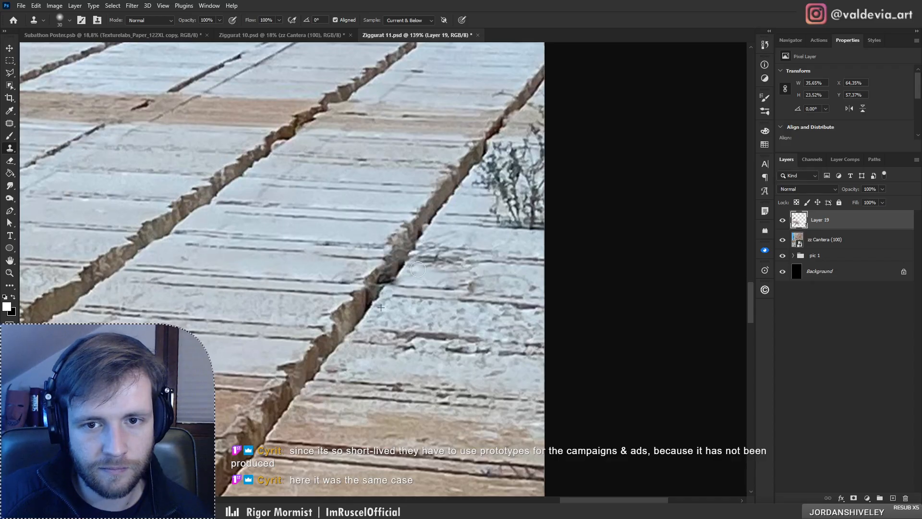
pyautogui.moveTo(448, 271); pyautogui.dragTo(476, 273)
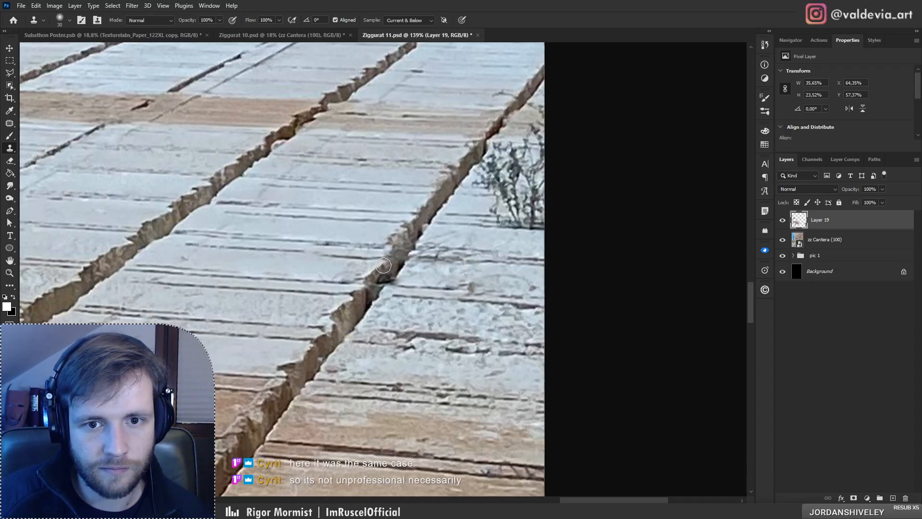
pyautogui.moveTo(383, 265); pyautogui.dragTo(394, 267)
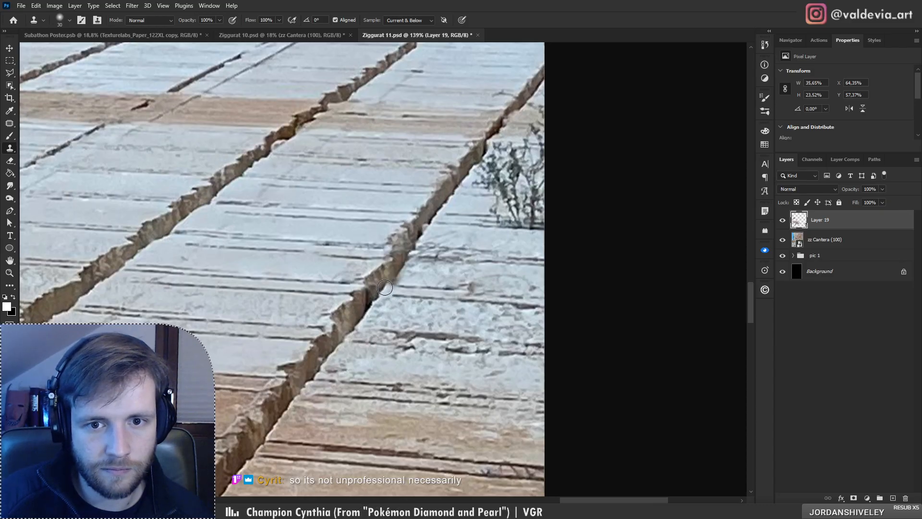
pyautogui.keyDown('alt'); pyautogui.click(413, 269); pyautogui.keyUp('alt')
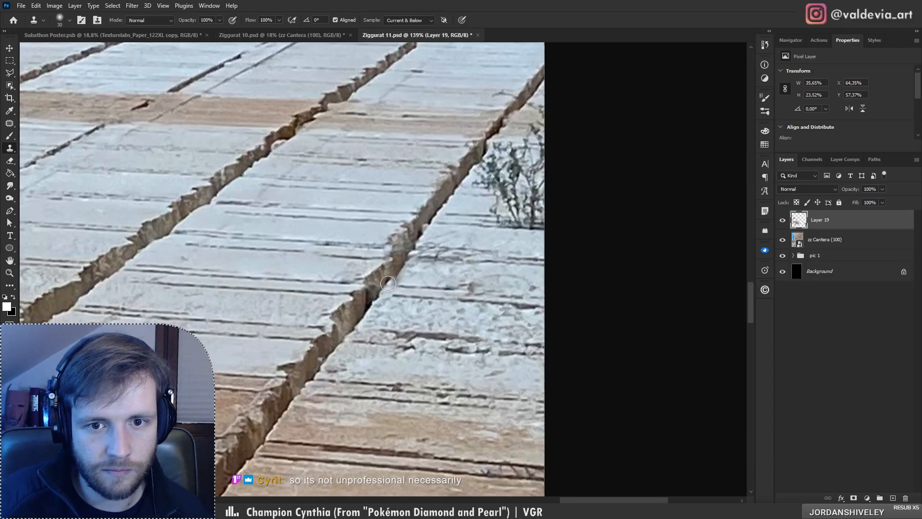
# Step: Cover the grey-green bush at the photo's edge with cloned pale slab texture up to the crack
pyautogui.moveTo(370, 252); pyautogui.dragTo(300, 252)
pyautogui.moveTo(381, 221); pyautogui.dragTo(456, 221)
pyautogui.click(412, 336)
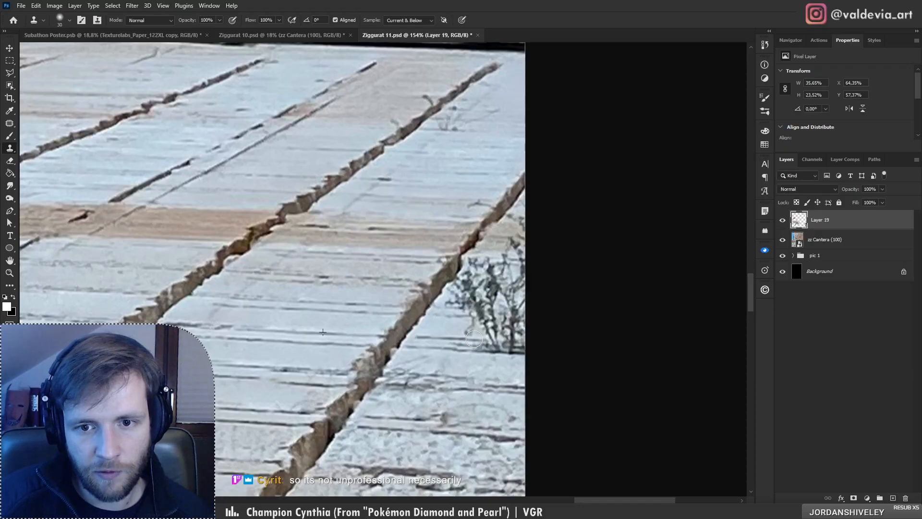
pyautogui.moveTo(474, 339)
pyautogui.mouseDown()
pyautogui.moveTo(516, 342)
pyautogui.moveTo(469, 340)
pyautogui.moveTo(477, 325)
pyautogui.moveTo(524, 328)
pyautogui.moveTo(441, 306)
pyautogui.moveTo(513, 317)
pyautogui.moveTo(457, 305)
pyautogui.moveTo(496, 298)
pyautogui.moveTo(459, 299)
pyautogui.moveTo(477, 276)
pyautogui.moveTo(524, 274)
pyautogui.mouseUp()
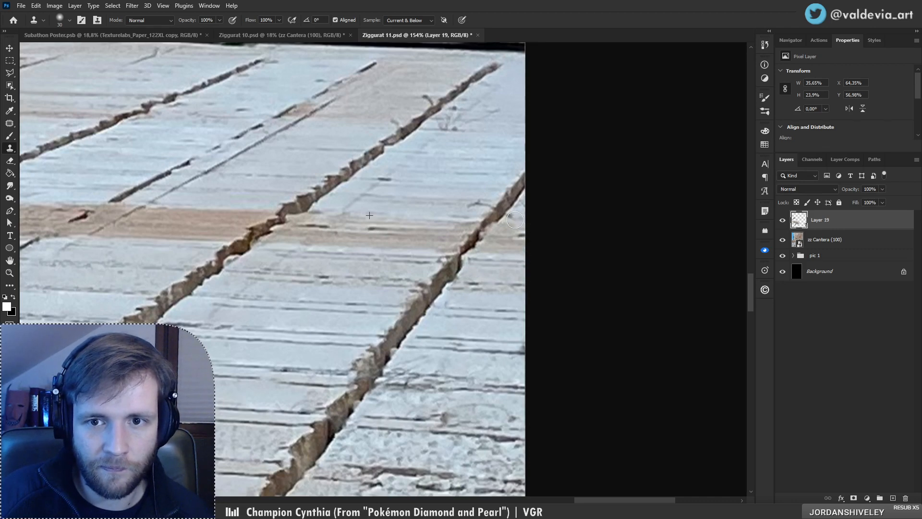
pyautogui.moveTo(514, 216)
pyautogui.mouseDown()
pyautogui.moveTo(537, 213)
pyautogui.moveTo(481, 207)
pyautogui.mouseUp()
pyautogui.keyDown('alt'); pyautogui.click(518, 196); pyautogui.keyUp('alt')
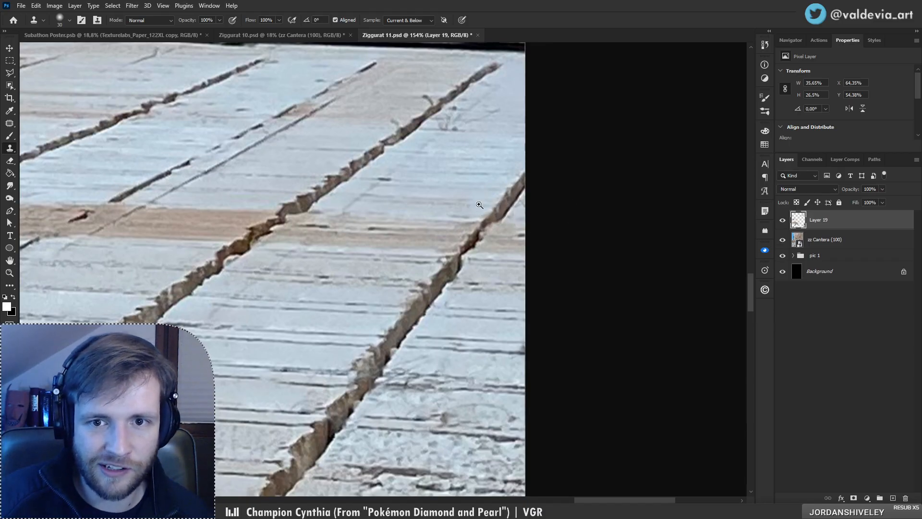
# Step: Clone brown slab texture and its joint line over the small upright sprig beside the leafy bush
pyautogui.moveTo(393, 205)
pyautogui.mouseDown()
pyautogui.moveTo(260, 225)
pyautogui.moveTo(426, 222)
pyautogui.moveTo(468, 241)
pyautogui.mouseUp()
pyautogui.press('s')
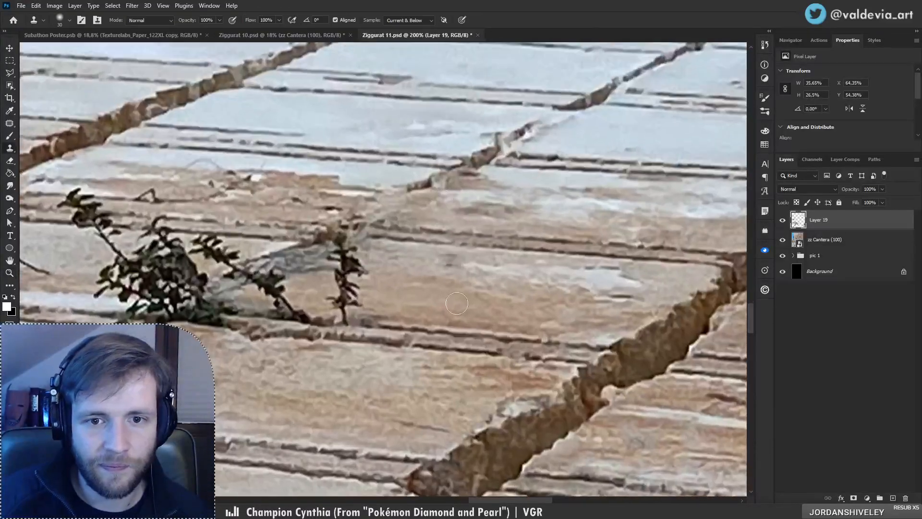
pyautogui.keyDown('alt'); pyautogui.click(483, 343); pyautogui.keyUp('alt')
pyautogui.moveTo(348, 325)
pyautogui.mouseDown()
pyautogui.moveTo(338, 307)
pyautogui.moveTo(356, 308)
pyautogui.moveTo(352, 270)
pyautogui.moveTo(337, 268)
pyautogui.moveTo(339, 254)
pyautogui.moveTo(360, 277)
pyautogui.moveTo(339, 256)
pyautogui.mouseUp()
pyautogui.keyDown('alt'); pyautogui.click(298, 268); pyautogui.keyUp('alt')
pyautogui.keyDown('alt'); pyautogui.click(297, 272); pyautogui.keyUp('alt')
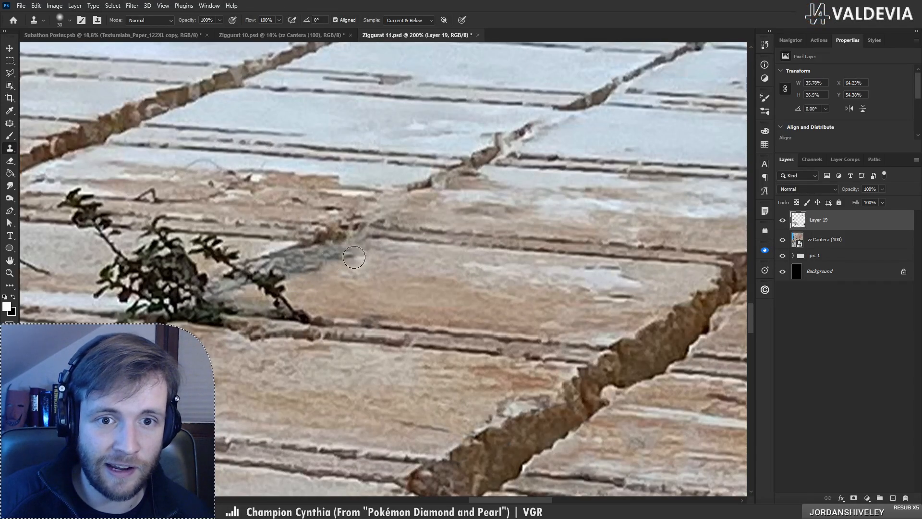
# Step: Clone stone over the leafy bush's drooping side branch across the grey diagonal crack
pyautogui.press('z')
pyautogui.moveTo(355, 287)
pyautogui.mouseDown()
pyautogui.moveTo(280, 291)
pyautogui.moveTo(374, 284)
pyautogui.mouseUp()
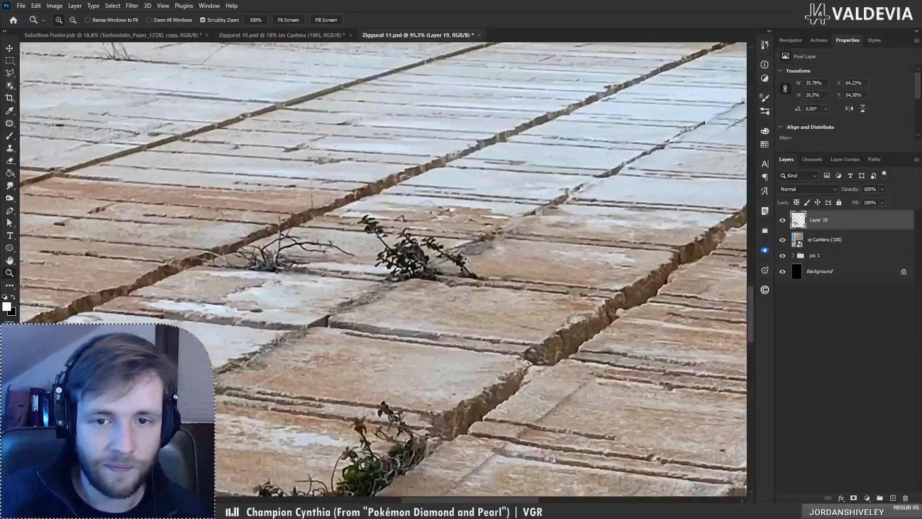
pyautogui.press('s')
pyautogui.moveTo(466, 260)
pyautogui.mouseDown()
pyautogui.moveTo(487, 264)
pyautogui.moveTo(482, 291)
pyautogui.moveTo(468, 286)
pyautogui.moveTo(456, 260)
pyautogui.moveTo(423, 253)
pyautogui.moveTo(457, 258)
pyautogui.moveTo(398, 236)
pyautogui.mouseUp()
pyautogui.keyDown('alt'); pyautogui.click(580, 301); pyautogui.keyUp('alt')
pyautogui.keyDown('alt'); pyautogui.click(466, 252); pyautogui.keyUp('alt')
pyautogui.keyDown('alt'); pyautogui.click(461, 247); pyautogui.keyUp('alt')
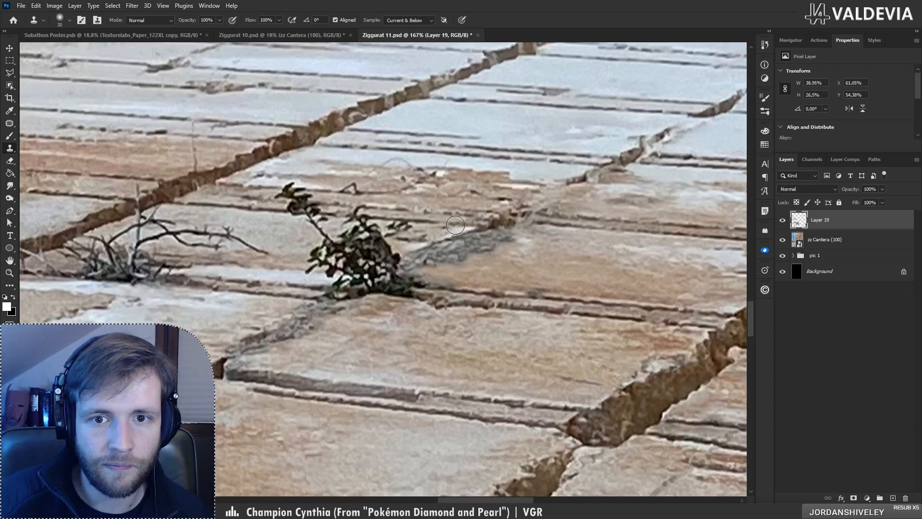
# Step: Clone pale stone over the body of the leafy bush and the long branches of the dry bush beside it
pyautogui.keyDown('alt'); pyautogui.click(646, 266); pyautogui.keyUp('alt')
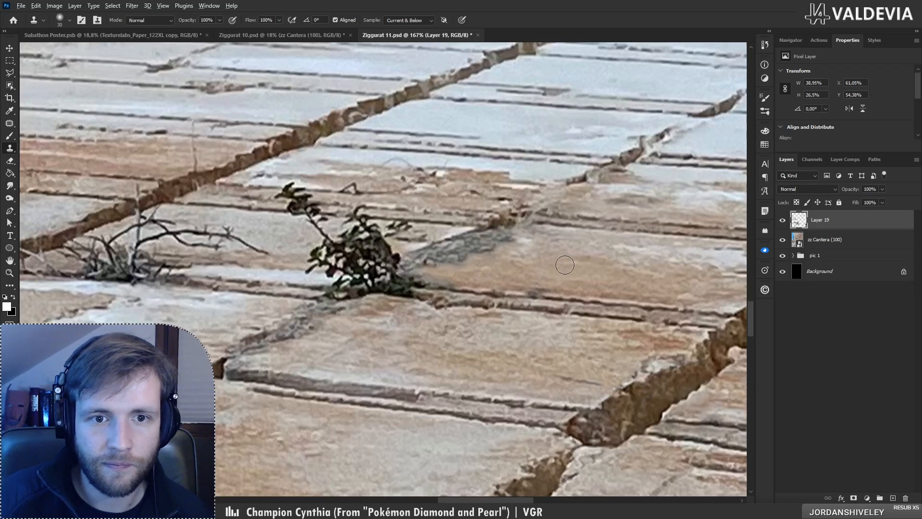
pyautogui.moveTo(281, 268); pyautogui.dragTo(400, 272)
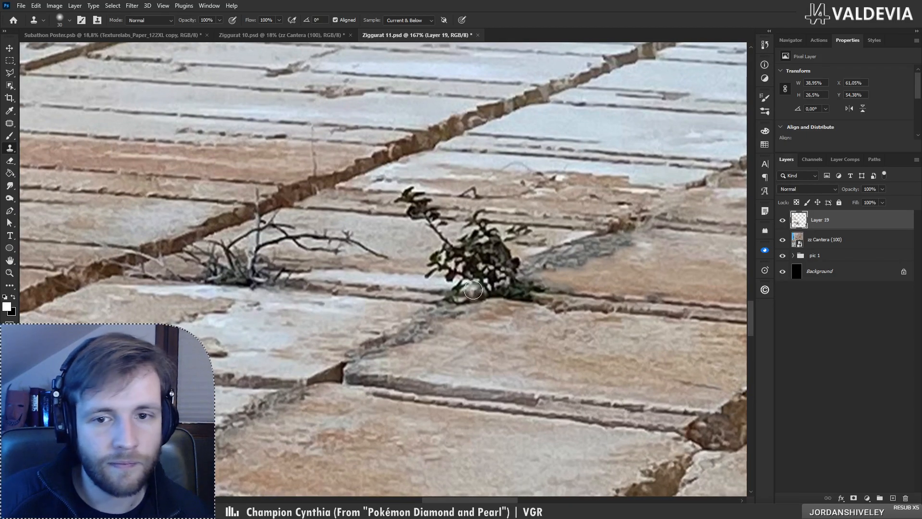
pyautogui.moveTo(476, 294)
pyautogui.mouseDown()
pyautogui.moveTo(447, 282)
pyautogui.moveTo(481, 278)
pyautogui.moveTo(433, 268)
pyautogui.moveTo(461, 267)
pyautogui.moveTo(469, 247)
pyautogui.moveTo(447, 242)
pyautogui.moveTo(507, 263)
pyautogui.mouseUp()
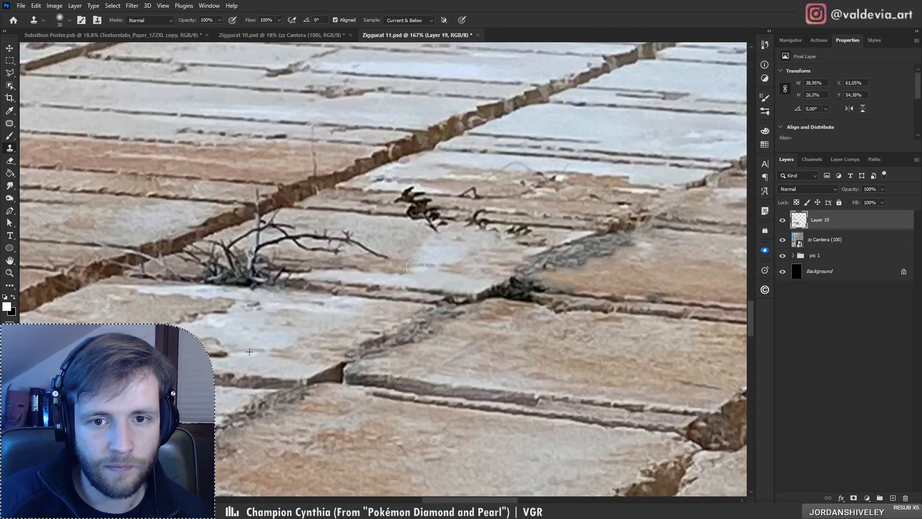
pyautogui.moveTo(403, 267)
pyautogui.mouseDown()
pyautogui.moveTo(280, 252)
pyautogui.moveTo(331, 245)
pyautogui.moveTo(308, 236)
pyautogui.moveTo(271, 246)
pyautogui.moveTo(288, 271)
pyautogui.moveTo(305, 270)
pyautogui.mouseUp()
# Step: Clone pale slab texture over the remaining dark leafy sprigs lying across the slab above the grey diagonal crack
pyautogui.press('z')
pyautogui.moveTo(349, 248); pyautogui.dragTo(294, 249)
pyautogui.moveTo(351, 231); pyautogui.dragTo(398, 231)
pyautogui.press('s')
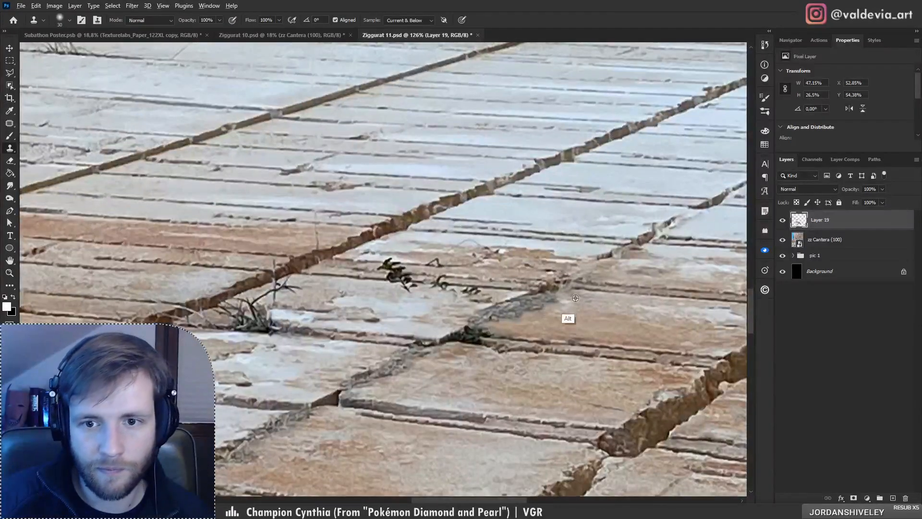
pyautogui.keyDown('alt'); pyautogui.click(674, 299); pyautogui.keyUp('alt')
pyautogui.click(466, 284)
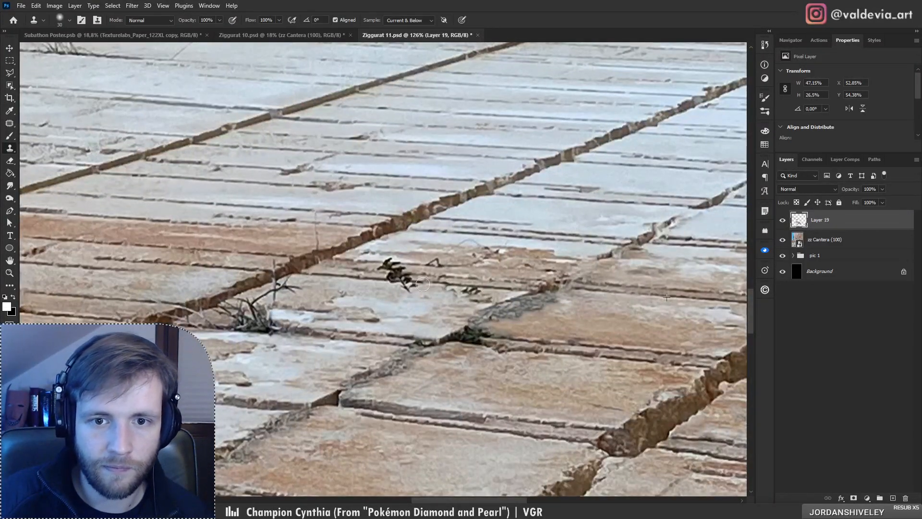
pyautogui.moveTo(423, 284)
pyautogui.mouseDown()
pyautogui.moveTo(380, 280)
pyautogui.moveTo(443, 279)
pyautogui.moveTo(366, 283)
pyautogui.moveTo(434, 278)
pyautogui.mouseUp()
# Step: Clone slab texture and its joint line over the dry bush and its dark branches beside the brown crack
pyautogui.press('z')
pyautogui.moveTo(271, 300); pyautogui.dragTo(297, 299)
pyautogui.press('s')
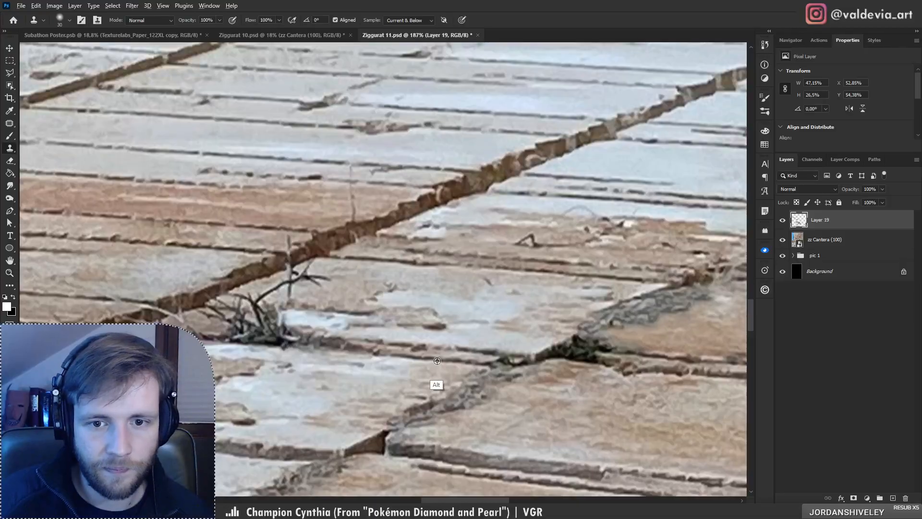
pyautogui.moveTo(302, 344)
pyautogui.mouseDown()
pyautogui.moveTo(262, 338)
pyautogui.moveTo(288, 332)
pyautogui.moveTo(238, 317)
pyautogui.moveTo(324, 275)
pyautogui.mouseUp()
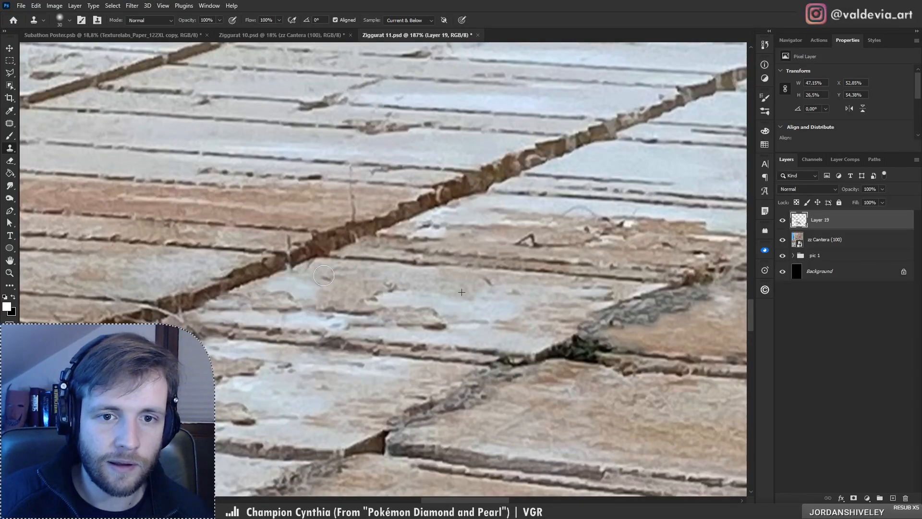
# Step: Clone stone and crack texture over the thin upright stem and the twig stub standing at the brown crack
pyautogui.press('z')
pyautogui.moveTo(413, 331)
pyautogui.mouseDown()
pyautogui.moveTo(351, 332)
pyautogui.moveTo(396, 333)
pyautogui.moveTo(336, 312)
pyautogui.moveTo(276, 321)
pyautogui.mouseUp()
pyautogui.press('s')
pyautogui.press('z')
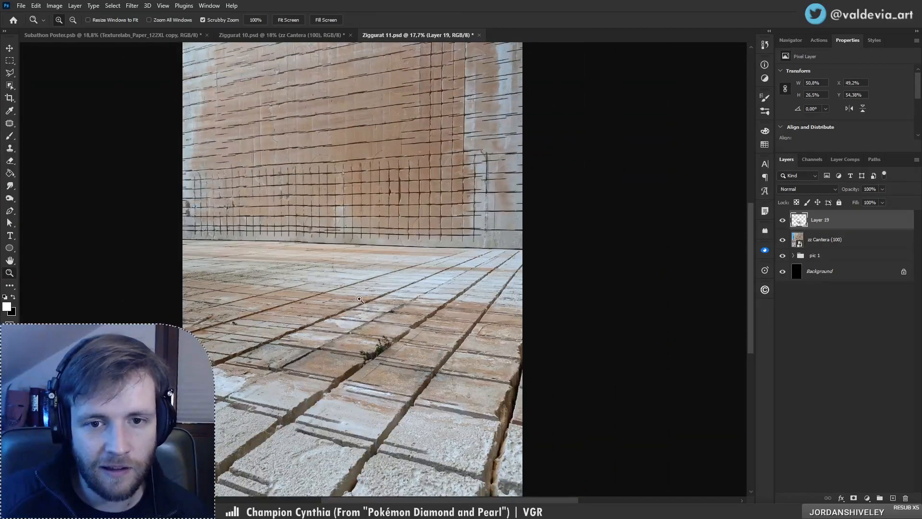
pyautogui.moveTo(359, 299)
pyautogui.mouseDown()
pyautogui.moveTo(461, 299)
pyautogui.moveTo(478, 271)
pyautogui.moveTo(475, 238)
pyautogui.mouseUp()
pyautogui.press('s')
pyautogui.keyDown('alt'); pyautogui.click(545, 251); pyautogui.keyUp('alt')
pyautogui.hotkey('ctrl', 'z')
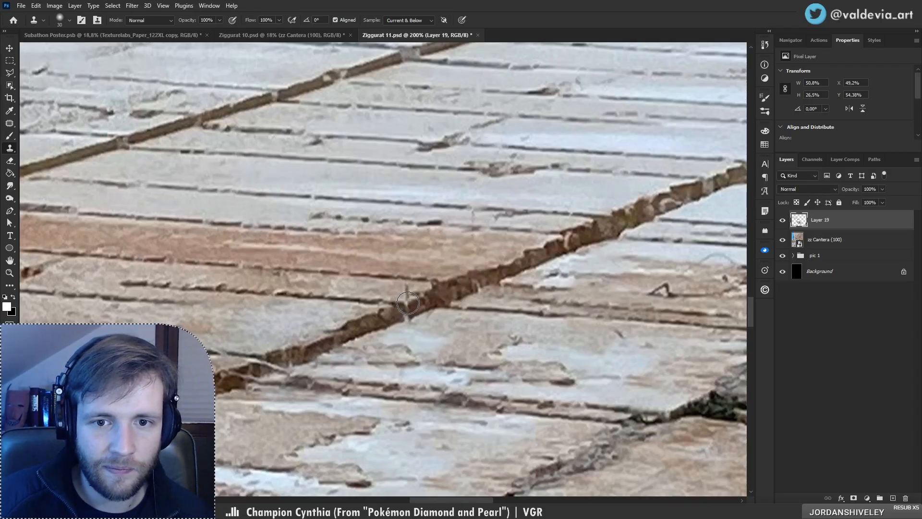
pyautogui.moveTo(407, 303)
pyautogui.mouseDown()
pyautogui.moveTo(407, 311)
pyautogui.moveTo(329, 307)
pyautogui.moveTo(430, 269)
pyautogui.mouseUp()
# Step: Clone crack and slab texture over the pale curved branch that crosses the brown crack
pyautogui.press('z')
pyautogui.press('s')
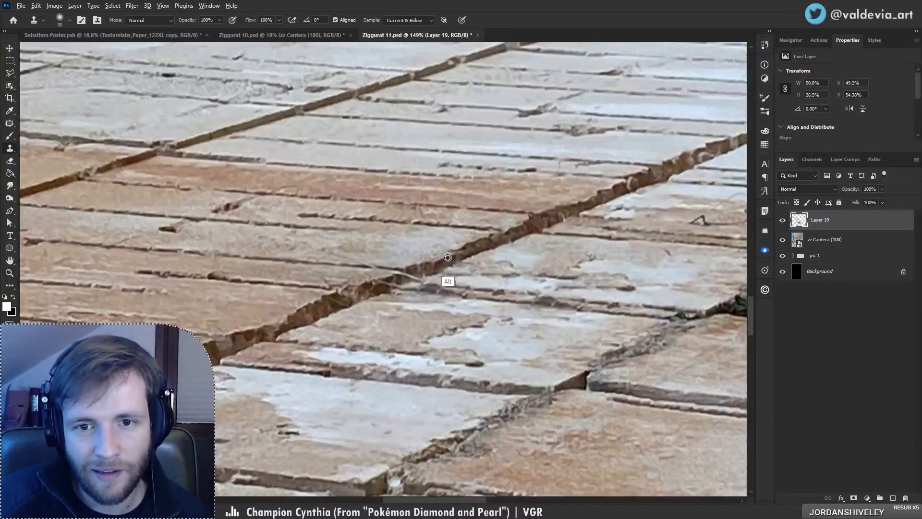
pyautogui.keyDown('alt'); pyautogui.click(447, 257); pyautogui.keyUp('alt')
pyautogui.moveTo(404, 272)
pyautogui.mouseDown()
pyautogui.moveTo(380, 287)
pyautogui.moveTo(417, 264)
pyautogui.moveTo(358, 293)
pyautogui.mouseUp()
pyautogui.keyDown('alt'); pyautogui.click(418, 265); pyautogui.keyUp('alt')
# Step: Clone floor texture over the tall thin dry weed on the pale slabs near the quarry wall
pyautogui.press('z')
pyautogui.moveTo(381, 244); pyautogui.dragTo(298, 249)
pyautogui.moveTo(363, 199); pyautogui.dragTo(447, 192)
pyautogui.press('s')
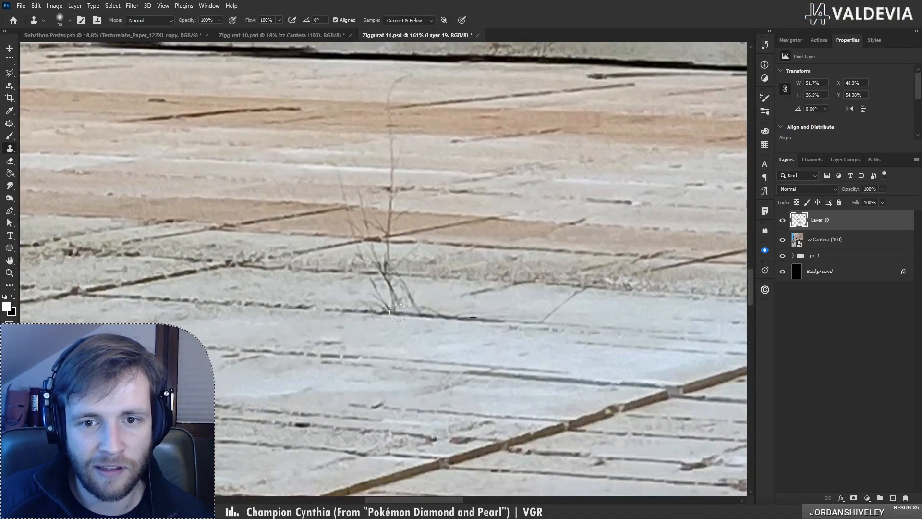
pyautogui.moveTo(398, 312)
pyautogui.mouseDown()
pyautogui.moveTo(406, 295)
pyautogui.moveTo(393, 307)
pyautogui.moveTo(361, 284)
pyautogui.moveTo(398, 286)
pyautogui.moveTo(382, 253)
pyautogui.moveTo(389, 266)
pyautogui.moveTo(377, 250)
pyautogui.moveTo(358, 255)
pyautogui.moveTo(406, 236)
pyautogui.moveTo(388, 220)
pyautogui.mouseUp()
pyautogui.moveTo(403, 188)
pyautogui.mouseDown()
pyautogui.moveTo(416, 261)
pyautogui.moveTo(374, 268)
pyautogui.moveTo(379, 248)
pyautogui.moveTo(423, 241)
pyautogui.moveTo(416, 248)
pyautogui.moveTo(413, 154)
pyautogui.mouseUp()
pyautogui.keyDown('alt'); pyautogui.click(532, 263); pyautogui.keyUp('alt')
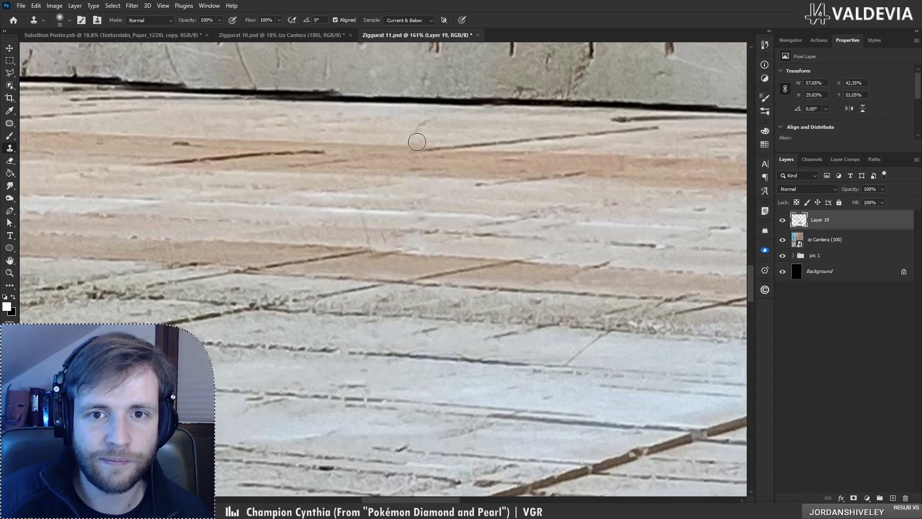
# Step: Redo the cloning at the tall weed's tip and cover its faint leftover stems across the orange stone band
pyautogui.hotkey('ctrl', 'z')
pyautogui.moveTo(434, 119)
pyautogui.mouseDown()
pyautogui.moveTo(412, 147)
pyautogui.moveTo(402, 128)
pyautogui.moveTo(328, 117)
pyautogui.moveTo(414, 158)
pyautogui.mouseUp()
pyautogui.hotkey('ctrl', 'space')
pyautogui.keyDown('alt'); pyautogui.click(397, 140); pyautogui.keyUp('alt')
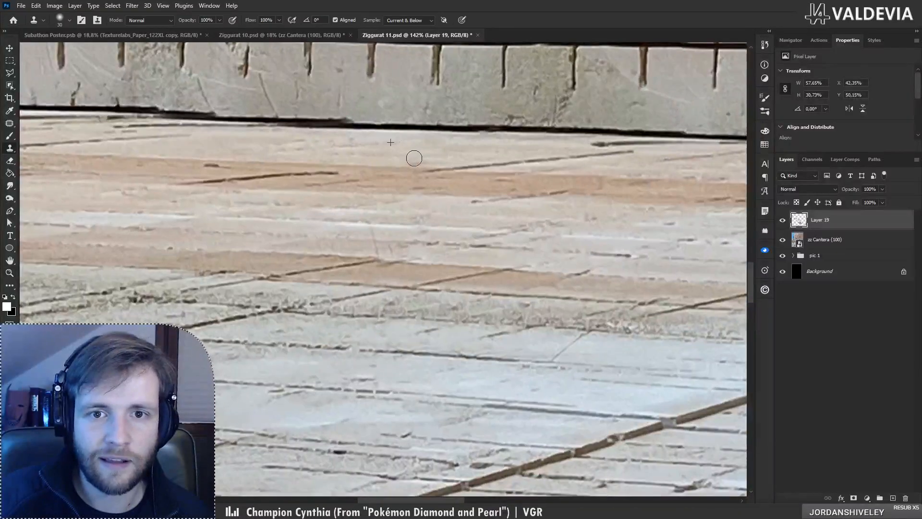
pyautogui.keyDown('alt'); pyautogui.click(346, 255); pyautogui.keyUp('alt')
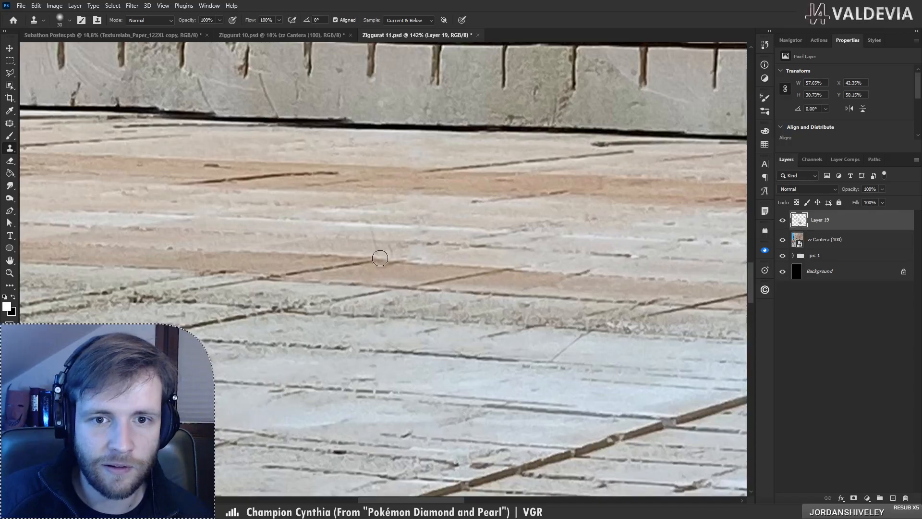
pyautogui.moveTo(382, 258); pyautogui.dragTo(373, 234)
# Step: Clone slab texture over the small black-and-white debris beside the brown crack near the photo's edge
pyautogui.hotkey('ctrl', 'space')
pyautogui.moveTo(346, 285); pyautogui.dragTo(269, 298)
pyautogui.moveTo(195, 363)
pyautogui.mouseDown()
pyautogui.moveTo(244, 362)
pyautogui.moveTo(265, 338)
pyautogui.moveTo(291, 264)
pyautogui.mouseUp()
pyautogui.press('space')
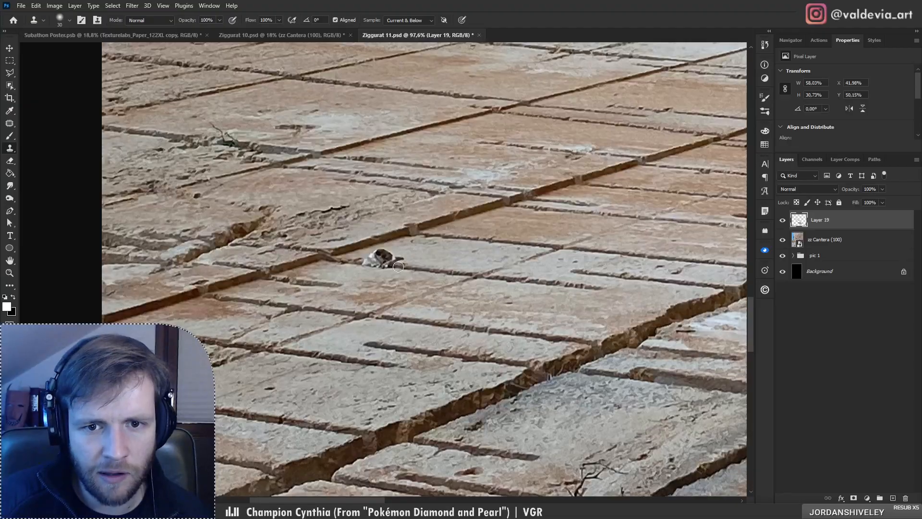
pyautogui.moveTo(399, 268)
pyautogui.mouseDown()
pyautogui.moveTo(367, 262)
pyautogui.moveTo(388, 256)
pyautogui.moveTo(278, 263)
pyautogui.mouseUp()
# Step: Clone brown slab texture and its edge over the green plant's leaves and stems spreading out of the main crack
pyautogui.hotkey('ctrl', 'space')
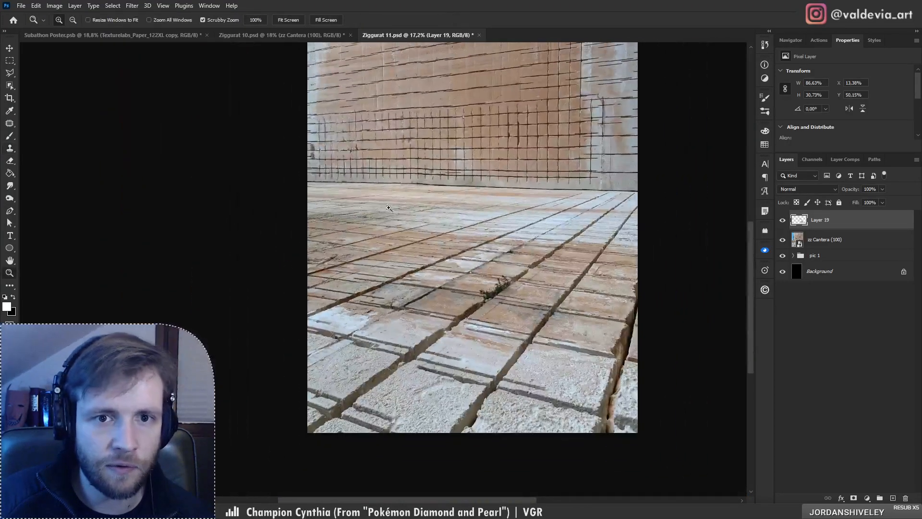
pyautogui.moveTo(519, 297)
pyautogui.mouseDown()
pyautogui.moveTo(582, 288)
pyautogui.moveTo(529, 284)
pyautogui.moveTo(591, 284)
pyautogui.mouseUp()
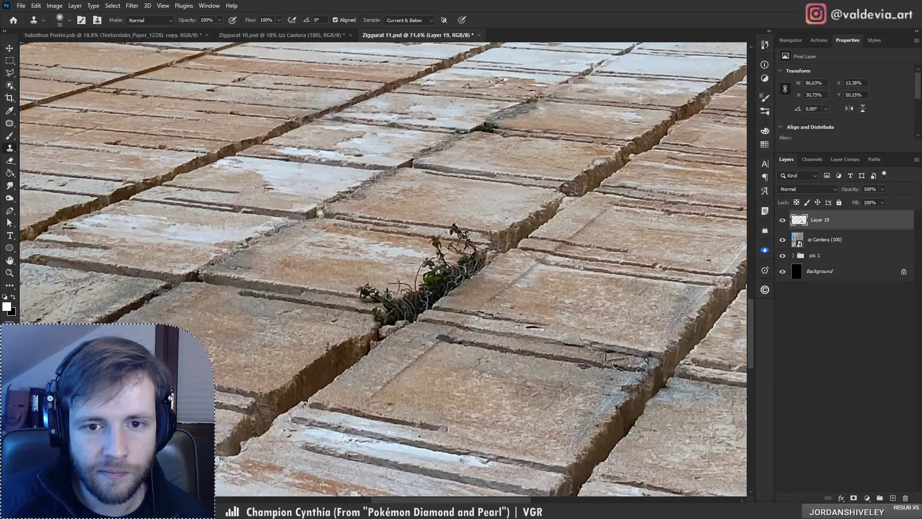
pyautogui.hotkey('ctrl', 'z')
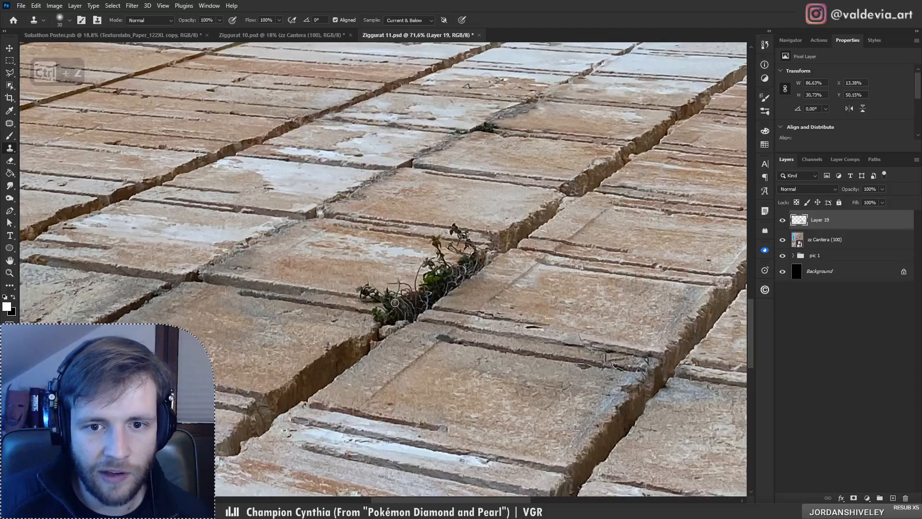
pyautogui.moveTo(391, 300)
pyautogui.mouseDown()
pyautogui.moveTo(359, 291)
pyautogui.moveTo(379, 289)
pyautogui.mouseUp()
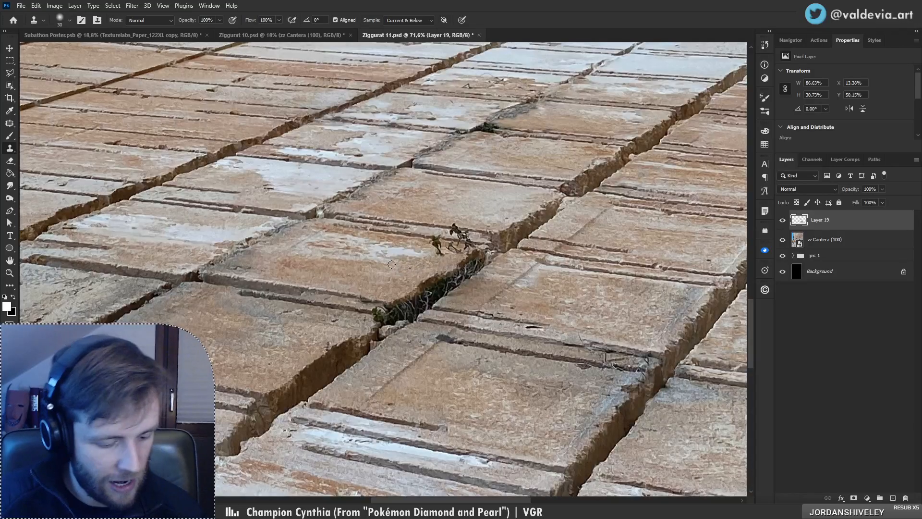
# Step: Clone slab texture over the two sprigs at the upper end of the green plant, enlarging the brush to 60
pyautogui.moveTo(424, 253)
pyautogui.mouseDown()
pyautogui.moveTo(372, 250)
pyautogui.moveTo(440, 271)
pyautogui.moveTo(402, 272)
pyautogui.moveTo(381, 270)
pyautogui.moveTo(438, 248)
pyautogui.mouseUp()
pyautogui.press(']')
pyautogui.hotkey('ctrl', 'z')
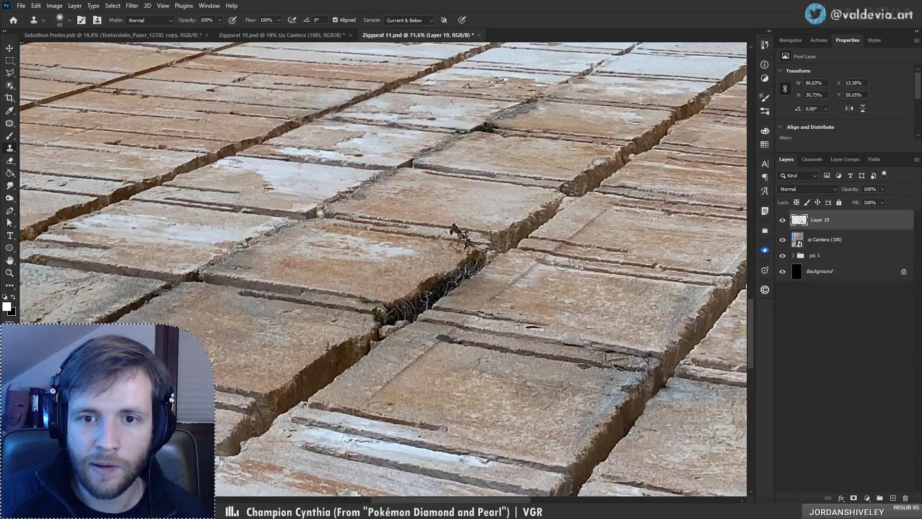
pyautogui.moveTo(450, 239)
pyautogui.mouseDown()
pyautogui.moveTo(451, 244)
pyautogui.moveTo(468, 236)
pyautogui.moveTo(447, 232)
pyautogui.mouseUp()
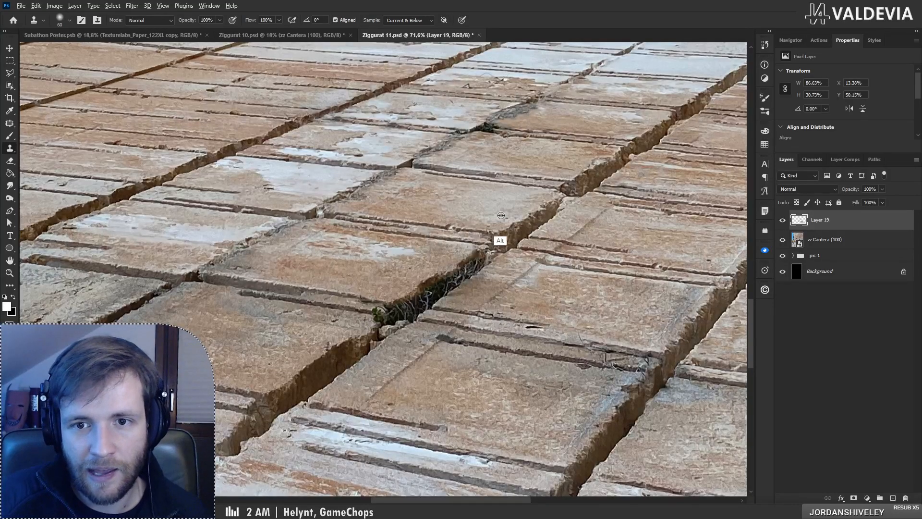
pyautogui.keyDown('alt'); pyautogui.click(524, 226); pyautogui.keyUp('alt')
pyautogui.moveTo(484, 260); pyautogui.dragTo(473, 262)
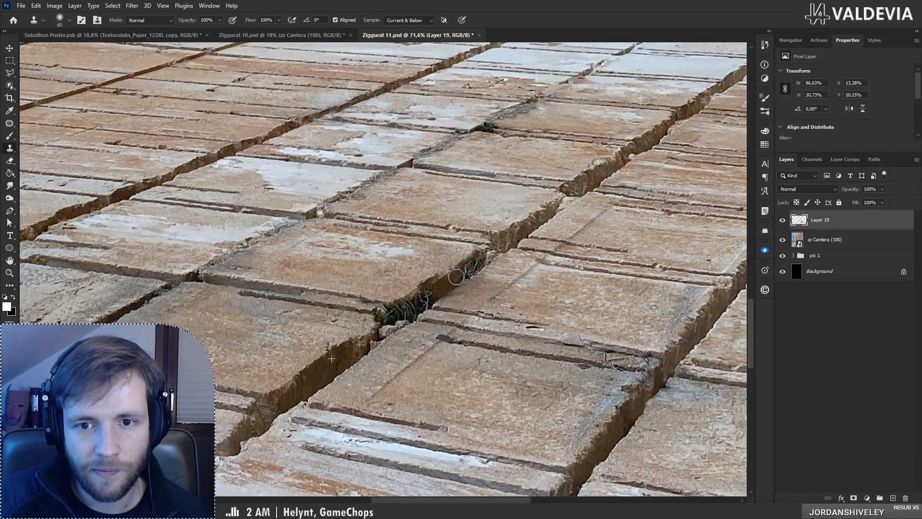
pyautogui.hotkey('ctrl', 'z')
# Step: Reduce the brush to 30 and clone brown crack texture and slab edge over the upper half of the plant inside the crack
pyautogui.press('[')
pyautogui.press('[')
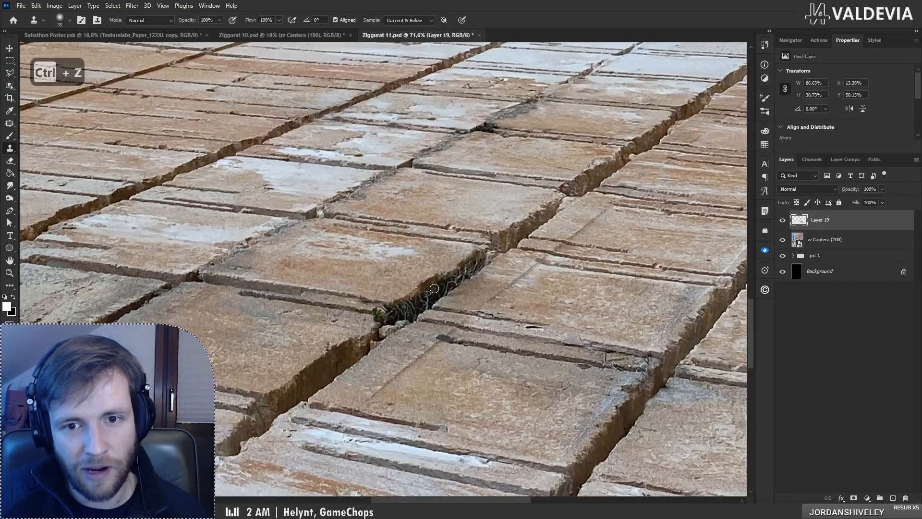
pyautogui.press('[')
pyautogui.moveTo(434, 288)
pyautogui.mouseDown()
pyautogui.moveTo(421, 297)
pyautogui.moveTo(427, 301)
pyautogui.mouseUp()
pyautogui.hotkey('ctrl', 'z')
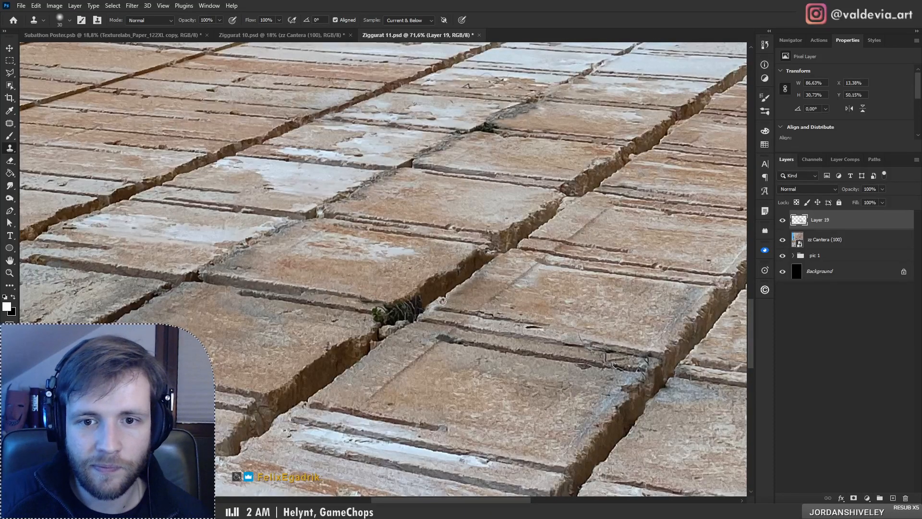
pyautogui.hotkey('ctrl', 'z')
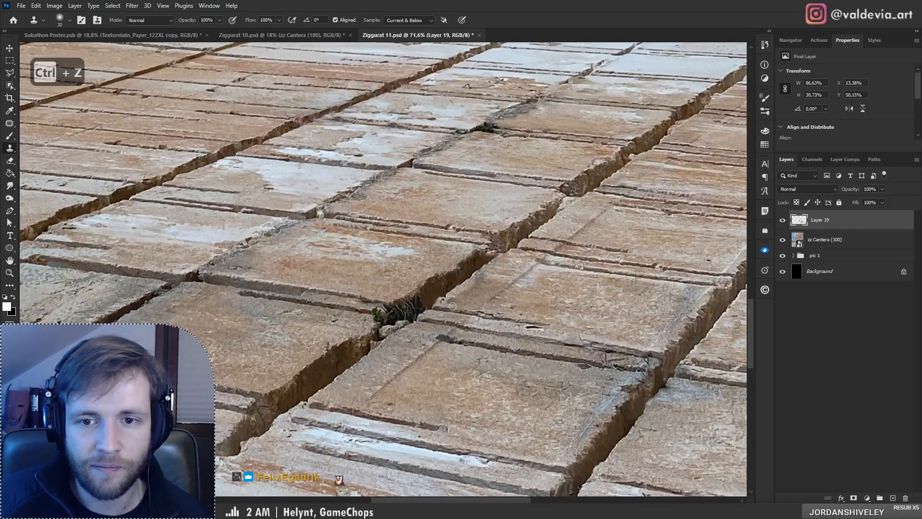
pyautogui.keyDown('alt'); pyautogui.click(482, 281); pyautogui.keyUp('alt')
pyautogui.moveTo(446, 292); pyautogui.dragTo(435, 302)
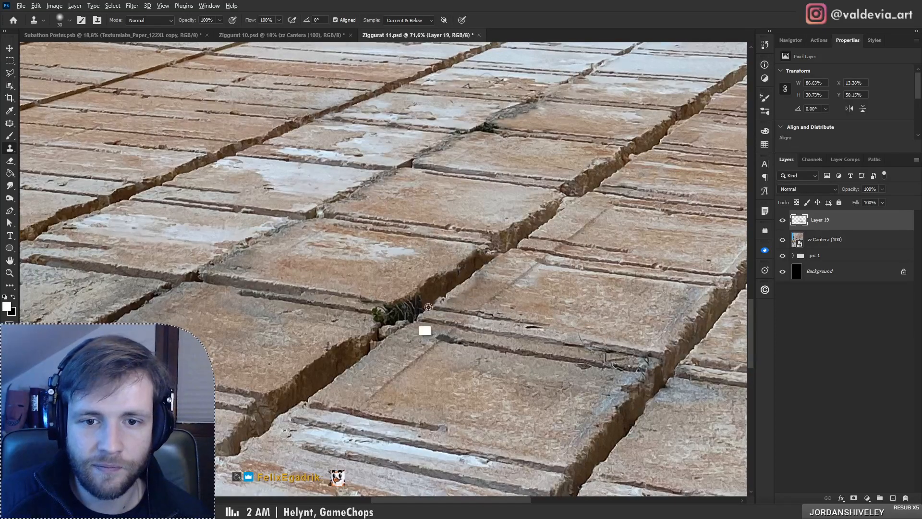
# Step: Clone the lower crack's brown texture over the rest of the plant inside the crack, up to the small green tuft
pyautogui.keyDown('alt'); pyautogui.click(302, 373); pyautogui.keyUp('alt')
pyautogui.moveTo(294, 379); pyautogui.dragTo(286, 386)
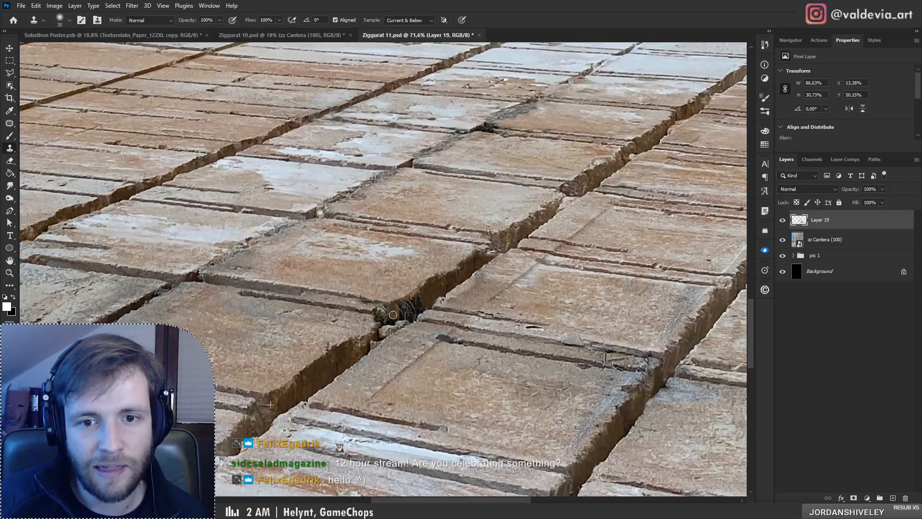
pyautogui.moveTo(393, 314)
pyautogui.mouseDown()
pyautogui.moveTo(435, 305)
pyautogui.moveTo(367, 313)
pyautogui.moveTo(449, 315)
pyautogui.mouseUp()
pyautogui.press('z')
pyautogui.press('s')
pyautogui.press('z')
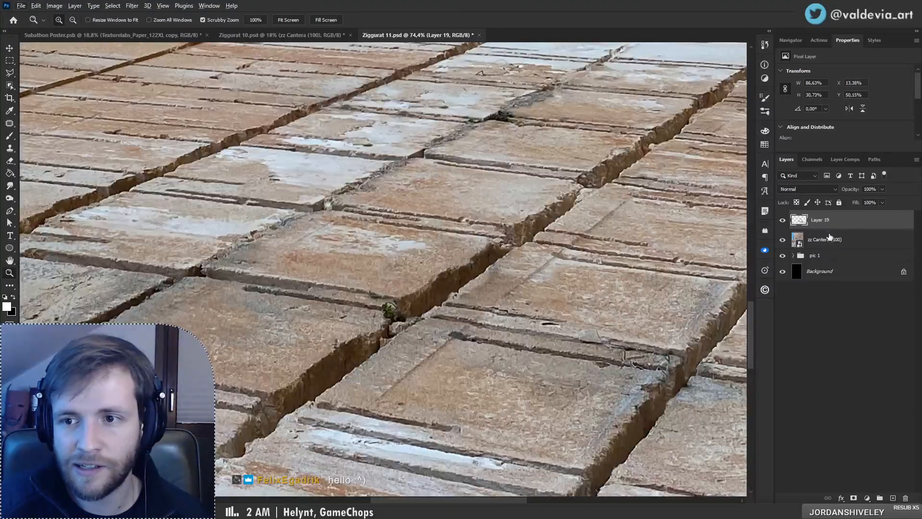
# Step: Clone slab texture over the grey dry twigs where the double joint line meets the neighbouring large crack
pyautogui.press('s')
pyautogui.moveTo(623, 375); pyautogui.dragTo(466, 331)
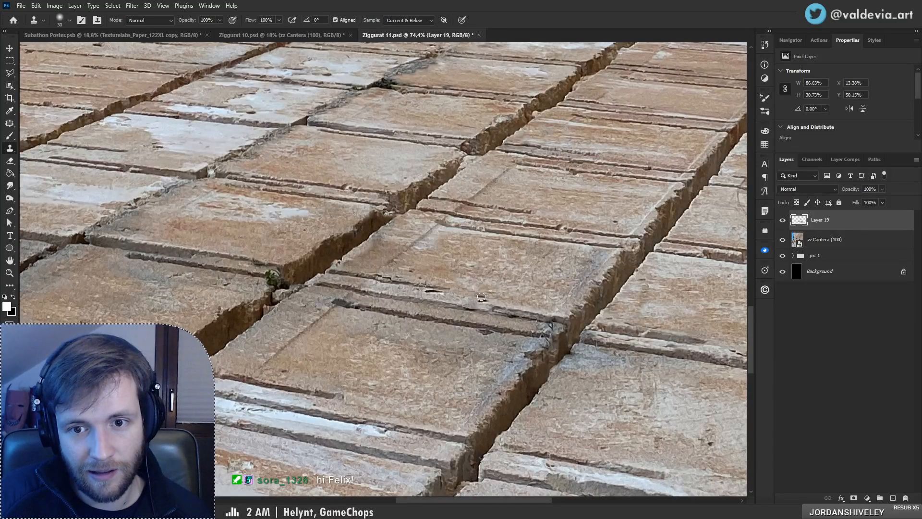
pyautogui.hotkey('ctrl', 'z')
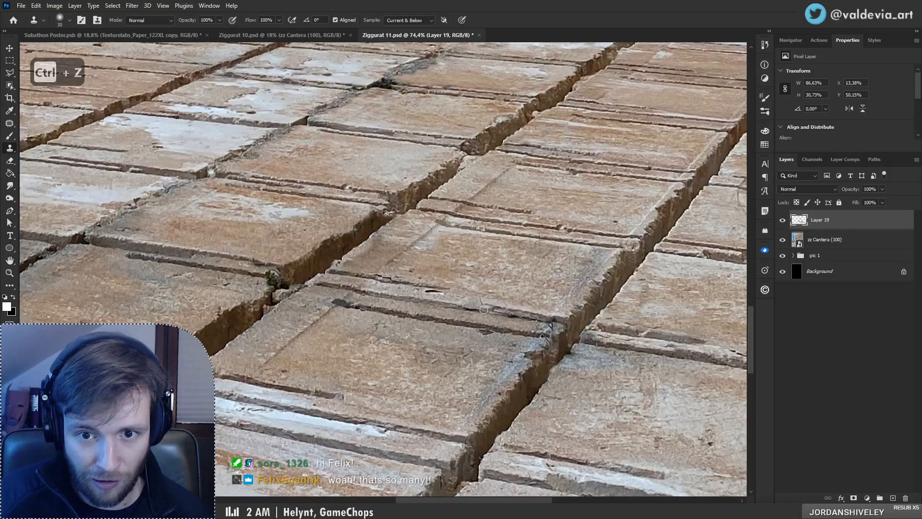
pyautogui.moveTo(482, 298); pyautogui.dragTo(480, 295)
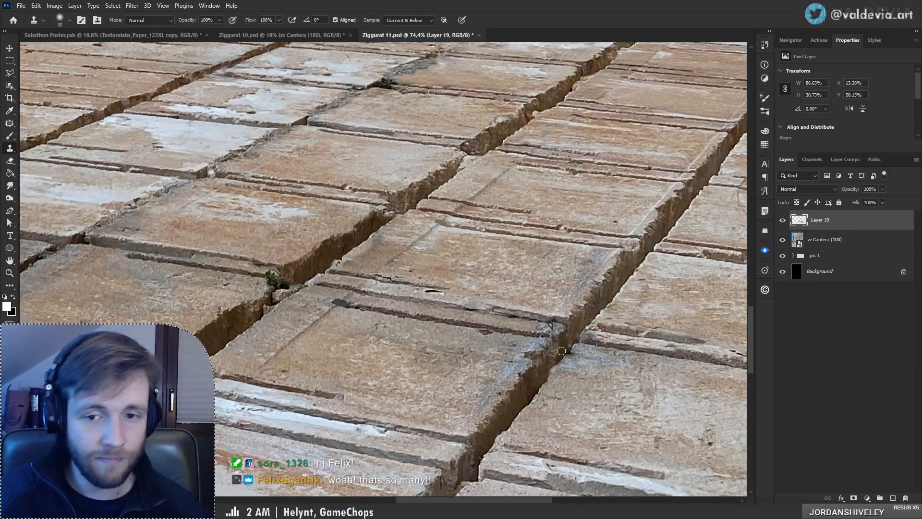
pyautogui.press('alt')
pyautogui.keyDown('alt'); pyautogui.click(510, 330); pyautogui.keyUp('alt')
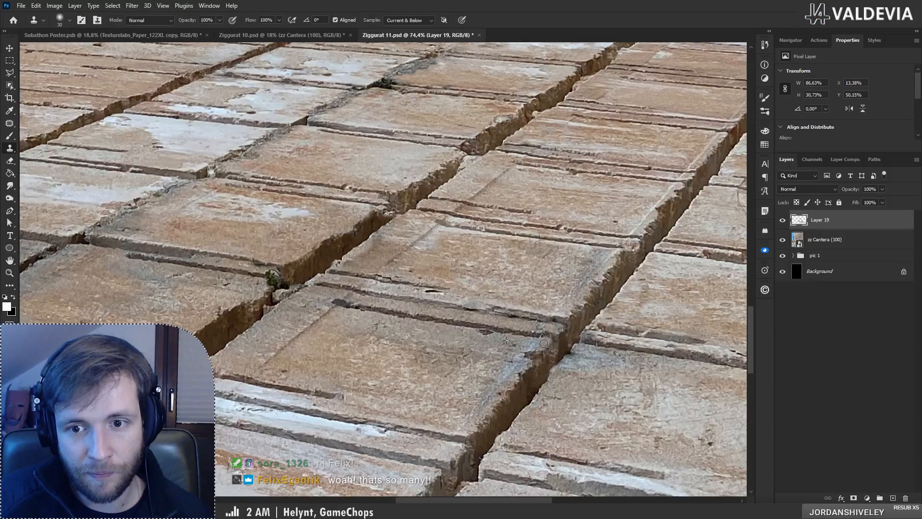
pyautogui.moveTo(544, 344); pyautogui.dragTo(541, 336)
# Step: Clone joint line and crack texture over the small green tuft and the loose stone at the crack junction
pyautogui.press('z')
pyautogui.moveTo(500, 290)
pyautogui.mouseDown()
pyautogui.moveTo(450, 276)
pyautogui.moveTo(530, 277)
pyautogui.mouseUp()
pyautogui.press('s')
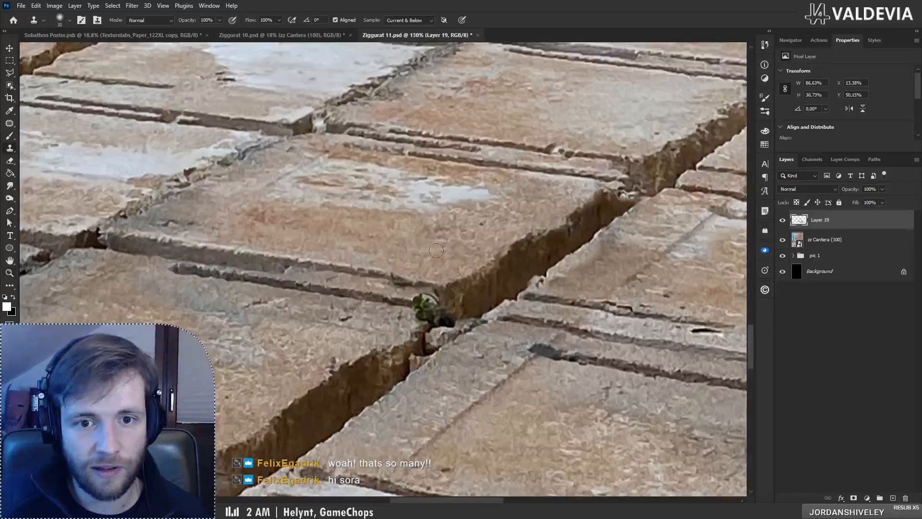
pyautogui.keyDown('alt'); pyautogui.click(358, 294); pyautogui.keyUp('alt')
pyautogui.moveTo(417, 301)
pyautogui.mouseDown()
pyautogui.moveTo(430, 298)
pyautogui.moveTo(424, 310)
pyautogui.moveTo(435, 317)
pyautogui.moveTo(416, 317)
pyautogui.moveTo(450, 321)
pyautogui.mouseUp()
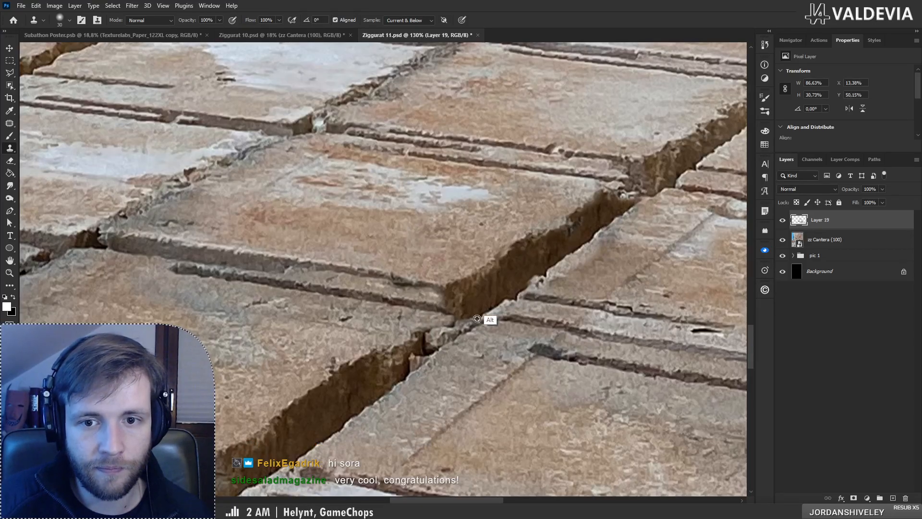
pyautogui.keyDown('alt'); pyautogui.click(400, 369); pyautogui.keyUp('alt')
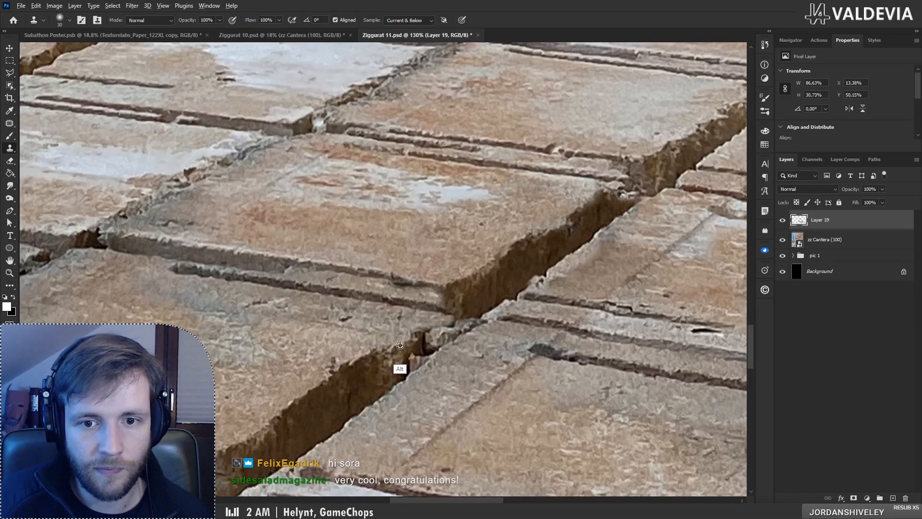
pyautogui.moveTo(431, 330)
pyautogui.mouseDown()
pyautogui.moveTo(450, 324)
pyautogui.moveTo(430, 345)
pyautogui.moveTo(452, 333)
pyautogui.mouseUp()
# Step: Examine the whole quarry photo for leftover plants and visible cloning on the stone floor
pyautogui.press('z')
pyautogui.moveTo(409, 293)
pyautogui.mouseDown()
pyautogui.moveTo(308, 308)
pyautogui.moveTo(289, 299)
pyautogui.moveTo(375, 304)
pyautogui.mouseUp()
pyautogui.moveTo(309, 240); pyautogui.dragTo(372, 177)
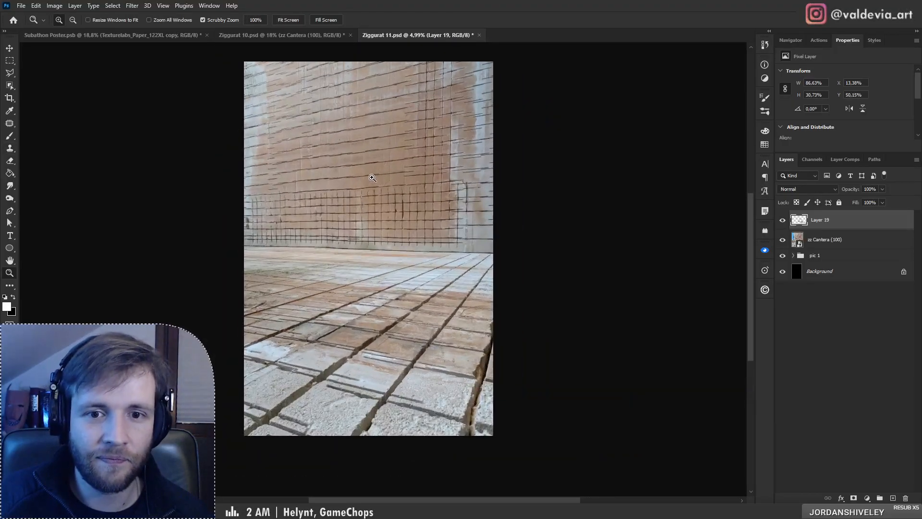
pyautogui.moveTo(279, 281); pyautogui.dragTo(308, 232)
pyautogui.moveTo(316, 273); pyautogui.dragTo(335, 267)
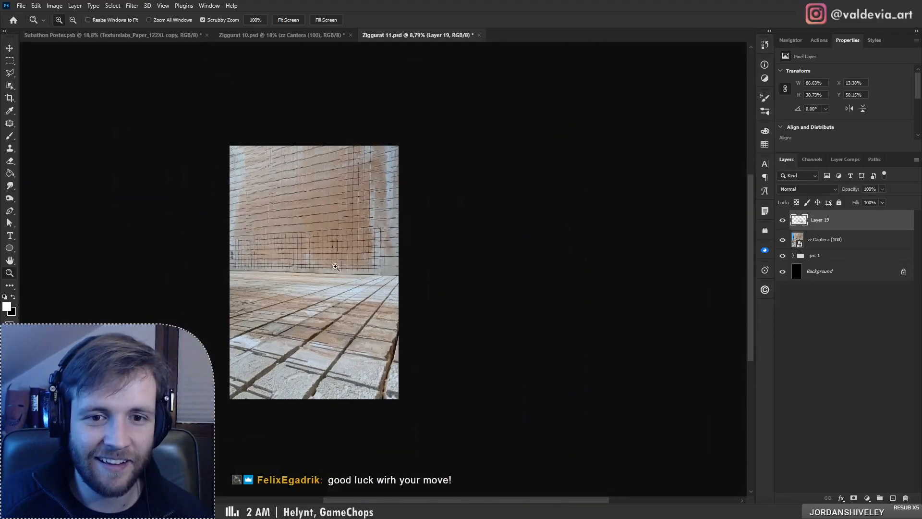
pyautogui.moveTo(293, 198); pyautogui.dragTo(310, 186)
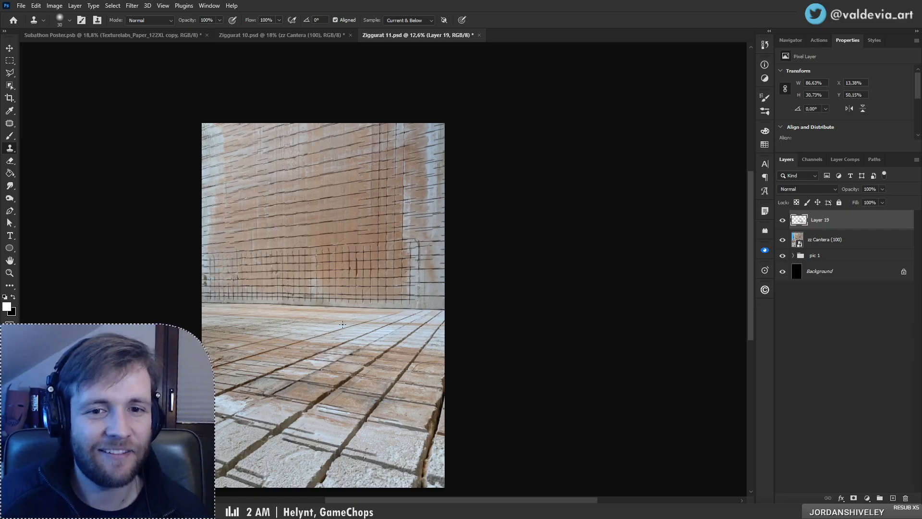
# Step: Compare the cleaned stone floor with the original photo by toggling the visibility of Layer 19
pyautogui.press('z')
pyautogui.moveTo(333, 293)
pyautogui.mouseDown()
pyautogui.moveTo(432, 291)
pyautogui.moveTo(322, 294)
pyautogui.moveTo(410, 303)
pyautogui.moveTo(425, 285)
pyautogui.mouseUp()
pyautogui.press('s')
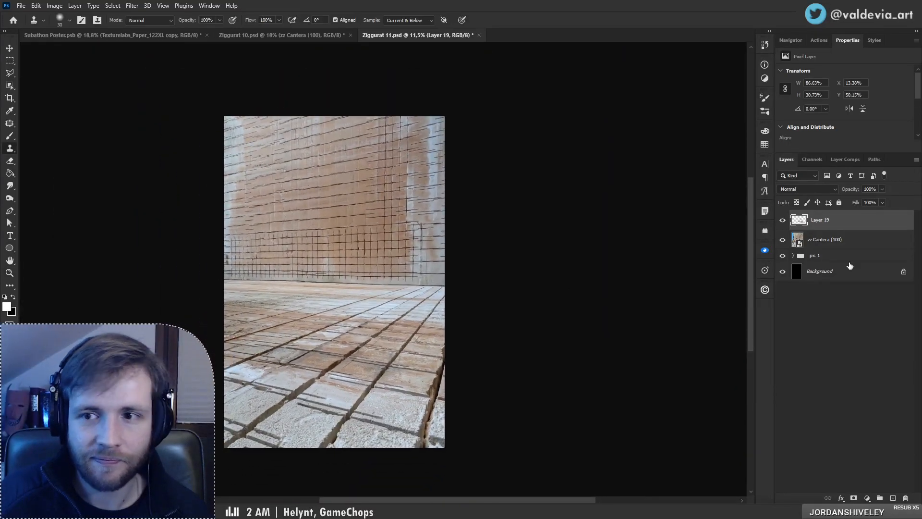
pyautogui.press('z')
pyautogui.moveTo(429, 438)
pyautogui.mouseDown()
pyautogui.moveTo(480, 438)
pyautogui.moveTo(451, 438)
pyautogui.mouseUp()
pyautogui.press('s')
pyautogui.click(783, 220)
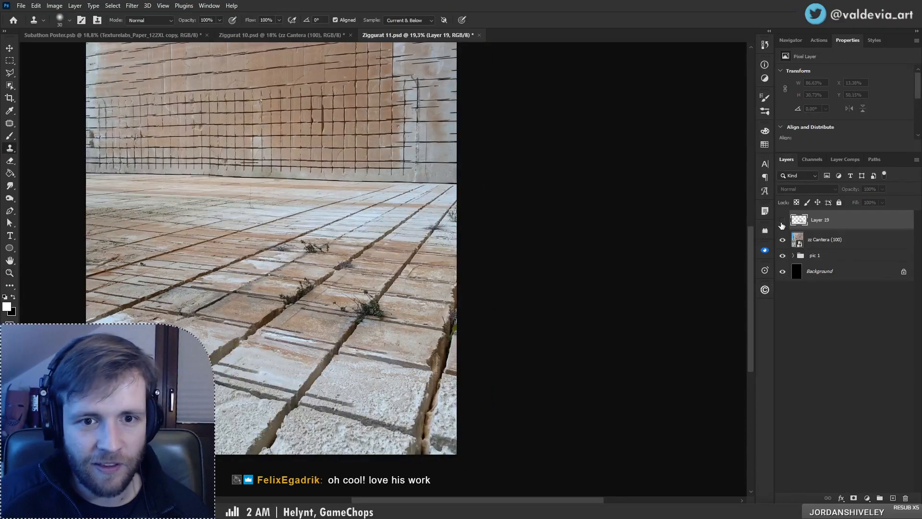
pyautogui.click(782, 220)
pyautogui.click(782, 221)
pyautogui.click(783, 220)
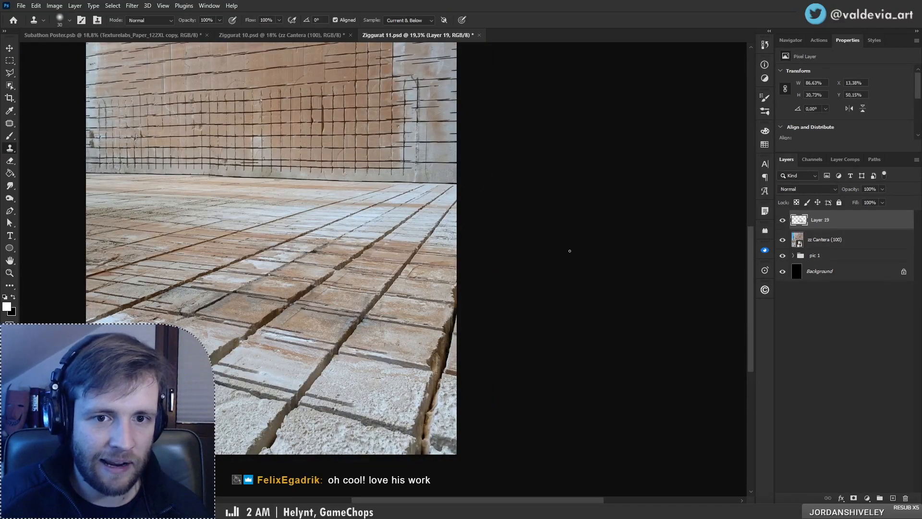
pyautogui.moveTo(313, 290)
pyautogui.mouseDown()
pyautogui.moveTo(368, 321)
pyautogui.moveTo(279, 317)
pyautogui.mouseUp()
pyautogui.press('z')
pyautogui.press('s')
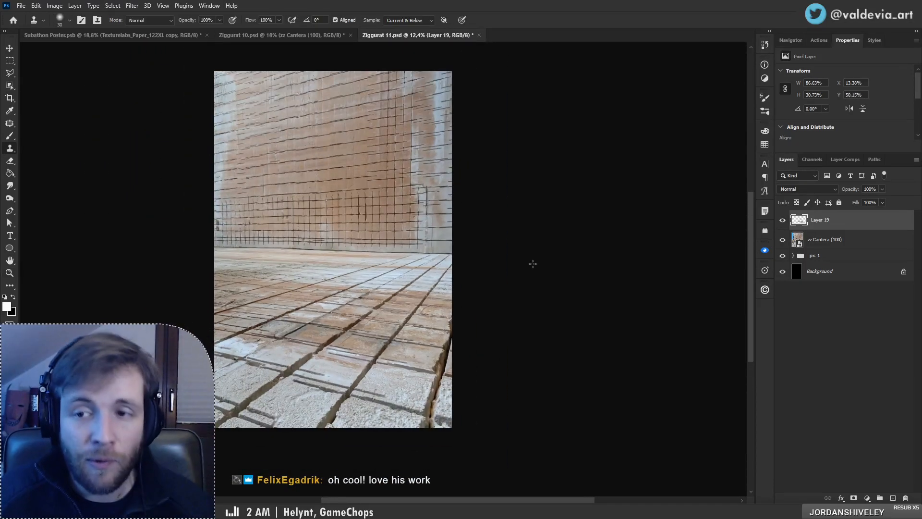
# Step: Add a Hue/Saturation adjustment above Layer 19 and lower the saturation of the wall's Reds to -84
pyautogui.click(868, 499)
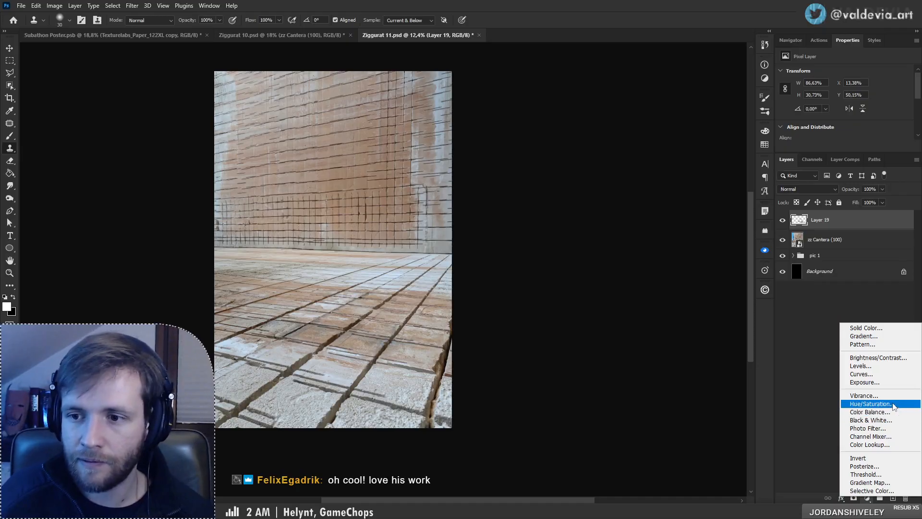
pyautogui.click(865, 405)
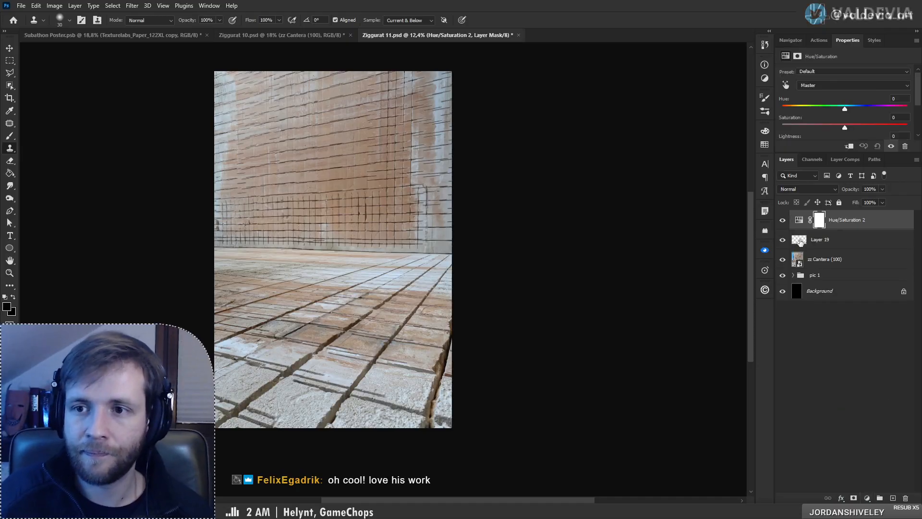
pyautogui.click(785, 85)
pyautogui.moveTo(358, 176); pyautogui.dragTo(306, 180)
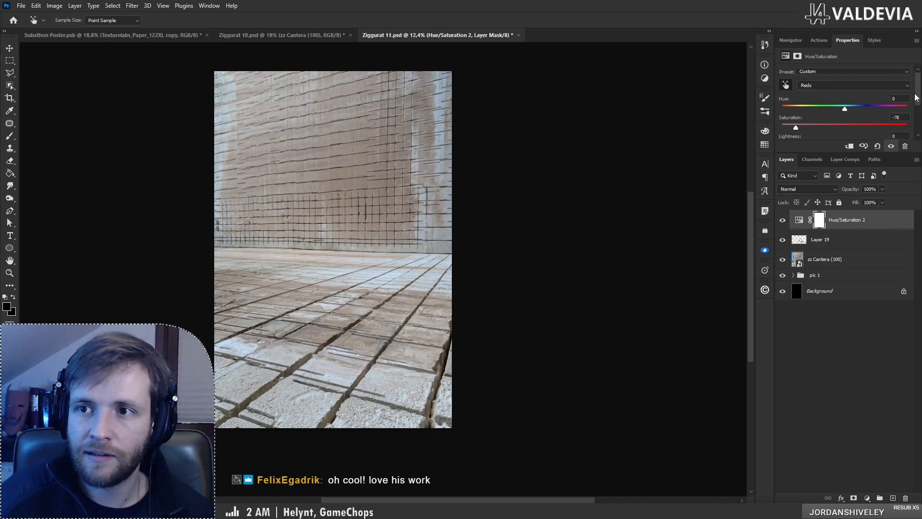
pyautogui.moveTo(915, 97); pyautogui.dragTo(915, 121)
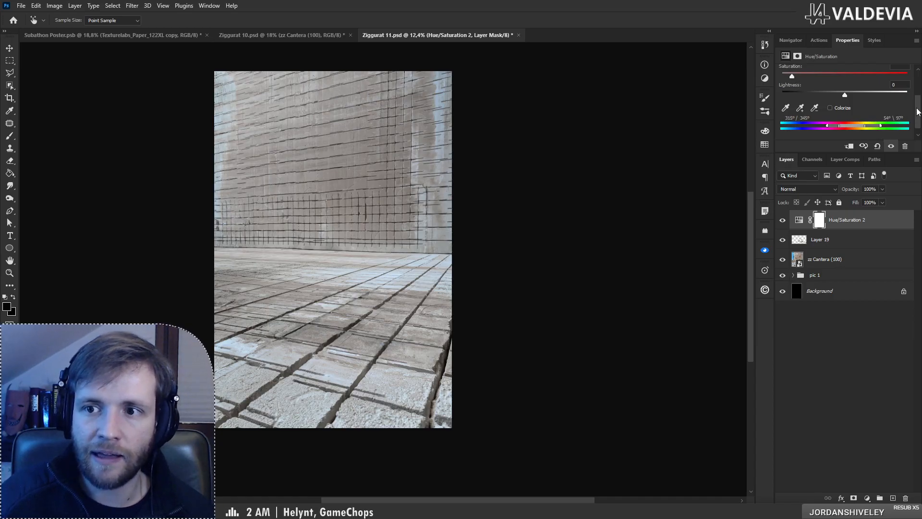
pyautogui.moveTo(917, 112); pyautogui.dragTo(917, 88)
# Step: Stamp the visible image into a new top smart object layer and copy Layer 18's Camera Raw Filter from the pic 1 group onto it
pyautogui.hotkey('ctrl', 'shift', 'alt', 'n')
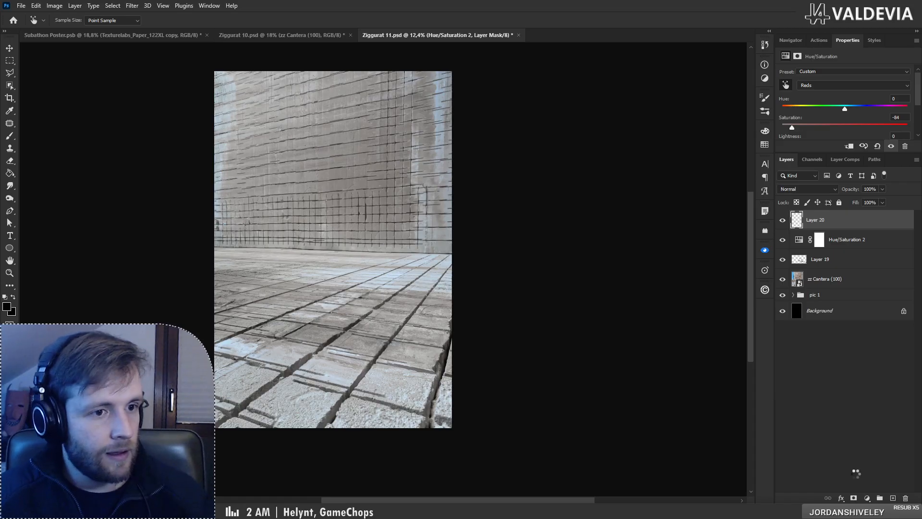
pyautogui.press('s')
pyautogui.press('x')
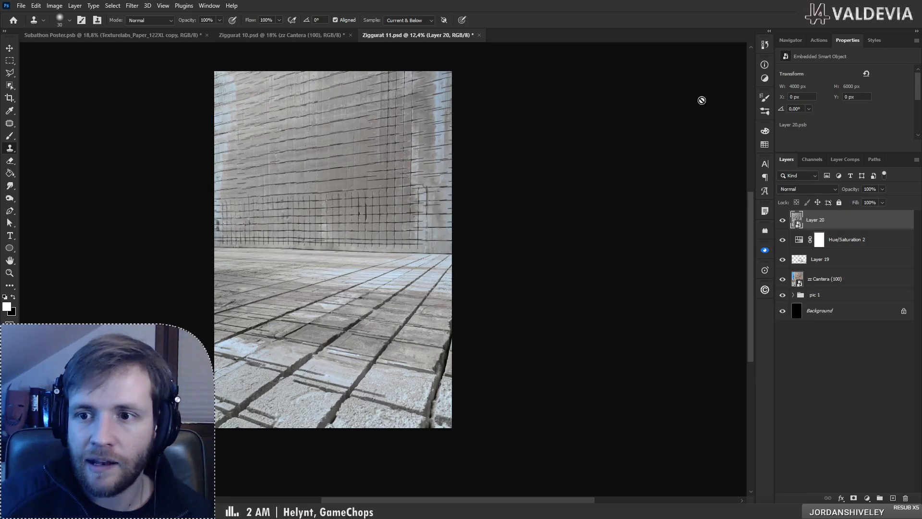
pyautogui.click(794, 295)
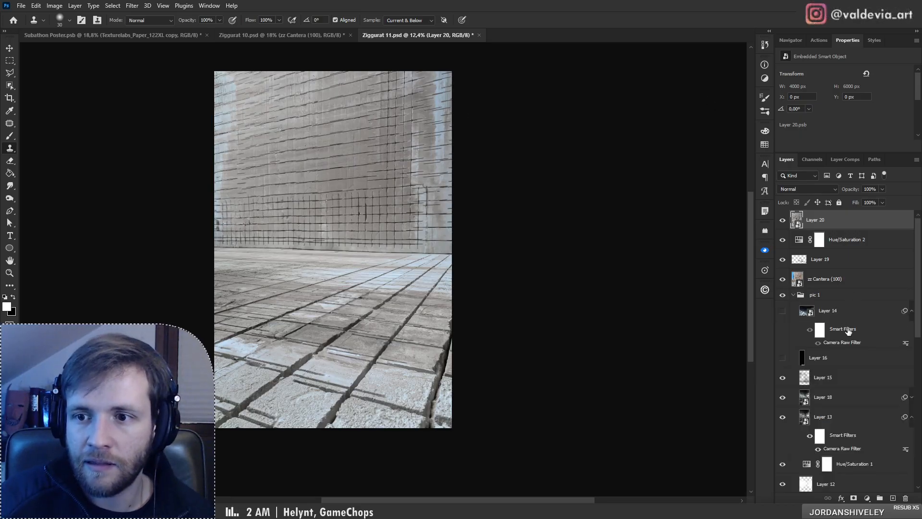
pyautogui.click(911, 398)
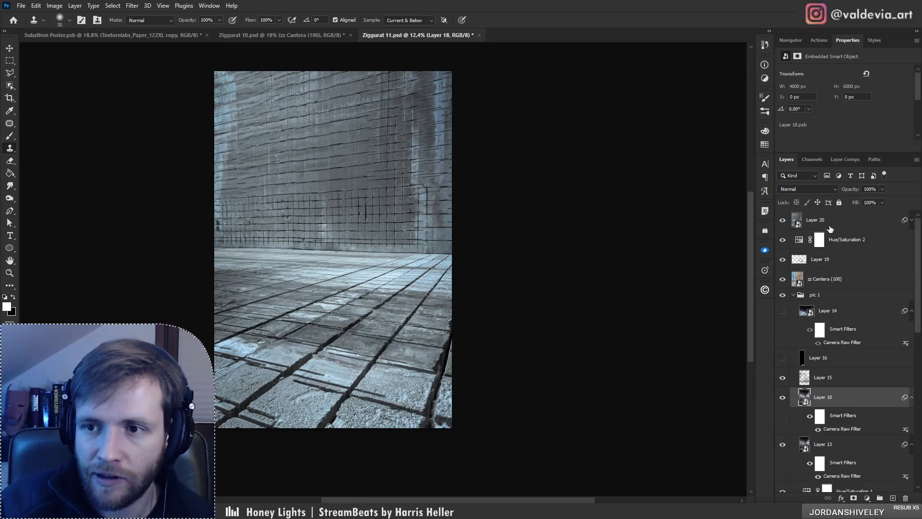
# Step: Hide the filtered Layer 20 and collapse the pic 1 group
pyautogui.click(830, 227)
pyautogui.click(783, 220)
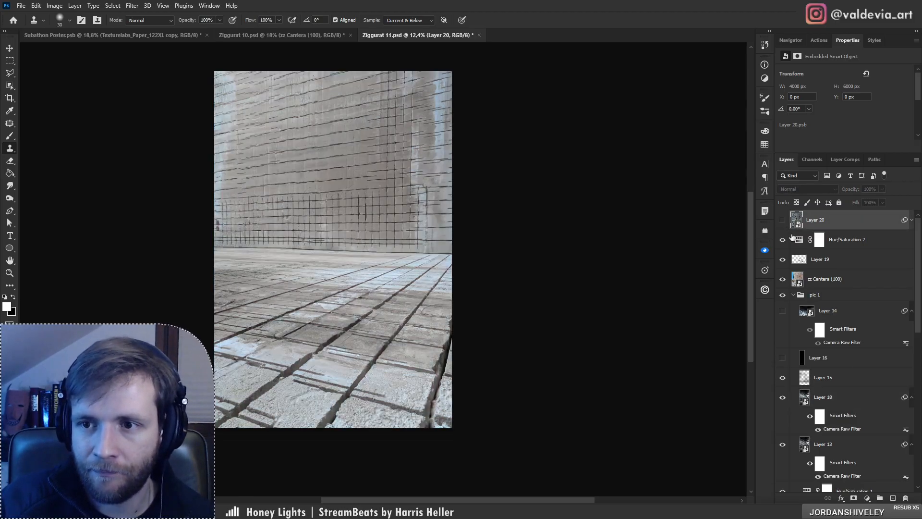
pyautogui.click(872, 259)
pyautogui.click(793, 295)
# Step: Add an empty layer directly above Hue/Saturation 2 and set its blending mode to Soft Light
pyautogui.click(851, 246)
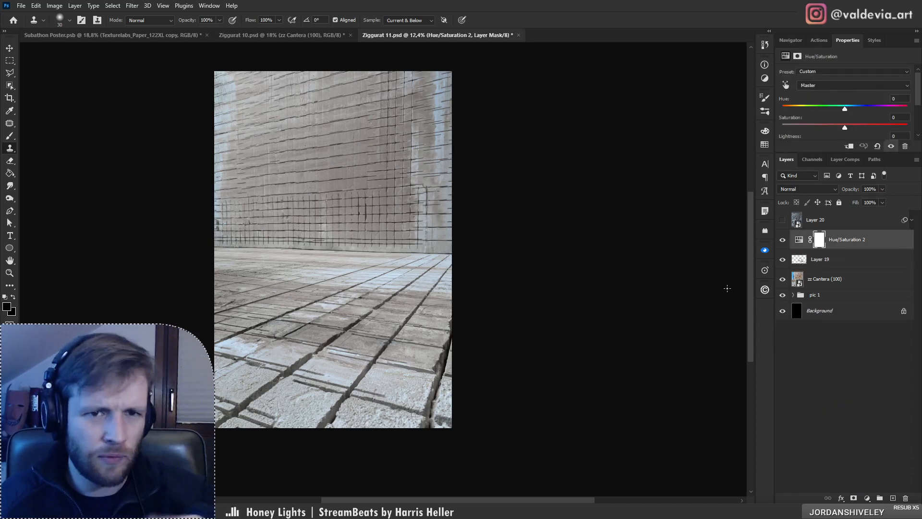
pyautogui.click(893, 497)
pyautogui.press('x')
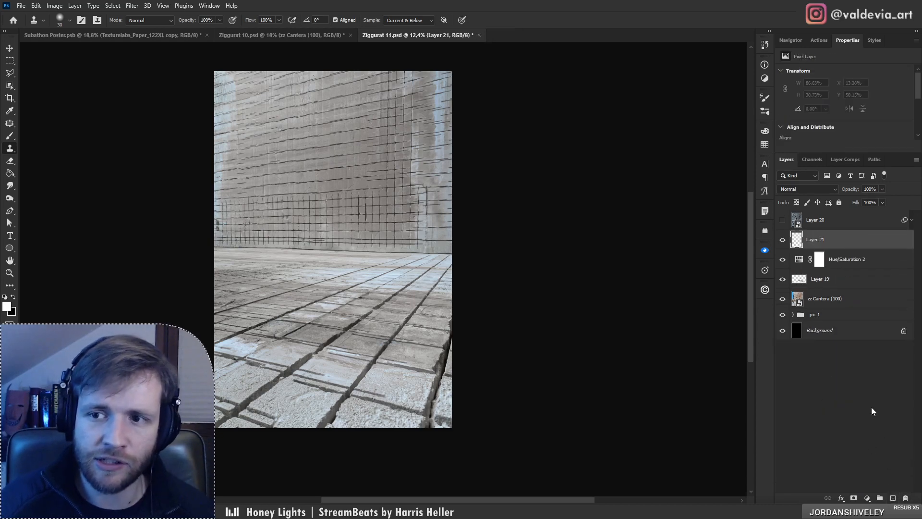
pyautogui.click(810, 191)
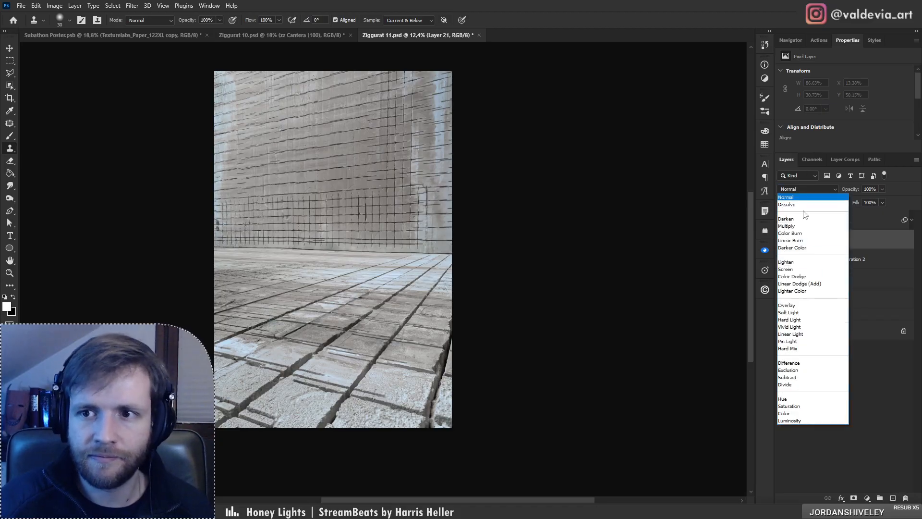
pyautogui.click(798, 312)
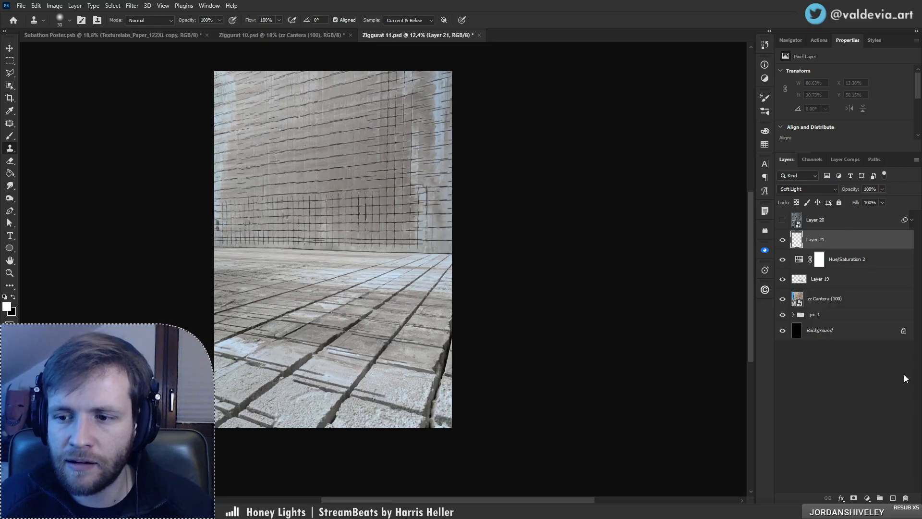
# Step: Add another layer above the Soft Light layer, set its blending mode to Color and rename it "color"
pyautogui.click(891, 497)
pyautogui.click(808, 189)
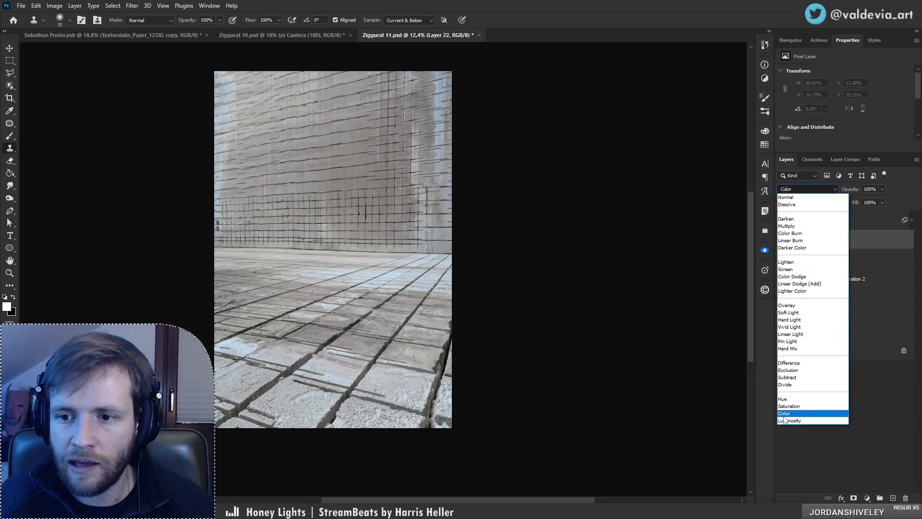
pyautogui.click(790, 420)
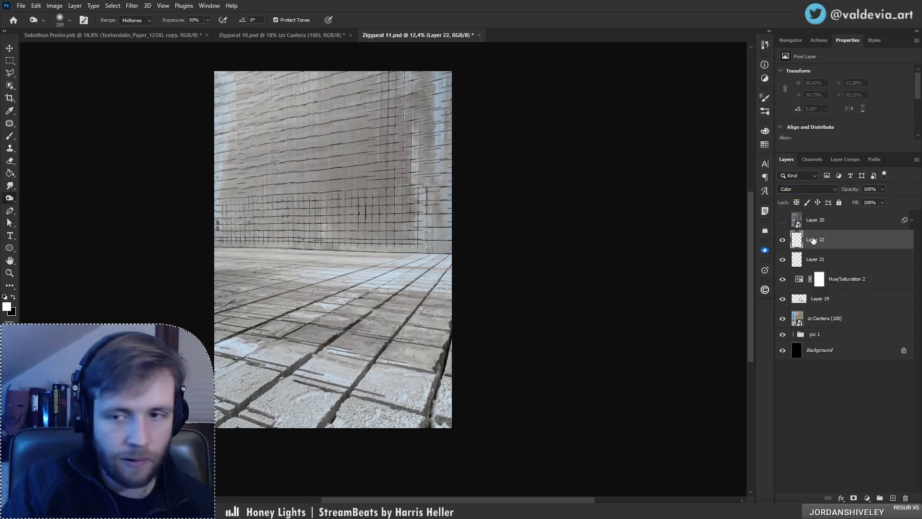
pyautogui.press('r')
pyautogui.doubleClick(816, 240)
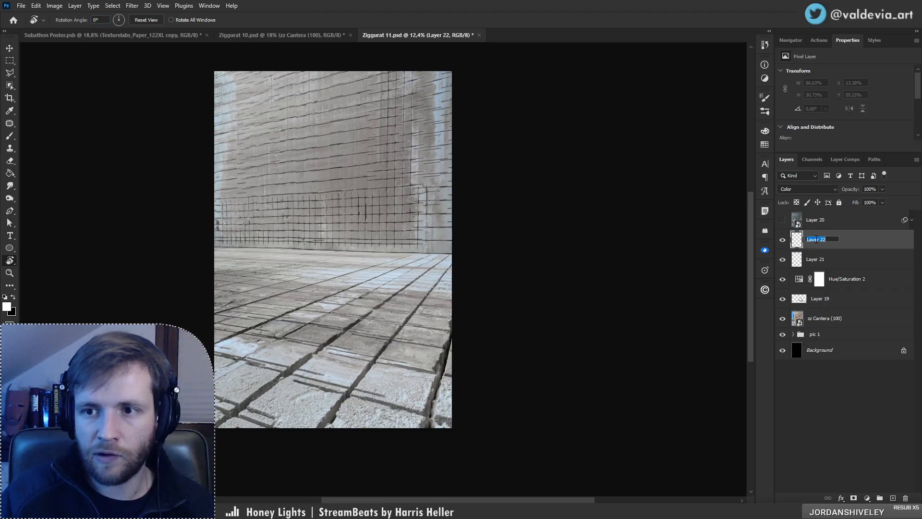
pyautogui.write('colo')
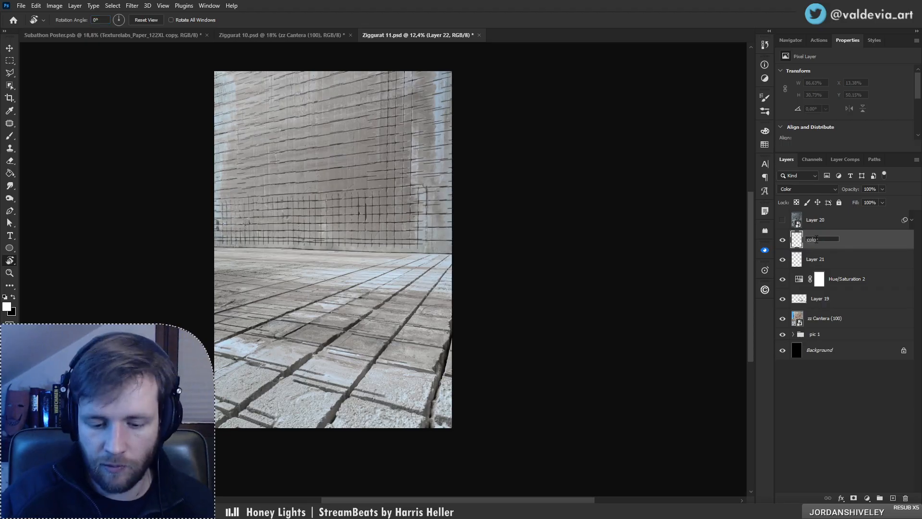
pyautogui.write('r')
pyautogui.press('Return')
# Step: Rename the Soft Light layer "soft" and add an empty Normal layer directly above Hue/Saturation 2
pyautogui.doubleClick(822, 260)
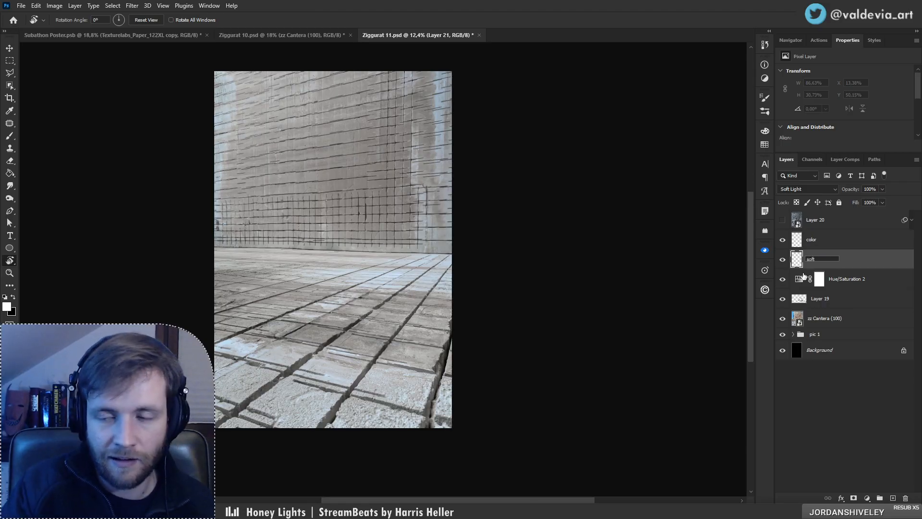
pyautogui.write('soft')
pyautogui.press('Return')
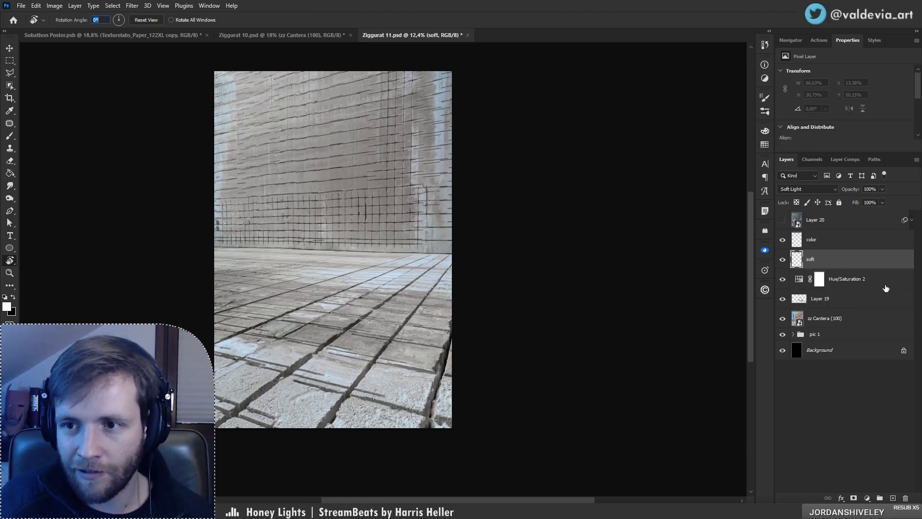
pyautogui.click(886, 288)
pyautogui.click(893, 498)
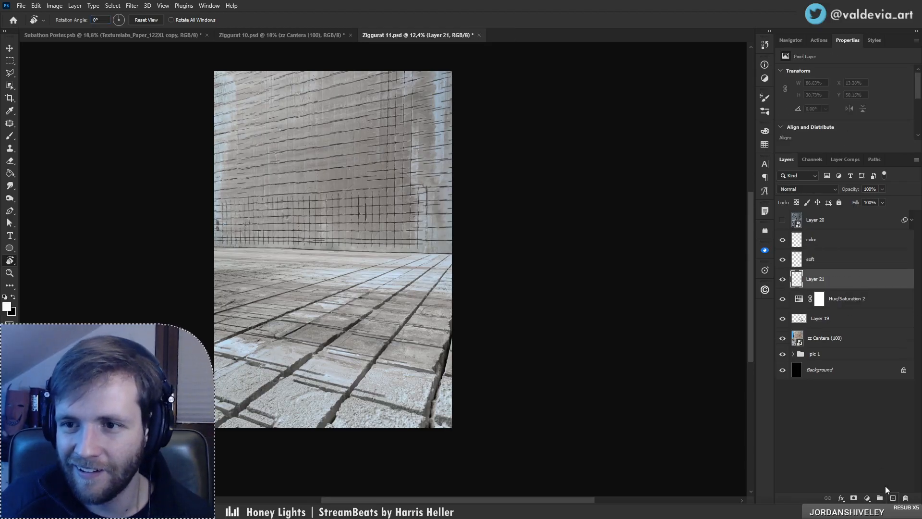
# Step: Select the soft layer and set up the Brush with the Soft Round Pressure Opacity preset at 495 px
pyautogui.click(824, 266)
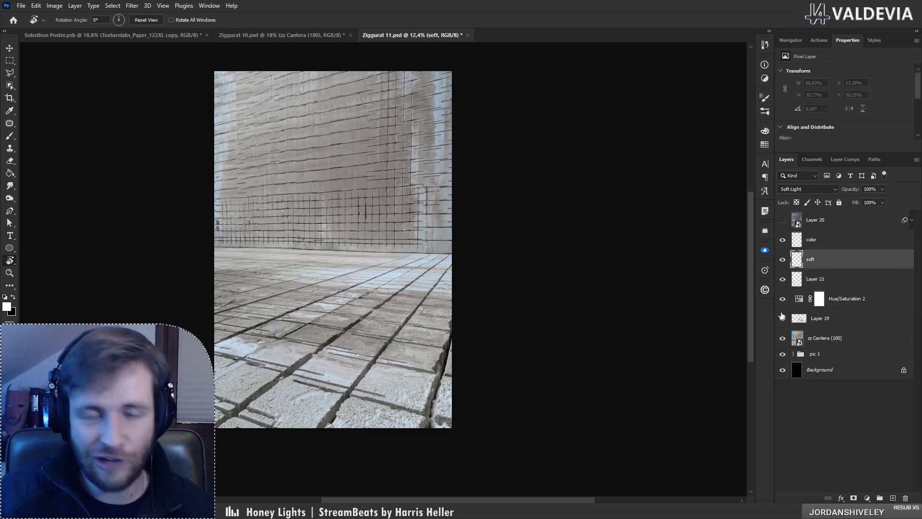
pyautogui.press('b')
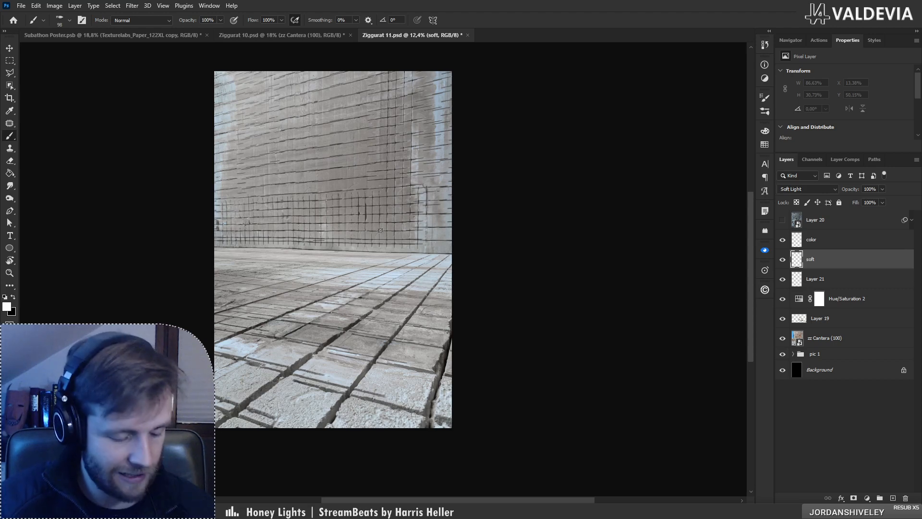
pyautogui.rightClick(354, 247)
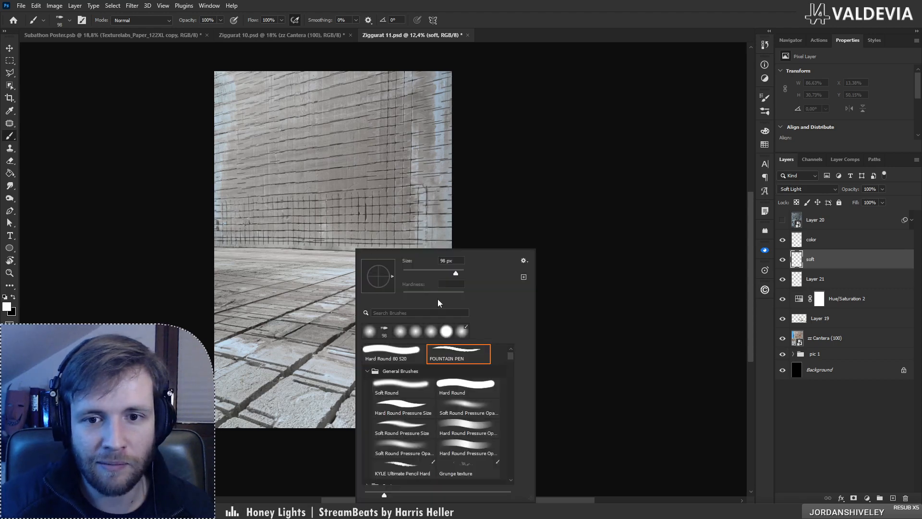
pyautogui.click(477, 404)
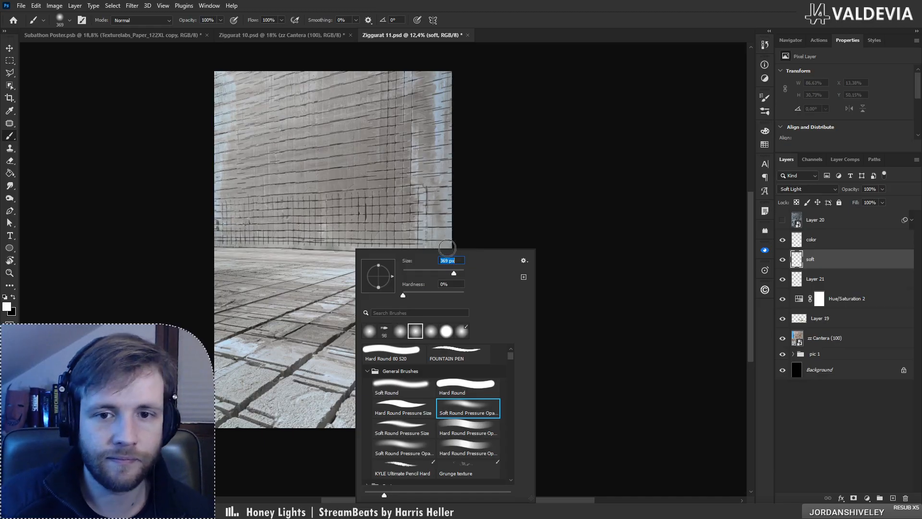
pyautogui.click(458, 271)
# Step: Try soft brush strokes along the wall's left edge on the soft layer and undo them
pyautogui.moveTo(184, 244)
pyautogui.mouseDown()
pyautogui.moveTo(477, 260)
pyautogui.moveTo(274, 243)
pyautogui.moveTo(195, 254)
pyautogui.mouseUp()
pyautogui.hotkey('ctrl', 'z')
pyautogui.press('x')
pyautogui.hotkey('ctrl', 'z')
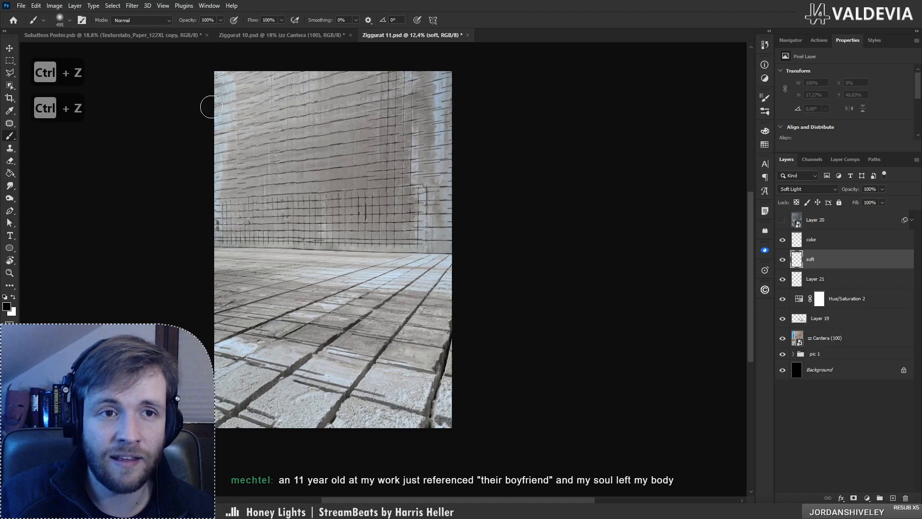
# Step: Show group 2 with the stream goals in Subathon Poster.psb, and return to Ziggurat 11.psd
pyautogui.click(148, 39)
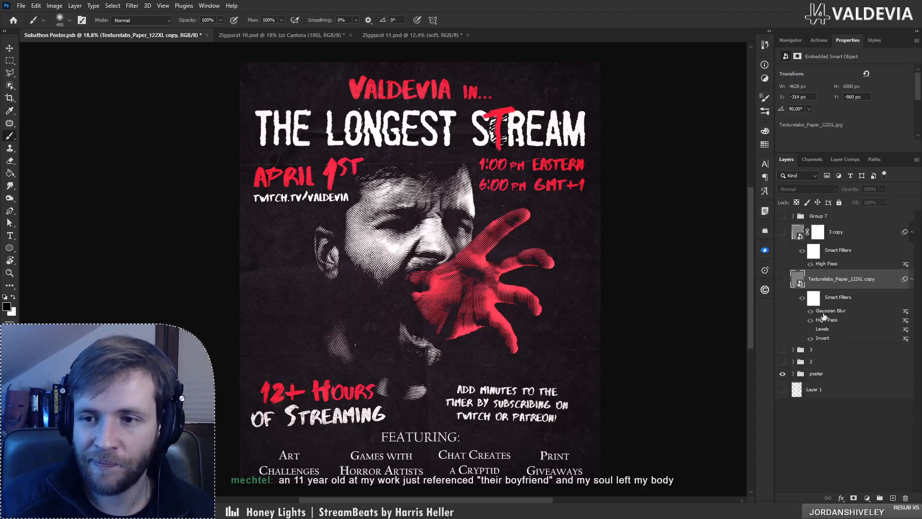
pyautogui.click(783, 361)
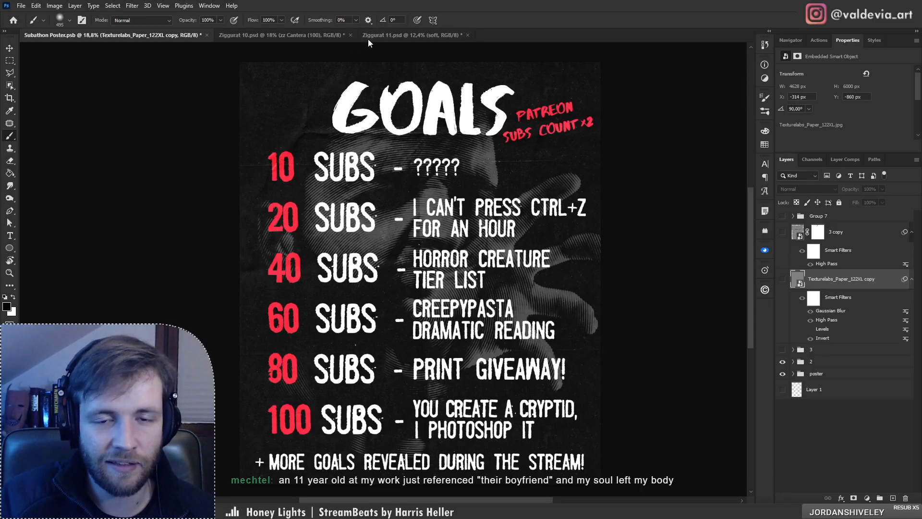
pyautogui.click(394, 34)
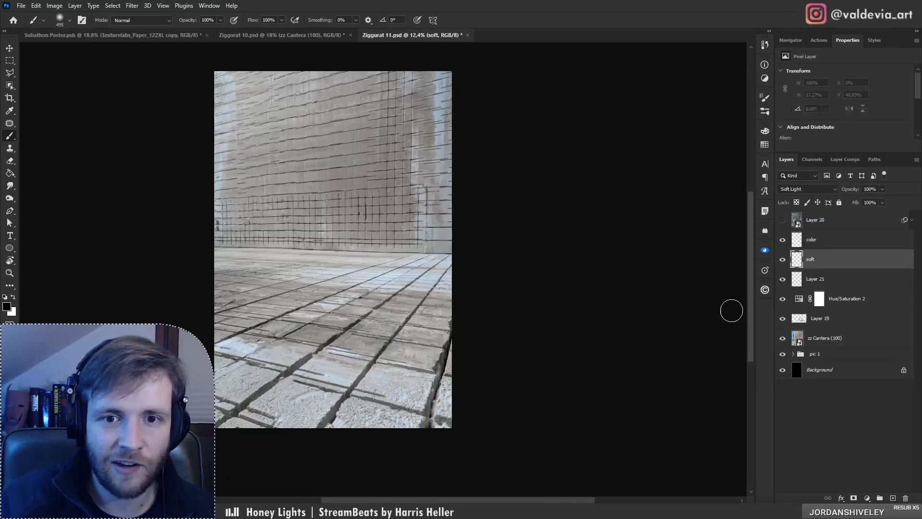
# Step: Paint black strokes at 1102 px on Layer 21 along the wall's base and across the lower wall
pyautogui.click(846, 282)
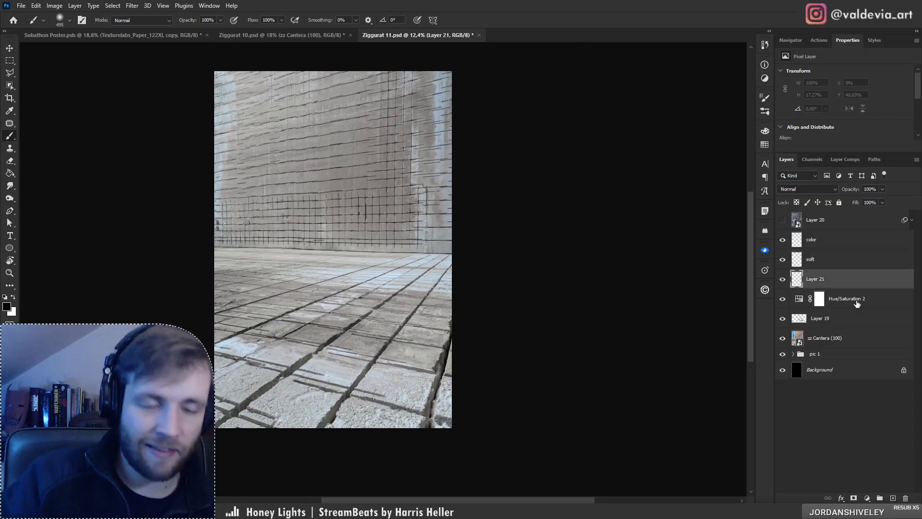
pyautogui.rightClick(298, 202)
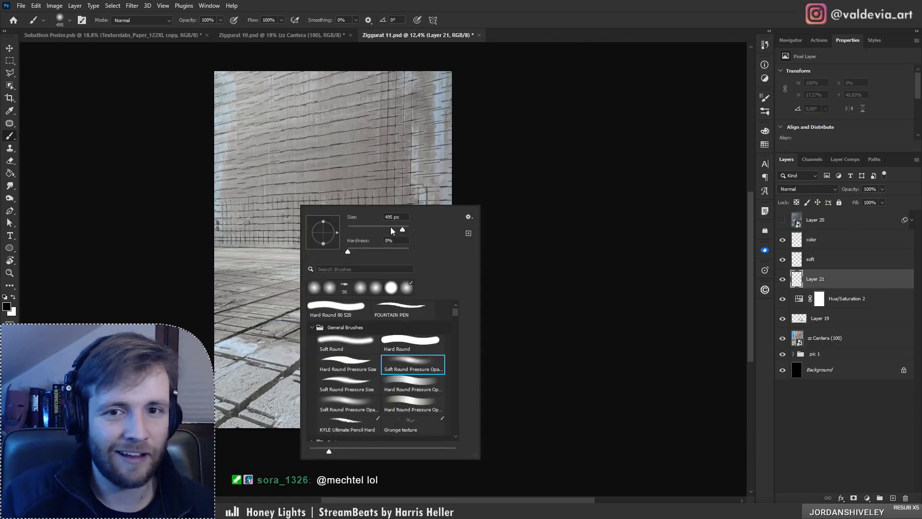
pyautogui.moveTo(185, 237); pyautogui.dragTo(330, 242)
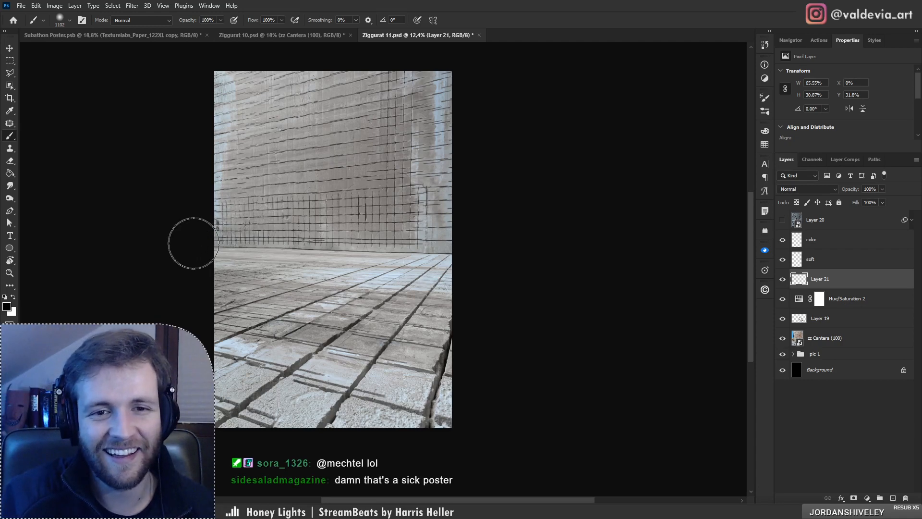
pyautogui.moveTo(189, 242); pyautogui.dragTo(454, 254)
pyautogui.hotkey('ctrl', 'z')
pyautogui.moveTo(199, 225); pyautogui.dragTo(453, 247)
pyautogui.moveTo(183, 251)
pyautogui.mouseDown()
pyautogui.moveTo(375, 249)
pyautogui.moveTo(466, 263)
pyautogui.mouseUp()
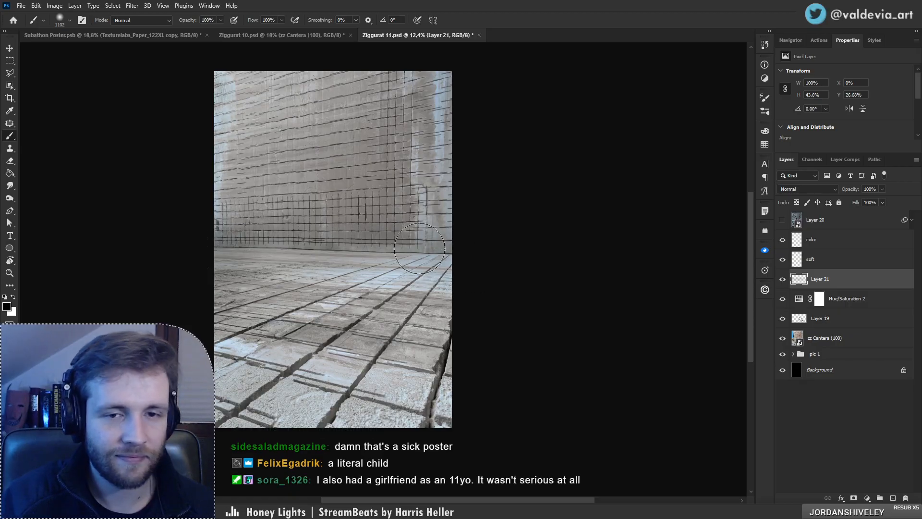
pyautogui.moveTo(231, 189); pyautogui.dragTo(379, 179)
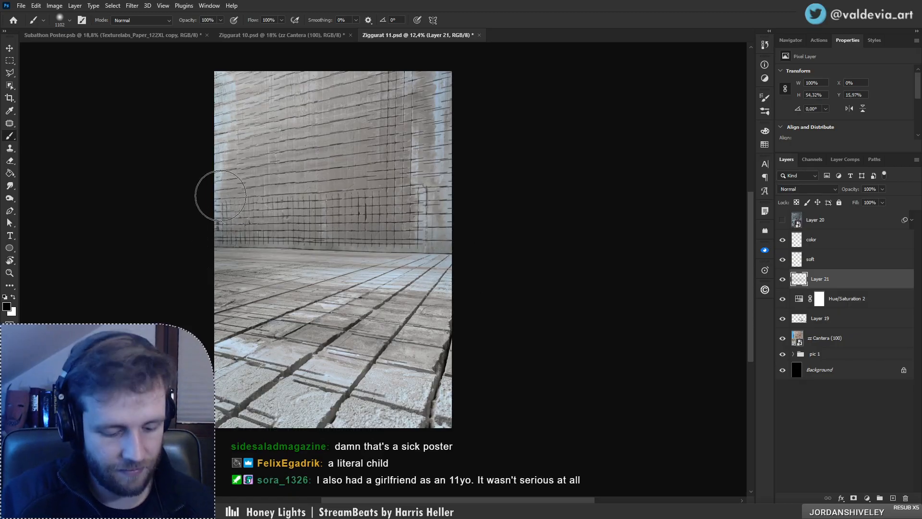
# Step: Enlarge the brush to 1800 px and darken the wall on Layer 21 with broad black strokes, undoing unwanted ones
pyautogui.press(']')
pyautogui.press(']')
pyautogui.press(']')
pyautogui.press(']')
pyautogui.press(']')
pyautogui.press(']')
pyautogui.press(']')
pyautogui.moveTo(233, 206)
pyautogui.mouseDown()
pyautogui.moveTo(228, 110)
pyautogui.moveTo(264, 77)
pyautogui.mouseUp()
pyautogui.hotkey('ctrl', 'z')
pyautogui.moveTo(184, 151)
pyautogui.mouseDown()
pyautogui.moveTo(206, 206)
pyautogui.moveTo(263, 156)
pyautogui.moveTo(206, 212)
pyautogui.moveTo(482, 232)
pyautogui.mouseUp()
pyautogui.hotkey('ctrl', 'z')
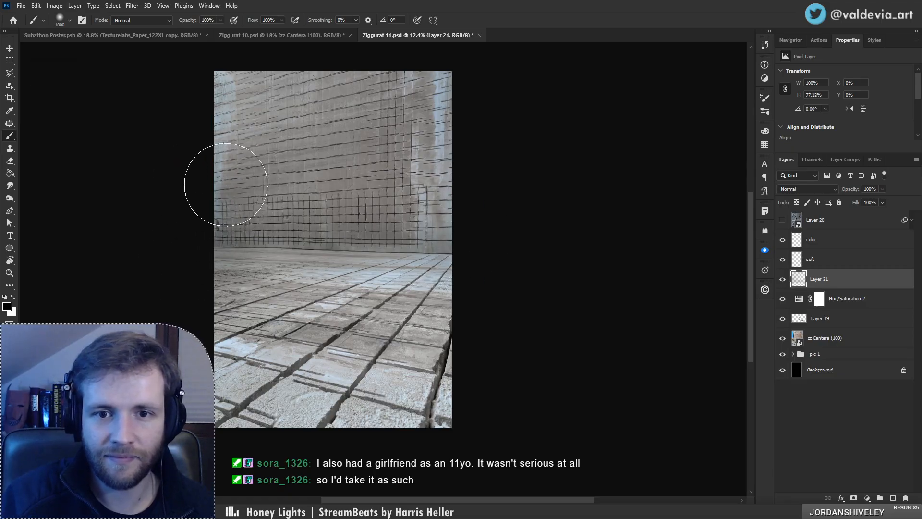
# Step: Darken the whole wall on the soft layer with broad black strokes at 1800 px
pyautogui.click(817, 259)
pyautogui.moveTo(510, 242); pyautogui.dragTo(130, 257)
pyautogui.hotkey('ctrl', 'z')
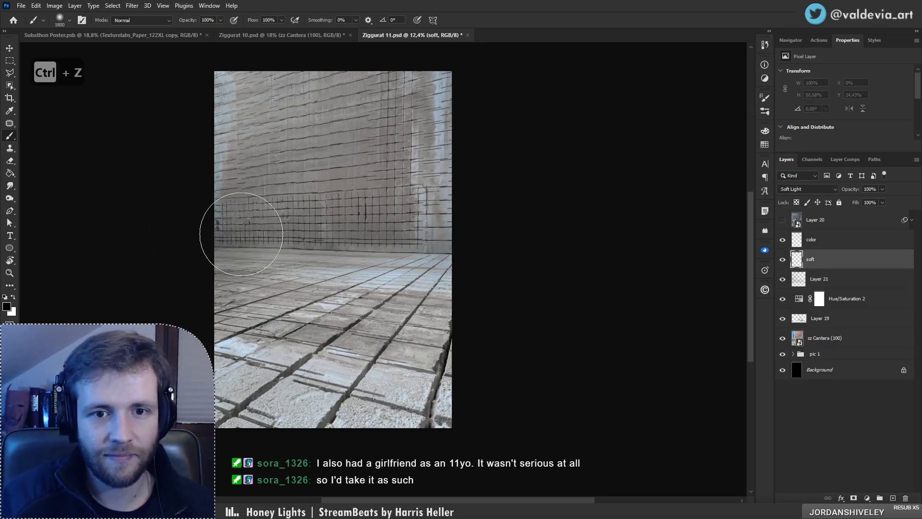
pyautogui.moveTo(241, 232)
pyautogui.mouseDown()
pyautogui.moveTo(509, 257)
pyautogui.moveTo(215, 216)
pyautogui.moveTo(236, 93)
pyautogui.moveTo(231, 216)
pyautogui.moveTo(282, 165)
pyautogui.moveTo(358, 211)
pyautogui.moveTo(330, 233)
pyautogui.moveTo(484, 249)
pyautogui.moveTo(446, 179)
pyautogui.moveTo(340, 134)
pyautogui.moveTo(288, 86)
pyautogui.moveTo(494, 107)
pyautogui.mouseUp()
# Step: Shade the wall's upper-left corner and top edge in black on Layer 21, undoing unwanted strokes
pyautogui.click(822, 279)
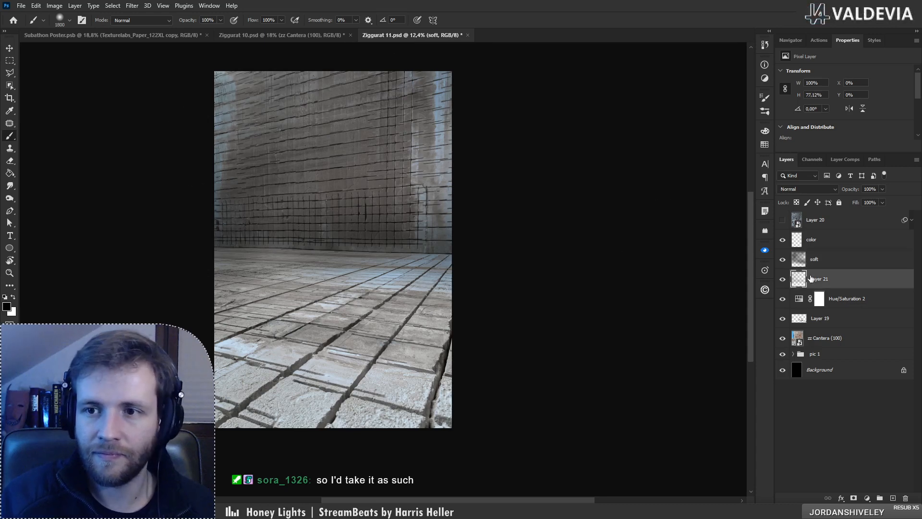
pyautogui.hotkey('ctrl', 'z')
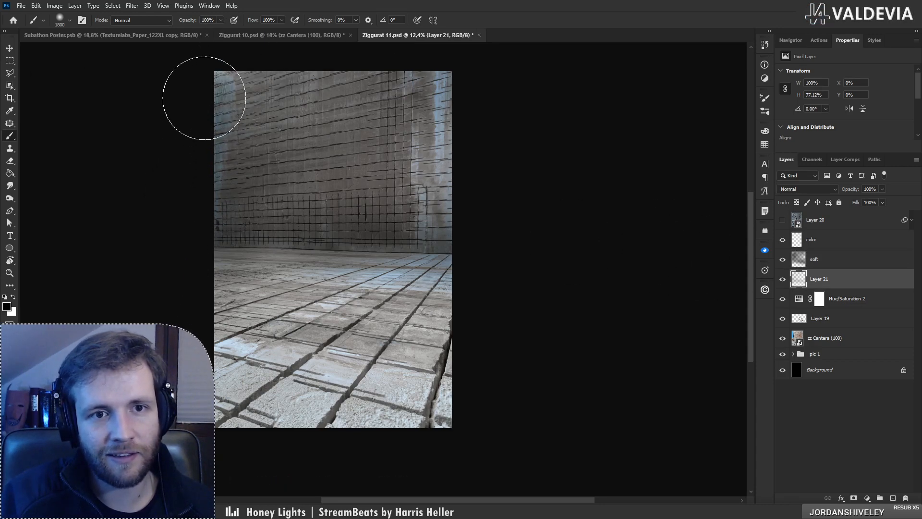
pyautogui.hotkey('ctrl', 'z')
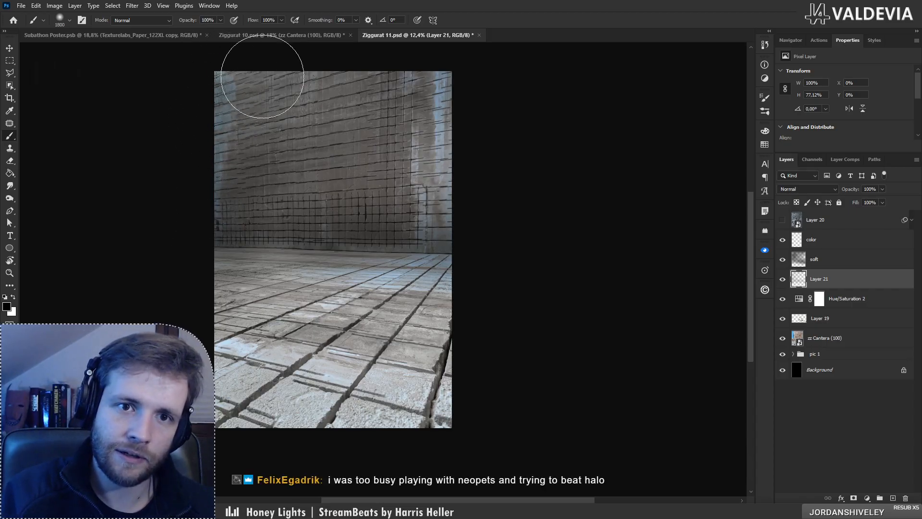
pyautogui.moveTo(264, 77); pyautogui.dragTo(313, 73)
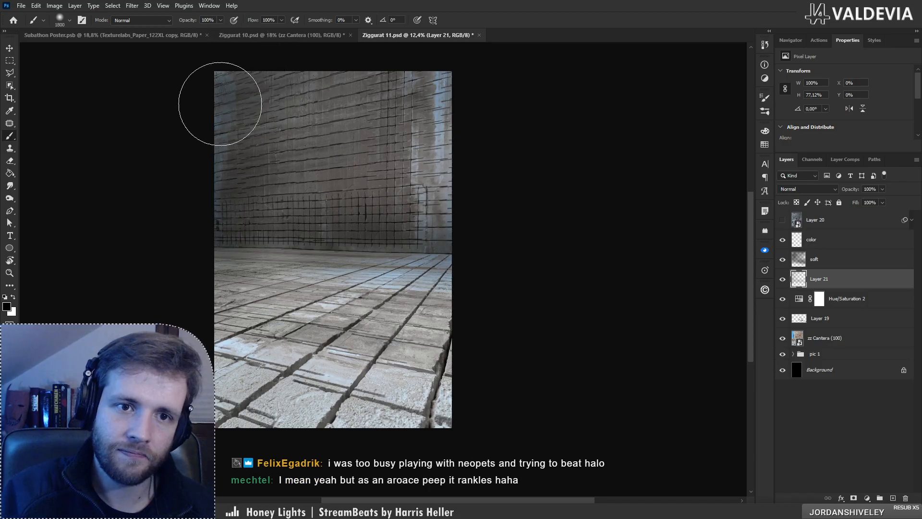
# Step: Paint black at 385 px on the color layer over the bluish wall edges and floor tiles to remove their tint
pyautogui.click(856, 248)
pyautogui.press('s')
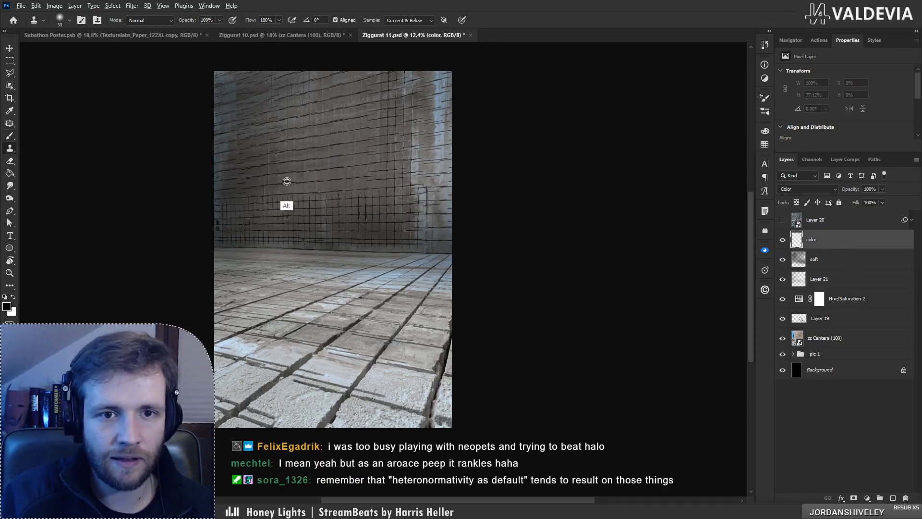
pyautogui.press('b')
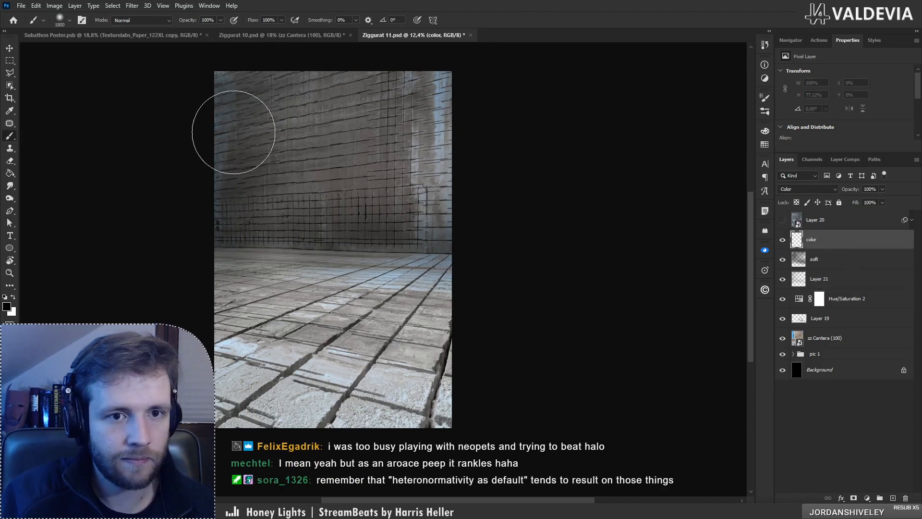
pyautogui.hotkey('ctrl', 'z')
pyautogui.rightClick(250, 159)
pyautogui.moveTo(356, 179); pyautogui.dragTo(350, 180)
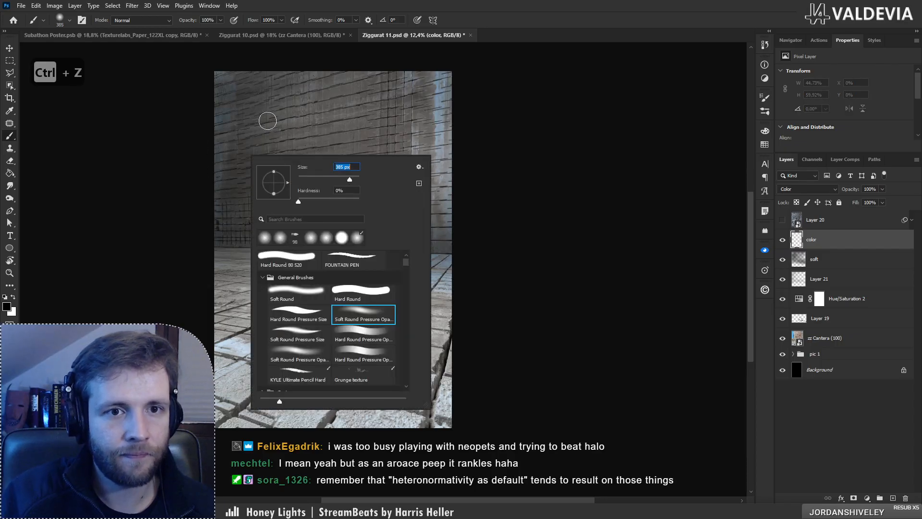
pyautogui.moveTo(206, 64); pyautogui.dragTo(212, 197)
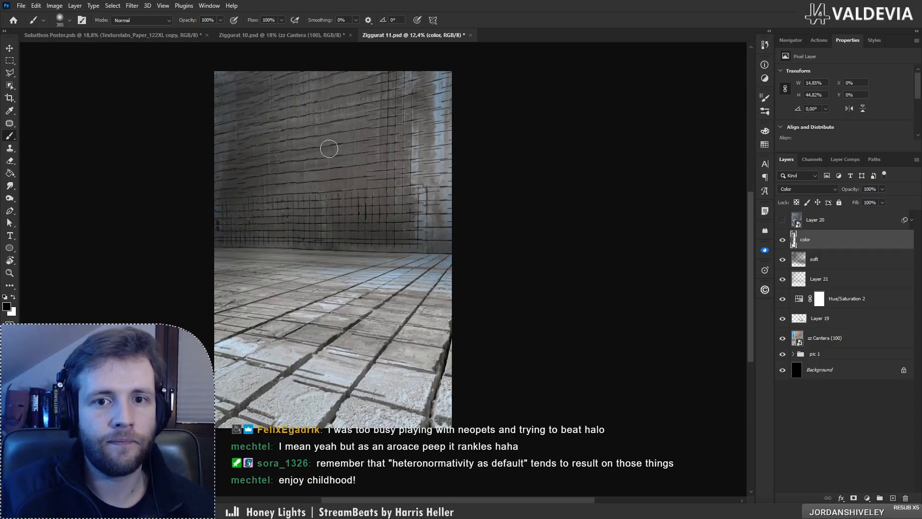
pyautogui.moveTo(449, 71)
pyautogui.mouseDown()
pyautogui.moveTo(447, 166)
pyautogui.moveTo(428, 104)
pyautogui.moveTo(408, 148)
pyautogui.moveTo(418, 148)
pyautogui.moveTo(419, 211)
pyautogui.moveTo(407, 280)
pyautogui.moveTo(361, 273)
pyautogui.moveTo(440, 283)
pyautogui.moveTo(340, 273)
pyautogui.moveTo(492, 278)
pyautogui.moveTo(433, 260)
pyautogui.moveTo(287, 273)
pyautogui.mouseUp()
pyautogui.moveTo(226, 352); pyautogui.dragTo(262, 356)
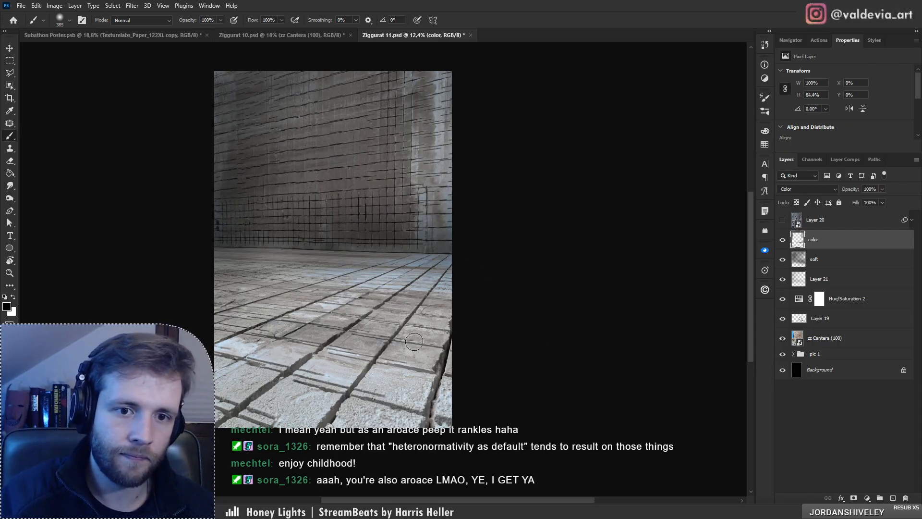
# Step: Try black strokes at 2165 px over the wall on the soft layer and undo them
pyautogui.click(847, 266)
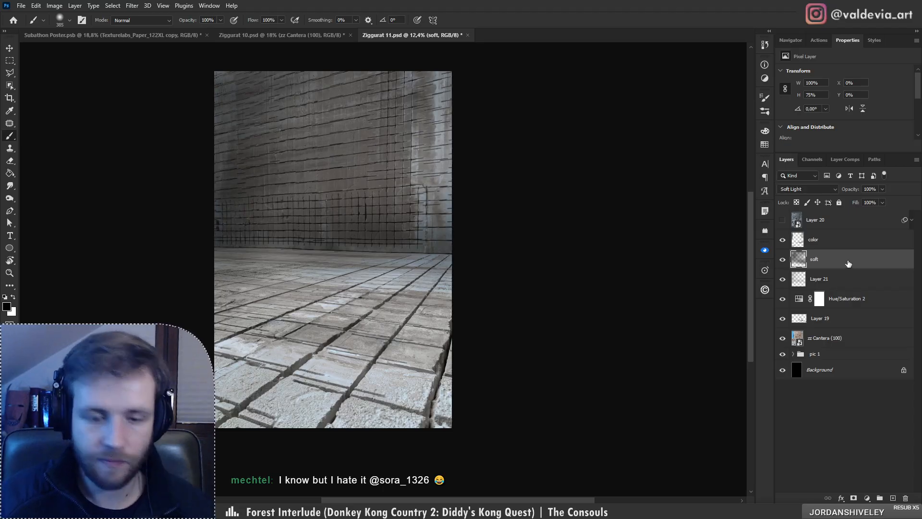
pyautogui.rightClick(333, 222)
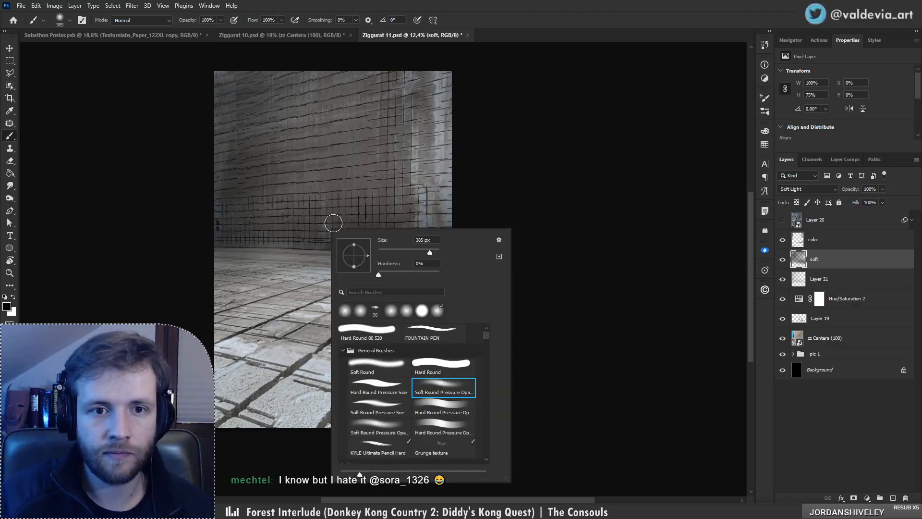
pyautogui.click(434, 253)
pyautogui.moveTo(197, 202); pyautogui.dragTo(204, 84)
pyautogui.hotkey('ctrl', 'z')
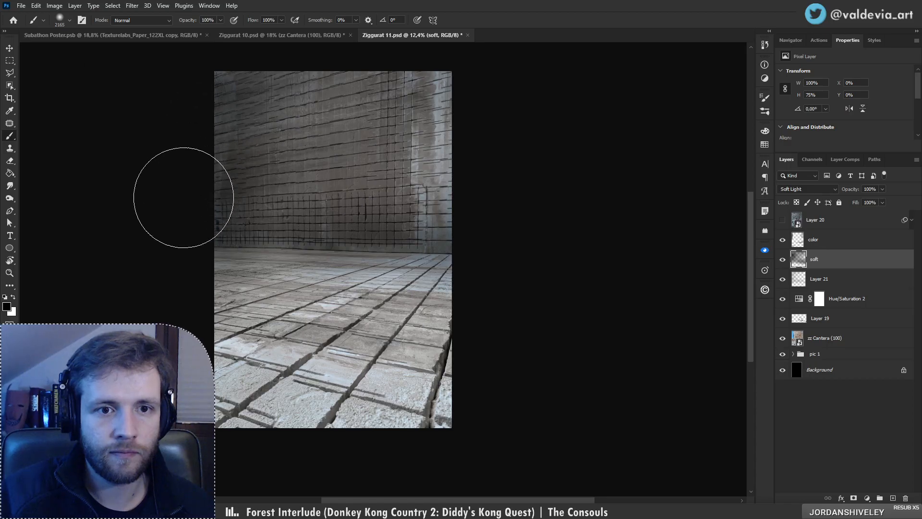
pyautogui.moveTo(377, 220); pyautogui.dragTo(402, 231)
pyautogui.hotkey('ctrl', 'z')
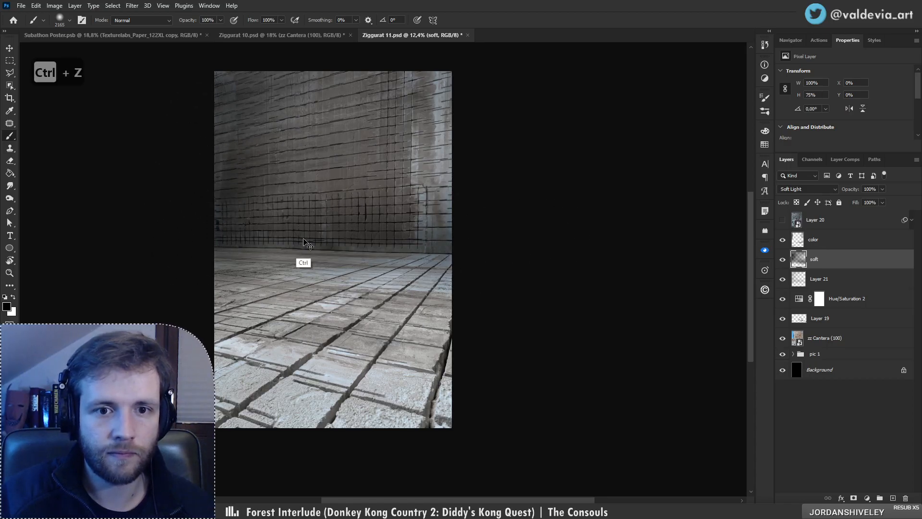
# Step: Try shading the seam between wall and floor on the soft layer with a 400 px brush, and undo it
pyautogui.press('[')
pyautogui.press('[')
pyautogui.press('[')
pyautogui.press('[')
pyautogui.press('[')
pyautogui.press('[')
pyautogui.press('[')
pyautogui.press('[')
pyautogui.press('[')
pyautogui.press('[')
pyautogui.press('[')
pyautogui.press('[')
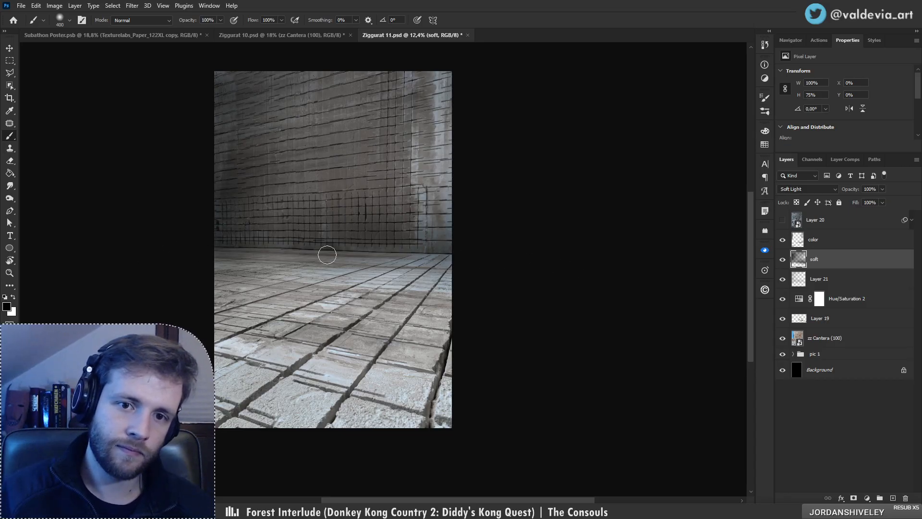
pyautogui.press('ctrl')
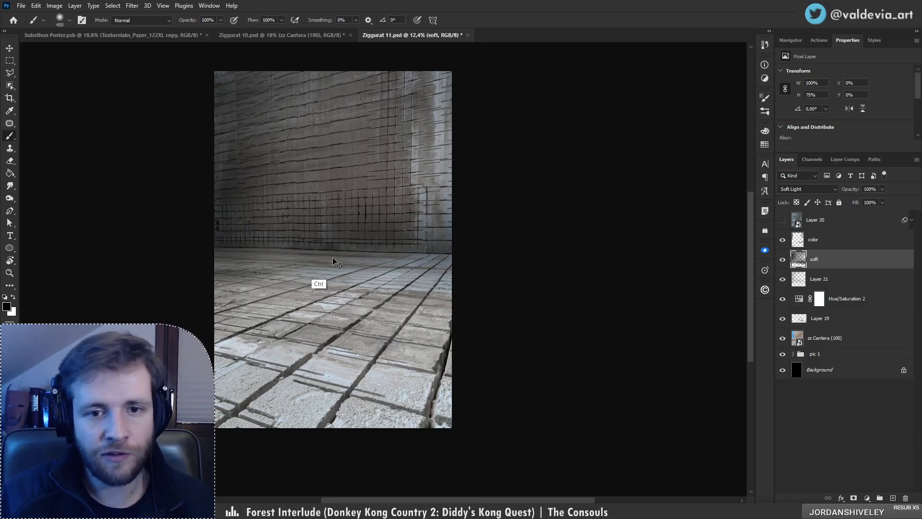
pyautogui.hotkey('ctrl', 'z')
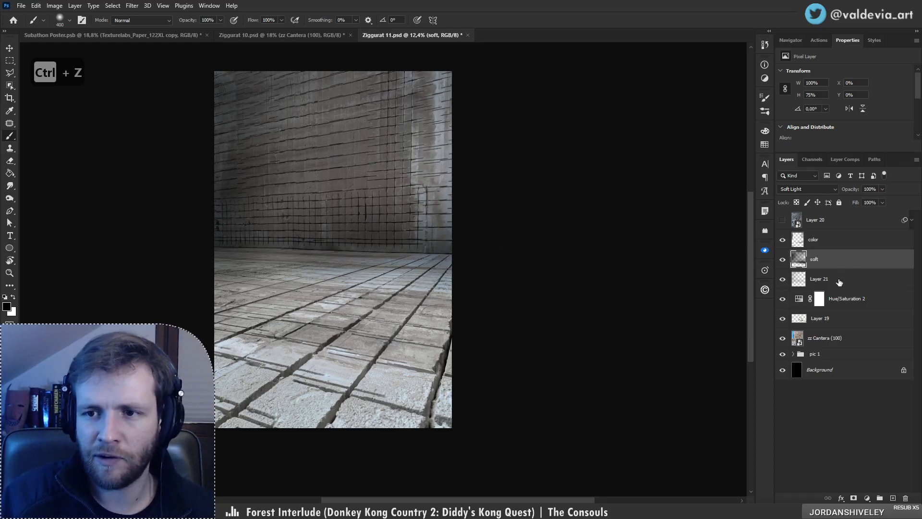
# Step: Darken the wall's upper-right corner and right side on Layer 21 with a 1400 px black brush
pyautogui.click(839, 280)
pyautogui.rightClick(388, 207)
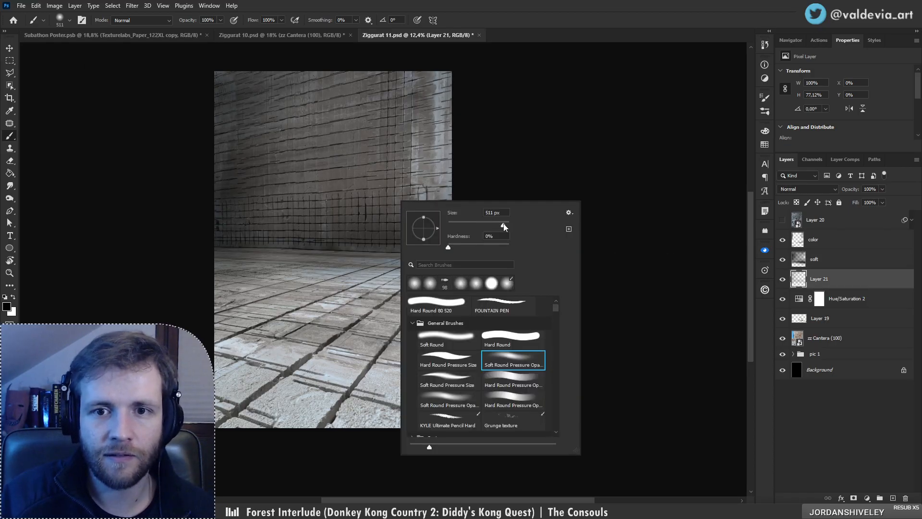
pyautogui.press('Return')
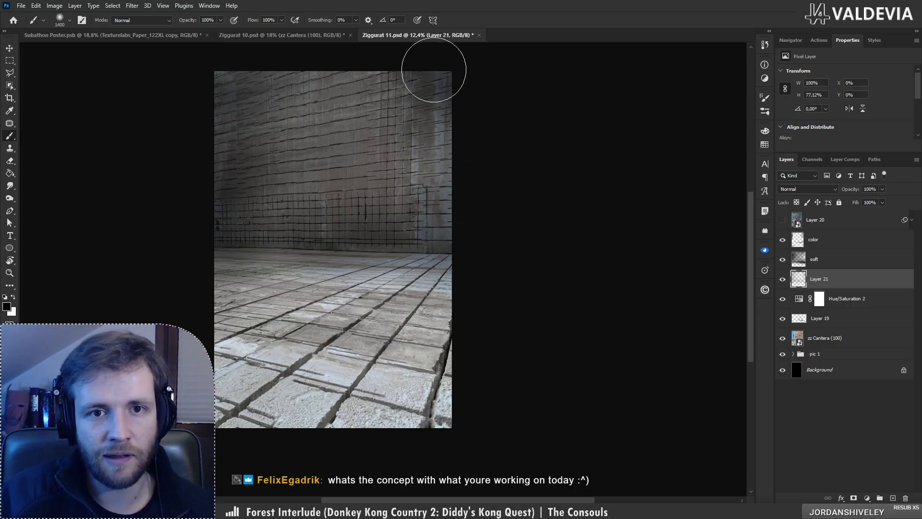
pyautogui.hotkey('ctrl', 'z')
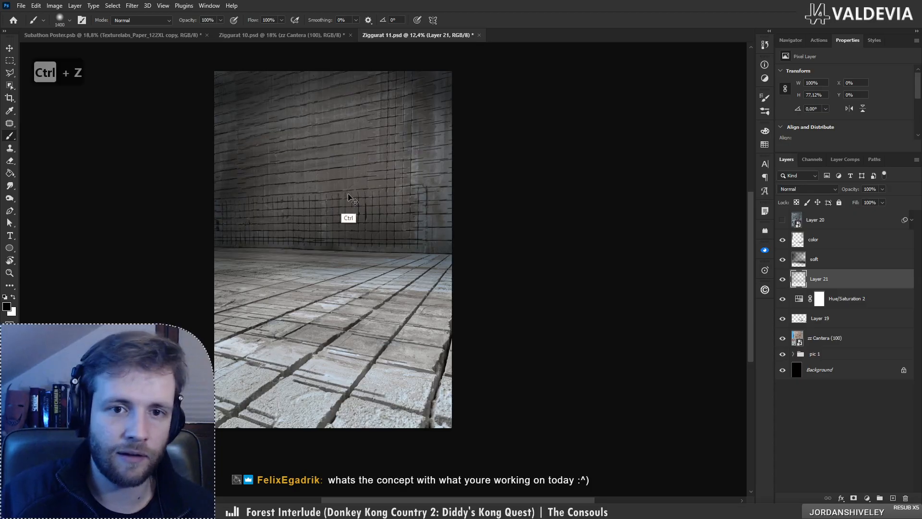
pyautogui.hotkey('ctrl', 'z')
# Step: Enlarge the brush to 2520 px and deepen the shadow over the upper wall on Layer 21, undoing unwanted strokes
pyautogui.rightClick(297, 150)
pyautogui.click(406, 178)
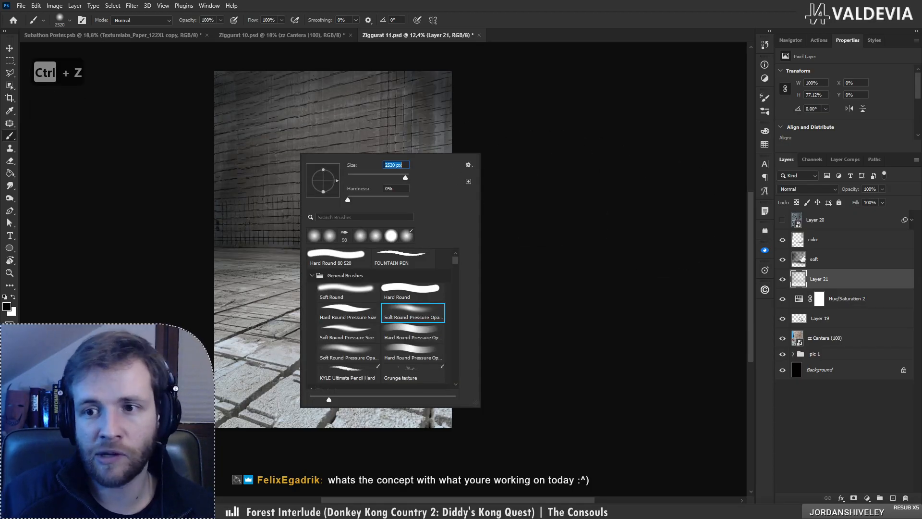
pyautogui.moveTo(228, 135)
pyautogui.mouseDown()
pyautogui.moveTo(267, 100)
pyautogui.moveTo(253, 114)
pyautogui.moveTo(316, 83)
pyautogui.mouseUp()
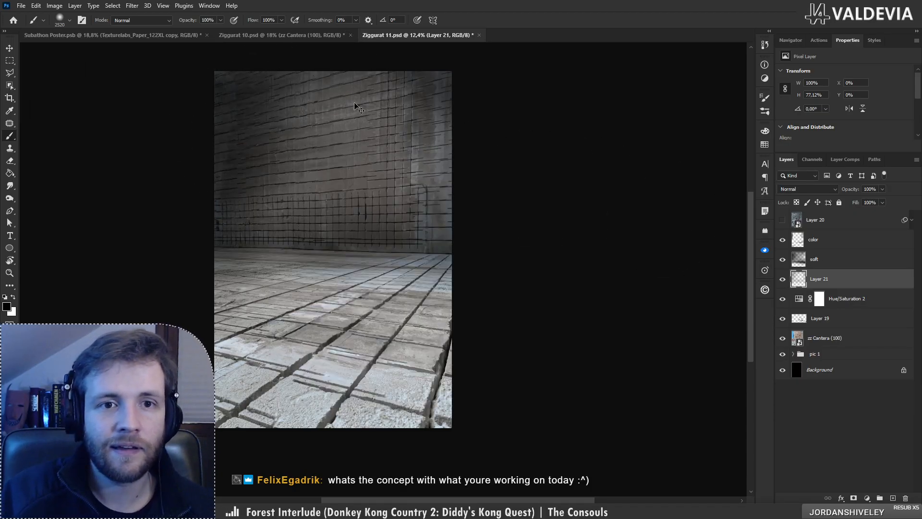
pyautogui.hotkey('ctrl', 'z')
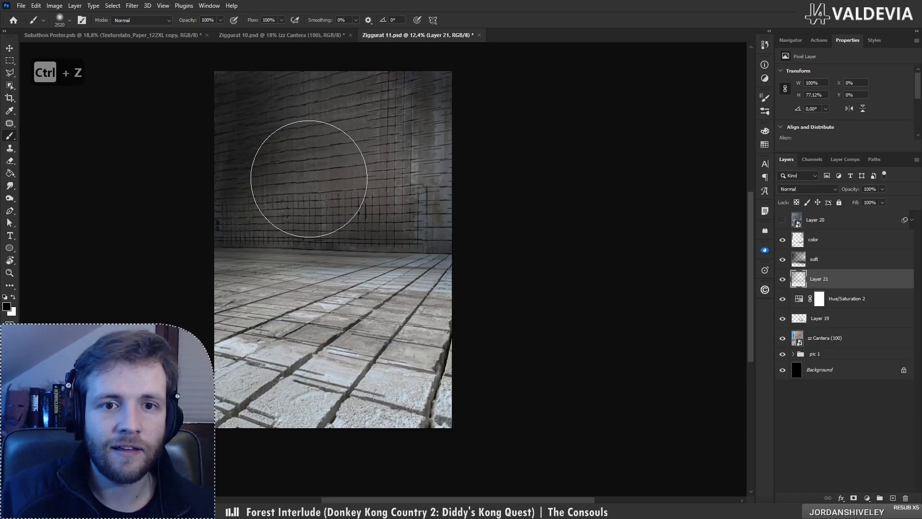
pyautogui.hotkey('ctrl', 'z')
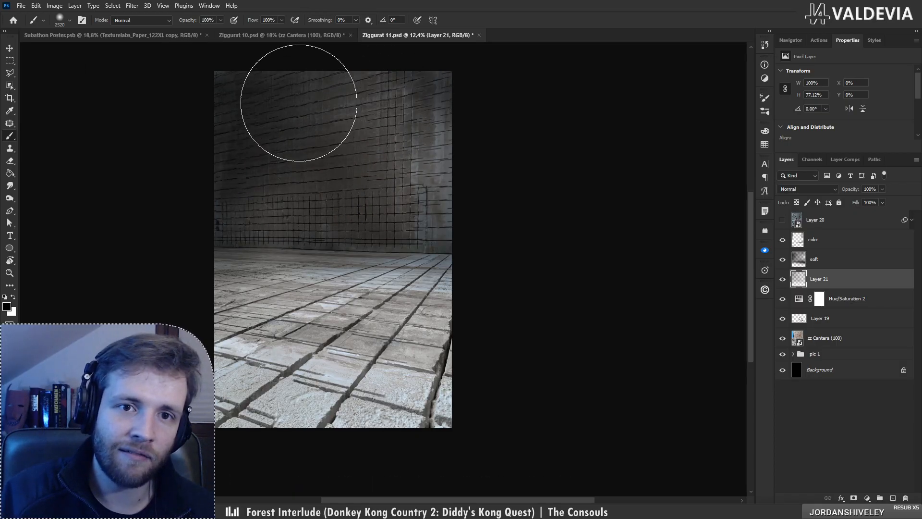
# Step: Lighten the middle of the wall by erasing shading from Layer 21 with a soft 2065 px Eraser
pyautogui.press('e')
pyautogui.rightClick(301, 125)
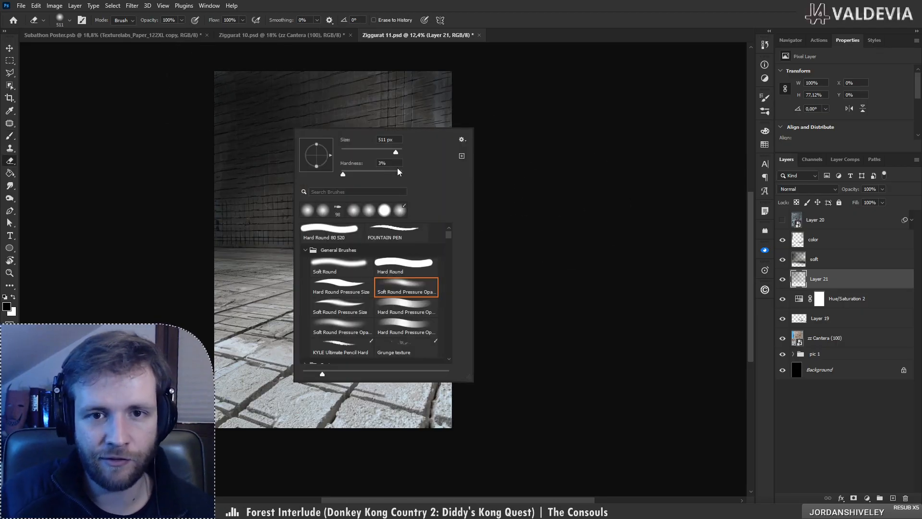
pyautogui.click(399, 151)
pyautogui.click(240, 199)
pyautogui.moveTo(322, 169)
pyautogui.mouseDown()
pyautogui.moveTo(246, 150)
pyautogui.moveTo(345, 115)
pyautogui.moveTo(243, 119)
pyautogui.moveTo(230, 185)
pyautogui.moveTo(402, 184)
pyautogui.moveTo(338, 185)
pyautogui.moveTo(335, 128)
pyautogui.moveTo(293, 170)
pyautogui.moveTo(323, 175)
pyautogui.moveTo(297, 192)
pyautogui.moveTo(354, 164)
pyautogui.moveTo(294, 208)
pyautogui.moveTo(371, 181)
pyautogui.moveTo(317, 183)
pyautogui.mouseUp()
pyautogui.hotkey('ctrl', 'space')
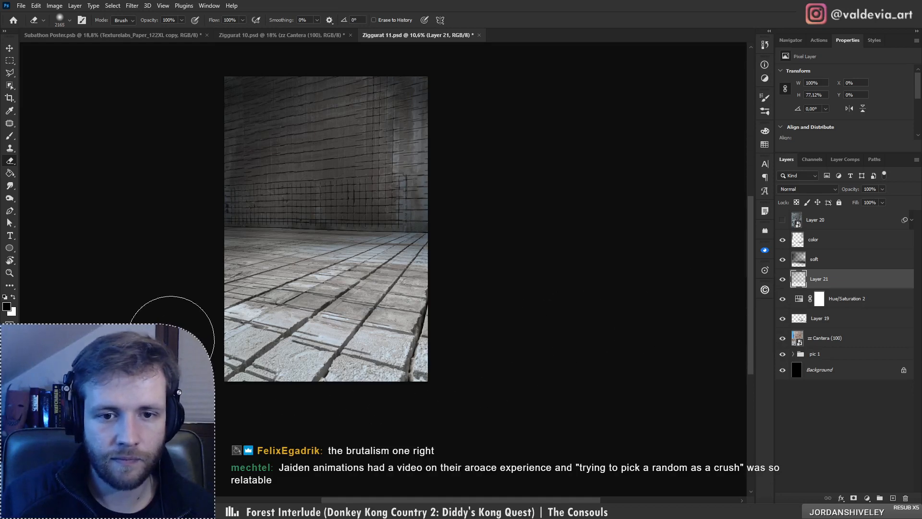
# Step: Darken the foreground floor tiles on Layer 21 with broad black strokes at 2520 px
pyautogui.press('b')
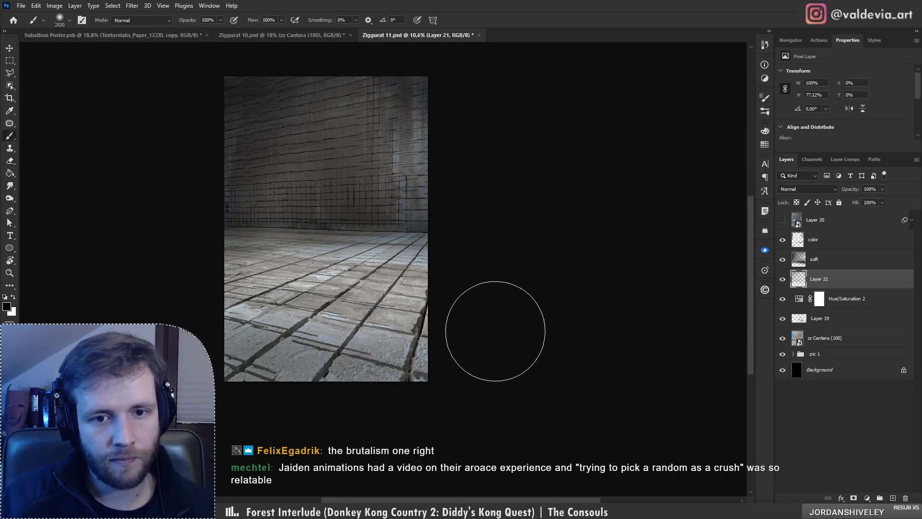
pyautogui.moveTo(495, 331); pyautogui.dragTo(239, 285)
pyautogui.moveTo(469, 277)
pyautogui.mouseDown()
pyautogui.moveTo(280, 275)
pyautogui.moveTo(228, 341)
pyautogui.mouseUp()
pyautogui.moveTo(461, 343); pyautogui.dragTo(220, 388)
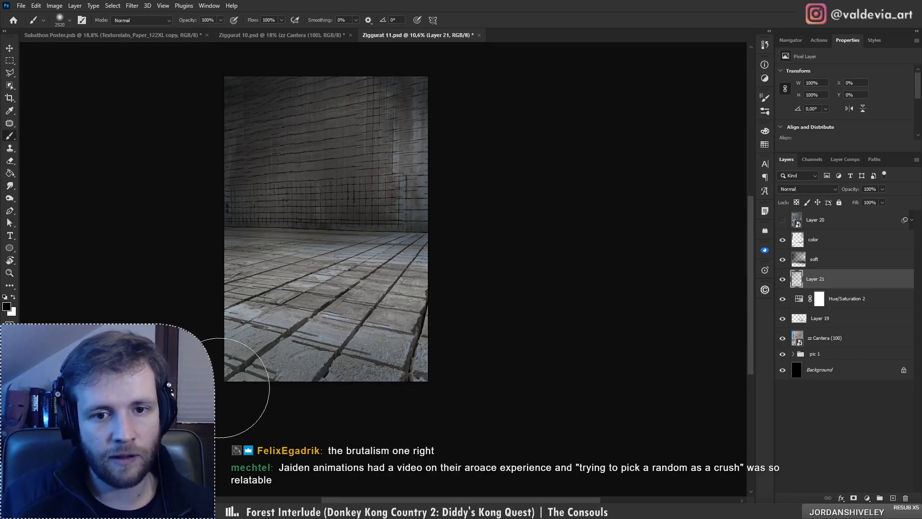
pyautogui.moveTo(472, 350); pyautogui.dragTo(173, 354)
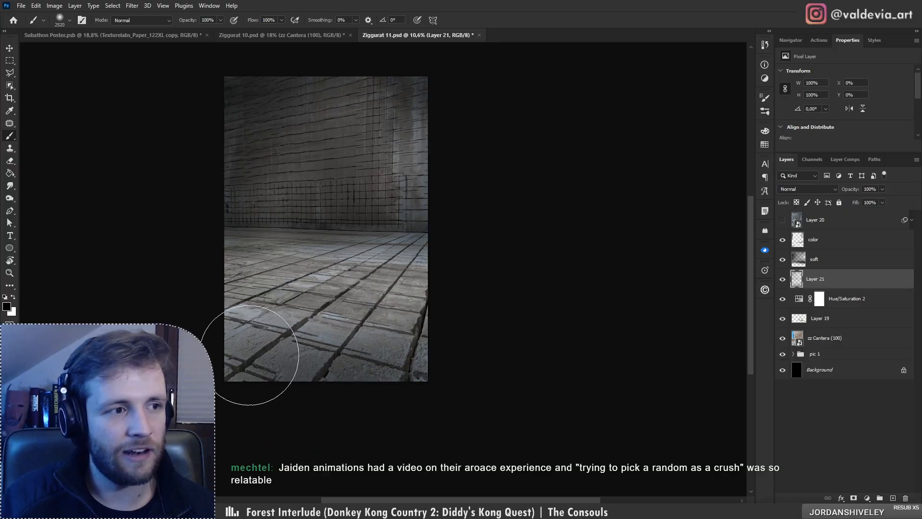
# Step: Undo the latest floor strokes on Layer 21 and try one broad black stroke across the middle of the floor
pyautogui.hotkey('ctrl', 'z')
pyautogui.hotkey('ctrl', 'z')
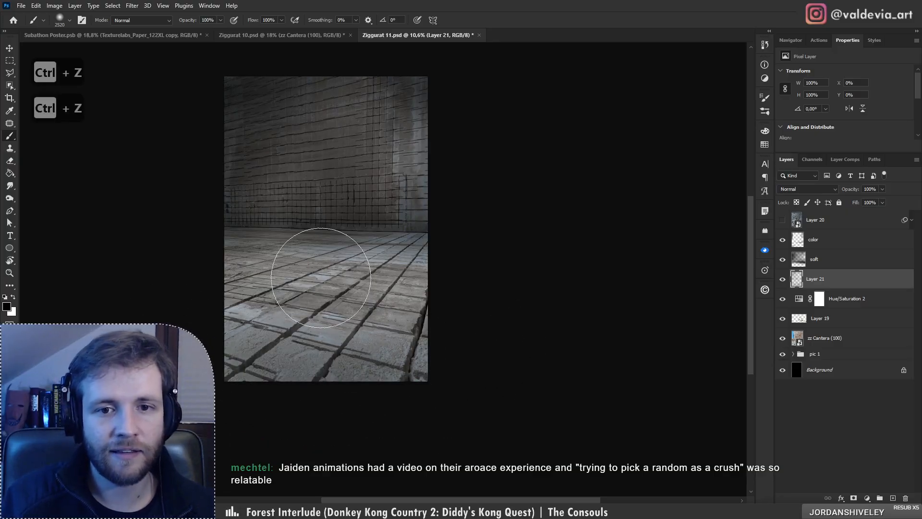
pyautogui.moveTo(255, 265); pyautogui.dragTo(505, 282)
pyautogui.hotkey('ctrl', 'z')
# Step: Try a black stroke along the right part of the wall-floor seam on Layer 21 with a much smaller soft brush
pyautogui.rightClick(442, 250)
pyautogui.rightClick(414, 234)
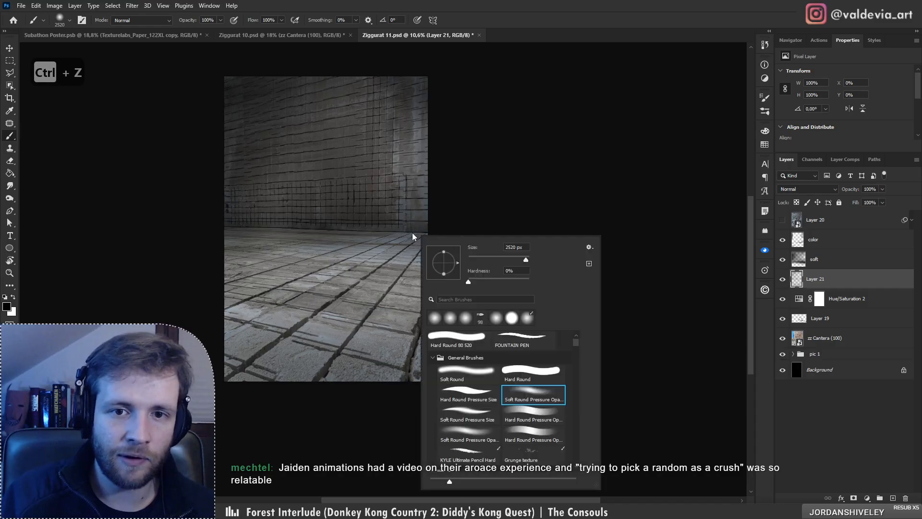
pyautogui.click(517, 260)
pyautogui.moveTo(354, 260)
pyautogui.mouseDown()
pyautogui.moveTo(465, 262)
pyautogui.moveTo(390, 238)
pyautogui.mouseUp()
pyautogui.hotkey('ctrl', 'z')
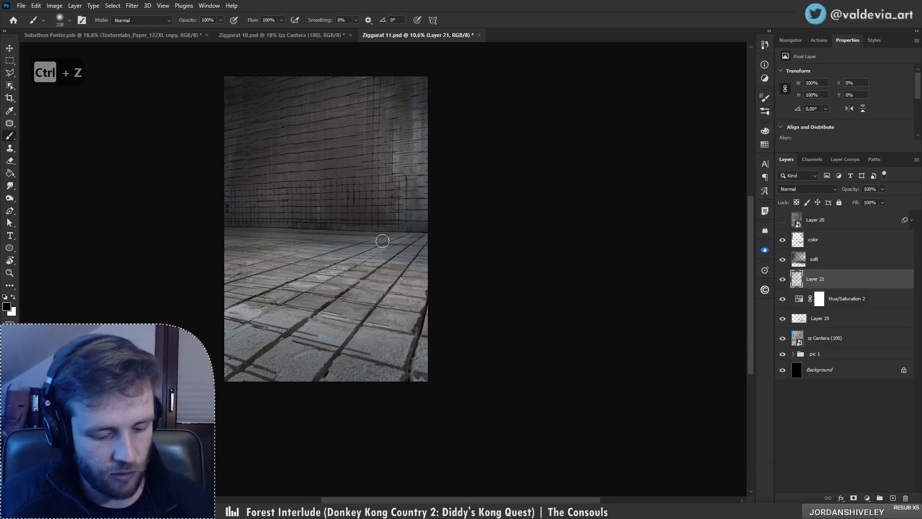
# Step: Shade the seam between wall and floor on Layer 21 with black brushes of 250 to 800 px, undoing unwanted strokes
pyautogui.press(']')
pyautogui.press(']')
pyautogui.press(']')
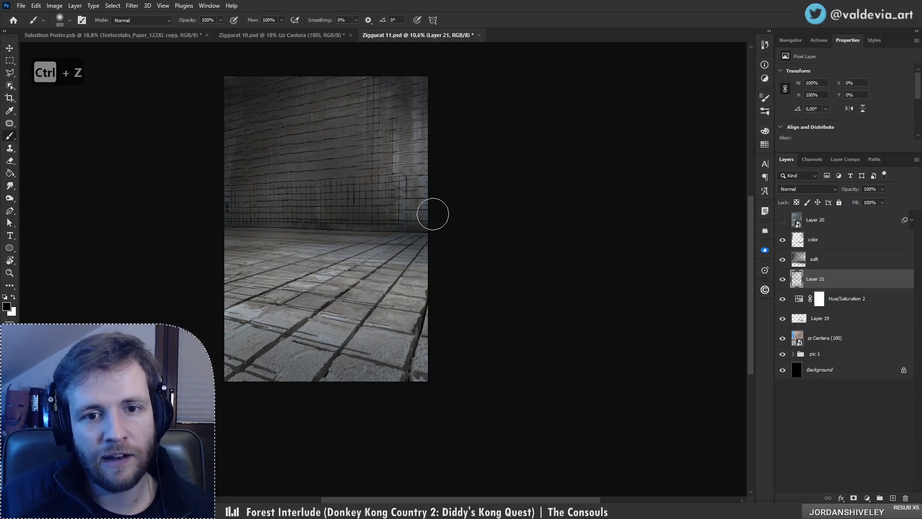
pyautogui.press('[')
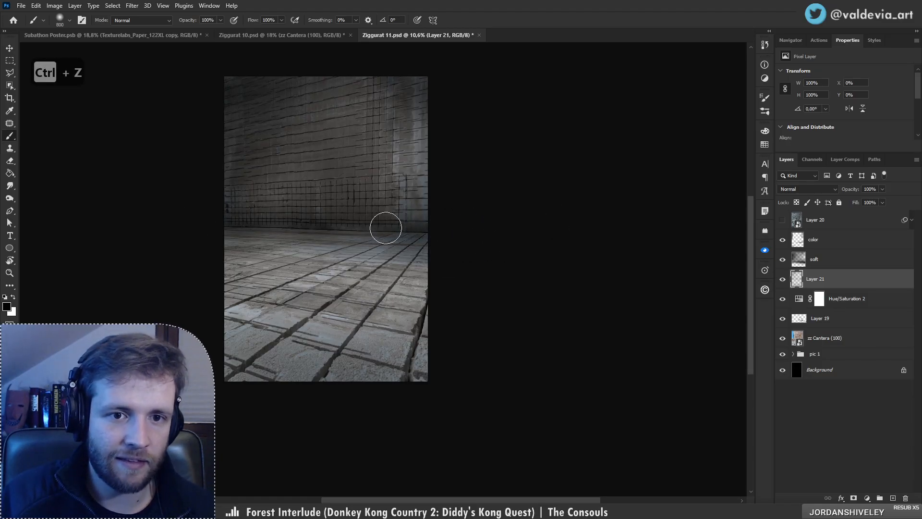
pyautogui.hotkey('ctrl', 'z')
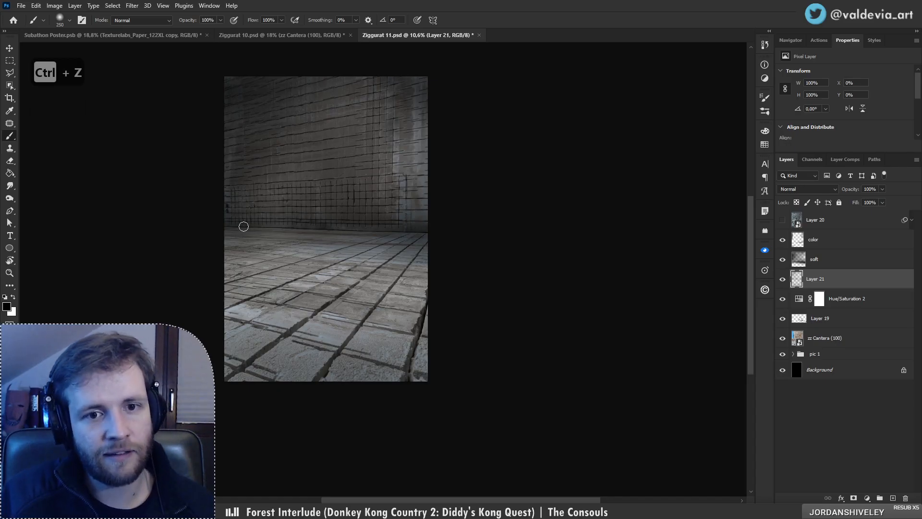
pyautogui.hotkey('ctrl', 'z')
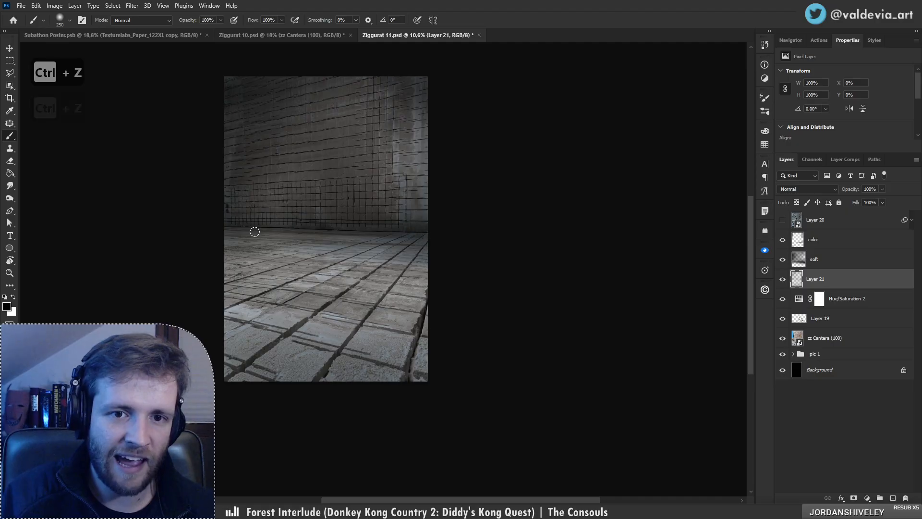
pyautogui.hotkey('ctrl', 'z')
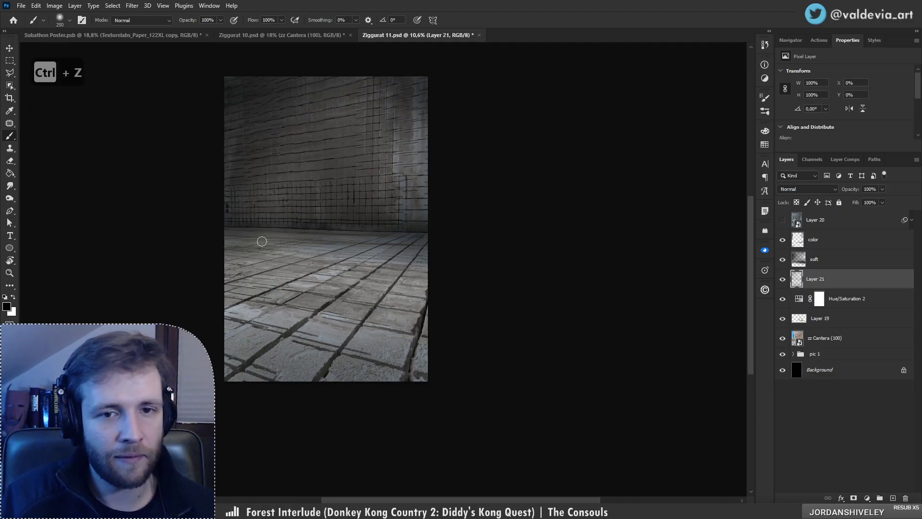
pyautogui.press(']')
pyautogui.press(']')
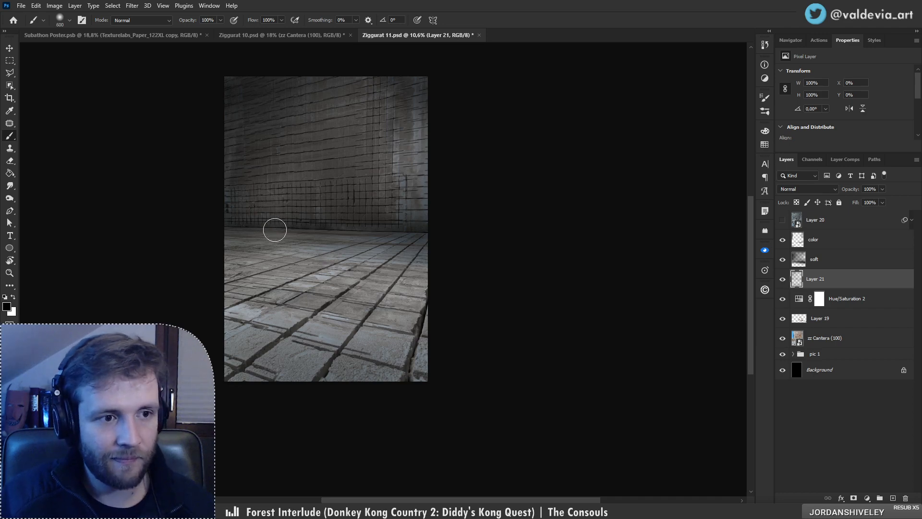
pyautogui.hotkey('ctrl', 'z')
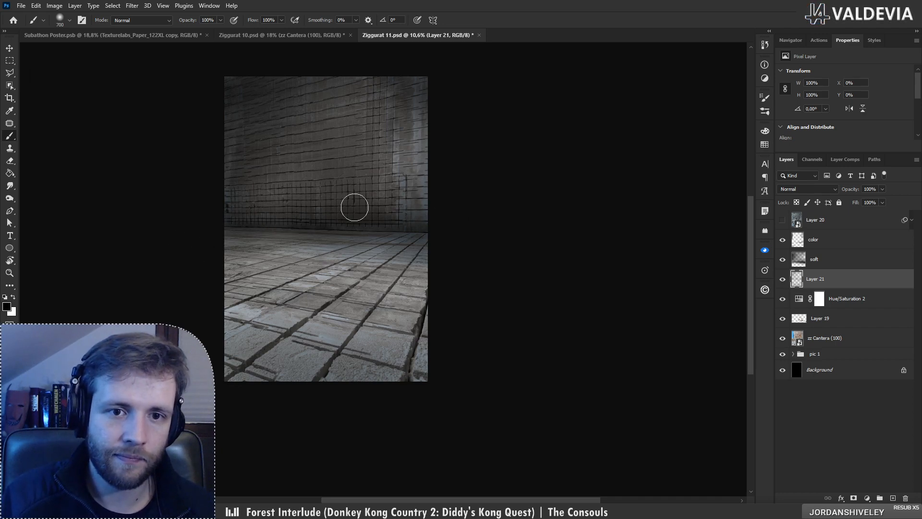
# Step: Stamp the visible image into a smart object above Layer 20 and copy Layer 20's Camera Raw Filter onto it
pyautogui.press('e')
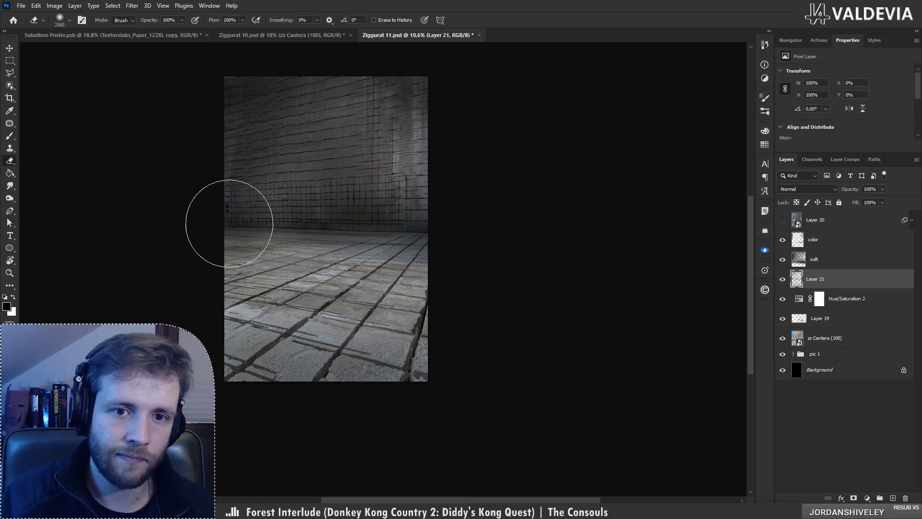
pyautogui.click(831, 222)
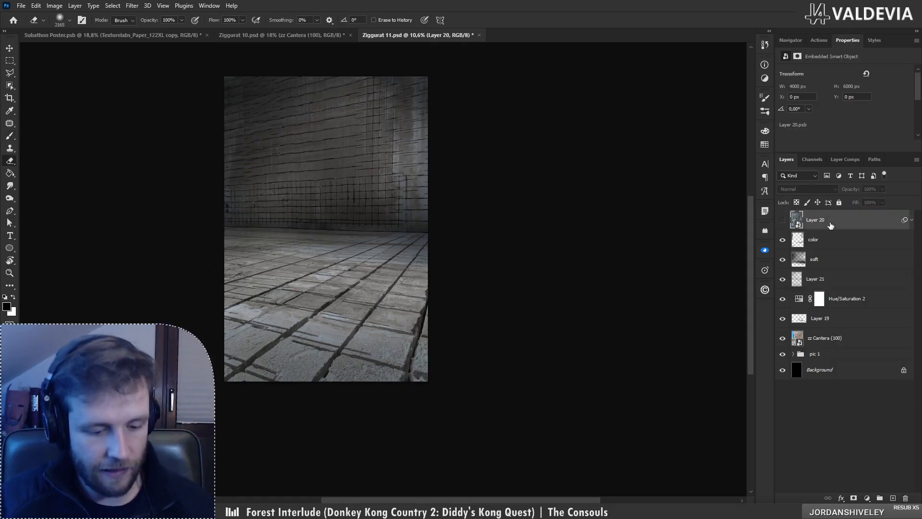
pyautogui.hotkey('ctrl', 'shift', 'alt', 'n')
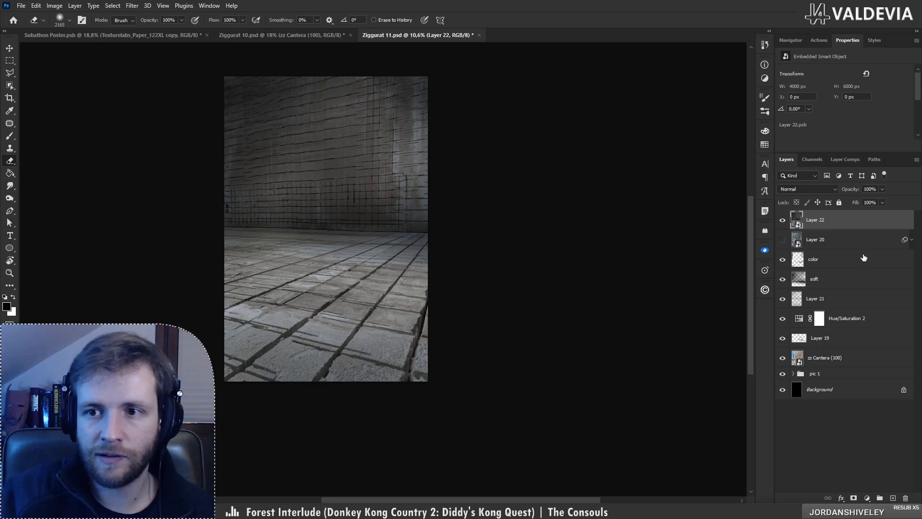
pyautogui.click(910, 240)
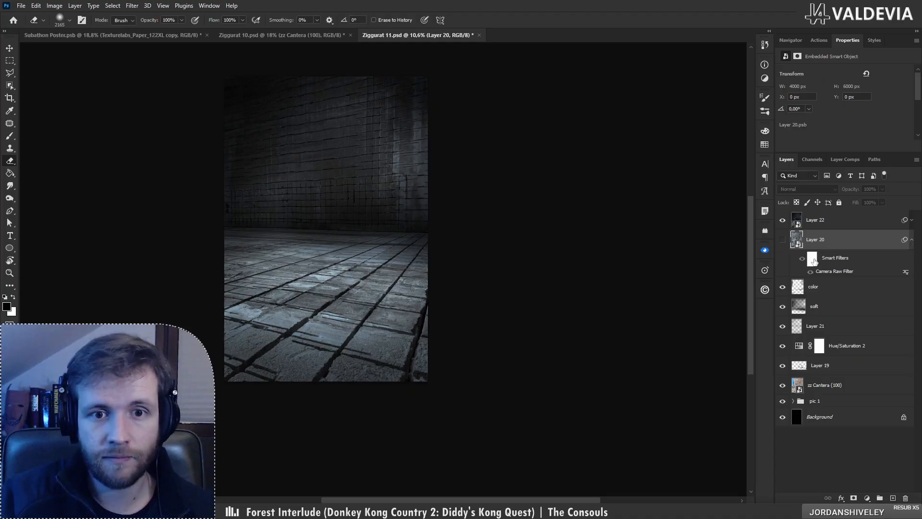
# Step: Compare the new graded smart object with Layer 20 by toggling its visibility, and delete Layer 20
pyautogui.click(783, 221)
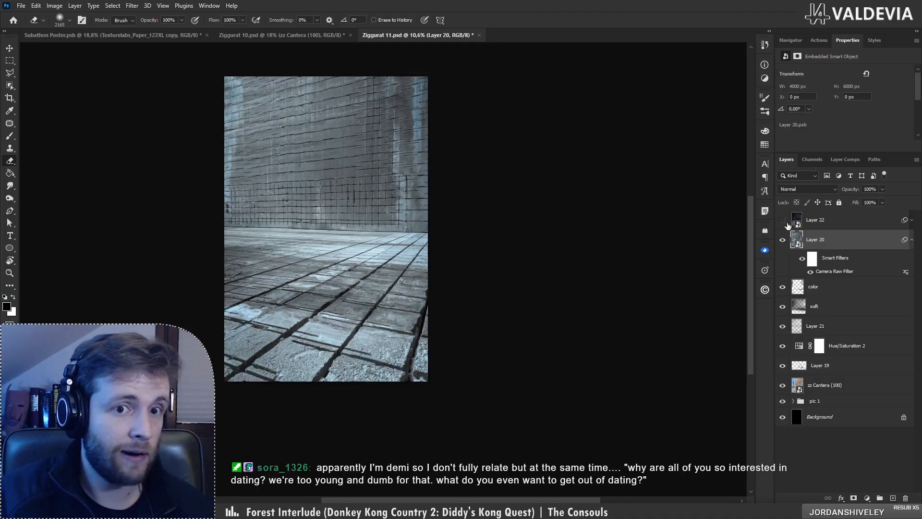
pyautogui.click(784, 222)
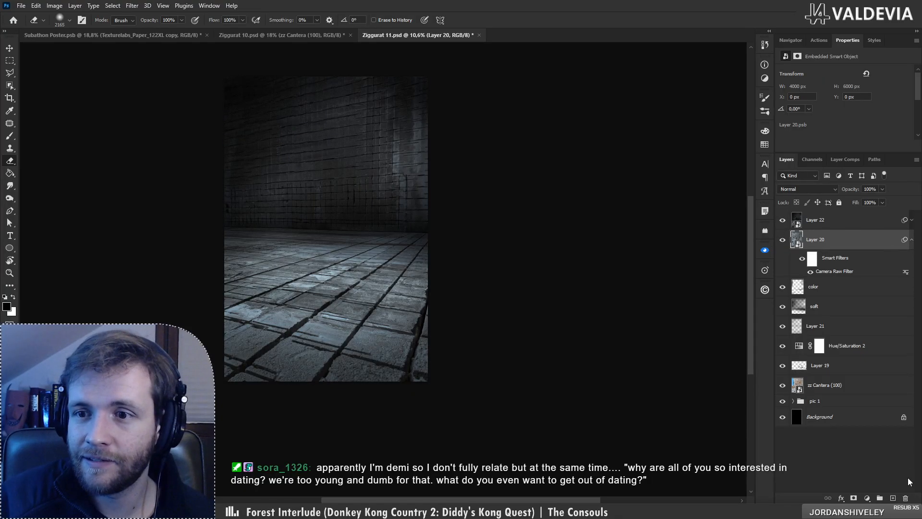
pyautogui.click(905, 498)
# Step: Reopen the Camera Raw Filter of Layer 22 and raise Contrast to +44
pyautogui.click(912, 220)
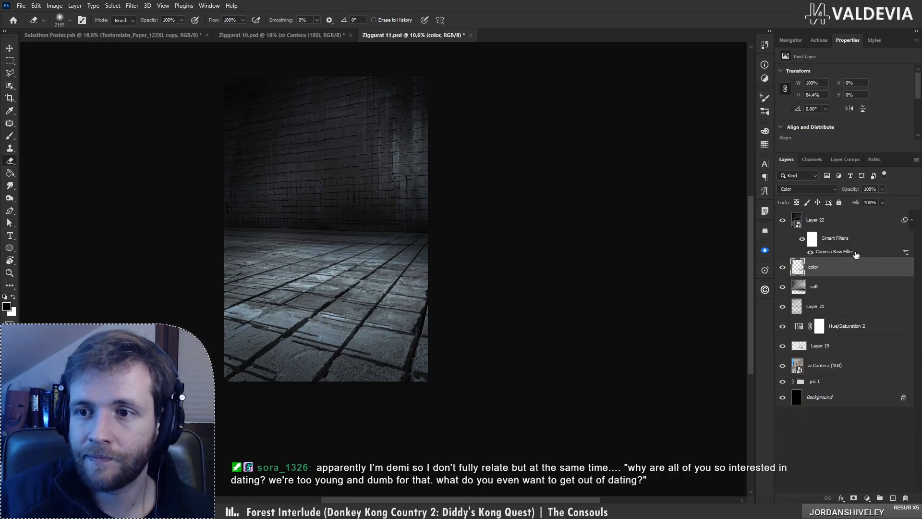
pyautogui.doubleClick(855, 253)
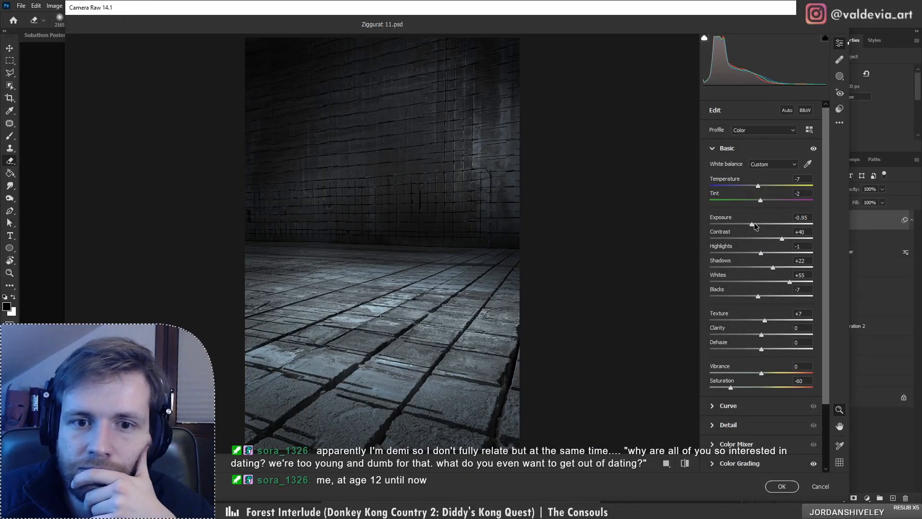
pyautogui.moveTo(755, 226); pyautogui.dragTo(783, 235)
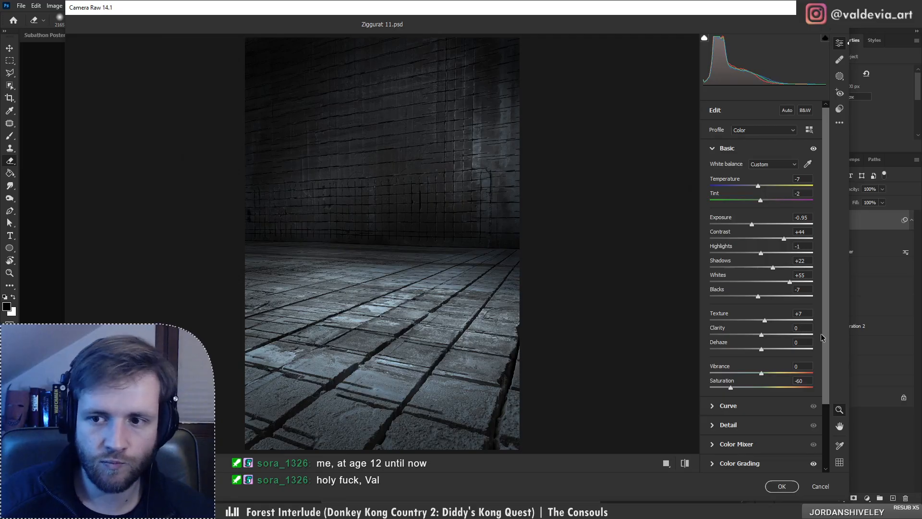
# Step: Strengthen the Vignetting effect to -27 in the Camera Raw Filter and check the whole picture
pyautogui.scroll(-4, 821, 338)
pyautogui.click(730, 443)
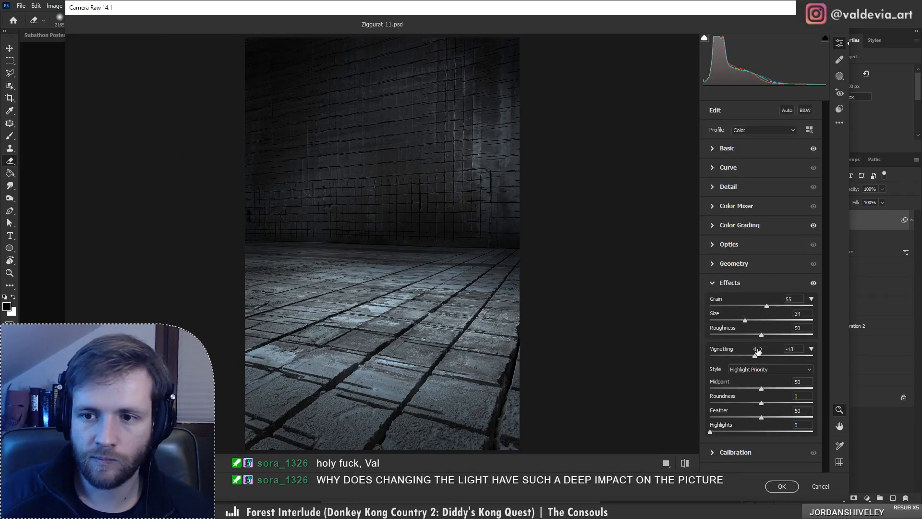
pyautogui.moveTo(752, 361)
pyautogui.mouseDown()
pyautogui.moveTo(702, 368)
pyautogui.moveTo(747, 371)
pyautogui.mouseUp()
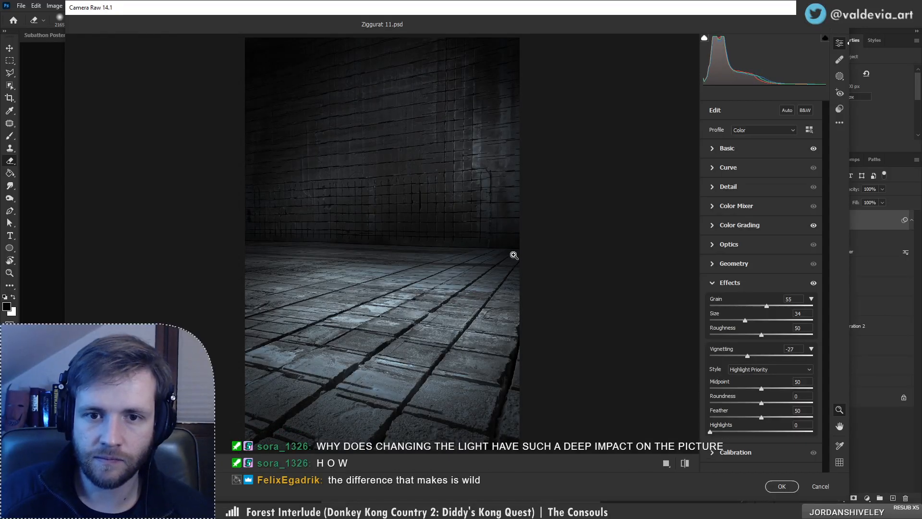
pyautogui.moveTo(460, 234); pyautogui.dragTo(433, 257)
pyautogui.moveTo(447, 200)
pyautogui.mouseDown()
pyautogui.moveTo(463, 196)
pyautogui.moveTo(432, 201)
pyautogui.mouseUp()
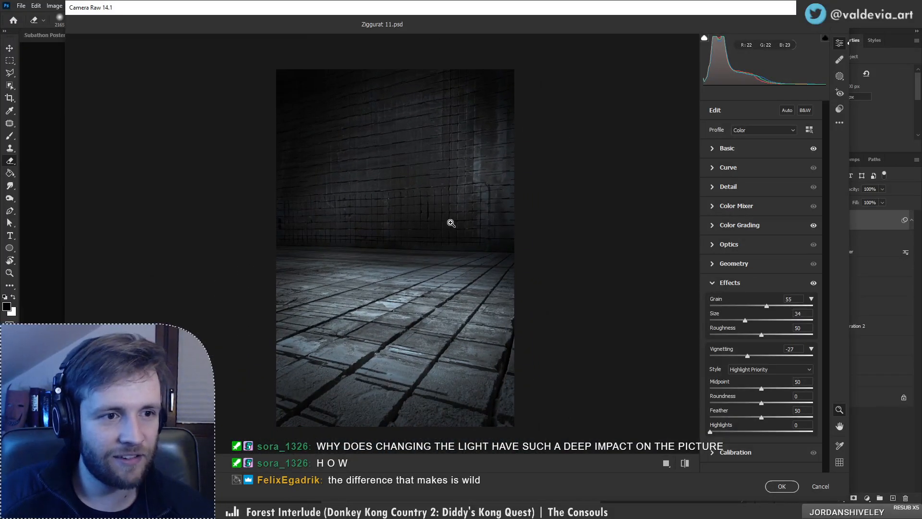
# Step: Set Highlights to -44, Shadows to +66 and Temperature to -4 in the Basic adjustments
pyautogui.click(713, 149)
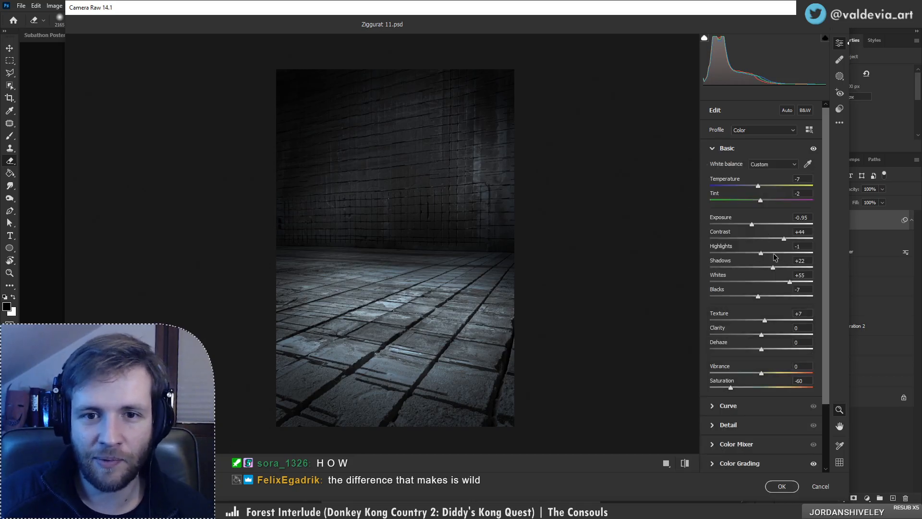
pyautogui.moveTo(773, 254)
pyautogui.mouseDown()
pyautogui.moveTo(702, 252)
pyautogui.moveTo(733, 249)
pyautogui.moveTo(710, 268)
pyautogui.moveTo(815, 270)
pyautogui.moveTo(777, 261)
pyautogui.mouseUp()
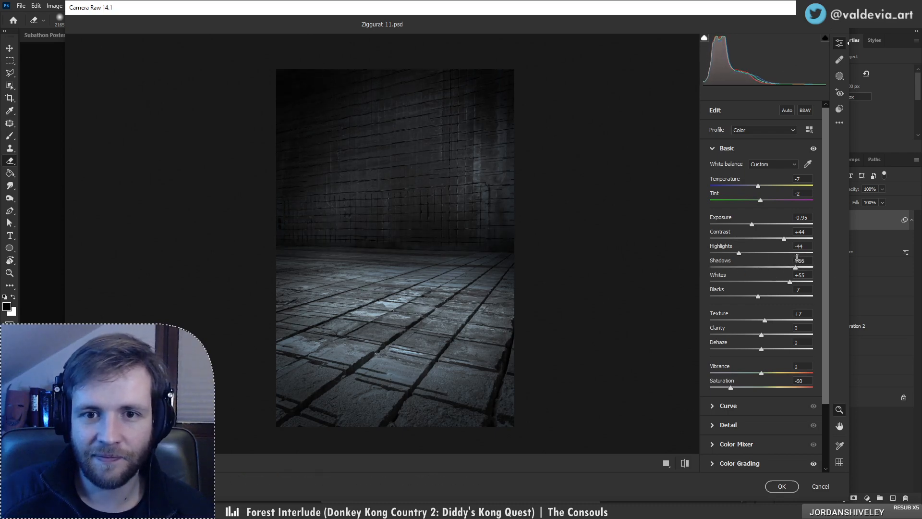
pyautogui.moveTo(766, 198); pyautogui.dragTo(764, 194)
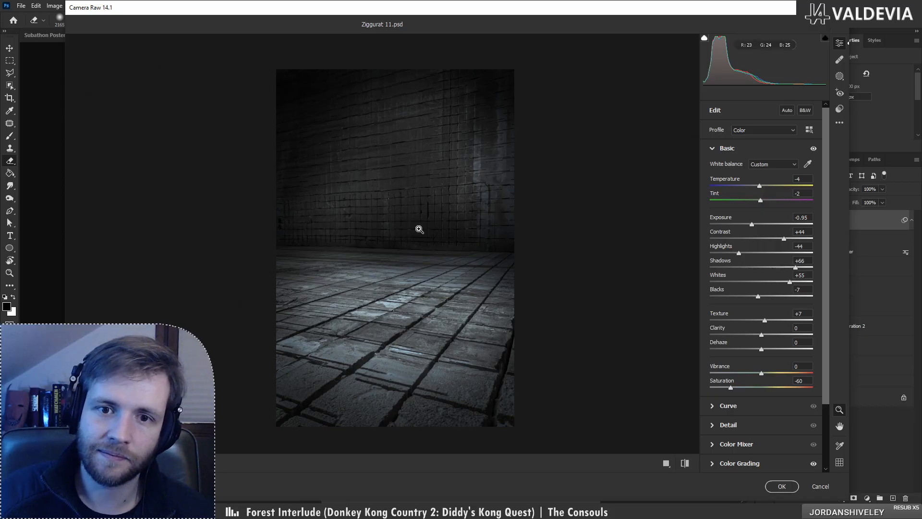
# Step: Tint the Color Grading highlights to hue 9 and saturation 21, and apply the Camera Raw adjustments
pyautogui.moveTo(419, 229); pyautogui.dragTo(380, 235)
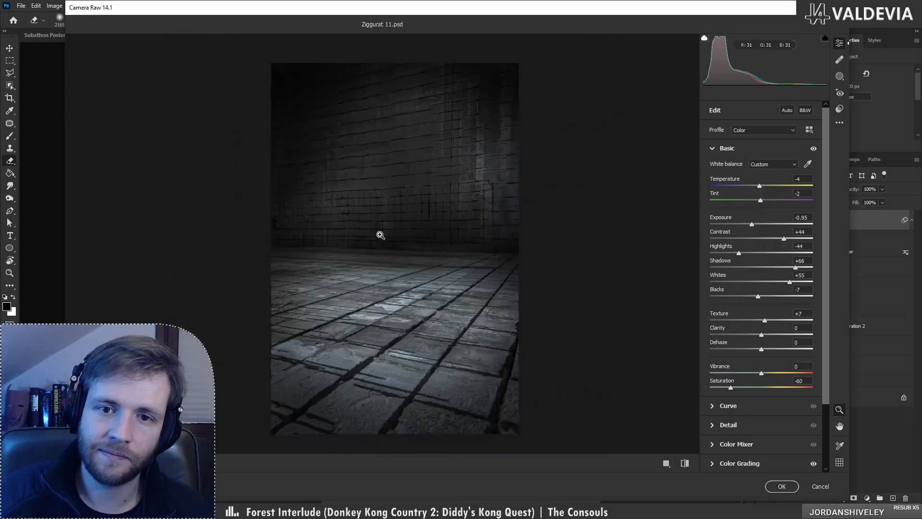
pyautogui.click(715, 462)
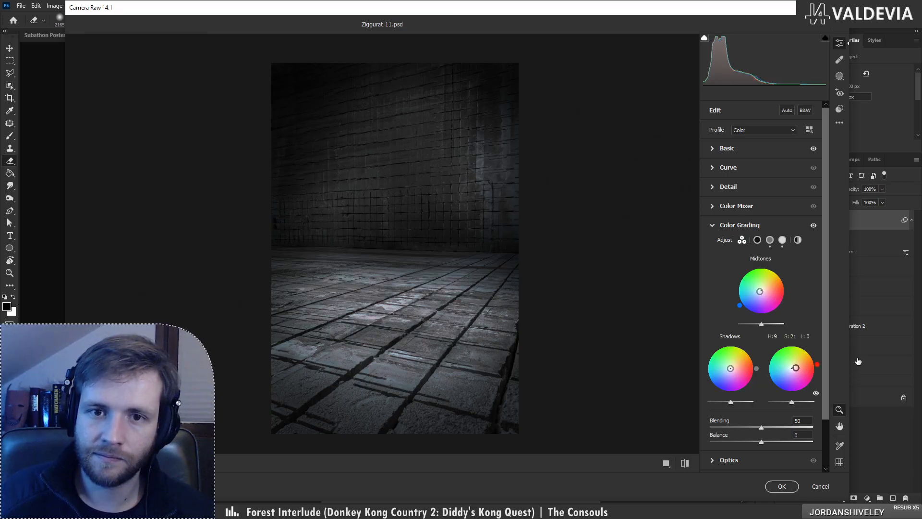
pyautogui.click(782, 486)
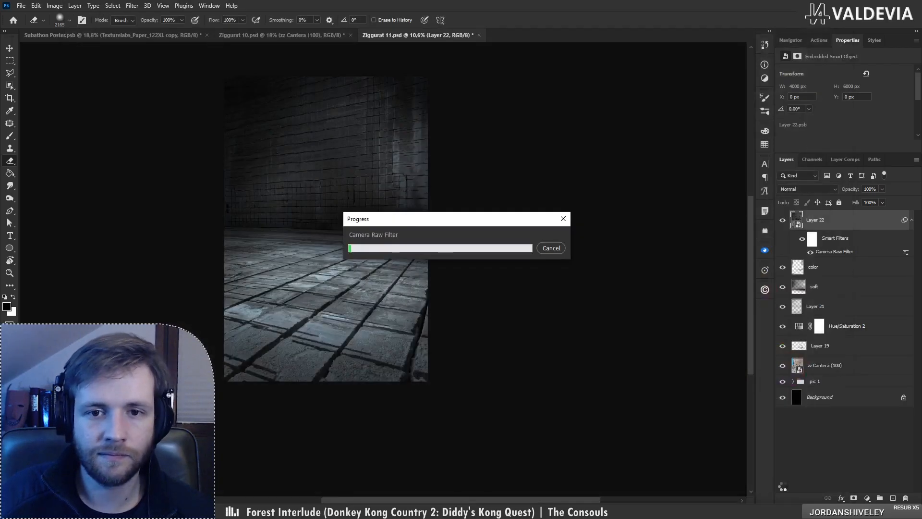
# Step: Add a new empty layer above Layer 22 and set its blend mode to Soft Light
pyautogui.moveTo(393, 260); pyautogui.dragTo(481, 273)
pyautogui.press('z')
pyautogui.moveTo(414, 243)
pyautogui.mouseDown()
pyautogui.moveTo(447, 243)
pyautogui.moveTo(399, 250)
pyautogui.moveTo(461, 194)
pyautogui.moveTo(418, 201)
pyautogui.moveTo(432, 156)
pyautogui.mouseUp()
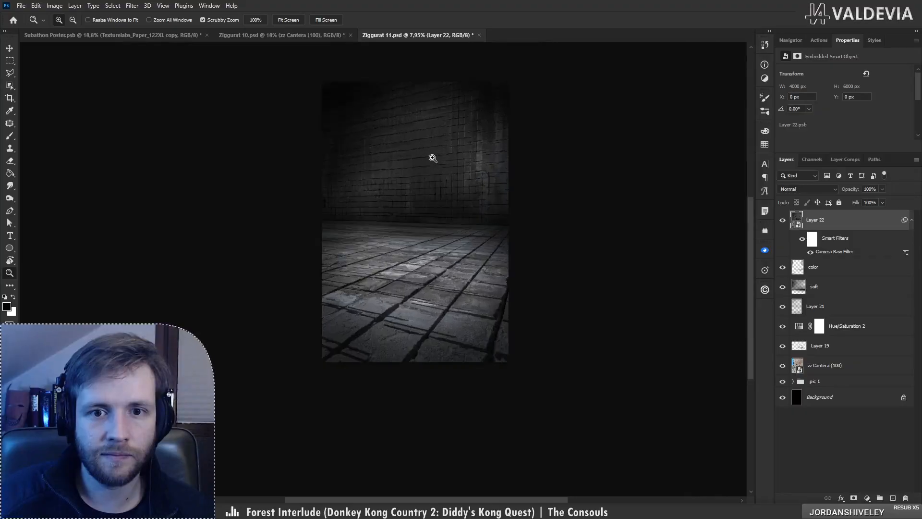
pyautogui.press('e')
pyautogui.click(893, 498)
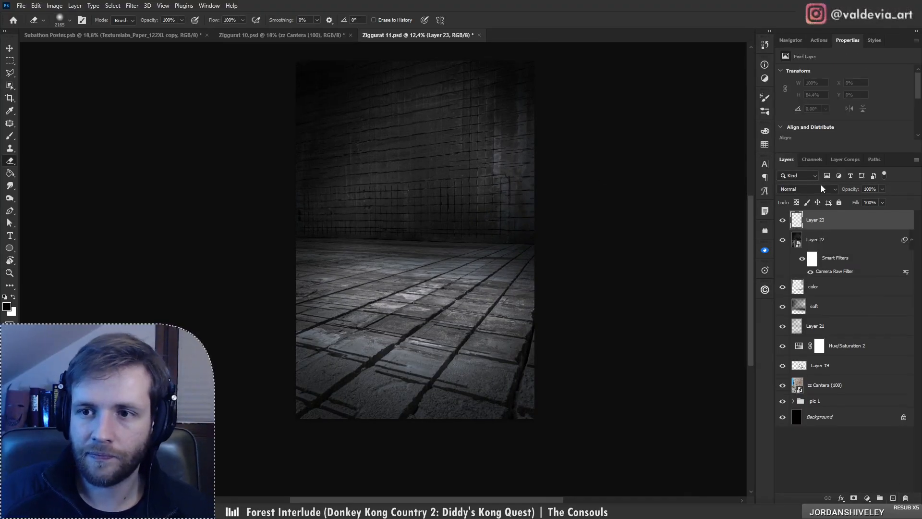
pyautogui.click(822, 189)
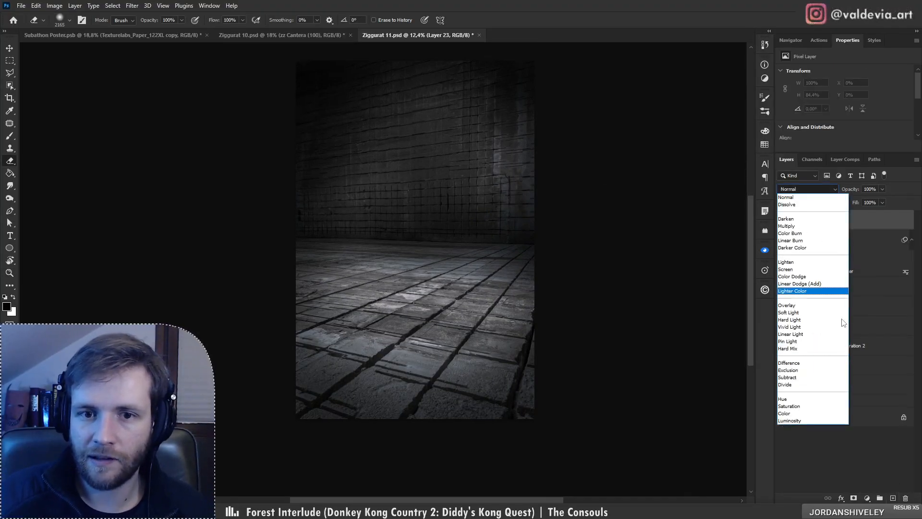
pyautogui.click(793, 313)
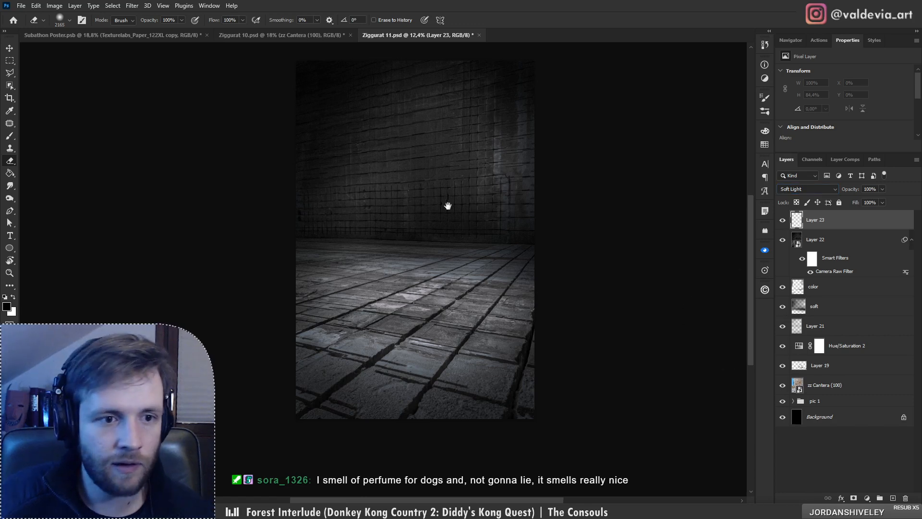
# Step: Prepare a soft white brush of 1102 px and compare the picture with Layer 22 hidden and shown
pyautogui.moveTo(448, 206); pyautogui.dragTo(439, 271)
pyautogui.press('x')
pyautogui.press('b')
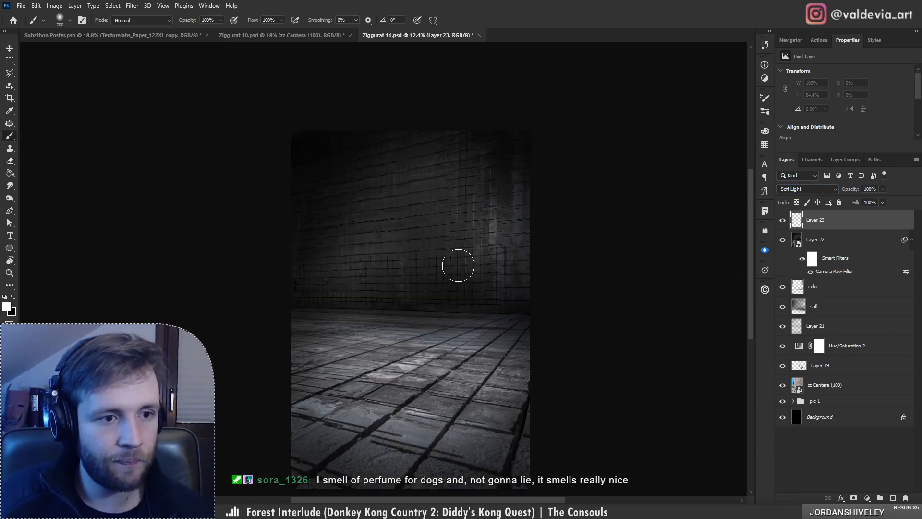
pyautogui.rightClick(442, 259)
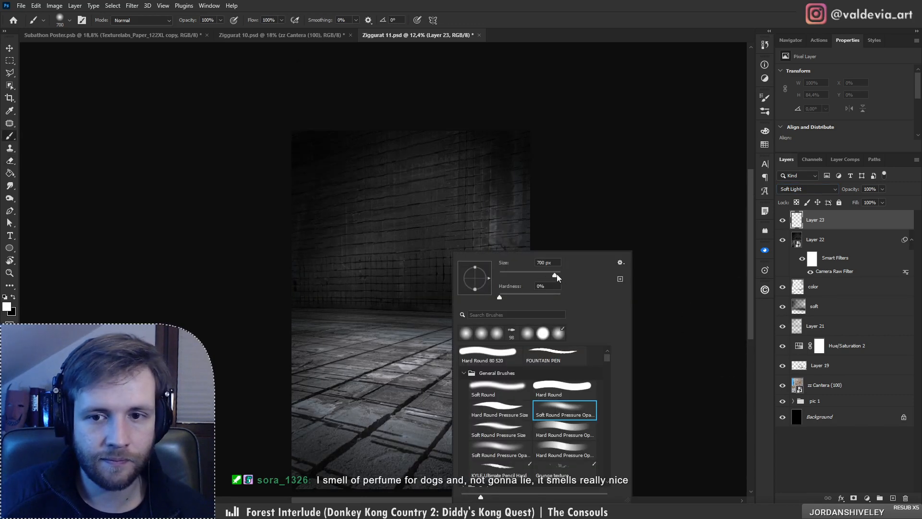
pyautogui.click(787, 243)
pyautogui.click(784, 240)
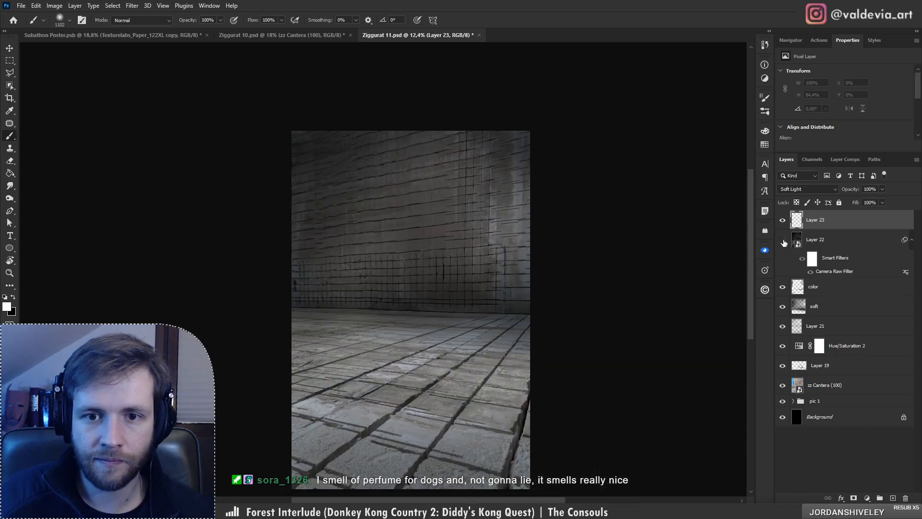
pyautogui.click(783, 240)
# Step: Try a white brush stroke across the middle of the wall and set Layer 23's blend mode to Overlay
pyautogui.moveTo(438, 273)
pyautogui.mouseDown()
pyautogui.moveTo(409, 264)
pyautogui.moveTo(473, 272)
pyautogui.mouseUp()
pyautogui.hotkey('ctrl', 'z')
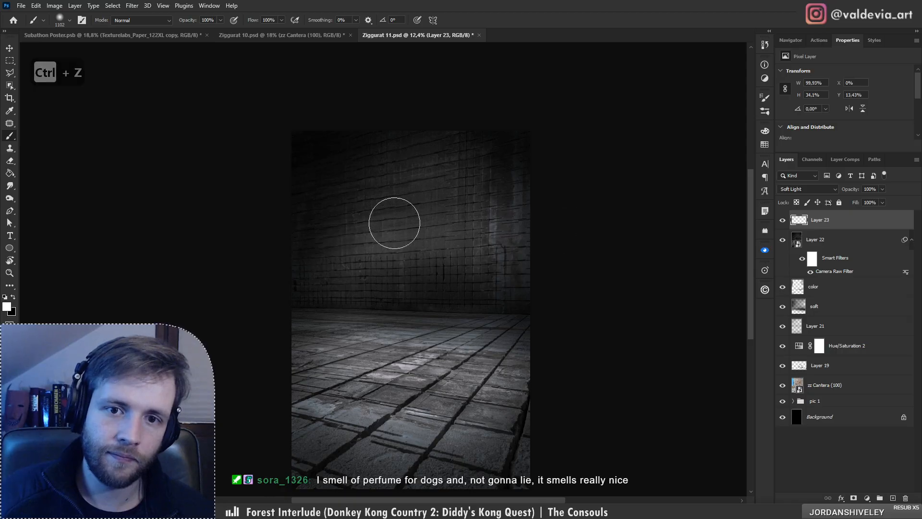
pyautogui.click(819, 192)
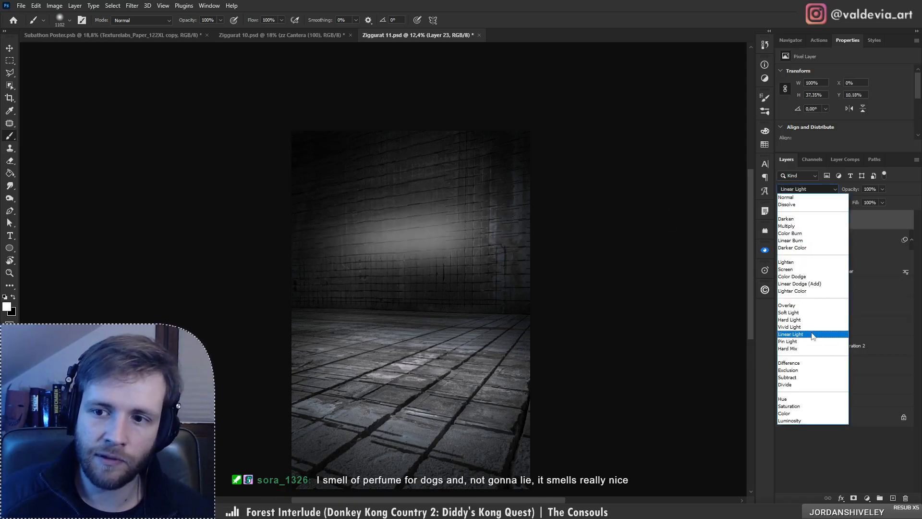
pyautogui.click(800, 308)
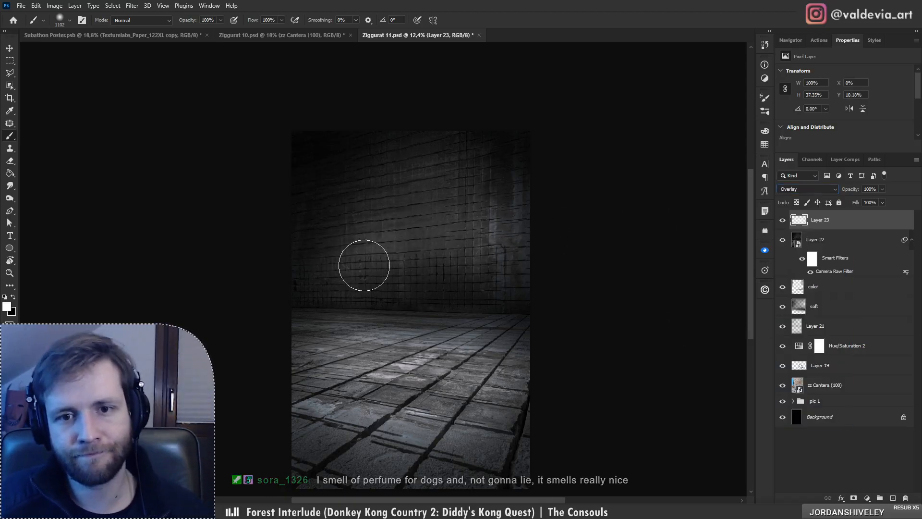
# Step: Brush soft white light across the wall on Layer 23 and darken the floor with broad black strokes
pyautogui.hotkey('ctrl', 'z')
pyautogui.moveTo(439, 249)
pyautogui.mouseDown()
pyautogui.moveTo(512, 209)
pyautogui.moveTo(335, 235)
pyautogui.mouseUp()
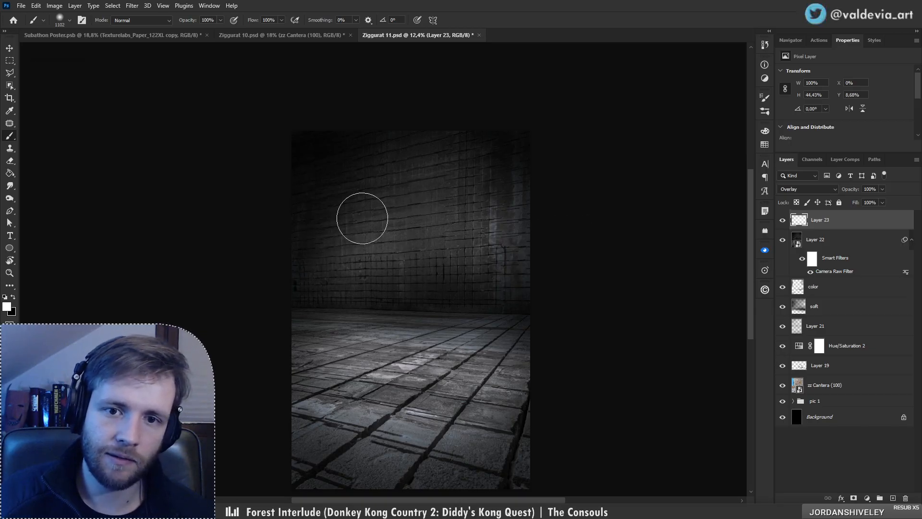
pyautogui.moveTo(358, 325)
pyautogui.mouseDown()
pyautogui.moveTo(562, 344)
pyautogui.moveTo(276, 337)
pyautogui.moveTo(289, 329)
pyautogui.moveTo(550, 350)
pyautogui.mouseUp()
pyautogui.hotkey('ctrl', 'z')
pyautogui.moveTo(464, 332); pyautogui.dragTo(259, 332)
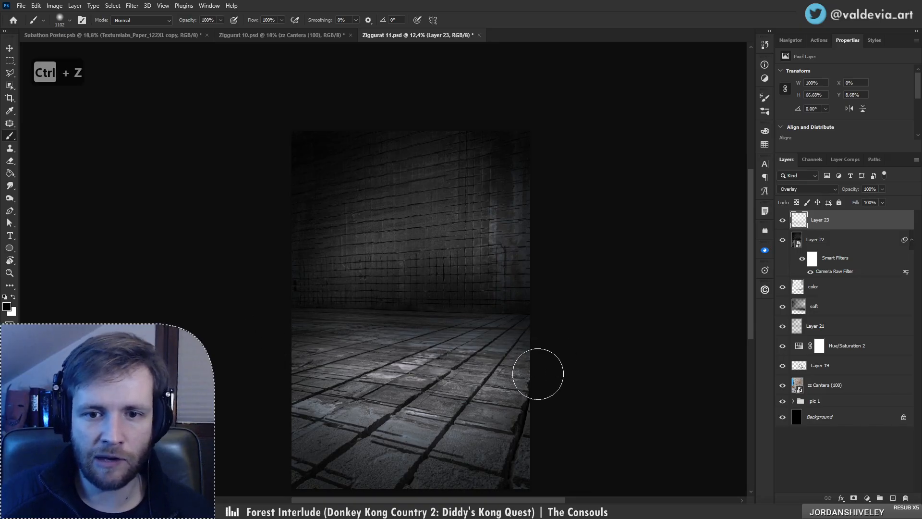
pyautogui.moveTo(538, 374)
pyautogui.mouseDown()
pyautogui.moveTo(259, 369)
pyautogui.moveTo(370, 391)
pyautogui.moveTo(284, 400)
pyautogui.mouseUp()
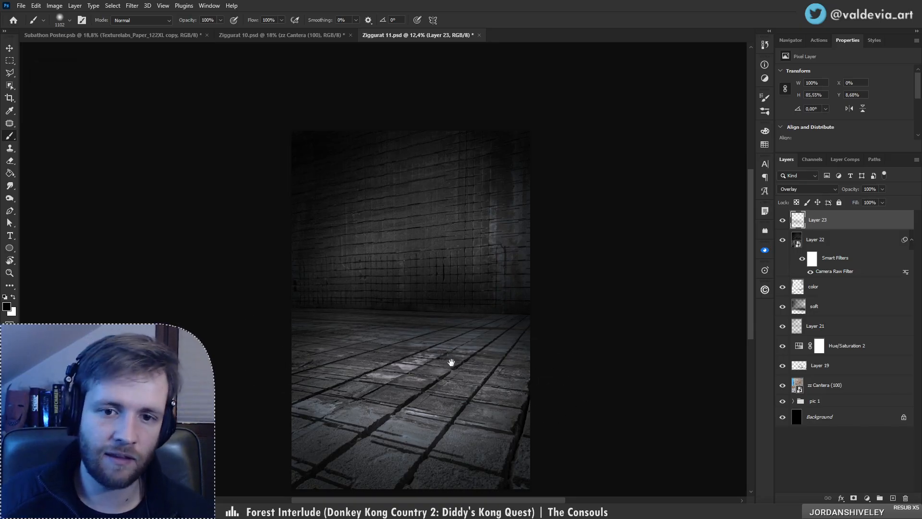
# Step: Erase part of the painted light over the lower middle of the wall on Layer 23
pyautogui.moveTo(451, 362); pyautogui.dragTo(479, 339)
pyautogui.press('z')
pyautogui.moveTo(427, 319)
pyautogui.mouseDown()
pyautogui.moveTo(394, 327)
pyautogui.moveTo(513, 270)
pyautogui.moveTo(434, 274)
pyautogui.moveTo(504, 206)
pyautogui.moveTo(570, 176)
pyautogui.mouseUp()
pyautogui.press('b')
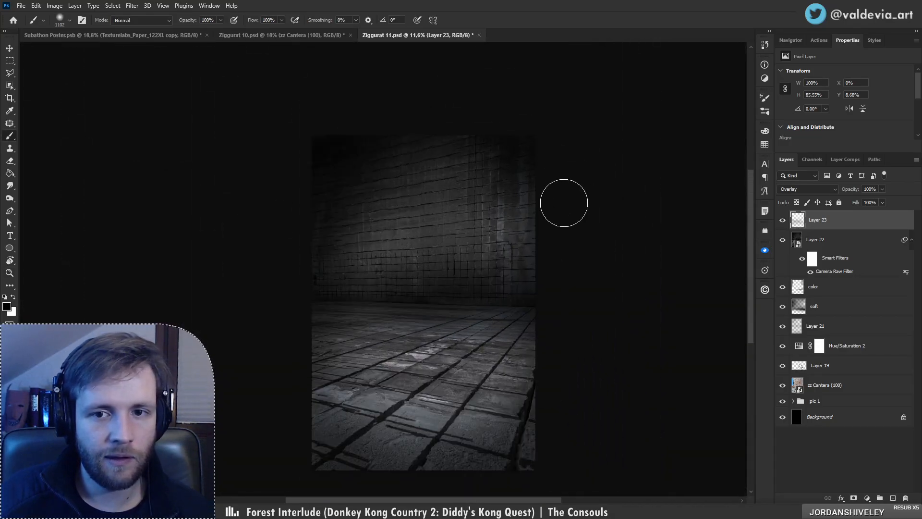
pyautogui.press('e')
pyautogui.moveTo(472, 256)
pyautogui.mouseDown()
pyautogui.moveTo(411, 234)
pyautogui.moveTo(362, 245)
pyautogui.moveTo(418, 230)
pyautogui.moveTo(409, 202)
pyautogui.moveTo(419, 240)
pyautogui.mouseUp()
pyautogui.press('b')
pyautogui.press('x')
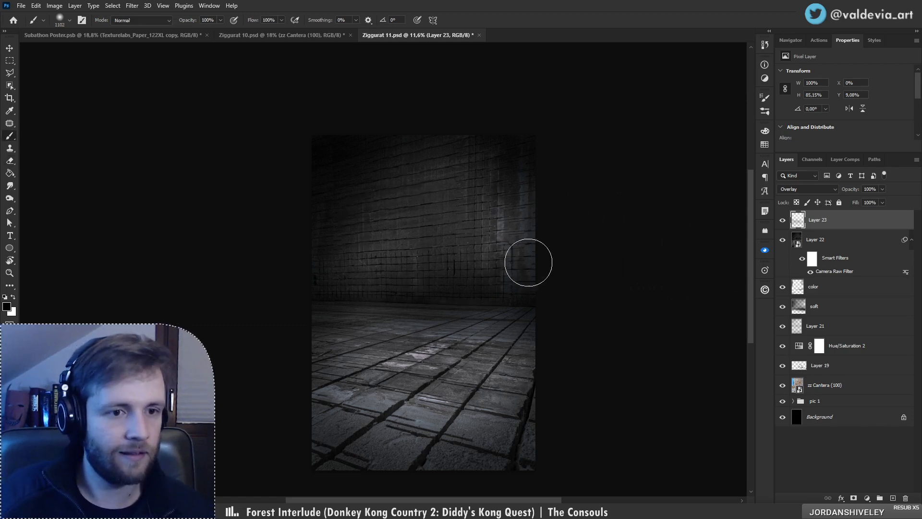
# Step: Brighten the wall's right part and the middle of the floor with white strokes, enlarging the brush to 1700 px
pyautogui.moveTo(490, 208)
pyautogui.mouseDown()
pyautogui.moveTo(644, 241)
pyautogui.moveTo(599, 220)
pyautogui.moveTo(622, 180)
pyautogui.moveTo(604, 169)
pyautogui.mouseUp()
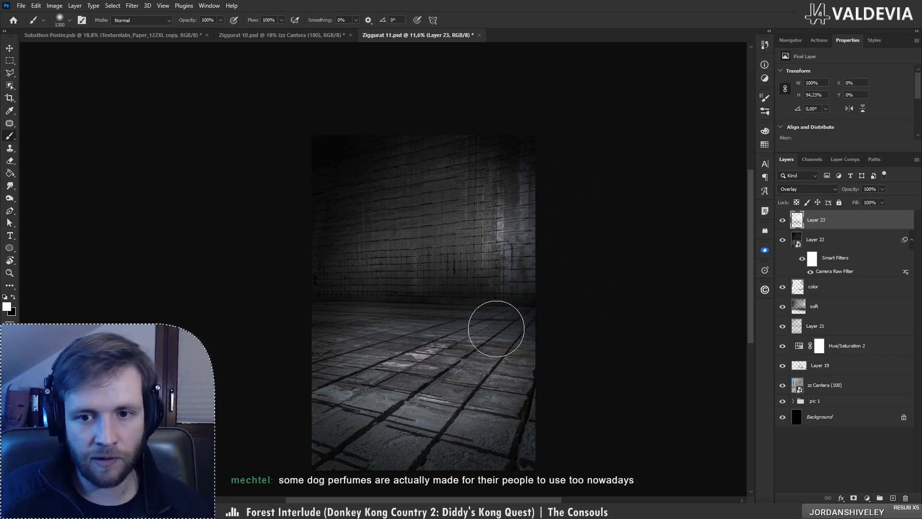
pyautogui.press(']')
pyautogui.press(']')
pyautogui.press(']')
pyautogui.press(']')
pyautogui.press(']')
pyautogui.press(']')
pyautogui.hotkey('ctrl', 'z')
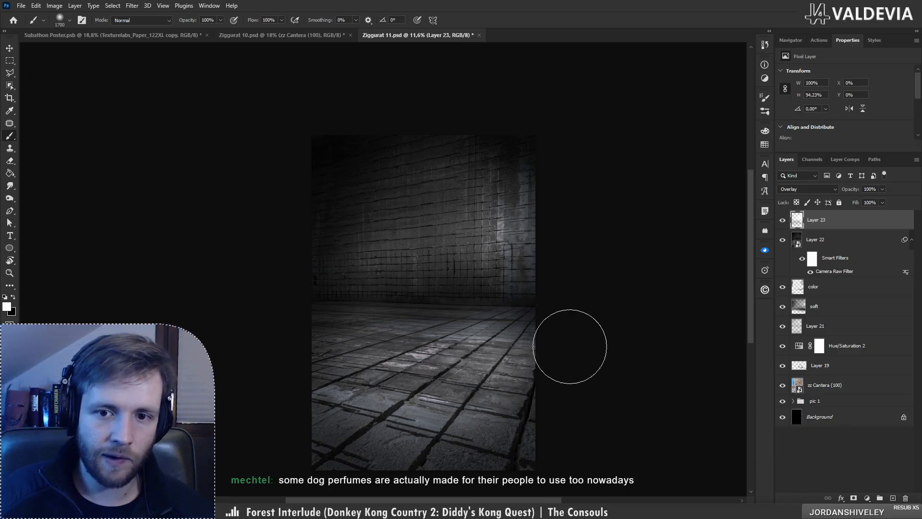
pyautogui.moveTo(500, 346); pyautogui.dragTo(380, 349)
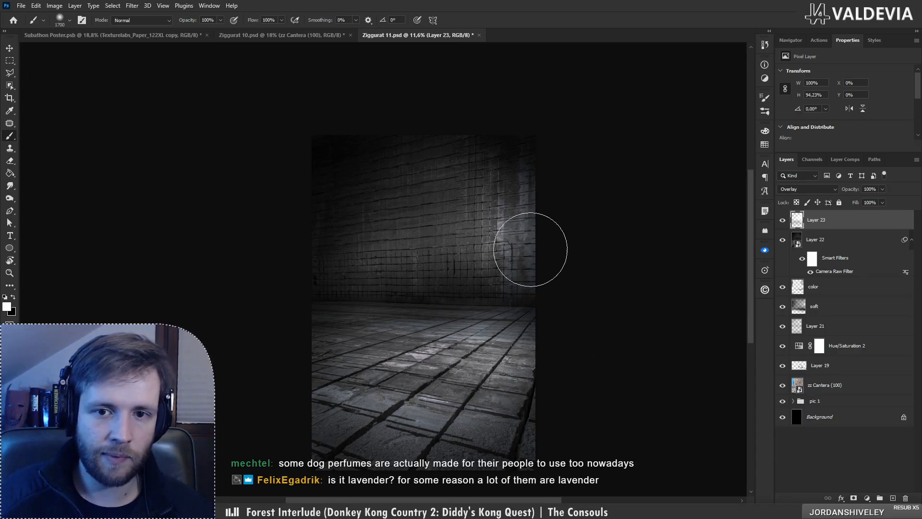
# Step: Darken the foreground floor tiles with wide black strokes on Layer 23 and undo the last stroke
pyautogui.press('x')
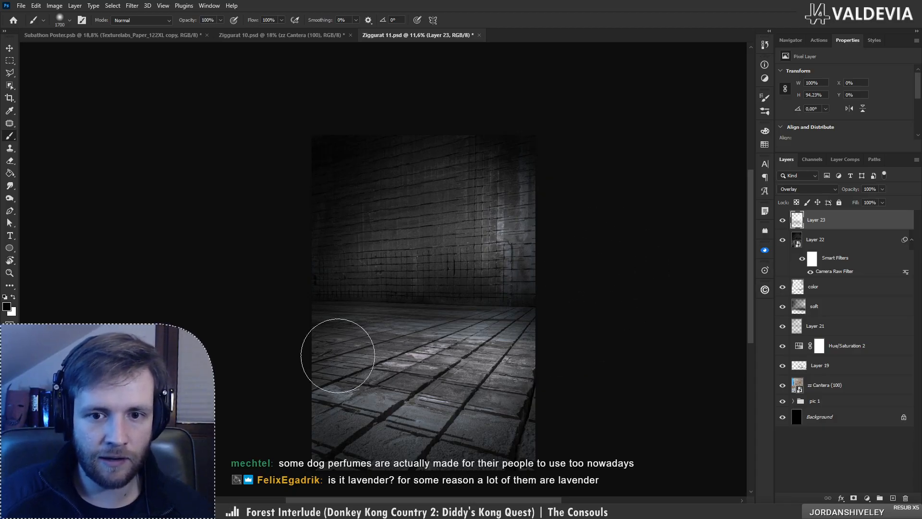
pyautogui.moveTo(368, 407)
pyautogui.mouseDown()
pyautogui.moveTo(527, 425)
pyautogui.moveTo(495, 431)
pyautogui.mouseUp()
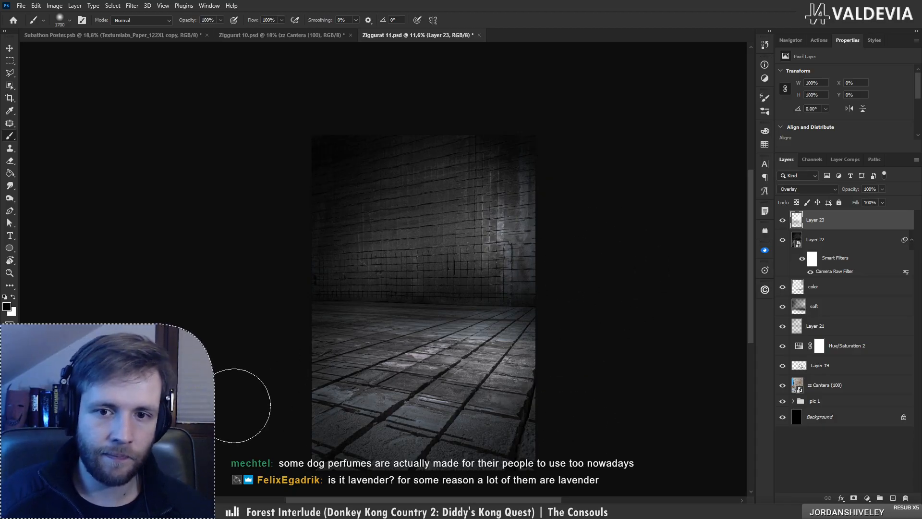
pyautogui.moveTo(279, 388); pyautogui.dragTo(626, 384)
pyautogui.press('z')
pyautogui.moveTo(394, 331)
pyautogui.mouseDown()
pyautogui.moveTo(348, 322)
pyautogui.moveTo(378, 315)
pyautogui.mouseUp()
pyautogui.press('b')
pyautogui.press('x')
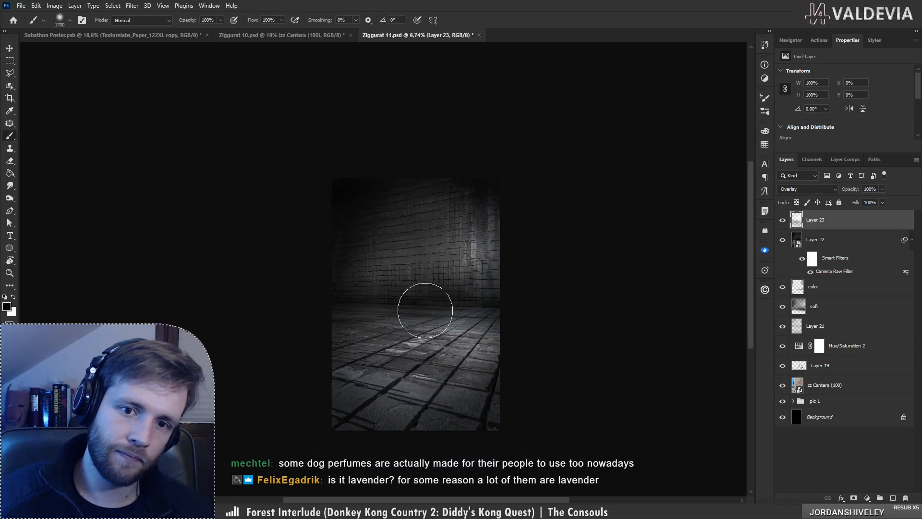
pyautogui.hotkey('ctrl', 'z')
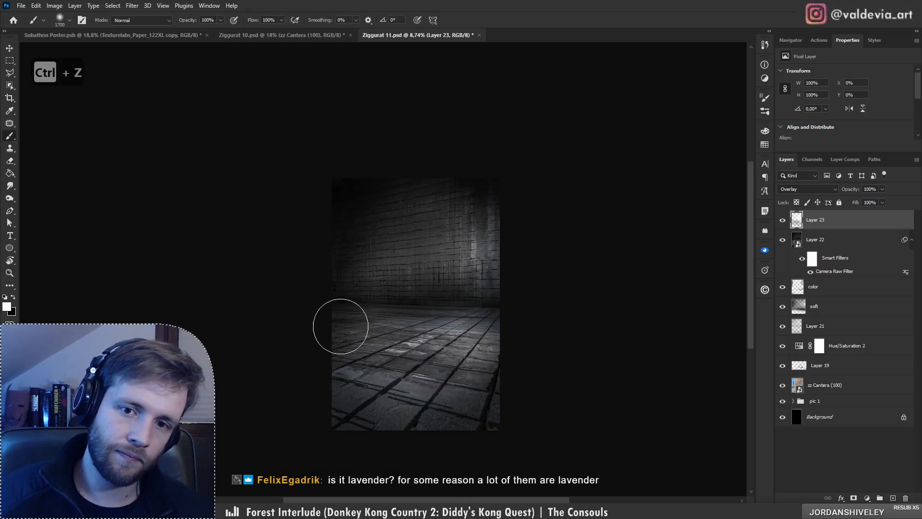
# Step: Examine the whole picture at a smaller size and compare it with the lighting in Ziggurat 10.psd
pyautogui.press('z')
pyautogui.moveTo(429, 306); pyautogui.dragTo(414, 307)
pyautogui.press('b')
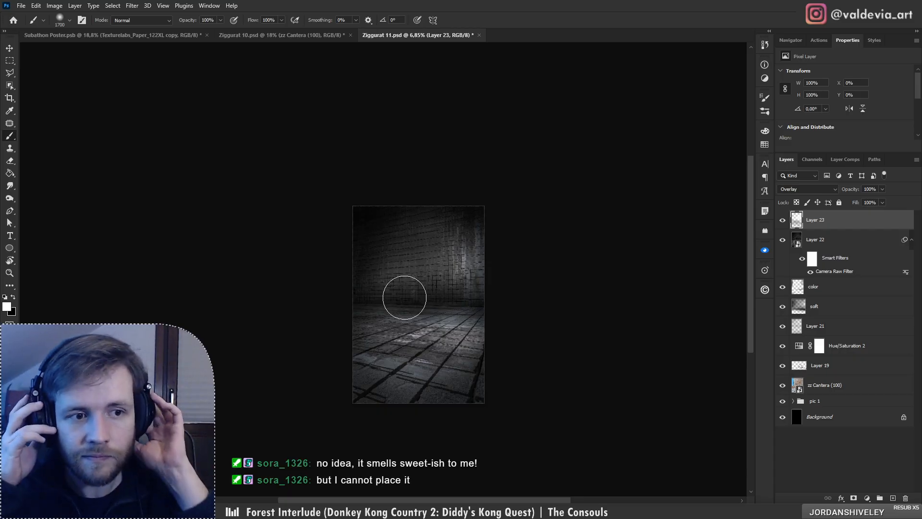
pyautogui.press('z')
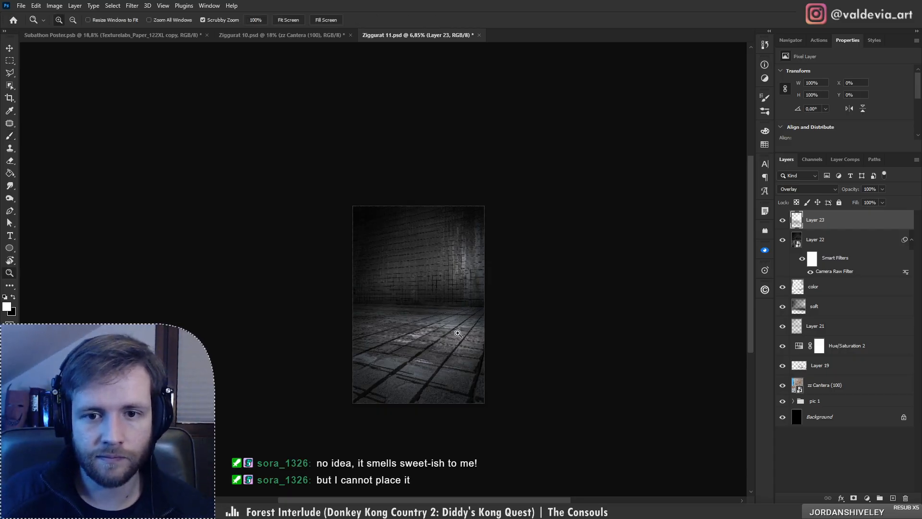
pyautogui.moveTo(458, 330); pyautogui.dragTo(475, 316)
pyautogui.click(308, 38)
pyautogui.click(310, 36)
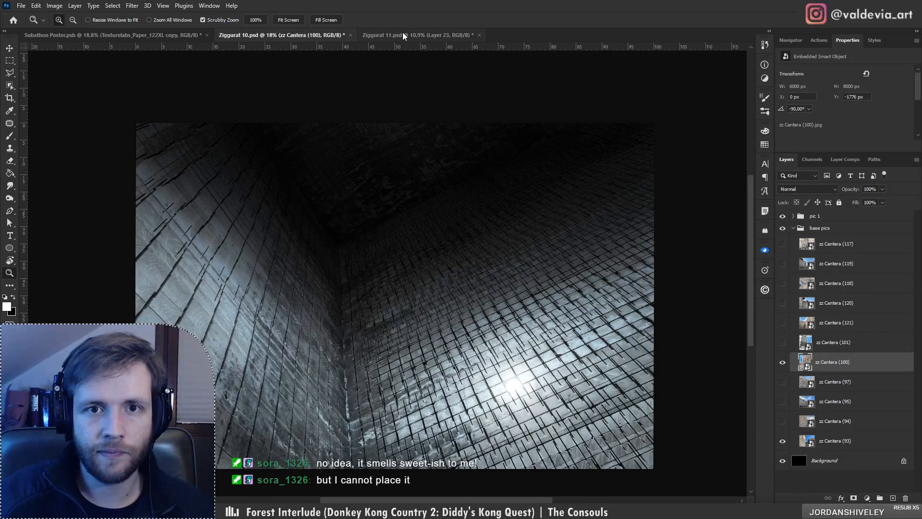
pyautogui.click(403, 36)
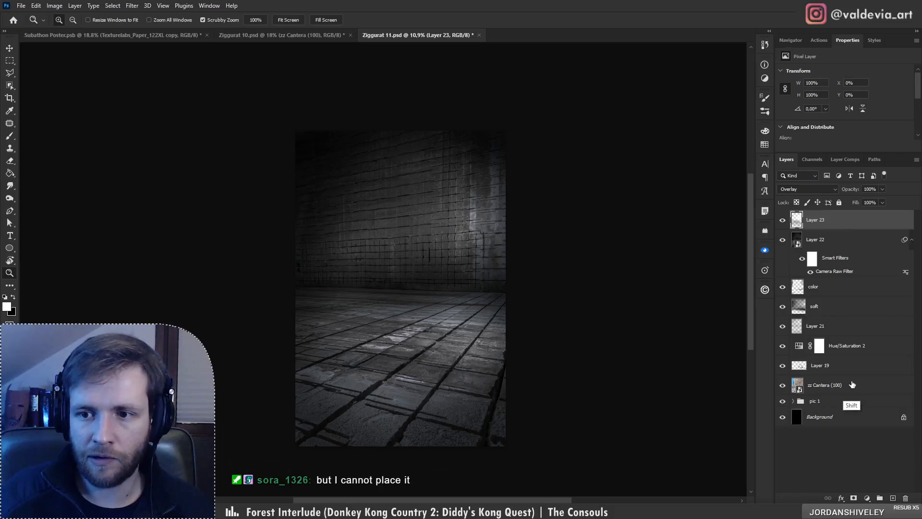
# Step: Group the layers from Layer 23 down to zz Cantera (100) and compare the picture with the group hidden and shown
pyautogui.keyDown('shift'); pyautogui.click(852, 384); pyautogui.keyUp('shift')
pyautogui.hotkey('ctrl', 'g')
pyautogui.click(782, 217)
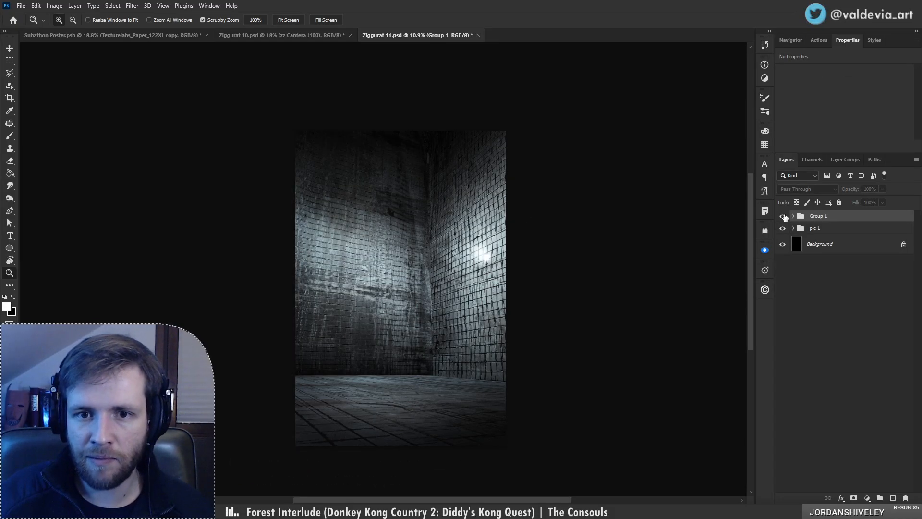
pyautogui.click(782, 217)
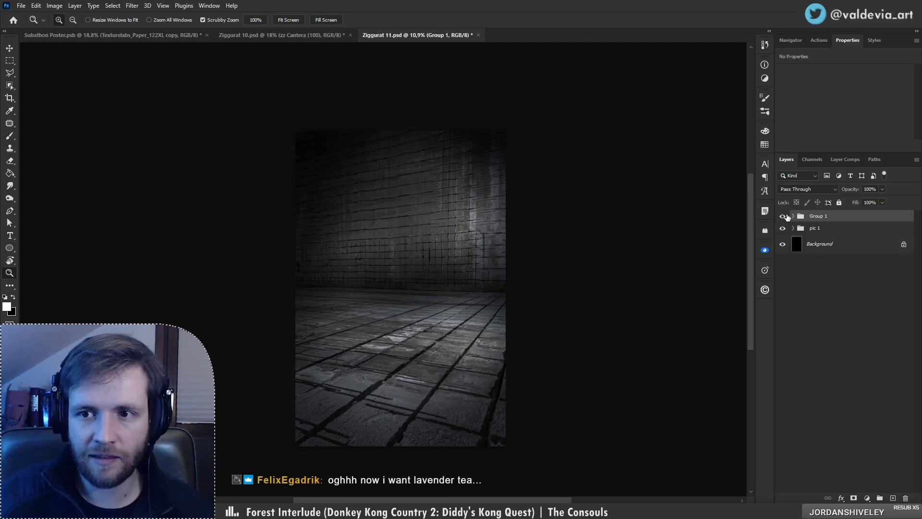
# Step: Hide Group 1 and delete the hidden Layer 16 and Layer 14 from the pic 1 group
pyautogui.click(793, 228)
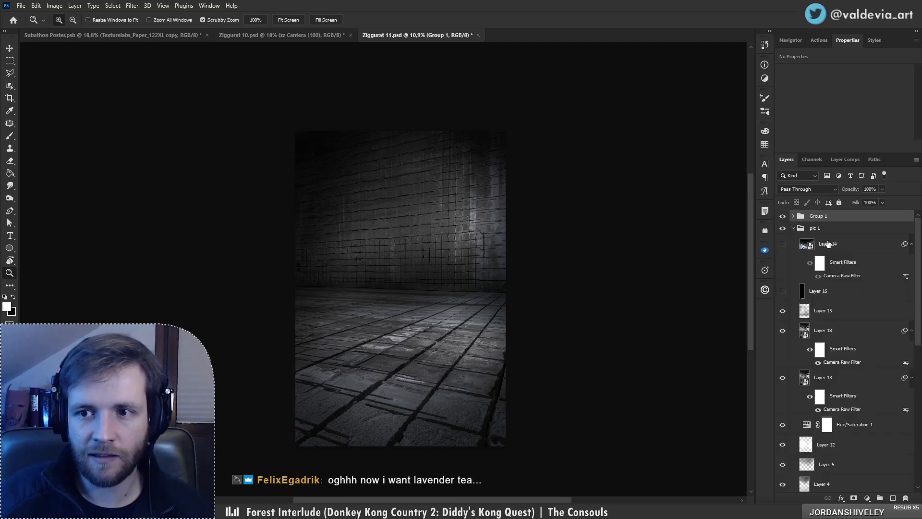
pyautogui.click(783, 217)
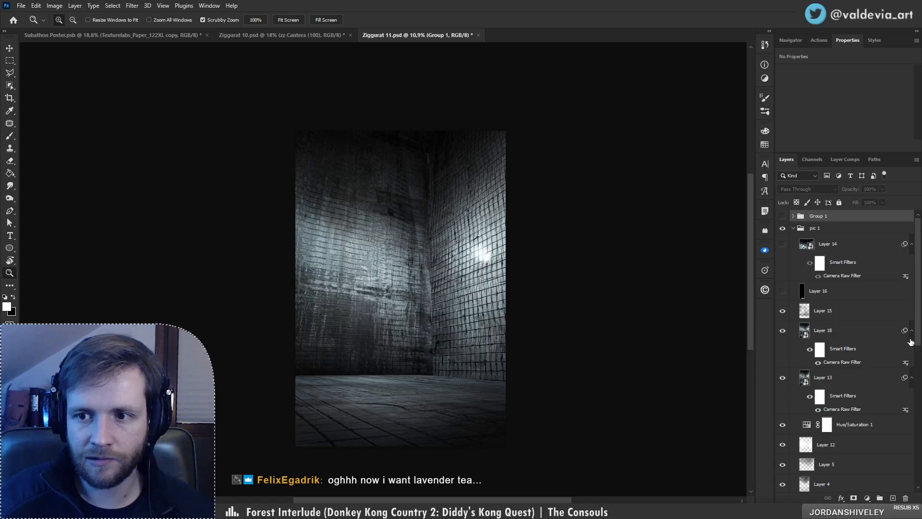
pyautogui.click(836, 299)
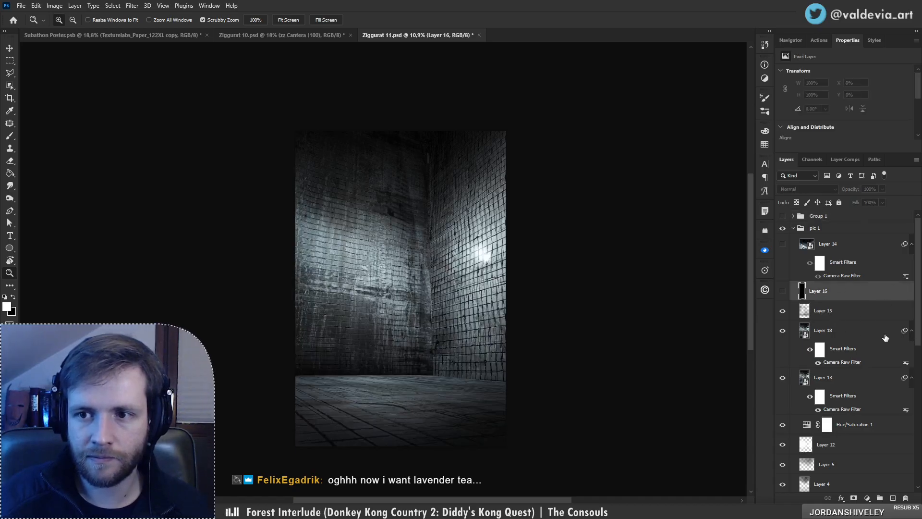
pyautogui.click(909, 497)
pyautogui.click(905, 498)
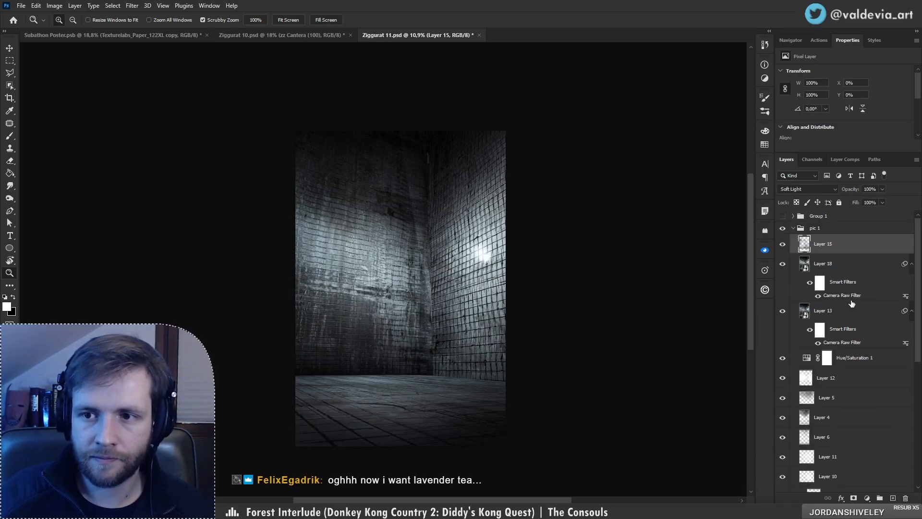
# Step: In Layer 18's Camera Raw color grading, neutralise the highlights to saturation 0 and tint the midtones with hue 338, saturation 12
pyautogui.click(856, 283)
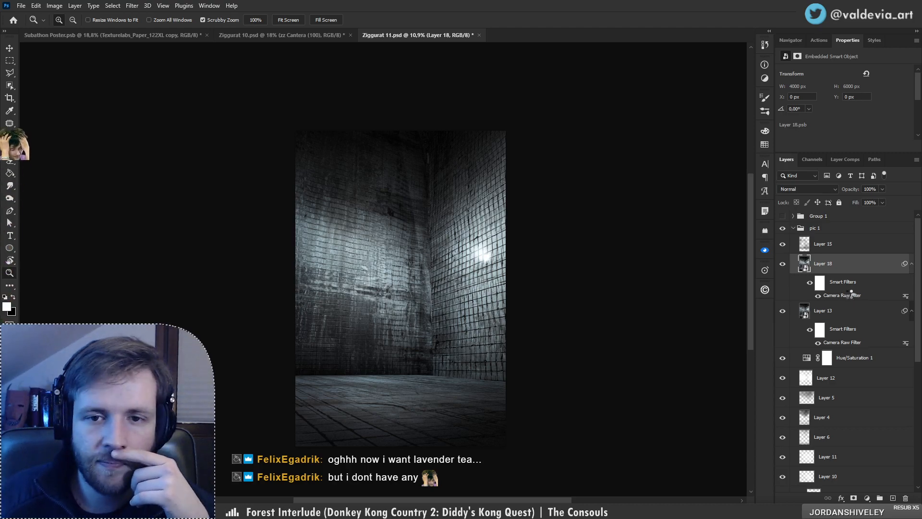
pyautogui.doubleClick(853, 294)
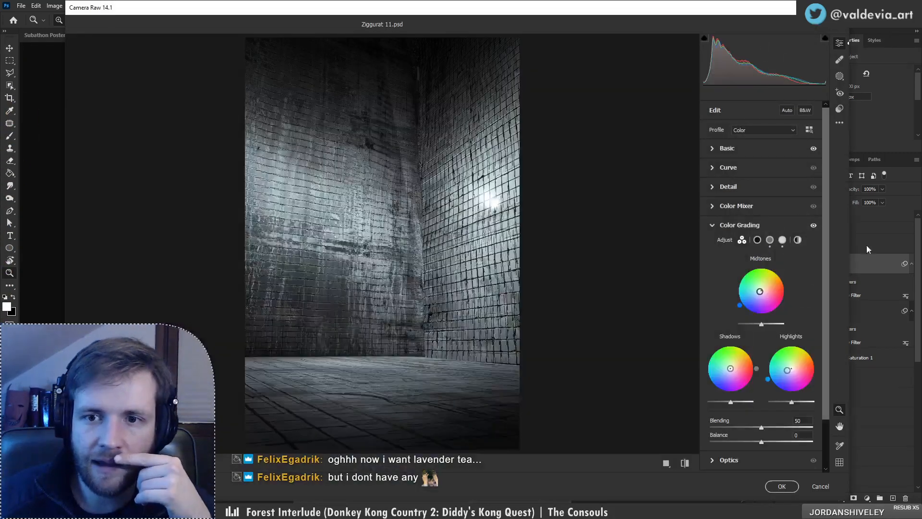
pyautogui.click(715, 148)
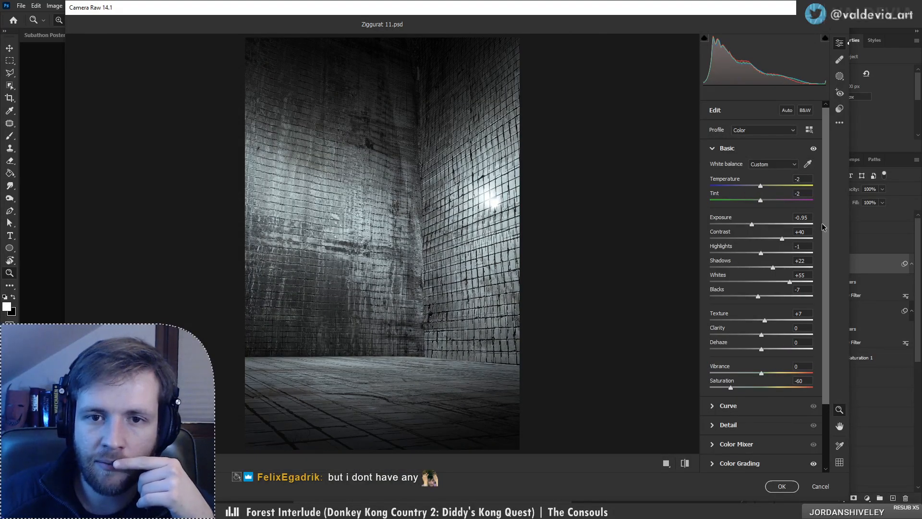
pyautogui.scroll(-3, 815, 345)
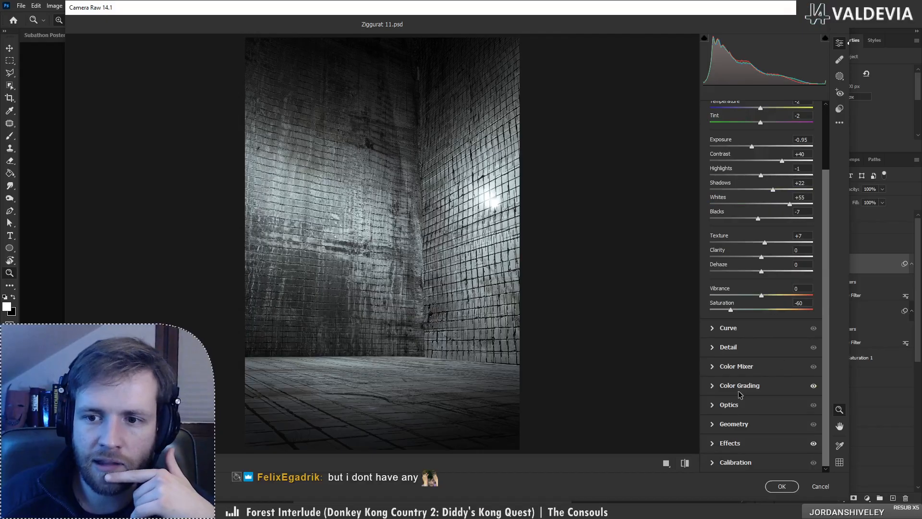
pyautogui.click(714, 388)
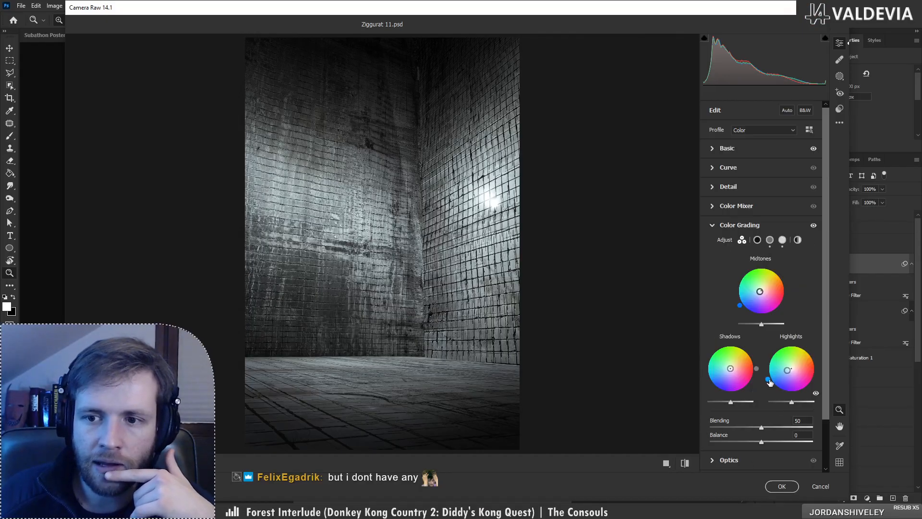
pyautogui.moveTo(770, 383); pyautogui.dragTo(791, 369)
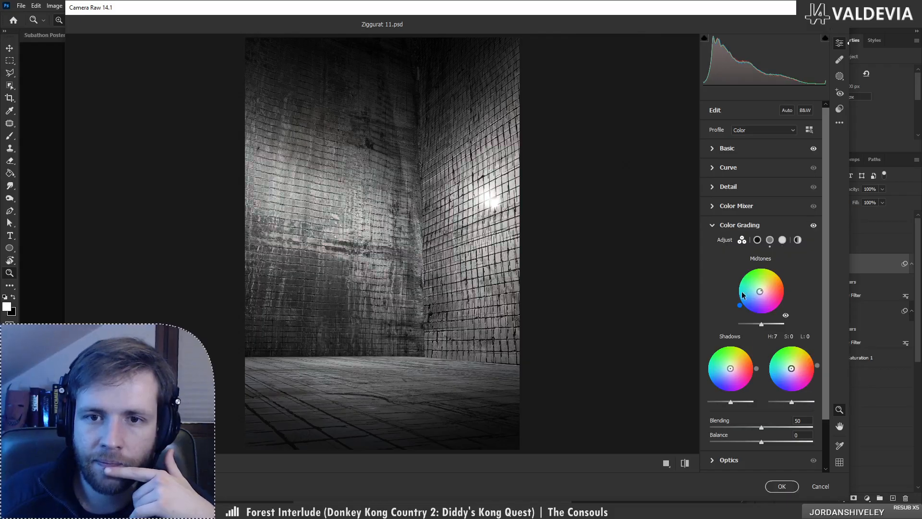
pyautogui.moveTo(747, 313); pyautogui.dragTo(763, 290)
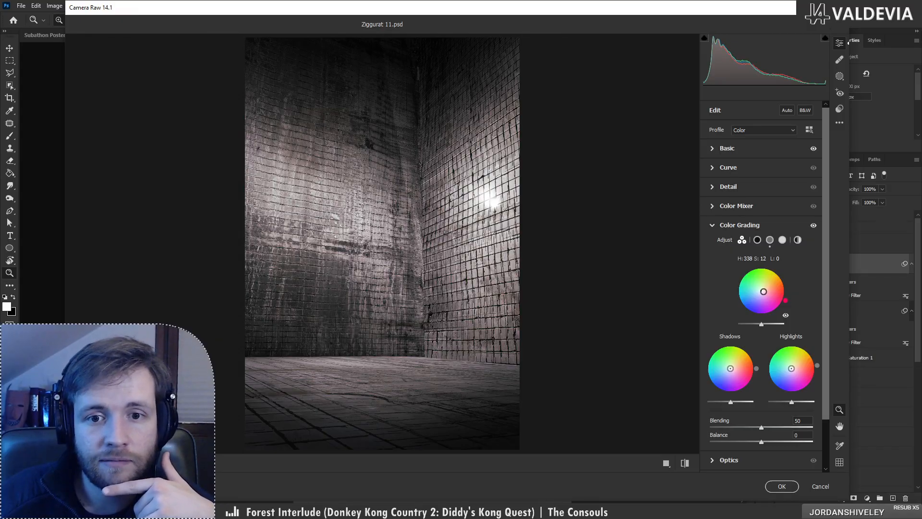
pyautogui.click(781, 486)
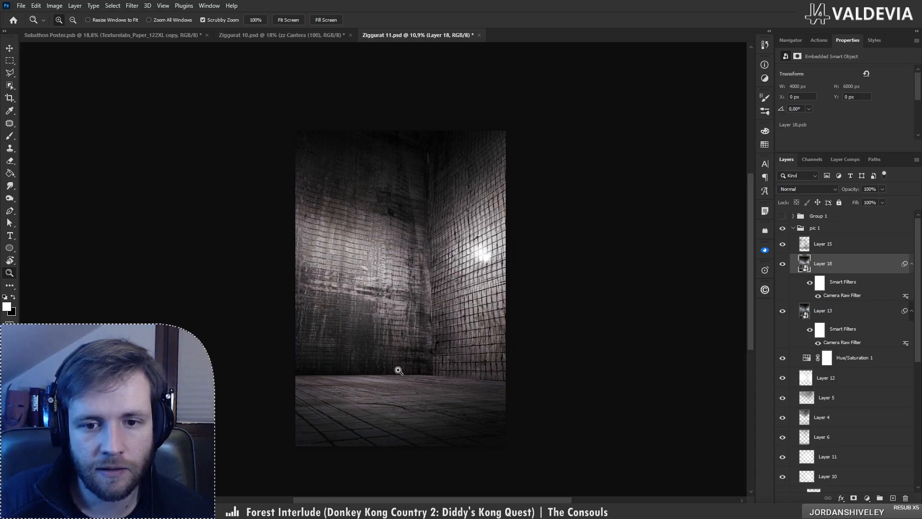
# Step: Compare the reddish tint of the pic 1 scene with the Group 1 picture by toggling the group's visibility
pyautogui.moveTo(398, 371); pyautogui.dragTo(413, 370)
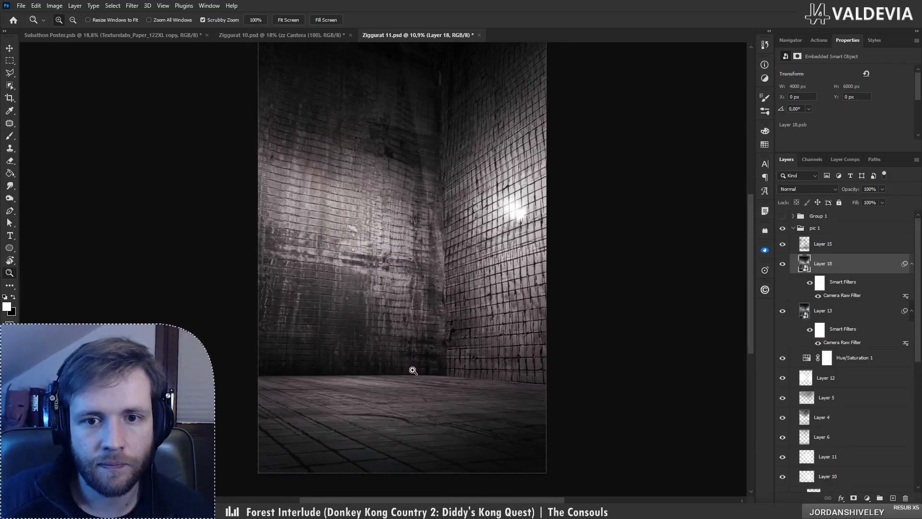
pyautogui.click(782, 217)
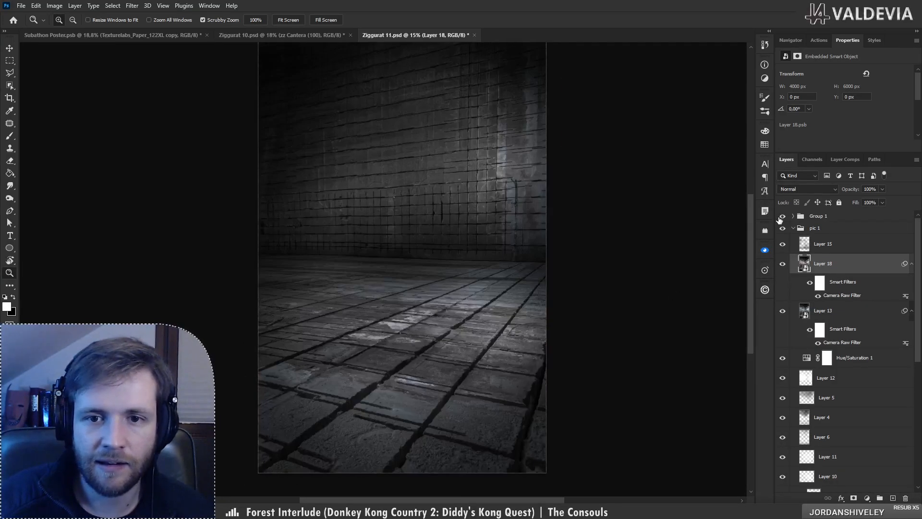
pyautogui.click(781, 217)
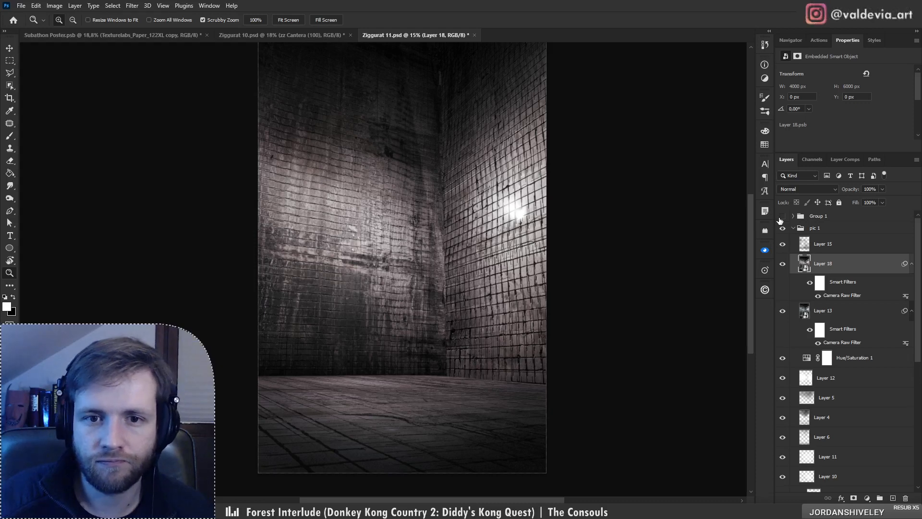
pyautogui.click(782, 217)
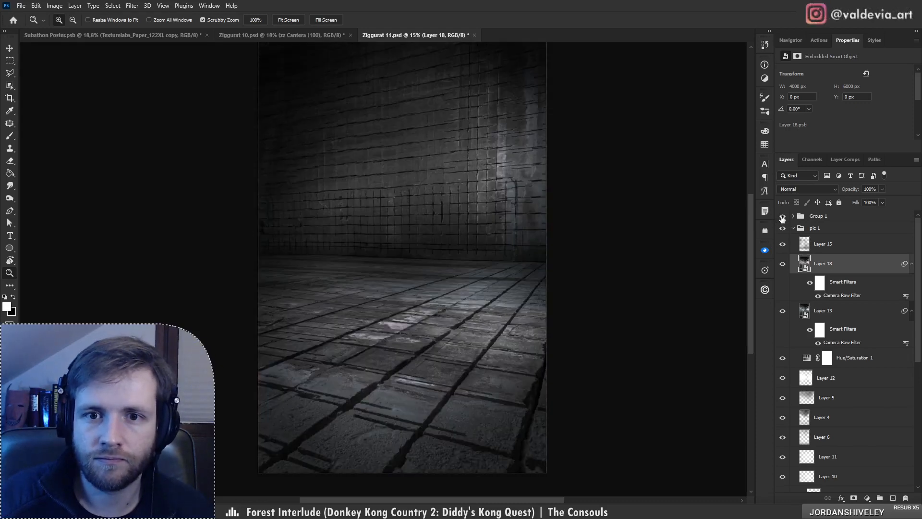
pyautogui.click(783, 217)
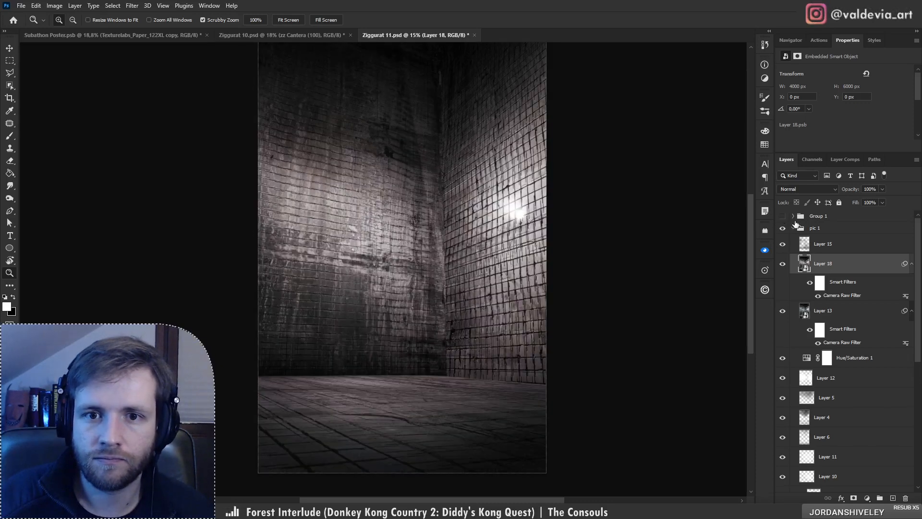
# Step: Set Layer 18's Camera Raw midtones to hue 37, saturation 13 and Temperature to -7, and check the result against Group 1
pyautogui.doubleClick(847, 296)
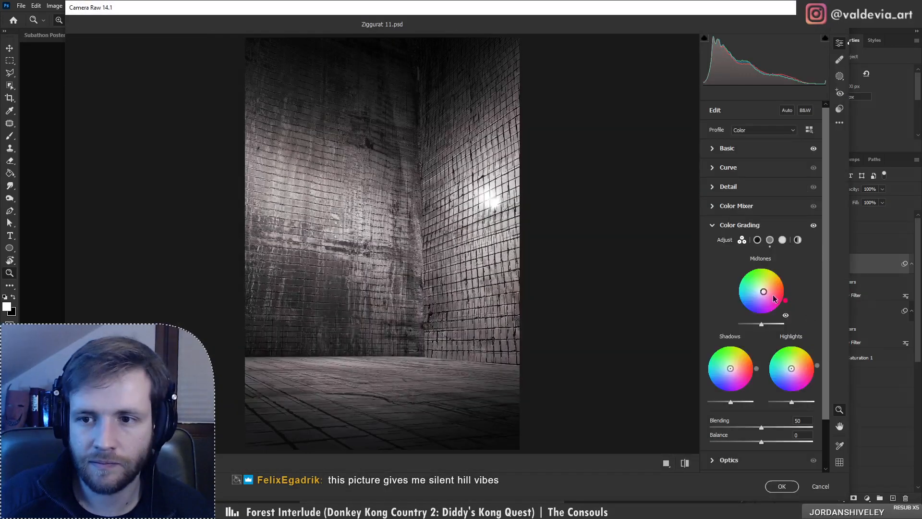
pyautogui.moveTo(786, 303); pyautogui.dragTo(763, 289)
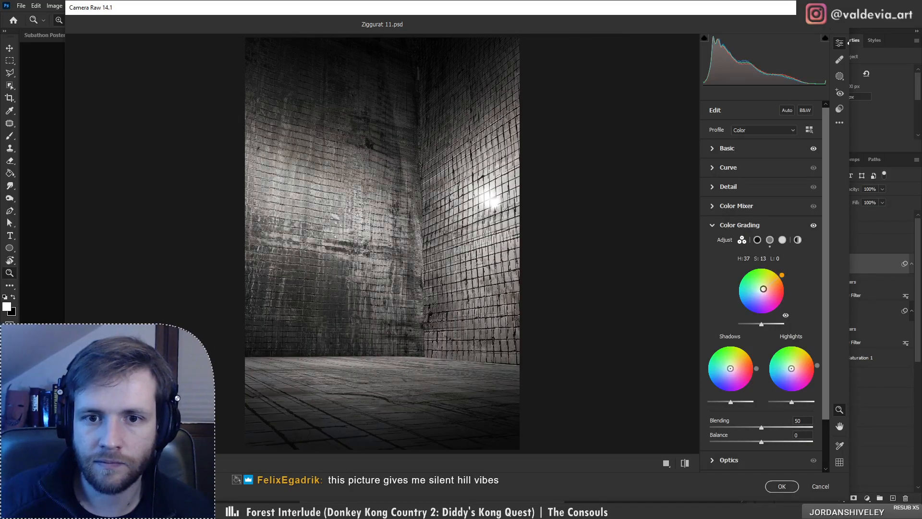
pyautogui.click(716, 149)
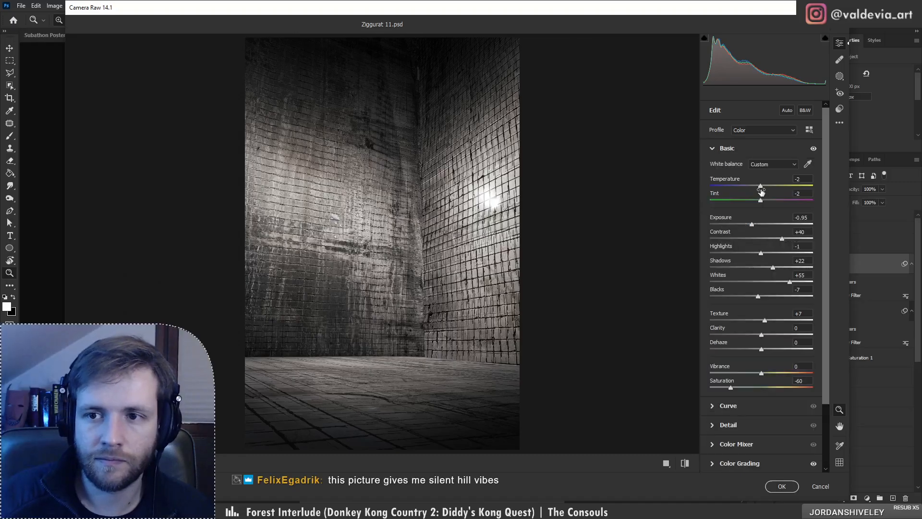
pyautogui.moveTo(761, 190); pyautogui.dragTo(759, 200)
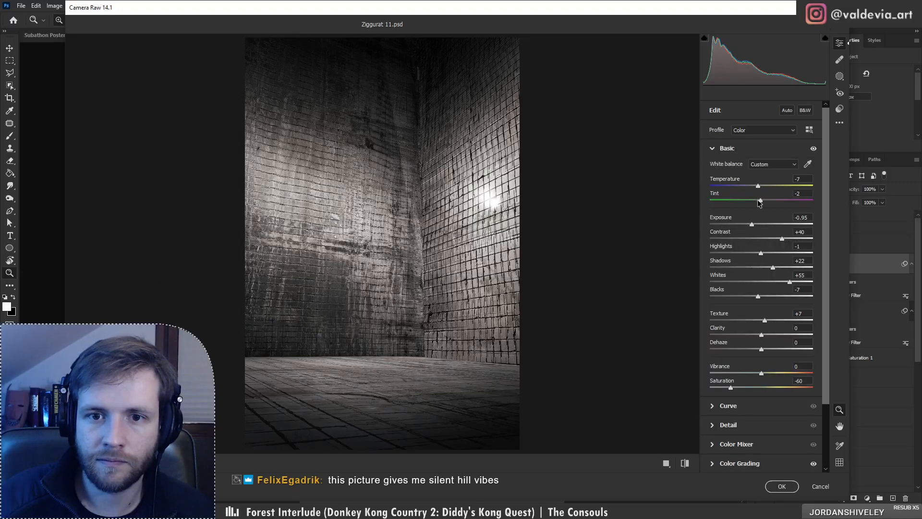
pyautogui.click(782, 486)
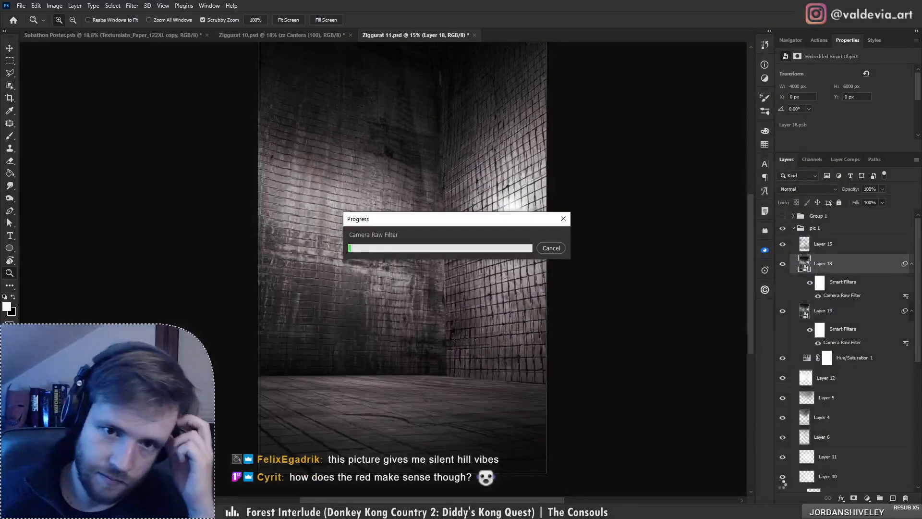
pyautogui.click(782, 216)
pyautogui.click(783, 217)
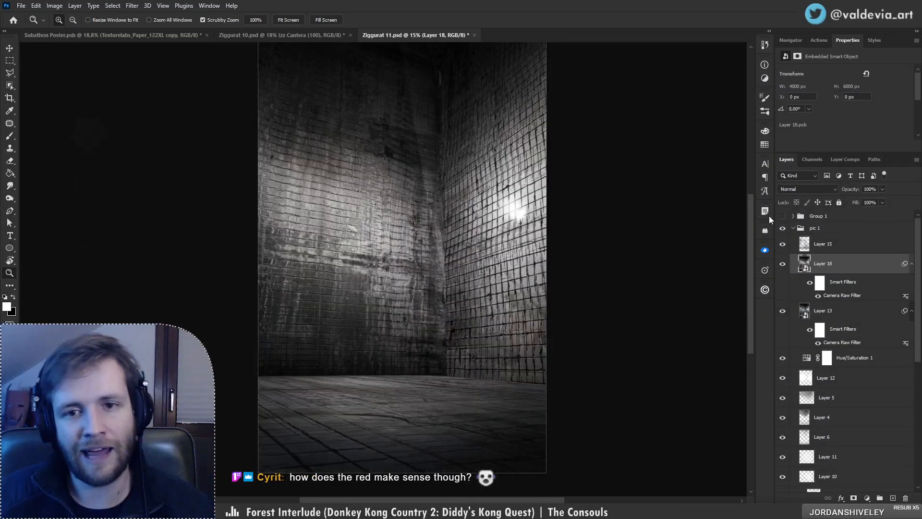
# Step: In Ziggurat 10.psd, neutralise the highlights in Layer 12's Camera Raw color grading and shift the midtones from blue to a warm tint
pyautogui.click(322, 36)
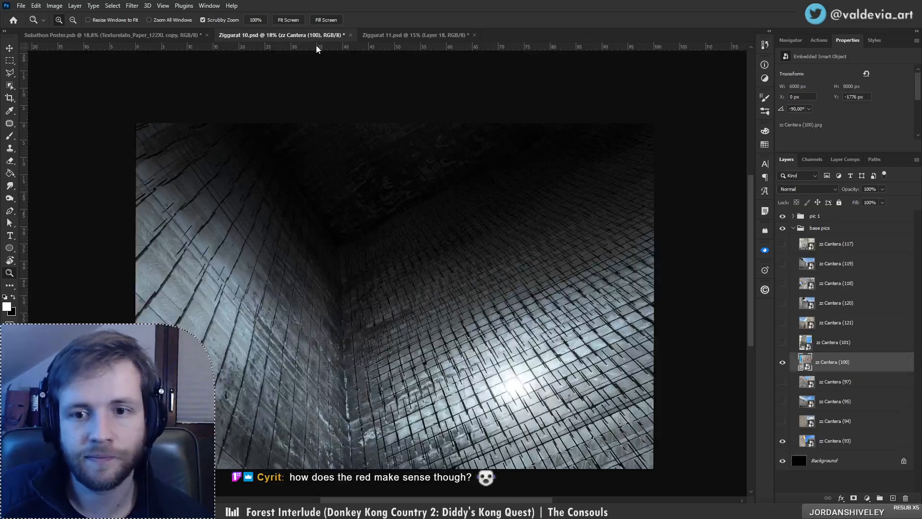
pyautogui.click(793, 216)
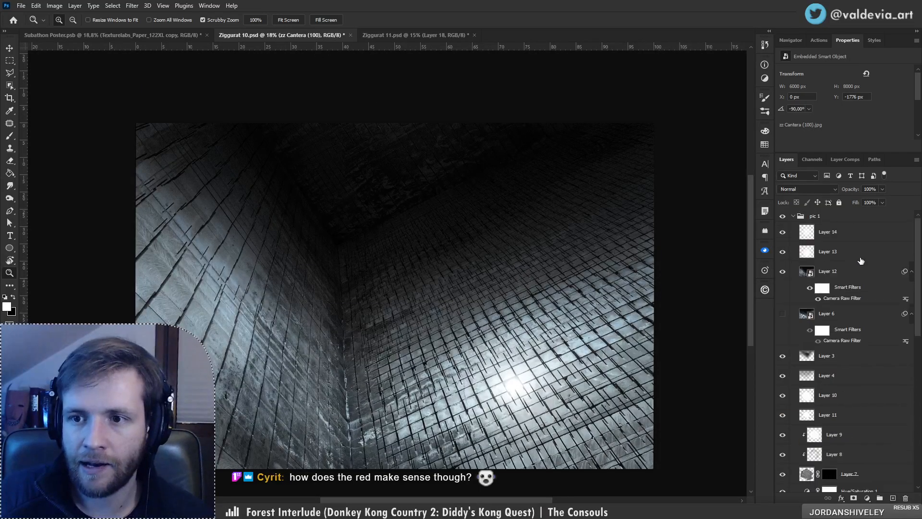
pyautogui.click(853, 298)
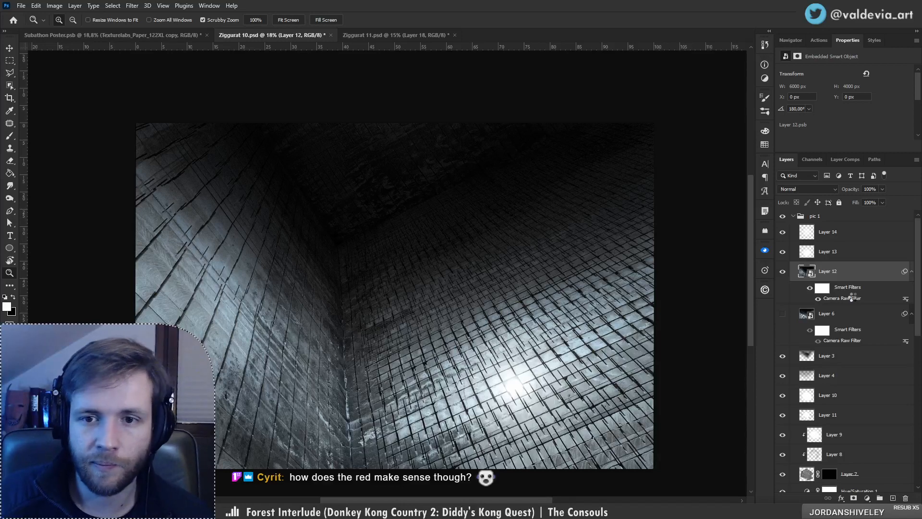
pyautogui.doubleClick(851, 298)
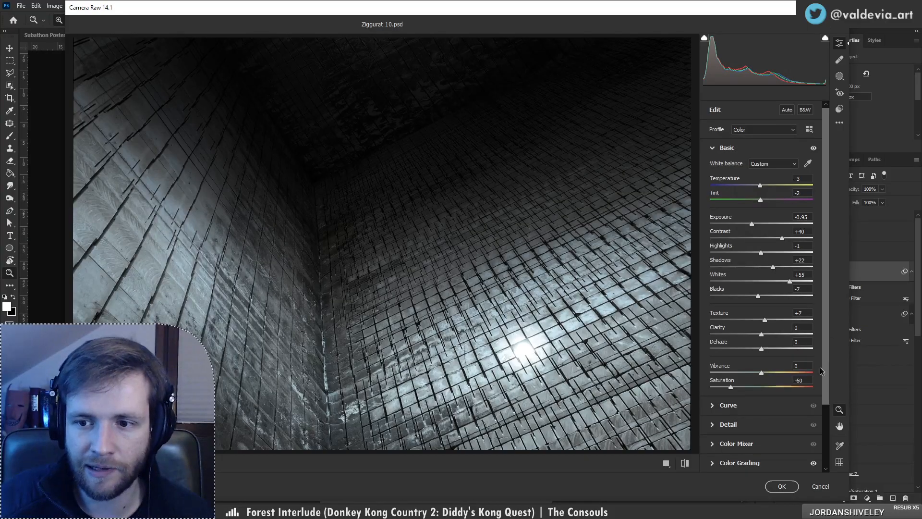
pyautogui.scroll(-3, 781, 414)
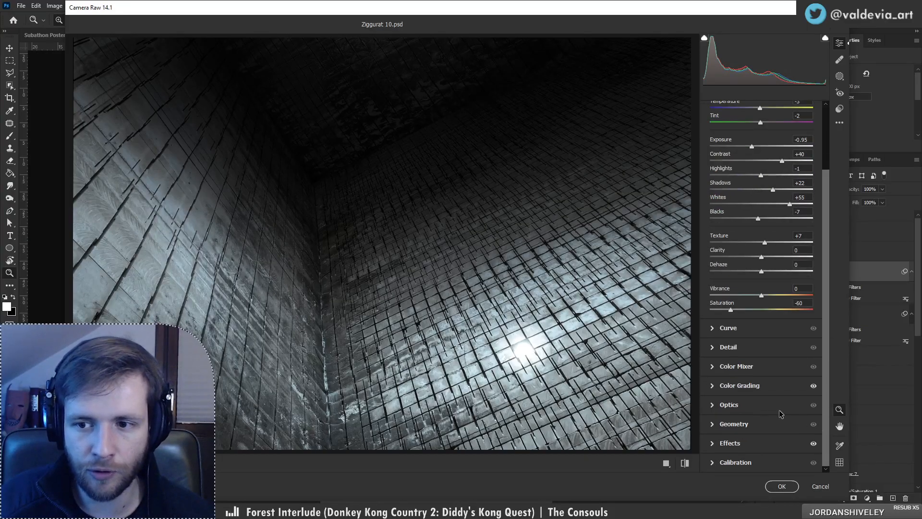
pyautogui.click(715, 386)
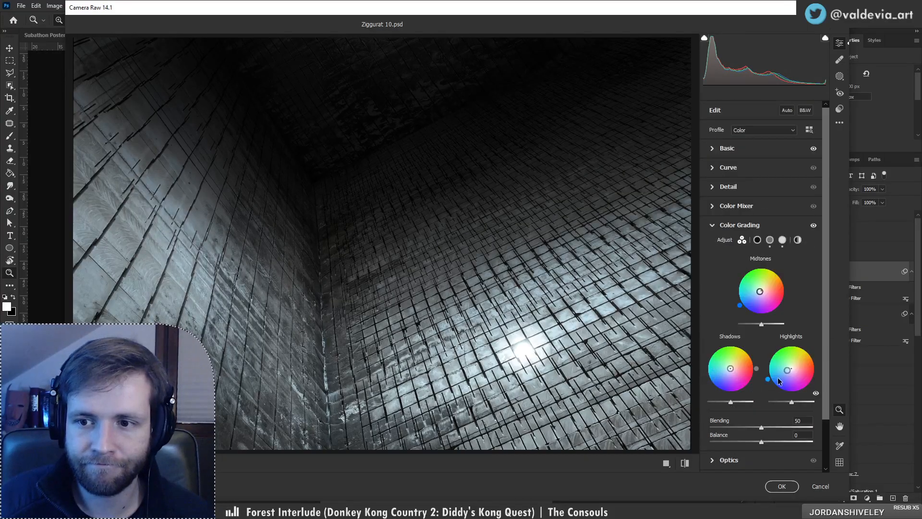
pyautogui.moveTo(768, 379); pyautogui.dragTo(792, 369)
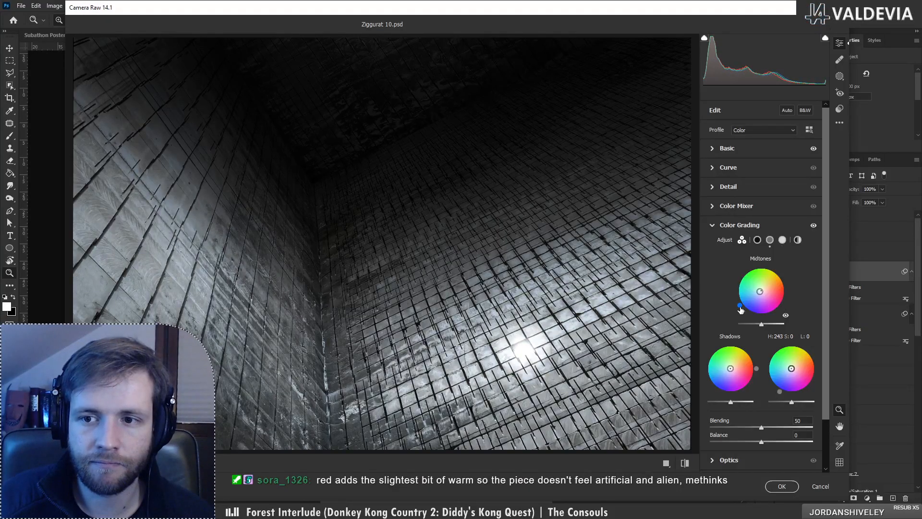
pyautogui.moveTo(740, 310); pyautogui.dragTo(807, 298)
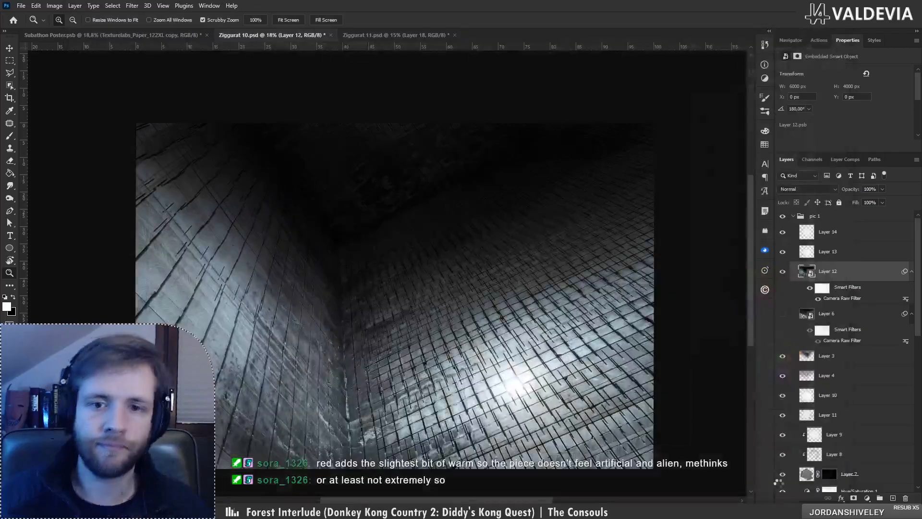
pyautogui.click(781, 486)
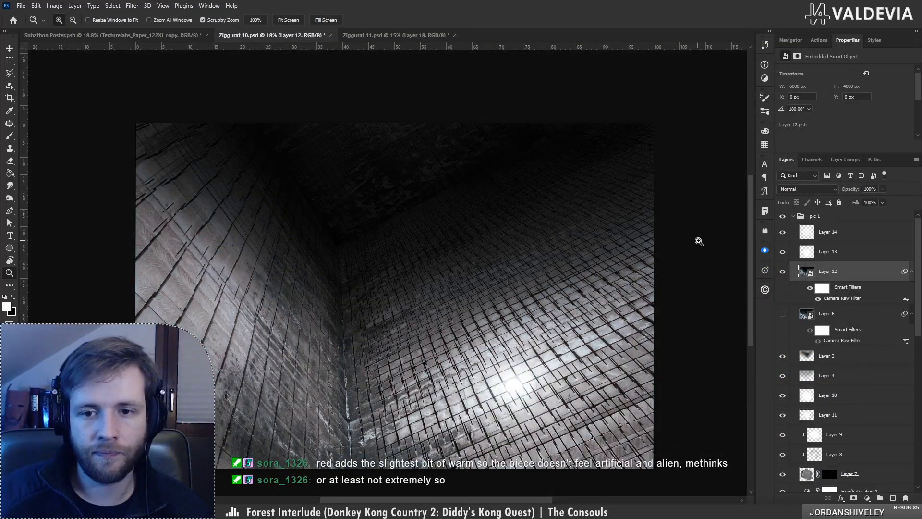
# Step: Compare the warm tint of Ziggurat 10.psd with both pictures in Ziggurat 11.psd, toggling Group 1's visibility
pyautogui.click(398, 35)
pyautogui.click(784, 217)
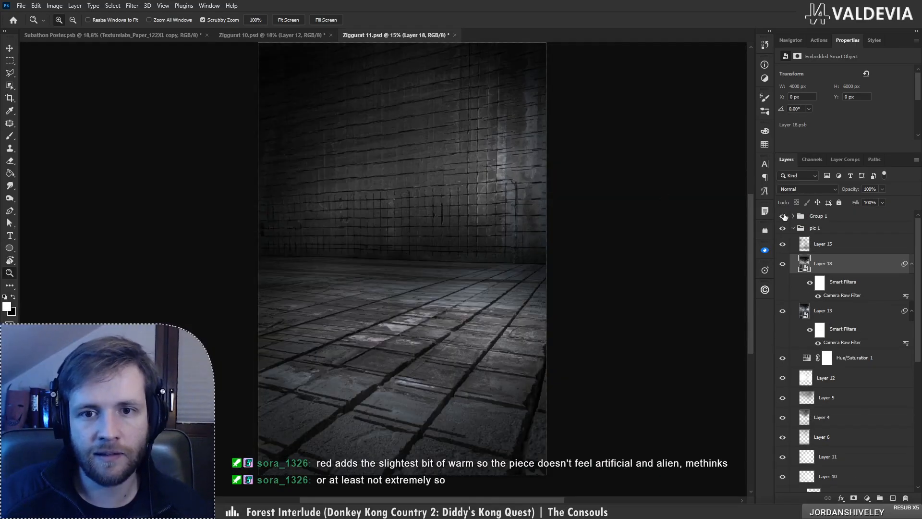
pyautogui.click(783, 218)
pyautogui.click(278, 35)
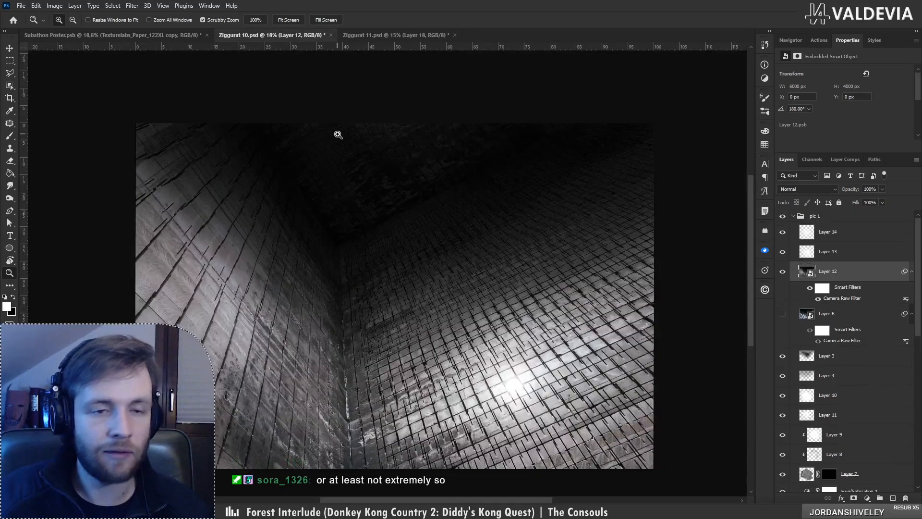
pyautogui.click(391, 35)
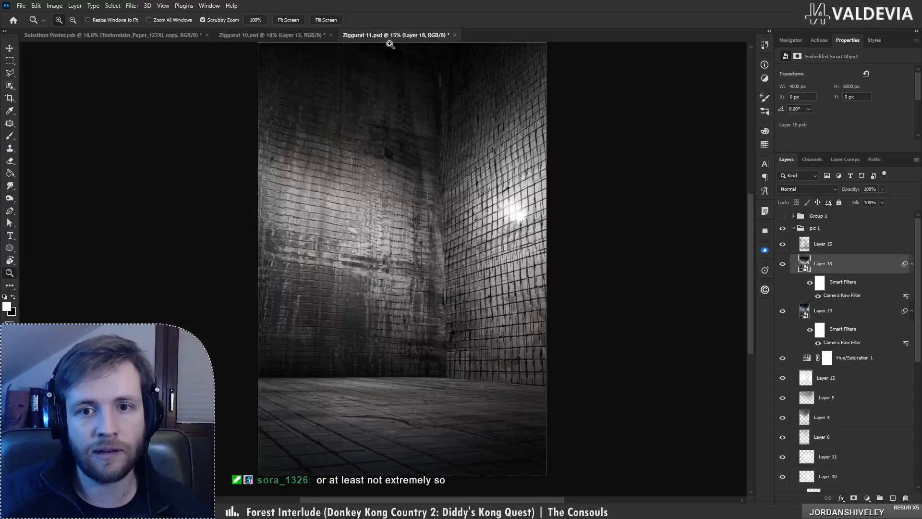
pyautogui.moveTo(426, 129)
pyautogui.mouseDown()
pyautogui.moveTo(375, 146)
pyautogui.moveTo(449, 115)
pyautogui.moveTo(404, 122)
pyautogui.moveTo(423, 123)
pyautogui.mouseUp()
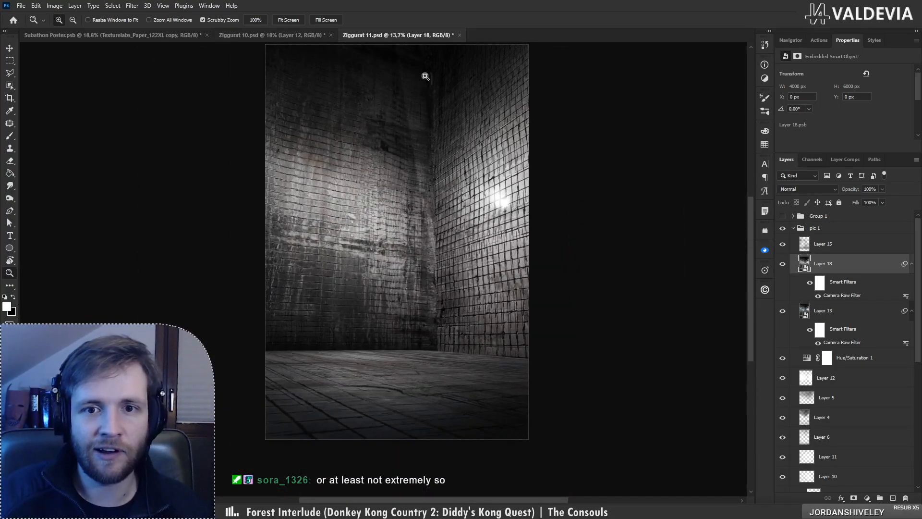
# Step: Show Group 1 in Ziggurat 11.psd, compare it with Ziggurat 10.psd and expand the group's layers
pyautogui.click(783, 217)
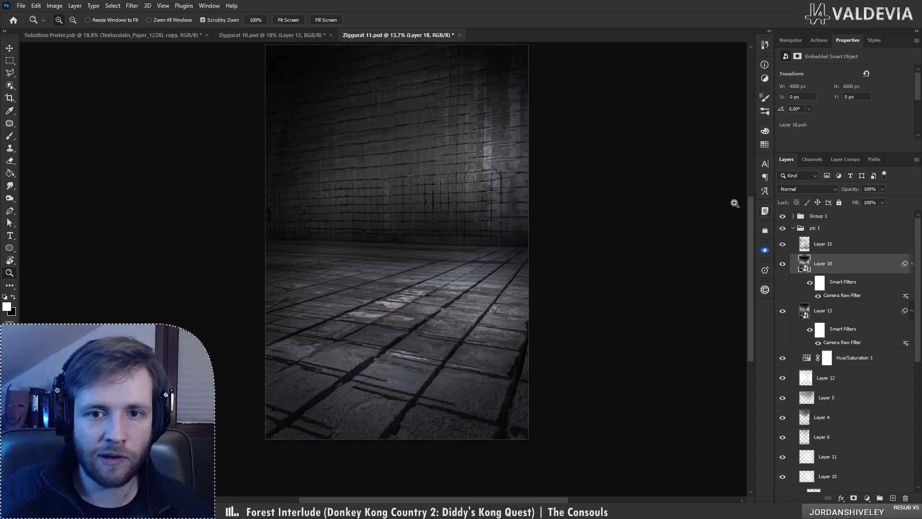
pyautogui.click(290, 36)
pyautogui.click(365, 36)
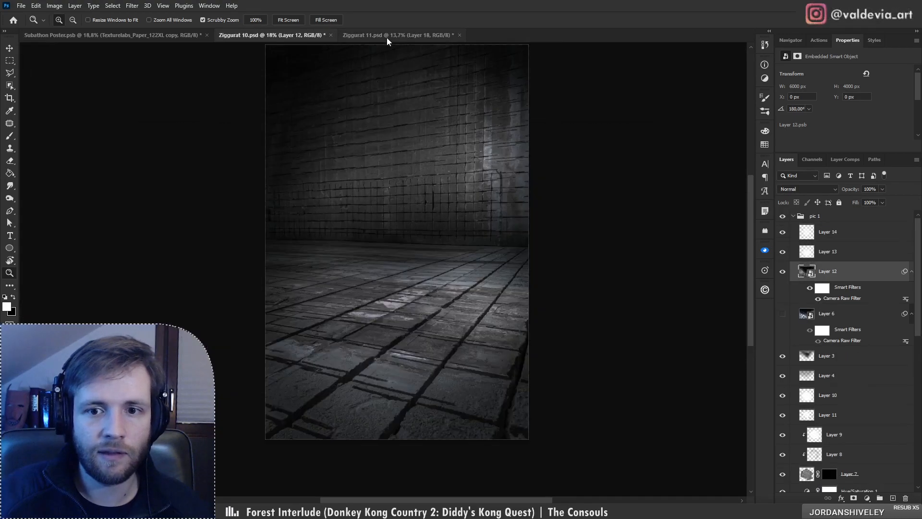
pyautogui.click(793, 217)
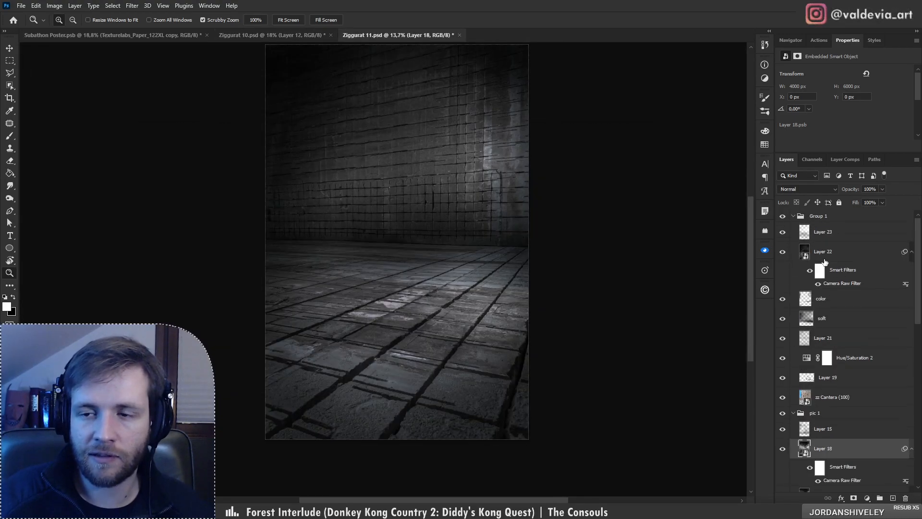
# Step: Review the Color Grading and Basic settings of Layer 22's Camera Raw filter in Ziggurat 11.psd
pyautogui.click(846, 285)
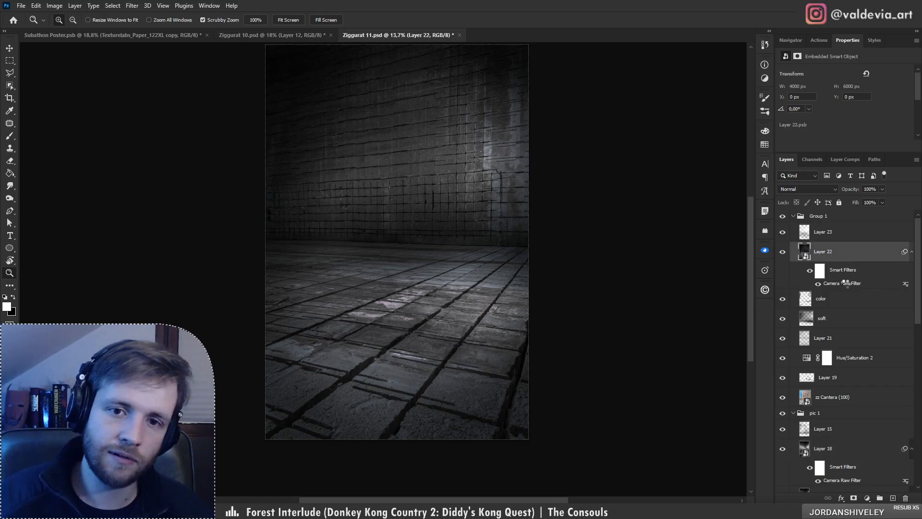
pyautogui.doubleClick(846, 284)
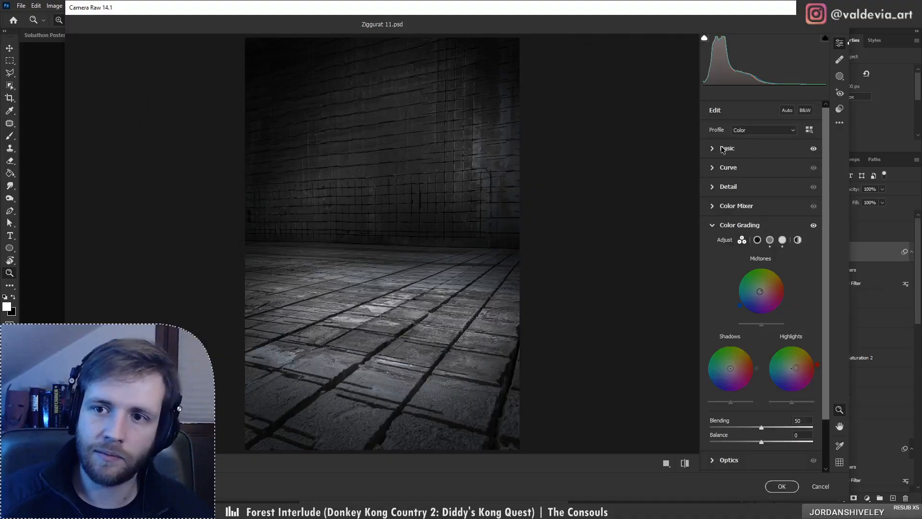
pyautogui.click(723, 150)
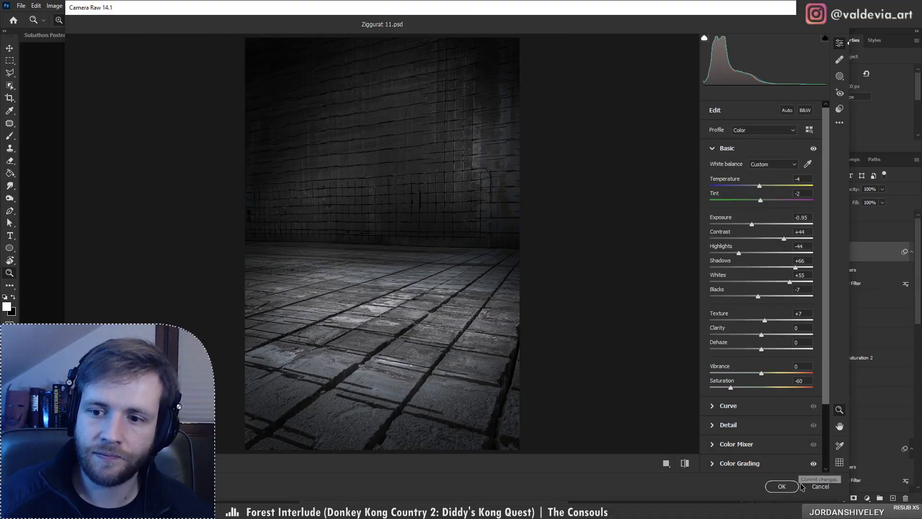
pyautogui.click(782, 486)
# Step: Hide Layer 22 and move Layer 23 beneath it, toggling Layer 23 and the soft layer to check their effect
pyautogui.click(781, 252)
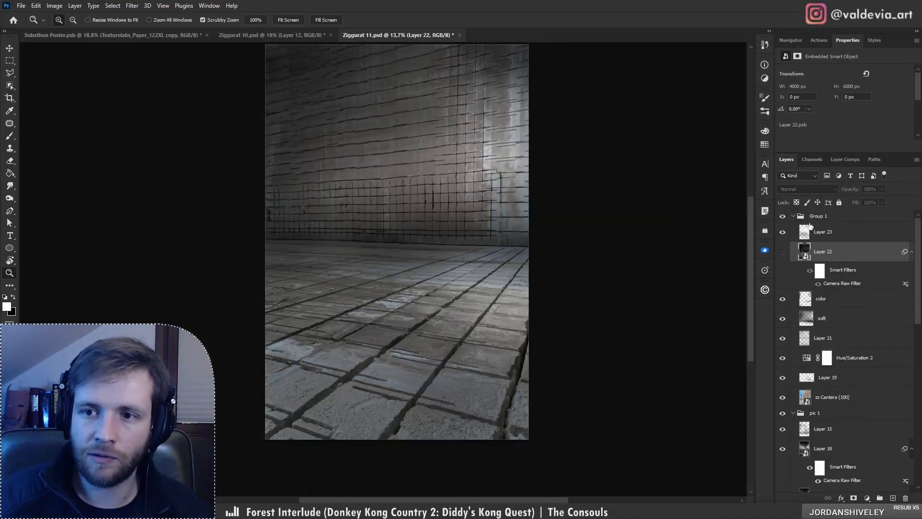
pyautogui.click(782, 232)
pyautogui.click(782, 232)
pyautogui.moveTo(840, 233); pyautogui.dragTo(844, 288)
pyautogui.click(782, 318)
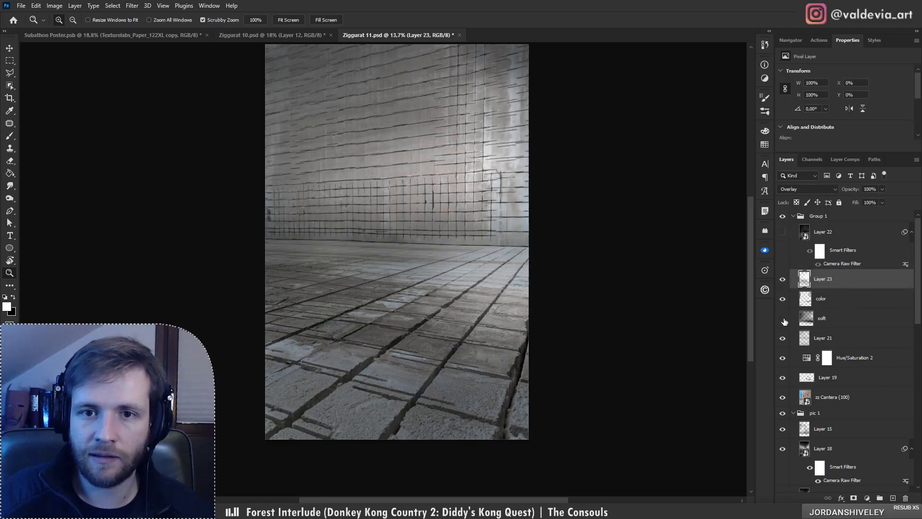
pyautogui.click(783, 319)
# Step: Erase parts of Layer 21 with a large soft eraser along the right side of the wall and floor
pyautogui.click(852, 336)
pyautogui.press('e')
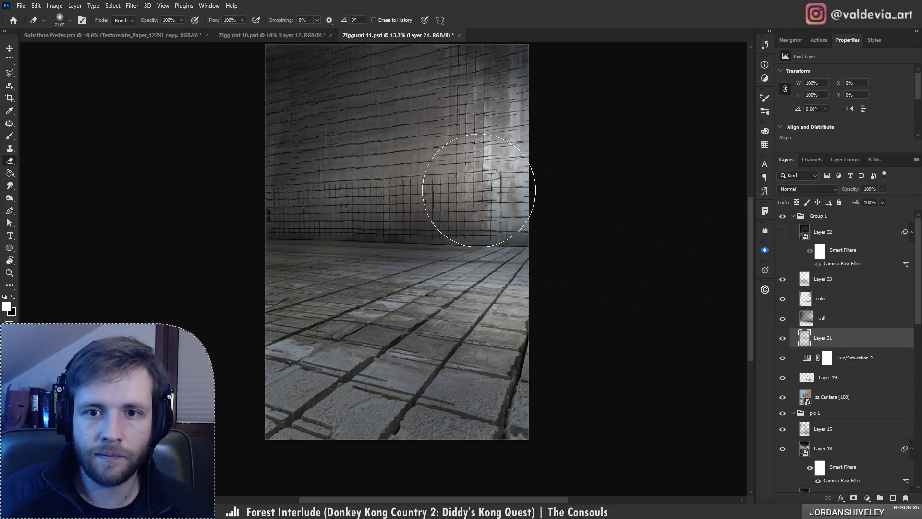
pyautogui.moveTo(534, 154)
pyautogui.mouseDown()
pyautogui.moveTo(587, 216)
pyautogui.moveTo(379, 216)
pyautogui.moveTo(520, 190)
pyautogui.moveTo(590, 156)
pyautogui.mouseUp()
pyautogui.moveTo(597, 257); pyautogui.dragTo(576, 198)
pyautogui.moveTo(470, 289); pyautogui.dragTo(603, 282)
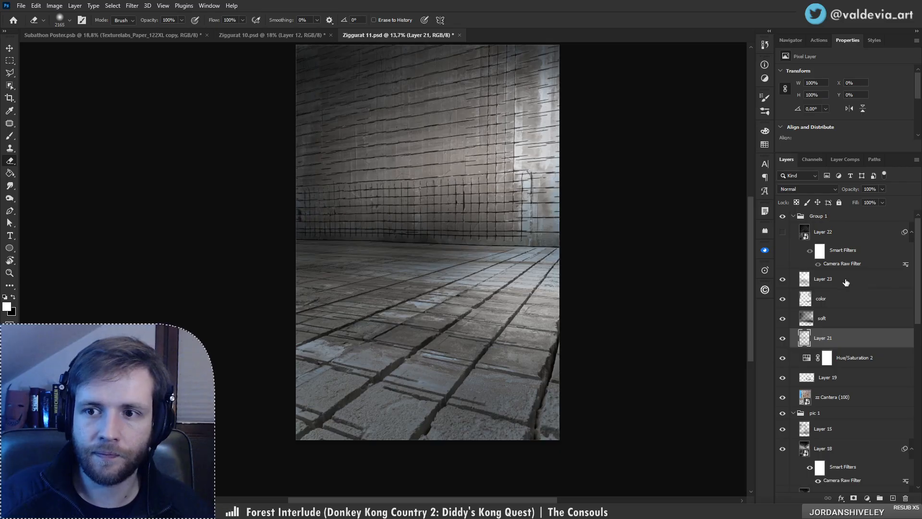
# Step: Stamp the visible layers into a new smart object above Layer 22, returning to its conversion state in the history
pyautogui.click(851, 236)
pyautogui.hotkey('ctrl', 'shift', 'alt', 'n')
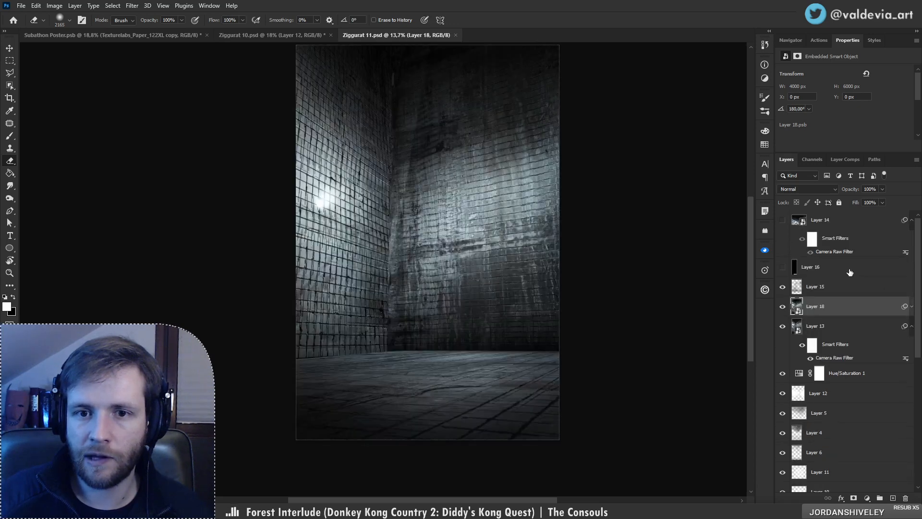
pyautogui.click(764, 63)
pyautogui.click(691, 246)
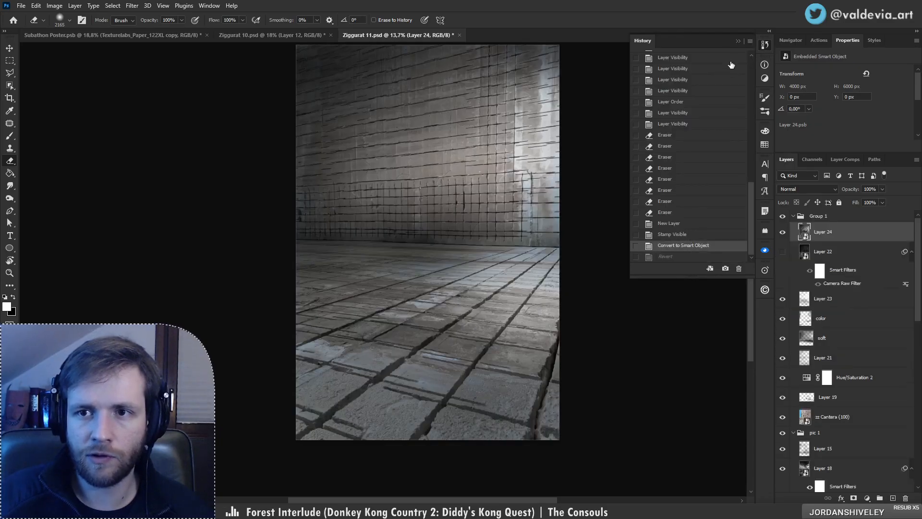
pyautogui.click(740, 42)
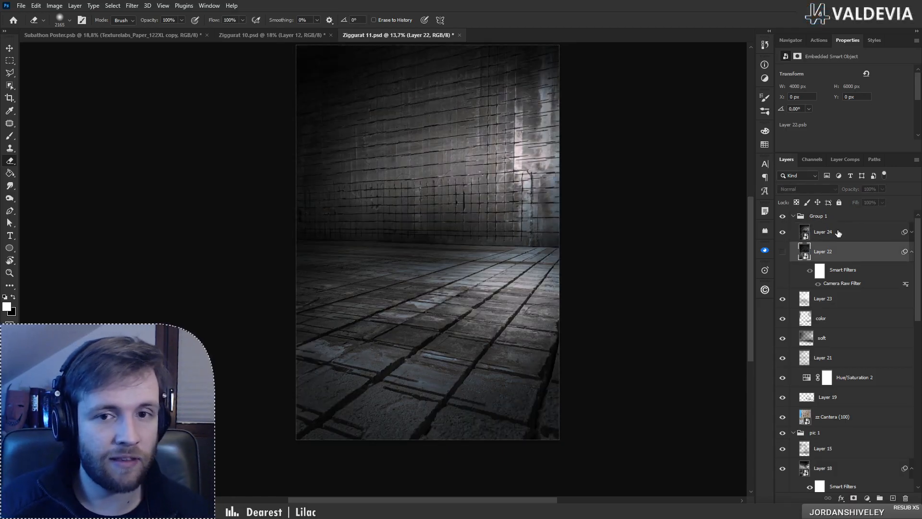
# Step: Compare the regraded Ziggurat 11.psd with Ziggurat 10.psd and examine the brightly lit wall section up close
pyautogui.press('z')
pyautogui.moveTo(516, 243)
pyautogui.mouseDown()
pyautogui.moveTo(466, 247)
pyautogui.moveTo(581, 242)
pyautogui.moveTo(506, 236)
pyautogui.mouseUp()
pyautogui.moveTo(495, 195)
pyautogui.mouseDown()
pyautogui.moveTo(525, 197)
pyautogui.moveTo(488, 192)
pyautogui.moveTo(509, 195)
pyautogui.mouseUp()
pyautogui.press('e')
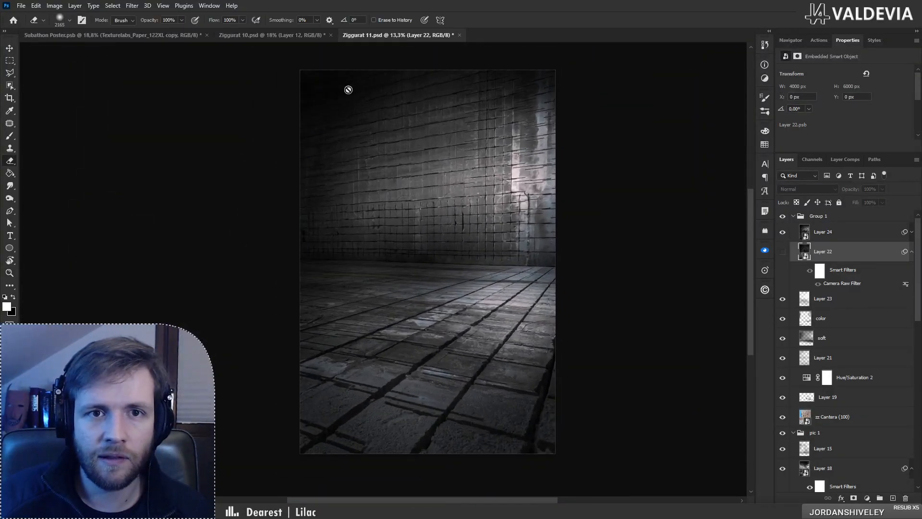
pyautogui.click(301, 35)
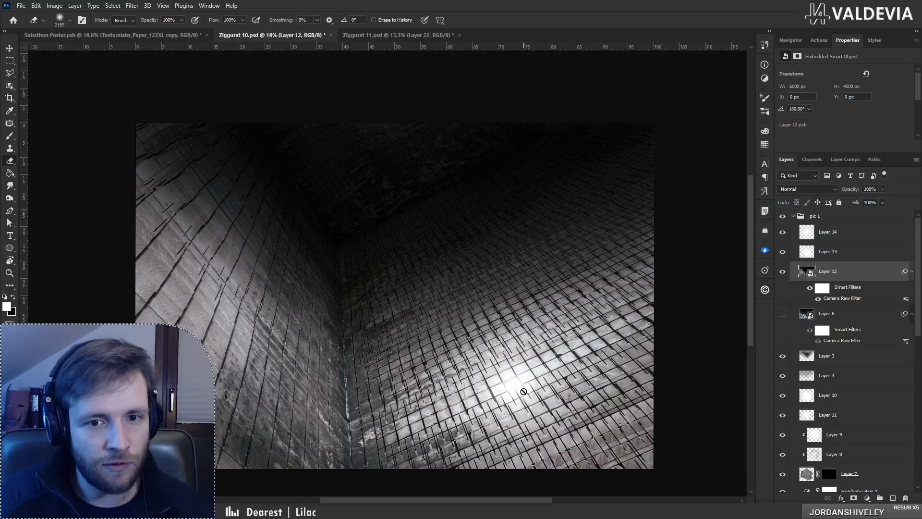
pyautogui.click(377, 38)
pyautogui.press('z')
pyautogui.moveTo(447, 212); pyautogui.dragTo(464, 187)
pyautogui.moveTo(520, 190); pyautogui.dragTo(576, 193)
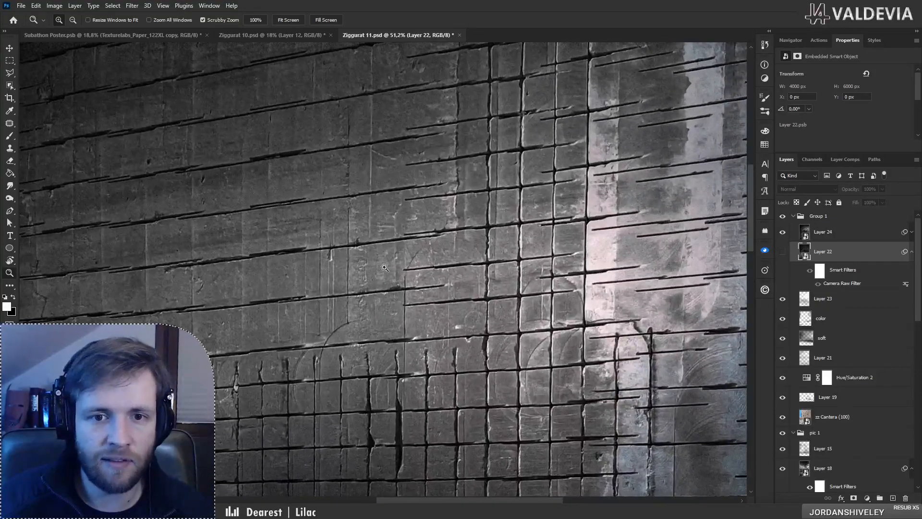
pyautogui.moveTo(385, 267)
pyautogui.mouseDown()
pyautogui.moveTo(313, 260)
pyautogui.moveTo(328, 259)
pyautogui.moveTo(290, 305)
pyautogui.moveTo(312, 329)
pyautogui.moveTo(331, 324)
pyautogui.mouseUp()
pyautogui.press('e')
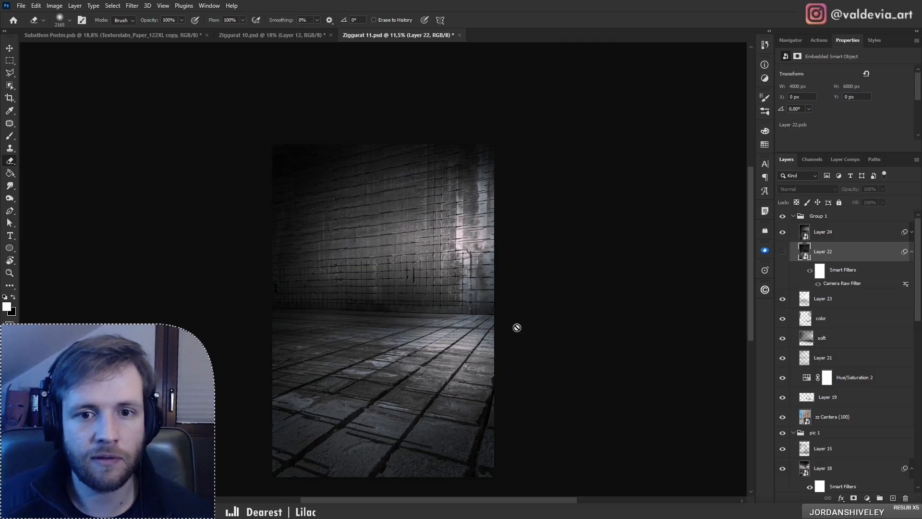
# Step: Toggle Layer 22's visibility beneath Layer 24 and inspect the whole picture at a smaller size
pyautogui.press('z')
pyautogui.moveTo(430, 273)
pyautogui.mouseDown()
pyautogui.moveTo(397, 288)
pyautogui.moveTo(426, 285)
pyautogui.mouseUp()
pyautogui.press('e')
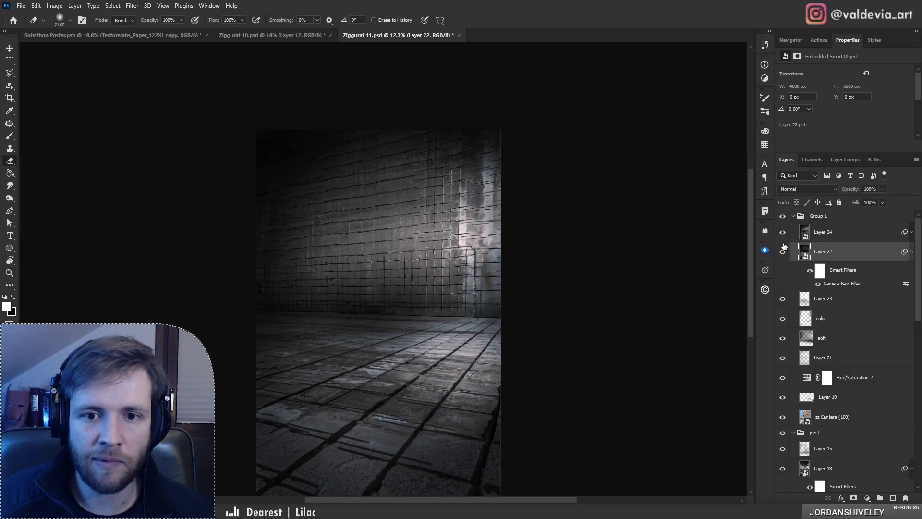
pyautogui.click(782, 251)
pyautogui.click(783, 251)
pyautogui.press('z')
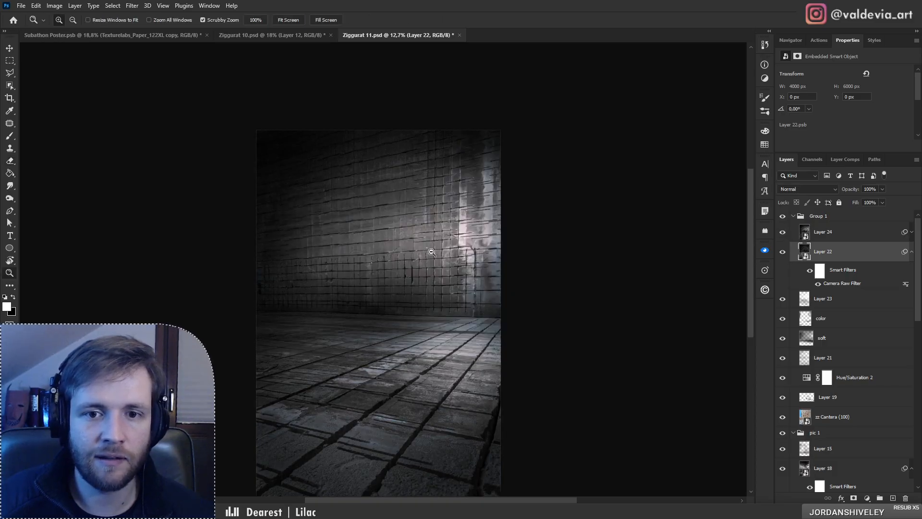
pyautogui.moveTo(425, 254)
pyautogui.mouseDown()
pyautogui.moveTo(388, 257)
pyautogui.moveTo(418, 253)
pyautogui.mouseUp()
pyautogui.press('e')
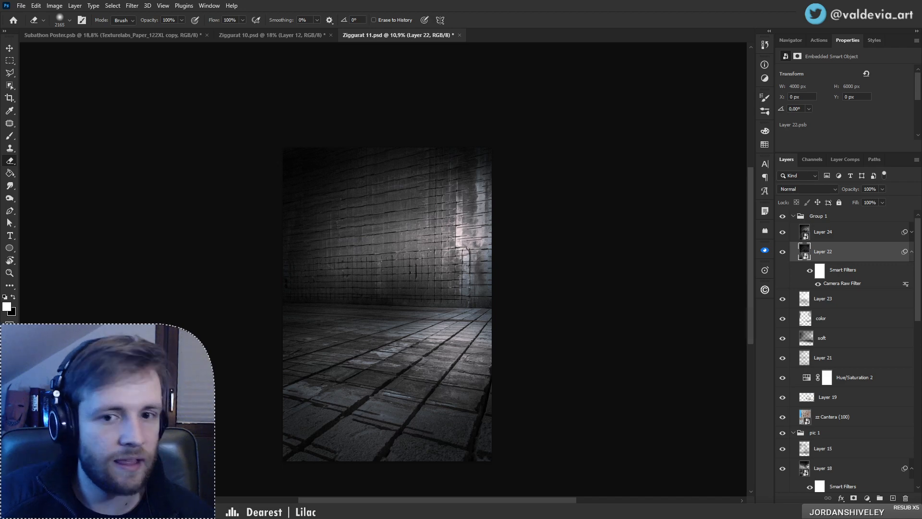
# Step: View the reference Ziggurat 7.jpg in Photos, return to Photoshop and compare the picture with and without Layer 24
pyautogui.hotkey('alt', 'Tab')
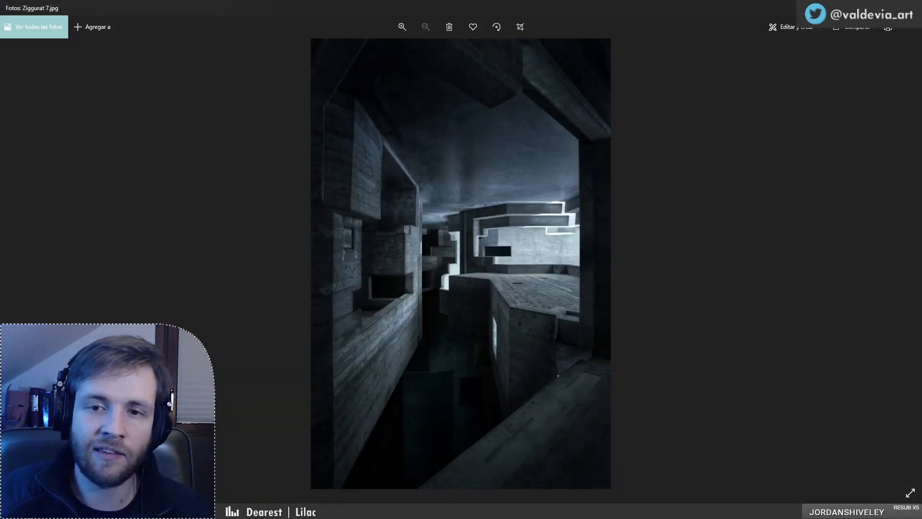
pyautogui.hotkey('alt', 'Tab')
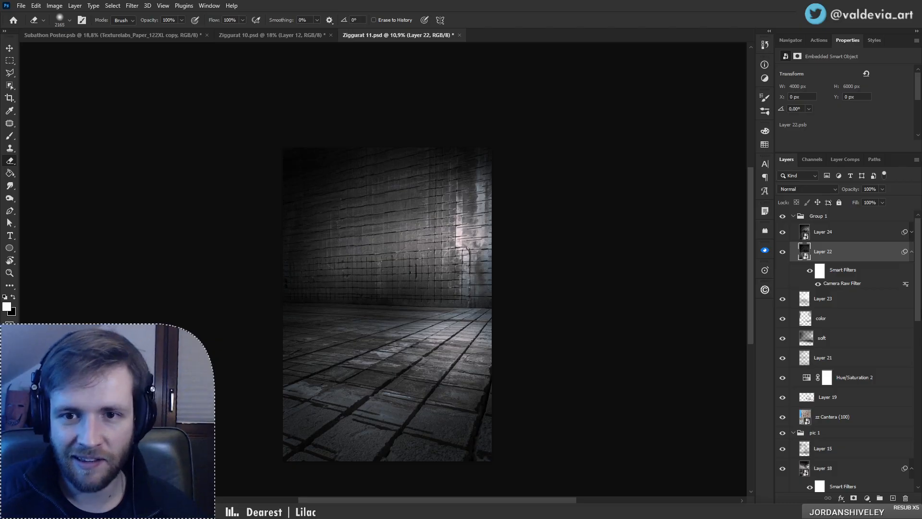
pyautogui.click(840, 239)
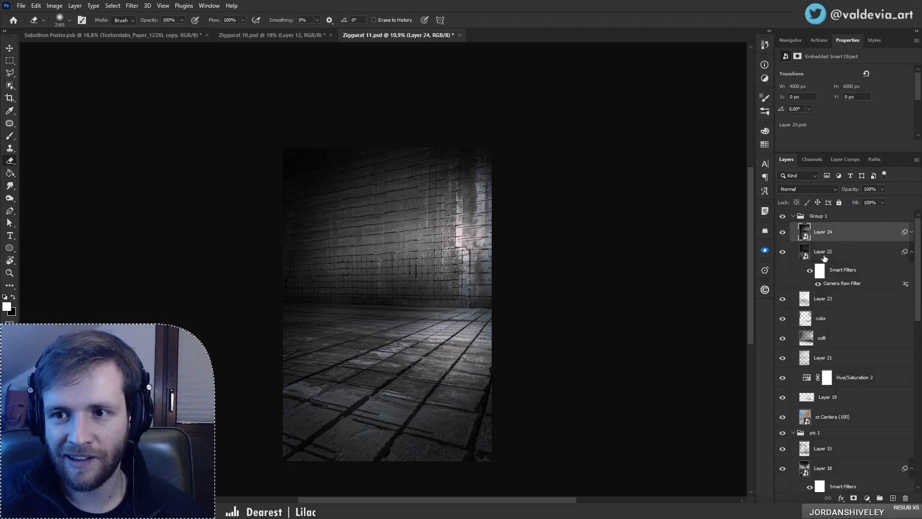
pyautogui.click(782, 232)
pyautogui.click(782, 232)
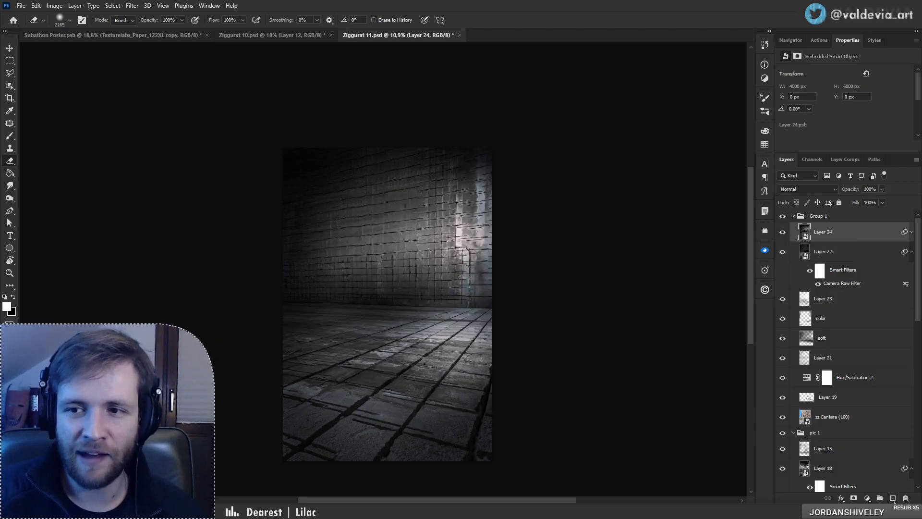
# Step: Add an empty layer above Layer 24 and delete the old graded Layer 22
pyautogui.click(893, 498)
pyautogui.press('b')
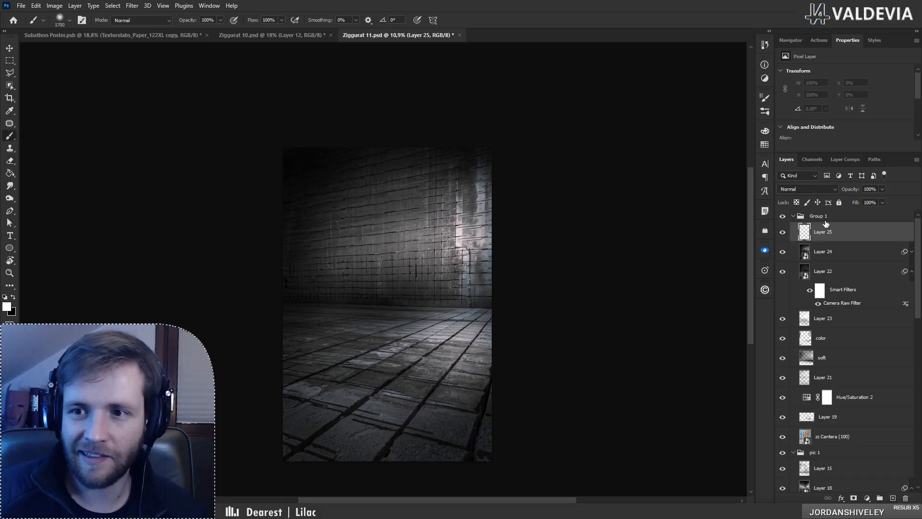
pyautogui.click(847, 272)
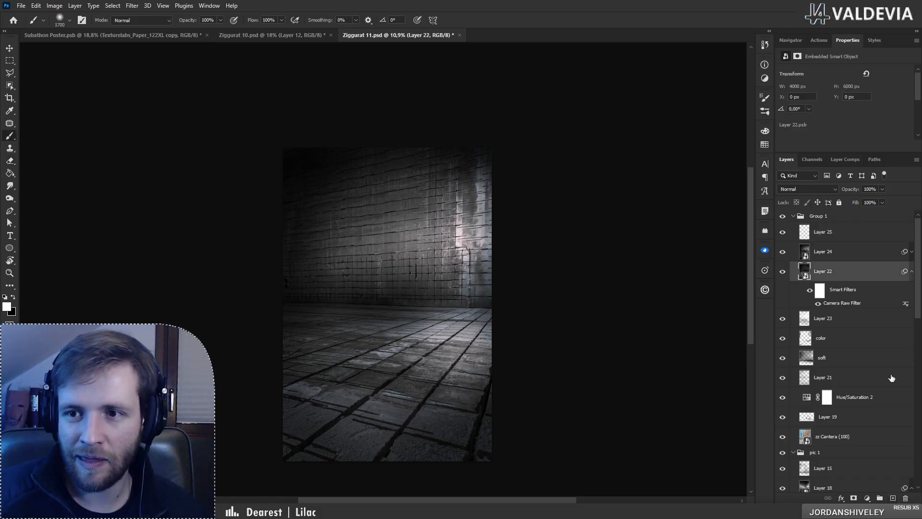
# Step: Set Layer 25 to Soft Light and brush white over the wall and floor to brighten them, undoing the first strokes
pyautogui.click(840, 232)
pyautogui.click(807, 189)
pyautogui.click(791, 313)
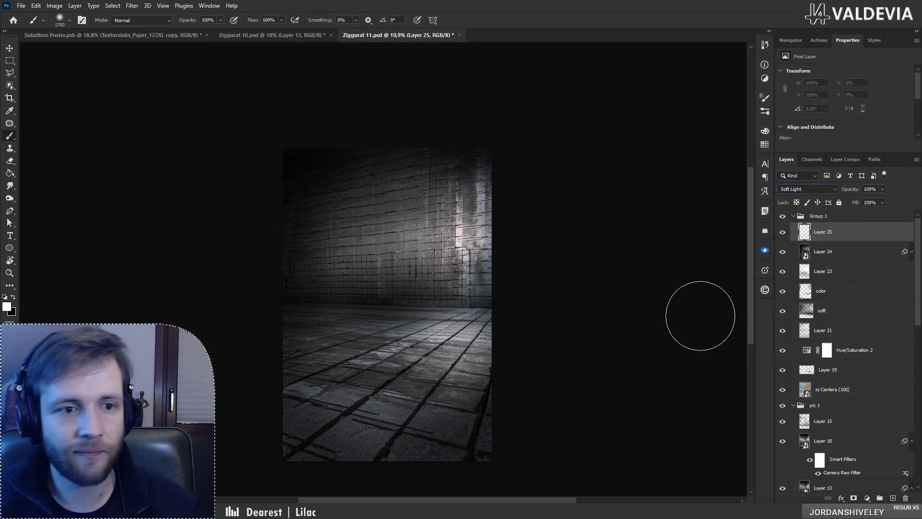
pyautogui.moveTo(312, 335); pyautogui.dragTo(532, 340)
pyautogui.hotkey('ctrl', 'z')
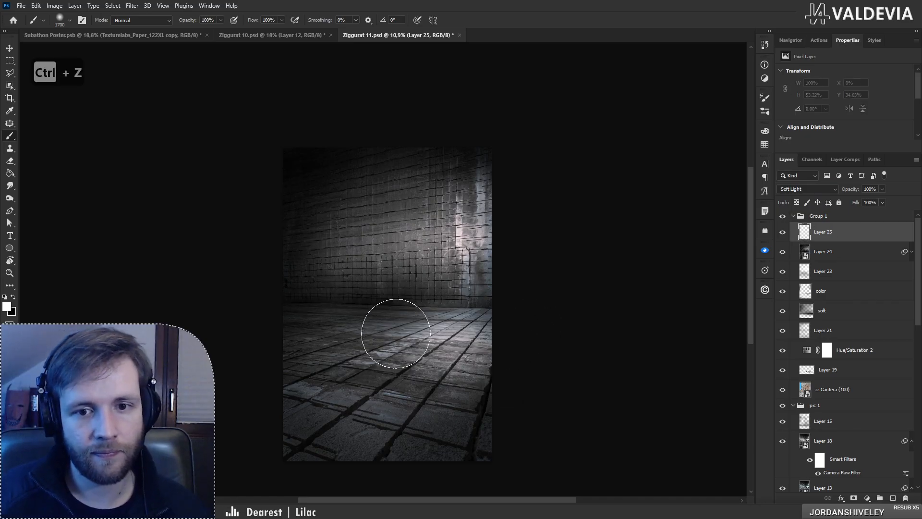
pyautogui.moveTo(365, 332); pyautogui.dragTo(482, 358)
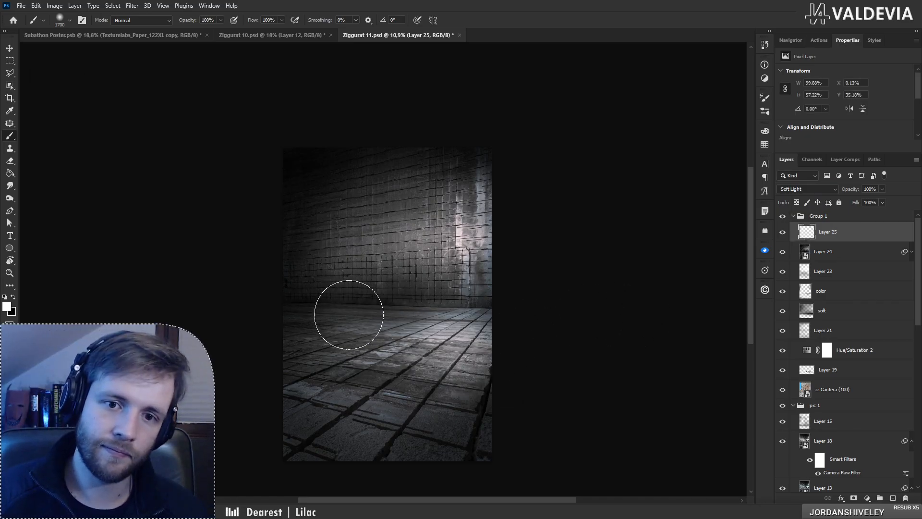
pyautogui.hotkey('ctrl', 'z')
pyautogui.moveTo(391, 299); pyautogui.dragTo(532, 300)
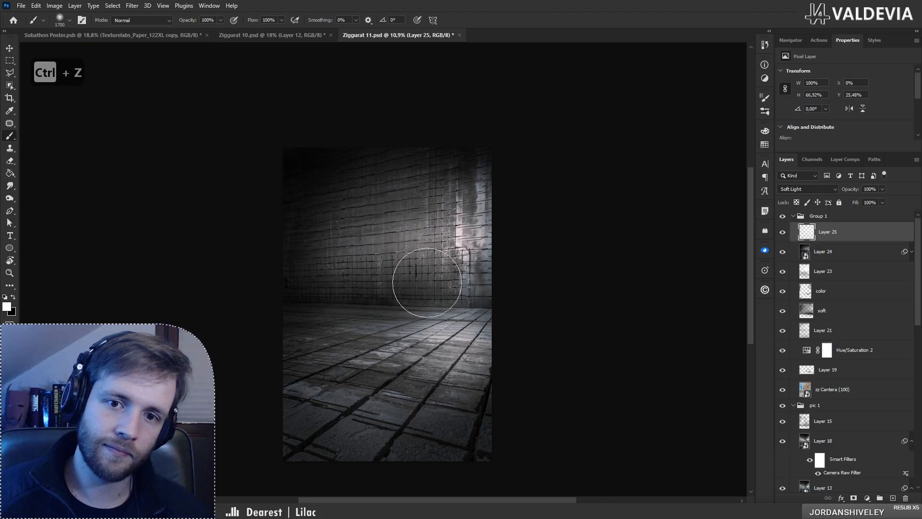
pyautogui.moveTo(427, 283)
pyautogui.mouseDown()
pyautogui.moveTo(497, 288)
pyautogui.moveTo(510, 182)
pyautogui.mouseUp()
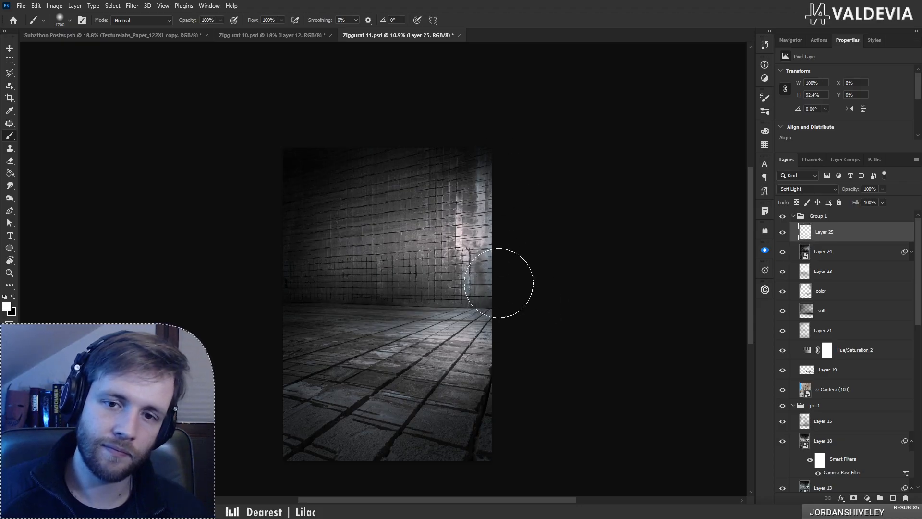
pyautogui.press('z')
pyautogui.moveTo(453, 272)
pyautogui.mouseDown()
pyautogui.moveTo(401, 282)
pyautogui.moveTo(430, 282)
pyautogui.mouseUp()
pyautogui.press('b')
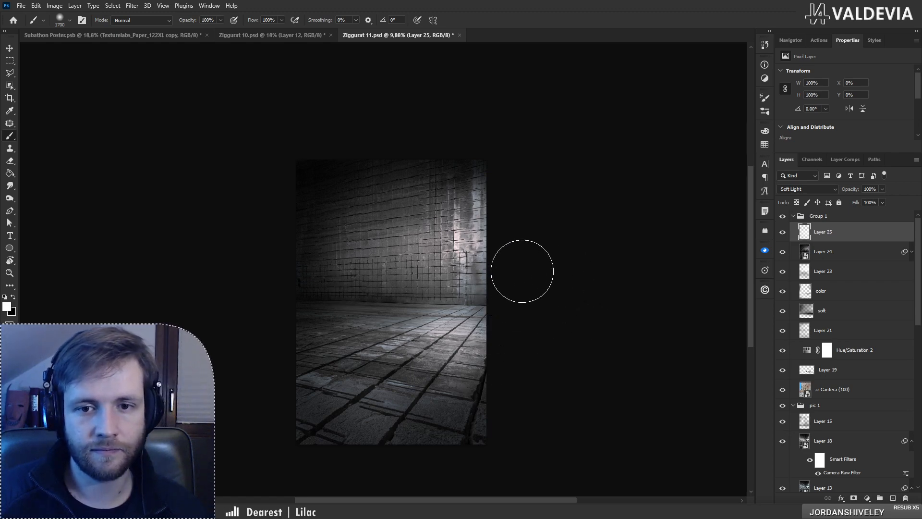
# Step: Inspect the brightened picture and compare it with the reference Ziggurat 6.jpg in Photos
pyautogui.press('z')
pyautogui.moveTo(460, 243)
pyautogui.mouseDown()
pyautogui.moveTo(440, 244)
pyautogui.moveTo(459, 244)
pyautogui.mouseUp()
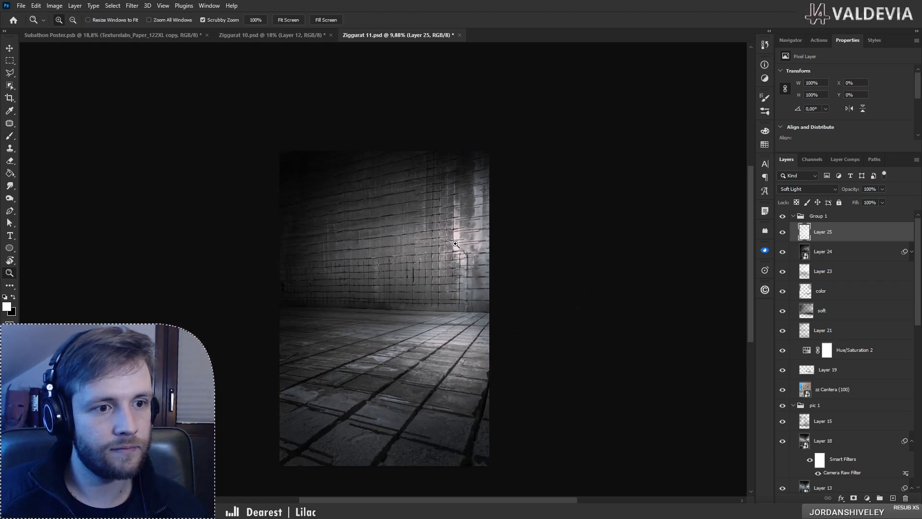
pyautogui.press('b')
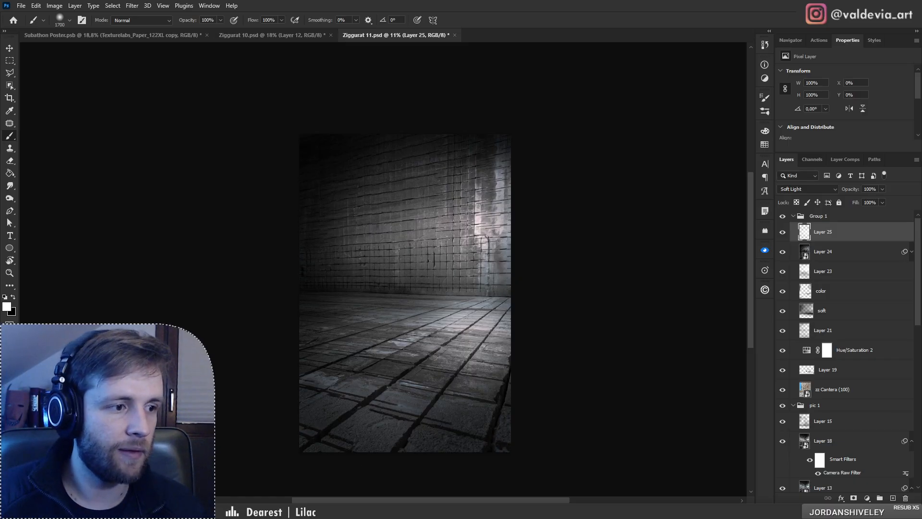
pyautogui.press('Left')
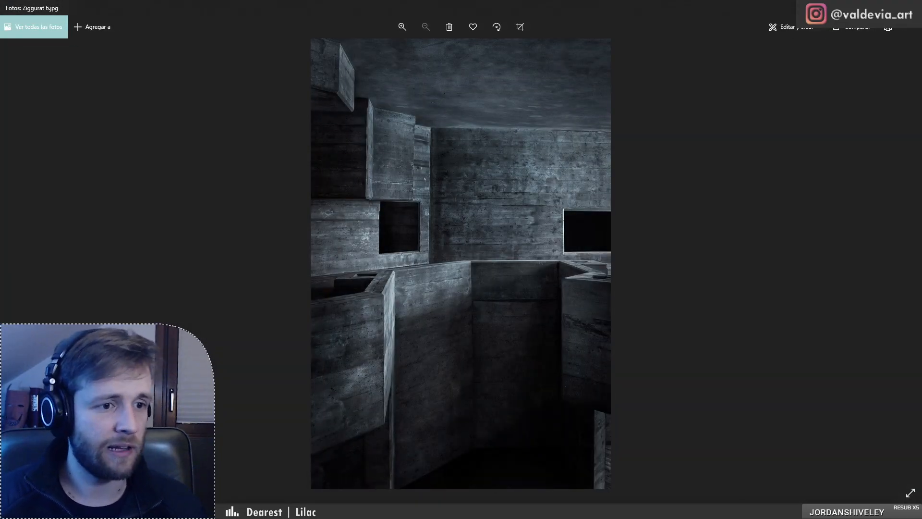
pyautogui.press('Left')
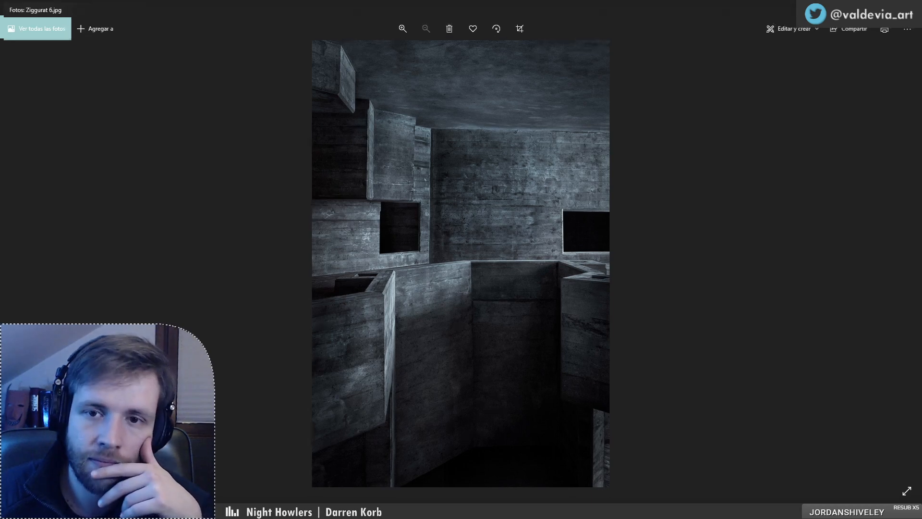
pyautogui.press('Right')
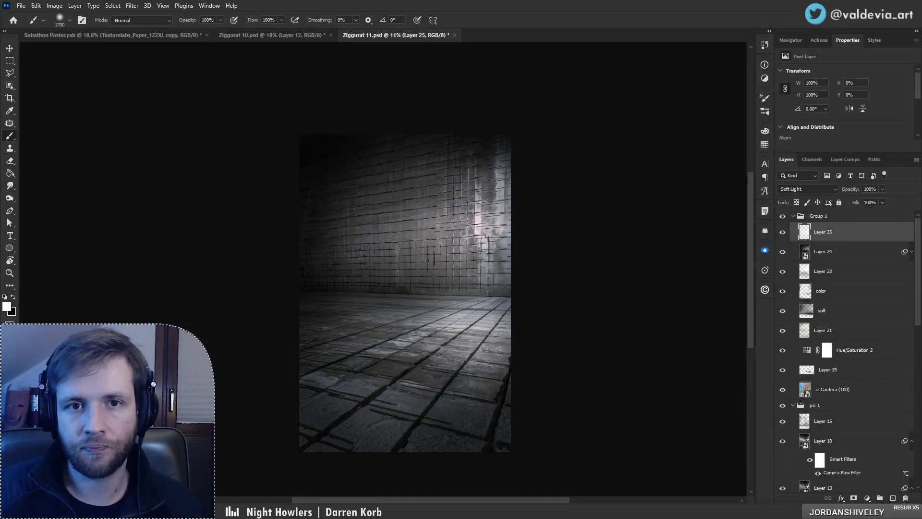
# Step: Save a JPEG copy of the picture as Ziggurat 11-2.jpg in the Ziggurat folder at maximum quality
pyautogui.hotkey('ctrl', 'shift', 's')
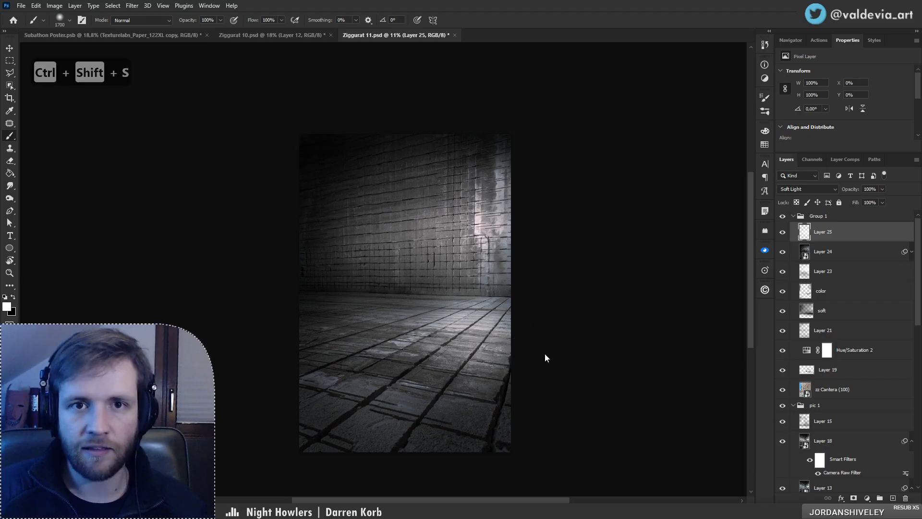
pyautogui.click(481, 295)
pyautogui.click(469, 369)
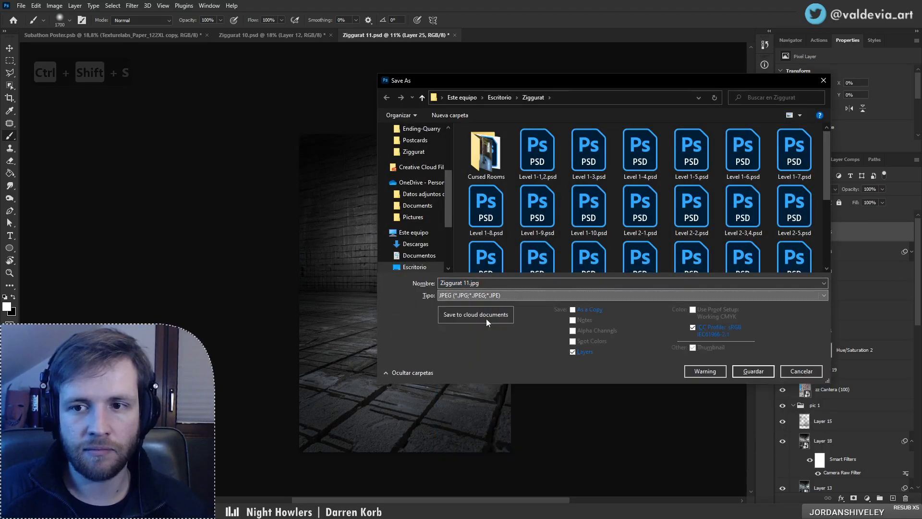
pyautogui.click(470, 283)
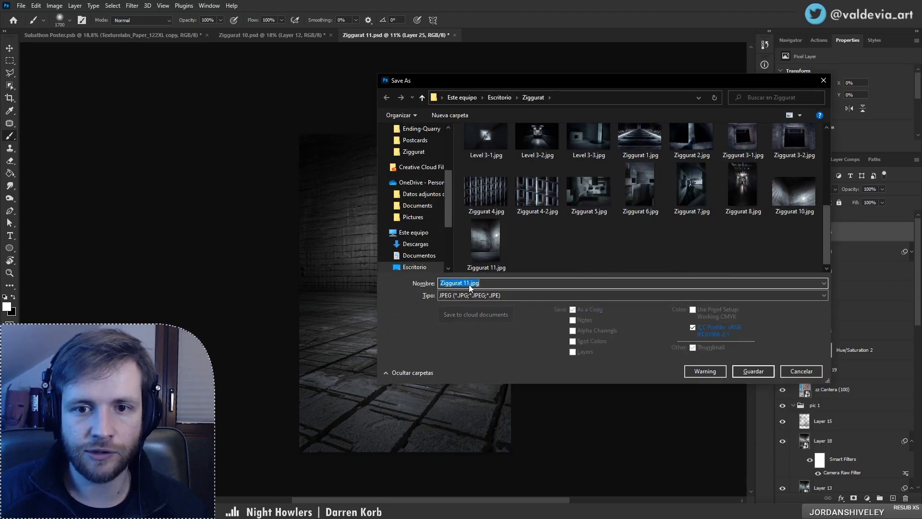
pyautogui.doubleClick(470, 283)
pyautogui.click(470, 284)
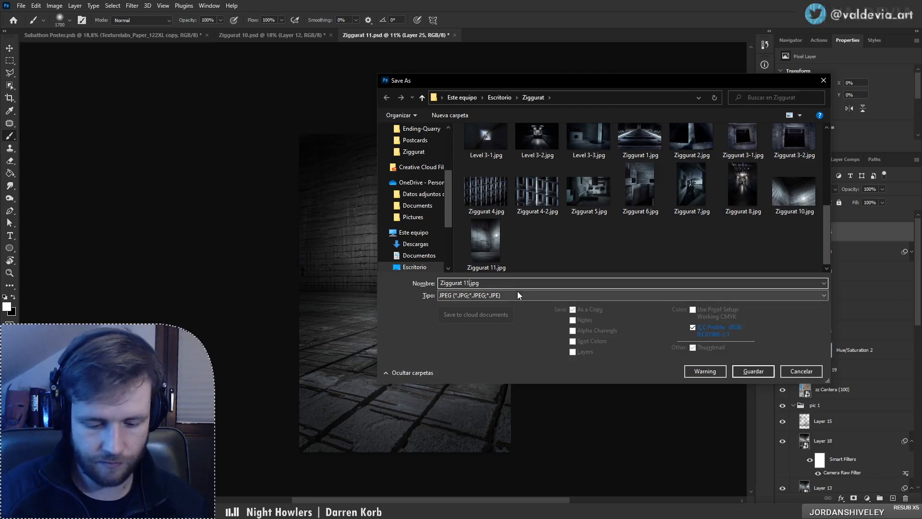
pyautogui.write('-2')
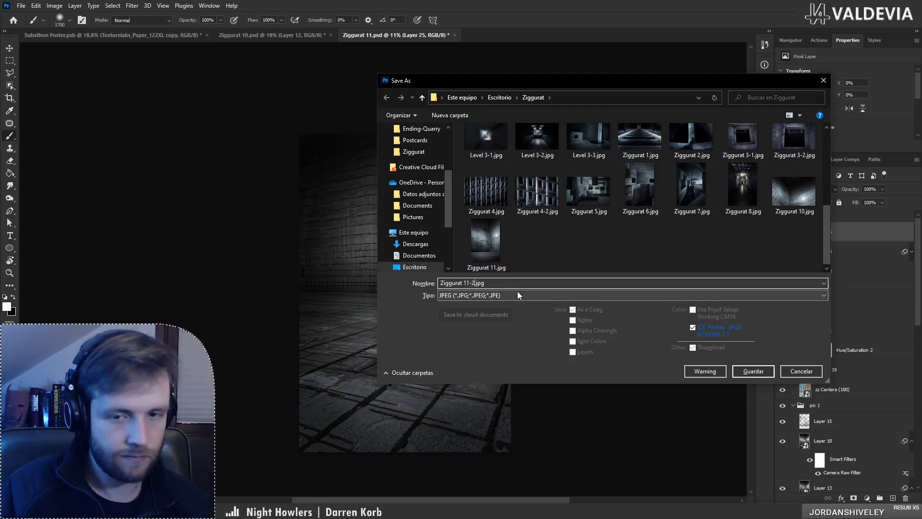
pyautogui.click(746, 371)
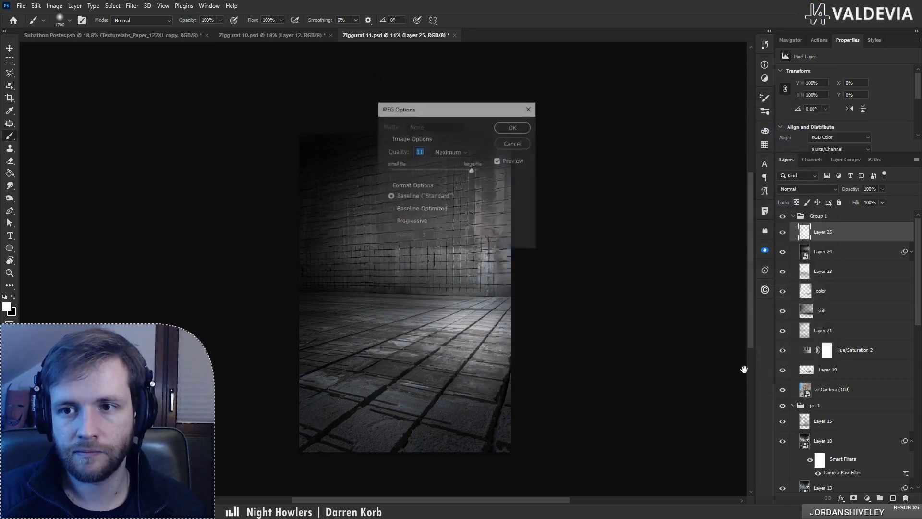
pyautogui.click(522, 127)
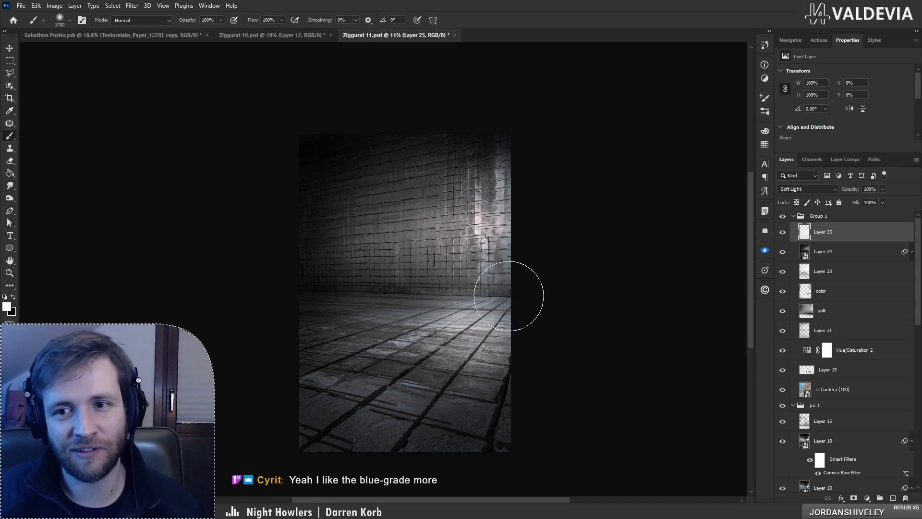
pyautogui.moveTo(509, 296); pyautogui.dragTo(315, 291)
pyautogui.hotkey('ctrl', 'z')
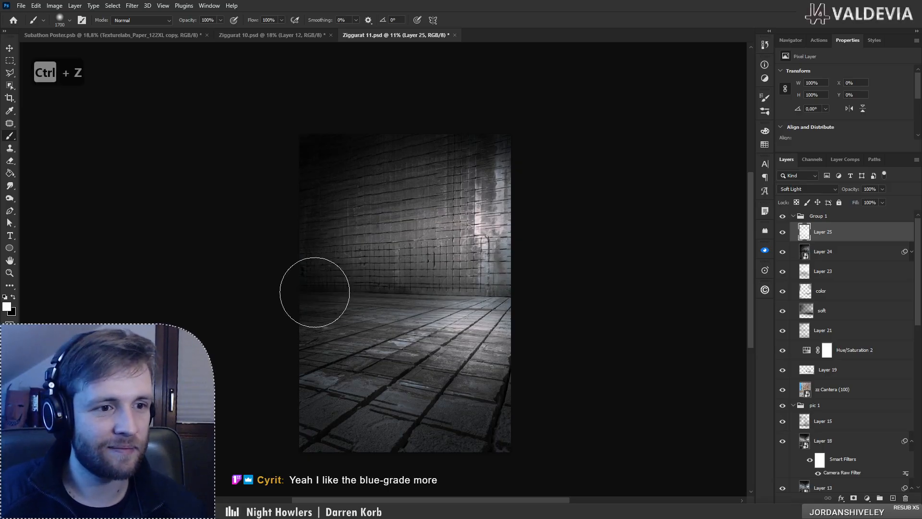
pyautogui.scroll(1, 370, 305)
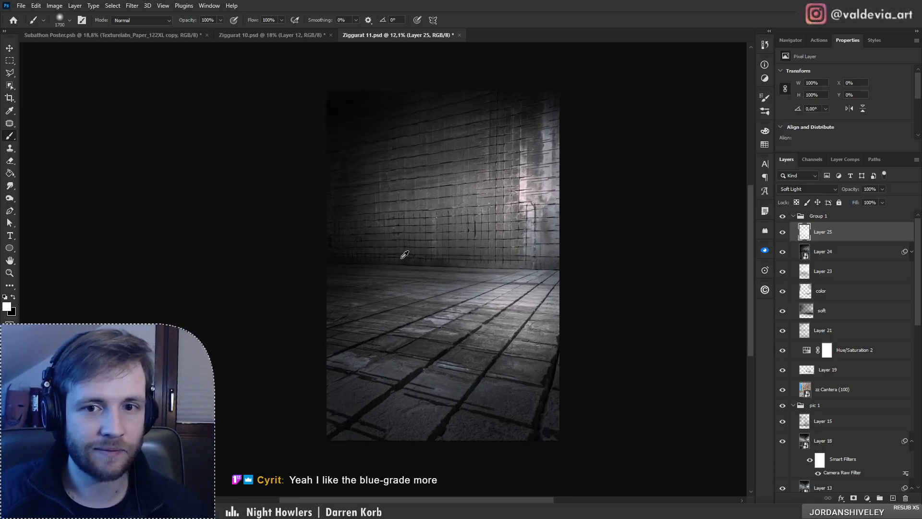
pyautogui.scroll(1, 428, 210)
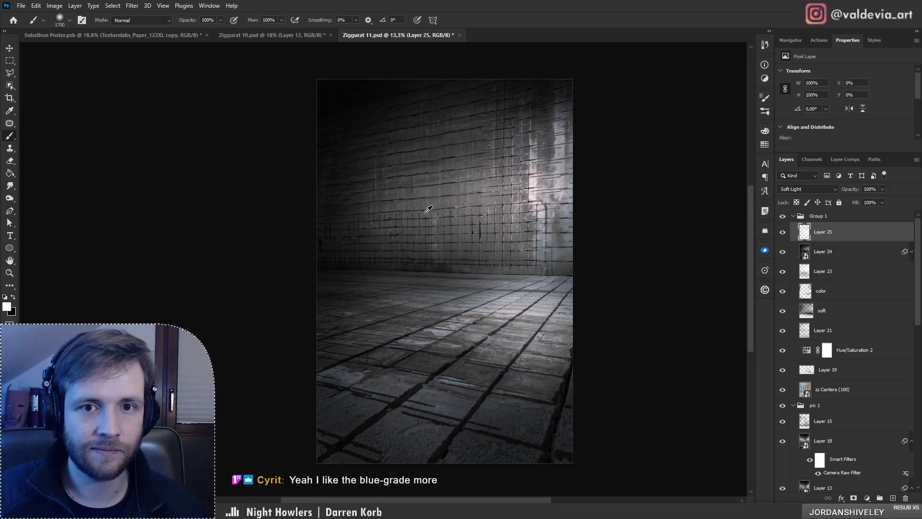
# Step: Switch to Ziggurat 10.psd, collapse the pic 1 and base pics groups, and hide pic 1
pyautogui.click(297, 34)
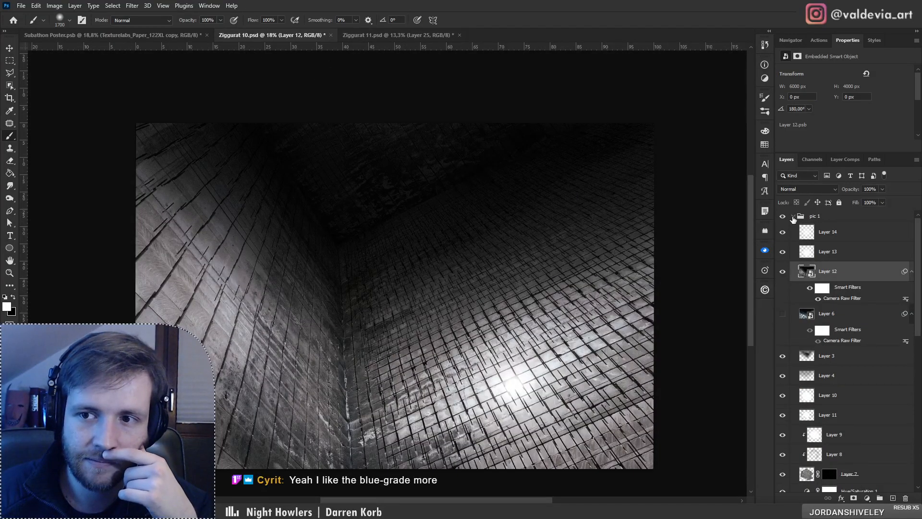
pyautogui.click(793, 217)
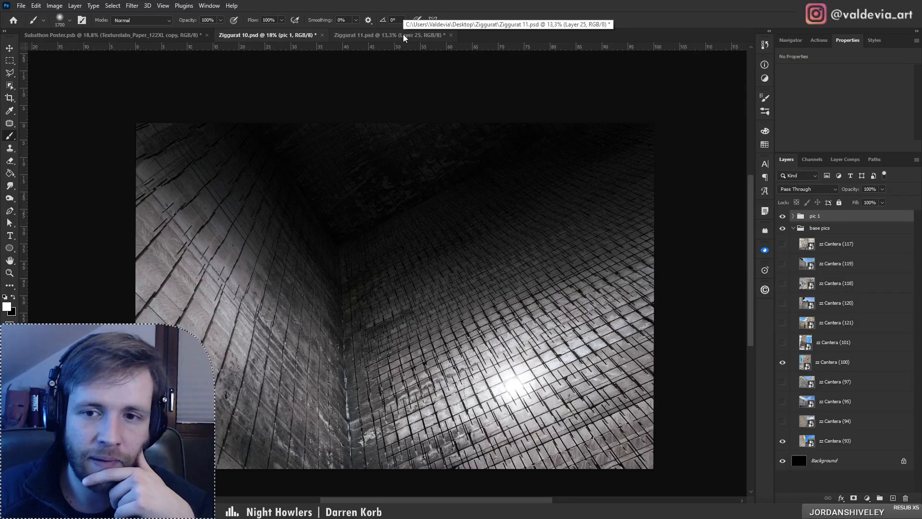
pyautogui.click(793, 228)
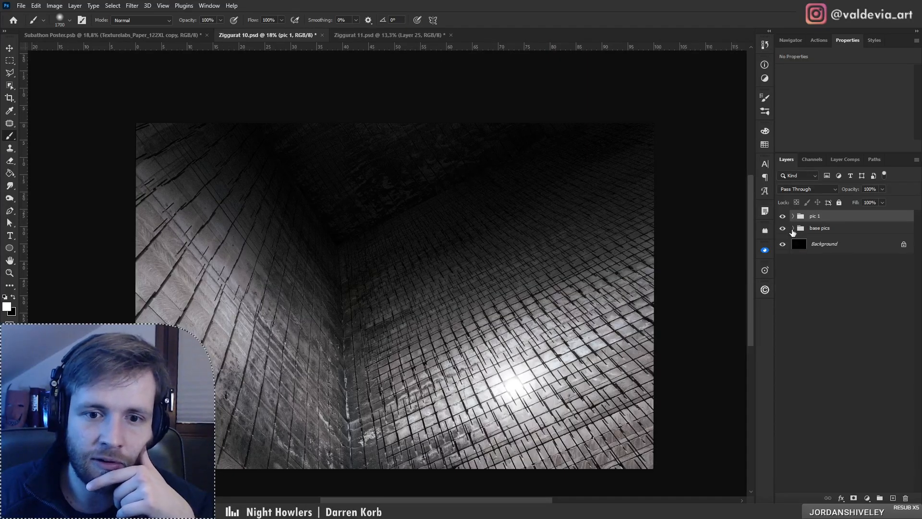
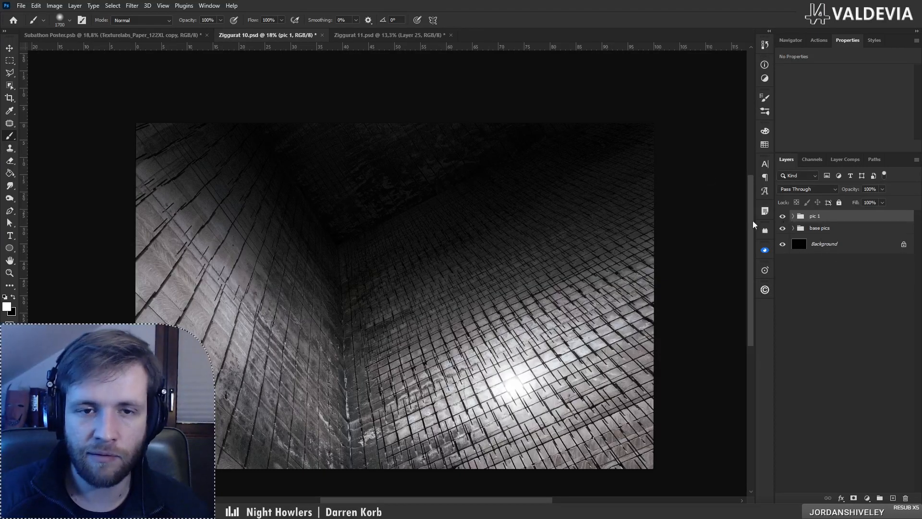
pyautogui.click(784, 217)
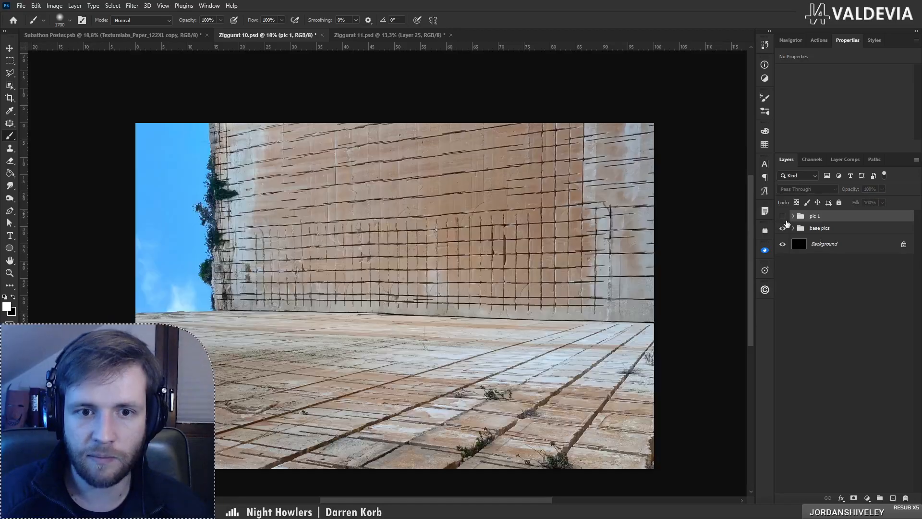
# Step: Expand the base pics group, check the zz Cantera (100) photo by toggling its visibility, and delete that layer
pyautogui.click(794, 228)
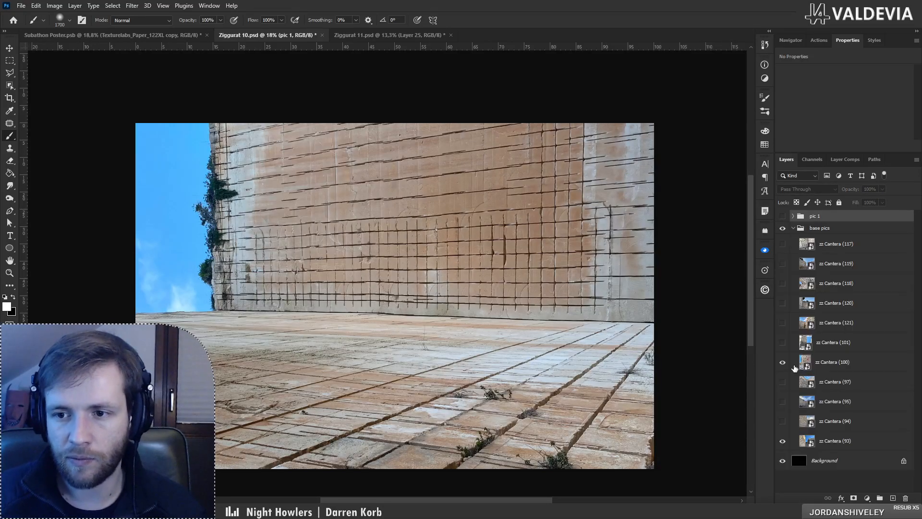
pyautogui.click(782, 363)
pyautogui.click(782, 363)
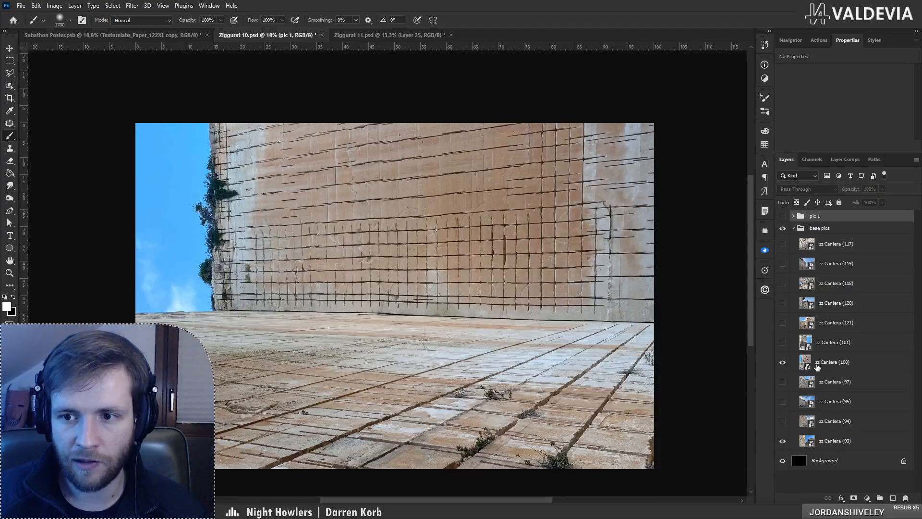
pyautogui.click(910, 369)
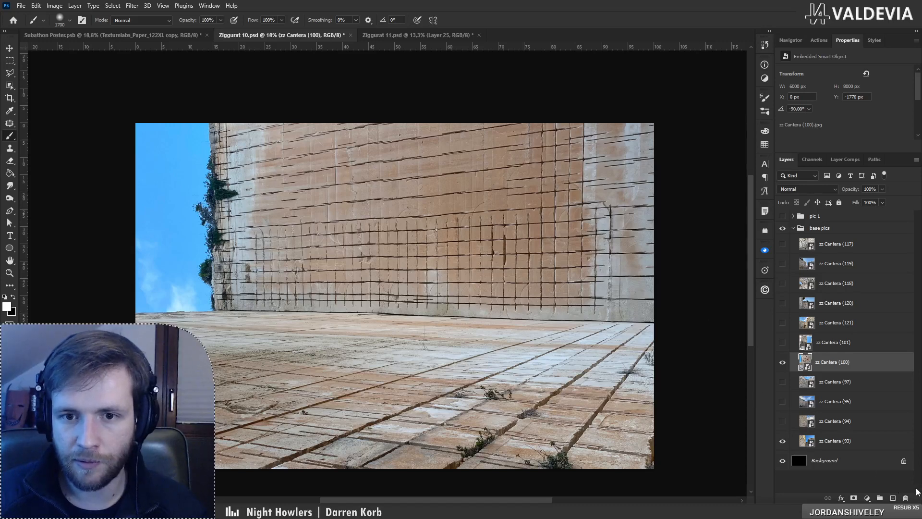
pyautogui.click(910, 499)
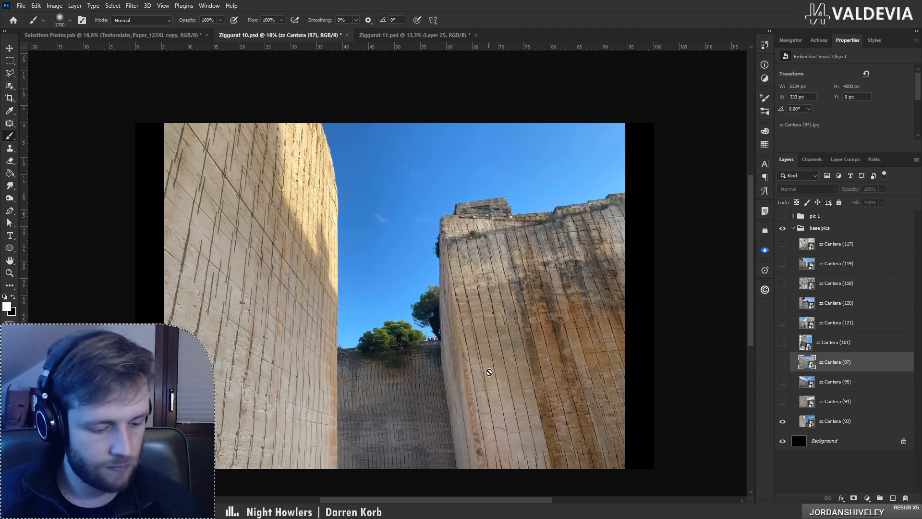
# Step: Start a free transform on zz Cantera (93) and rotate the photo clockwise by about 1.94°
pyautogui.hotkey('ctrl', 't')
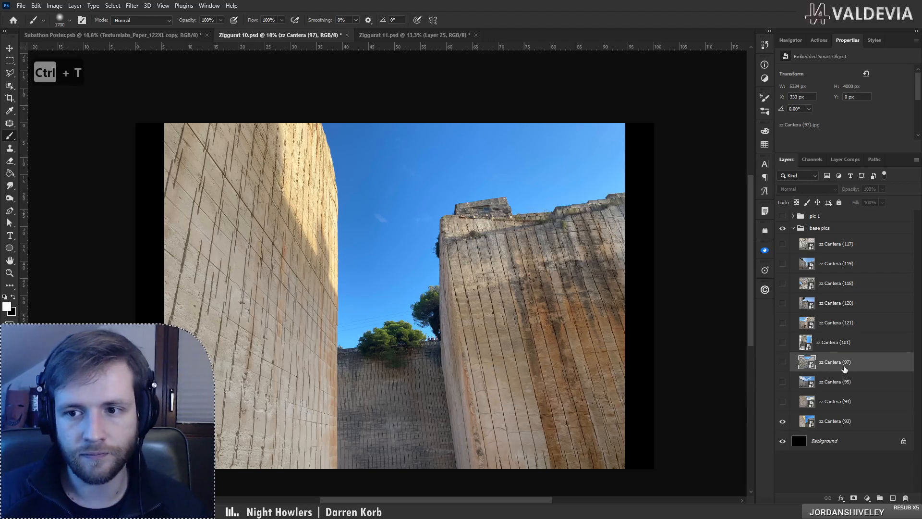
pyautogui.click(841, 422)
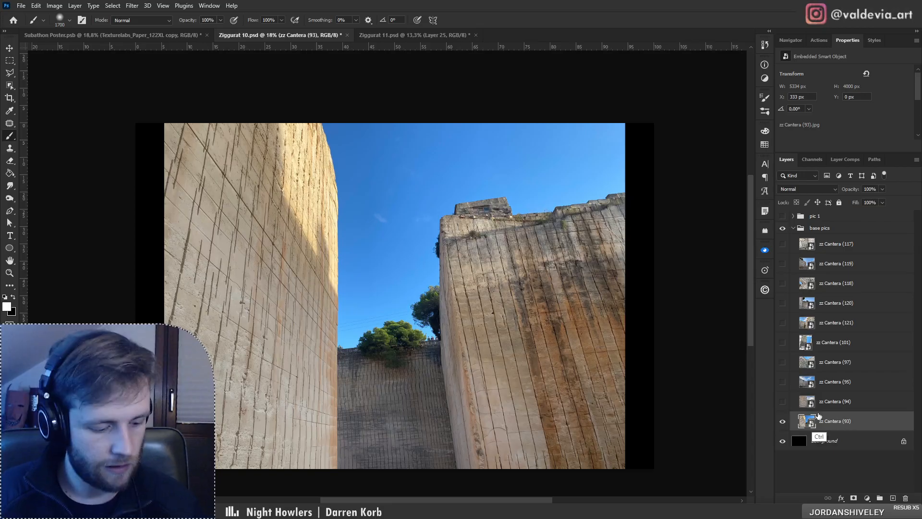
pyautogui.hotkey('ctrl', 't')
pyautogui.moveTo(526, 359); pyautogui.dragTo(505, 312)
pyautogui.moveTo(641, 266)
pyautogui.mouseDown()
pyautogui.moveTo(665, 270)
pyautogui.moveTo(650, 270)
pyautogui.mouseUp()
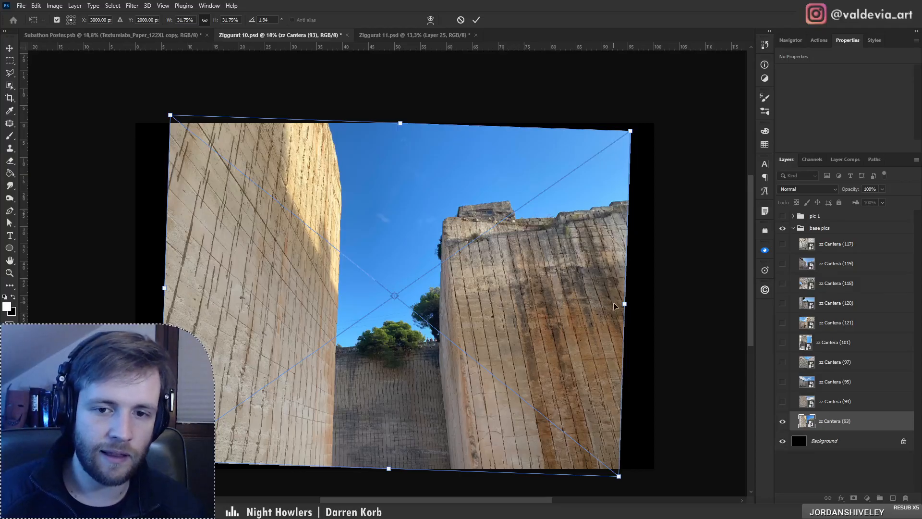
# Step: Enlarge the zz Cantera (93) photo to about 51% and reposition it so its walls fill the canvas
pyautogui.moveTo(626, 305); pyautogui.dragTo(694, 309)
pyautogui.moveTo(564, 385); pyautogui.dragTo(554, 203)
pyautogui.moveTo(476, 242); pyautogui.dragTo(491, 337)
pyautogui.moveTo(102, 200); pyautogui.dragTo(29, 198)
pyautogui.moveTo(474, 325)
pyautogui.mouseDown()
pyautogui.moveTo(490, 289)
pyautogui.moveTo(497, 309)
pyautogui.moveTo(490, 326)
pyautogui.moveTo(487, 318)
pyautogui.mouseUp()
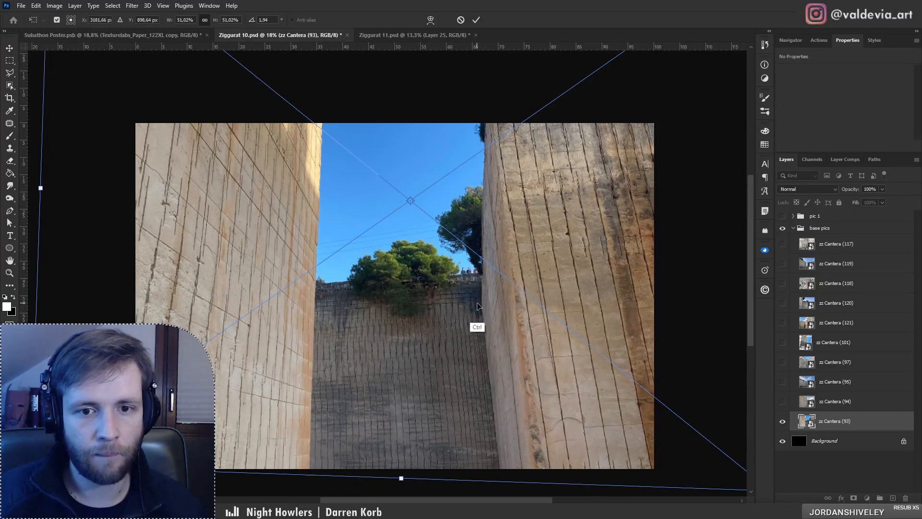
pyautogui.moveTo(469, 309); pyautogui.dragTo(460, 298)
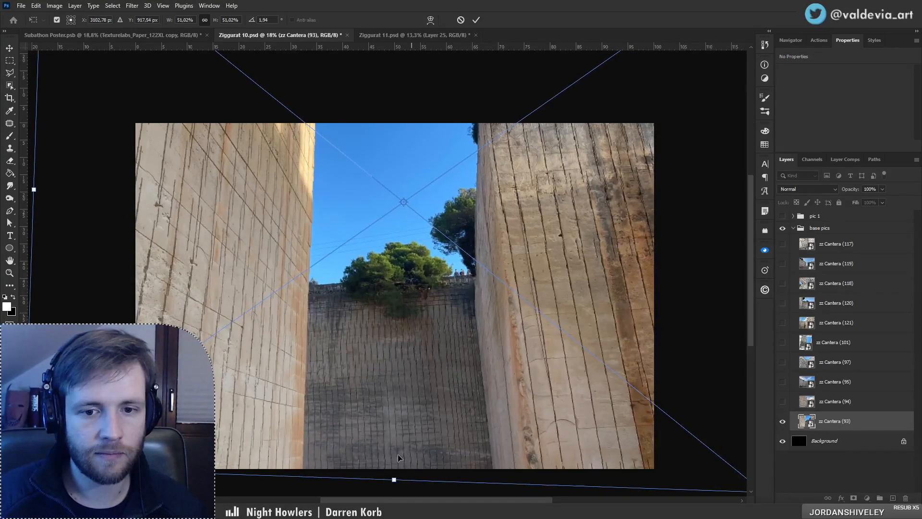
# Step: Refine the zz Cantera (93) framing to about 49.65% scale and 2.31° rotation, and apply the transform
pyautogui.moveTo(392, 480); pyautogui.dragTo(379, 418)
pyautogui.moveTo(445, 287)
pyautogui.mouseDown()
pyautogui.moveTo(435, 361)
pyautogui.moveTo(440, 272)
pyautogui.mouseUp()
pyautogui.moveTo(394, 403); pyautogui.dragTo(391, 481)
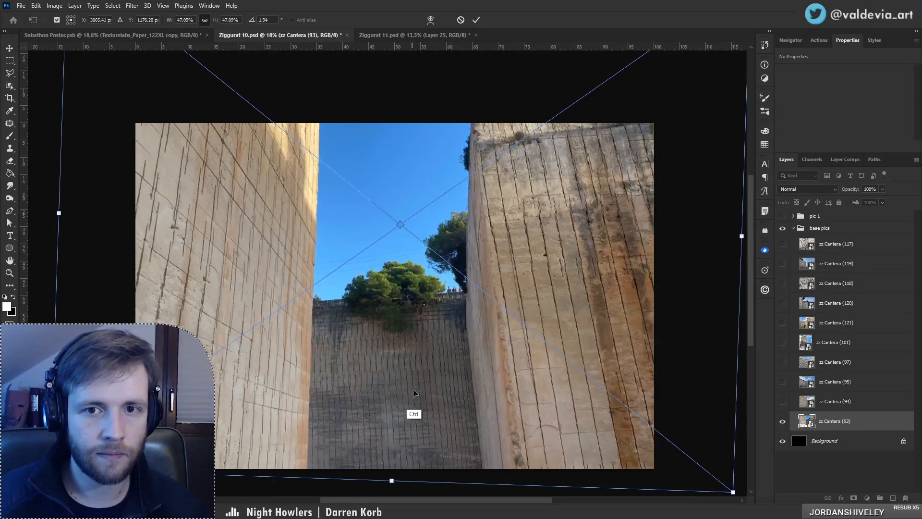
pyautogui.moveTo(414, 393); pyautogui.dragTo(417, 376)
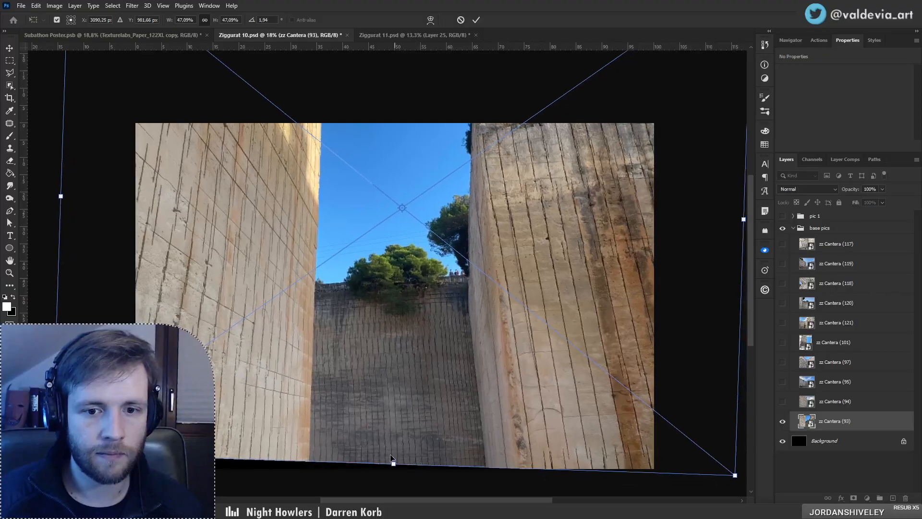
pyautogui.moveTo(392, 460); pyautogui.dragTo(399, 477)
pyautogui.moveTo(393, 412); pyautogui.dragTo(391, 414)
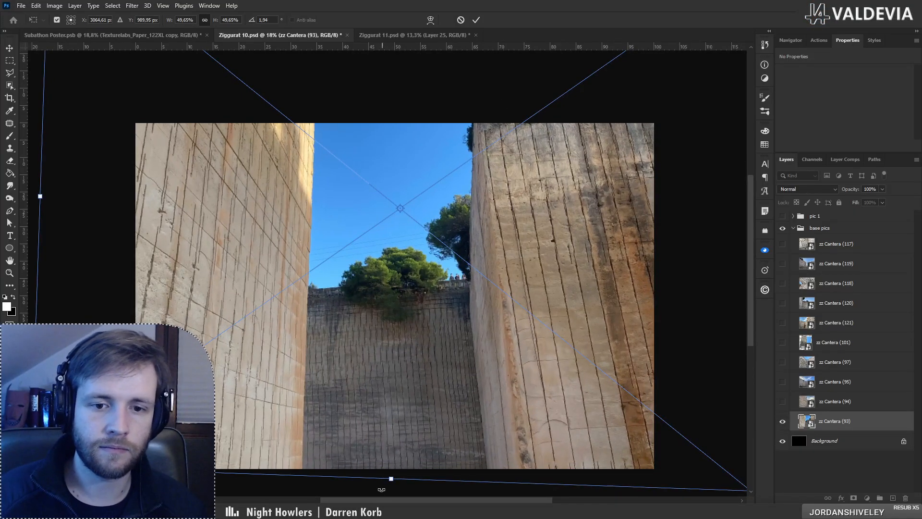
pyautogui.moveTo(380, 490); pyautogui.dragTo(378, 490)
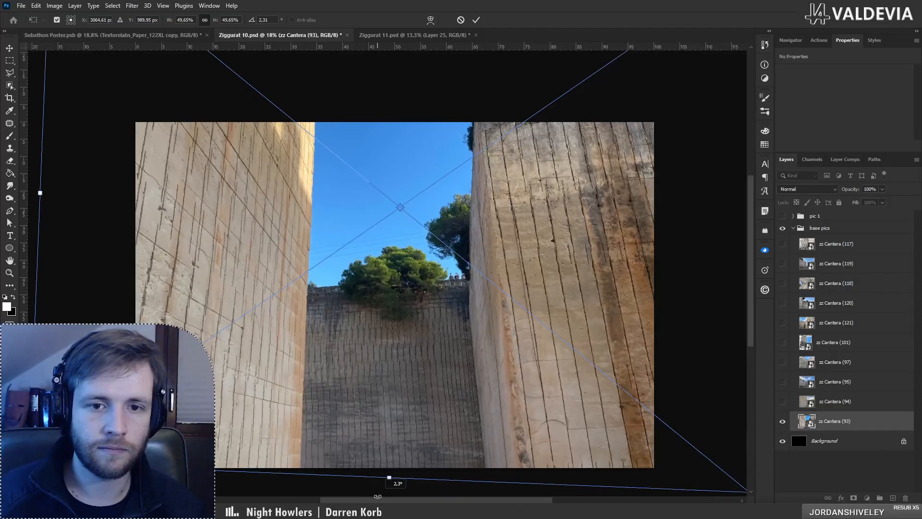
pyautogui.moveTo(396, 427); pyautogui.dragTo(396, 428)
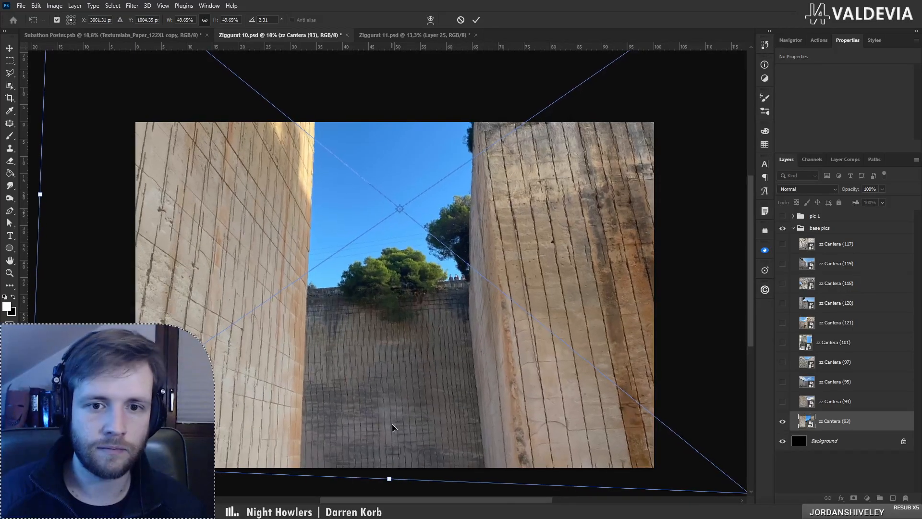
pyautogui.press('Return')
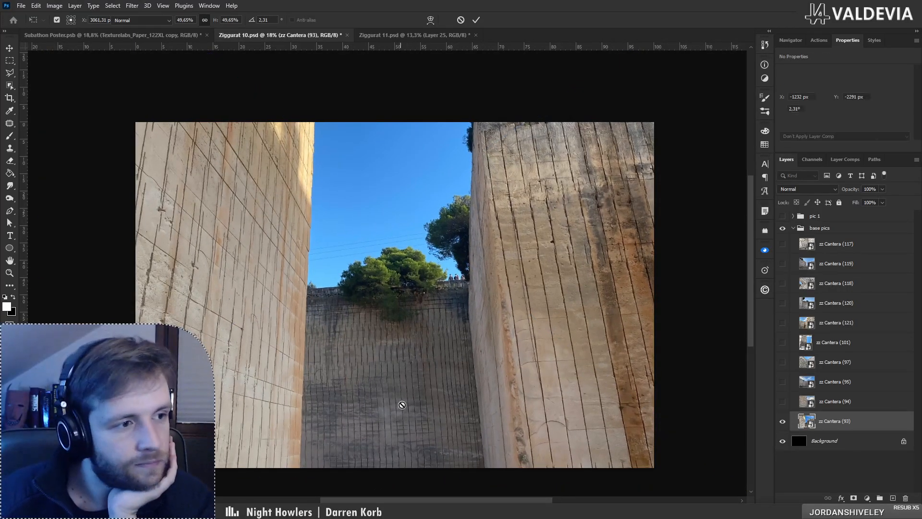
# Step: Preview the zz Cantera (94), (95), (97) and (101) photos in turn and select the zz Cantera (101) layer
pyautogui.press('b')
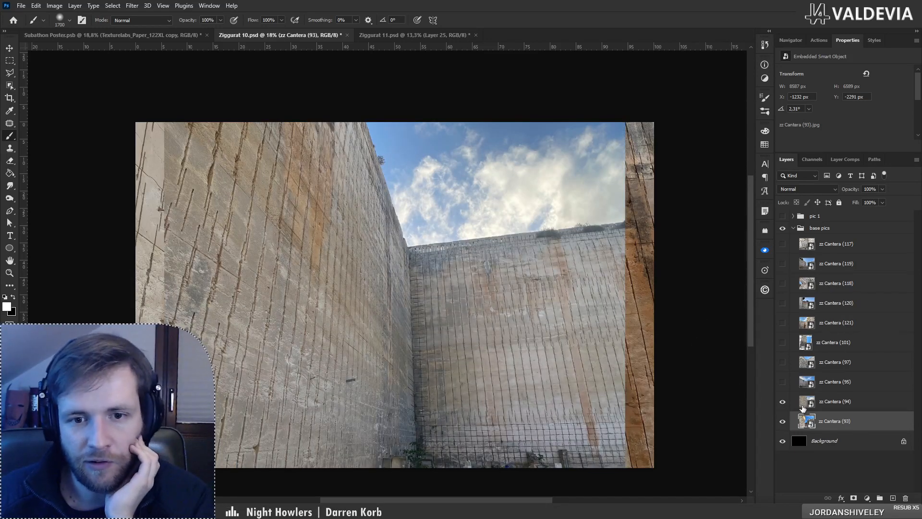
pyautogui.click(781, 402)
pyautogui.click(782, 382)
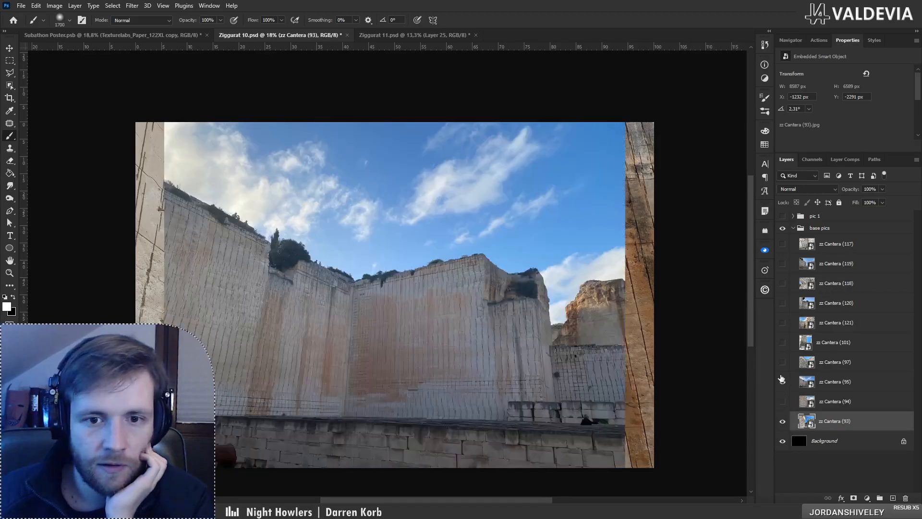
pyautogui.click(783, 362)
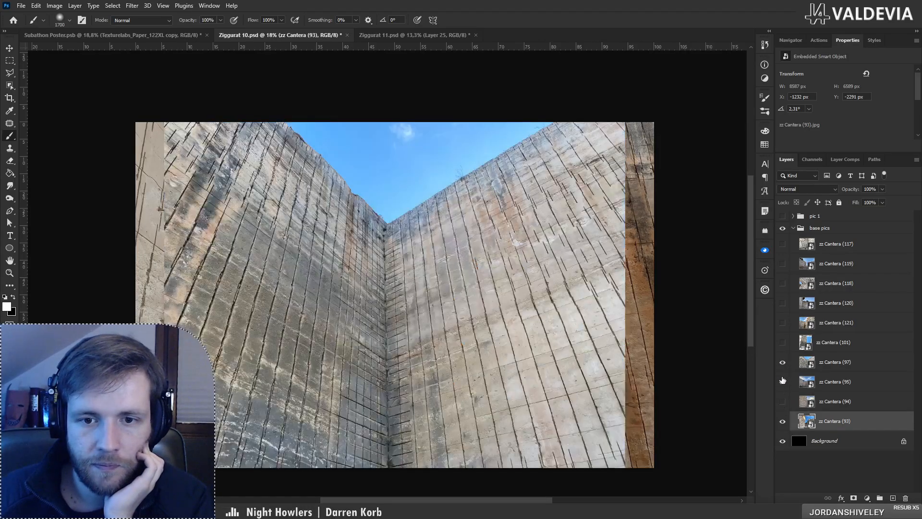
pyautogui.click(782, 342)
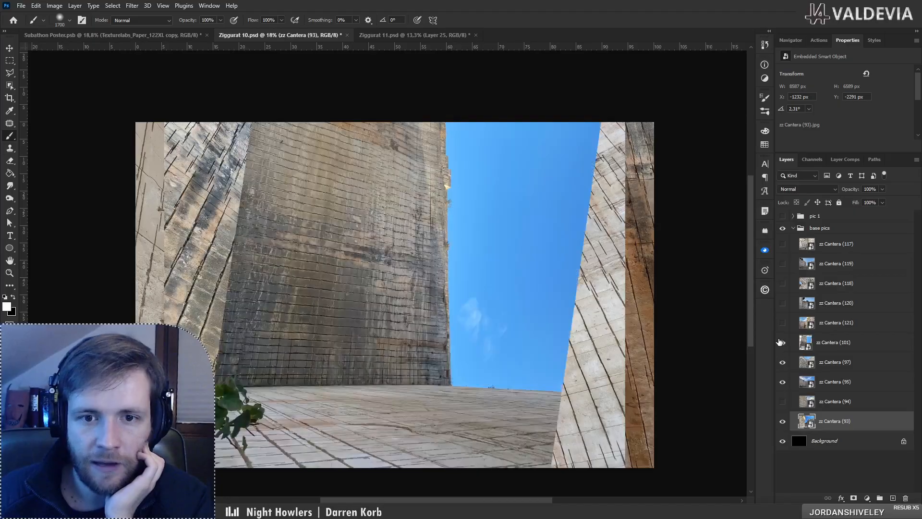
pyautogui.click(835, 344)
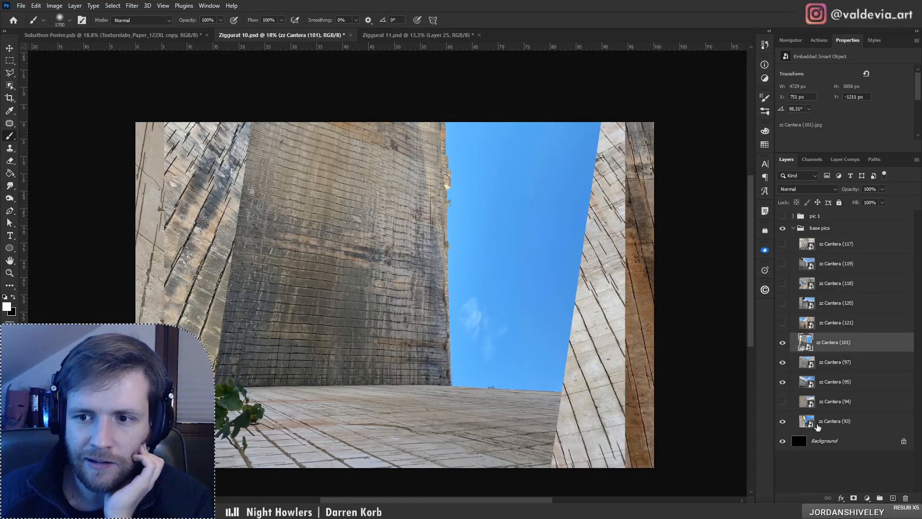
# Step: Delete the zz Cantera (101) layer, then make the zz Cantera (121) photo visible and select its layer
pyautogui.click(905, 499)
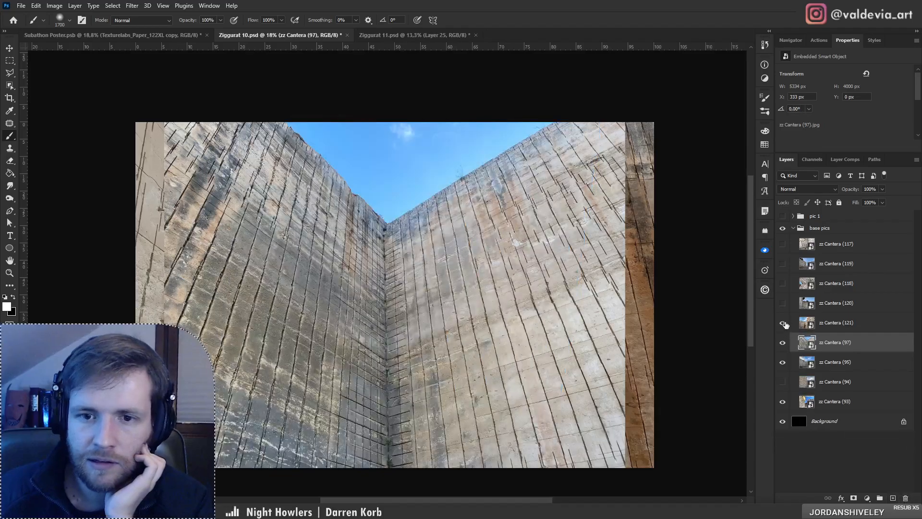
pyautogui.click(783, 323)
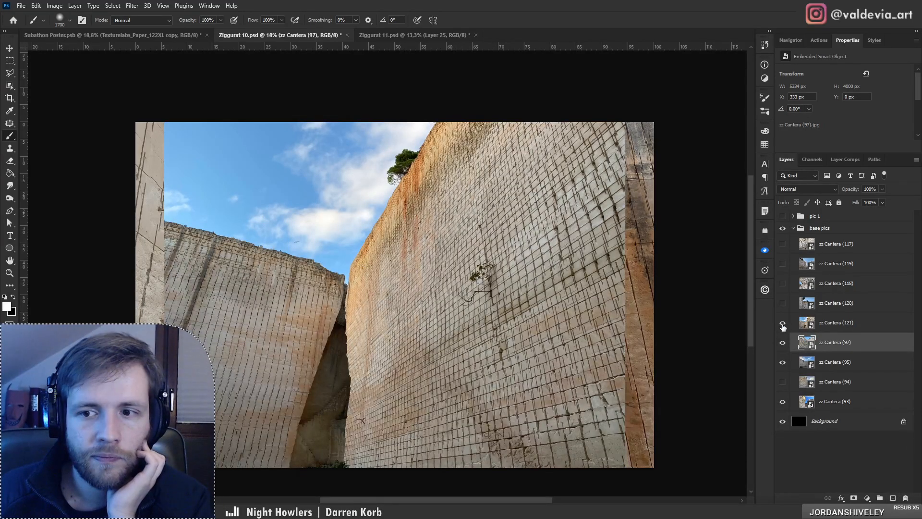
pyautogui.click(842, 325)
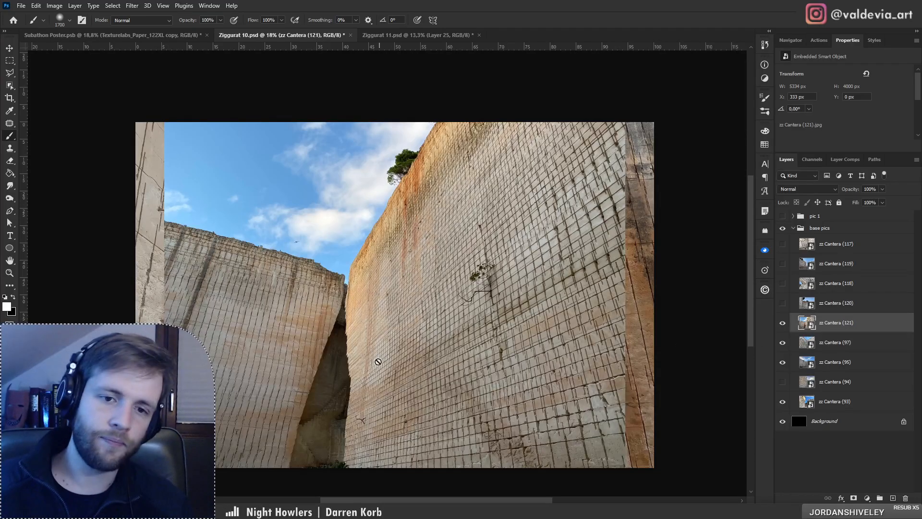
# Step: Scale the zz Cantera (121) photo to about 43.45%, position it so its two walls fill the canvas, and apply the transform
pyautogui.hotkey('ctrl', 't')
pyautogui.moveTo(371, 366); pyautogui.dragTo(441, 278)
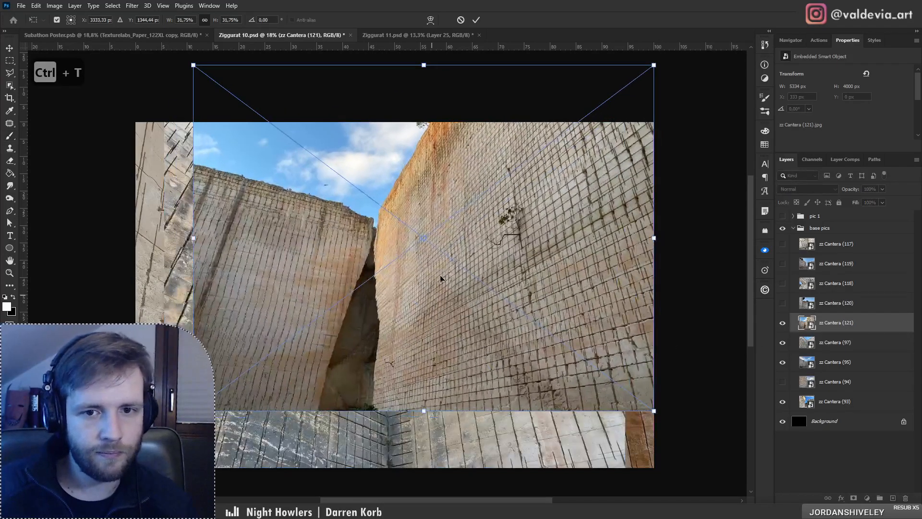
pyautogui.moveTo(194, 261); pyautogui.dragTo(103, 261)
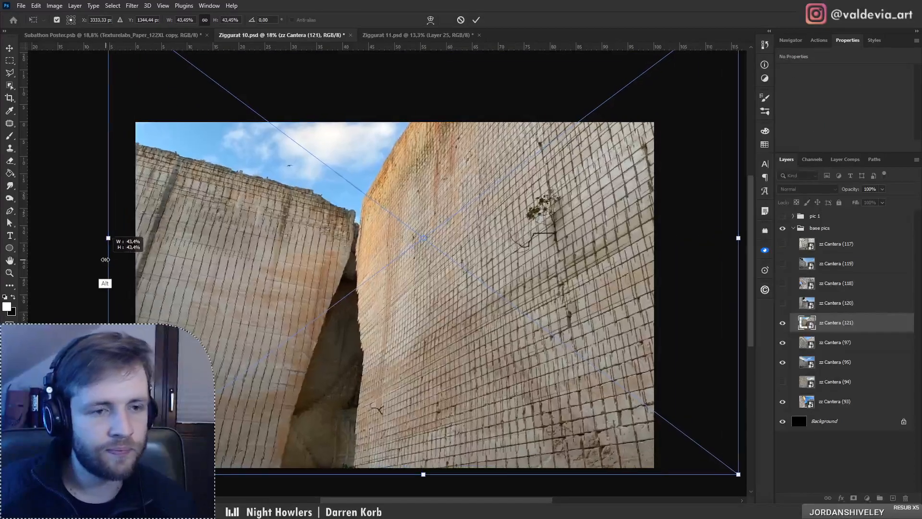
pyautogui.moveTo(352, 277); pyautogui.dragTo(385, 273)
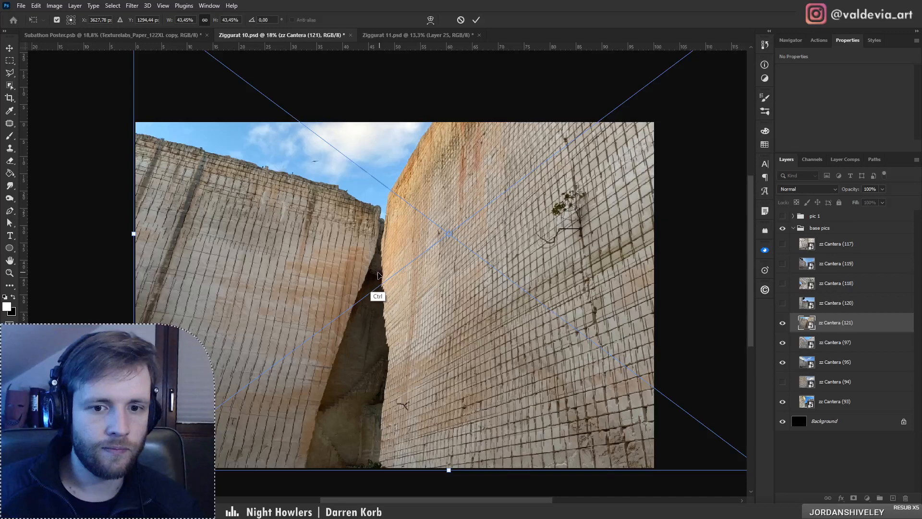
pyautogui.click(476, 20)
pyautogui.press('b')
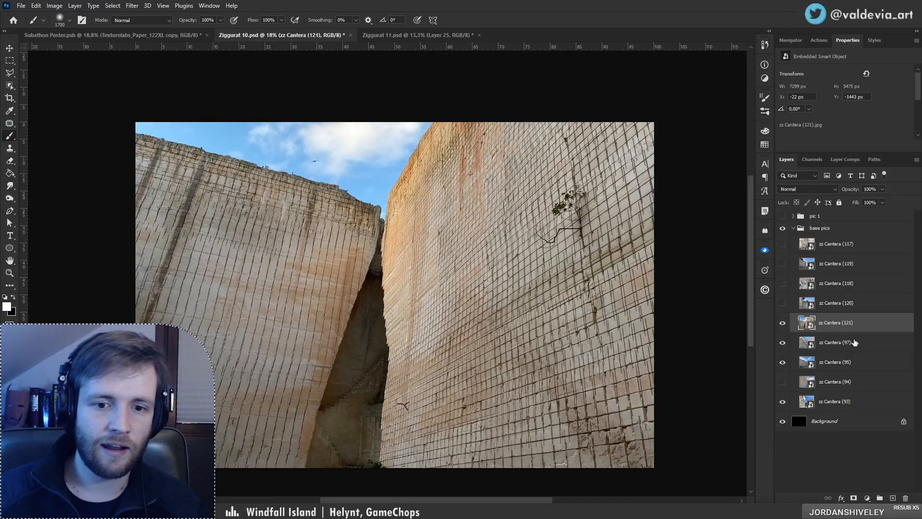
# Step: Place zz Cantera (123).jpg from the Ending-Quarry folder into the document above the zz Cantera (121) layer
pyautogui.click(336, 510)
pyautogui.scroll(12, 298, 366)
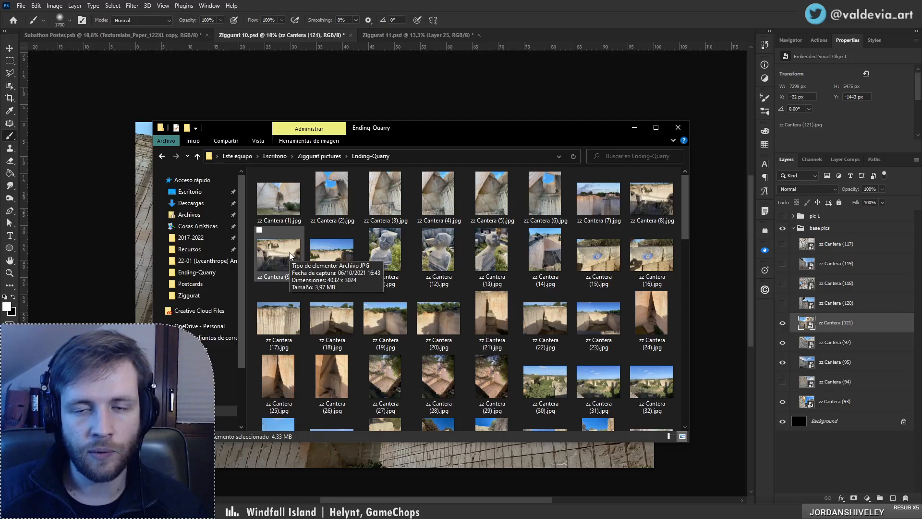
pyautogui.scroll(-3, 291, 255)
pyautogui.scroll(-8, 329, 333)
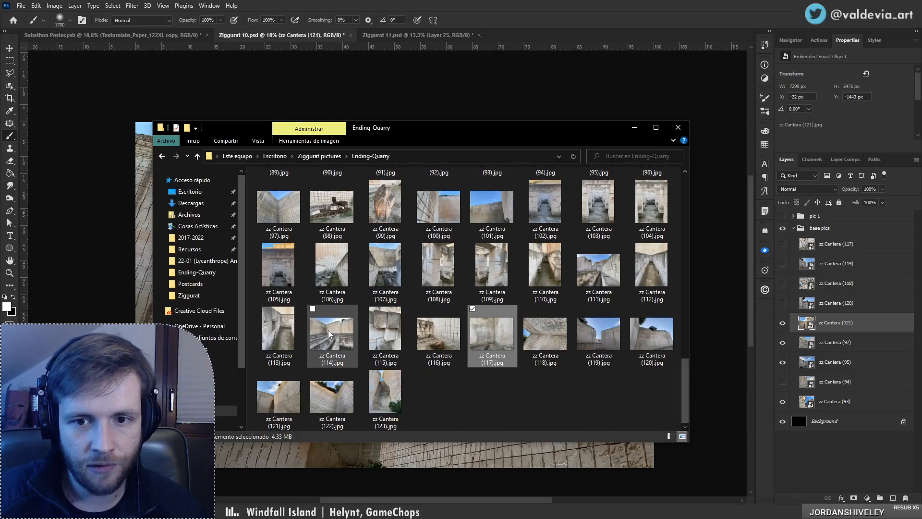
pyautogui.moveTo(386, 403); pyautogui.dragTo(452, 325)
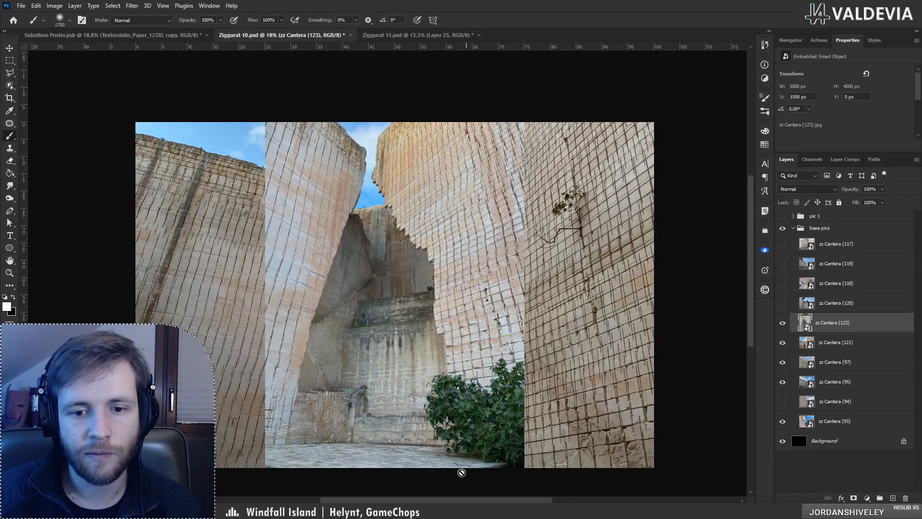
# Step: Place zz Cantera (5).jpg from the Ending-Quarry folder above the zz Cantera (123) layer
pyautogui.click(380, 510)
pyautogui.scroll(12, 429, 367)
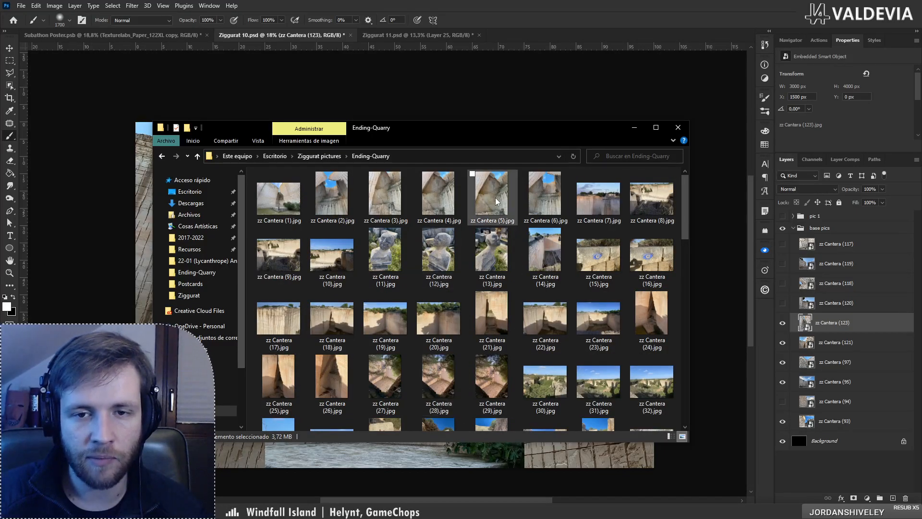
pyautogui.moveTo(495, 198); pyautogui.dragTo(123, 207)
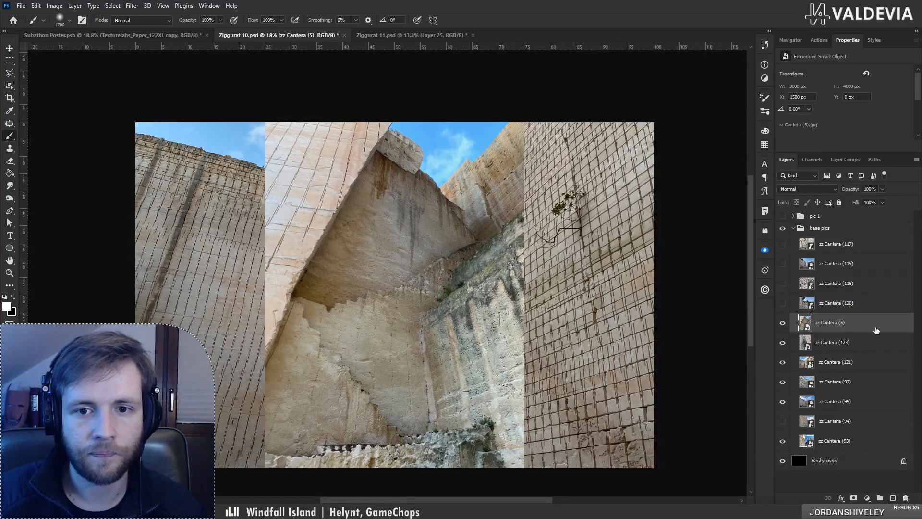
# Step: Compare the zz Cantera (5) and zz Cantera (123) photos by toggling their visibility, and leave both hidden
pyautogui.click(783, 324)
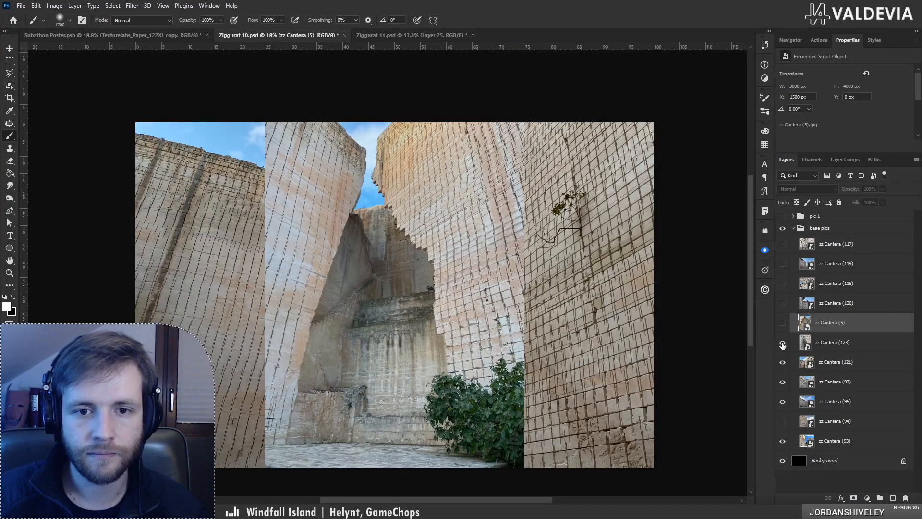
pyautogui.click(783, 343)
pyautogui.click(783, 343)
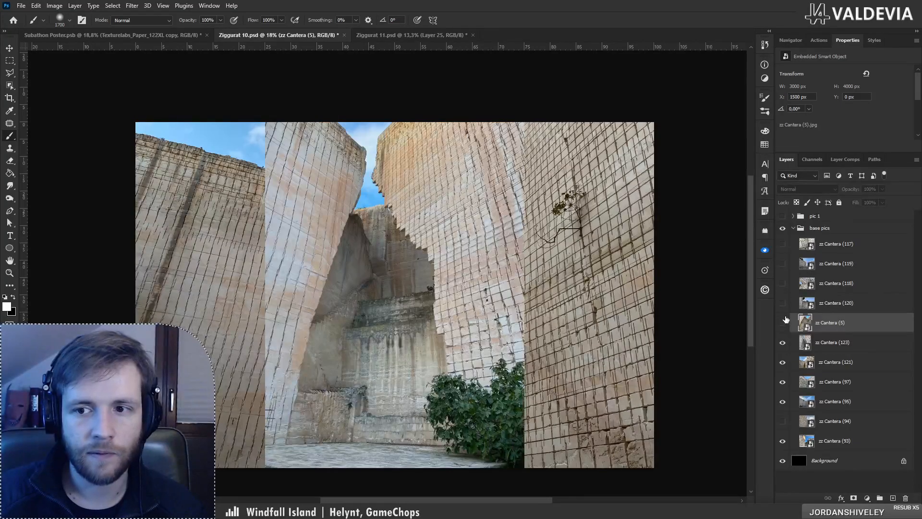
pyautogui.click(783, 322)
pyautogui.click(783, 323)
pyautogui.click(783, 342)
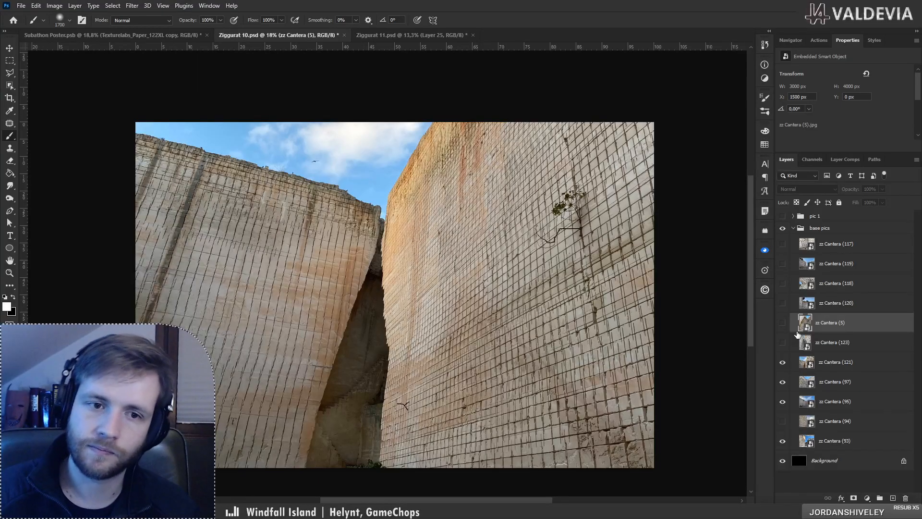
# Step: Move the zz Cantera (121) layer out of the base pics group to the top of the layer stack, above pic 1
pyautogui.click(833, 342)
pyautogui.click(850, 366)
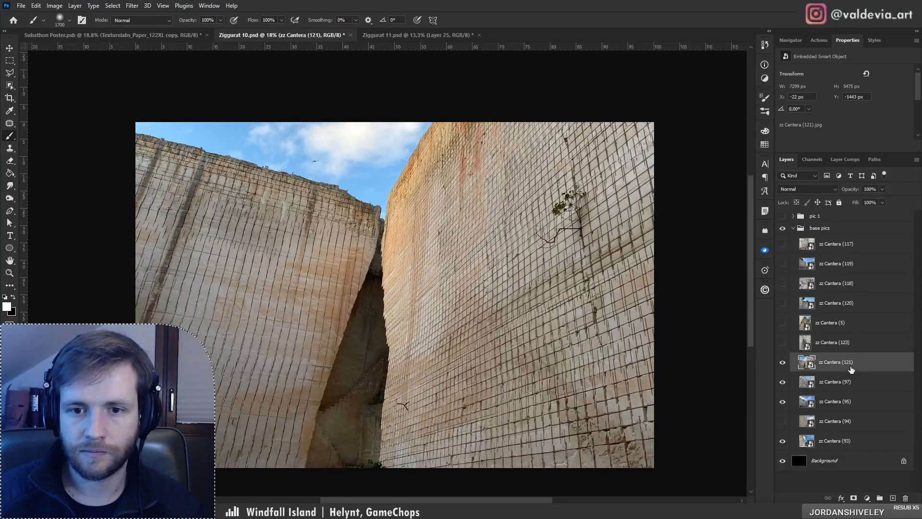
pyautogui.moveTo(851, 369); pyautogui.dragTo(815, 213)
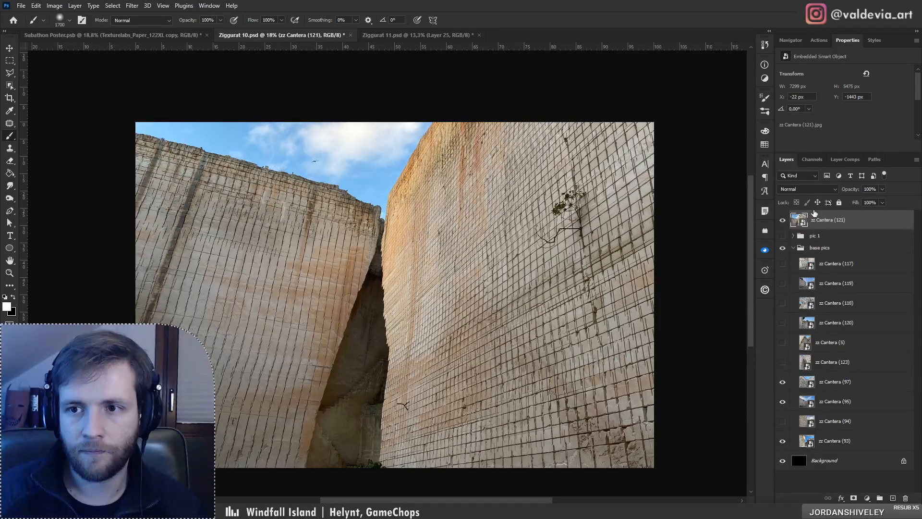
# Step: Collapse the base pics group and add an empty layer above the zz Cantera (121) photo
pyautogui.click(793, 248)
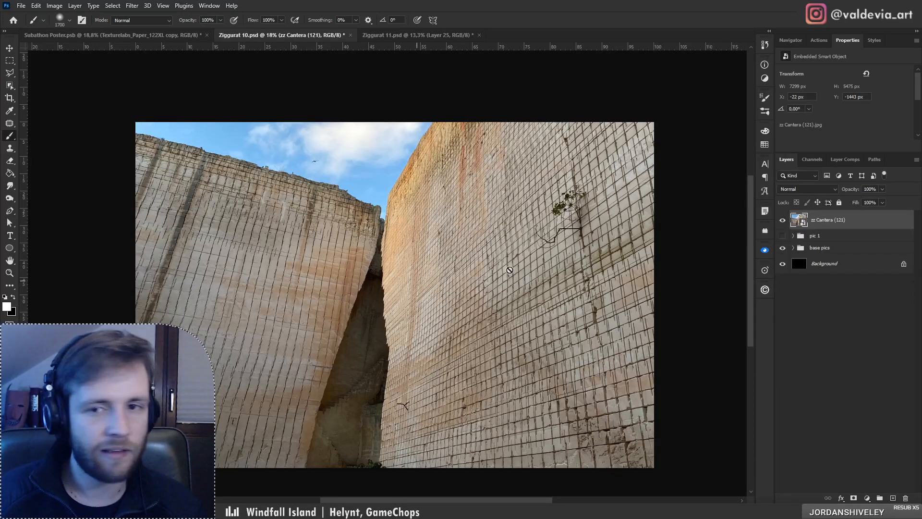
pyautogui.click(893, 498)
# Step: Clone Stamp clean wall over the junction of the shrub's lower stem and the horizontal branch
pyautogui.press('s')
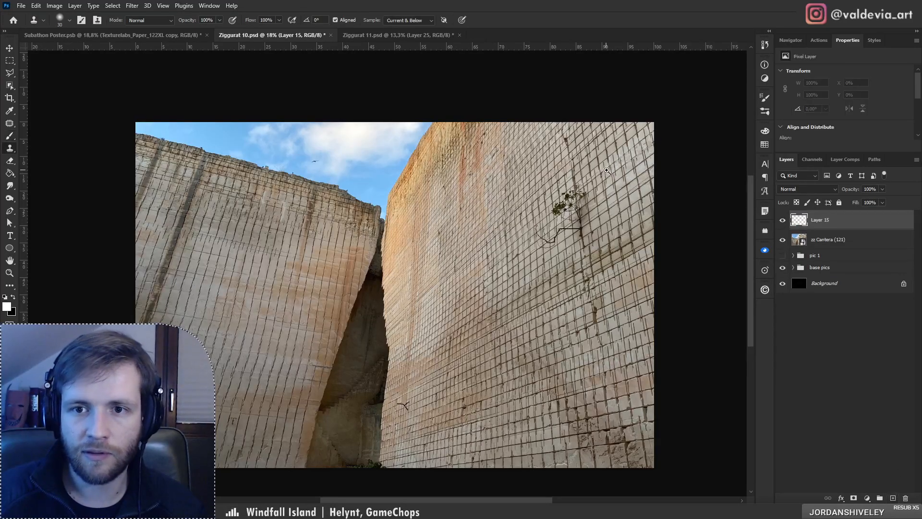
pyautogui.moveTo(607, 170)
pyautogui.mouseDown()
pyautogui.moveTo(691, 168)
pyautogui.moveTo(618, 166)
pyautogui.moveTo(695, 211)
pyautogui.mouseUp()
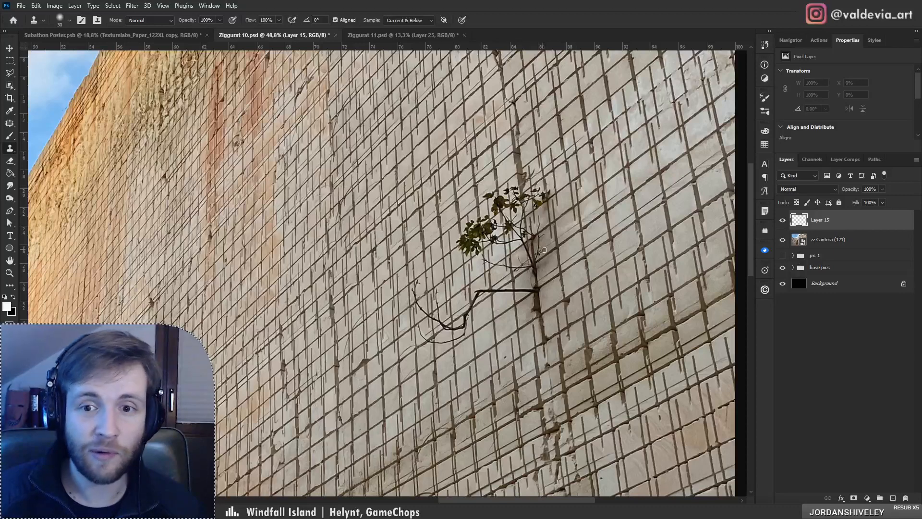
pyautogui.keyDown('alt'); pyautogui.click(585, 258); pyautogui.keyUp('alt')
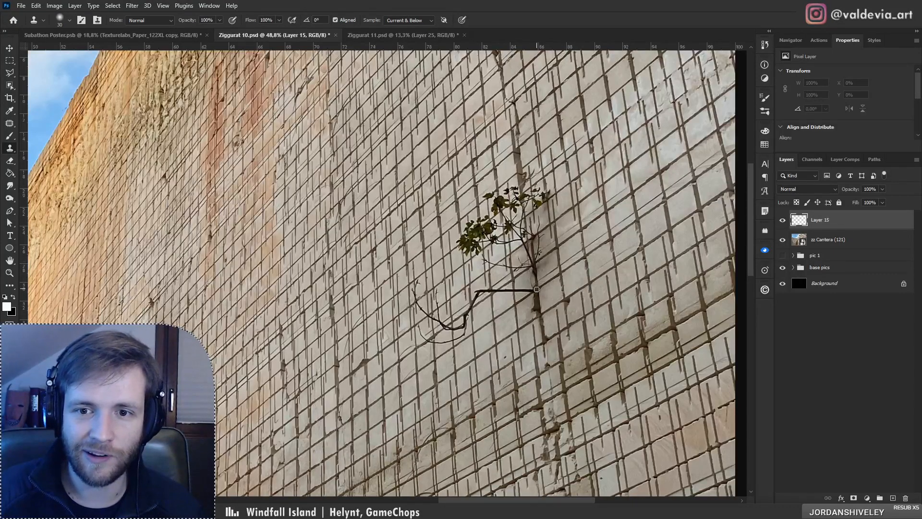
pyautogui.moveTo(537, 289)
pyautogui.mouseDown()
pyautogui.moveTo(539, 310)
pyautogui.moveTo(536, 294)
pyautogui.moveTo(528, 304)
pyautogui.moveTo(538, 273)
pyautogui.moveTo(518, 290)
pyautogui.mouseUp()
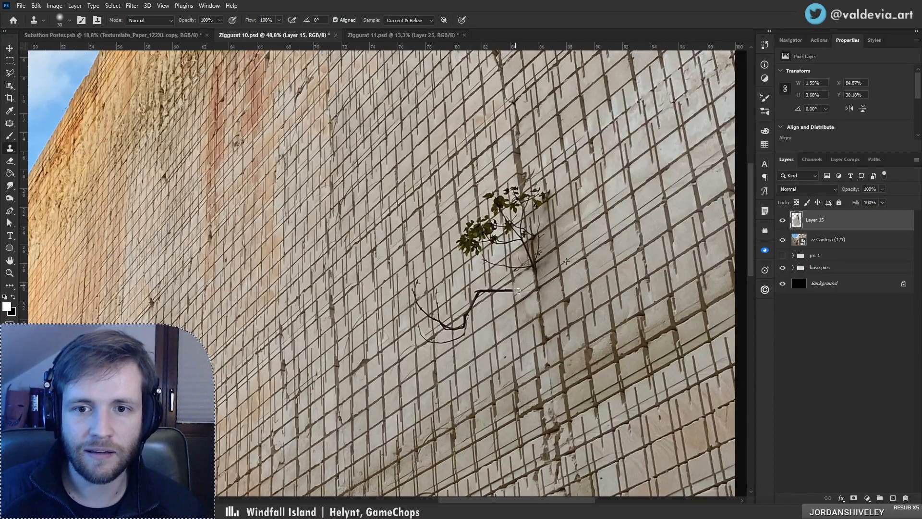
# Step: Undo the oversized eraser stroke and set the eraser to a Soft Round brush of 21 px
pyautogui.press('e')
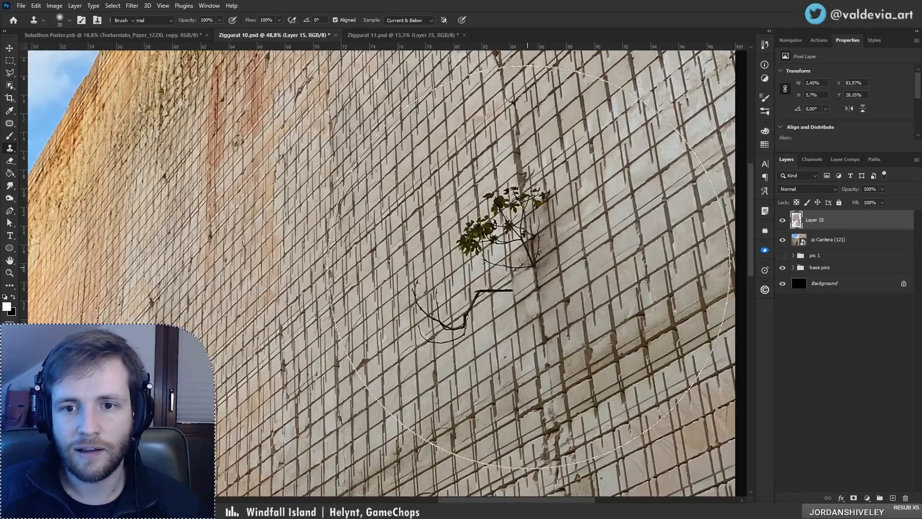
pyautogui.hotkey('ctrl', 'z')
pyautogui.rightClick(551, 273)
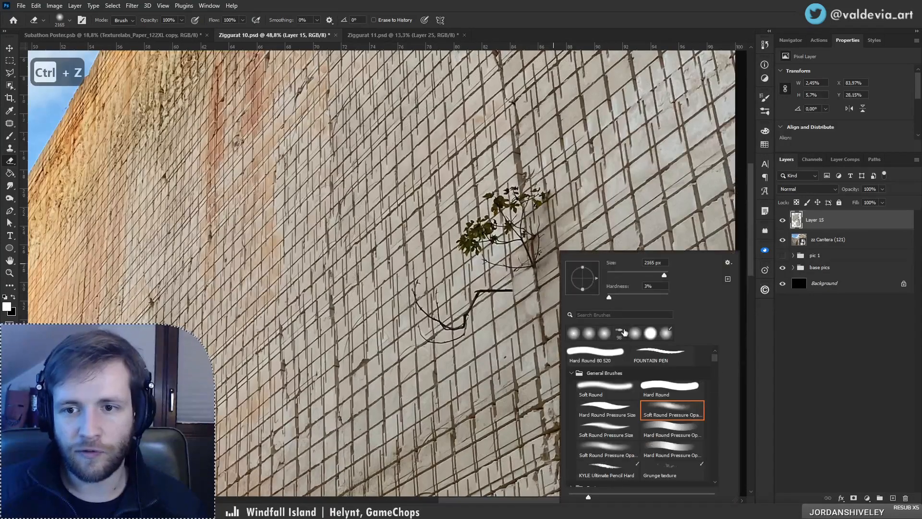
pyautogui.click(613, 275)
pyautogui.click(604, 386)
pyautogui.click(513, 273)
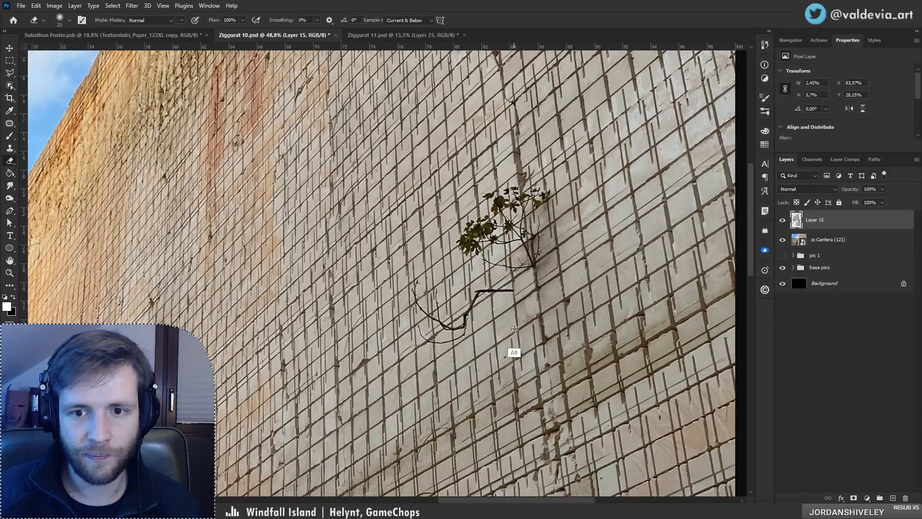
# Step: Clone Stamp clean stone and grid lines over the dark horizontal branch below the shrub
pyautogui.press('s')
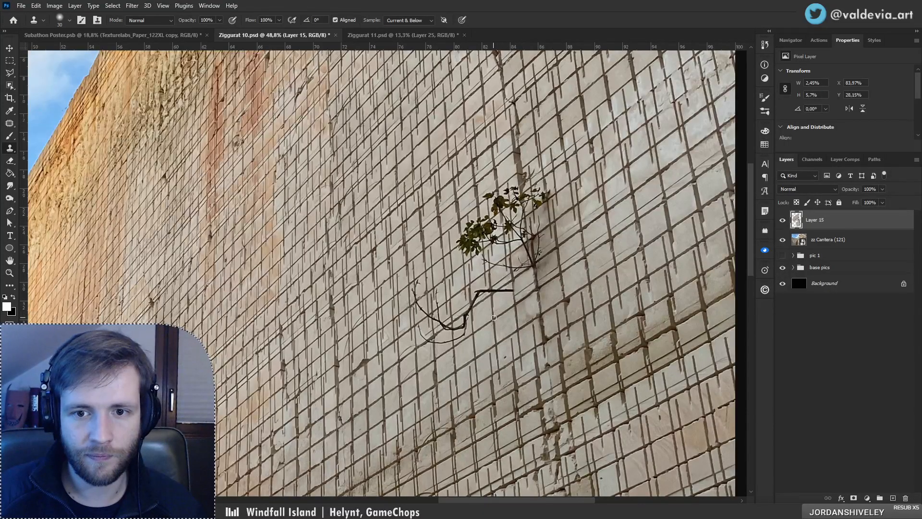
pyautogui.moveTo(494, 317)
pyautogui.mouseDown()
pyautogui.moveTo(494, 293)
pyautogui.moveTo(508, 289)
pyautogui.moveTo(492, 289)
pyautogui.mouseUp()
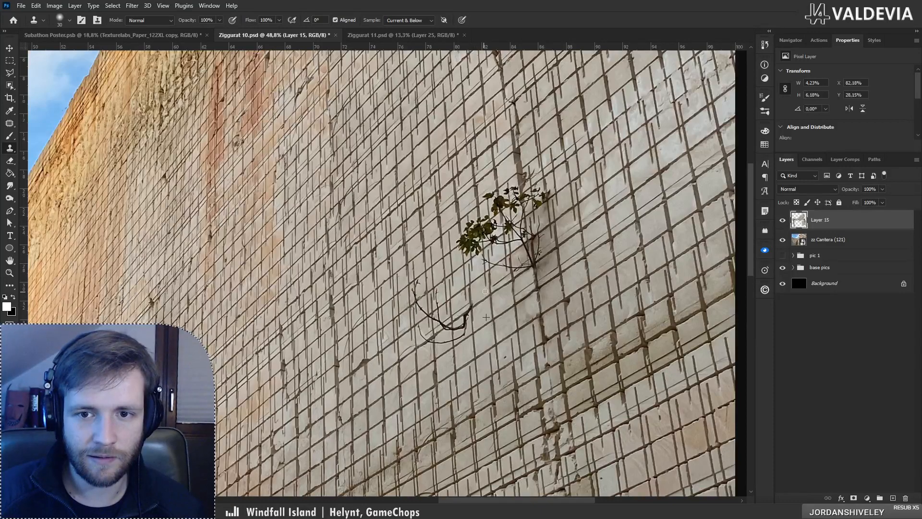
pyautogui.moveTo(485, 291)
pyautogui.mouseDown()
pyautogui.moveTo(462, 321)
pyautogui.moveTo(474, 313)
pyautogui.mouseUp()
# Step: Undo the last clone stroke and clone wall texture over the thick elbow of the detached branch
pyautogui.press('z')
pyautogui.press('s')
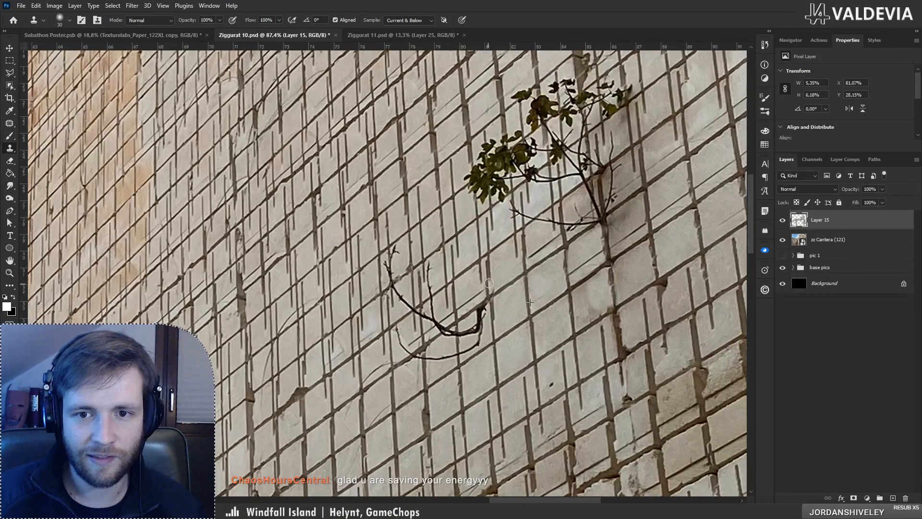
pyautogui.hotkey('ctrl', 'z')
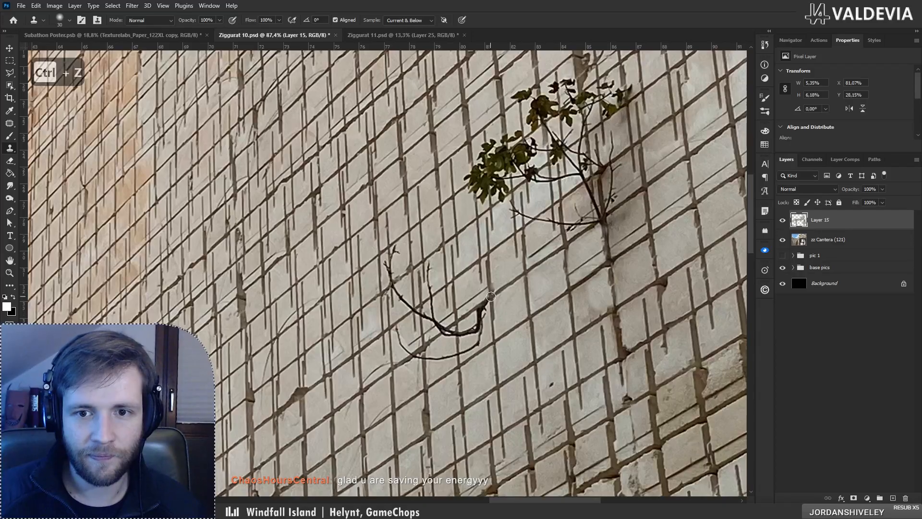
pyautogui.moveTo(486, 295)
pyautogui.mouseDown()
pyautogui.moveTo(467, 348)
pyautogui.moveTo(464, 333)
pyautogui.moveTo(463, 352)
pyautogui.moveTo(463, 329)
pyautogui.moveTo(462, 355)
pyautogui.mouseUp()
# Step: Clone the vertical groove and stone over the right-hand ends of the two remaining twigs
pyautogui.hotkey('ctrl', 'space')
pyautogui.moveTo(473, 279); pyautogui.dragTo(351, 265)
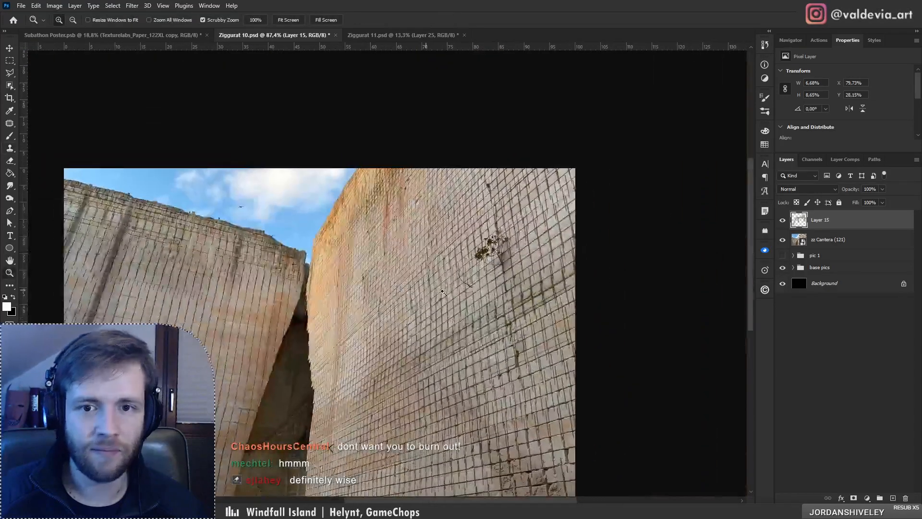
pyautogui.moveTo(451, 295); pyautogui.dragTo(567, 284)
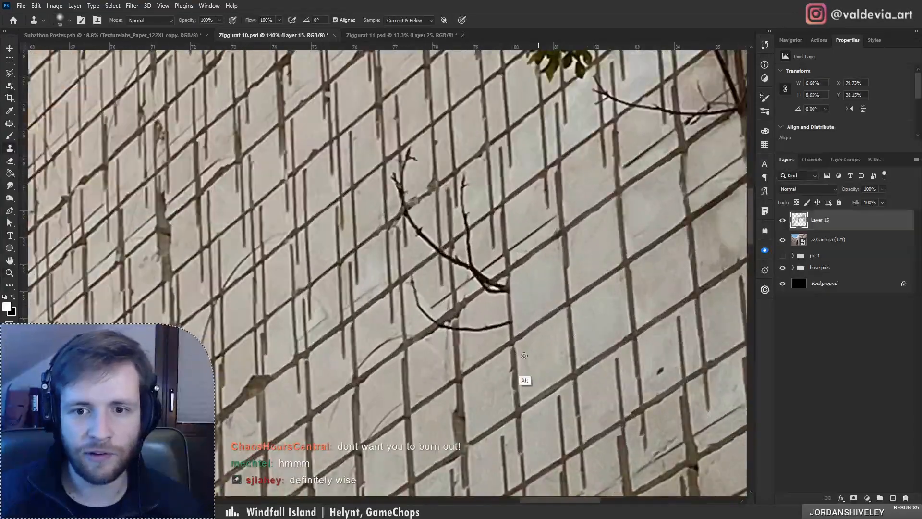
pyautogui.keyDown('alt'); pyautogui.click(513, 346); pyautogui.keyUp('alt')
pyautogui.moveTo(507, 276)
pyautogui.mouseDown()
pyautogui.moveTo(504, 322)
pyautogui.moveTo(498, 296)
pyautogui.moveTo(485, 335)
pyautogui.moveTo(469, 340)
pyautogui.moveTo(467, 324)
pyautogui.moveTo(490, 328)
pyautogui.moveTo(493, 296)
pyautogui.moveTo(484, 297)
pyautogui.moveTo(498, 306)
pyautogui.moveTo(479, 311)
pyautogui.mouseUp()
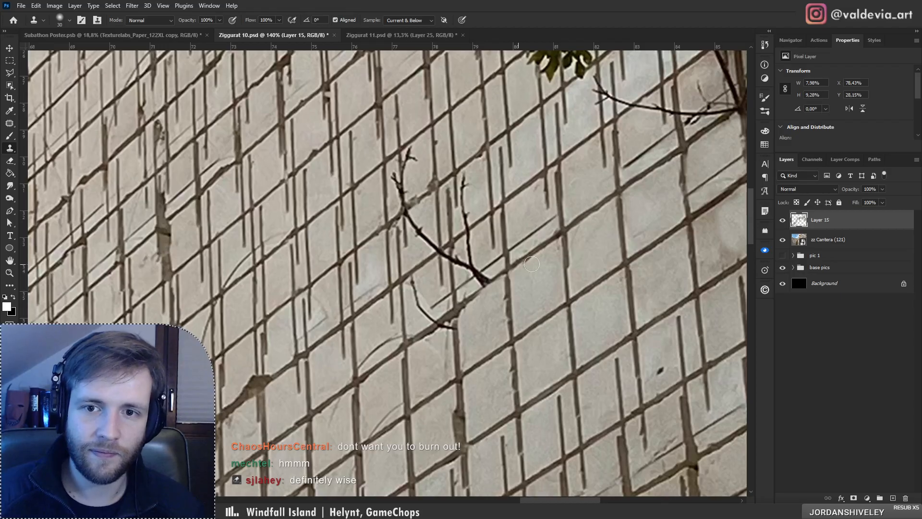
# Step: Clone clean grid blocks over the forked upper twig until its whole length is covered
pyautogui.moveTo(512, 271)
pyautogui.mouseDown()
pyautogui.moveTo(474, 298)
pyautogui.moveTo(491, 275)
pyautogui.moveTo(476, 285)
pyautogui.moveTo(468, 179)
pyautogui.moveTo(467, 223)
pyautogui.moveTo(451, 237)
pyautogui.moveTo(466, 232)
pyautogui.moveTo(467, 175)
pyautogui.moveTo(468, 274)
pyautogui.moveTo(474, 267)
pyautogui.moveTo(450, 246)
pyautogui.moveTo(452, 272)
pyautogui.moveTo(407, 214)
pyautogui.moveTo(411, 151)
pyautogui.moveTo(390, 176)
pyautogui.mouseUp()
pyautogui.hotkey('ctrl', 'z')
pyautogui.keyDown('alt'); pyautogui.click(505, 207); pyautogui.keyUp('alt')
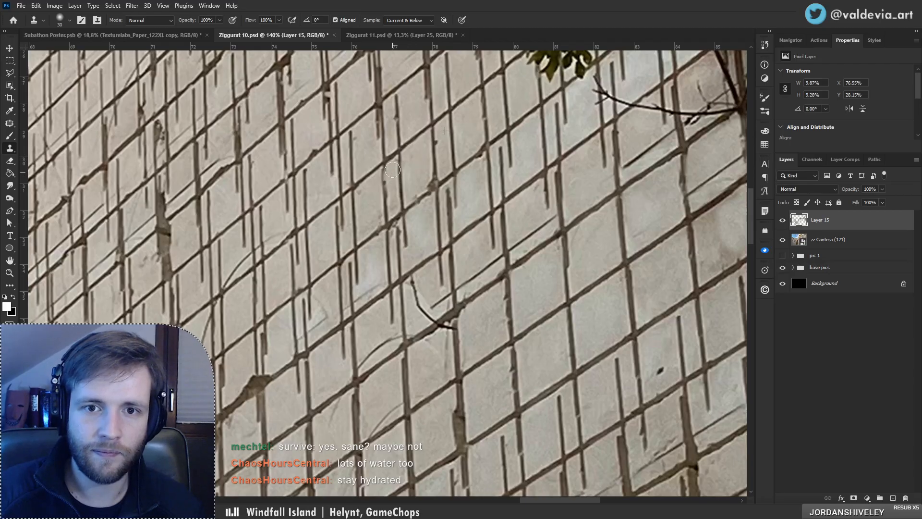
pyautogui.hotkey('ctrl', 'space')
pyautogui.moveTo(418, 236)
pyautogui.mouseDown()
pyautogui.moveTo(388, 253)
pyautogui.moveTo(320, 262)
pyautogui.moveTo(424, 307)
pyautogui.mouseUp()
pyautogui.keyDown('alt'); pyautogui.click(387, 297); pyautogui.keyUp('alt')
pyautogui.moveTo(414, 275)
pyautogui.mouseDown()
pyautogui.moveTo(414, 300)
pyautogui.moveTo(430, 323)
pyautogui.mouseUp()
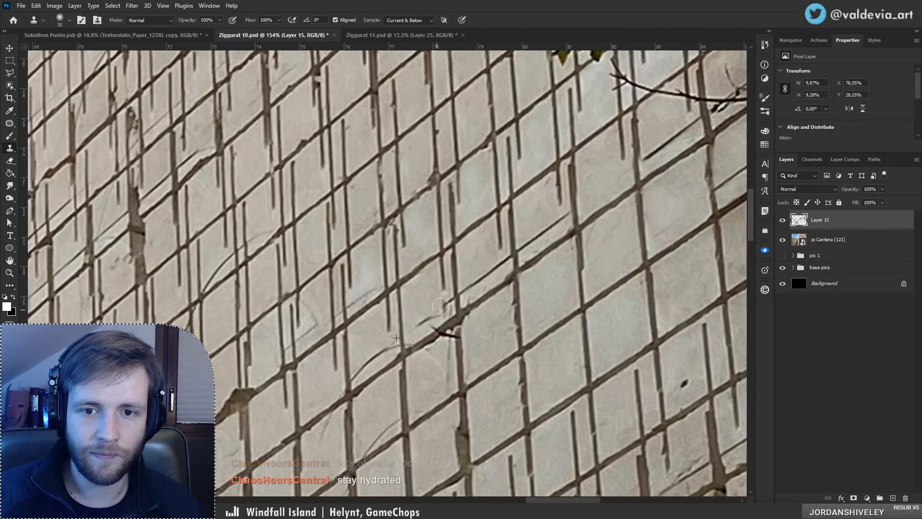
pyautogui.hotkey('ctrl', 'z')
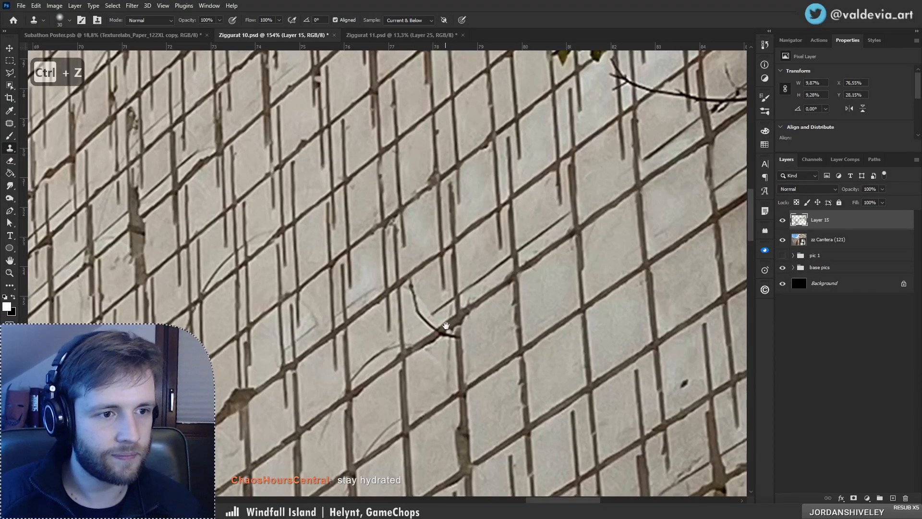
# Step: Clone clean wall over the last short curved twig beside the diagonal groove
pyautogui.scroll(-2, 427, 307)
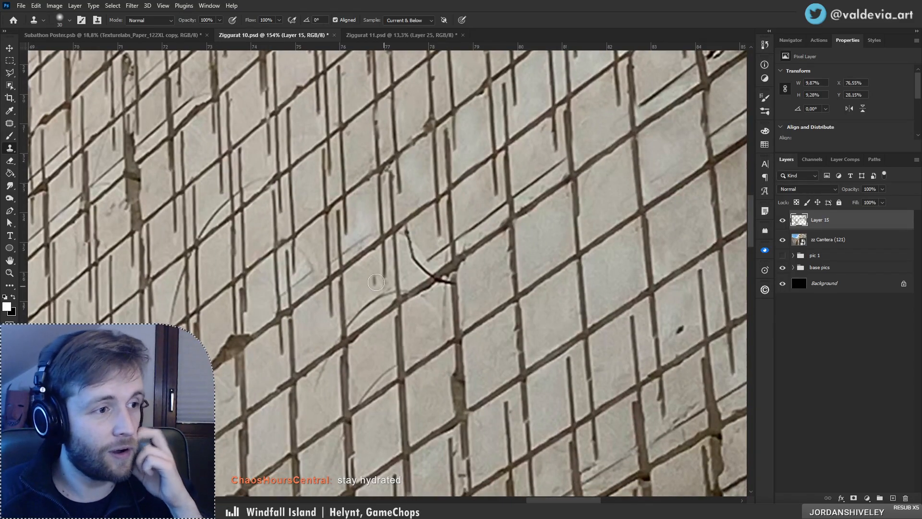
pyautogui.press('alt')
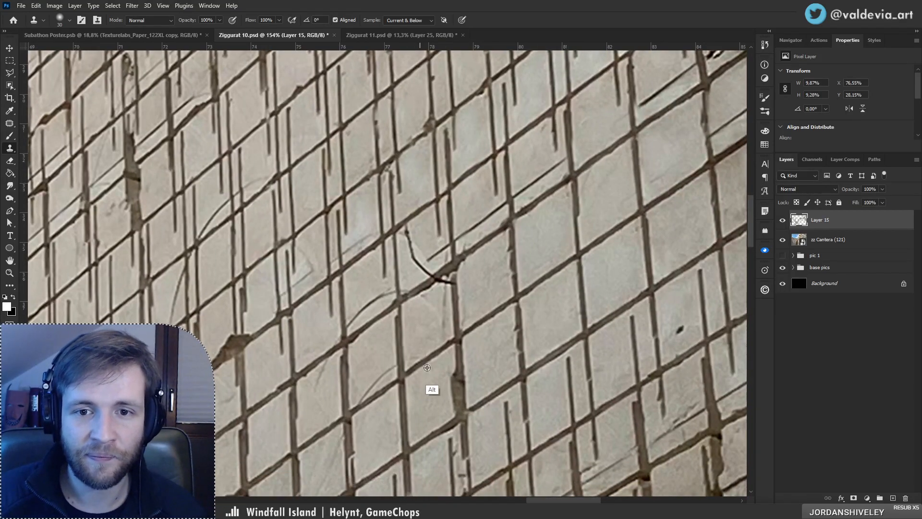
pyautogui.keyDown('alt'); pyautogui.click(509, 226); pyautogui.keyUp('alt')
pyautogui.moveTo(450, 275)
pyautogui.mouseDown()
pyautogui.moveTo(451, 285)
pyautogui.moveTo(426, 272)
pyautogui.moveTo(409, 229)
pyautogui.mouseUp()
pyautogui.keyDown('alt'); pyautogui.click(497, 229); pyautogui.keyUp('alt')
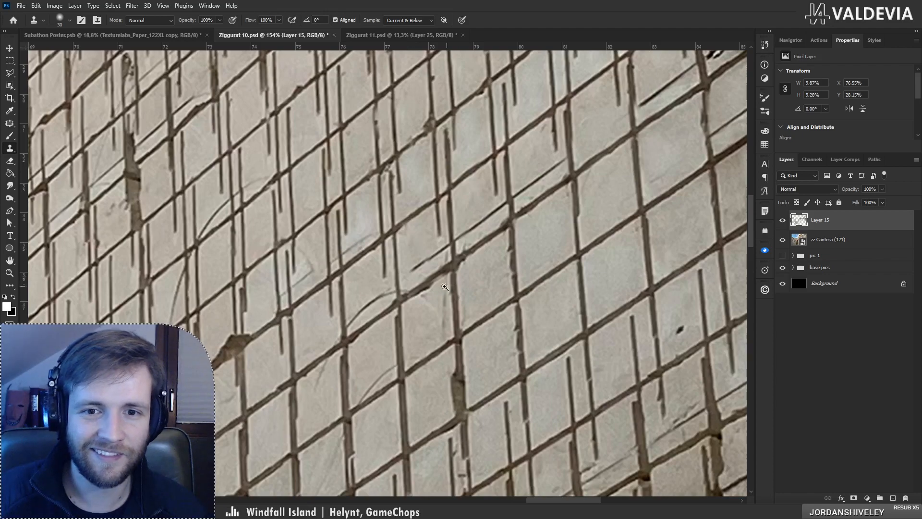
# Step: Clone Stamp clean blocks over the thin twigs and dark shadow to the right of the shrub's trunk
pyautogui.press('z')
pyautogui.moveTo(444, 286); pyautogui.dragTo(356, 295)
pyautogui.moveTo(506, 207); pyautogui.dragTo(562, 188)
pyautogui.press('s')
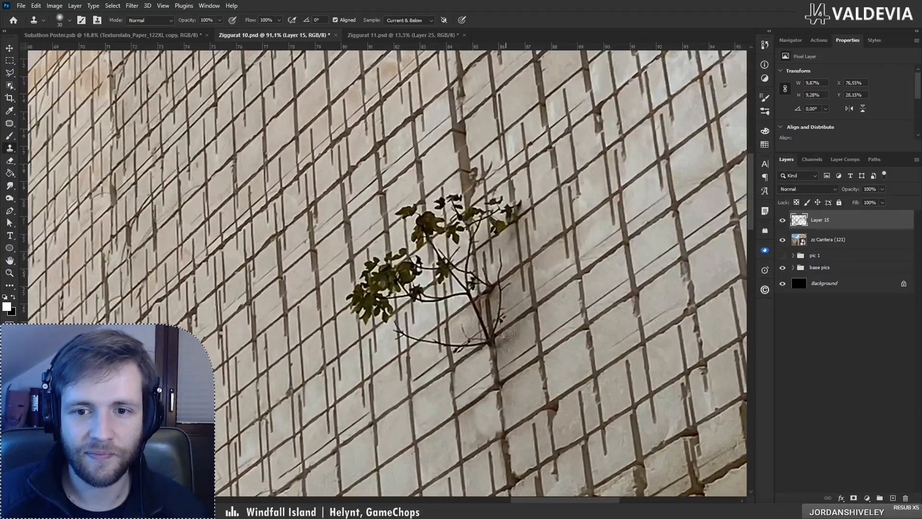
pyautogui.moveTo(510, 314)
pyautogui.mouseDown()
pyautogui.moveTo(494, 332)
pyautogui.moveTo(494, 293)
pyautogui.moveTo(502, 320)
pyautogui.moveTo(519, 306)
pyautogui.moveTo(524, 272)
pyautogui.moveTo(501, 250)
pyautogui.moveTo(513, 233)
pyautogui.moveTo(493, 188)
pyautogui.mouseUp()
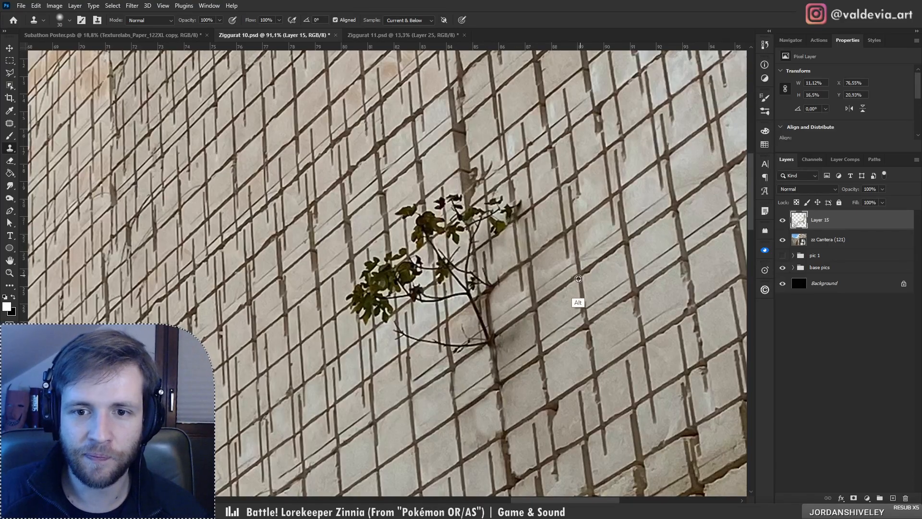
pyautogui.moveTo(494, 342)
pyautogui.mouseDown()
pyautogui.moveTo(516, 351)
pyautogui.moveTo(527, 318)
pyautogui.moveTo(503, 374)
pyautogui.moveTo(533, 345)
pyautogui.moveTo(514, 271)
pyautogui.mouseUp()
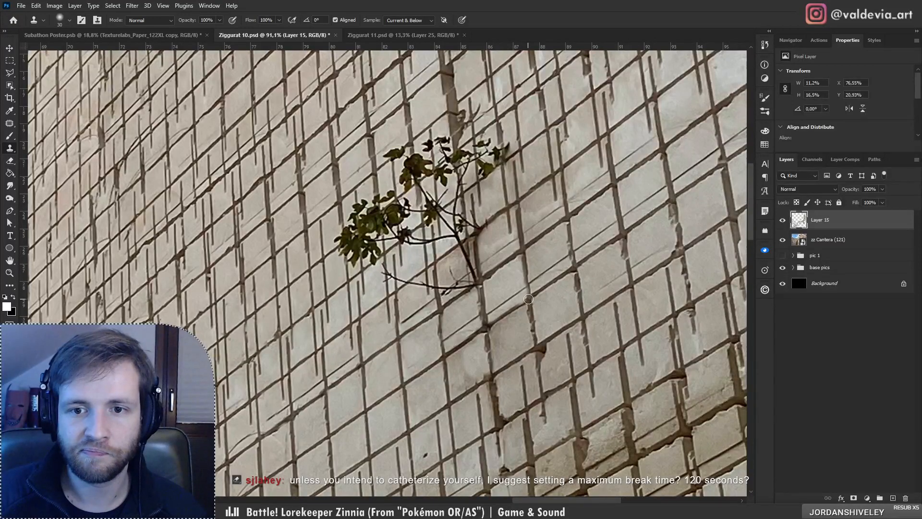
pyautogui.moveTo(540, 242); pyautogui.dragTo(577, 270)
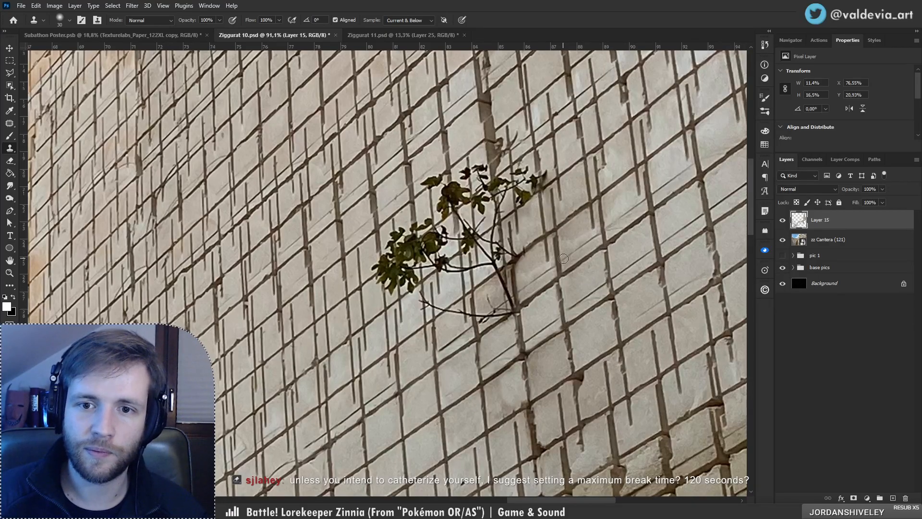
# Step: Clone wall texture over the shrub's lower trunk and the low branch reaching out to the left
pyautogui.moveTo(474, 291)
pyautogui.mouseDown()
pyautogui.moveTo(495, 278)
pyautogui.moveTo(507, 294)
pyautogui.moveTo(511, 306)
pyautogui.moveTo(483, 321)
pyautogui.mouseUp()
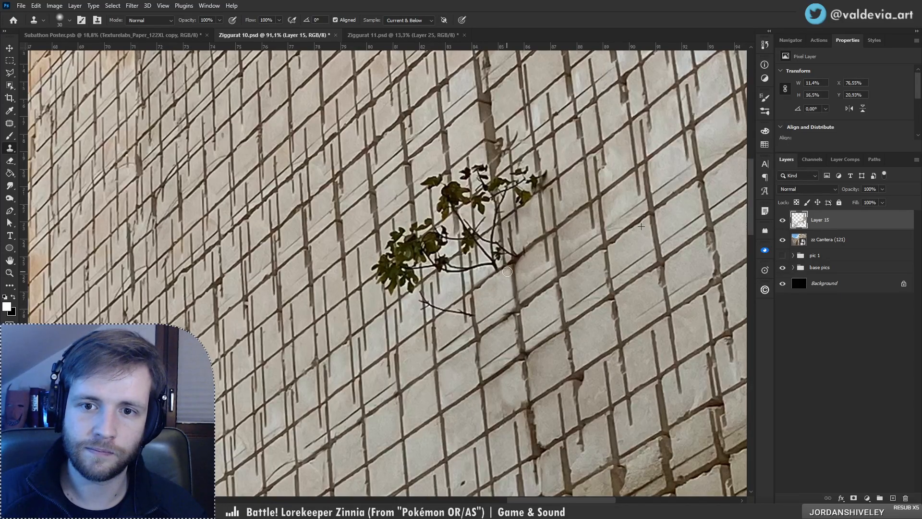
pyautogui.moveTo(490, 274); pyautogui.dragTo(506, 246)
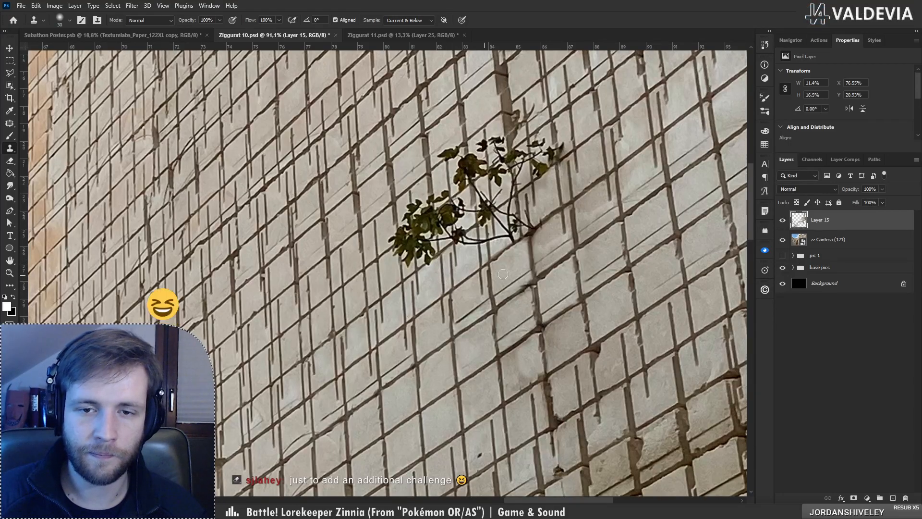
pyautogui.moveTo(504, 260); pyautogui.dragTo(474, 278)
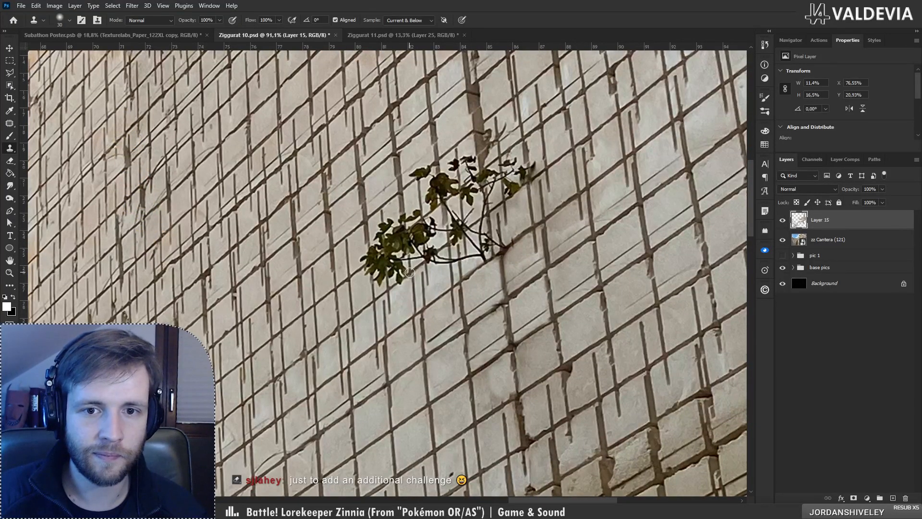
# Step: Clone clean grid blocks over the outer leaves of the shrub's left cluster, redoing the poorly aligned stroke
pyautogui.moveTo(406, 263)
pyautogui.mouseDown()
pyautogui.moveTo(391, 286)
pyautogui.moveTo(373, 283)
pyautogui.moveTo(373, 296)
pyautogui.moveTo(370, 258)
pyautogui.moveTo(365, 269)
pyautogui.moveTo(375, 246)
pyautogui.moveTo(368, 260)
pyautogui.moveTo(383, 250)
pyautogui.moveTo(370, 229)
pyautogui.moveTo(370, 240)
pyautogui.moveTo(371, 223)
pyautogui.moveTo(382, 255)
pyautogui.mouseUp()
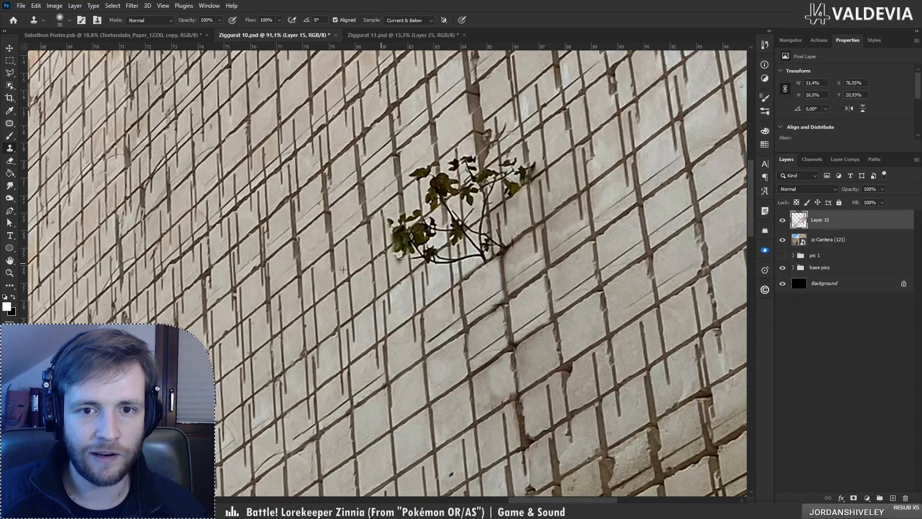
pyautogui.moveTo(384, 219)
pyautogui.mouseDown()
pyautogui.moveTo(402, 259)
pyautogui.moveTo(405, 211)
pyautogui.mouseUp()
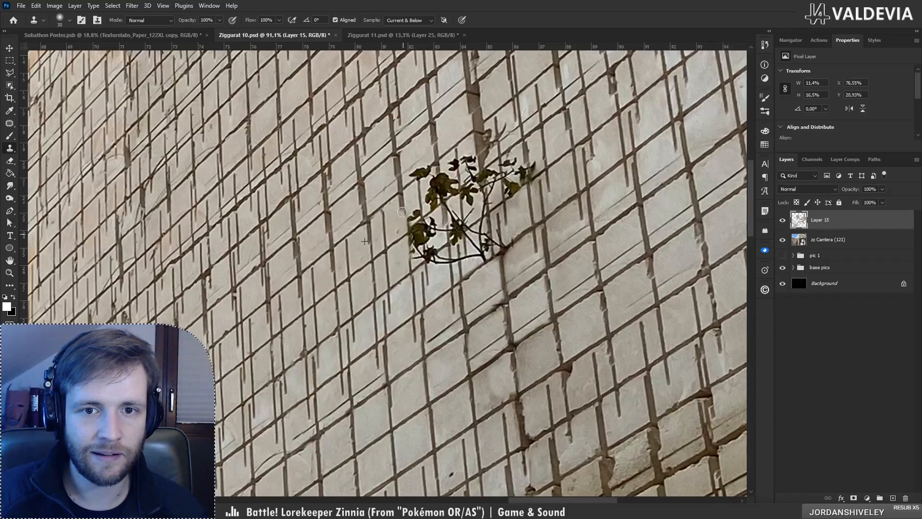
pyautogui.hotkey('ctrl', 'z')
pyautogui.keyDown('alt'); pyautogui.click(401, 186); pyautogui.keyUp('alt')
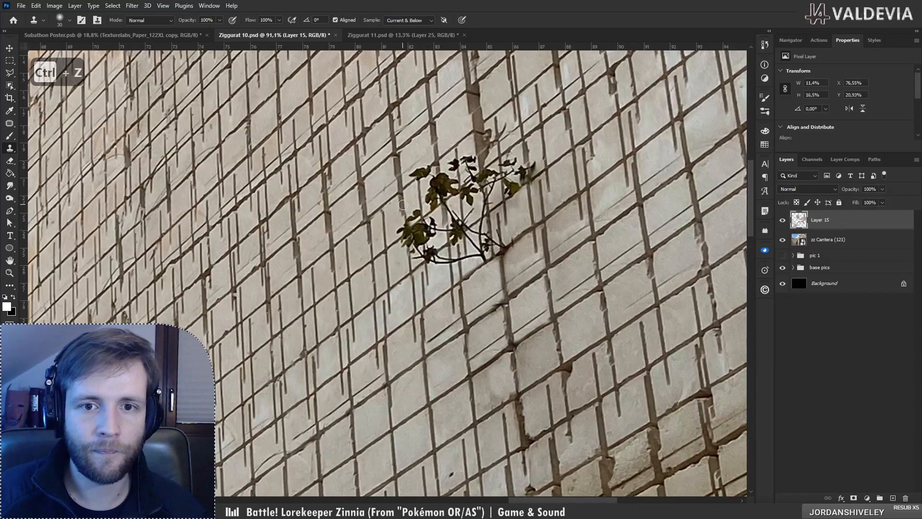
pyautogui.moveTo(405, 228); pyautogui.dragTo(402, 209)
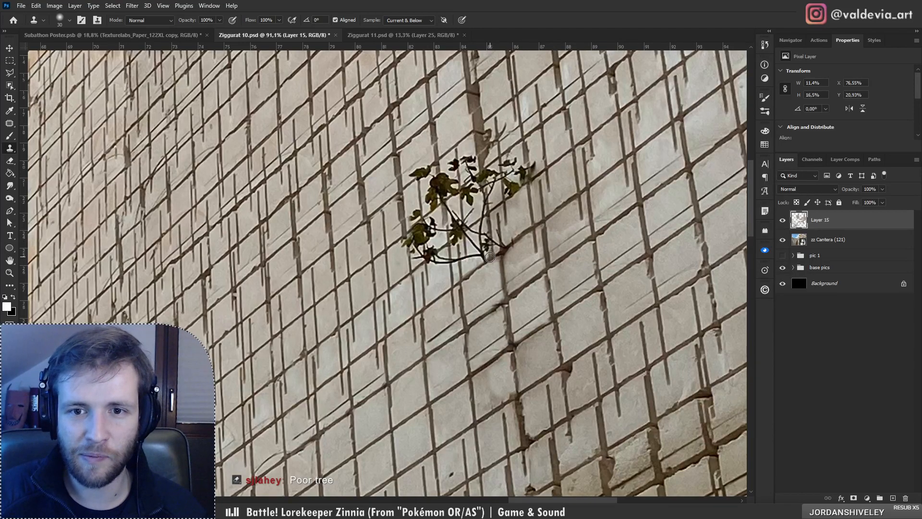
# Step: Undo the stroke on the shrub's bottom branch and clone clean wall over its rightmost leaves and twigs
pyautogui.moveTo(492, 258)
pyautogui.mouseDown()
pyautogui.moveTo(485, 226)
pyautogui.moveTo(486, 258)
pyautogui.moveTo(481, 243)
pyautogui.moveTo(457, 258)
pyautogui.mouseUp()
pyautogui.hotkey('ctrl', 'z')
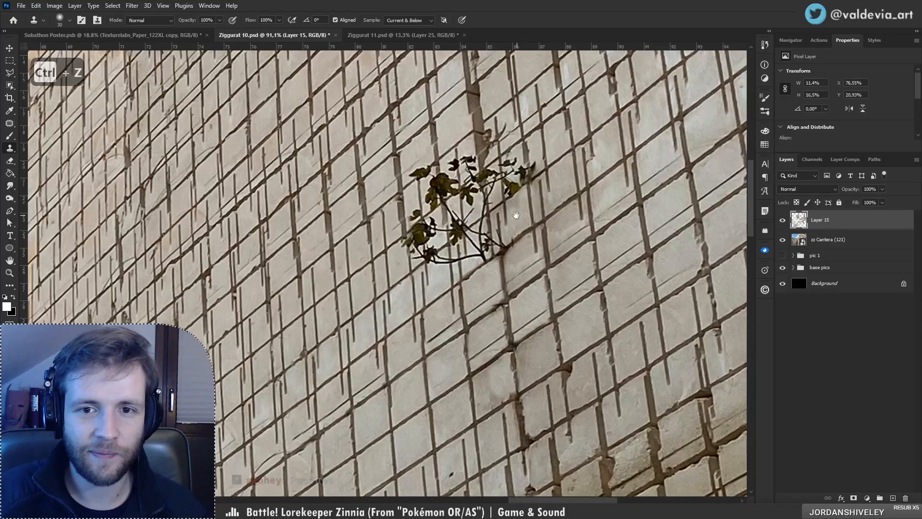
pyautogui.moveTo(504, 202); pyautogui.dragTo(487, 248)
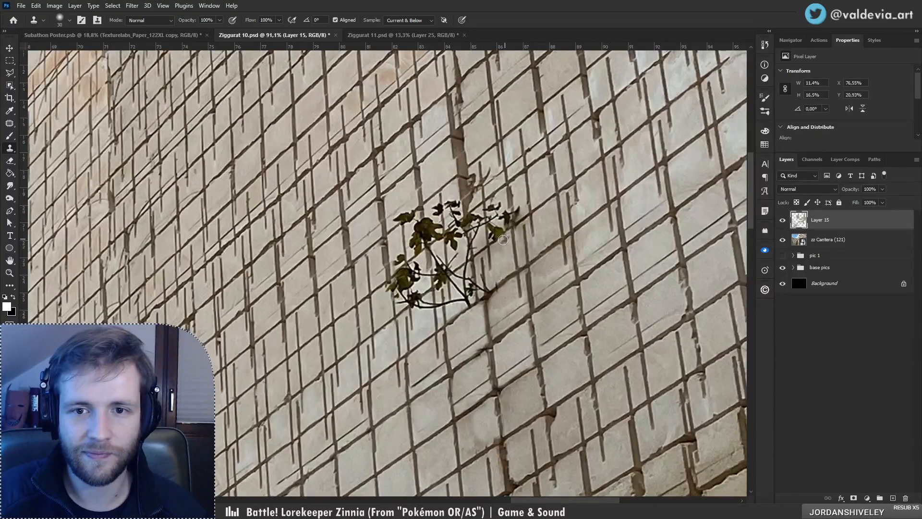
pyautogui.moveTo(512, 228)
pyautogui.mouseDown()
pyautogui.moveTo(516, 195)
pyautogui.moveTo(500, 230)
pyautogui.moveTo(493, 203)
pyautogui.mouseUp()
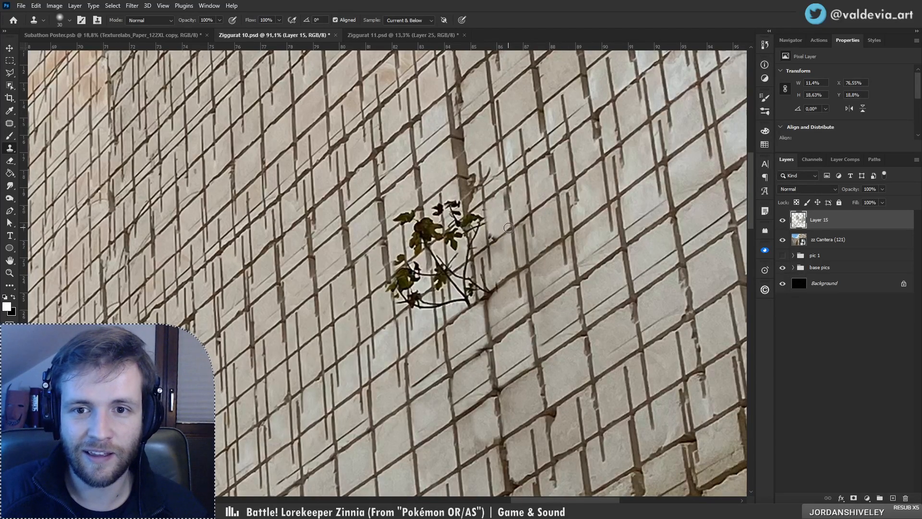
# Step: Clone clean wall over the leaves and twigs on the shrub's upper right side, undoing the misaligned stroke
pyautogui.moveTo(508, 227)
pyautogui.mouseDown()
pyautogui.moveTo(491, 241)
pyautogui.moveTo(487, 229)
pyautogui.moveTo(486, 239)
pyautogui.moveTo(476, 216)
pyautogui.moveTo(490, 205)
pyautogui.moveTo(473, 221)
pyautogui.moveTo(475, 245)
pyautogui.moveTo(473, 214)
pyautogui.mouseUp()
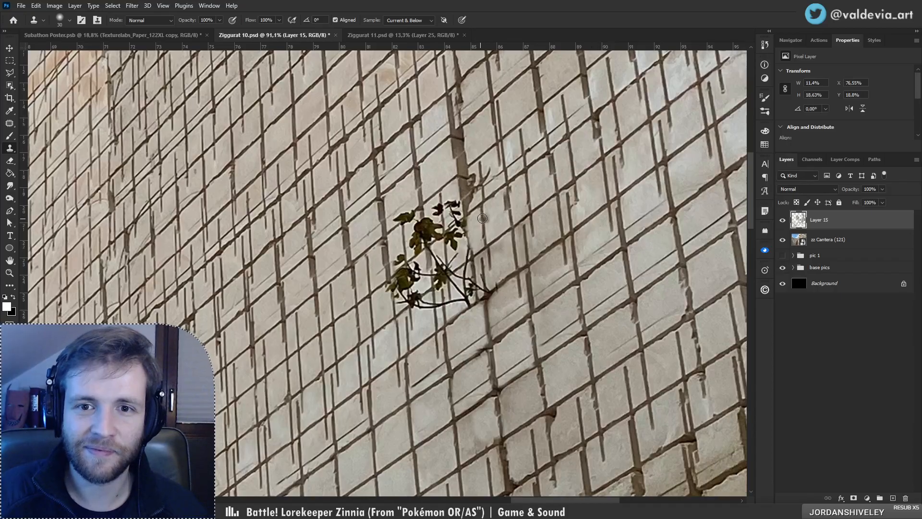
pyautogui.keyDown('alt'); pyautogui.click(460, 181); pyautogui.keyUp('alt')
pyautogui.moveTo(465, 219); pyautogui.dragTo(471, 250)
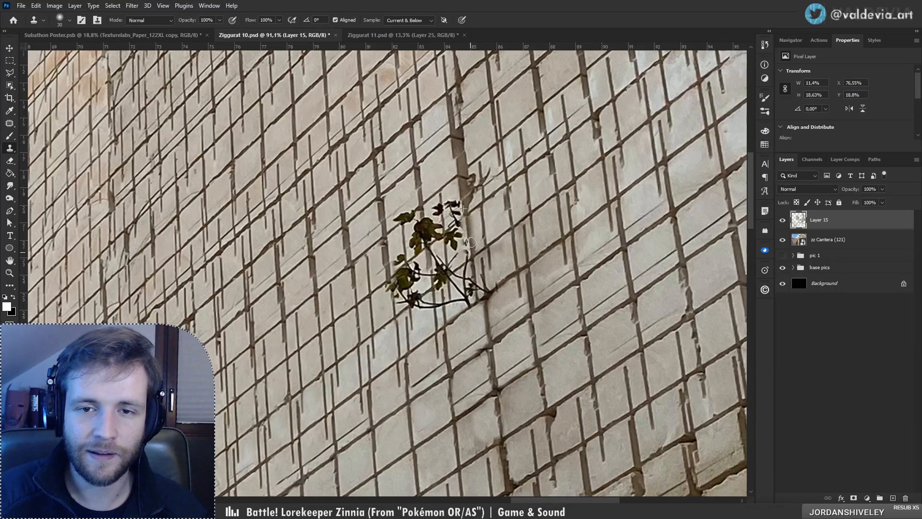
pyautogui.moveTo(465, 211); pyautogui.dragTo(473, 241)
pyautogui.hotkey('ctrl', 'z')
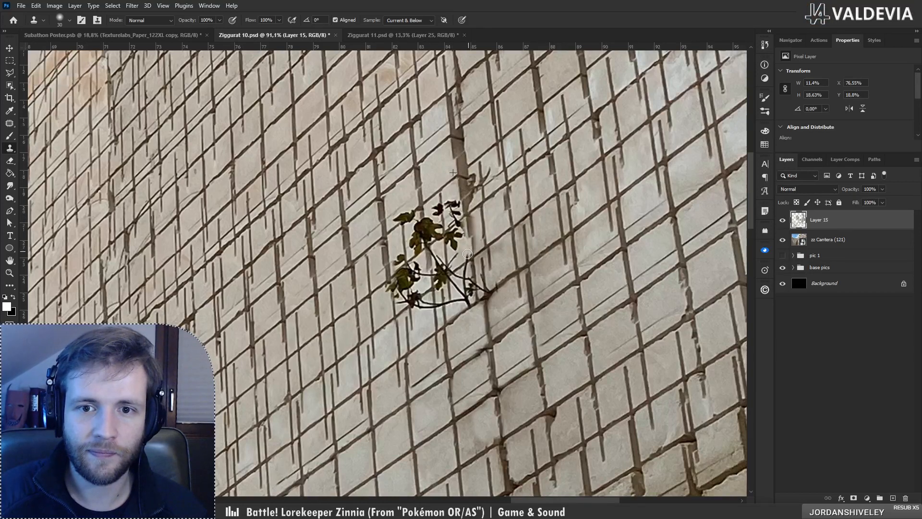
# Step: Clone clean grid blocks over the shrub's upper leaf cluster and compare the wall with Layer 15 hidden and shown
pyautogui.moveTo(455, 261)
pyautogui.mouseDown()
pyautogui.moveTo(459, 232)
pyautogui.moveTo(456, 252)
pyautogui.mouseUp()
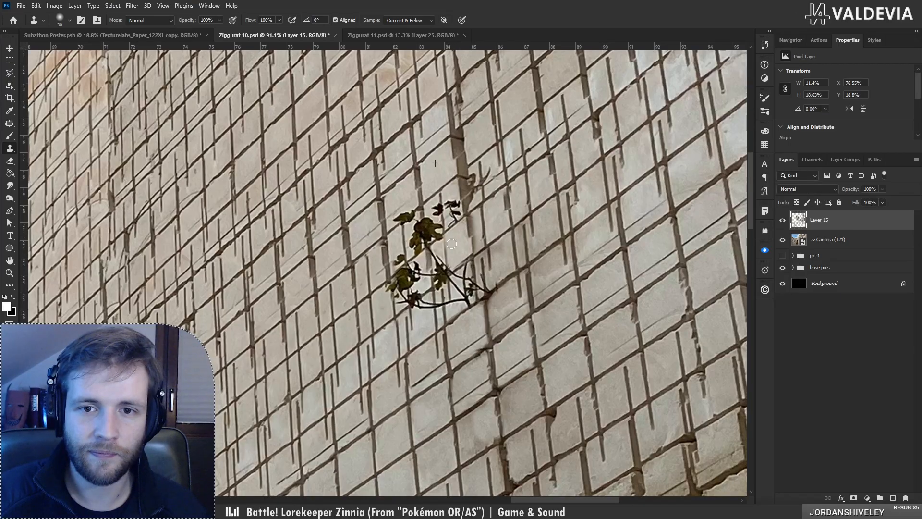
pyautogui.moveTo(454, 218)
pyautogui.mouseDown()
pyautogui.moveTo(435, 204)
pyautogui.moveTo(437, 231)
pyautogui.moveTo(428, 218)
pyautogui.moveTo(426, 241)
pyautogui.moveTo(429, 204)
pyautogui.moveTo(415, 224)
pyautogui.mouseUp()
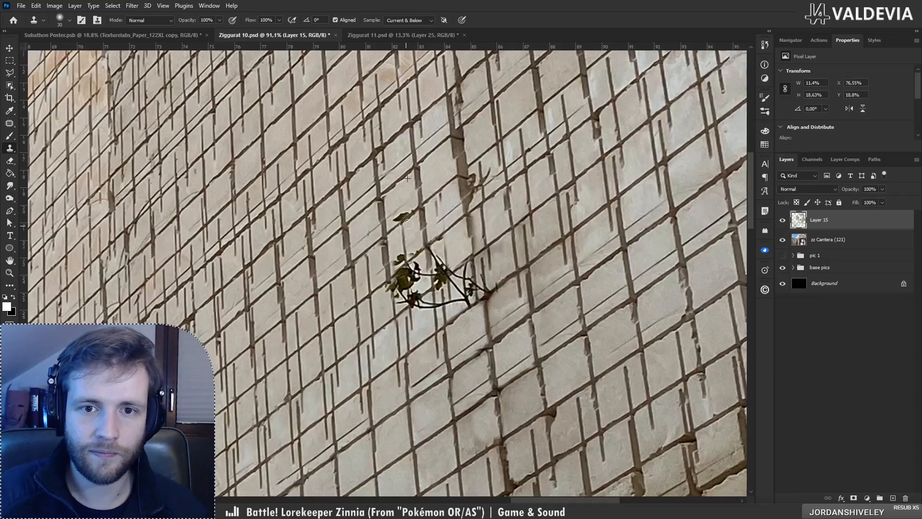
pyautogui.moveTo(413, 211); pyautogui.dragTo(397, 226)
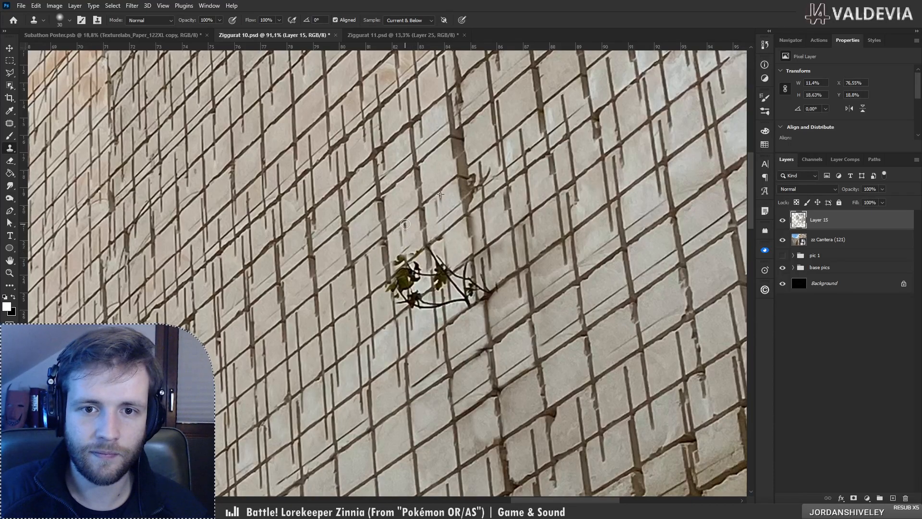
pyautogui.moveTo(431, 219)
pyautogui.mouseDown()
pyautogui.moveTo(397, 229)
pyautogui.moveTo(467, 240)
pyautogui.moveTo(472, 200)
pyautogui.moveTo(417, 206)
pyautogui.moveTo(472, 207)
pyautogui.mouseUp()
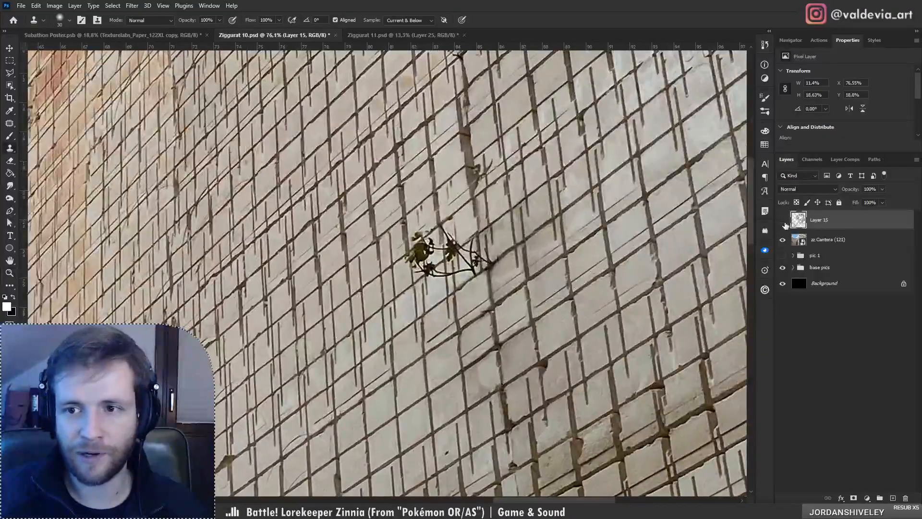
pyautogui.click(783, 220)
pyautogui.click(782, 220)
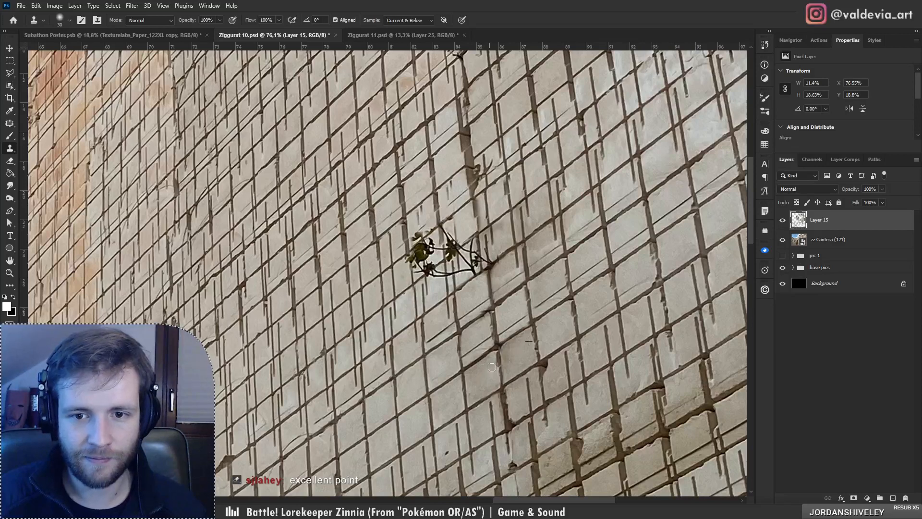
# Step: Clone wall texture over the shrub's lower left leaves, inner branches and bottom branch
pyautogui.moveTo(517, 292); pyautogui.dragTo(515, 303)
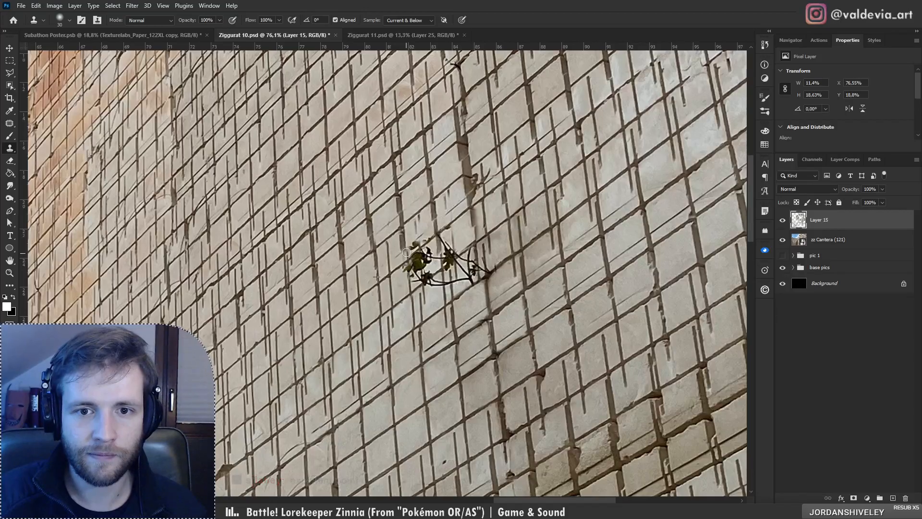
pyautogui.moveTo(407, 229); pyautogui.dragTo(411, 246)
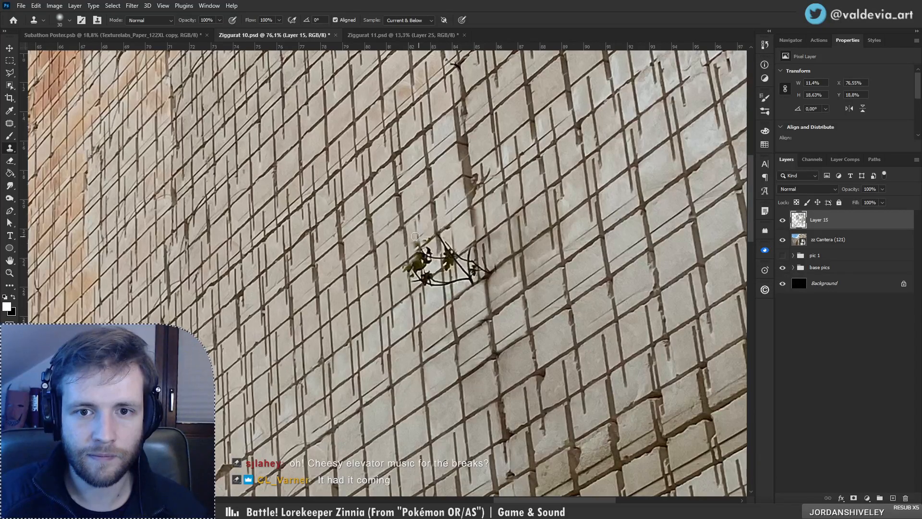
pyautogui.moveTo(414, 223)
pyautogui.mouseDown()
pyautogui.moveTo(415, 244)
pyautogui.moveTo(432, 246)
pyautogui.moveTo(414, 265)
pyautogui.mouseUp()
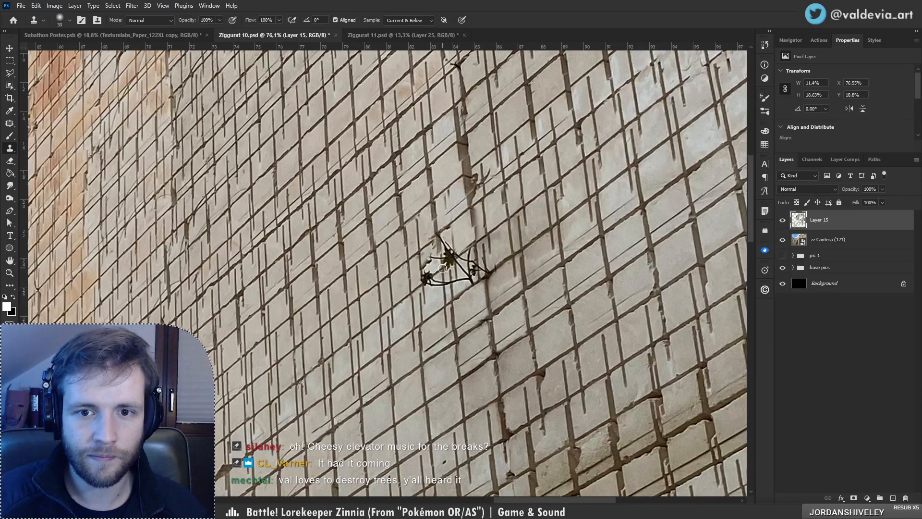
pyautogui.moveTo(442, 269)
pyautogui.mouseDown()
pyautogui.moveTo(437, 236)
pyautogui.moveTo(426, 266)
pyautogui.mouseUp()
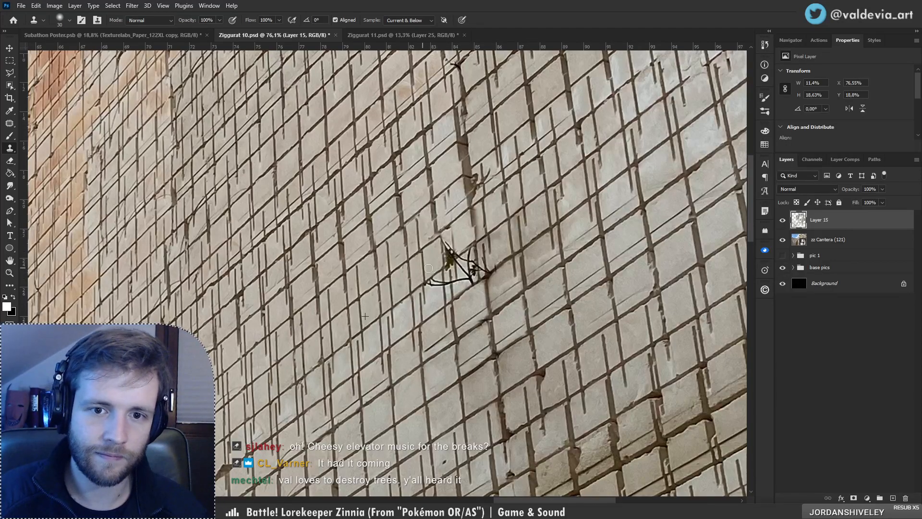
pyautogui.moveTo(444, 290)
pyautogui.mouseDown()
pyautogui.moveTo(456, 269)
pyautogui.moveTo(471, 269)
pyautogui.moveTo(452, 230)
pyautogui.mouseUp()
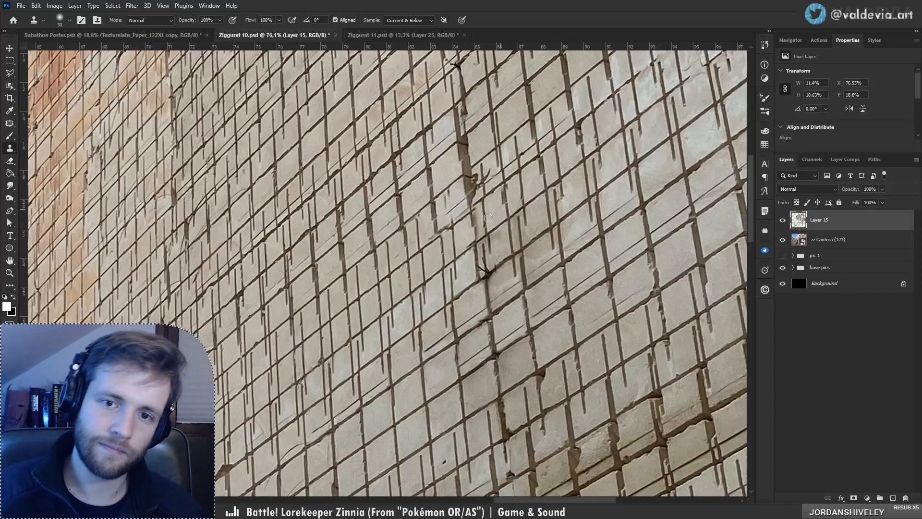
# Step: Clone the broken vertical groove above the shrub's base back into line, undoing misaligned strokes, and compare with Layer 15 hidden and shown
pyautogui.press('z')
pyautogui.moveTo(425, 236); pyautogui.dragTo(317, 170)
pyautogui.moveTo(455, 219); pyautogui.dragTo(524, 200)
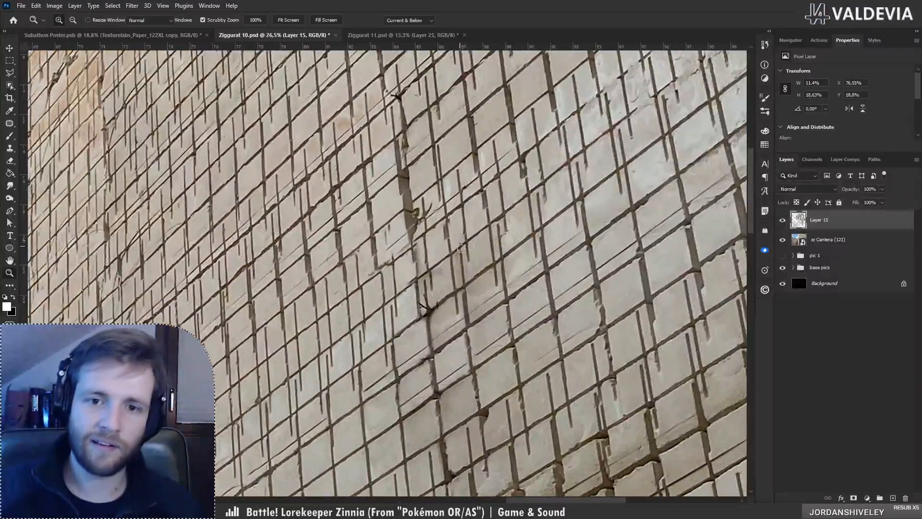
pyautogui.press('s')
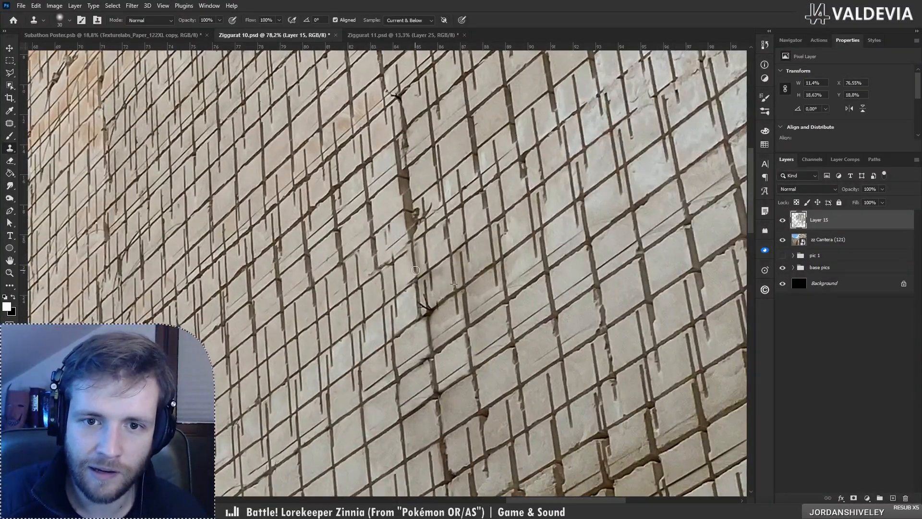
pyautogui.moveTo(415, 270); pyautogui.dragTo(408, 273)
pyautogui.hotkey('ctrl', 'z')
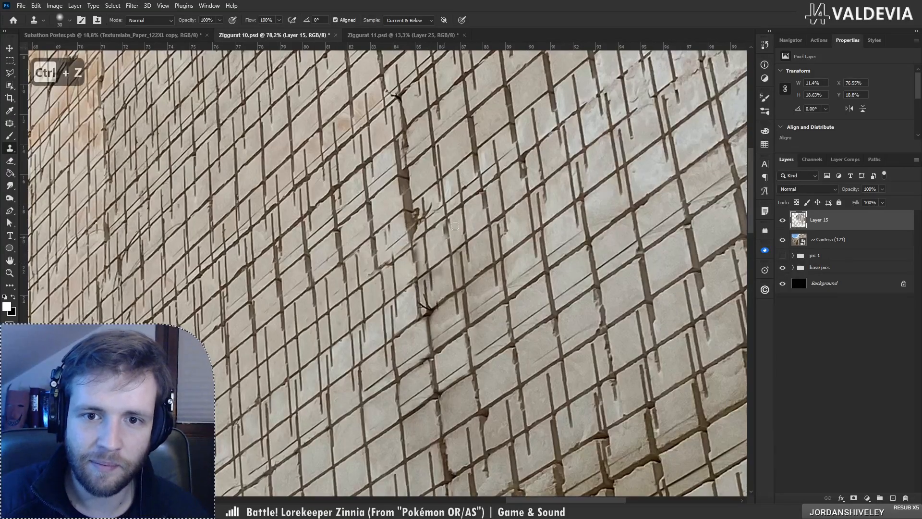
pyautogui.moveTo(410, 249); pyautogui.dragTo(402, 254)
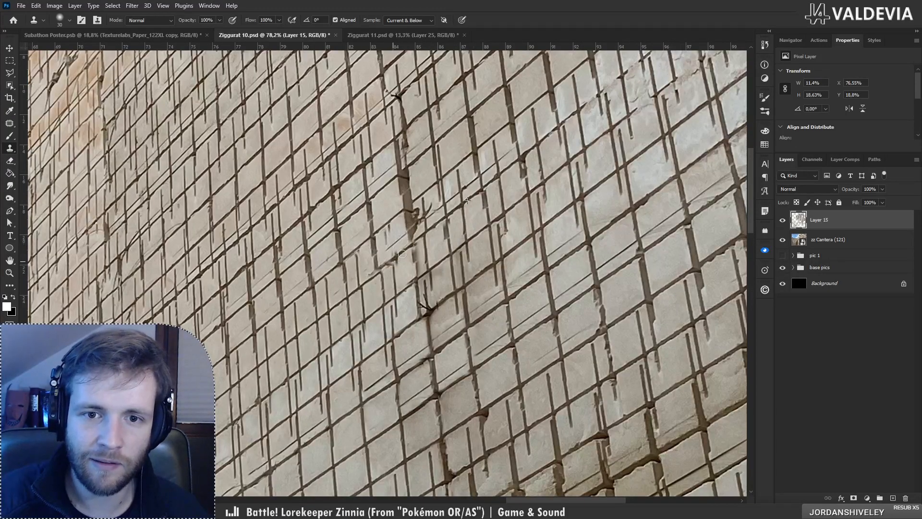
pyautogui.hotkey('ctrl', 'z')
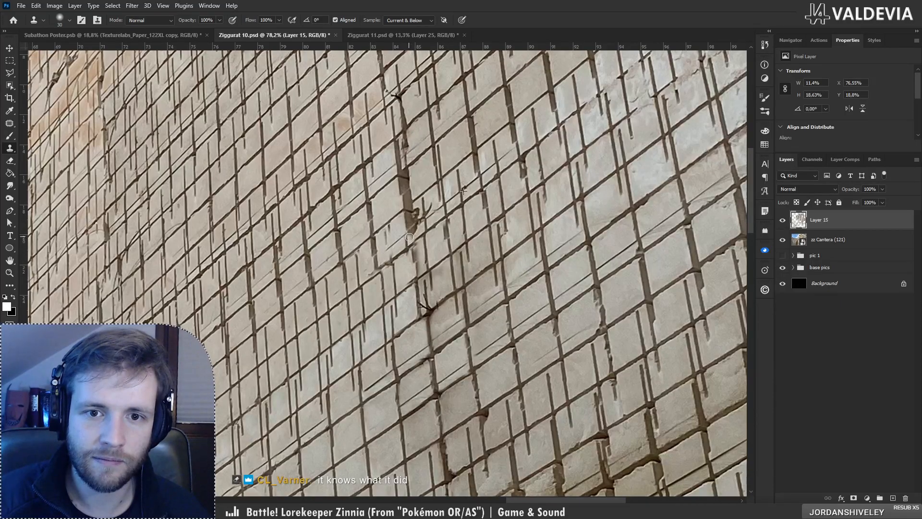
pyautogui.hotkey('ctrl', 'z')
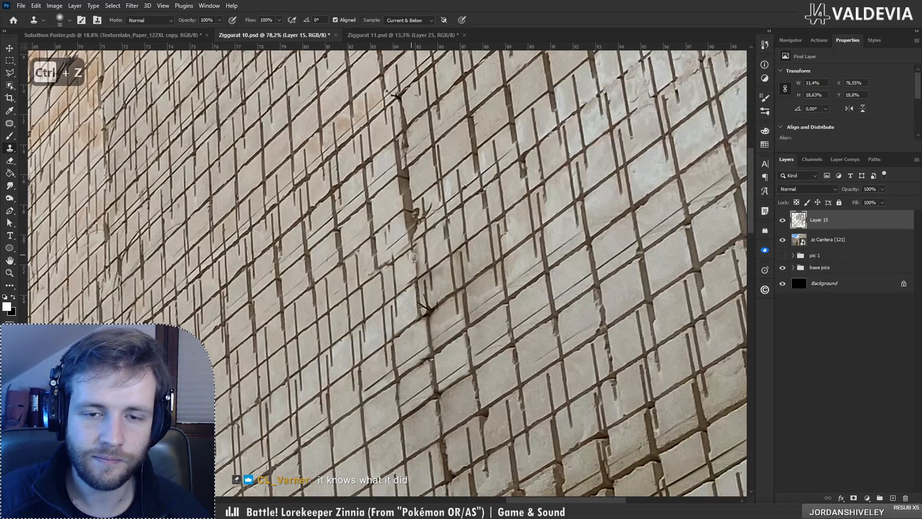
pyautogui.click(783, 221)
pyautogui.click(783, 221)
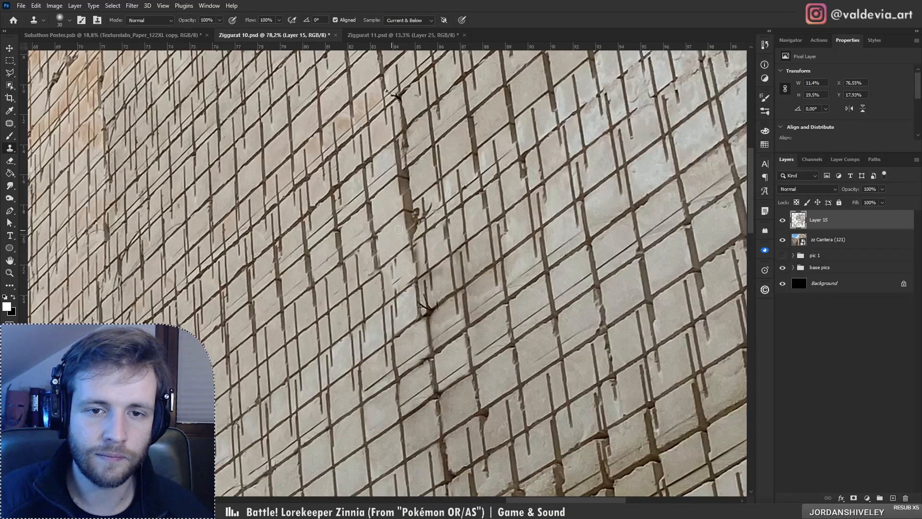
# Step: Clone clean wall over the dark Y-shaped bracket near the right wall's left edge, redoing the poorly aligned stroke
pyautogui.moveTo(393, 213); pyautogui.dragTo(296, 225)
pyautogui.moveTo(283, 315); pyautogui.dragTo(325, 293)
pyautogui.moveTo(331, 388); pyautogui.dragTo(371, 327)
pyautogui.moveTo(241, 229)
pyautogui.mouseDown()
pyautogui.moveTo(274, 223)
pyautogui.moveTo(391, 260)
pyautogui.mouseUp()
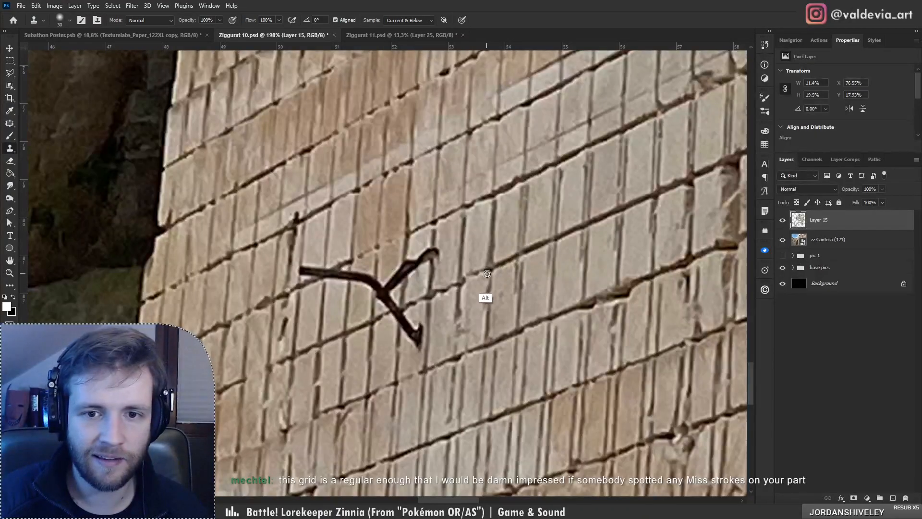
pyautogui.moveTo(404, 311)
pyautogui.mouseDown()
pyautogui.moveTo(412, 349)
pyautogui.moveTo(415, 251)
pyautogui.moveTo(426, 247)
pyautogui.moveTo(426, 264)
pyautogui.moveTo(386, 282)
pyautogui.moveTo(390, 307)
pyautogui.moveTo(367, 271)
pyautogui.moveTo(361, 288)
pyautogui.moveTo(303, 267)
pyautogui.mouseUp()
pyautogui.keyDown('alt'); pyautogui.click(300, 287); pyautogui.keyUp('alt')
pyautogui.keyDown('alt'); pyautogui.click(335, 227); pyautogui.keyUp('alt')
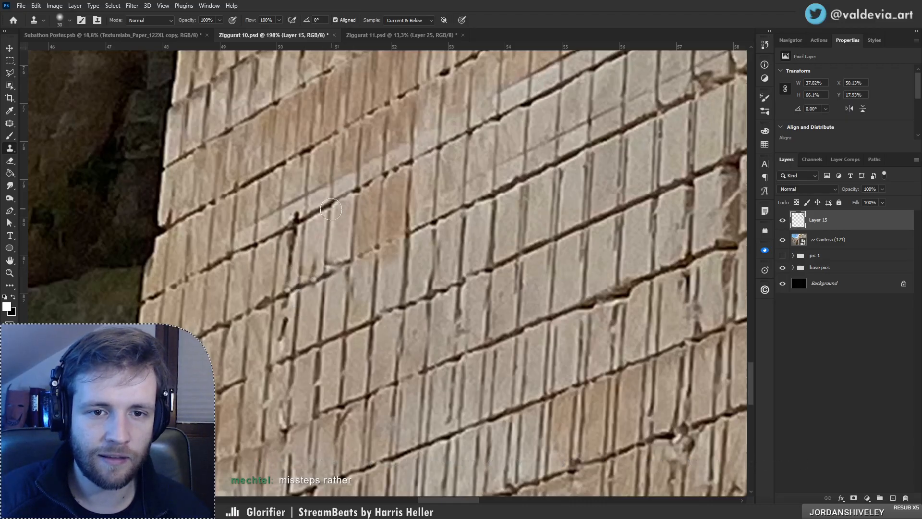
pyautogui.moveTo(317, 276)
pyautogui.mouseDown()
pyautogui.moveTo(342, 261)
pyautogui.moveTo(320, 278)
pyautogui.moveTo(315, 269)
pyautogui.moveTo(337, 291)
pyautogui.mouseUp()
pyautogui.hotkey('ctrl', 'z')
pyautogui.keyDown('alt'); pyautogui.click(327, 227); pyautogui.keyUp('alt')
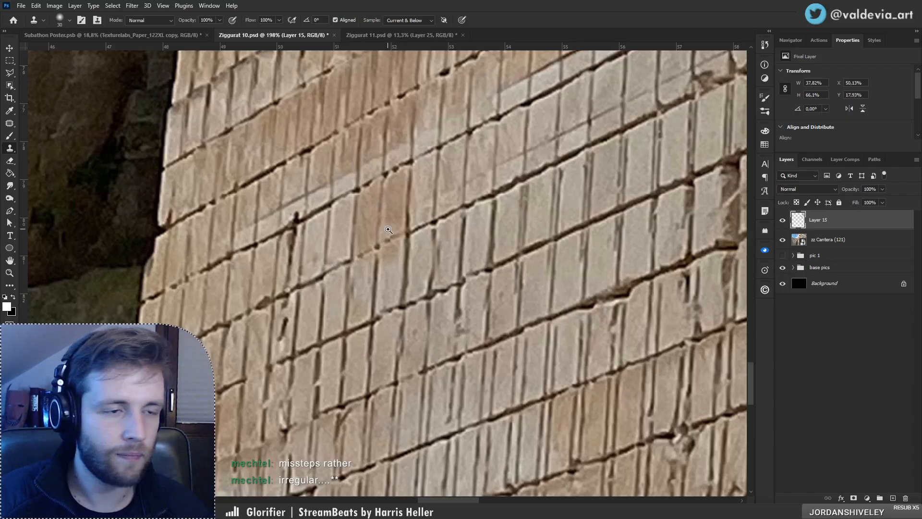
# Step: Examine the whole quarry photo and the right wall's lower area for remaining objects to clean up
pyautogui.moveTo(325, 242)
pyautogui.mouseDown()
pyautogui.moveTo(274, 252)
pyautogui.moveTo(264, 233)
pyautogui.moveTo(284, 228)
pyautogui.moveTo(254, 248)
pyautogui.mouseUp()
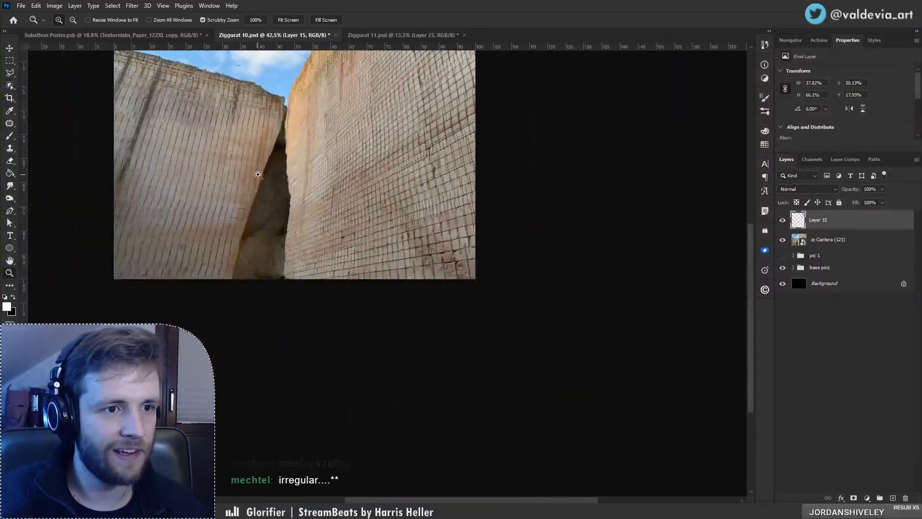
pyautogui.moveTo(257, 173); pyautogui.dragTo(287, 175)
pyautogui.moveTo(347, 189); pyautogui.dragTo(446, 296)
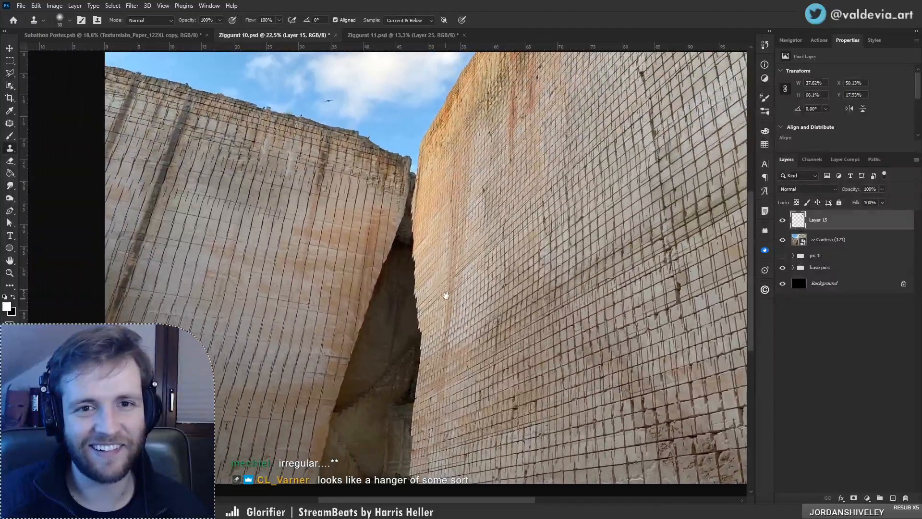
pyautogui.moveTo(332, 92)
pyautogui.mouseDown()
pyautogui.moveTo(373, 91)
pyautogui.moveTo(311, 133)
pyautogui.moveTo(356, 164)
pyautogui.mouseUp()
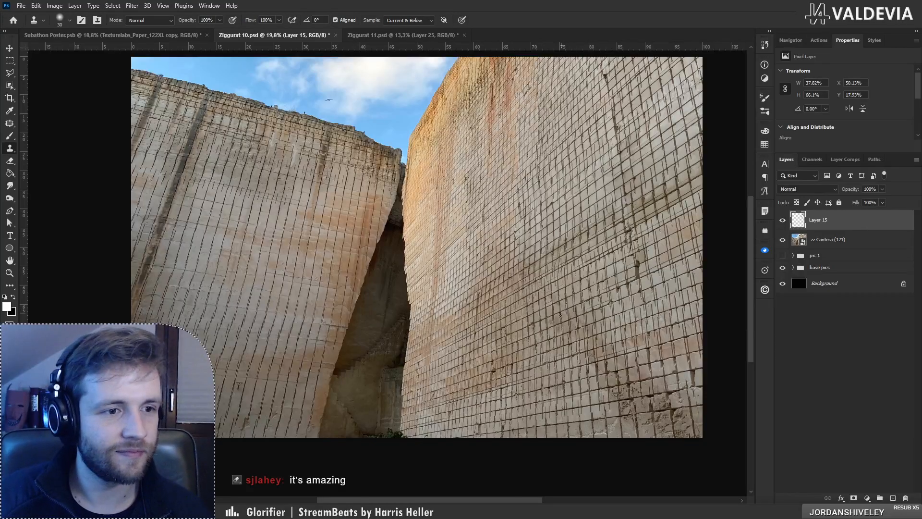
pyautogui.moveTo(489, 306); pyautogui.dragTo(437, 310)
pyautogui.moveTo(442, 271)
pyautogui.mouseDown()
pyautogui.moveTo(484, 256)
pyautogui.moveTo(485, 264)
pyautogui.mouseUp()
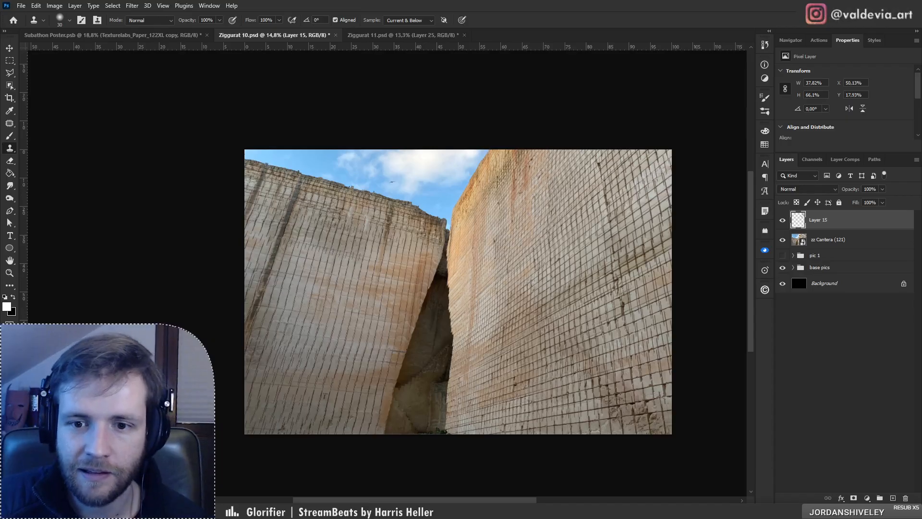
pyautogui.scroll(3, 523, 395)
pyautogui.scroll(-4, 518, 393)
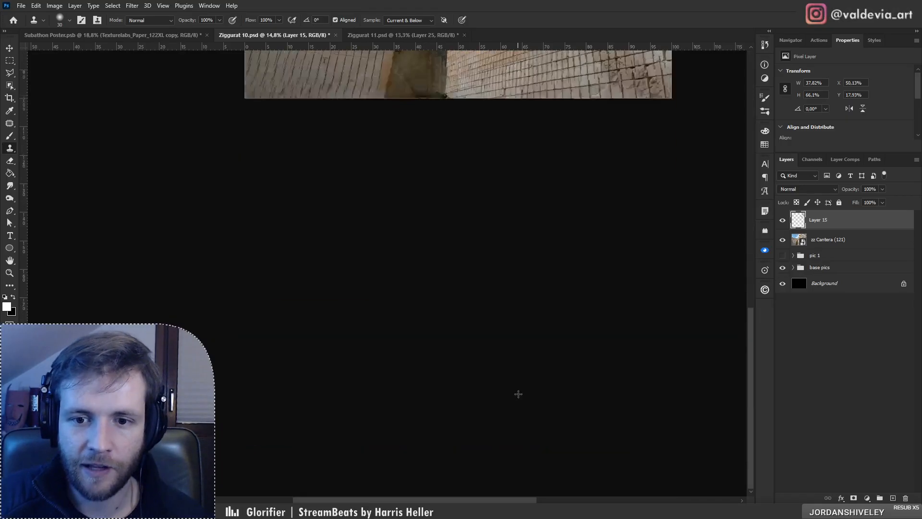
pyautogui.scroll(2, 518, 394)
pyautogui.scroll(8, 529, 468)
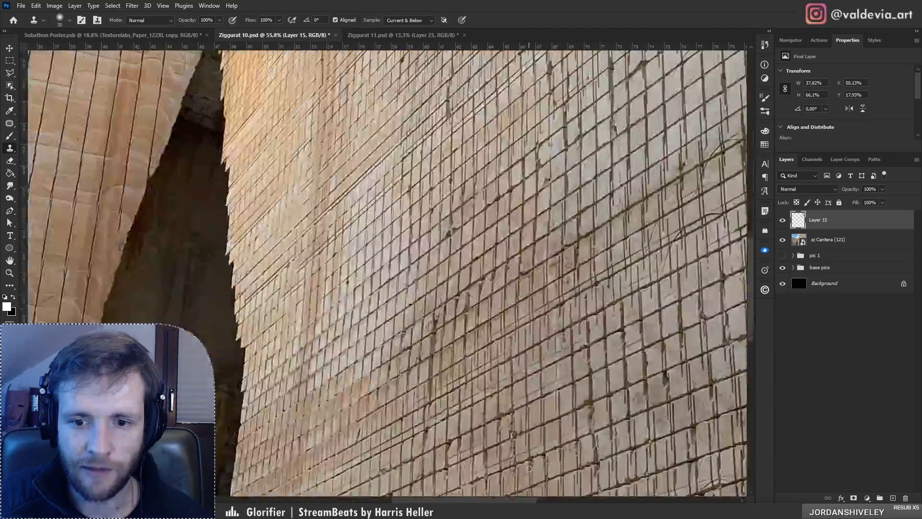
pyautogui.scroll(-3, 534, 477)
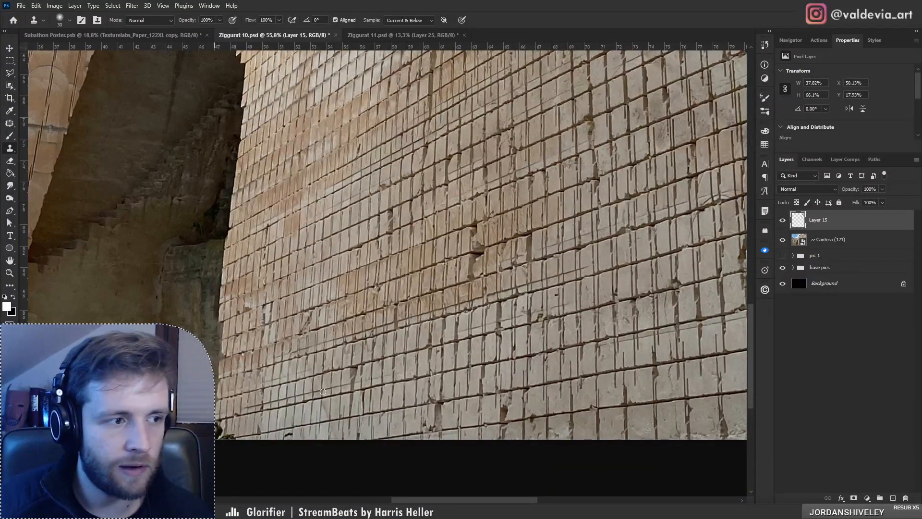
pyautogui.moveTo(753, 340); pyautogui.dragTo(752, 177)
pyautogui.moveTo(326, 205); pyautogui.dragTo(756, 188)
pyautogui.moveTo(381, 230)
pyautogui.mouseDown()
pyautogui.moveTo(422, 237)
pyautogui.moveTo(561, 206)
pyautogui.mouseUp()
pyautogui.moveTo(409, 250); pyautogui.dragTo(322, 268)
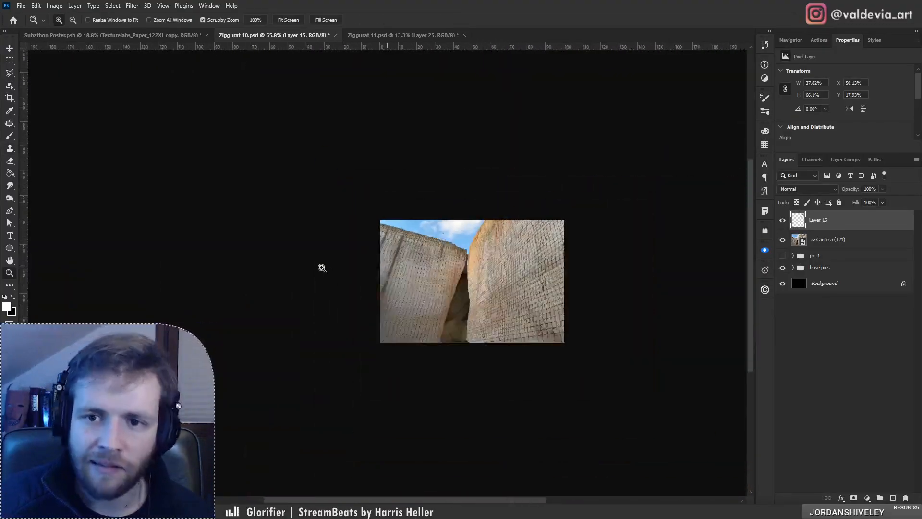
# Step: Clone surrounding texture over the small green plants at the photo's bottom edge by the dark gap between the walls
pyautogui.moveTo(456, 334)
pyautogui.mouseDown()
pyautogui.moveTo(582, 337)
pyautogui.moveTo(410, 314)
pyautogui.moveTo(504, 326)
pyautogui.moveTo(497, 331)
pyautogui.moveTo(537, 326)
pyautogui.moveTo(514, 305)
pyautogui.moveTo(504, 312)
pyautogui.moveTo(464, 290)
pyautogui.moveTo(448, 344)
pyautogui.moveTo(457, 280)
pyautogui.moveTo(381, 333)
pyautogui.moveTo(389, 319)
pyautogui.moveTo(386, 339)
pyautogui.moveTo(339, 337)
pyautogui.moveTo(304, 323)
pyautogui.moveTo(350, 325)
pyautogui.moveTo(356, 312)
pyautogui.moveTo(298, 309)
pyautogui.mouseUp()
pyautogui.press('s')
pyautogui.keyDown('alt'); pyautogui.click(531, 328); pyautogui.keyUp('alt')
pyautogui.keyDown('alt'); pyautogui.click(527, 210); pyautogui.keyUp('alt')
pyautogui.keyDown('alt'); pyautogui.click(402, 292); pyautogui.keyUp('alt')
pyautogui.keyDown('alt'); pyautogui.click(372, 293); pyautogui.keyUp('alt')
# Step: Clone clean stone over the small dark Y-shaped bracket on the lower part of the left wall
pyautogui.hotkey('ctrl', 'space')
pyautogui.moveTo(346, 266)
pyautogui.mouseDown()
pyautogui.moveTo(241, 307)
pyautogui.moveTo(205, 310)
pyautogui.mouseUp()
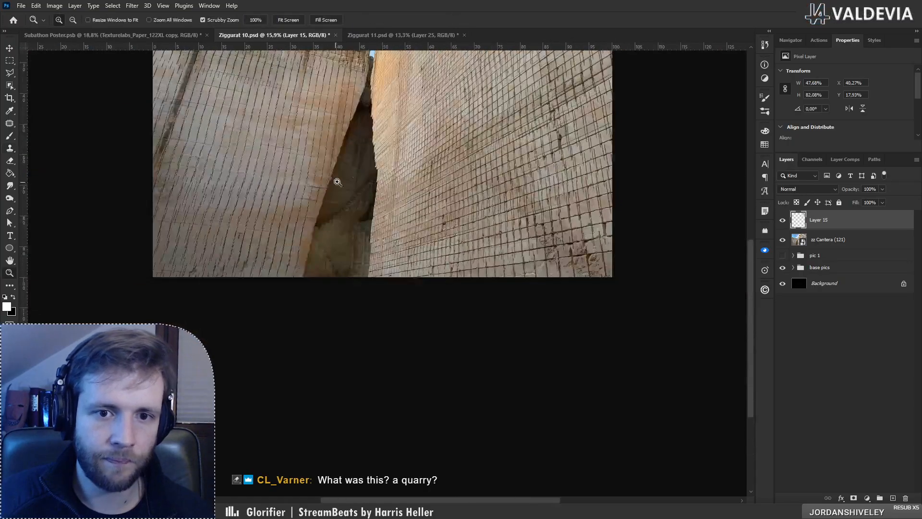
pyautogui.moveTo(356, 177); pyautogui.dragTo(413, 283)
pyautogui.press('space')
pyautogui.hotkey('ctrl', 'space')
pyautogui.moveTo(341, 287); pyautogui.dragTo(307, 322)
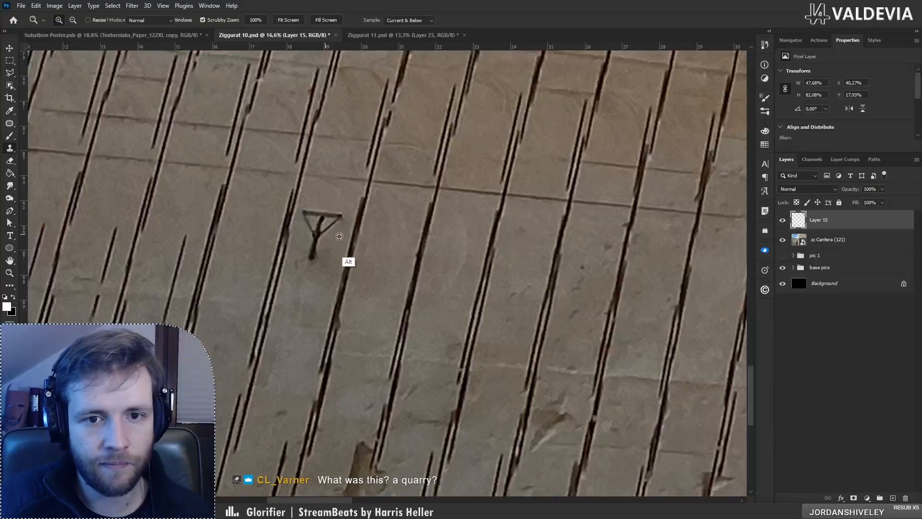
pyautogui.keyDown('alt'); pyautogui.click(370, 221); pyautogui.keyUp('alt')
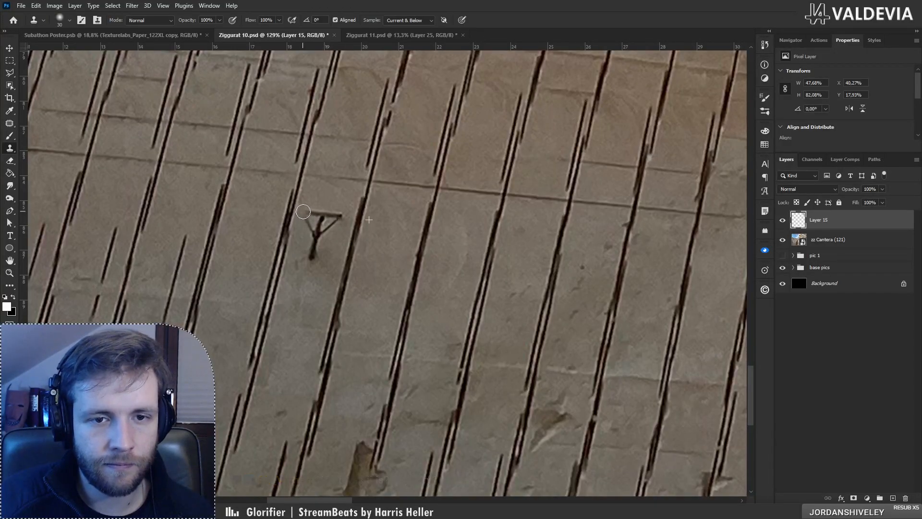
pyautogui.moveTo(301, 213)
pyautogui.mouseDown()
pyautogui.moveTo(312, 250)
pyautogui.moveTo(334, 221)
pyautogui.moveTo(309, 213)
pyautogui.moveTo(339, 218)
pyautogui.mouseUp()
pyautogui.moveTo(328, 254)
pyautogui.mouseDown()
pyautogui.moveTo(342, 266)
pyautogui.moveTo(291, 295)
pyautogui.moveTo(264, 293)
pyautogui.mouseUp()
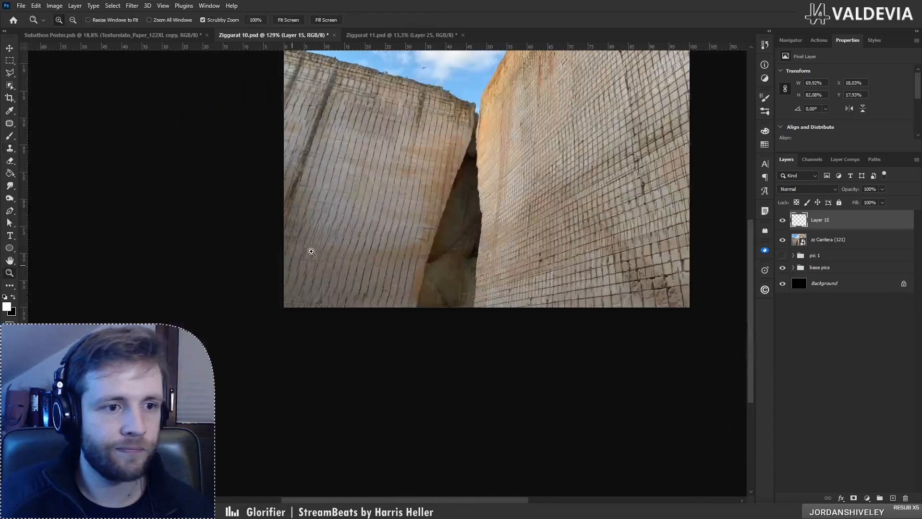
# Step: Examine the whole cleaned quarry photo and the dark gap between the two walls
pyautogui.moveTo(425, 174)
pyautogui.mouseDown()
pyautogui.moveTo(449, 174)
pyautogui.moveTo(411, 258)
pyautogui.moveTo(387, 237)
pyautogui.mouseUp()
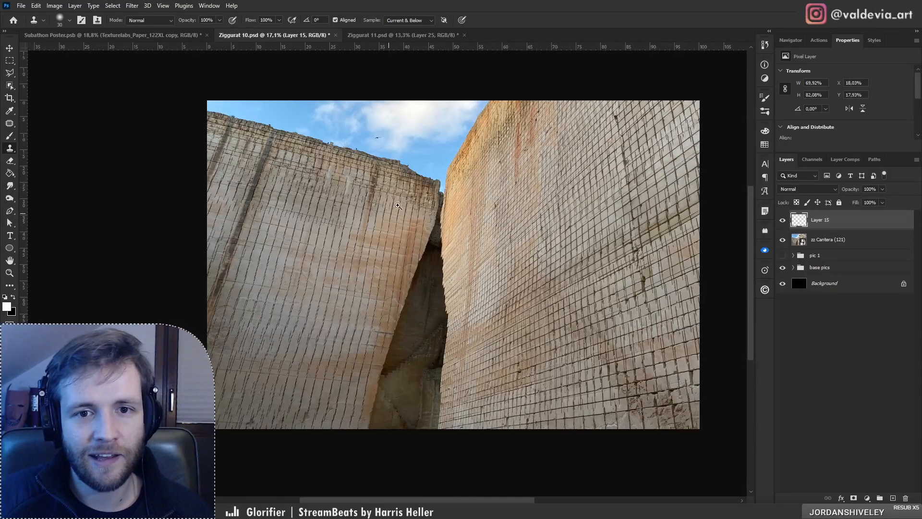
pyautogui.press('z')
pyautogui.moveTo(406, 391)
pyautogui.mouseDown()
pyautogui.moveTo(497, 363)
pyautogui.moveTo(412, 360)
pyautogui.moveTo(432, 354)
pyautogui.mouseUp()
pyautogui.press('s')
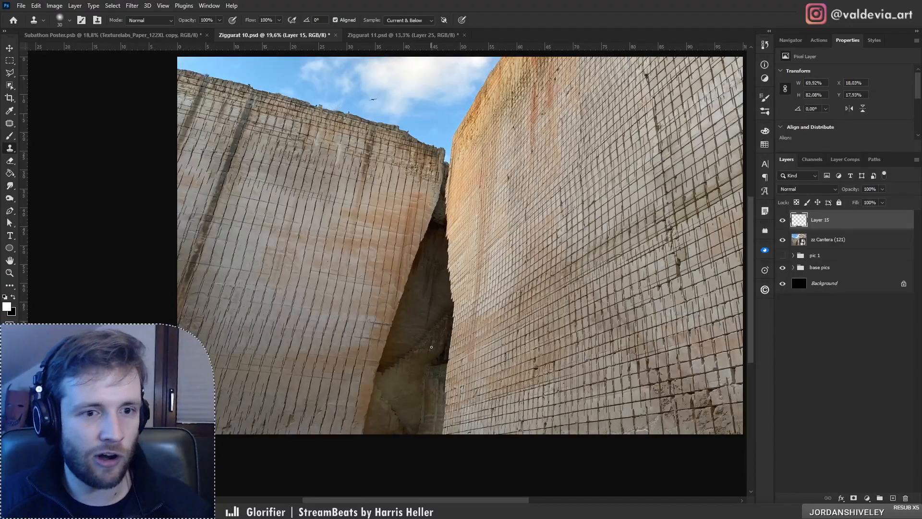
pyautogui.press('z')
pyautogui.moveTo(403, 418)
pyautogui.mouseDown()
pyautogui.moveTo(473, 403)
pyautogui.moveTo(445, 404)
pyautogui.moveTo(418, 384)
pyautogui.moveTo(470, 289)
pyautogui.moveTo(501, 286)
pyautogui.moveTo(461, 286)
pyautogui.moveTo(423, 303)
pyautogui.moveTo(447, 282)
pyautogui.mouseUp()
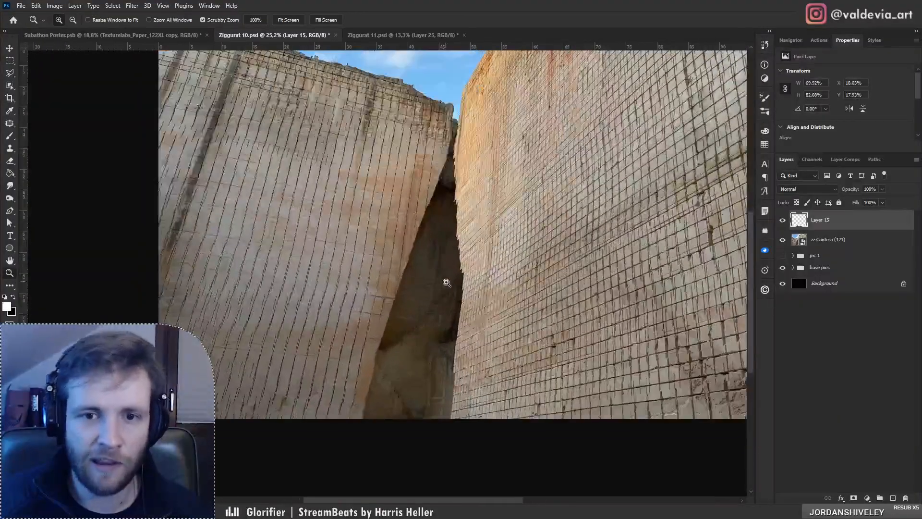
pyautogui.press('s')
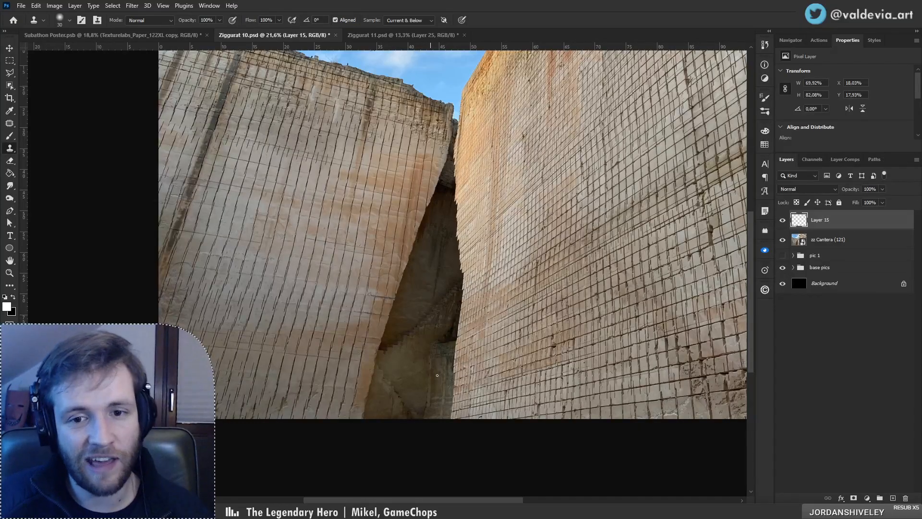
pyautogui.moveTo(436, 387)
pyautogui.mouseDown()
pyautogui.moveTo(480, 367)
pyautogui.moveTo(432, 371)
pyautogui.mouseUp()
pyautogui.moveTo(425, 280); pyautogui.dragTo(449, 267)
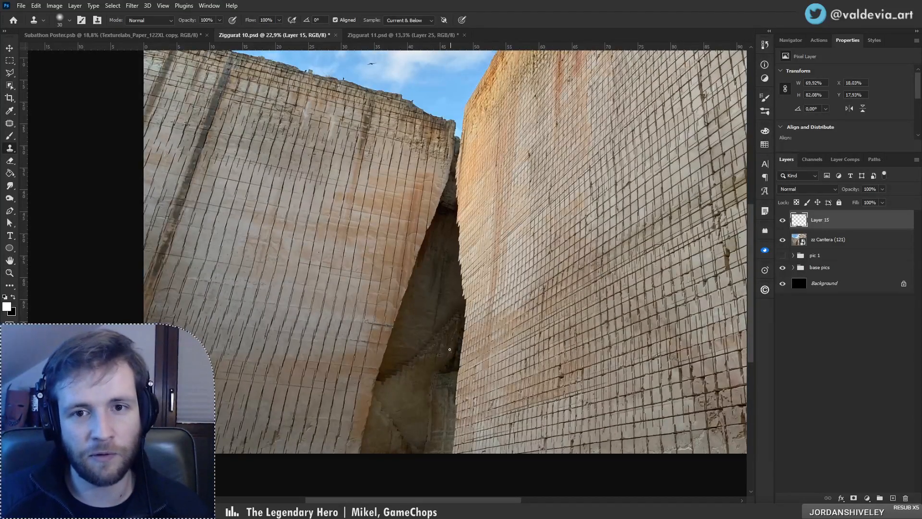
pyautogui.moveTo(432, 316); pyautogui.dragTo(384, 334)
pyautogui.moveTo(426, 296); pyautogui.dragTo(462, 291)
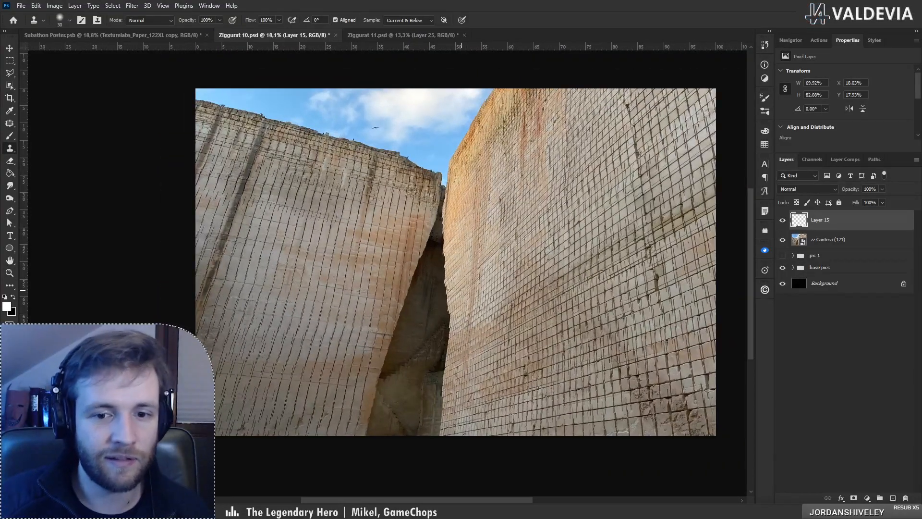
# Step: Switch to the Ending-Quarry folder in File Explorer and view the quarry photos zz Cantera (24), (3) and (1)
pyautogui.moveTo(359, 510)
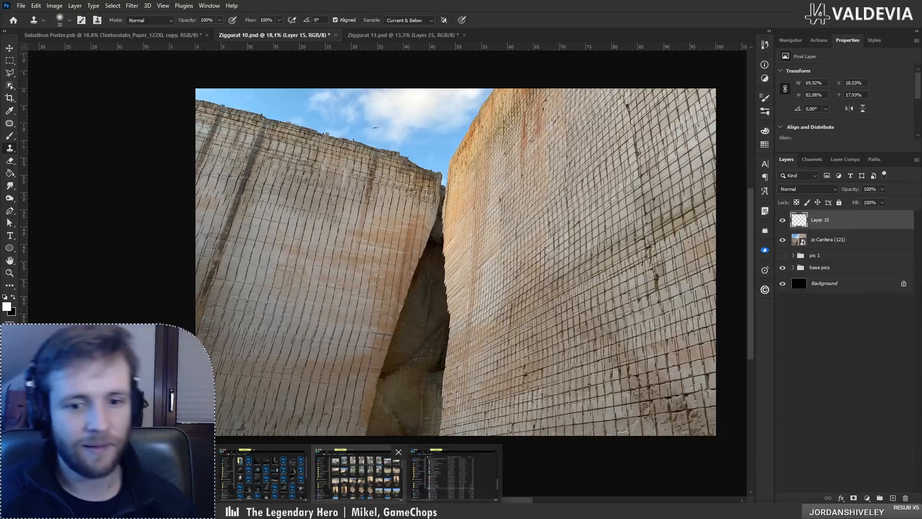
pyautogui.click(357, 473)
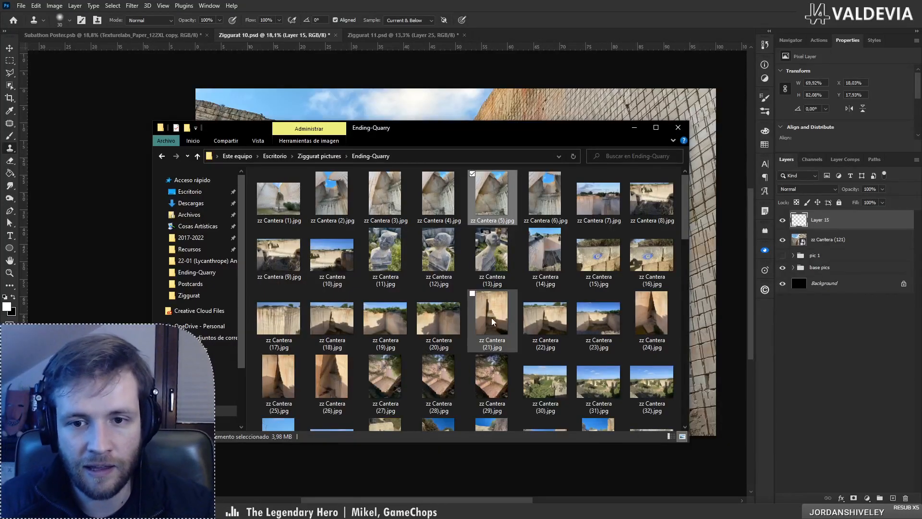
pyautogui.doubleClick(647, 312)
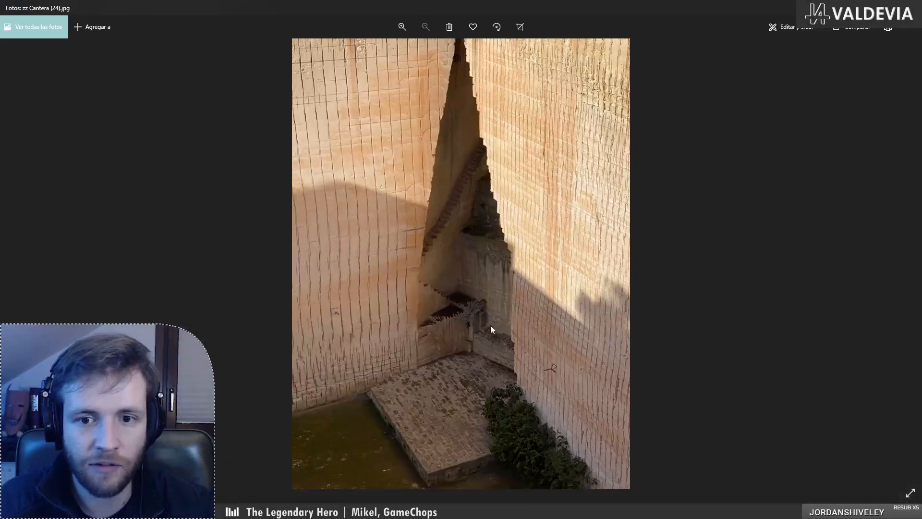
pyautogui.hotkey('alt', 'F4')
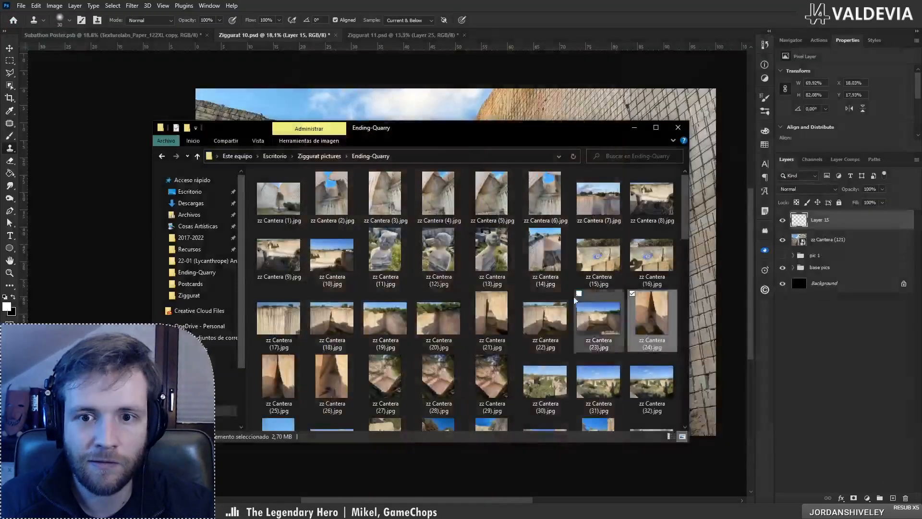
pyautogui.click(382, 190)
pyautogui.doubleClick(382, 190)
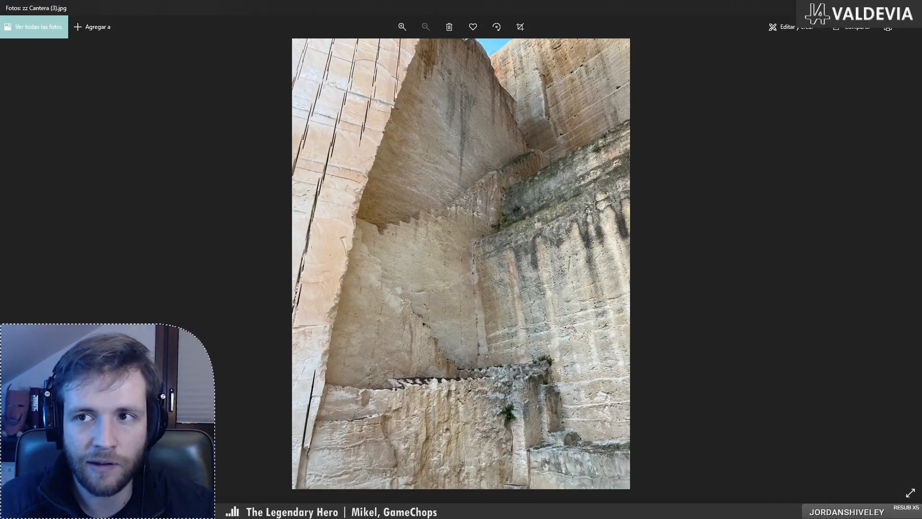
pyautogui.hotkey('alt', 'F4')
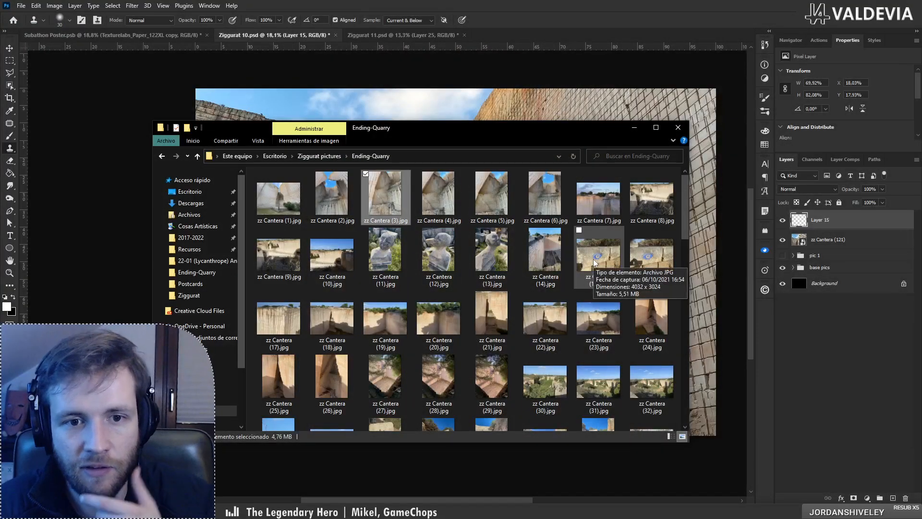
pyautogui.click(271, 202)
pyautogui.doubleClick(270, 201)
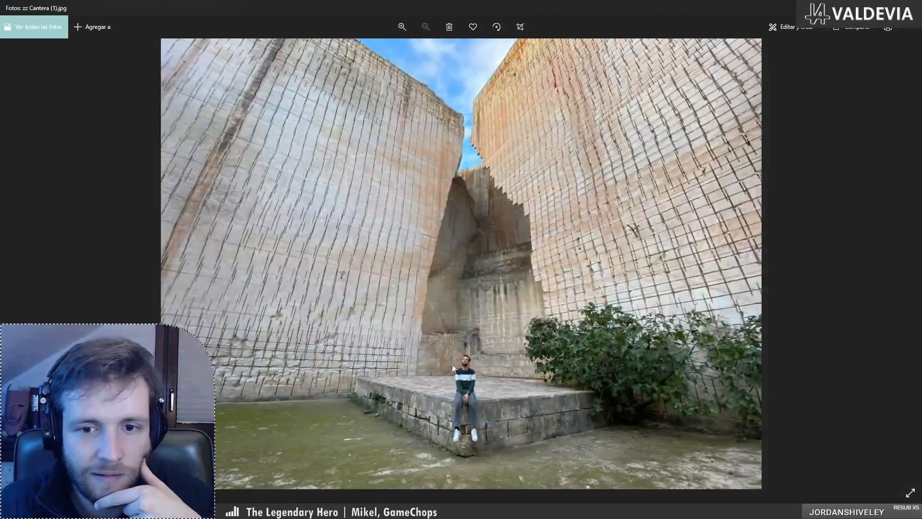
pyautogui.hotkey('alt', 'F4')
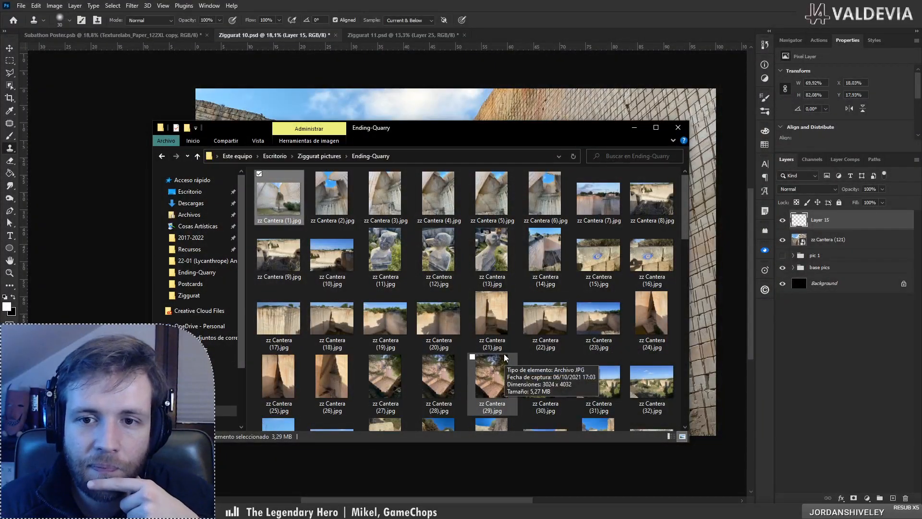
# Step: View the carved-stone photo zz Cantera (61) and its neighbours from (59) to (63)
pyautogui.scroll(-6, 504, 353)
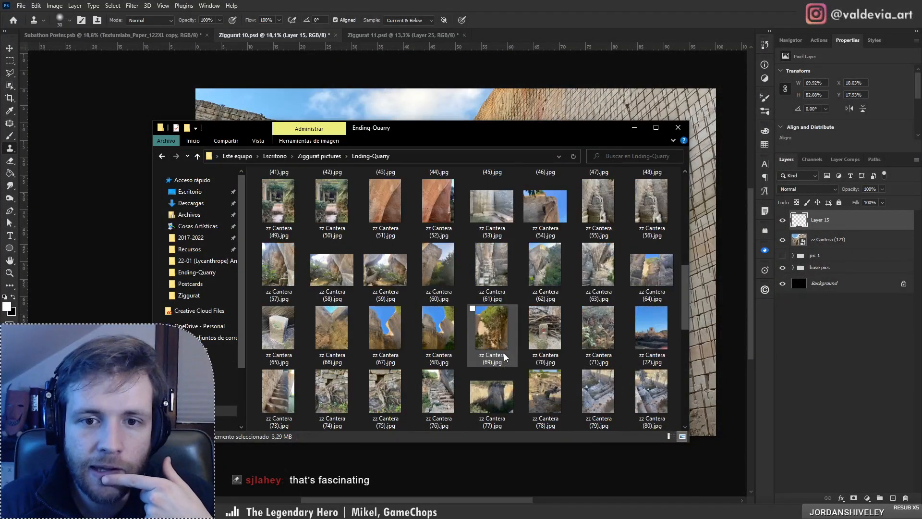
pyautogui.doubleClick(501, 280)
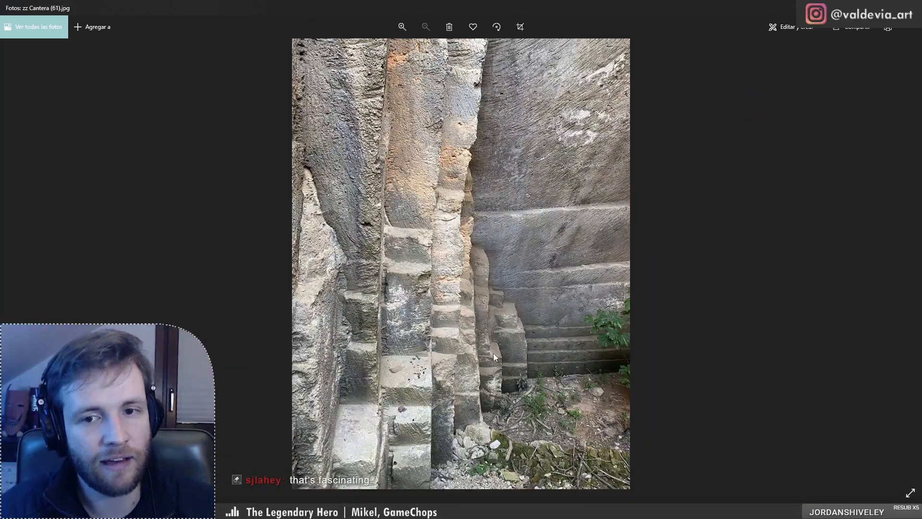
pyautogui.press('Left')
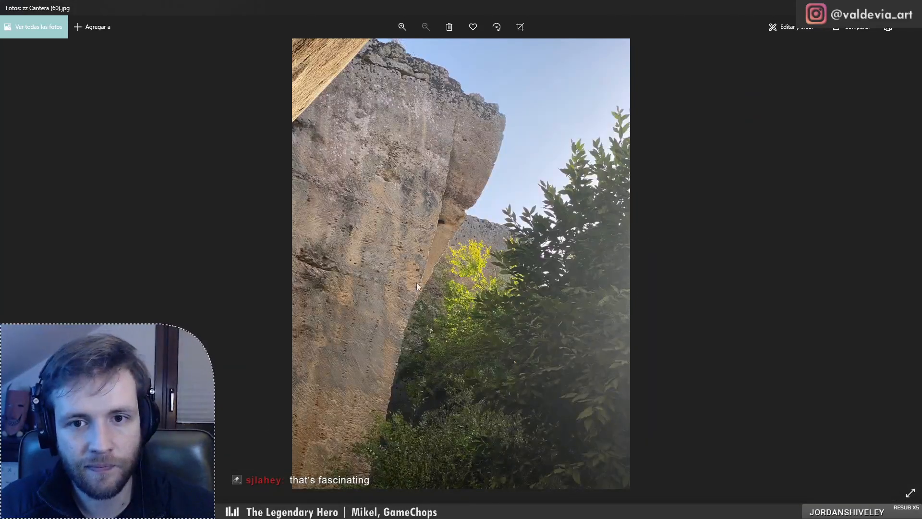
pyautogui.press('Left')
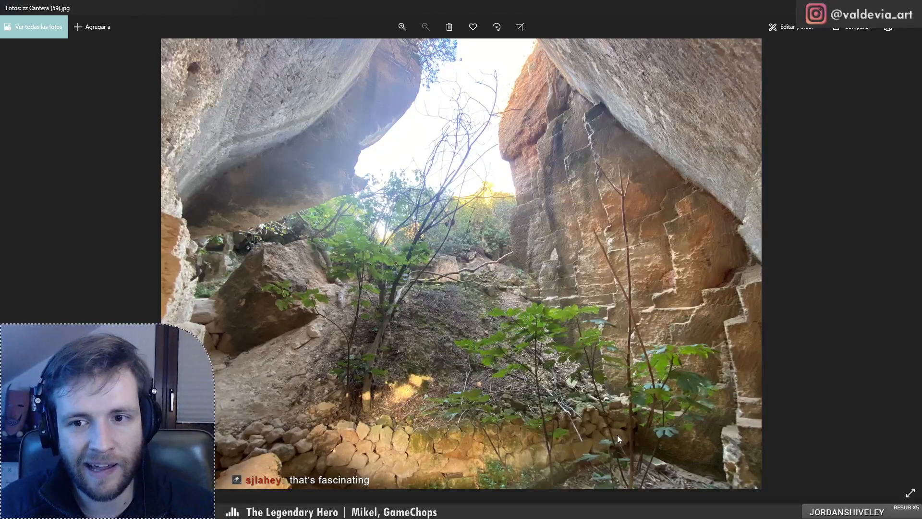
pyautogui.press('Right')
pyautogui.press('Right')
pyautogui.press('Right')
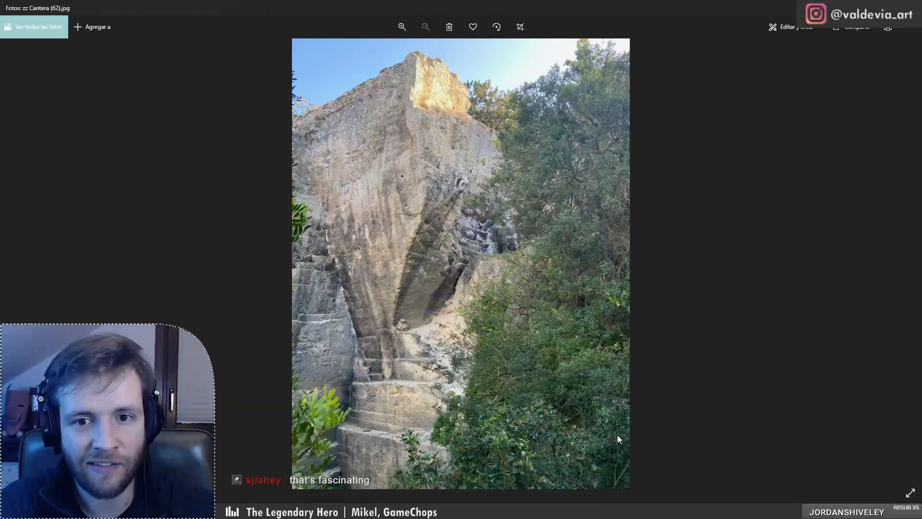
pyautogui.press('Right')
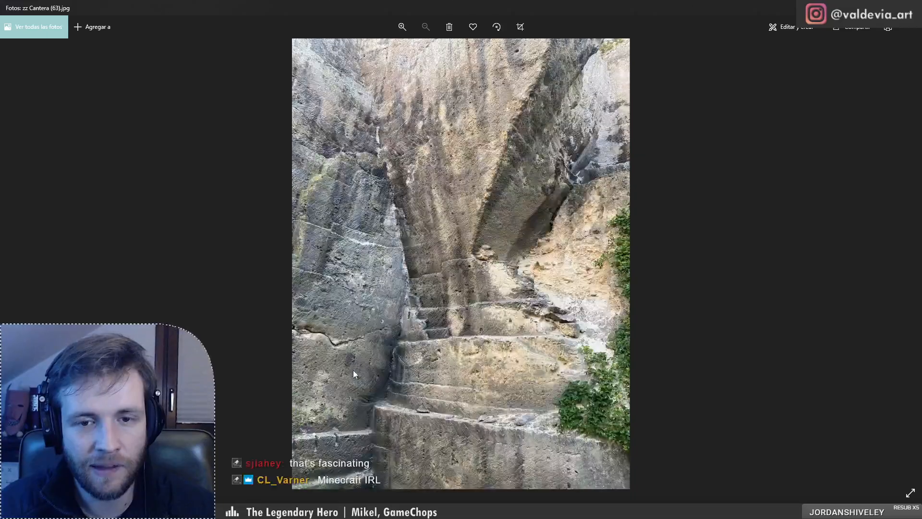
pyautogui.click(911, 7)
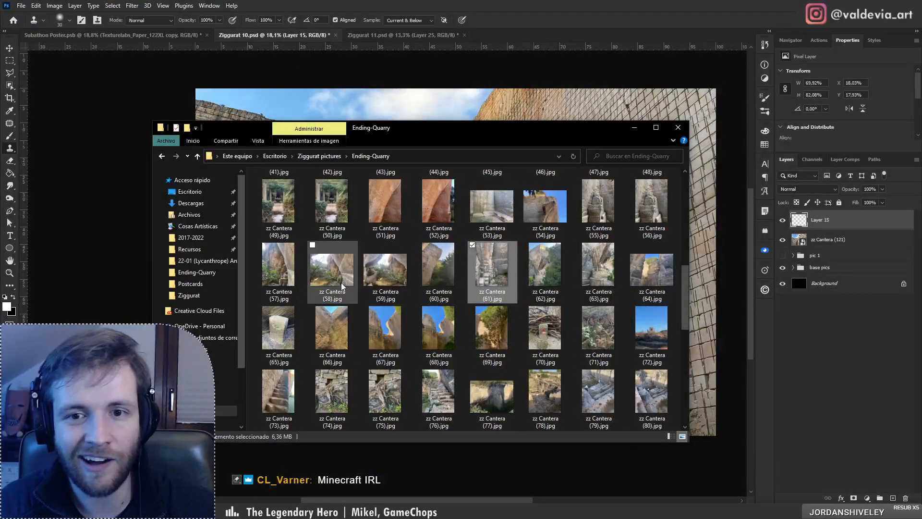
# Step: Look through photos zz Cantera (63), (78) and (89) and the remaining thumbnails, and return to Photoshop
pyautogui.doubleClick(596, 278)
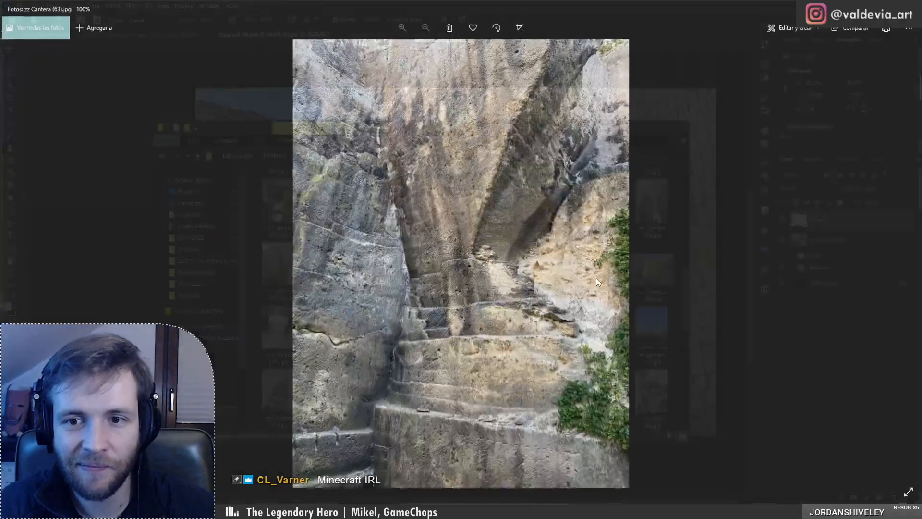
pyautogui.press('Escape')
pyautogui.click(644, 406)
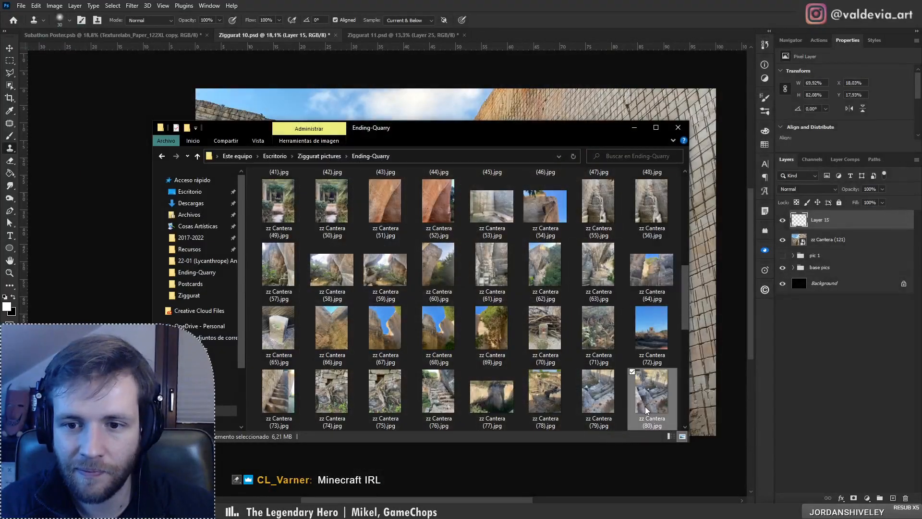
pyautogui.doubleClick(644, 406)
pyautogui.press('Left')
pyautogui.press('Left')
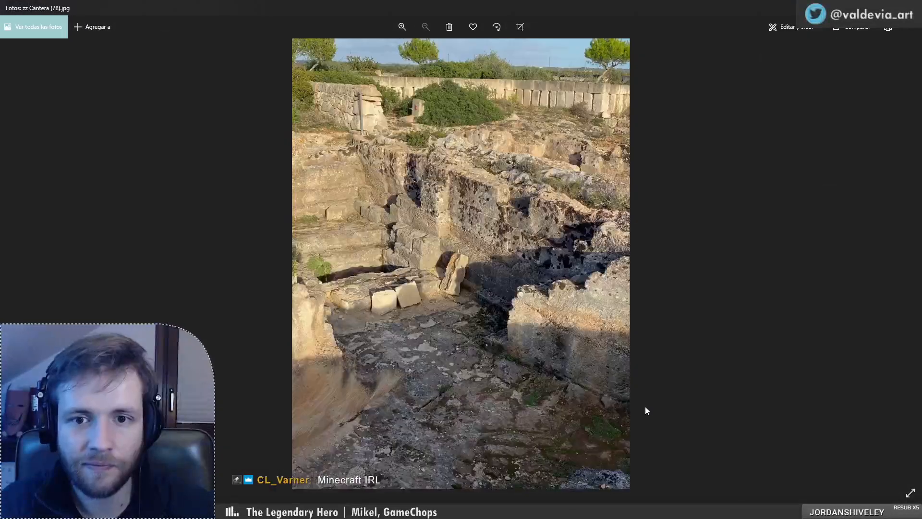
pyautogui.press('Escape')
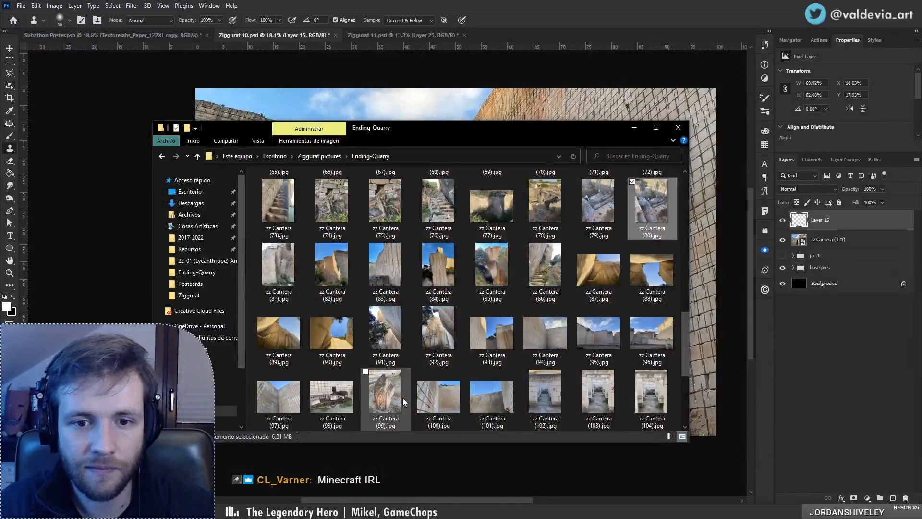
pyautogui.doubleClick(285, 339)
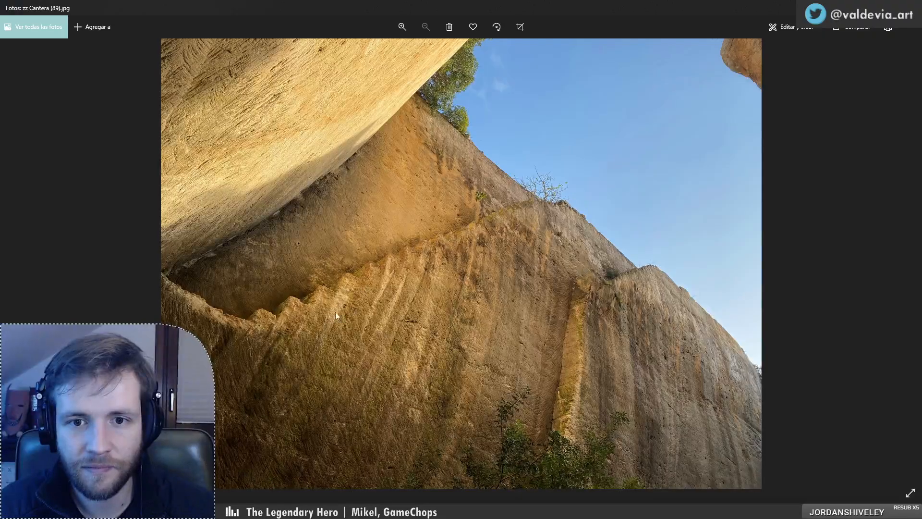
pyautogui.press('Escape')
pyautogui.scroll(-3, 620, 370)
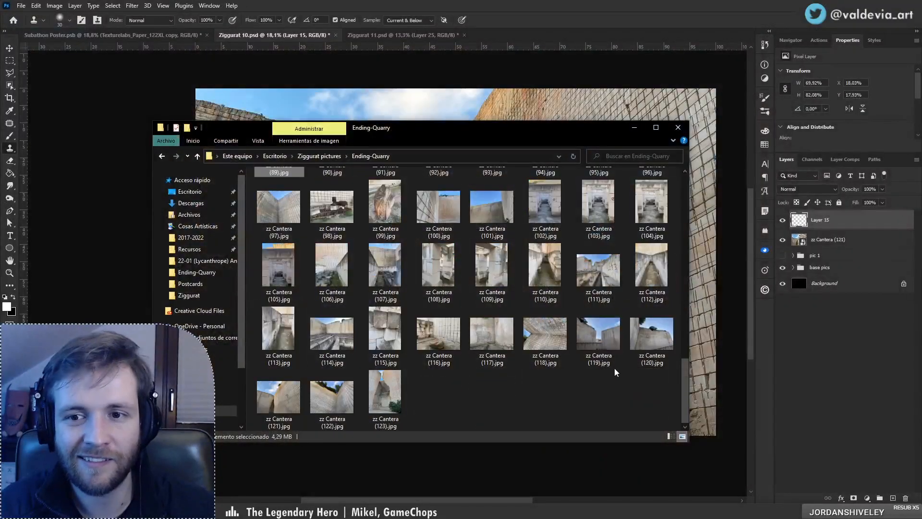
pyautogui.scroll(10, 576, 373)
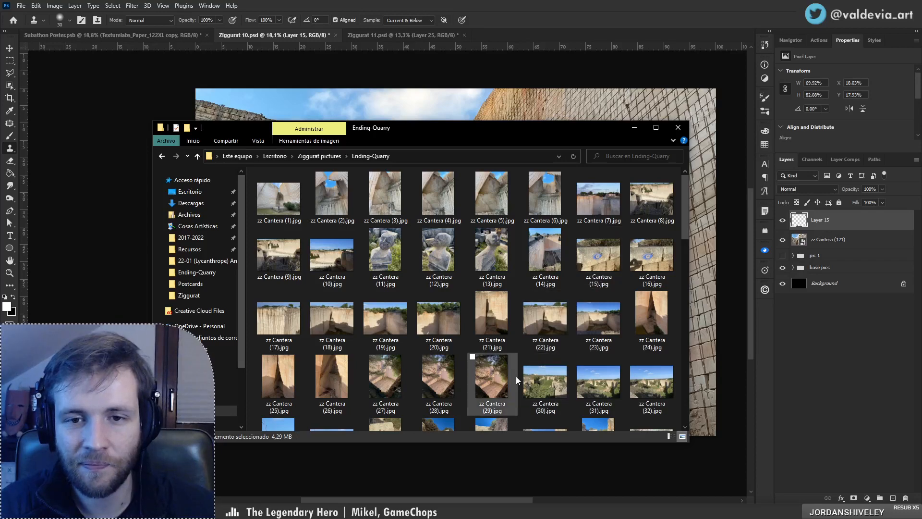
pyautogui.click(635, 127)
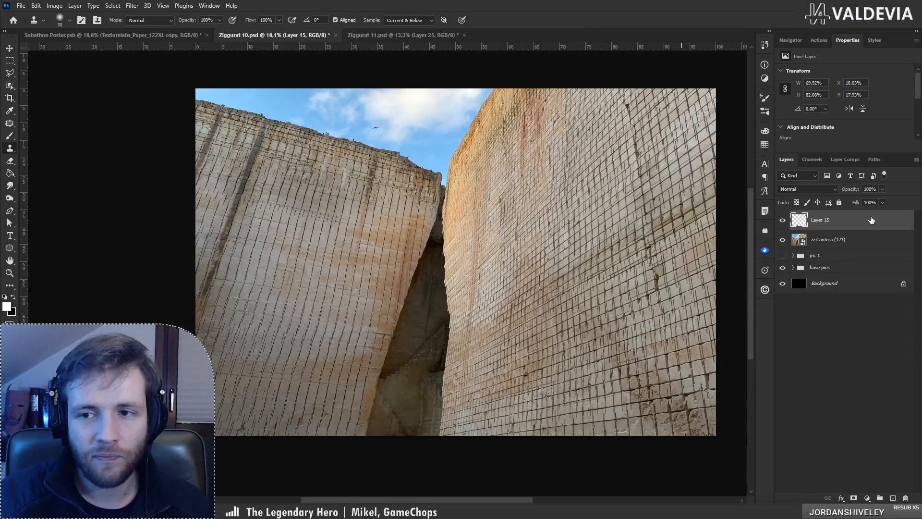
# Step: Duplicate the zz Cantera (117) copy layer from the pic 1 group to the top of the layer stack, with zz Cantera (121) shown beneath
pyautogui.click(783, 255)
pyautogui.click(782, 239)
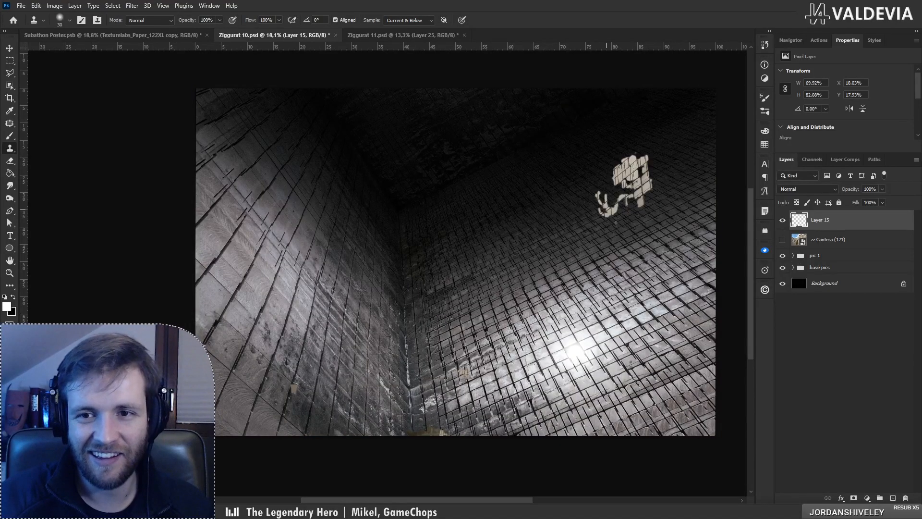
pyautogui.keyDown('ctrl'); pyautogui.rightClick(439, 119); pyautogui.keyUp('ctrl')
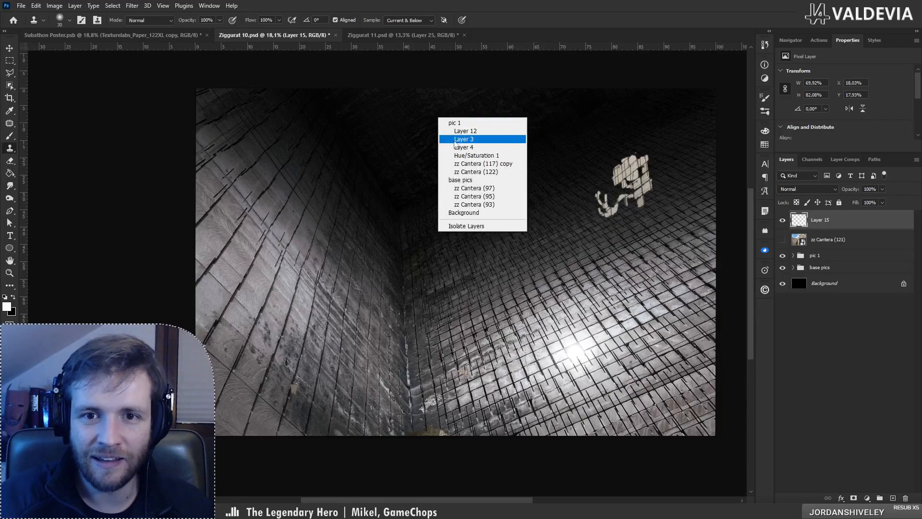
pyautogui.click(464, 163)
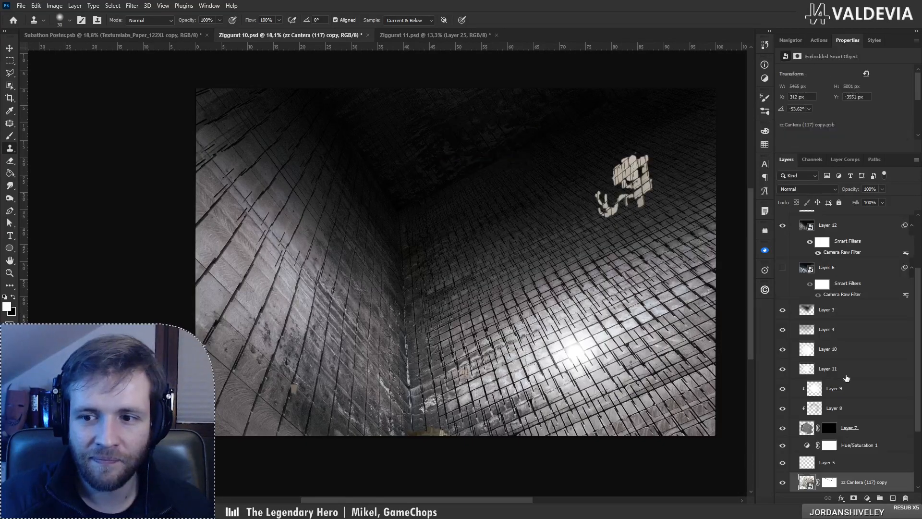
pyautogui.scroll(-3, 852, 408)
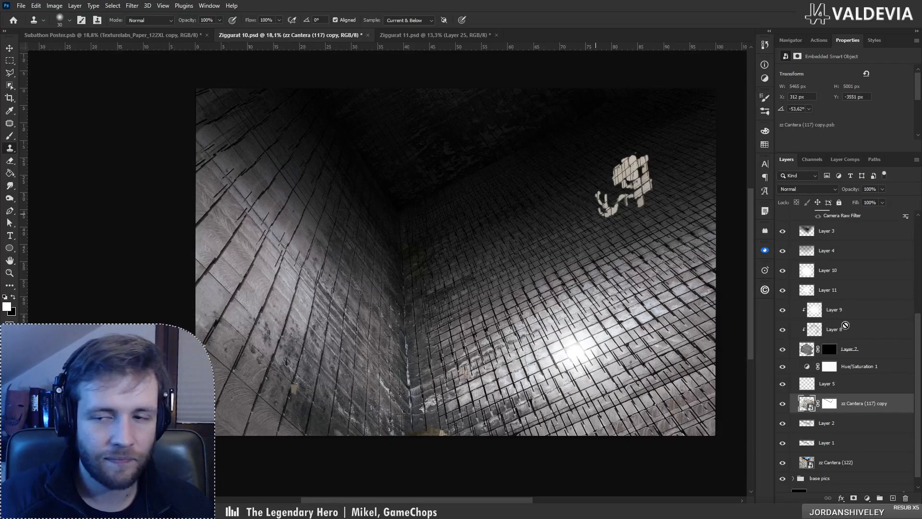
pyautogui.moveTo(877, 404); pyautogui.dragTo(878, 194)
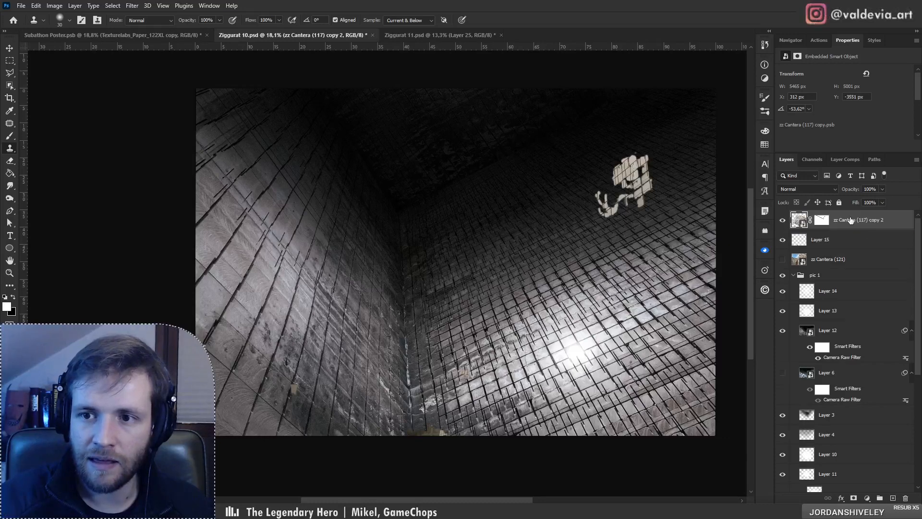
pyautogui.click(794, 276)
pyautogui.click(783, 260)
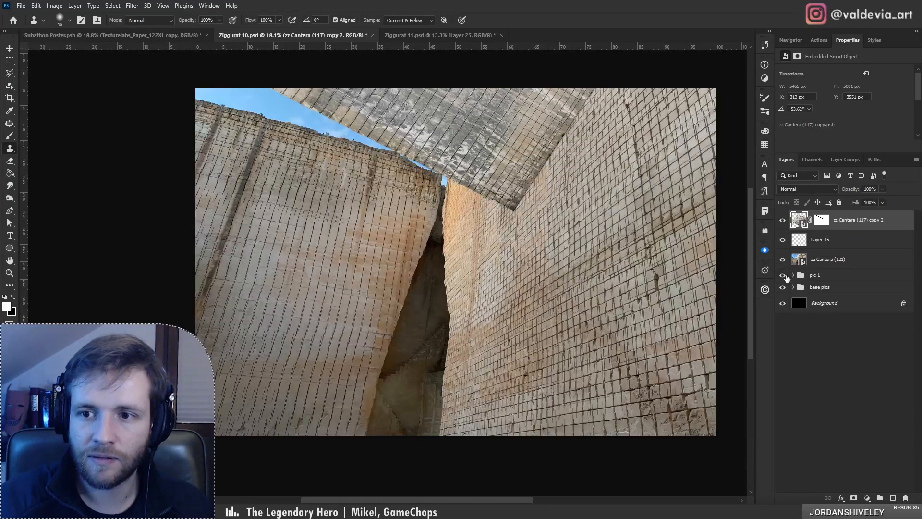
pyautogui.hotkey('ctrl', 't')
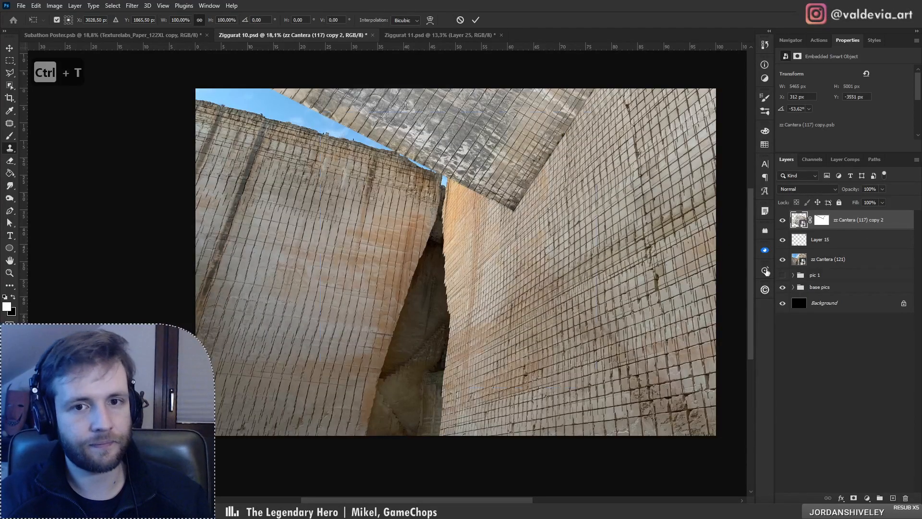
pyautogui.moveTo(496, 179); pyautogui.dragTo(517, 224)
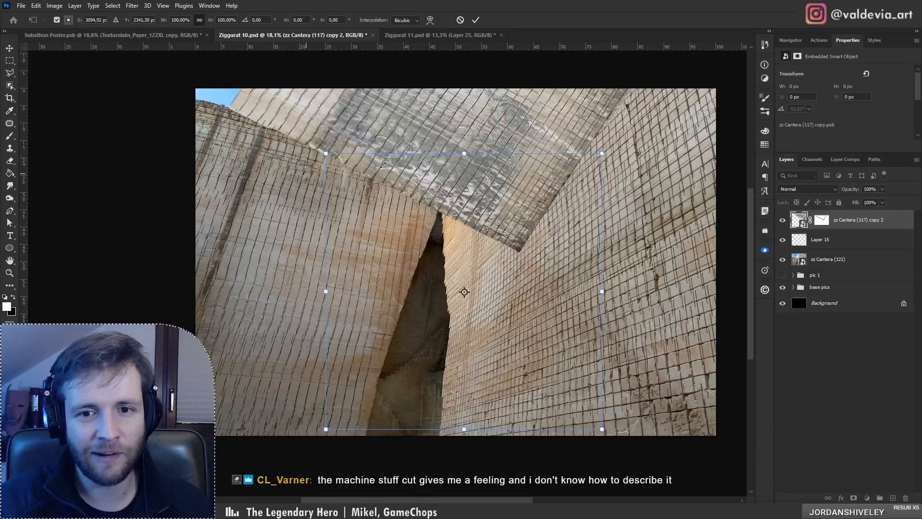
pyautogui.moveTo(446, 152); pyautogui.dragTo(512, 421)
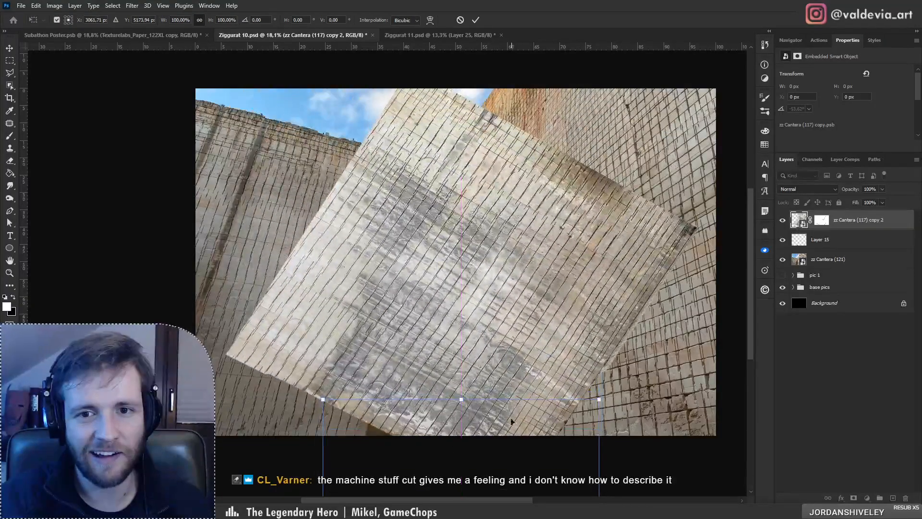
pyautogui.moveTo(489, 213); pyautogui.dragTo(510, 166)
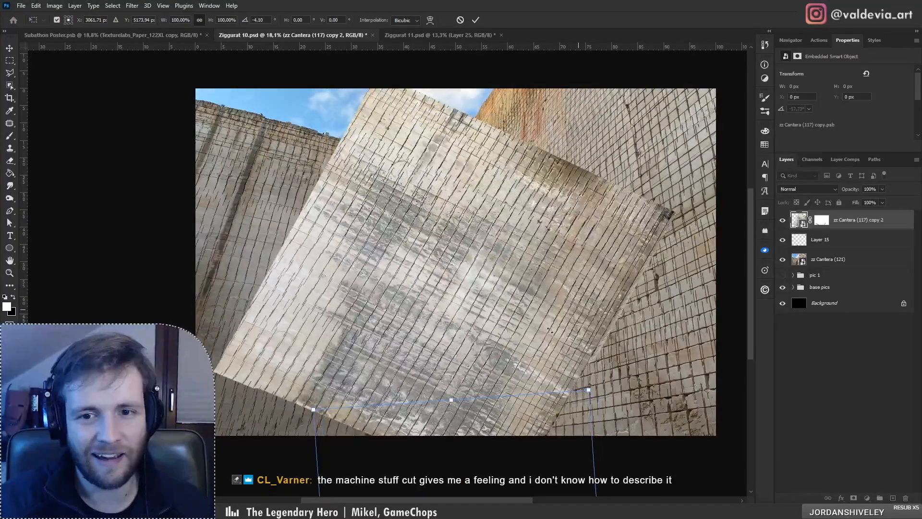
pyautogui.hotkey('ctrl', 'z')
pyautogui.hotkey('ctrl', 'z')
pyautogui.hotkey('ctrl', 'z')
pyautogui.hotkey('ctrl', 'z')
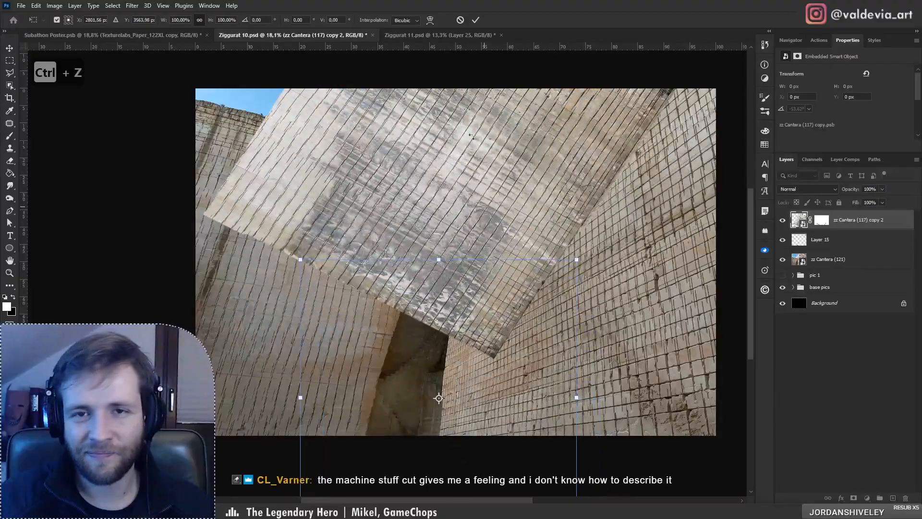
pyautogui.click(460, 19)
# Step: Delete the layer mask of zz Cantera (117) copy 2, free-transform the slab and pull its lower corner towards the gap between the walls
pyautogui.rightClick(820, 223)
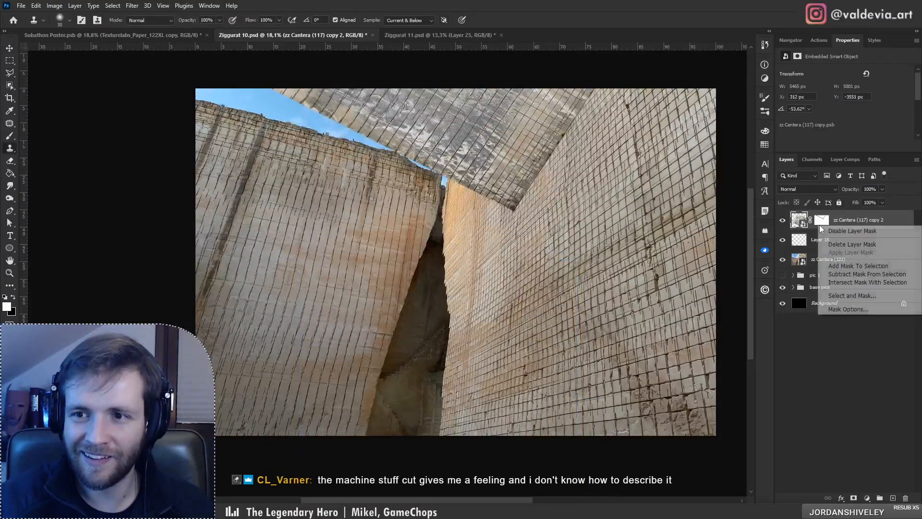
pyautogui.click(850, 245)
pyautogui.hotkey('ctrl', 't')
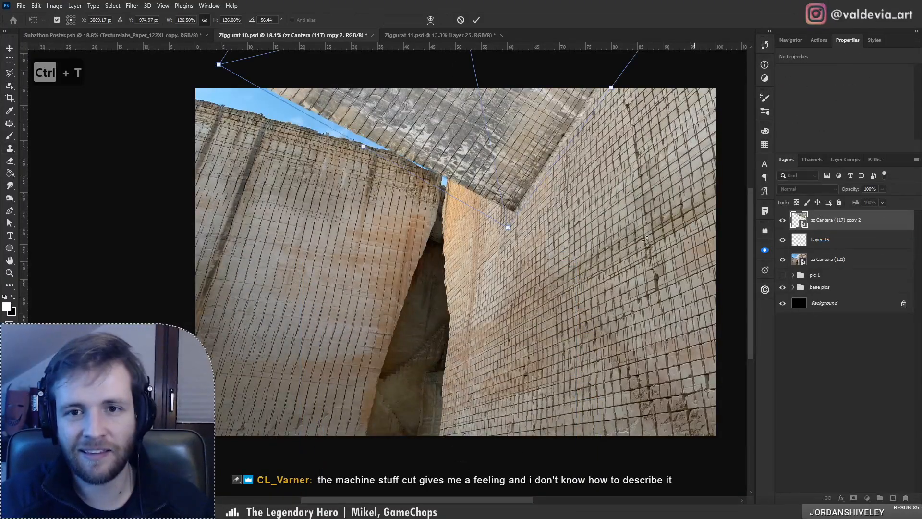
pyautogui.moveTo(548, 142); pyautogui.dragTo(496, 181)
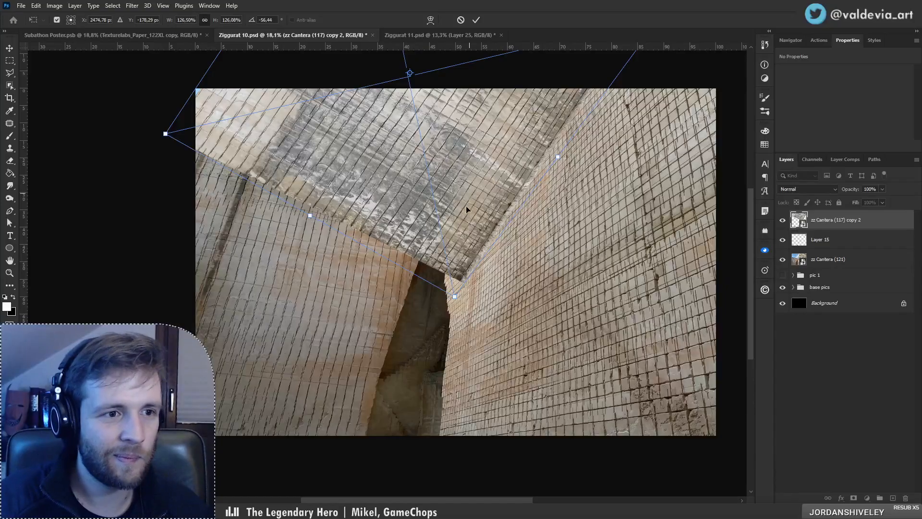
pyautogui.press('ctrl')
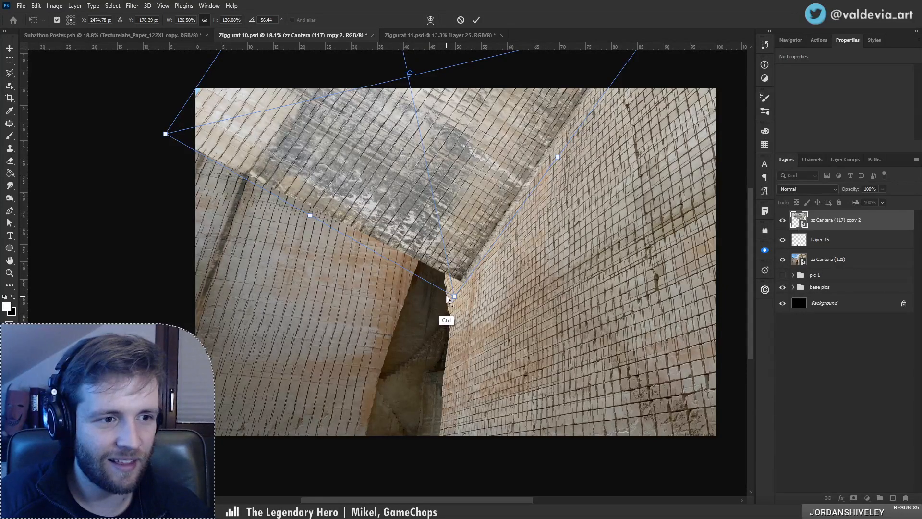
pyautogui.moveTo(452, 295); pyautogui.dragTo(446, 182)
pyautogui.press('shift')
pyautogui.press('ctrl')
pyautogui.moveTo(341, 108); pyautogui.dragTo(349, 300)
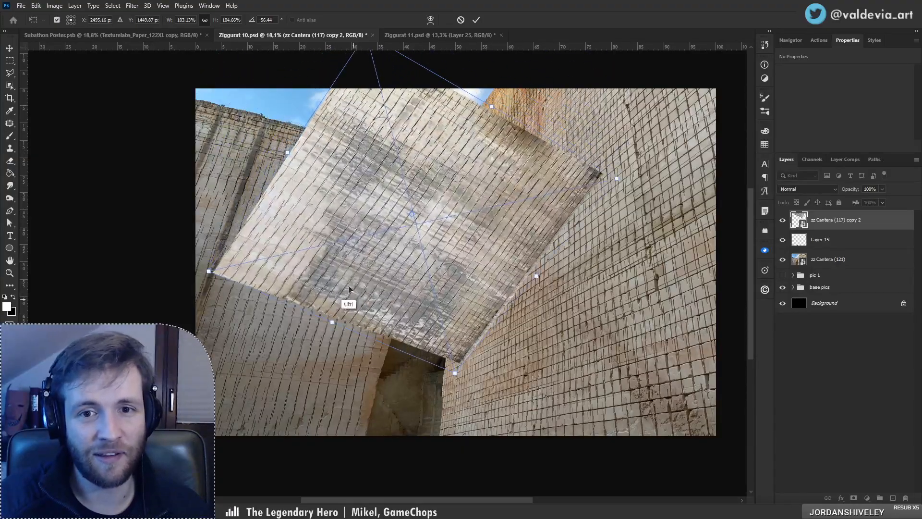
# Step: Rotate the stone slab to about -61.46° and move it so its corner meets the junction of the two quarry walls
pyautogui.moveTo(296, 186); pyautogui.dragTo(301, 64)
pyautogui.moveTo(501, 224); pyautogui.dragTo(521, 213)
pyautogui.moveTo(441, 231)
pyautogui.mouseDown()
pyautogui.moveTo(433, 212)
pyautogui.moveTo(440, 223)
pyautogui.mouseUp()
pyautogui.moveTo(449, 167); pyautogui.dragTo(450, 184)
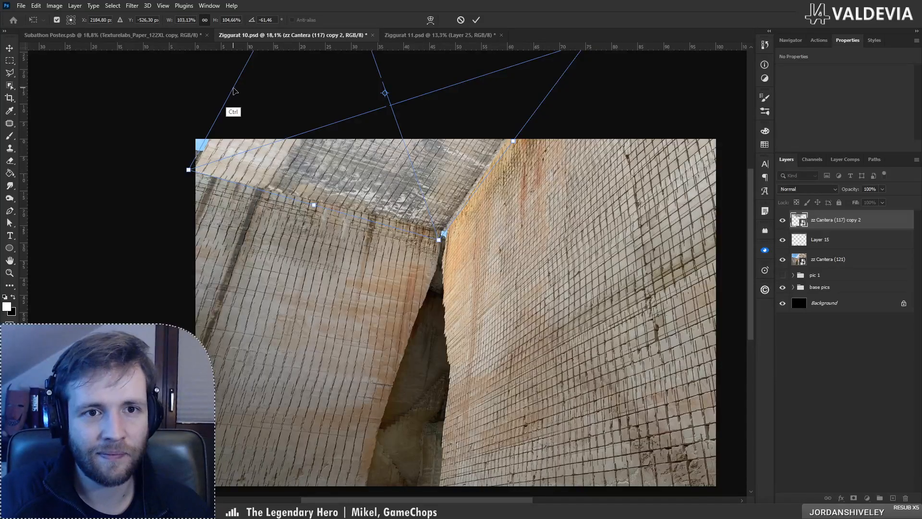
pyautogui.moveTo(236, 93); pyautogui.dragTo(206, 75)
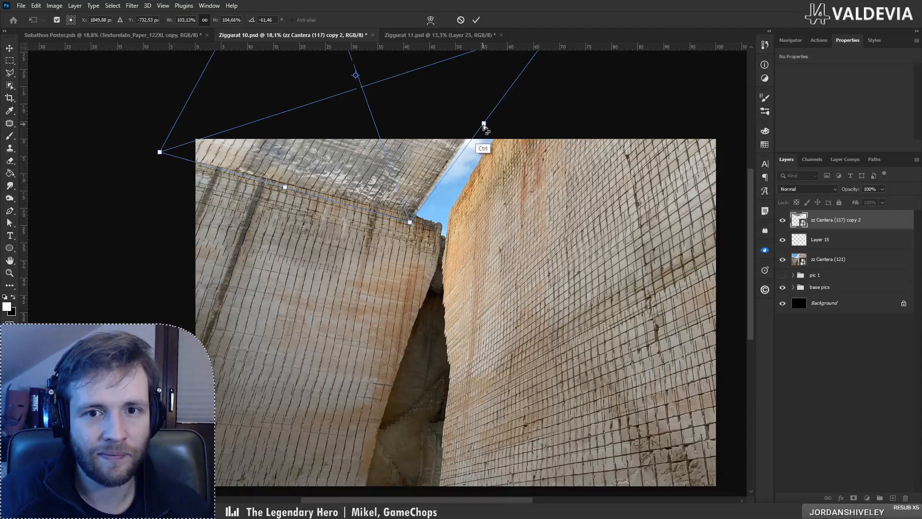
pyautogui.moveTo(484, 125); pyautogui.dragTo(516, 142)
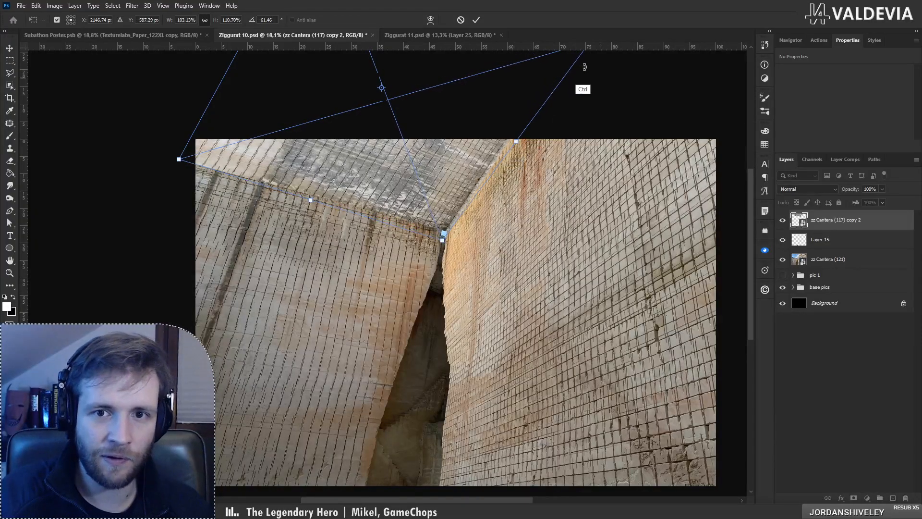
# Step: Distort the slab's outer corners above the canvas so its long edge follows the top of the orange gridded wall
pyautogui.scroll(-2, 592, 103)
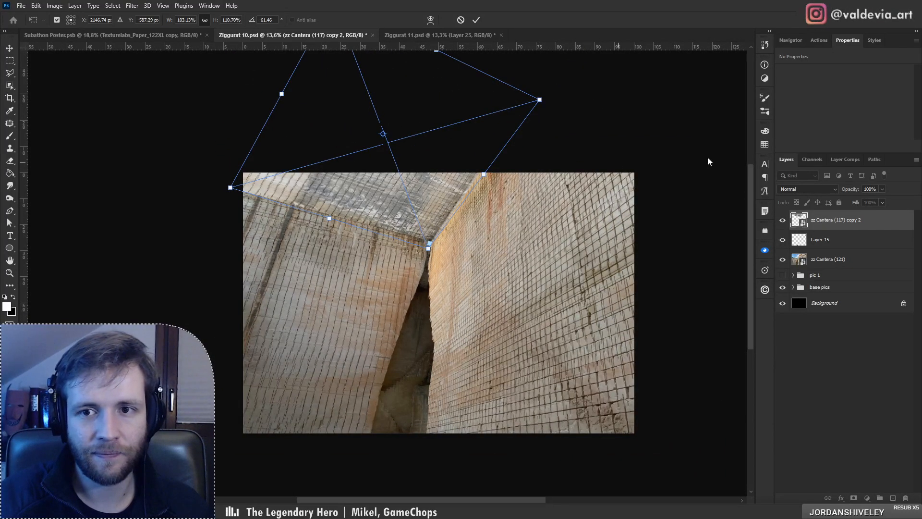
pyautogui.moveTo(750, 217); pyautogui.dragTo(750, 200)
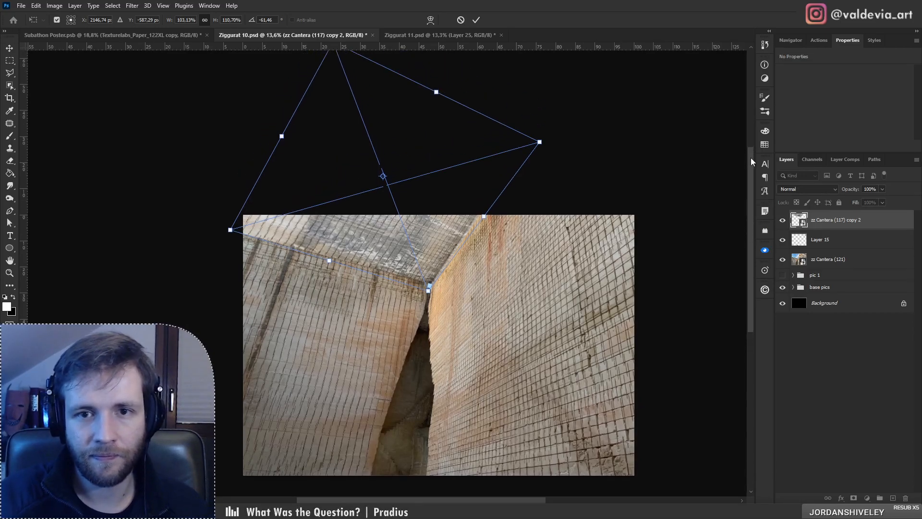
pyautogui.moveTo(751, 157); pyautogui.dragTo(753, 154)
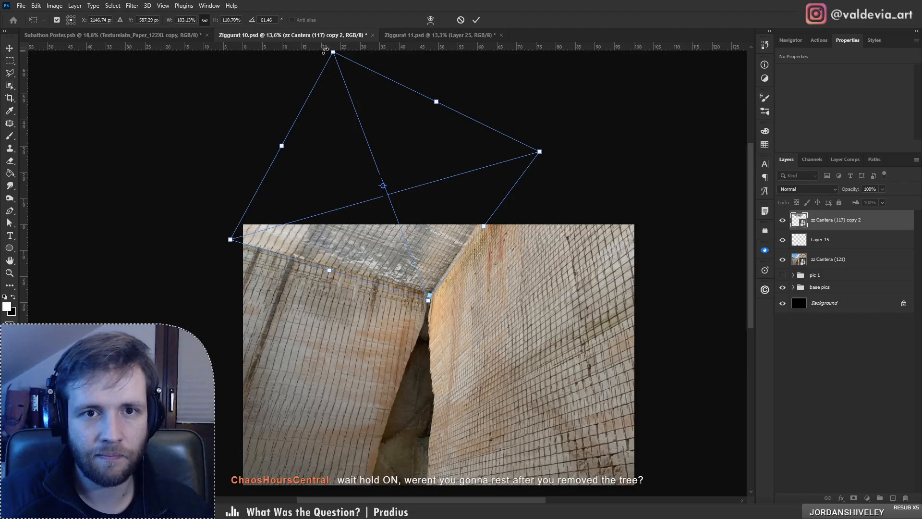
pyautogui.moveTo(335, 56); pyautogui.dragTo(390, 73)
pyautogui.moveTo(546, 181); pyautogui.dragTo(566, 186)
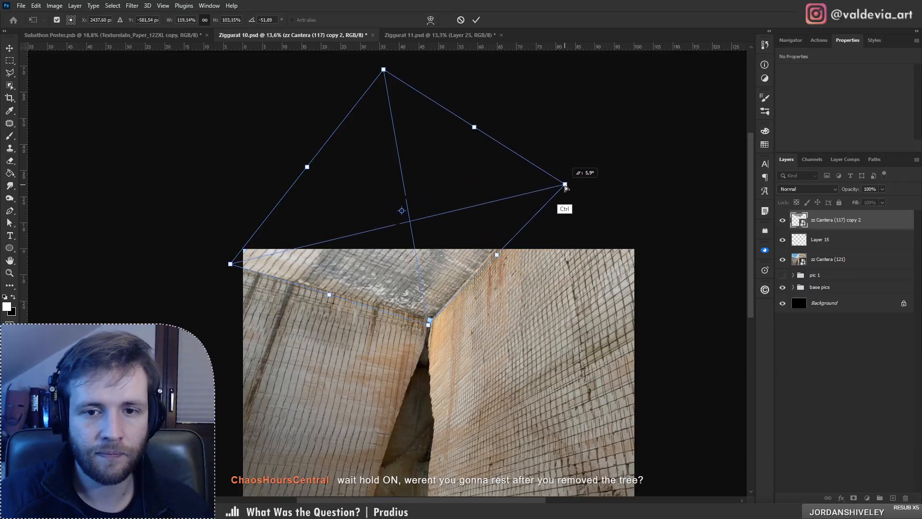
pyautogui.moveTo(383, 70); pyautogui.dragTo(317, 65)
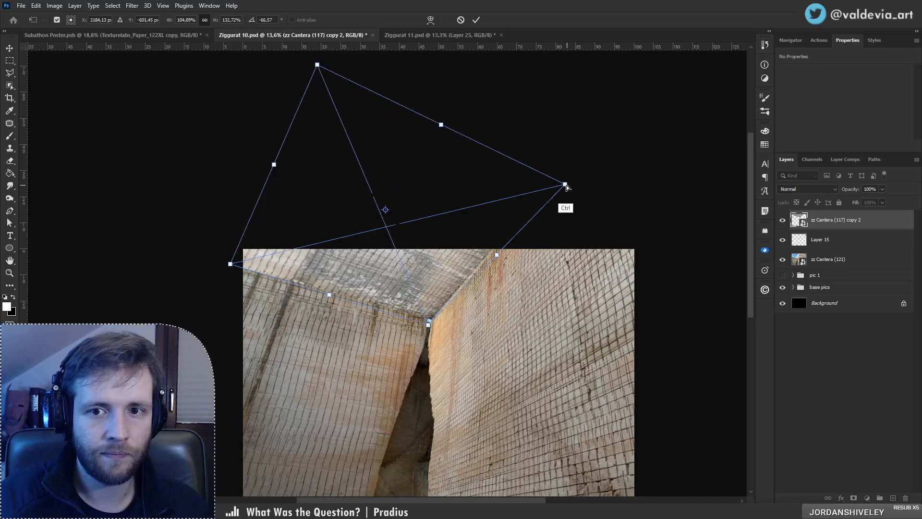
pyautogui.moveTo(566, 185); pyautogui.dragTo(557, 212)
pyautogui.moveTo(497, 254); pyautogui.dragTo(493, 268)
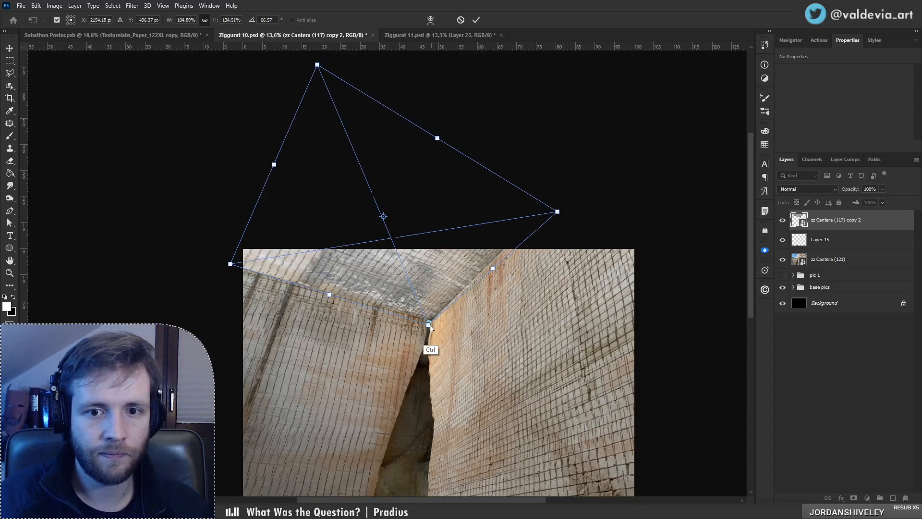
# Step: Fine-tune the slab's four corners to fit the tops of both walls and apply the transform
pyautogui.moveTo(431, 327); pyautogui.dragTo(427, 324)
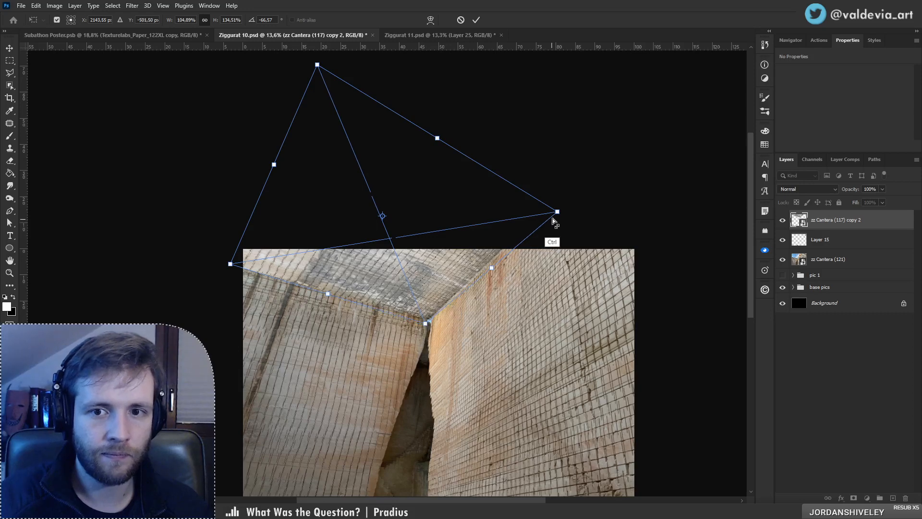
pyautogui.moveTo(557, 211); pyautogui.dragTo(539, 223)
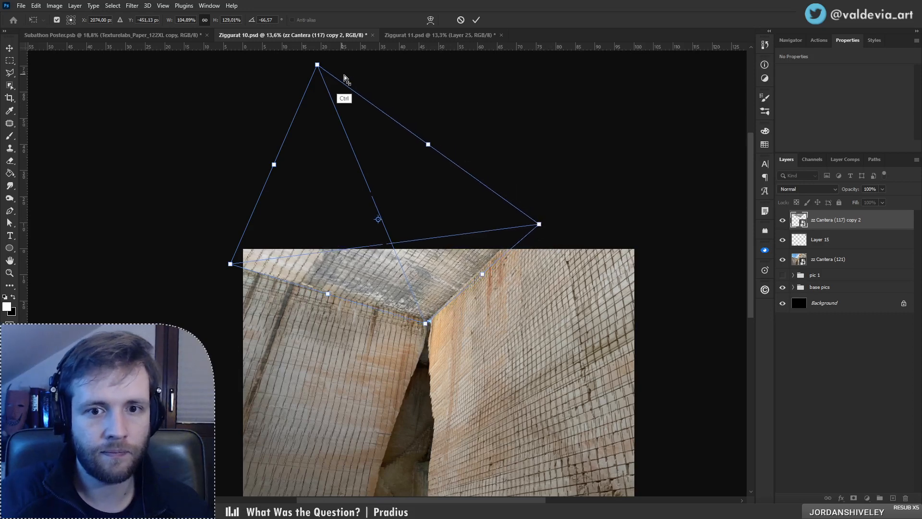
pyautogui.moveTo(317, 65)
pyautogui.mouseDown()
pyautogui.moveTo(311, 89)
pyautogui.moveTo(311, 74)
pyautogui.mouseUp()
pyautogui.moveTo(229, 268); pyautogui.dragTo(231, 267)
pyautogui.moveTo(426, 323); pyautogui.dragTo(428, 323)
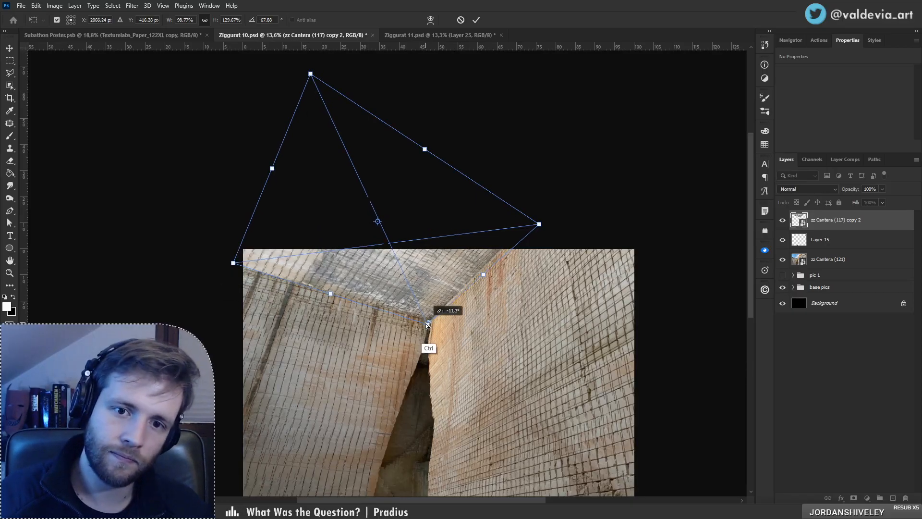
pyautogui.click(476, 20)
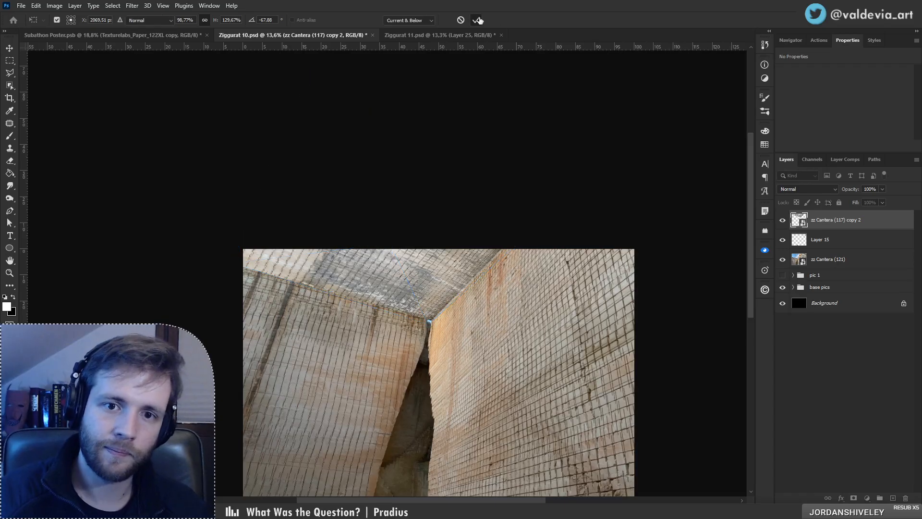
# Step: Add a layer mask to zz Cantera (117) copy 2 and set up the Hard Round 80 520 brush at about 81 px
pyautogui.moveTo(448, 289); pyautogui.dragTo(507, 285)
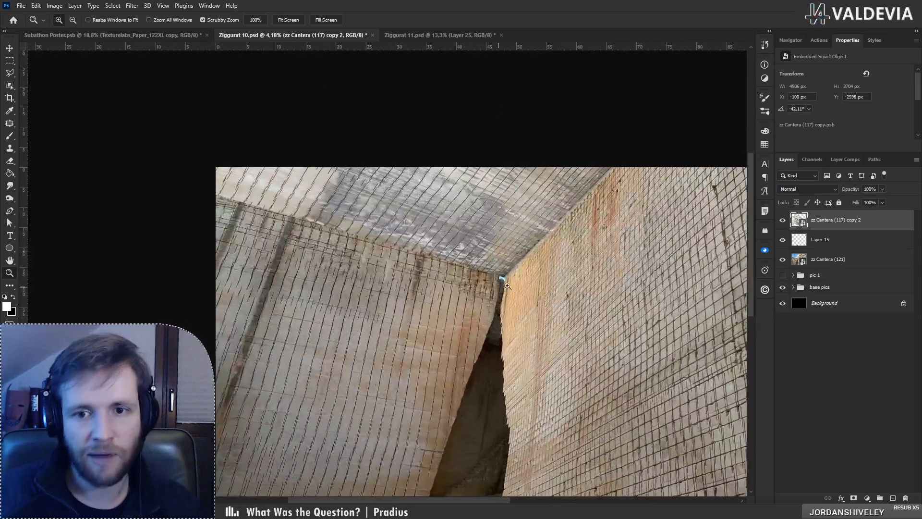
pyautogui.moveTo(531, 210); pyautogui.dragTo(637, 181)
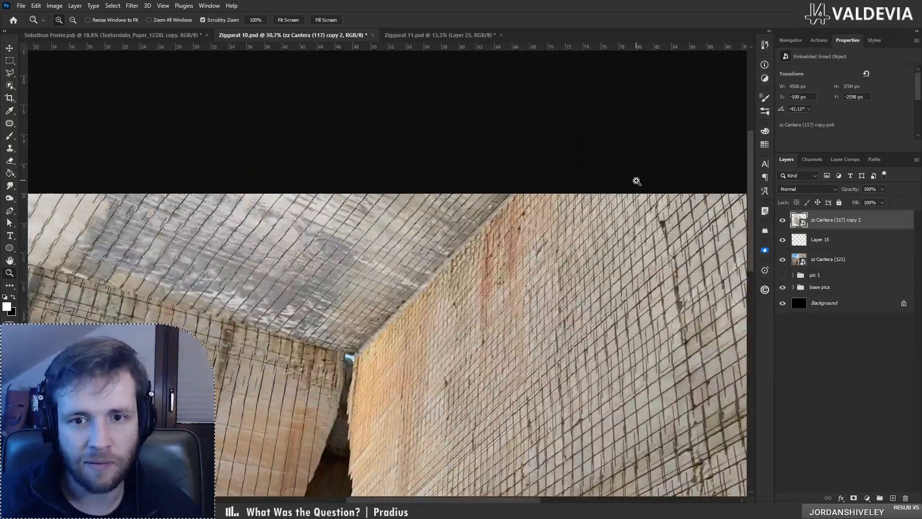
pyautogui.moveTo(408, 299); pyautogui.dragTo(425, 296)
pyautogui.press('s')
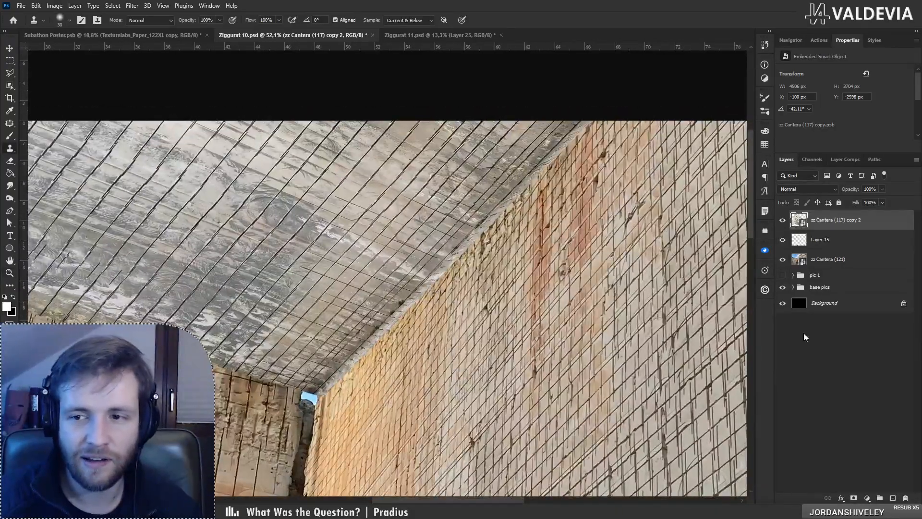
pyautogui.click(854, 498)
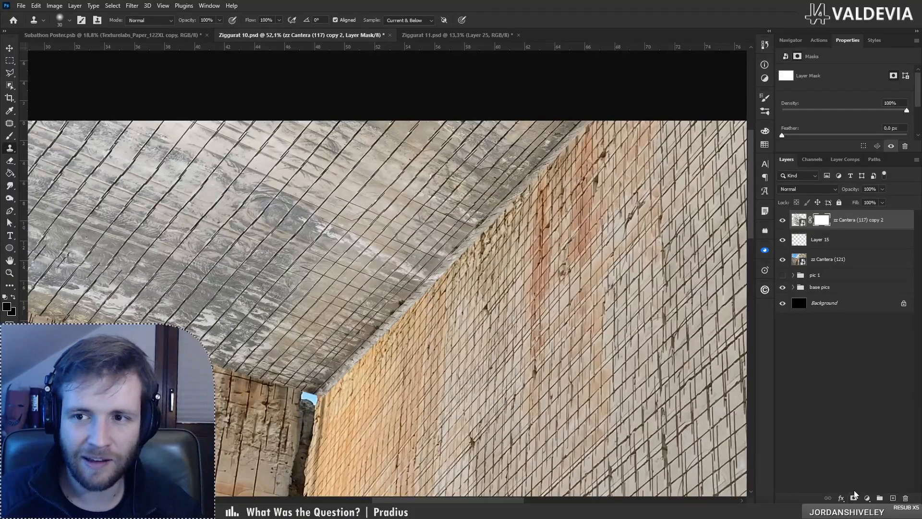
pyautogui.press('b')
pyautogui.rightClick(365, 253)
pyautogui.click(408, 359)
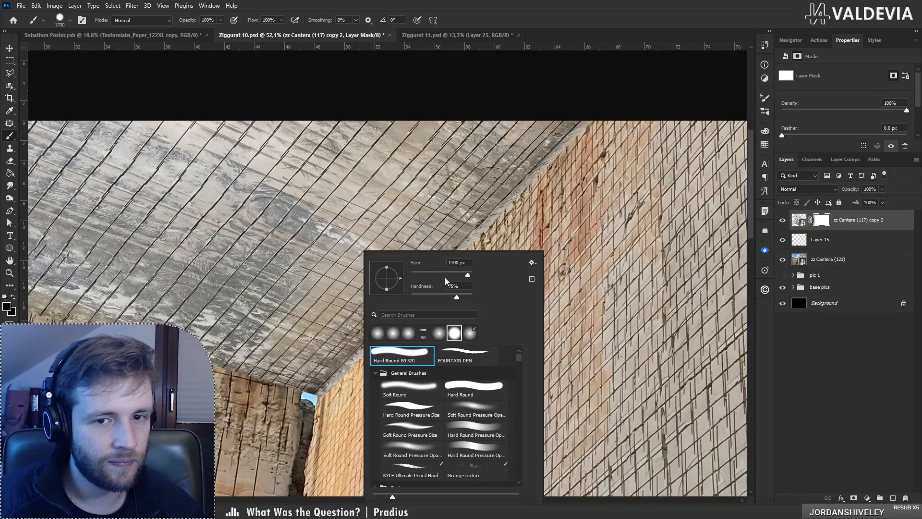
pyautogui.click(434, 275)
# Step: Mask the slab's rough edge with straight black strokes along the orange wall, and compare the result with the layer hidden
pyautogui.moveTo(323, 408); pyautogui.dragTo(339, 377)
pyautogui.hotkey('ctrl', 'z')
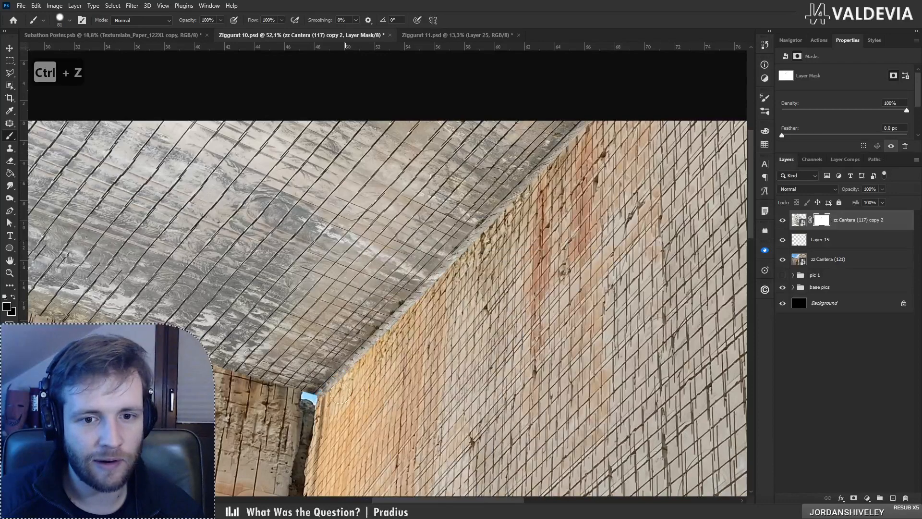
pyautogui.keyDown('shift'); pyautogui.click(541, 180); pyautogui.keyUp('shift')
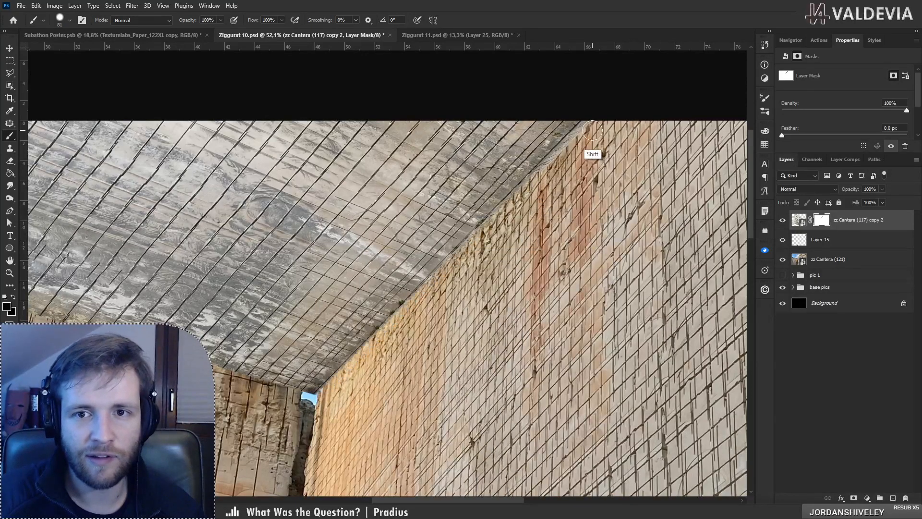
pyautogui.keyDown('shift'); pyautogui.click(597, 122); pyautogui.keyUp('shift')
pyautogui.moveTo(466, 250); pyautogui.dragTo(441, 229)
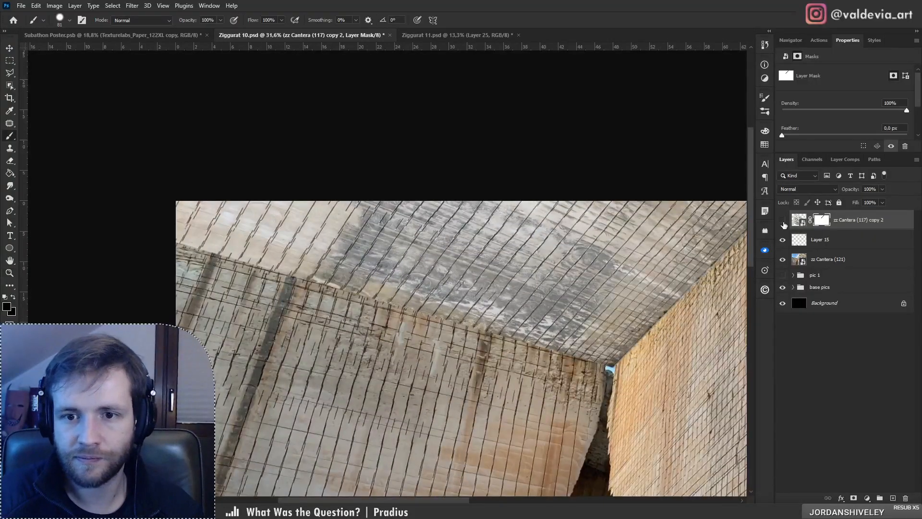
pyautogui.click(783, 224)
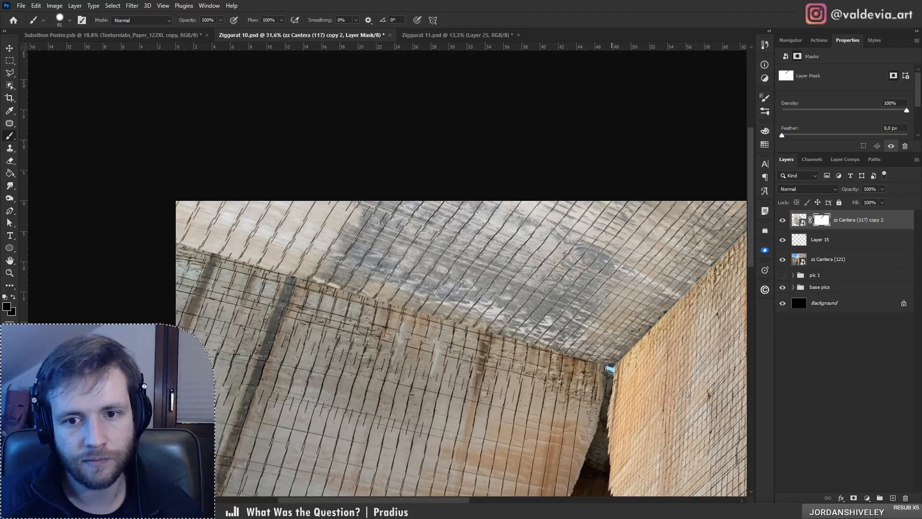
pyautogui.click(799, 220)
pyautogui.hotkey('ctrl', 't')
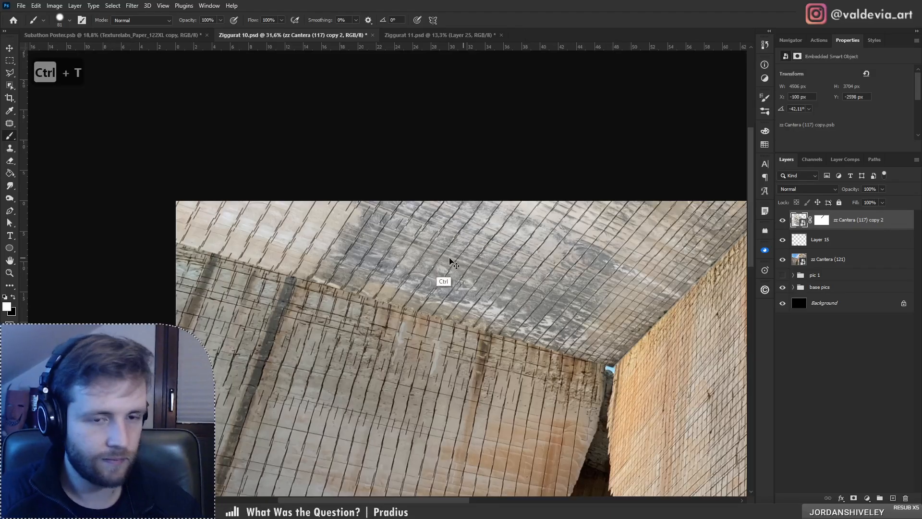
pyautogui.click(475, 19)
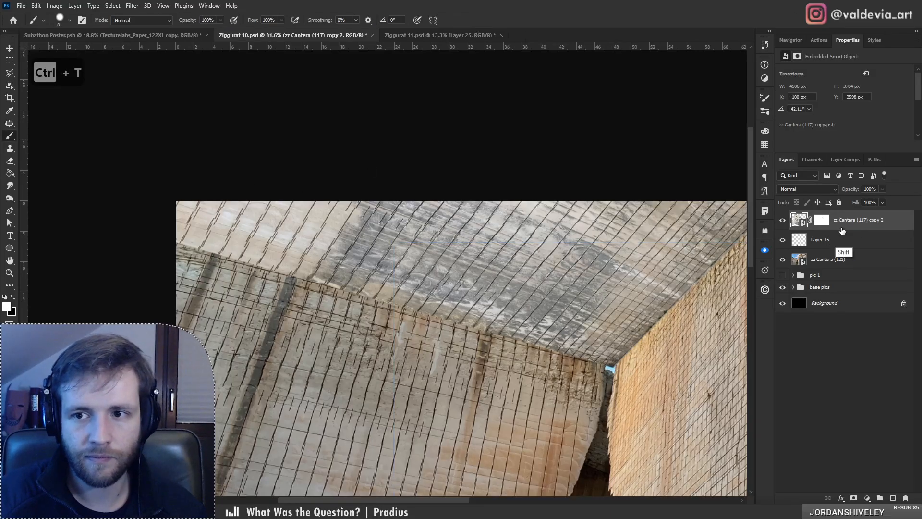
pyautogui.keyDown('shift'); pyautogui.click(822, 220); pyautogui.keyUp('shift')
pyautogui.hotkey('ctrl', 't')
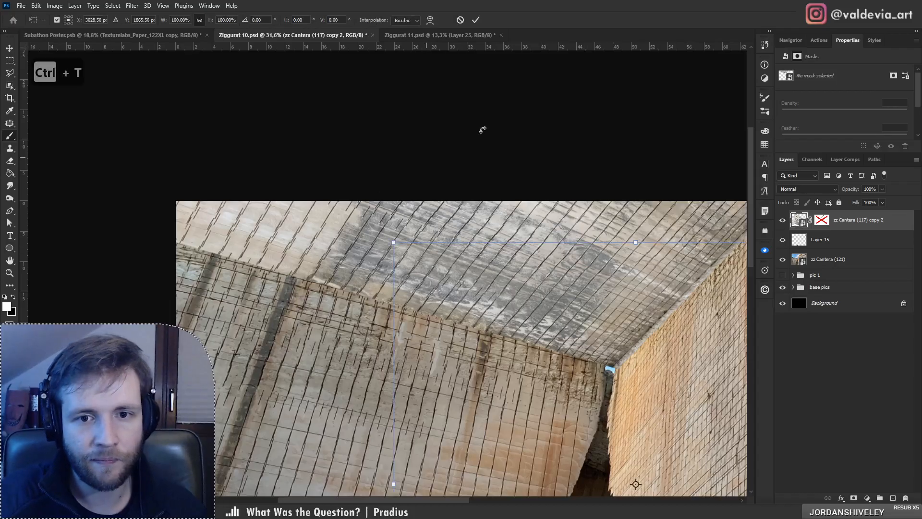
pyautogui.click(460, 19)
pyautogui.keyDown('shift'); pyautogui.click(822, 220); pyautogui.keyUp('shift')
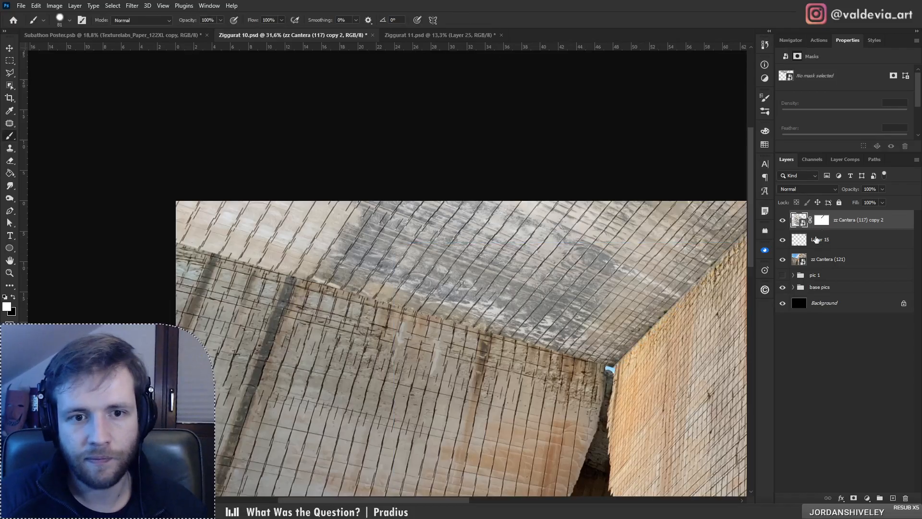
# Step: Mask the ceiling slab's edge with a straight black stroke along the top of the grey wall, undoing the extra strokes at the corner
pyautogui.click(822, 221)
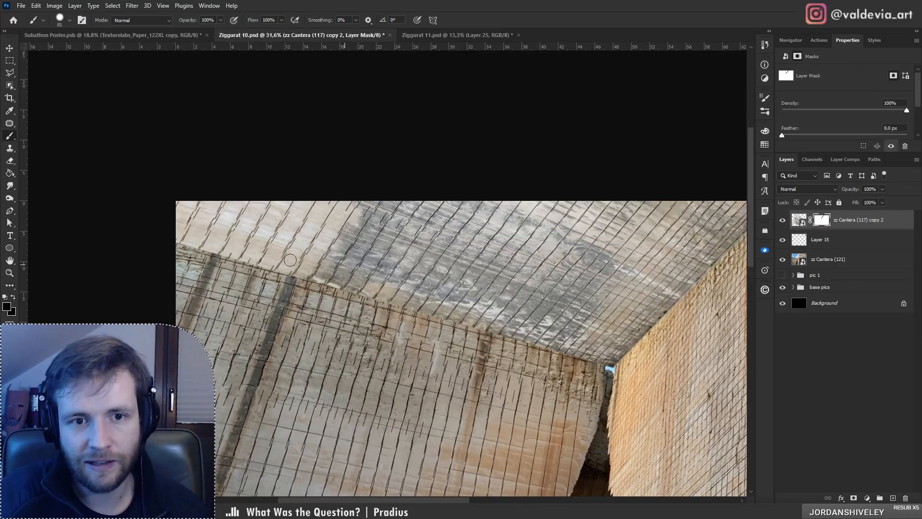
pyautogui.keyDown('shift'); pyautogui.click(604, 365); pyautogui.keyUp('shift')
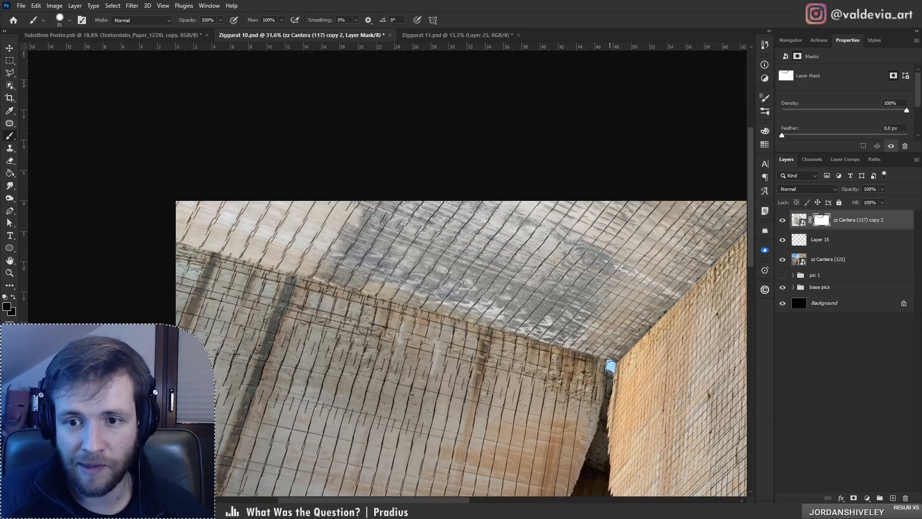
pyautogui.press('z')
pyautogui.moveTo(505, 269); pyautogui.dragTo(576, 263)
pyautogui.press('b')
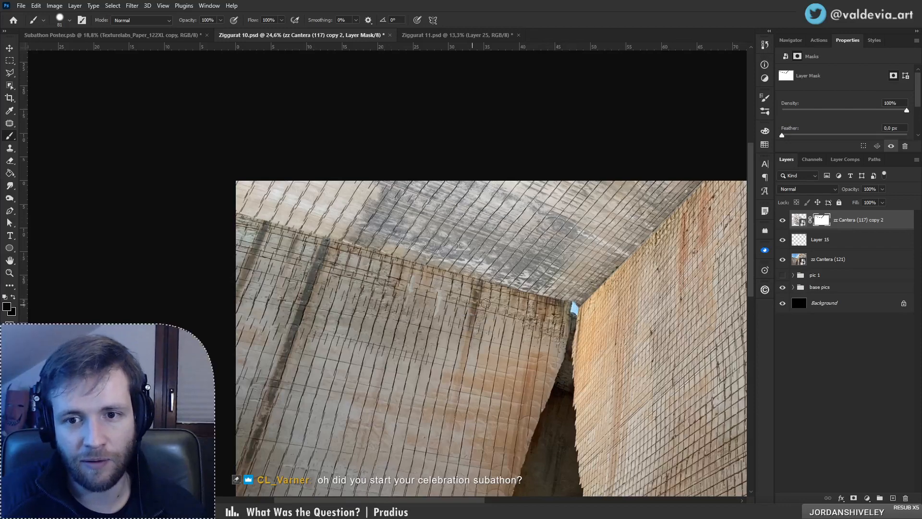
pyautogui.hotkey('ctrl', 'z')
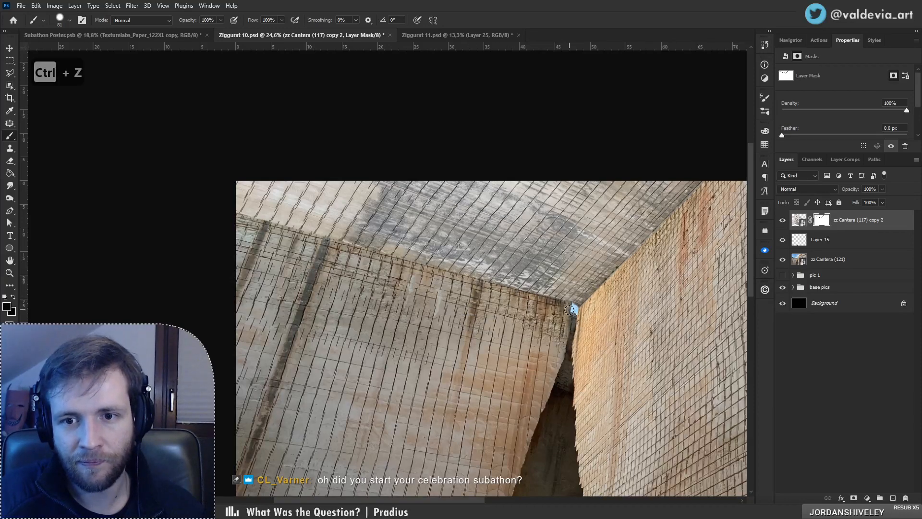
pyautogui.press('z')
pyautogui.moveTo(485, 291); pyautogui.dragTo(594, 302)
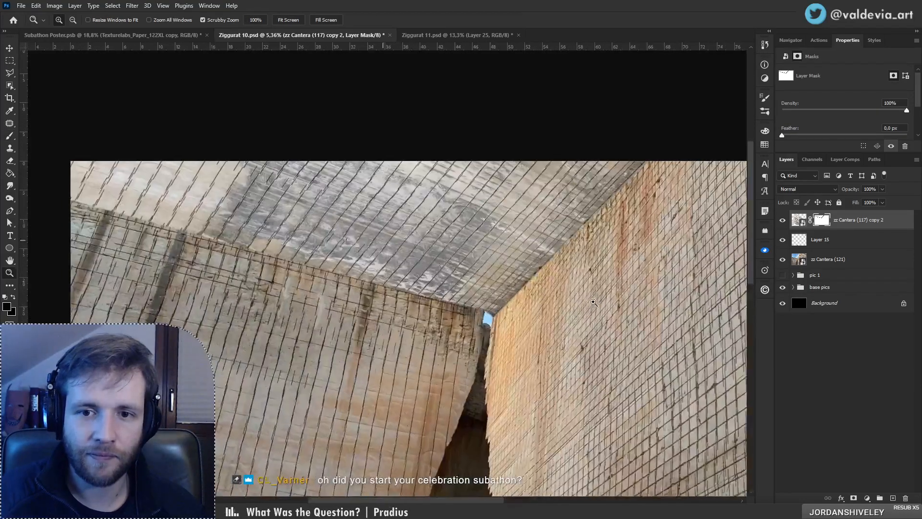
pyautogui.press('b')
pyautogui.hotkey('ctrl', 'z')
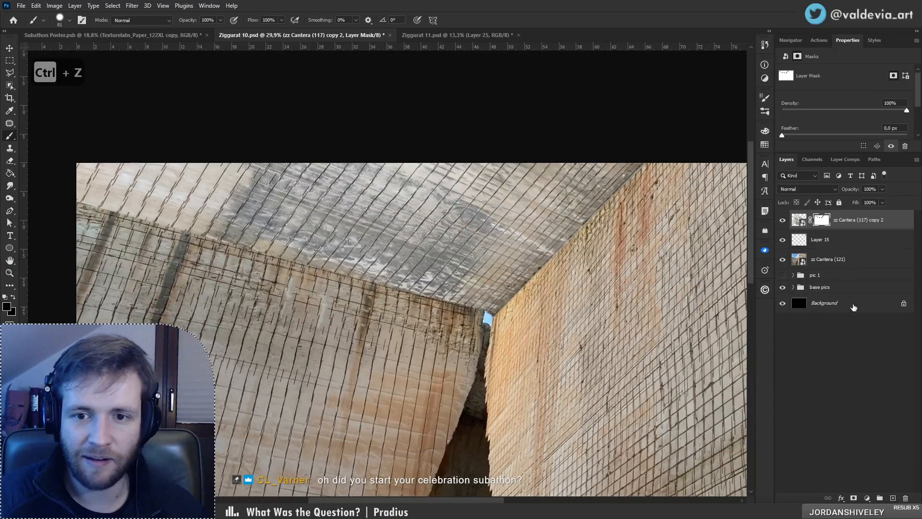
# Step: Clone nearby stone over the blue sky gap where the two walls meet the ceiling, working on Layer 15
pyautogui.click(852, 241)
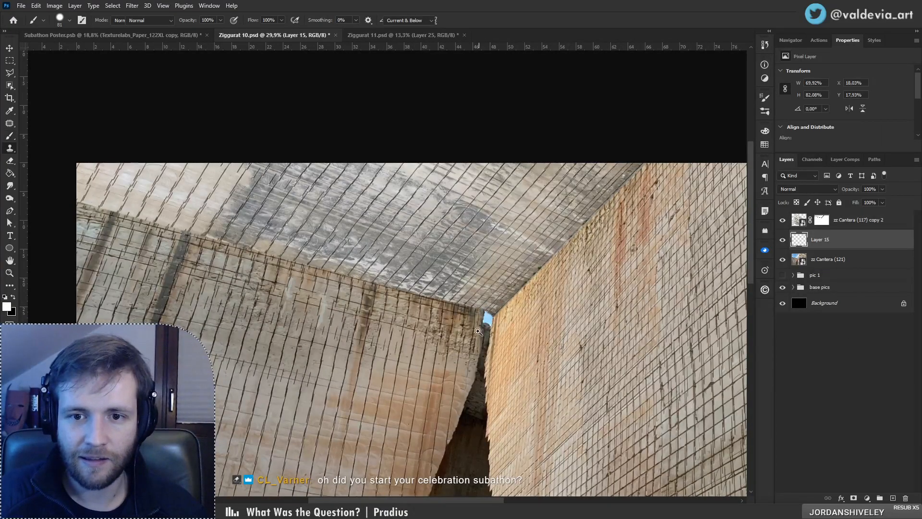
pyautogui.moveTo(478, 331)
pyautogui.mouseDown()
pyautogui.moveTo(505, 307)
pyautogui.moveTo(510, 257)
pyautogui.mouseUp()
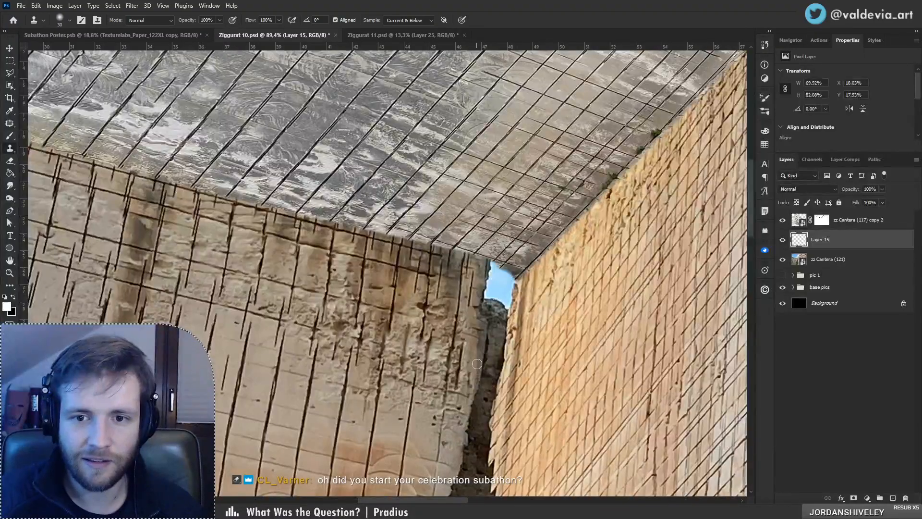
pyautogui.moveTo(488, 313); pyautogui.dragTo(482, 316)
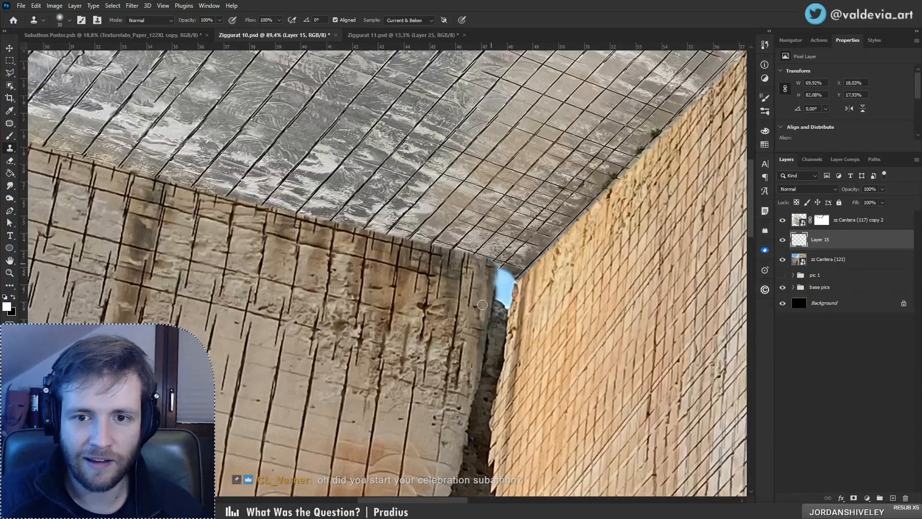
pyautogui.moveTo(498, 274)
pyautogui.mouseDown()
pyautogui.moveTo(499, 315)
pyautogui.moveTo(509, 278)
pyautogui.moveTo(498, 270)
pyautogui.moveTo(511, 297)
pyautogui.mouseUp()
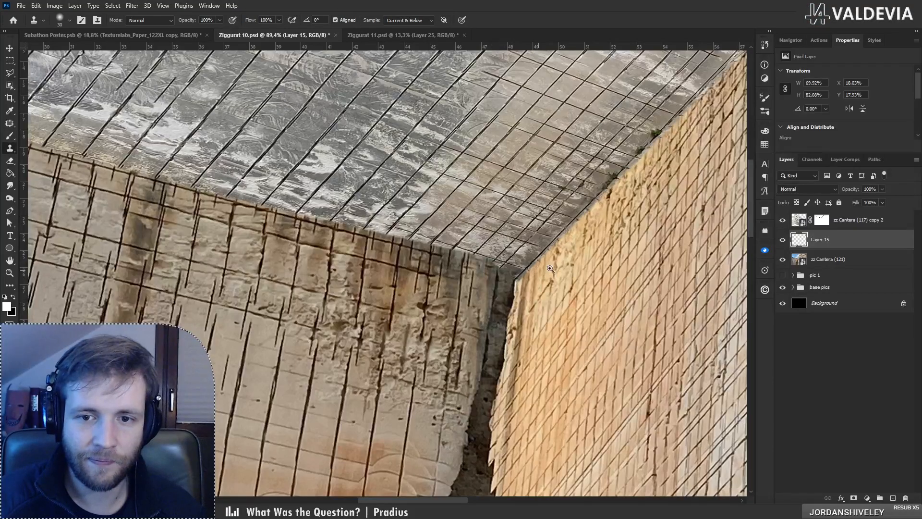
pyautogui.moveTo(550, 269); pyautogui.dragTo(508, 258)
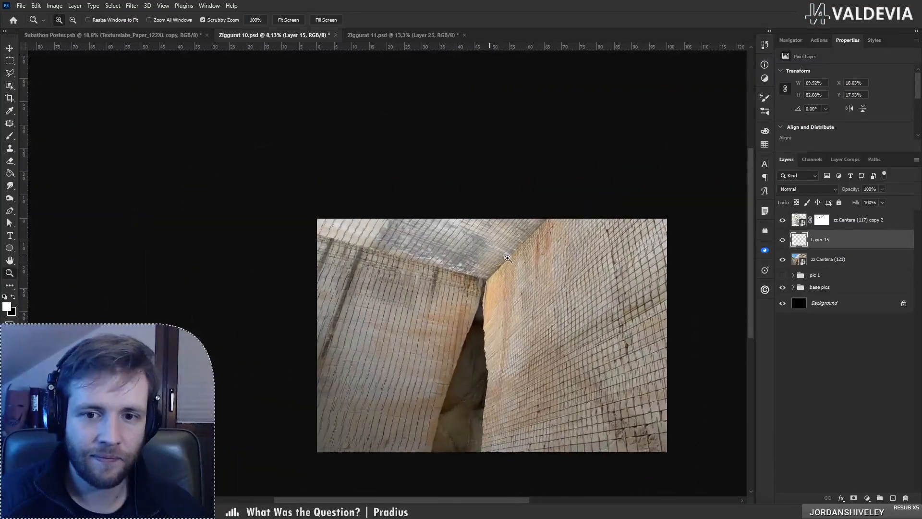
pyautogui.press('s')
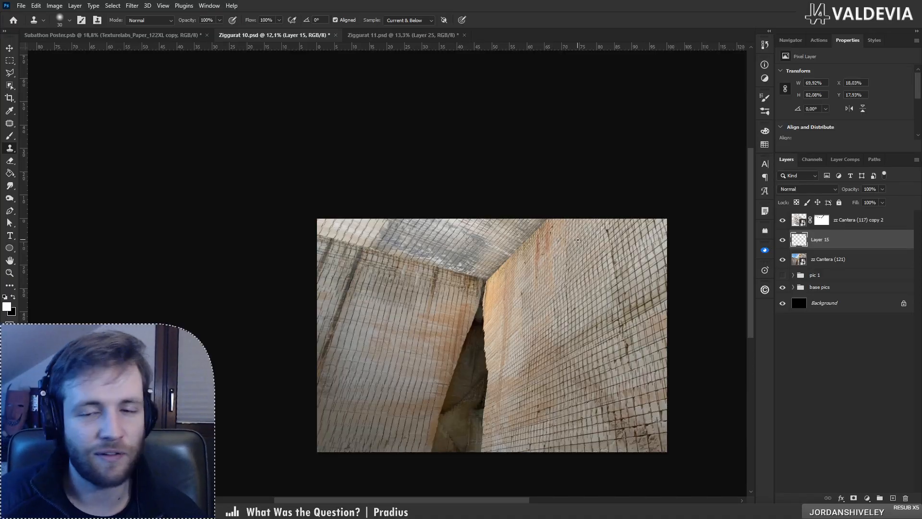
# Step: Add a new layer clipped to zz Cantera (117) copy 2 and set its blend mode to Overlay
pyautogui.hotkey('alt', ']')
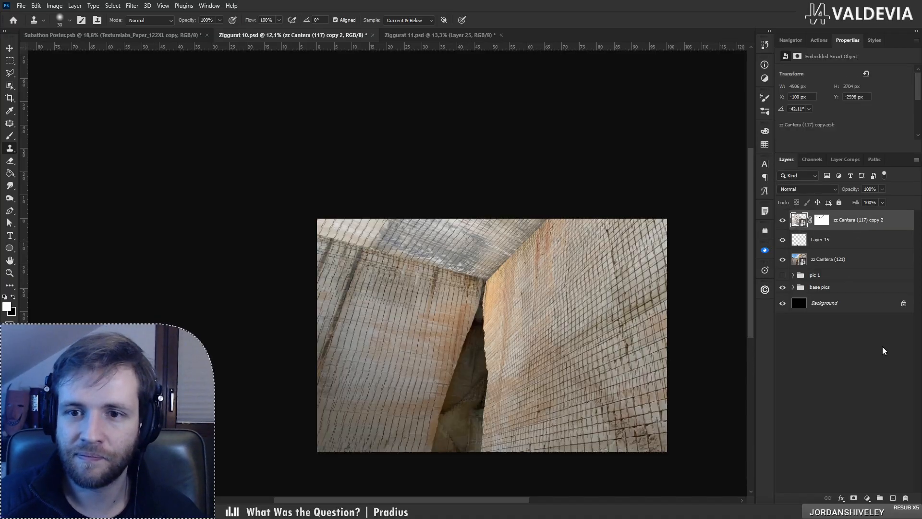
pyautogui.click(893, 498)
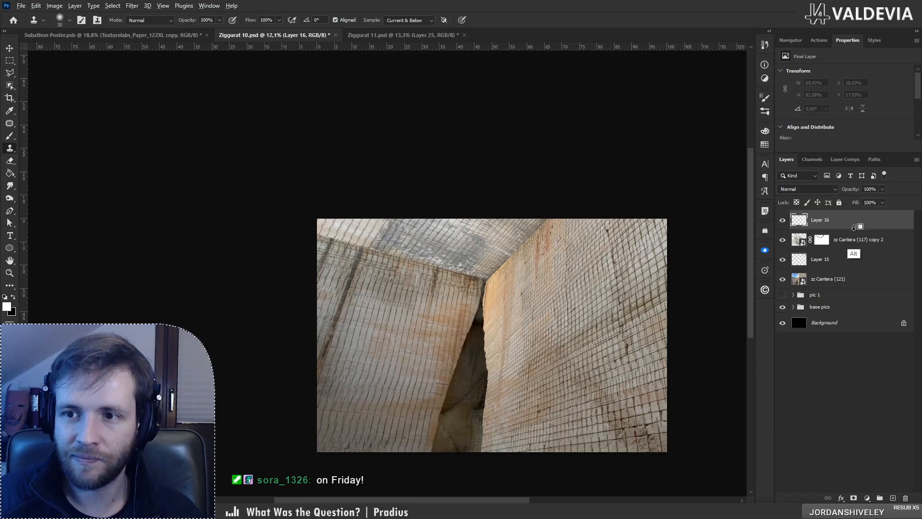
pyautogui.click(806, 189)
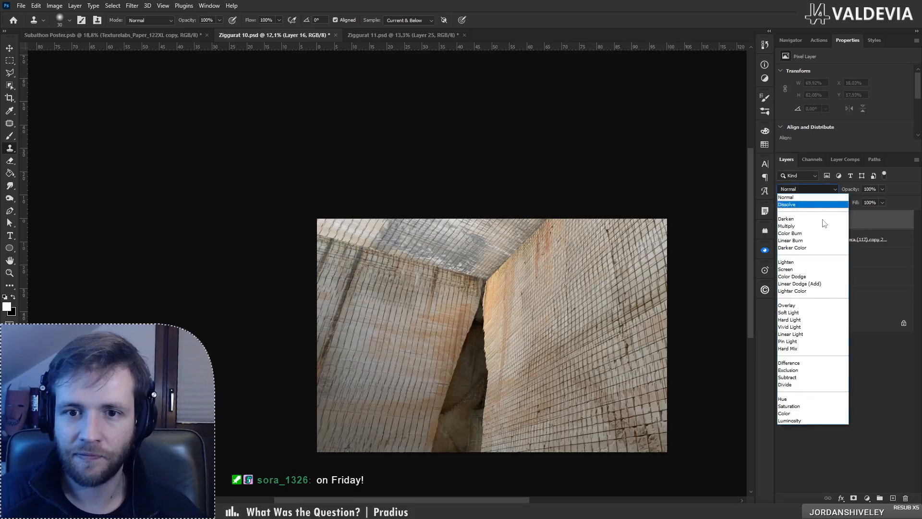
pyautogui.click(796, 312)
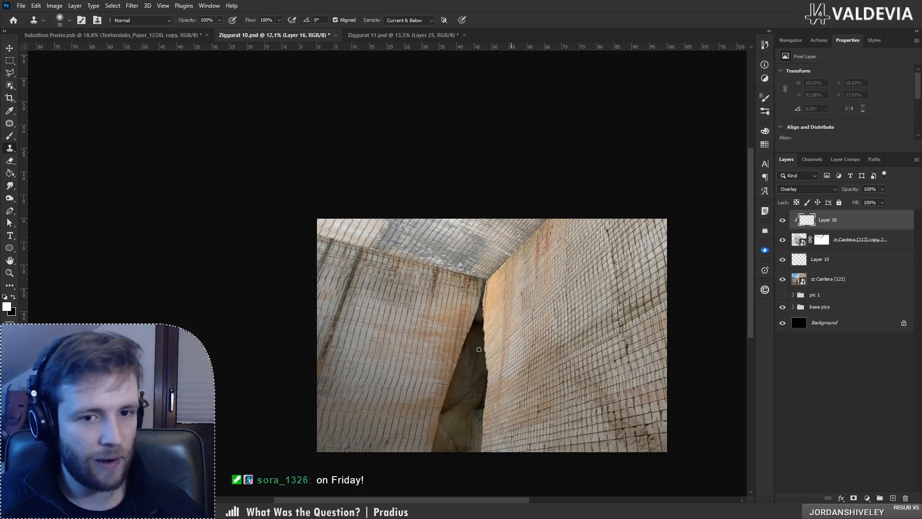
# Step: Darken the ceiling along its edges with the walls using black strokes from a very large soft brush, about 2165 px
pyautogui.press('b')
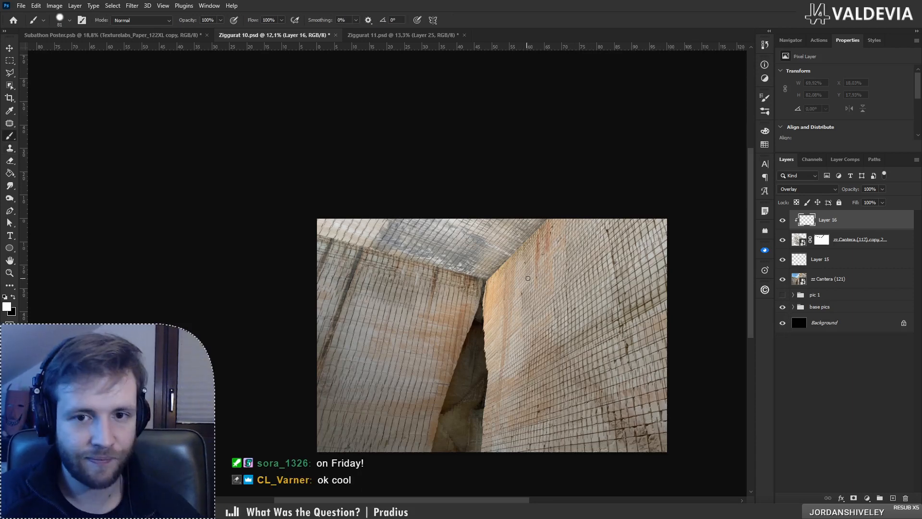
pyautogui.rightClick(526, 275)
pyautogui.click(645, 407)
pyautogui.moveTo(478, 282); pyautogui.dragTo(546, 222)
pyautogui.hotkey('ctrl', 'z')
pyautogui.press('x')
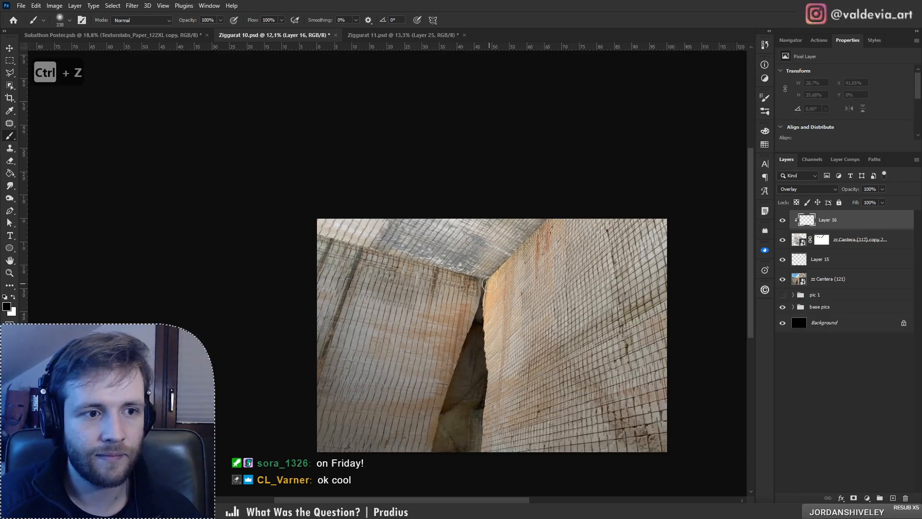
pyautogui.moveTo(486, 285)
pyautogui.mouseDown()
pyautogui.moveTo(568, 198)
pyautogui.moveTo(536, 215)
pyautogui.moveTo(266, 229)
pyautogui.mouseUp()
pyautogui.hotkey('ctrl', 'z')
pyautogui.rightClick(504, 255)
pyautogui.moveTo(455, 282); pyautogui.dragTo(284, 253)
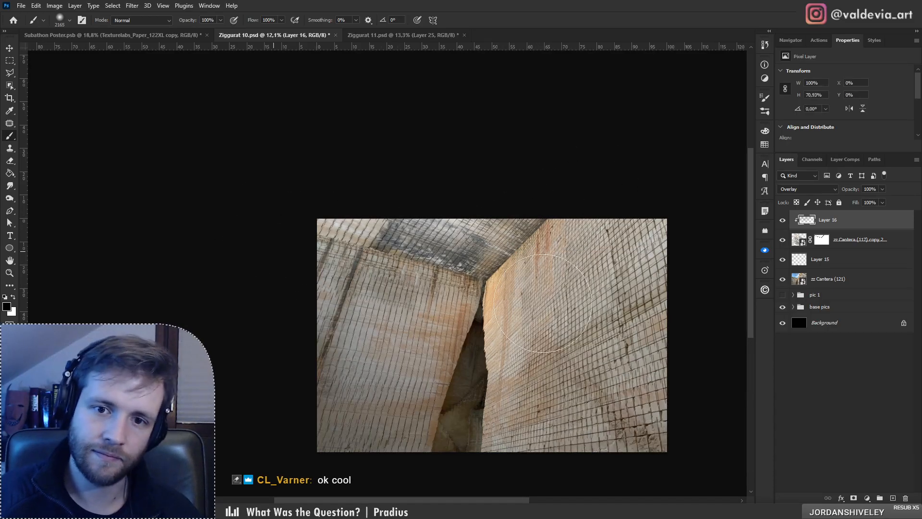
# Step: Add another clipped layer in Color mode above Layer 16 and tint the ceiling with a colour sampled from the grey wall
pyautogui.click(893, 498)
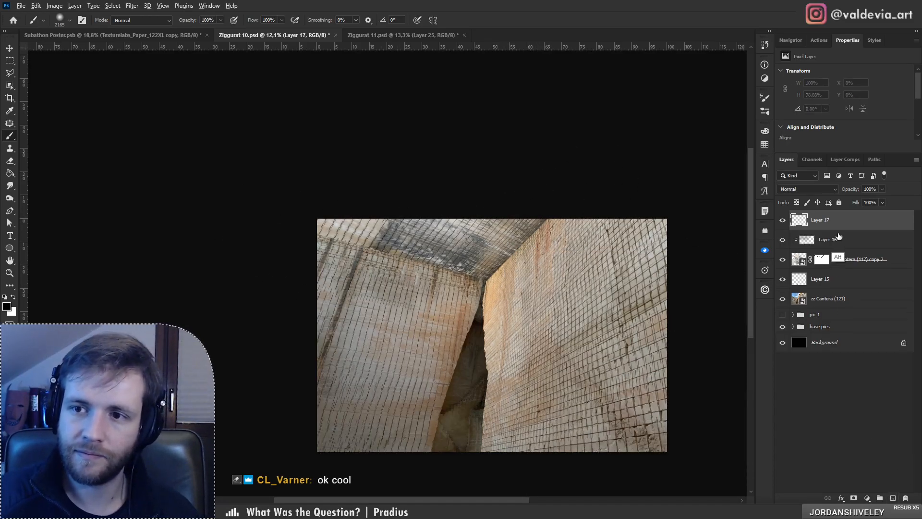
pyautogui.keyDown('alt'); pyautogui.click(838, 229); pyautogui.keyUp('alt')
pyautogui.click(807, 189)
pyautogui.click(779, 411)
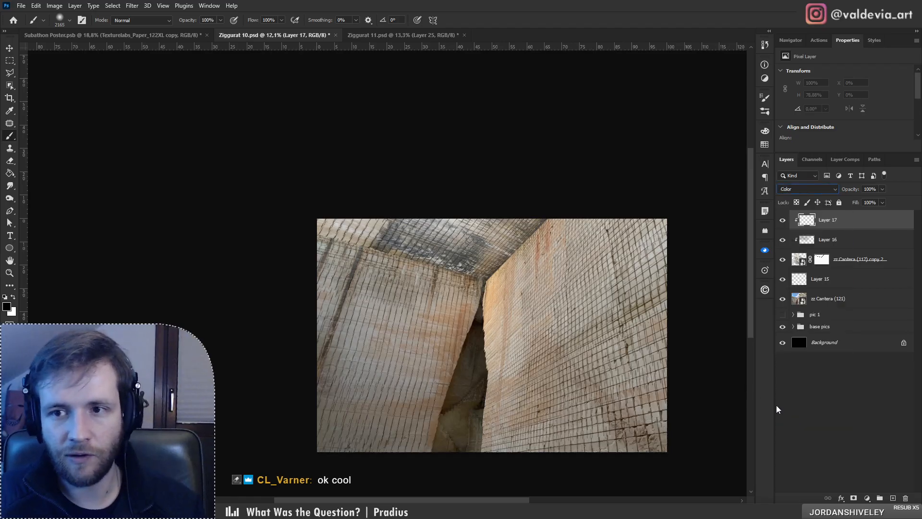
pyautogui.keyDown('alt'); pyautogui.click(438, 313); pyautogui.keyUp('alt')
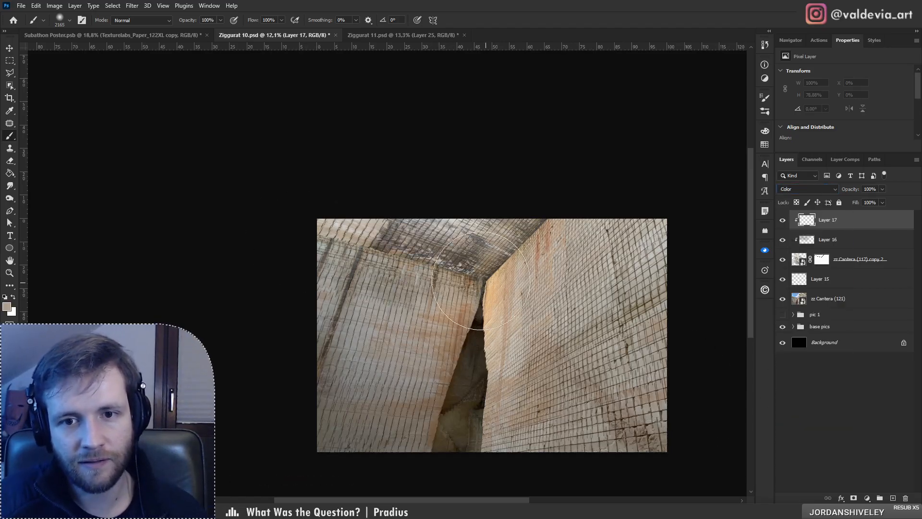
pyautogui.moveTo(481, 281); pyautogui.dragTo(557, 215)
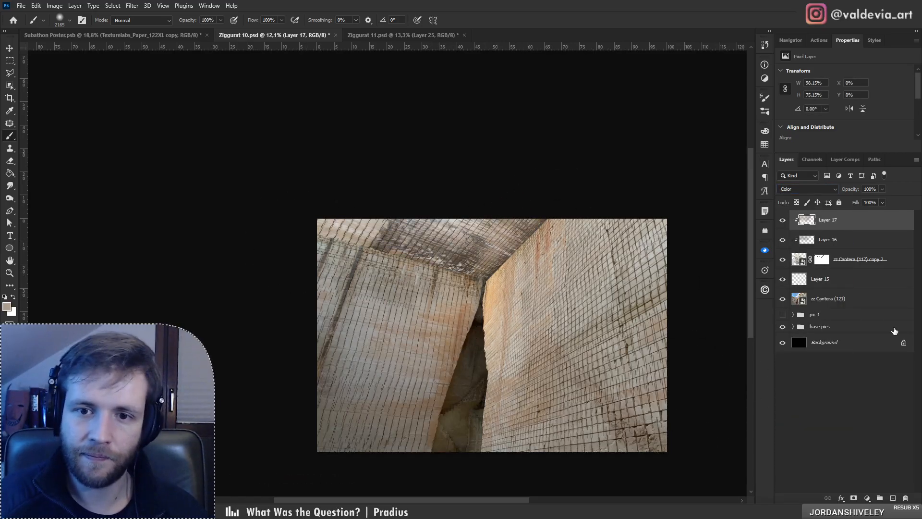
# Step: Add a new layer directly above Layer 15 and set its blend mode to Color
pyautogui.click(874, 278)
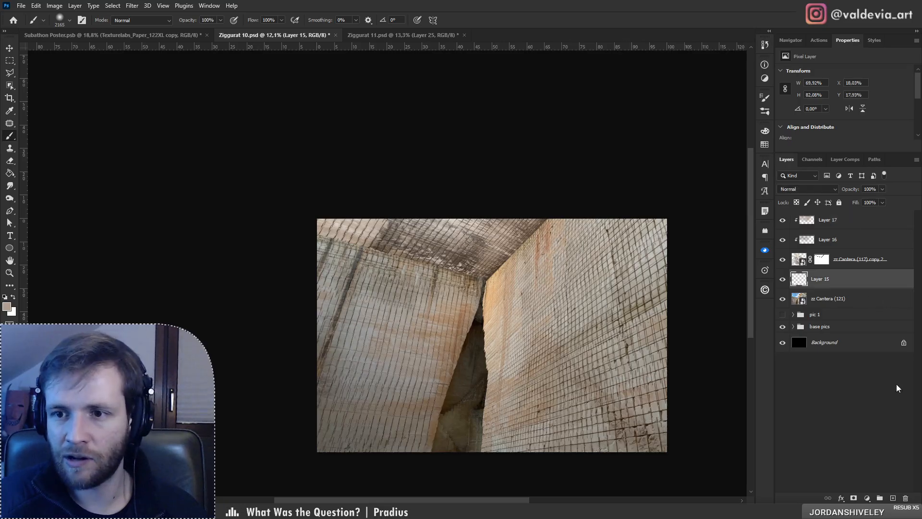
pyautogui.click(892, 500)
pyautogui.click(823, 190)
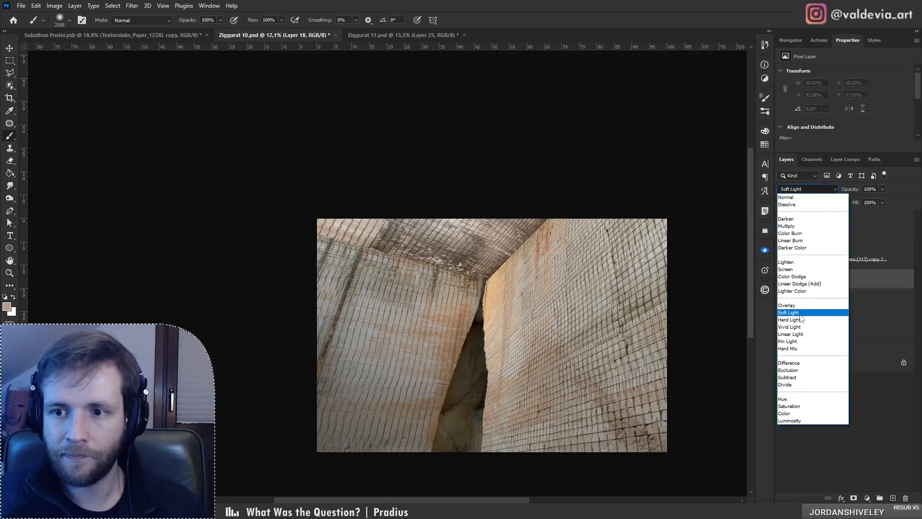
pyautogui.click(790, 413)
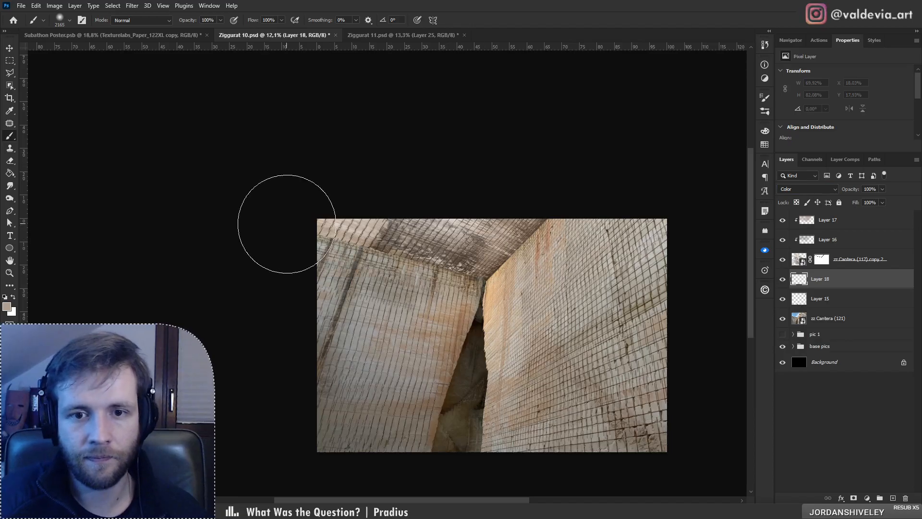
# Step: Undo the first colour strokes and tint the upper parts of both walls with brown tones sampled from the ceiling
pyautogui.hotkey('ctrl', 'z')
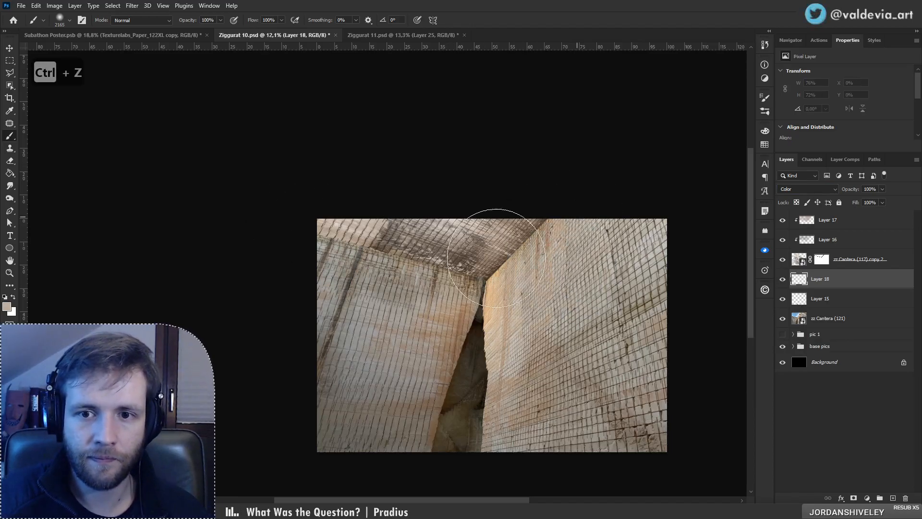
pyautogui.hotkey('ctrl', 'z')
pyautogui.moveTo(554, 245); pyautogui.dragTo(510, 278)
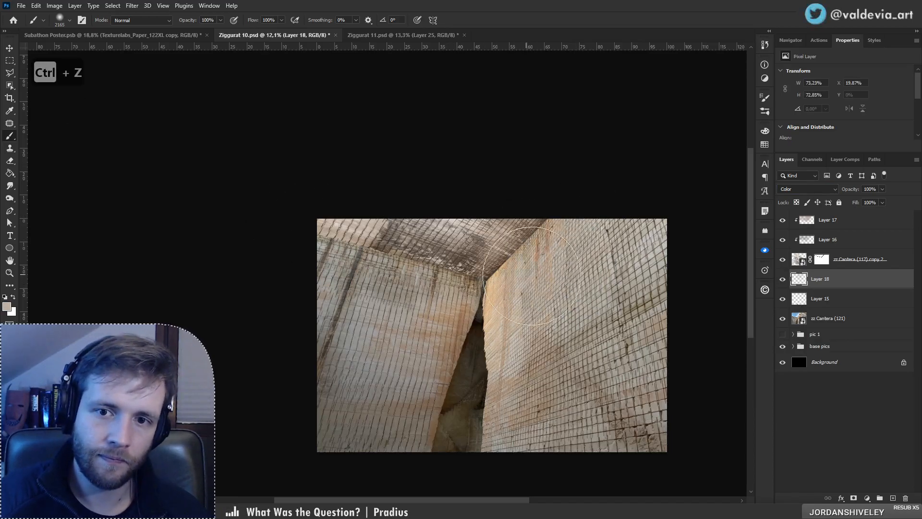
pyautogui.keyDown('alt'); pyautogui.click(515, 244); pyautogui.keyUp('alt')
pyautogui.moveTo(593, 192); pyautogui.dragTo(502, 248)
pyautogui.keyDown('alt'); pyautogui.click(477, 260); pyautogui.keyUp('alt')
pyautogui.moveTo(460, 270); pyautogui.dragTo(314, 260)
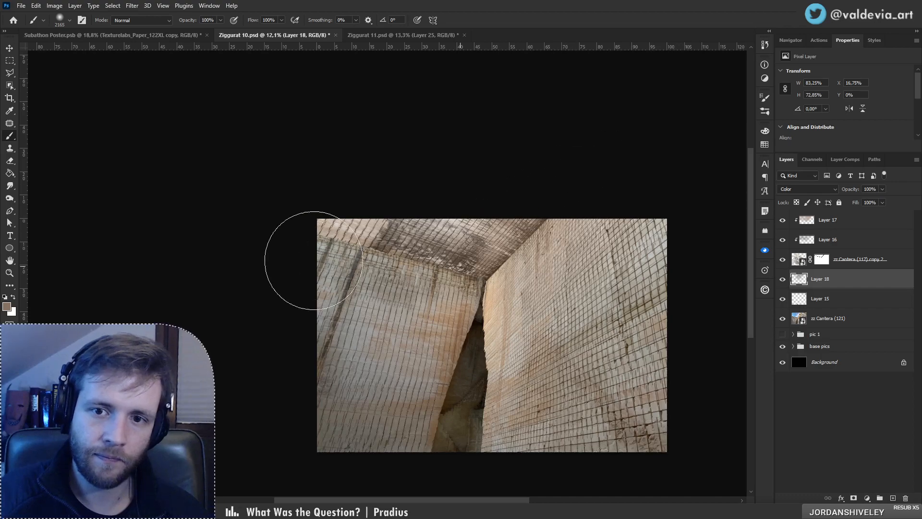
pyautogui.moveTo(446, 290); pyautogui.dragTo(388, 264)
pyautogui.hotkey('ctrl', 'space')
pyautogui.moveTo(445, 259)
pyautogui.mouseDown()
pyautogui.moveTo(392, 258)
pyautogui.moveTo(444, 261)
pyautogui.mouseUp()
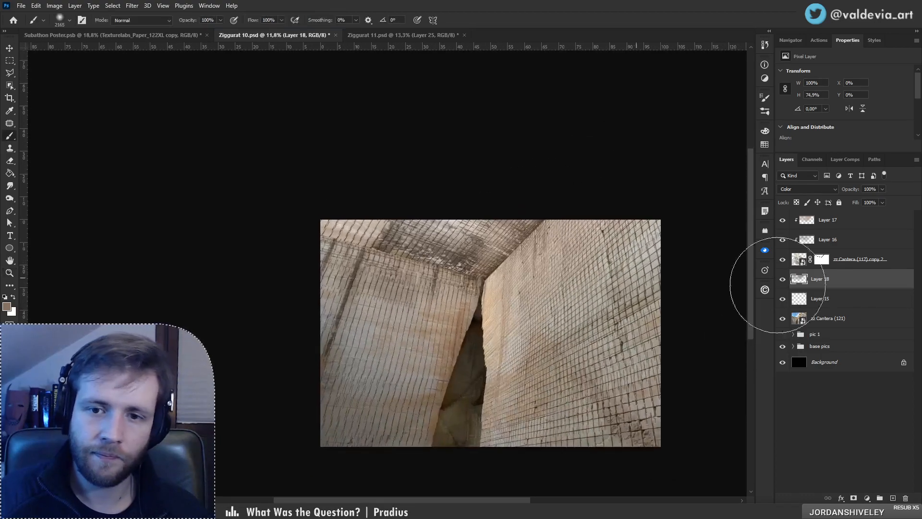
# Step: Add a new layer above Layer 15, then move it and Layer 18 above the clipped ceiling layers, with Layer 18 next to Layer 17
pyautogui.click(862, 302)
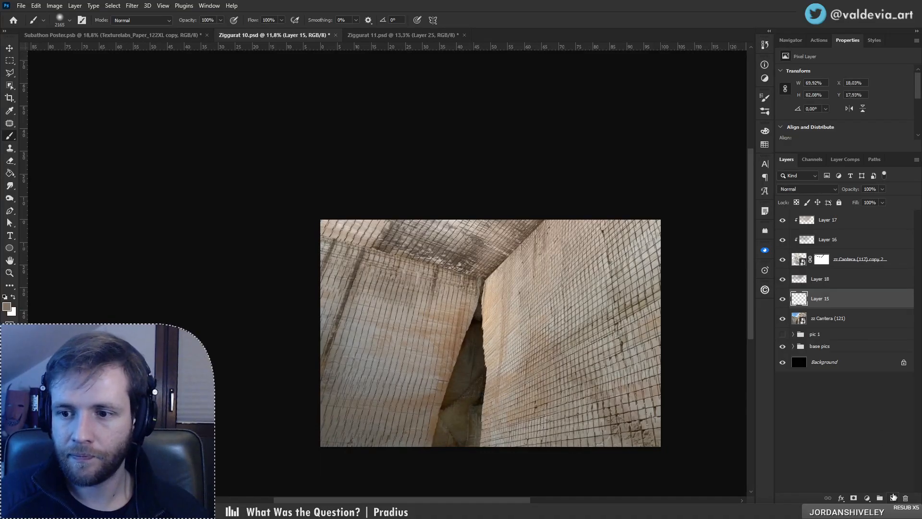
pyautogui.click(893, 498)
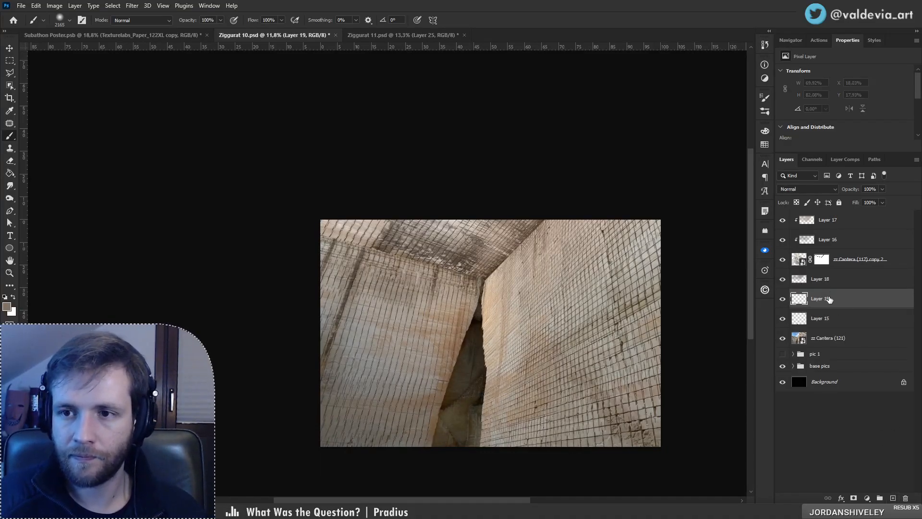
pyautogui.moveTo(830, 299); pyautogui.dragTo(851, 213)
pyautogui.moveTo(837, 311); pyautogui.dragTo(835, 230)
# Step: Merge Layer 18 with Layer 17 and set the merged layer's blend mode to Color
pyautogui.keyDown('shift'); pyautogui.click(836, 221); pyautogui.keyUp('shift')
pyautogui.rightClick(833, 241)
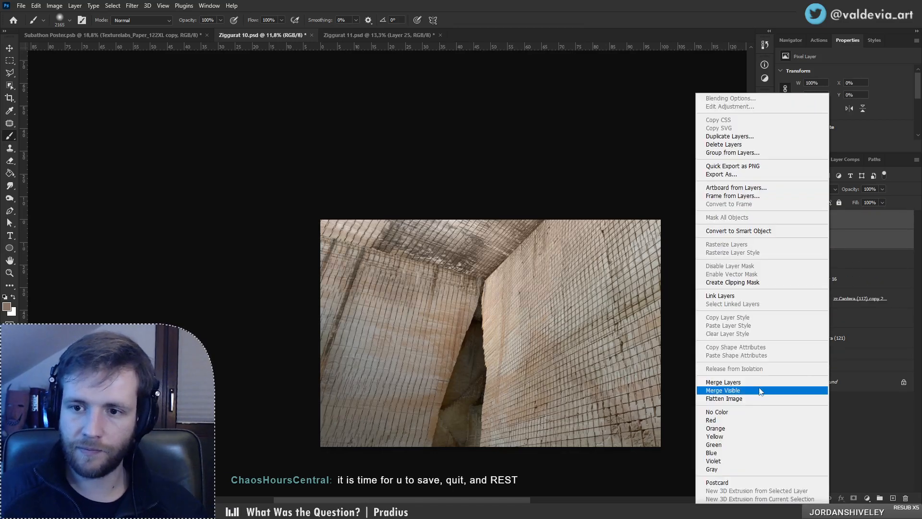
pyautogui.click(724, 382)
pyautogui.click(801, 189)
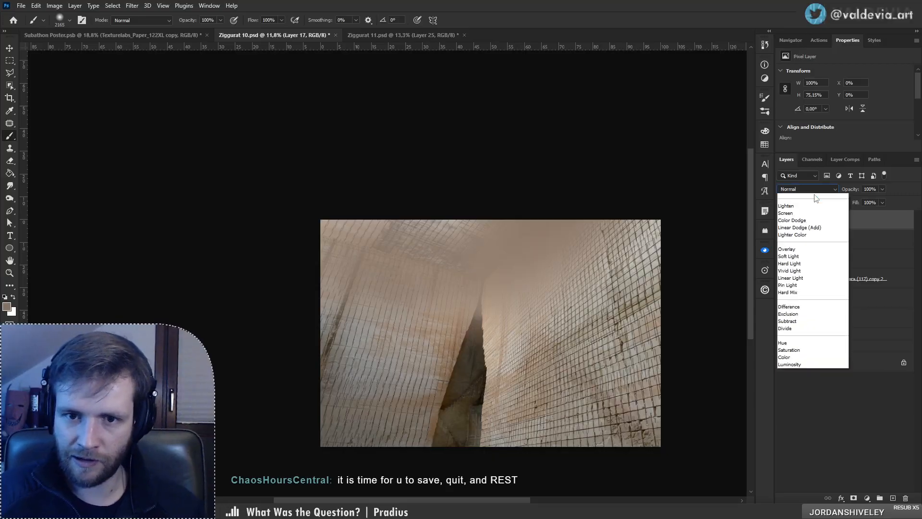
pyautogui.click(794, 412)
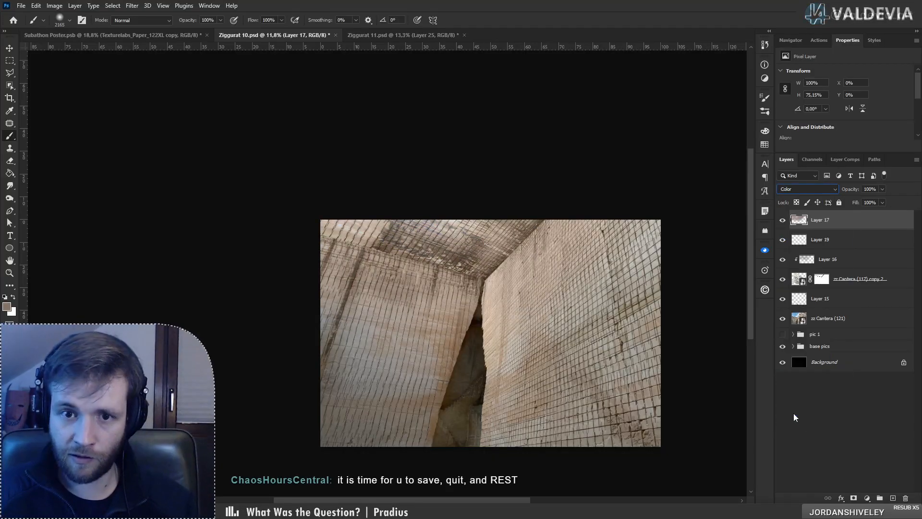
# Step: Make Layer 19 active, save both Ziggurat 10.psd and Ziggurat 11.psd, and return to Ziggurat 10.psd
pyautogui.click(831, 240)
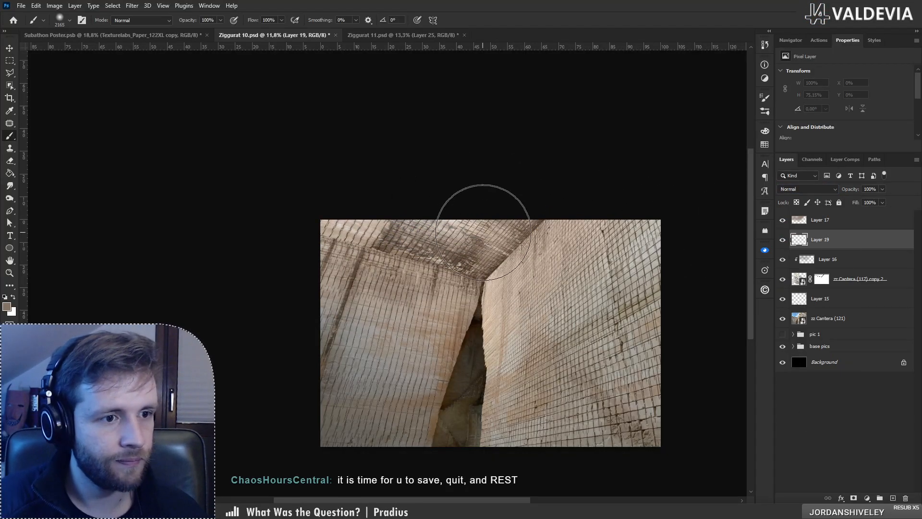
pyautogui.hotkey('ctrl', 's')
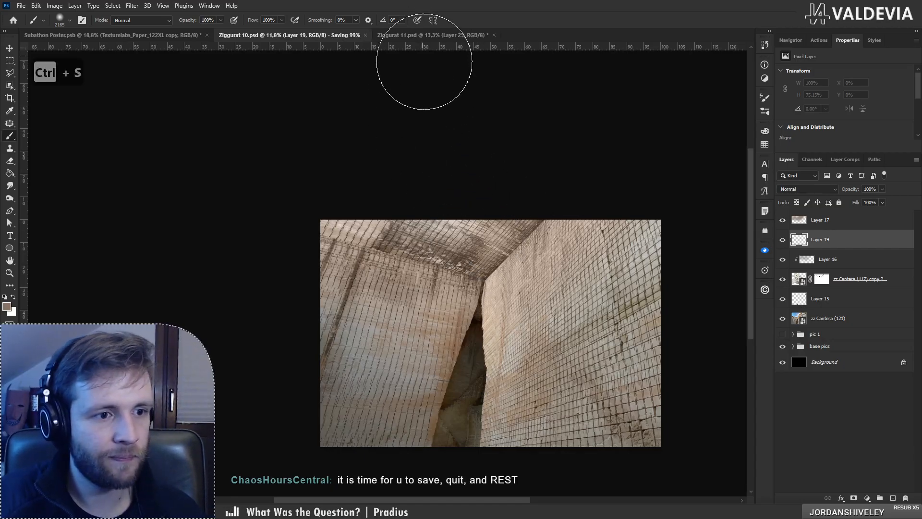
pyautogui.click(429, 34)
pyautogui.hotkey('ctrl', 's')
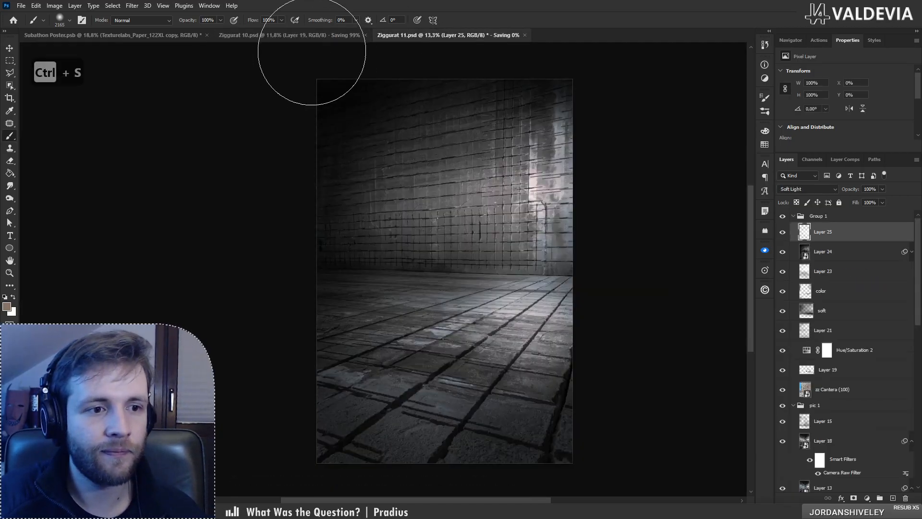
pyautogui.click(318, 35)
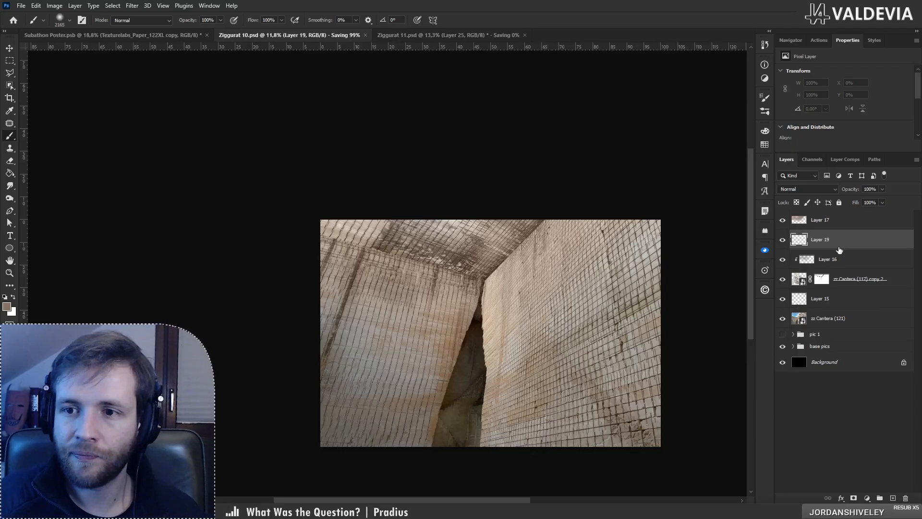
# Step: Undo the test stroke on Layer 19 and set the layer's blend mode to Soft Light
pyautogui.hotkey('ctrl', 'z')
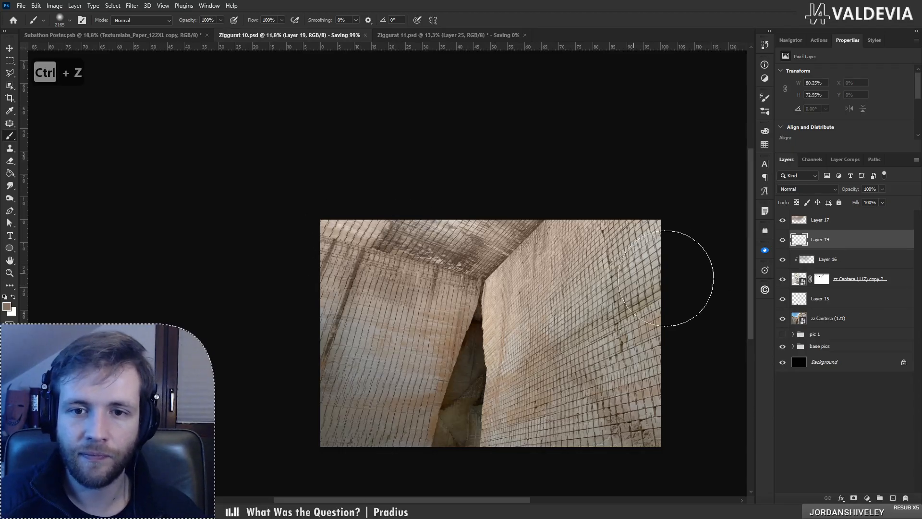
pyautogui.click(803, 189)
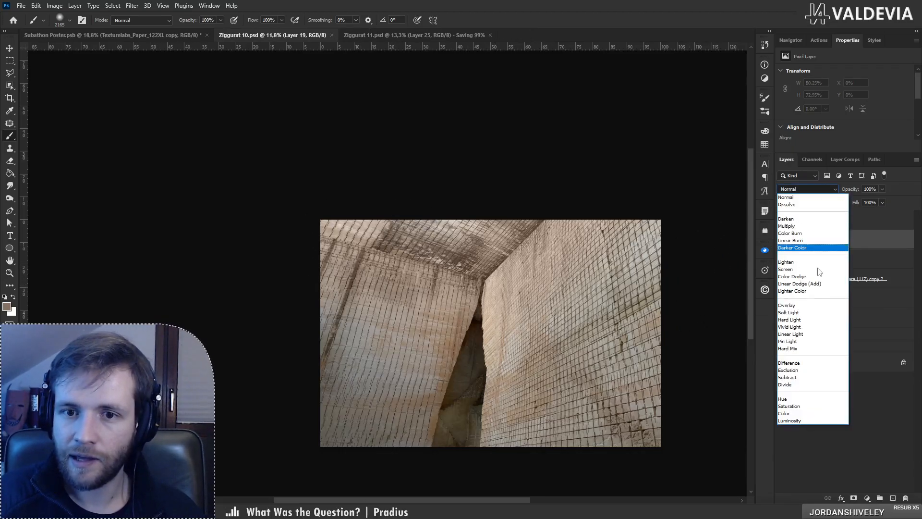
pyautogui.click(797, 315)
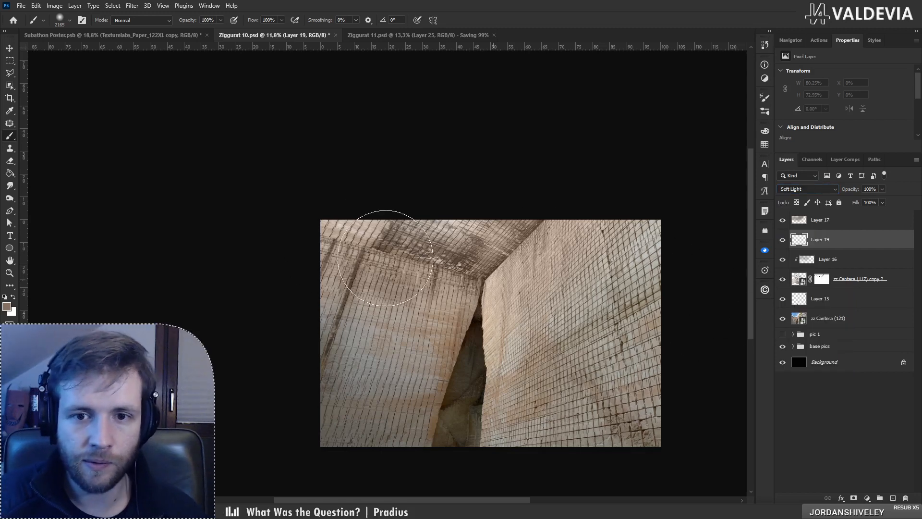
# Step: Undo the first strokes and darken the ceiling and upper walls in black with a soft brush enlarged to 3228 px
pyautogui.hotkey('ctrl', 'z')
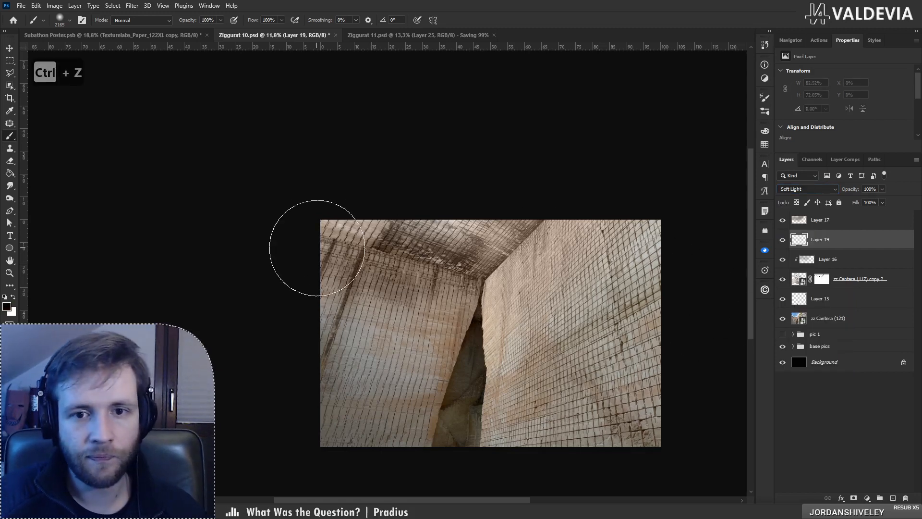
pyautogui.hotkey('ctrl', 'z')
pyautogui.rightClick(402, 261)
pyautogui.moveTo(313, 236); pyautogui.dragTo(543, 274)
pyautogui.hotkey('ctrl', 'z')
pyautogui.rightClick(434, 249)
pyautogui.press('Return')
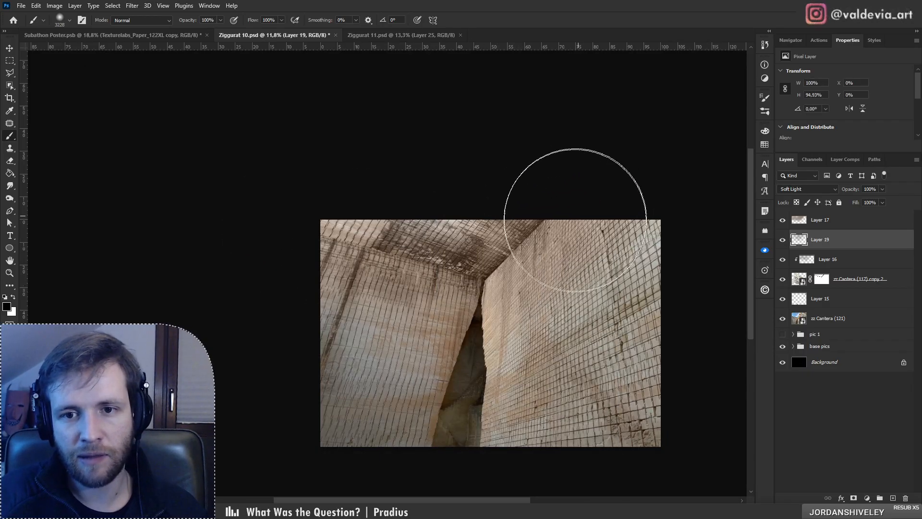
# Step: Try to darken the corner between the ceiling and the right wall on Layer 19 with progressively tested brush sizes, including 100 and 480 px
pyautogui.moveTo(480, 288); pyautogui.dragTo(492, 266)
pyautogui.hotkey('ctrl', 'z')
pyautogui.rightClick(517, 256)
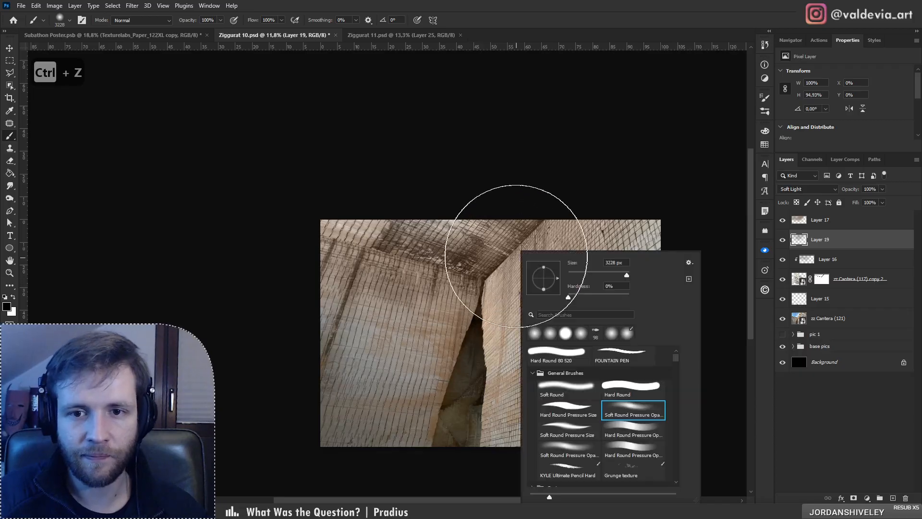
pyautogui.moveTo(612, 274); pyautogui.dragTo(599, 276)
pyautogui.moveTo(482, 299); pyautogui.dragTo(550, 220)
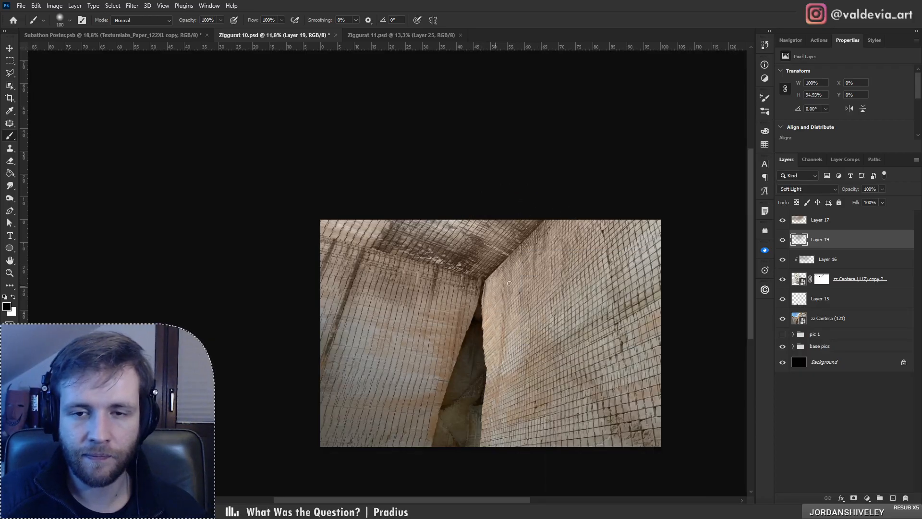
pyautogui.hotkey('ctrl', 'z')
pyautogui.rightClick(534, 252)
pyautogui.click(487, 296)
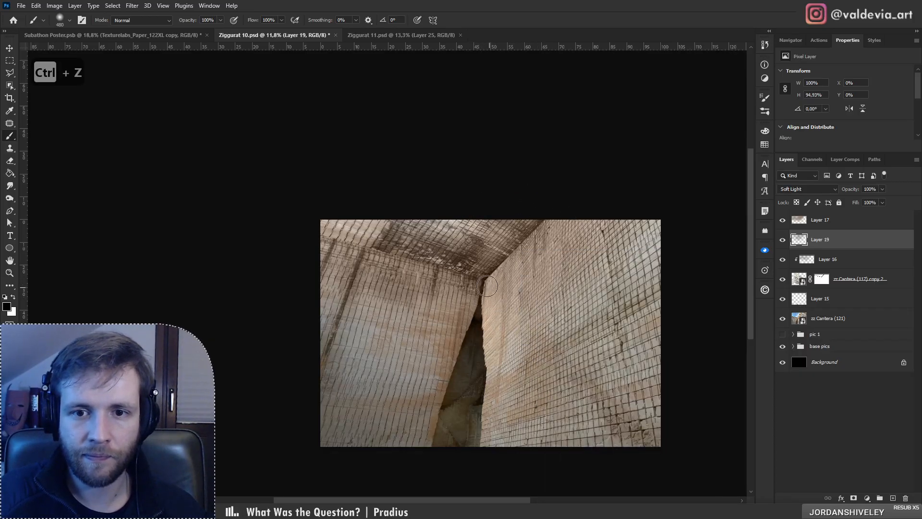
pyautogui.moveTo(488, 288); pyautogui.dragTo(571, 200)
pyautogui.hotkey('ctrl', 'z')
pyautogui.moveTo(489, 287); pyautogui.dragTo(585, 207)
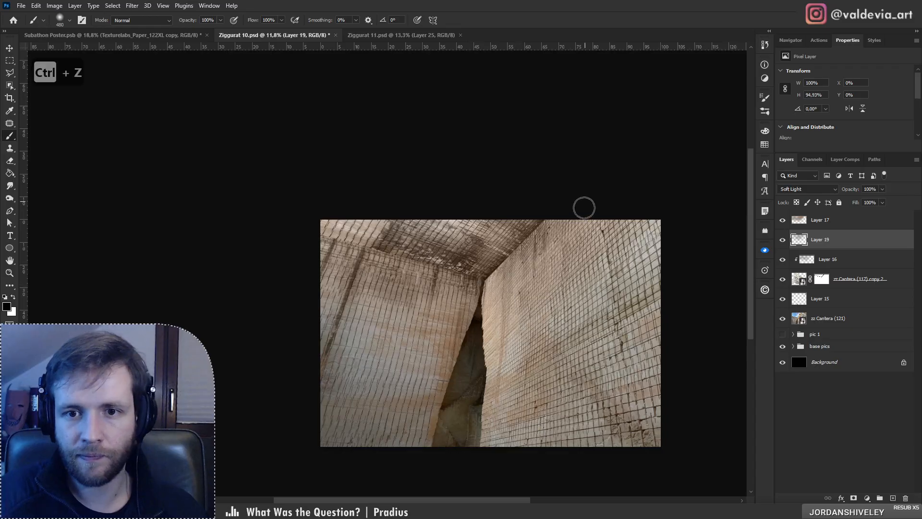
# Step: Add a new layer directly above Layer 15 and set its blend mode to Soft Light
pyautogui.click(853, 319)
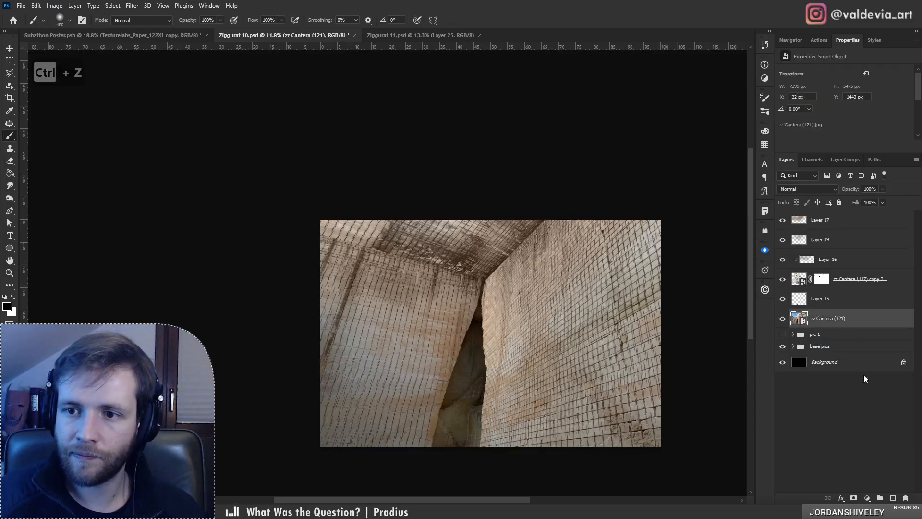
pyautogui.click(848, 300)
pyautogui.click(892, 498)
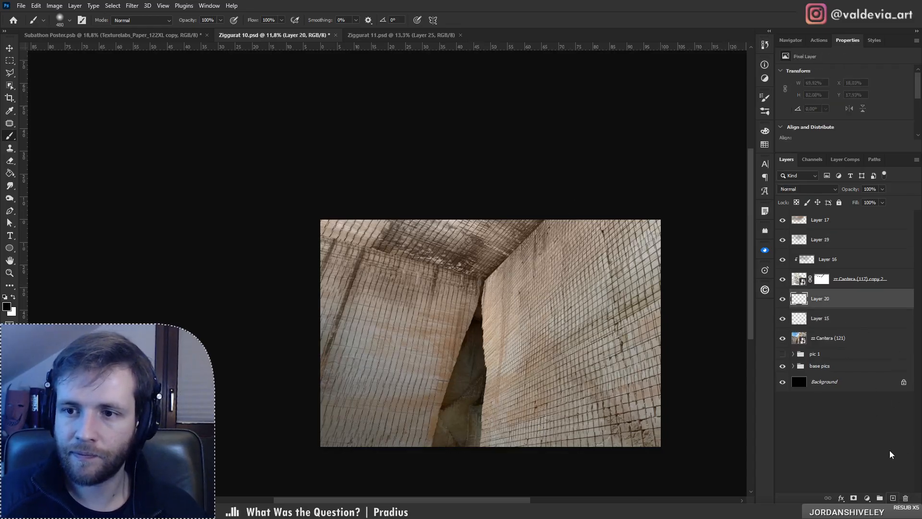
pyautogui.click(797, 189)
pyautogui.click(800, 313)
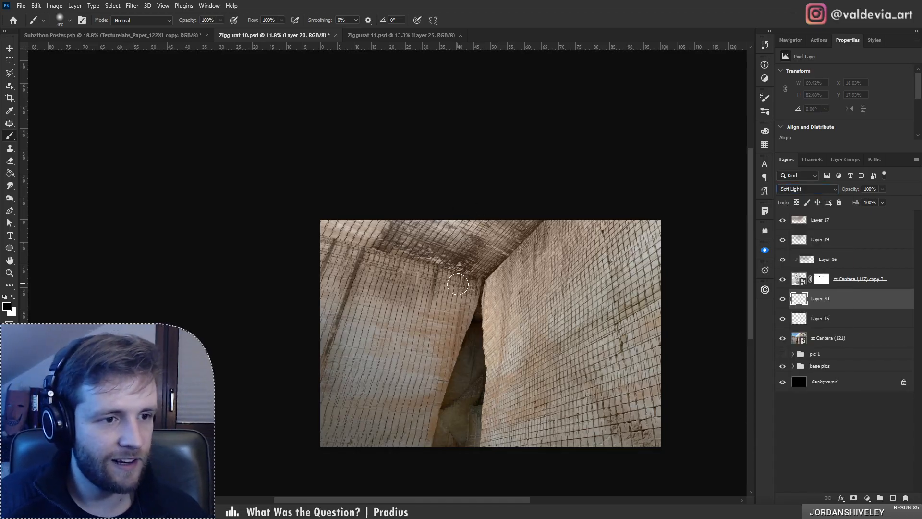
# Step: Darken the walls' upper edges beneath the ceiling with black strokes from a 480 px soft brush, undoing the unwanted ones
pyautogui.moveTo(482, 266)
pyautogui.mouseDown()
pyautogui.moveTo(572, 198)
pyautogui.moveTo(476, 302)
pyautogui.mouseUp()
pyautogui.hotkey('ctrl', 'z')
pyautogui.moveTo(505, 262); pyautogui.dragTo(476, 326)
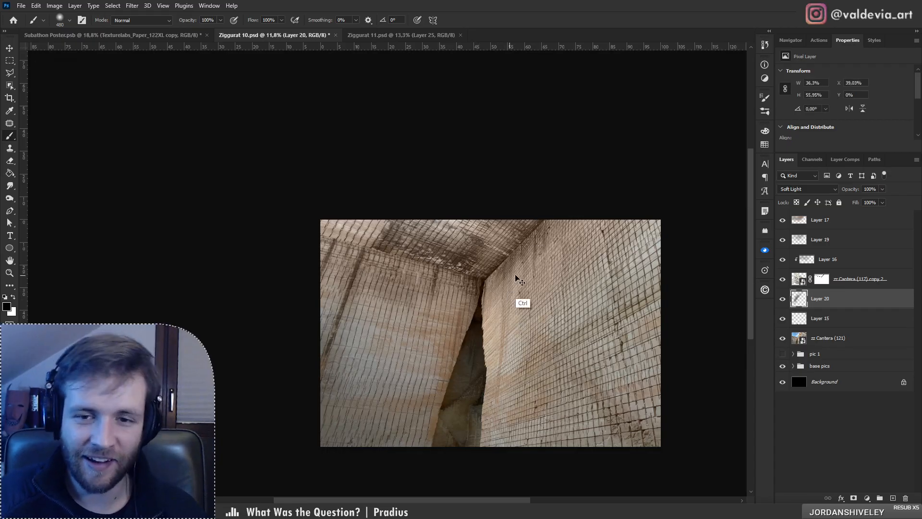
pyautogui.hotkey('ctrl', 'z')
pyautogui.moveTo(578, 202); pyautogui.dragTo(538, 226)
pyautogui.moveTo(470, 278)
pyautogui.mouseDown()
pyautogui.moveTo(301, 237)
pyautogui.moveTo(478, 275)
pyautogui.moveTo(429, 267)
pyautogui.moveTo(376, 274)
pyautogui.moveTo(504, 266)
pyautogui.mouseUp()
pyautogui.hotkey('ctrl', 'z')
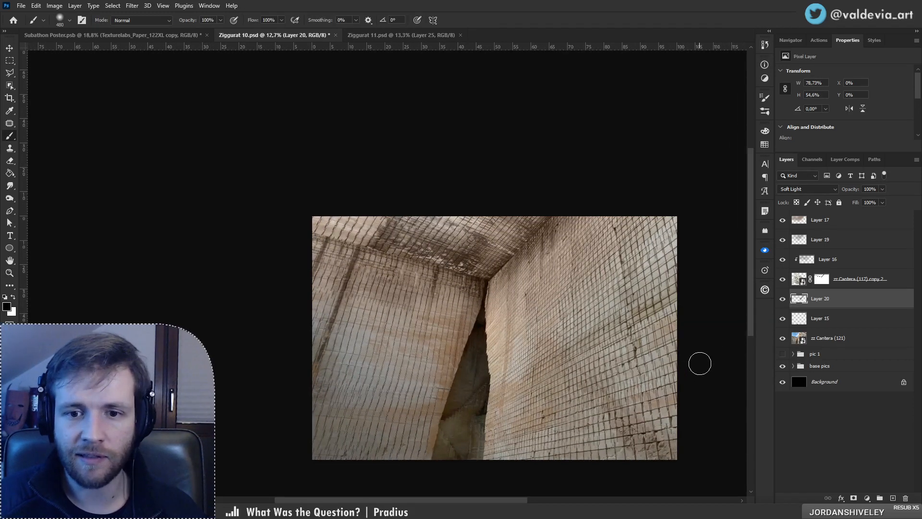
# Step: Lower the opacity of Layer 17 to 69% and add a new Normal layer directly below Layer 19
pyautogui.moveTo(517, 332); pyautogui.dragTo(523, 290)
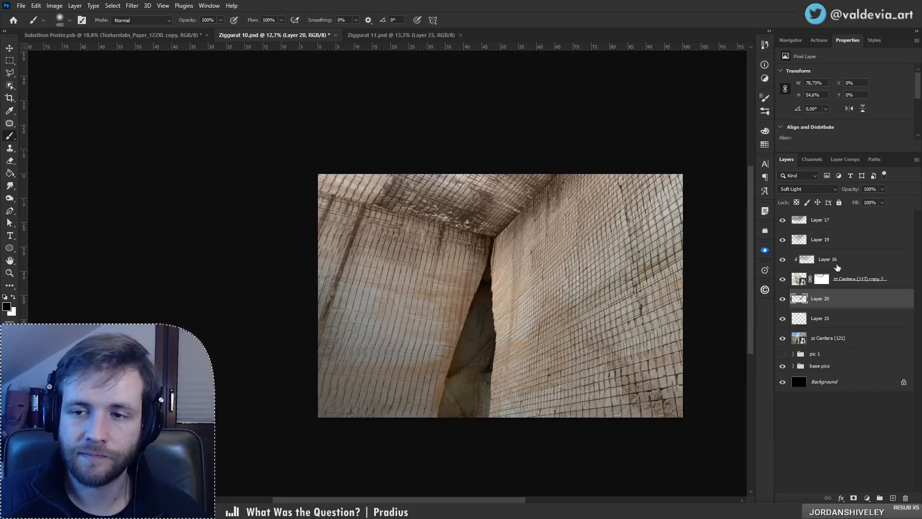
pyautogui.click(802, 220)
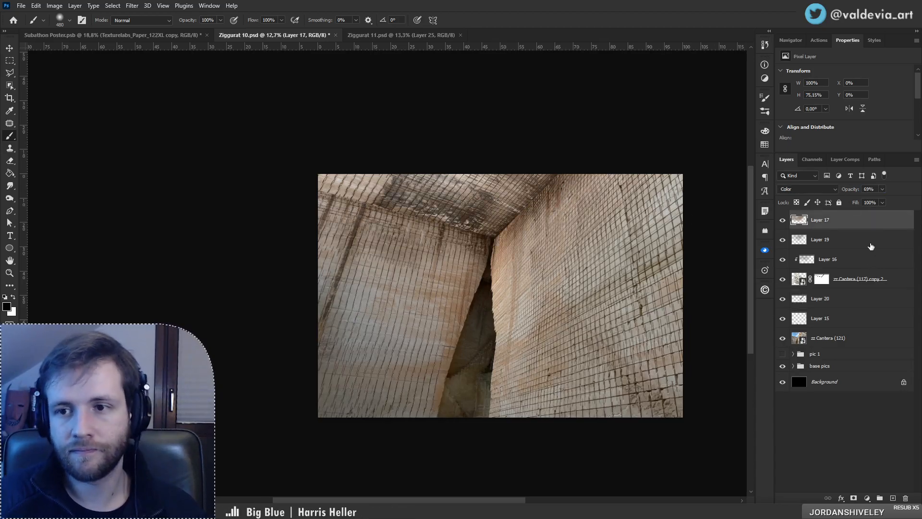
pyautogui.click(837, 244)
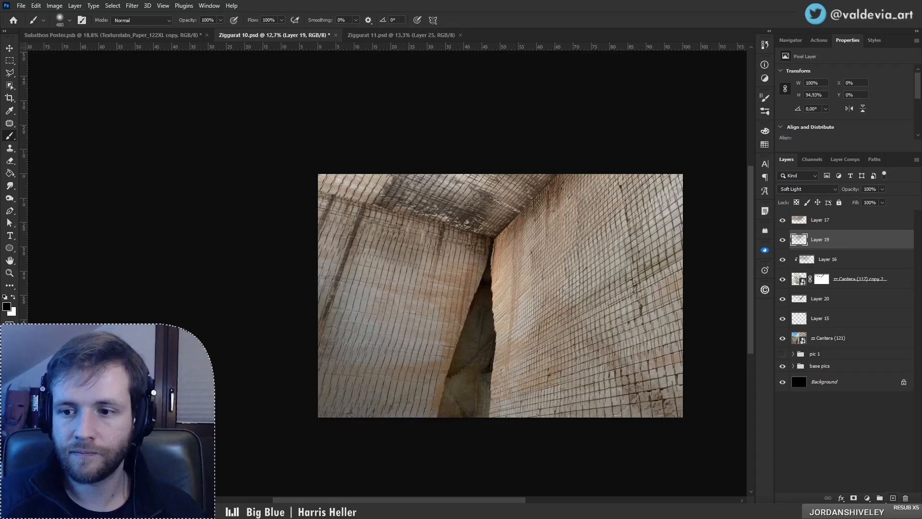
pyautogui.click(892, 499)
pyautogui.moveTo(826, 239); pyautogui.dragTo(829, 262)
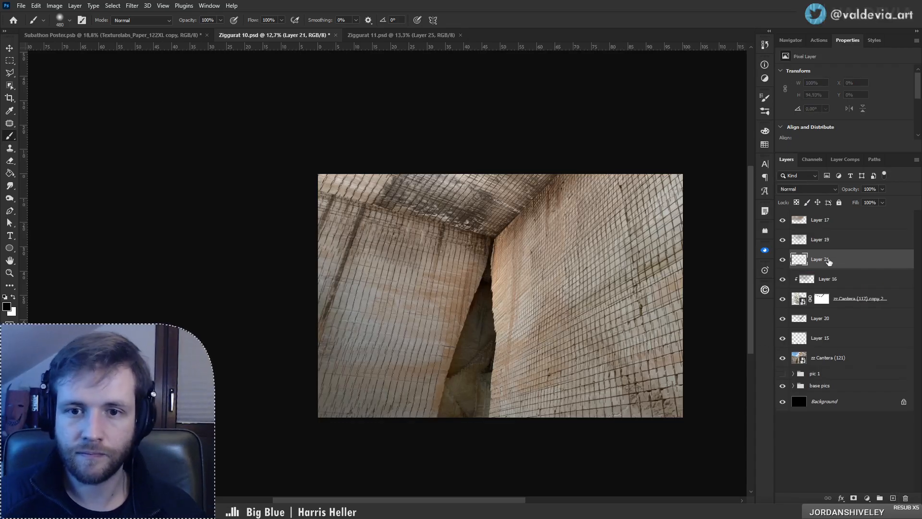
# Step: Shade the upper parts of both walls on Layer 21 with black strokes from a very large soft brush, about 3580 px
pyautogui.rightClick(474, 249)
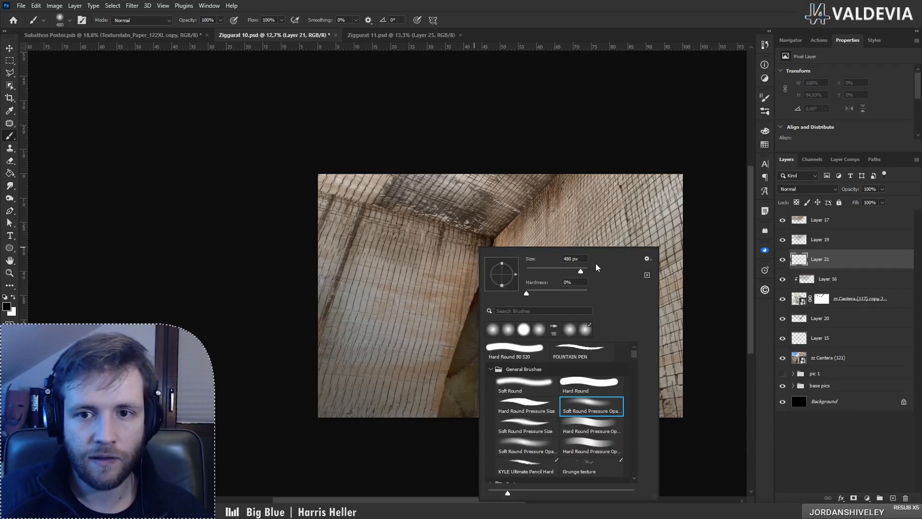
pyautogui.moveTo(581, 271); pyautogui.dragTo(586, 271)
pyautogui.click(358, 288)
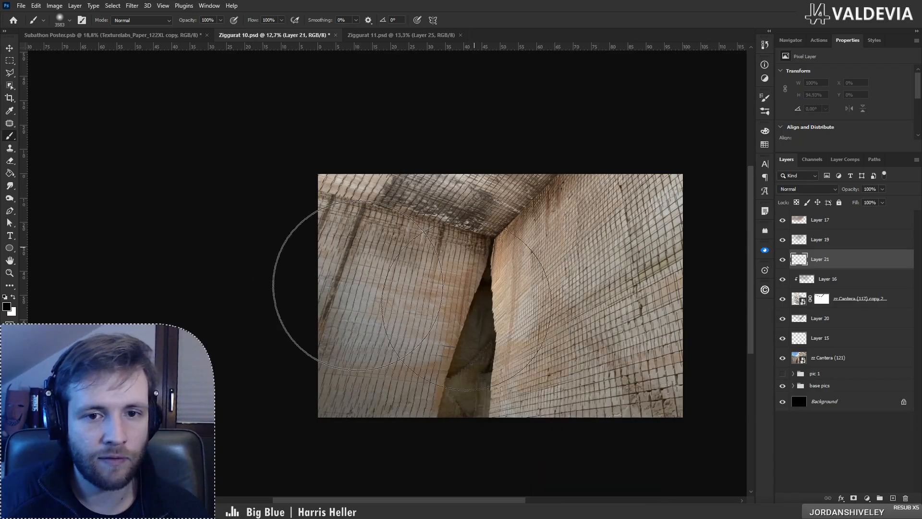
pyautogui.moveTo(358, 286)
pyautogui.mouseDown()
pyautogui.moveTo(411, 282)
pyautogui.moveTo(343, 234)
pyautogui.mouseUp()
pyautogui.hotkey('ctrl', 'z')
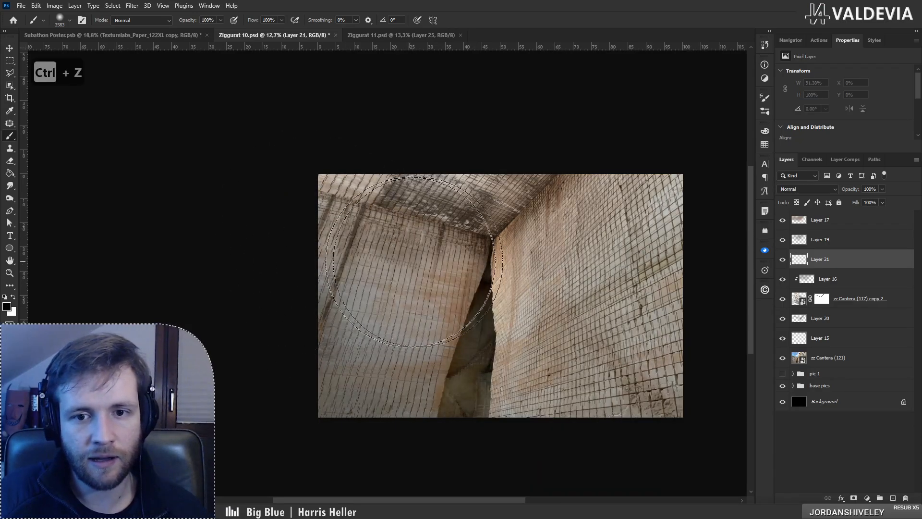
pyautogui.moveTo(414, 262)
pyautogui.mouseDown()
pyautogui.moveTo(477, 261)
pyautogui.moveTo(329, 200)
pyautogui.mouseUp()
pyautogui.moveTo(504, 280); pyautogui.dragTo(741, 155)
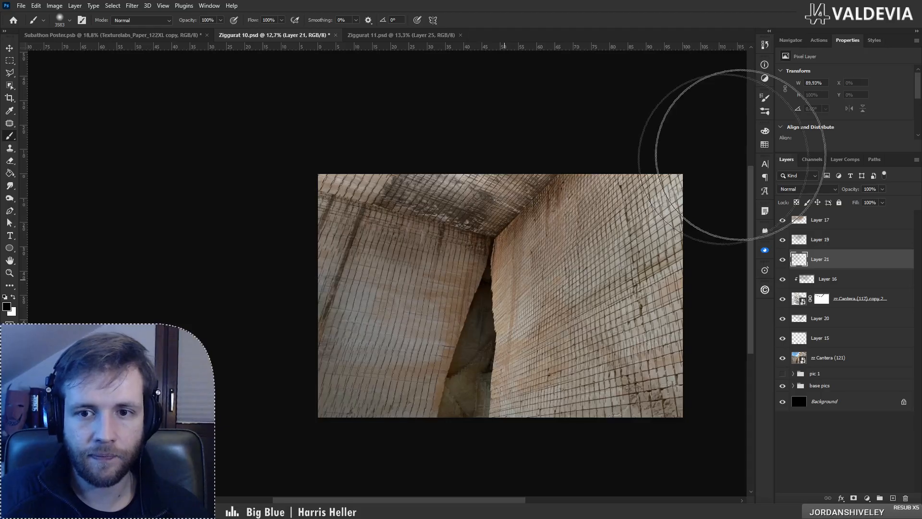
# Step: Deepen the black shading over the ceiling and upper walls on Layer 21, reducing the soft brush to 1900 px
pyautogui.press('[')
pyautogui.press('[')
pyautogui.press('[')
pyautogui.press('[')
pyautogui.press('[')
pyautogui.press('[')
pyautogui.press('[')
pyautogui.press('[')
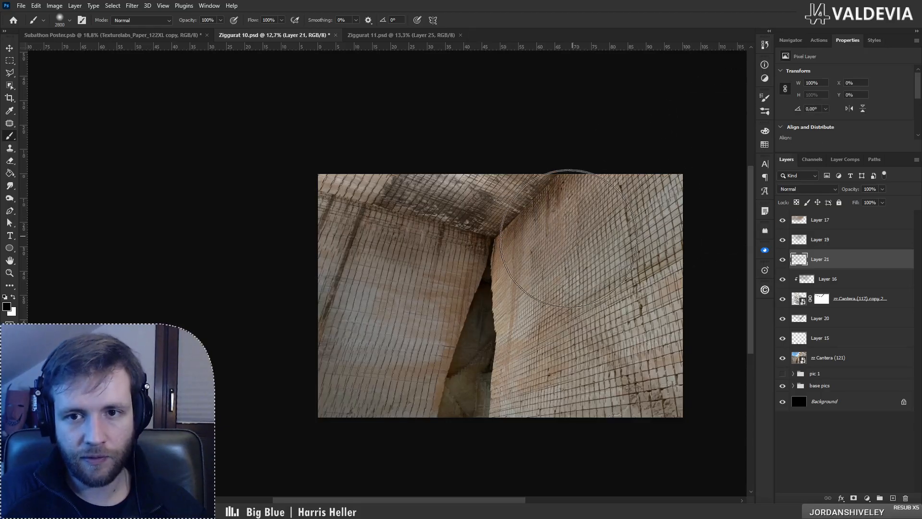
pyautogui.press('[')
pyautogui.press('[')
pyautogui.press('[')
pyautogui.press('[')
pyautogui.press('[')
pyautogui.press('[')
pyautogui.press('[')
pyautogui.press('[')
pyautogui.press('[')
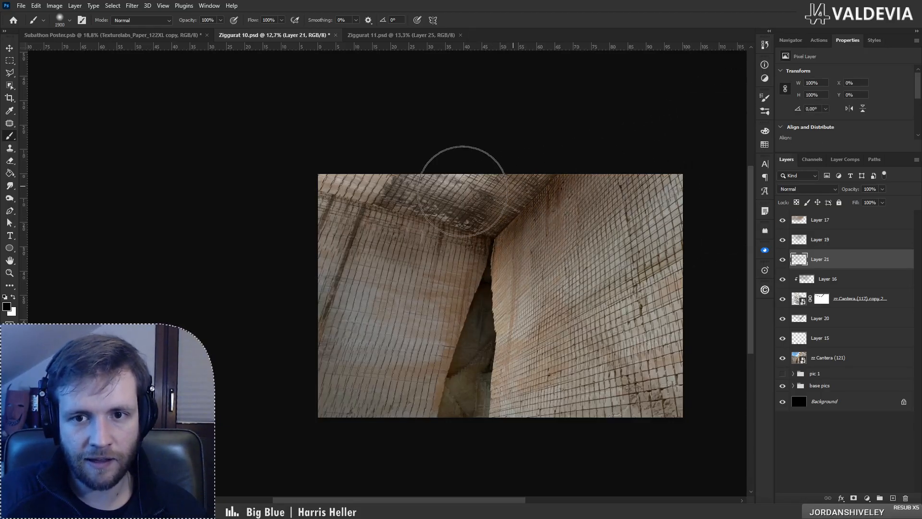
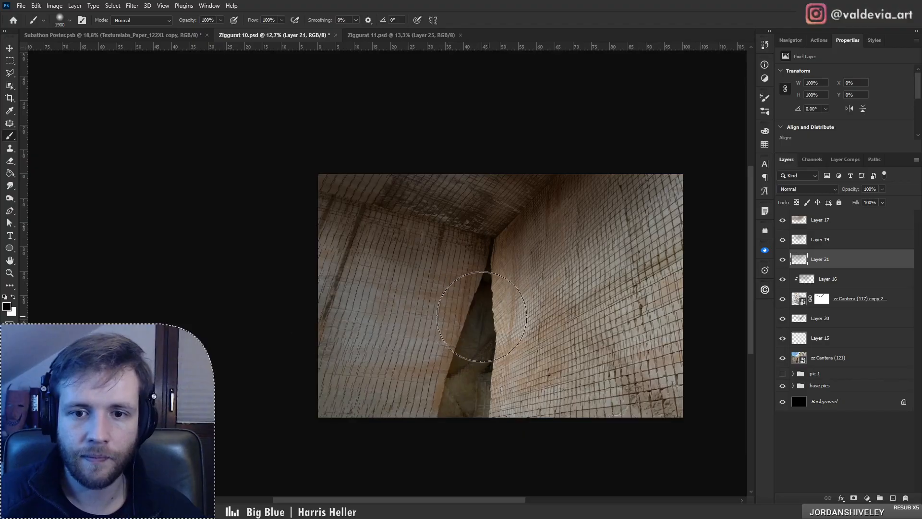
pyautogui.press('z')
pyautogui.moveTo(488, 363)
pyautogui.mouseDown()
pyautogui.moveTo(437, 364)
pyautogui.moveTo(581, 352)
pyautogui.moveTo(426, 358)
pyautogui.moveTo(481, 355)
pyautogui.mouseUp()
pyautogui.press('b')
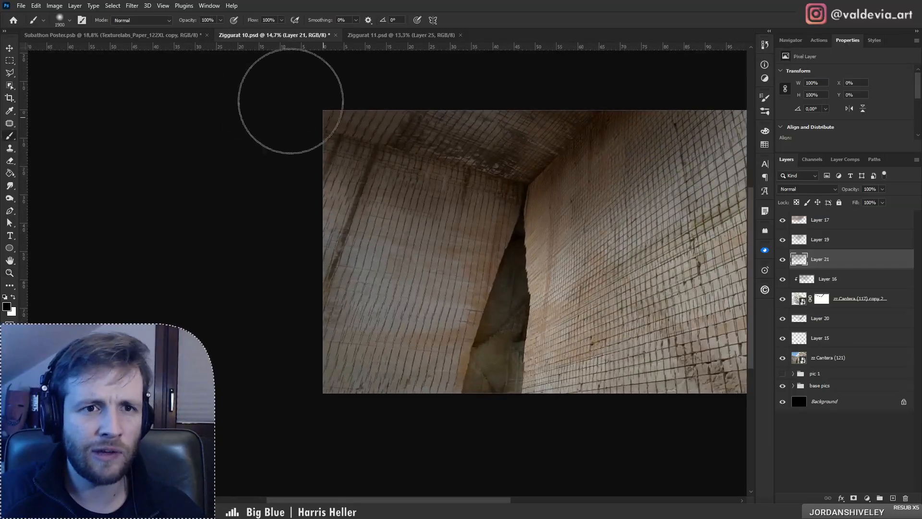
pyautogui.click(177, 35)
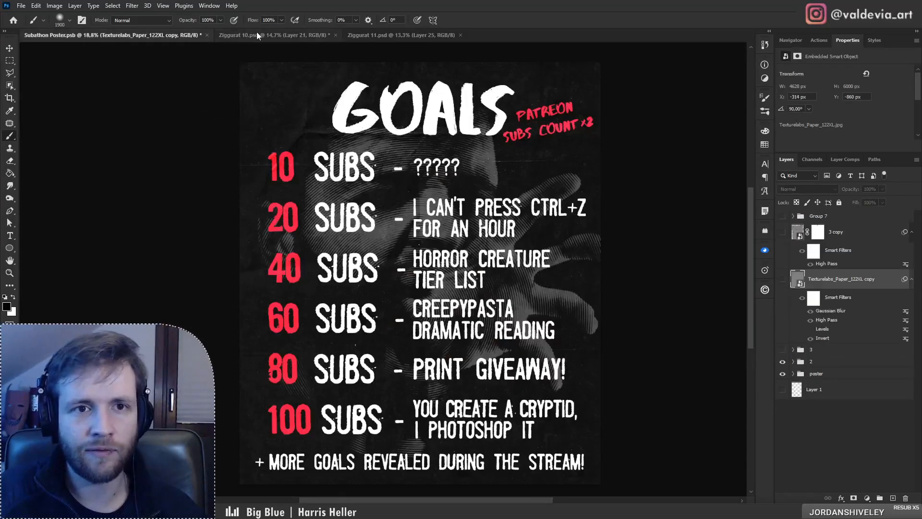
pyautogui.click(256, 33)
pyautogui.click(391, 36)
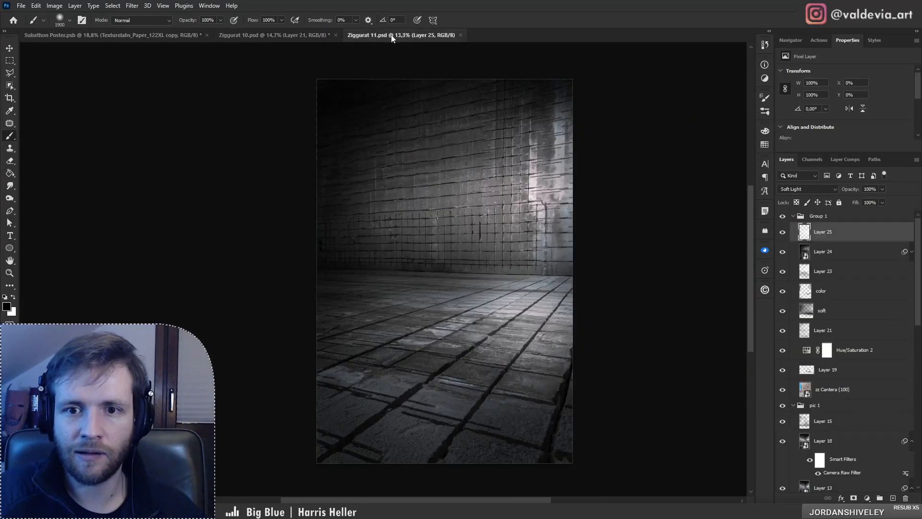
pyautogui.click(307, 36)
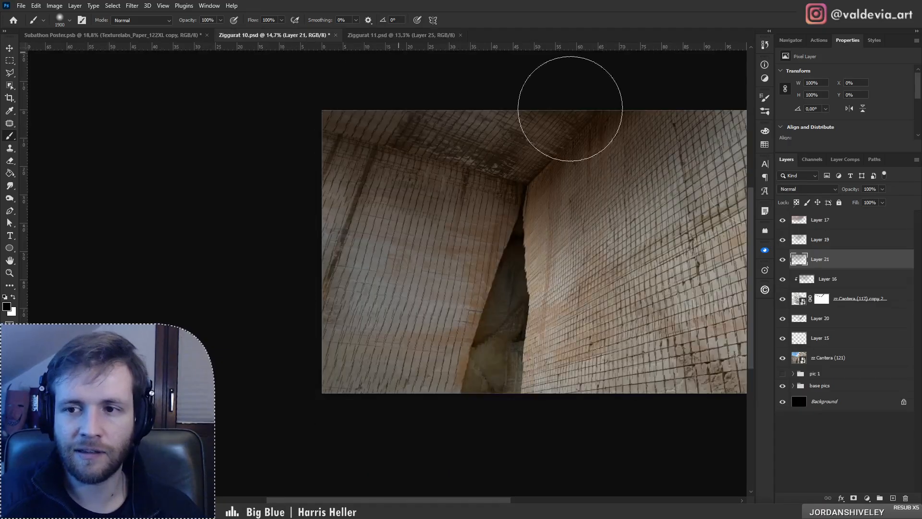
pyautogui.click(793, 376)
pyautogui.click(794, 375)
# Step: Group all the layers of the new scene, from zz Cantera (121) up to Layer 17
pyautogui.click(839, 362)
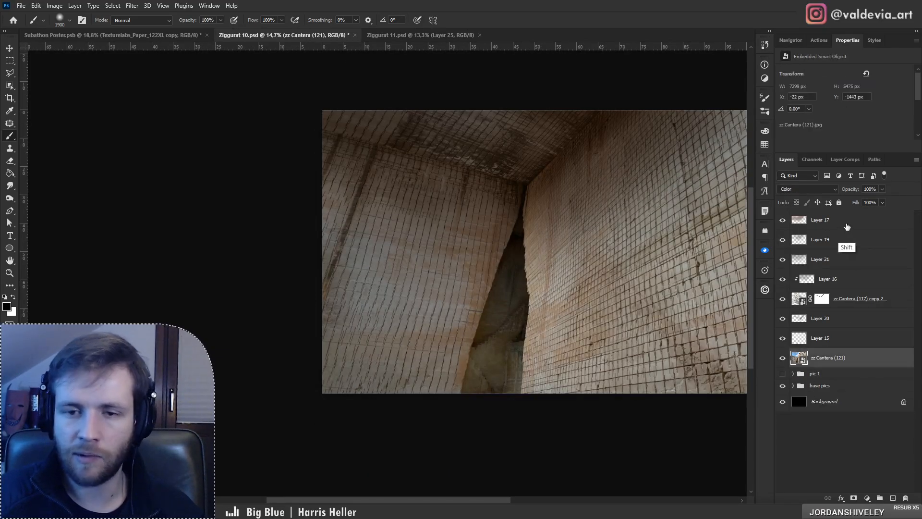
pyautogui.keyDown('shift'); pyautogui.click(847, 227); pyautogui.keyUp('shift')
pyautogui.hotkey('ctrl', 'g')
# Step: Review the quarry photos in the base pics group, including zz Cantera (123) and zz Cantera (5), with Group 1 hidden during the check
pyautogui.click(784, 218)
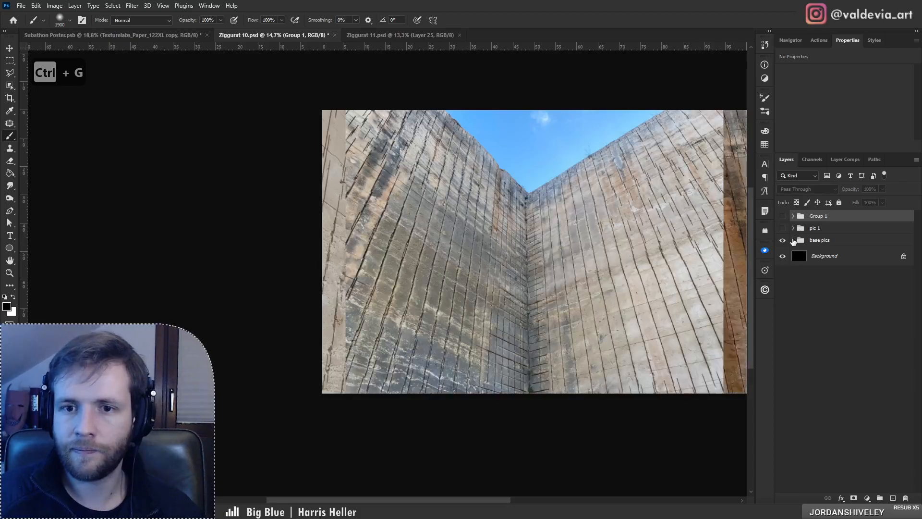
pyautogui.click(794, 240)
pyautogui.click(782, 356)
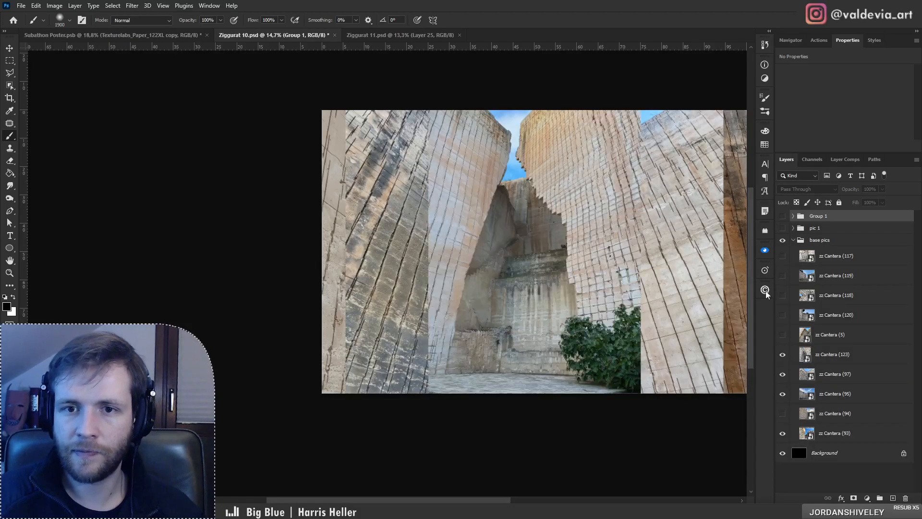
pyautogui.moveTo(546, 239)
pyautogui.mouseDown()
pyautogui.moveTo(575, 243)
pyautogui.moveTo(549, 236)
pyautogui.mouseUp()
pyautogui.click(783, 335)
pyautogui.moveTo(650, 196); pyautogui.dragTo(658, 196)
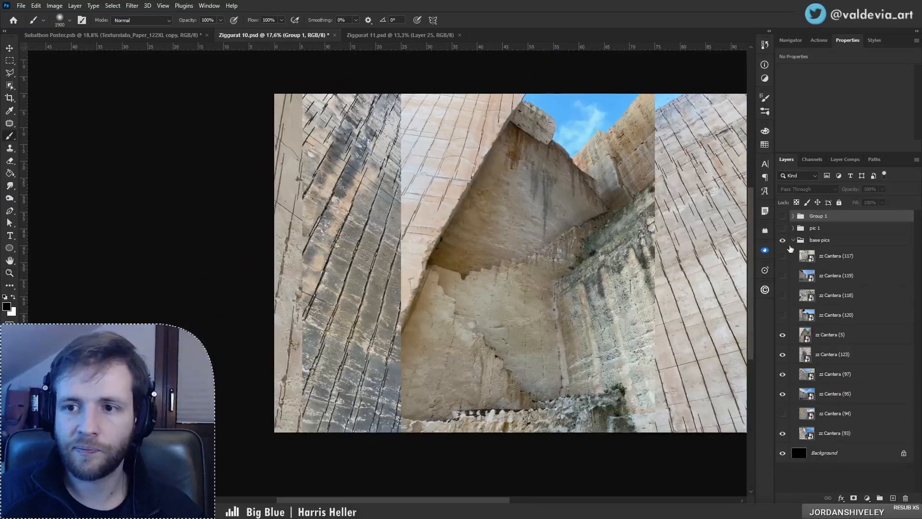
pyautogui.click(793, 241)
pyautogui.click(783, 240)
pyautogui.click(783, 215)
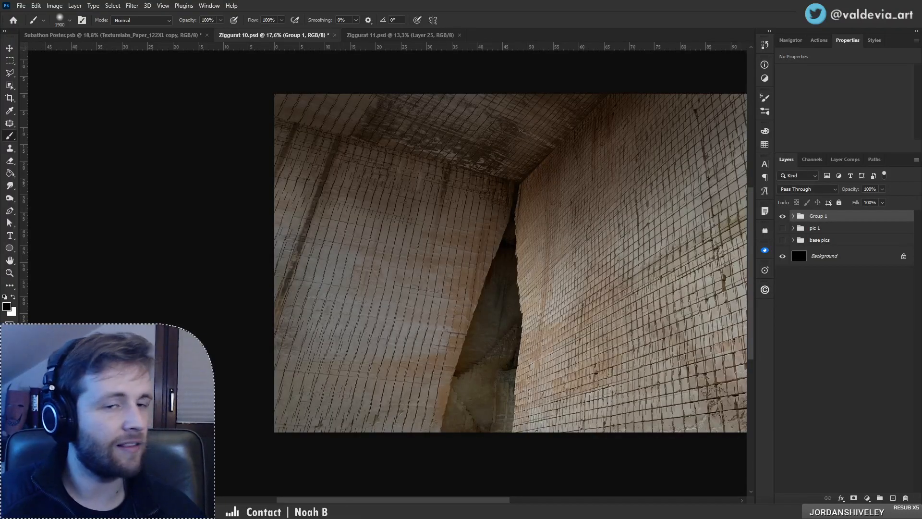
# Step: Copy Layer 24 and the Hue/Saturation 2 adjustment from Ziggurat 11.psd to the top of Group 1 in Ziggurat 10.psd
pyautogui.click(794, 216)
pyautogui.click(793, 386)
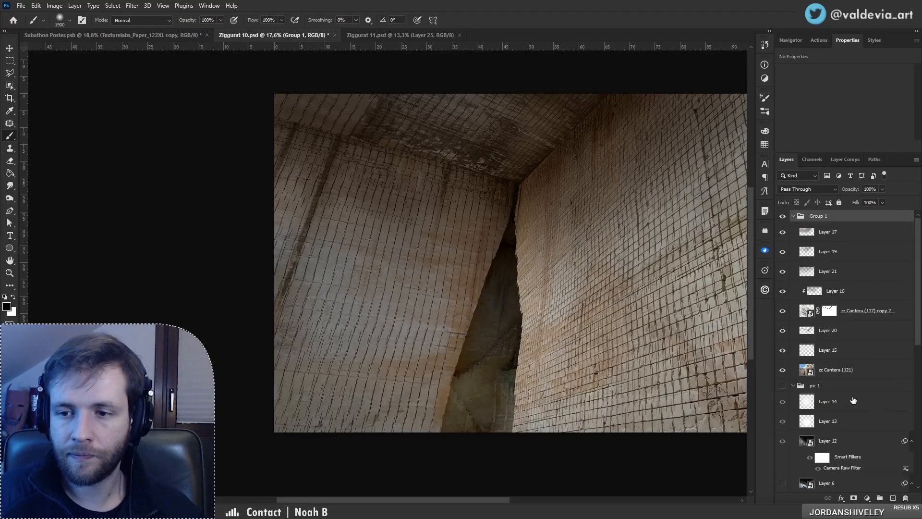
pyautogui.click(380, 34)
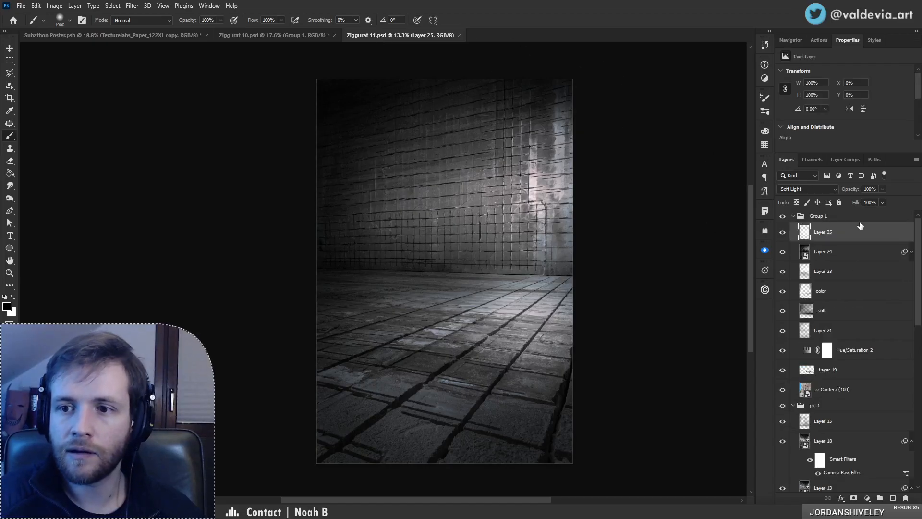
pyautogui.click(860, 351)
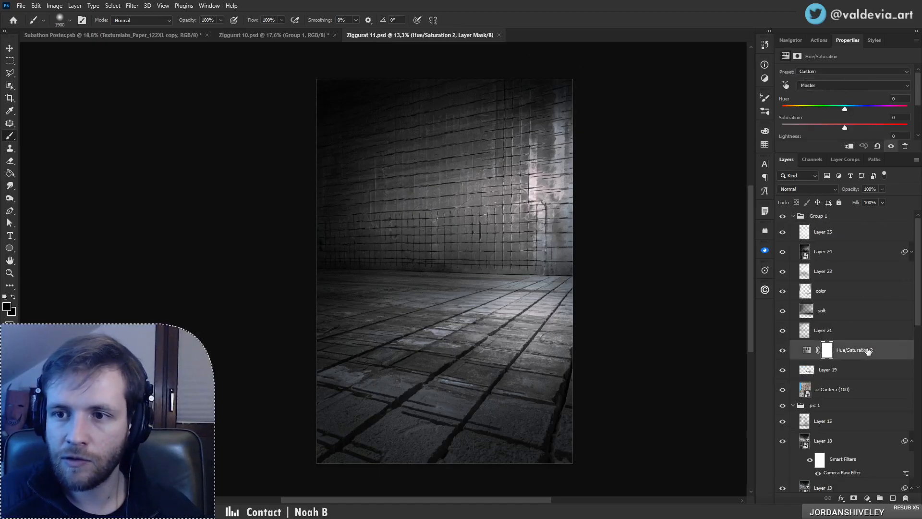
pyautogui.keyDown('ctrl'); pyautogui.click(853, 254); pyautogui.keyUp('ctrl')
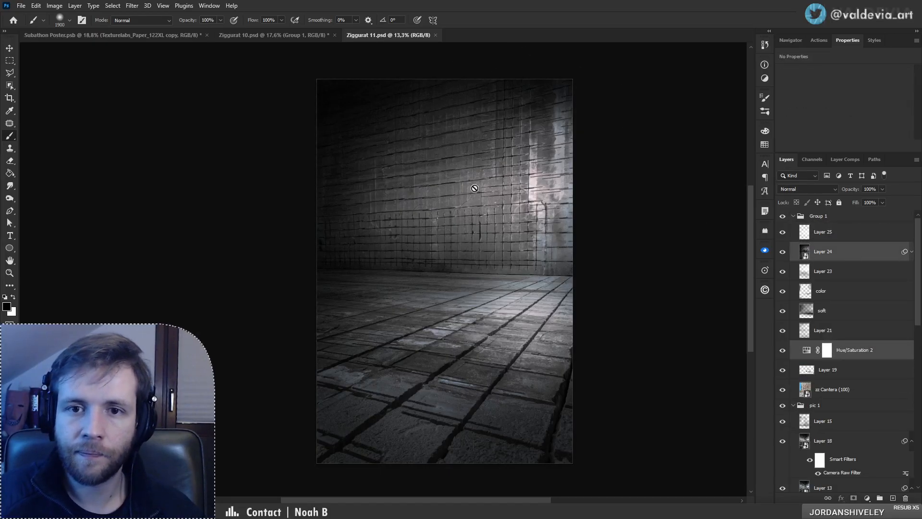
pyautogui.moveTo(286, 40); pyautogui.dragTo(457, 173)
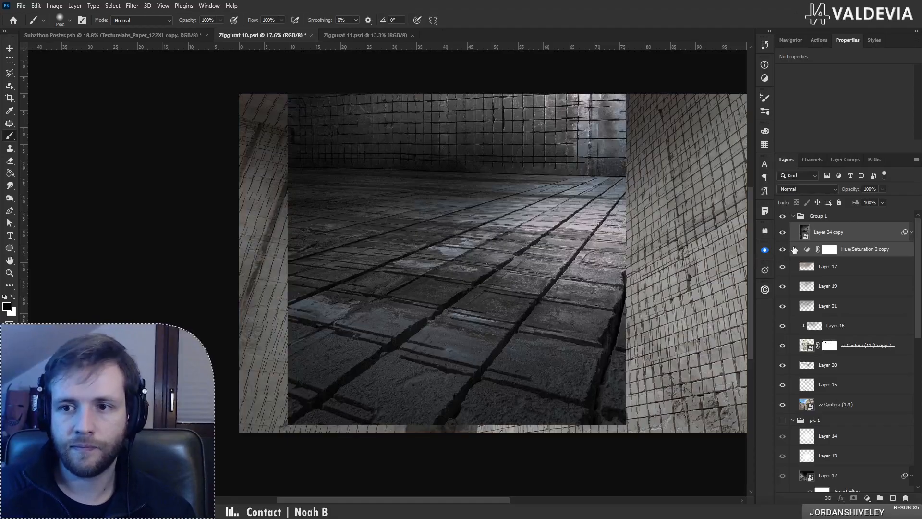
# Step: Stamp the visible scene into a smart object carrying Layer 24 copy's Camera Raw filter, and delete Layer 24 copy
pyautogui.click(782, 232)
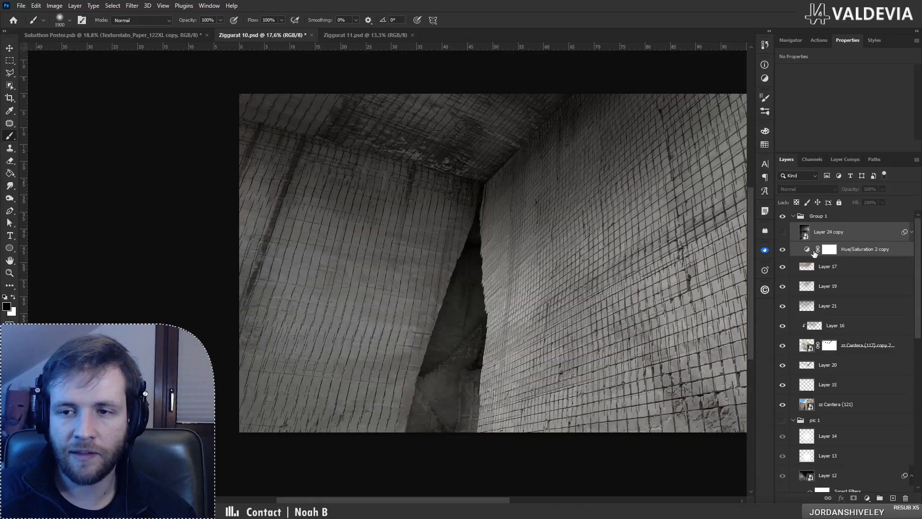
pyautogui.click(862, 237)
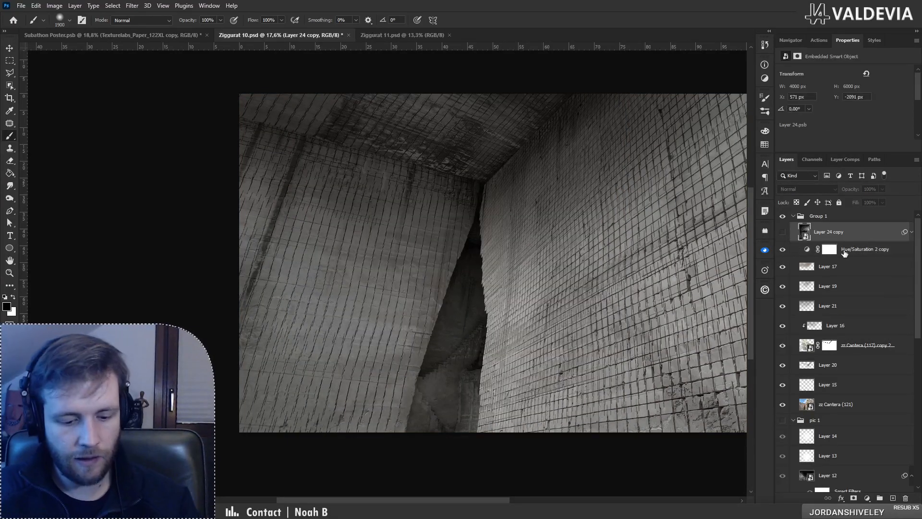
pyautogui.hotkey('ctrl', 'alt', 'shift', 'e')
pyautogui.click(912, 252)
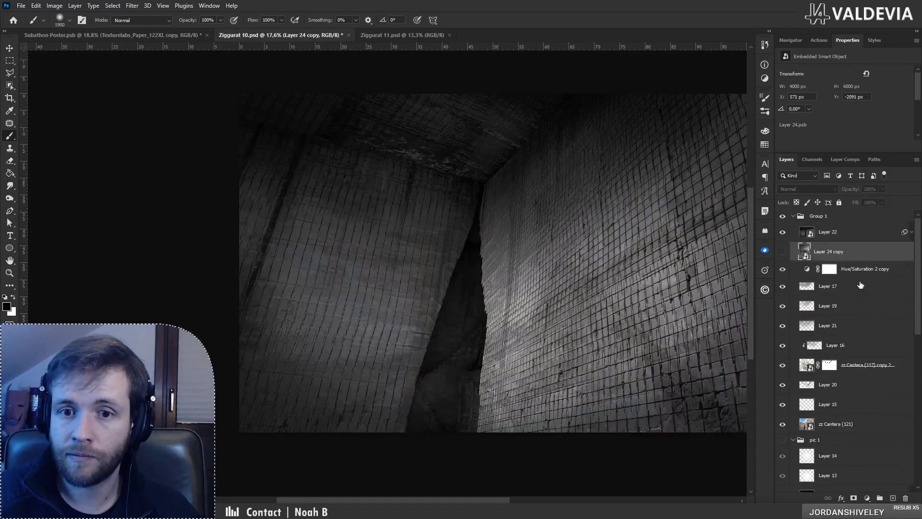
pyautogui.click(906, 498)
# Step: Rename Group 1 as pic 2 and compare the graded scene with the pic 1 group by toggling their visibility
pyautogui.press('z')
pyautogui.moveTo(533, 317); pyautogui.dragTo(460, 328)
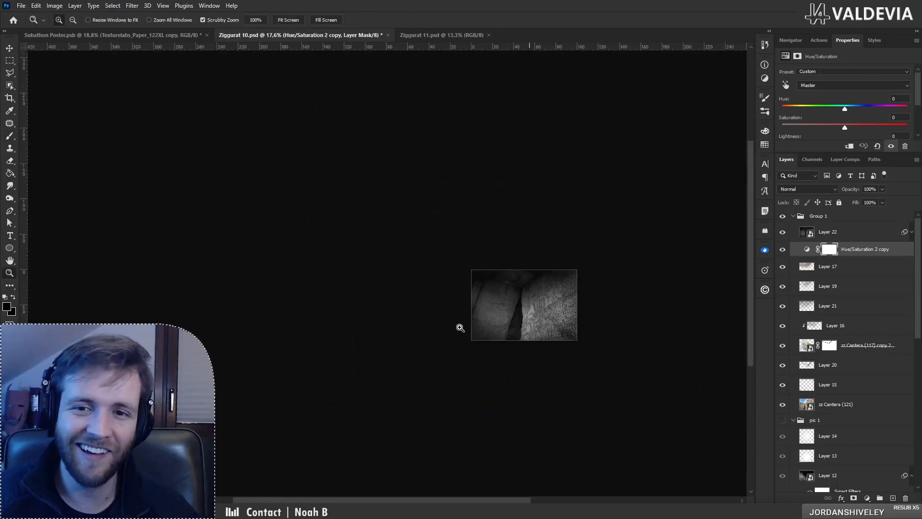
pyautogui.moveTo(521, 321)
pyautogui.mouseDown()
pyautogui.moveTo(596, 303)
pyautogui.moveTo(569, 298)
pyautogui.moveTo(599, 298)
pyautogui.mouseUp()
pyautogui.press('b')
pyautogui.moveTo(545, 308); pyautogui.dragTo(492, 320)
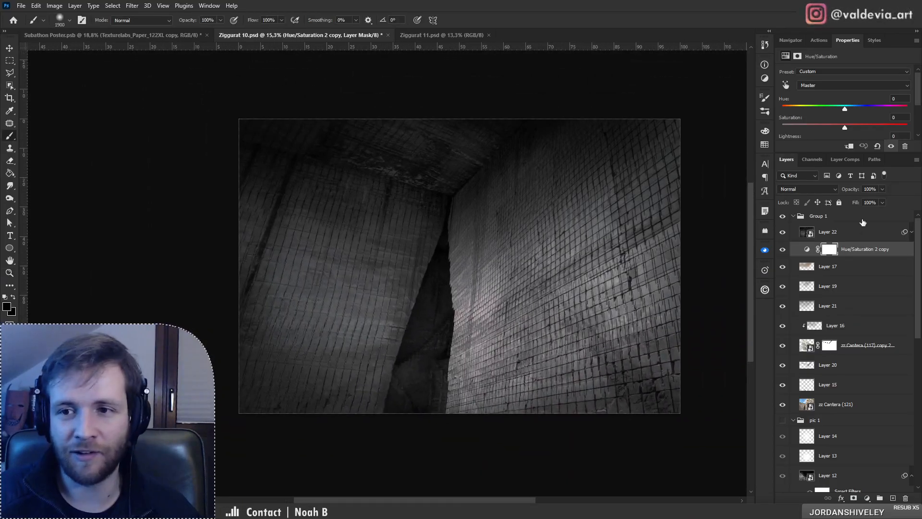
pyautogui.click(793, 216)
pyautogui.doubleClick(818, 217)
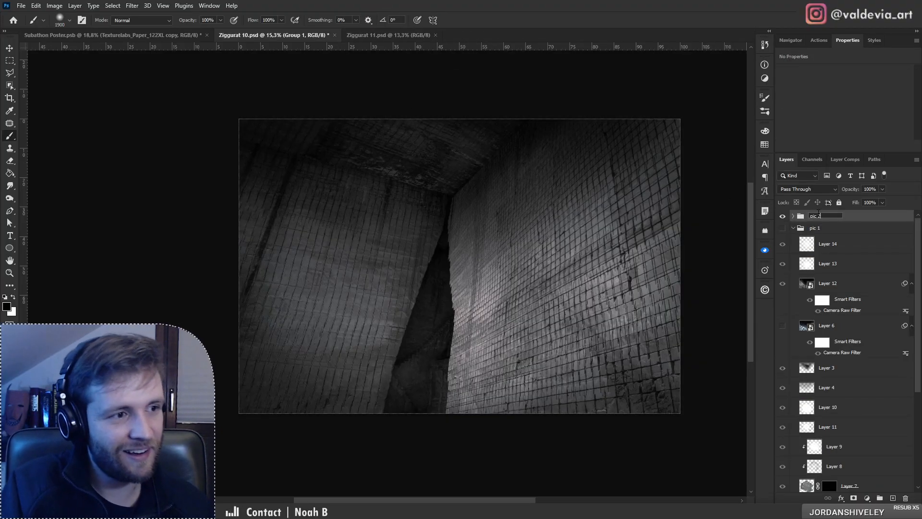
pyautogui.press('Return')
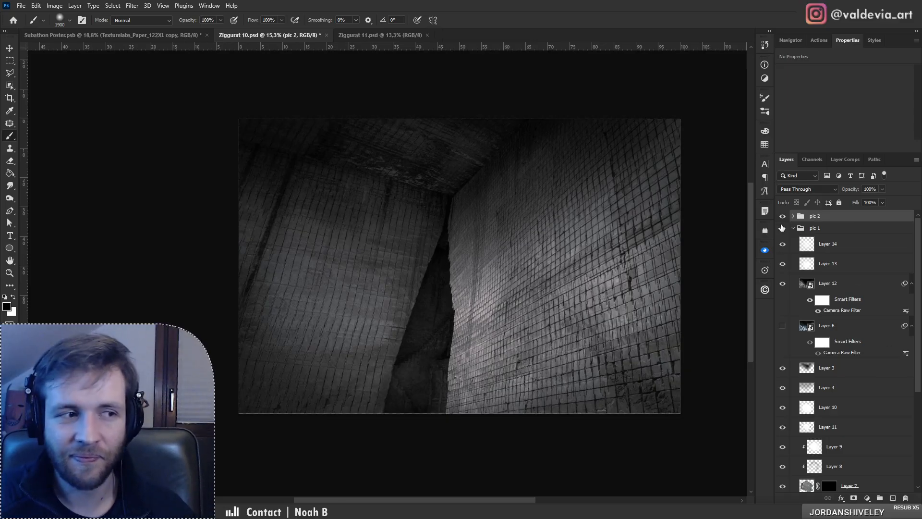
pyautogui.click(784, 217)
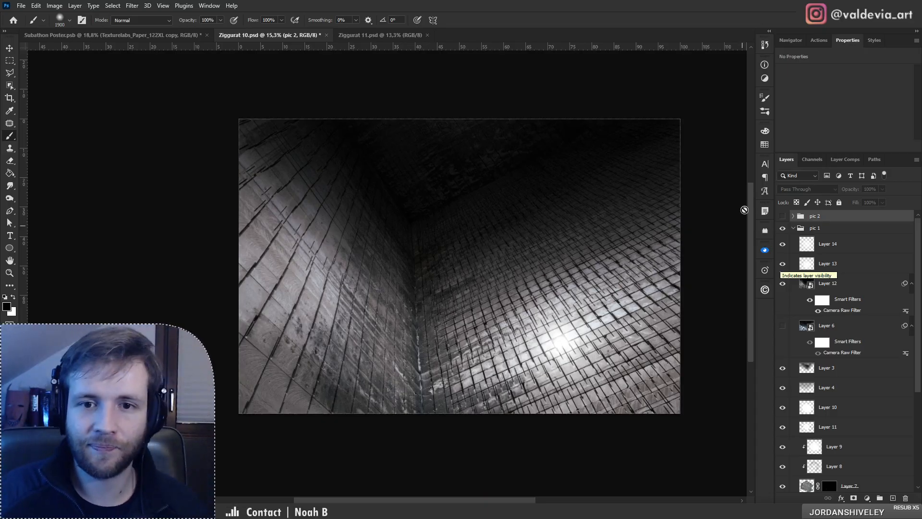
pyautogui.click(783, 217)
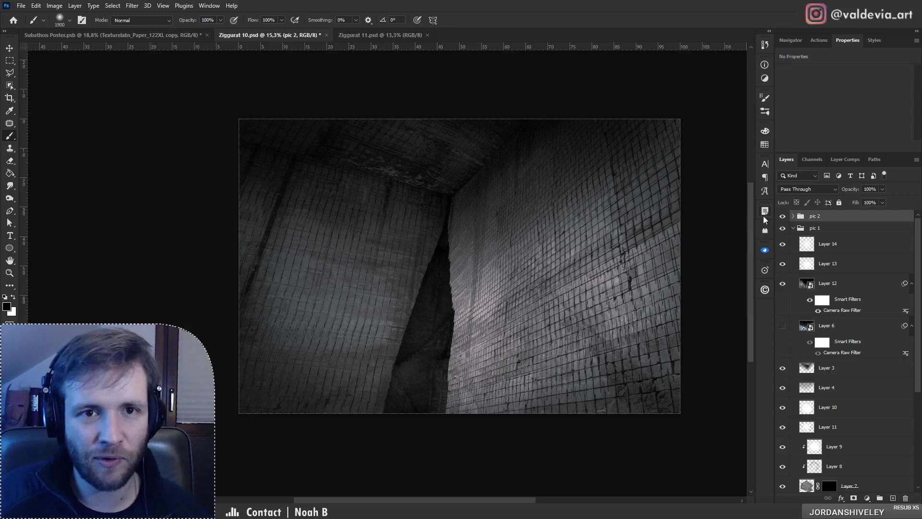
# Step: Rename Group 1 in Ziggurat 11.psd as pic 2, save the document and compare it with pic 1
pyautogui.click(383, 38)
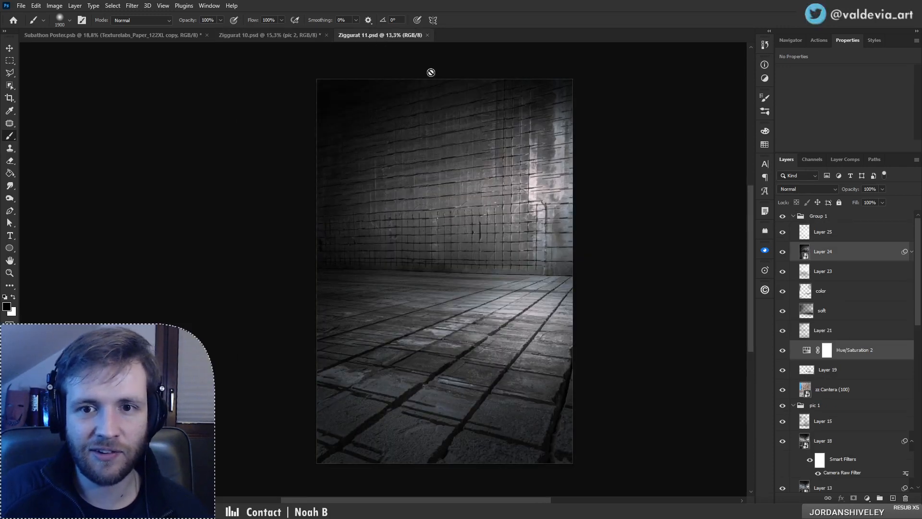
pyautogui.click(793, 216)
pyautogui.doubleClick(818, 216)
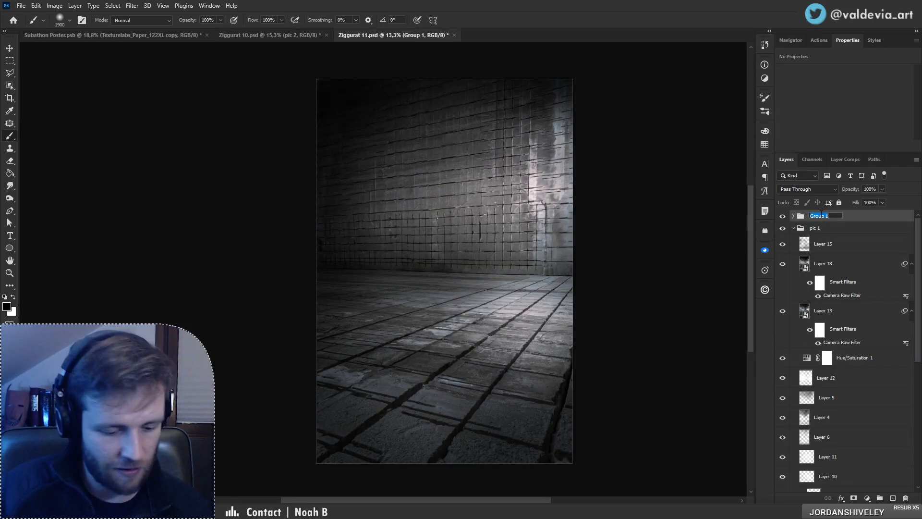
pyautogui.write('pic 2')
pyautogui.press('Return')
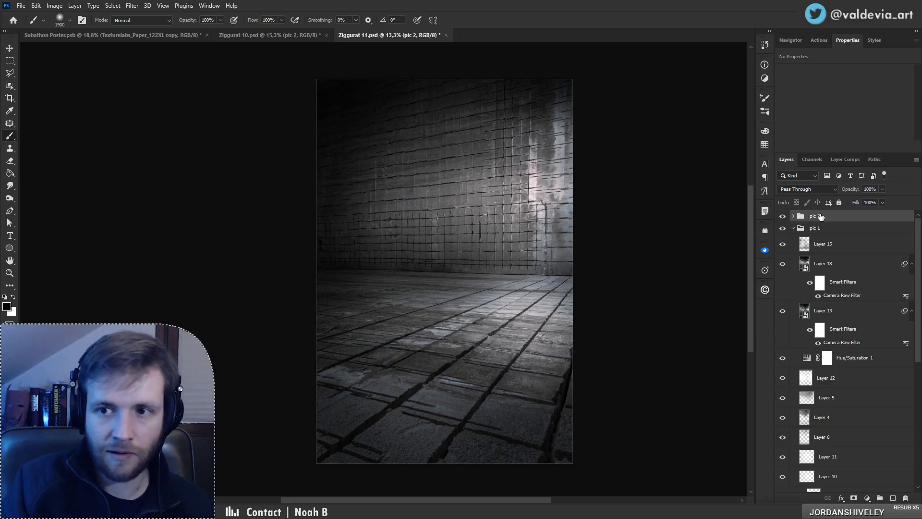
pyautogui.hotkey('ctrl', 's')
pyautogui.click(783, 216)
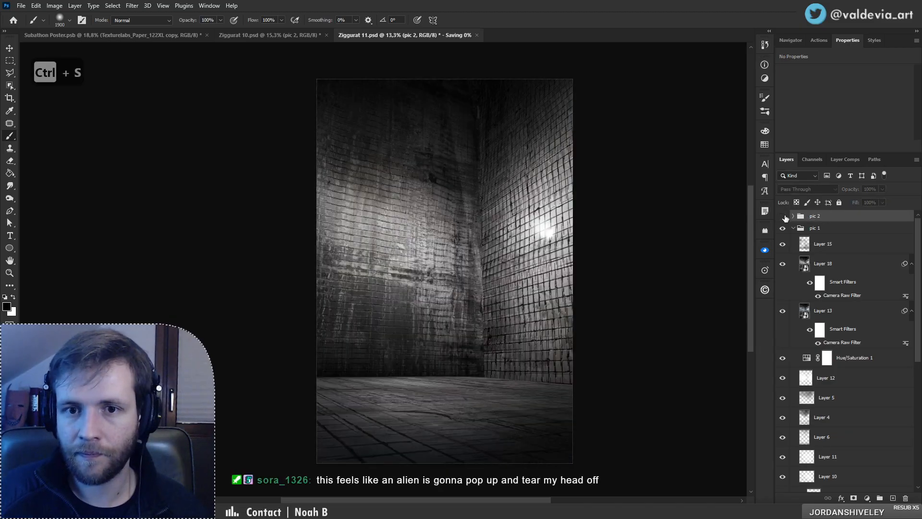
pyautogui.click(783, 216)
# Step: Slightly brighten the walls' lighter tones in Ziggurat 10.psd by adjusting the basic tone settings of Layer 22's Camera Raw filter
pyautogui.click(288, 35)
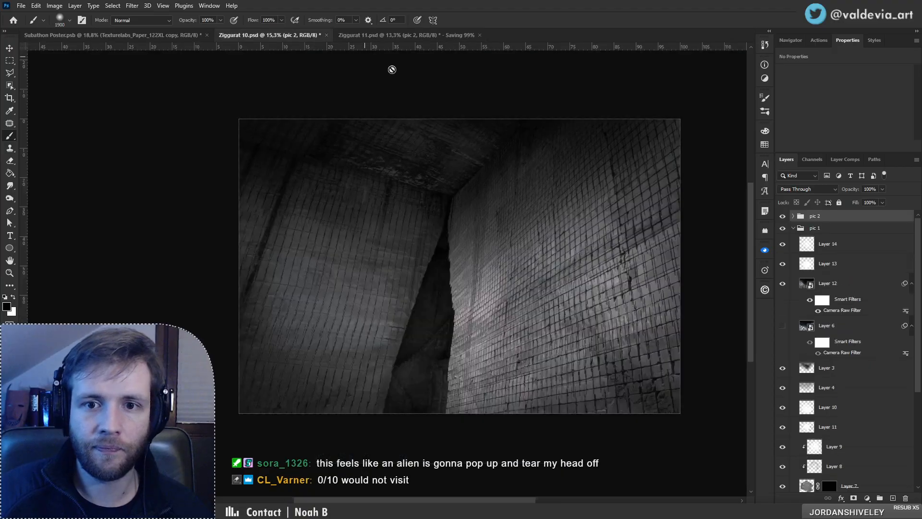
pyautogui.click(794, 216)
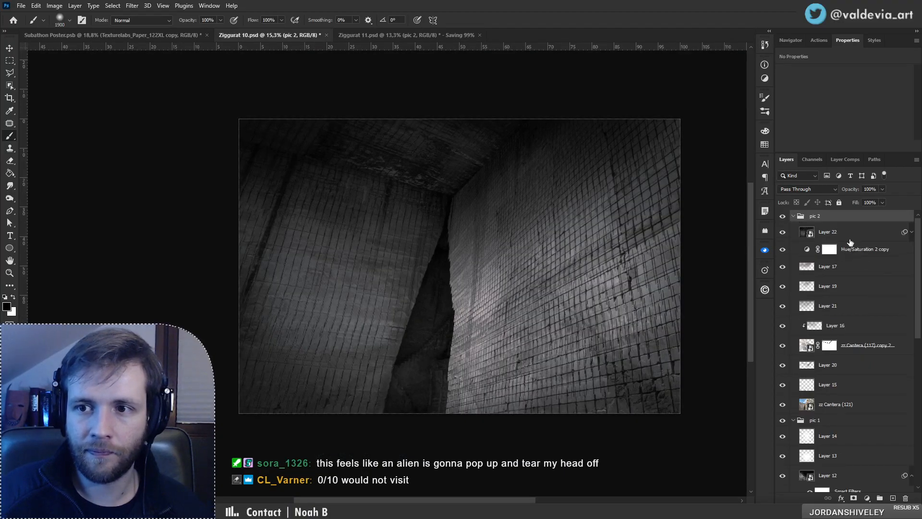
pyautogui.click(912, 233)
pyautogui.click(853, 260)
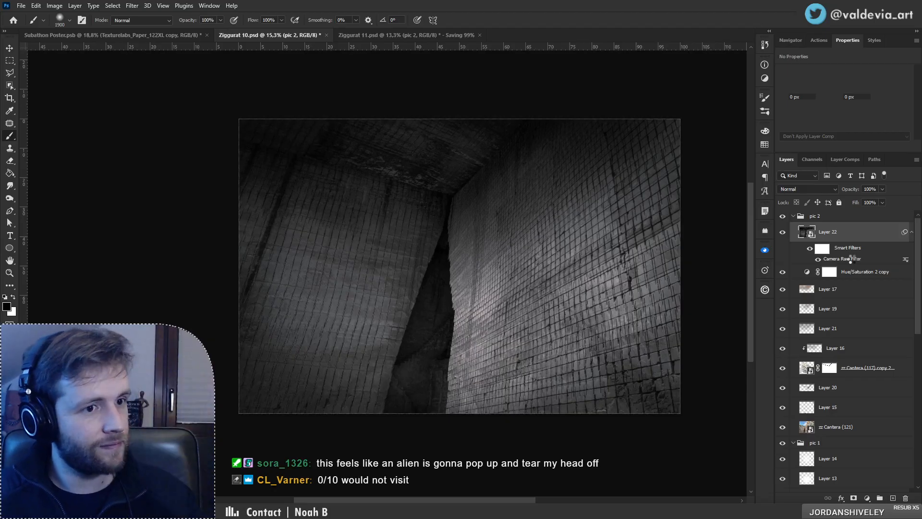
pyautogui.doubleClick(852, 259)
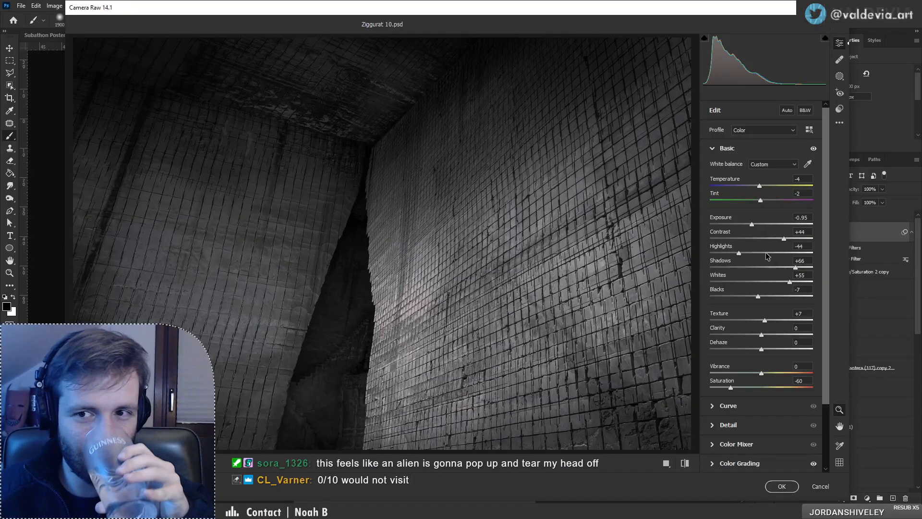
pyautogui.moveTo(785, 238)
pyautogui.mouseDown()
pyautogui.moveTo(792, 249)
pyautogui.moveTo(750, 253)
pyautogui.moveTo(777, 255)
pyautogui.mouseUp()
pyautogui.click(791, 489)
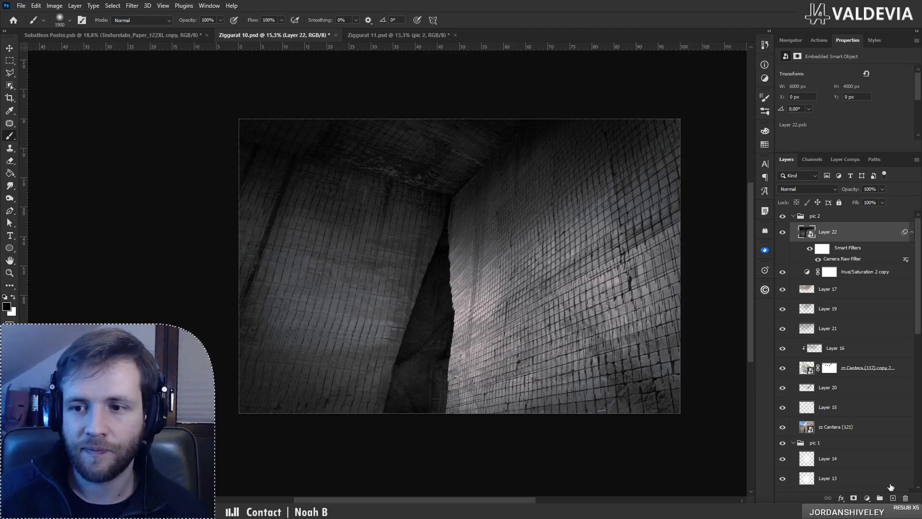
# Step: Add an Overlay layer above Layer 22 and brighten the left wall beside the gap with a white 1900 px soft brush
pyautogui.click(893, 498)
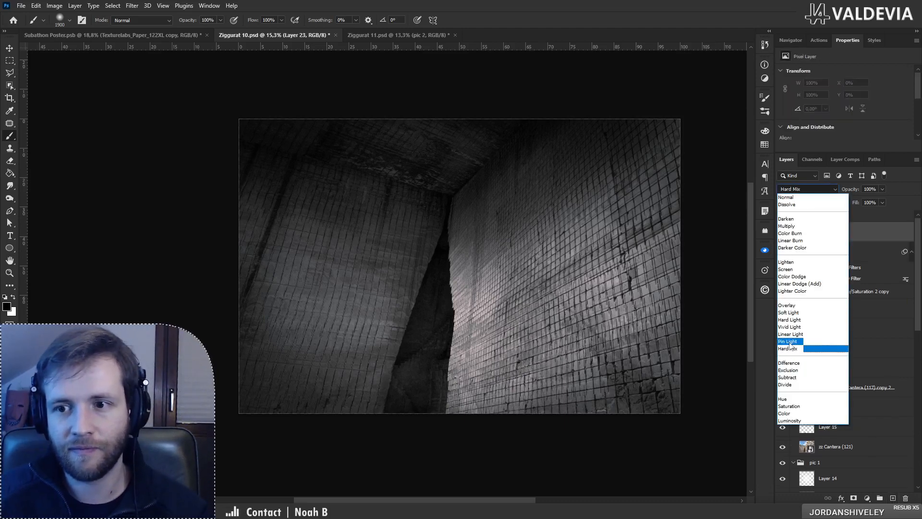
pyautogui.click(788, 270)
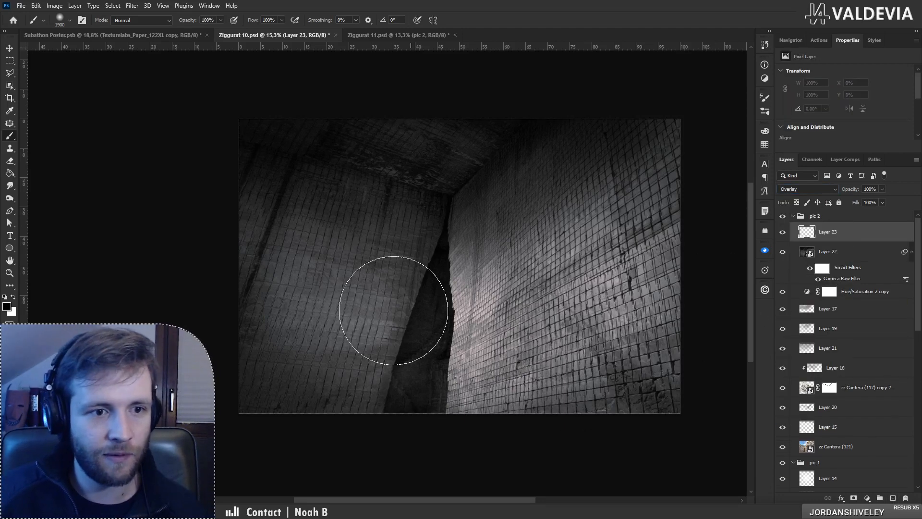
pyautogui.press('x')
pyautogui.moveTo(382, 337)
pyautogui.mouseDown()
pyautogui.moveTo(423, 262)
pyautogui.moveTo(396, 368)
pyautogui.moveTo(393, 357)
pyautogui.moveTo(371, 352)
pyautogui.moveTo(428, 257)
pyautogui.moveTo(282, 280)
pyautogui.mouseUp()
pyautogui.hotkey('ctrl', 'z')
pyautogui.moveTo(343, 311)
pyautogui.mouseDown()
pyautogui.moveTo(376, 325)
pyautogui.moveTo(384, 295)
pyautogui.mouseUp()
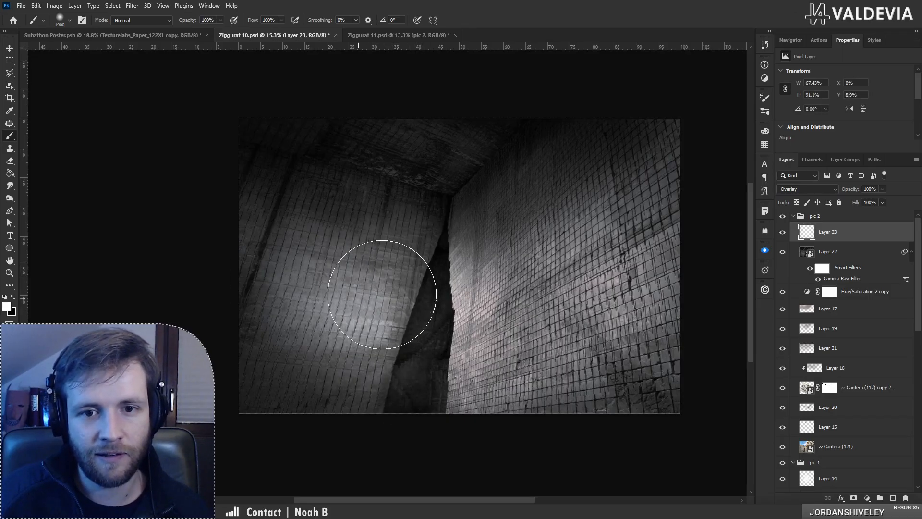
pyautogui.press('z')
pyautogui.moveTo(437, 275)
pyautogui.mouseDown()
pyautogui.moveTo(358, 282)
pyautogui.moveTo(449, 273)
pyautogui.moveTo(409, 276)
pyautogui.moveTo(398, 336)
pyautogui.moveTo(436, 371)
pyautogui.mouseUp()
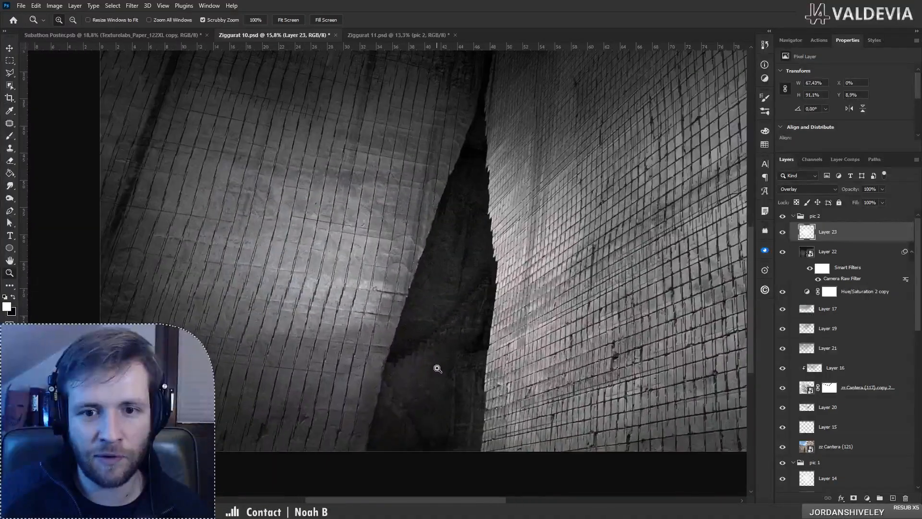
# Step: Try soft brush strokes on the rocks inside the dark gap at sizes of 102 and 354 px
pyautogui.press('b')
pyautogui.rightClick(483, 331)
pyautogui.press('Escape')
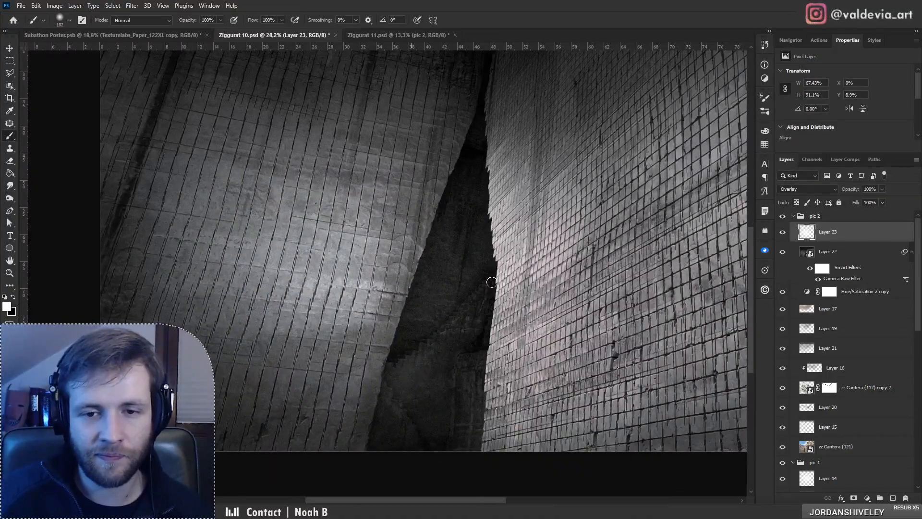
pyautogui.hotkey('ctrl', 'z')
pyautogui.rightClick(478, 286)
pyautogui.press('Escape')
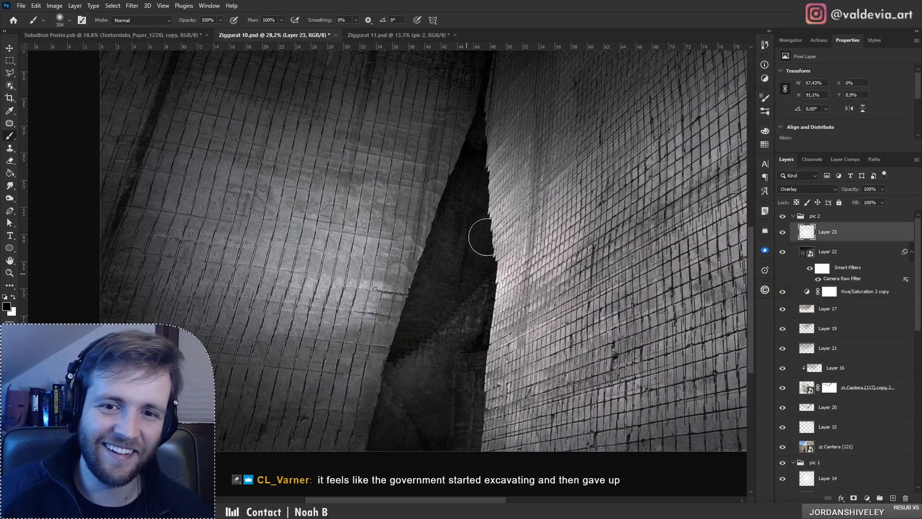
pyautogui.press('x')
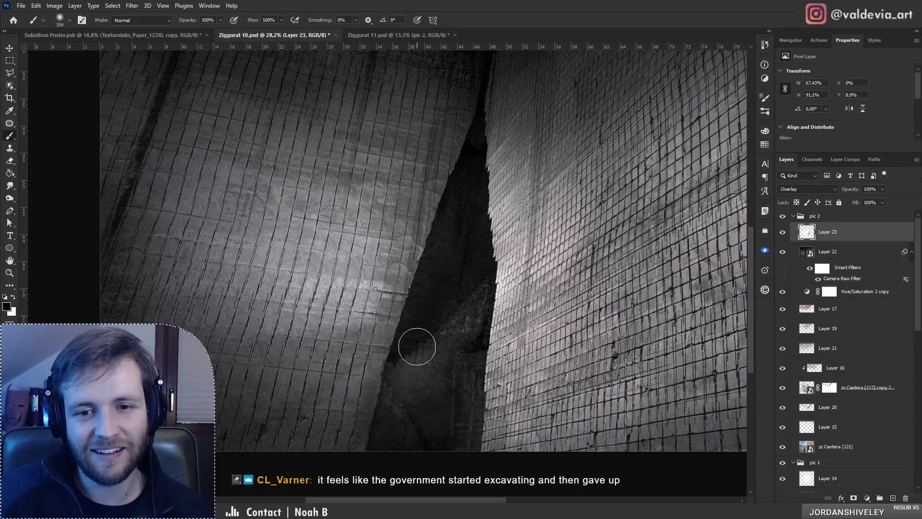
pyautogui.press('x')
pyautogui.moveTo(417, 398); pyautogui.dragTo(447, 444)
pyautogui.hotkey('ctrl', 'z')
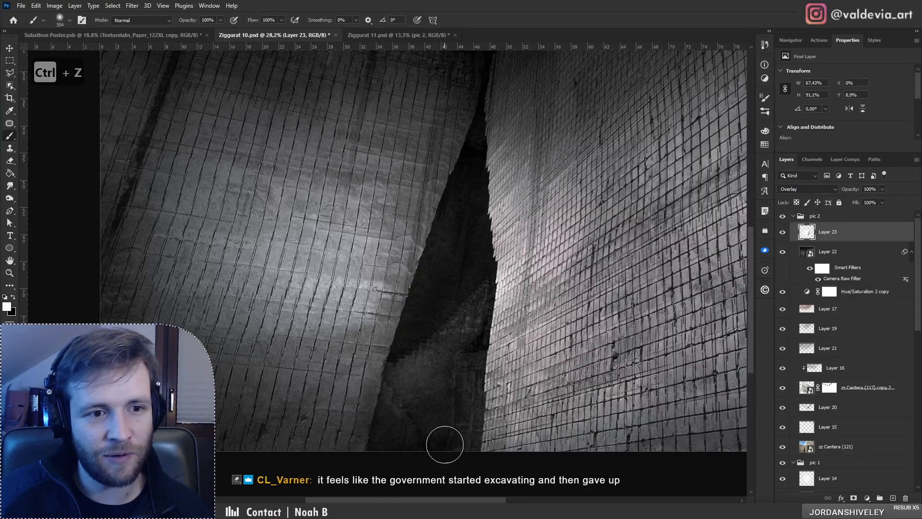
# Step: Shade the rocks inside the gap on Layer 23 with the 354 px soft black brush
pyautogui.press('x')
pyautogui.moveTo(411, 382); pyautogui.dragTo(445, 382)
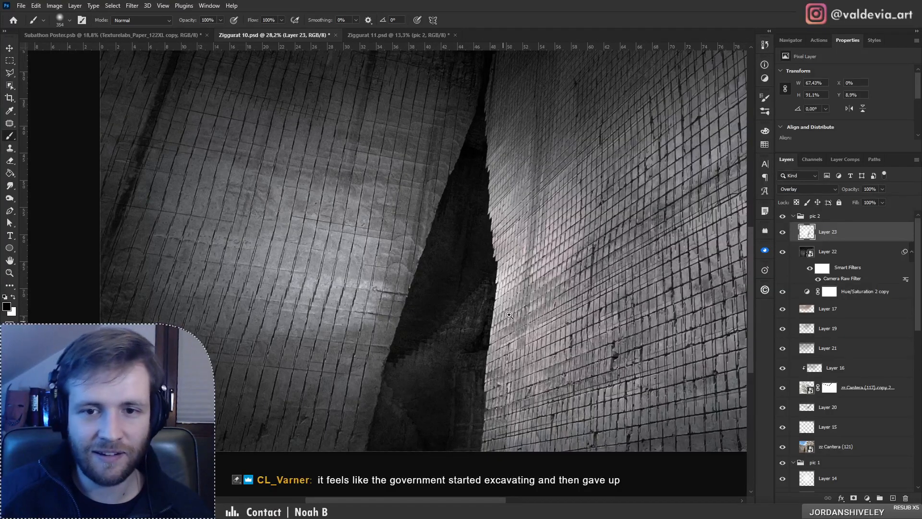
pyautogui.press('z')
pyautogui.moveTo(448, 307)
pyautogui.mouseDown()
pyautogui.moveTo(387, 313)
pyautogui.moveTo(441, 306)
pyautogui.mouseUp()
pyautogui.press('b')
pyautogui.moveTo(452, 400); pyautogui.dragTo(448, 336)
pyautogui.press('x')
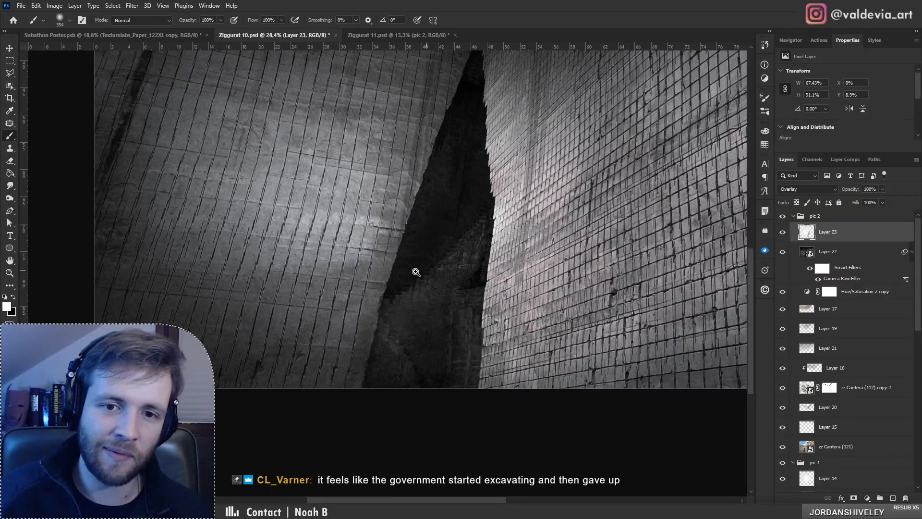
pyautogui.press('z')
pyautogui.moveTo(416, 272)
pyautogui.mouseDown()
pyautogui.moveTo(342, 280)
pyautogui.moveTo(406, 287)
pyautogui.moveTo(370, 274)
pyautogui.moveTo(430, 204)
pyautogui.moveTo(476, 199)
pyautogui.moveTo(463, 300)
pyautogui.mouseUp()
pyautogui.press('b')
pyautogui.press('x')
pyautogui.press('z')
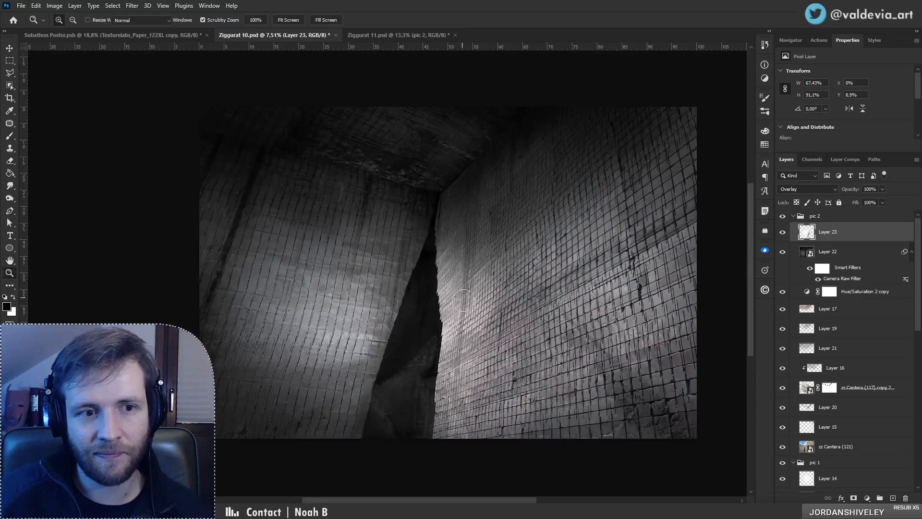
# Step: Brighten the right wall from the gap toward its outer edge with a 1102 px soft white brush on Layer 23
pyautogui.press('b')
pyautogui.press('x')
pyautogui.rightClick(608, 262)
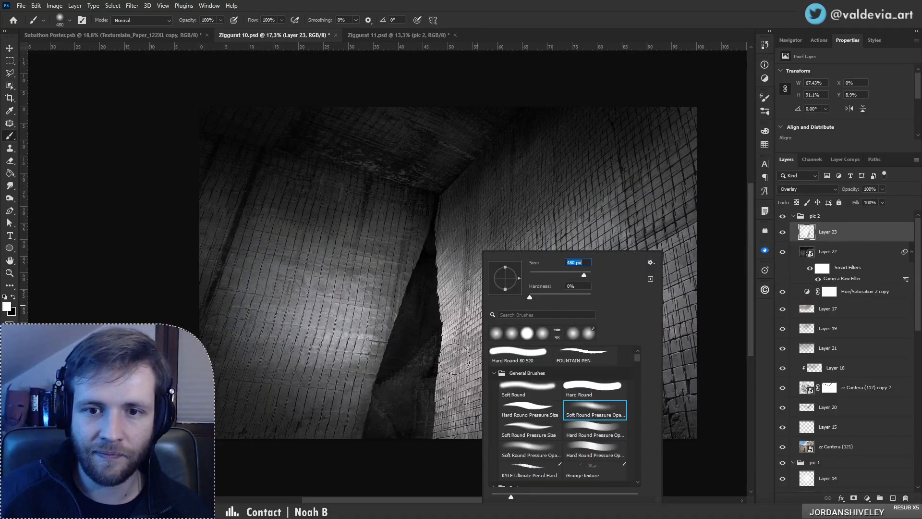
pyautogui.moveTo(454, 359); pyautogui.dragTo(601, 281)
pyautogui.hotkey('ctrl', 'z')
pyautogui.rightClick(624, 263)
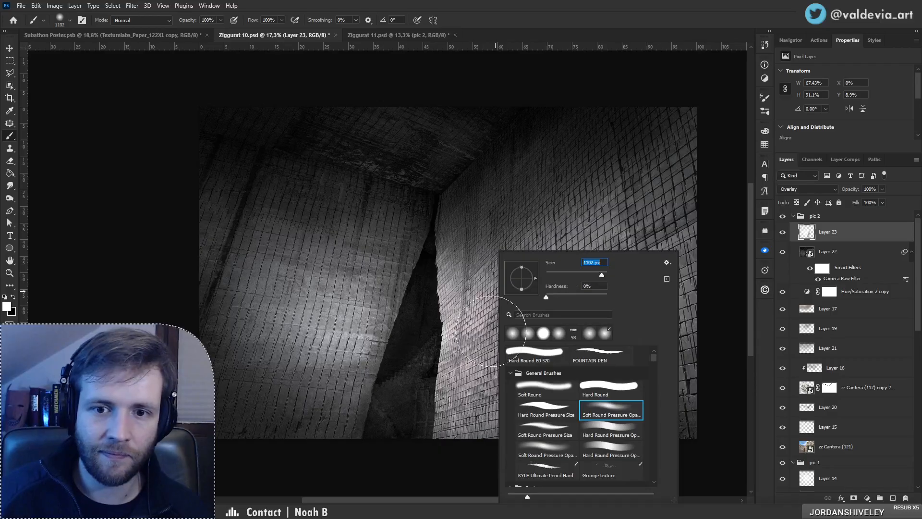
pyautogui.click(467, 346)
pyautogui.moveTo(479, 339); pyautogui.dragTo(580, 270)
pyautogui.press('z')
pyautogui.moveTo(414, 354)
pyautogui.mouseDown()
pyautogui.moveTo(362, 356)
pyautogui.moveTo(385, 353)
pyautogui.mouseUp()
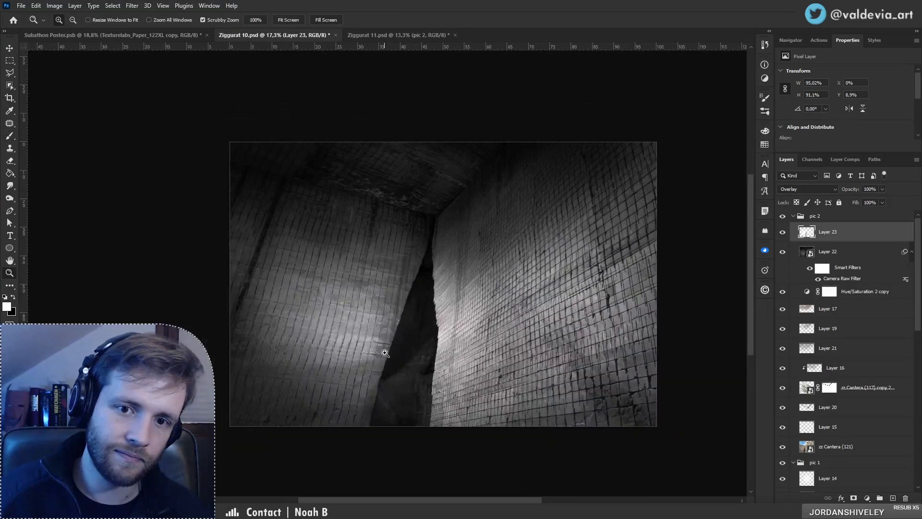
# Step: Darken the ceiling above the two walls with the 1102 px soft black brush
pyautogui.press('b')
pyautogui.moveTo(449, 338); pyautogui.dragTo(457, 277)
pyautogui.press('x')
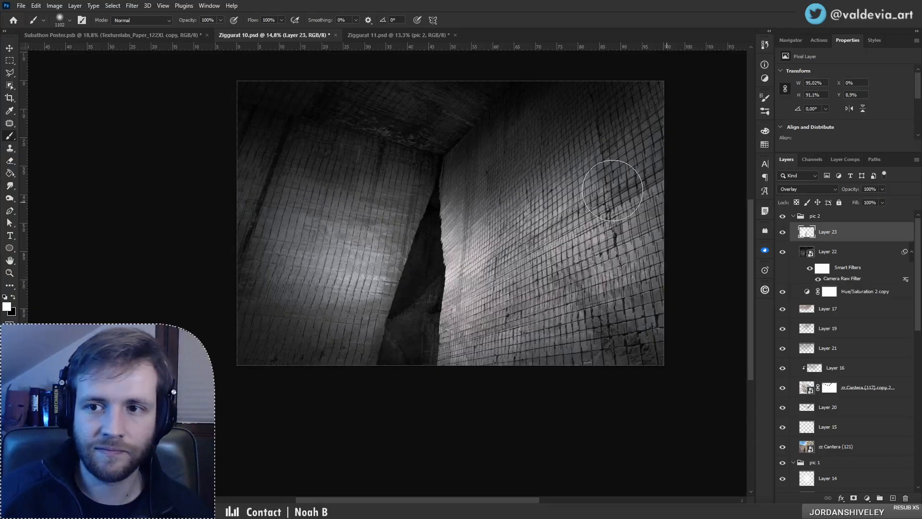
pyautogui.hotkey('ctrl', 'z')
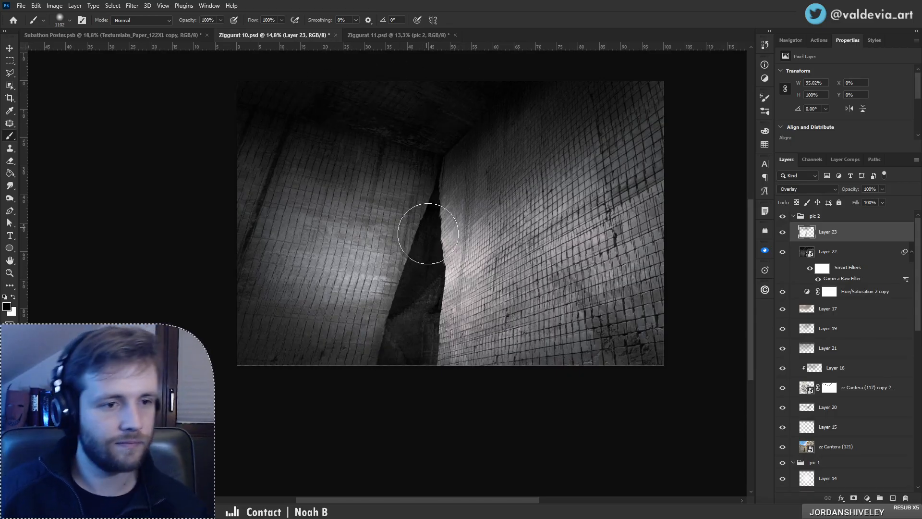
pyautogui.moveTo(410, 260); pyautogui.dragTo(351, 268)
pyautogui.moveTo(406, 236); pyautogui.dragTo(448, 239)
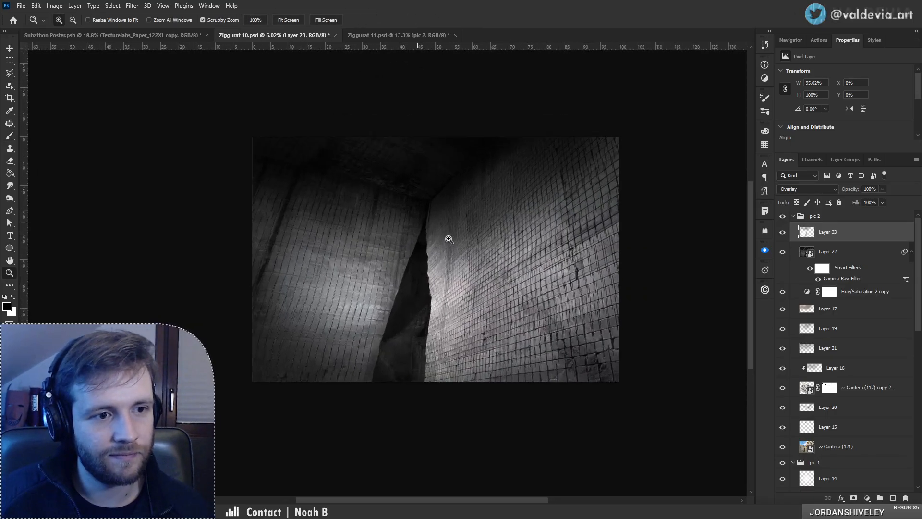
pyautogui.moveTo(398, 344)
pyautogui.mouseDown()
pyautogui.moveTo(447, 339)
pyautogui.moveTo(410, 330)
pyautogui.mouseUp()
pyautogui.moveTo(413, 291); pyautogui.dragTo(463, 283)
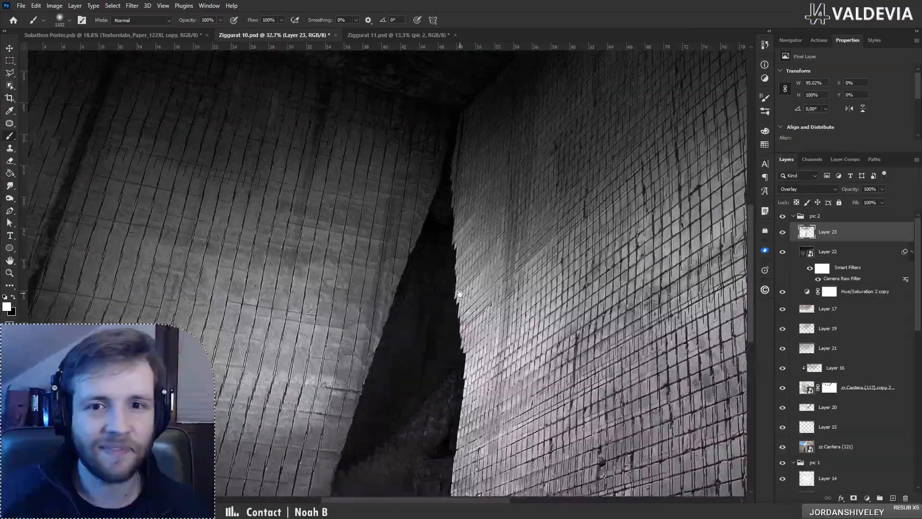
# Step: Darken the upper part of the gap where the walls meet with a 432 px soft black brush
pyautogui.press('x')
pyautogui.rightClick(462, 246)
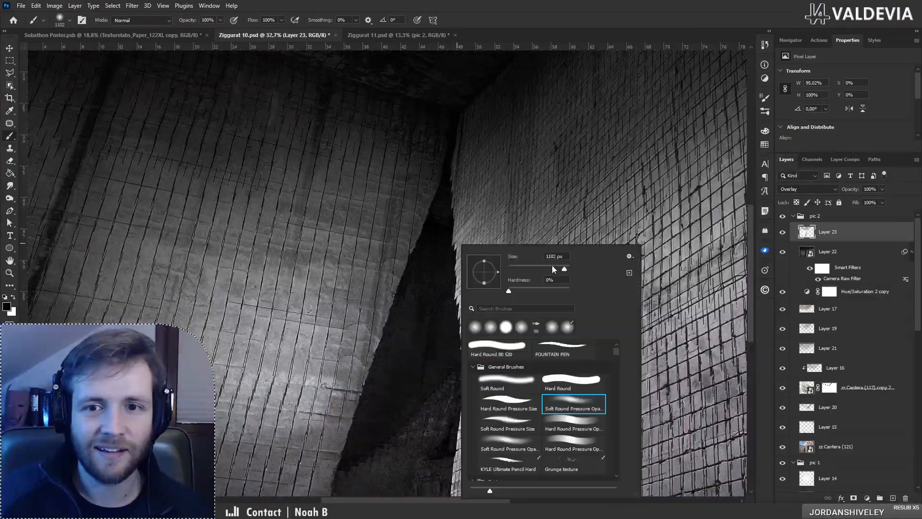
pyautogui.click(447, 175)
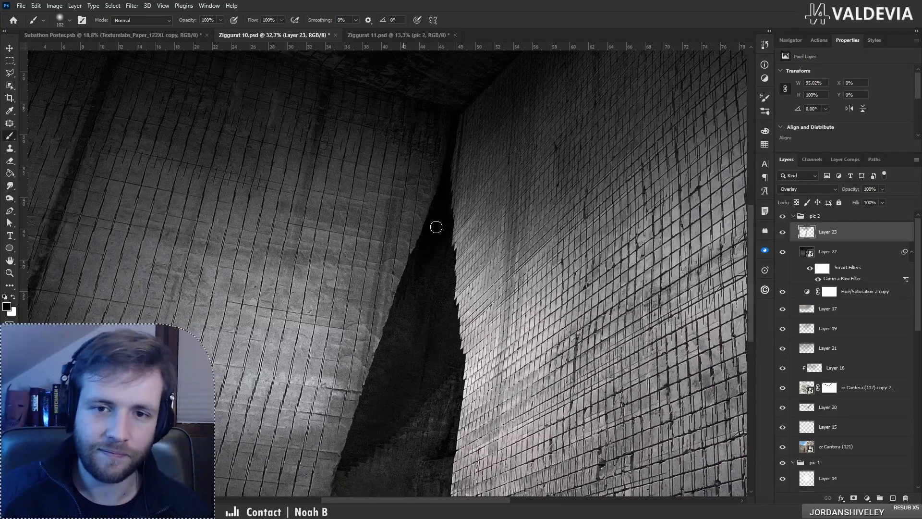
pyautogui.rightClick(416, 286)
pyautogui.click(460, 171)
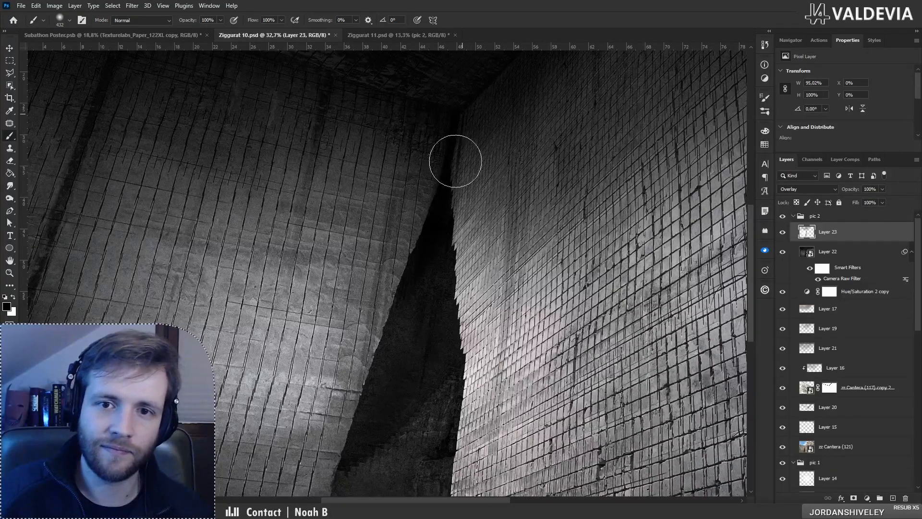
pyautogui.moveTo(455, 160); pyautogui.dragTo(427, 336)
pyautogui.hotkey('ctrl', 'z')
pyautogui.moveTo(472, 118)
pyautogui.mouseDown()
pyautogui.moveTo(436, 336)
pyautogui.moveTo(431, 305)
pyautogui.mouseUp()
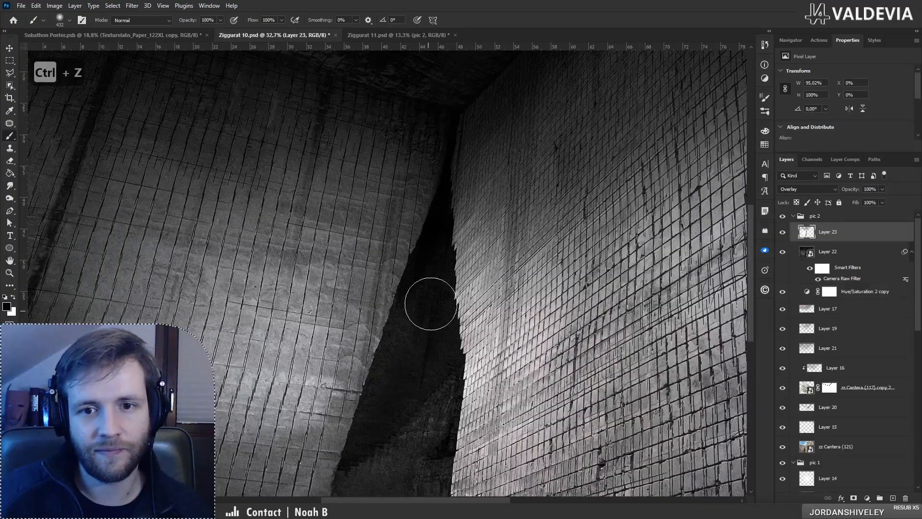
# Step: Try to darken the left wall's edge along the gap with the soft black brush
pyautogui.press('z')
pyautogui.moveTo(483, 238)
pyautogui.mouseDown()
pyautogui.moveTo(421, 231)
pyautogui.moveTo(561, 251)
pyautogui.mouseUp()
pyautogui.press('b')
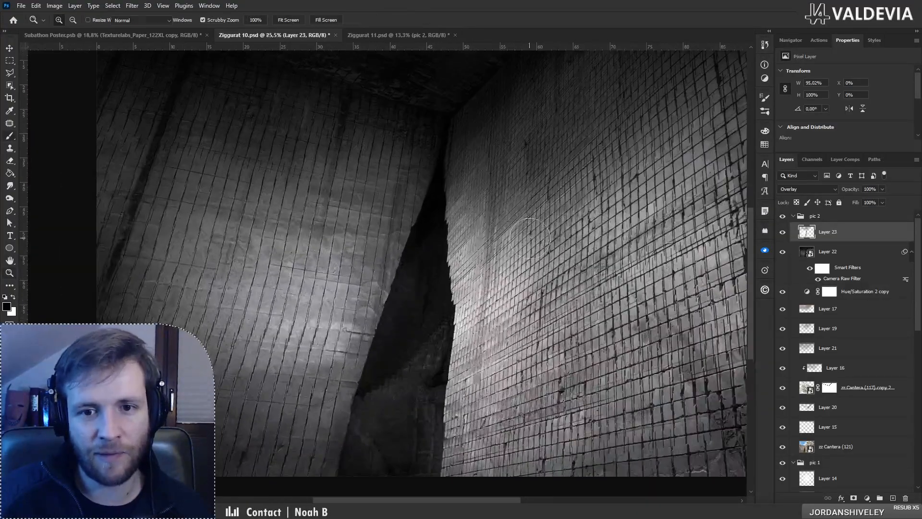
pyautogui.moveTo(414, 211); pyautogui.dragTo(356, 397)
pyautogui.hotkey('ctrl', 'z')
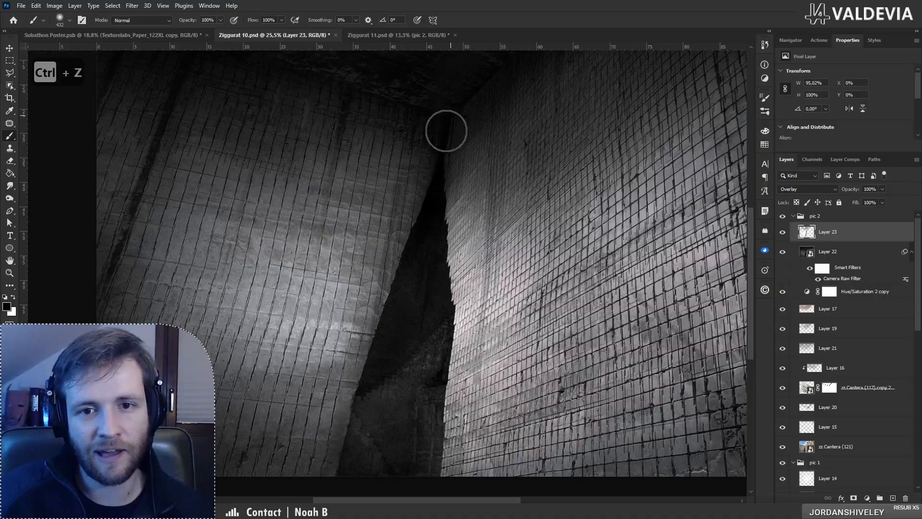
# Step: Refine the shading along the gap with the 432 px soft brush, undoing the last unwanted change
pyautogui.press('z')
pyautogui.moveTo(455, 247)
pyautogui.mouseDown()
pyautogui.moveTo(318, 255)
pyautogui.moveTo(371, 288)
pyautogui.moveTo(422, 282)
pyautogui.mouseUp()
pyautogui.press('b')
pyautogui.moveTo(442, 217)
pyautogui.mouseDown()
pyautogui.moveTo(422, 301)
pyautogui.moveTo(379, 295)
pyautogui.moveTo(408, 293)
pyautogui.moveTo(388, 354)
pyautogui.moveTo(414, 283)
pyautogui.moveTo(384, 278)
pyautogui.moveTo(355, 288)
pyautogui.moveTo(380, 293)
pyautogui.moveTo(339, 303)
pyautogui.moveTo(361, 300)
pyautogui.moveTo(322, 301)
pyautogui.moveTo(375, 298)
pyautogui.mouseUp()
pyautogui.press('z')
pyautogui.press('b')
pyautogui.press('x')
pyautogui.hotkey('ctrl', 'z')
pyautogui.press('z')
pyautogui.press('b')
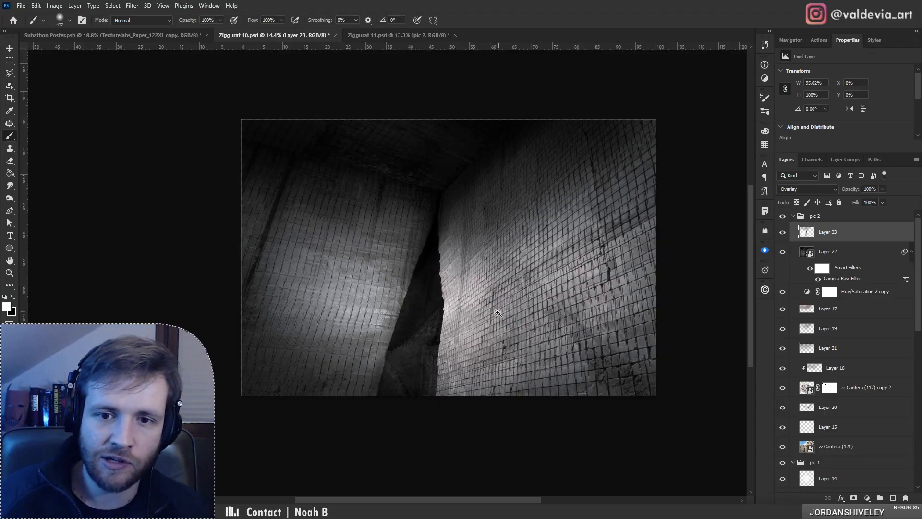
# Step: Compare the relit scene with pic 1 by toggling the visibility of the pic 2 group
pyautogui.moveTo(456, 301)
pyautogui.mouseDown()
pyautogui.moveTo(528, 300)
pyautogui.moveTo(474, 300)
pyautogui.mouseUp()
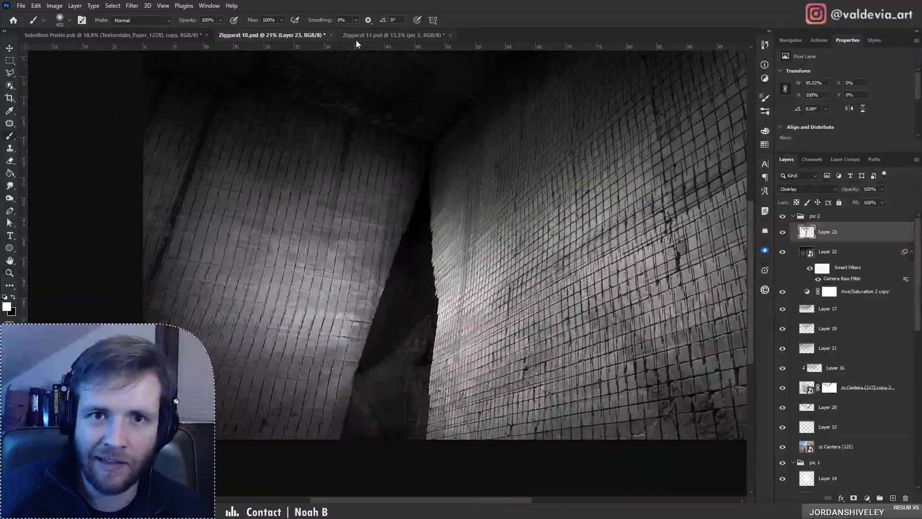
pyautogui.click(783, 216)
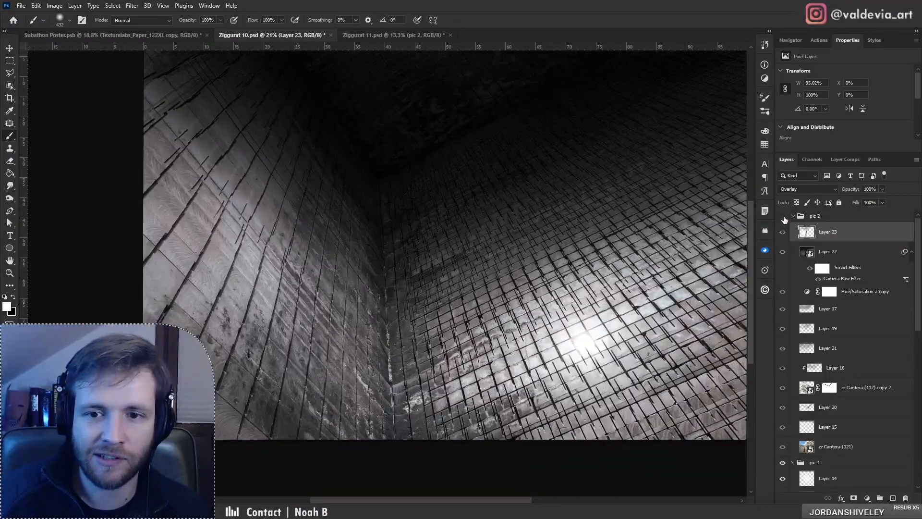
pyautogui.click(783, 217)
# Step: Add a layer above Layer 23 and dab a small white spot on the right wall near the gap with a 20 px soft brush
pyautogui.moveTo(480, 297); pyautogui.dragTo(538, 288)
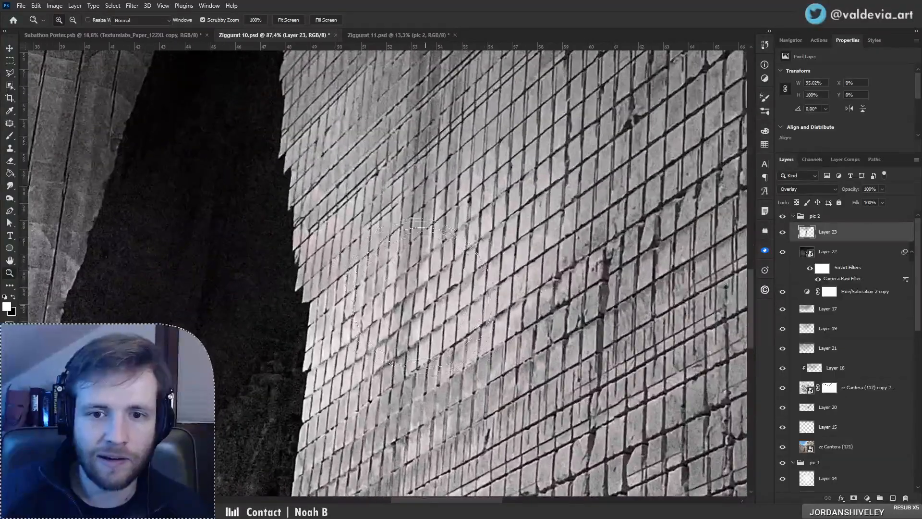
pyautogui.moveTo(425, 306)
pyautogui.mouseDown()
pyautogui.moveTo(335, 324)
pyautogui.moveTo(425, 307)
pyautogui.mouseUp()
pyautogui.click(893, 498)
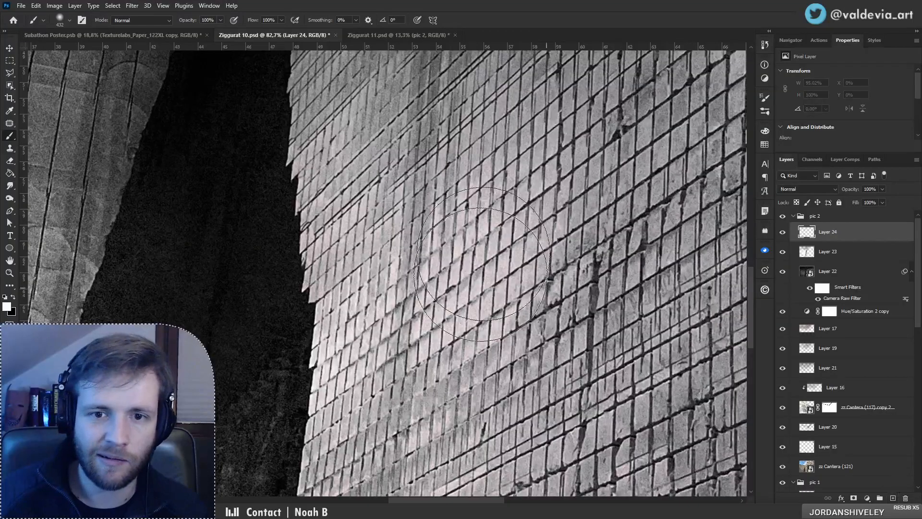
pyautogui.rightClick(445, 277)
pyautogui.click(503, 277)
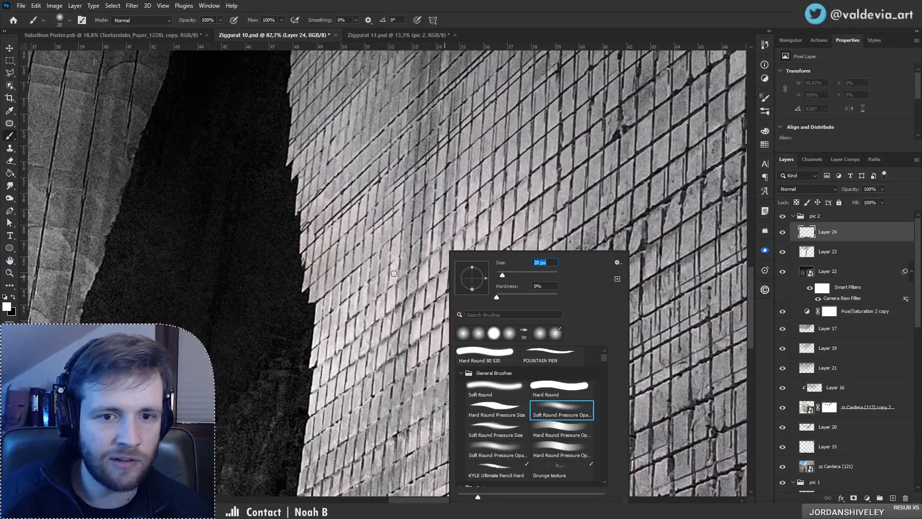
pyautogui.moveTo(423, 275)
pyautogui.mouseDown()
pyautogui.moveTo(425, 268)
pyautogui.moveTo(423, 280)
pyautogui.moveTo(346, 283)
pyautogui.moveTo(391, 283)
pyautogui.mouseUp()
pyautogui.hotkey('ctrl', 'z')
# Step: Add a Soft Light layer above Layer 24 and paint a white glow around the spot with a 161 px soft brush
pyautogui.click(893, 497)
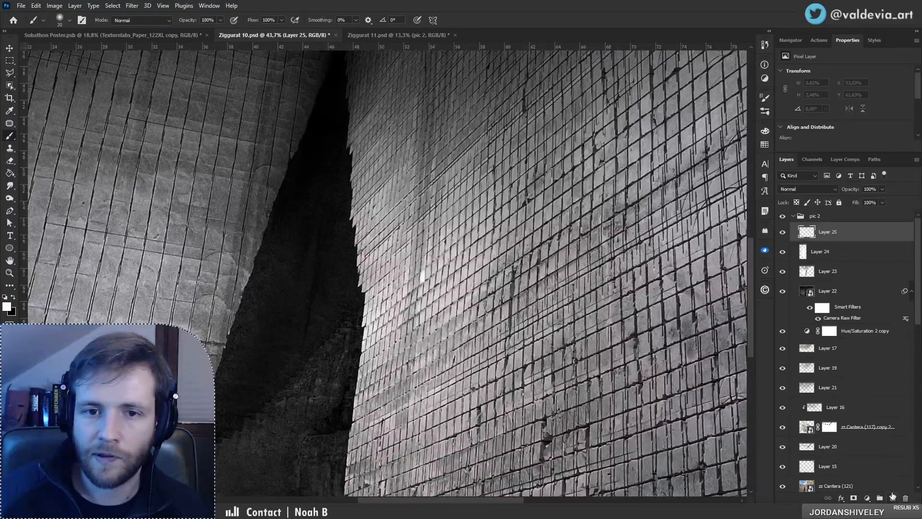
pyautogui.click(800, 190)
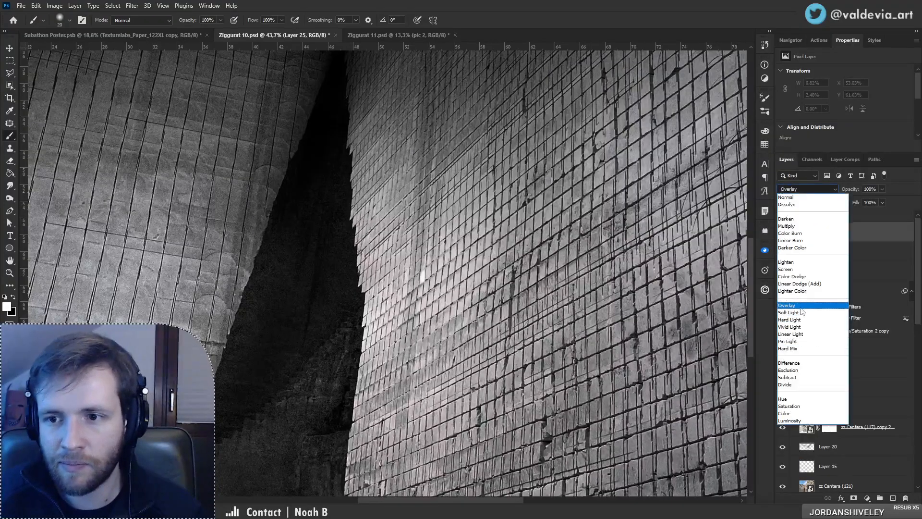
pyautogui.click(801, 314)
pyautogui.rightClick(411, 236)
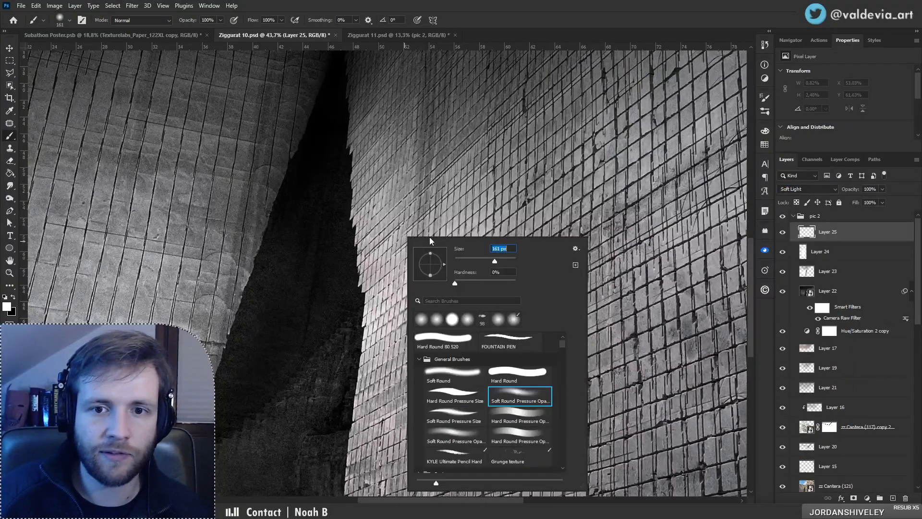
pyautogui.click(452, 206)
pyautogui.moveTo(431, 278)
pyautogui.mouseDown()
pyautogui.moveTo(418, 272)
pyautogui.moveTo(419, 286)
pyautogui.moveTo(407, 270)
pyautogui.mouseUp()
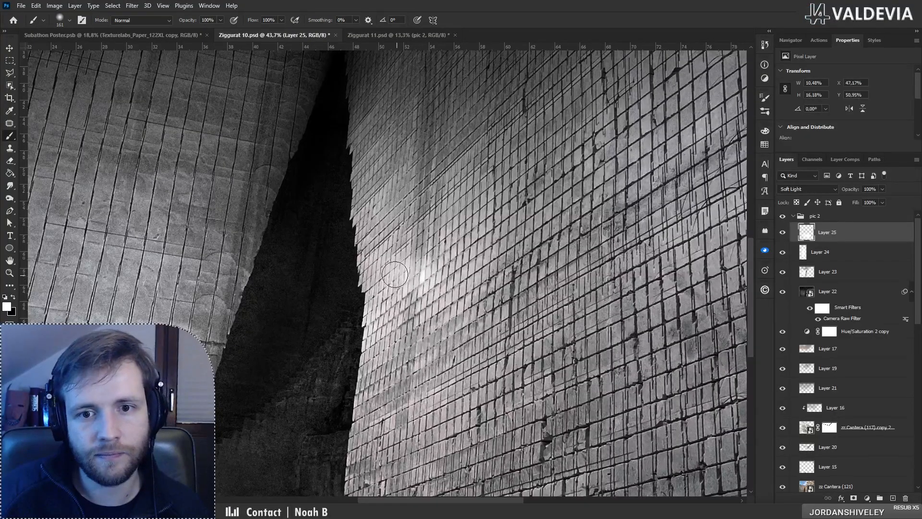
# Step: Strengthen the bright spot on Layer 24 with an 81 px soft white brush and hide the layer to compare
pyautogui.rightClick(510, 265)
pyautogui.press('Return')
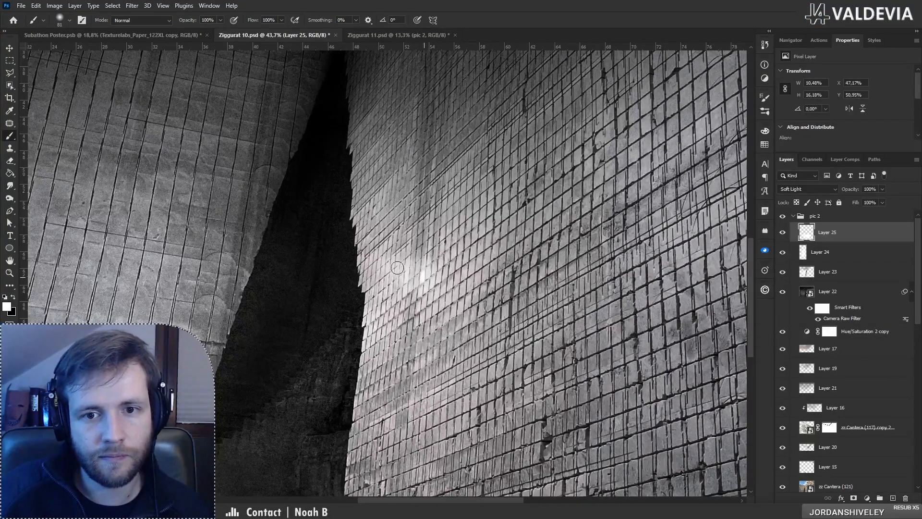
pyautogui.click(827, 252)
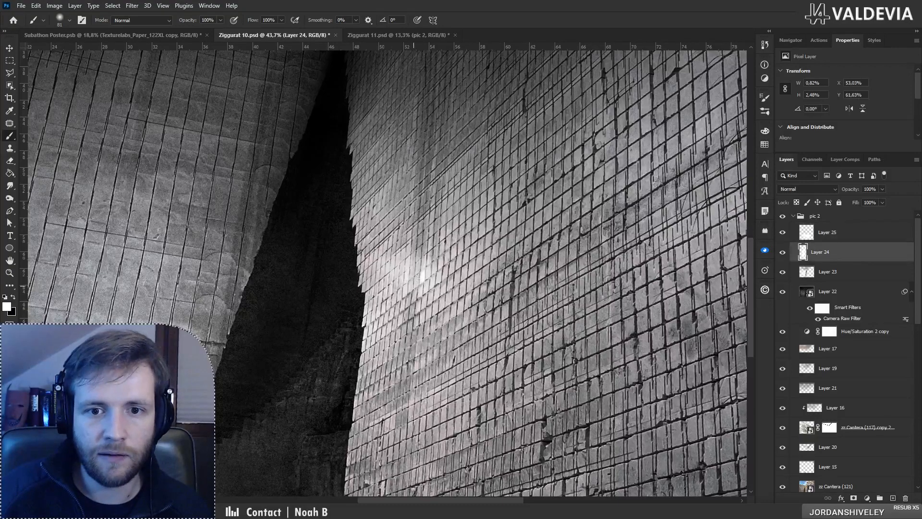
pyautogui.hotkey('ctrl', 'z')
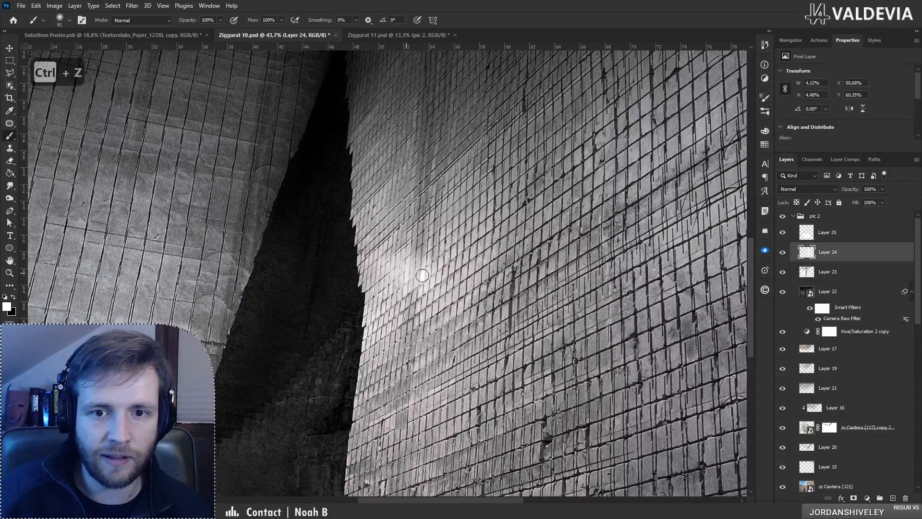
pyautogui.moveTo(413, 278)
pyautogui.mouseDown()
pyautogui.moveTo(418, 273)
pyautogui.moveTo(303, 293)
pyautogui.moveTo(277, 287)
pyautogui.mouseUp()
pyautogui.moveTo(406, 302); pyautogui.dragTo(448, 301)
pyautogui.press('b')
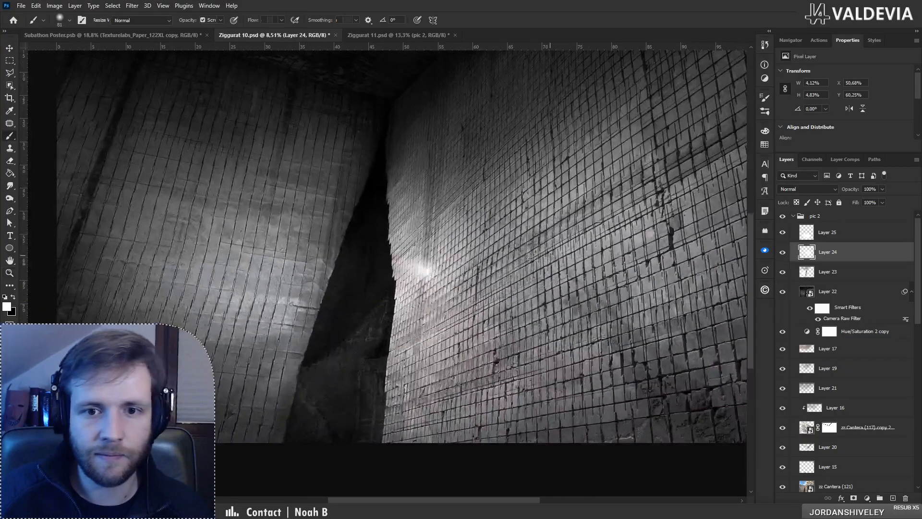
pyautogui.click(783, 252)
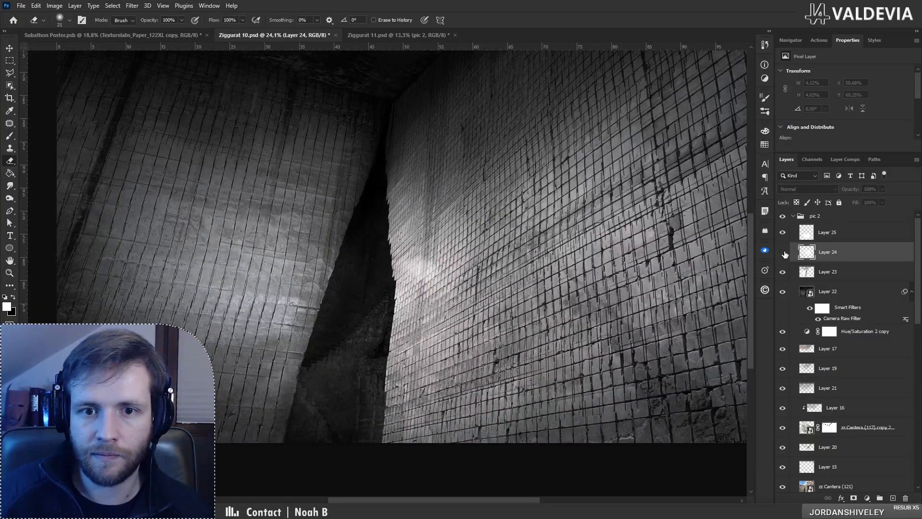
# Step: Show Layer 24 again and spread a wide white glow around the spot on Layer 25 with a very large soft brush
pyautogui.click(783, 252)
pyautogui.click(783, 232)
pyautogui.click(783, 232)
pyautogui.click(831, 239)
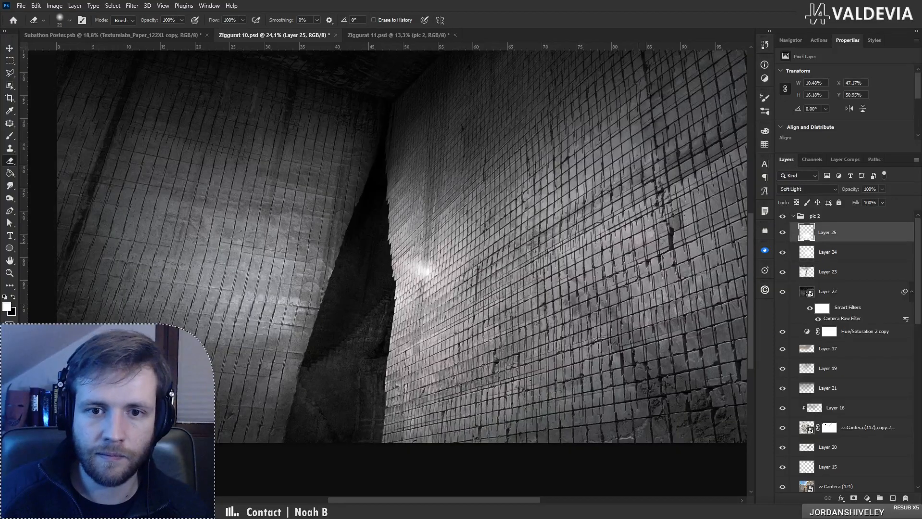
pyautogui.press('b')
pyautogui.rightClick(482, 251)
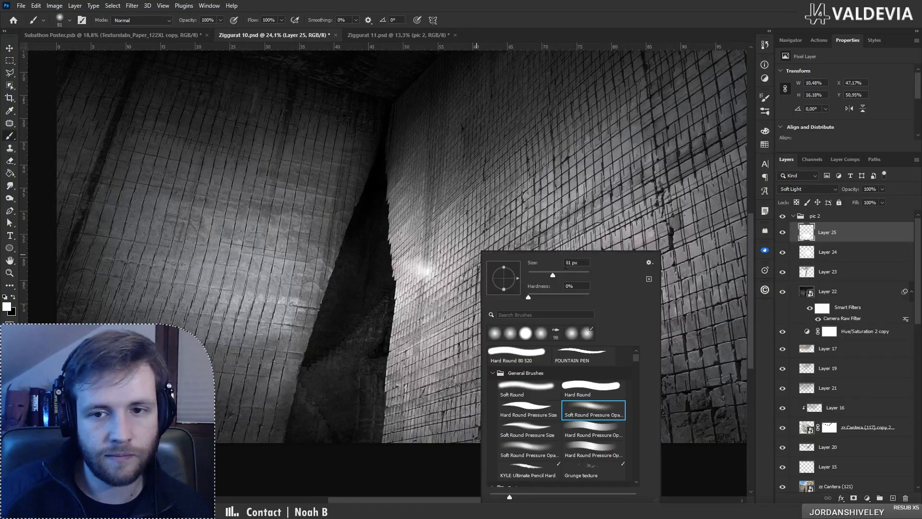
pyautogui.press('Escape')
pyautogui.hotkey('ctrl', 'z')
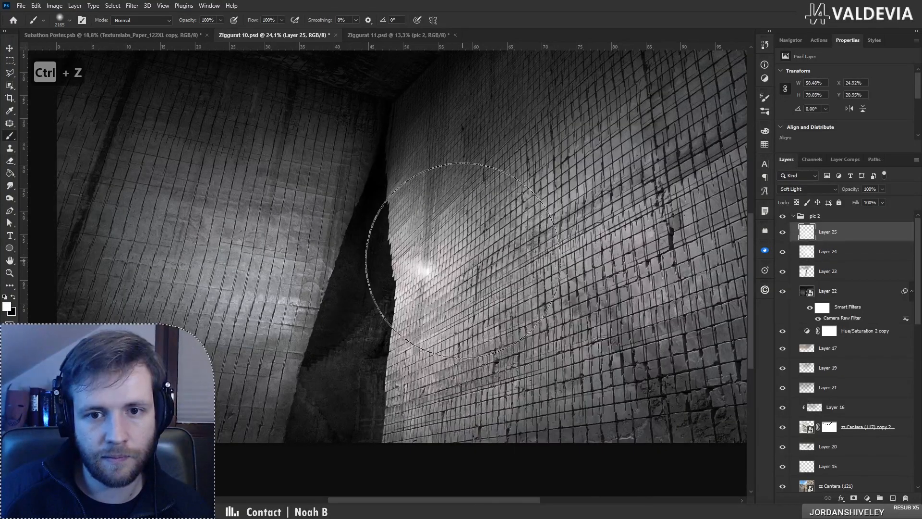
# Step: Brighten the glow close to the spot on Layer 25 with a 259 px soft white brush
pyautogui.rightClick(483, 245)
pyautogui.moveTo(570, 266); pyautogui.dragTo(553, 265)
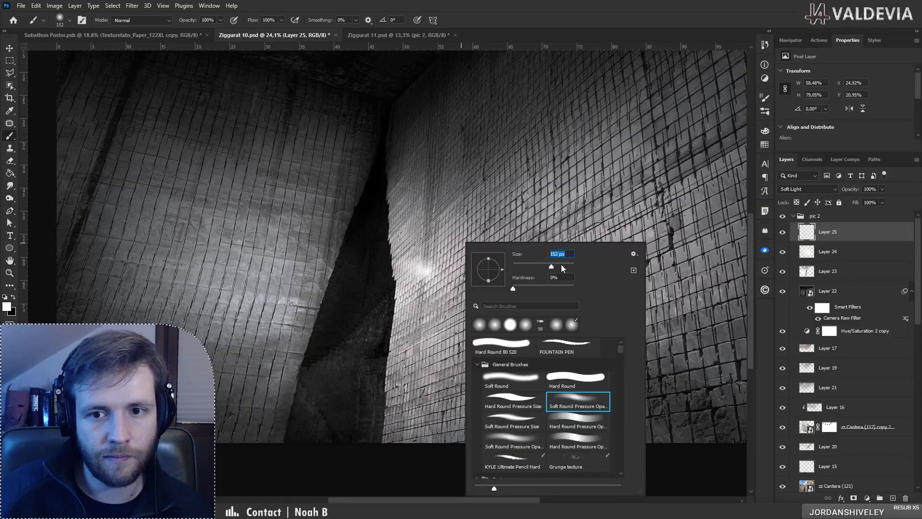
pyautogui.click(561, 265)
pyautogui.click(419, 271)
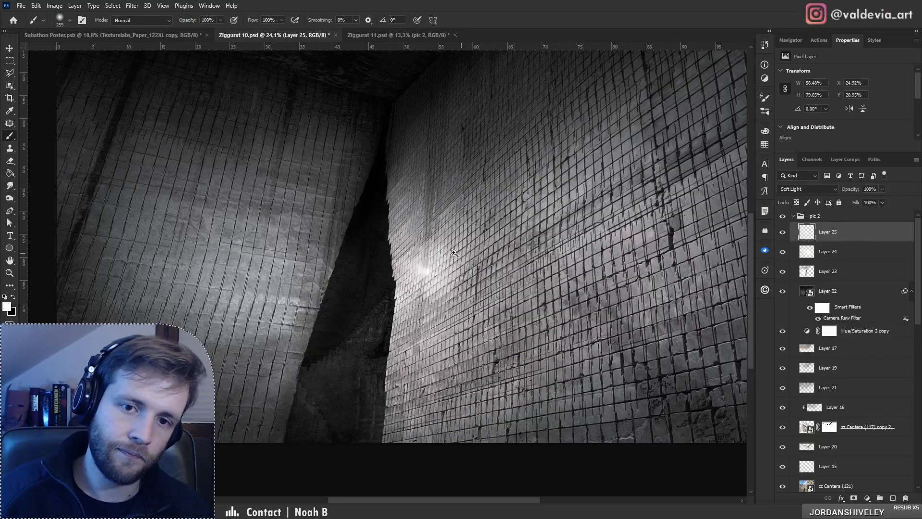
pyautogui.moveTo(384, 250); pyautogui.dragTo(274, 264)
pyautogui.moveTo(340, 267); pyautogui.dragTo(391, 247)
# Step: Paint a single stone block on the right wall solid white on Layer 24 with a 17 px soft brush
pyautogui.moveTo(614, 211); pyautogui.dragTo(843, 267)
pyautogui.click(838, 256)
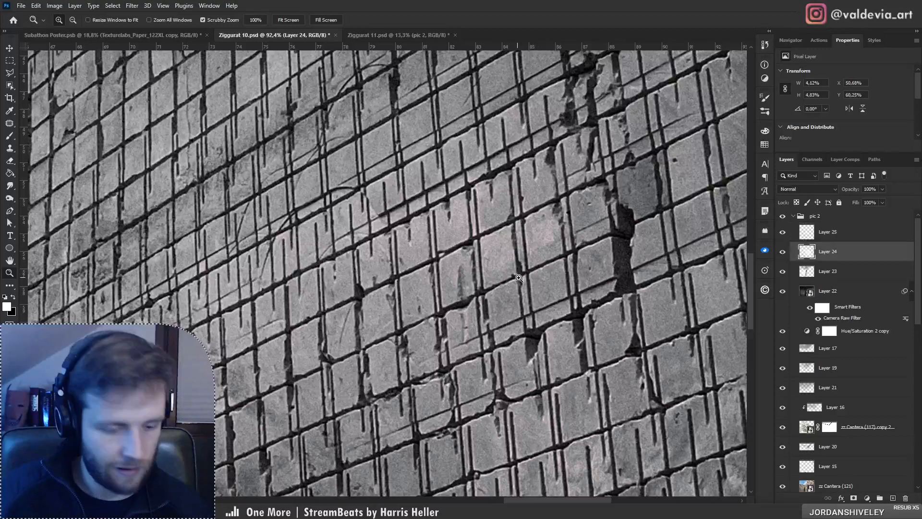
pyautogui.press('b')
pyautogui.rightClick(531, 251)
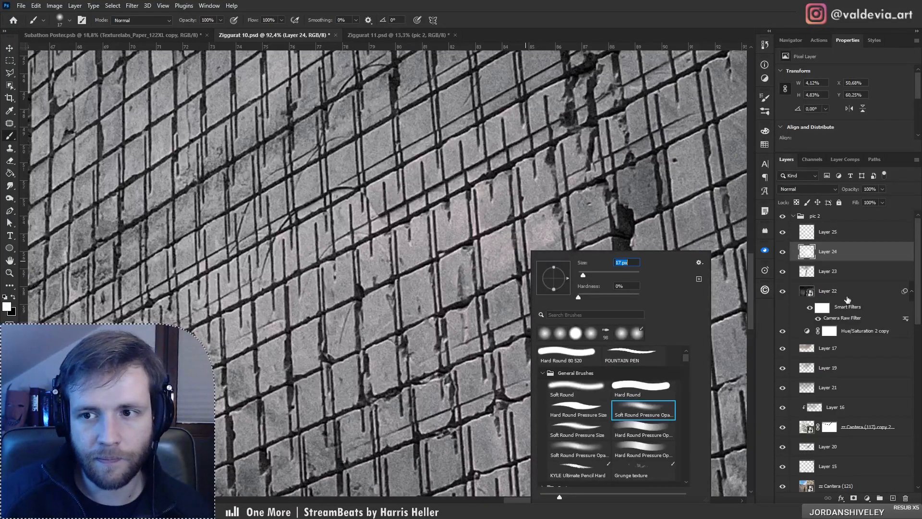
pyautogui.click(849, 236)
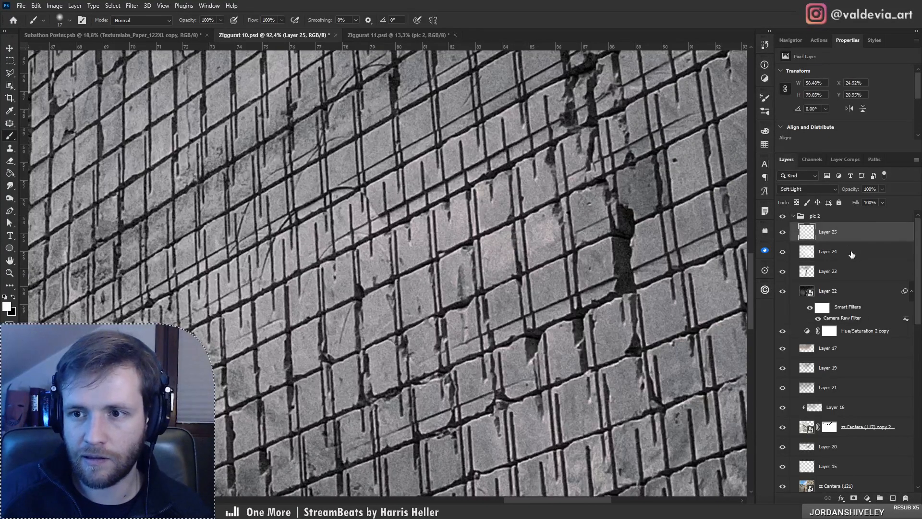
pyautogui.click(850, 255)
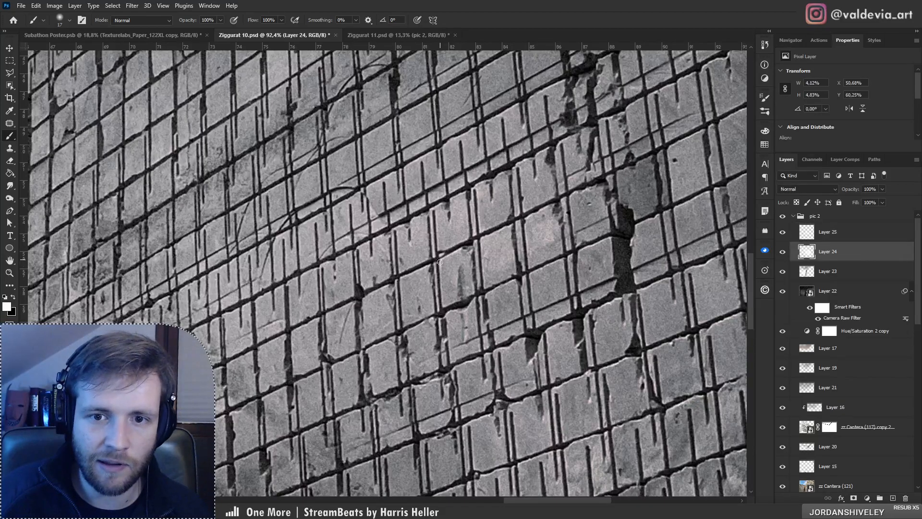
pyautogui.moveTo(440, 262)
pyautogui.mouseDown()
pyautogui.moveTo(444, 299)
pyautogui.moveTo(451, 258)
pyautogui.mouseUp()
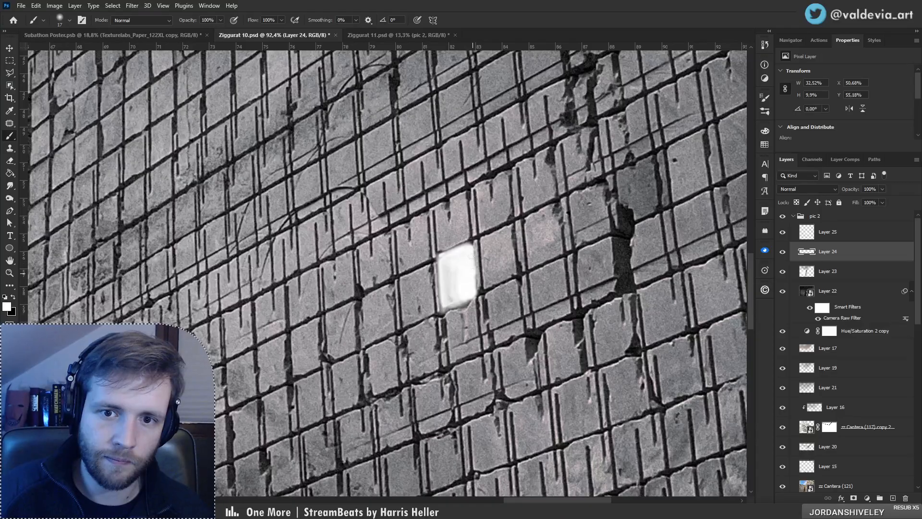
pyautogui.press('z')
pyautogui.moveTo(466, 253)
pyautogui.mouseDown()
pyautogui.moveTo(338, 253)
pyautogui.moveTo(461, 254)
pyautogui.mouseUp()
pyautogui.press('b')
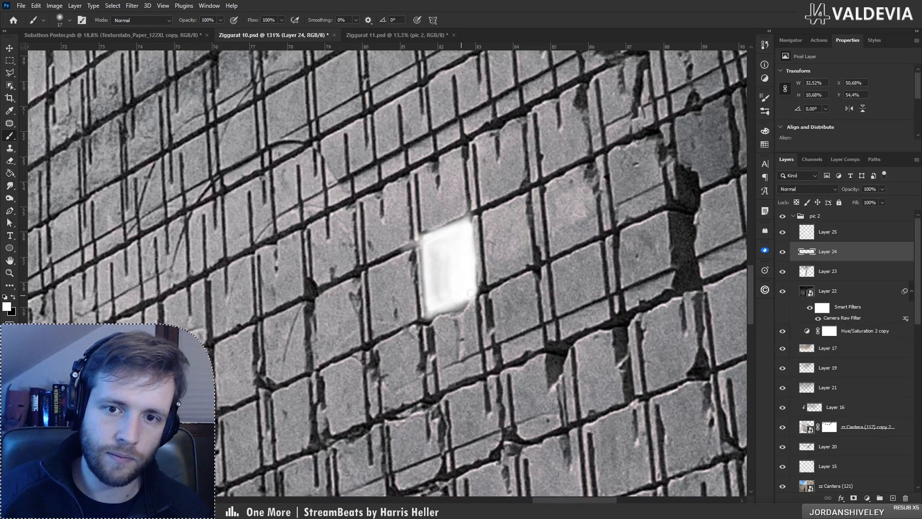
# Step: Shade the edges of the white block on Layer 24 with a 78 px soft black brush
pyautogui.press('x')
pyautogui.rightClick(483, 249)
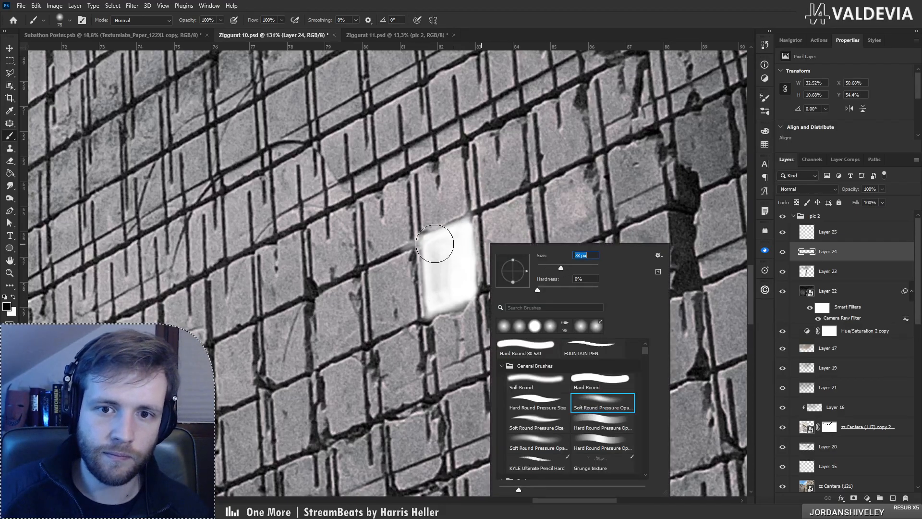
pyautogui.click(435, 243)
pyautogui.hotkey('ctrl', 'z')
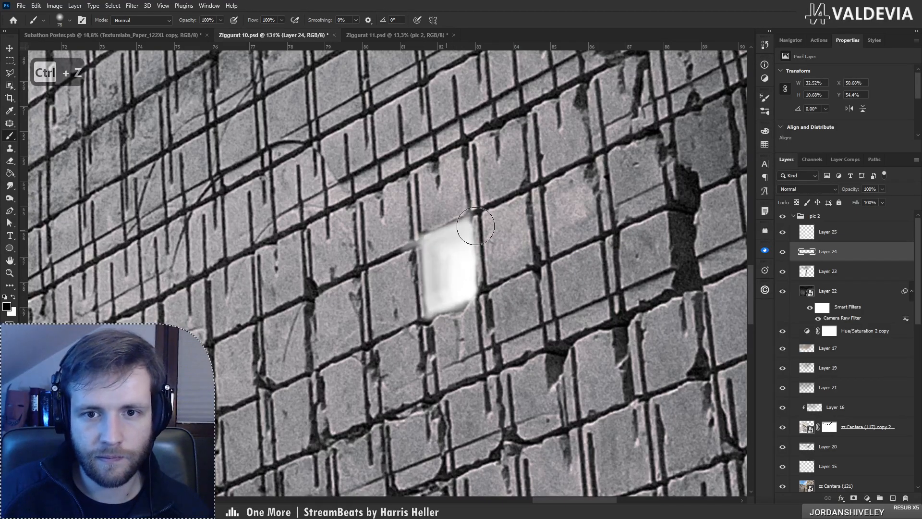
pyautogui.moveTo(476, 226)
pyautogui.mouseDown()
pyautogui.moveTo(453, 243)
pyautogui.moveTo(437, 307)
pyautogui.mouseUp()
pyautogui.moveTo(432, 309)
pyautogui.mouseDown()
pyautogui.moveTo(461, 239)
pyautogui.moveTo(430, 255)
pyautogui.moveTo(344, 247)
pyautogui.mouseUp()
pyautogui.moveTo(440, 249); pyautogui.dragTo(493, 248)
pyautogui.press('x')
pyautogui.moveTo(349, 252)
pyautogui.mouseDown()
pyautogui.moveTo(336, 243)
pyautogui.moveTo(366, 227)
pyautogui.moveTo(326, 225)
pyautogui.mouseUp()
# Step: Paint a white glow around the block on Layer 25 with a 1457 px soft brush and a 161 px one for its core
pyautogui.click(835, 235)
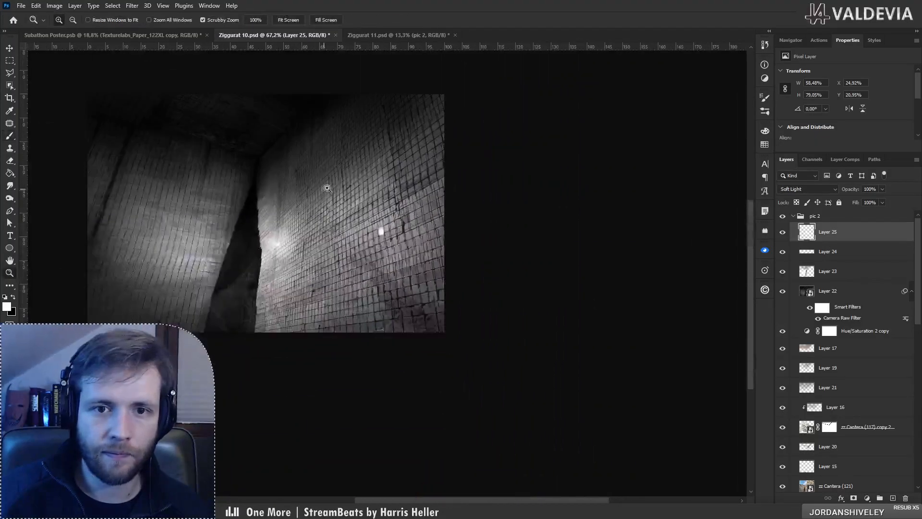
pyautogui.moveTo(334, 185); pyautogui.dragTo(416, 179)
pyautogui.rightClick(493, 281)
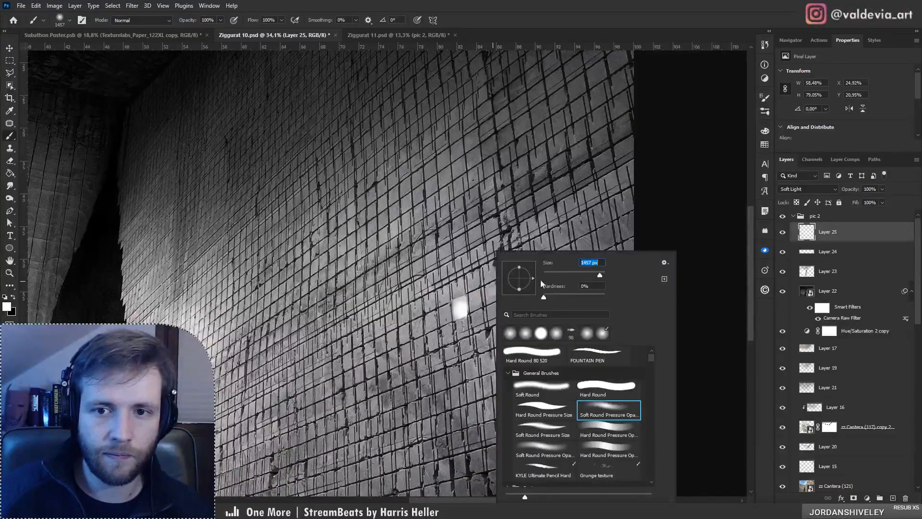
pyautogui.click(459, 300)
pyautogui.hotkey('ctrl', 'z')
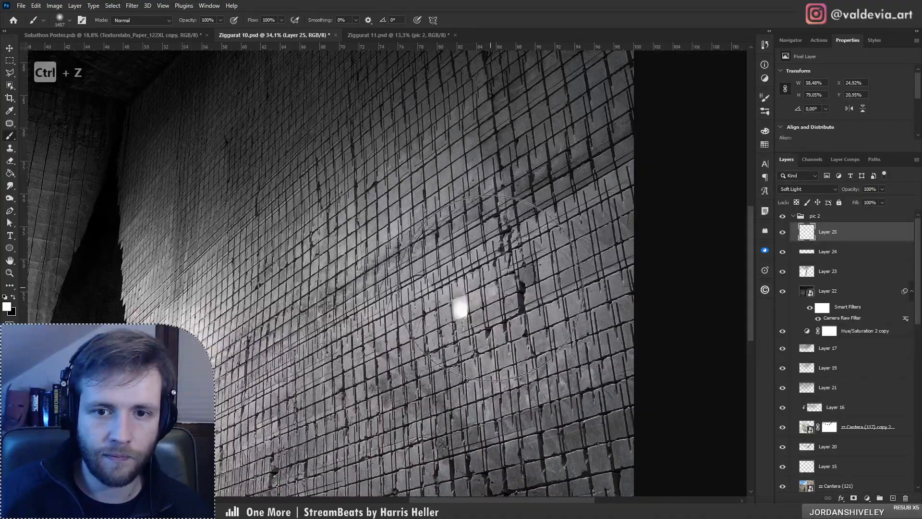
pyautogui.click(464, 308)
pyautogui.rightClick(489, 290)
pyautogui.moveTo(598, 276); pyautogui.dragTo(575, 275)
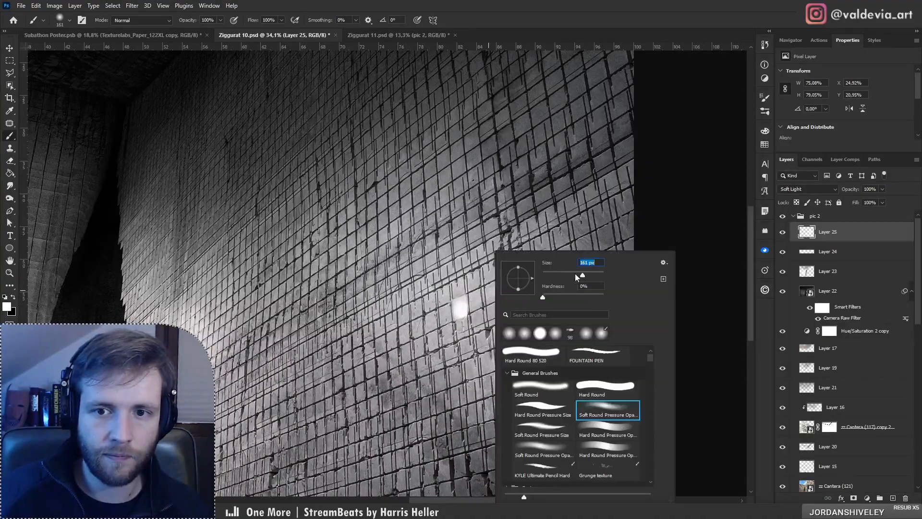
pyautogui.click(462, 305)
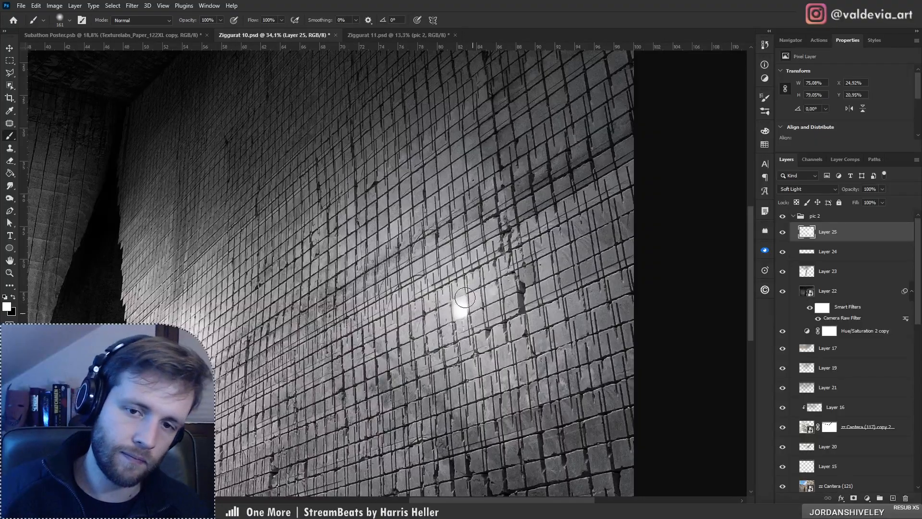
pyautogui.moveTo(428, 289); pyautogui.dragTo(380, 291)
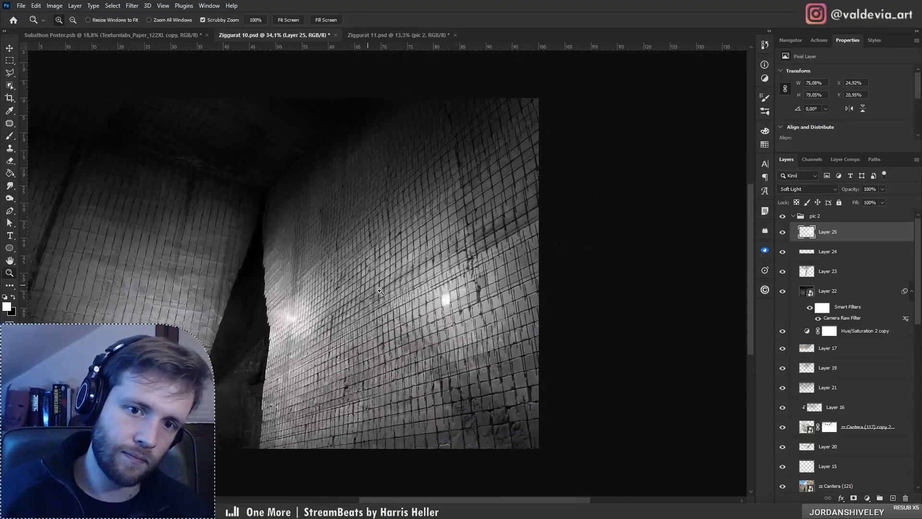
# Step: Add a layer above Layer 24 and paint a white glow over the lit block with a 161 px soft brush
pyautogui.moveTo(460, 304); pyautogui.dragTo(513, 305)
pyautogui.click(837, 253)
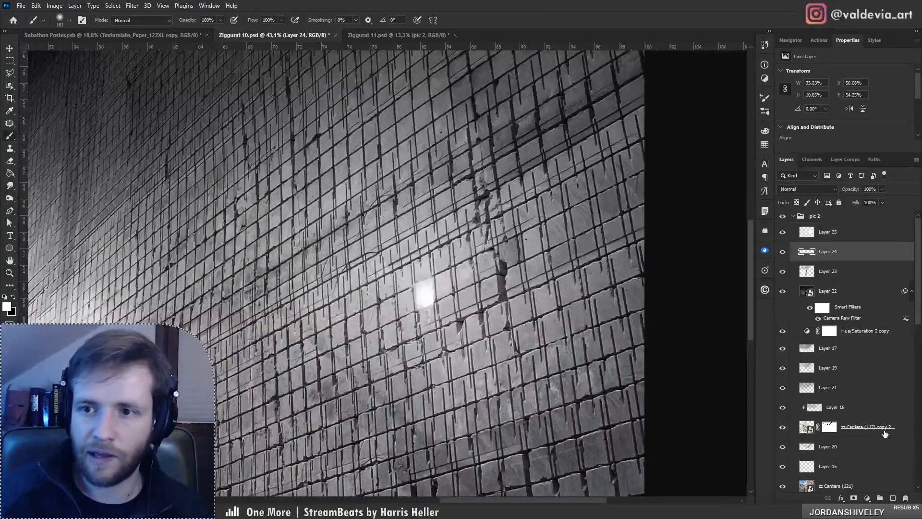
pyautogui.click(893, 498)
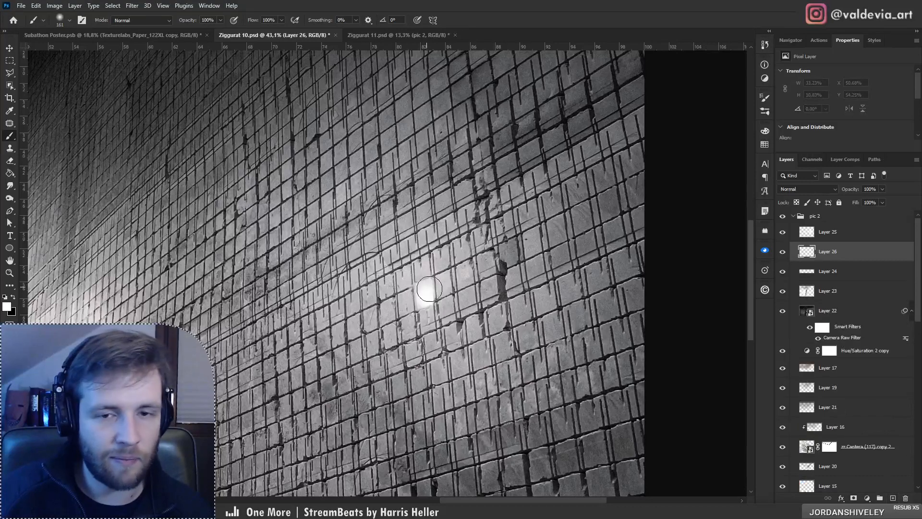
pyautogui.hotkey('ctrl', 'z')
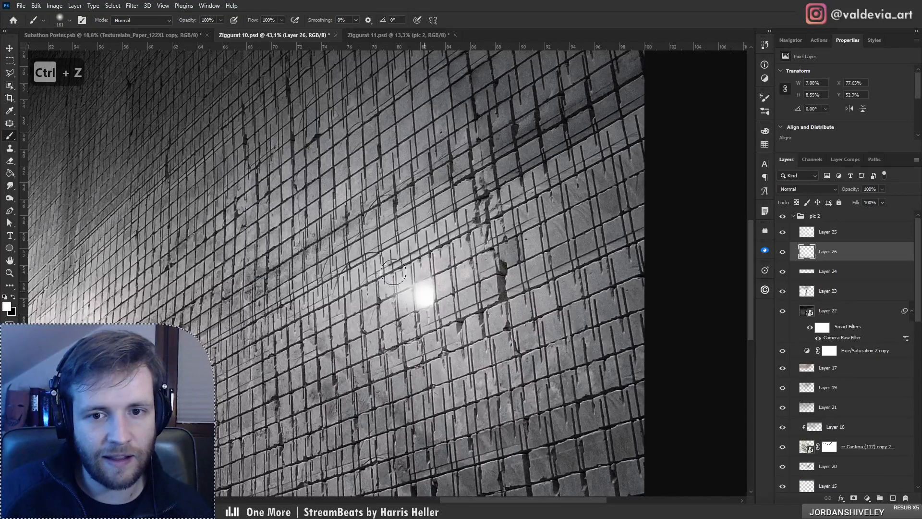
pyautogui.moveTo(424, 291)
pyautogui.mouseDown()
pyautogui.moveTo(407, 268)
pyautogui.moveTo(383, 286)
pyautogui.moveTo(406, 306)
pyautogui.mouseUp()
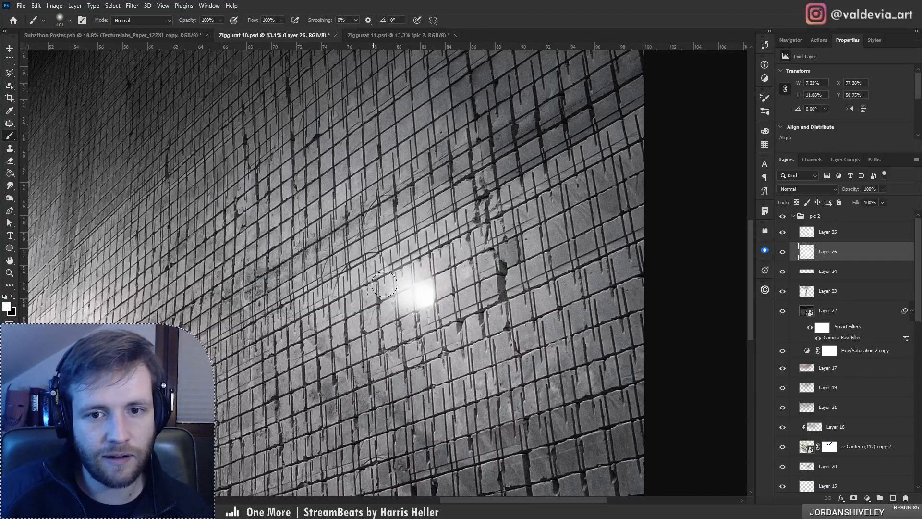
# Step: Extend the bright halo beside the lit block on Layer 26 with more soft white strokes
pyautogui.moveTo(384, 247); pyautogui.dragTo(297, 246)
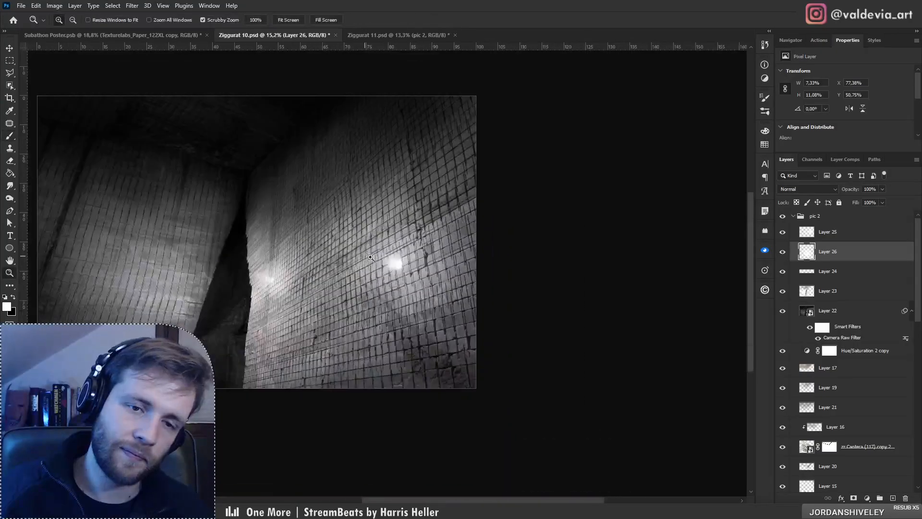
pyautogui.moveTo(370, 257); pyautogui.dragTo(459, 262)
pyautogui.moveTo(494, 292); pyautogui.dragTo(412, 256)
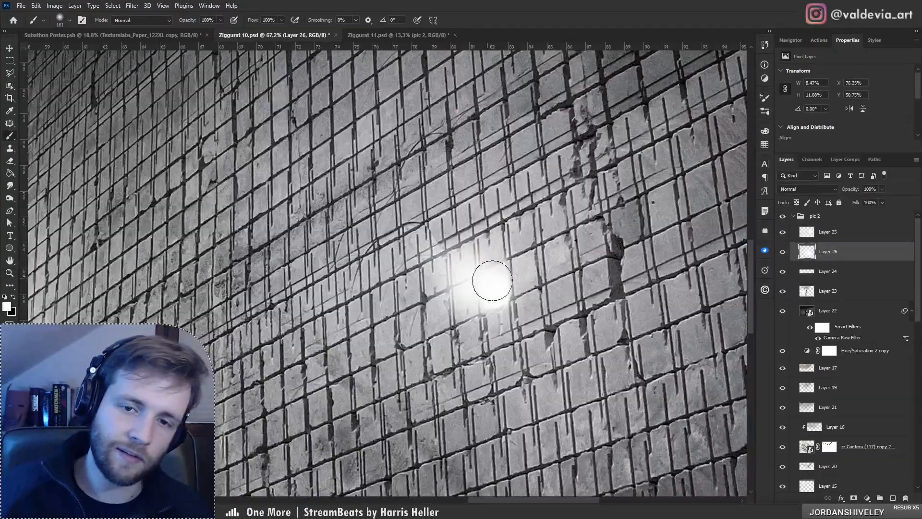
pyautogui.moveTo(492, 281); pyautogui.dragTo(403, 246)
pyautogui.moveTo(490, 277)
pyautogui.mouseDown()
pyautogui.moveTo(458, 236)
pyautogui.moveTo(433, 255)
pyautogui.moveTo(336, 253)
pyautogui.moveTo(372, 253)
pyautogui.mouseUp()
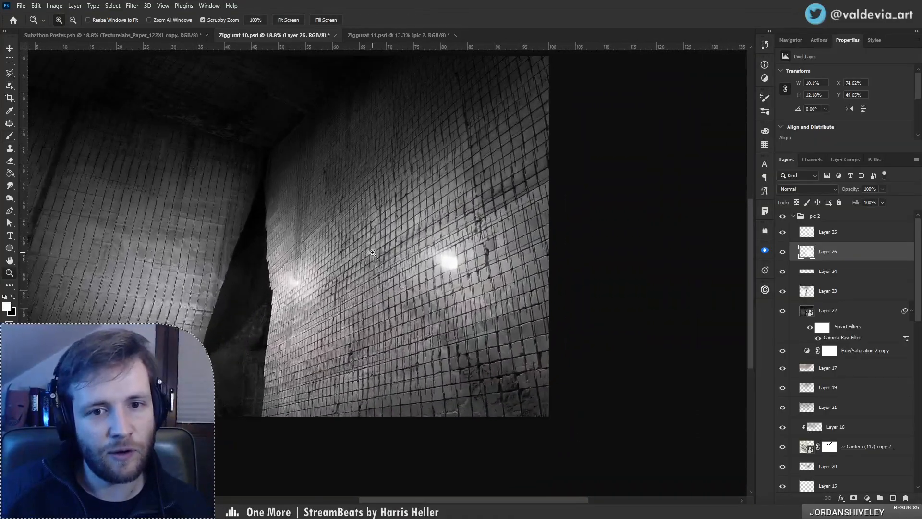
pyautogui.press('b')
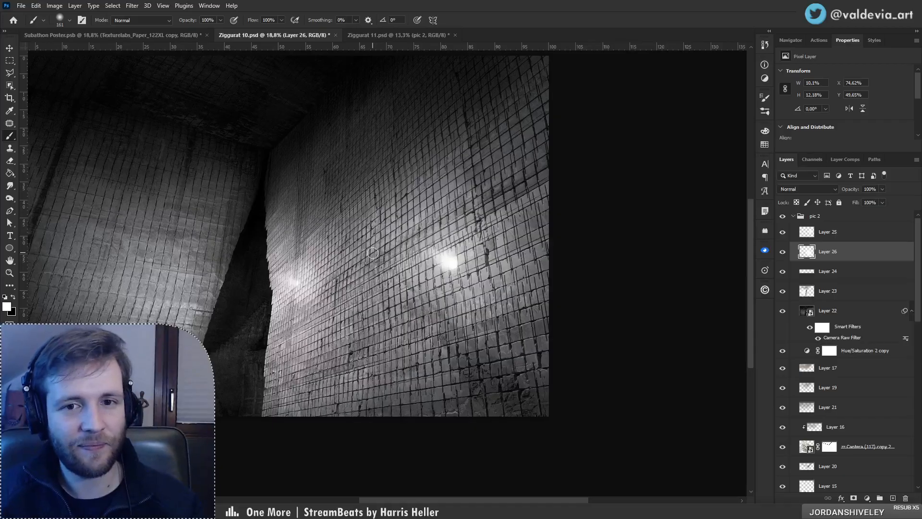
# Step: Soften the halo on Layer 26 by erasing around the lit block with the Soft Round Pressure Opacity brush
pyautogui.moveTo(481, 270); pyautogui.dragTo(478, 257)
pyautogui.press('e')
pyautogui.rightClick(442, 259)
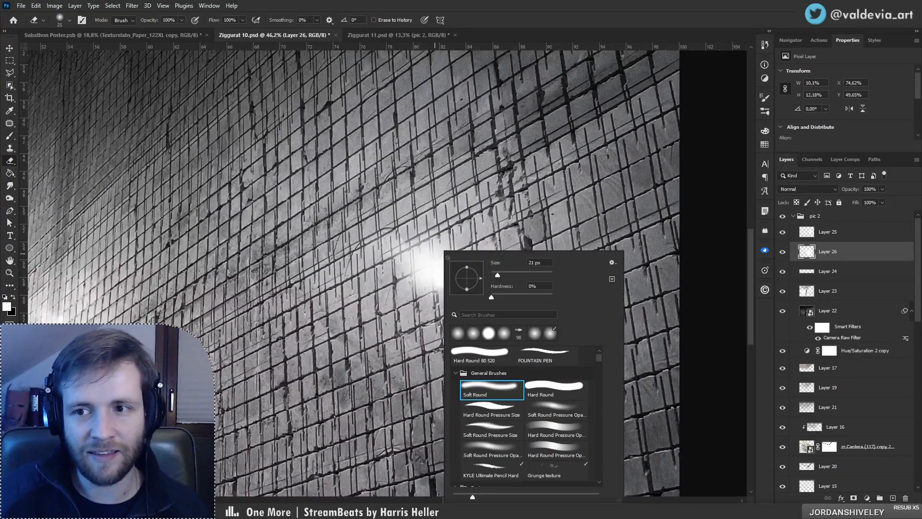
pyautogui.click(548, 406)
pyautogui.moveTo(416, 264)
pyautogui.mouseDown()
pyautogui.moveTo(431, 259)
pyautogui.moveTo(425, 278)
pyautogui.moveTo(364, 306)
pyautogui.moveTo(327, 302)
pyautogui.moveTo(337, 325)
pyautogui.moveTo(353, 322)
pyautogui.mouseUp()
pyautogui.hotkey('ctrl', 'z')
pyautogui.press('z')
pyautogui.press('e')
# Step: Try to strengthen the Soft Light glow around the lit block on Layer 25 with a 322 px soft white brush
pyautogui.click(858, 235)
pyautogui.press('b')
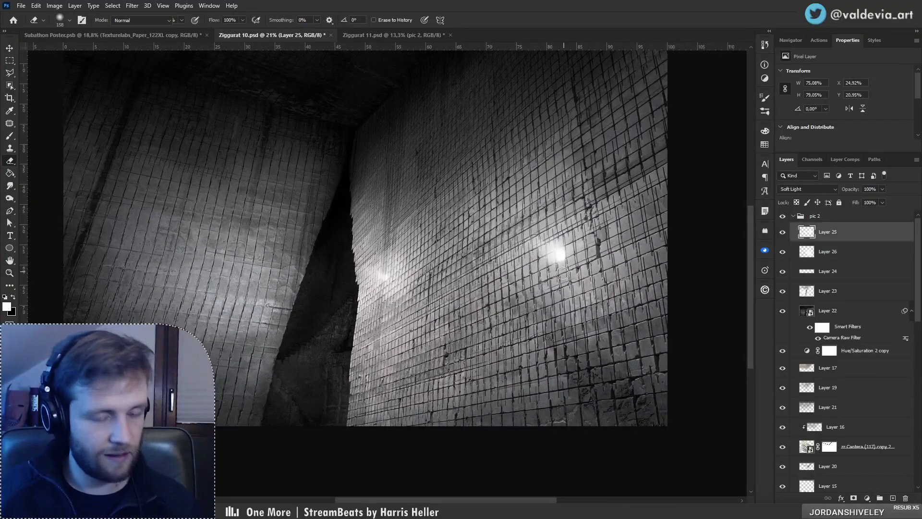
pyautogui.rightClick(641, 263)
pyautogui.click(642, 264)
pyautogui.moveTo(542, 250); pyautogui.dragTo(560, 253)
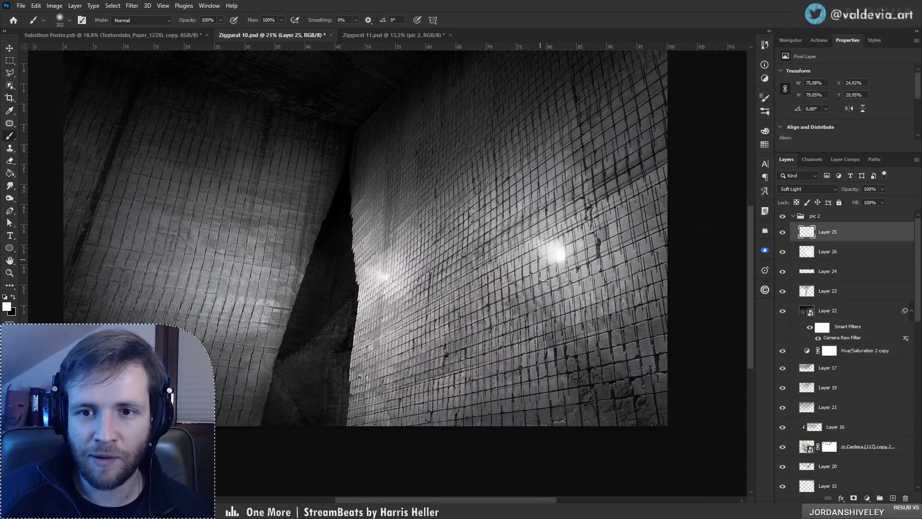
pyautogui.hotkey('ctrl', 'z')
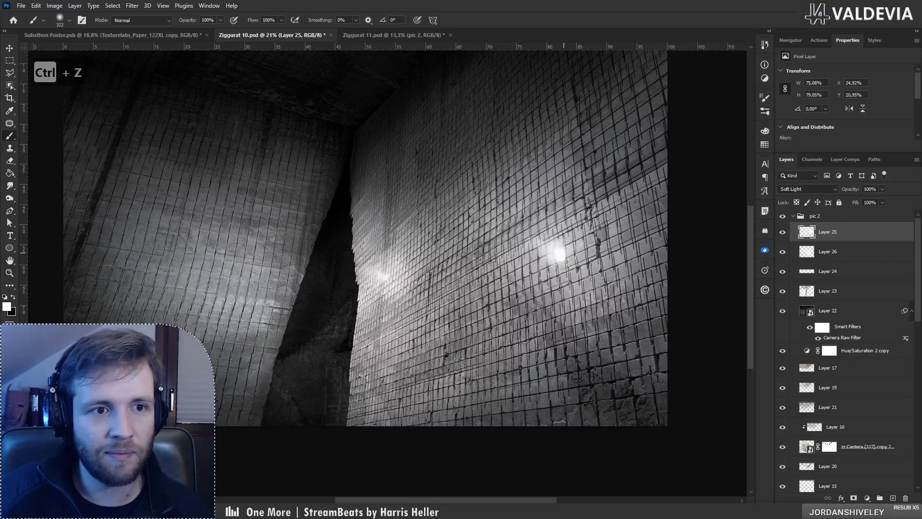
pyautogui.moveTo(483, 275); pyautogui.dragTo(412, 273)
pyautogui.moveTo(516, 272); pyautogui.dragTo(572, 272)
# Step: Compare the scene with and without the Layer 26 halo, and select Layer 23
pyautogui.click(851, 271)
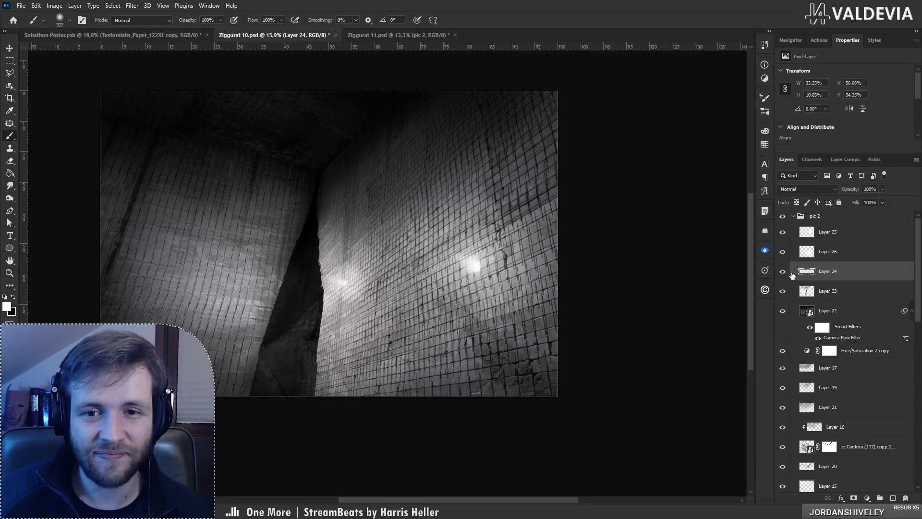
pyautogui.click(783, 253)
pyautogui.click(783, 254)
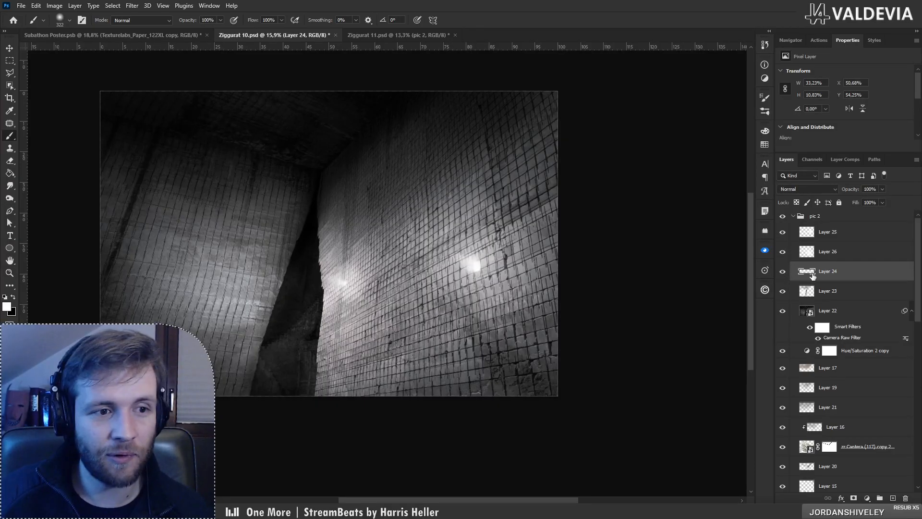
pyautogui.click(841, 238)
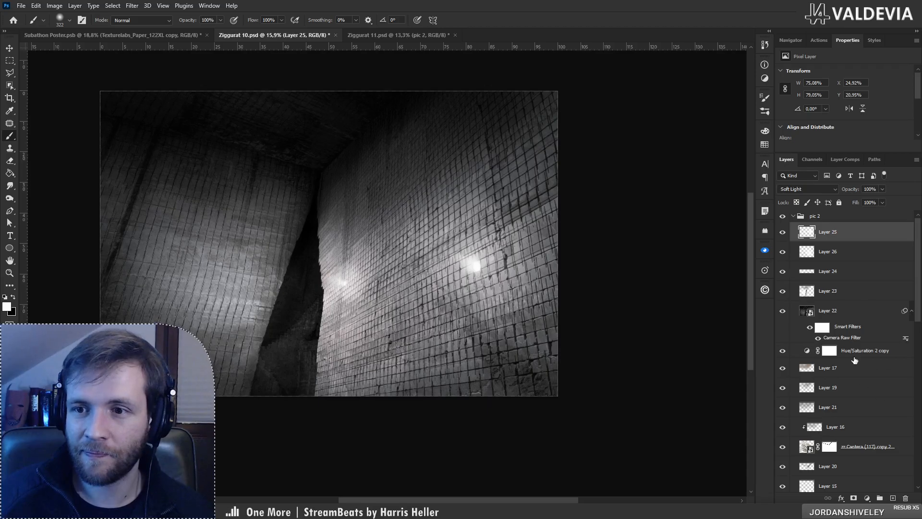
pyautogui.click(846, 294)
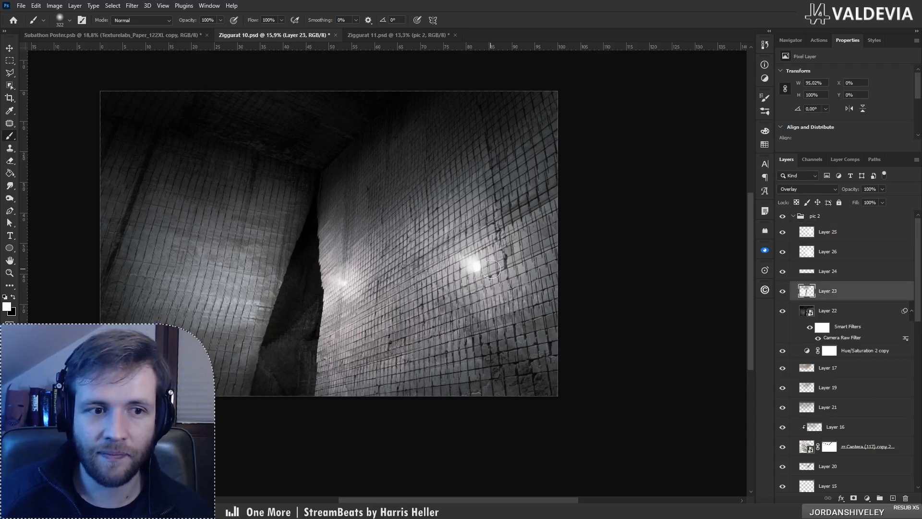
# Step: Widen the glow around the lit block on Layer 23 with a soft white brush of about 511 px, undoing the 417 px attempts
pyautogui.rightClick(491, 269)
pyautogui.moveTo(479, 276)
pyautogui.mouseDown()
pyautogui.moveTo(467, 261)
pyautogui.moveTo(484, 266)
pyautogui.moveTo(461, 249)
pyautogui.mouseUp()
pyautogui.hotkey('ctrl', 'z')
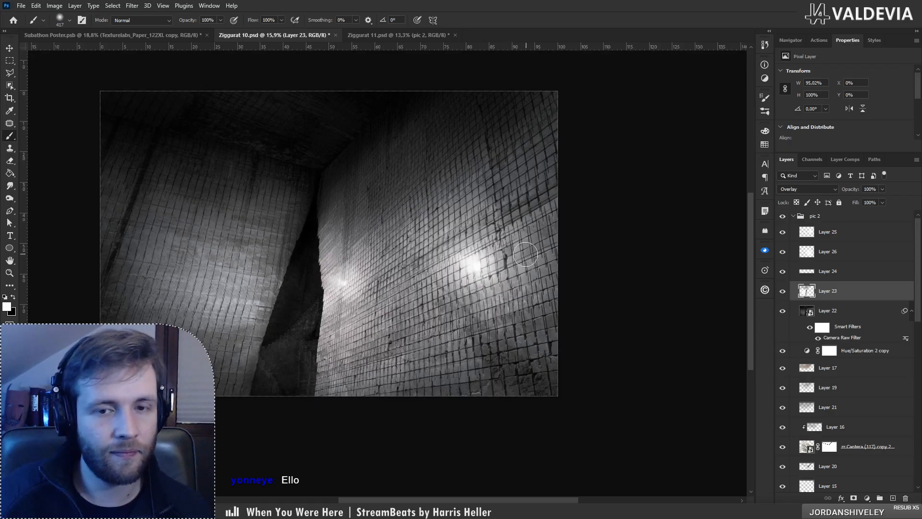
pyautogui.hotkey('ctrl', 'z')
pyautogui.rightClick(484, 274)
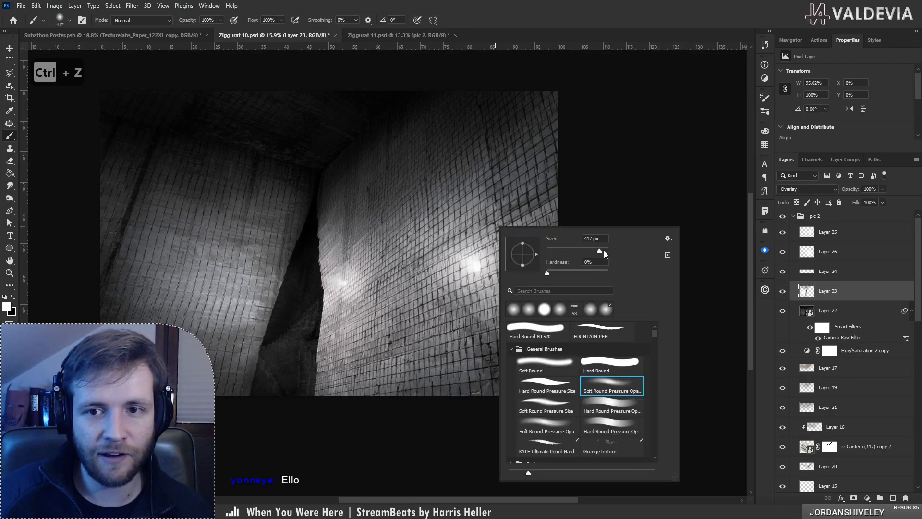
pyautogui.moveTo(473, 268); pyautogui.dragTo(479, 259)
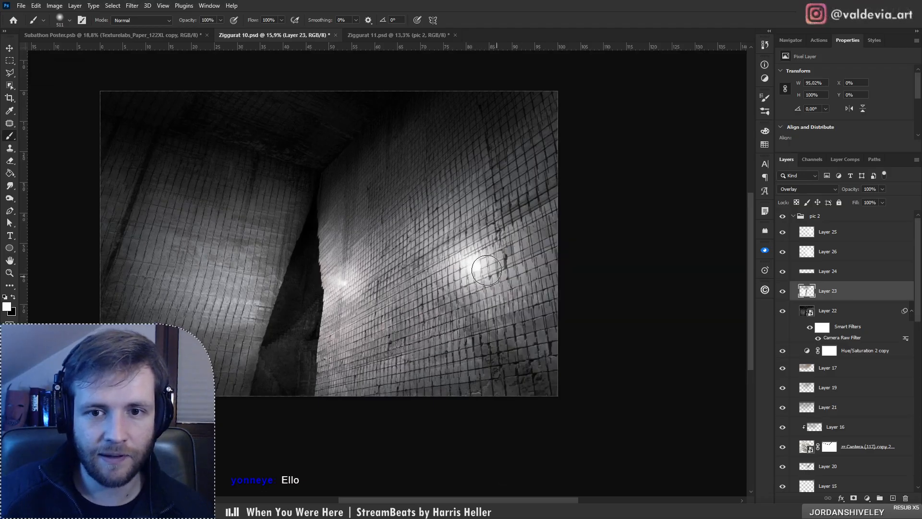
# Step: Enlarge the soft eraser to 2874 px and check the wall glow up close and across the whole scene
pyautogui.press('z')
pyautogui.moveTo(439, 294); pyautogui.dragTo(395, 286)
pyautogui.moveTo(604, 262); pyautogui.dragTo(619, 262)
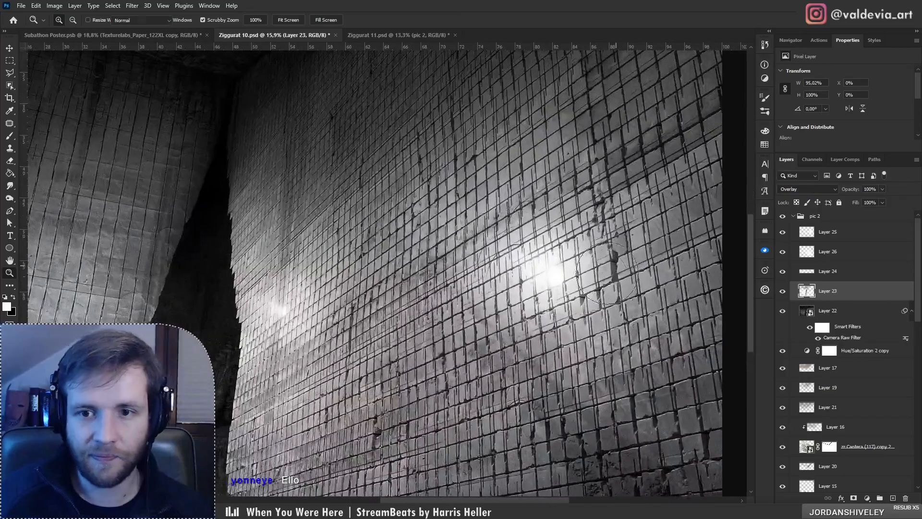
pyautogui.press('e')
pyautogui.rightClick(547, 266)
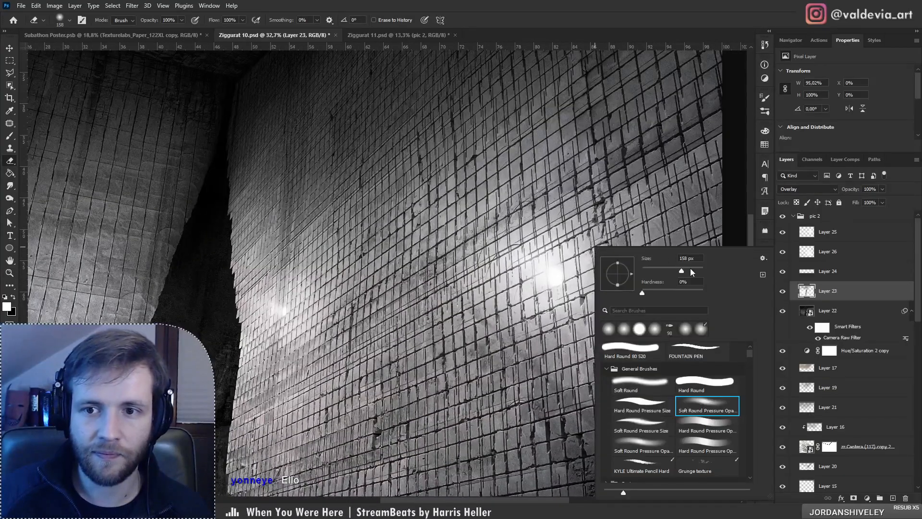
pyautogui.press('Return')
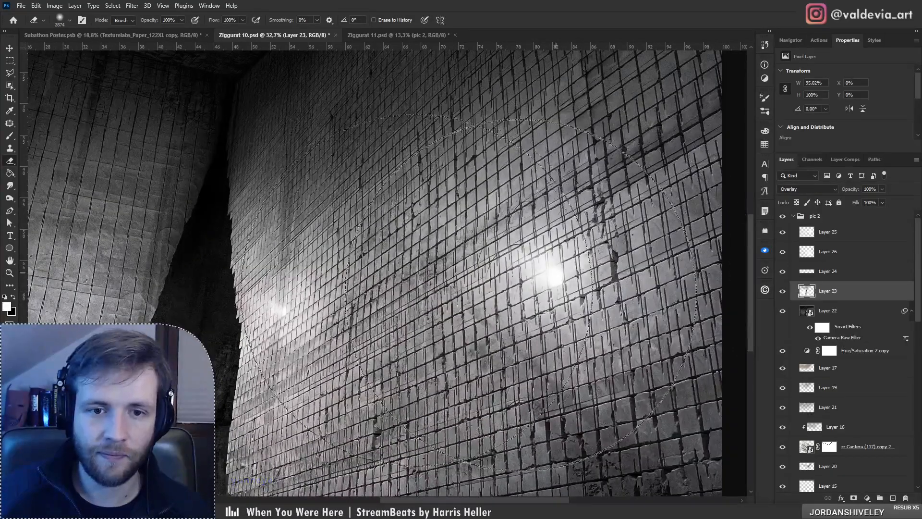
pyautogui.press('z')
pyautogui.moveTo(426, 291)
pyautogui.mouseDown()
pyautogui.moveTo(364, 292)
pyautogui.moveTo(415, 293)
pyautogui.moveTo(393, 294)
pyautogui.mouseUp()
pyautogui.moveTo(544, 298); pyautogui.dragTo(559, 297)
pyautogui.press('e')
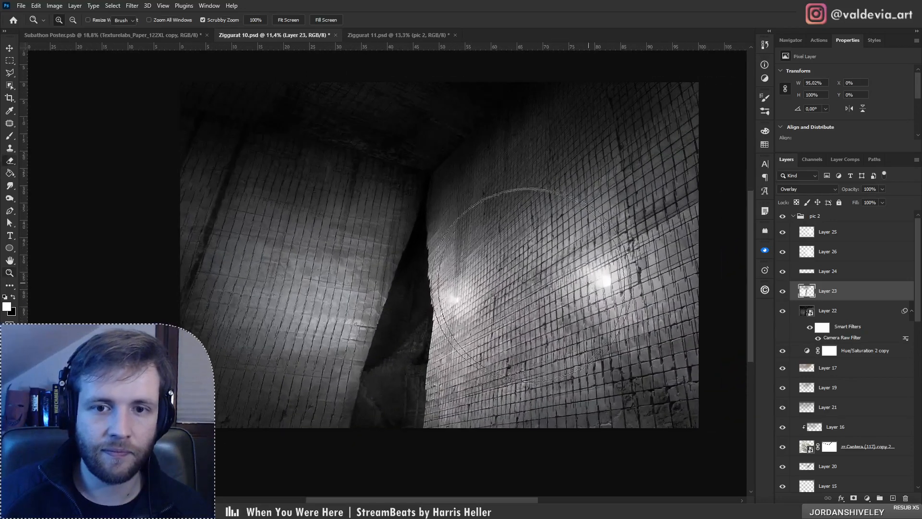
pyautogui.moveTo(448, 265); pyautogui.dragTo(437, 231)
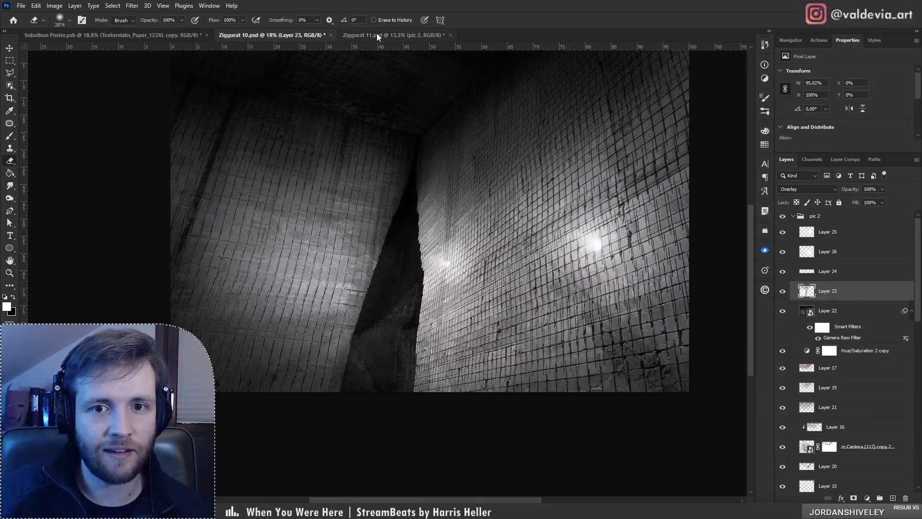
# Step: Compare the pic 1 and pic 2 scenes in Ziggurat 11.psd and Ziggurat 10.psd by toggling each pic 2 group's visibility
pyautogui.click(376, 33)
pyautogui.click(793, 216)
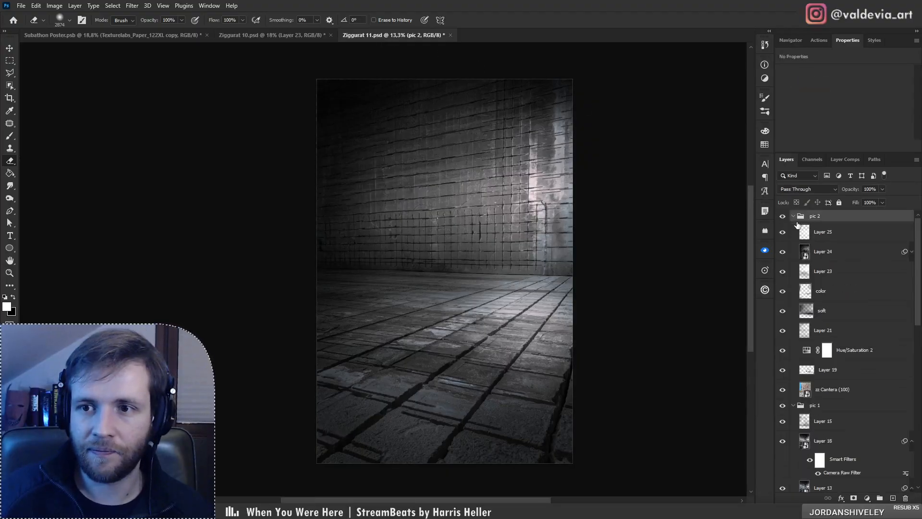
pyautogui.click(783, 216)
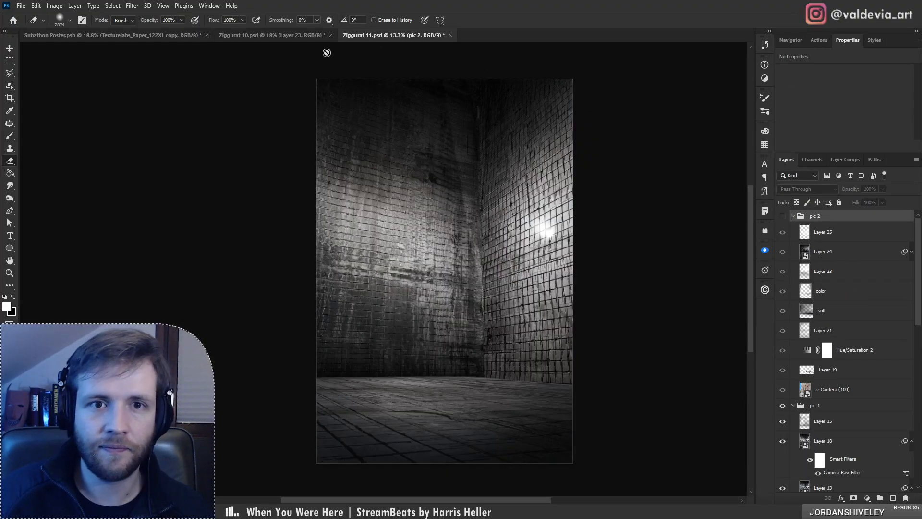
pyautogui.click(292, 37)
pyautogui.click(783, 217)
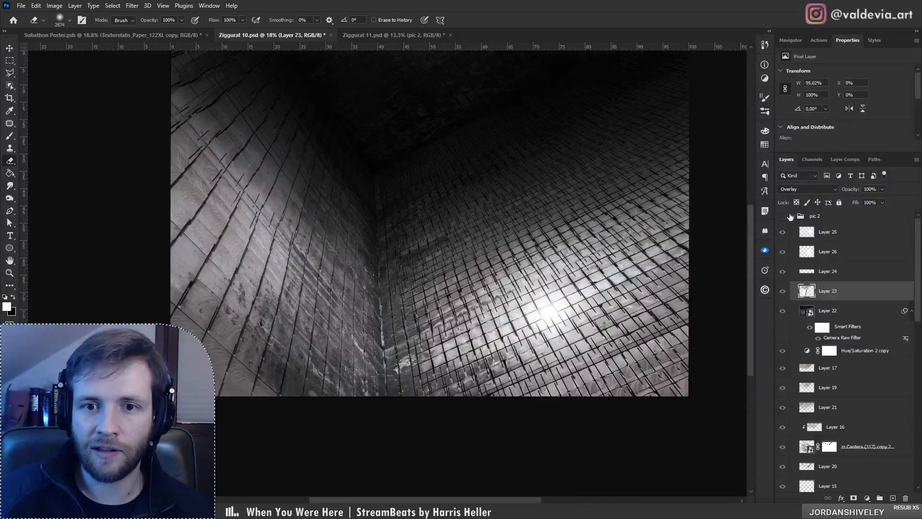
pyautogui.click(357, 34)
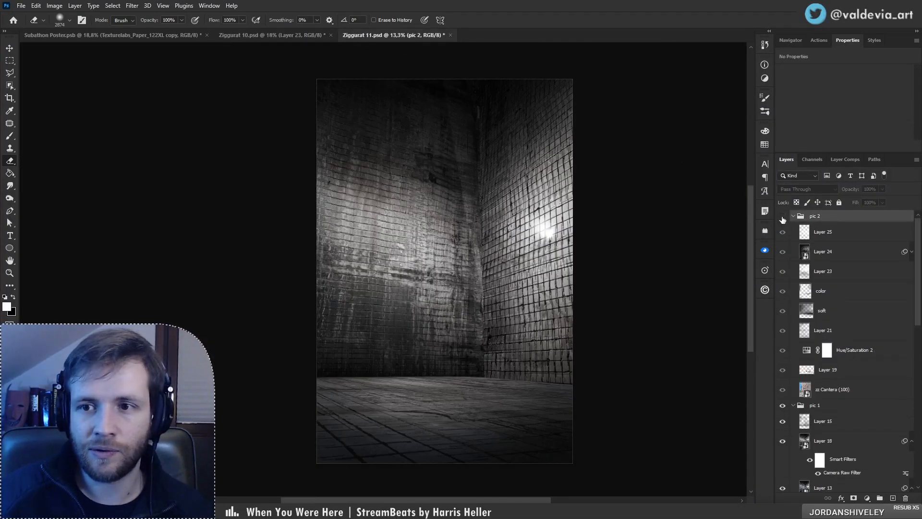
pyautogui.click(783, 217)
pyautogui.click(298, 35)
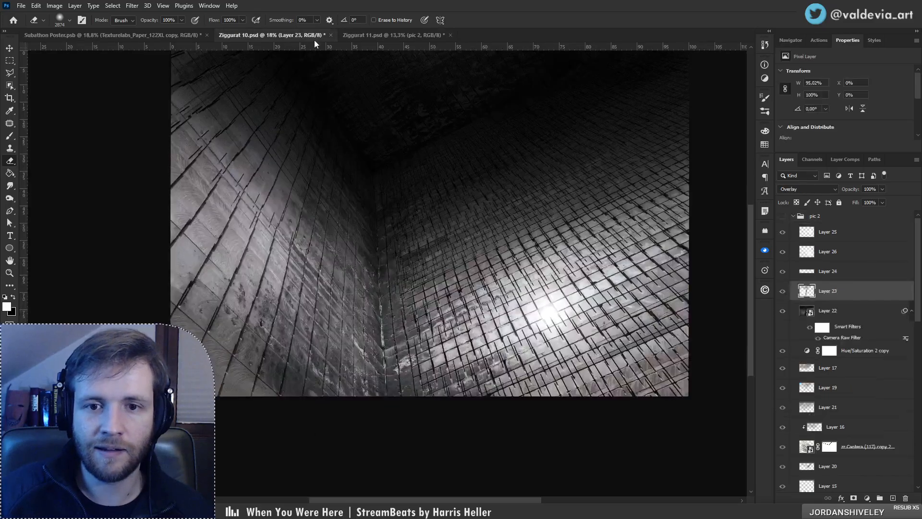
# Step: Show group pic 2 again in Ziggurat 10.psd and collapse the pic 2 and pic 1 groups
pyautogui.moveTo(555, 181)
pyautogui.mouseDown()
pyautogui.moveTo(480, 269)
pyautogui.moveTo(490, 261)
pyautogui.mouseUp()
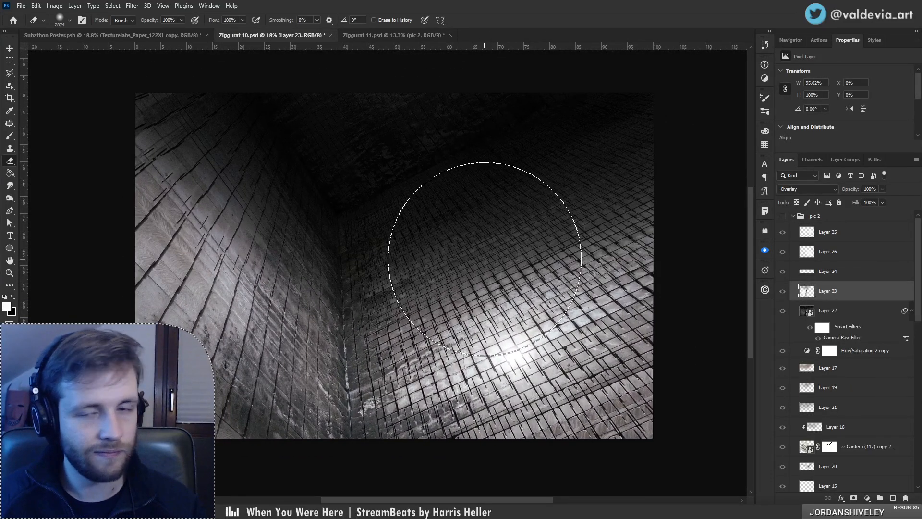
pyautogui.click(805, 217)
pyautogui.click(793, 216)
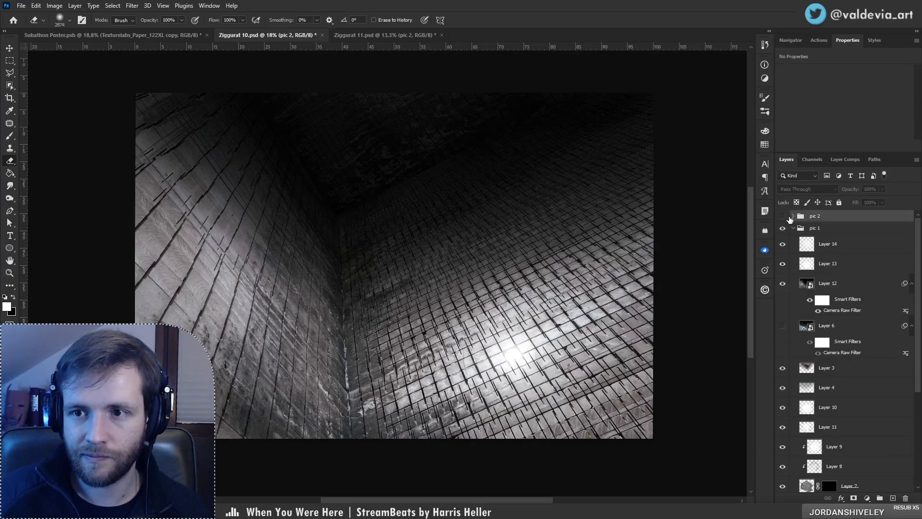
pyautogui.click(783, 217)
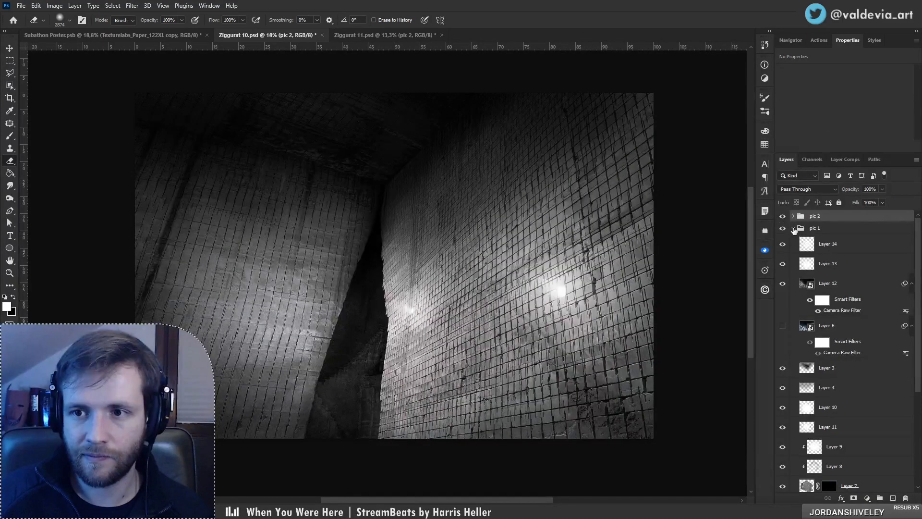
pyautogui.click(793, 228)
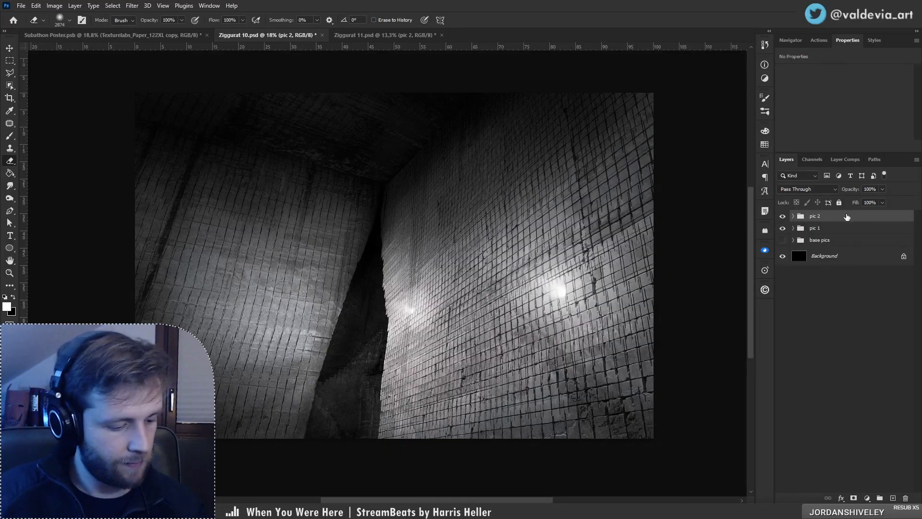
# Step: Save a JPEG copy of the scene as Ziggurat 10-2pg.jpg in the Ziggurat folder at Maximum quality 11
pyautogui.hotkey('ctrl', 'shift', 's')
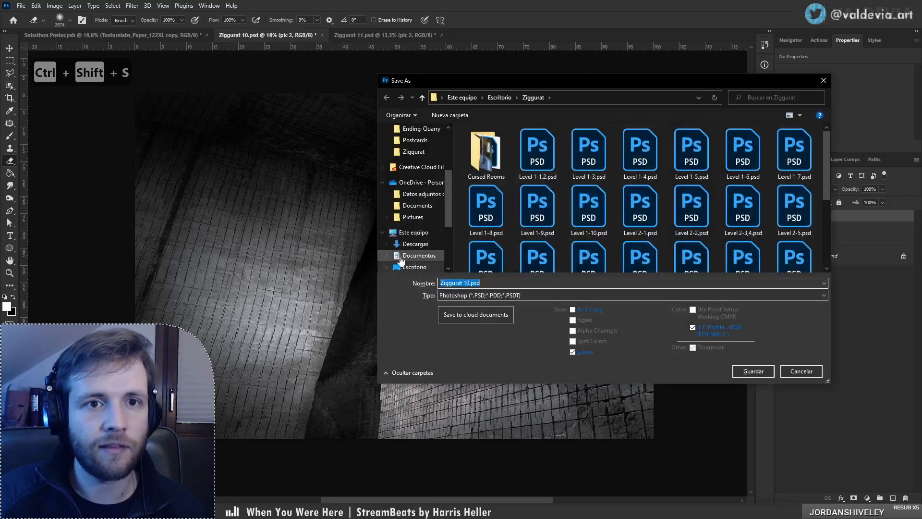
pyautogui.click(463, 296)
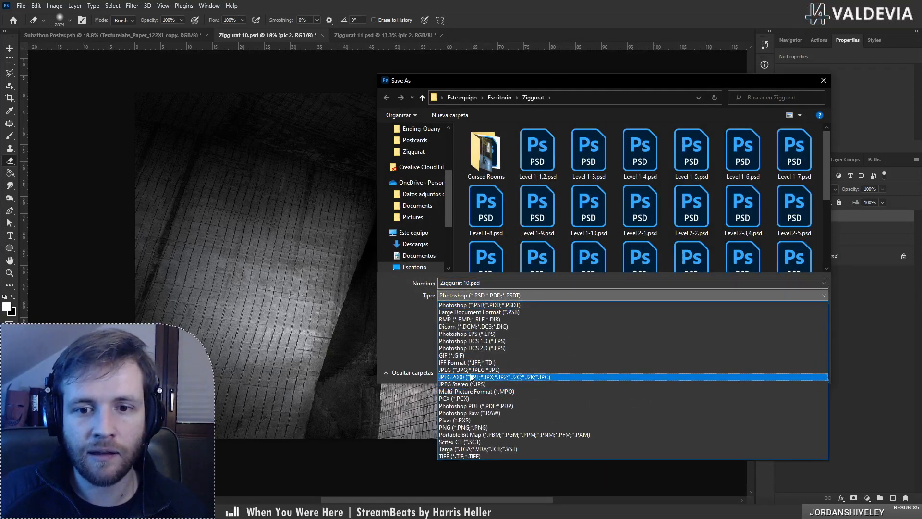
pyautogui.click(468, 371)
pyautogui.press('Right')
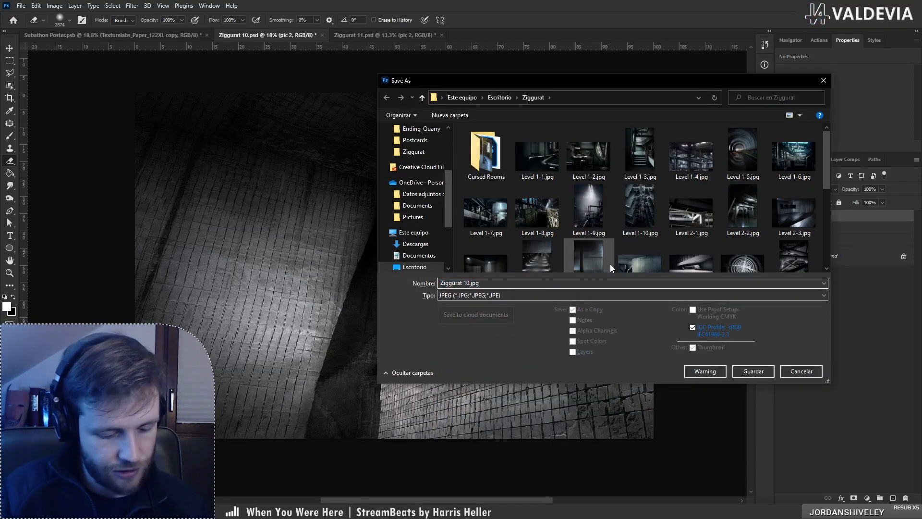
pyautogui.write('-2')
pyautogui.press('Return')
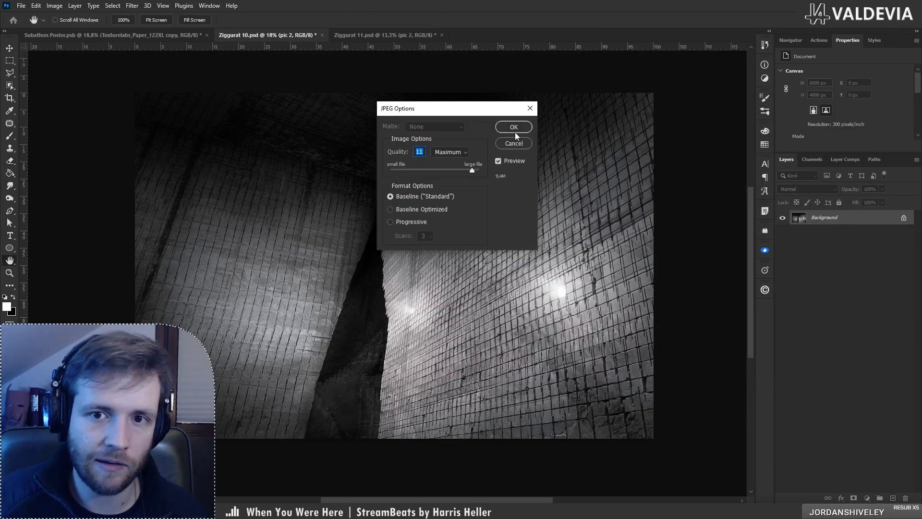
pyautogui.click(514, 128)
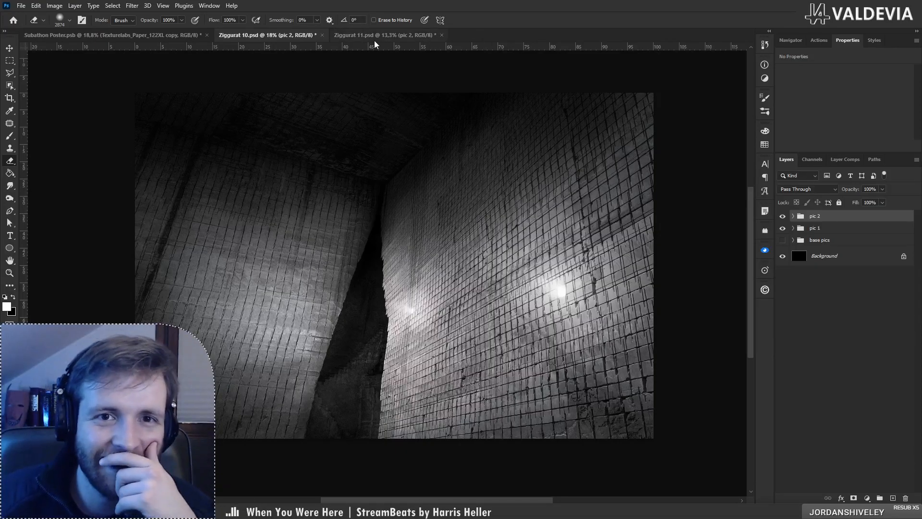
# Step: Save Ziggurat 10.psd, and collapse group pic 2 in Ziggurat 11.psd and save that document too
pyautogui.hotkey('ctrl', 's')
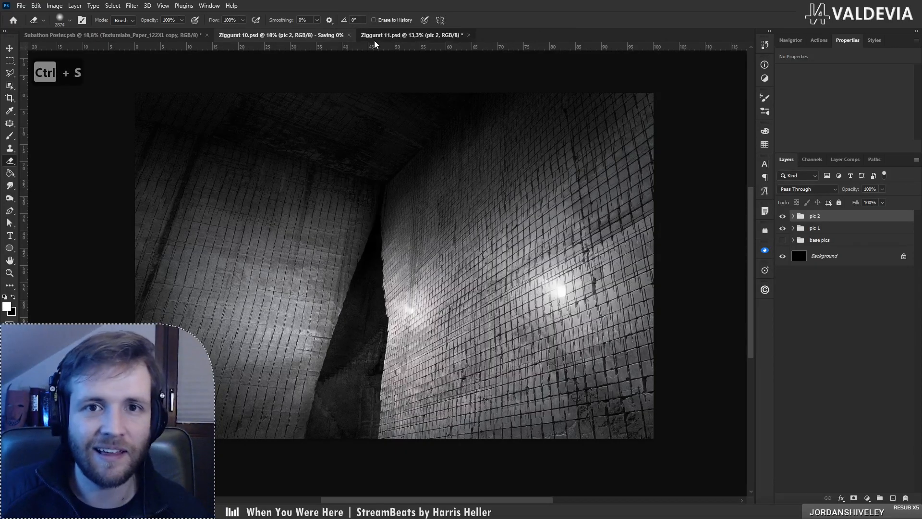
pyautogui.click(375, 43)
pyautogui.click(795, 216)
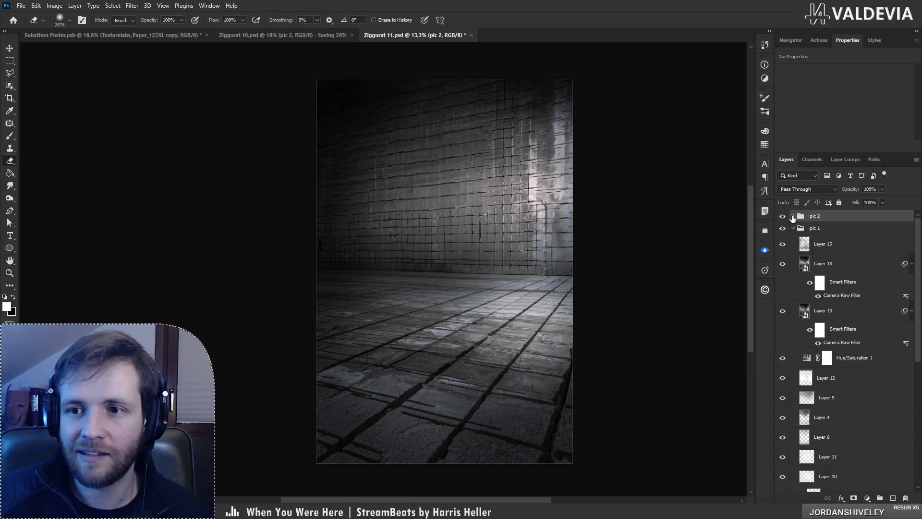
pyautogui.hotkey('ctrl', 's')
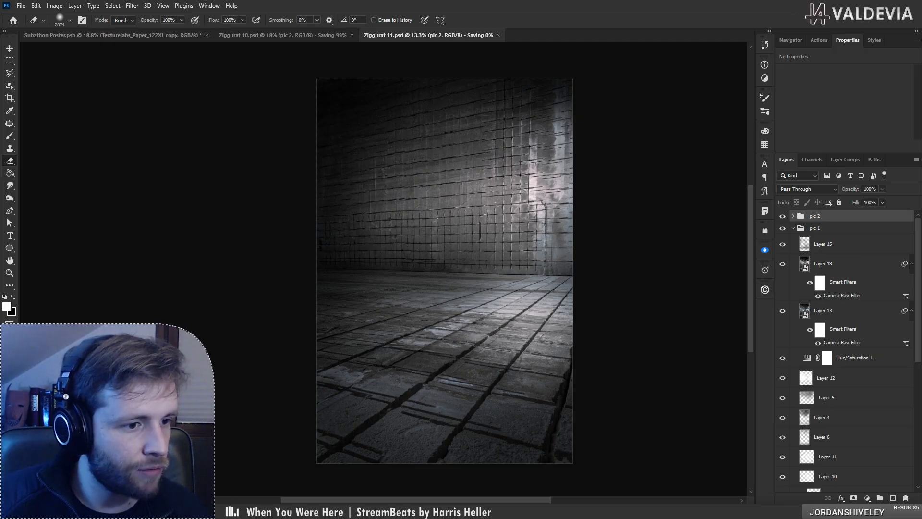
# Step: Switch to File Explorer and browse the exported images and PSD files in the Ziggurat folder
pyautogui.moveTo(0, 118); pyautogui.dragTo(567, 109)
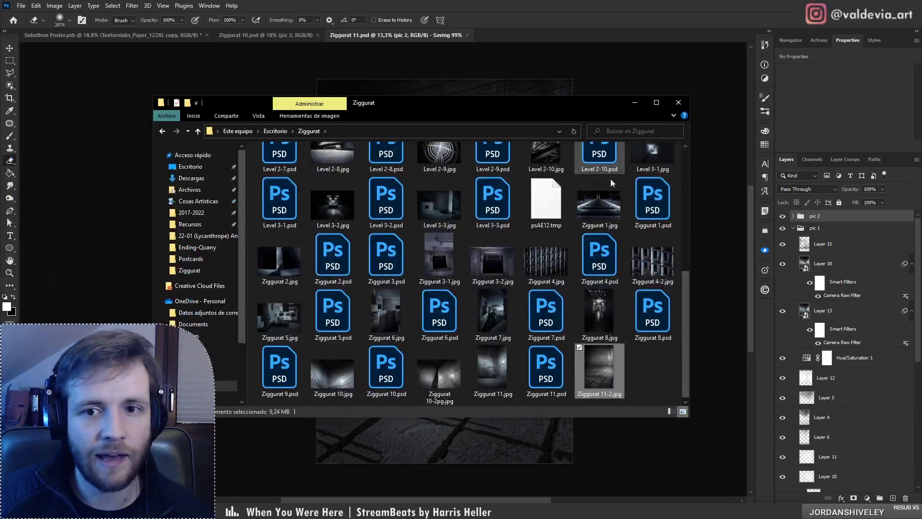
pyautogui.scroll(5, 467, 378)
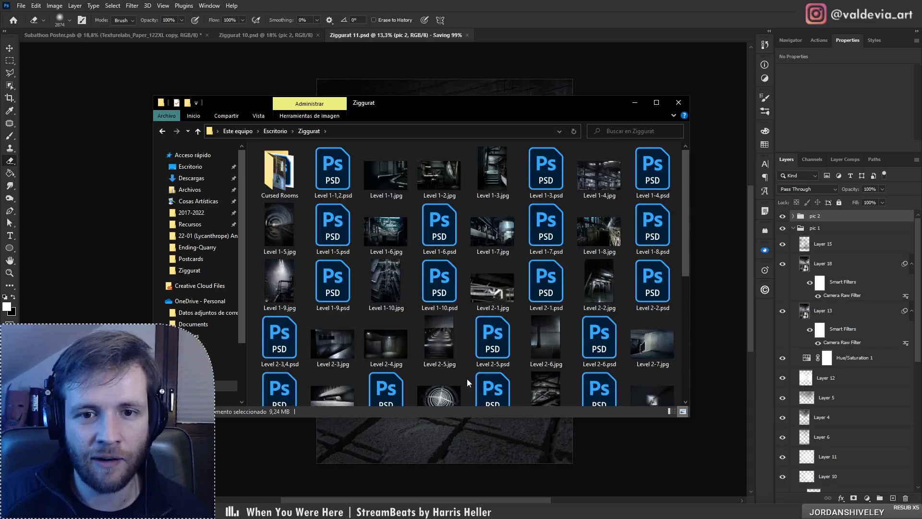
pyautogui.scroll(-5, 467, 379)
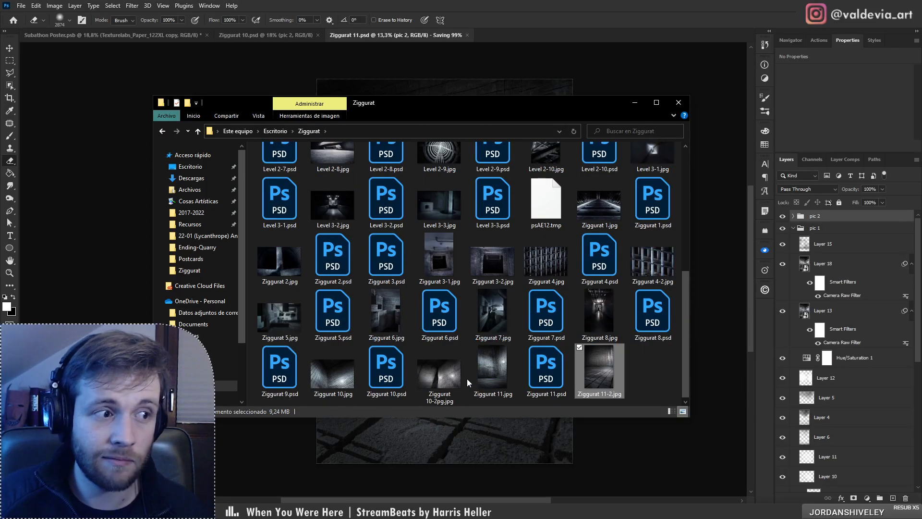
pyautogui.click(634, 101)
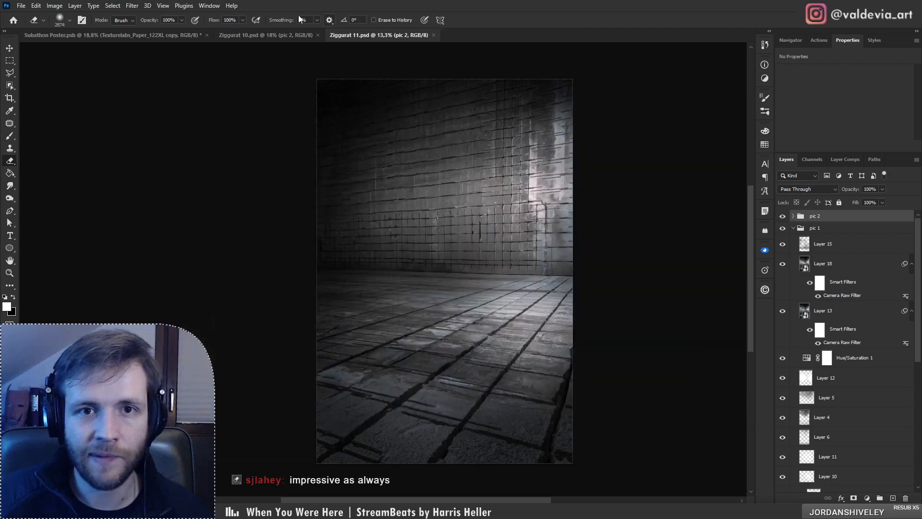
# Step: Return to Ziggurat 10.psd and examine the lit walls of the pic 2 scene up close
pyautogui.click(266, 36)
pyautogui.scroll(2, 354, 355)
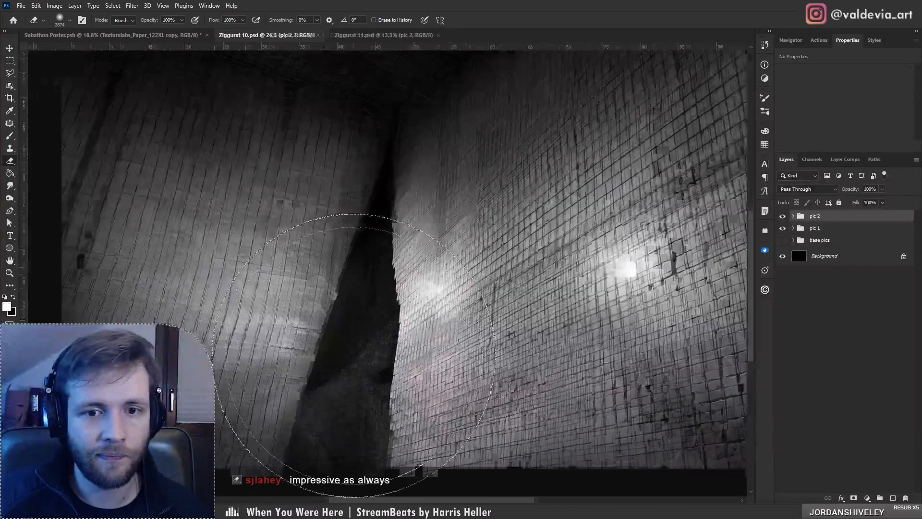
pyautogui.scroll(1, 354, 355)
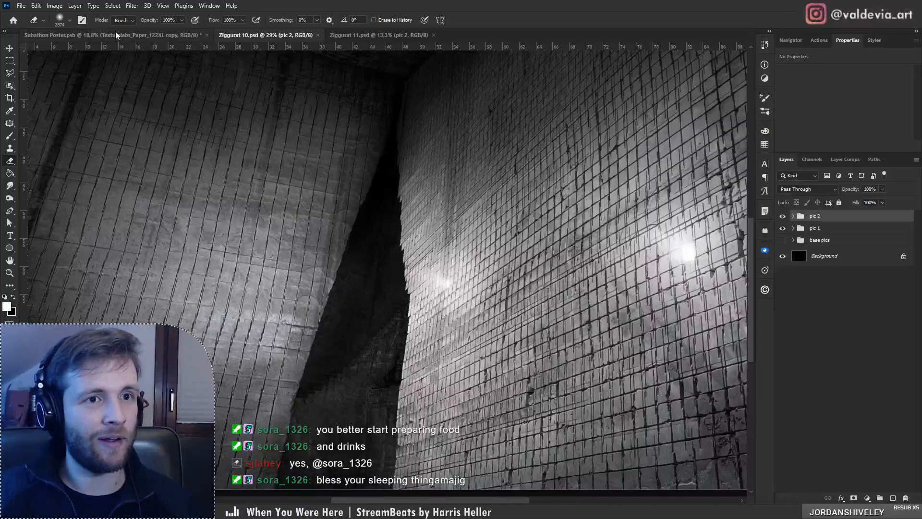
# Step: Save Subathon Poster.psb and inspect the poster's lettering, face and red hand at different zoom levels
pyautogui.click(116, 35)
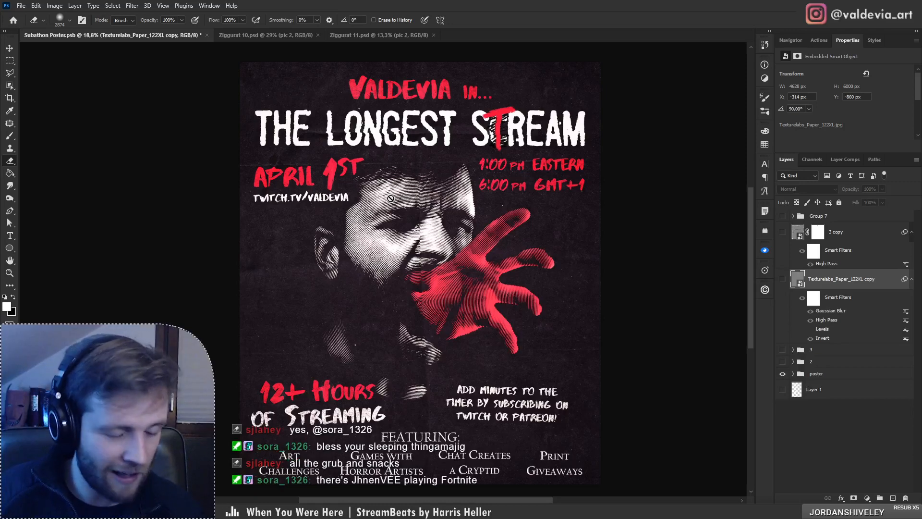
pyautogui.hotkey('ctrl', 's')
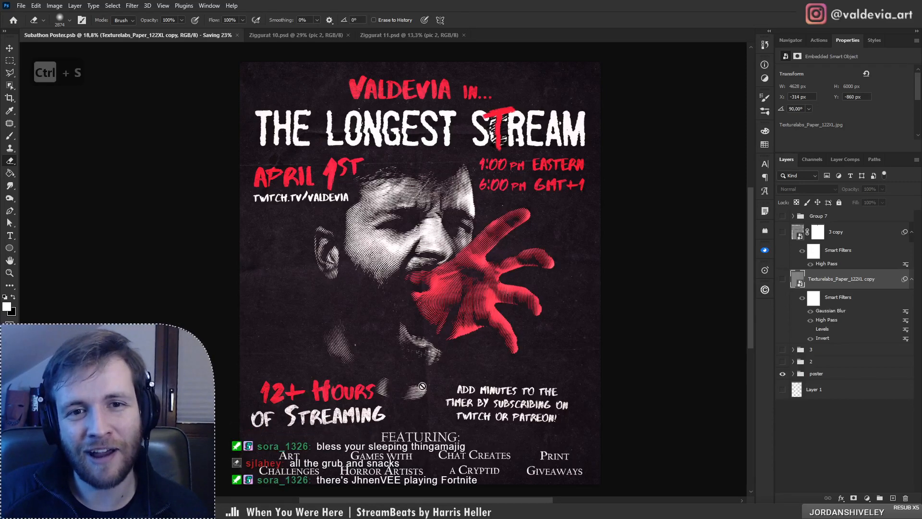
pyautogui.scroll(2, 541, 166)
pyautogui.scroll(1, 542, 170)
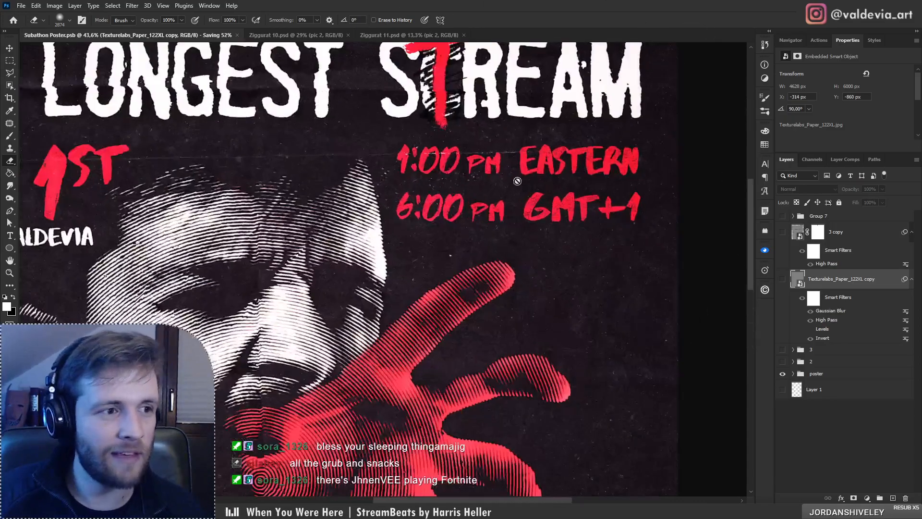
pyautogui.scroll(-3, 536, 166)
pyautogui.scroll(3, 483, 213)
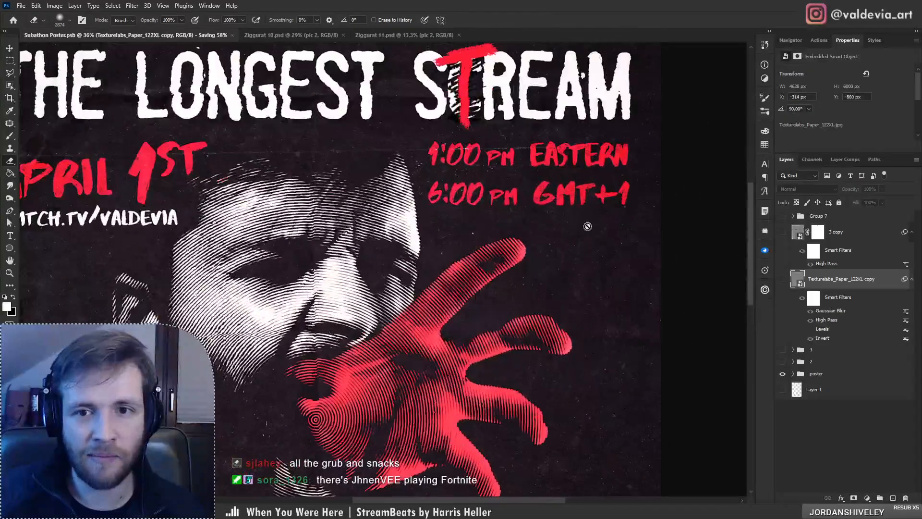
pyautogui.scroll(-4, 390, 330)
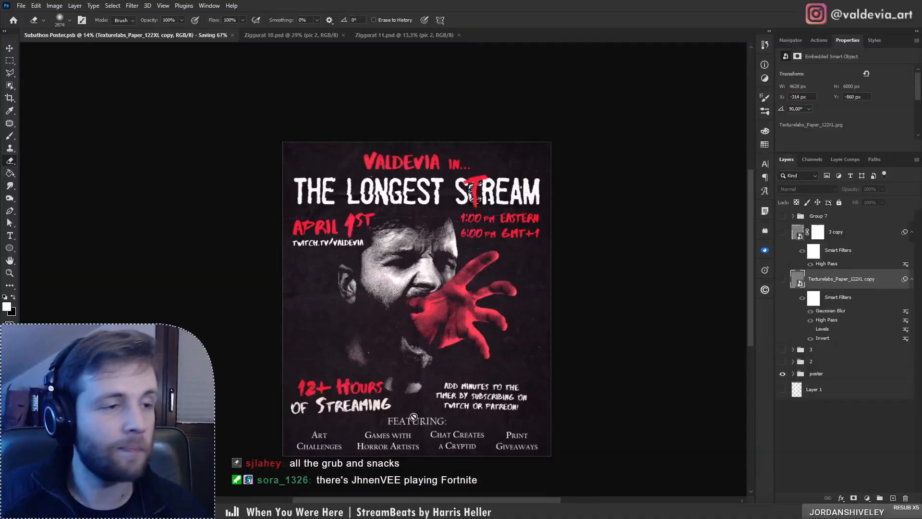
pyautogui.scroll(2, 375, 312)
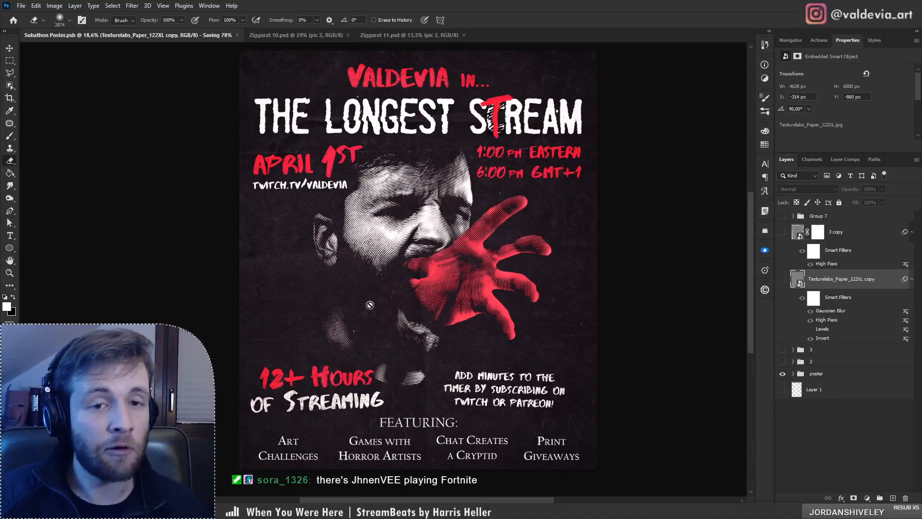